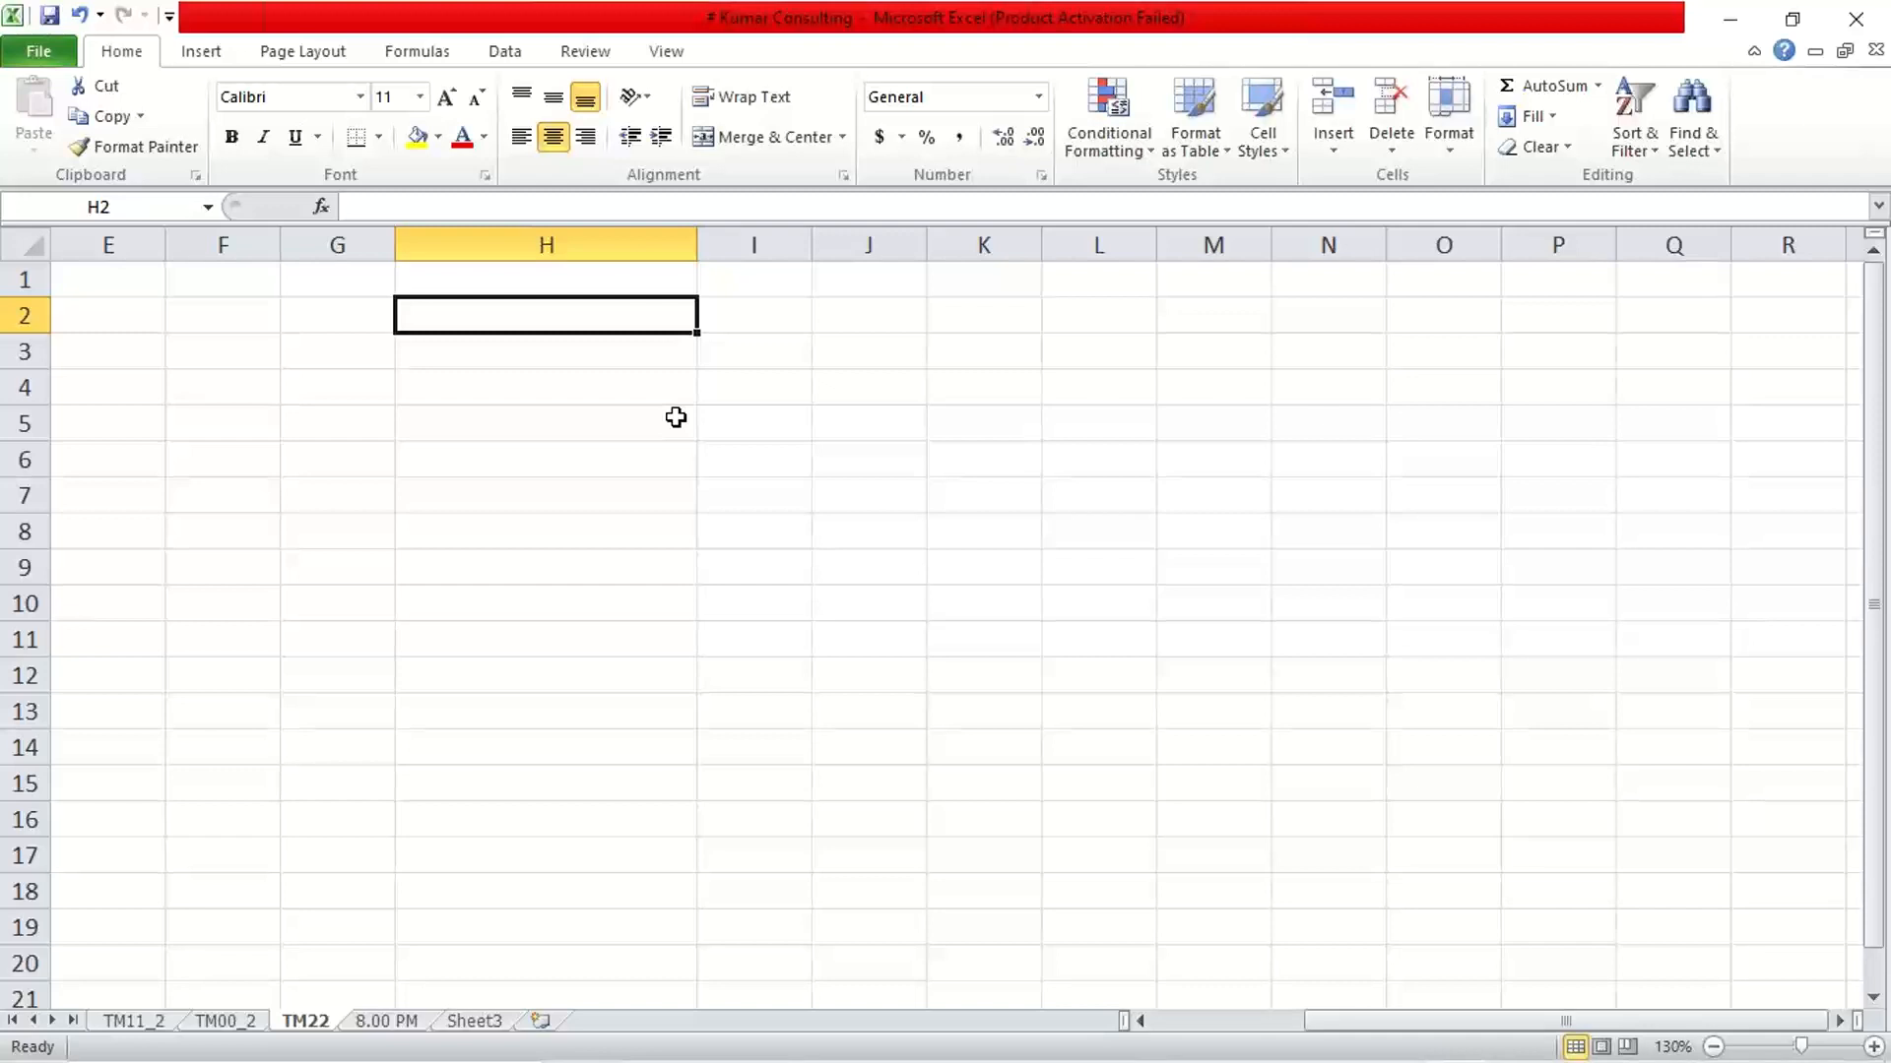
# Enter the heading "Hold Document" in cell H2
pyautogui.write('Hold ')
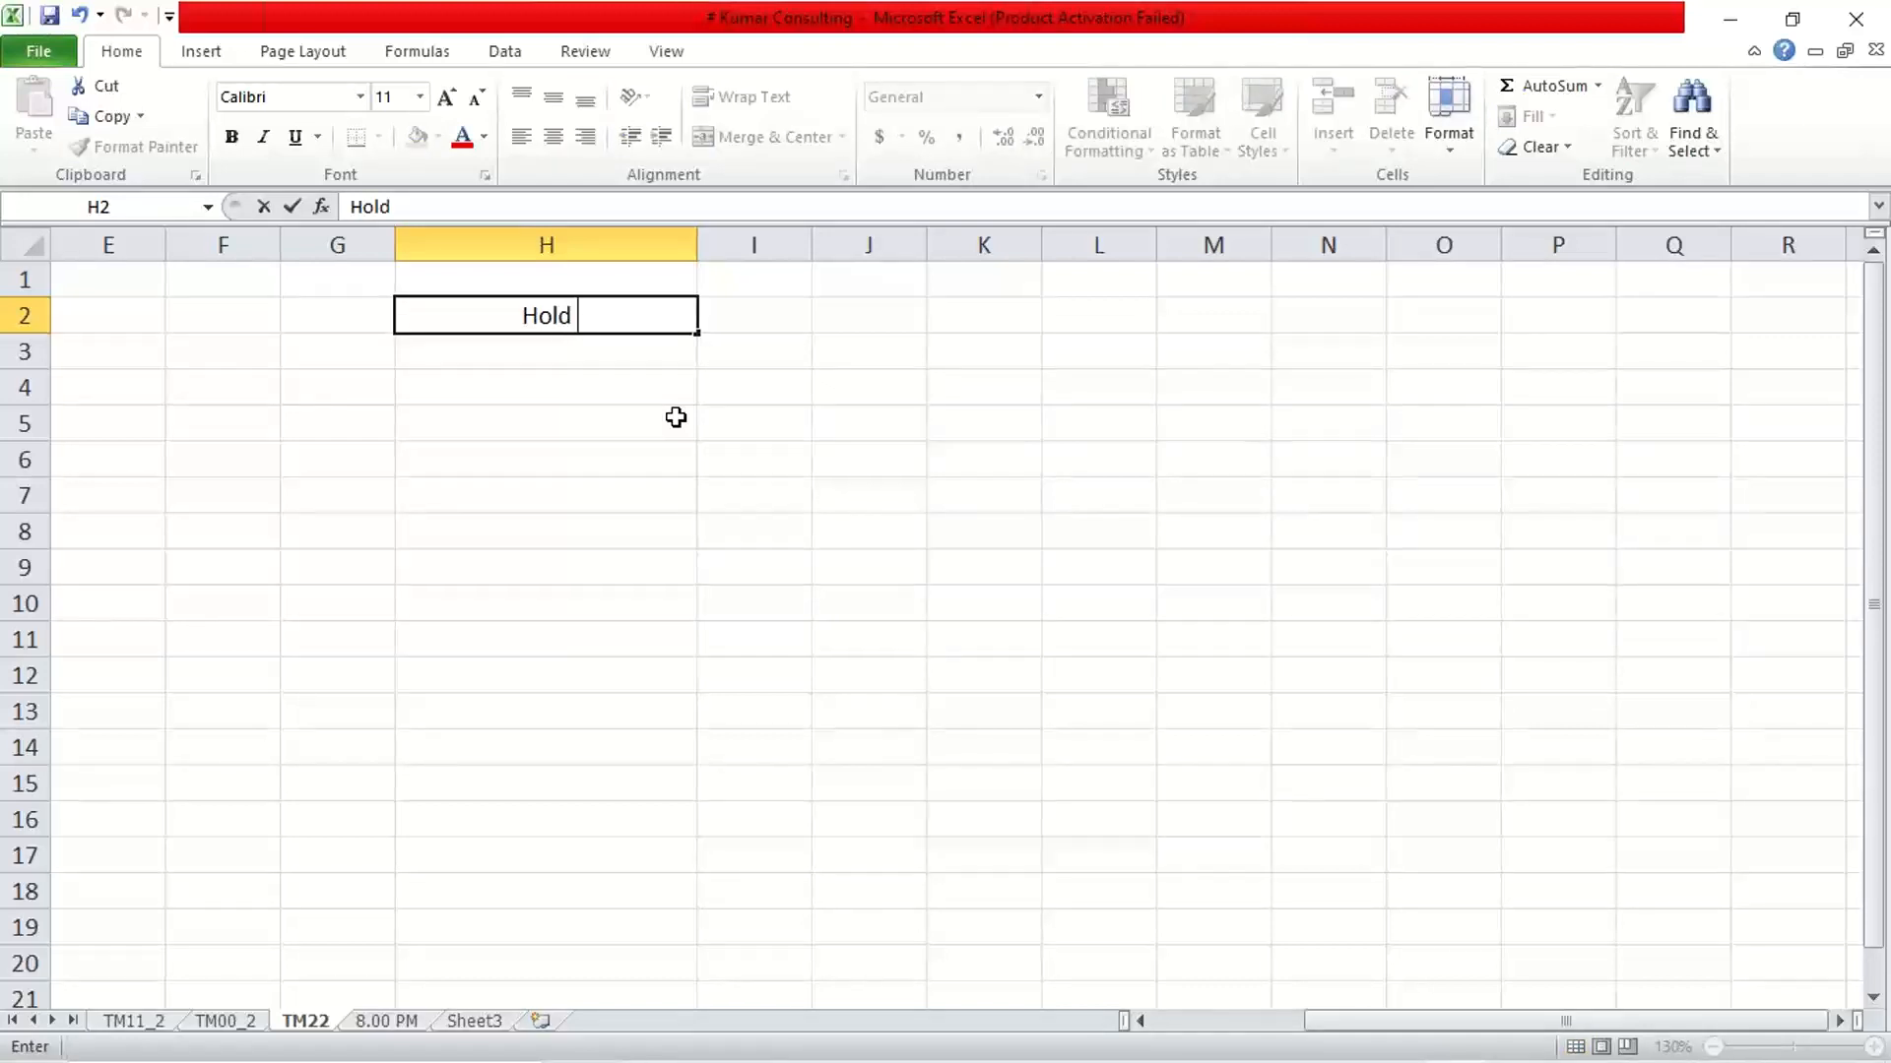
pyautogui.write('Document')
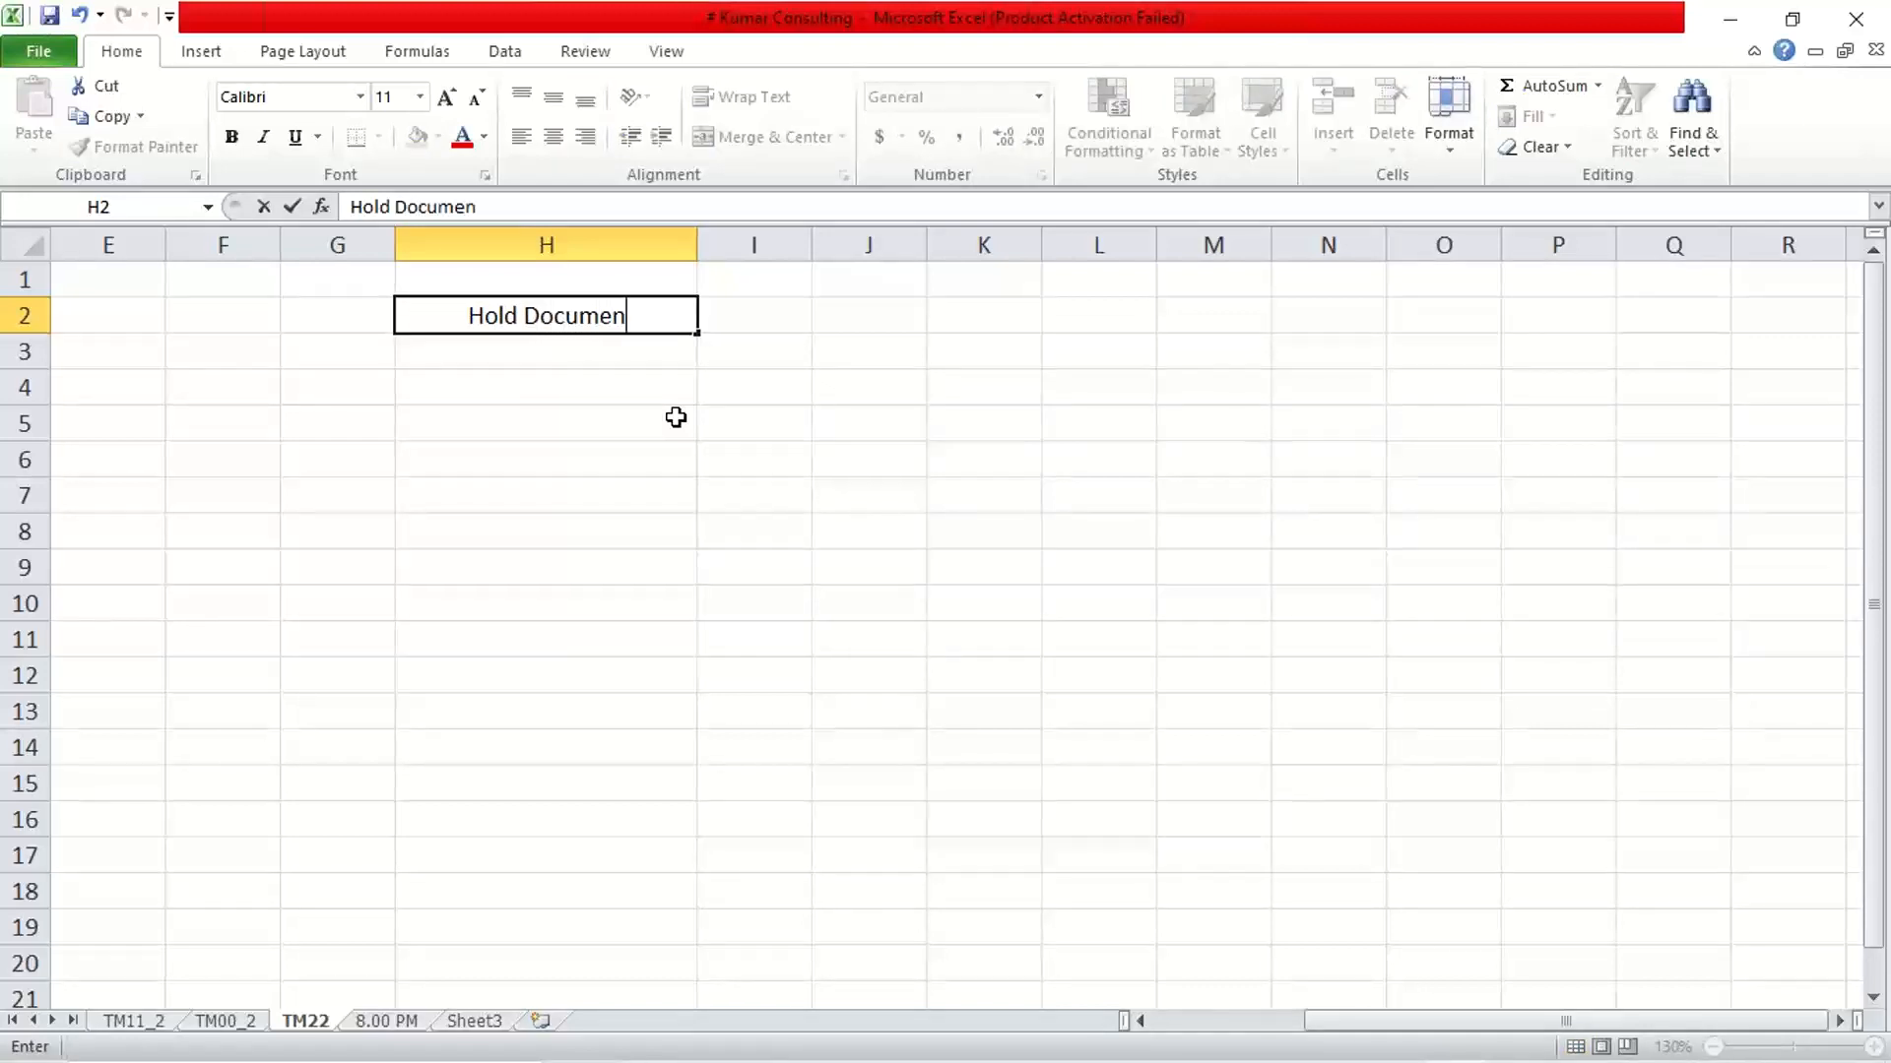
pyautogui.press('Return')
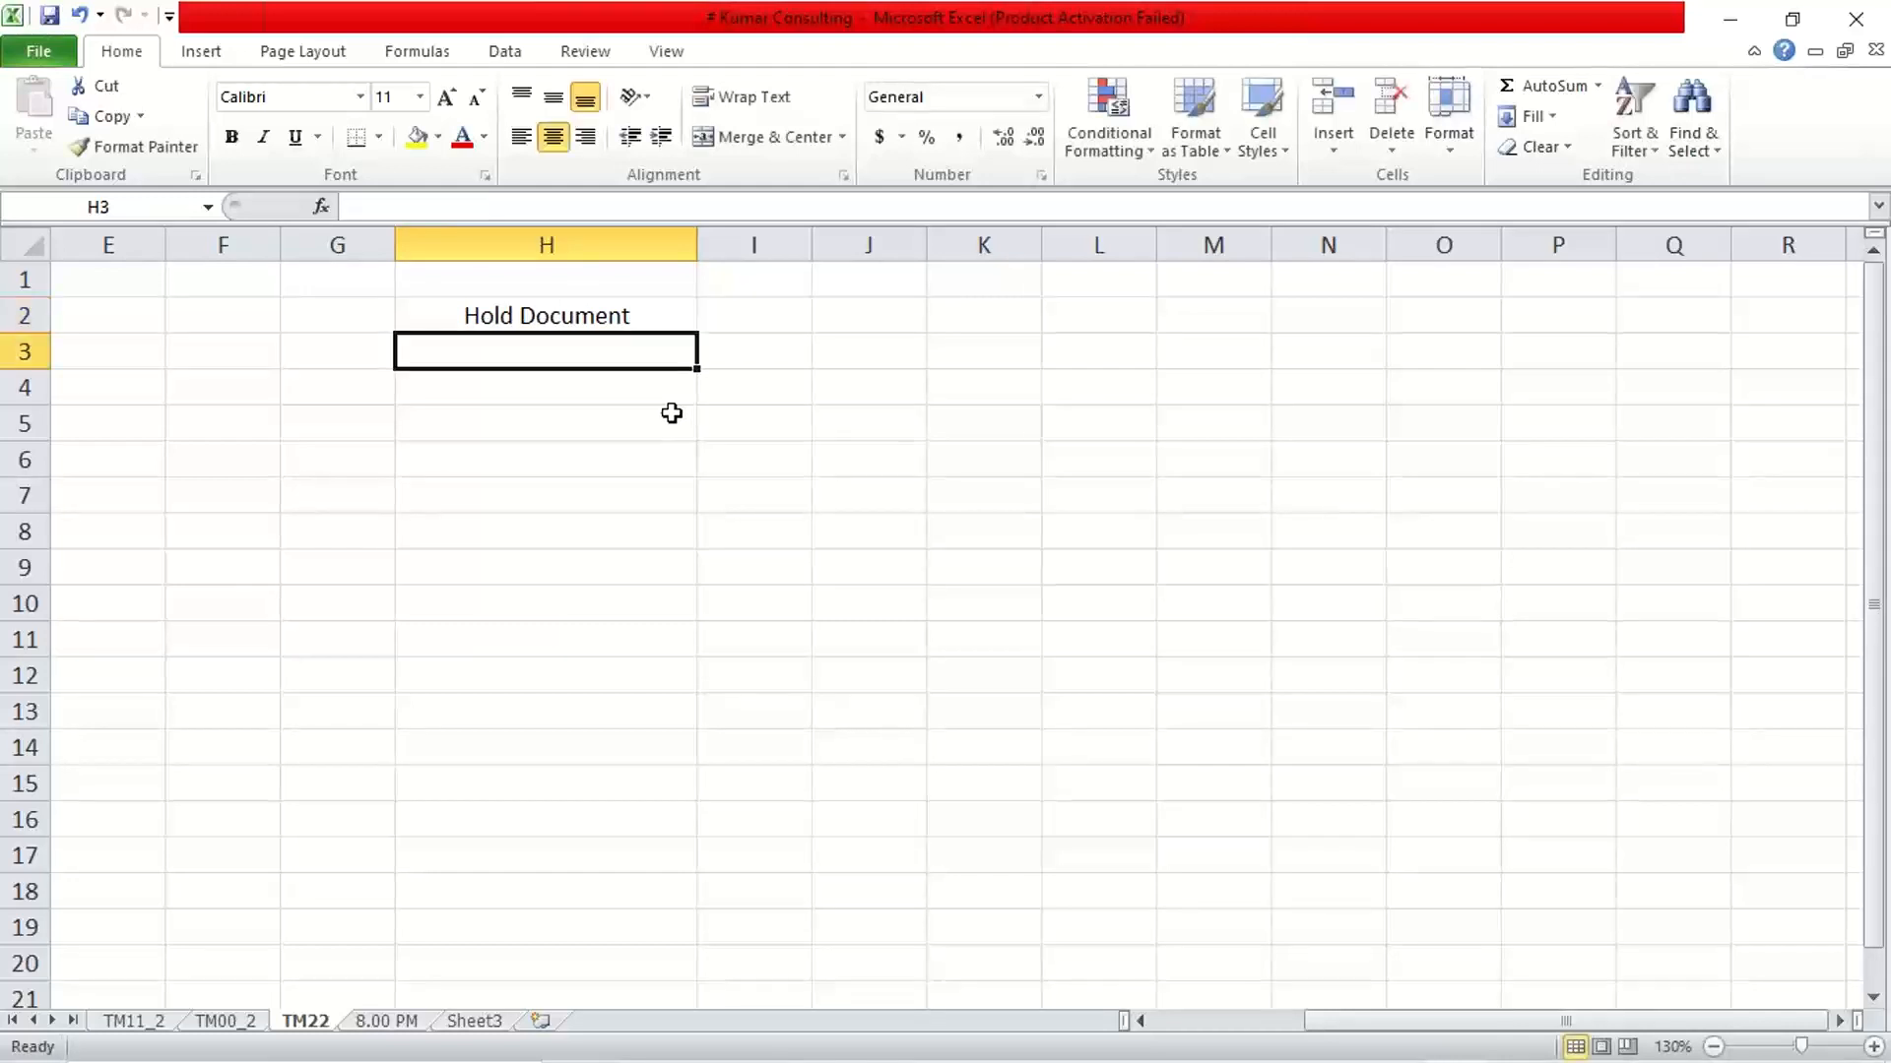
# Add a bottom border to cells H2 and H4
pyautogui.click(634, 310)
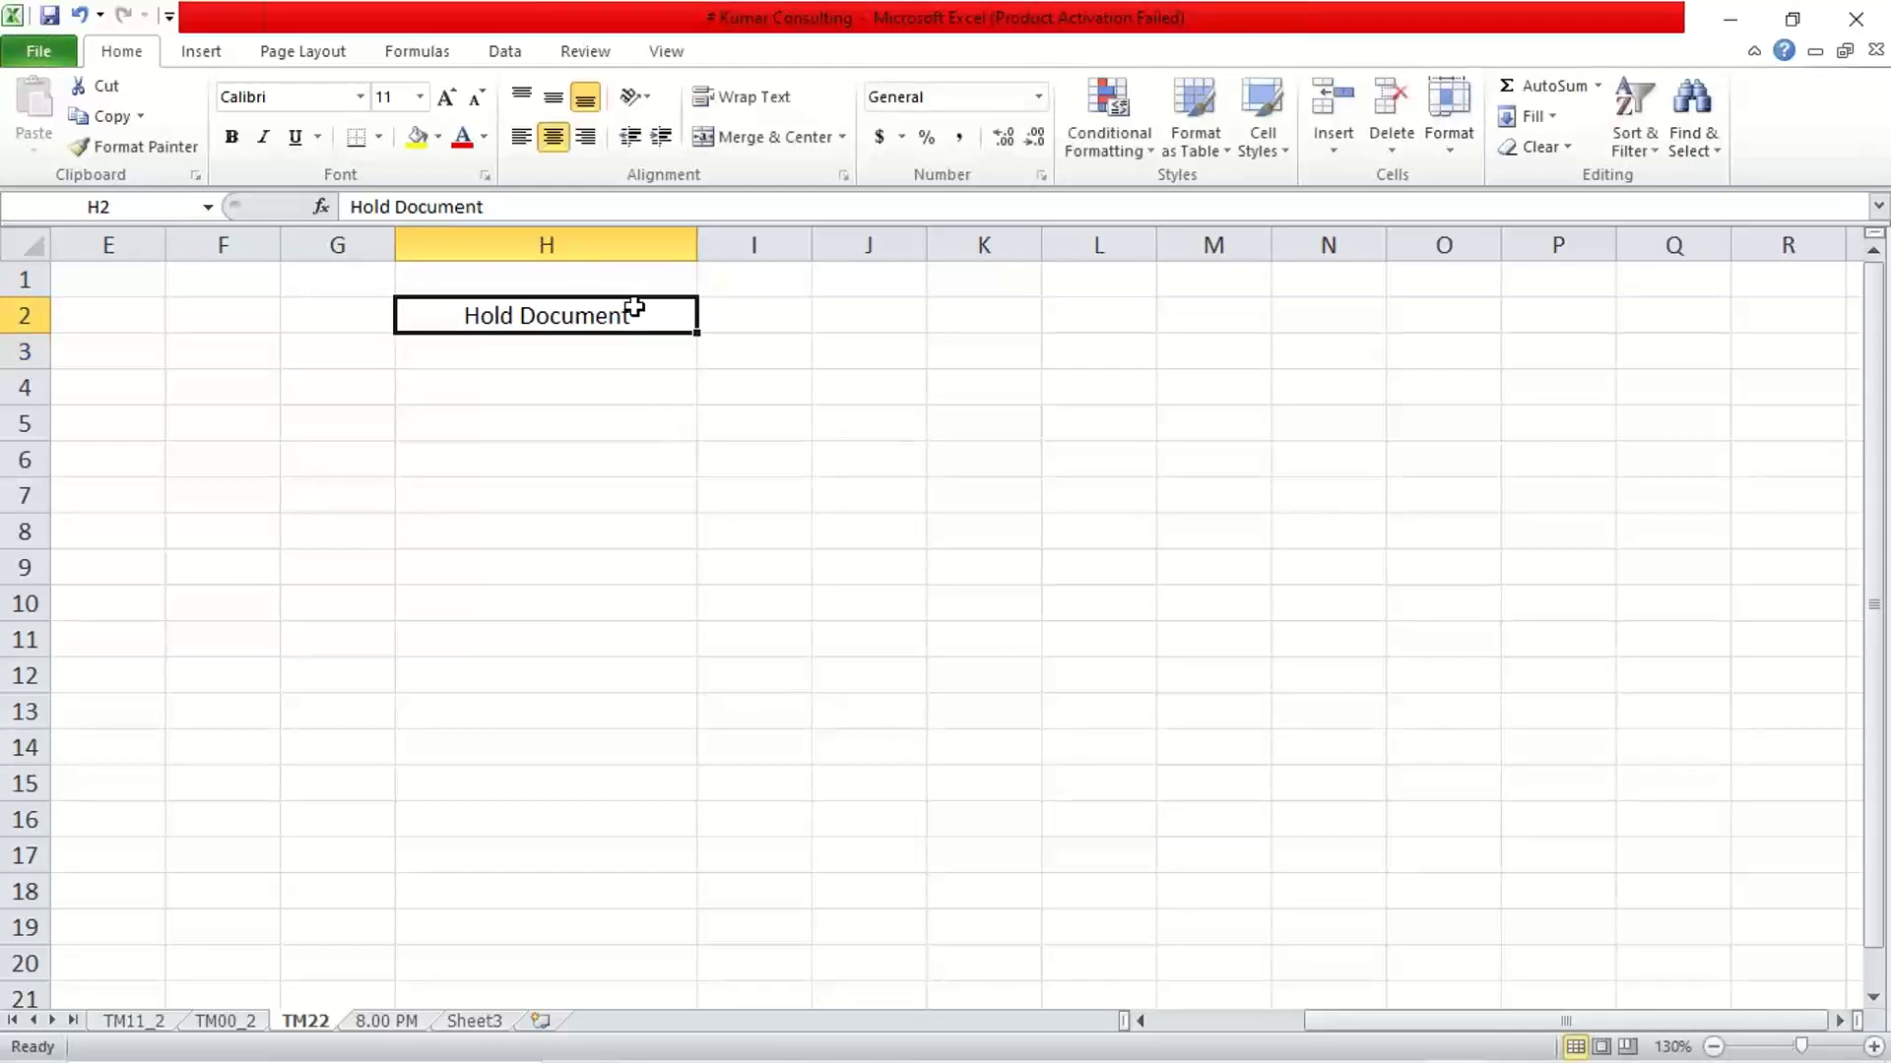
pyautogui.click(356, 139)
pyautogui.click(670, 379)
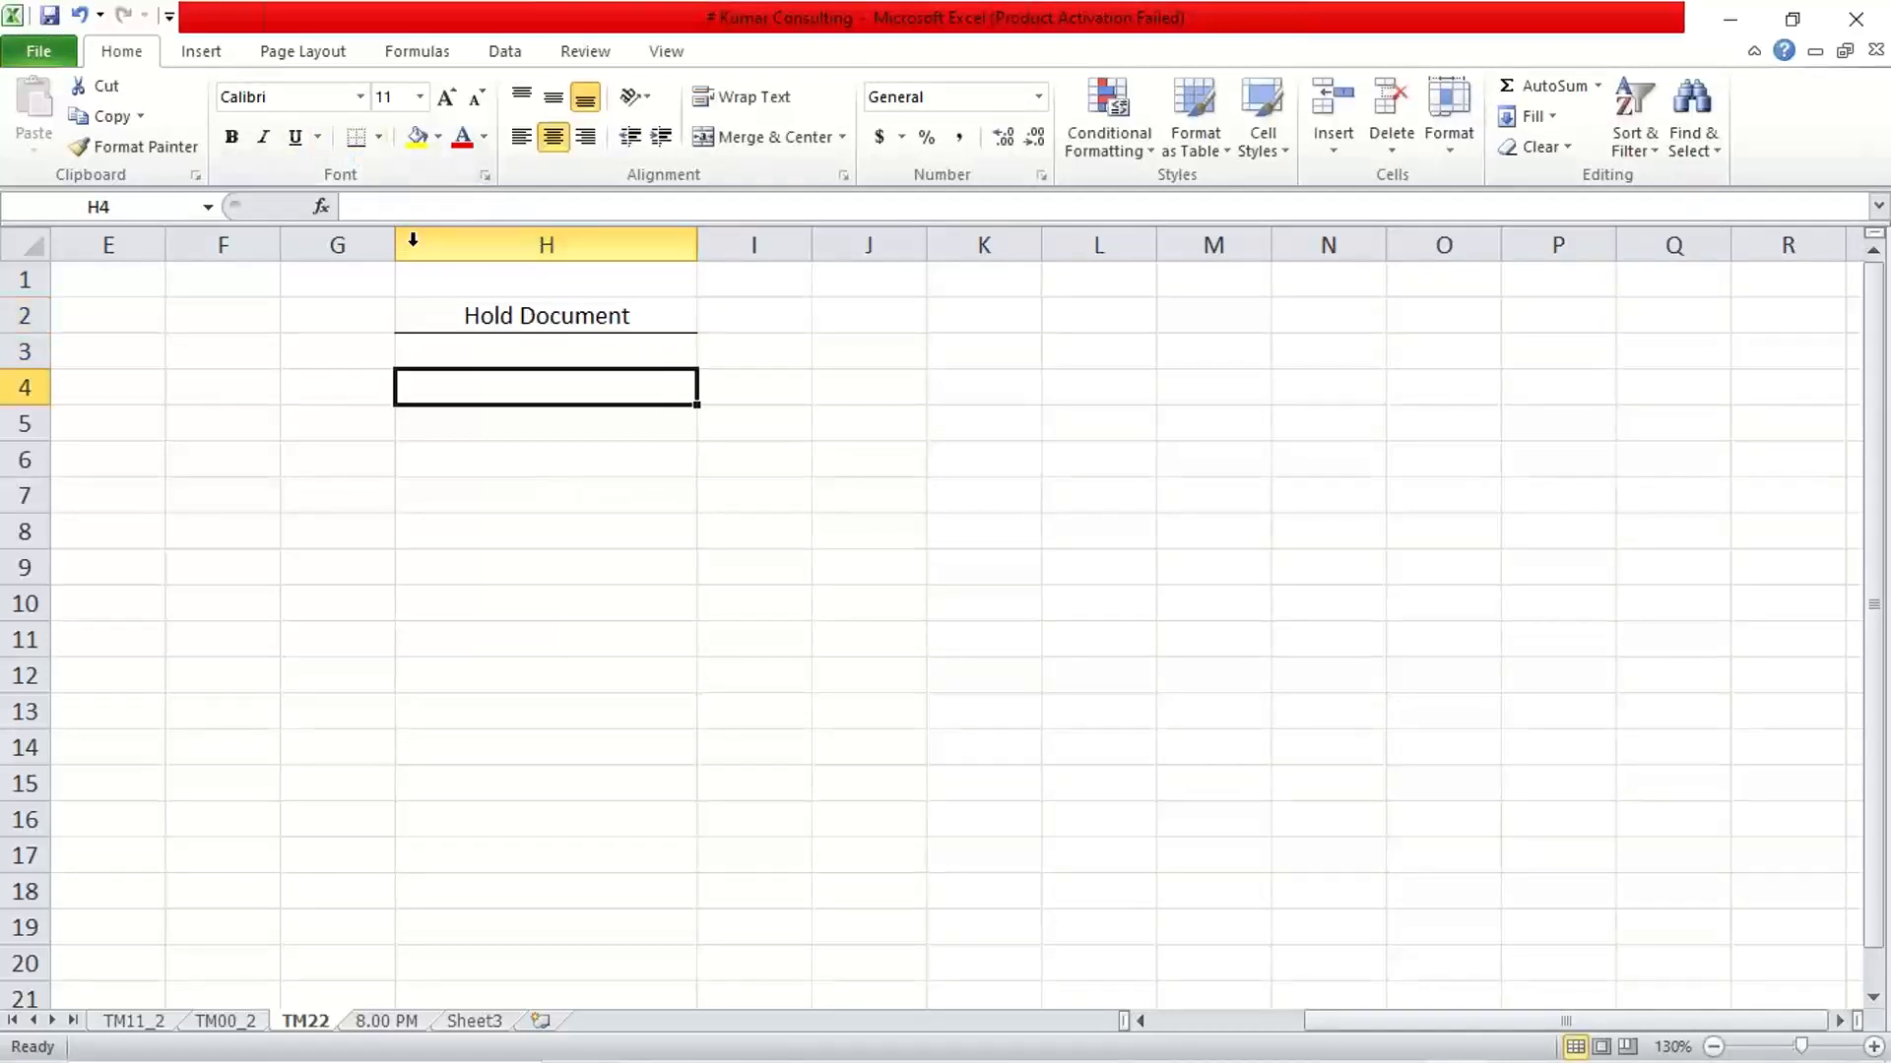
pyautogui.click(356, 139)
# Enter "End use activity" in cell H3, directly below the Hold Document heading
pyautogui.click(503, 350)
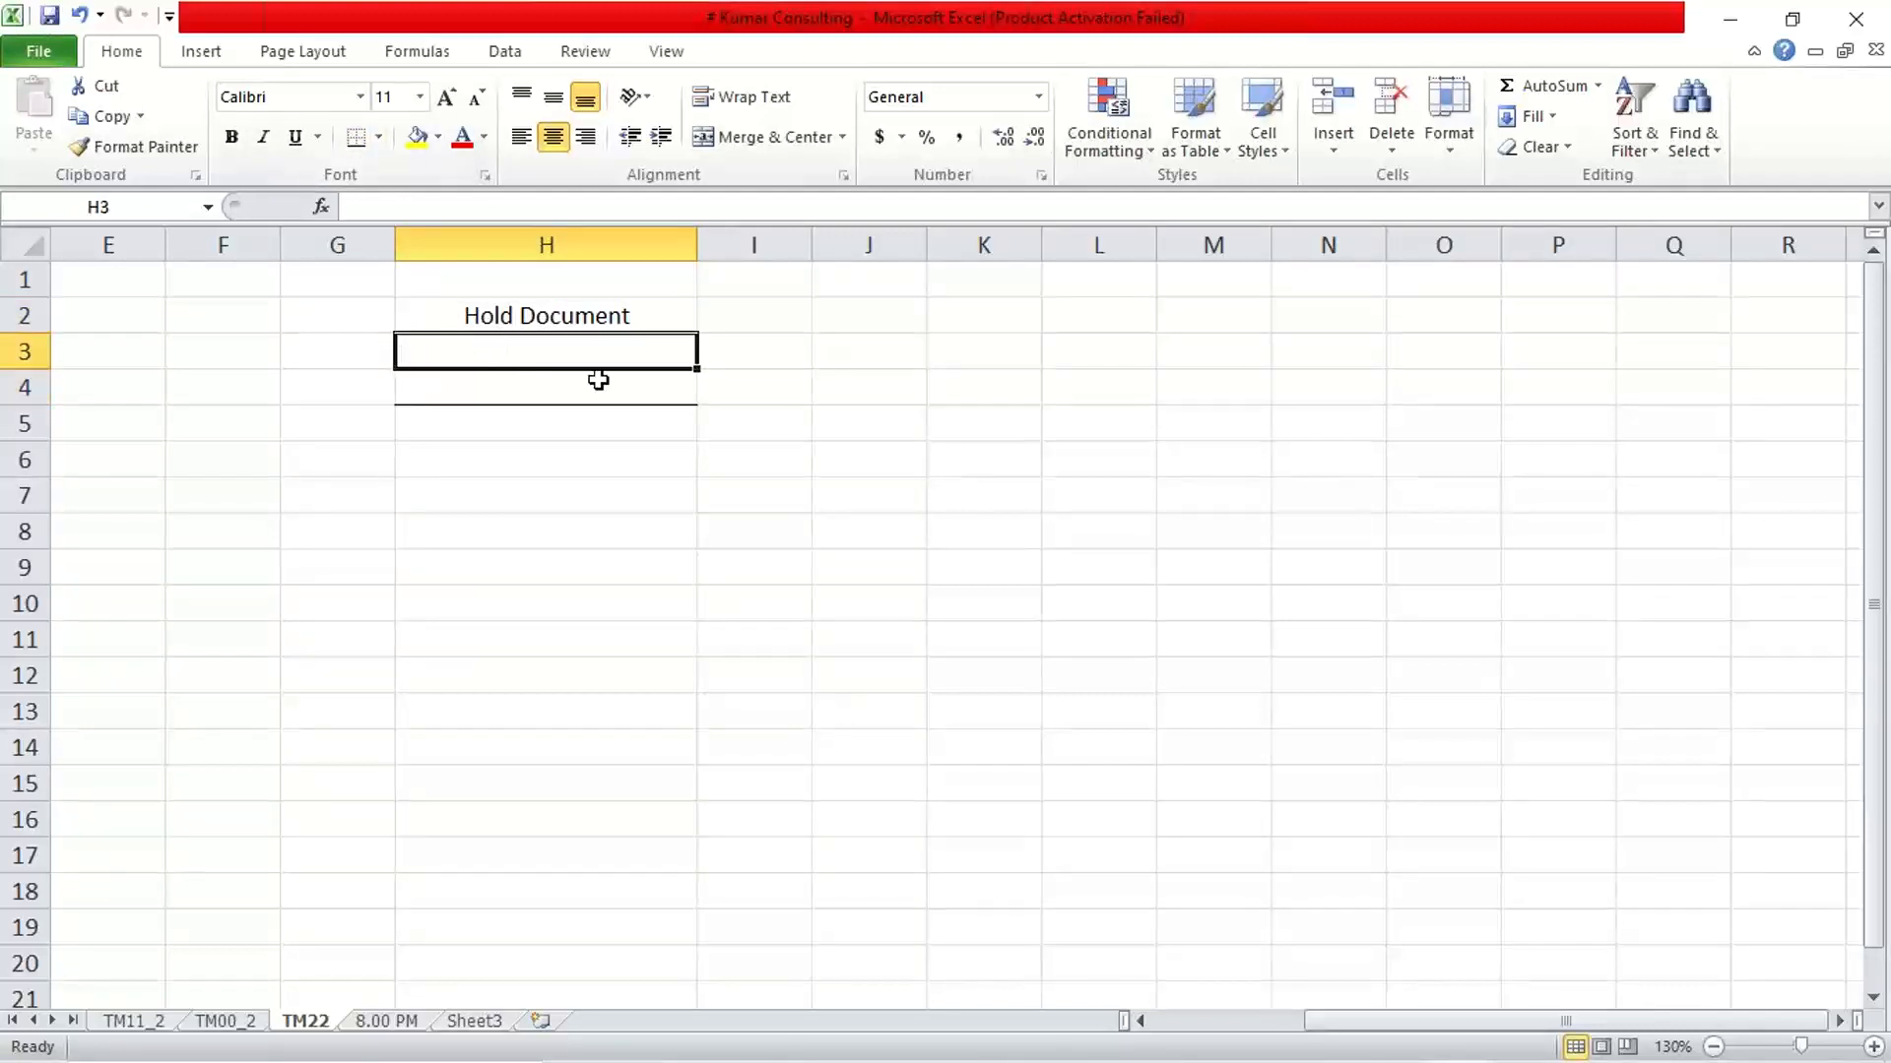
pyautogui.write('End')
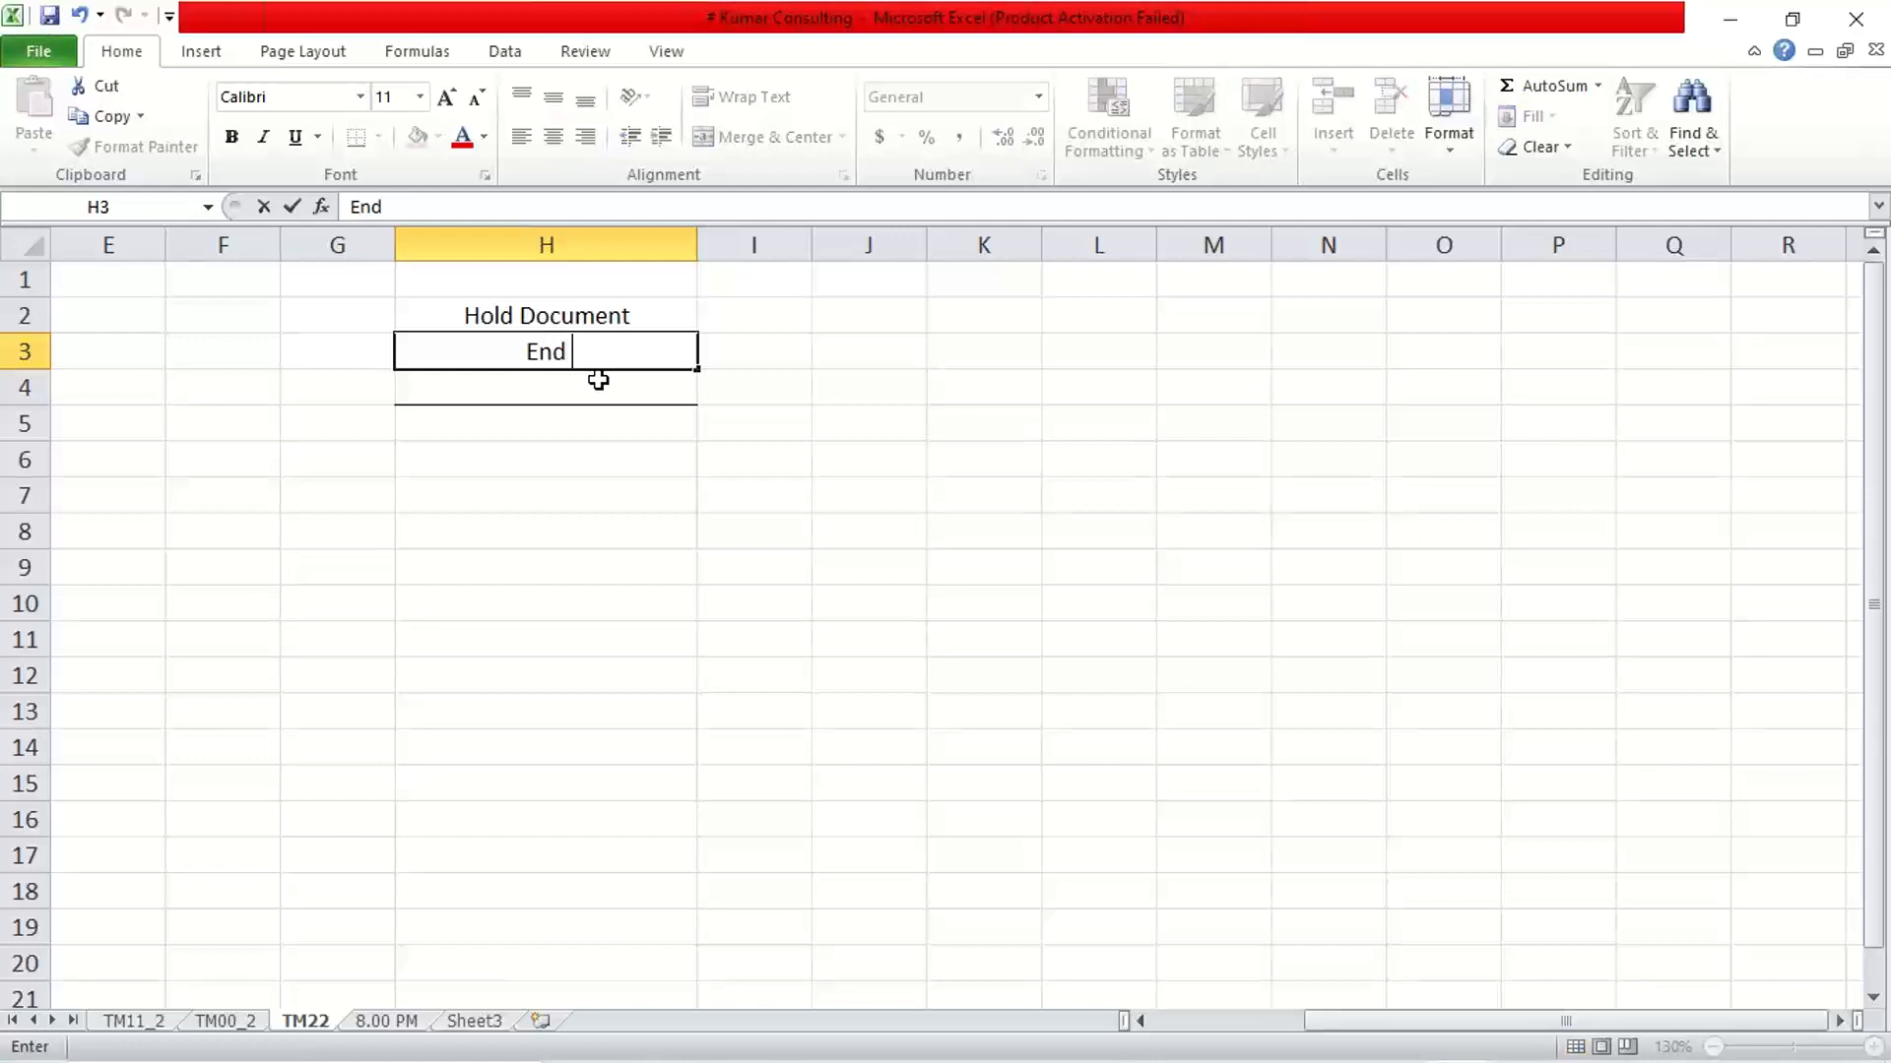
pyautogui.write(' use activity')
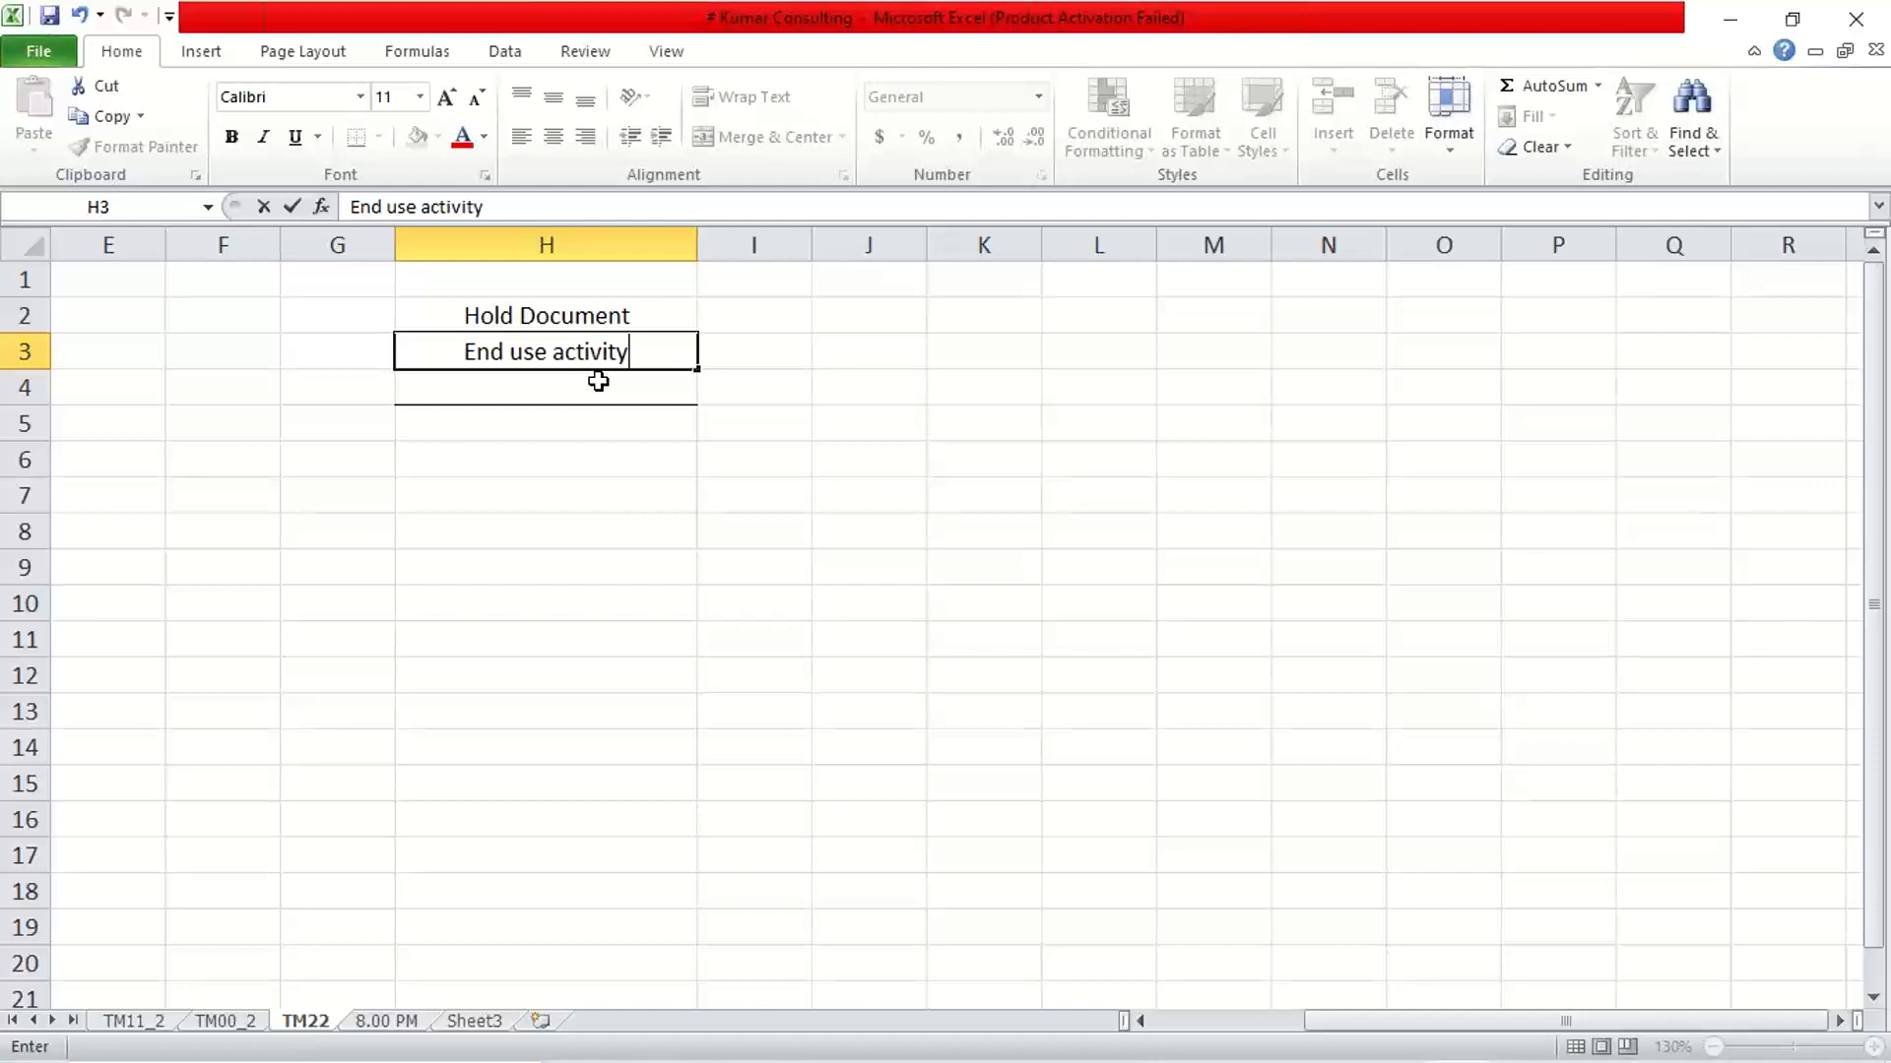
pyautogui.press('Return')
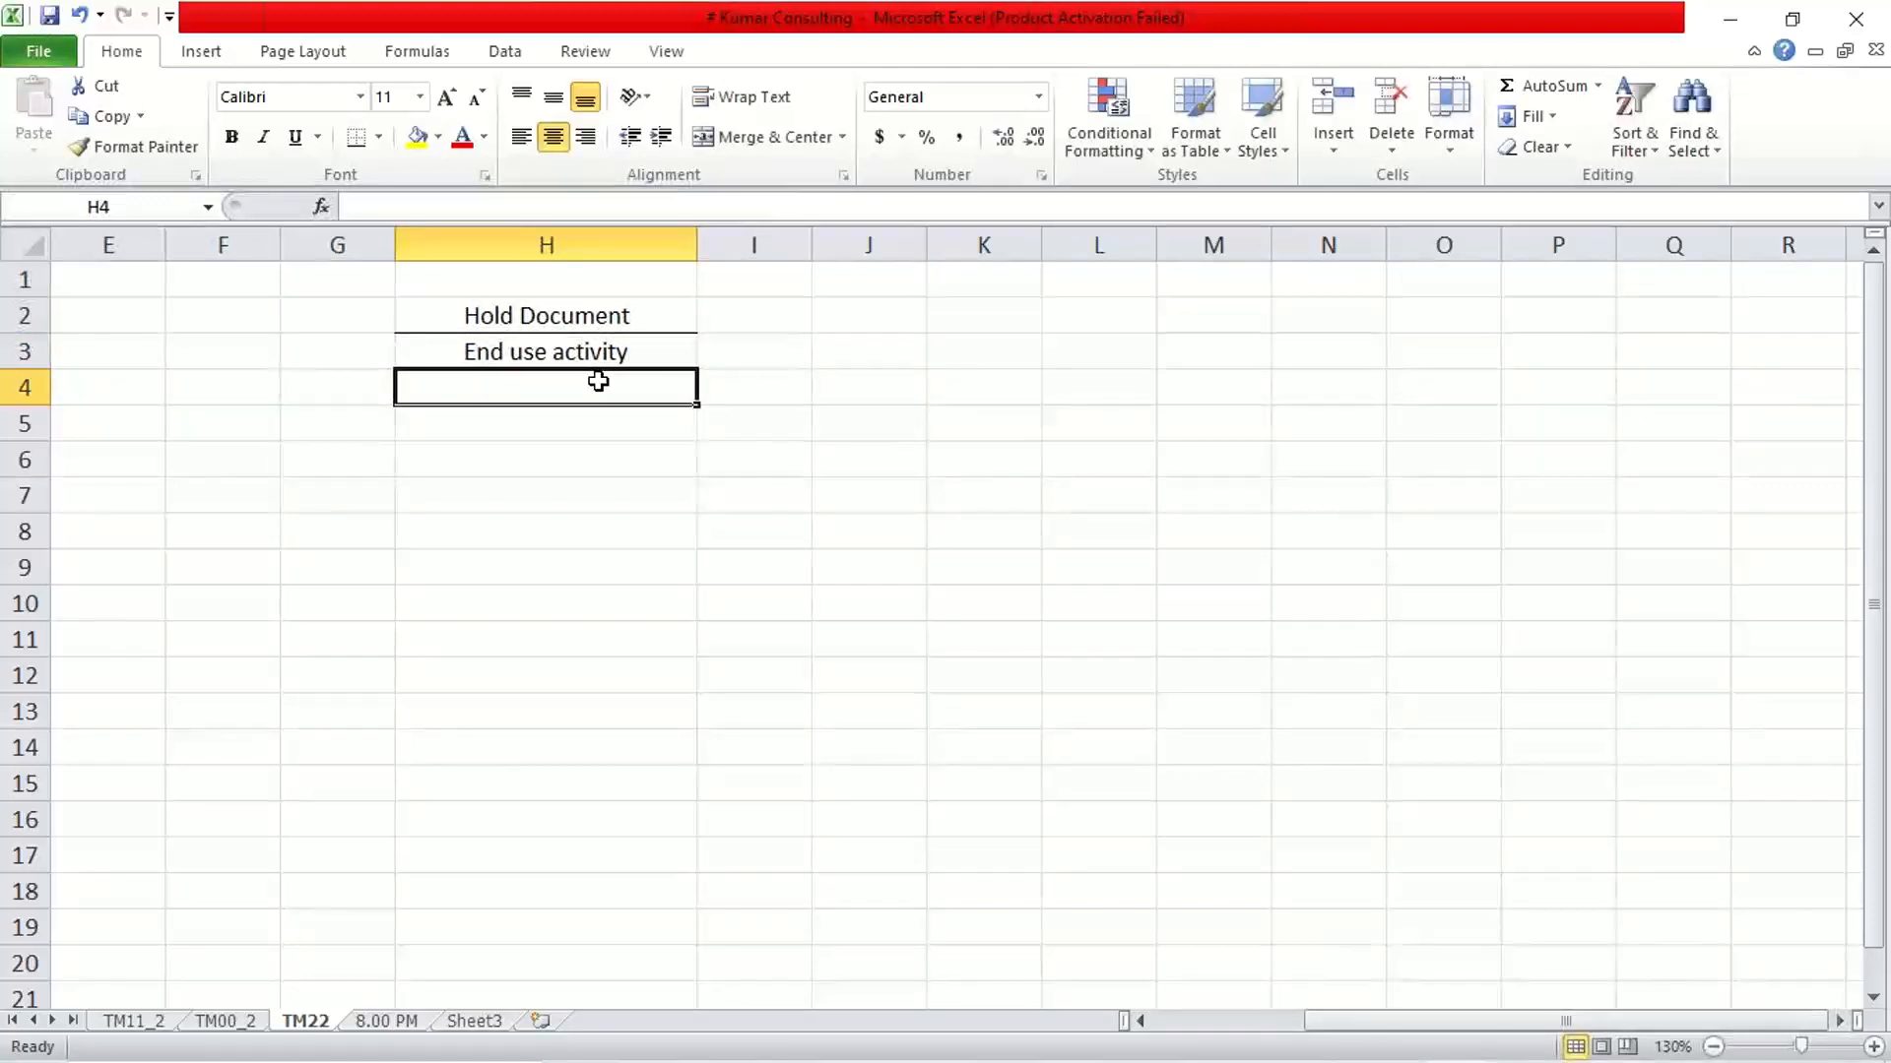
# Make the Hold Document heading in cell H2 bold
pyautogui.click(583, 434)
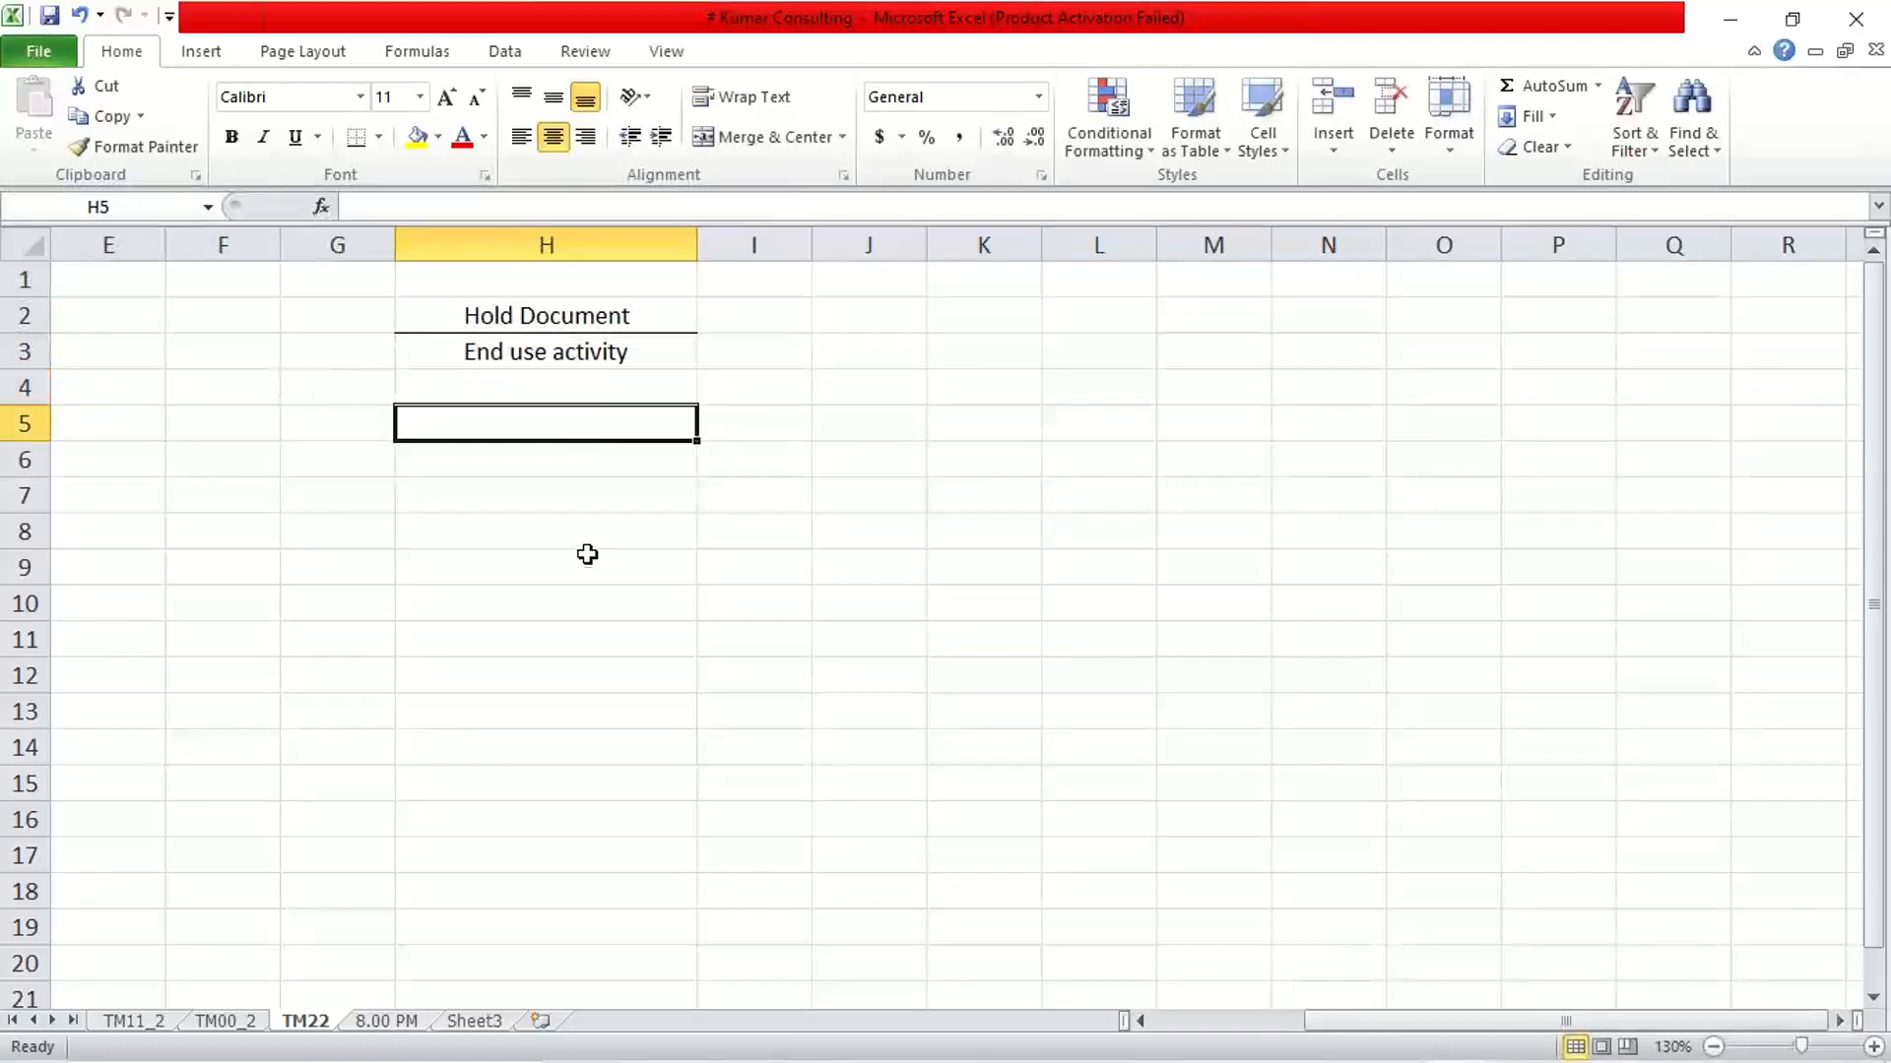
pyautogui.click(572, 355)
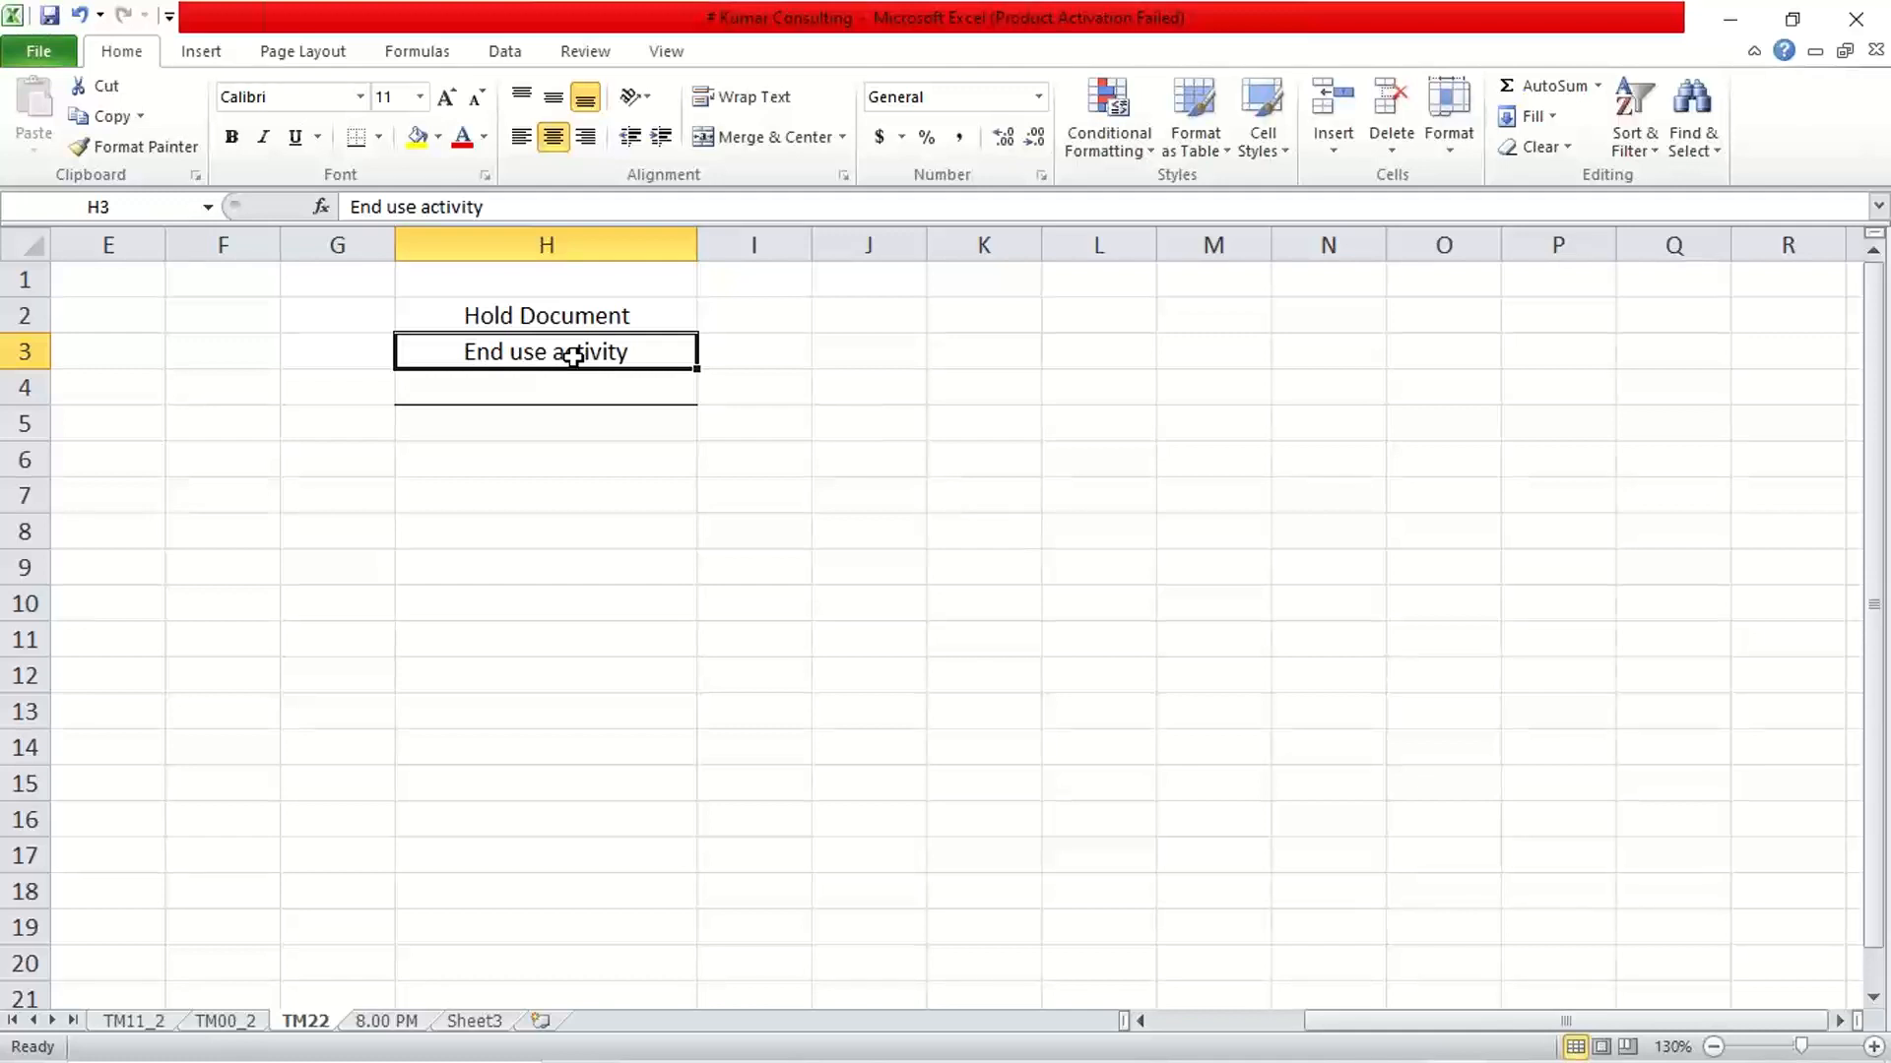
pyautogui.click(569, 309)
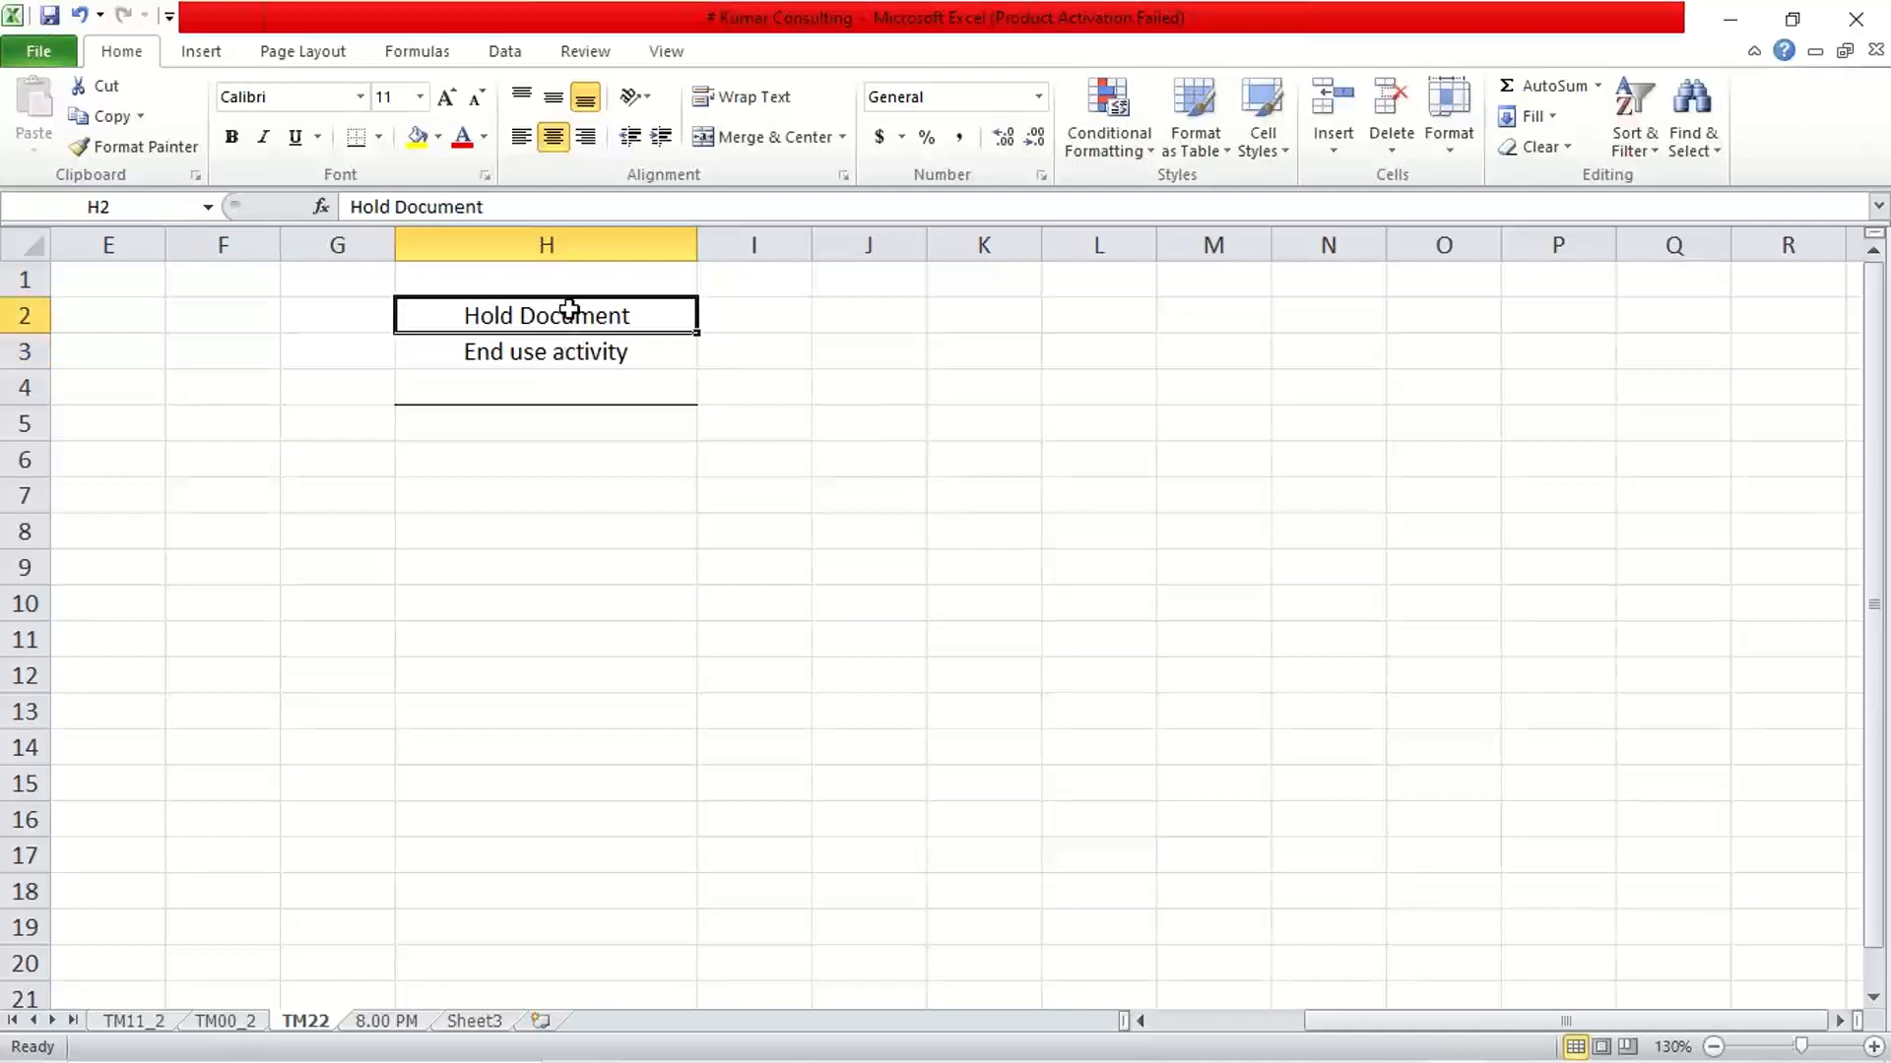
pyautogui.hotkey('ctrl', 'b')
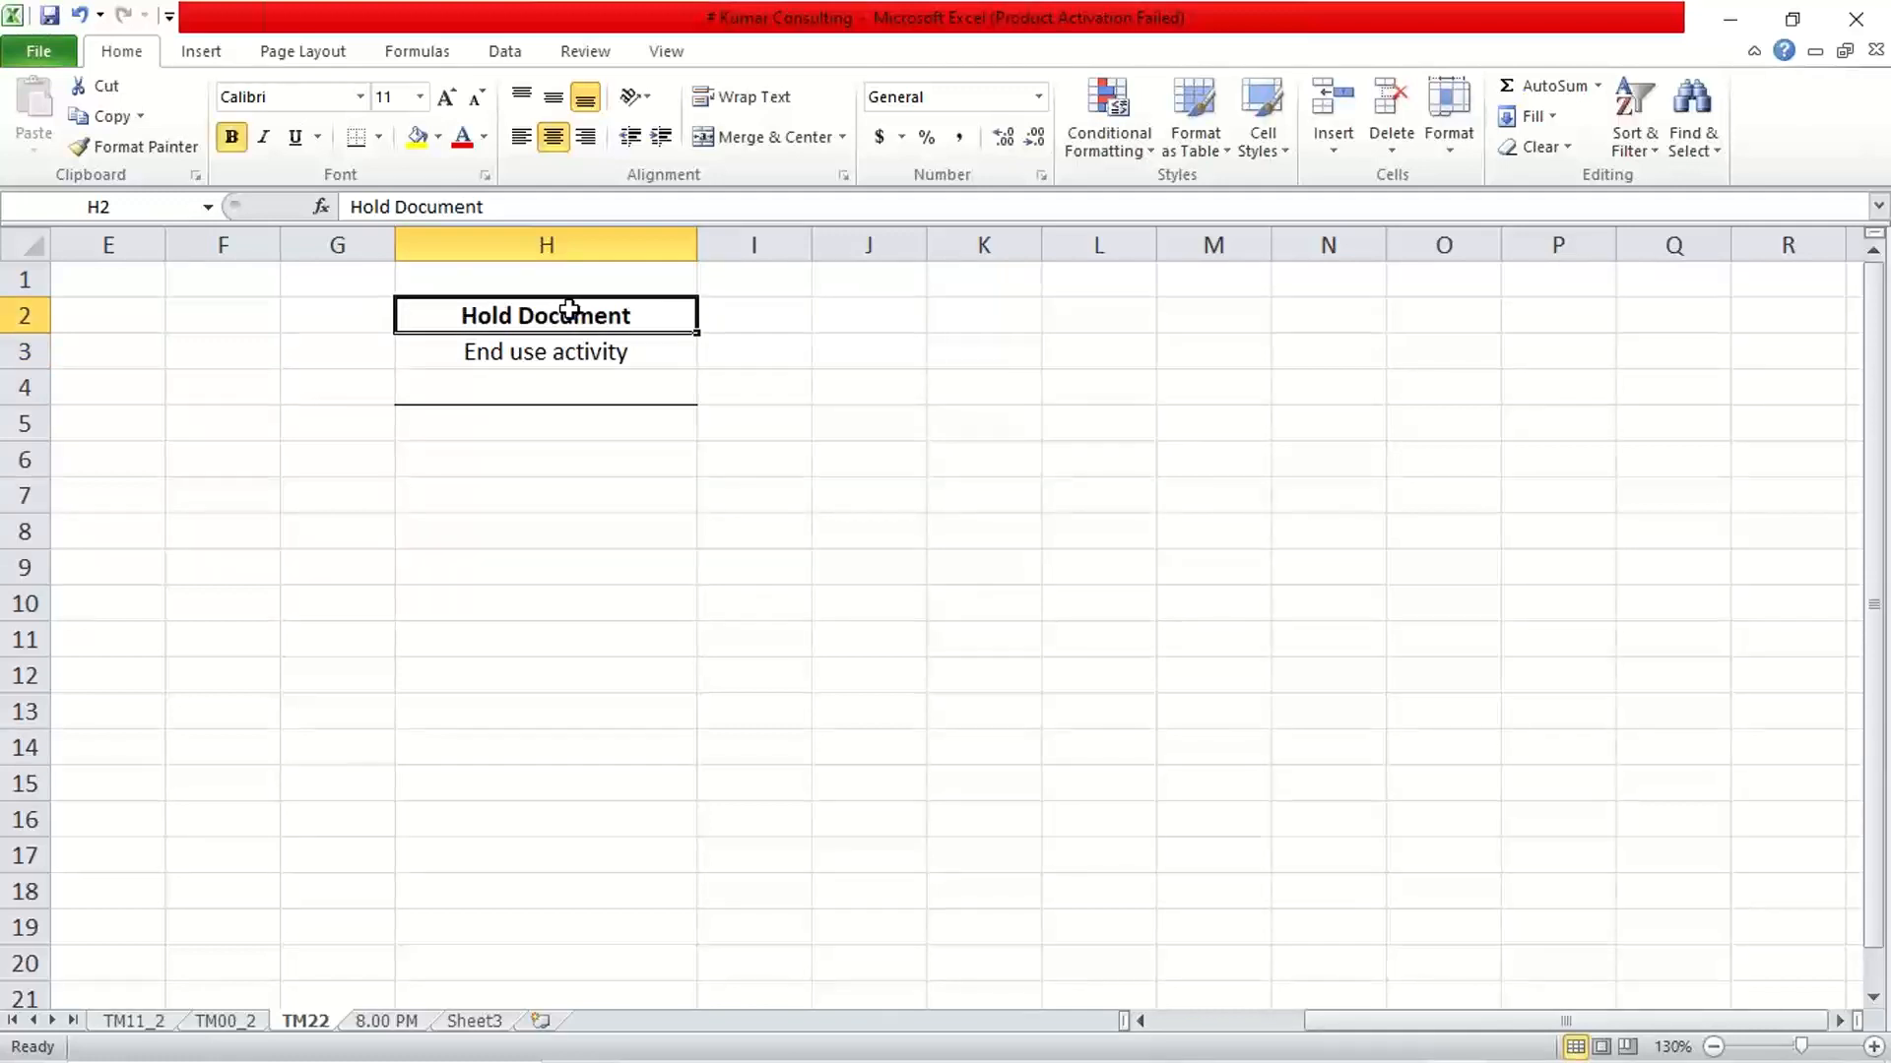
pyautogui.click(737, 630)
# Remove all borders from the empty cells H4 to H6 below the End use activity entry
pyautogui.moveTo(626, 389); pyautogui.dragTo(623, 451)
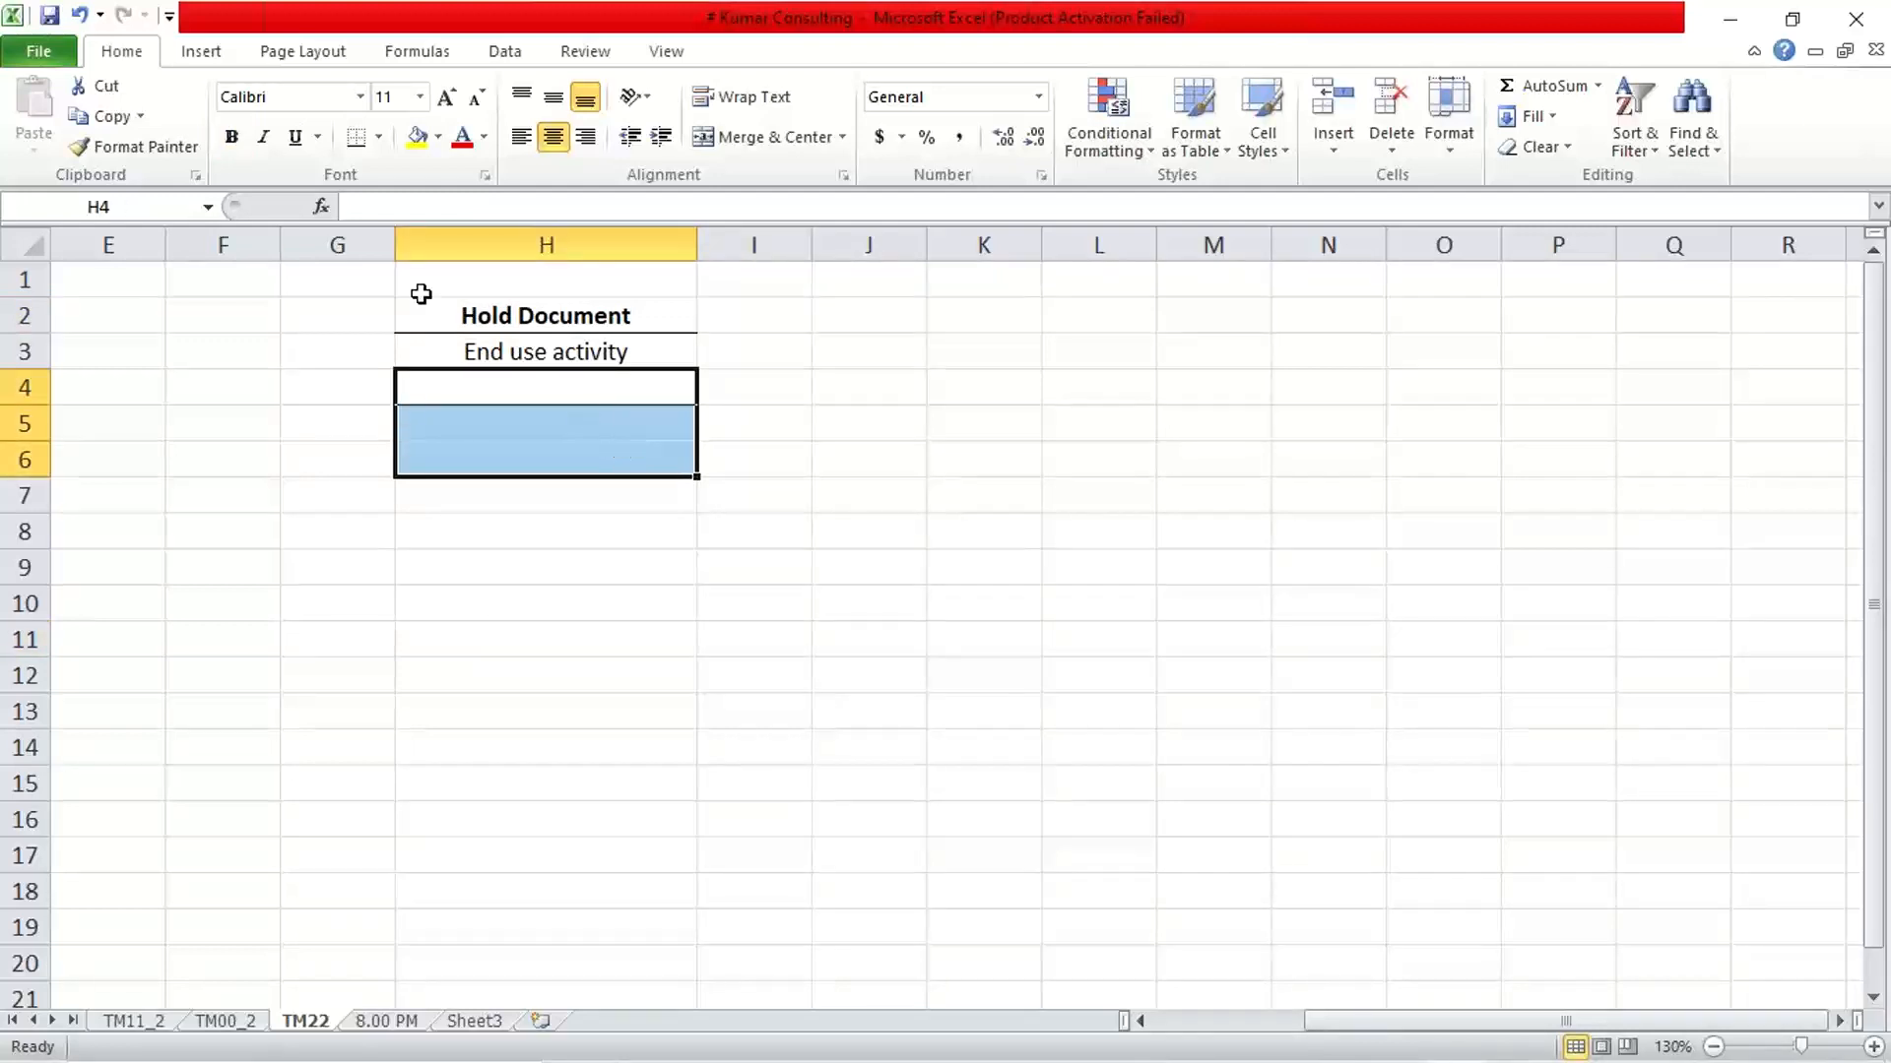
pyautogui.click(378, 138)
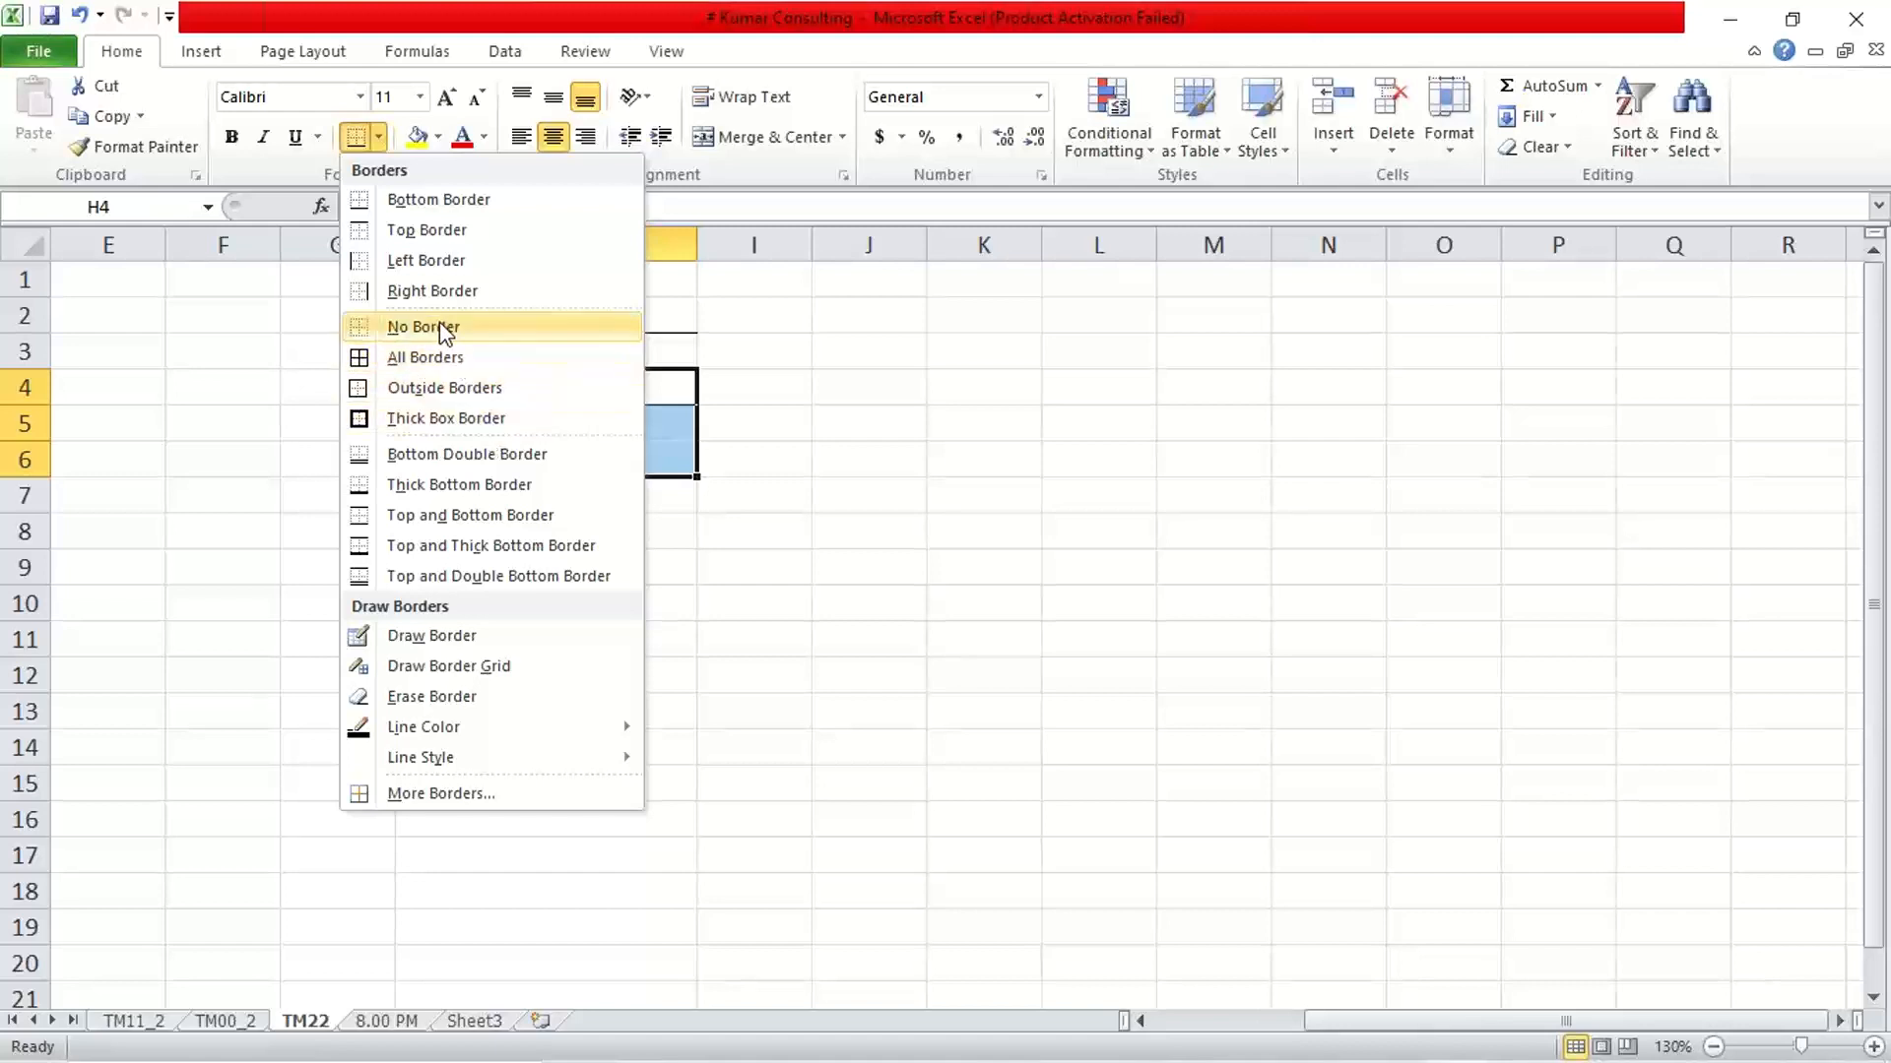
pyautogui.click(440, 331)
pyautogui.click(464, 675)
pyautogui.click(659, 595)
pyautogui.click(614, 491)
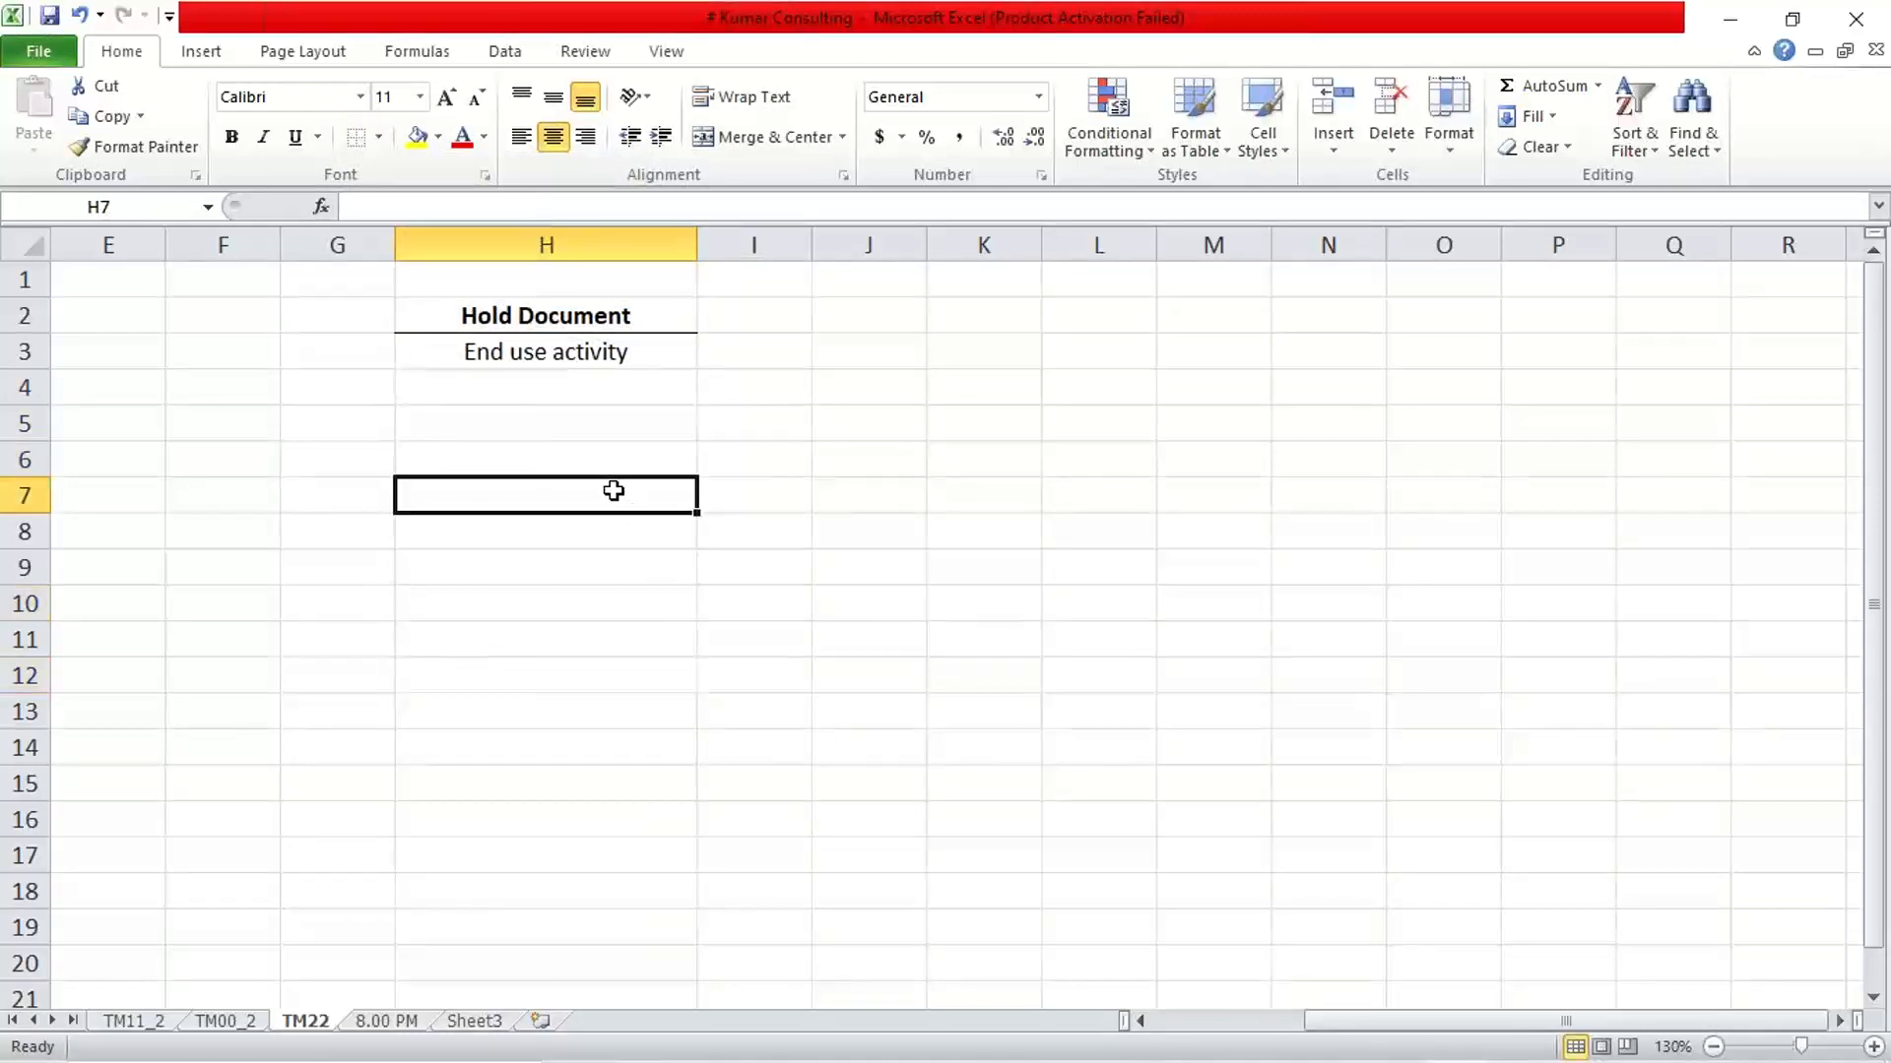
pyautogui.click(564, 389)
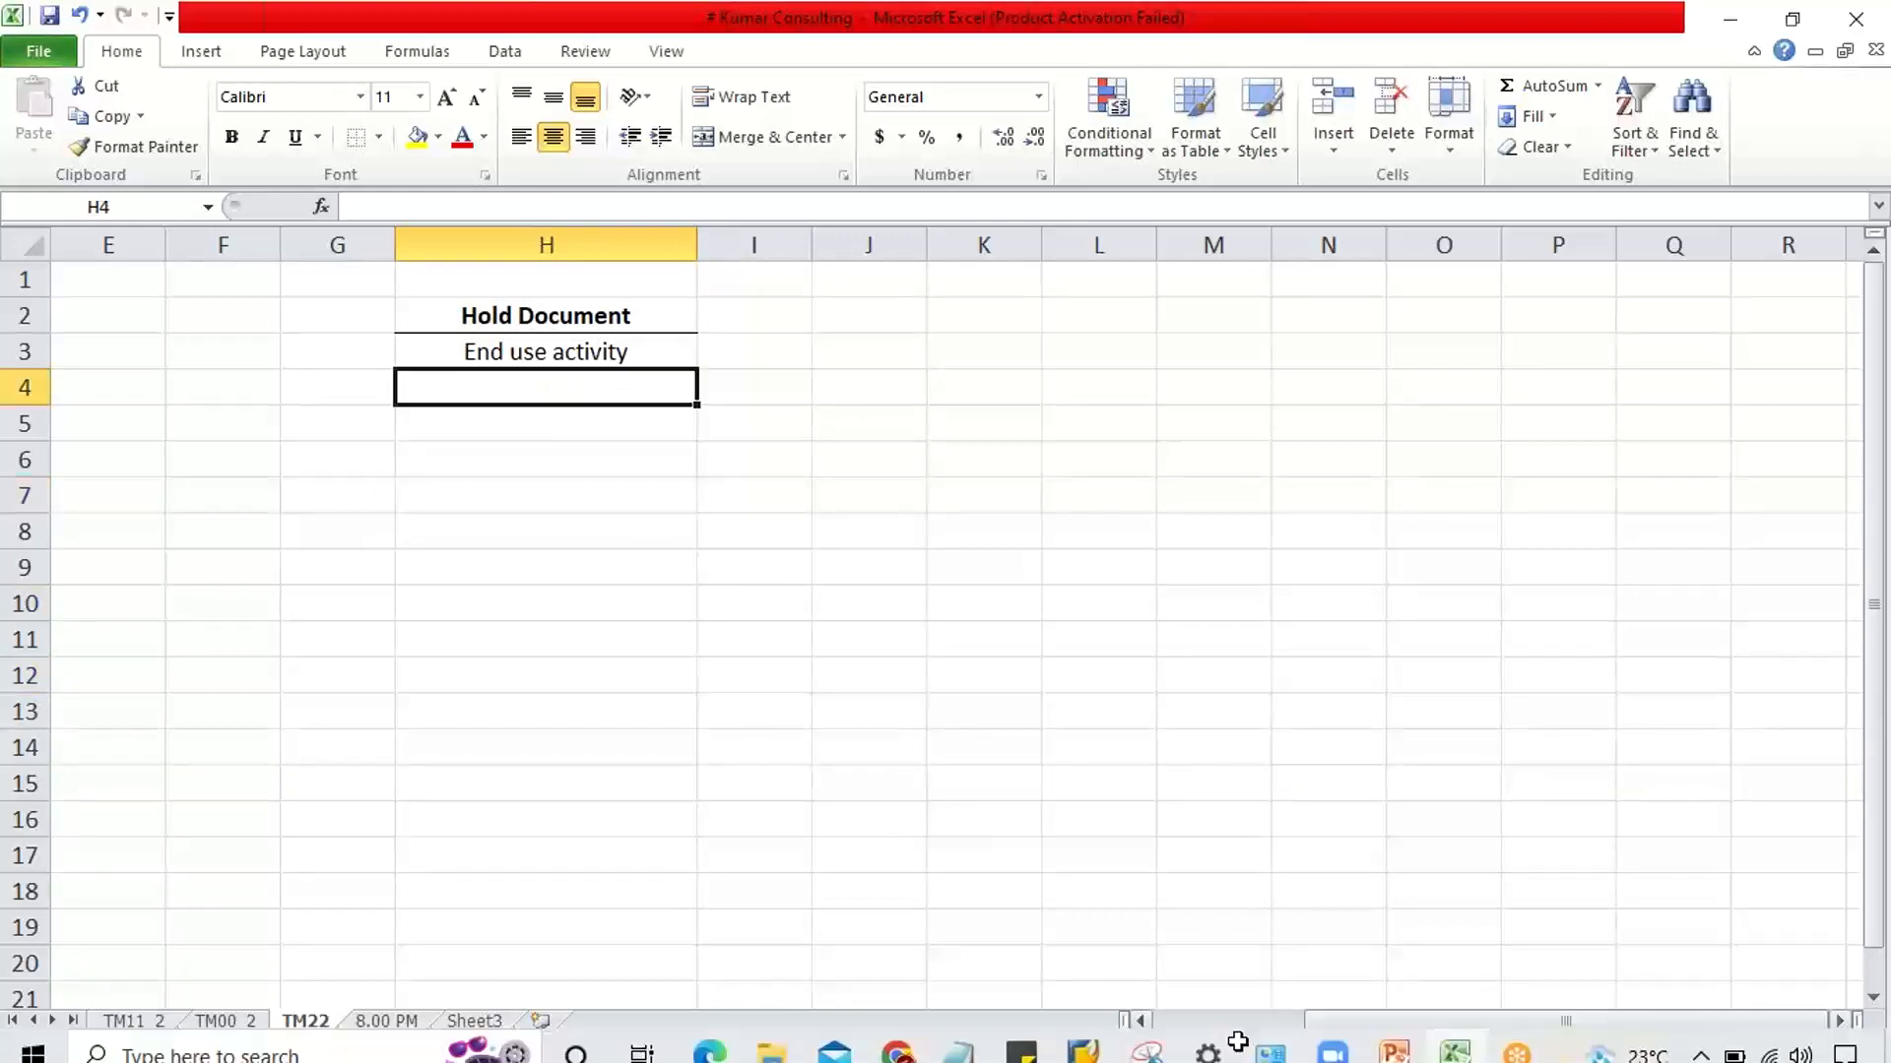
pyautogui.moveTo(1197, 1061)
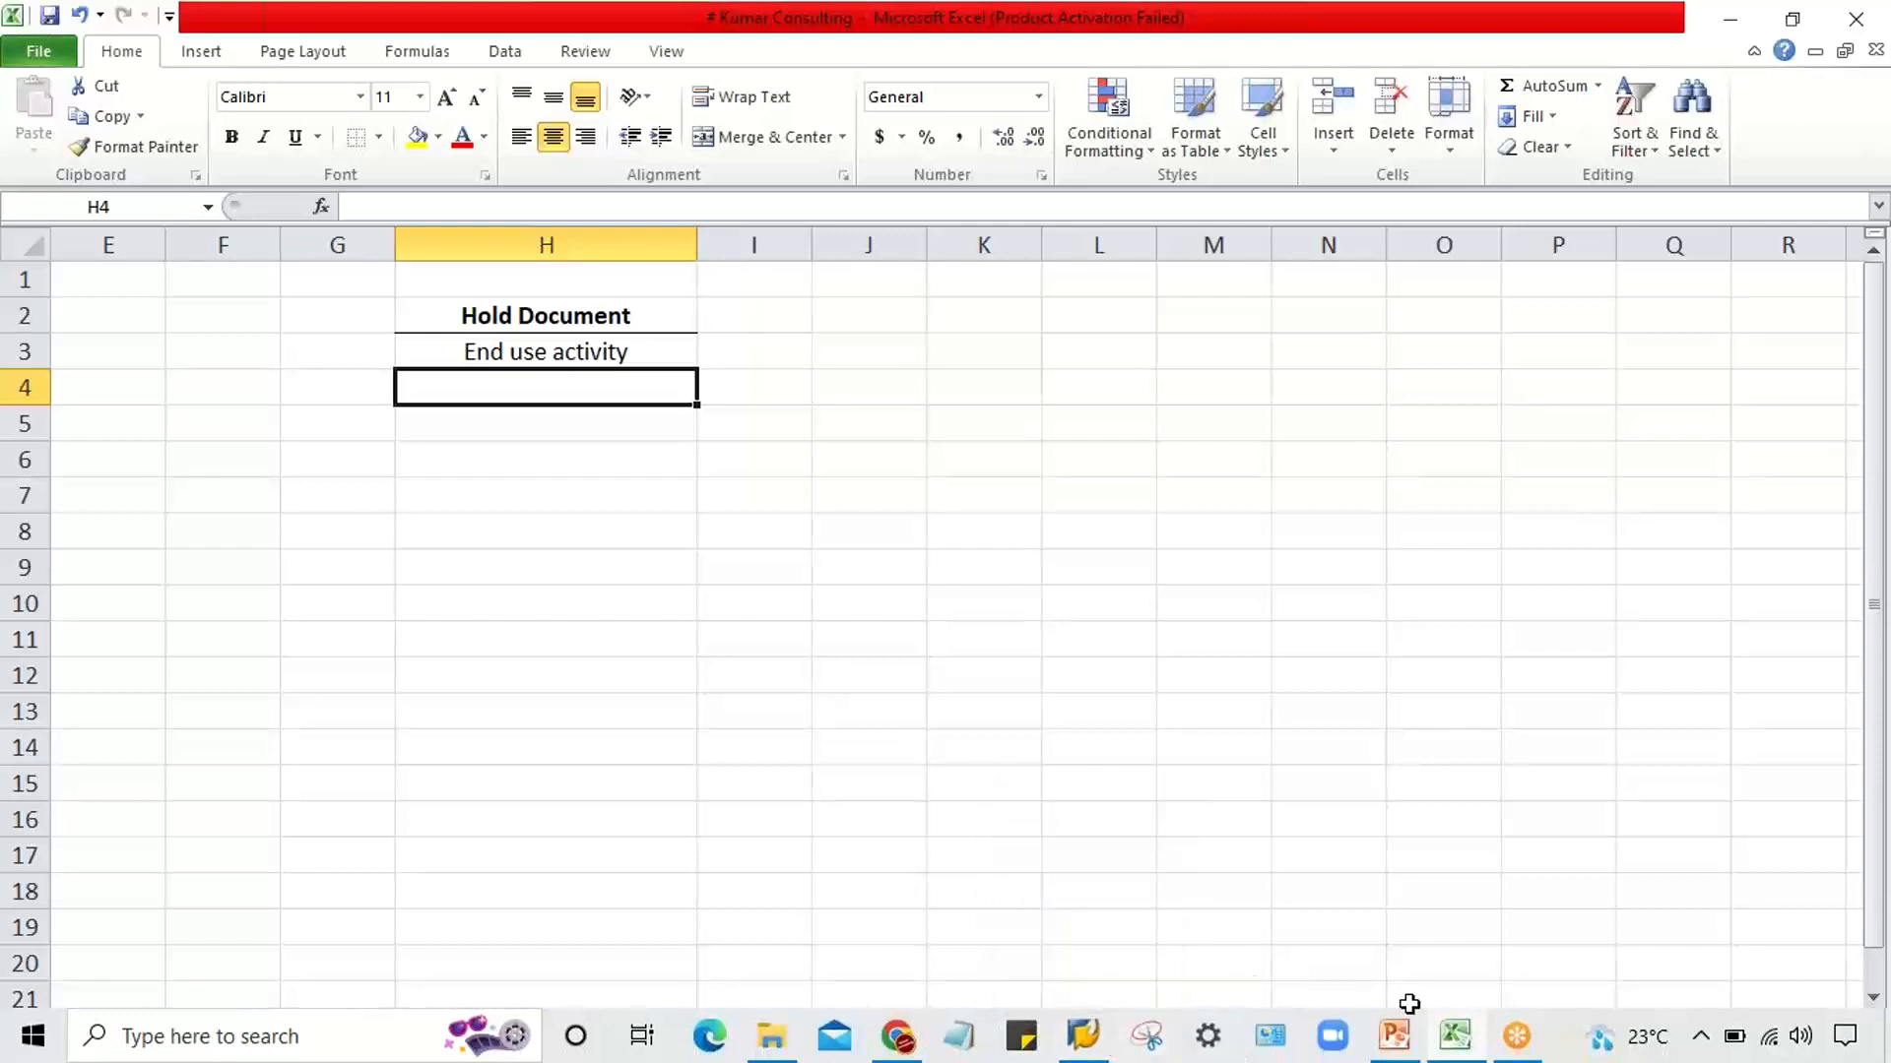
pyautogui.moveTo(1121, 1060)
pyautogui.click(738, 525)
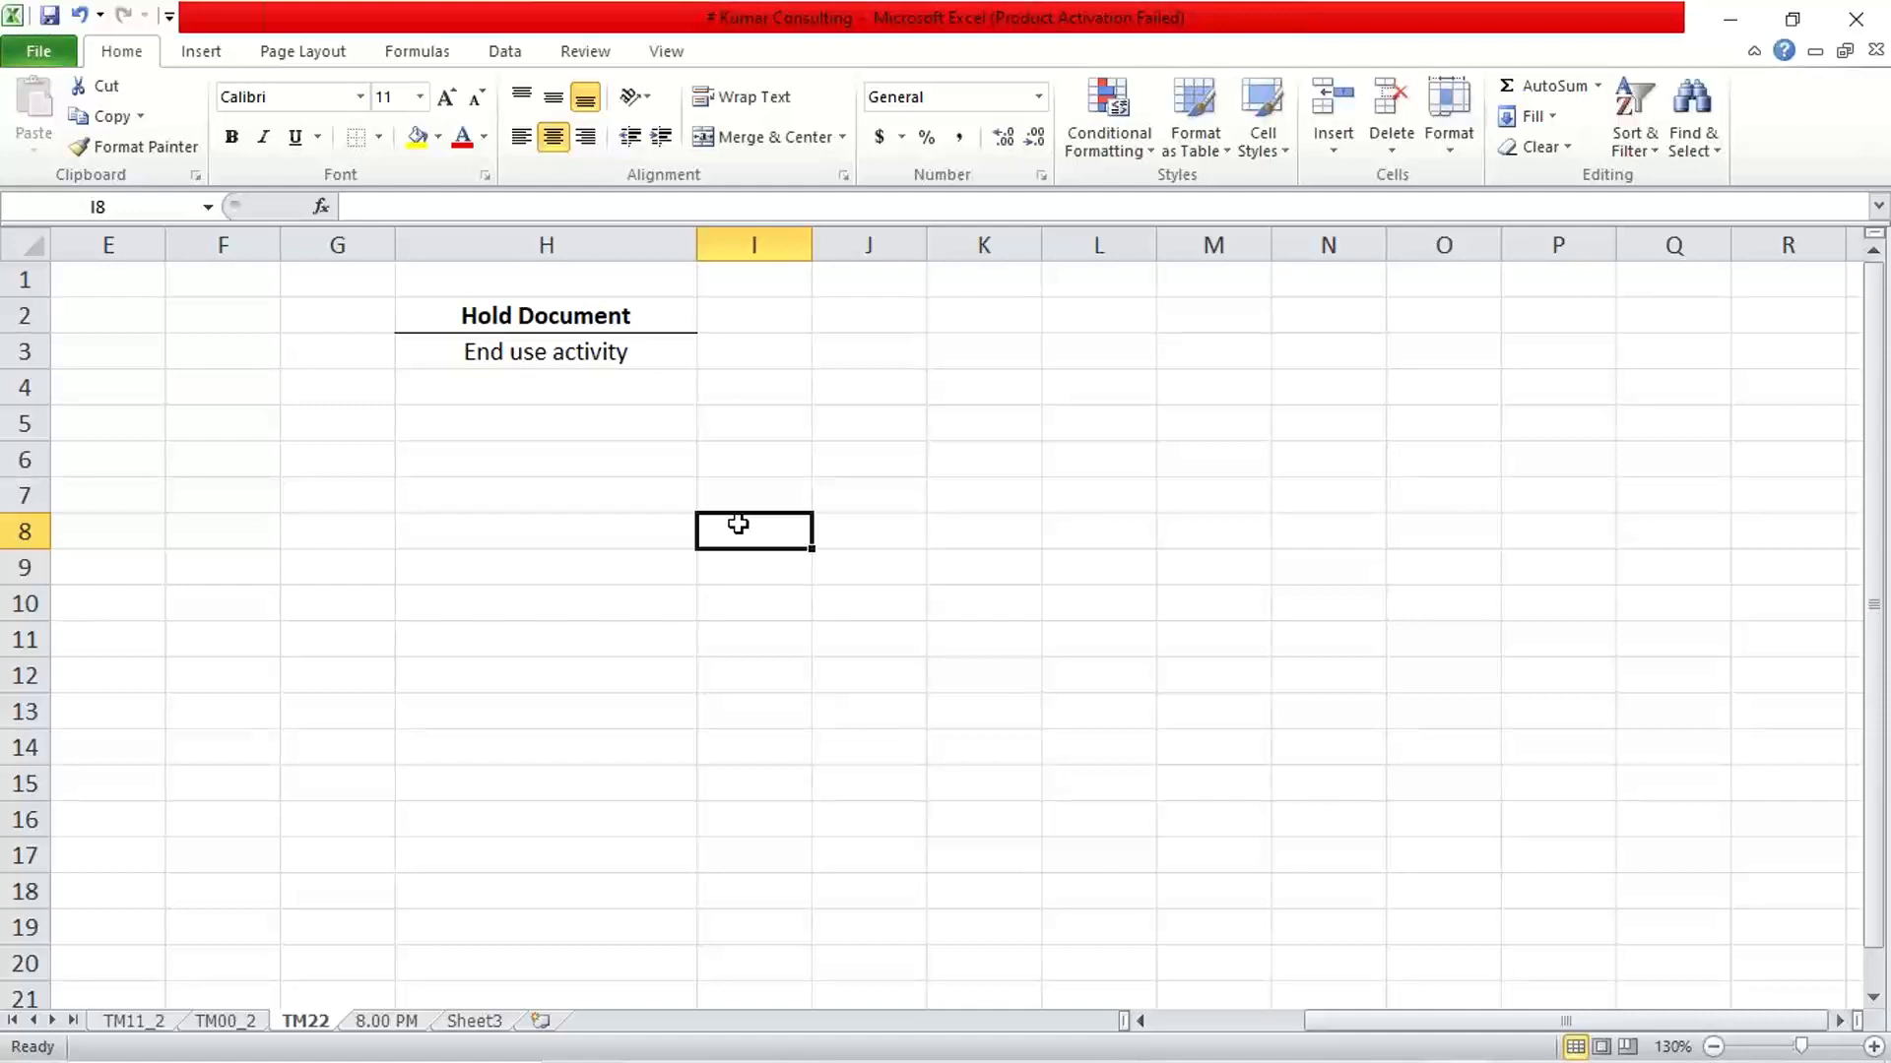
pyautogui.click(832, 431)
pyautogui.click(877, 386)
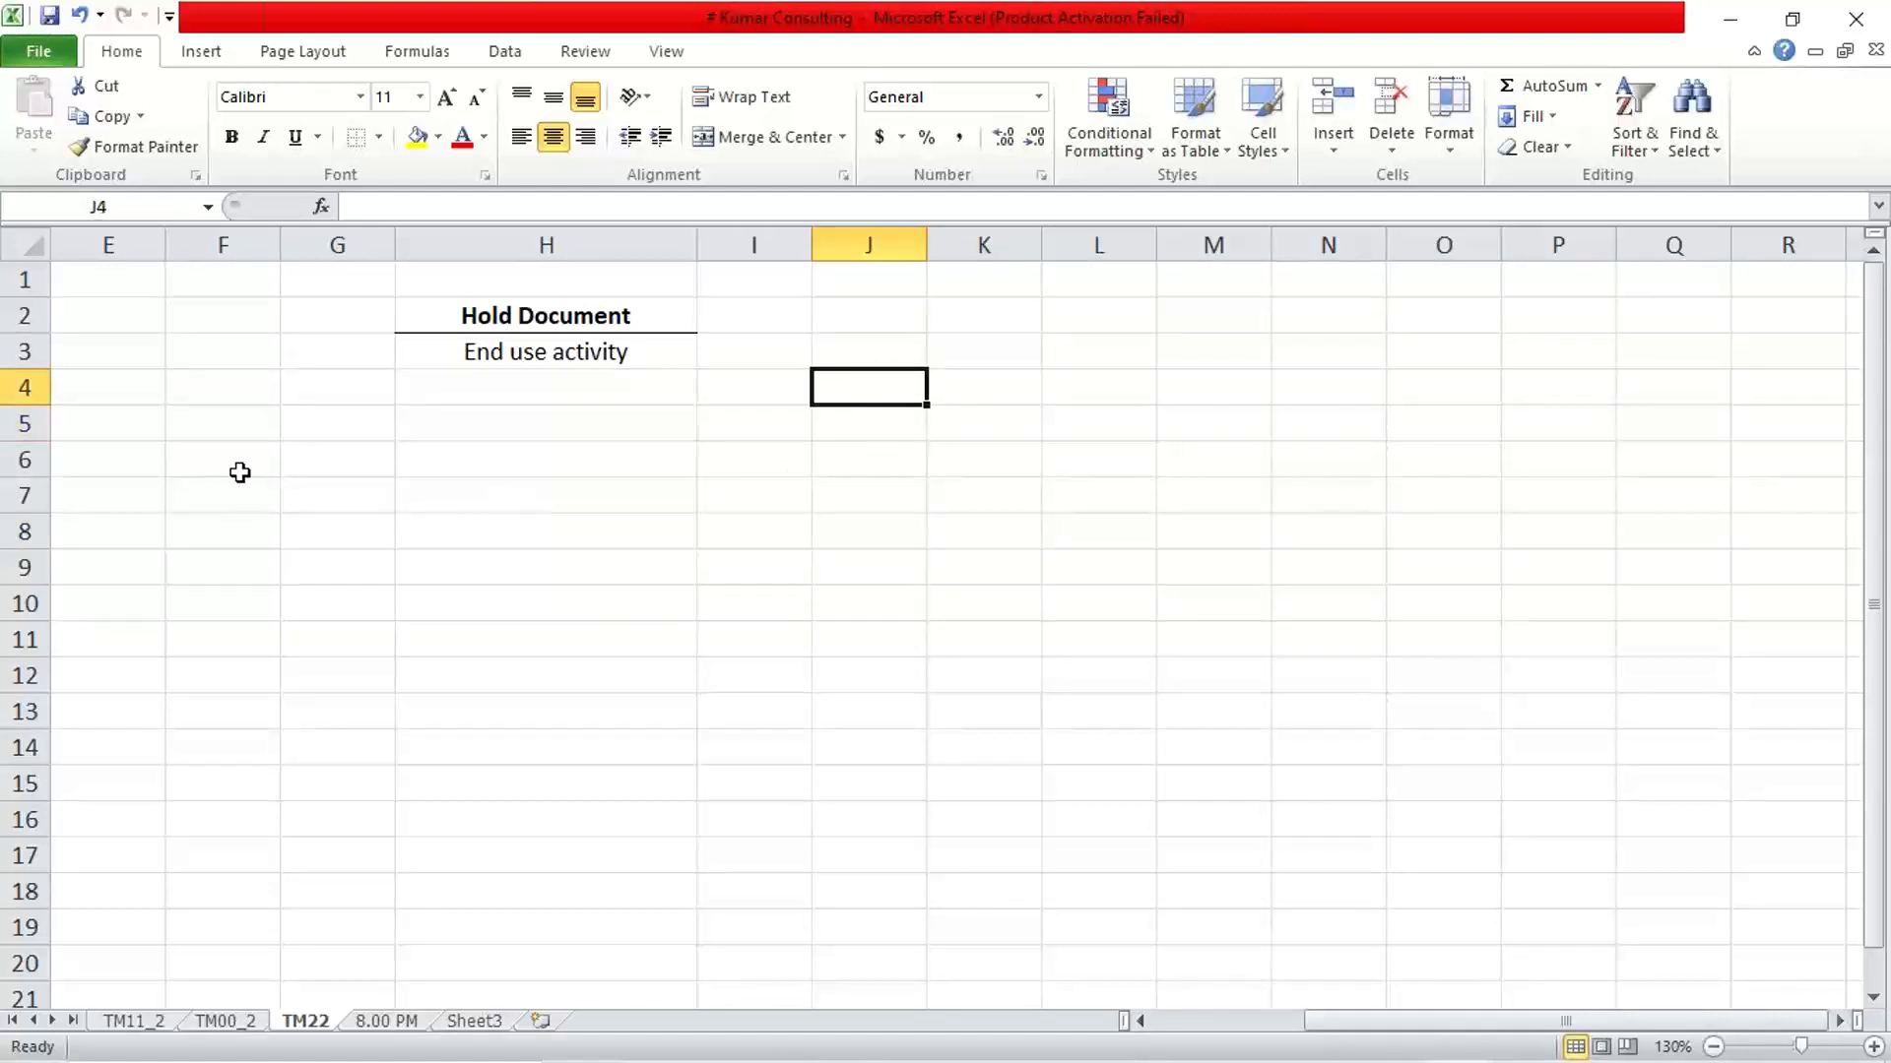
pyautogui.click(314, 419)
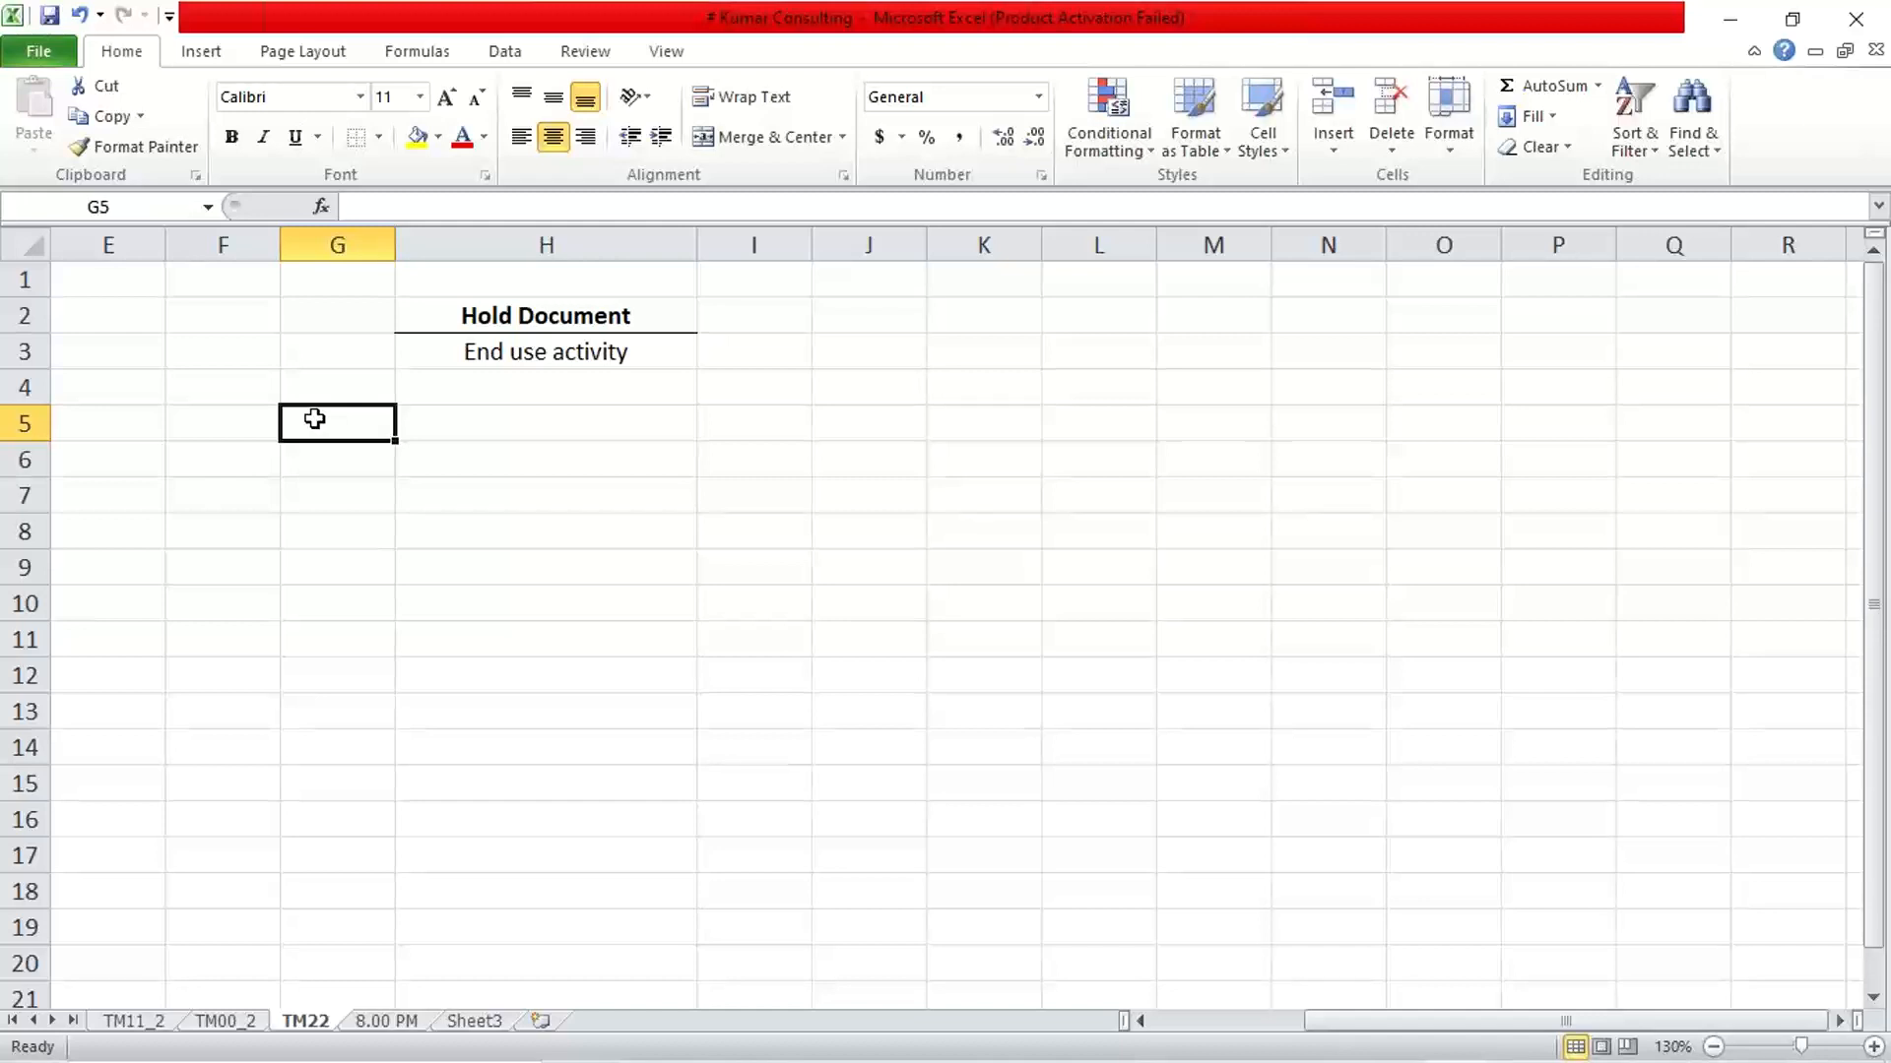
# Switch to SAP Logon and open the SAP_2 system connection
pyautogui.moveTo(1143, 1054)
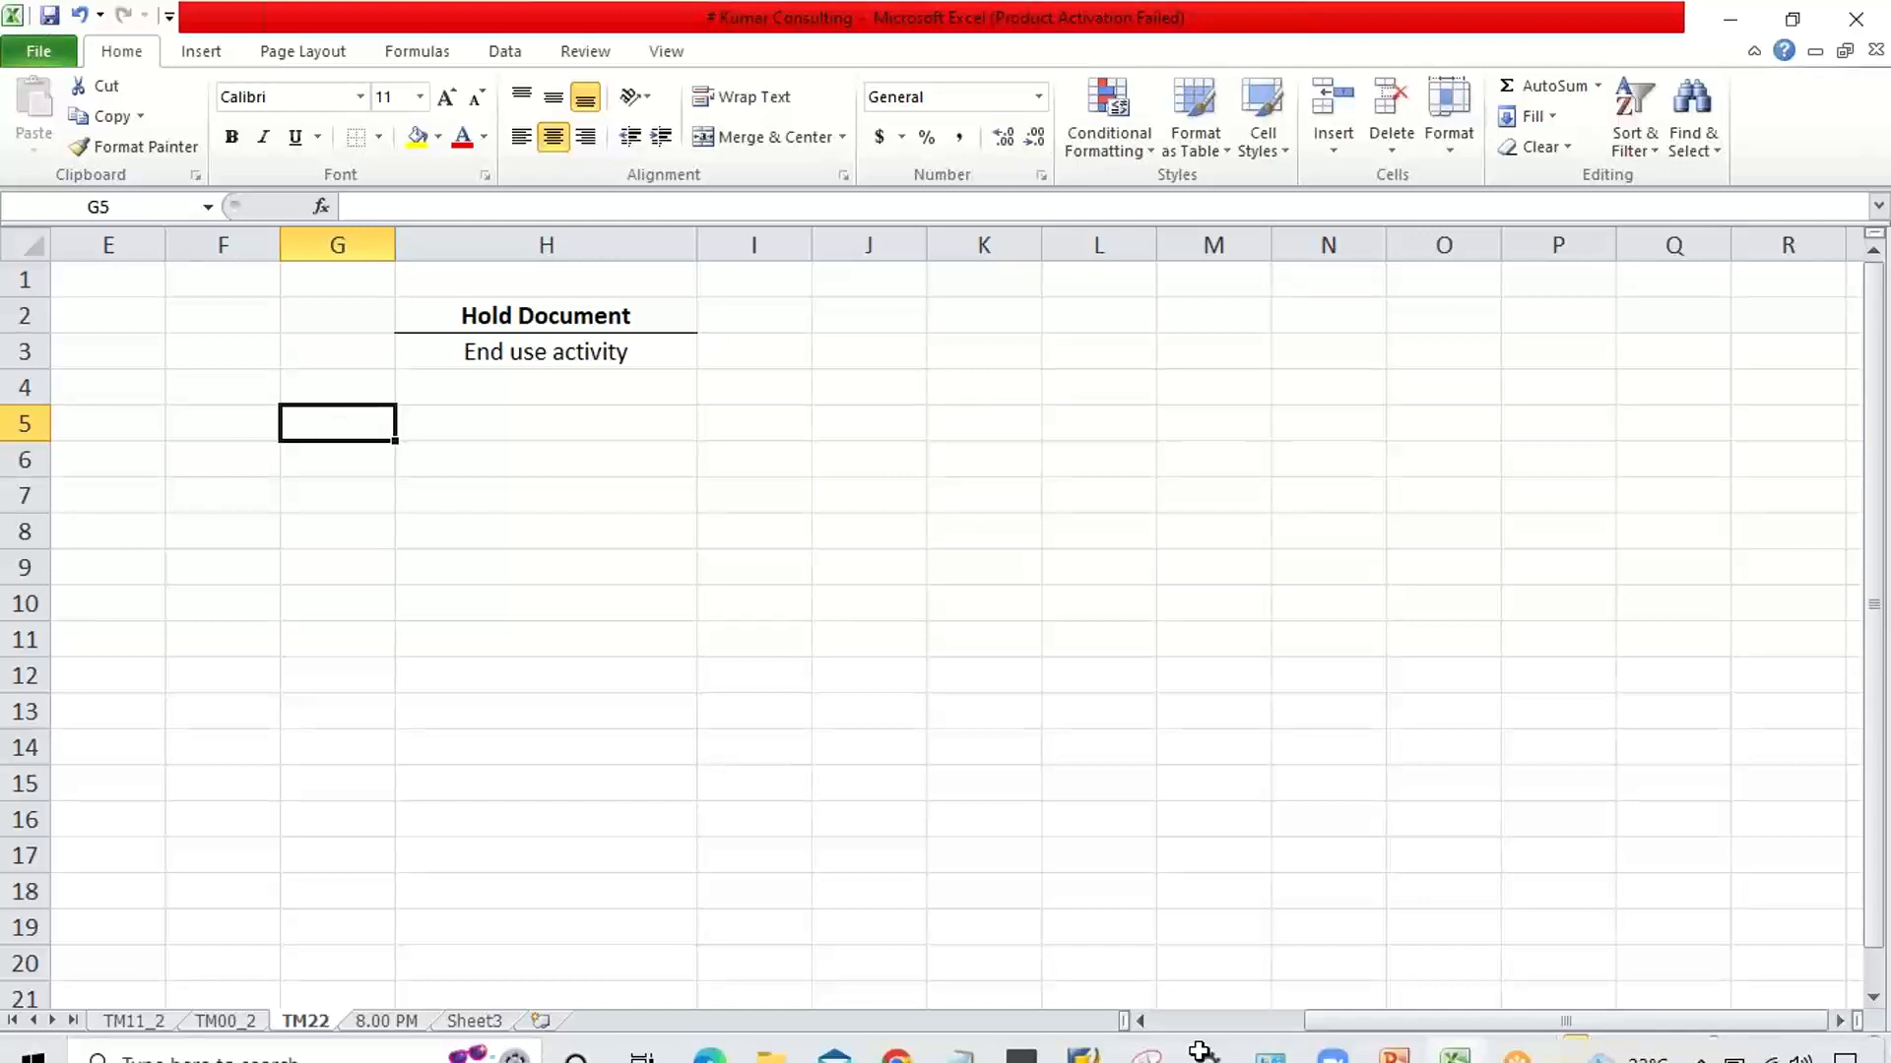
pyautogui.click(1091, 1034)
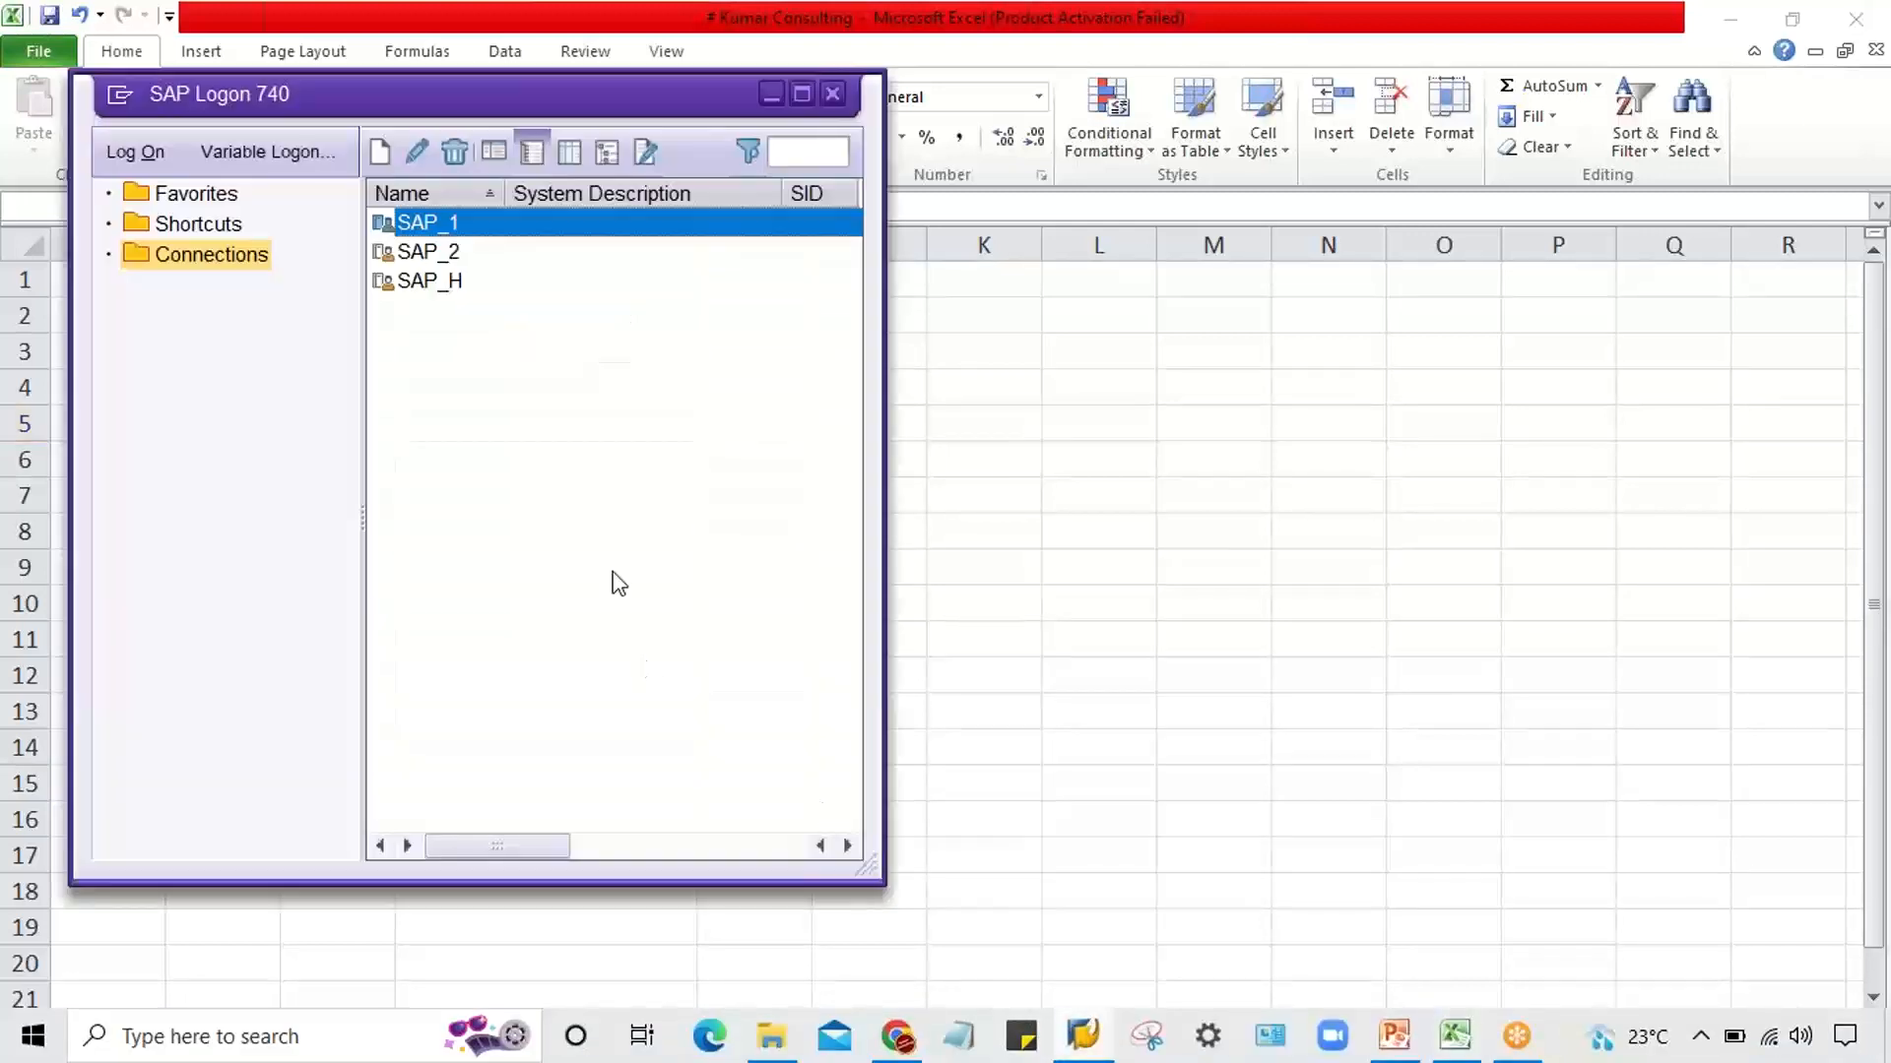
pyautogui.click(451, 252)
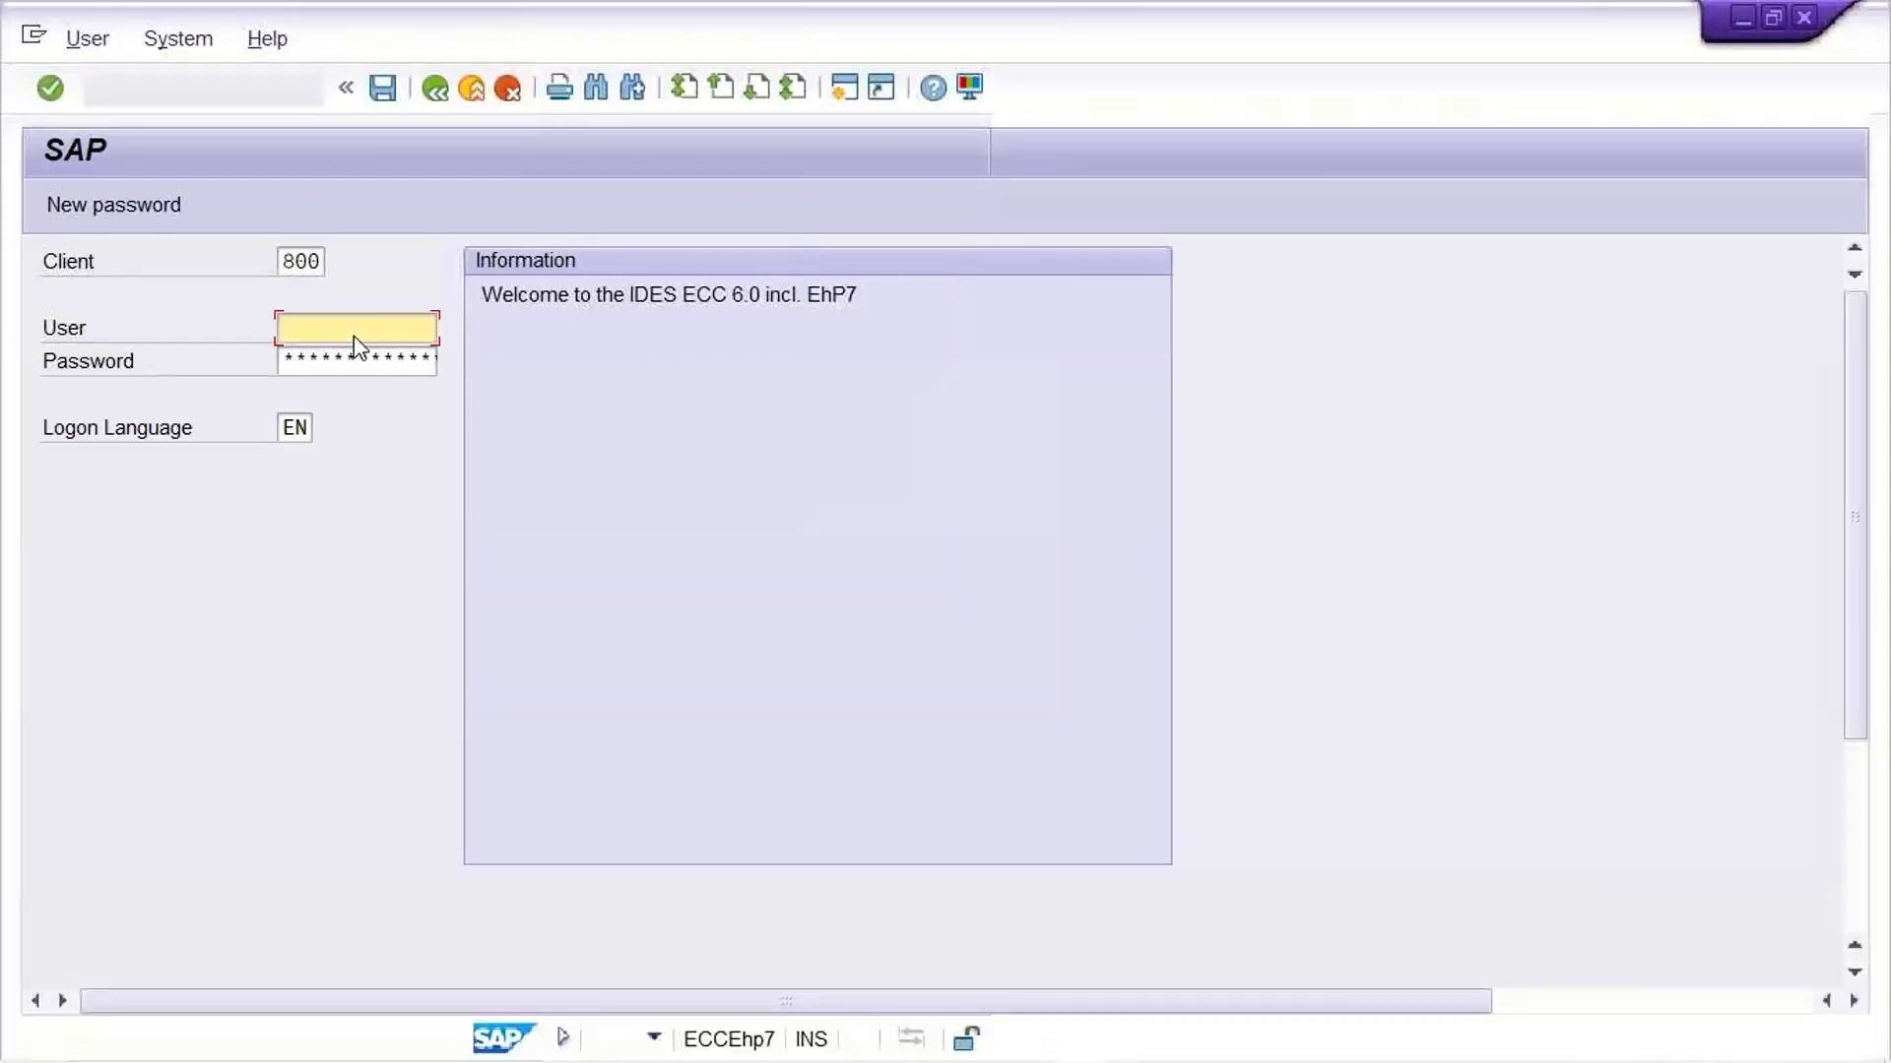
# Log on to client 800 with the account's user name and password
pyautogui.write('ku')
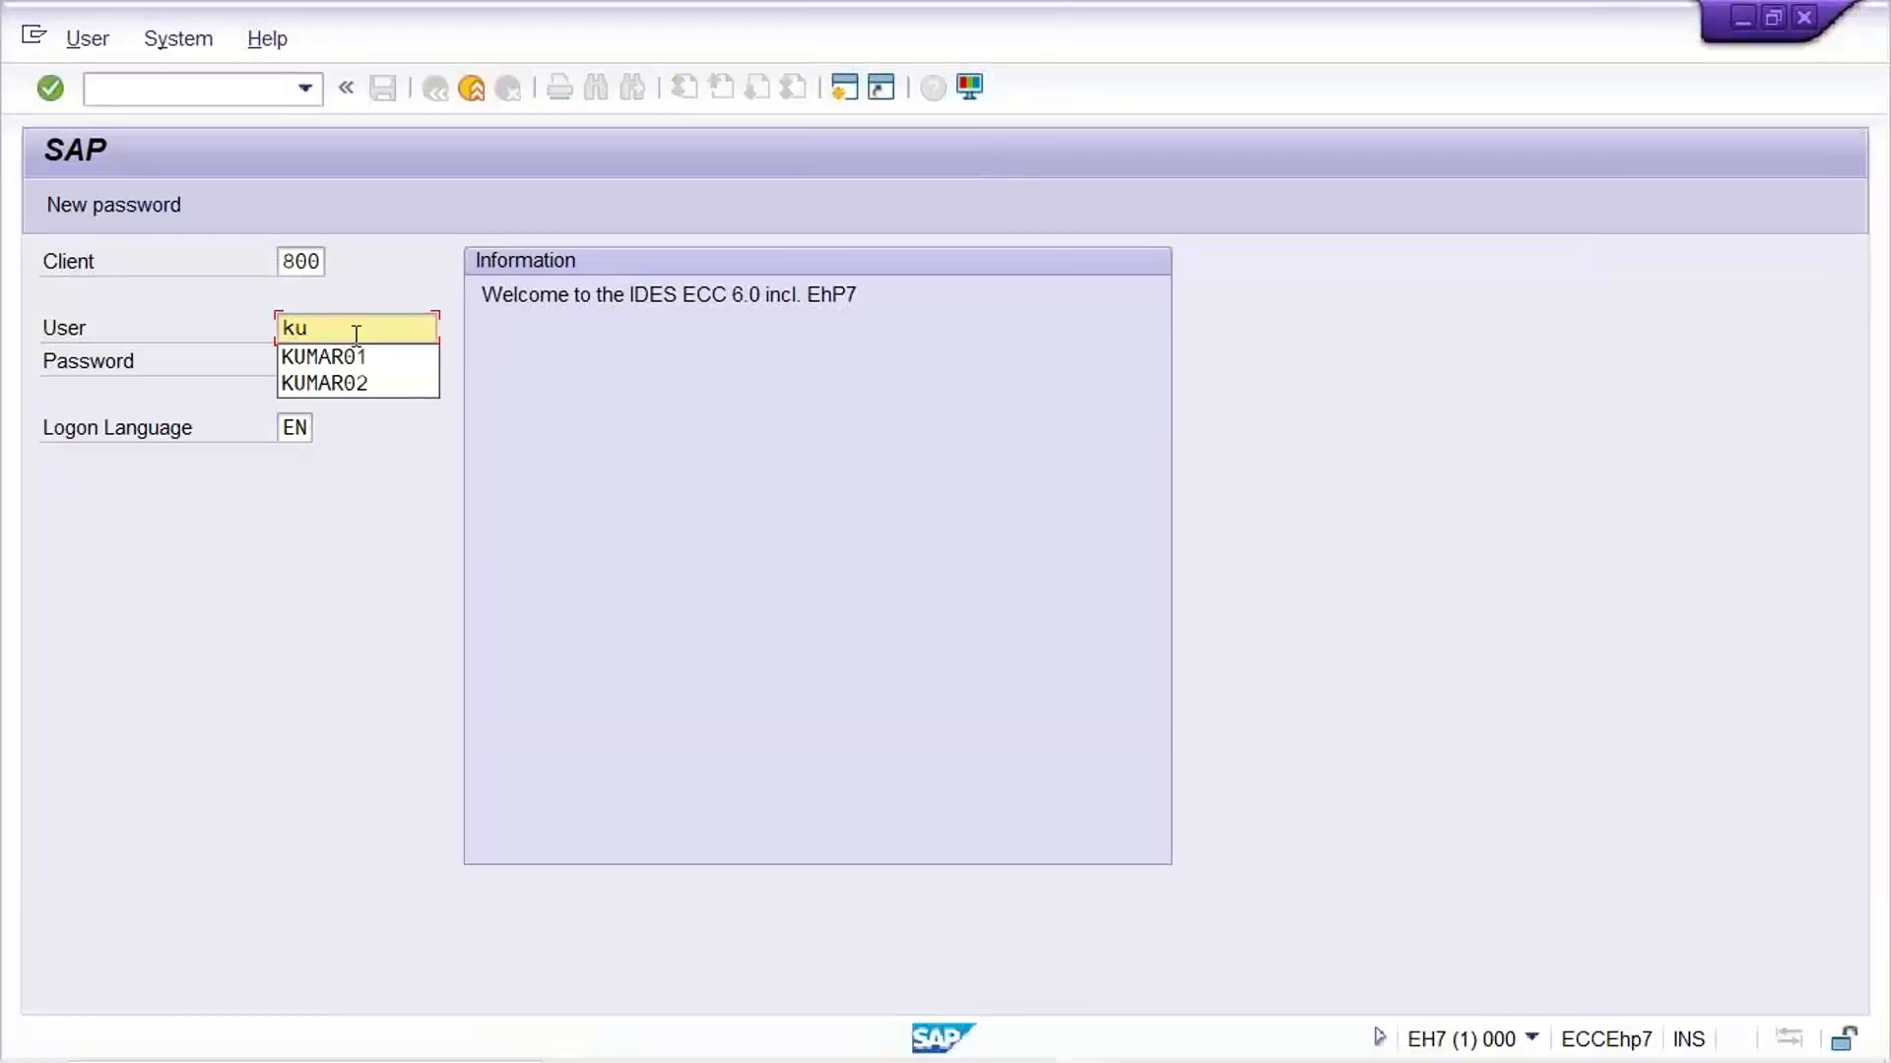
pyautogui.press('Down')
pyautogui.press('Return')
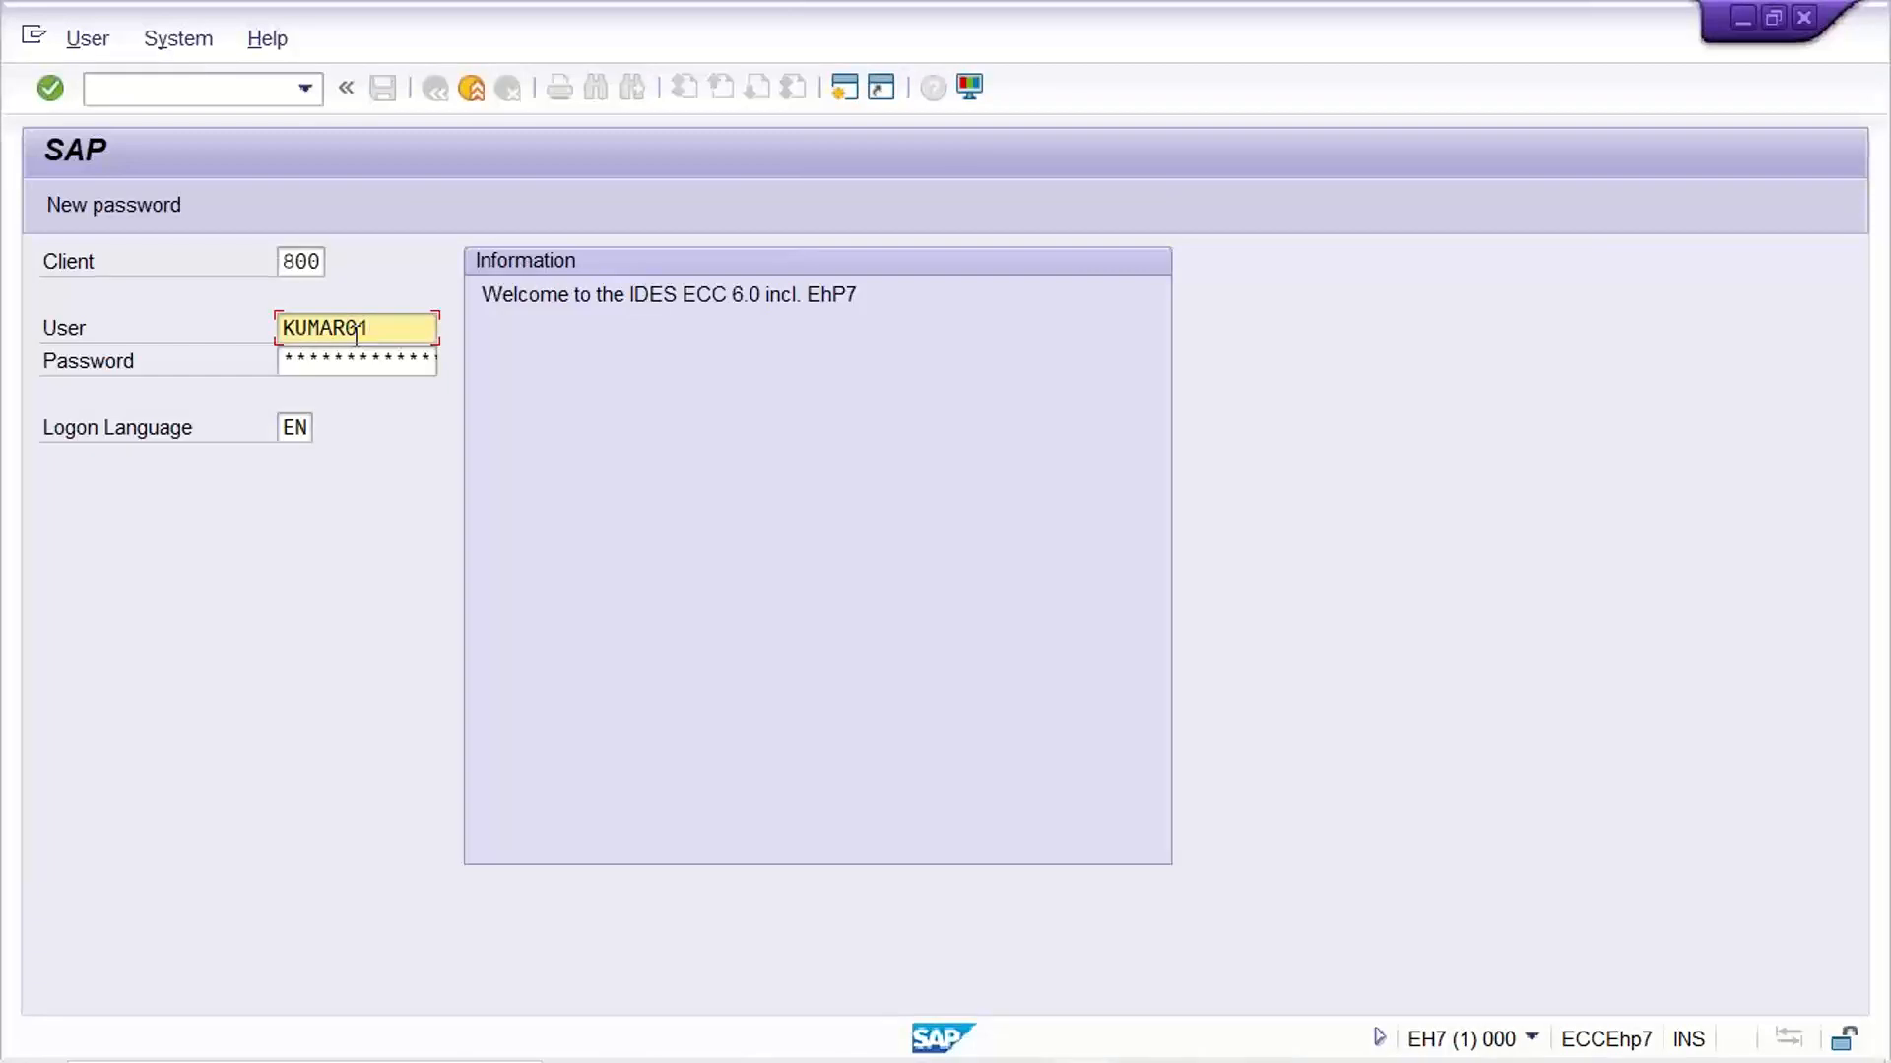
pyautogui.press('Tab')
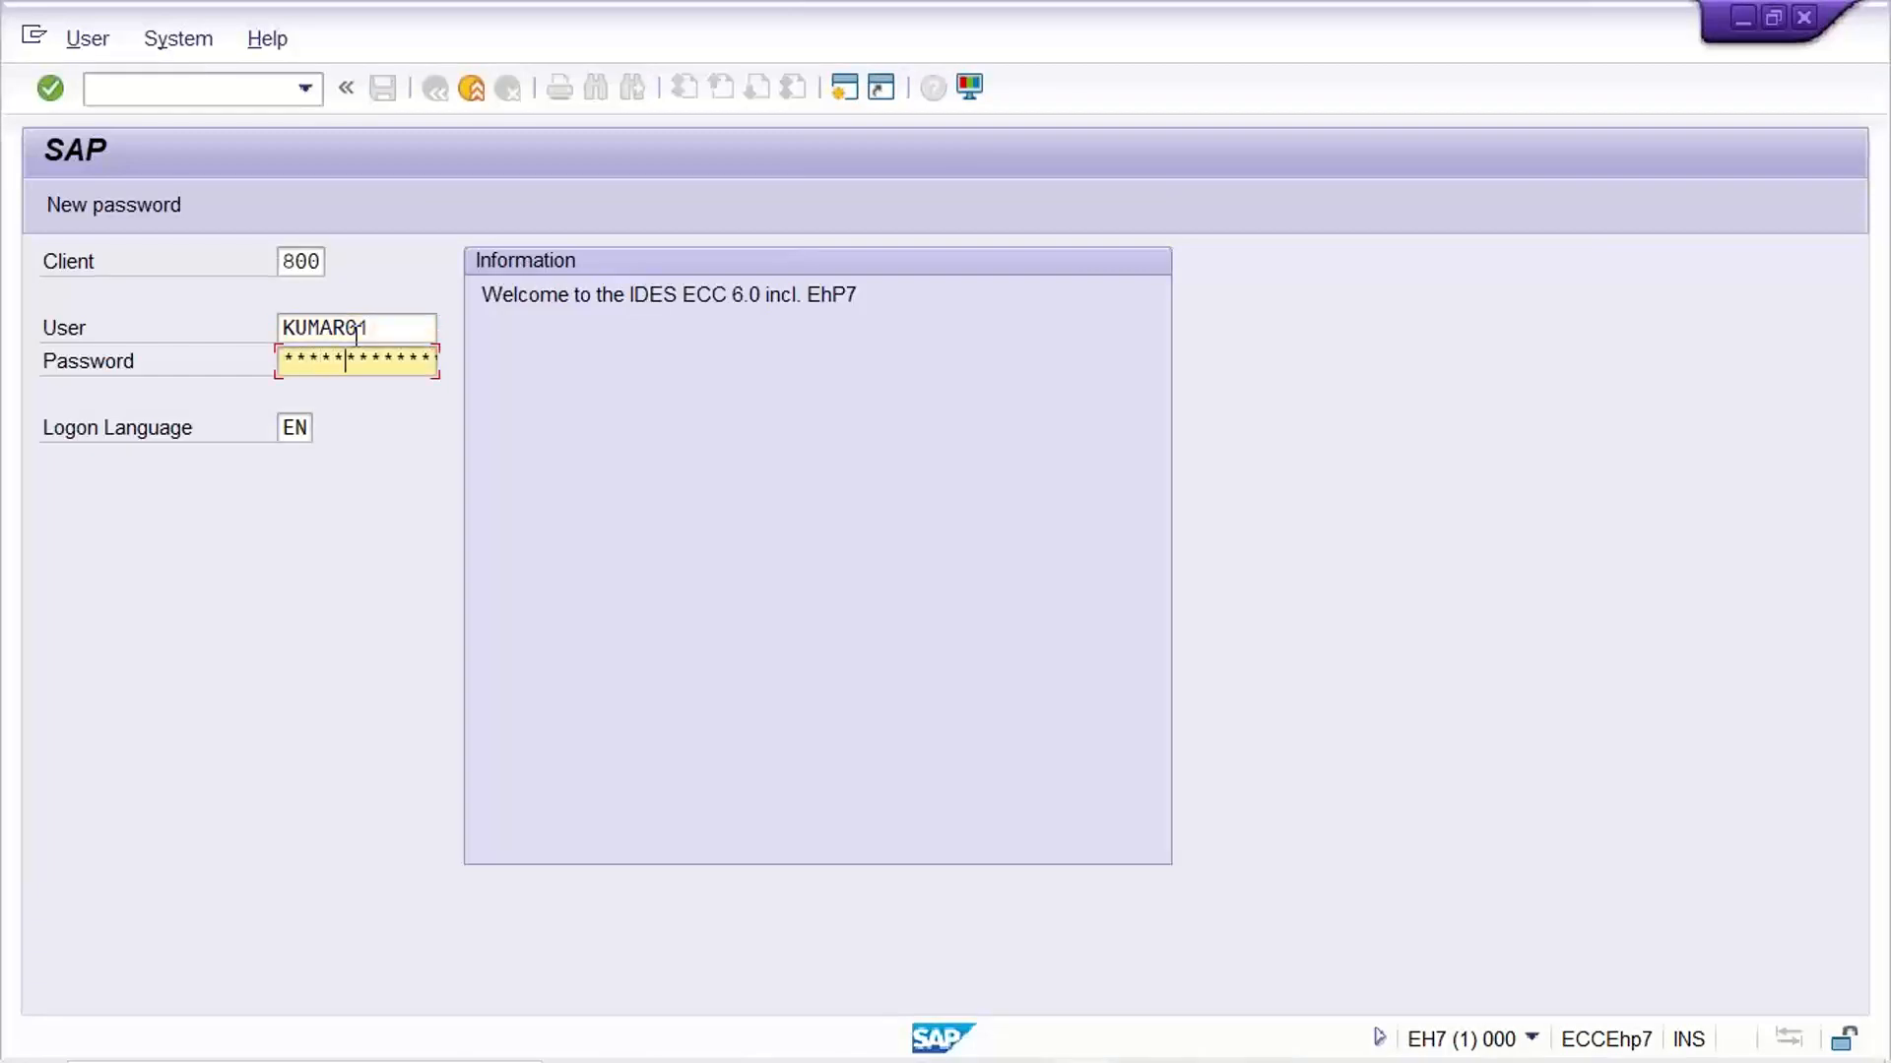
pyautogui.press('Return')
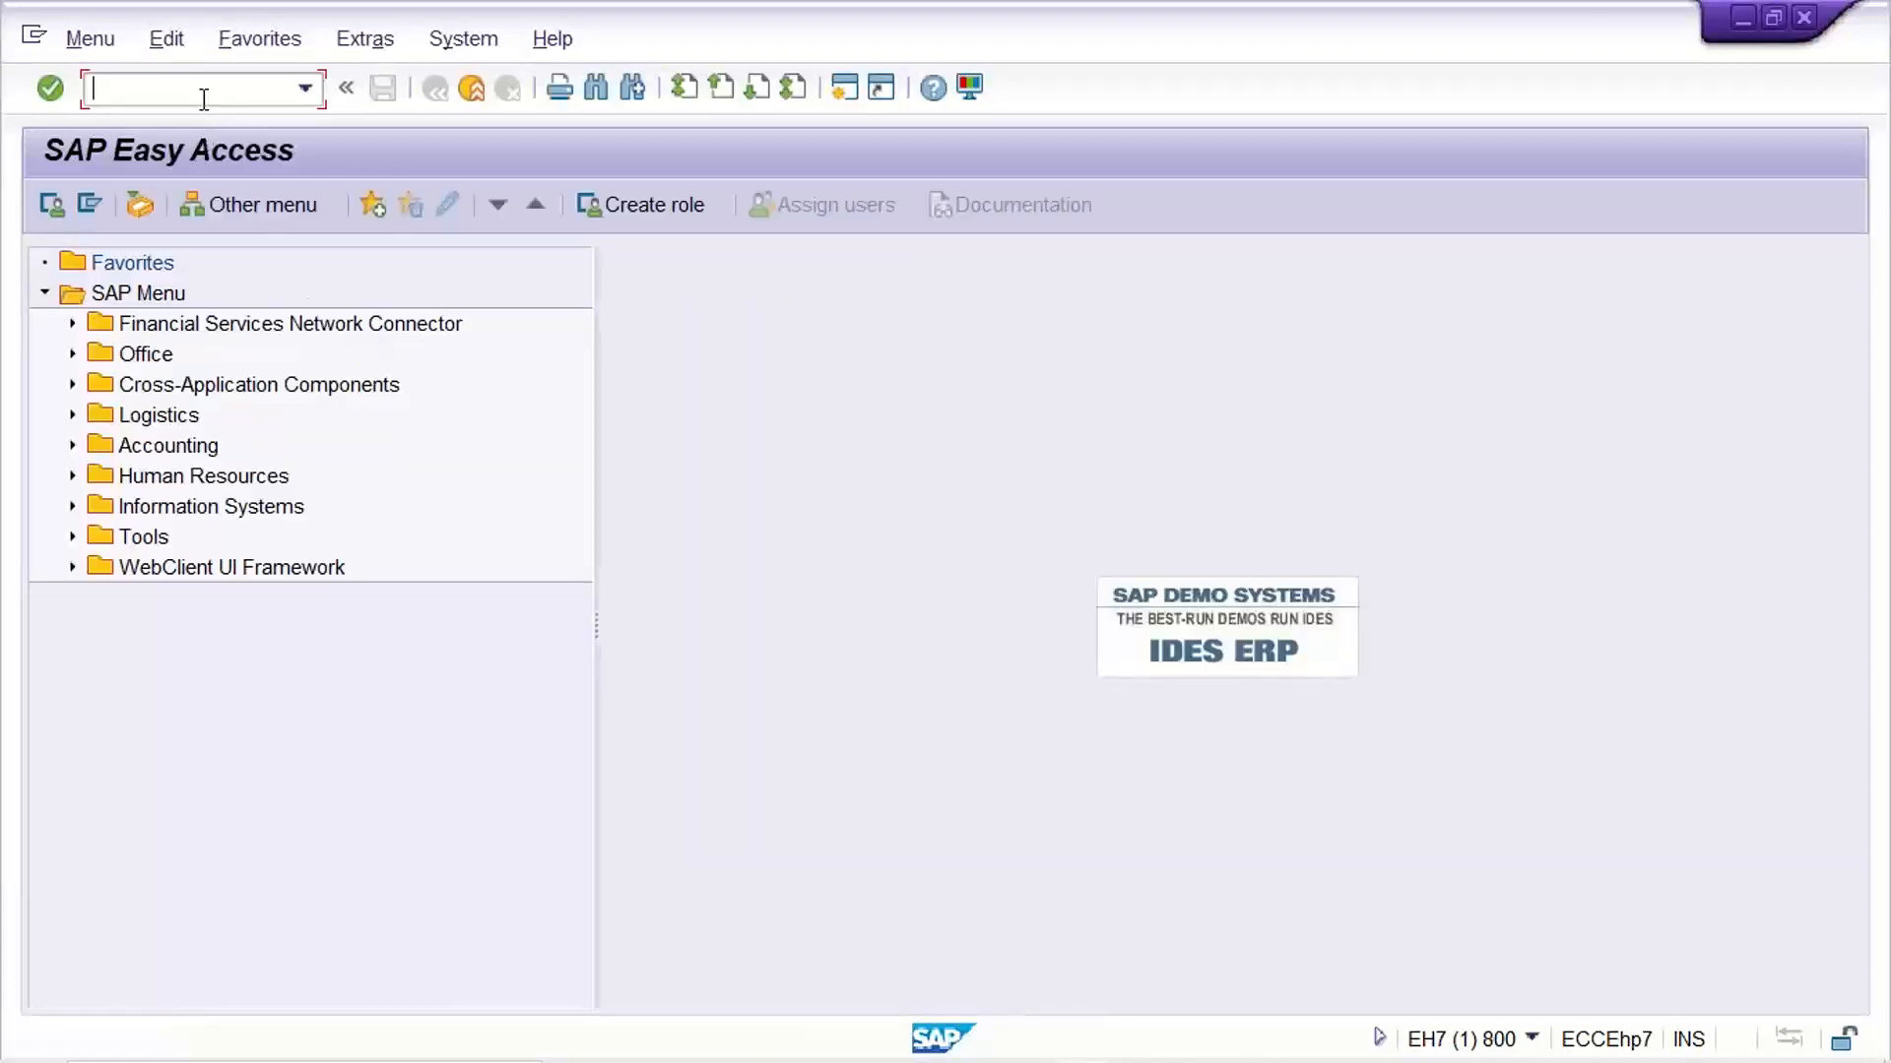
# Start transaction FB50 to enter a G/L account document
pyautogui.write('FB50')
pyautogui.press('Return')
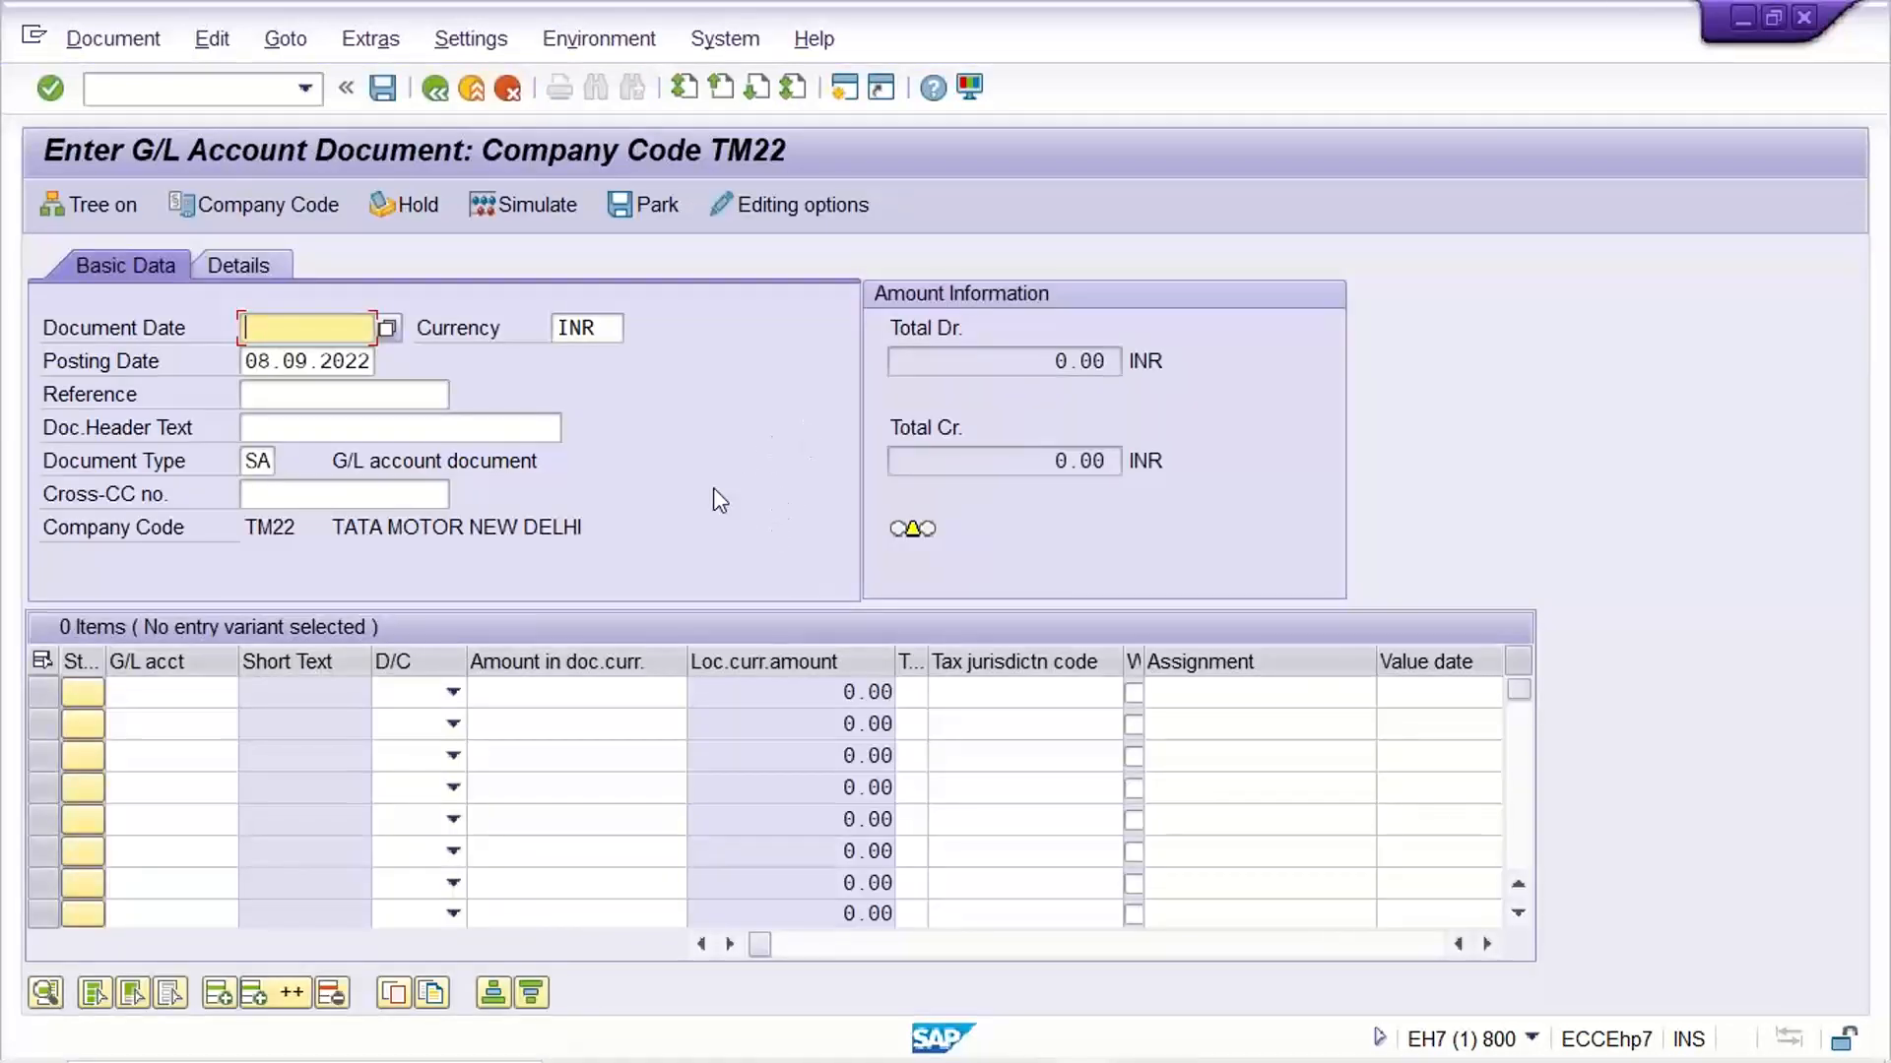
# Copy the posting date into the document date so it is set to 08.09.2022
pyautogui.click(262, 366)
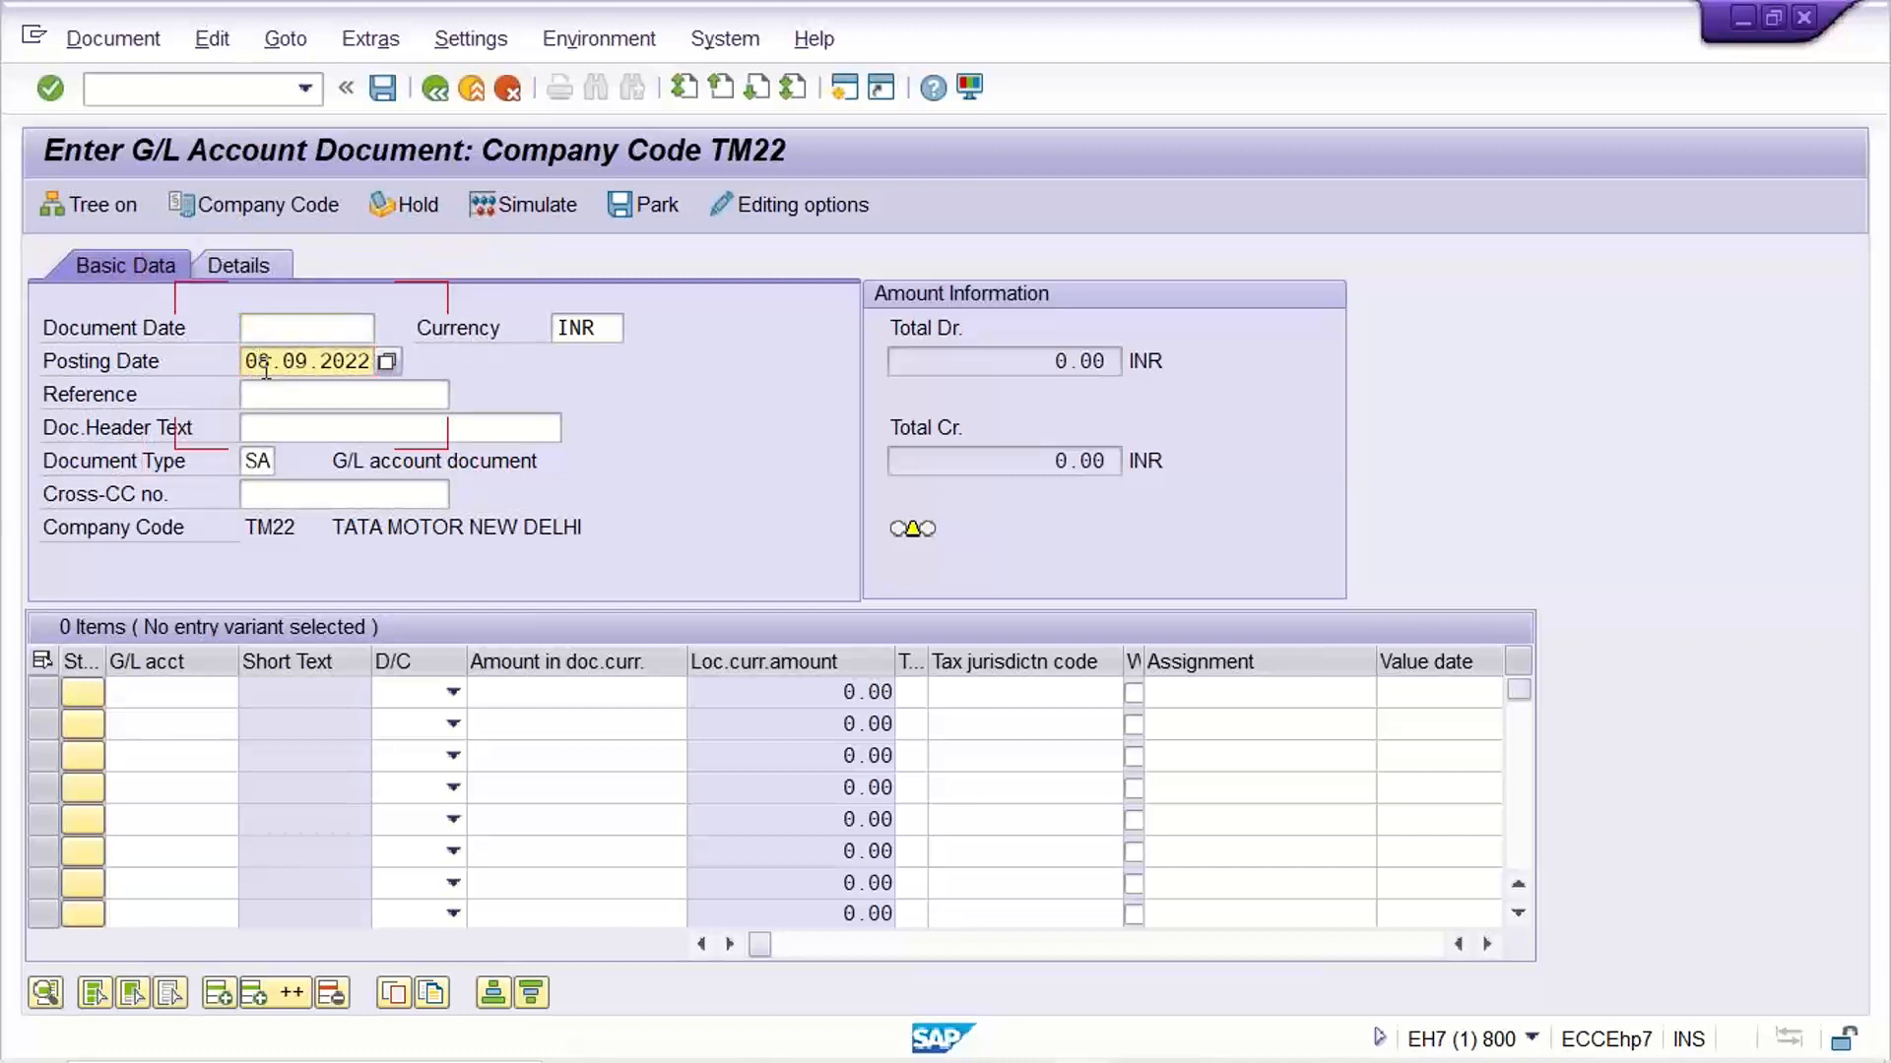
pyautogui.doubleClick(267, 367)
pyautogui.hotkey('ctrl', 'c')
pyautogui.click(262, 333)
pyautogui.hotkey('ctrl', 'v')
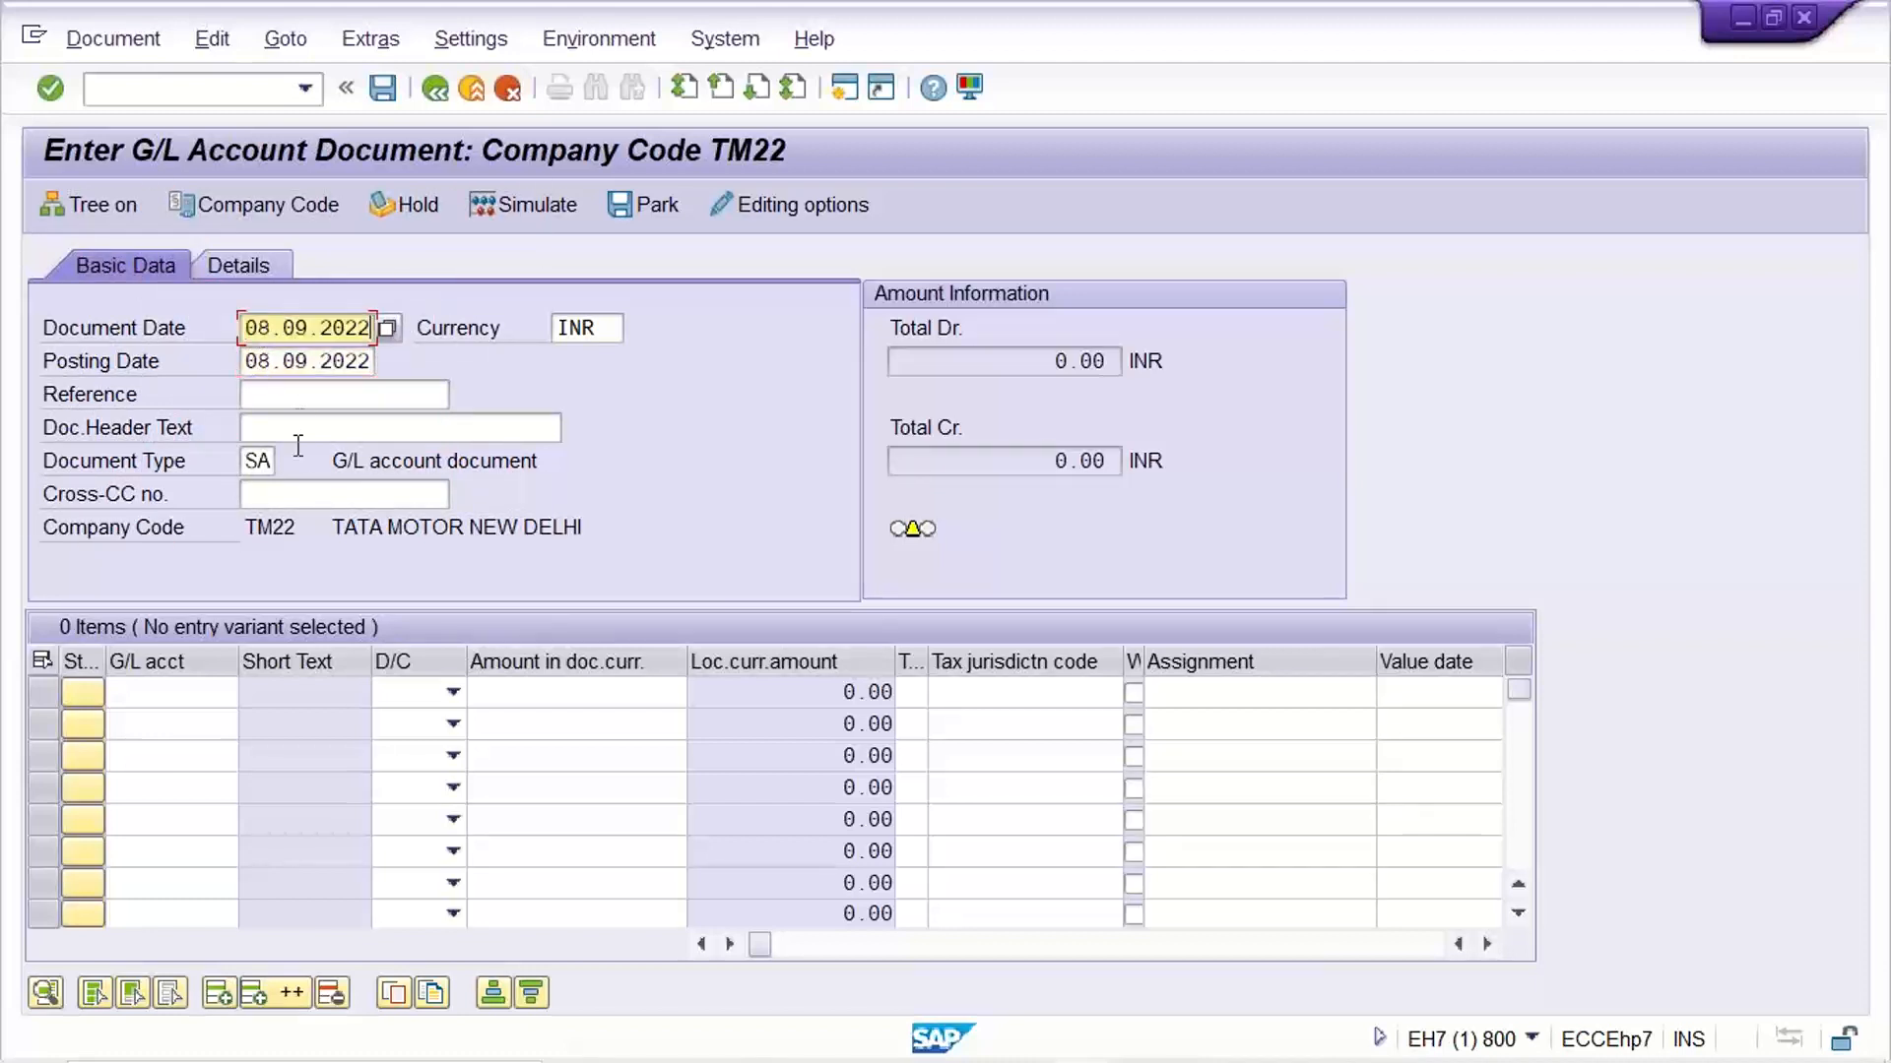
# Enter TEST as both the reference and the document header text
pyautogui.click(301, 421)
pyautogui.click(303, 398)
pyautogui.write('TEST')
pyautogui.press('Tab')
pyautogui.write('TEST')
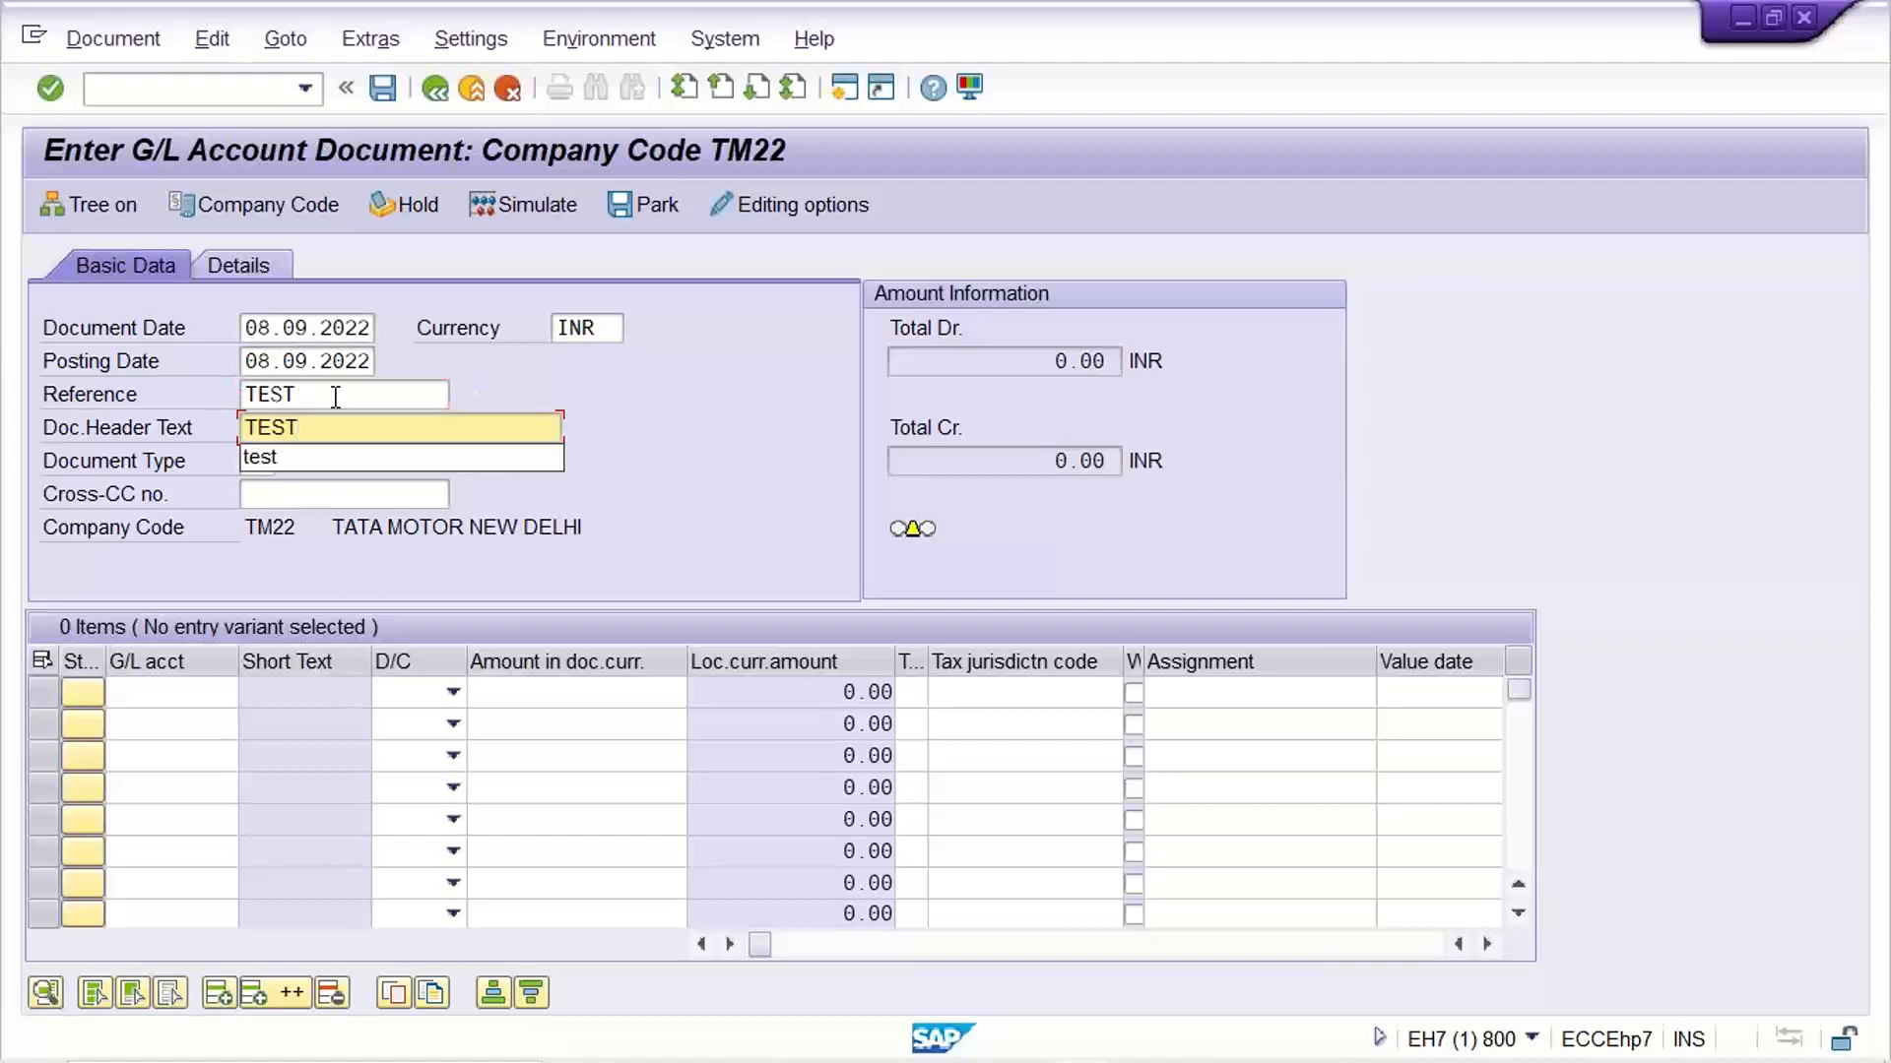
pyautogui.click(660, 440)
# Fill the first line item with G/L account 4001 as a debit of 2000 and confirm the entry
pyautogui.click(146, 696)
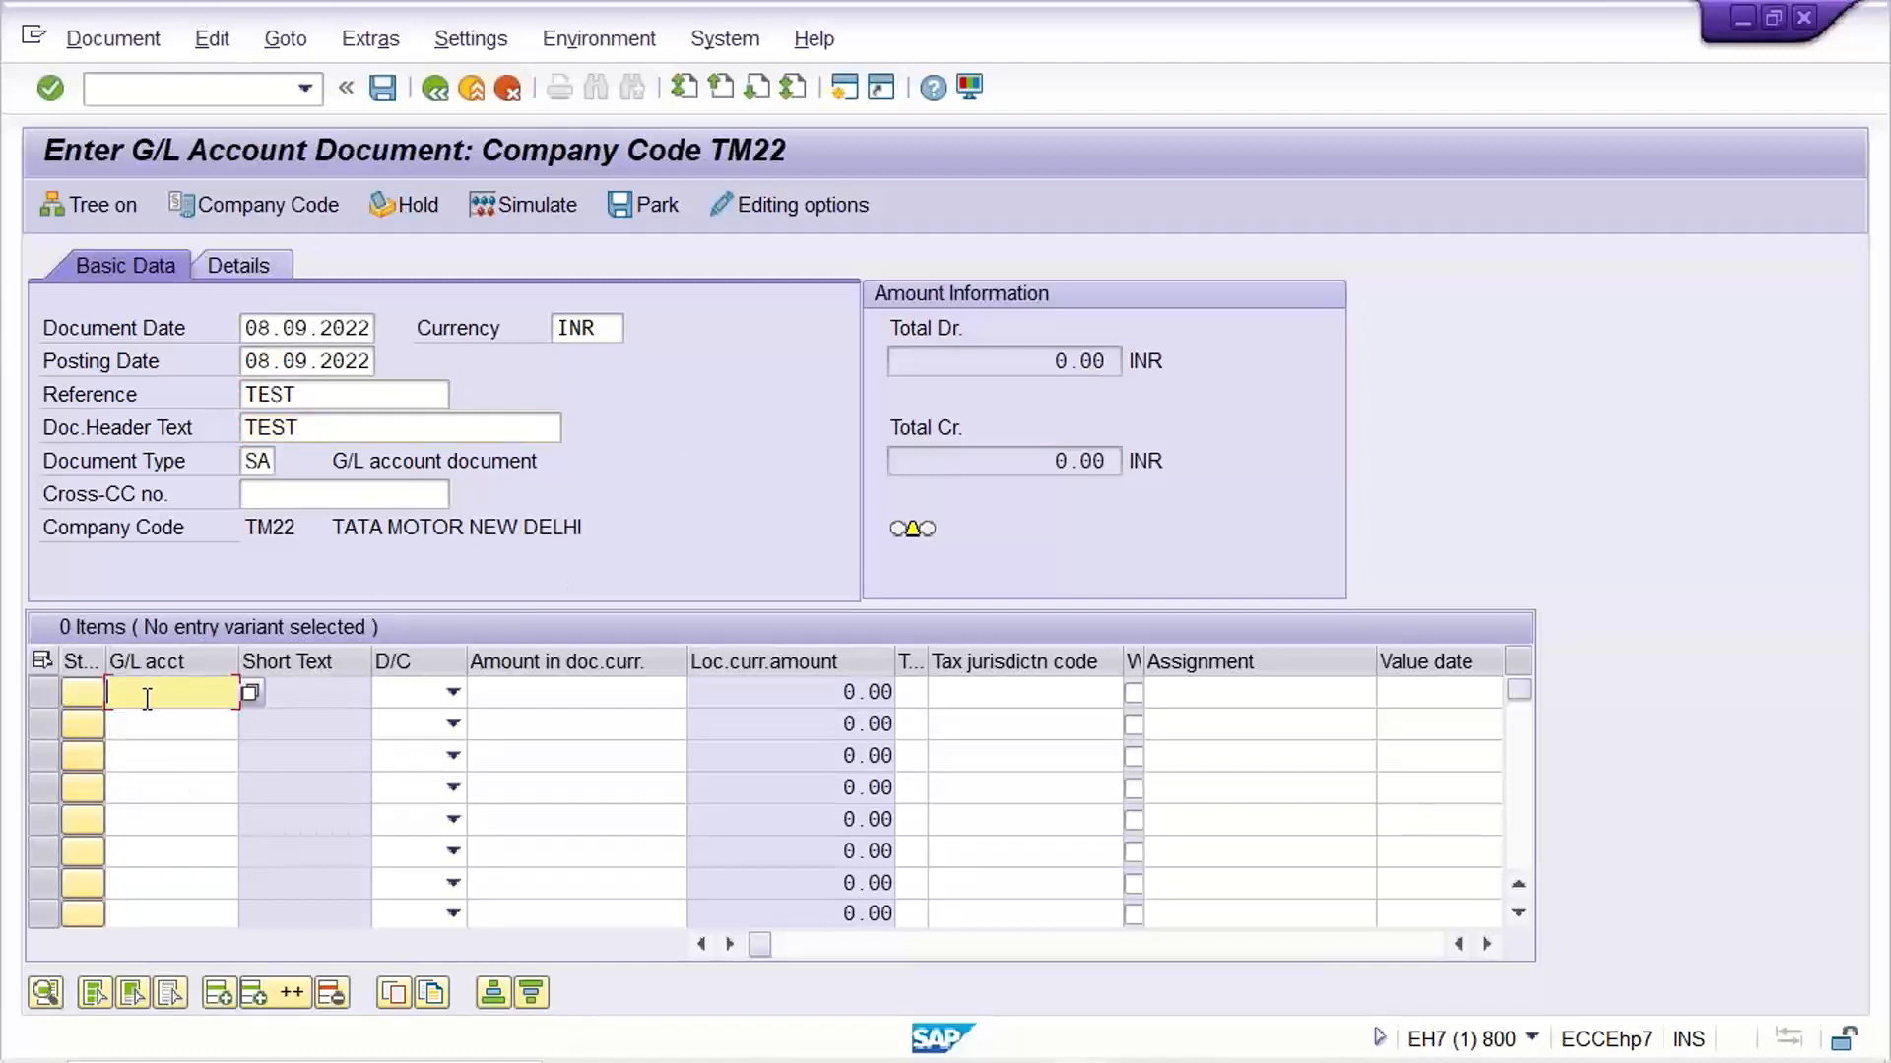
pyautogui.write('4001')
pyautogui.press('Tab')
pyautogui.press('Down')
pyautogui.press('Tab')
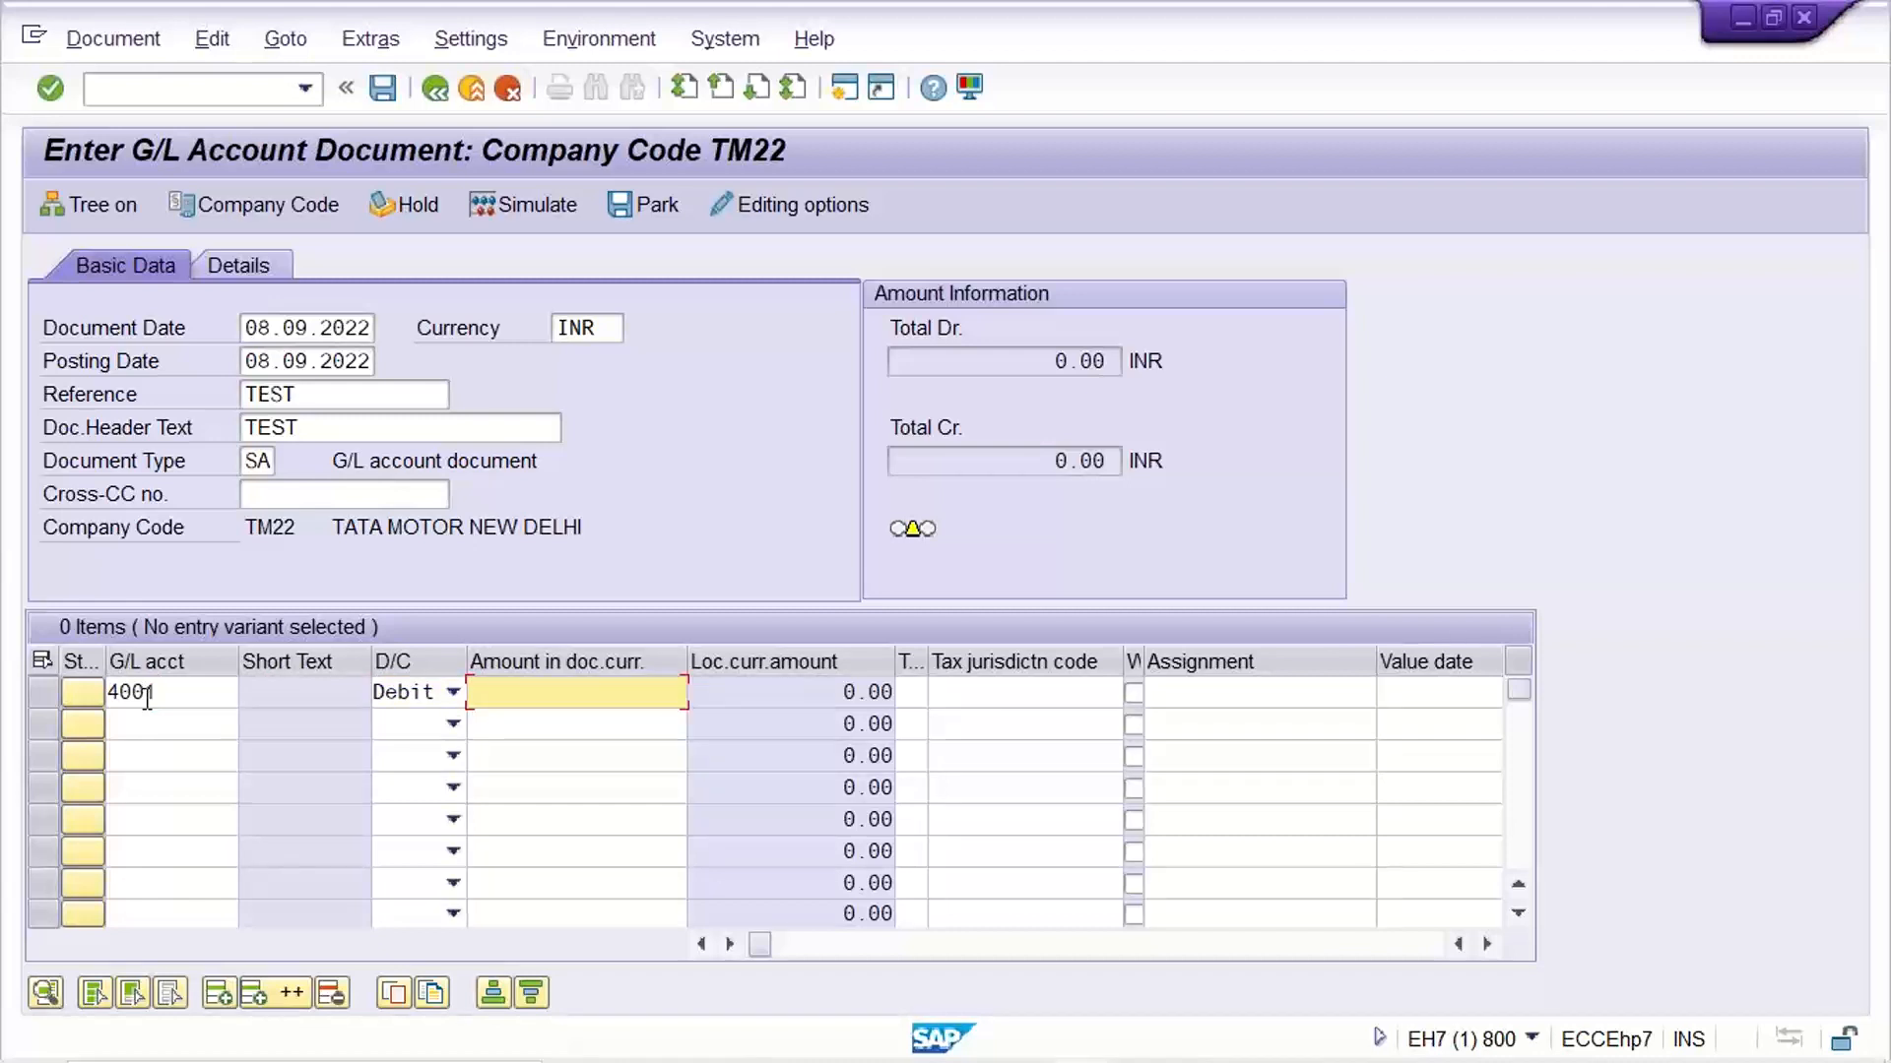
pyautogui.write('2000')
pyautogui.press('Return')
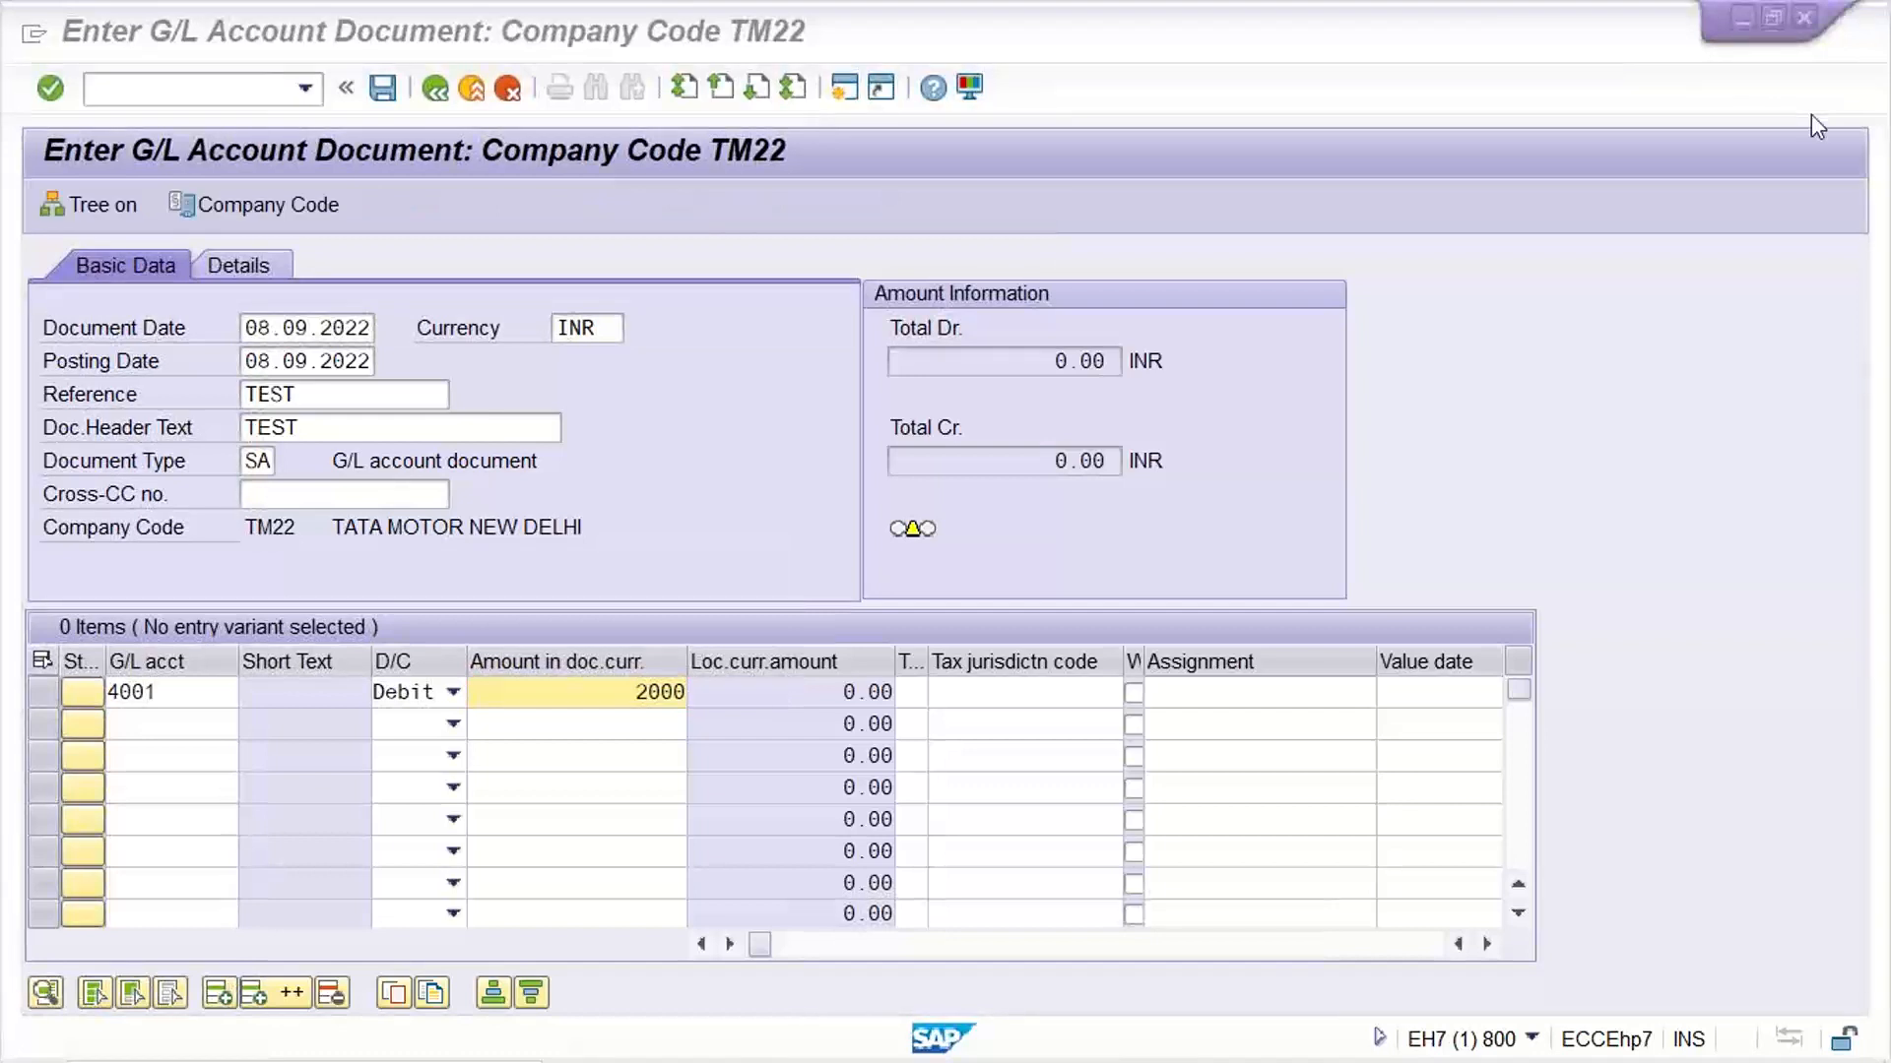
# Enter AUDIT FEE as the item text of the first line item
pyautogui.click(1194, 697)
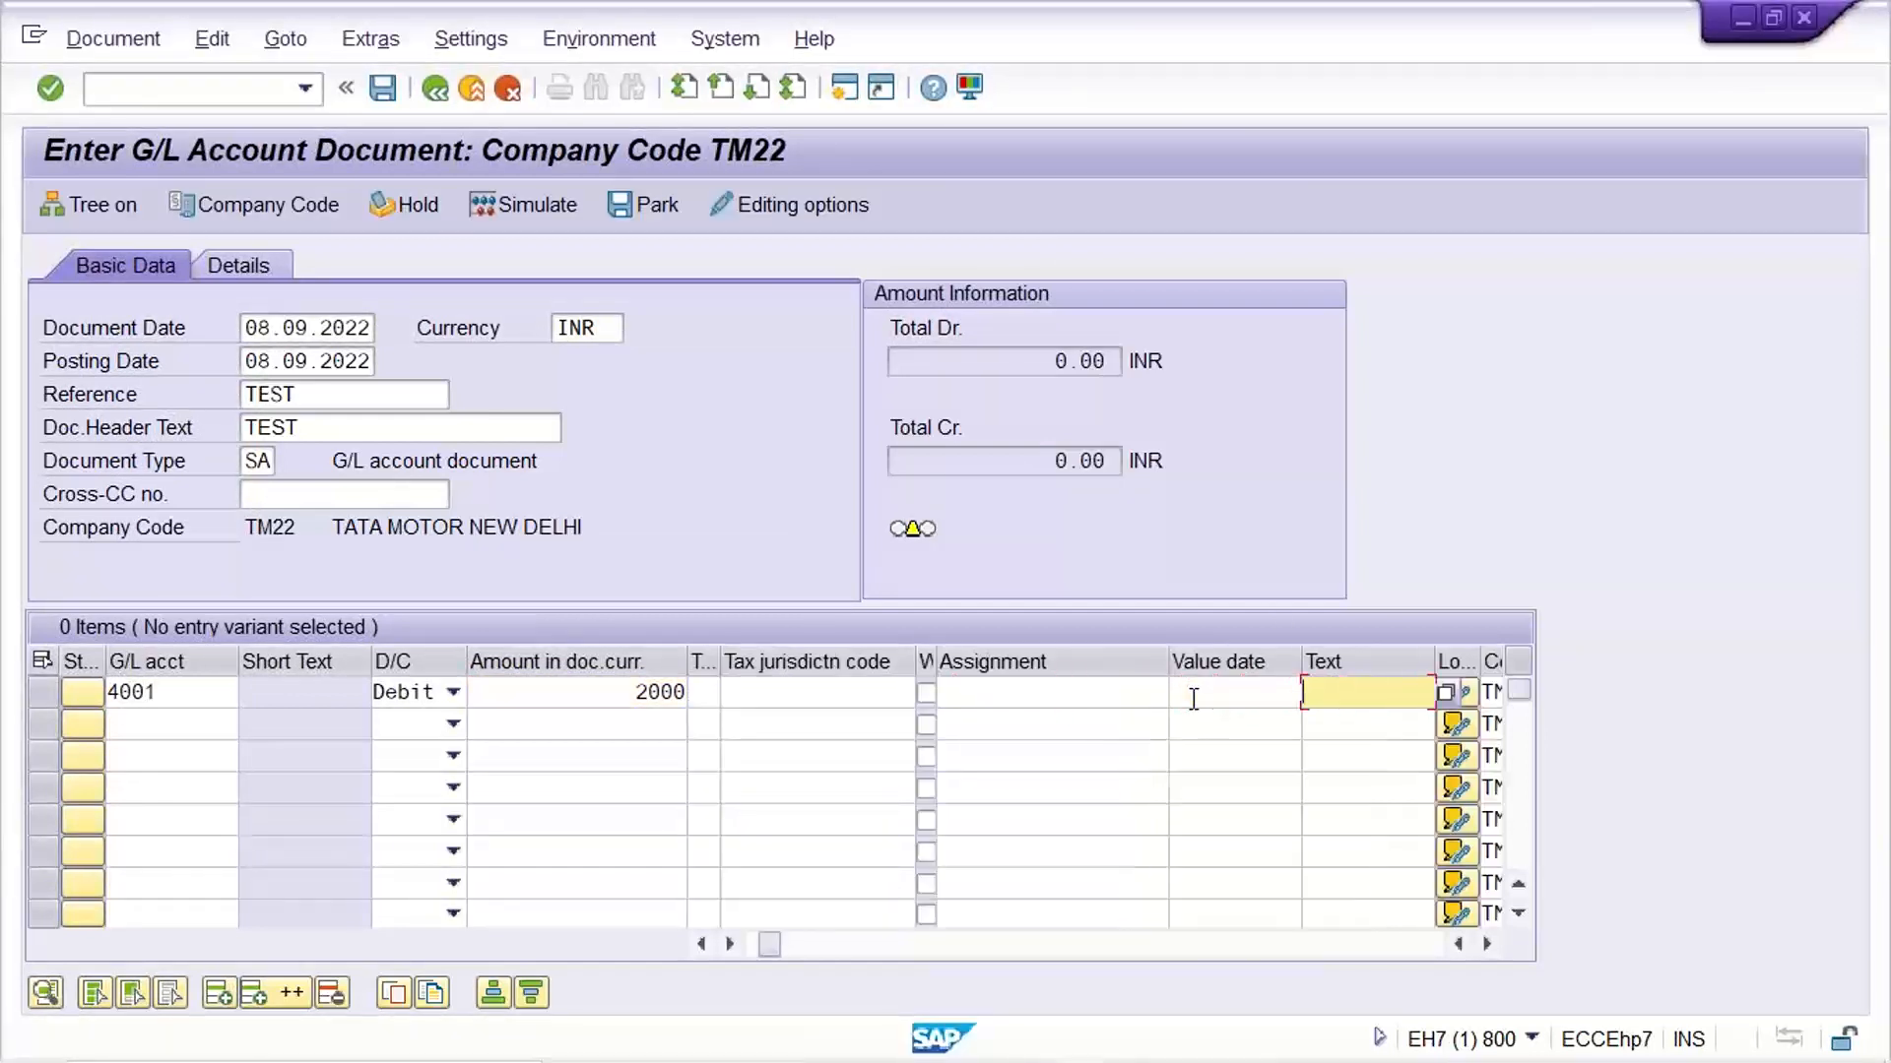
pyautogui.write('AUDIT FEE')
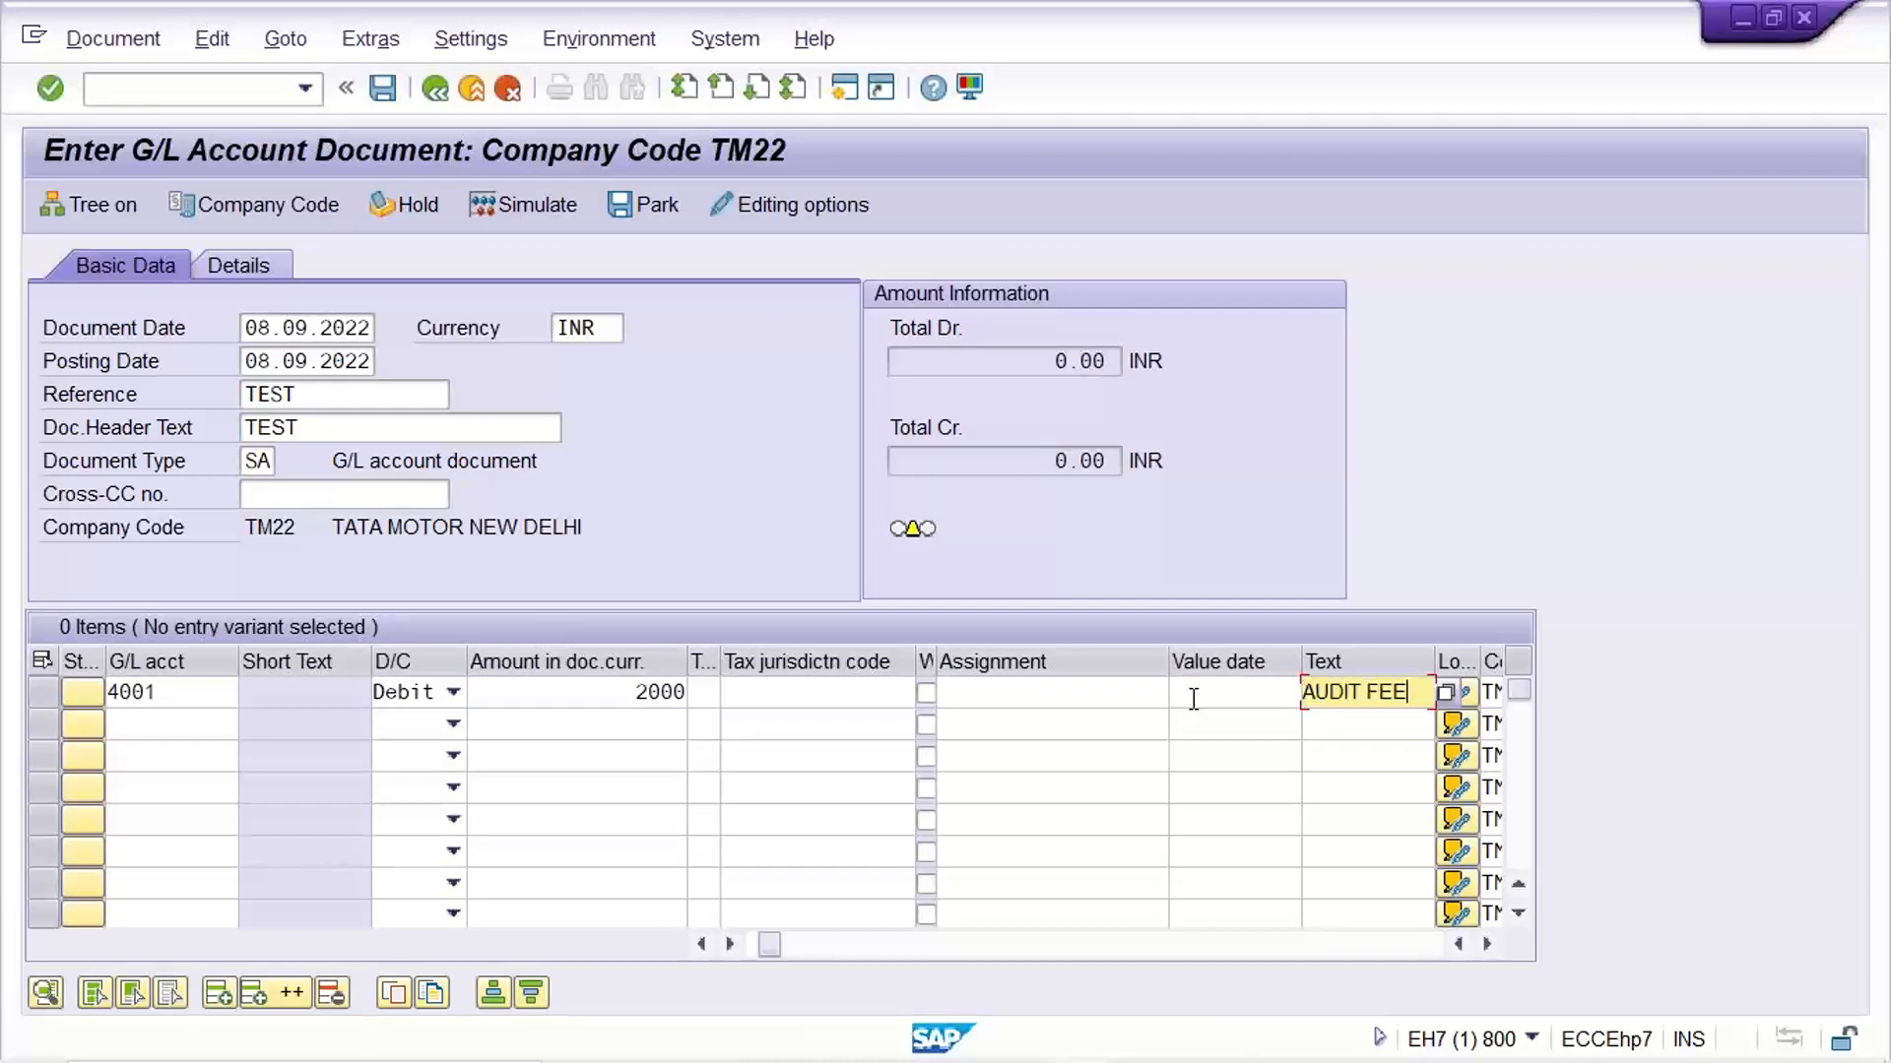
pyautogui.click(1105, 689)
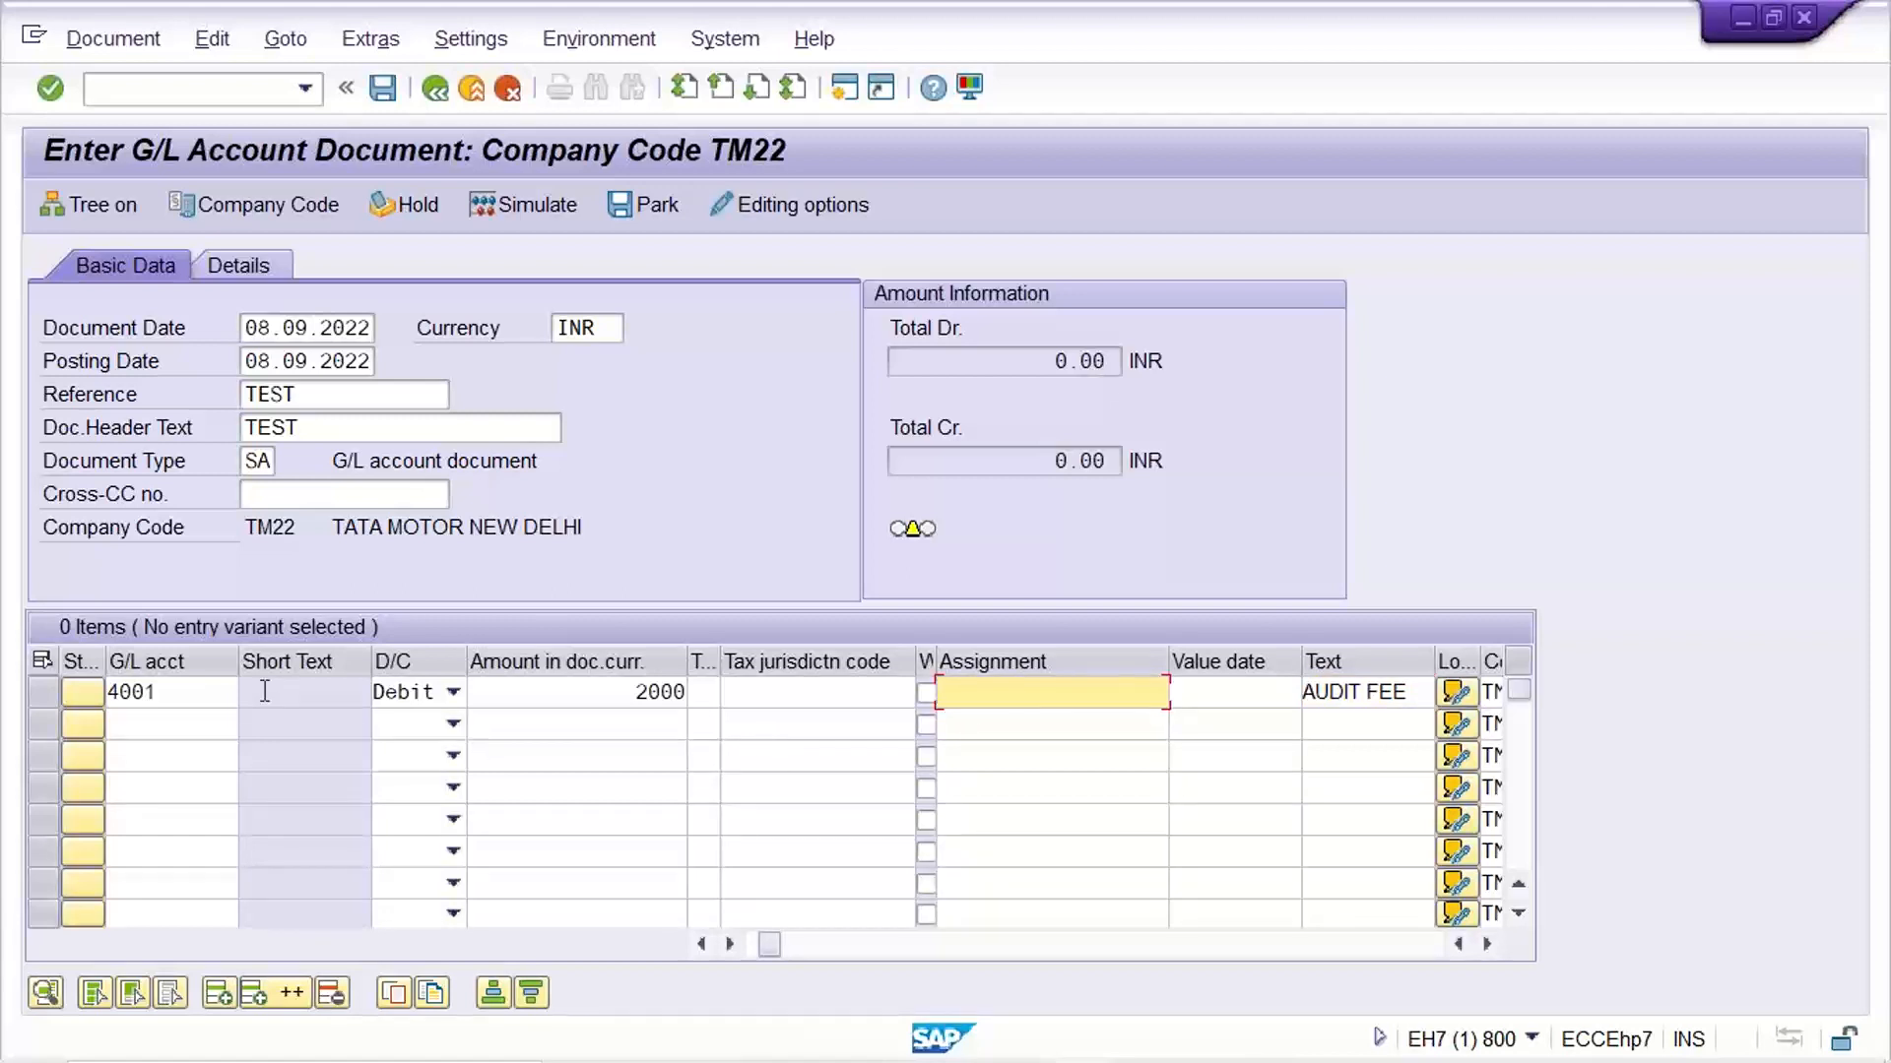
pyautogui.click(201, 697)
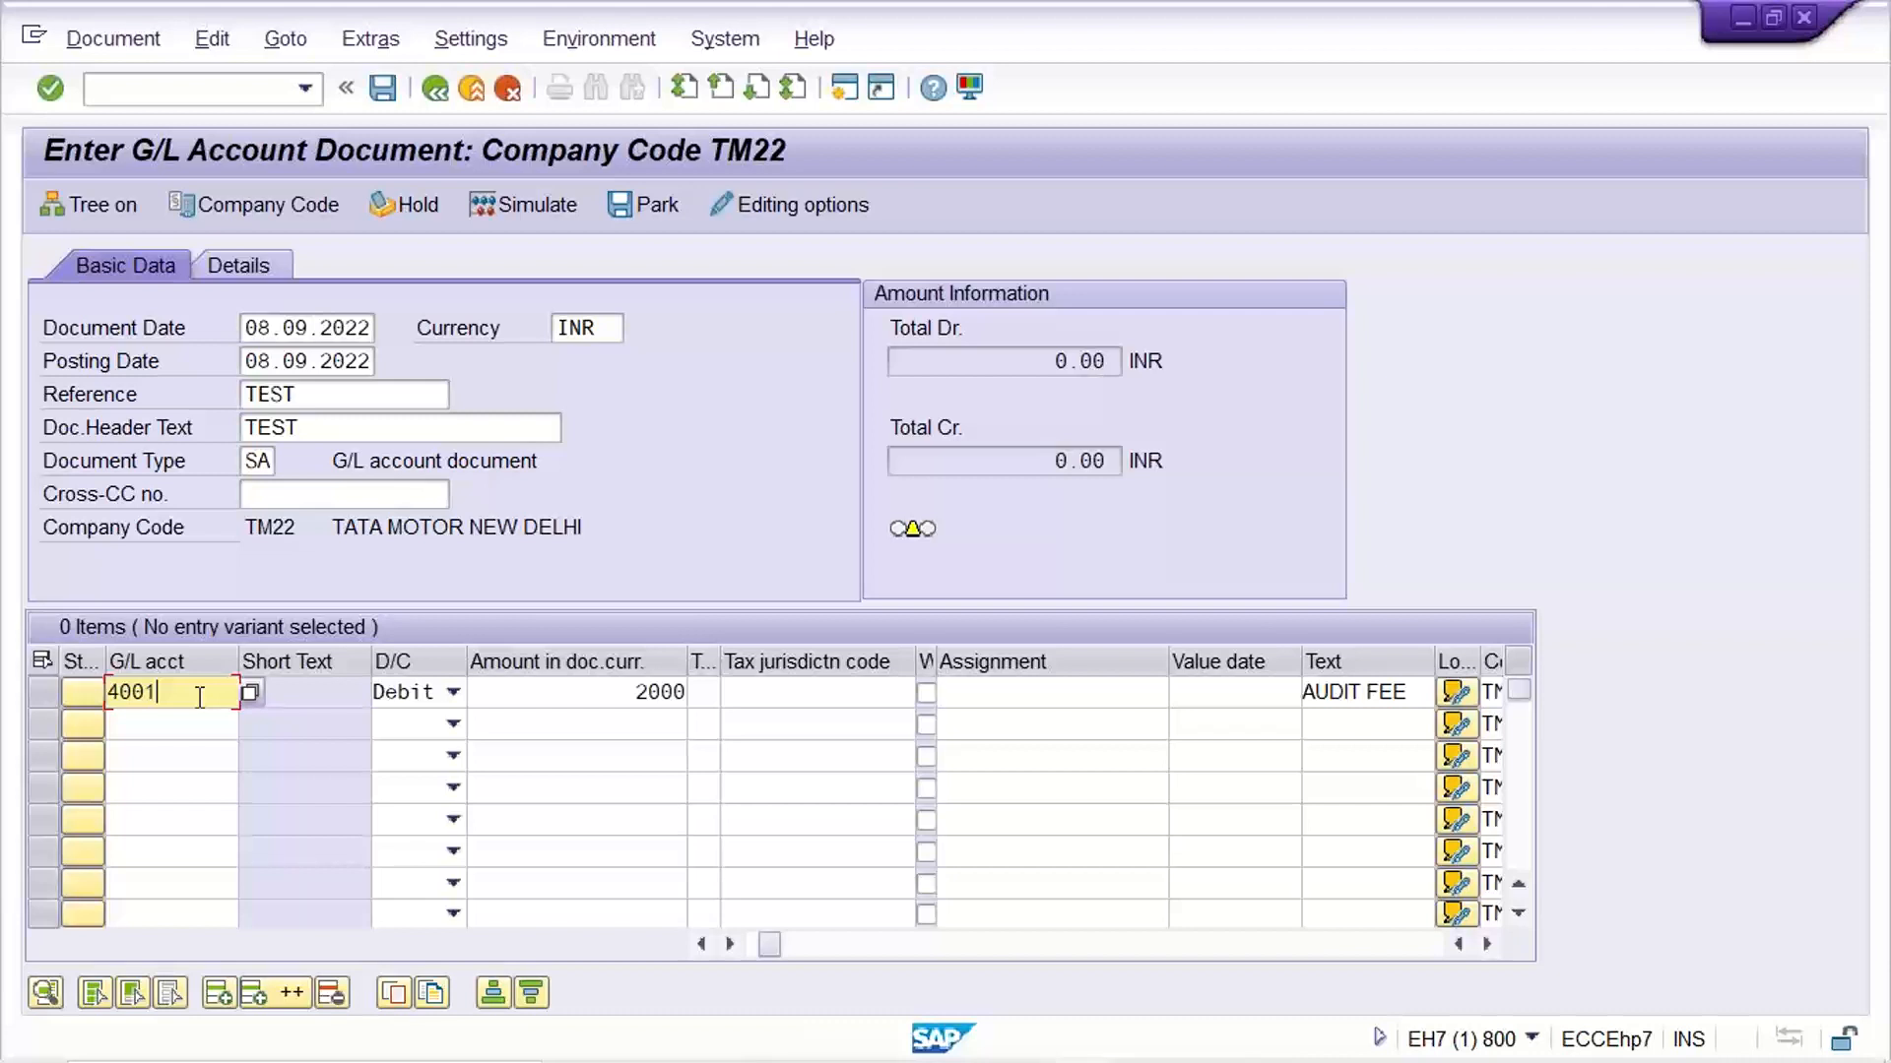
pyautogui.click(1267, 45)
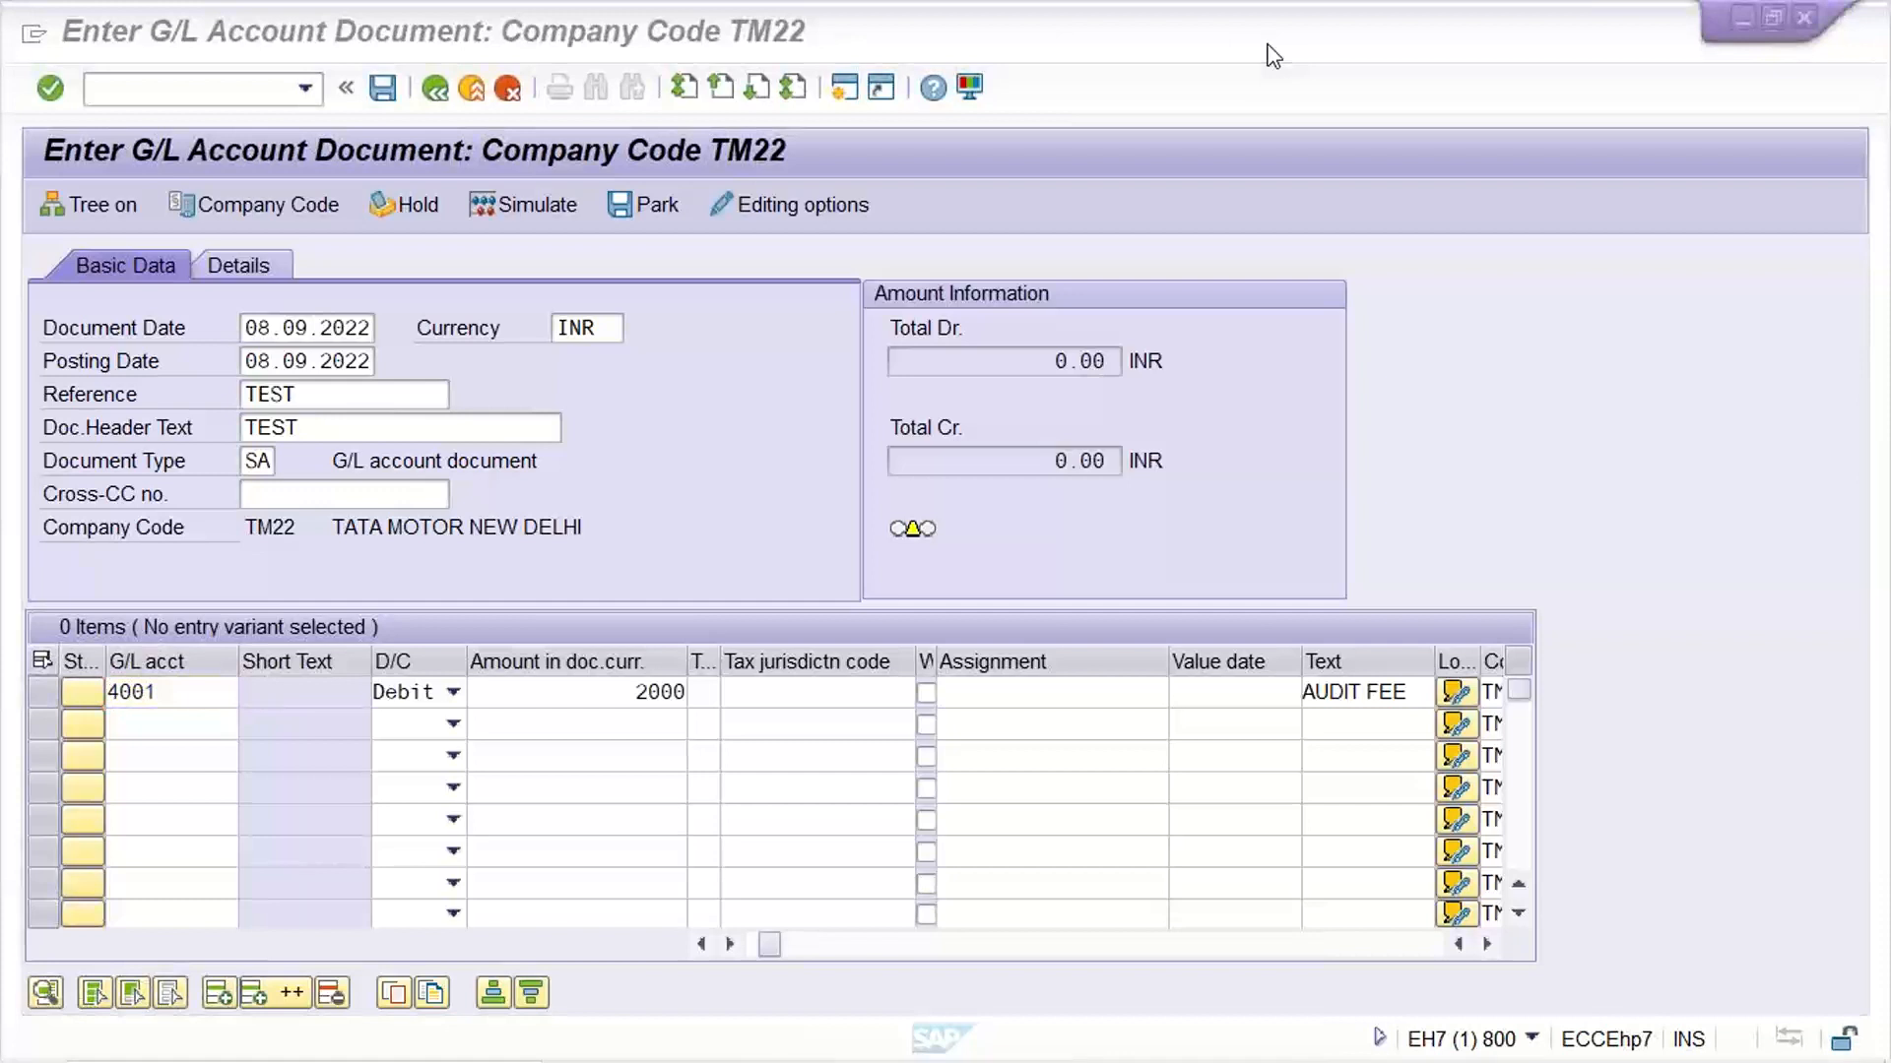
pyautogui.click(993, 479)
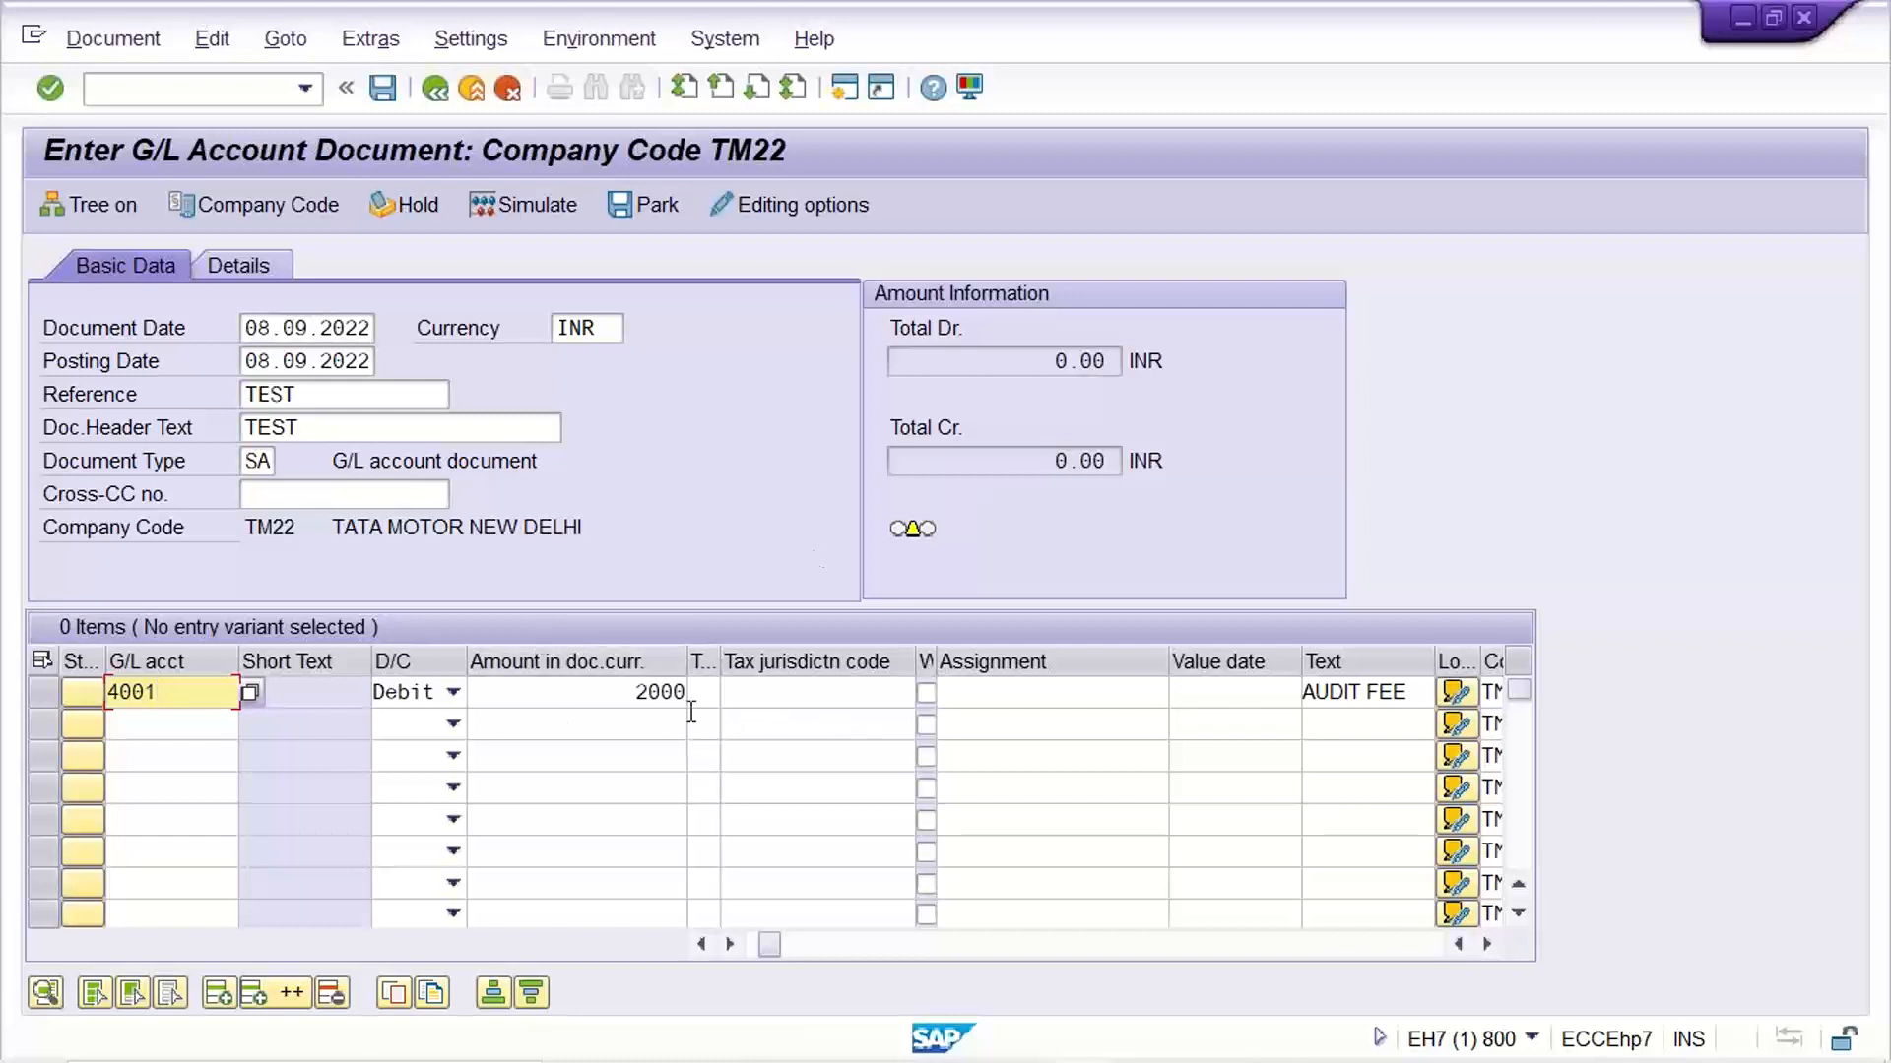
pyautogui.click(626, 699)
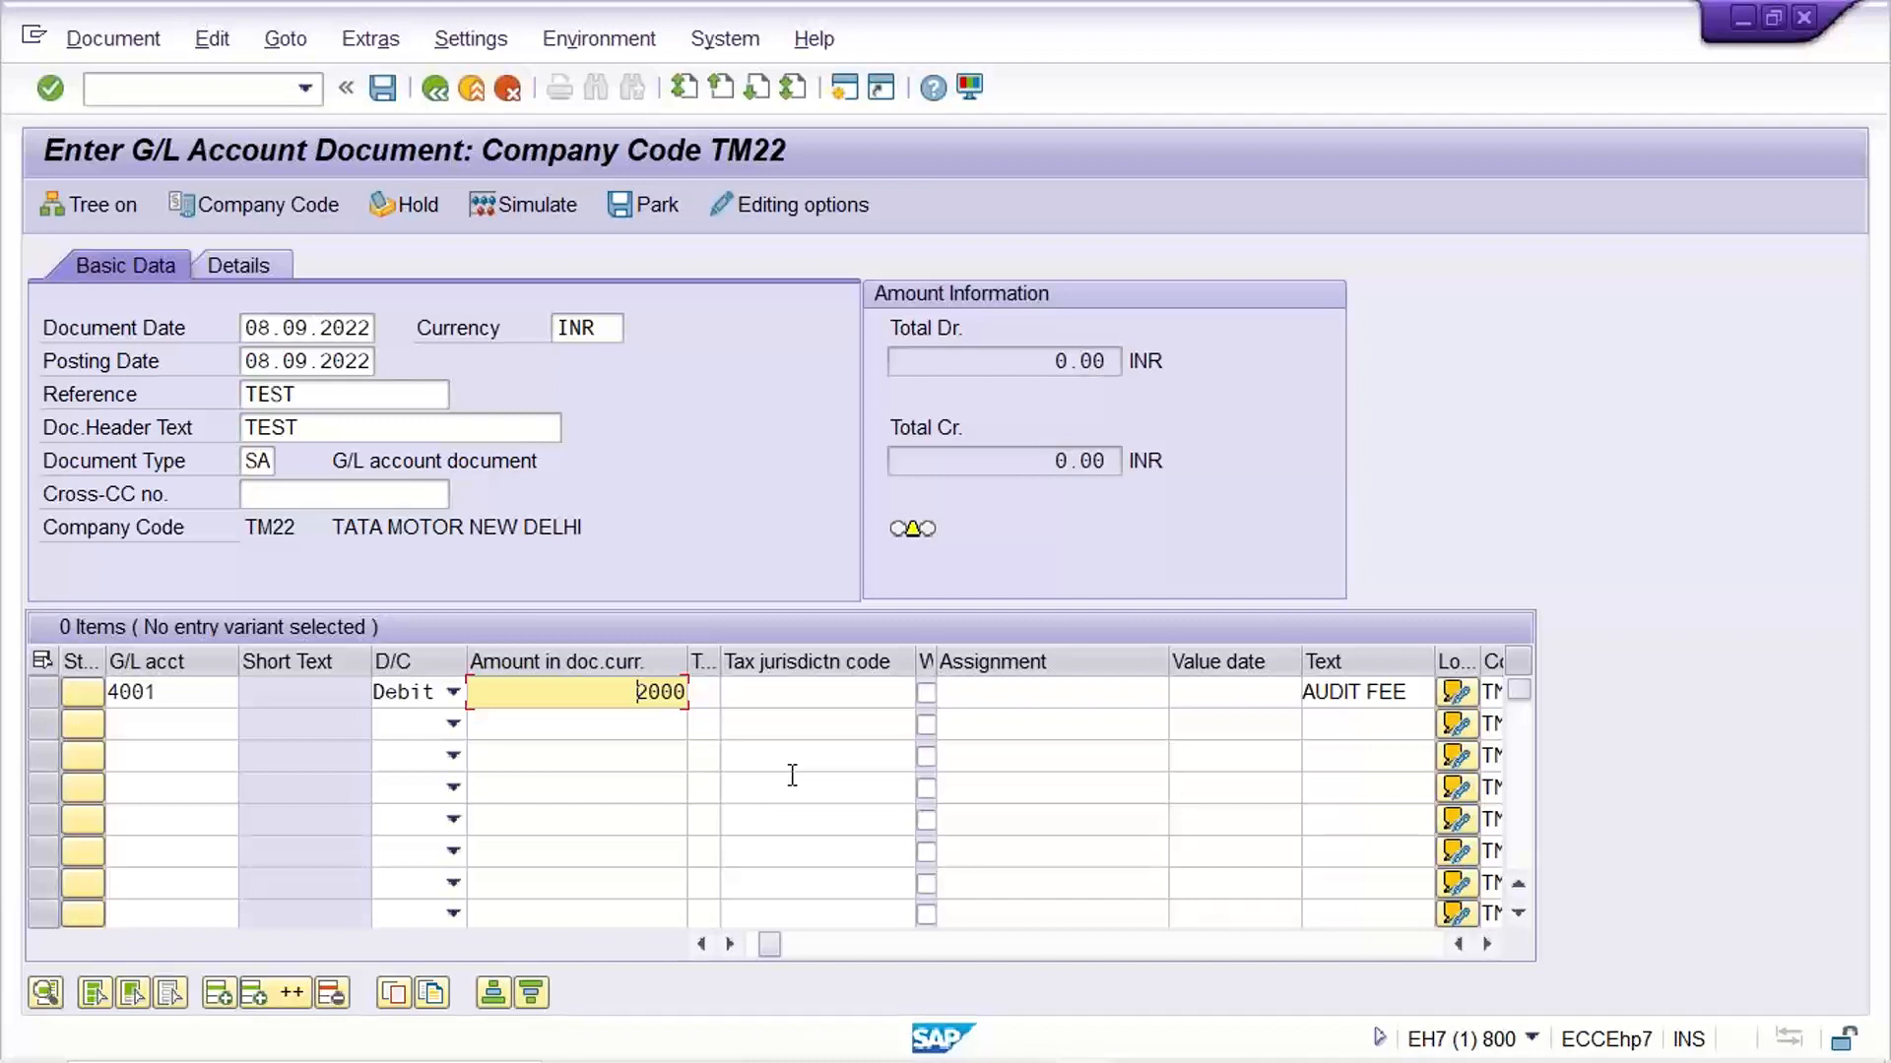
pyautogui.click(150, 693)
pyautogui.moveTo(569, 701); pyautogui.dragTo(736, 690)
pyautogui.click(763, 695)
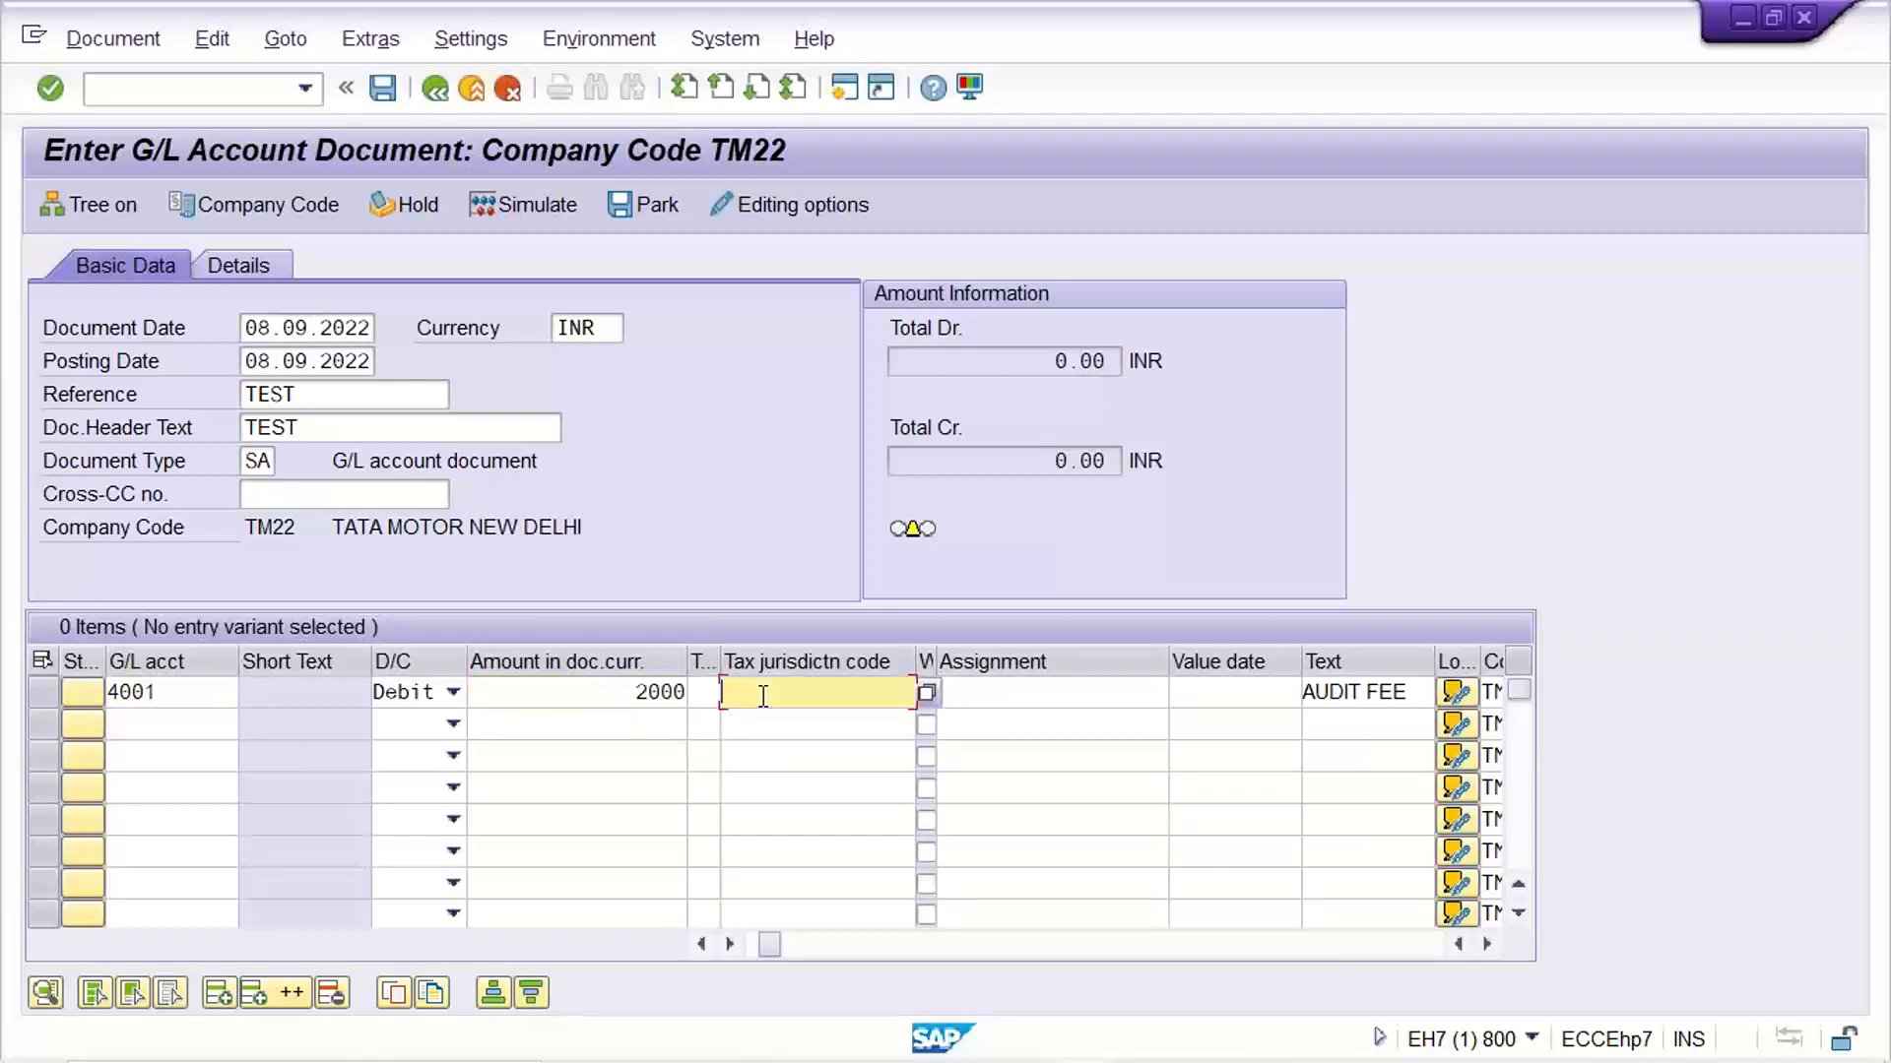
pyautogui.click(583, 694)
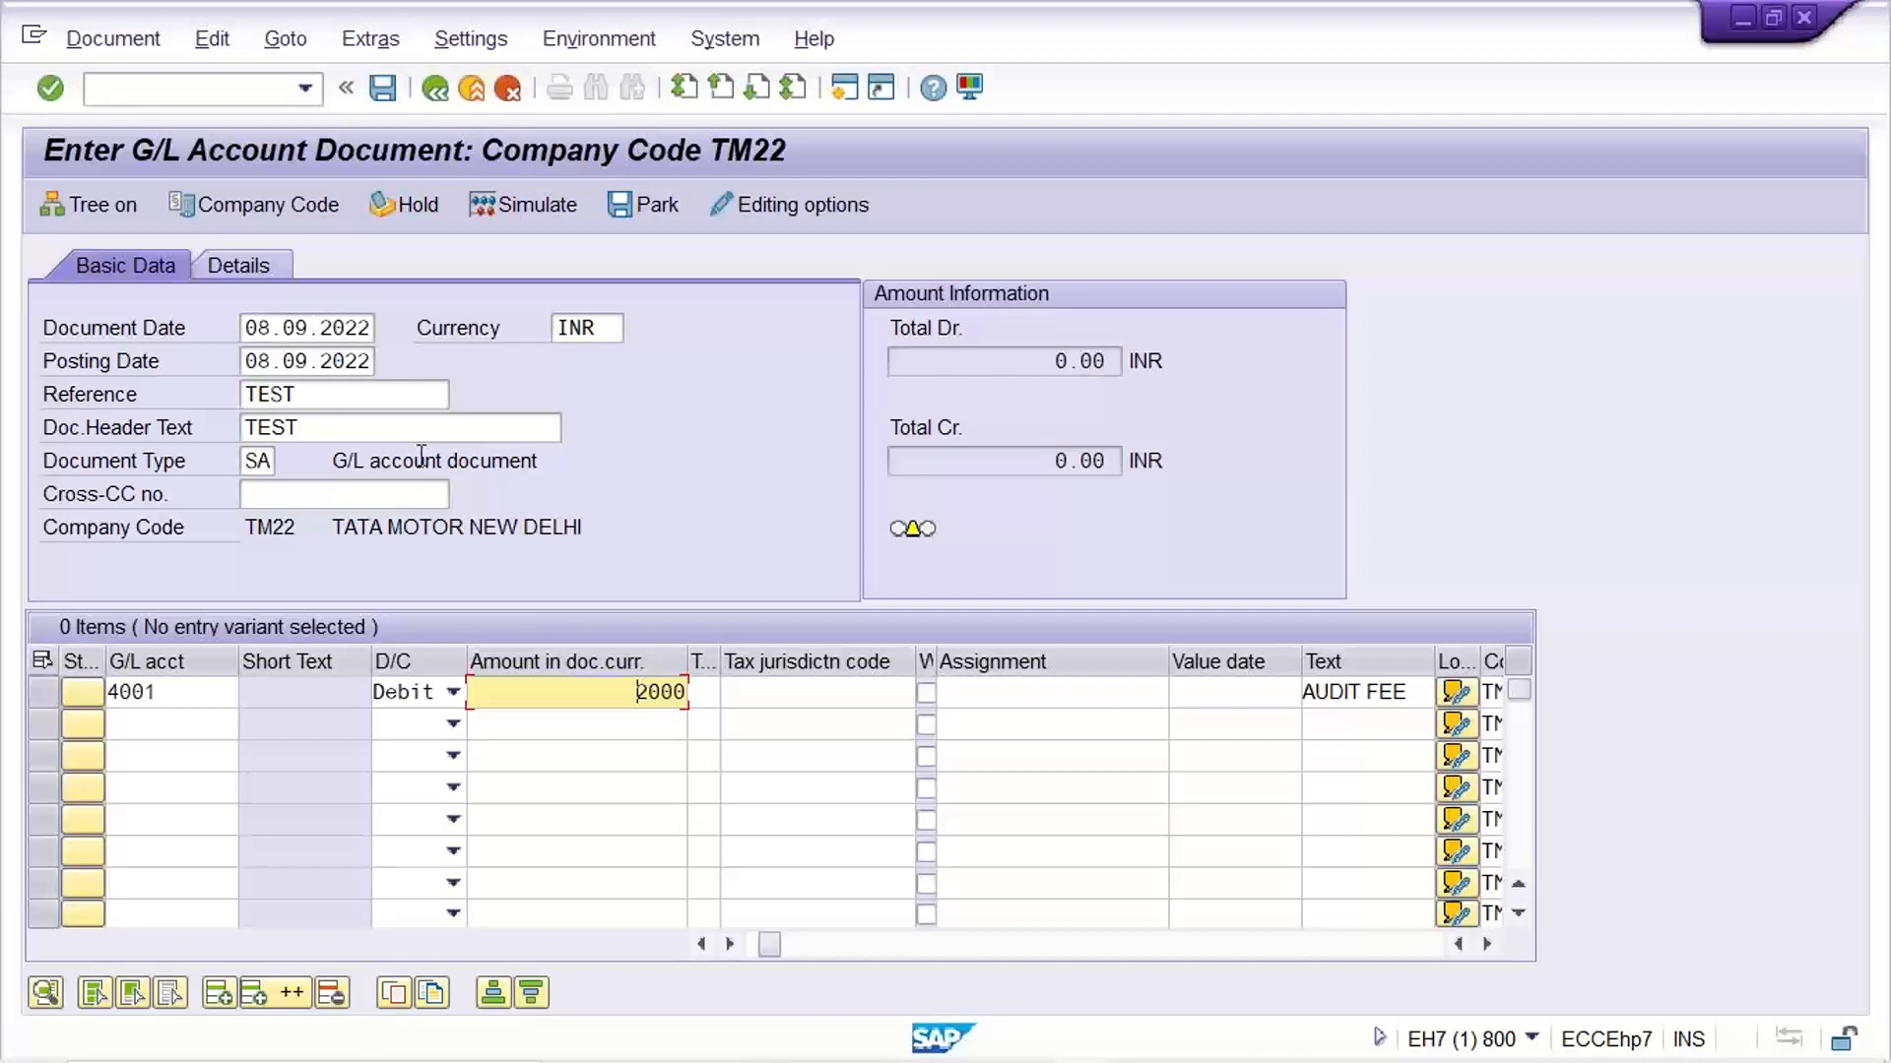
pyautogui.click(794, 690)
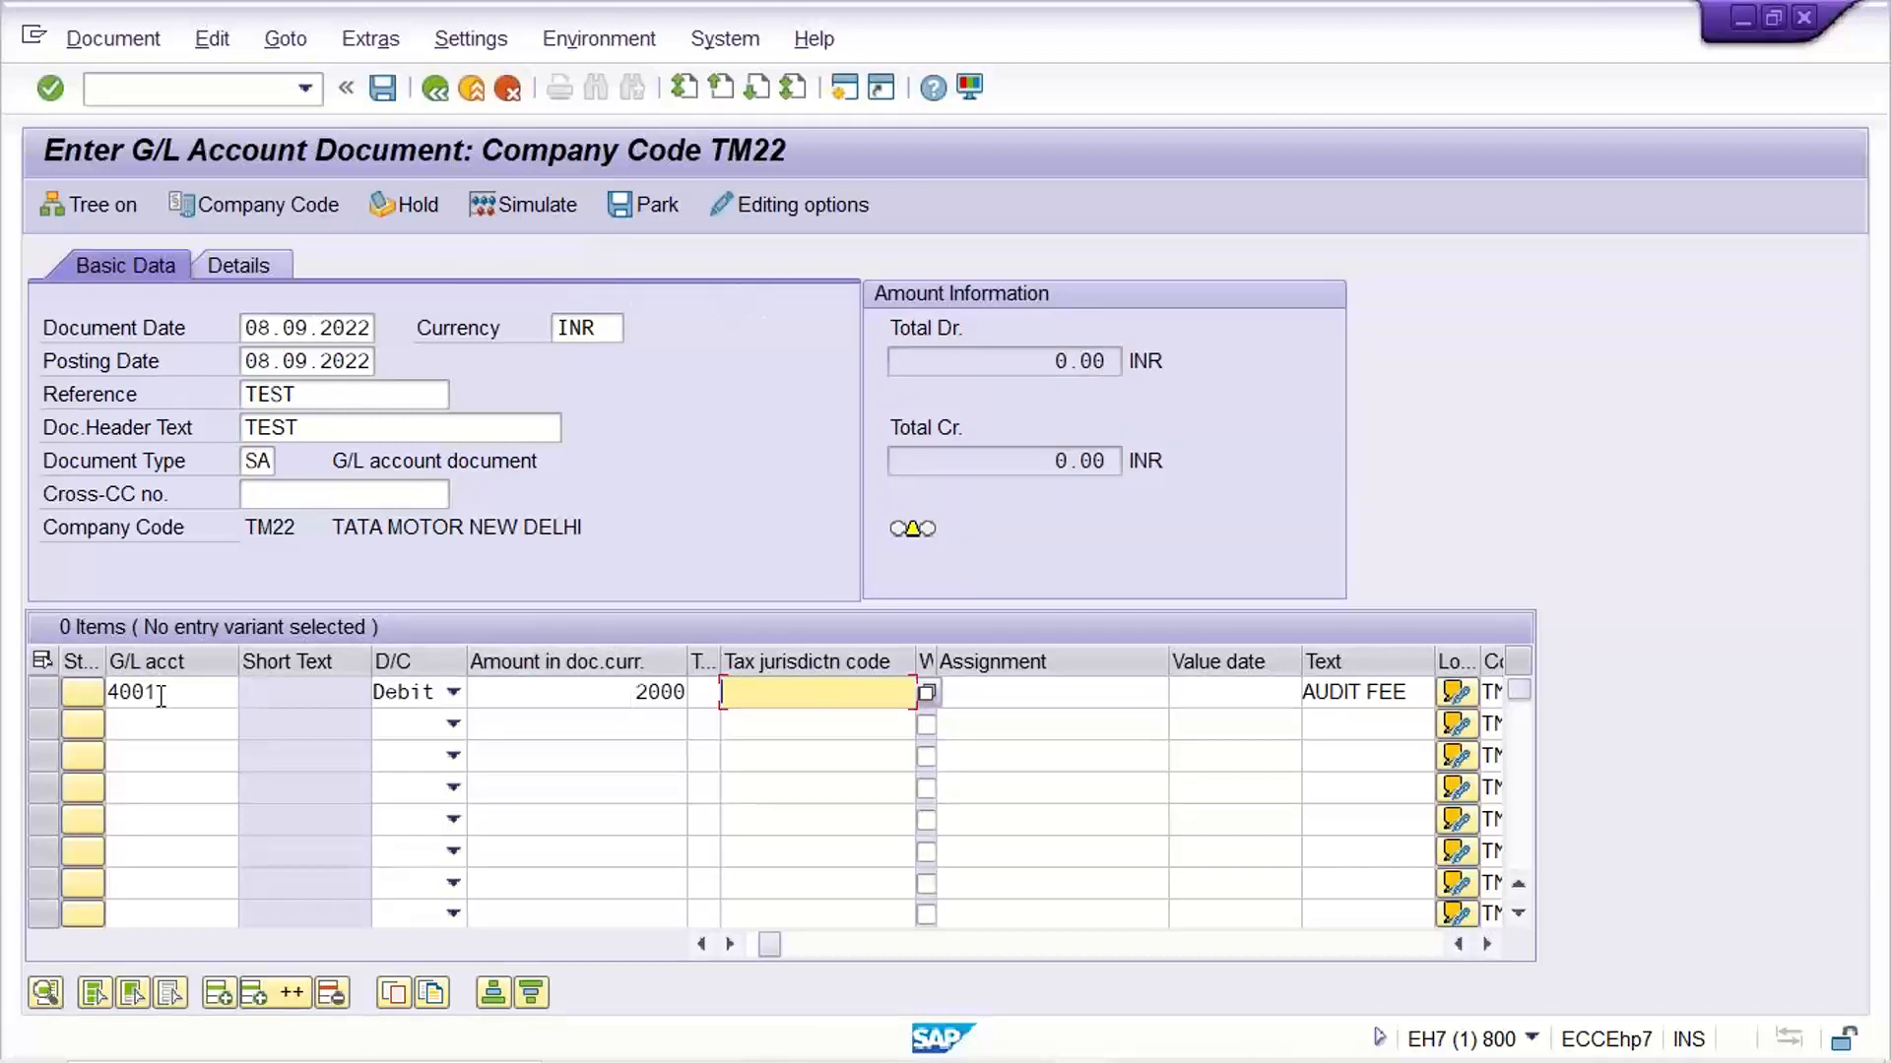
pyautogui.click(150, 693)
pyautogui.press('BackSpace')
pyautogui.write('1')
pyautogui.click(536, 693)
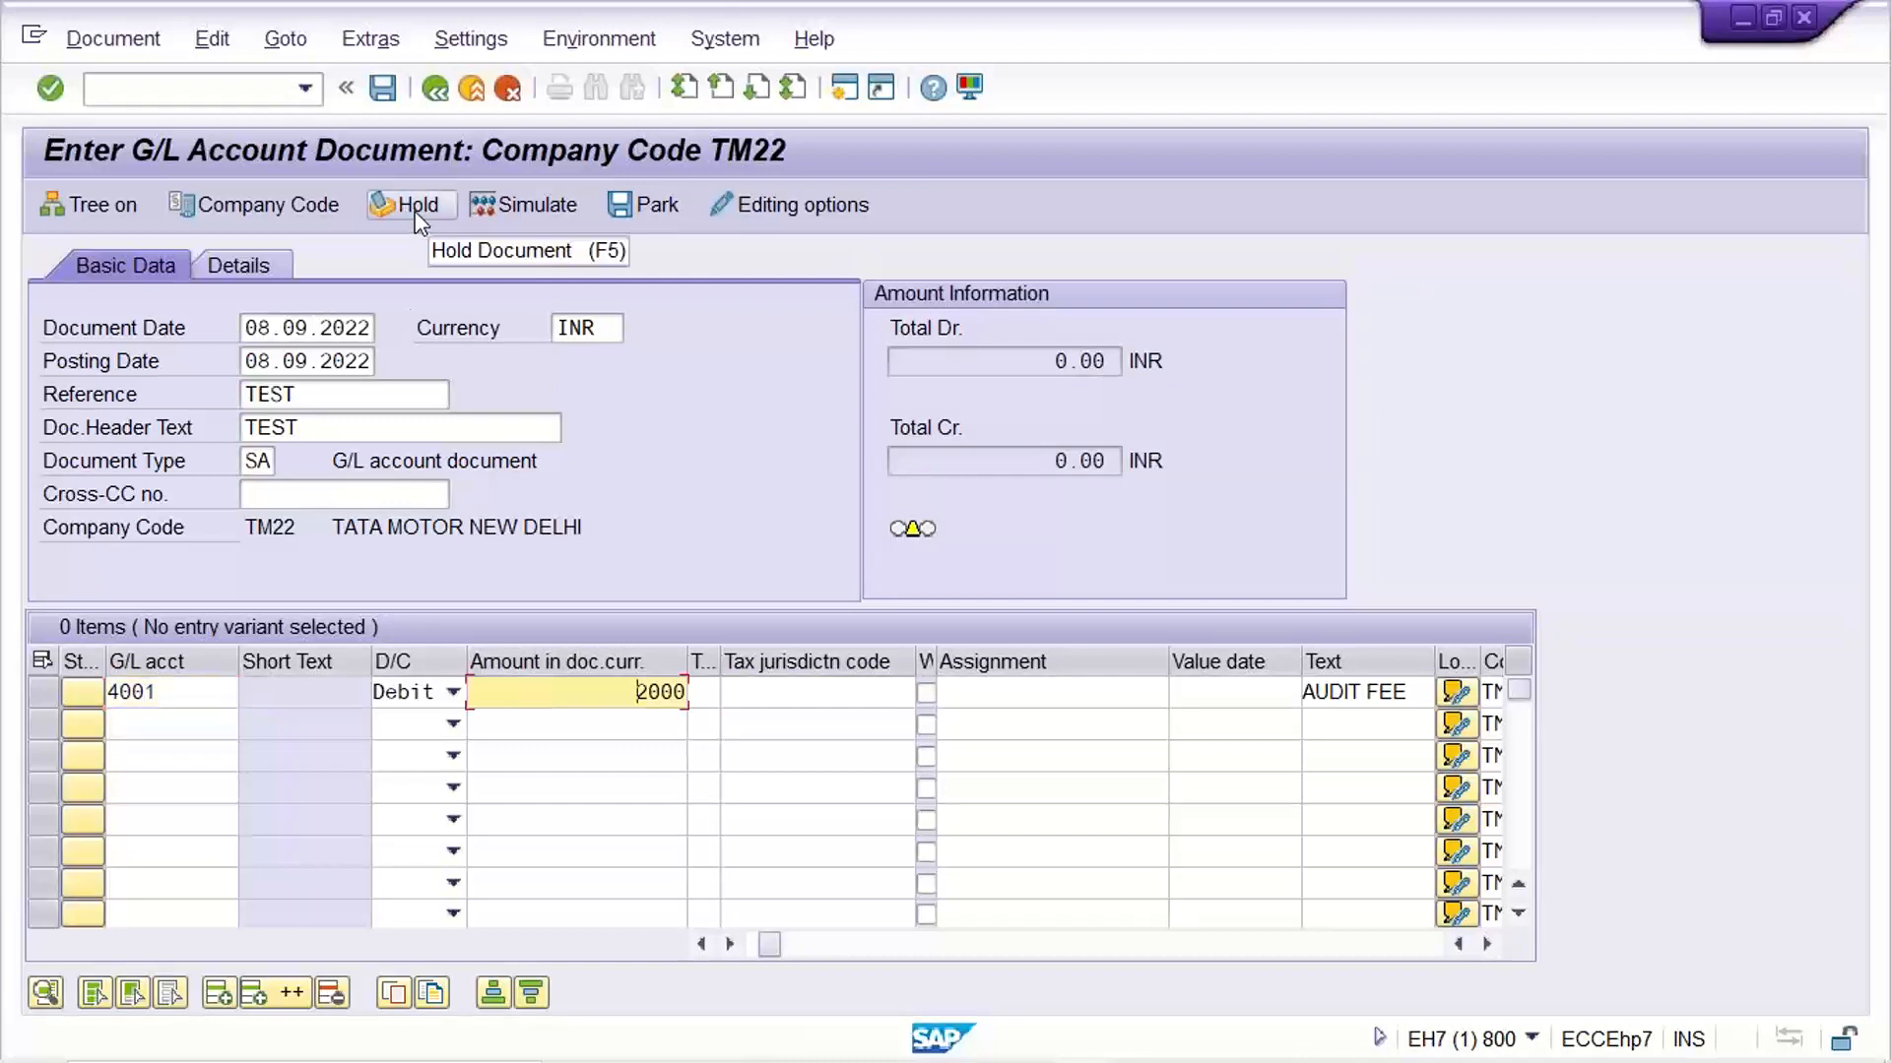
pyautogui.click(223, 692)
pyautogui.click(650, 691)
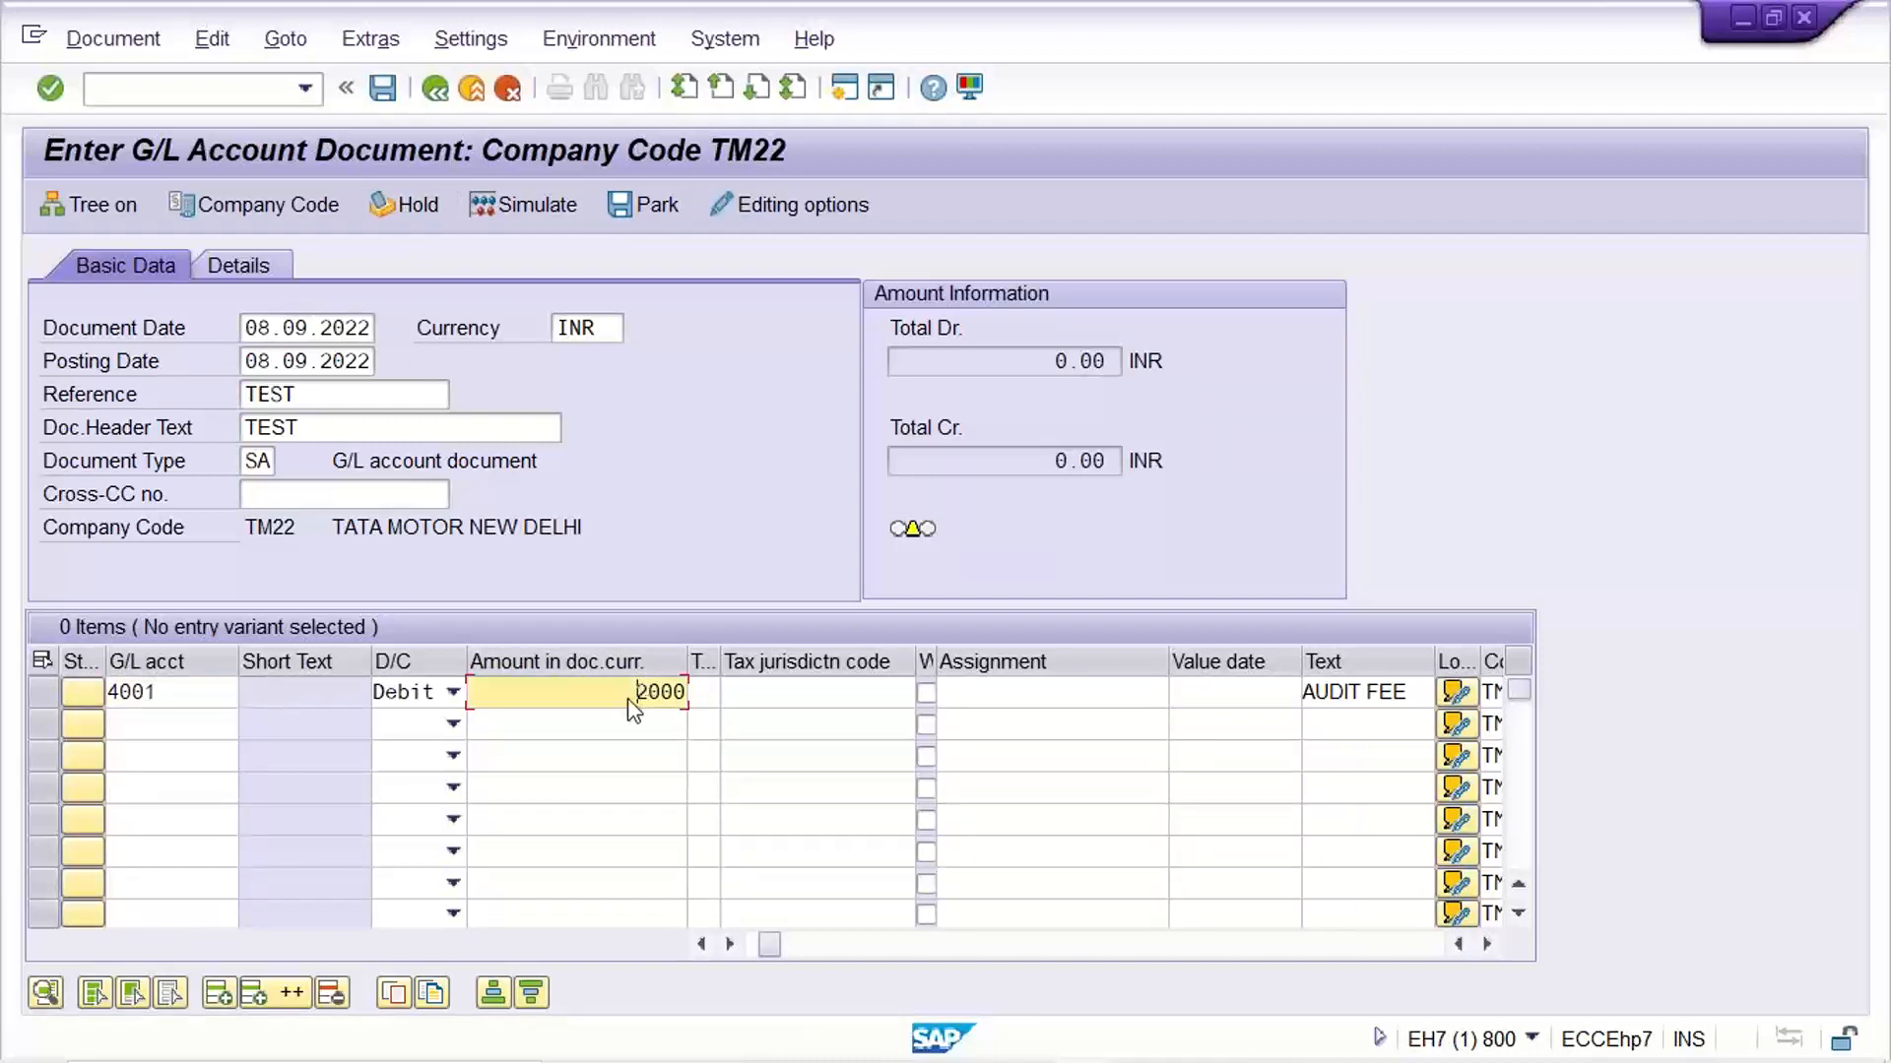
# Try to hold the G/L document and acknowledge the message about the item text
pyautogui.click(426, 209)
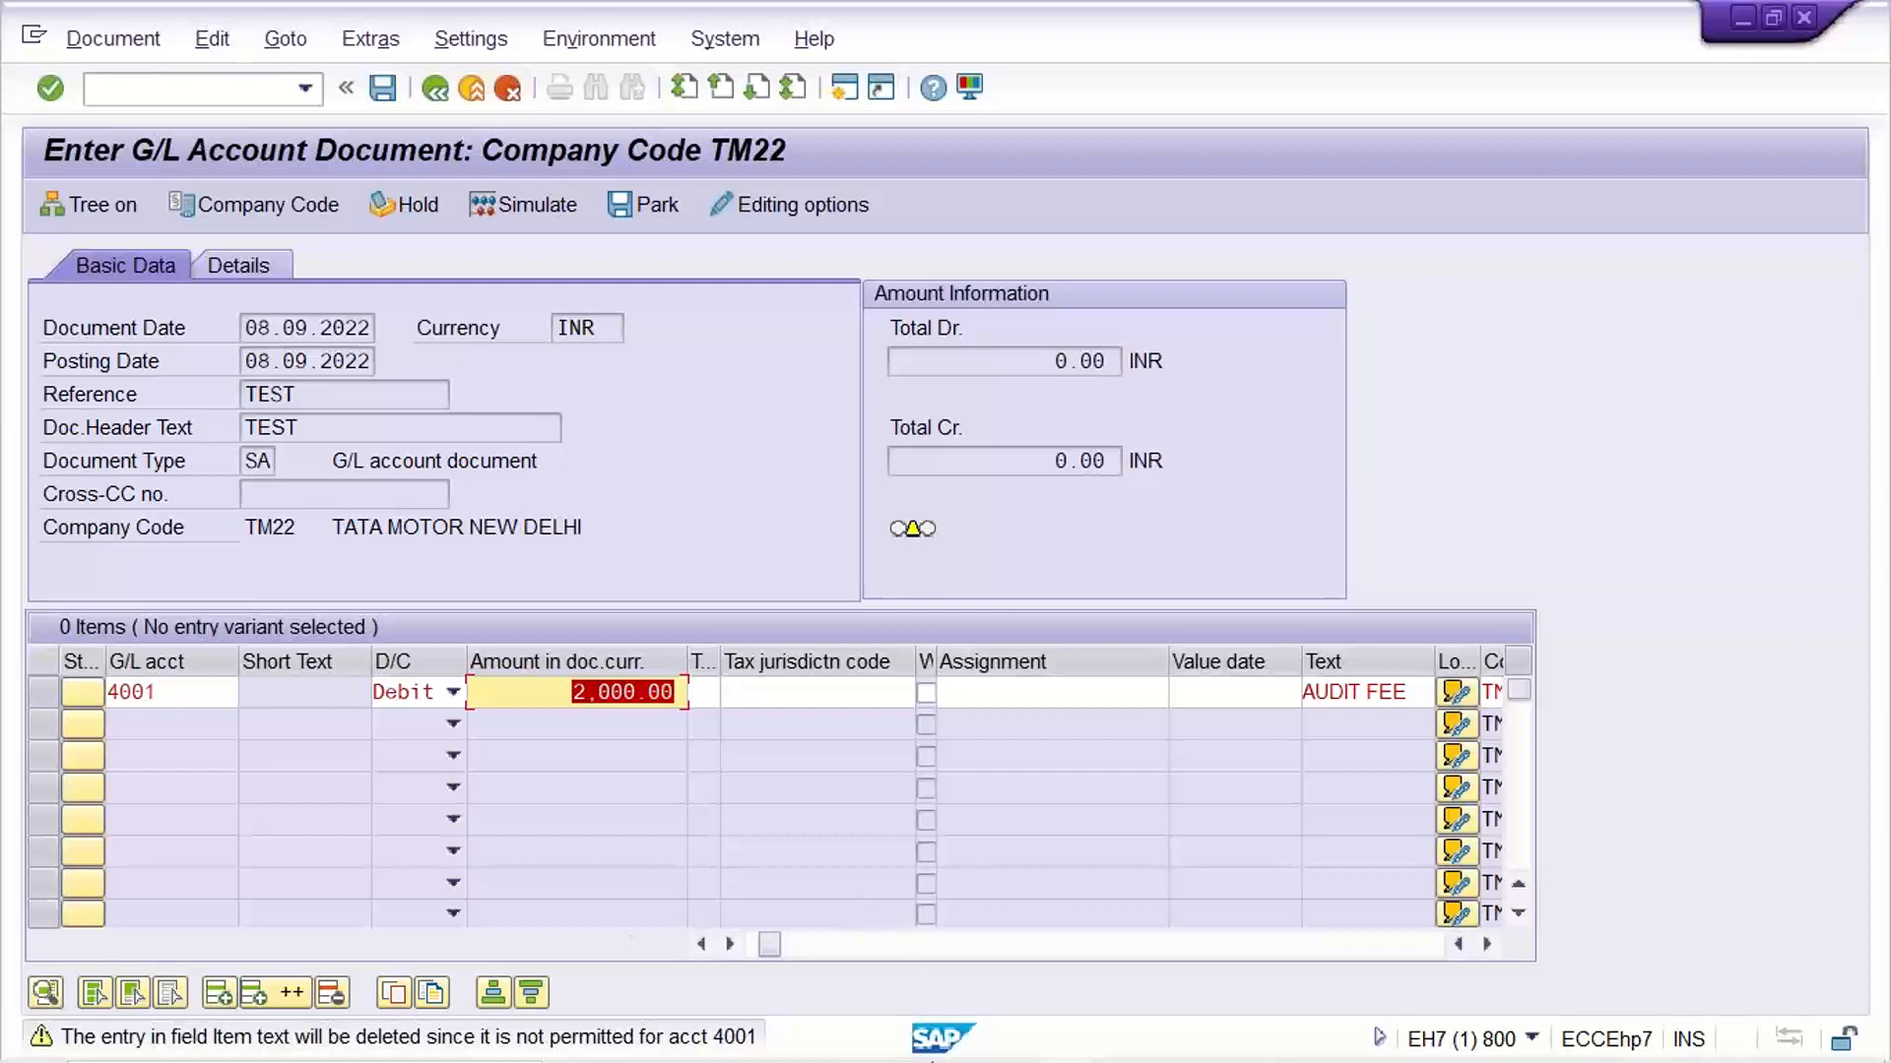
pyautogui.moveTo(1093, 1029)
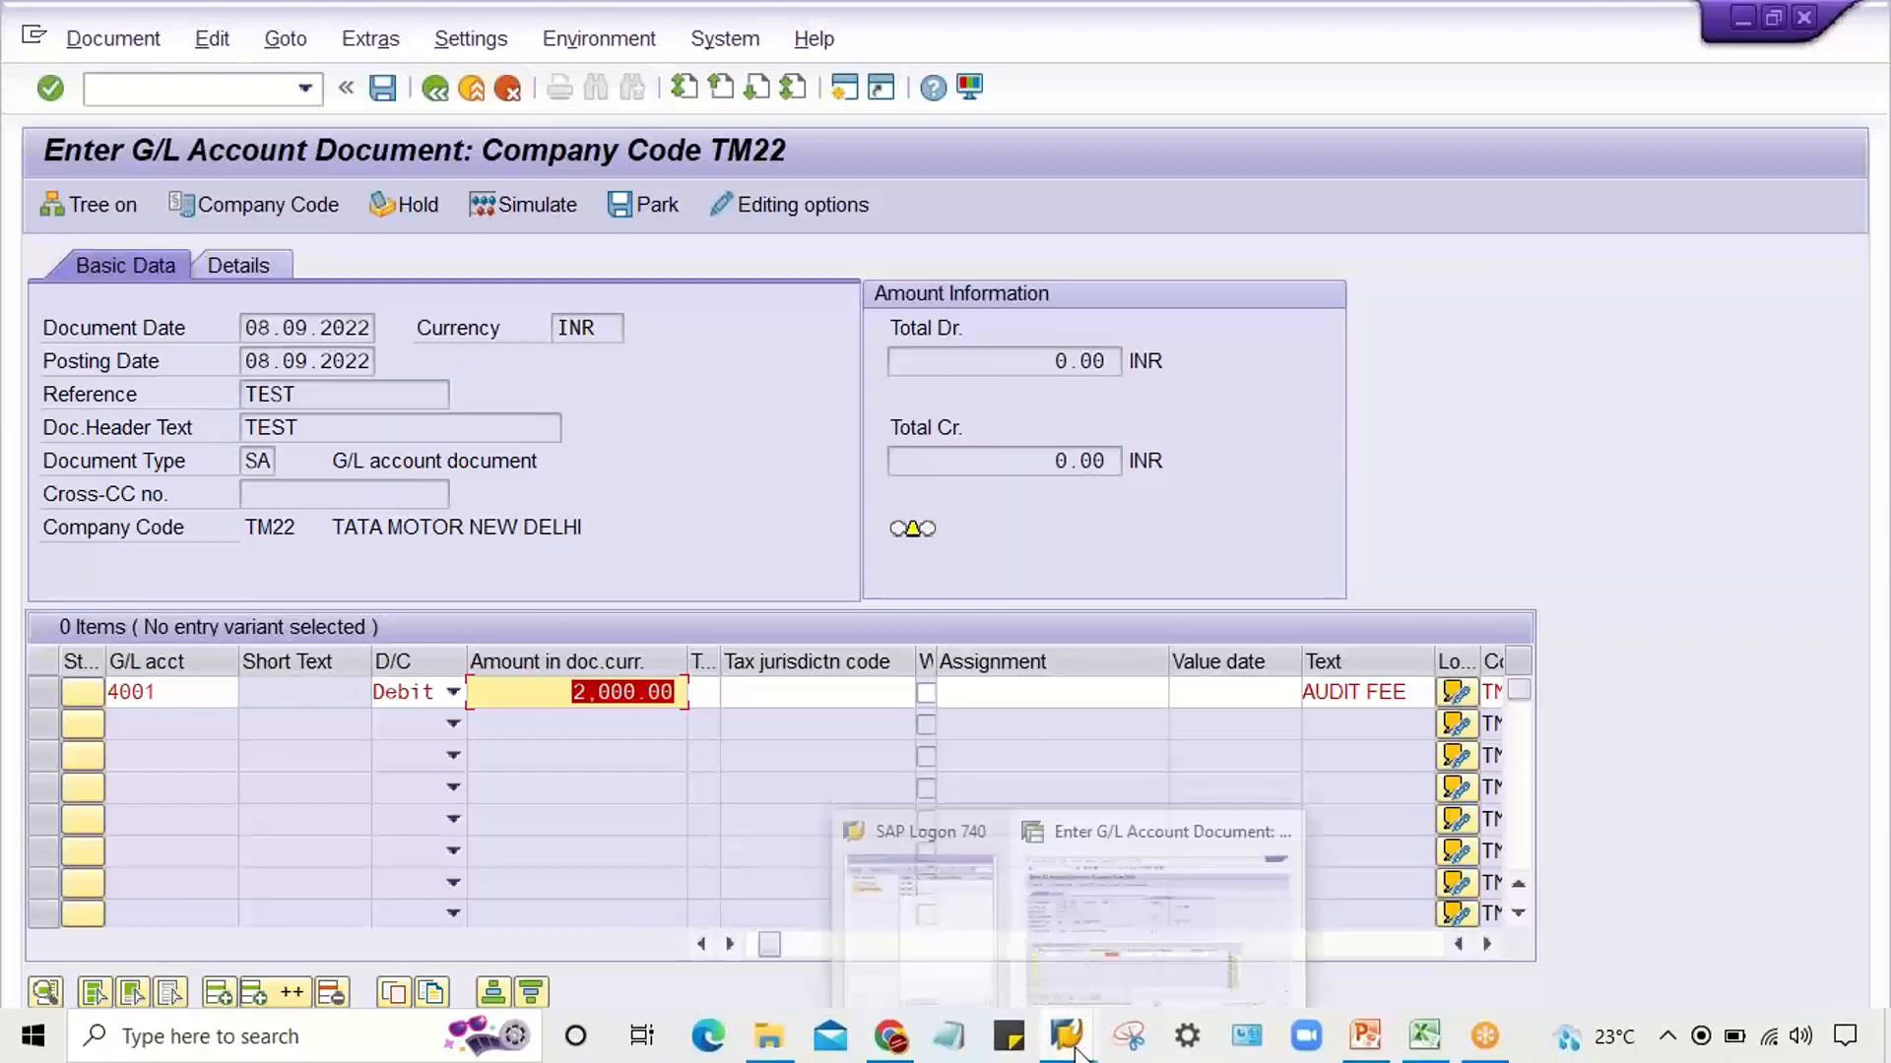
pyautogui.click(1160, 925)
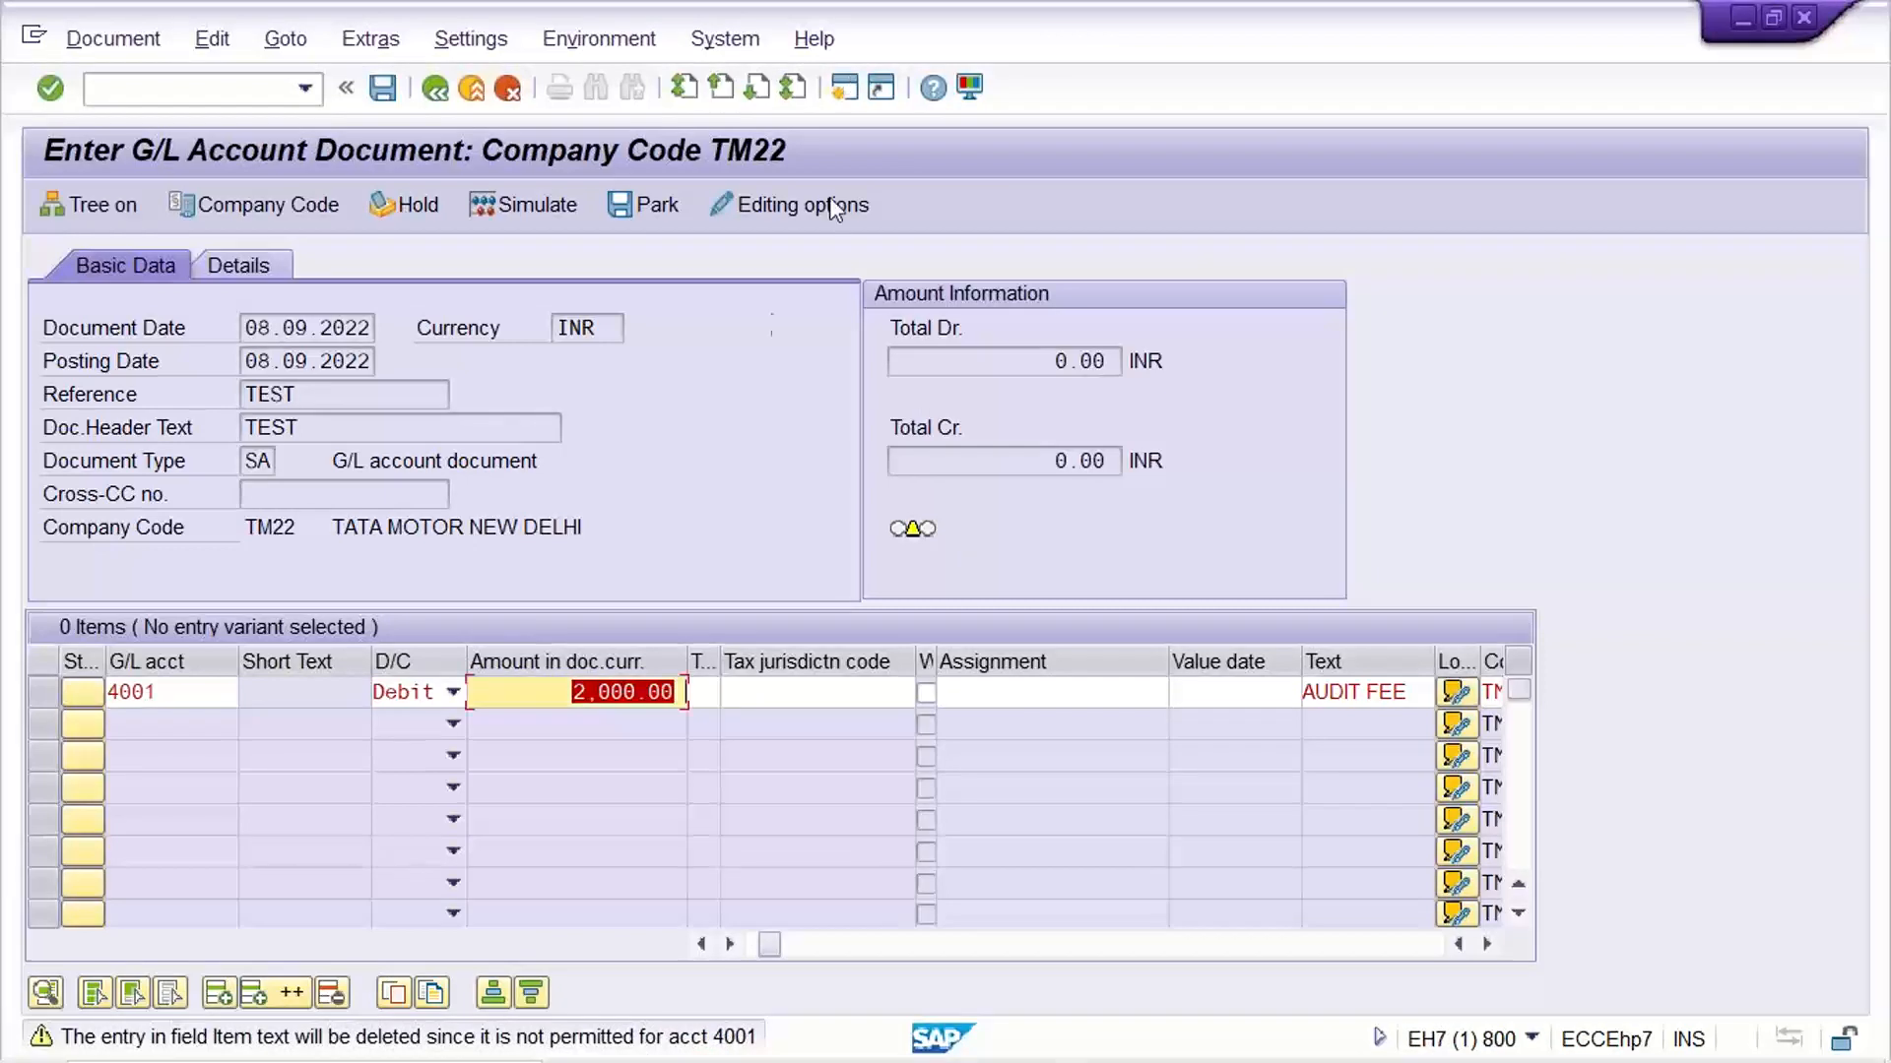
pyautogui.press('Return')
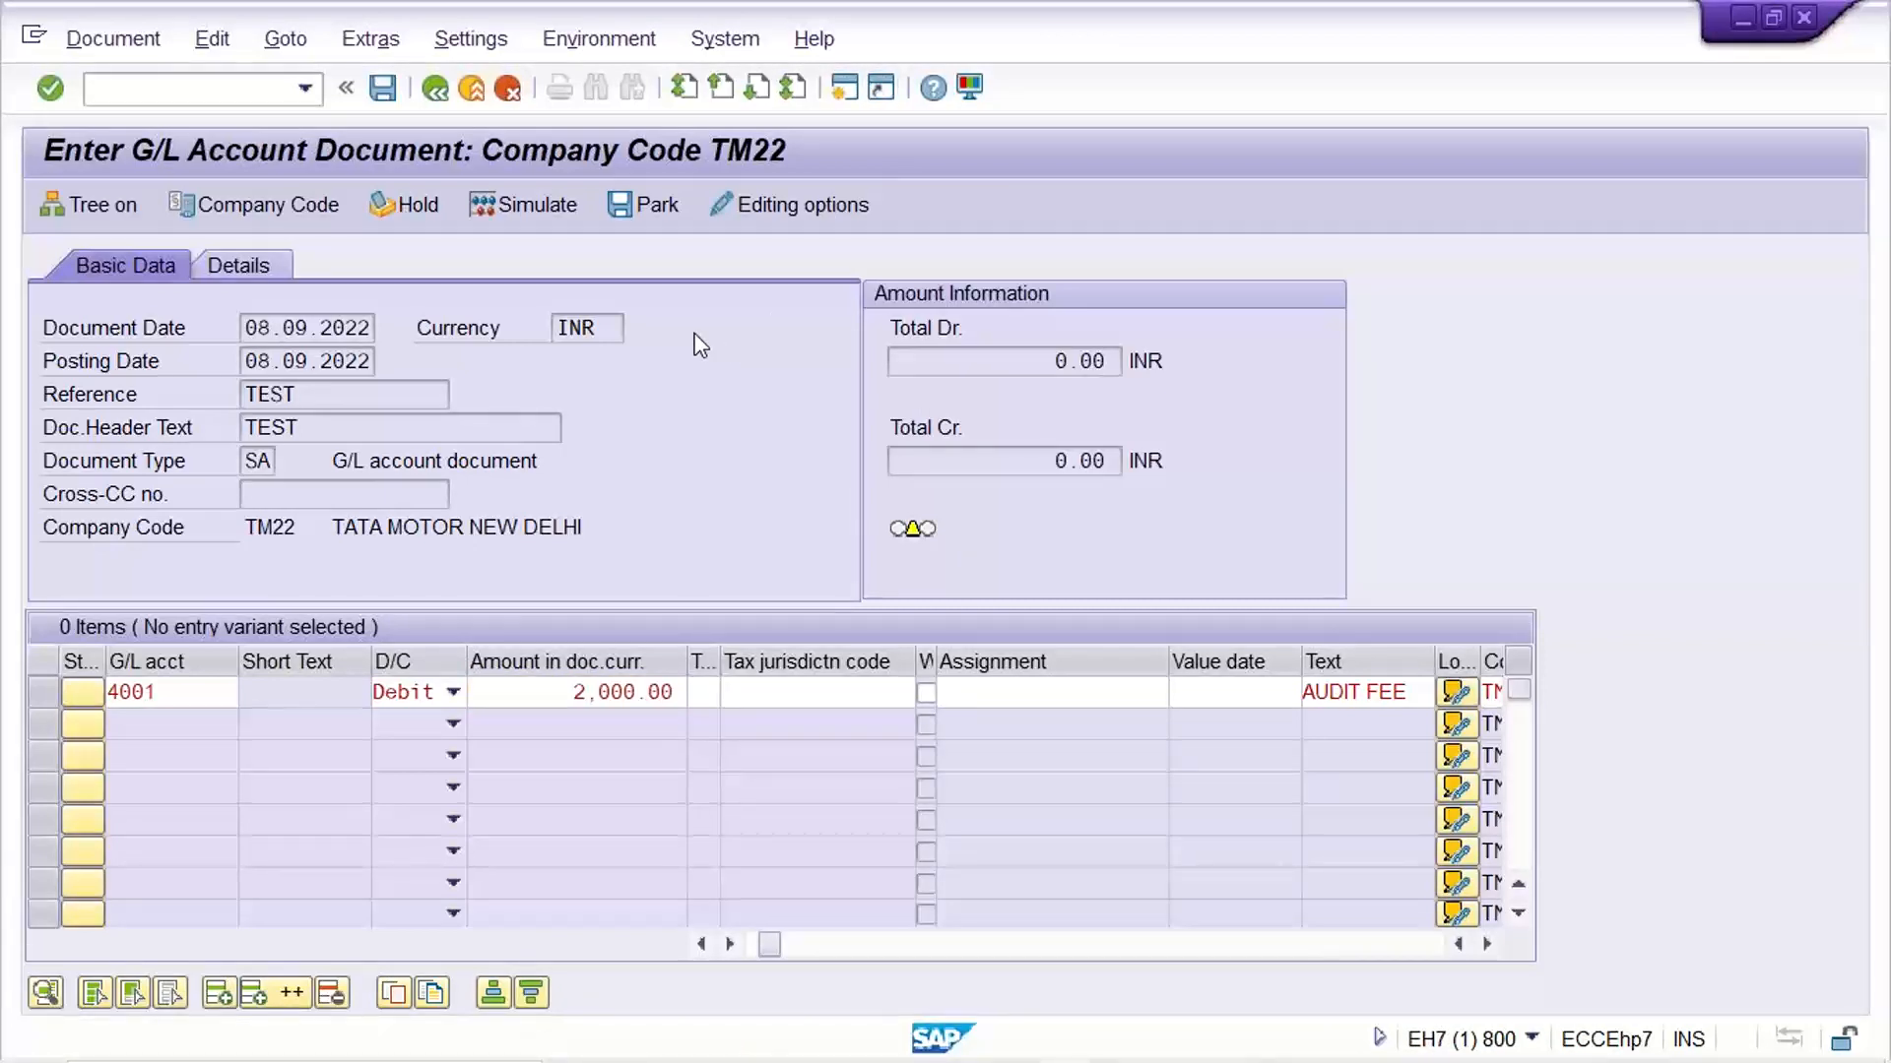
# Start transaction OB41 in a new session and open the details of posting key 40
pyautogui.hotkey('ctrl', 'n')
pyautogui.write('OB41')
pyautogui.press('Return')
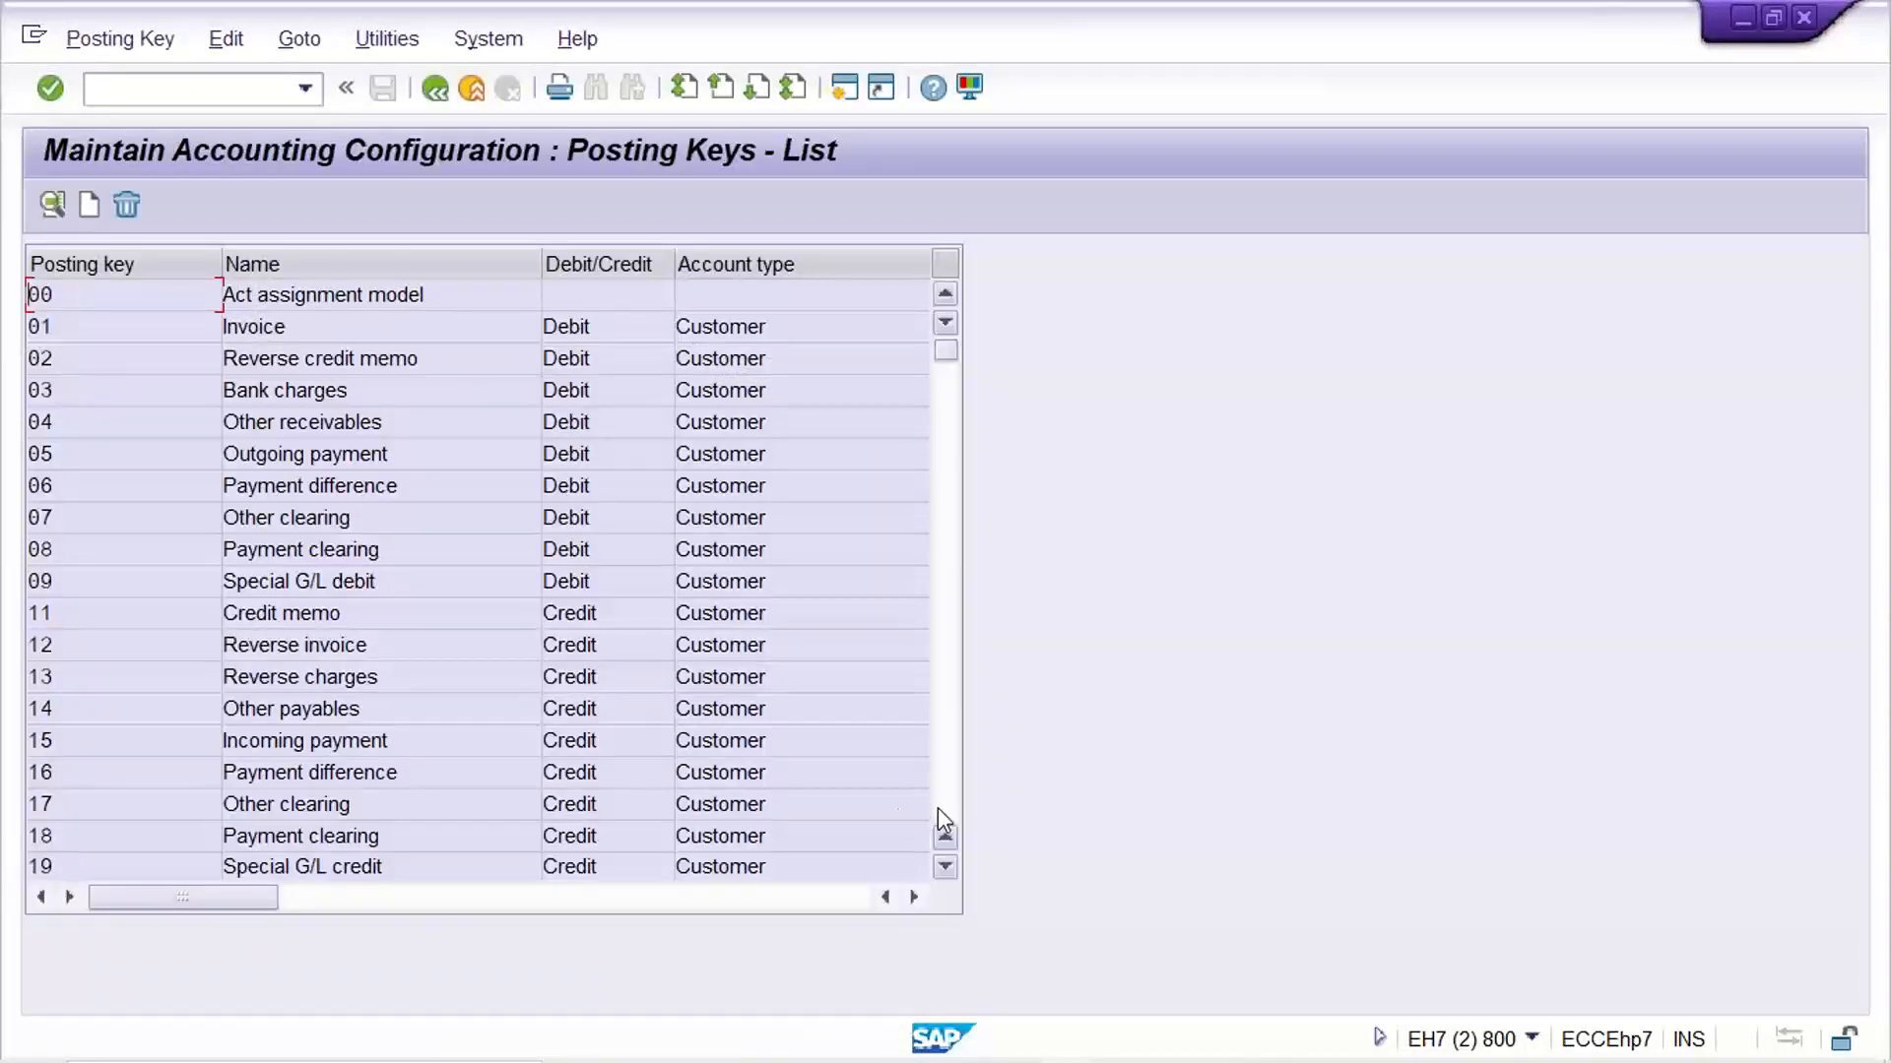
pyautogui.click(944, 807)
pyautogui.doubleClick(89, 813)
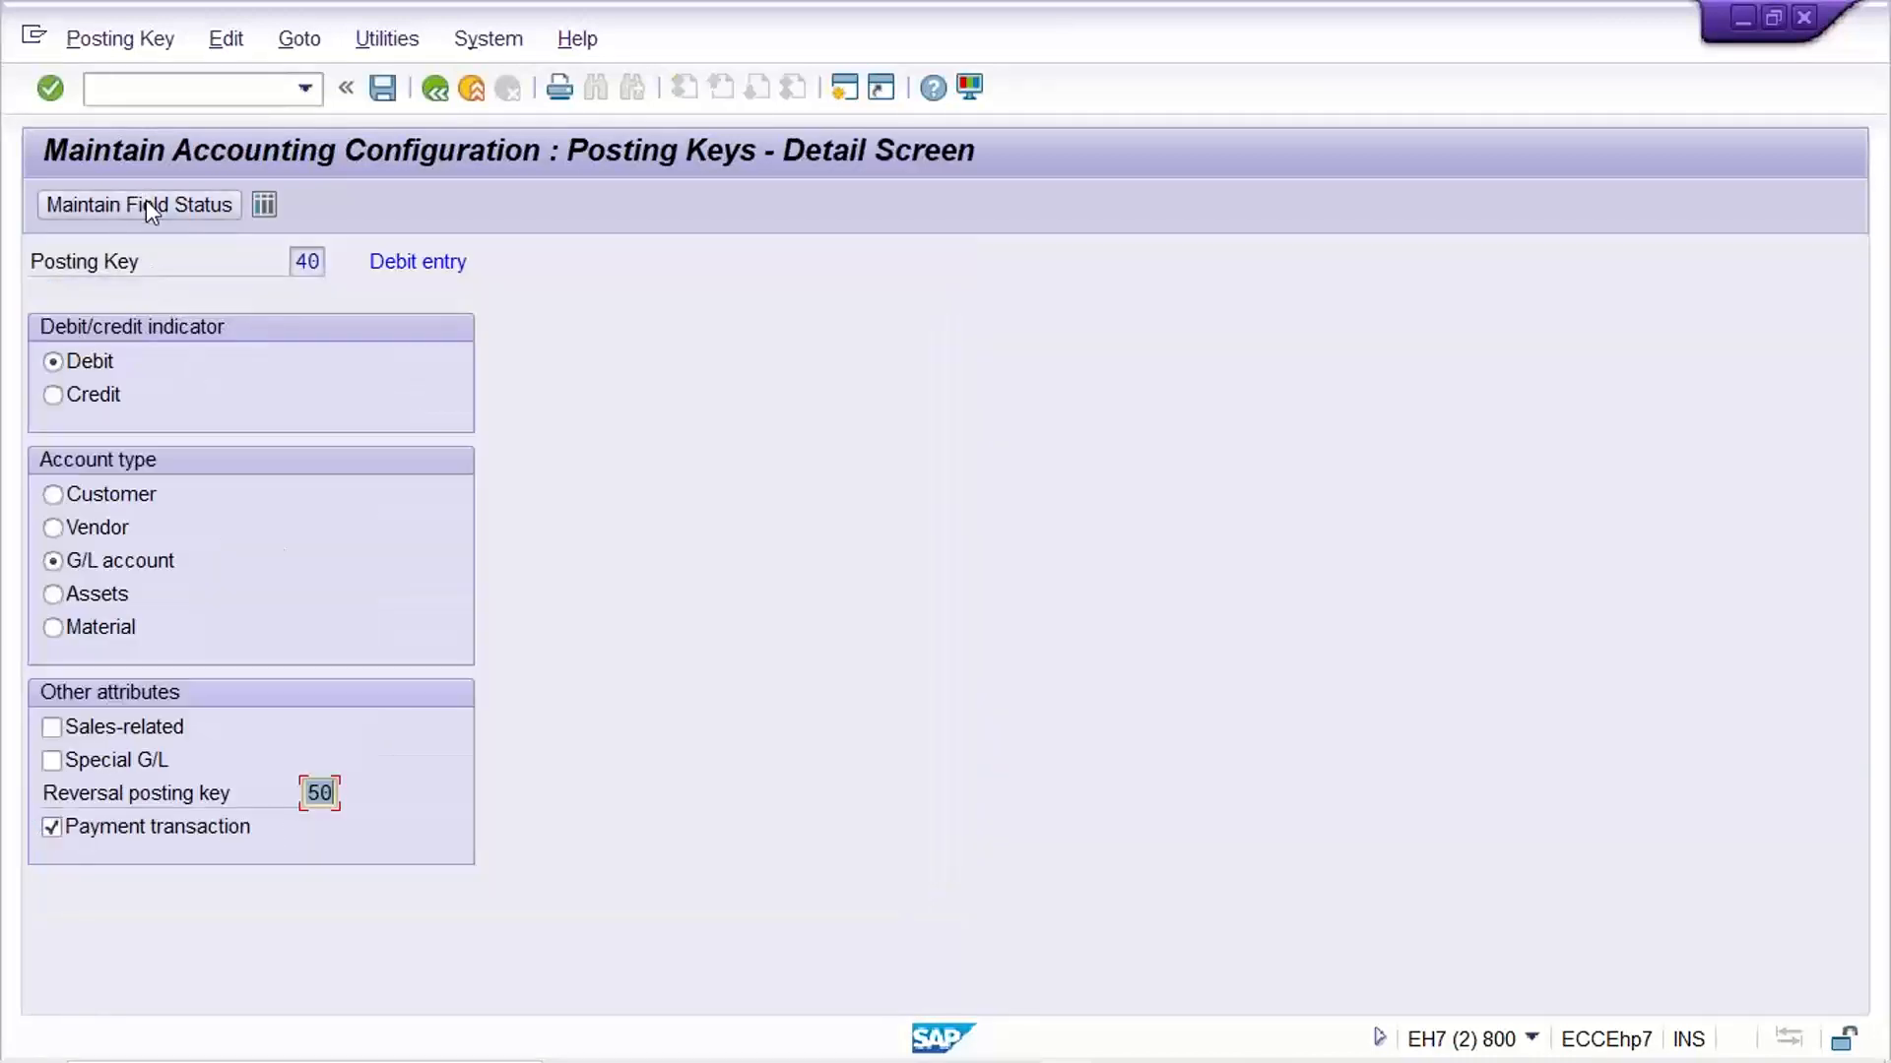
# Make the Text field an optional entry in the General data field status of posting key 40 and save
pyautogui.click(145, 201)
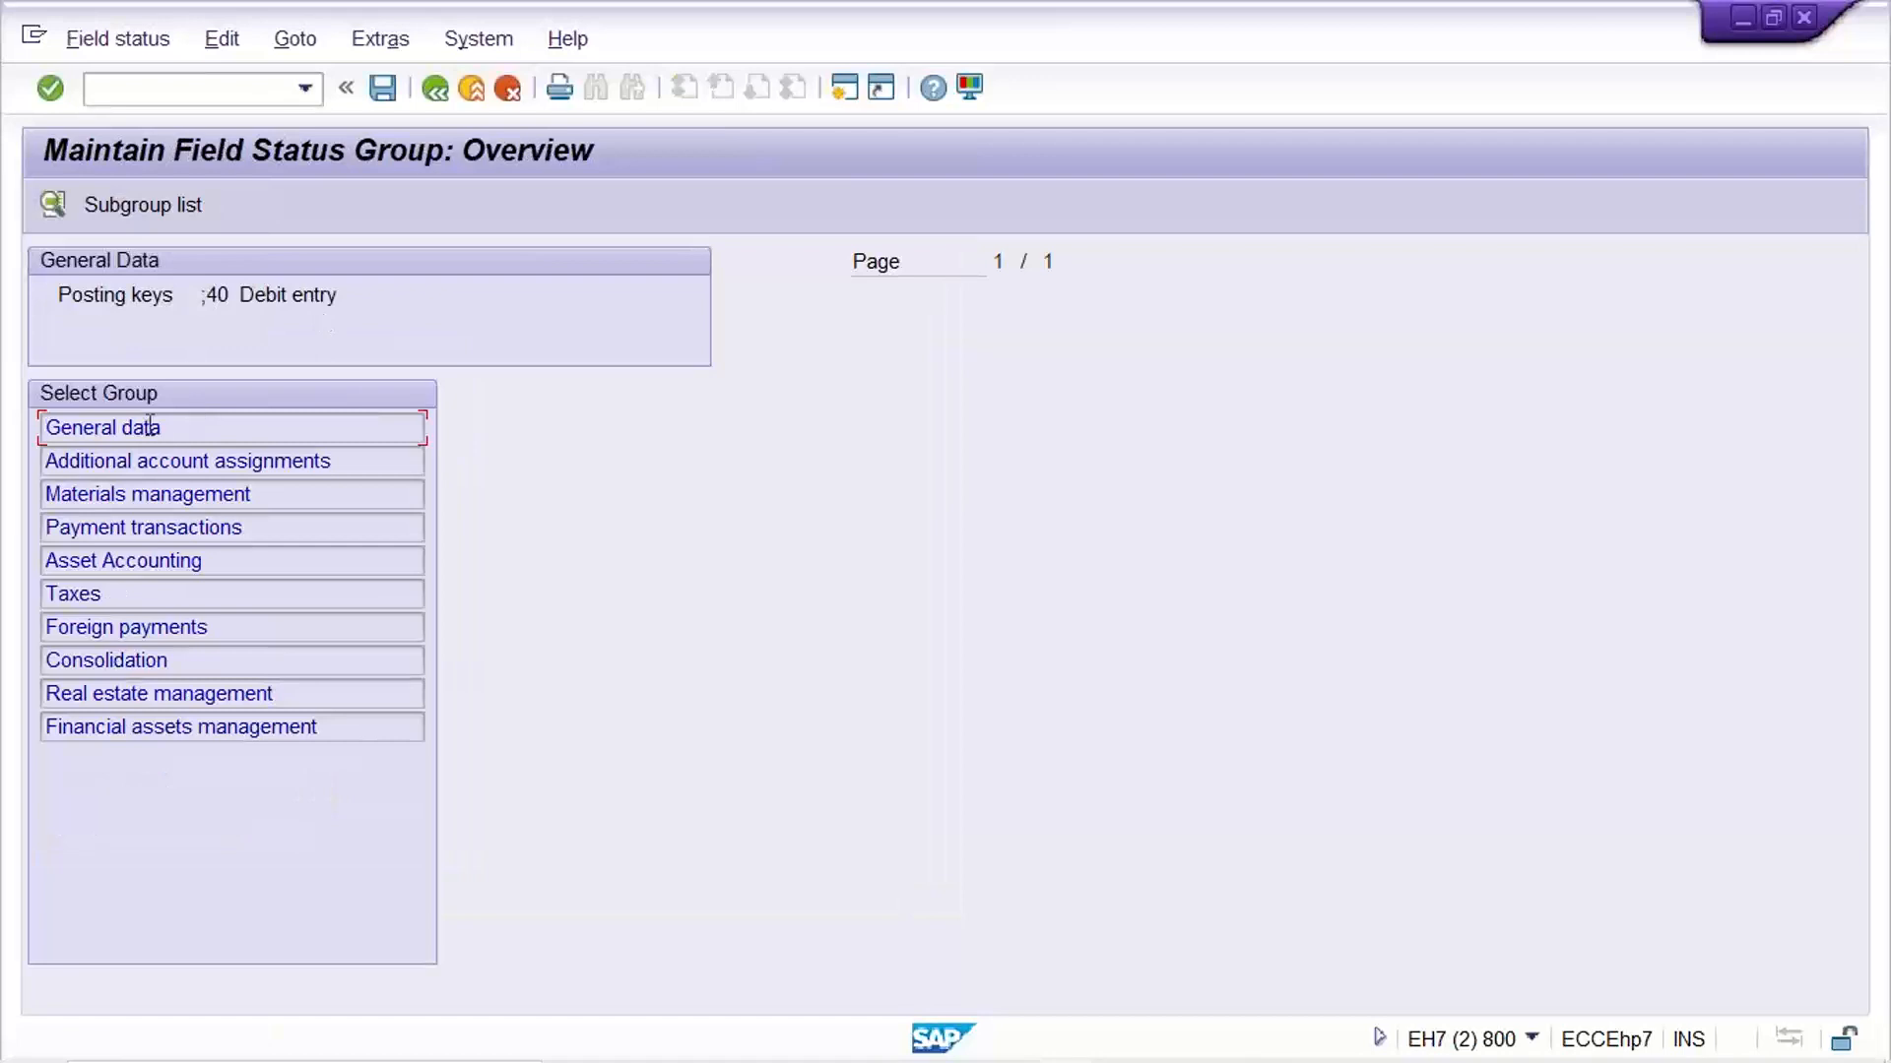
pyautogui.doubleClick(153, 434)
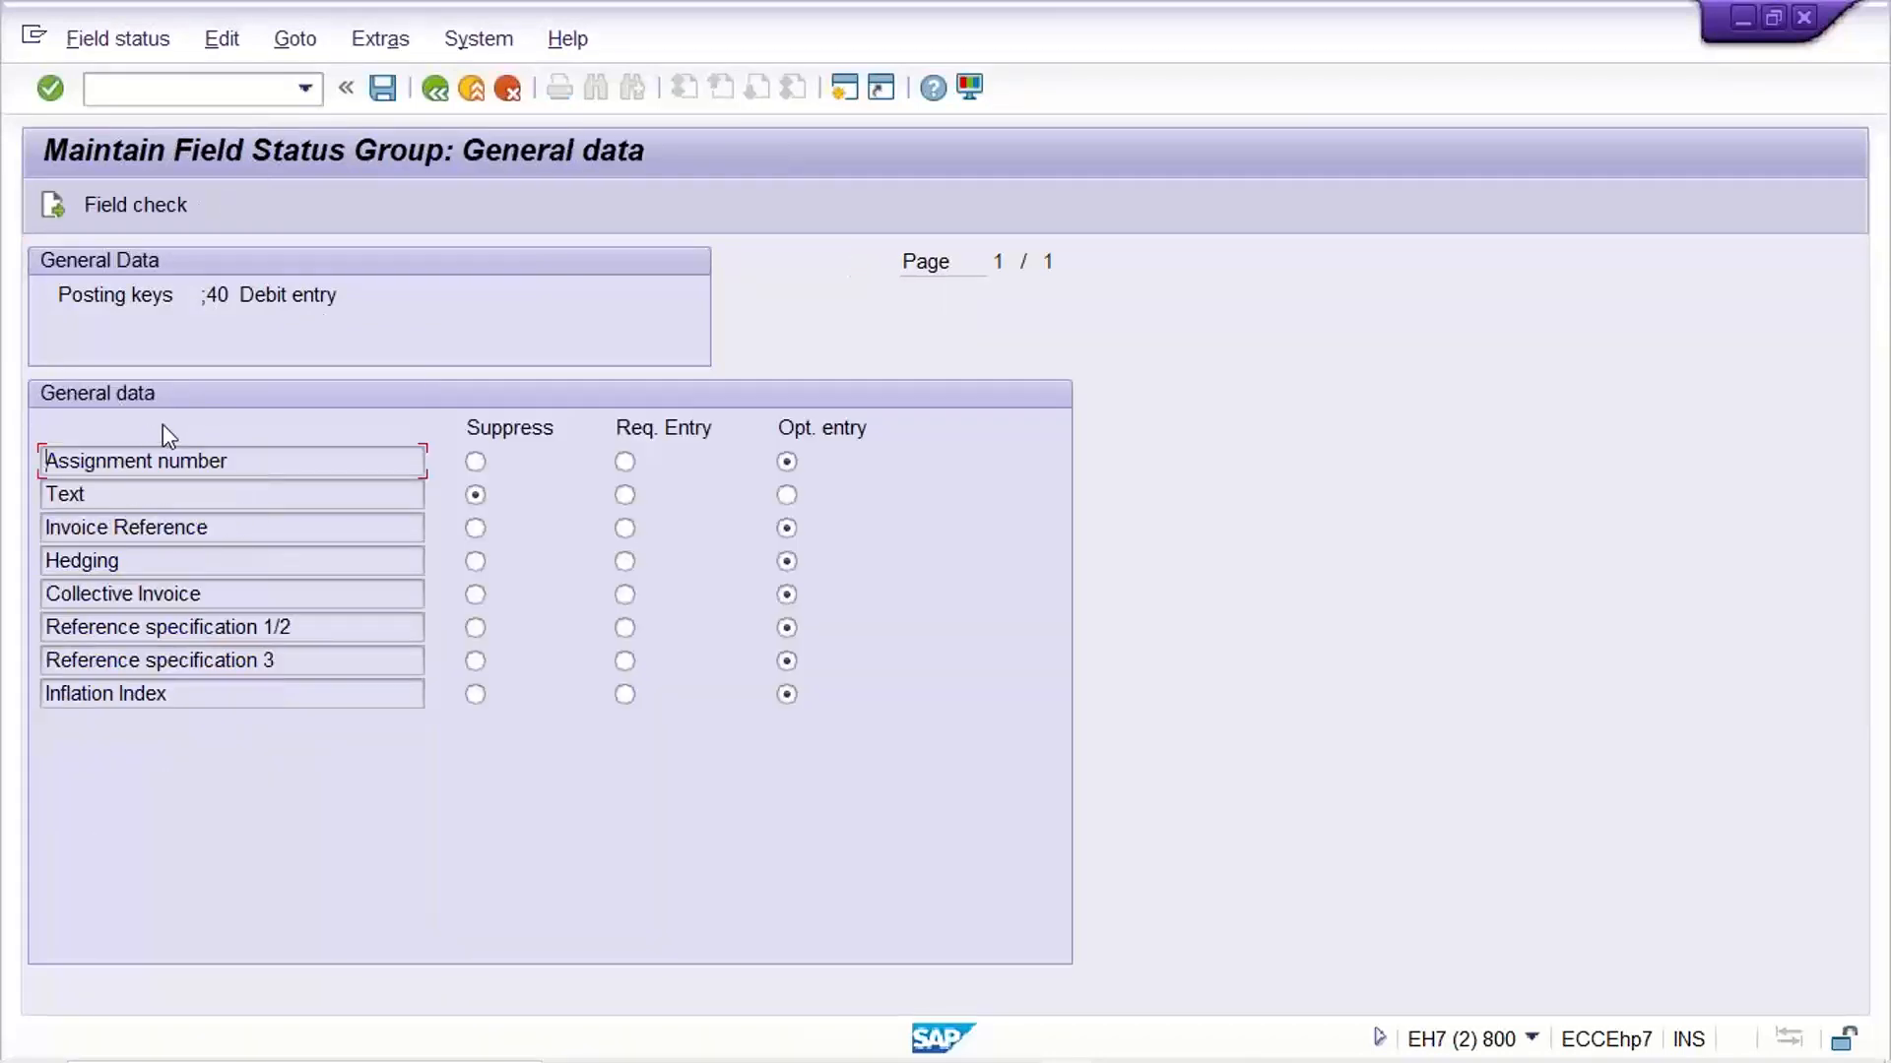
pyautogui.click(801, 496)
pyautogui.hotkey('ctrl', 's')
pyautogui.click(542, 536)
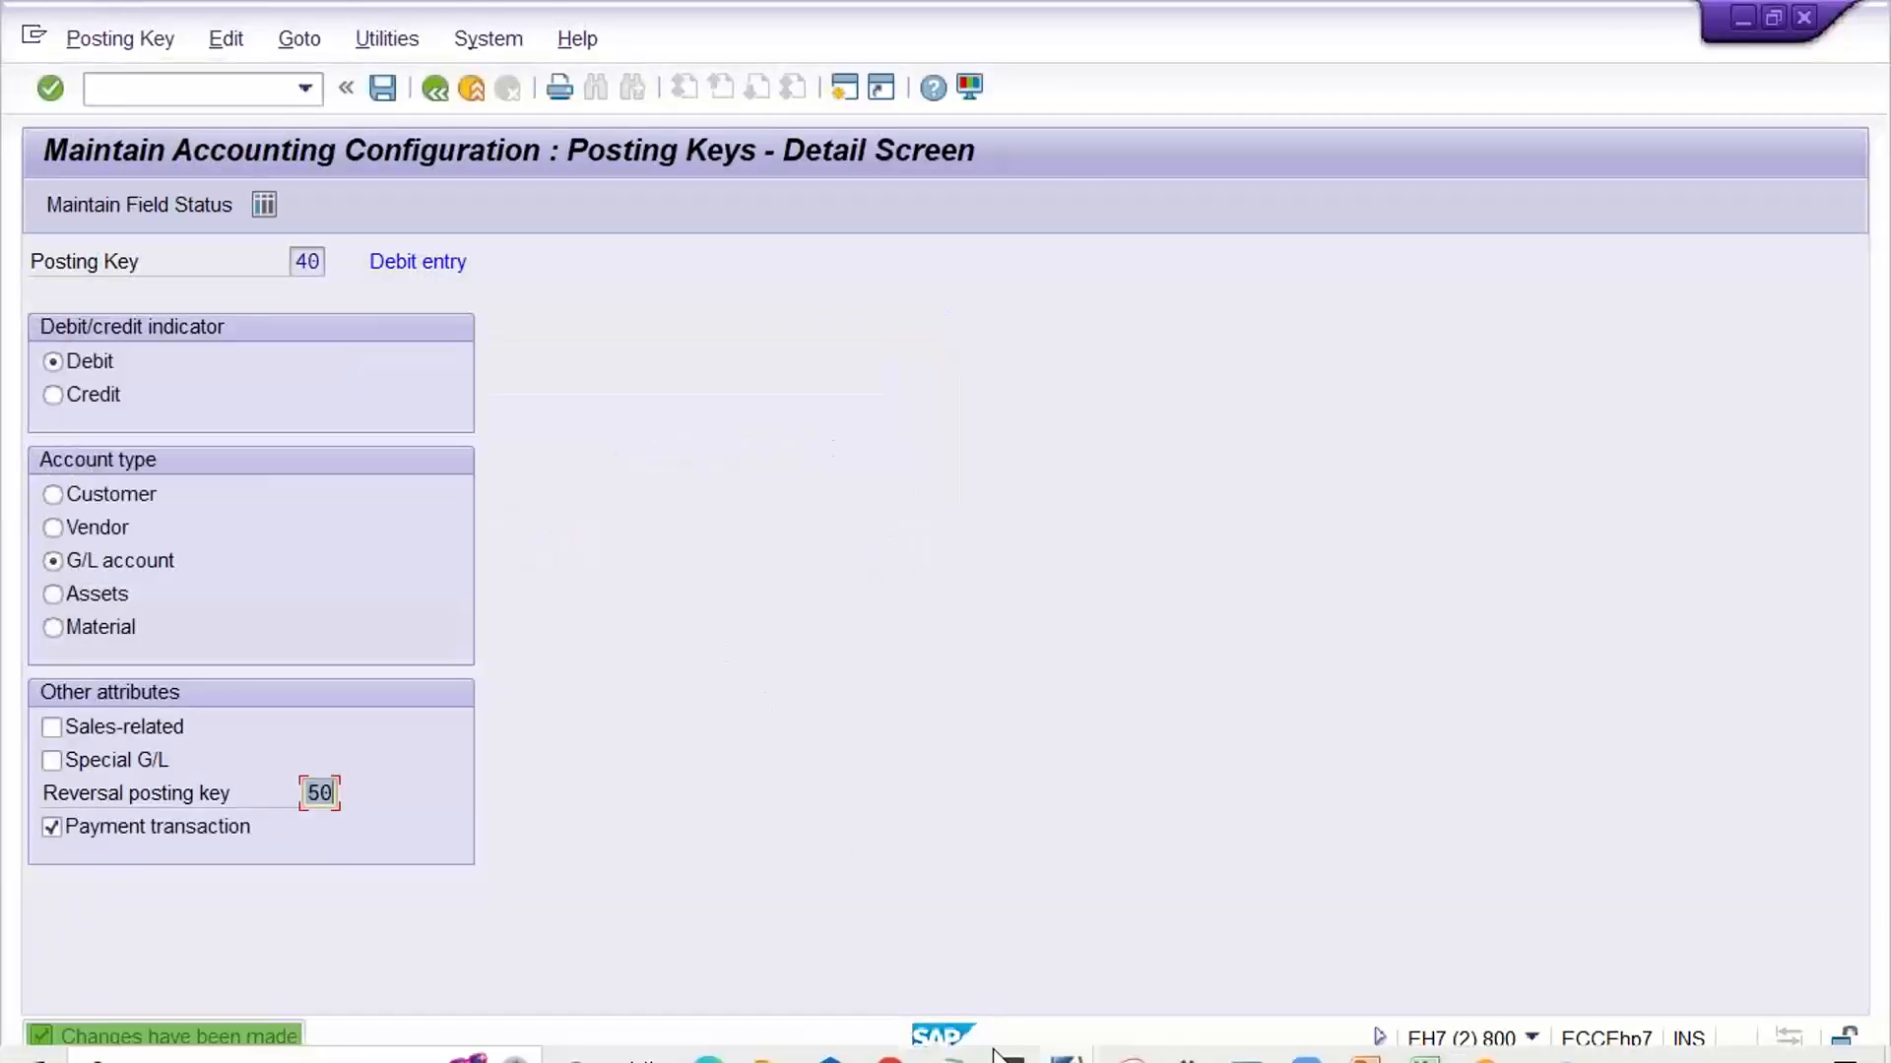
# Return to the G/L document entry session and hold the document under the temporary document number ABC
pyautogui.click(1078, 1021)
pyautogui.click(1097, 937)
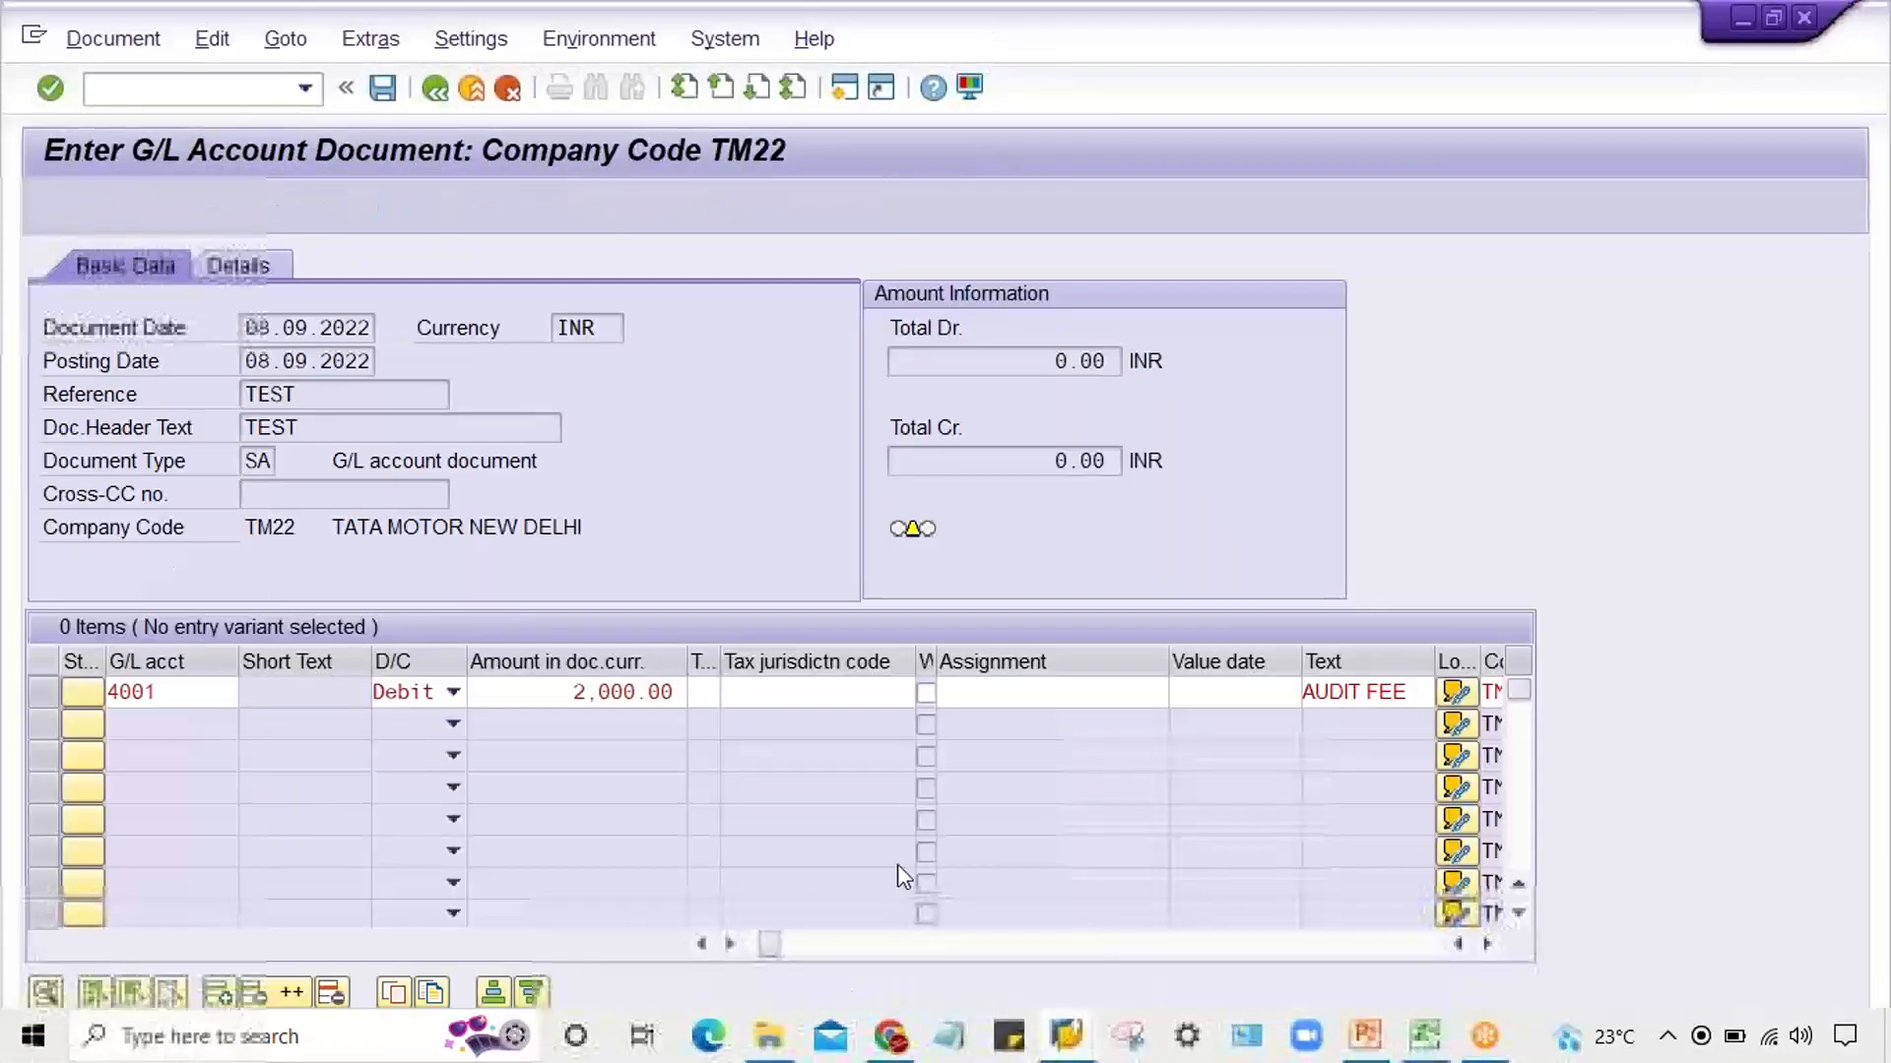
pyautogui.click(1325, 692)
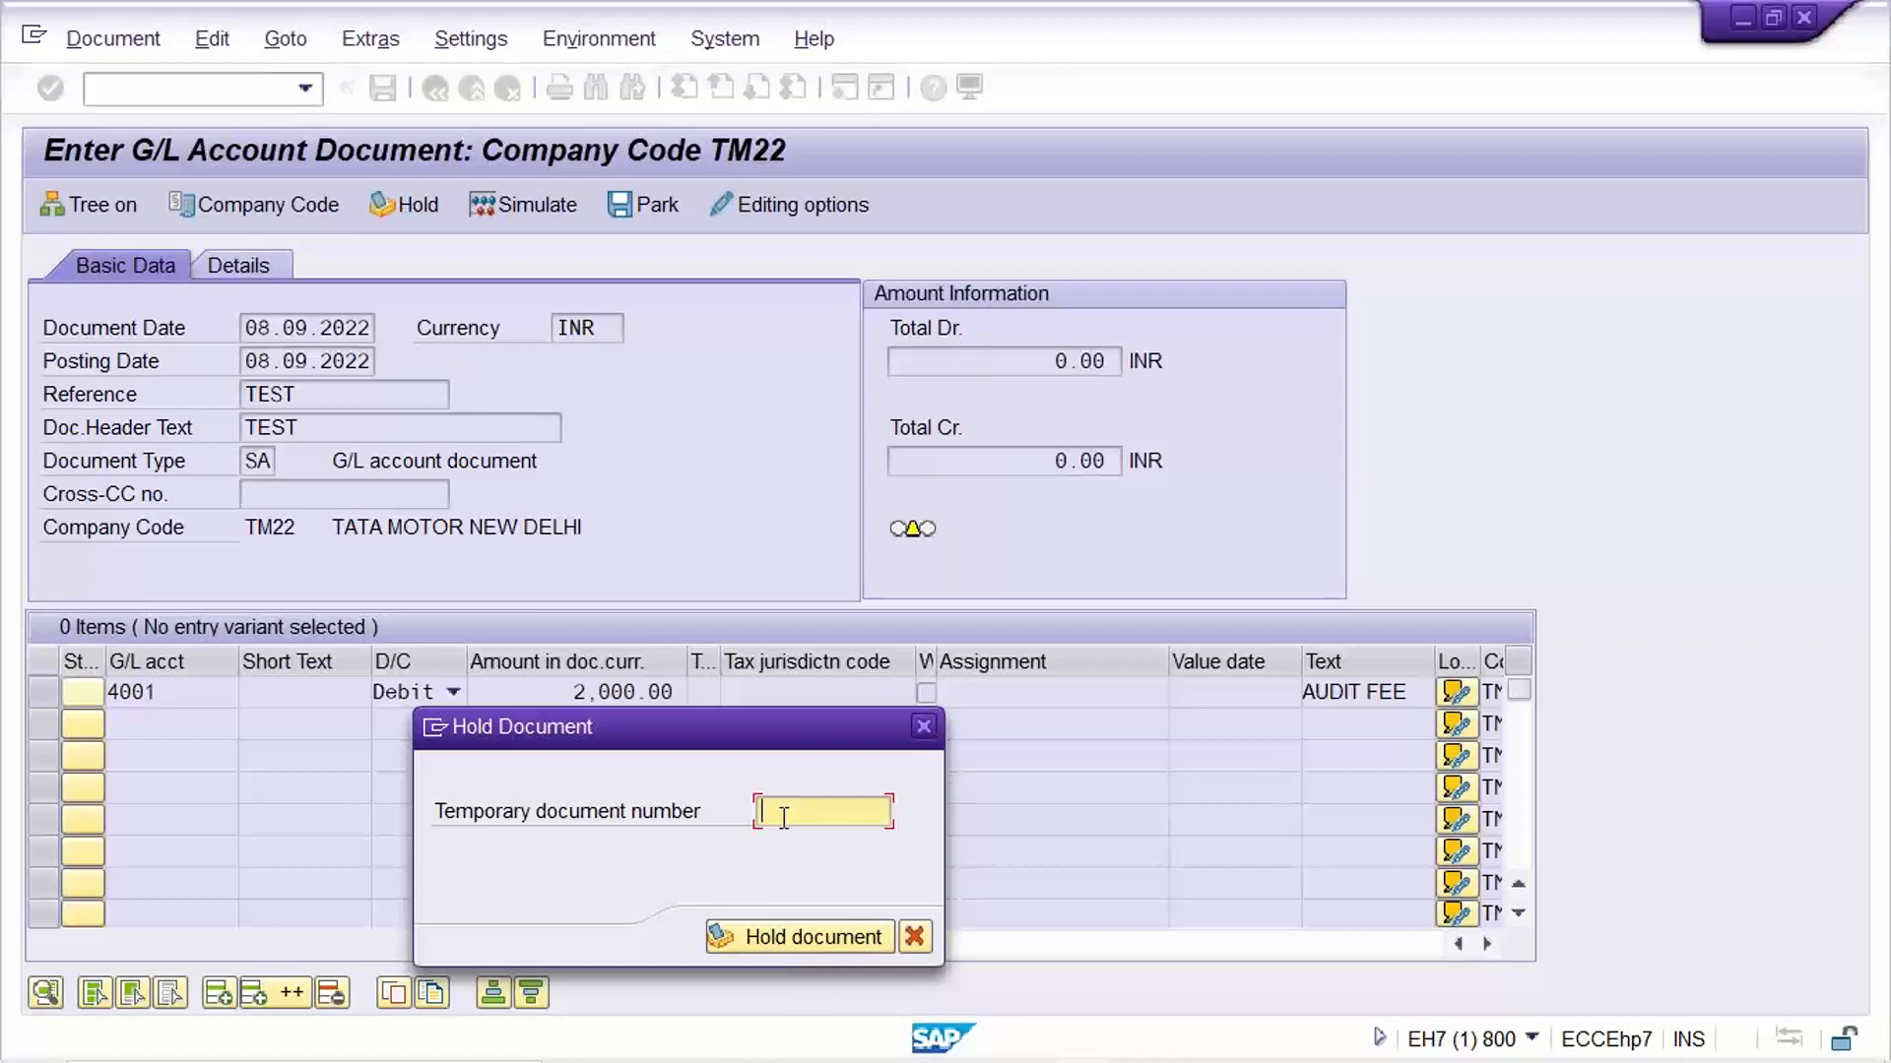
pyautogui.write('1001')
pyautogui.moveTo(832, 815); pyautogui.dragTo(559, 854)
pyautogui.write('ABC')
pyautogui.moveTo(847, 810); pyautogui.dragTo(600, 830)
pyautogui.click(842, 815)
pyautogui.click(784, 936)
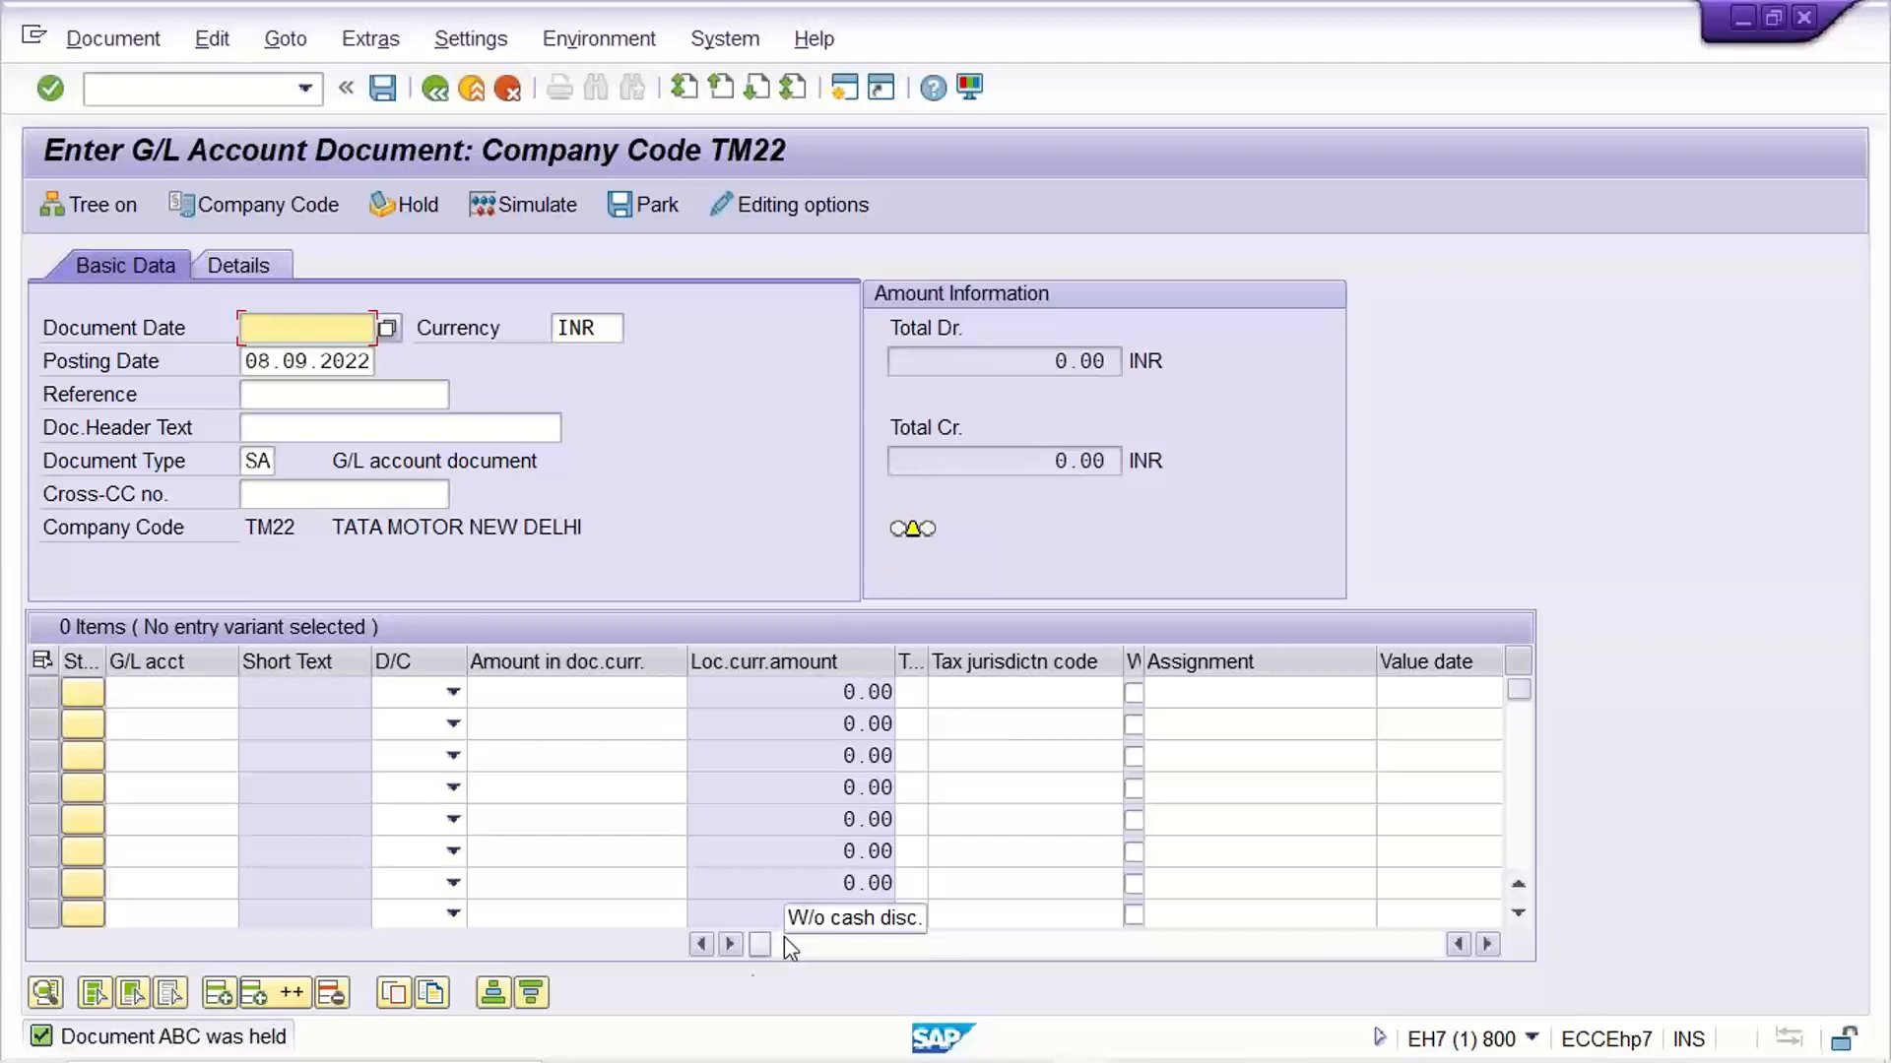
# Start transaction FBL3N in a new session to display G/L account line items
pyautogui.click(141, 694)
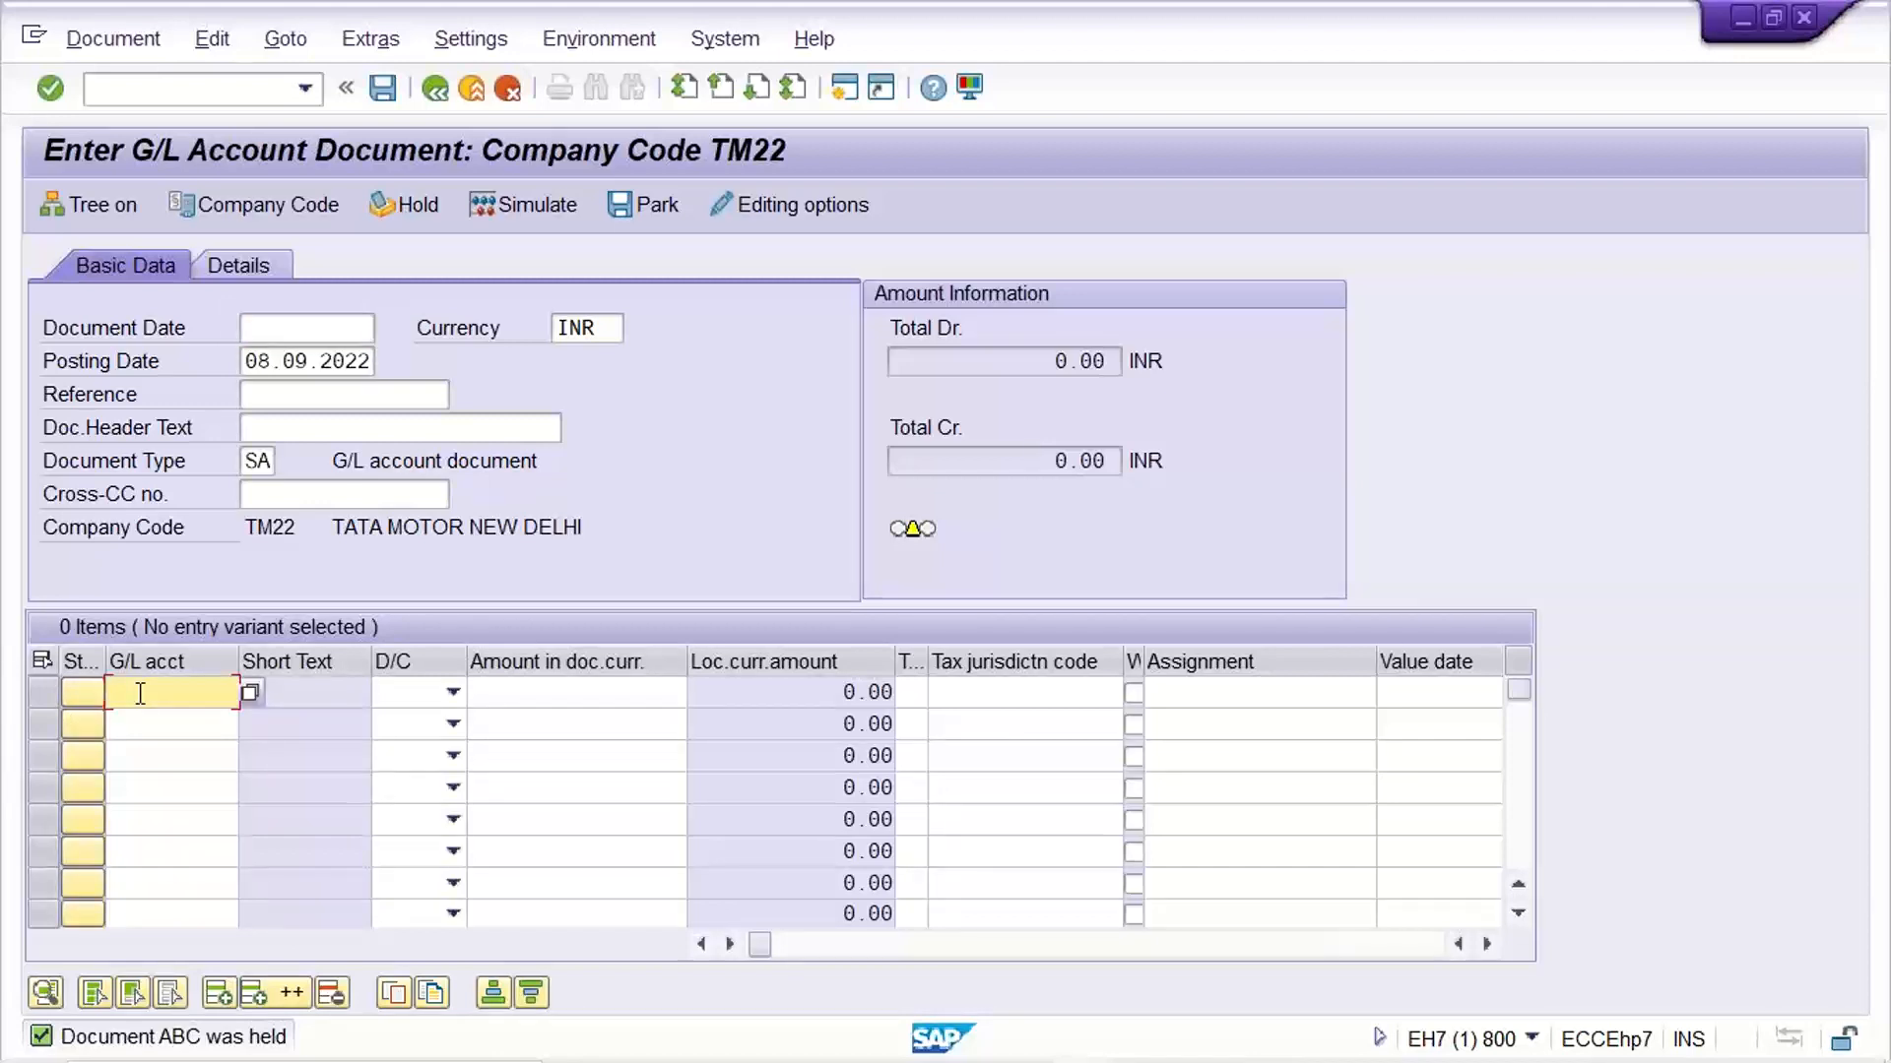
pyautogui.click(143, 99)
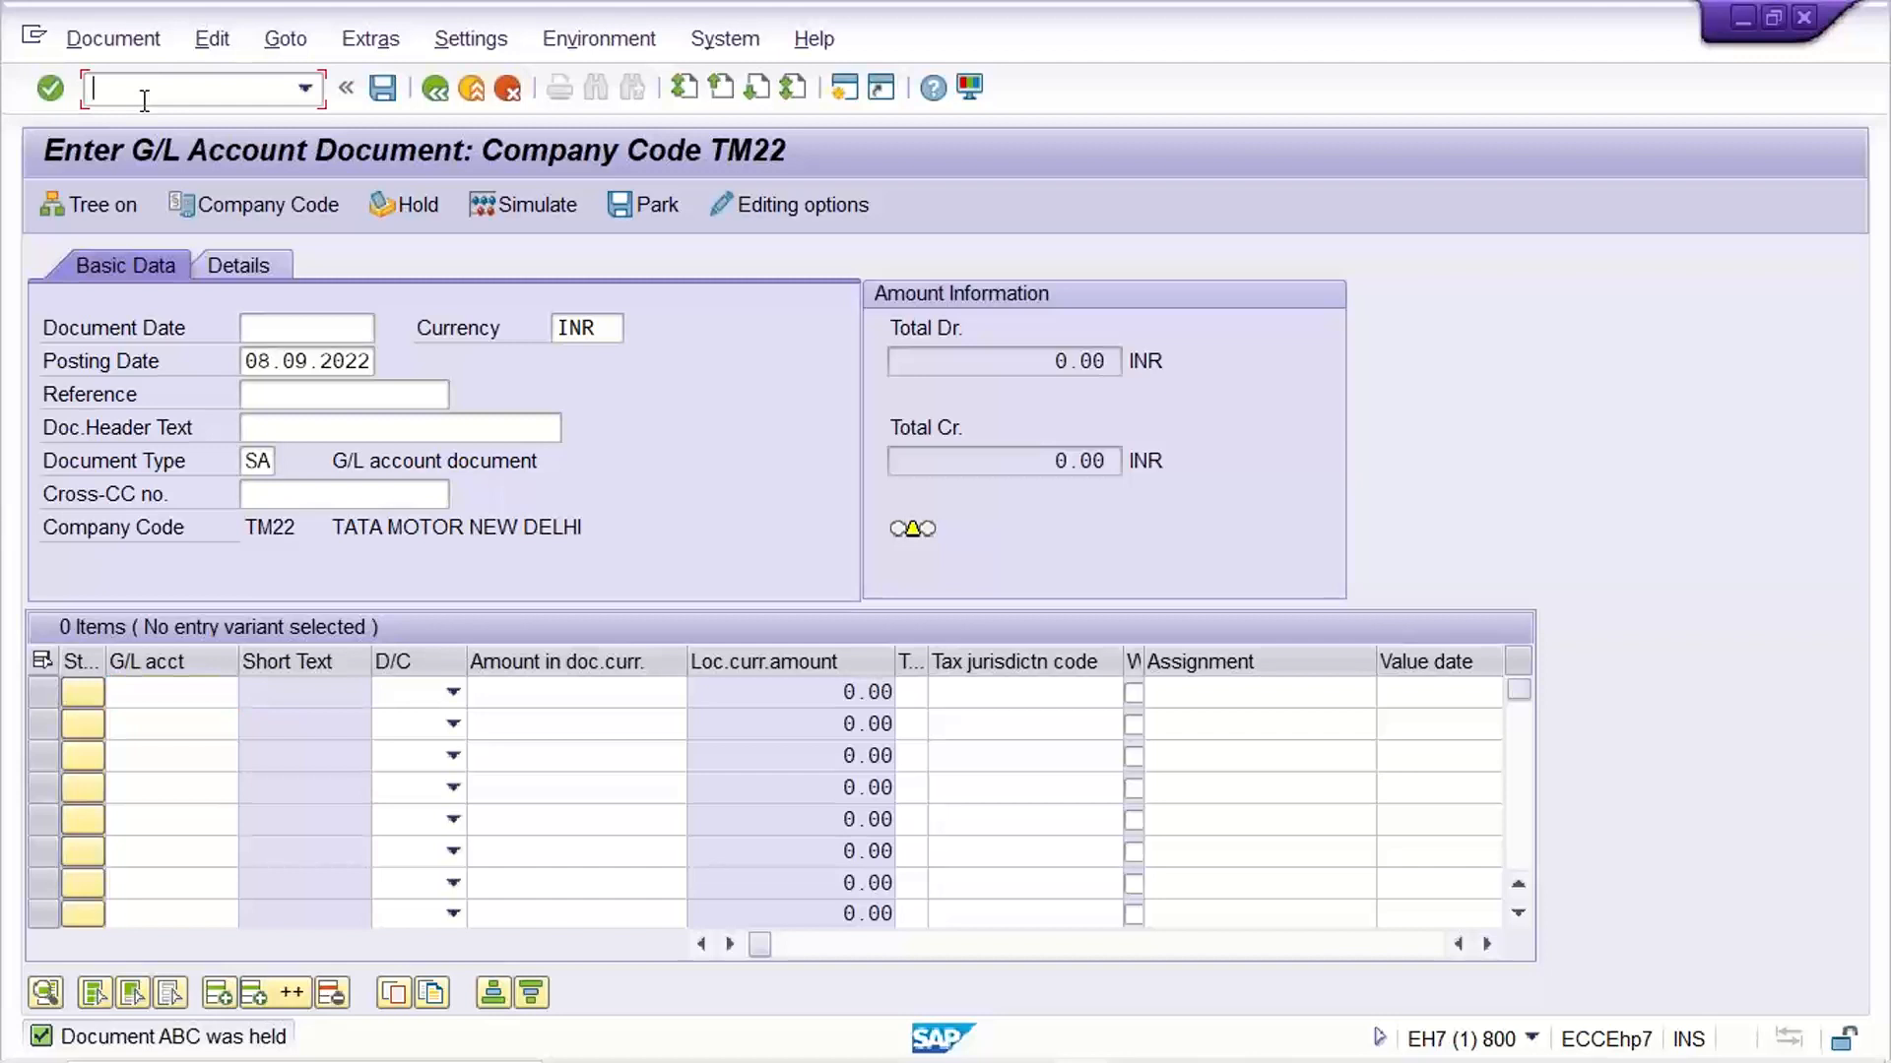
pyautogui.click(844, 88)
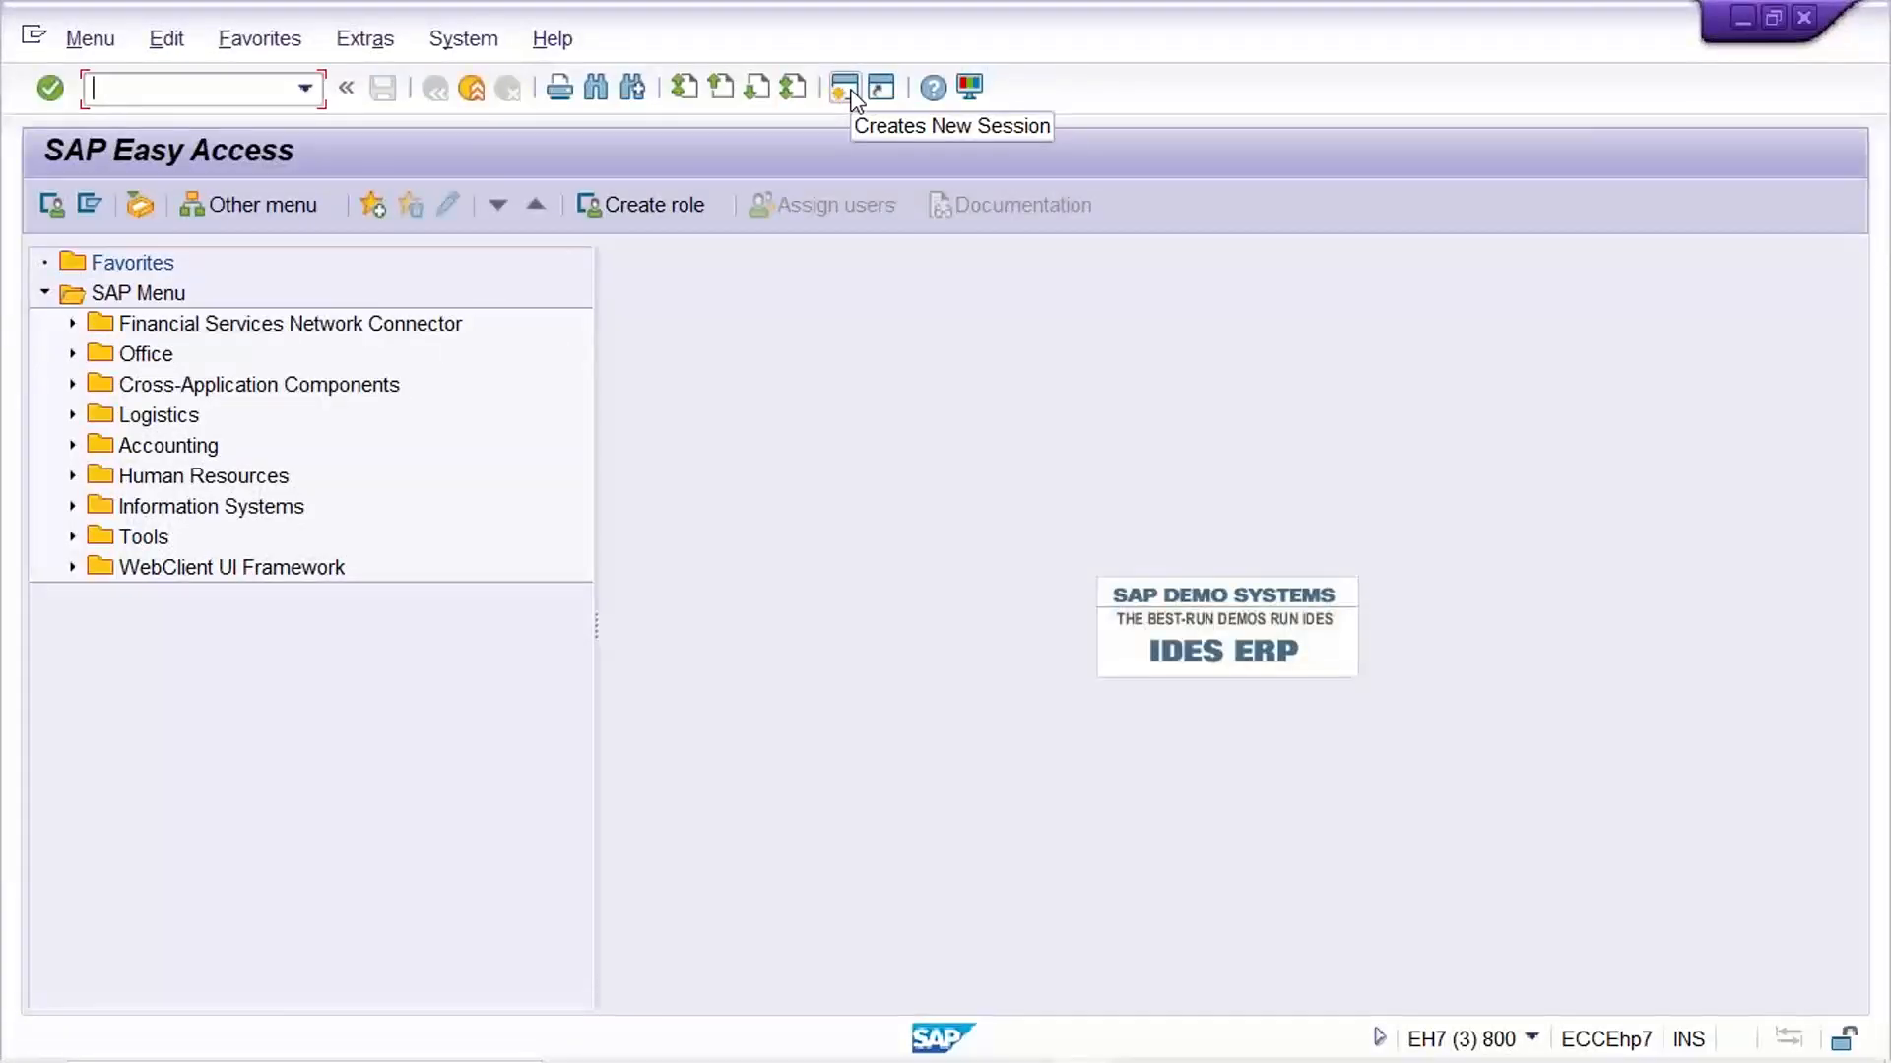
pyautogui.write('FBL')
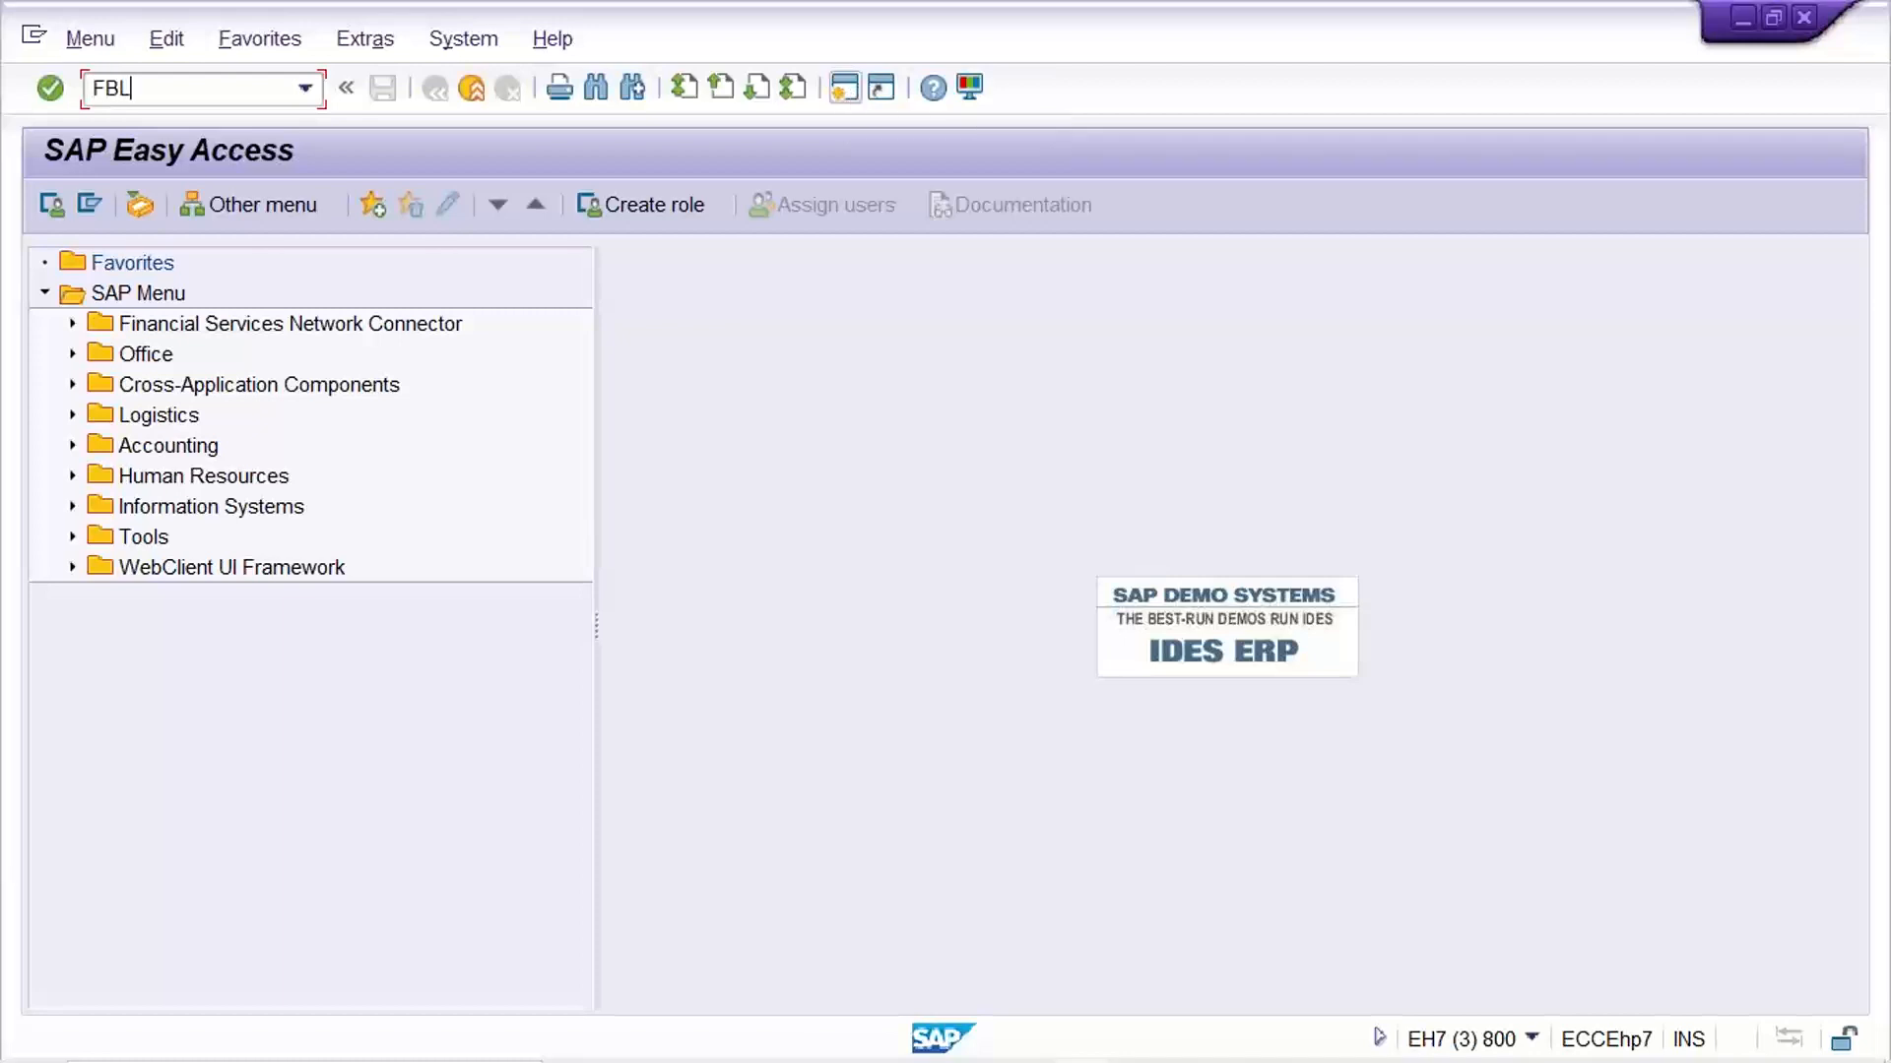
pyautogui.write('3N')
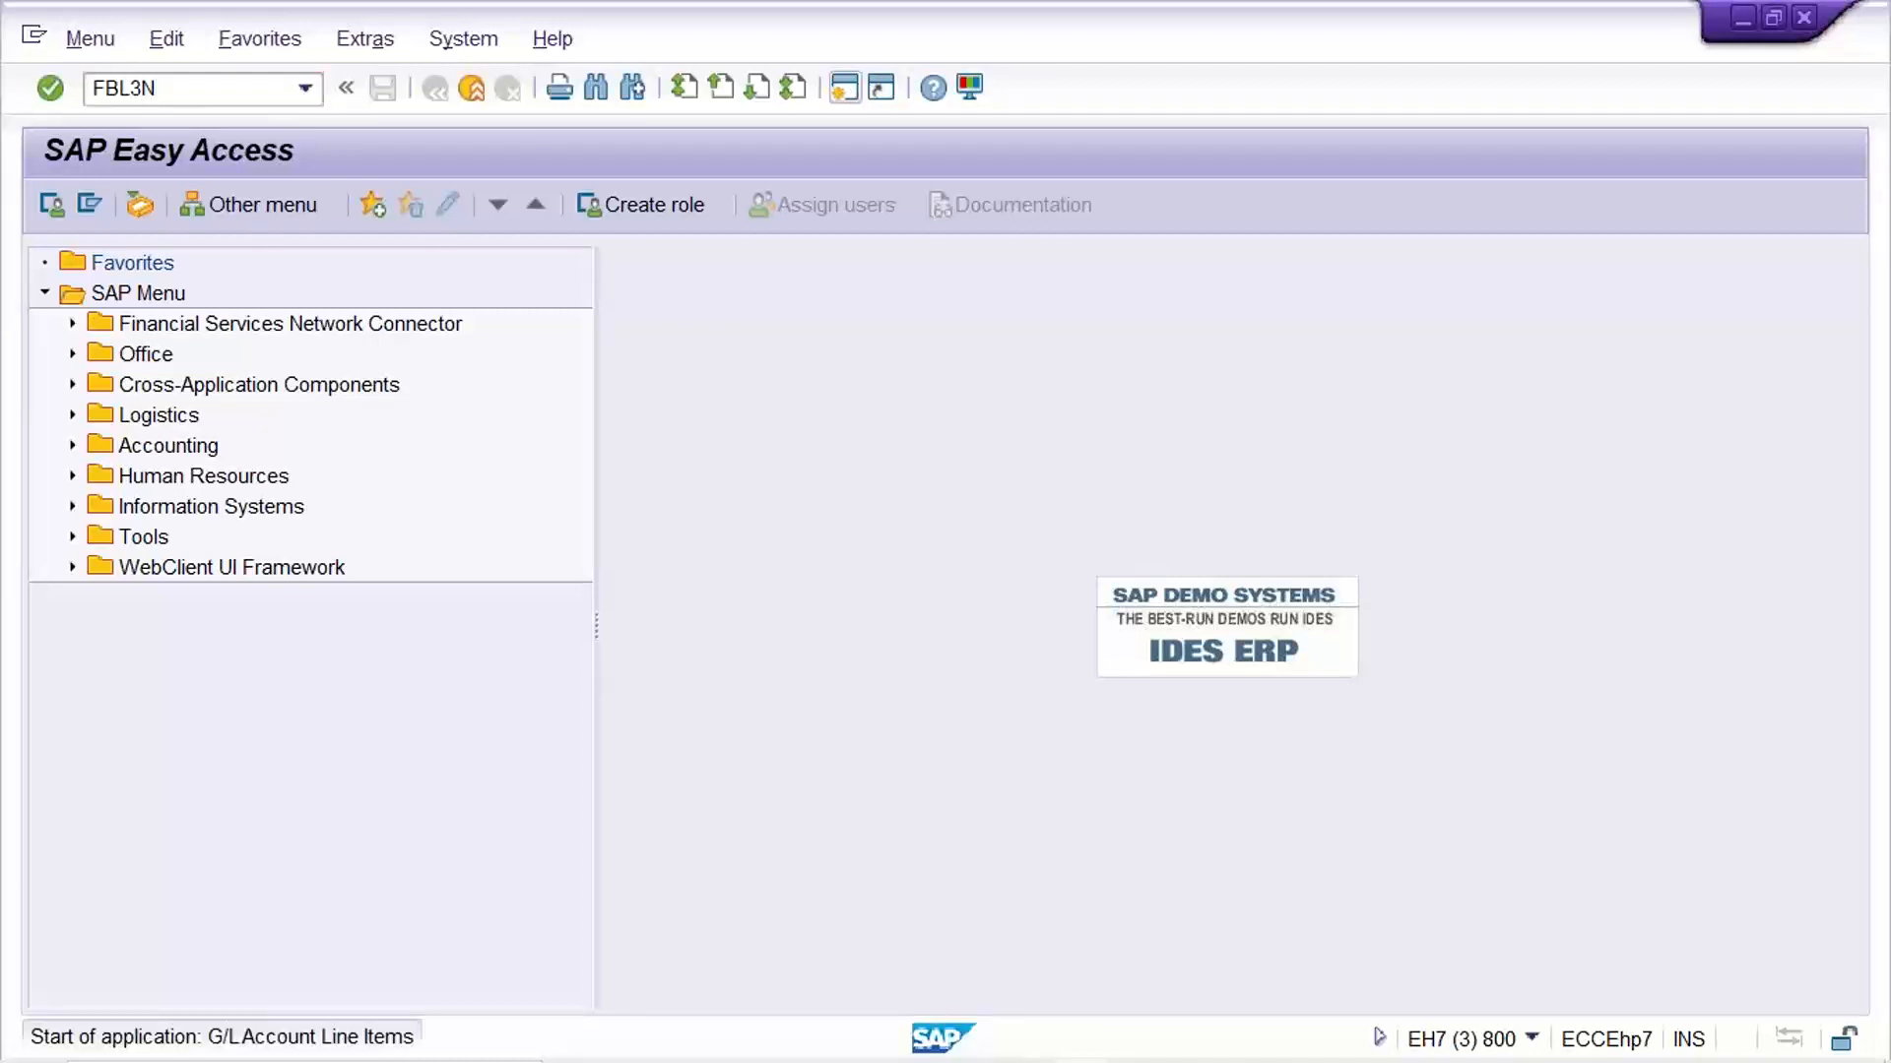
pyautogui.press('Return')
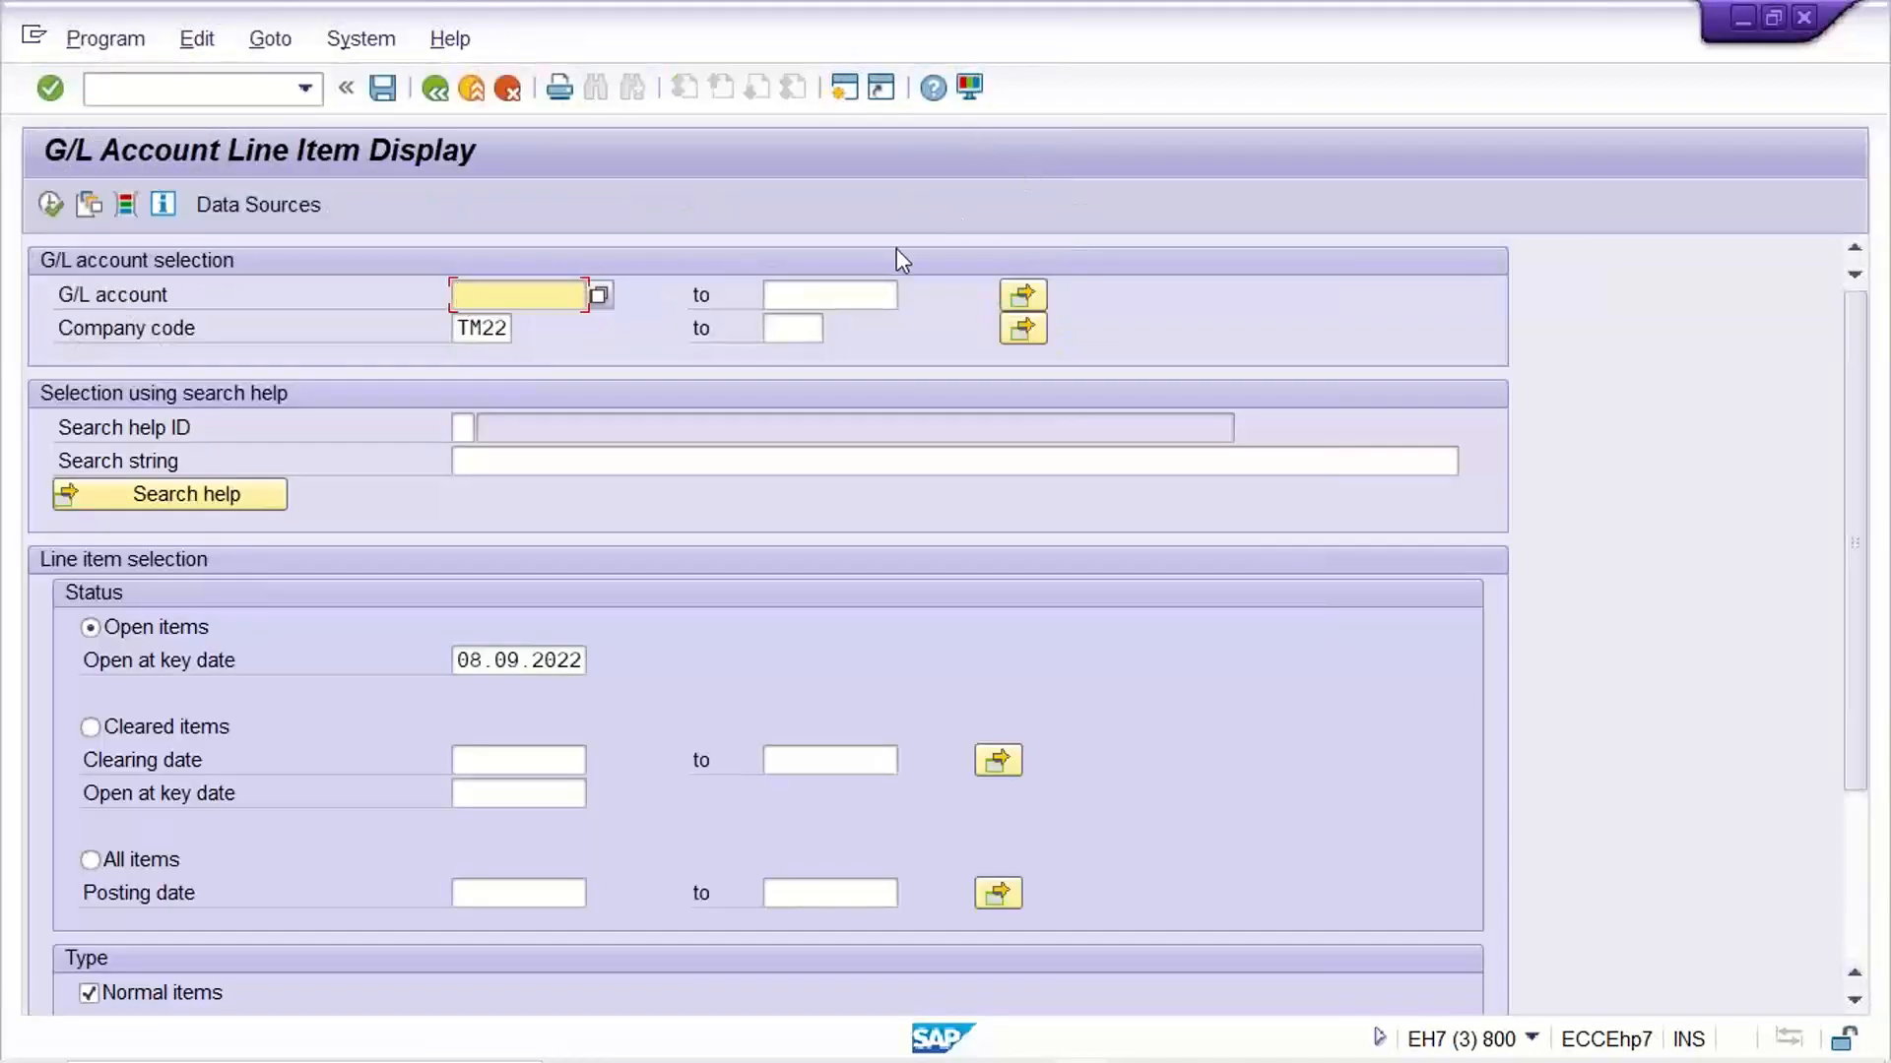
# Display the open line items of G/L account 4001 in company code TM22 and examine the listed item
pyautogui.write('4001')
pyautogui.click(49, 207)
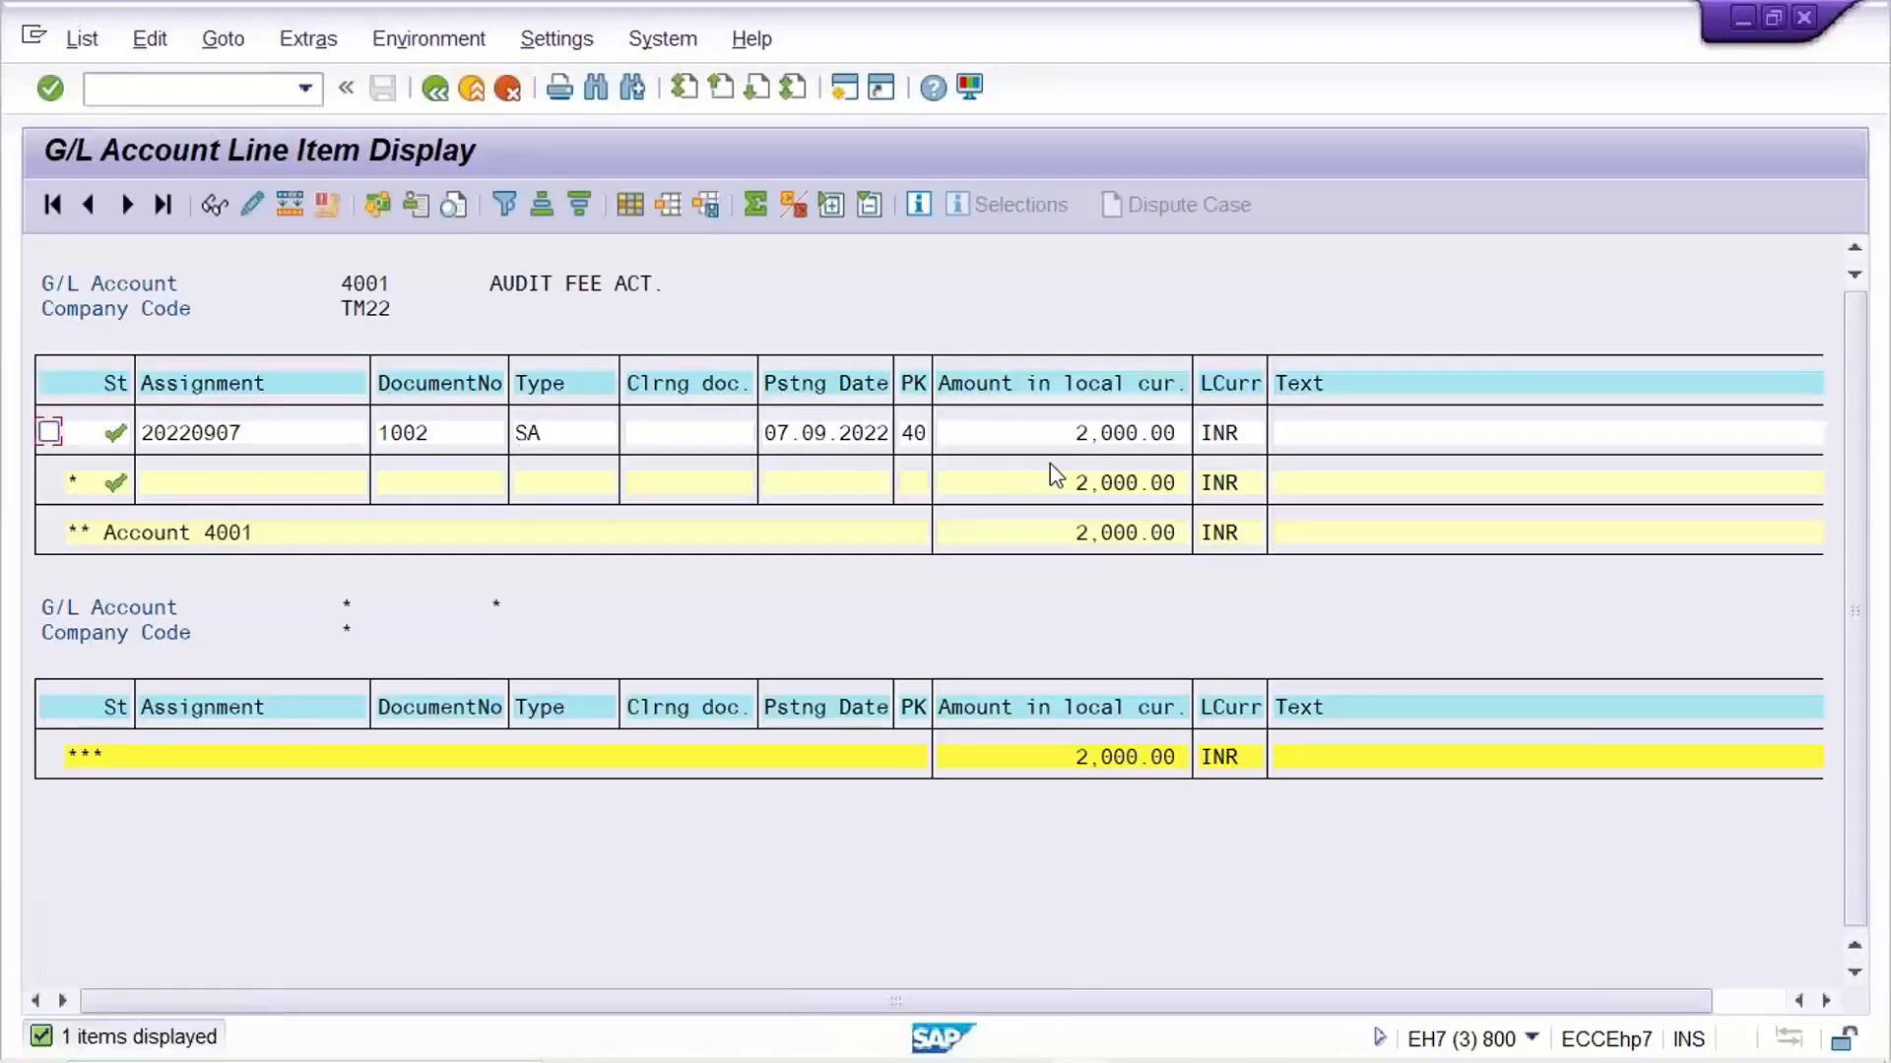
pyautogui.click(1082, 436)
pyautogui.click(1029, 436)
pyautogui.click(972, 439)
# Switch to the Excel workbook and select cell H4 below the End use activity entry
pyautogui.moveTo(1111, 1059)
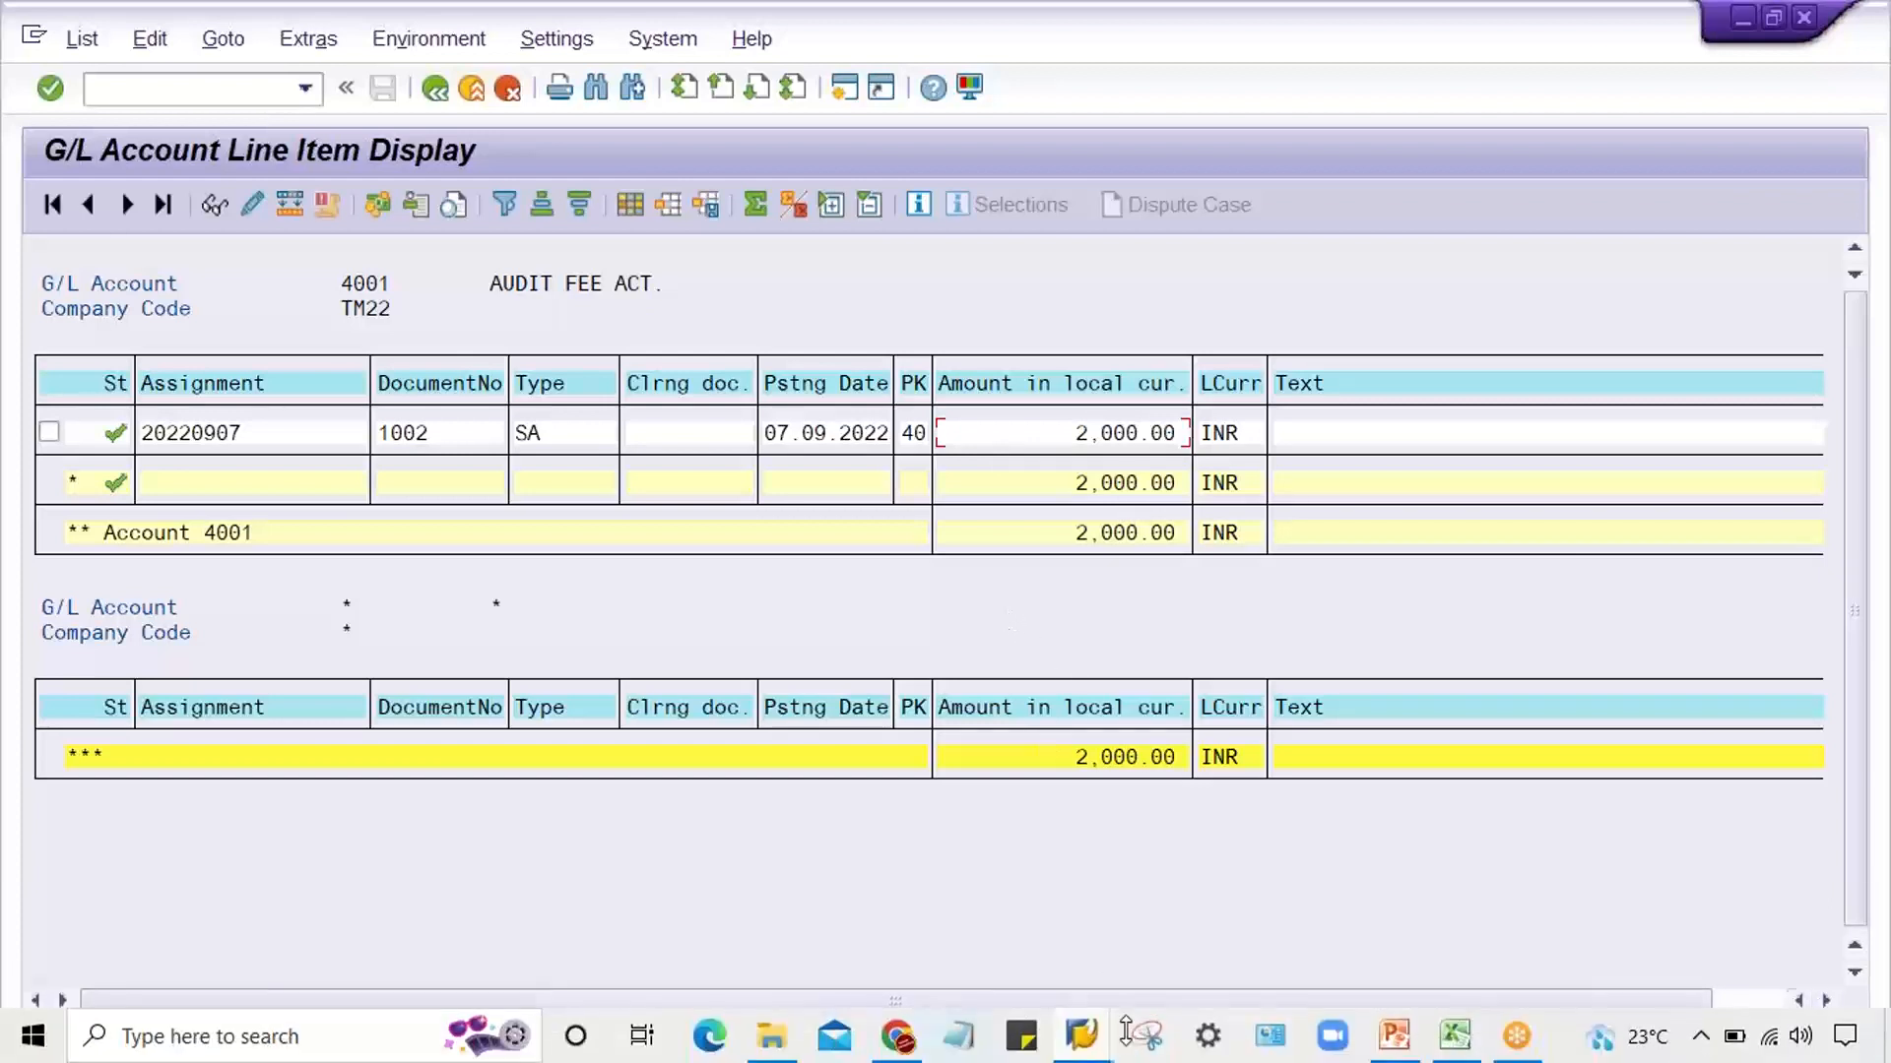
pyautogui.click(1452, 1042)
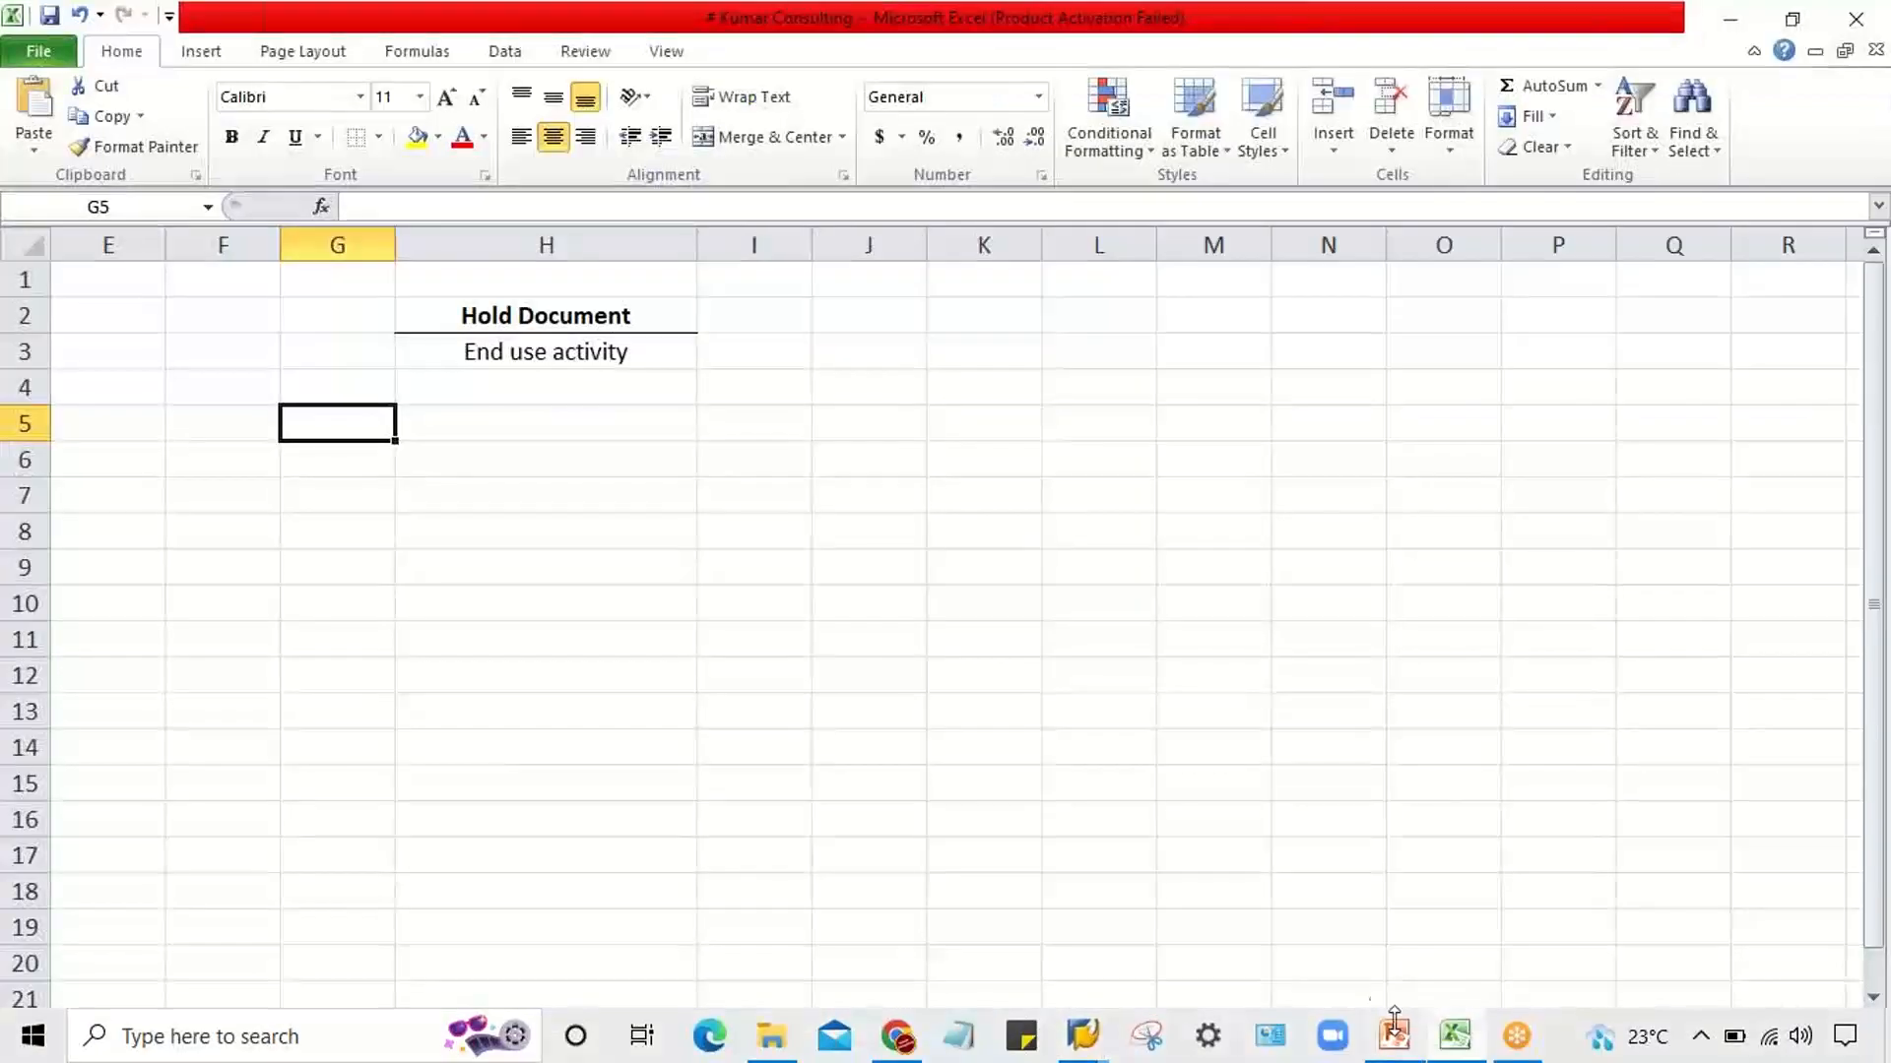
pyautogui.click(457, 388)
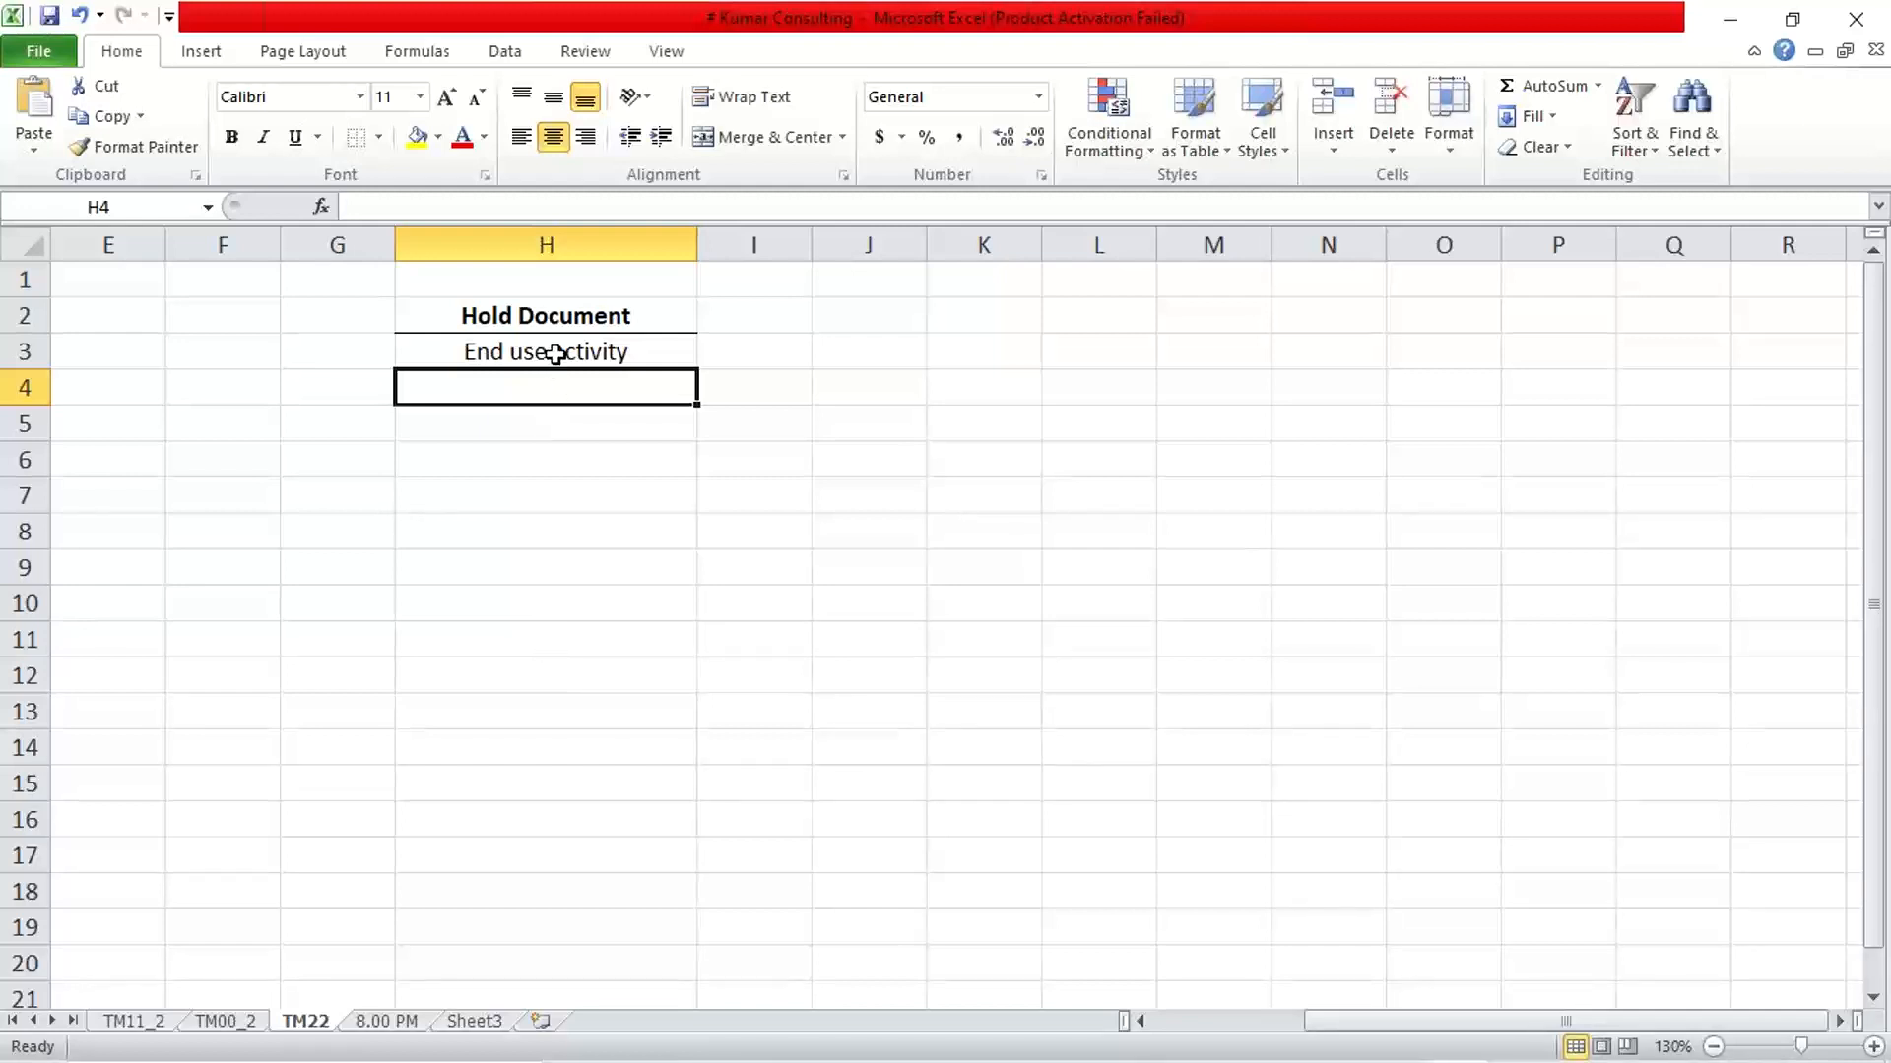
# Check the line items of G/L account 4001 in the SAP session and return to the Excel workbook
pyautogui.moveTo(925, 1062)
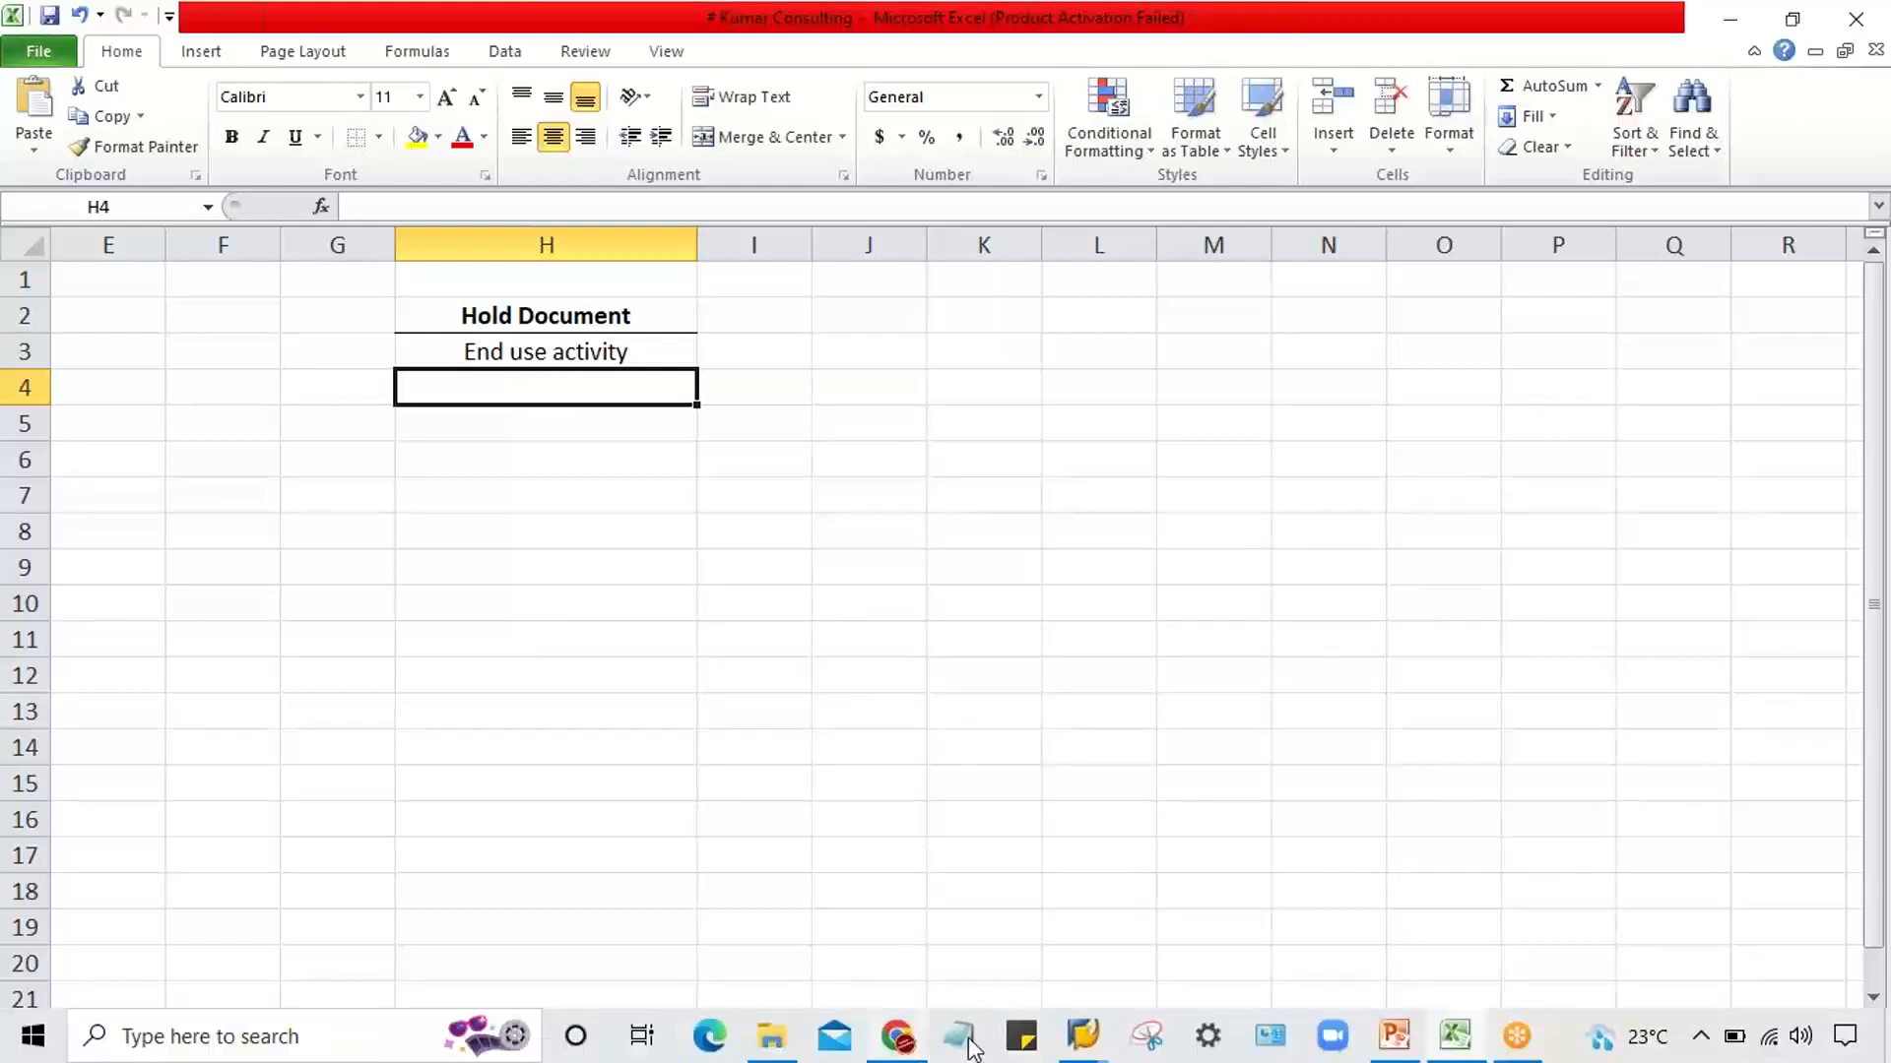
pyautogui.moveTo(1081, 1029)
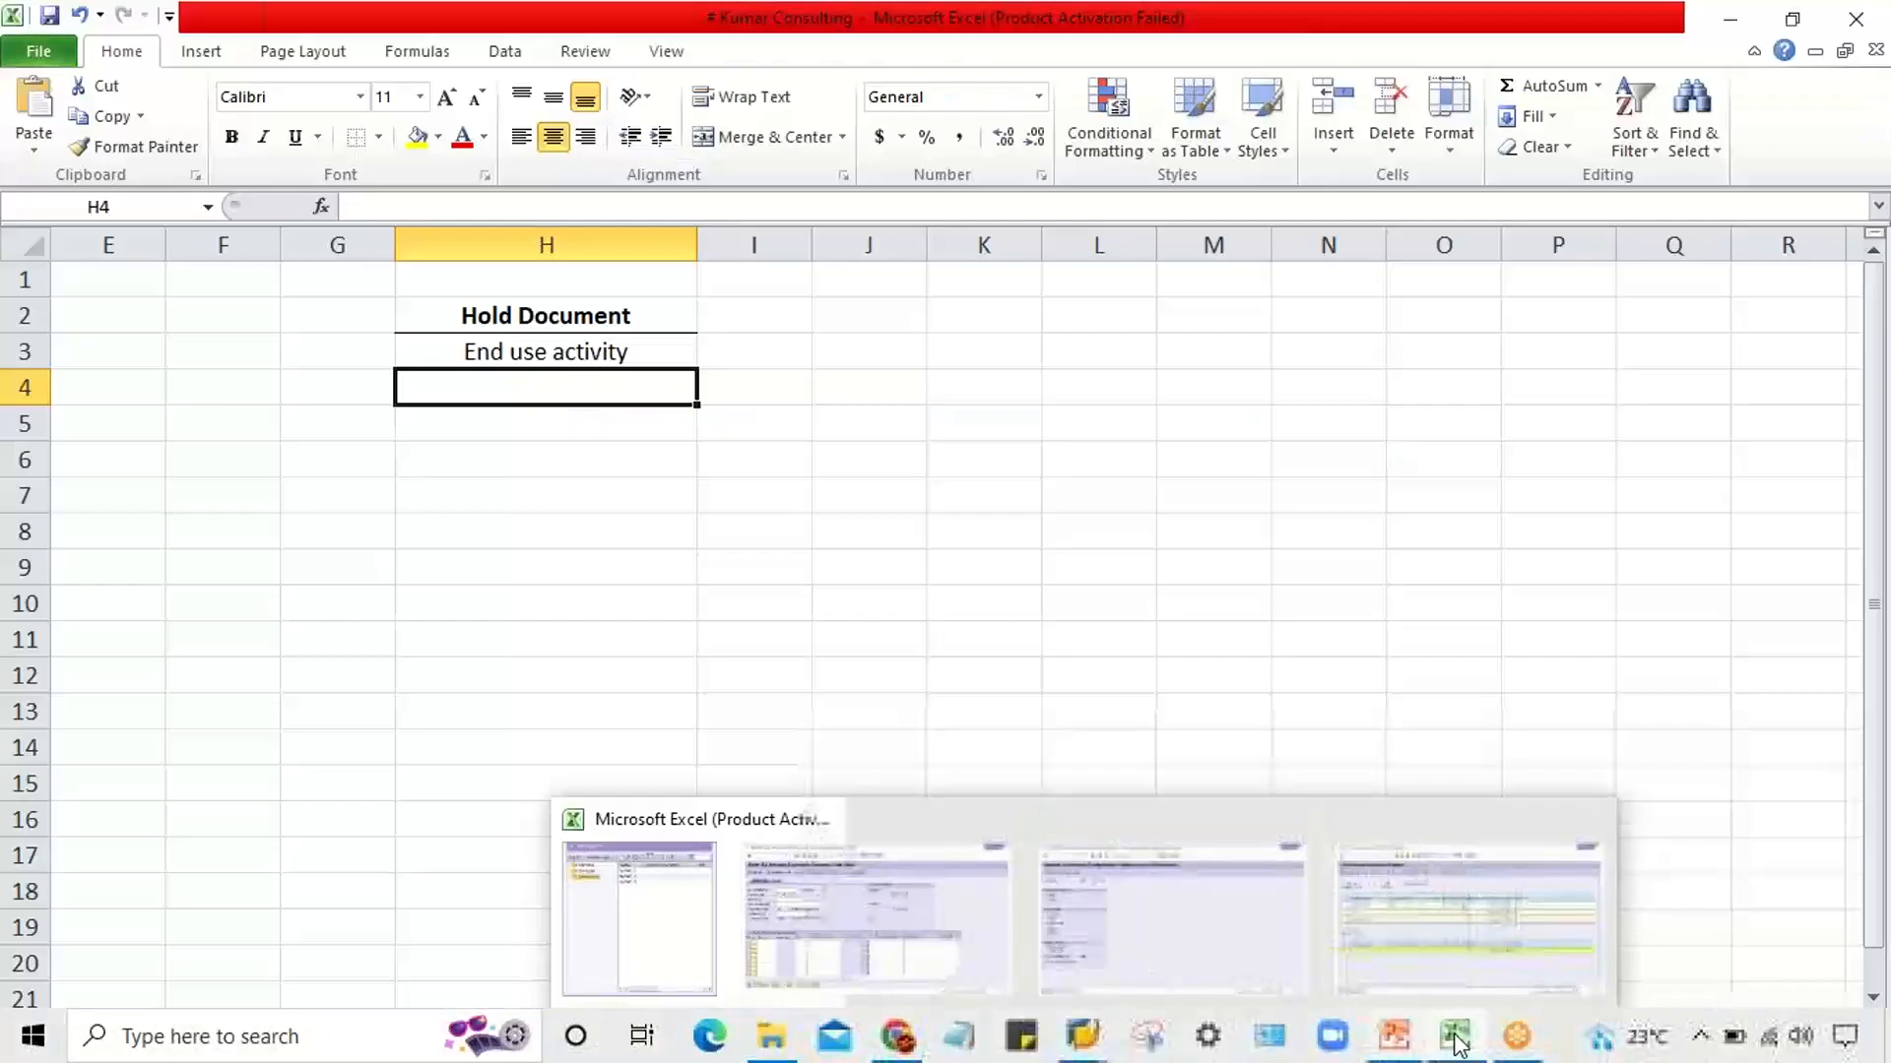
pyautogui.click(1456, 1035)
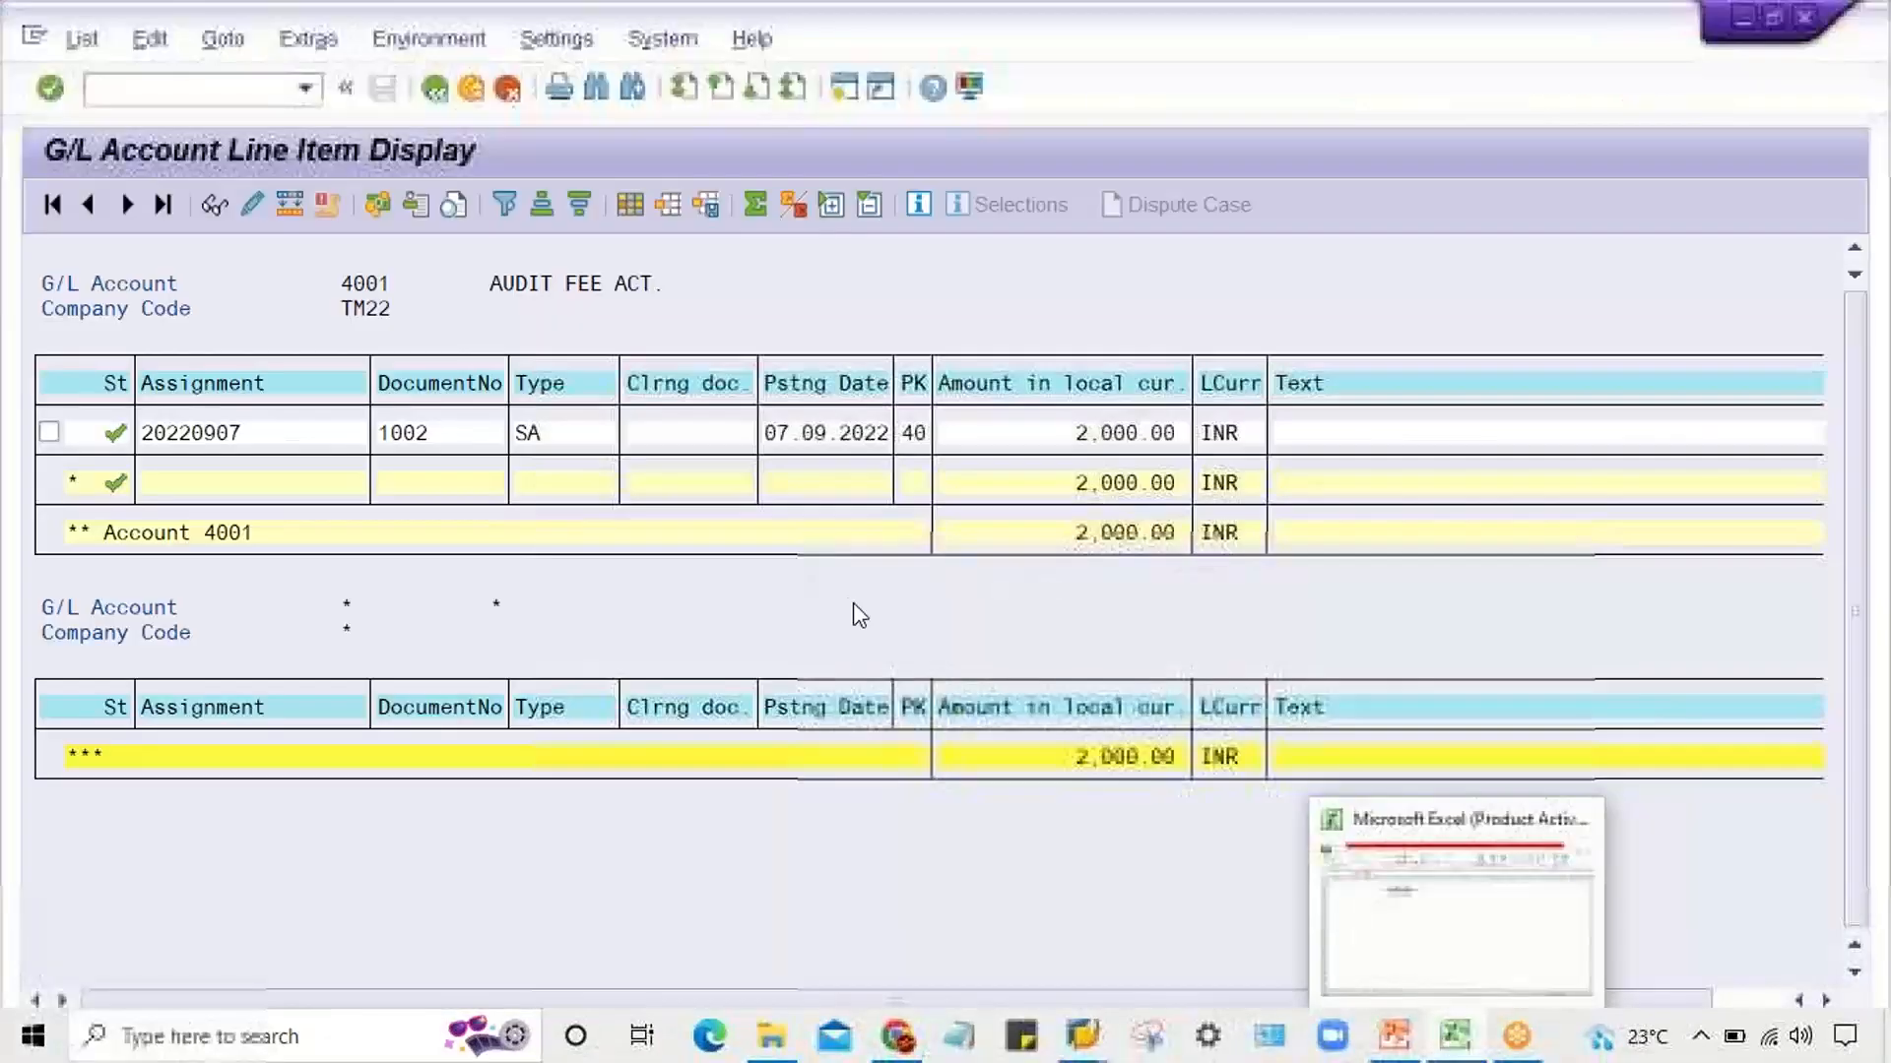
pyautogui.click(1517, 947)
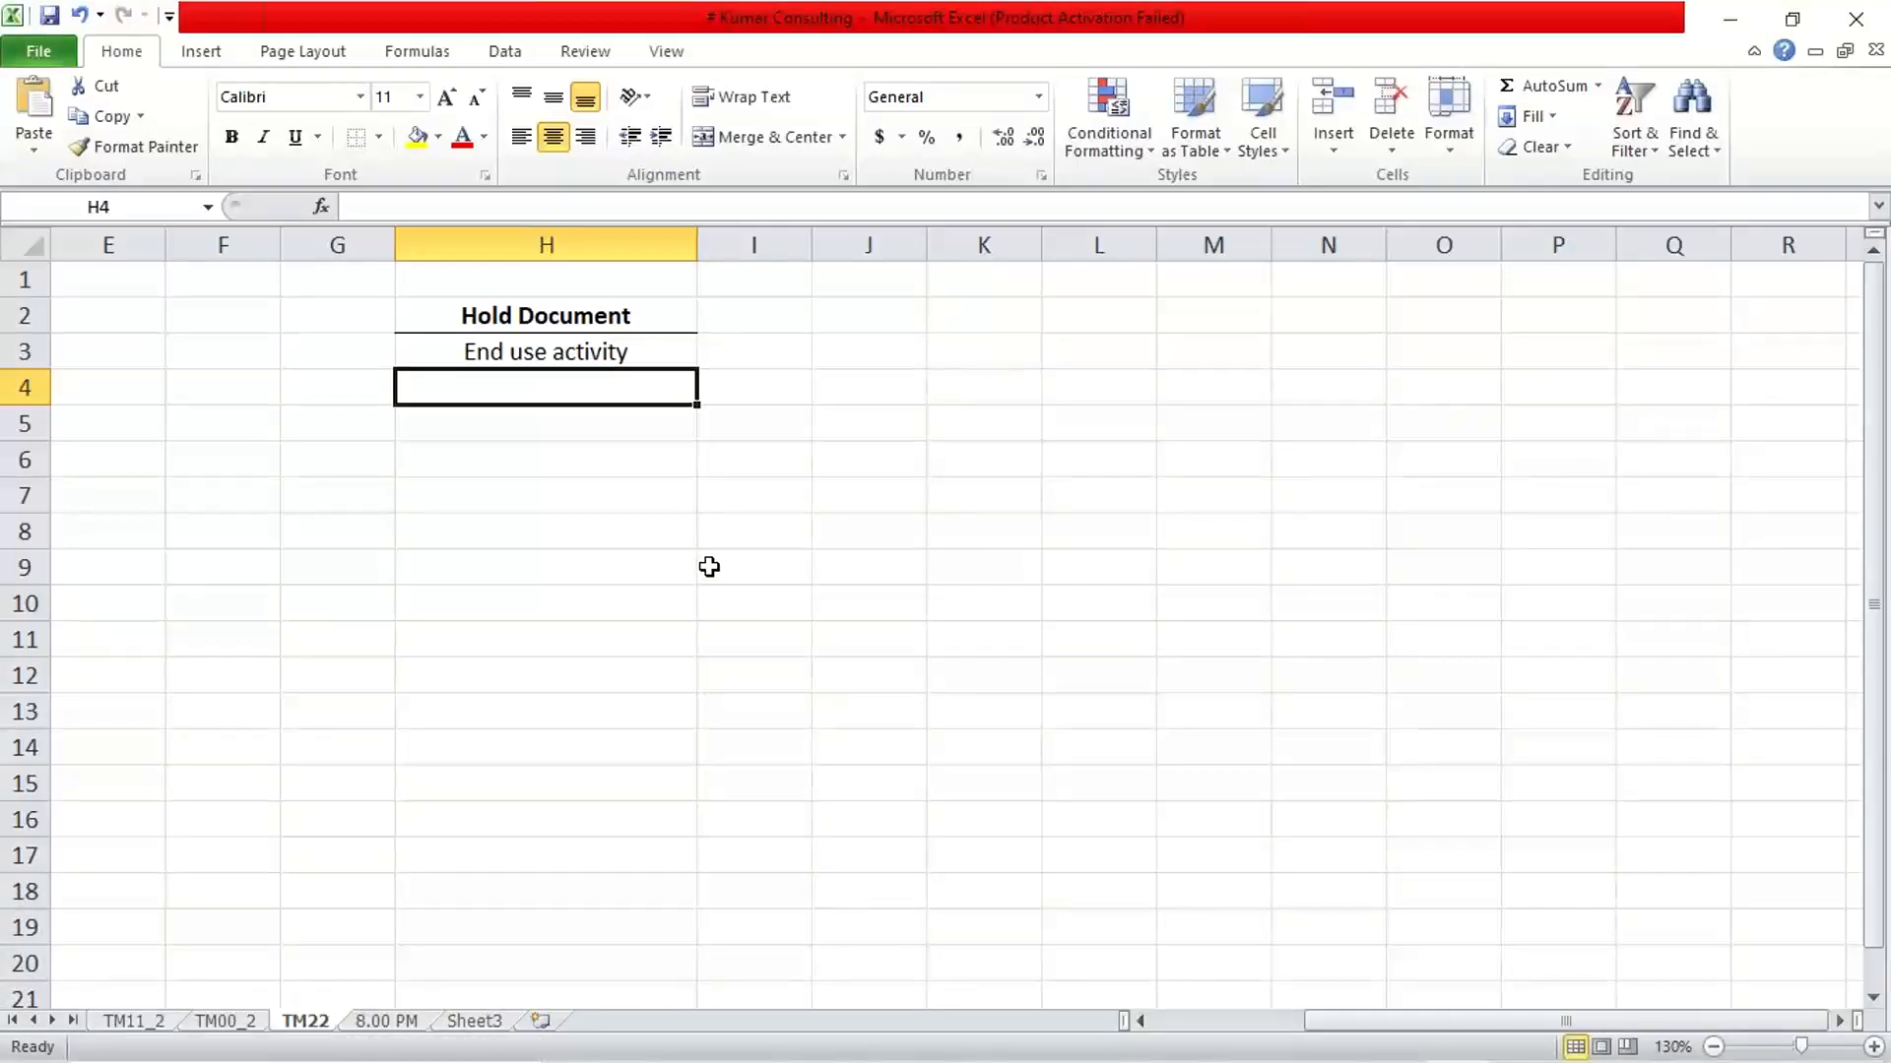
# Enter "Not update G/L Bal." in cell H4 under the End use activity entry
pyautogui.write('Not ')
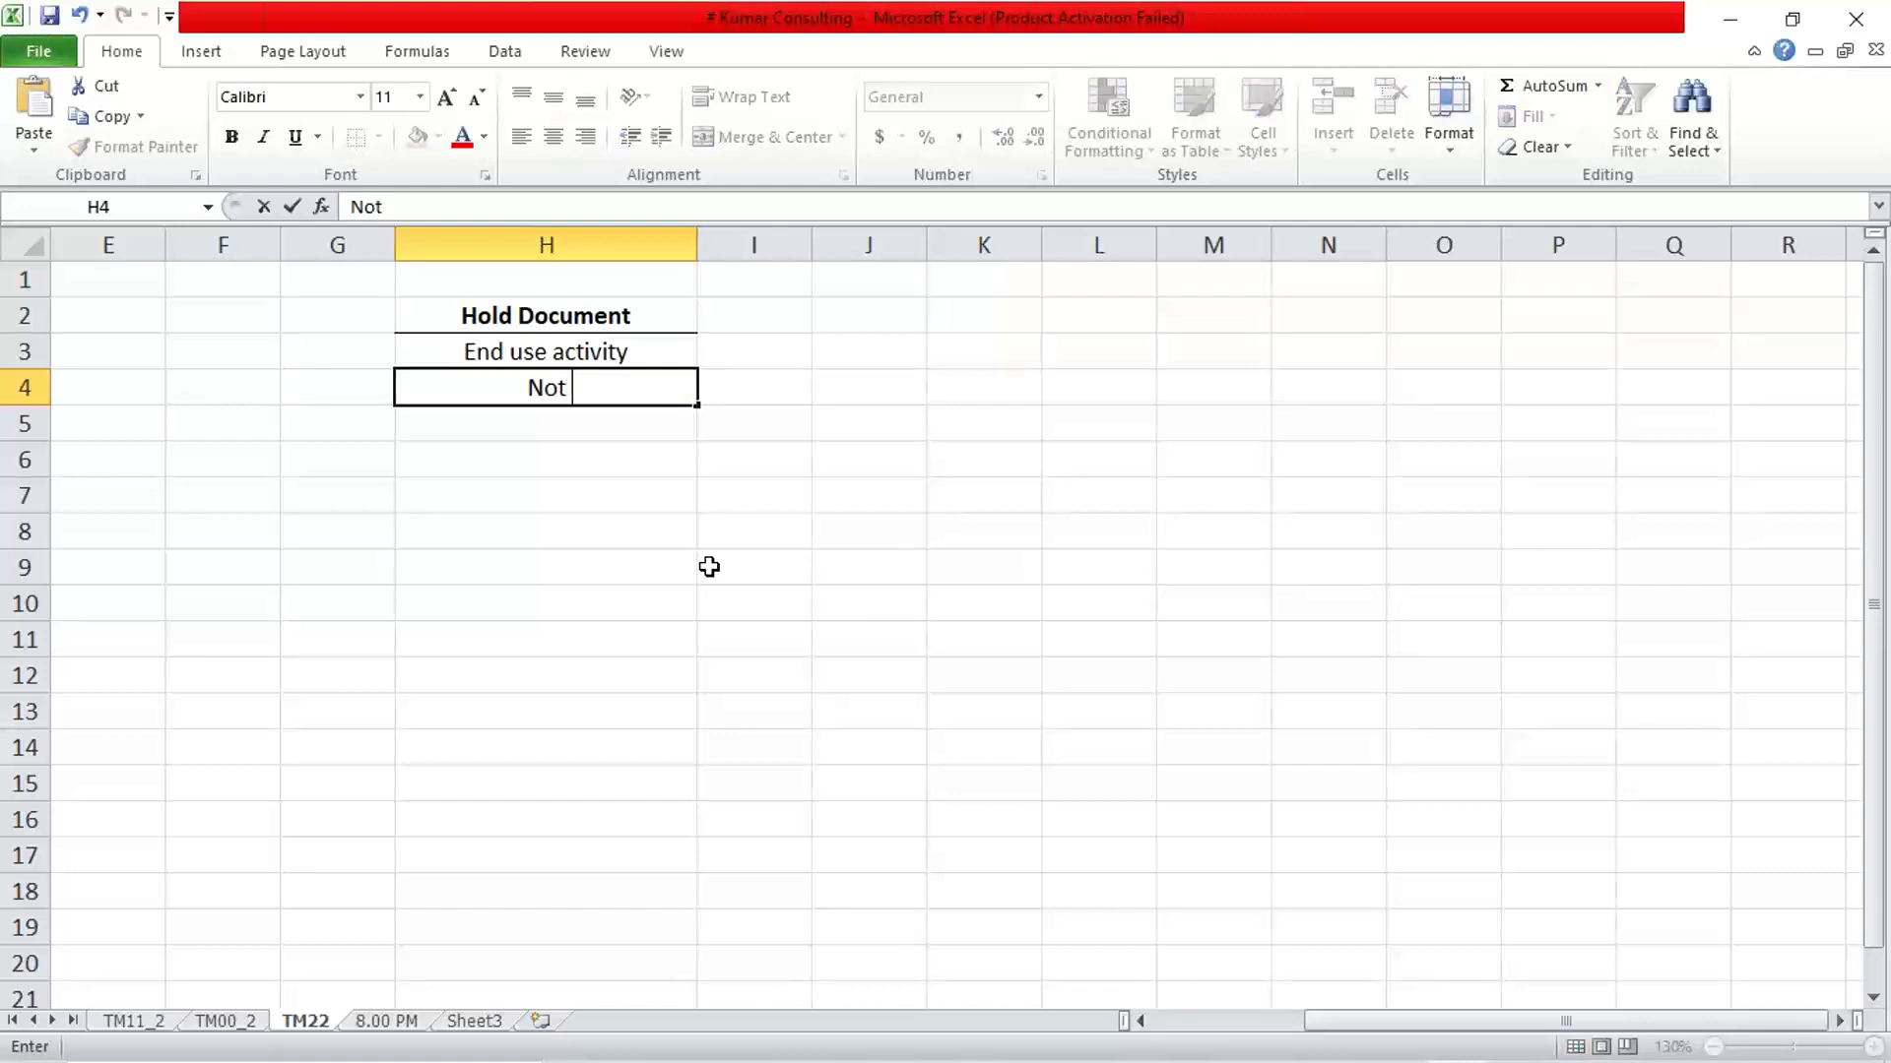
pyautogui.write('update')
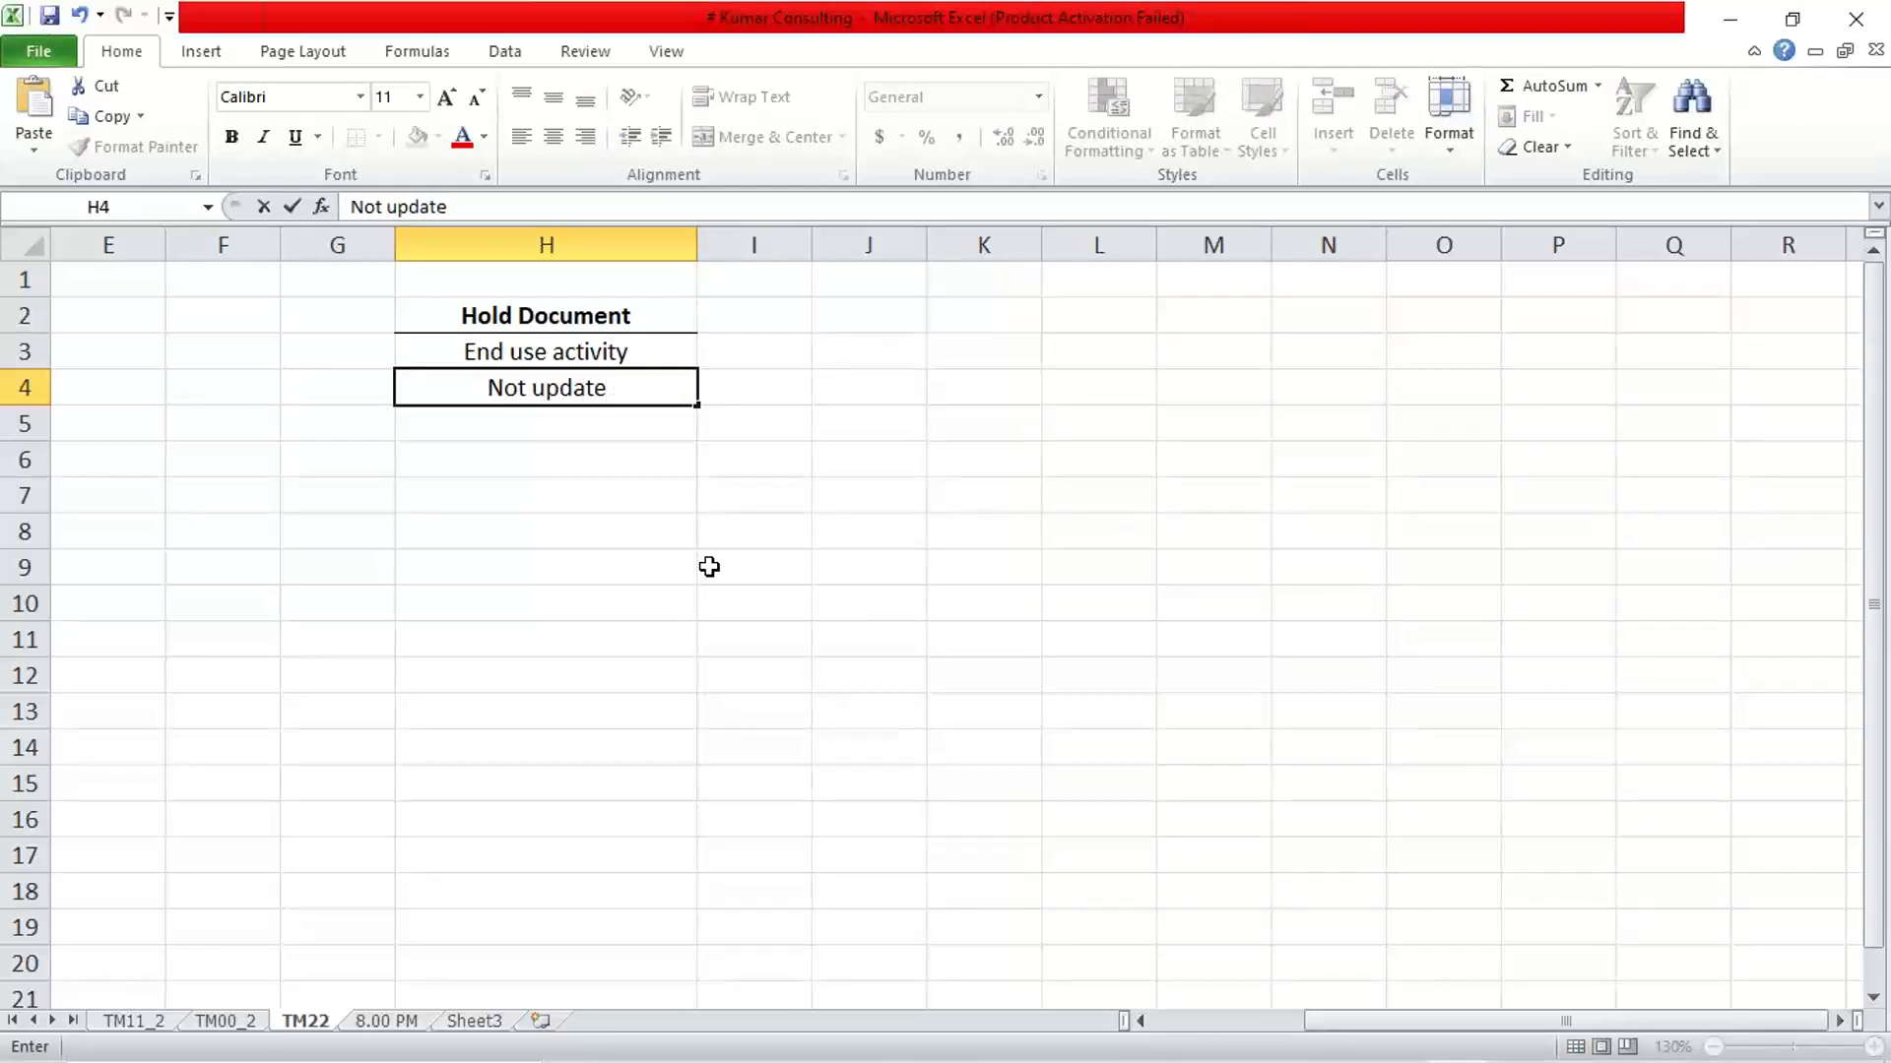
pyautogui.write(' G')
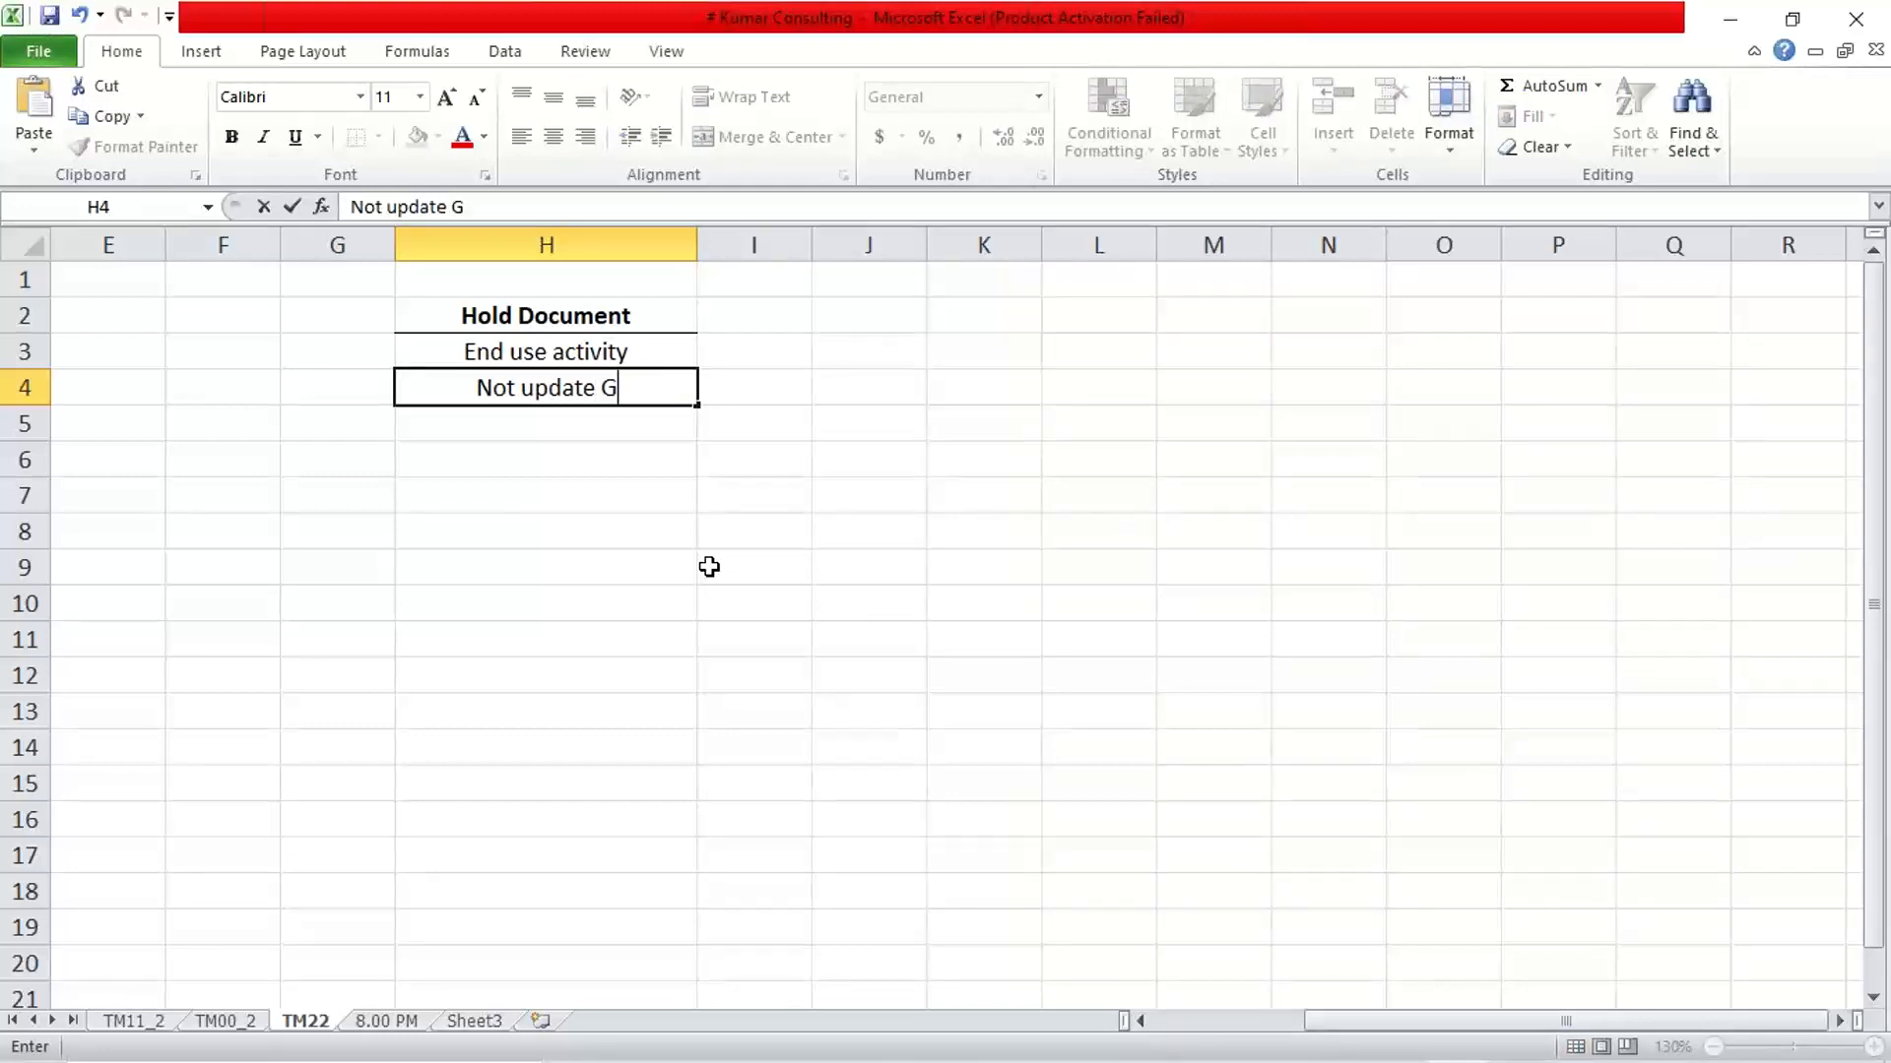
pyautogui.write('/L B')
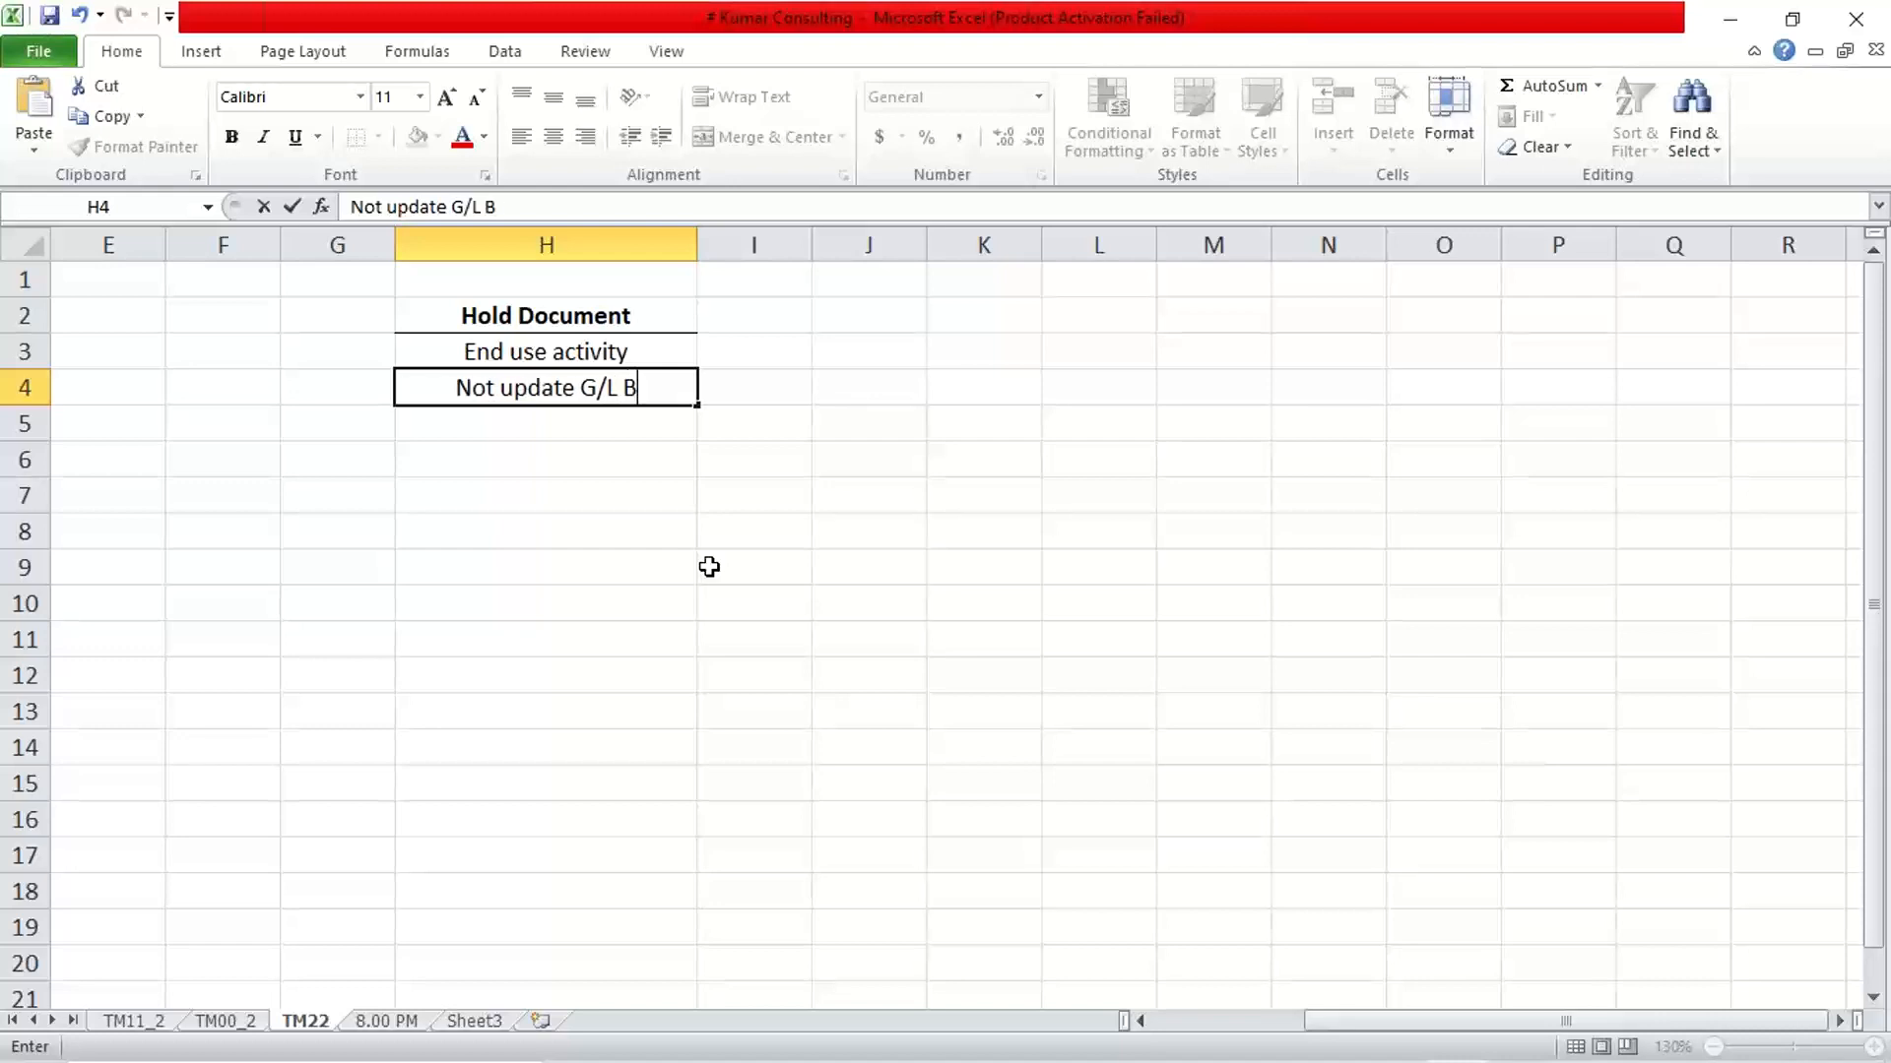
pyautogui.write('al')
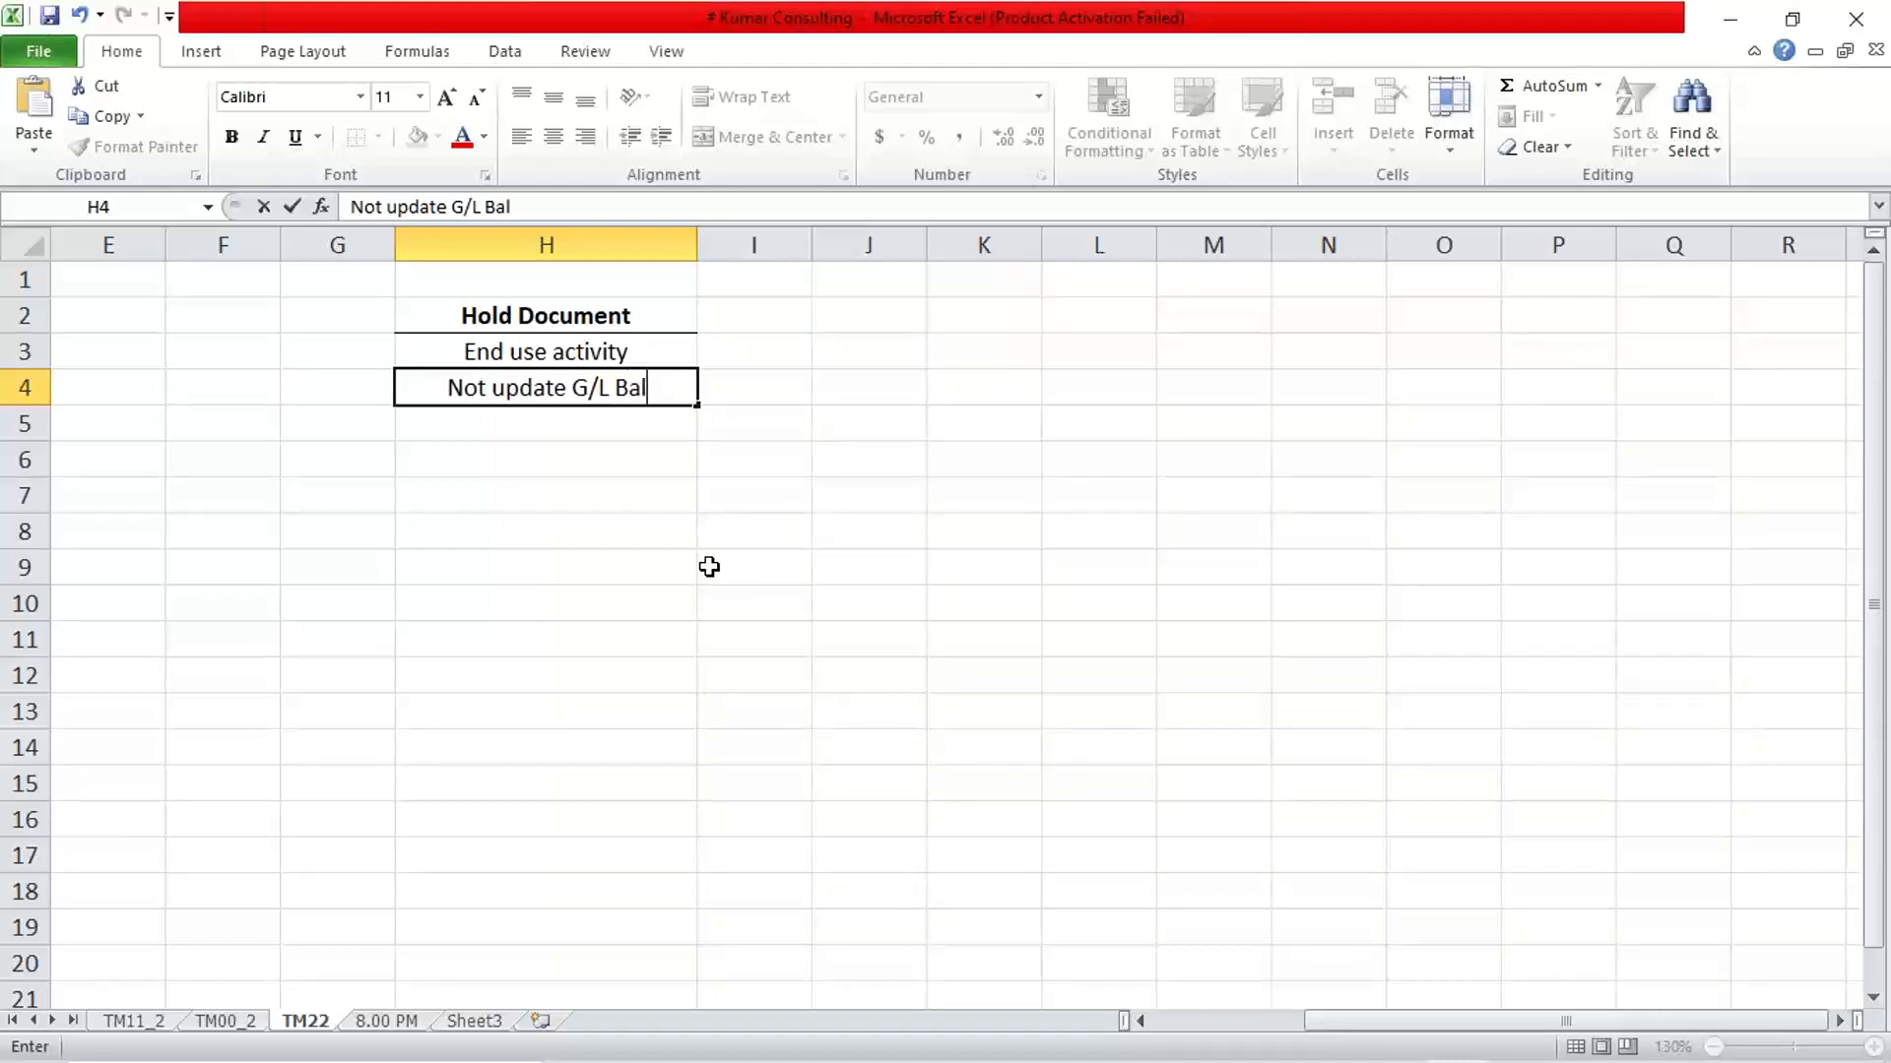
pyautogui.write('.')
pyautogui.press('Return')
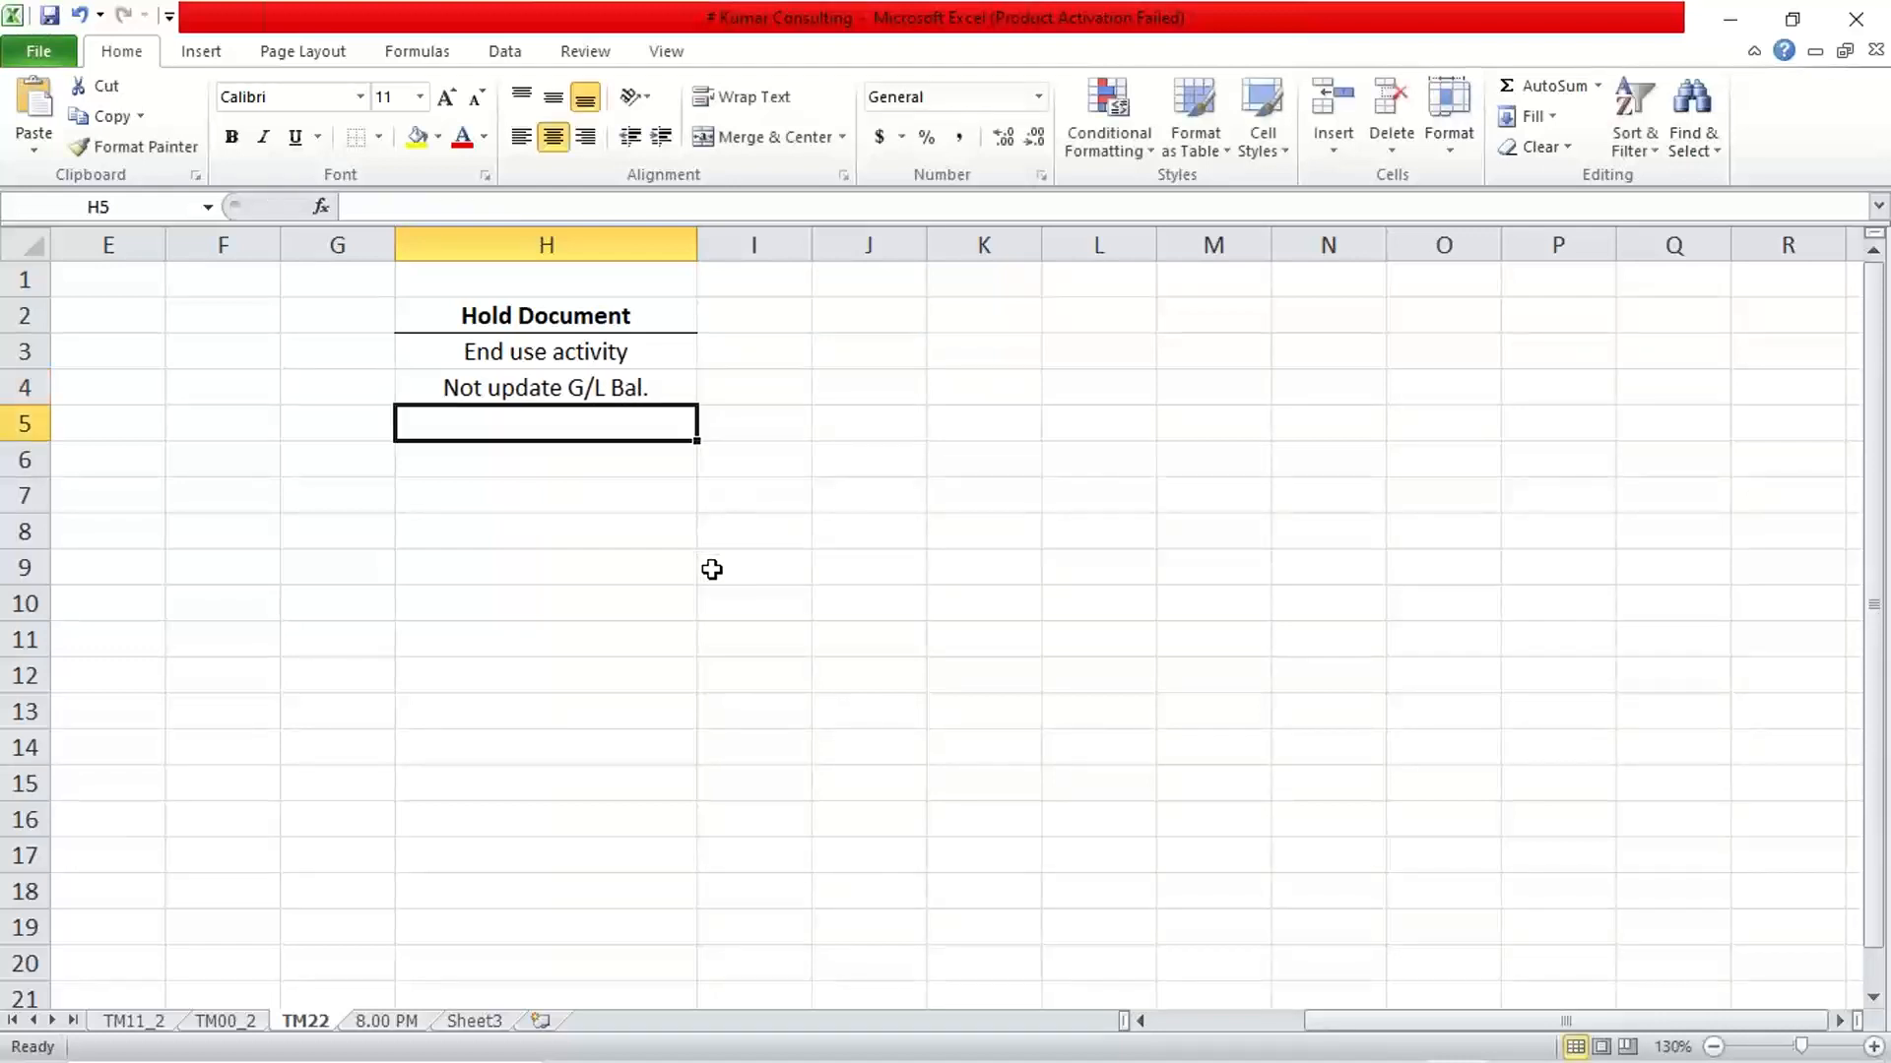
# Switch to the SAP G/L Account Line Item Display and examine the local currency amount posted to account 4001
pyautogui.moveTo(1221, 1061)
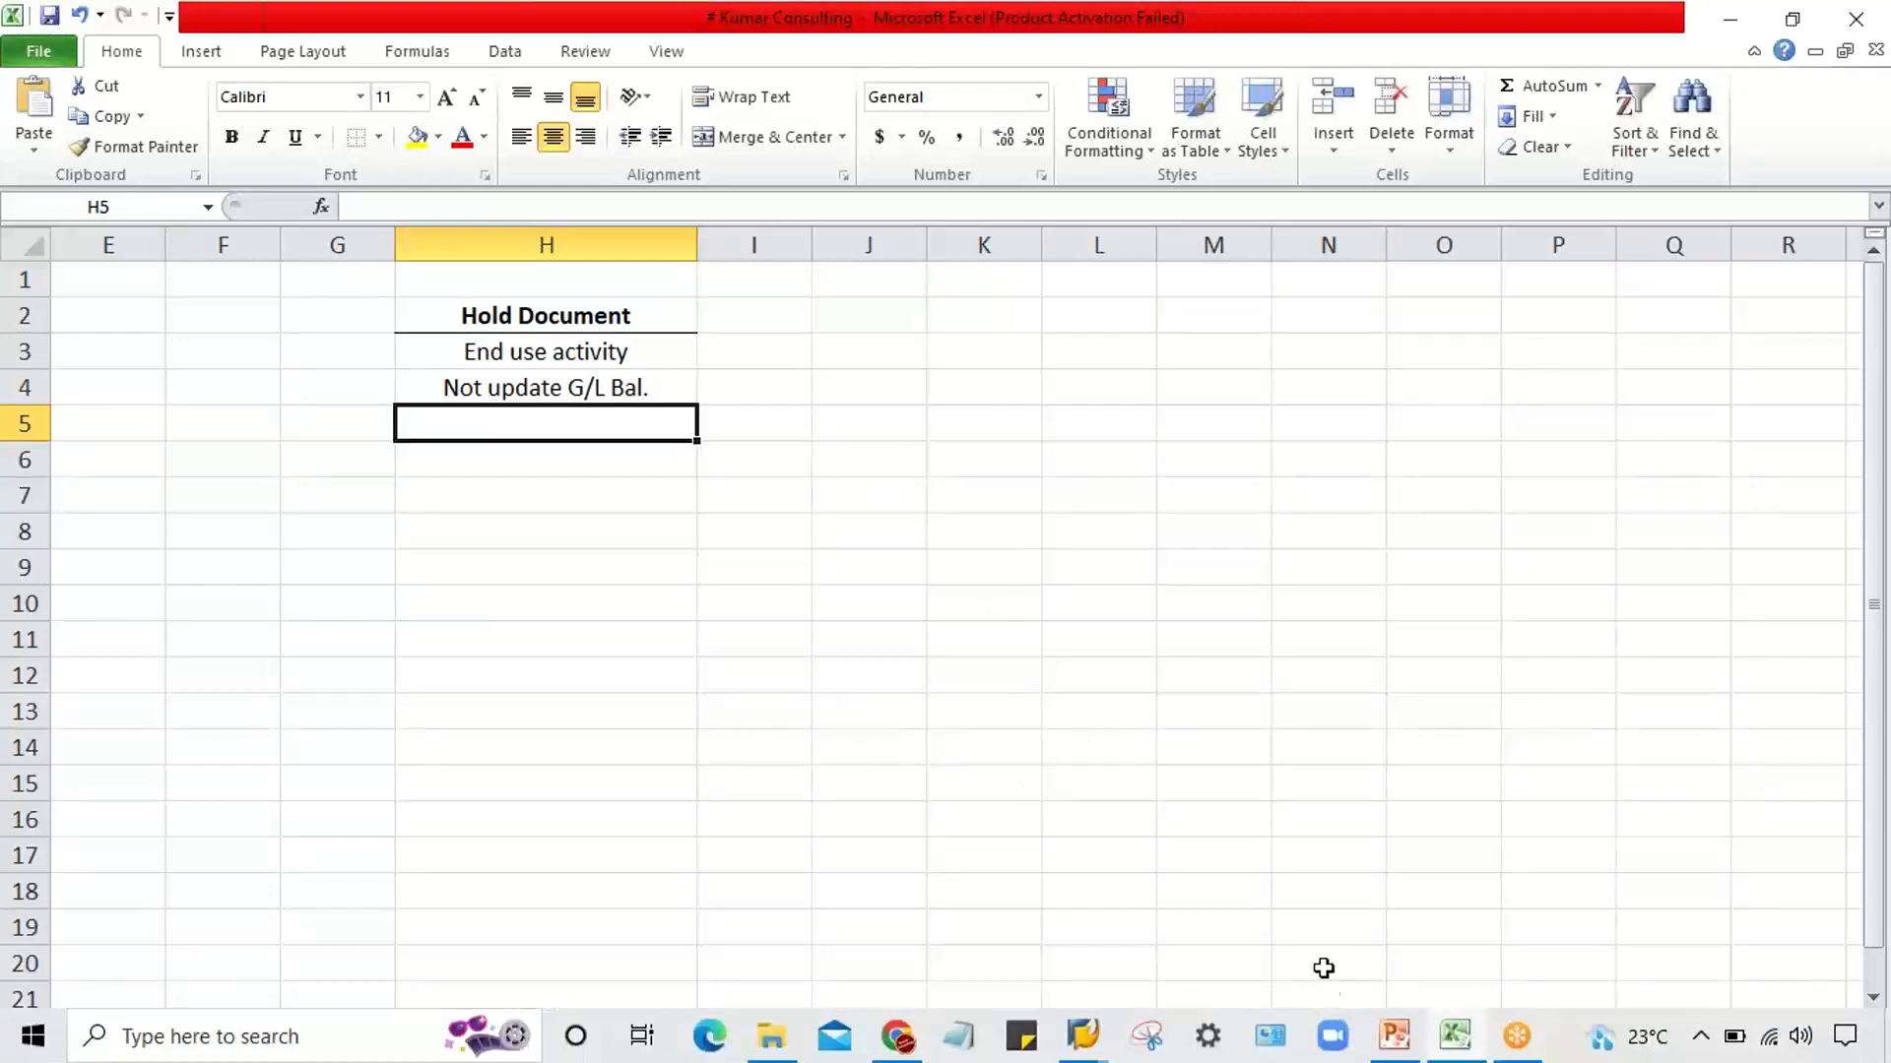
pyautogui.moveTo(1088, 1033)
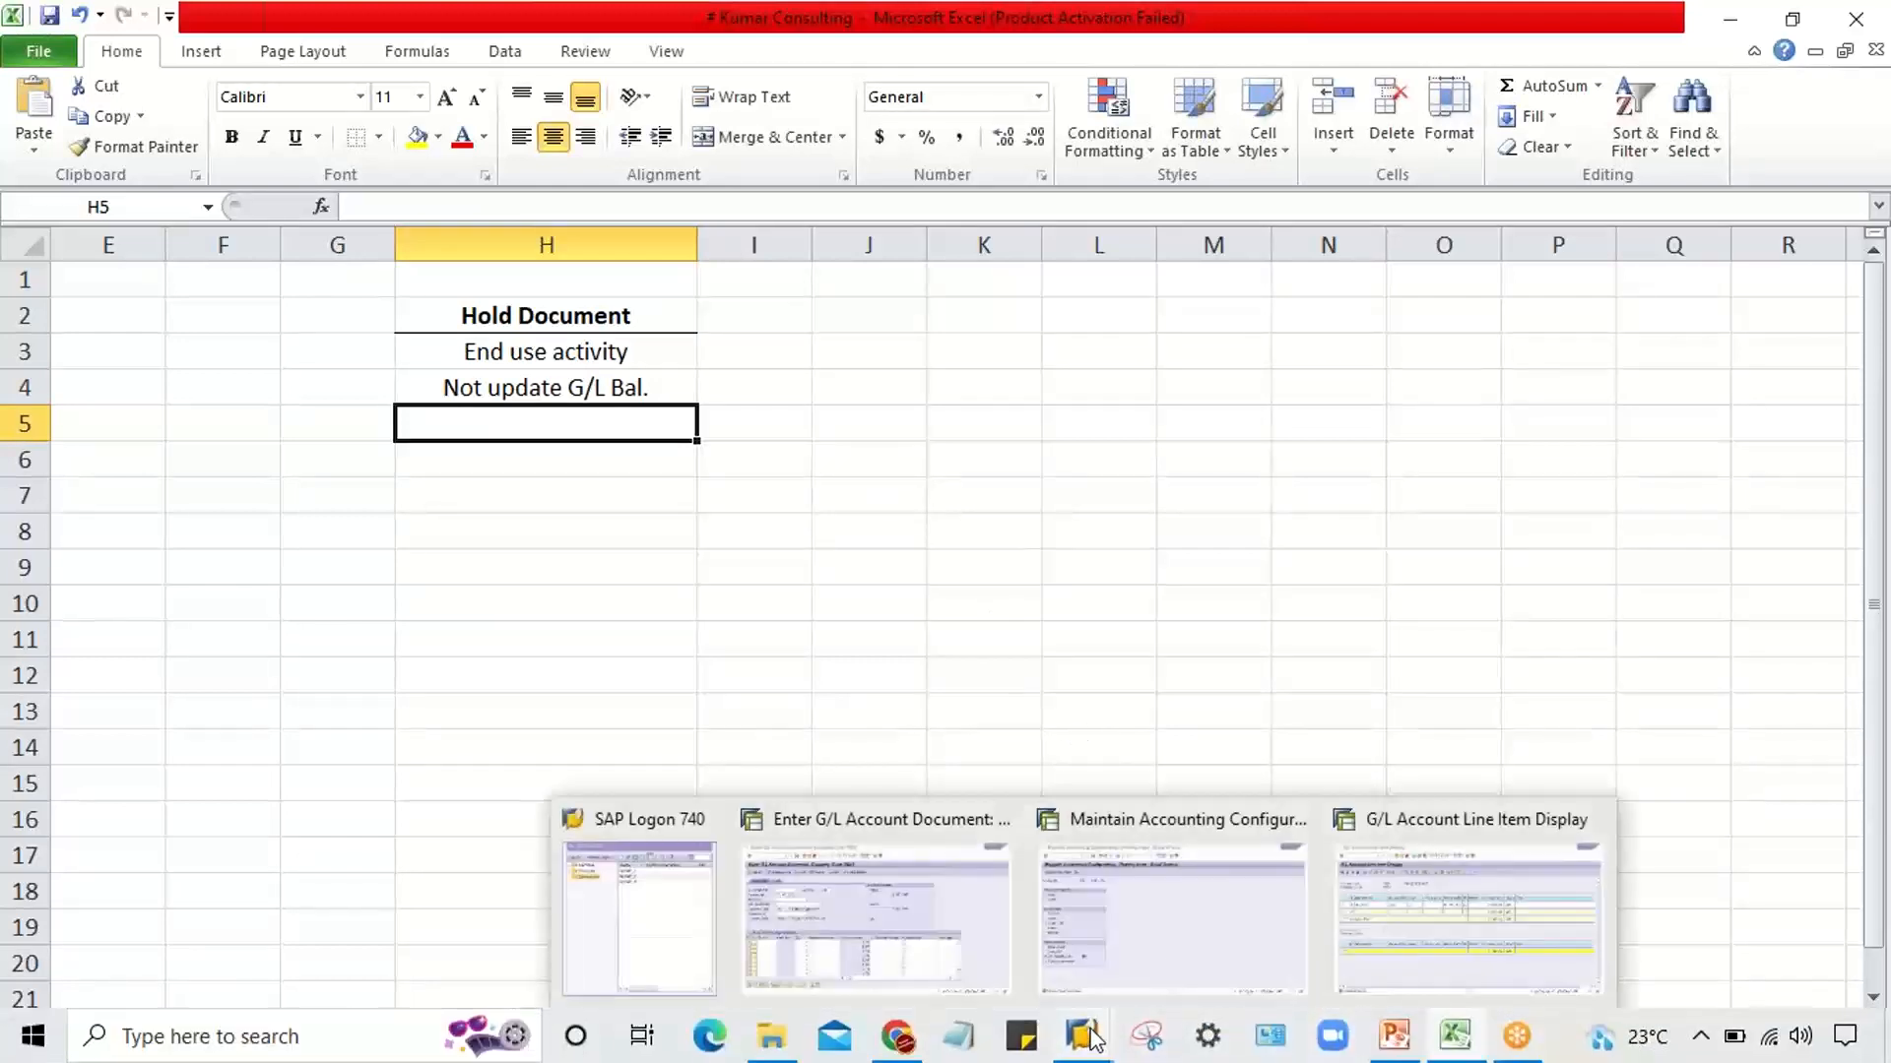
pyautogui.click(1376, 936)
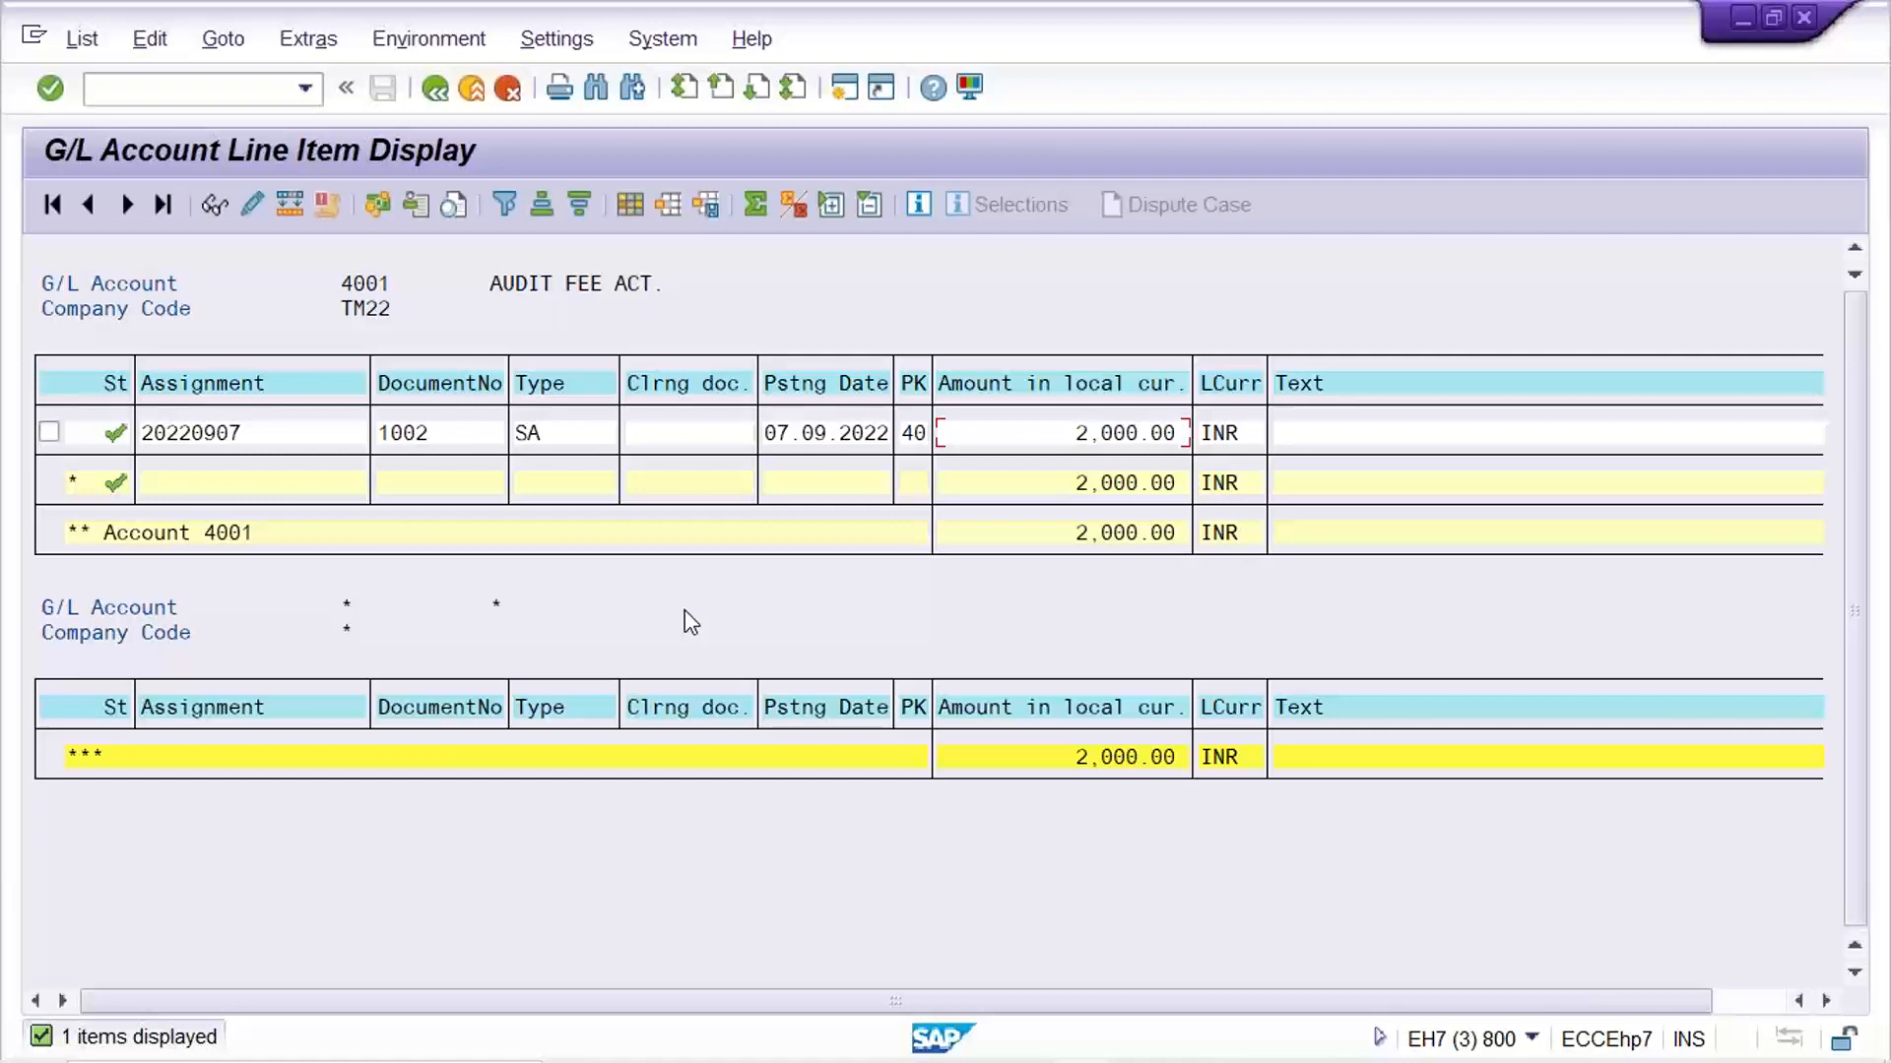
pyautogui.click(1061, 443)
# Return to the Excel workbook and enter "Incomp. Transaction" in cell H5 of the Hold Document list
pyautogui.moveTo(1389, 1034)
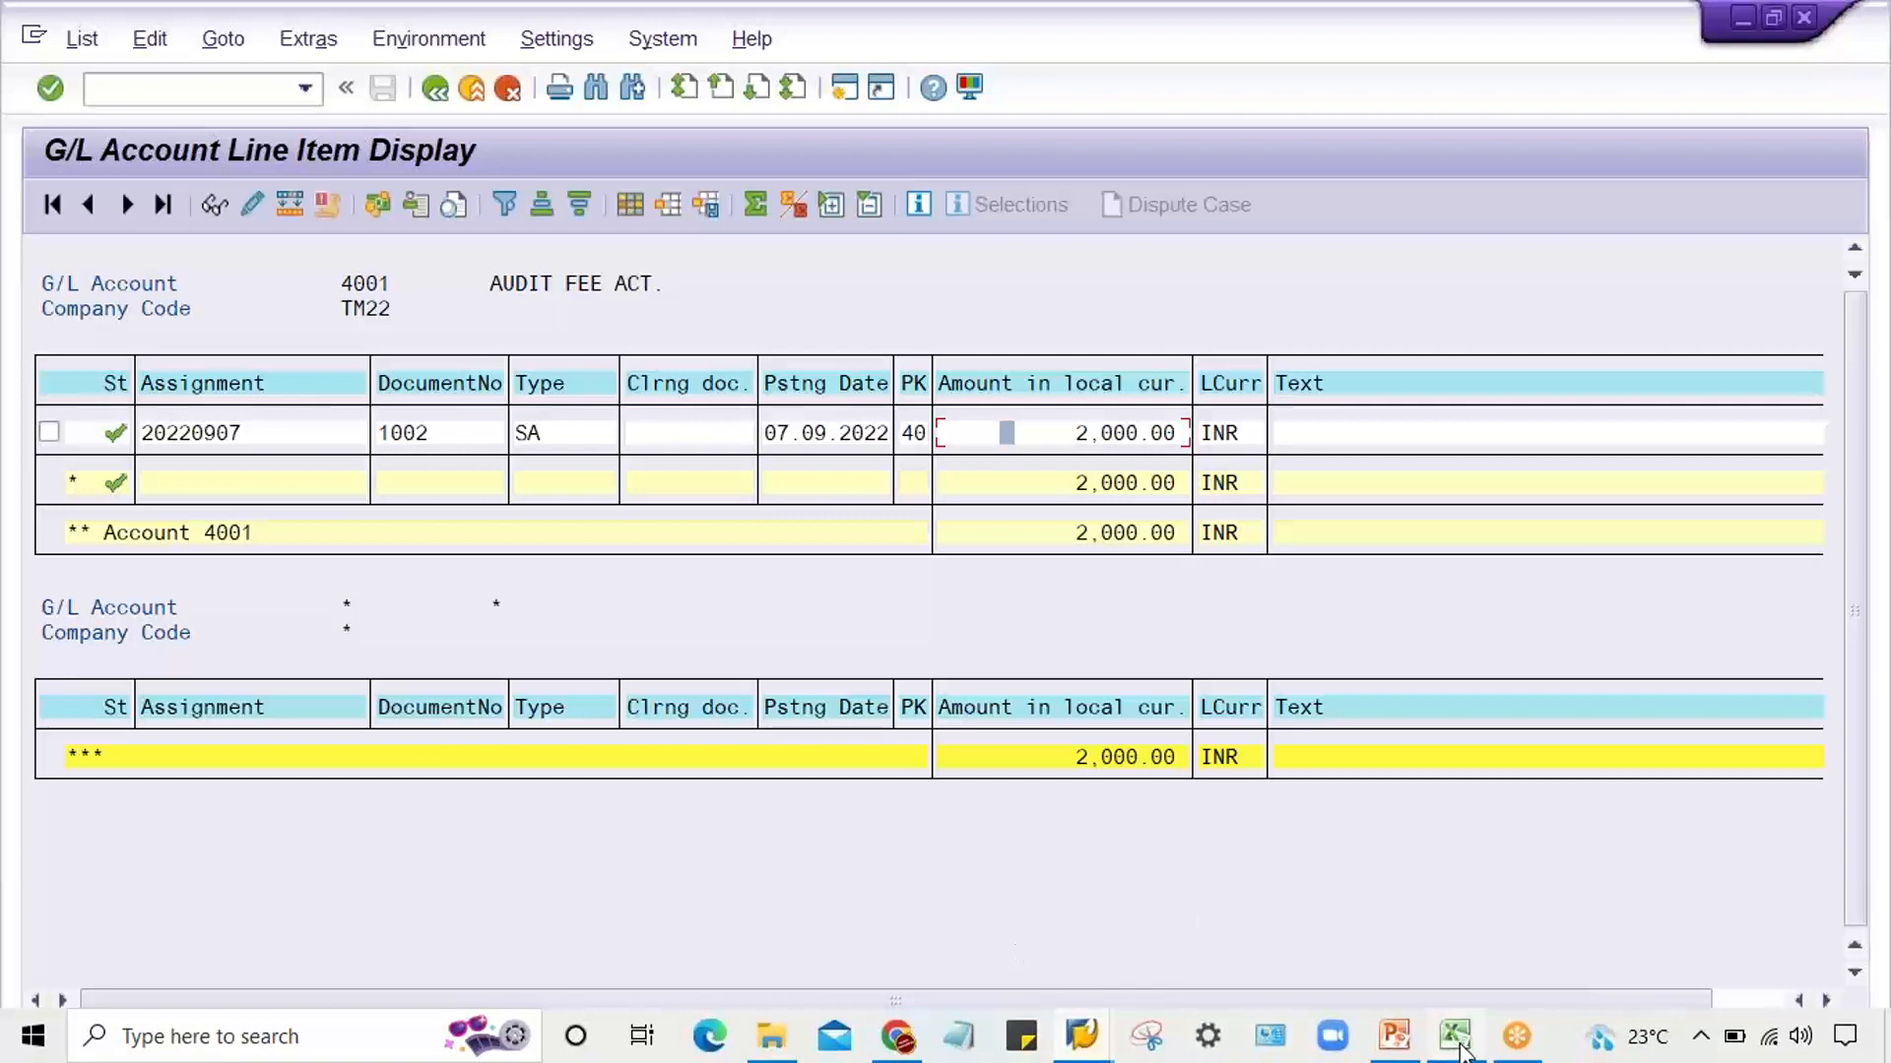
pyautogui.moveTo(1458, 1045)
pyautogui.click(1436, 965)
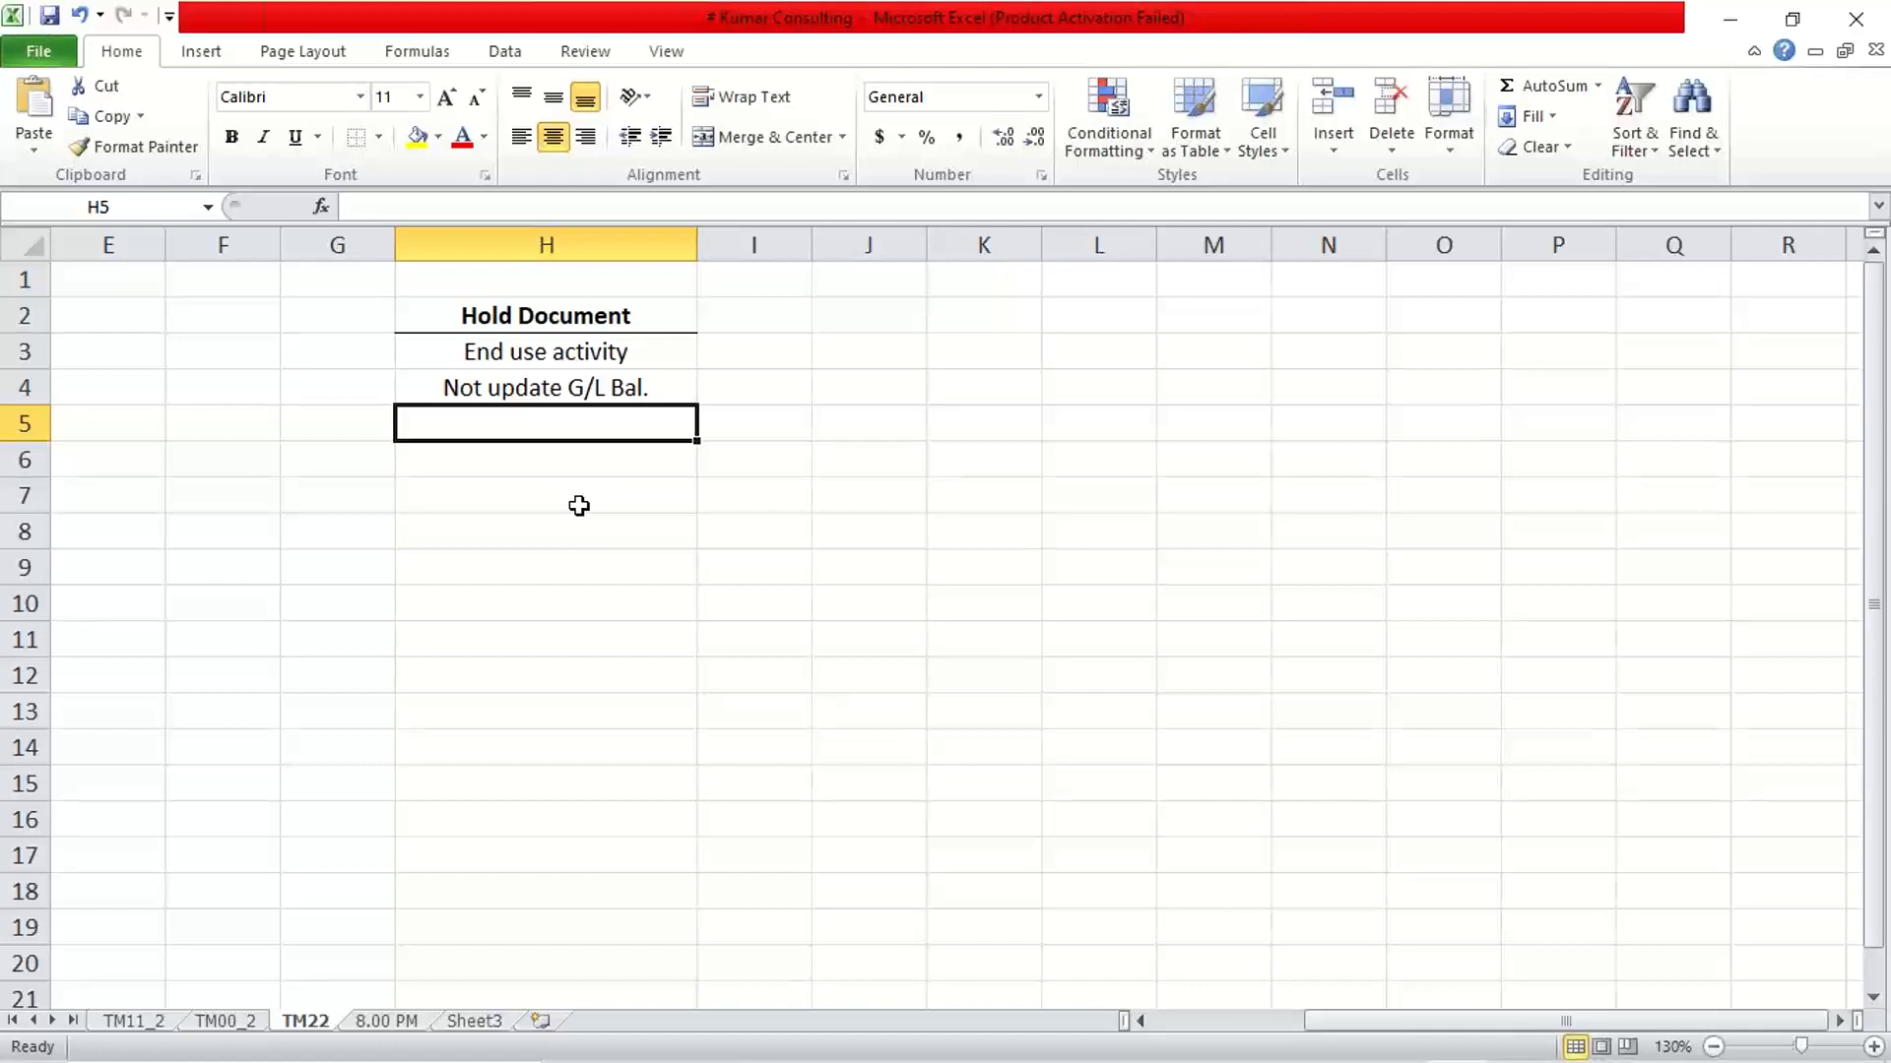
pyautogui.write('Inco')
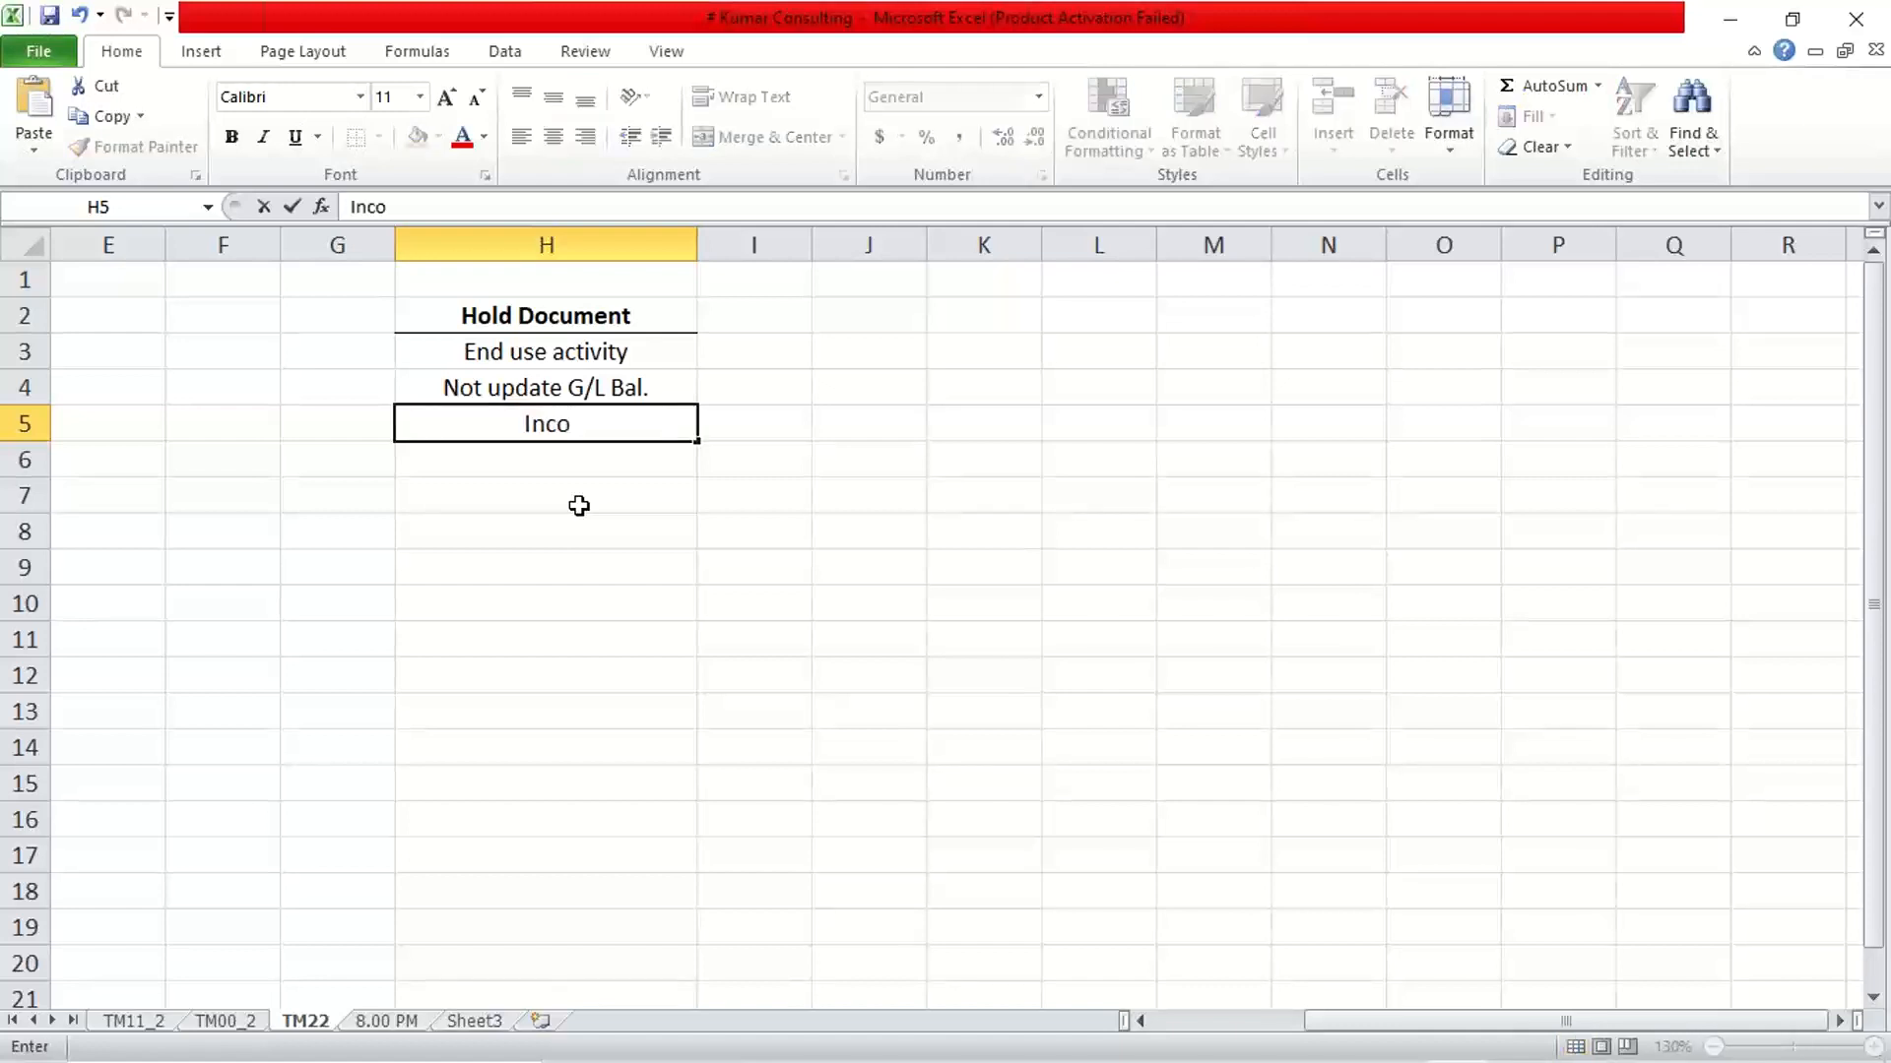
pyautogui.write('mp.')
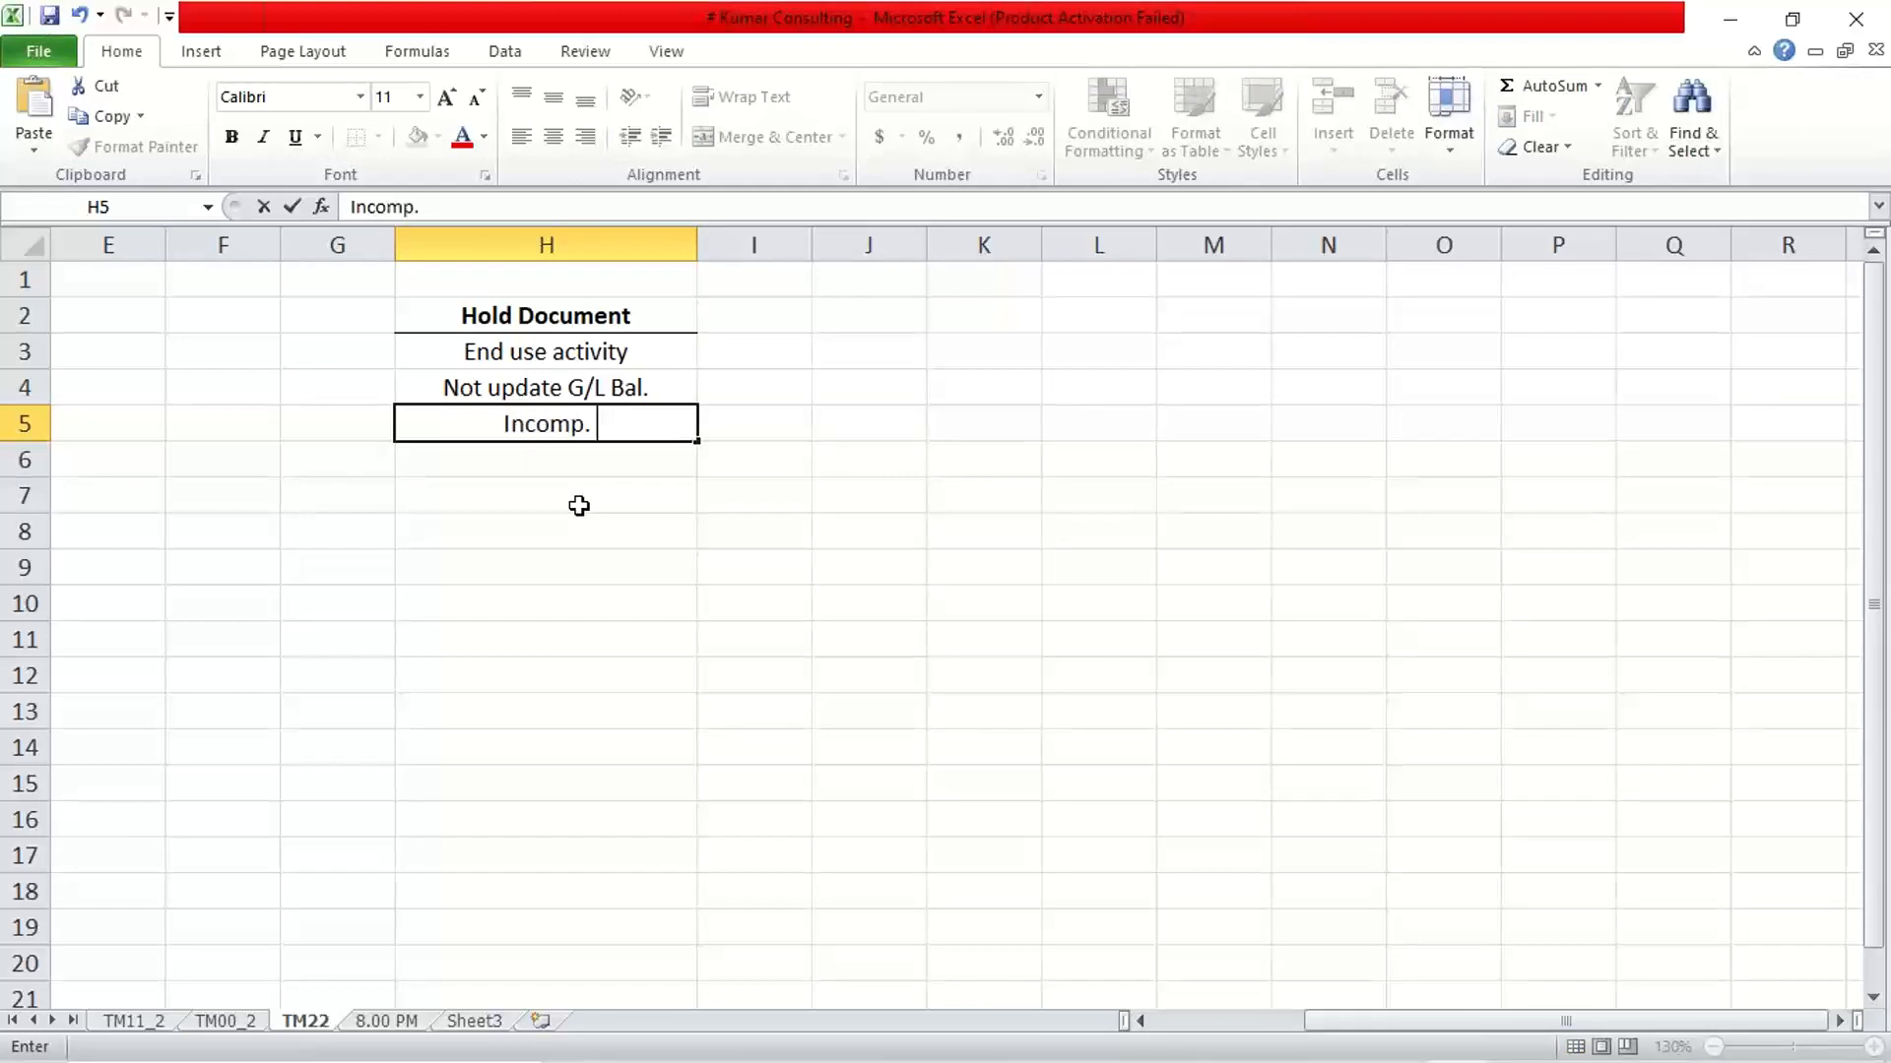
pyautogui.write(' Trans')
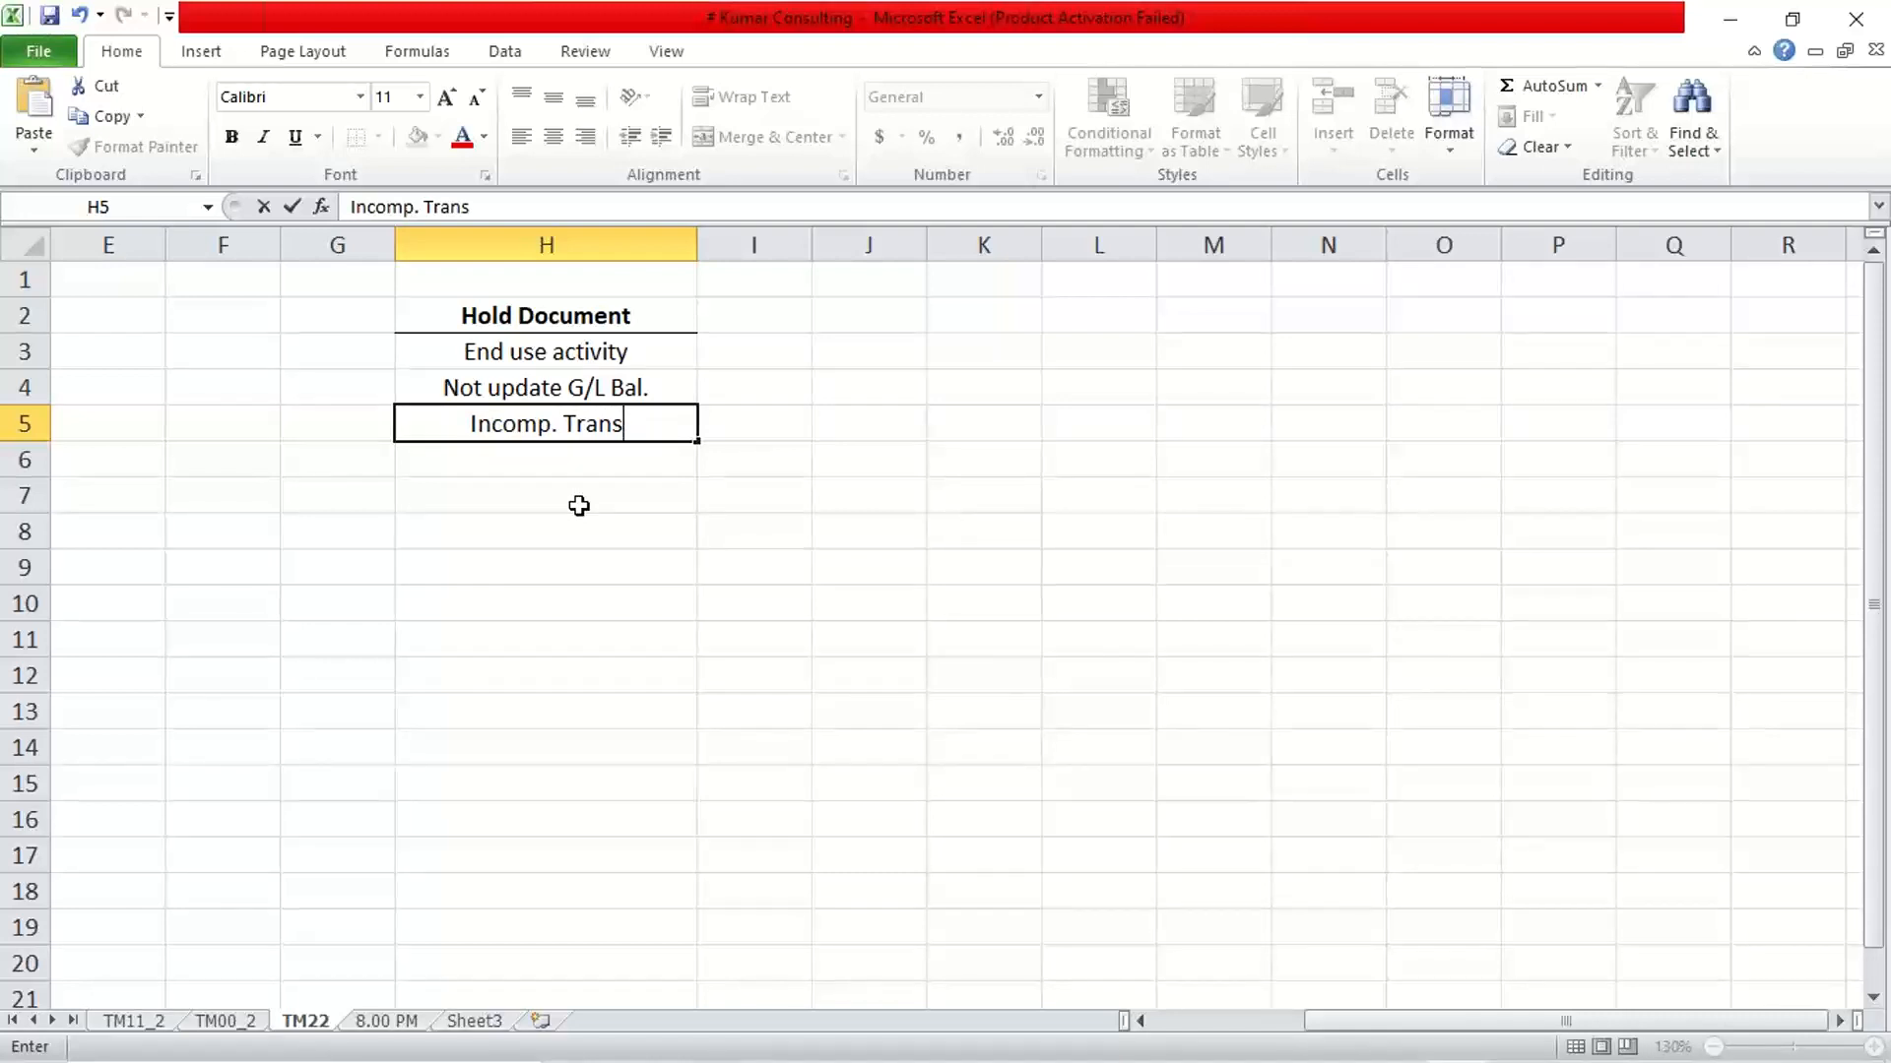
pyautogui.write('action')
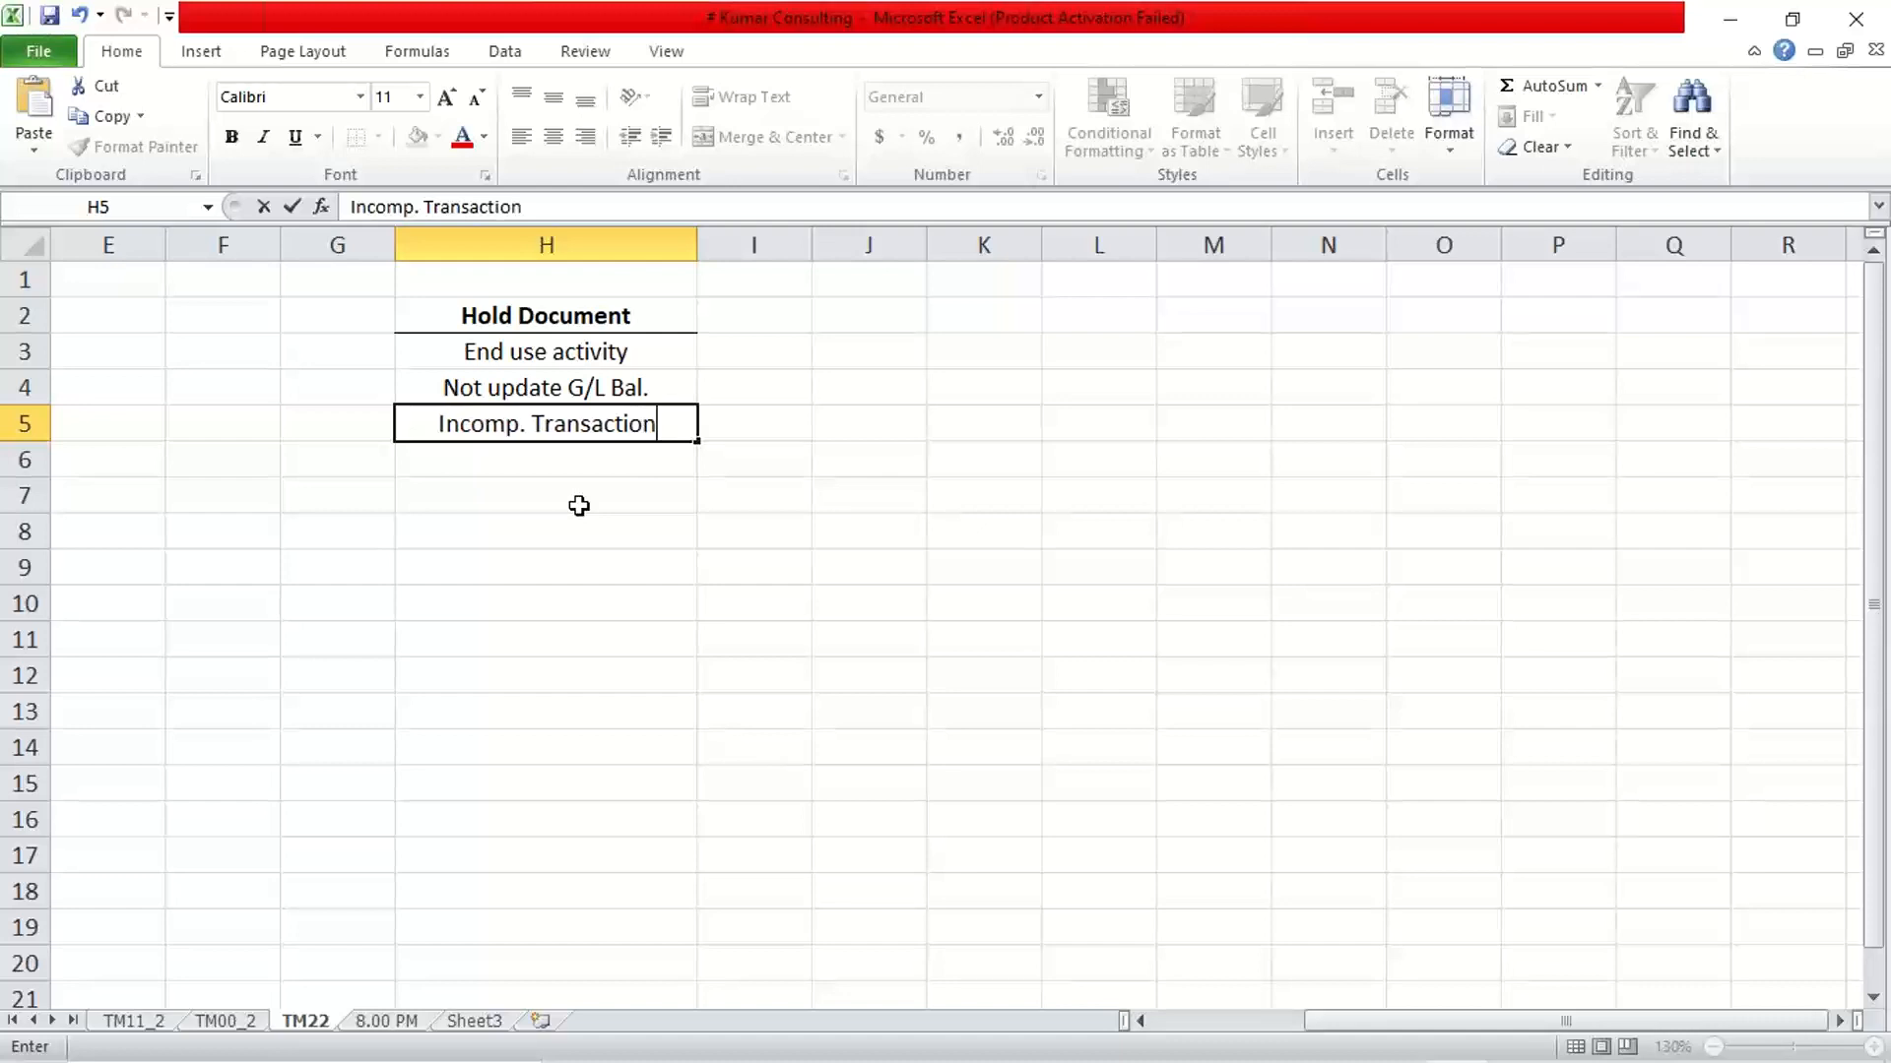
pyautogui.press('Return')
pyautogui.click(559, 524)
pyautogui.click(580, 425)
# Switch to the SAP G/L document entry session for company code TM22
pyautogui.moveTo(1141, 1021)
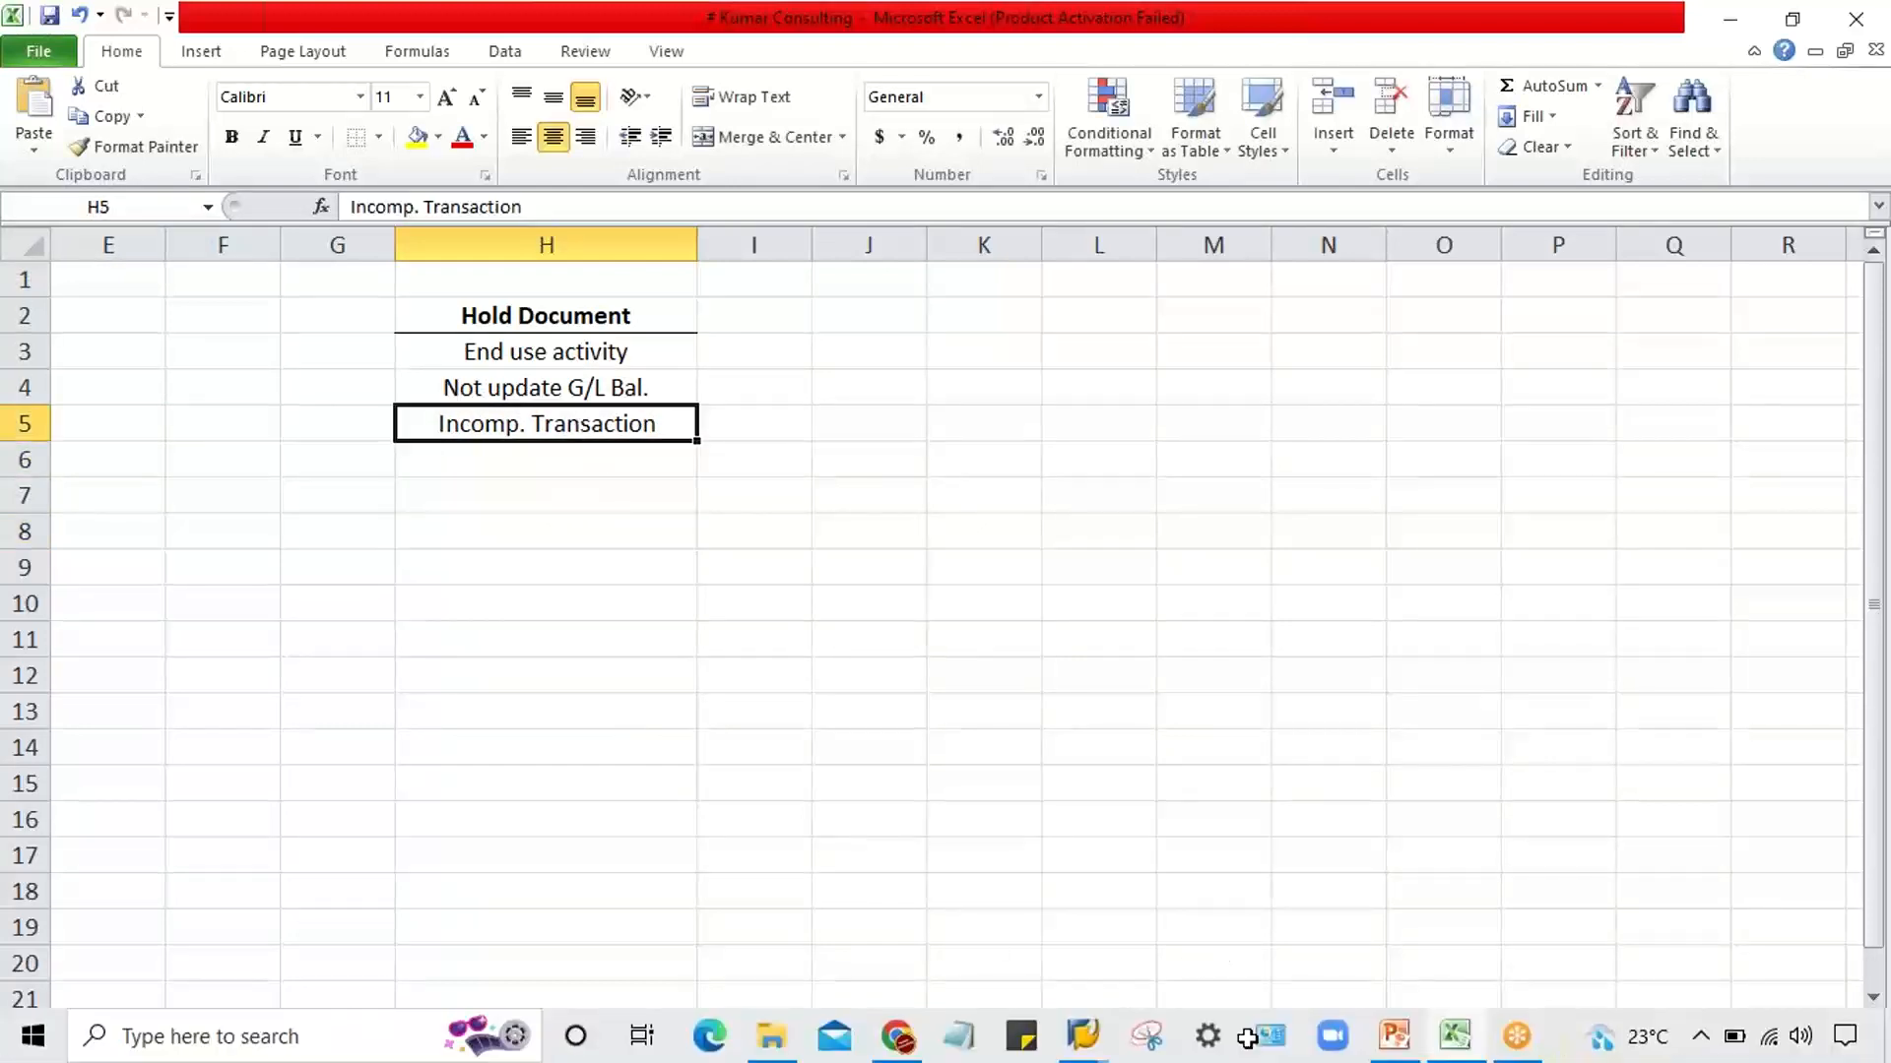
pyautogui.moveTo(1082, 1036)
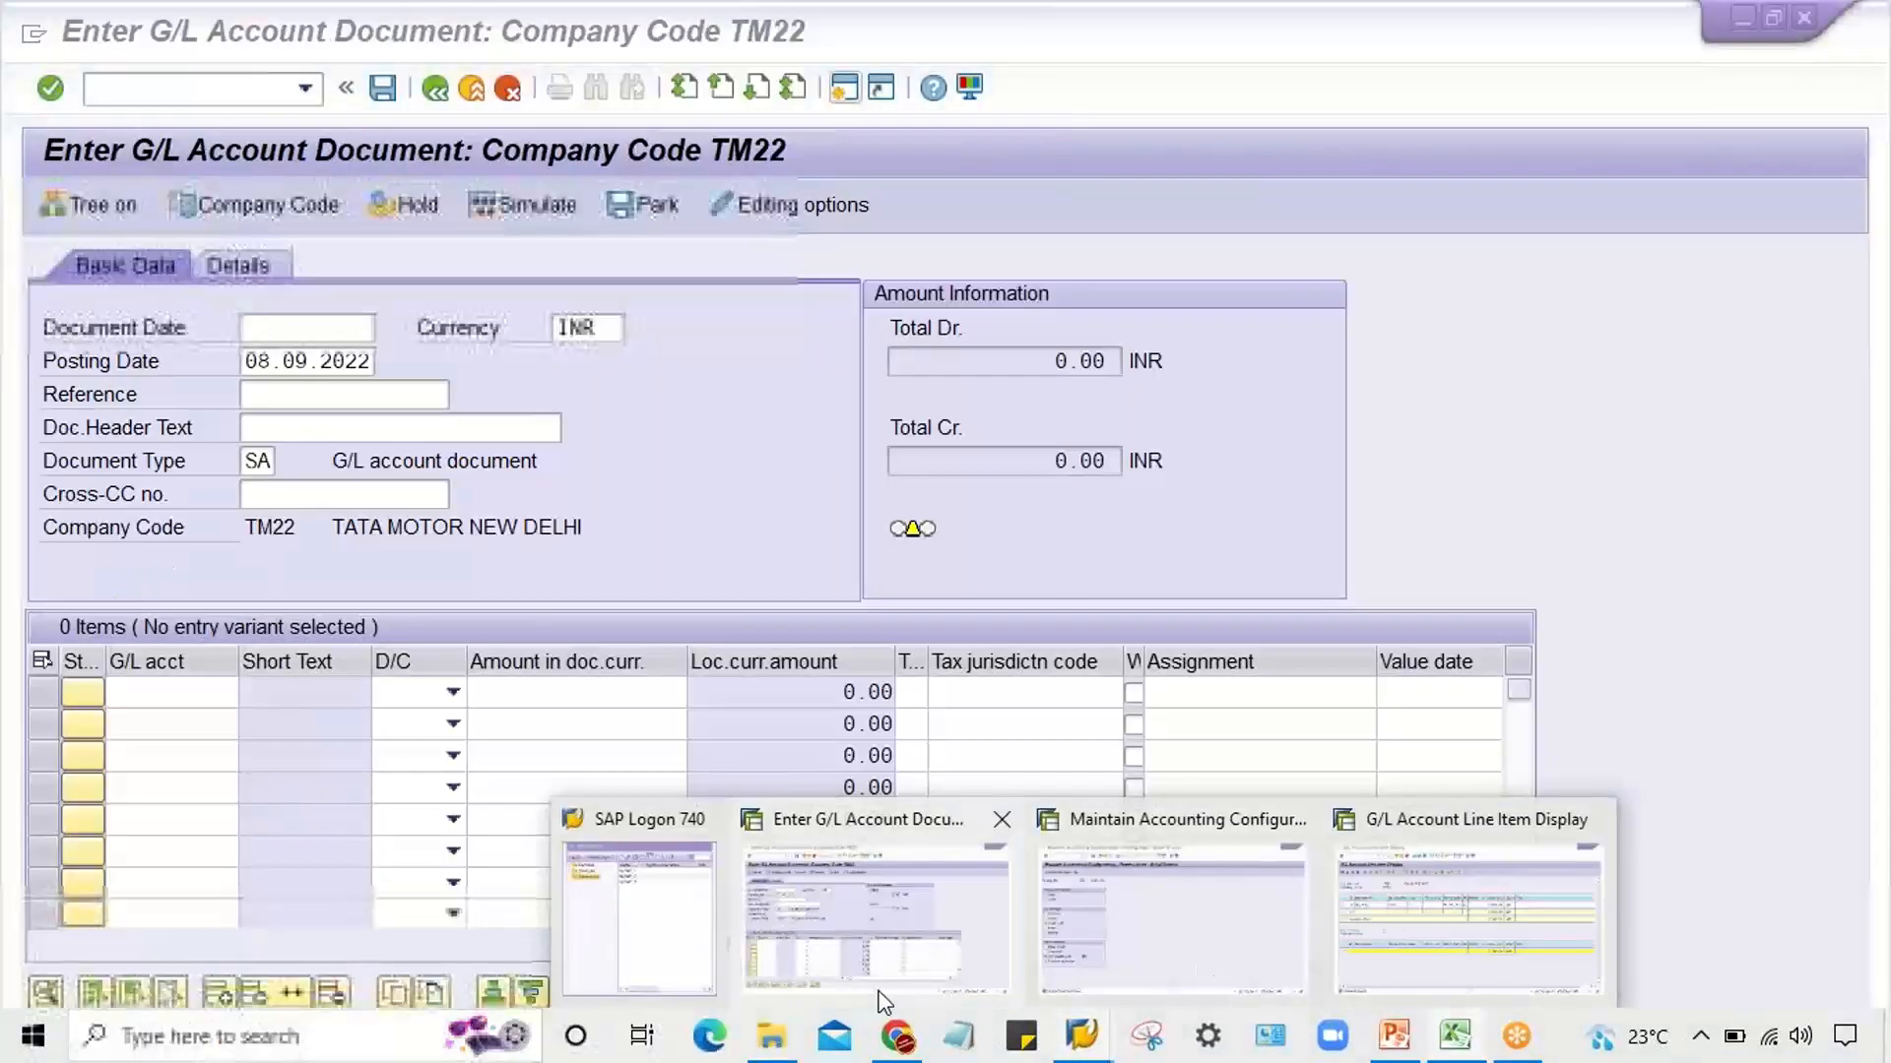
pyautogui.click(876, 970)
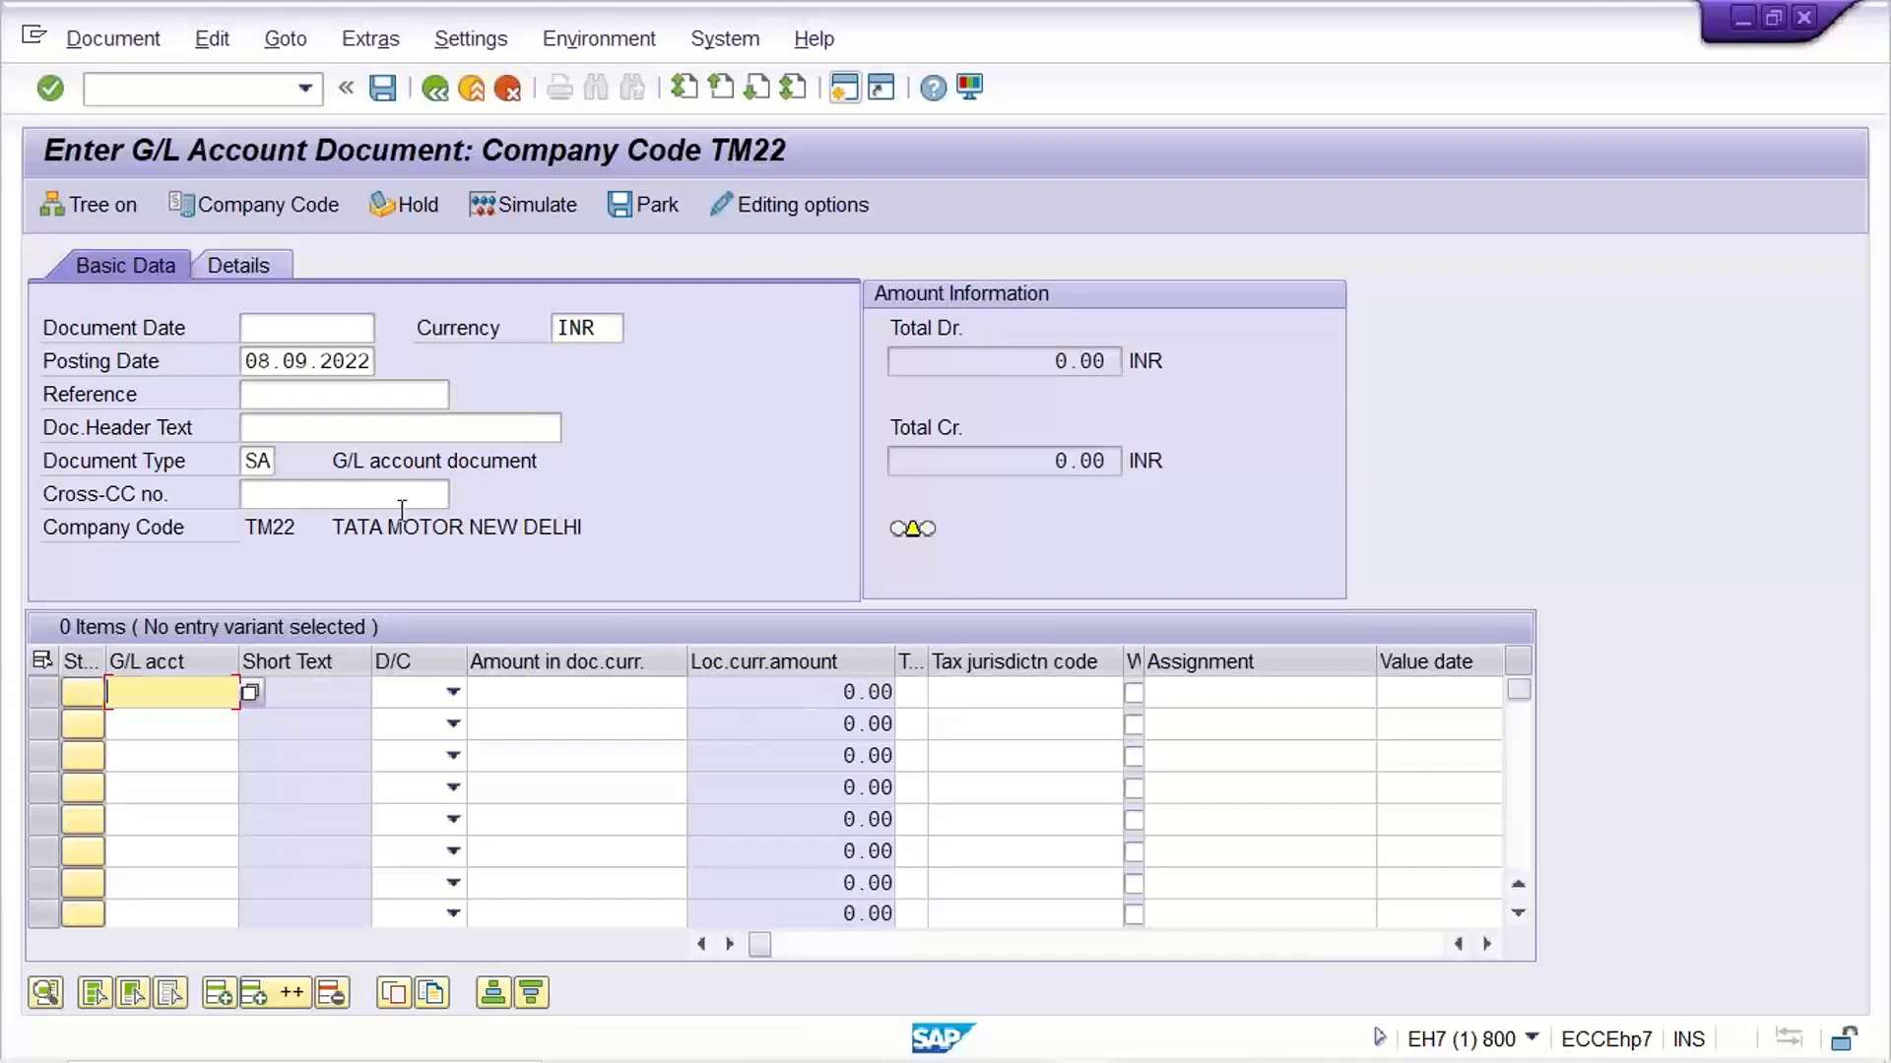
pyautogui.click(120, 92)
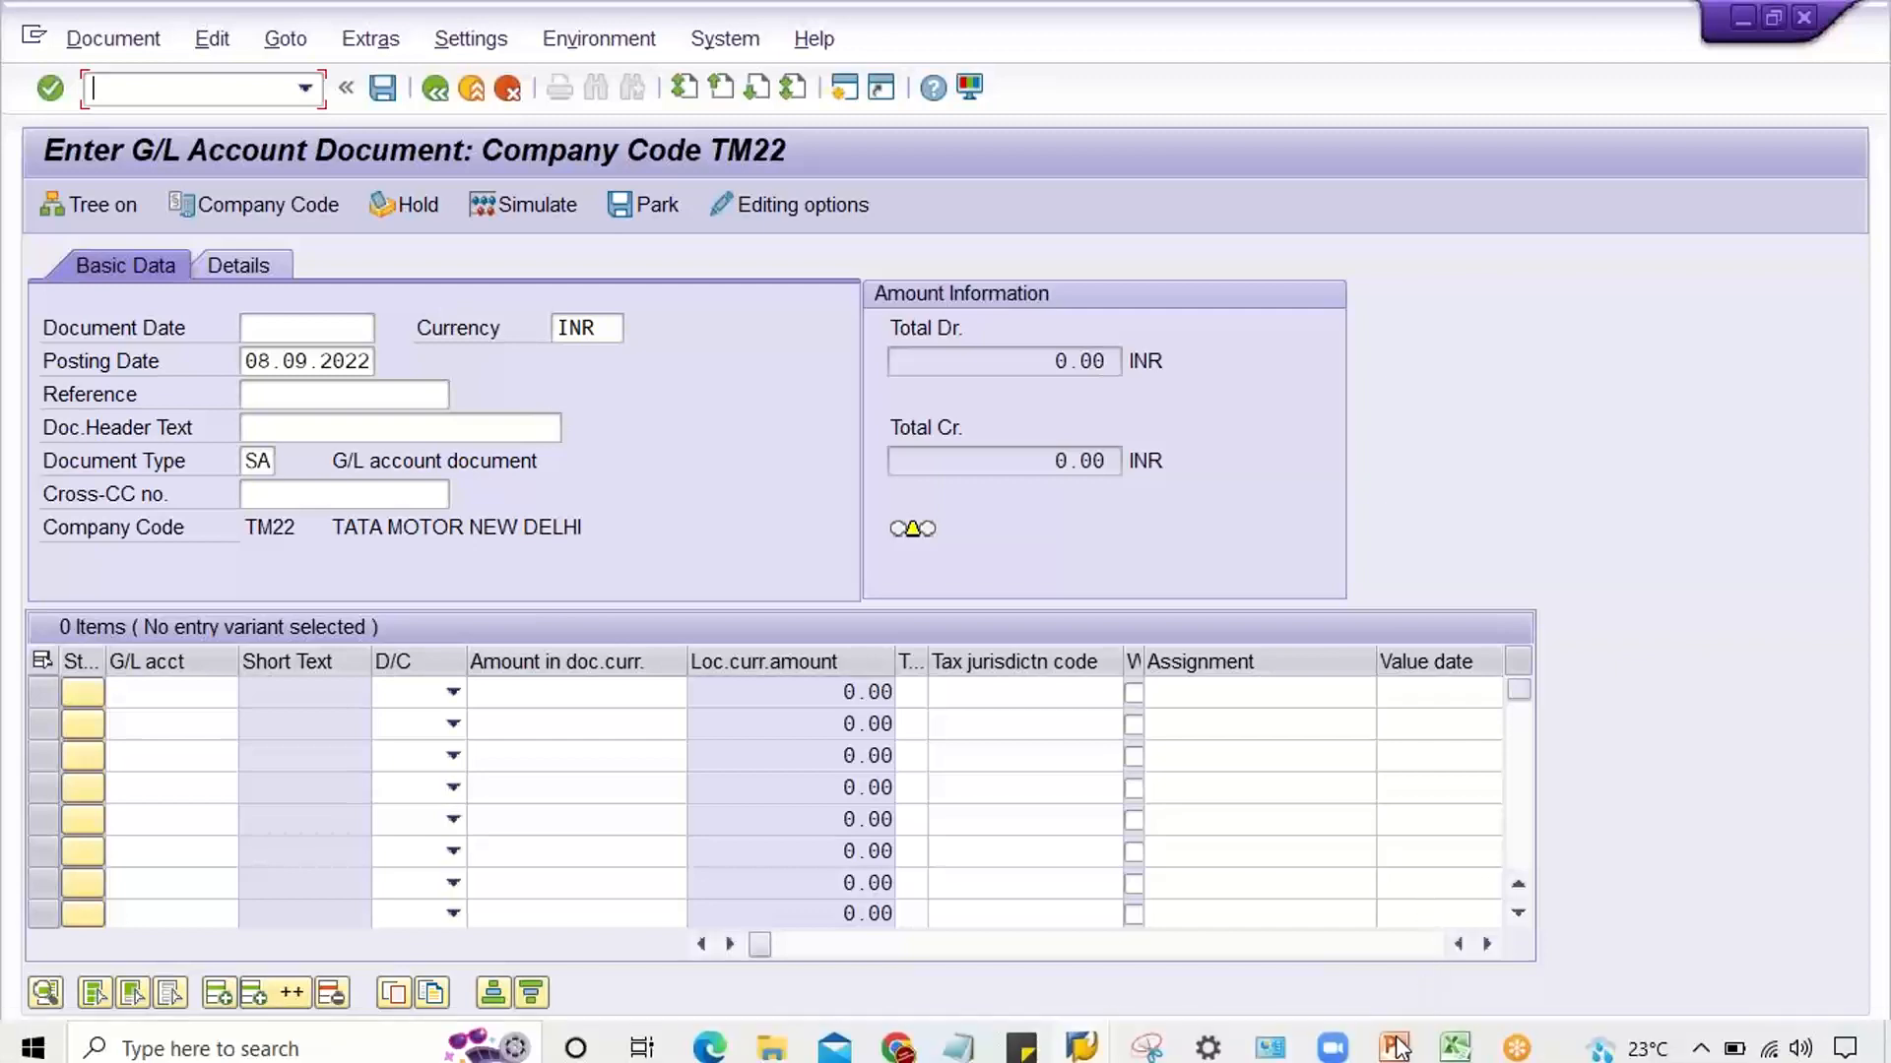
# Review the transaction codes on the PowerPoint slide Document/Transaction Posting and return to the SAP G/L document entry session
pyautogui.click(1397, 1047)
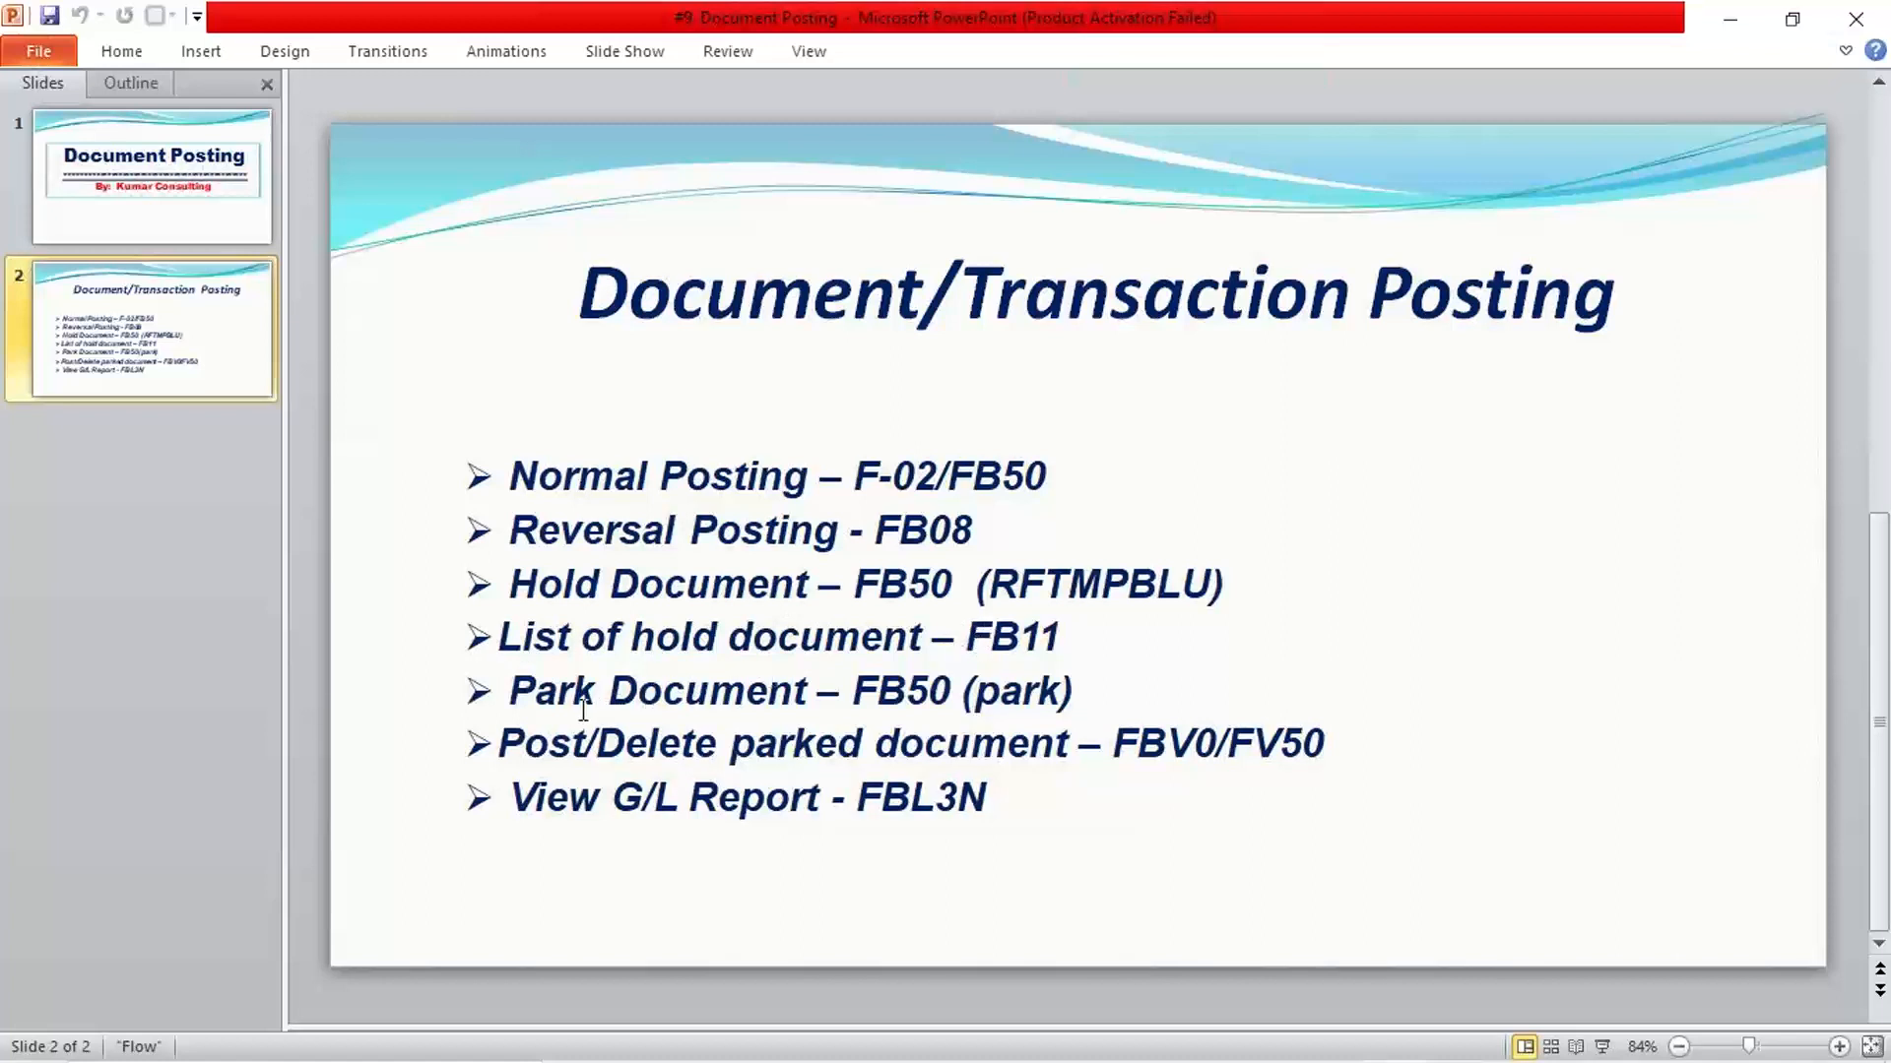
pyautogui.moveTo(1103, 988)
pyautogui.click(1083, 1034)
pyautogui.click(929, 960)
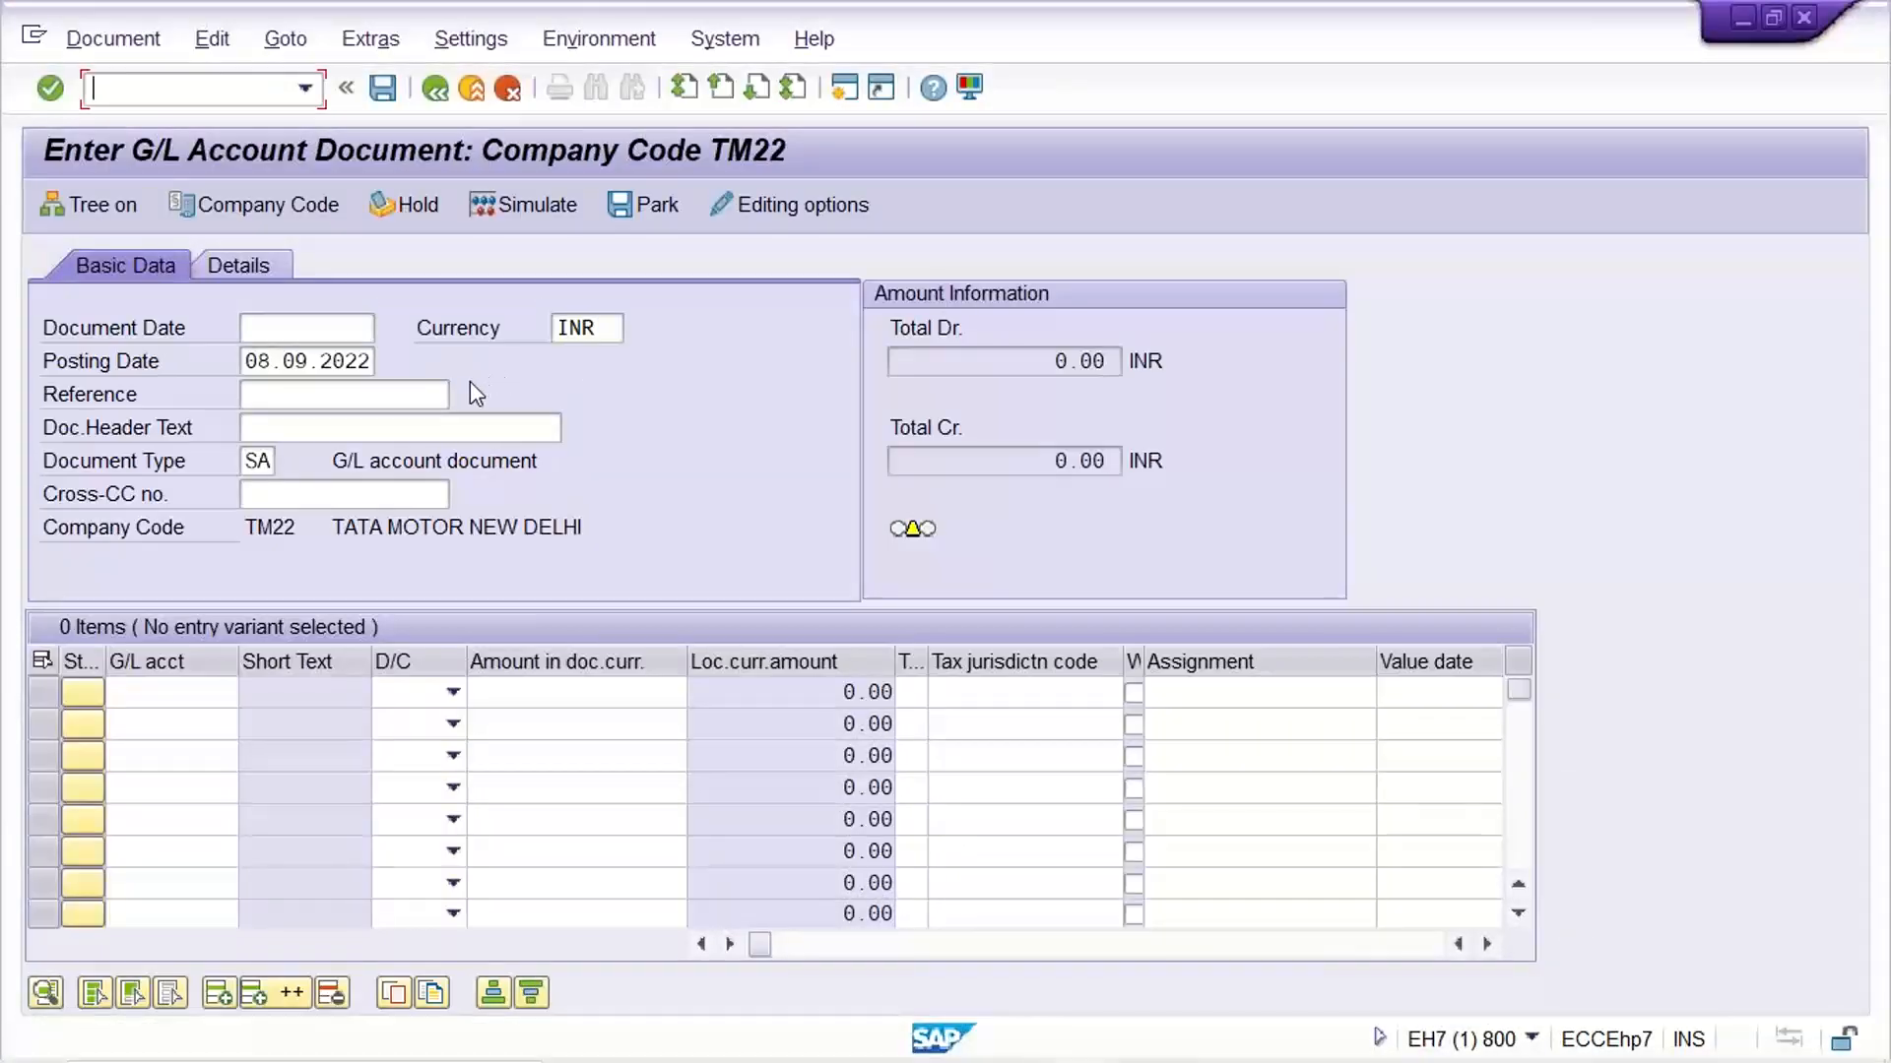
# Retrieve the held document ABC into the G/L account document entry for company code TM22
pyautogui.click(111, 39)
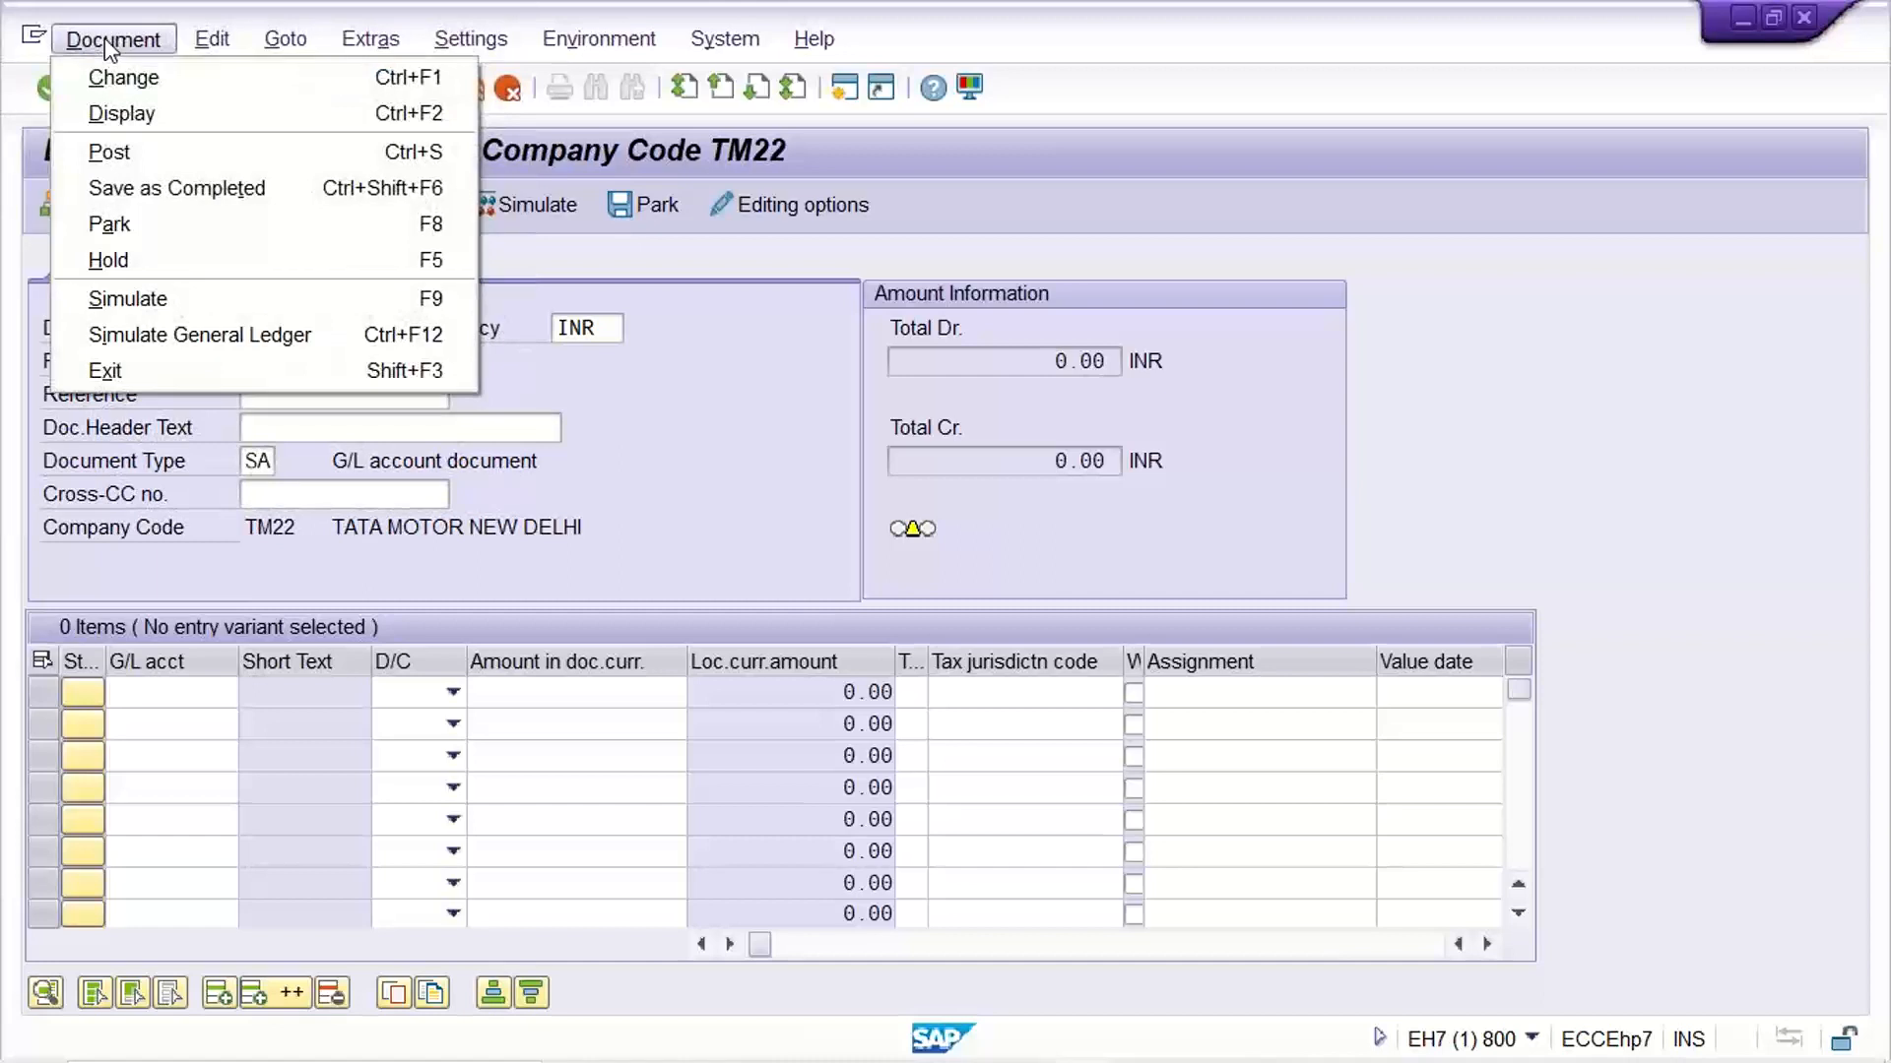
pyautogui.moveTo(212, 40)
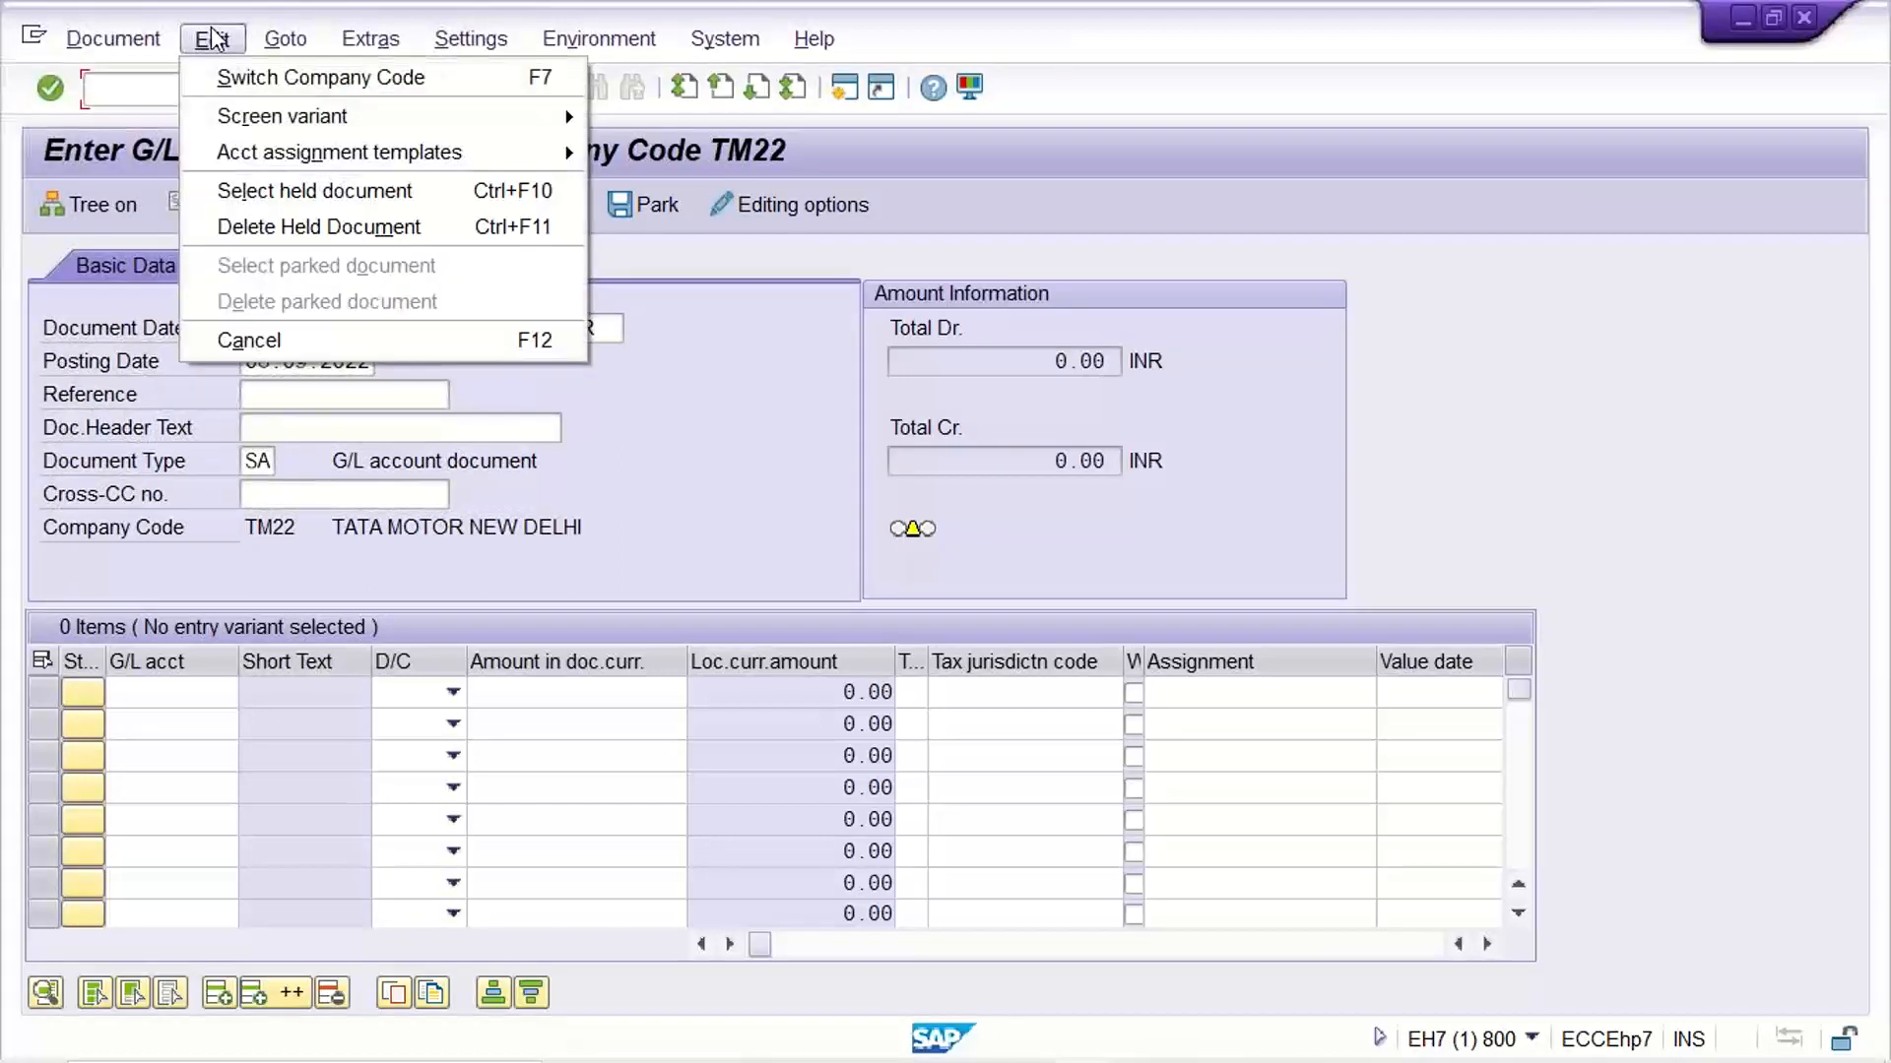
pyautogui.click(286, 197)
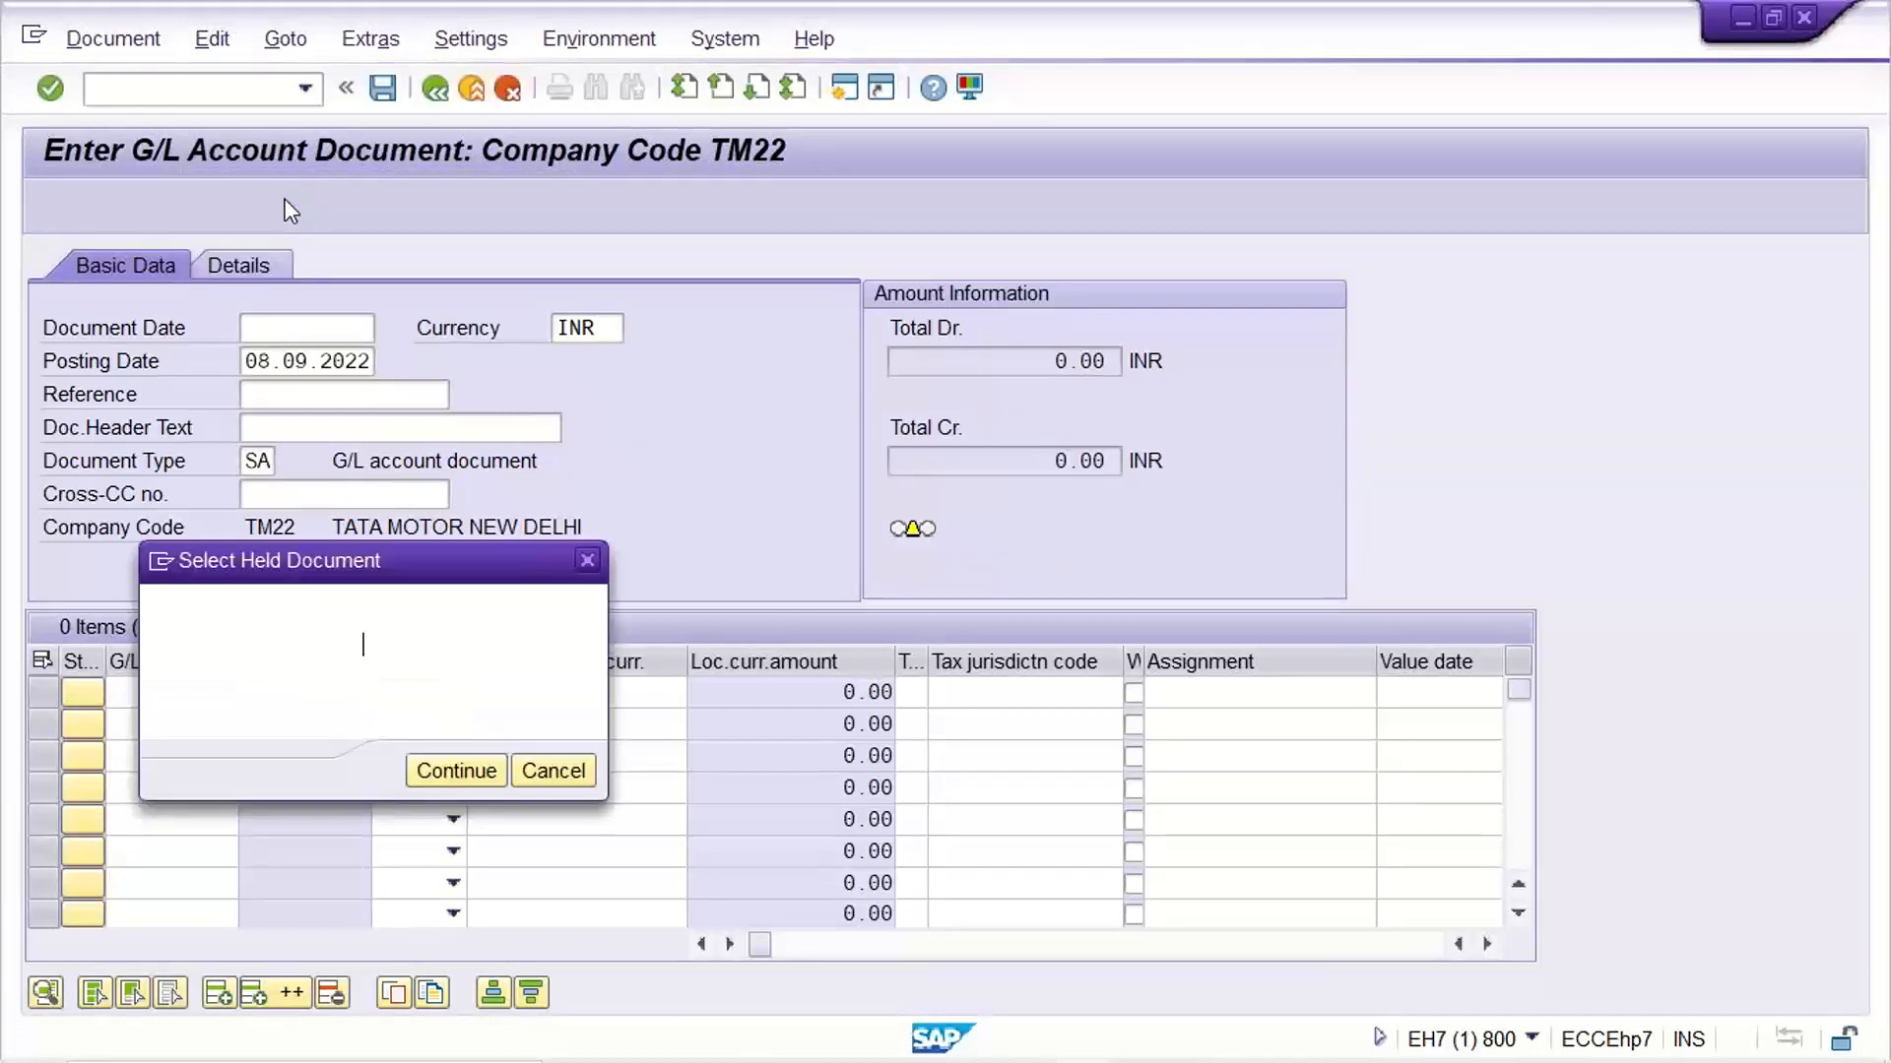
pyautogui.write('ABC')
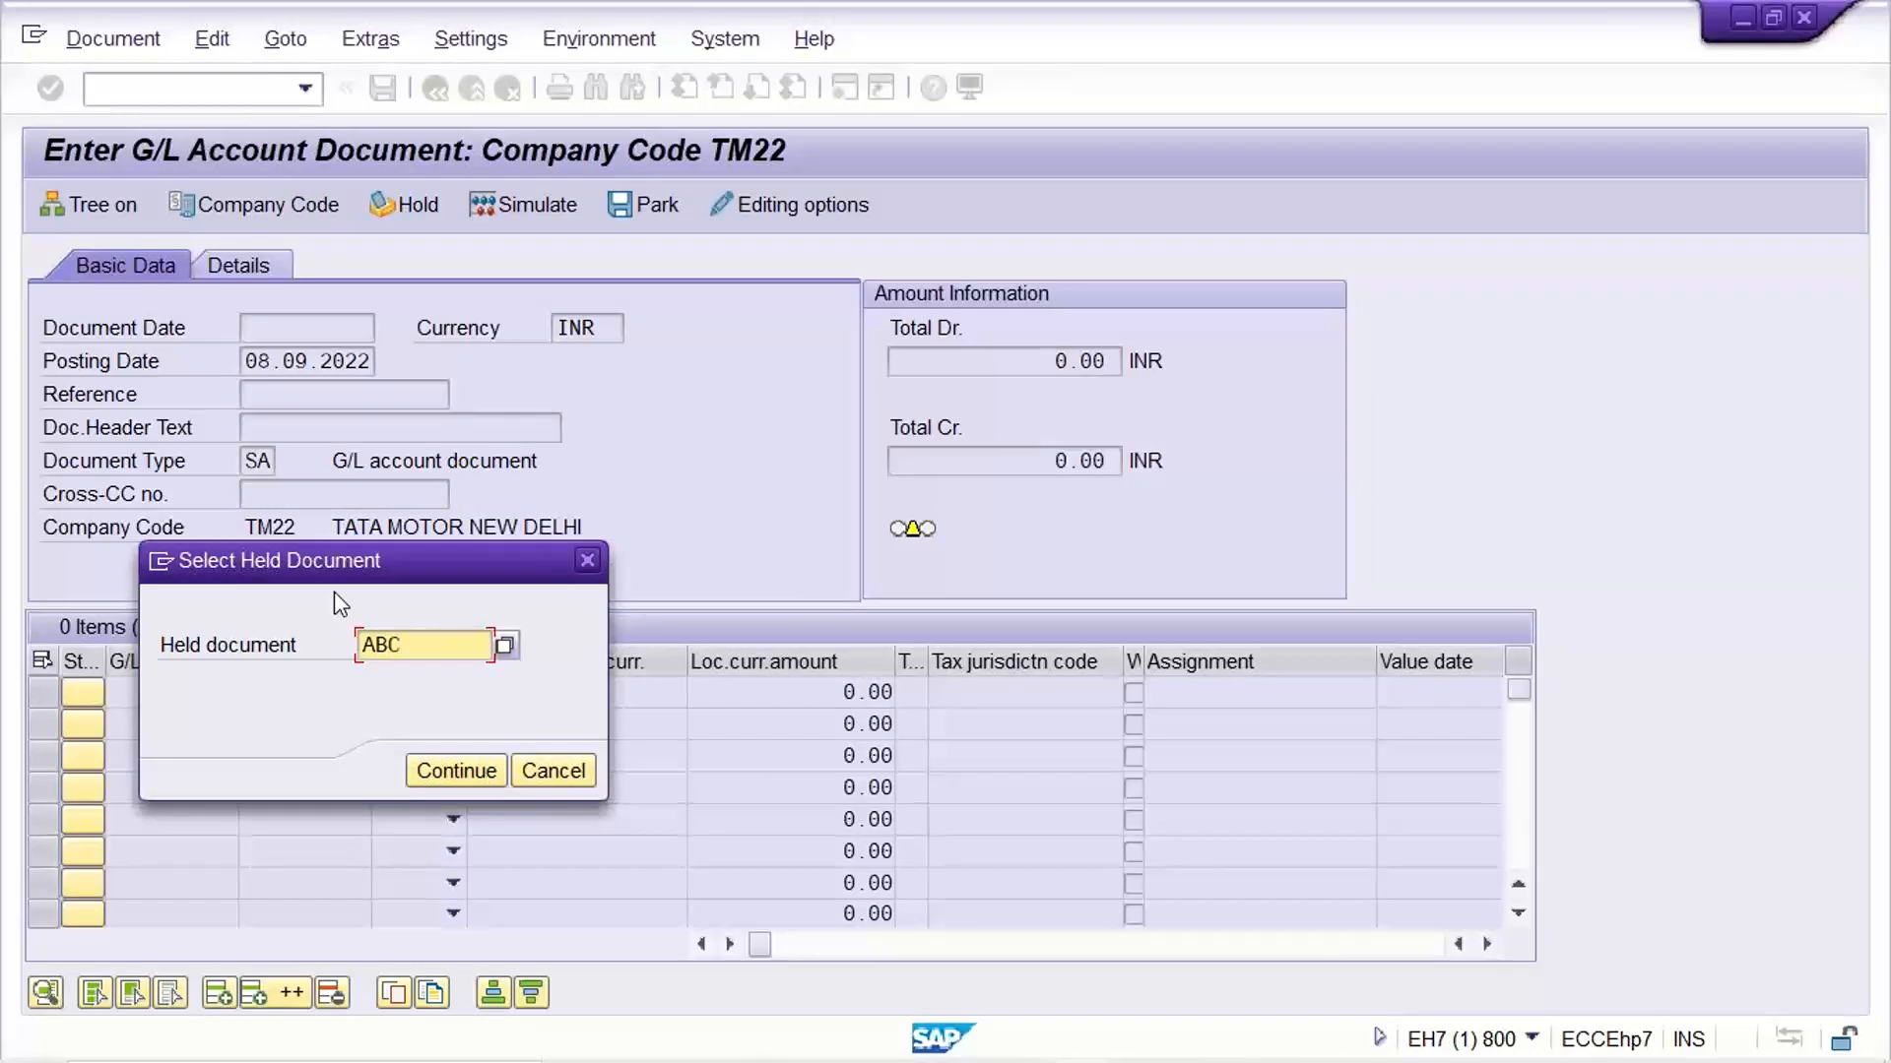
pyautogui.press('Return')
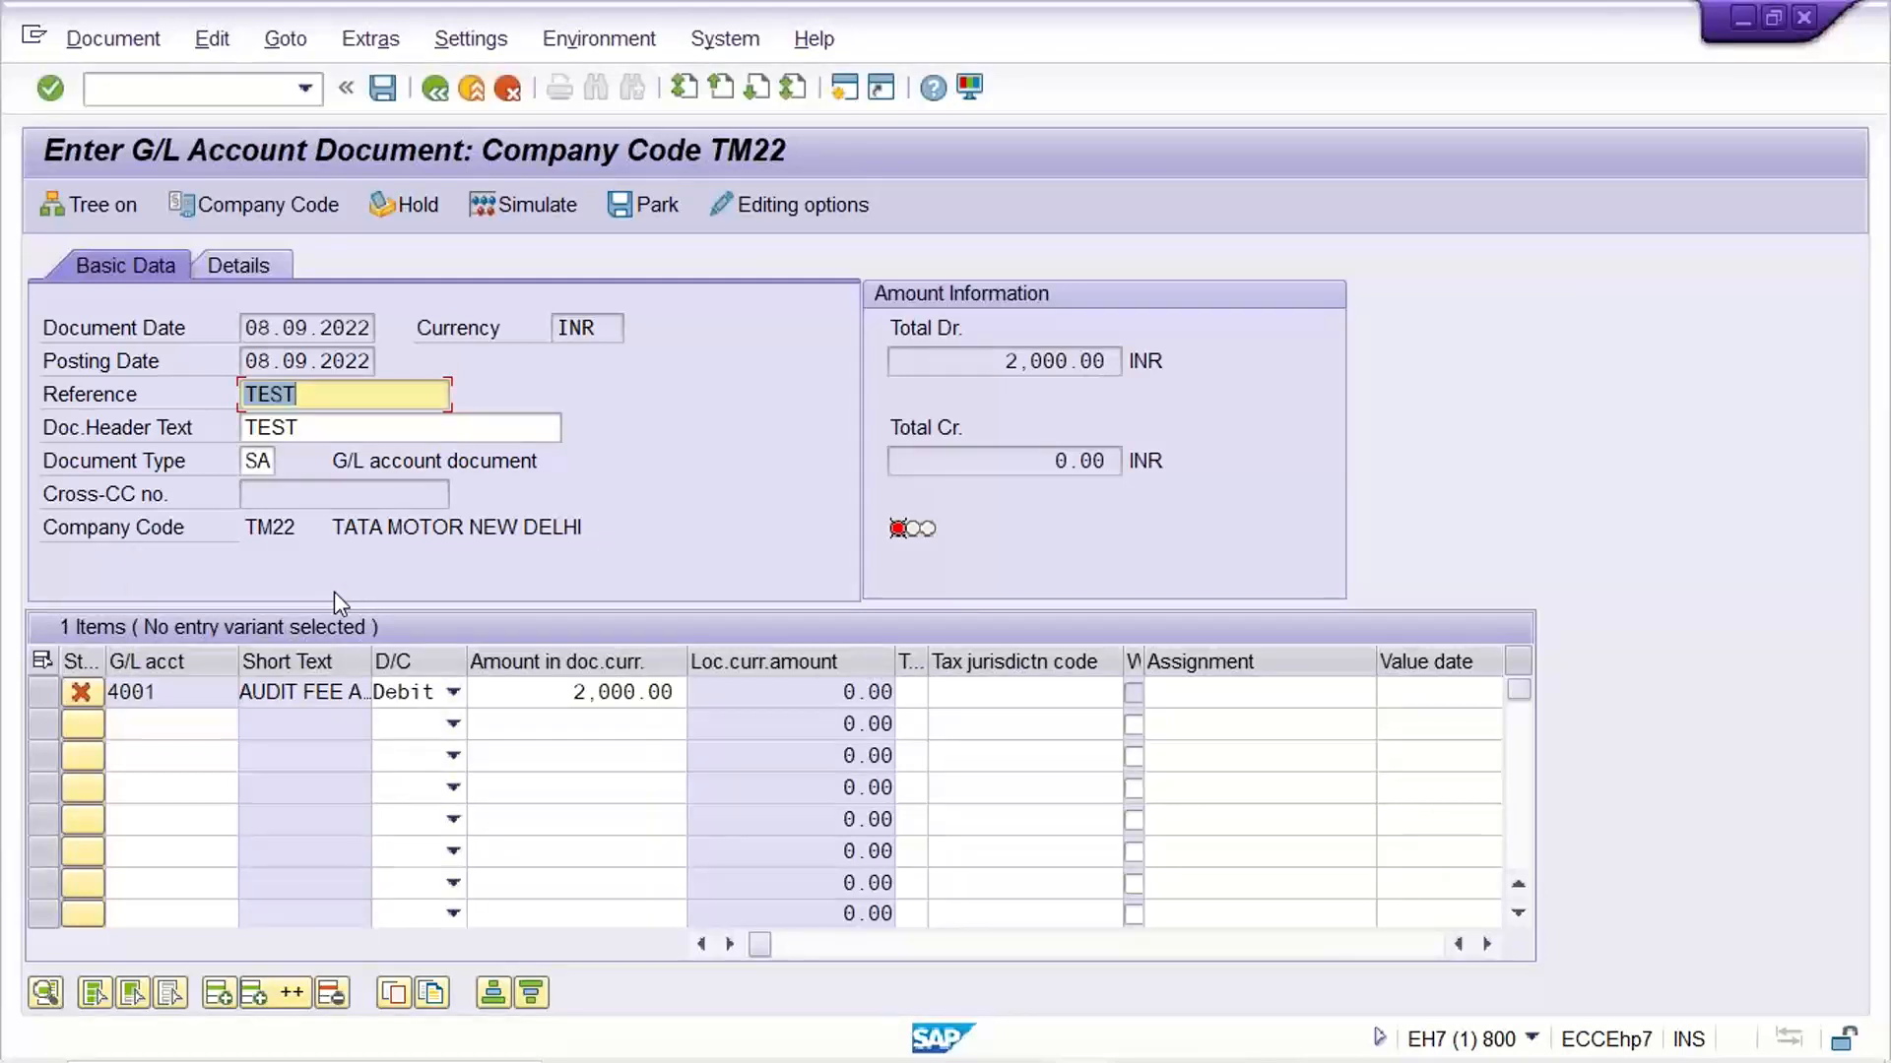
# Set the debit amount of the G/L account 4001 line to 3000
pyautogui.click(173, 726)
pyautogui.moveTo(539, 688); pyautogui.dragTo(701, 688)
pyautogui.write('3000')
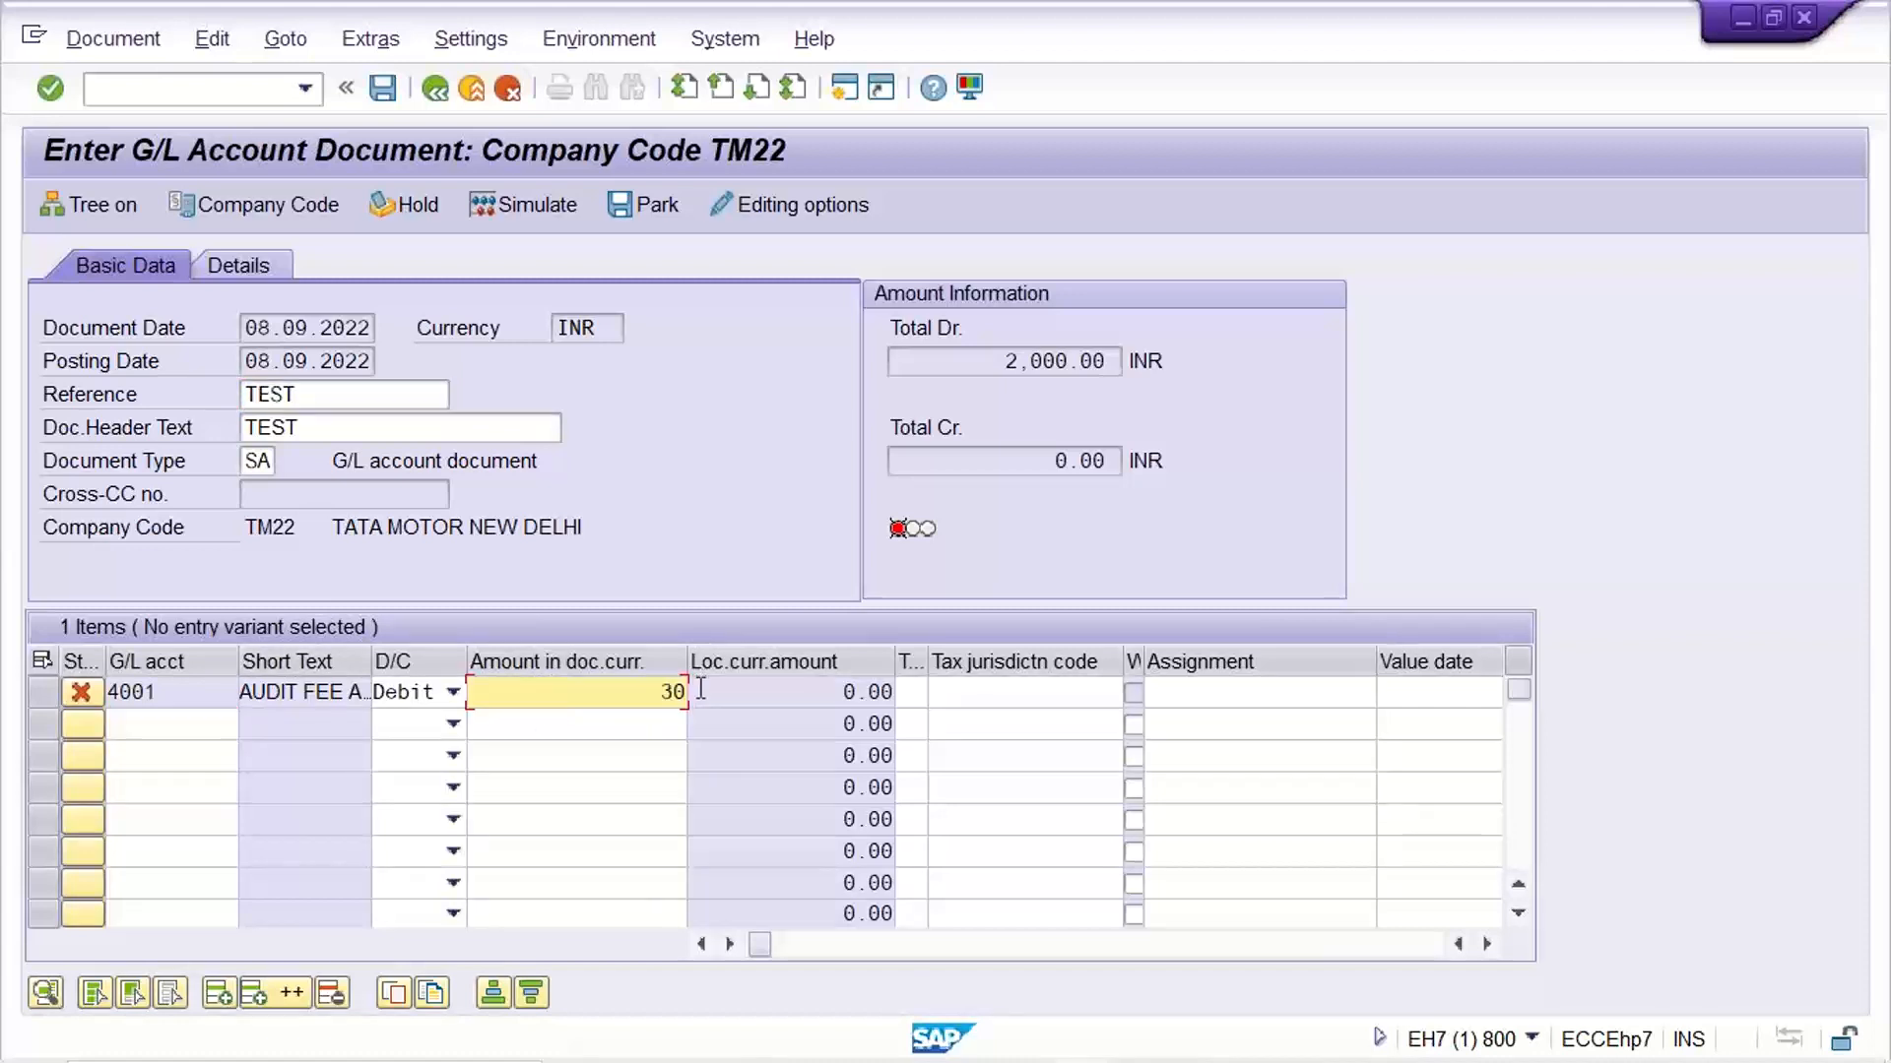
# Add a credit line for G/L account 1001 with an amount of 3000 below the 4001 debit line
pyautogui.click(169, 728)
pyautogui.write('1000')
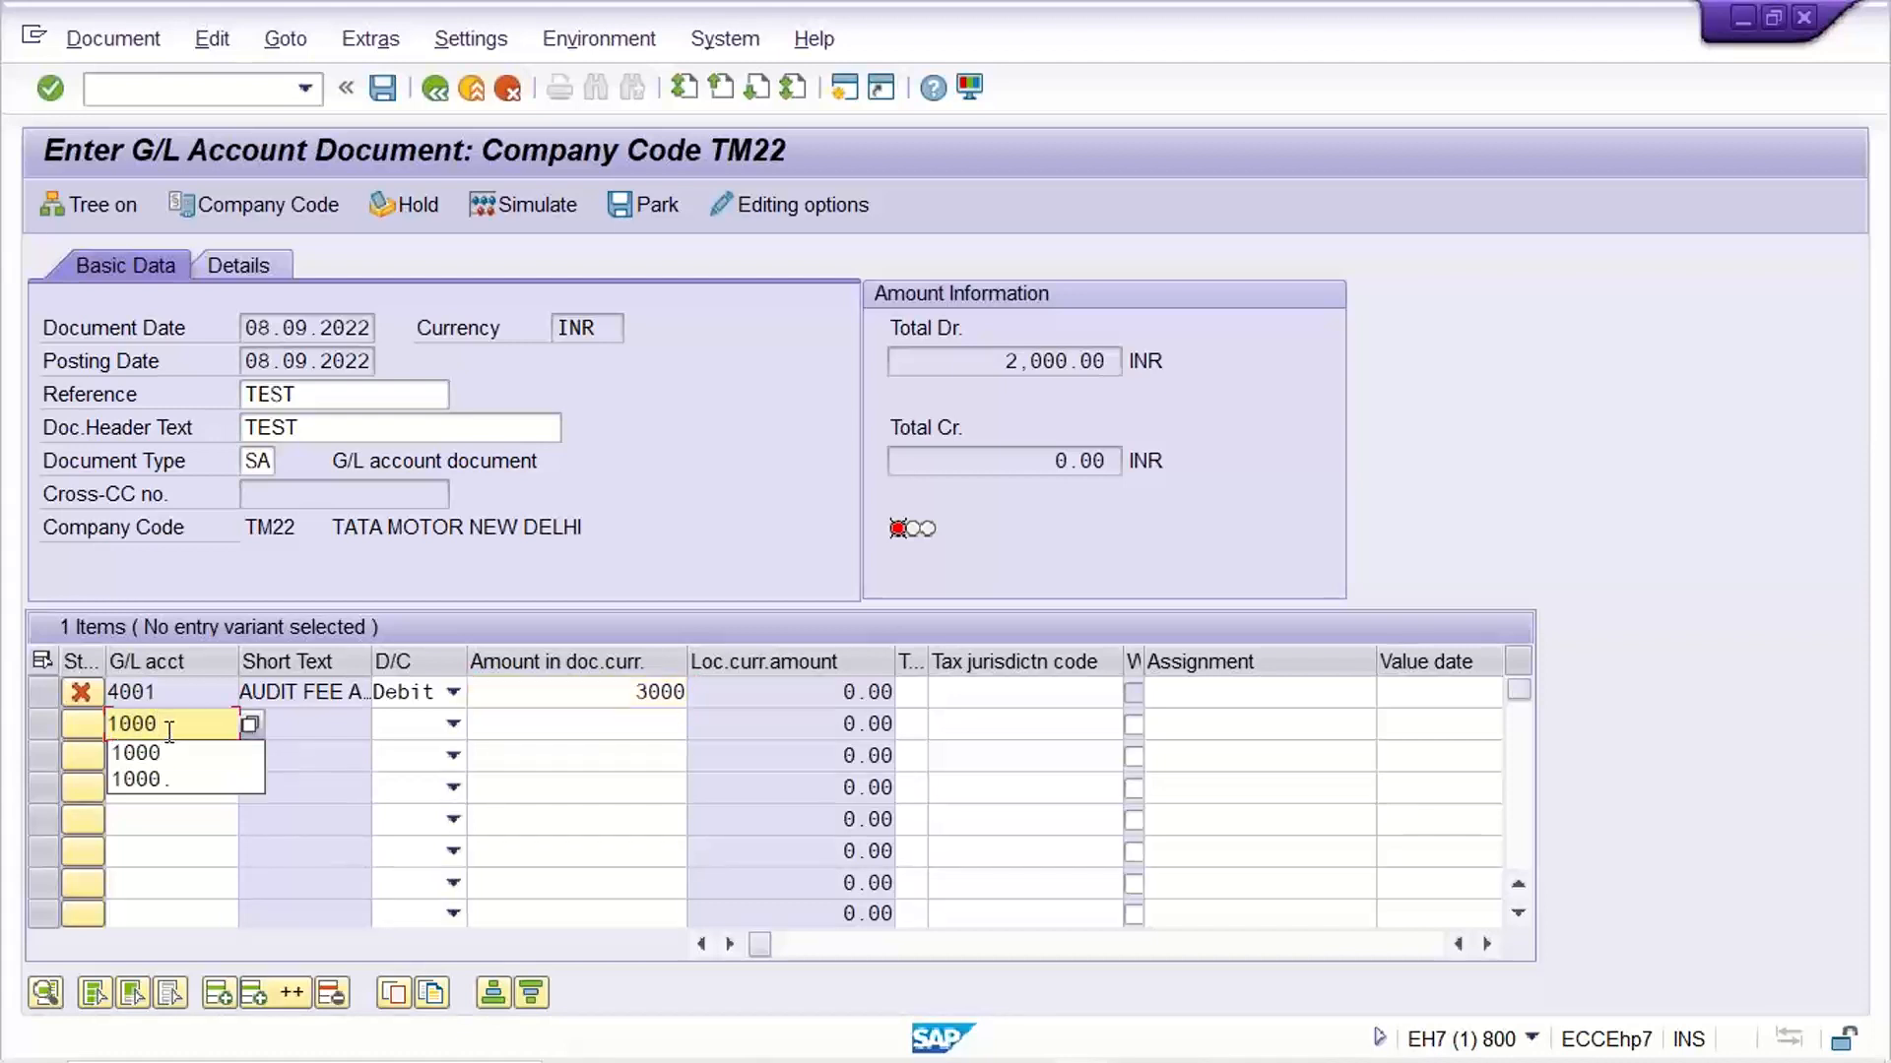
pyautogui.press('Tab')
pyautogui.press('c')
pyautogui.press('Tab')
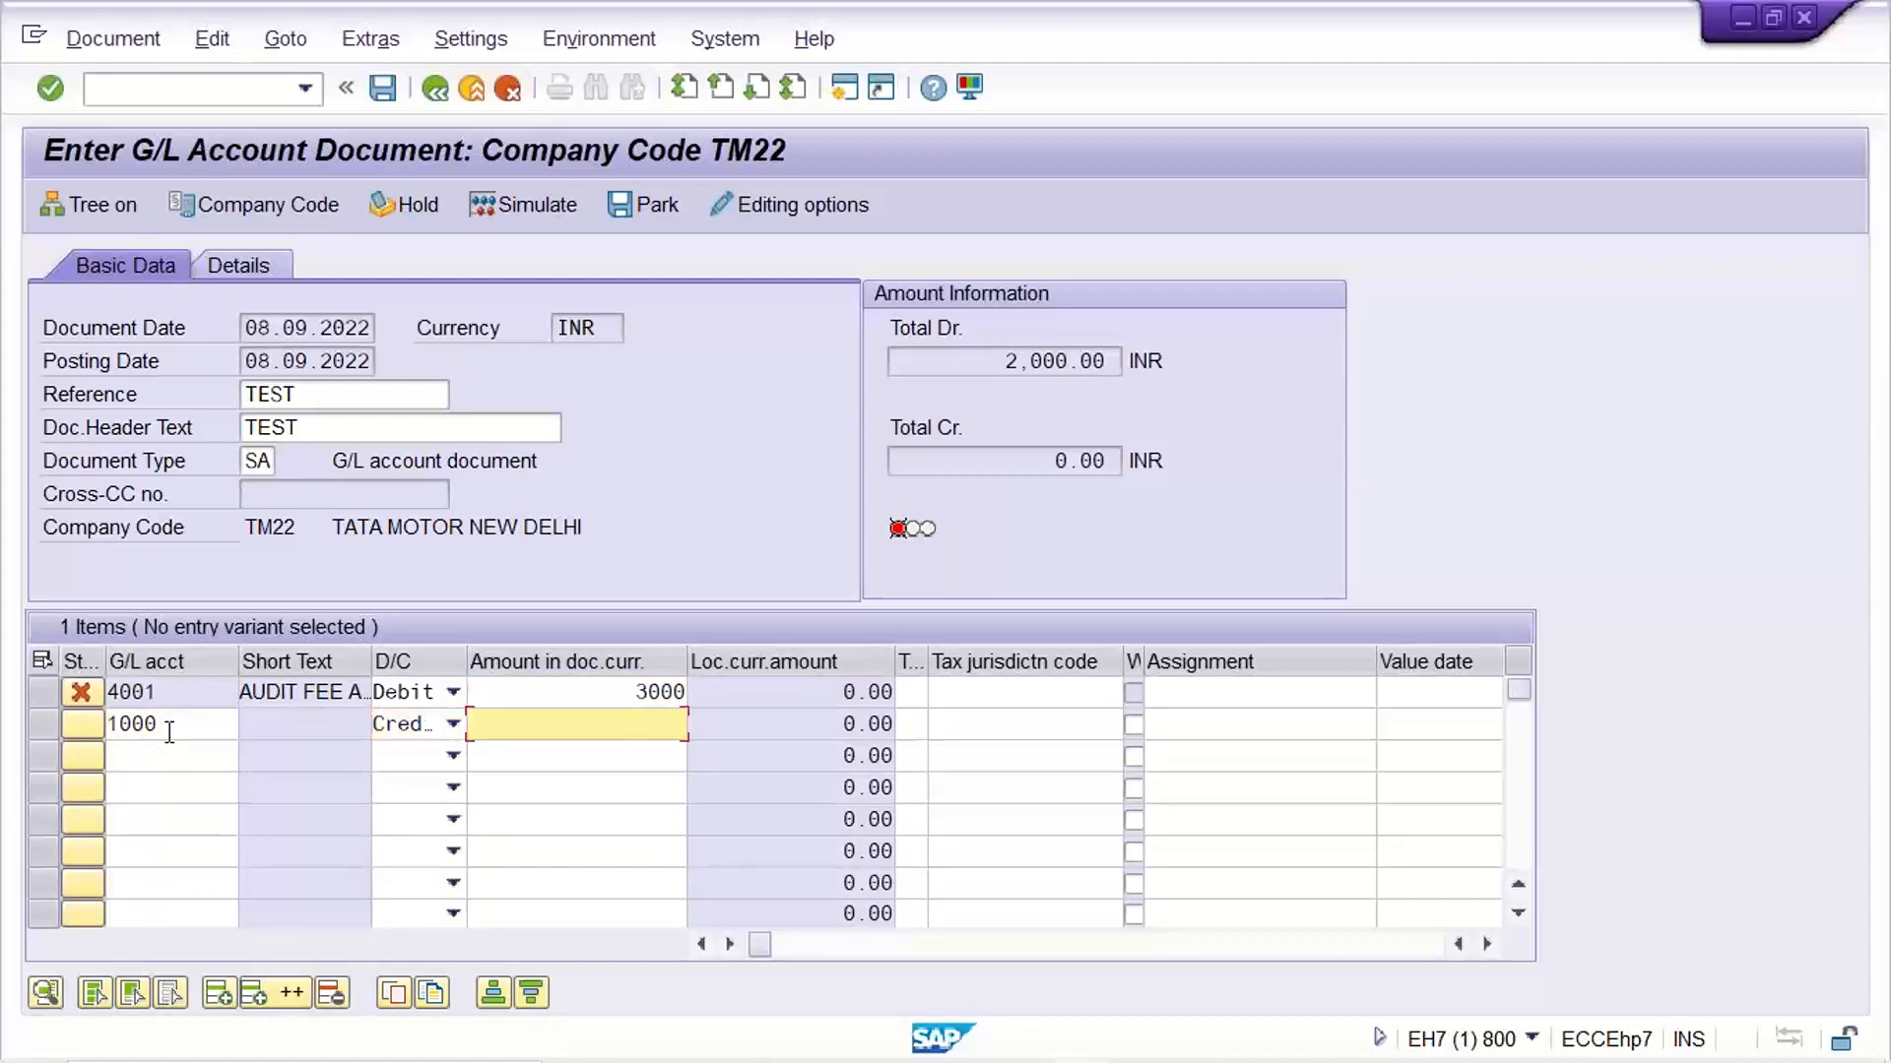
pyautogui.click(169, 733)
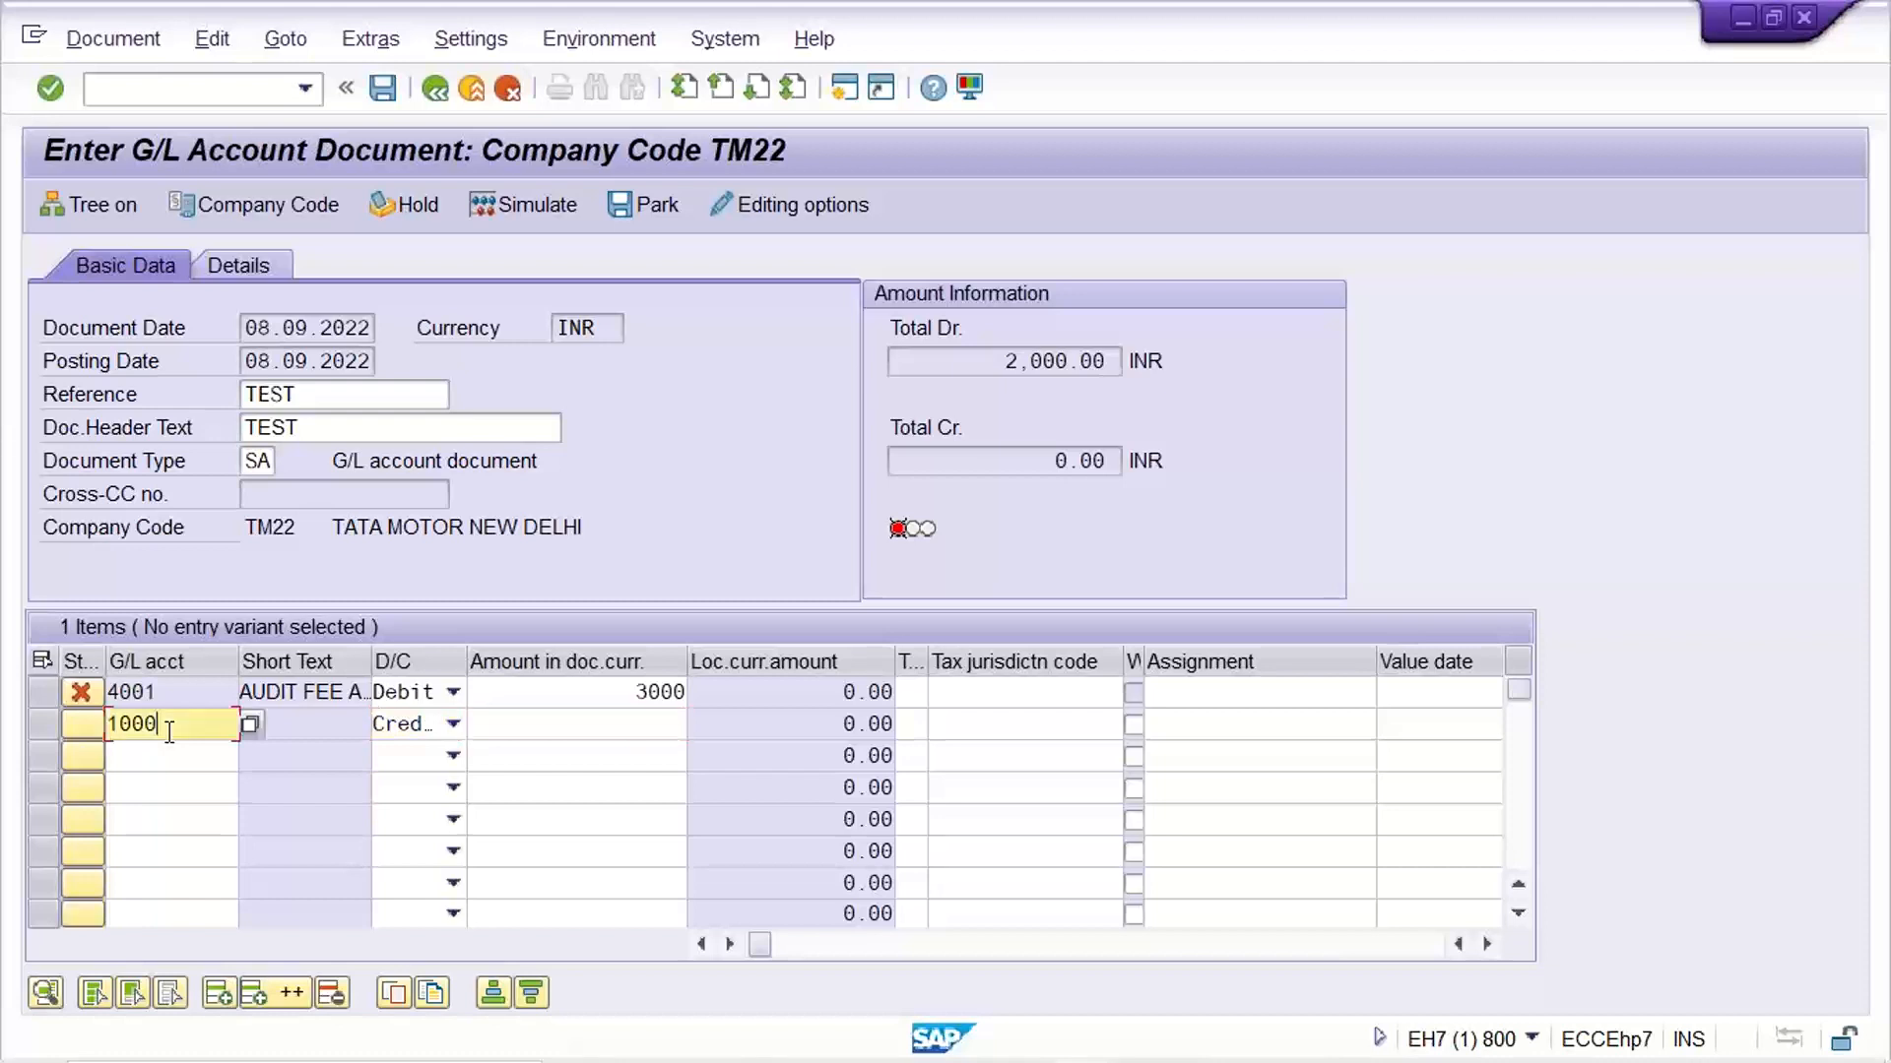
pyautogui.press('BackSpace')
pyautogui.write('1')
pyautogui.press('Tab')
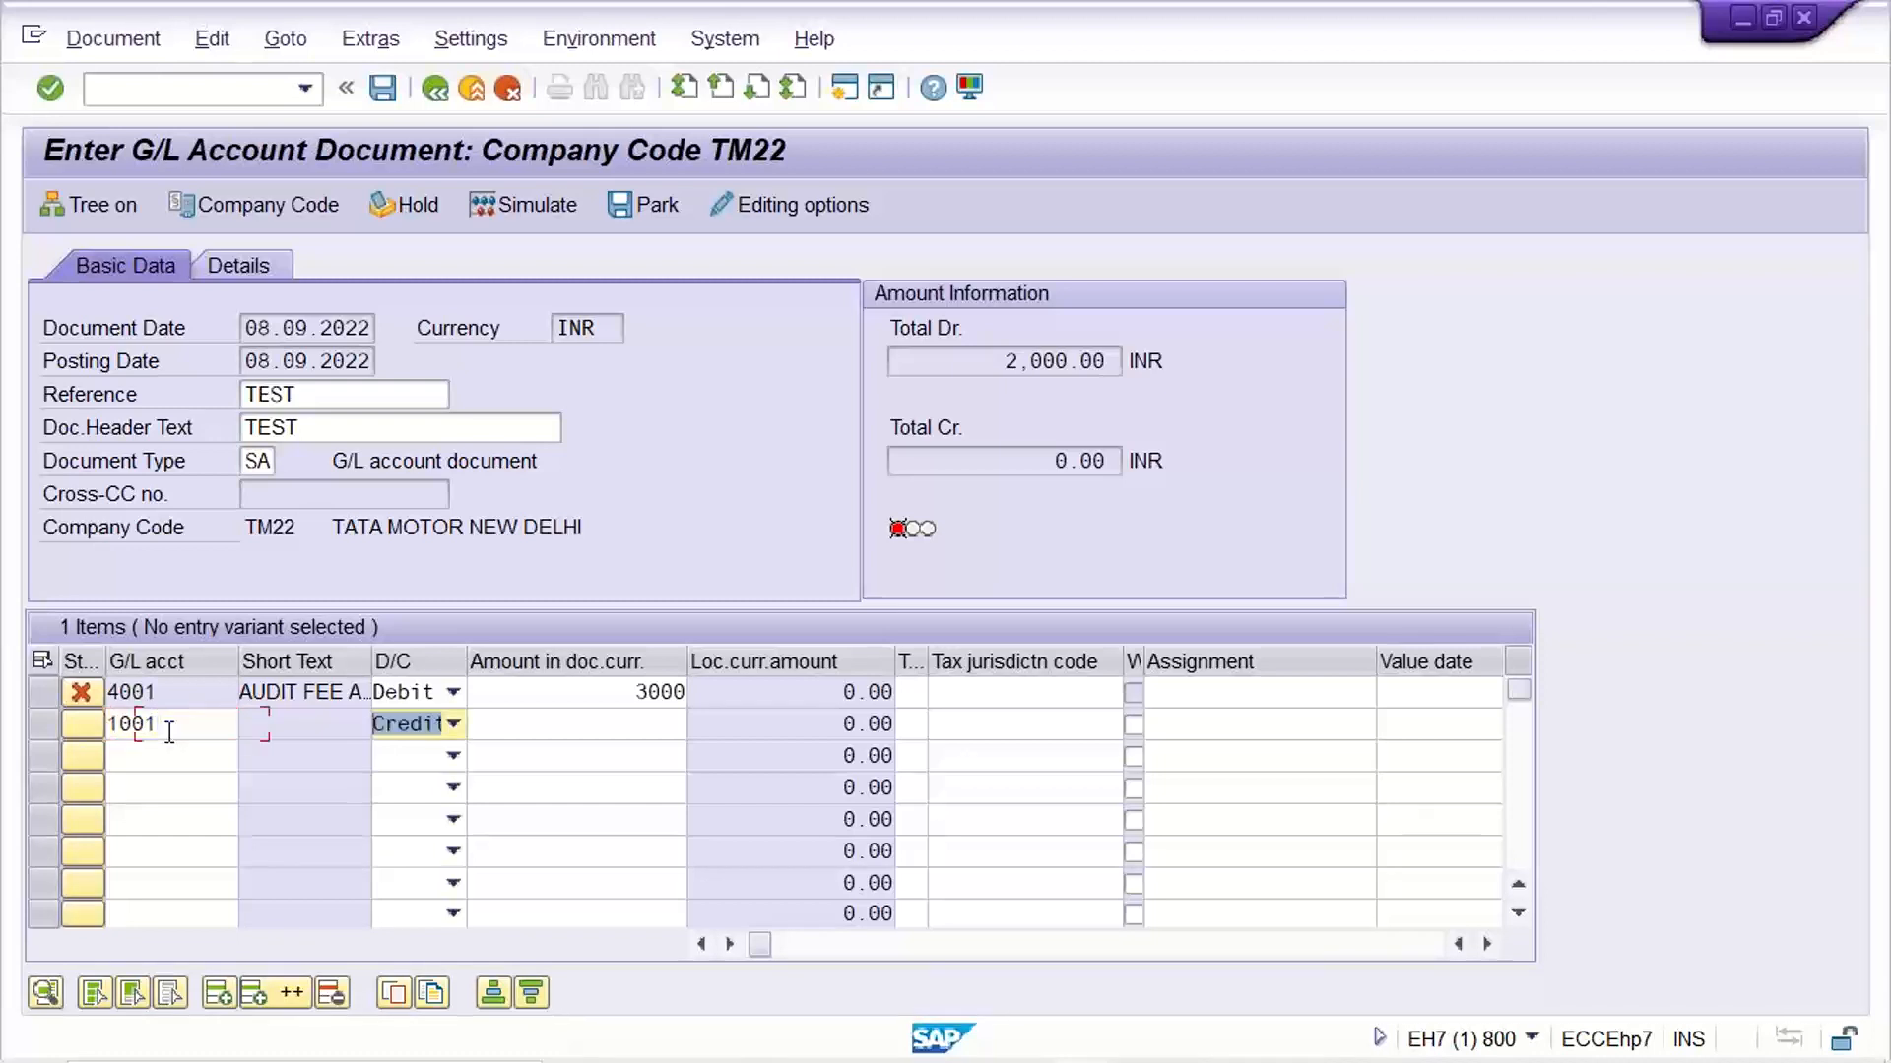
pyautogui.press('Tab')
pyautogui.write('3000')
pyautogui.press('Return')
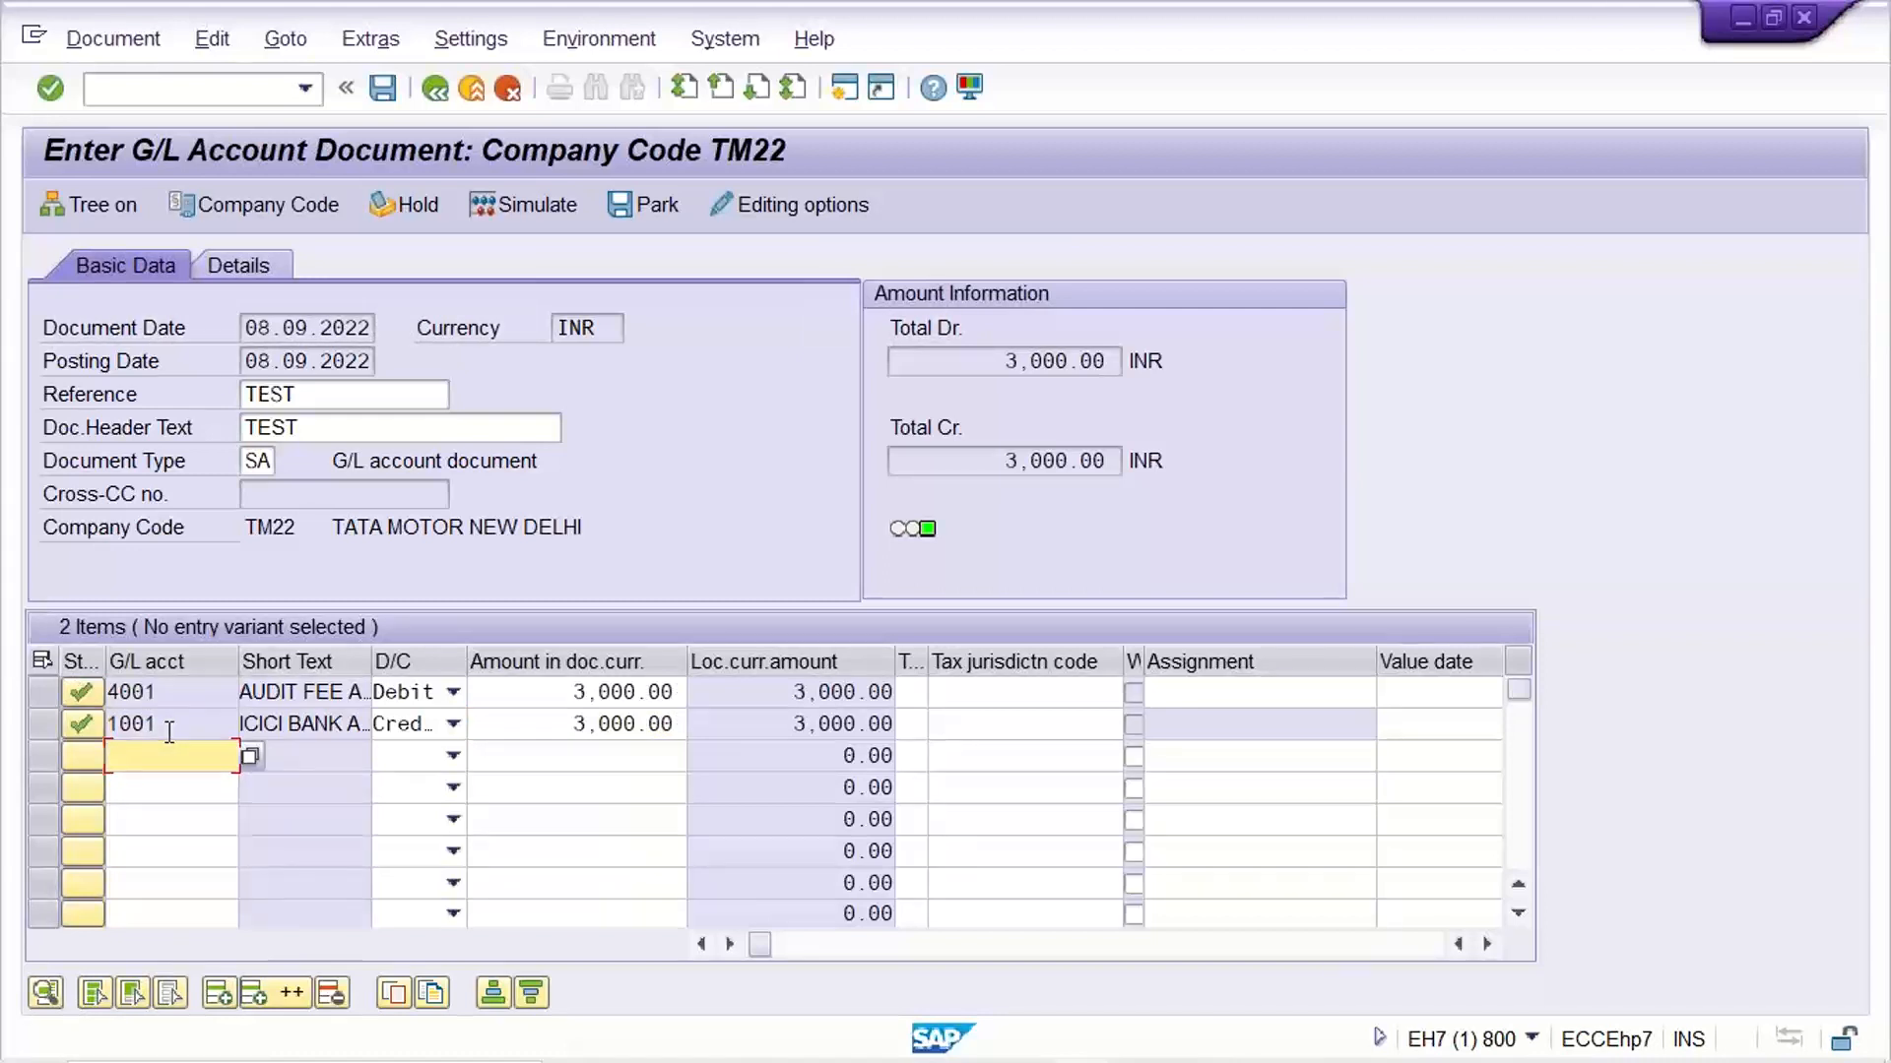
# Simulate the balanced G/L document and post it
pyautogui.click(518, 726)
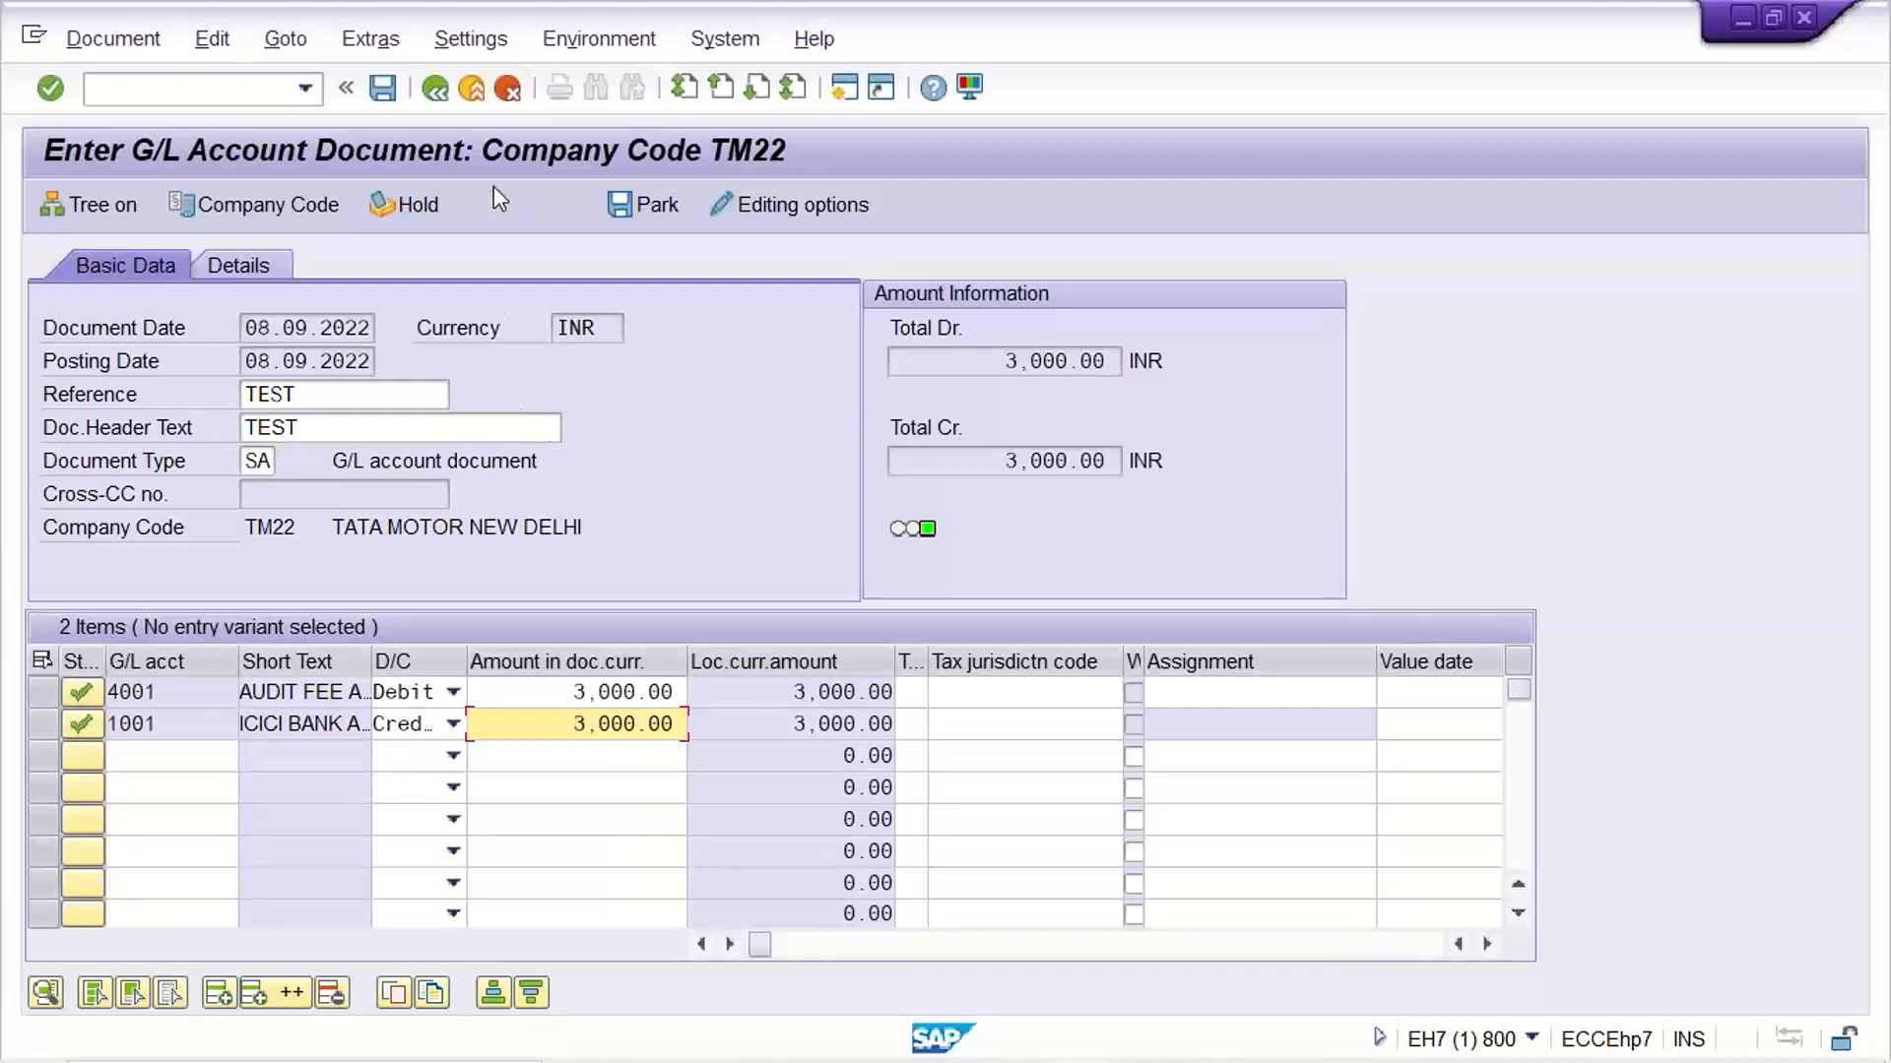
pyautogui.click(508, 207)
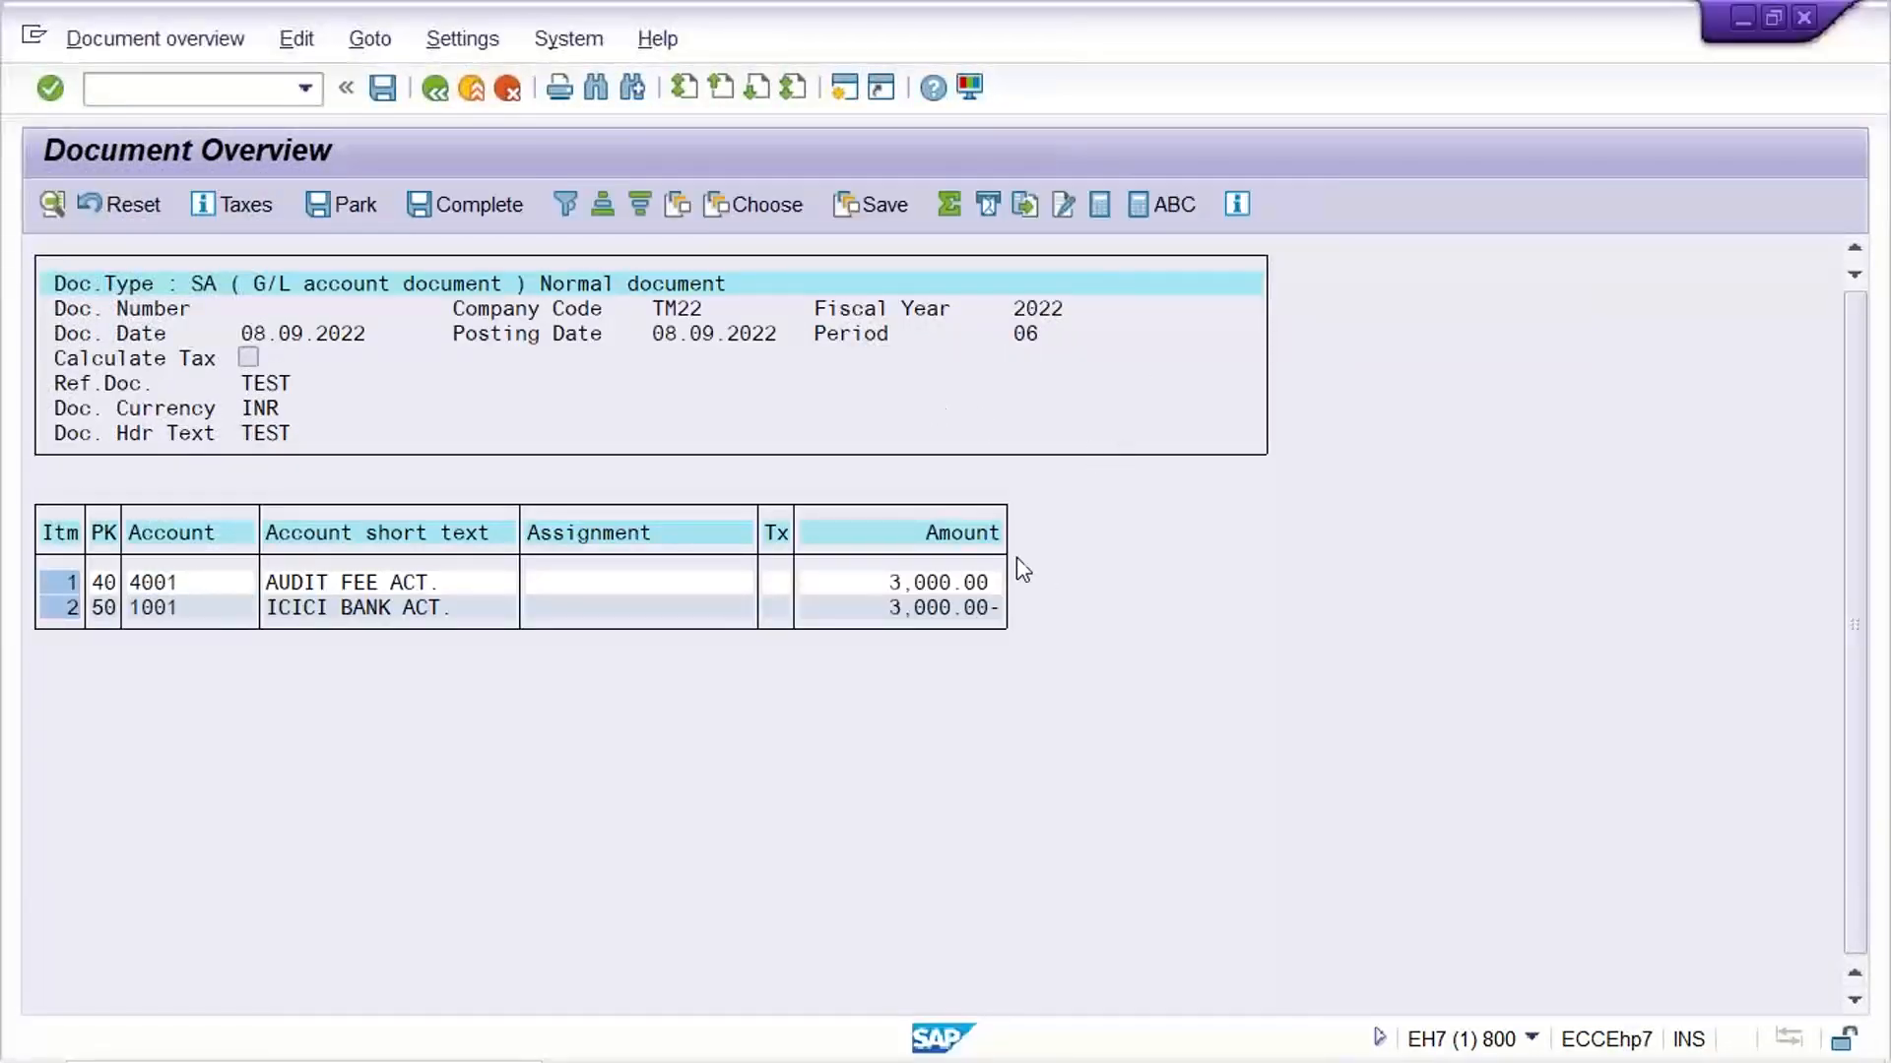
pyautogui.click(384, 90)
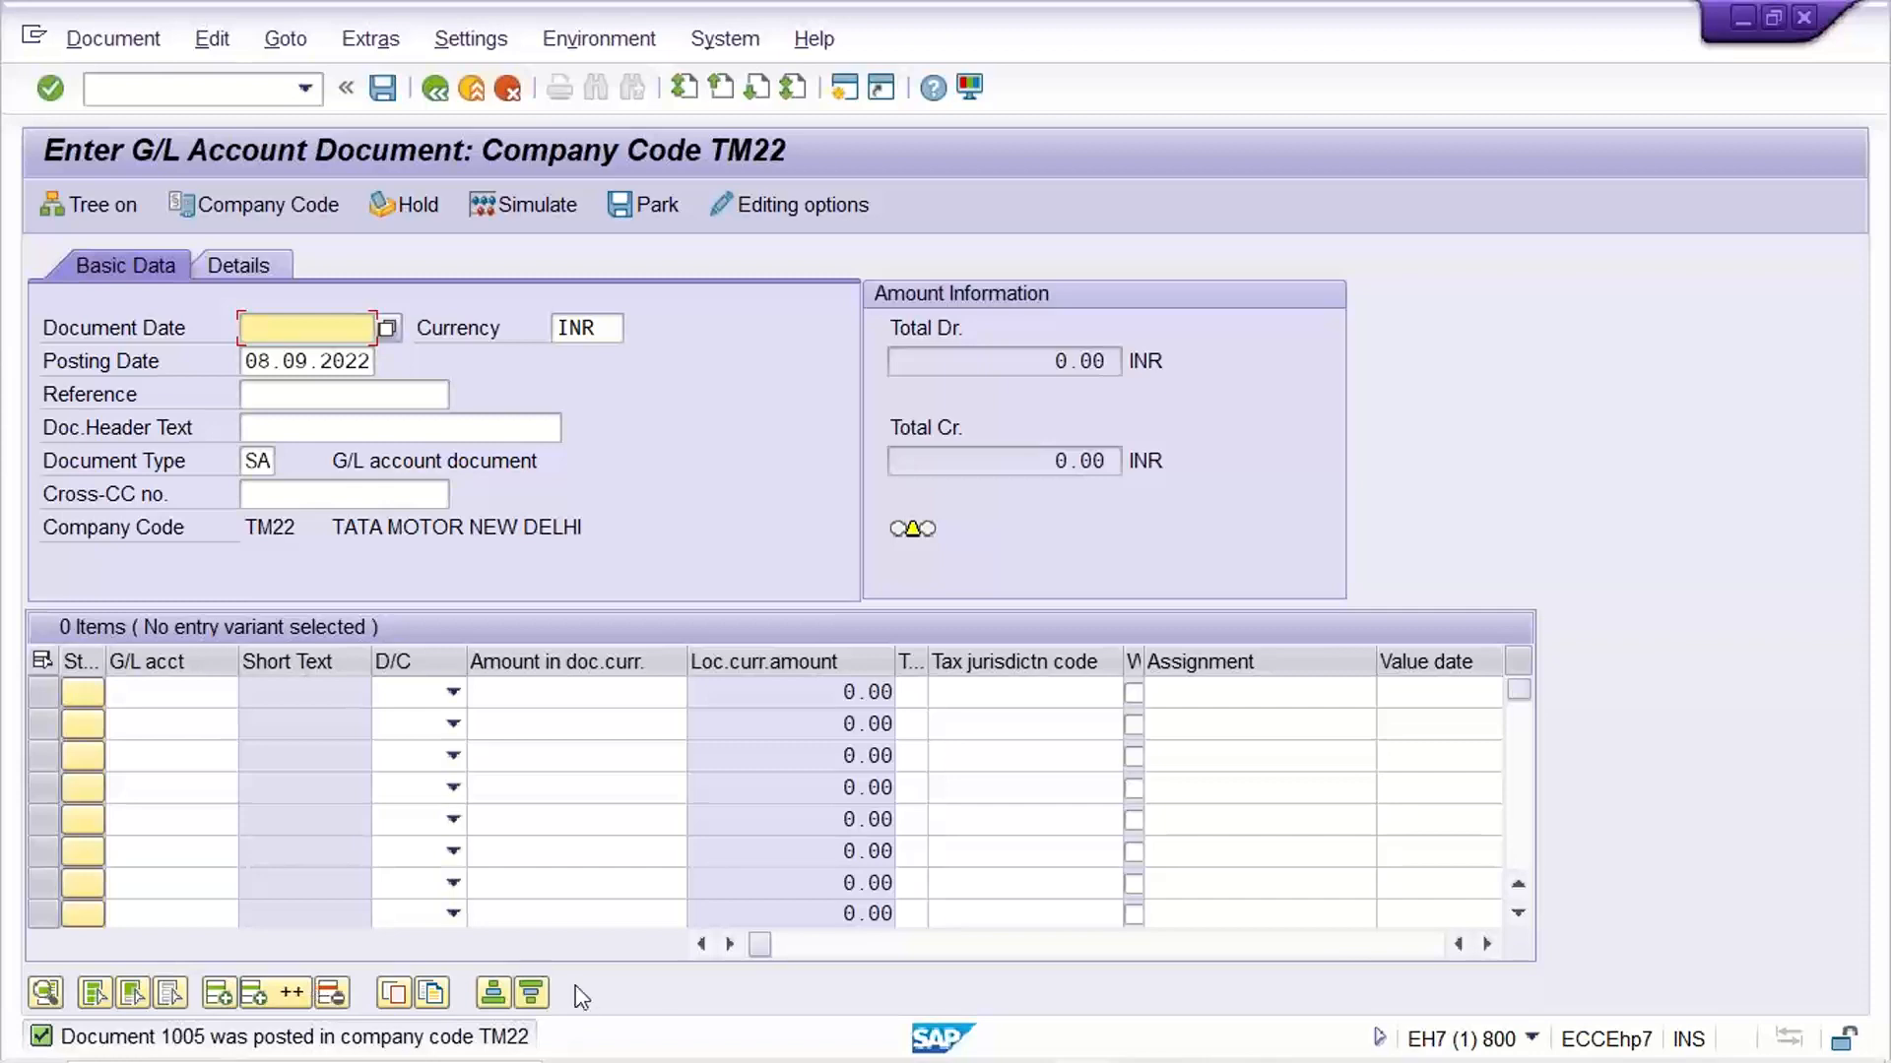
# Switch to the G/L Account Line Item Display session for account 4001 and refresh the line item list
pyautogui.moveTo(926, 1058)
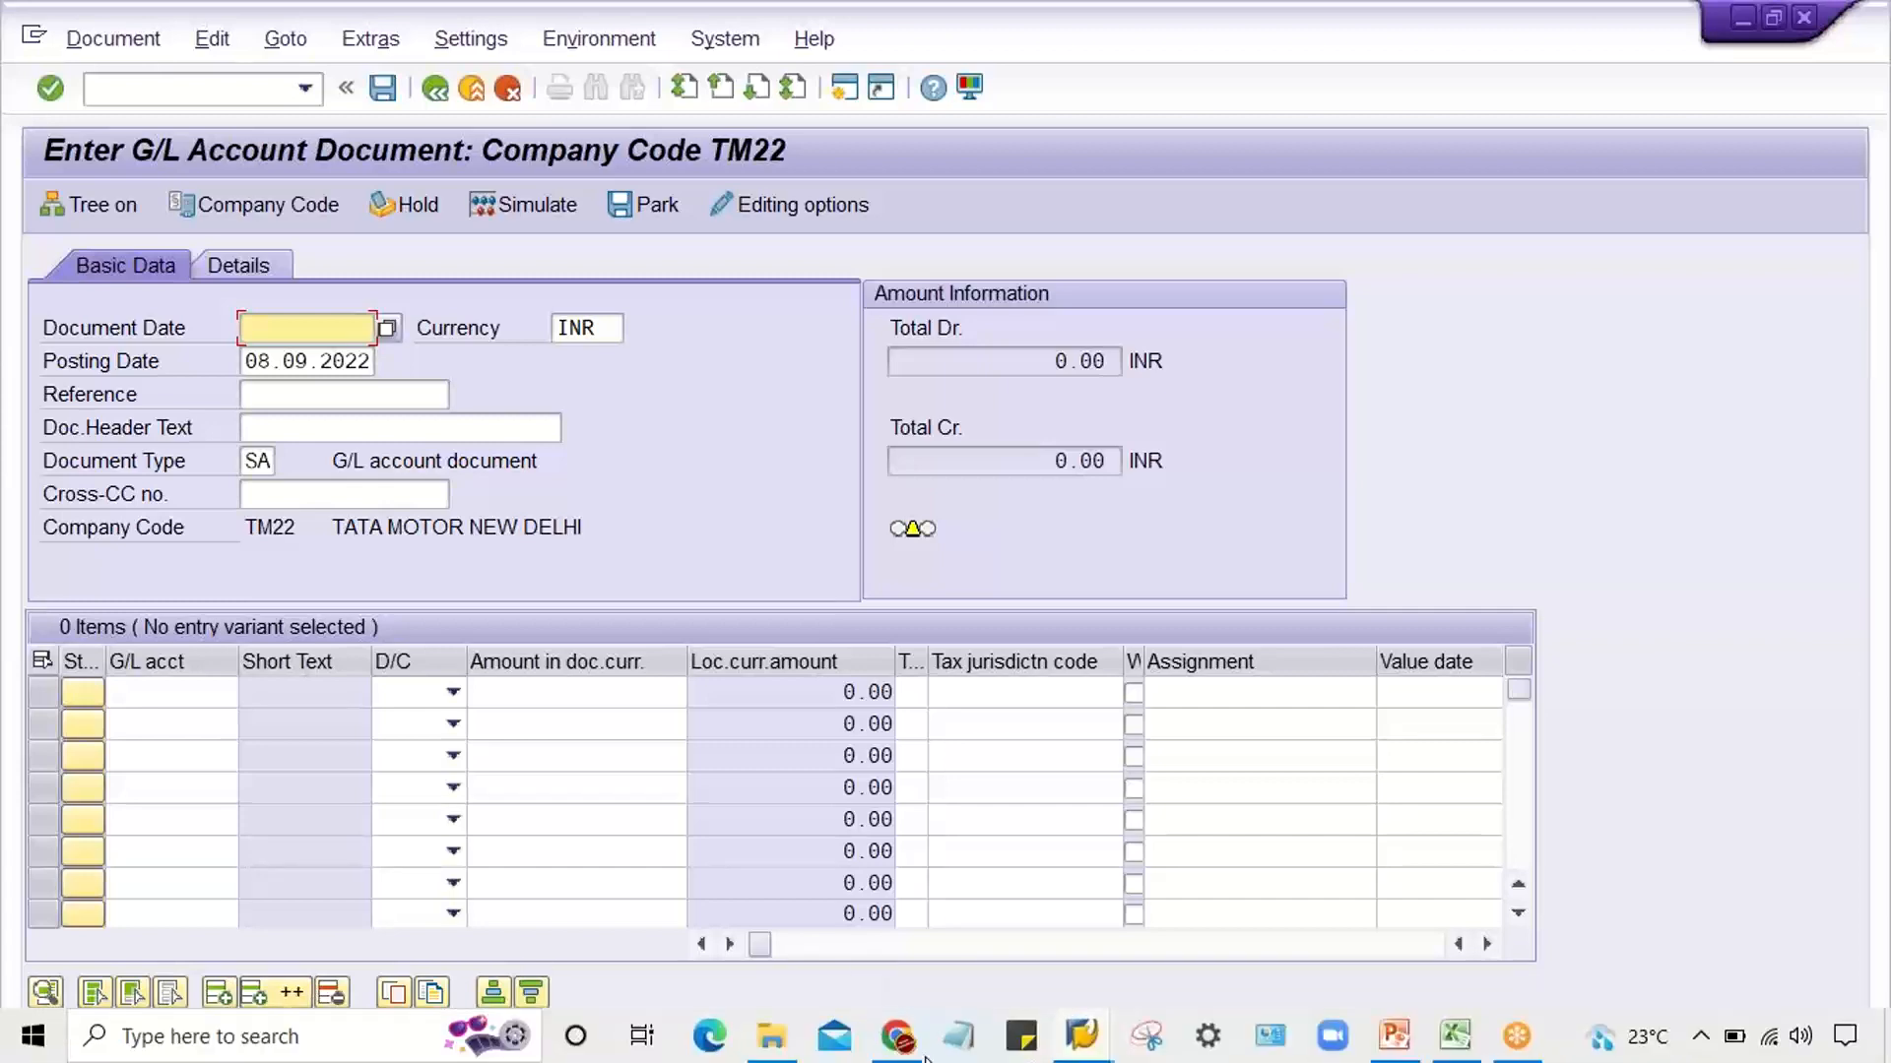
pyautogui.click(1083, 1039)
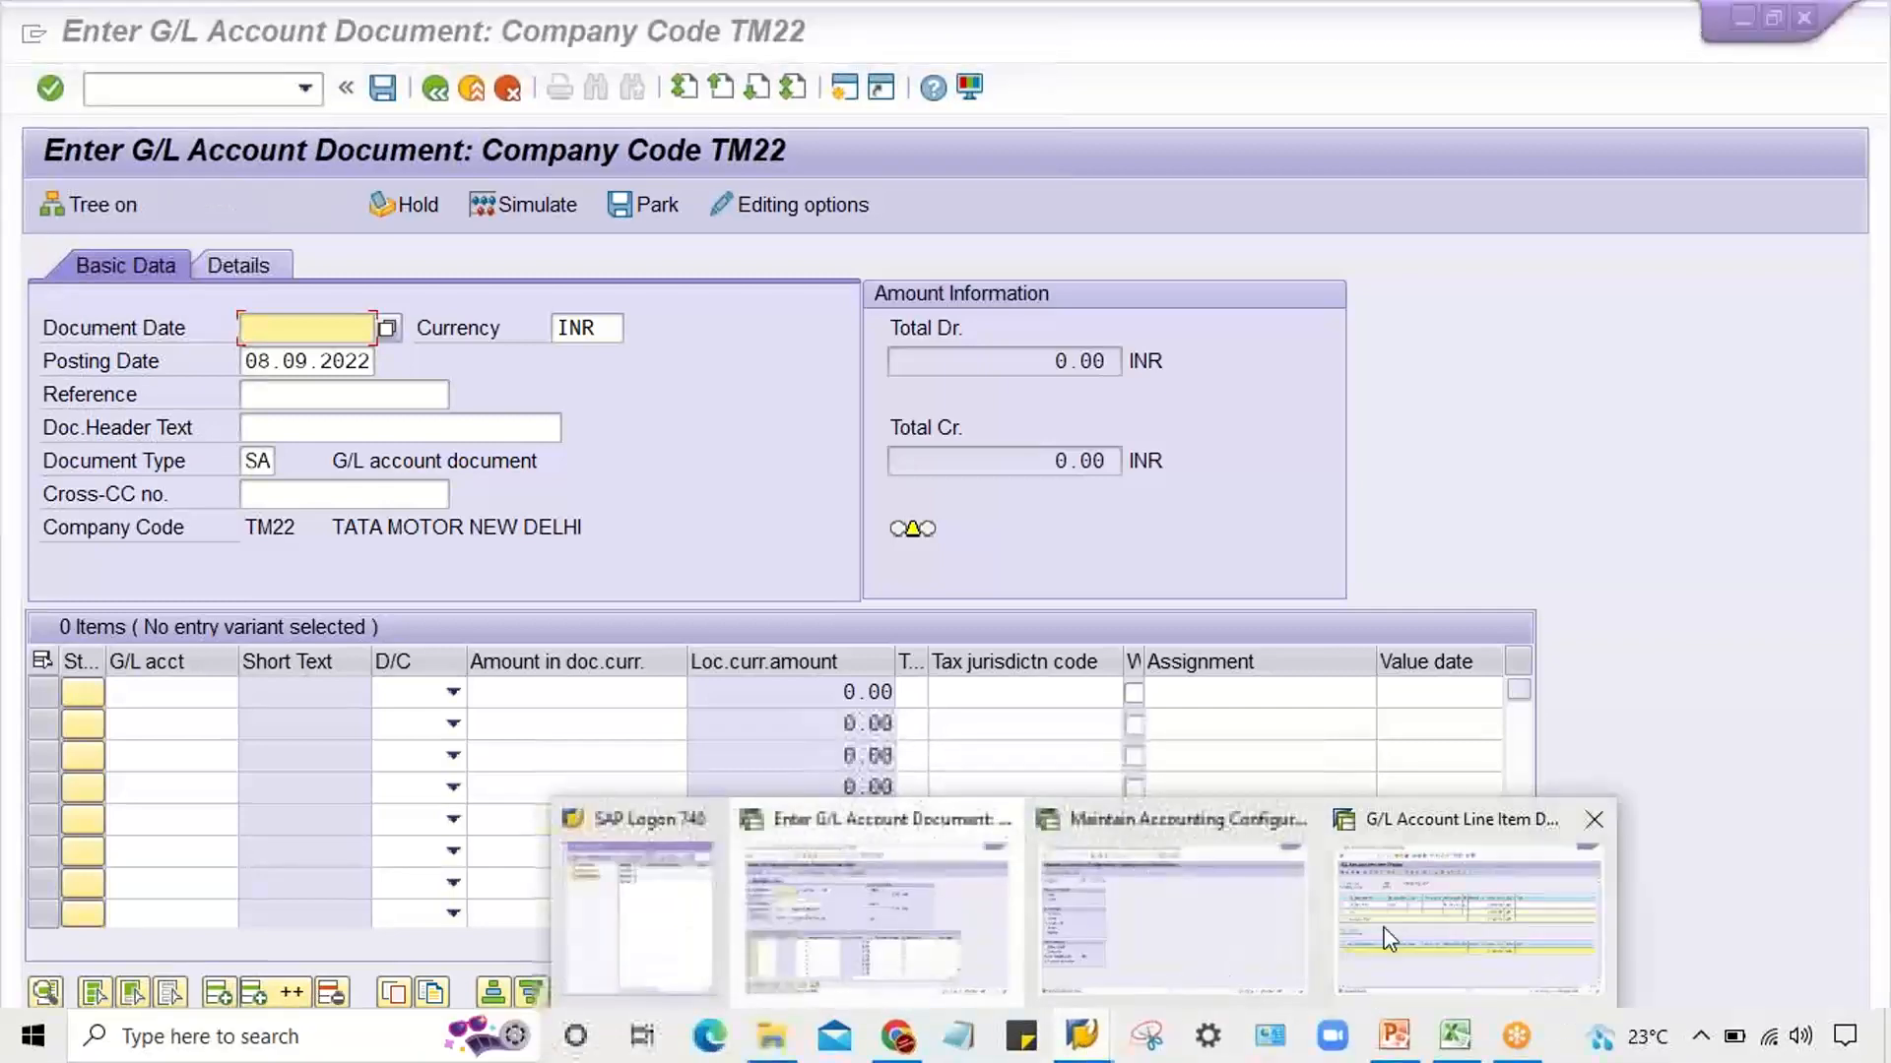
pyautogui.click(1389, 926)
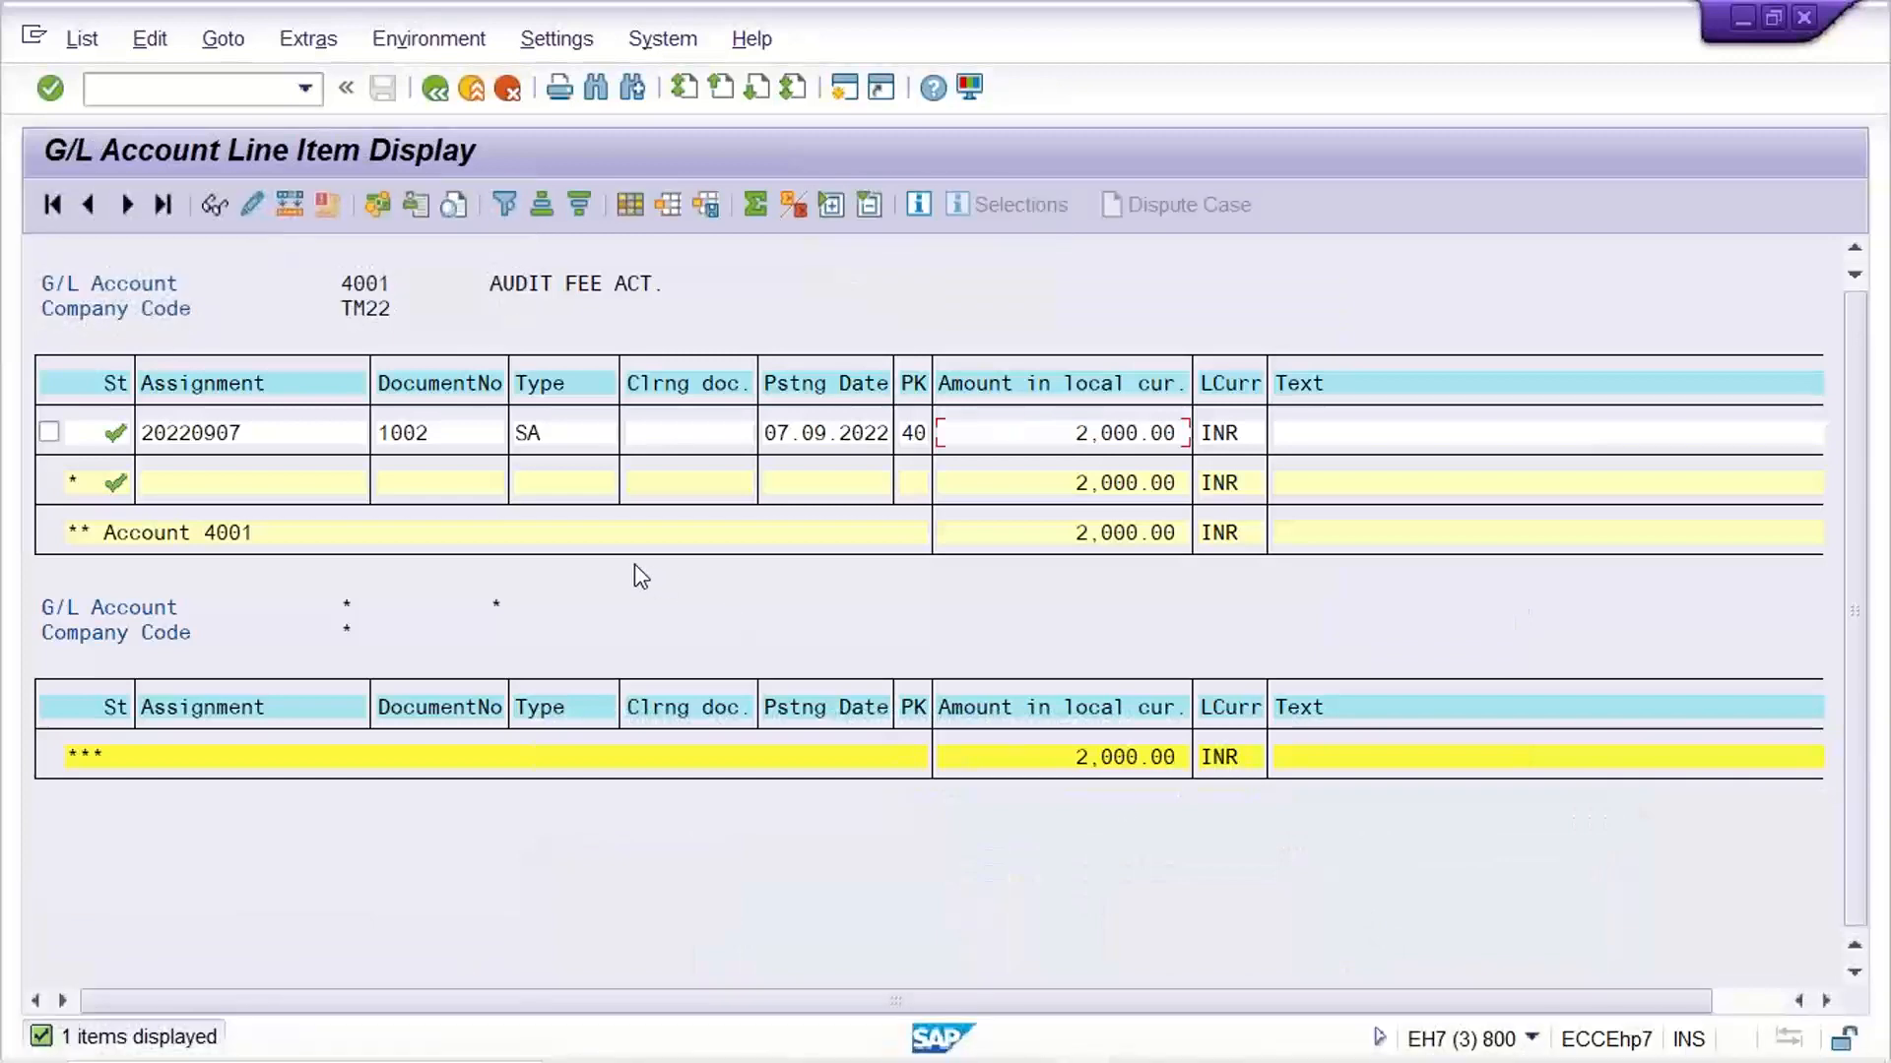
pyautogui.click(83, 41)
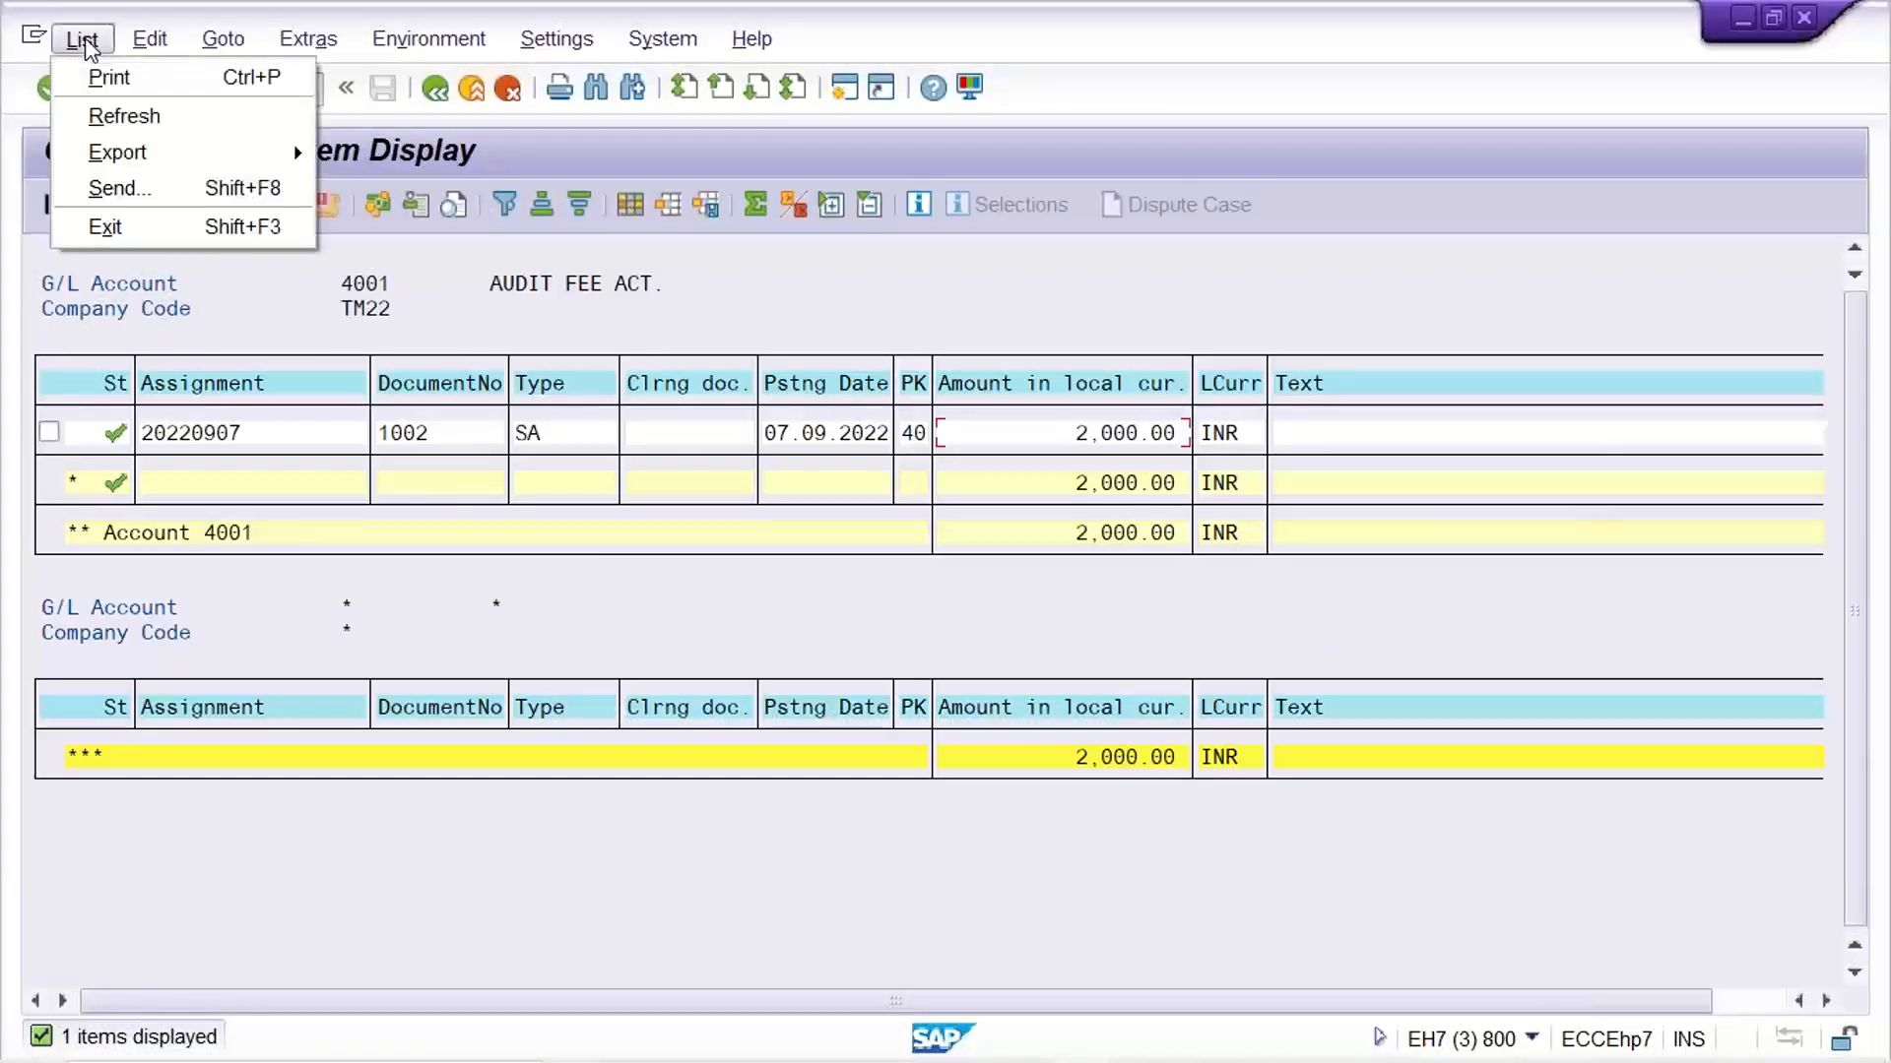
pyautogui.click(107, 117)
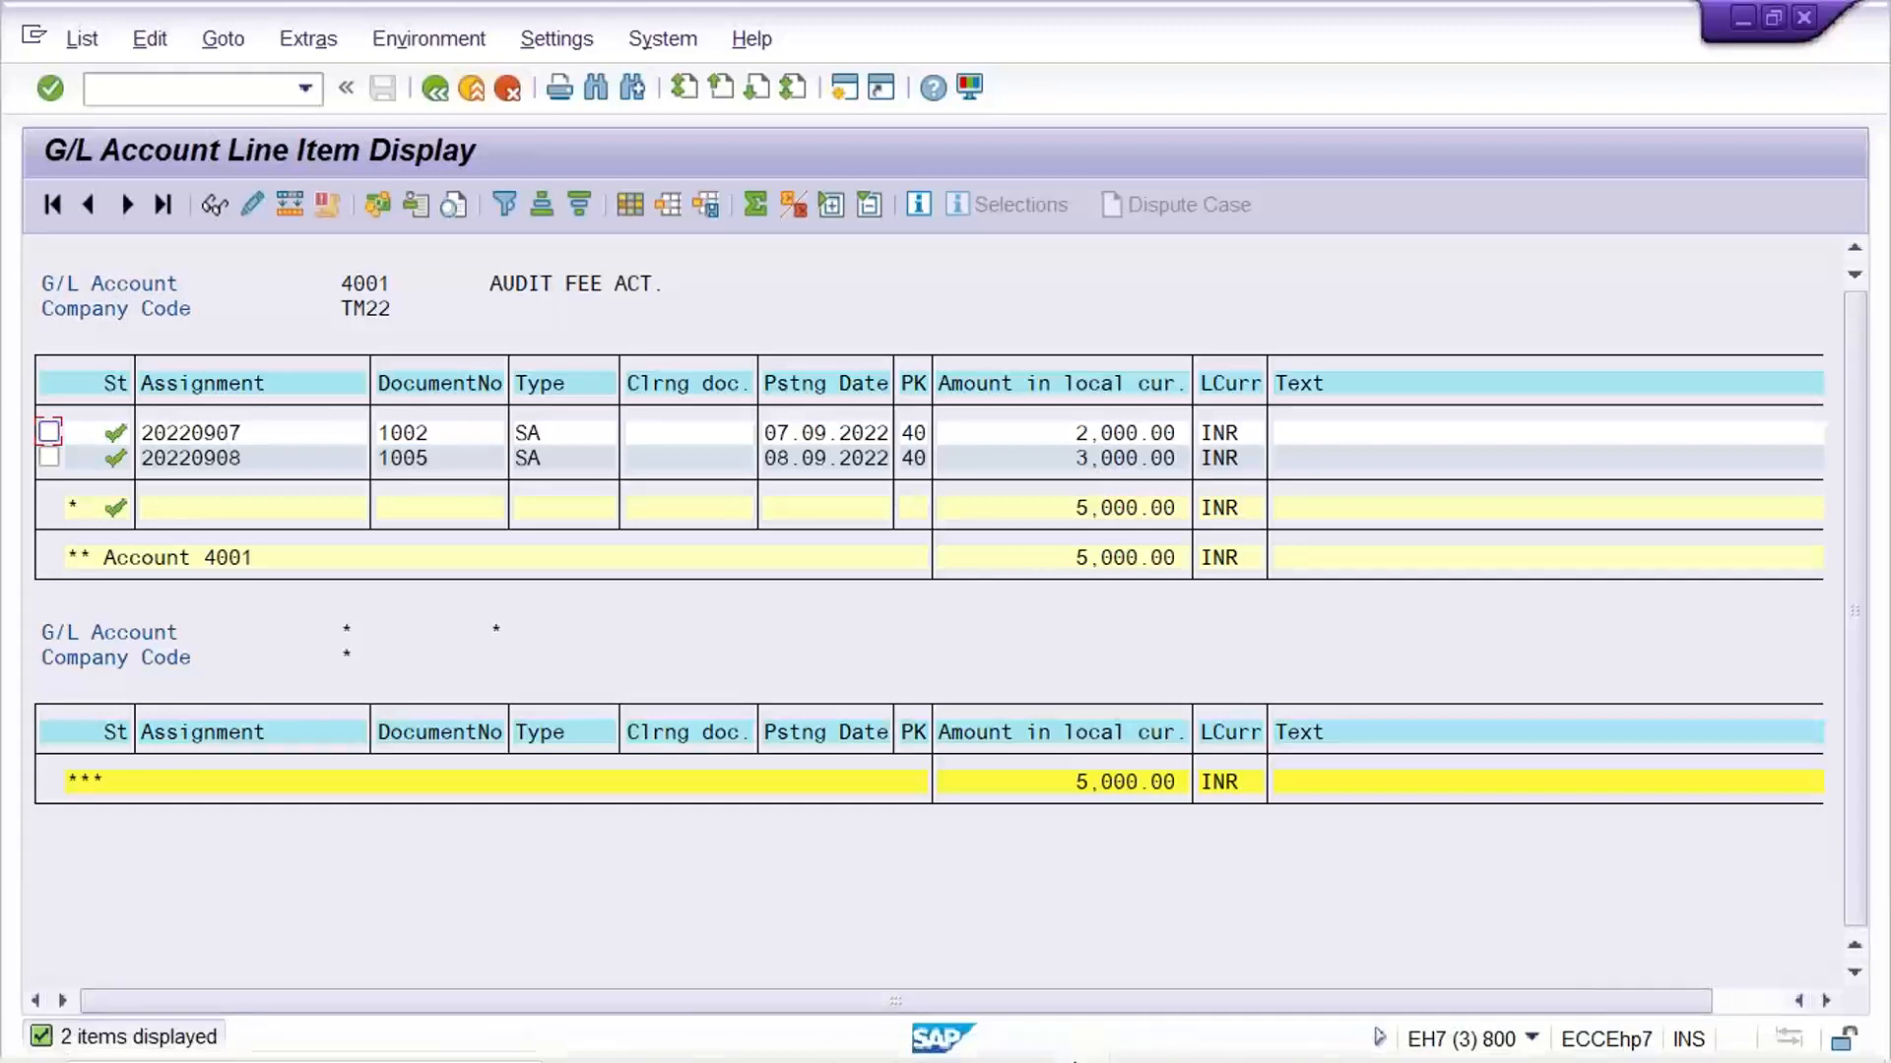
# Return to the G/L document entry session for company code TM22 and set the document date to 08.09.2022
pyautogui.click(1081, 1034)
pyautogui.click(943, 934)
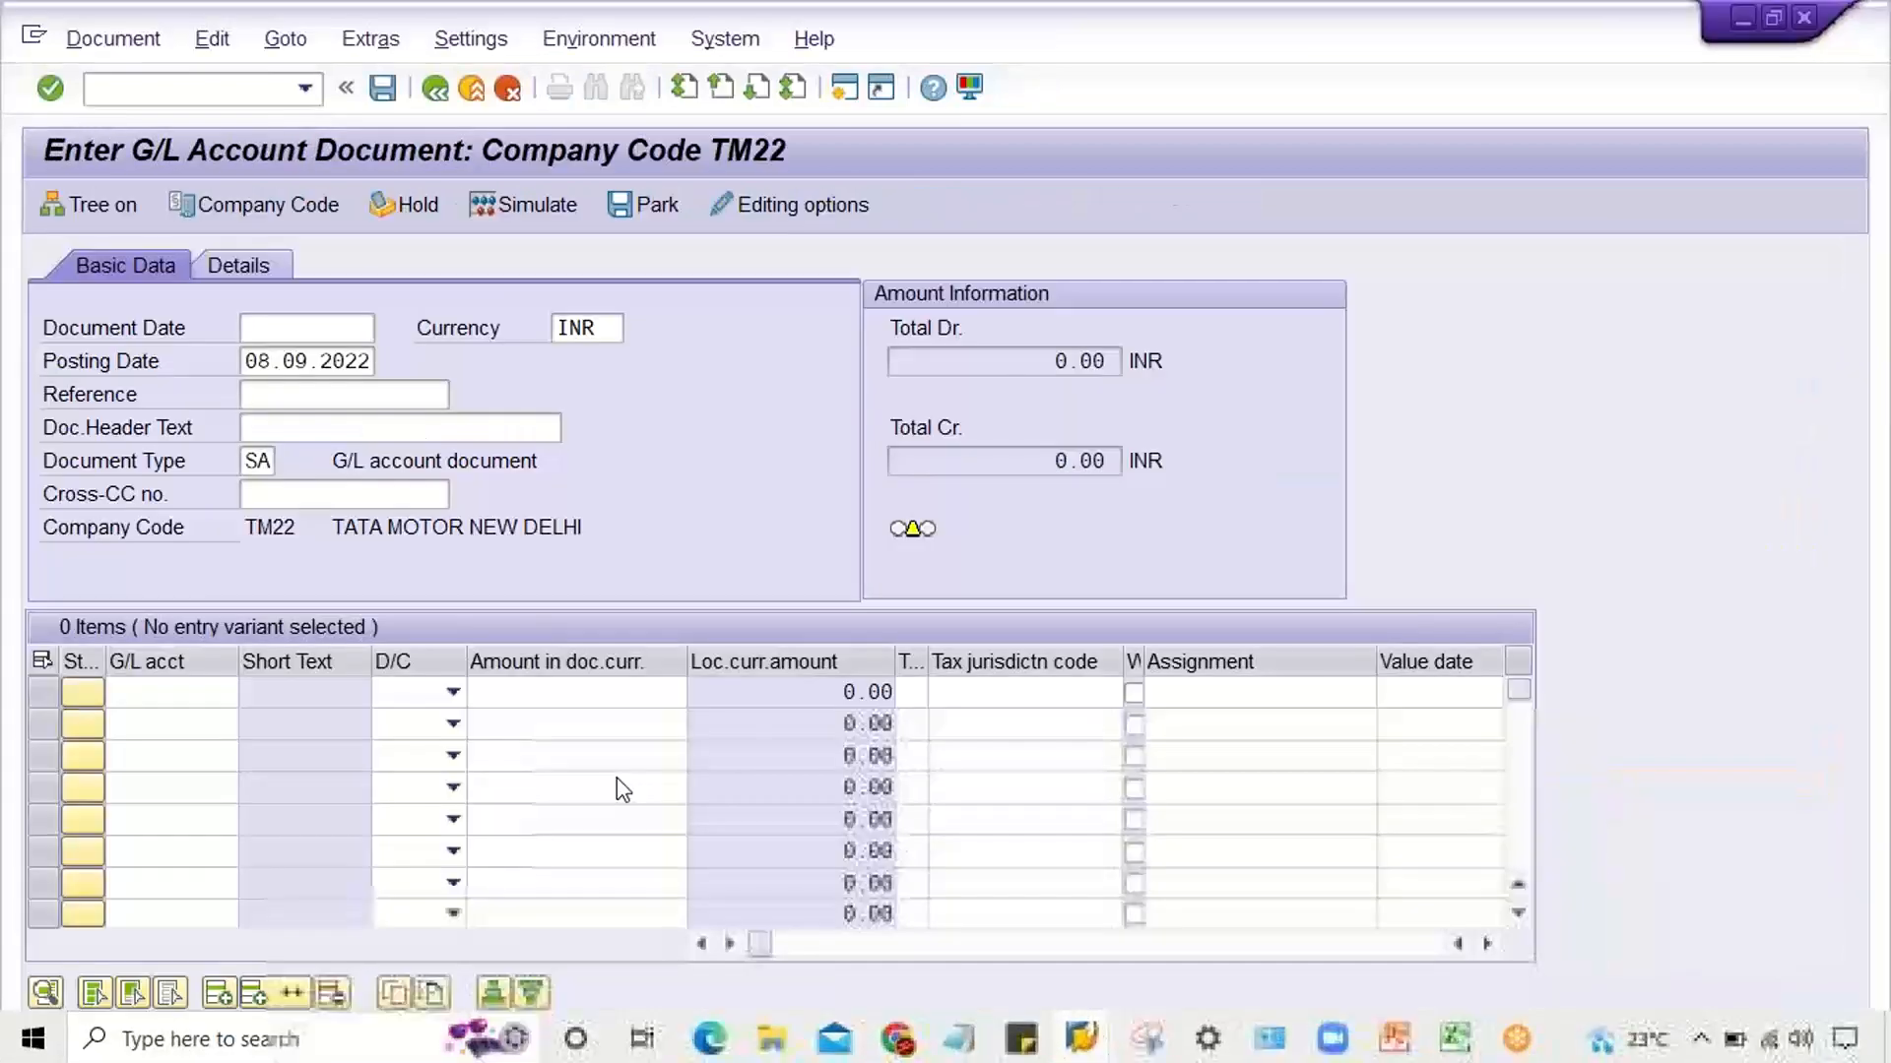
pyautogui.click(323, 331)
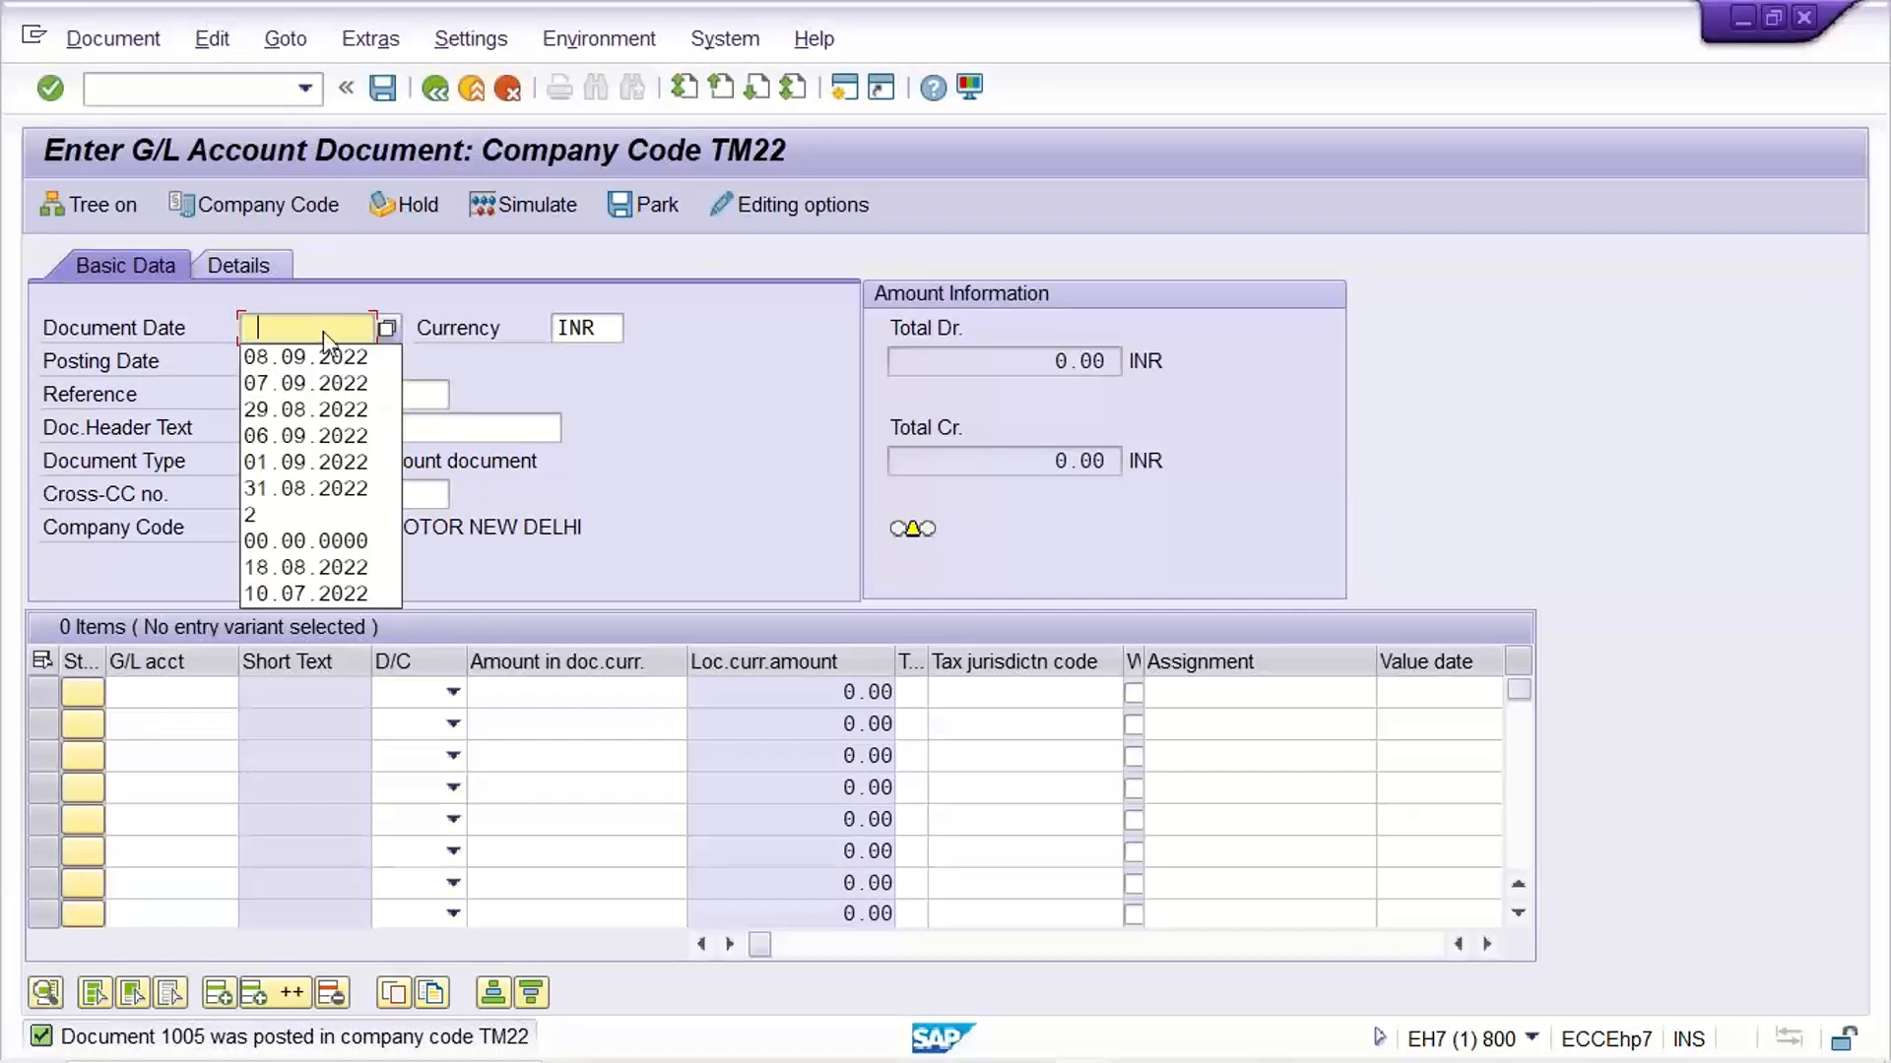
pyautogui.click(333, 356)
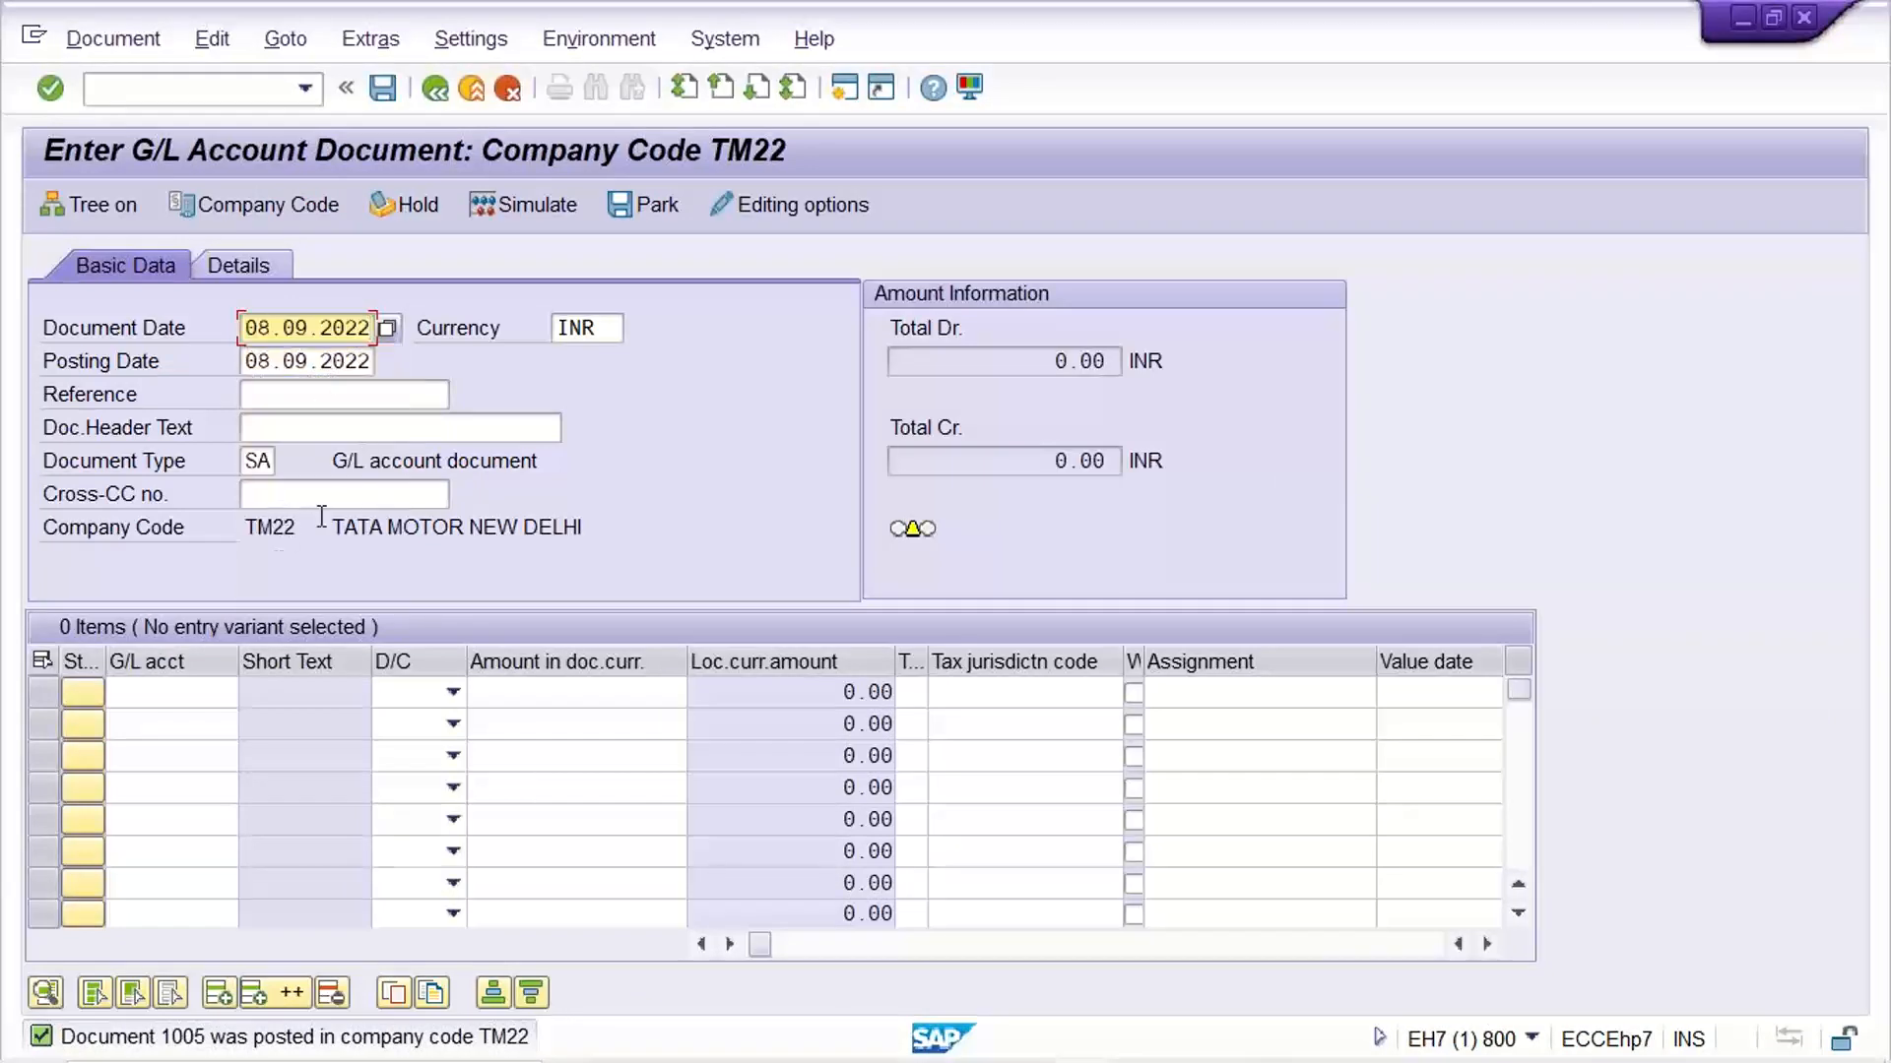
# Enter a debit line for G/L account 4001 with an amount of 2500
pyautogui.click(170, 694)
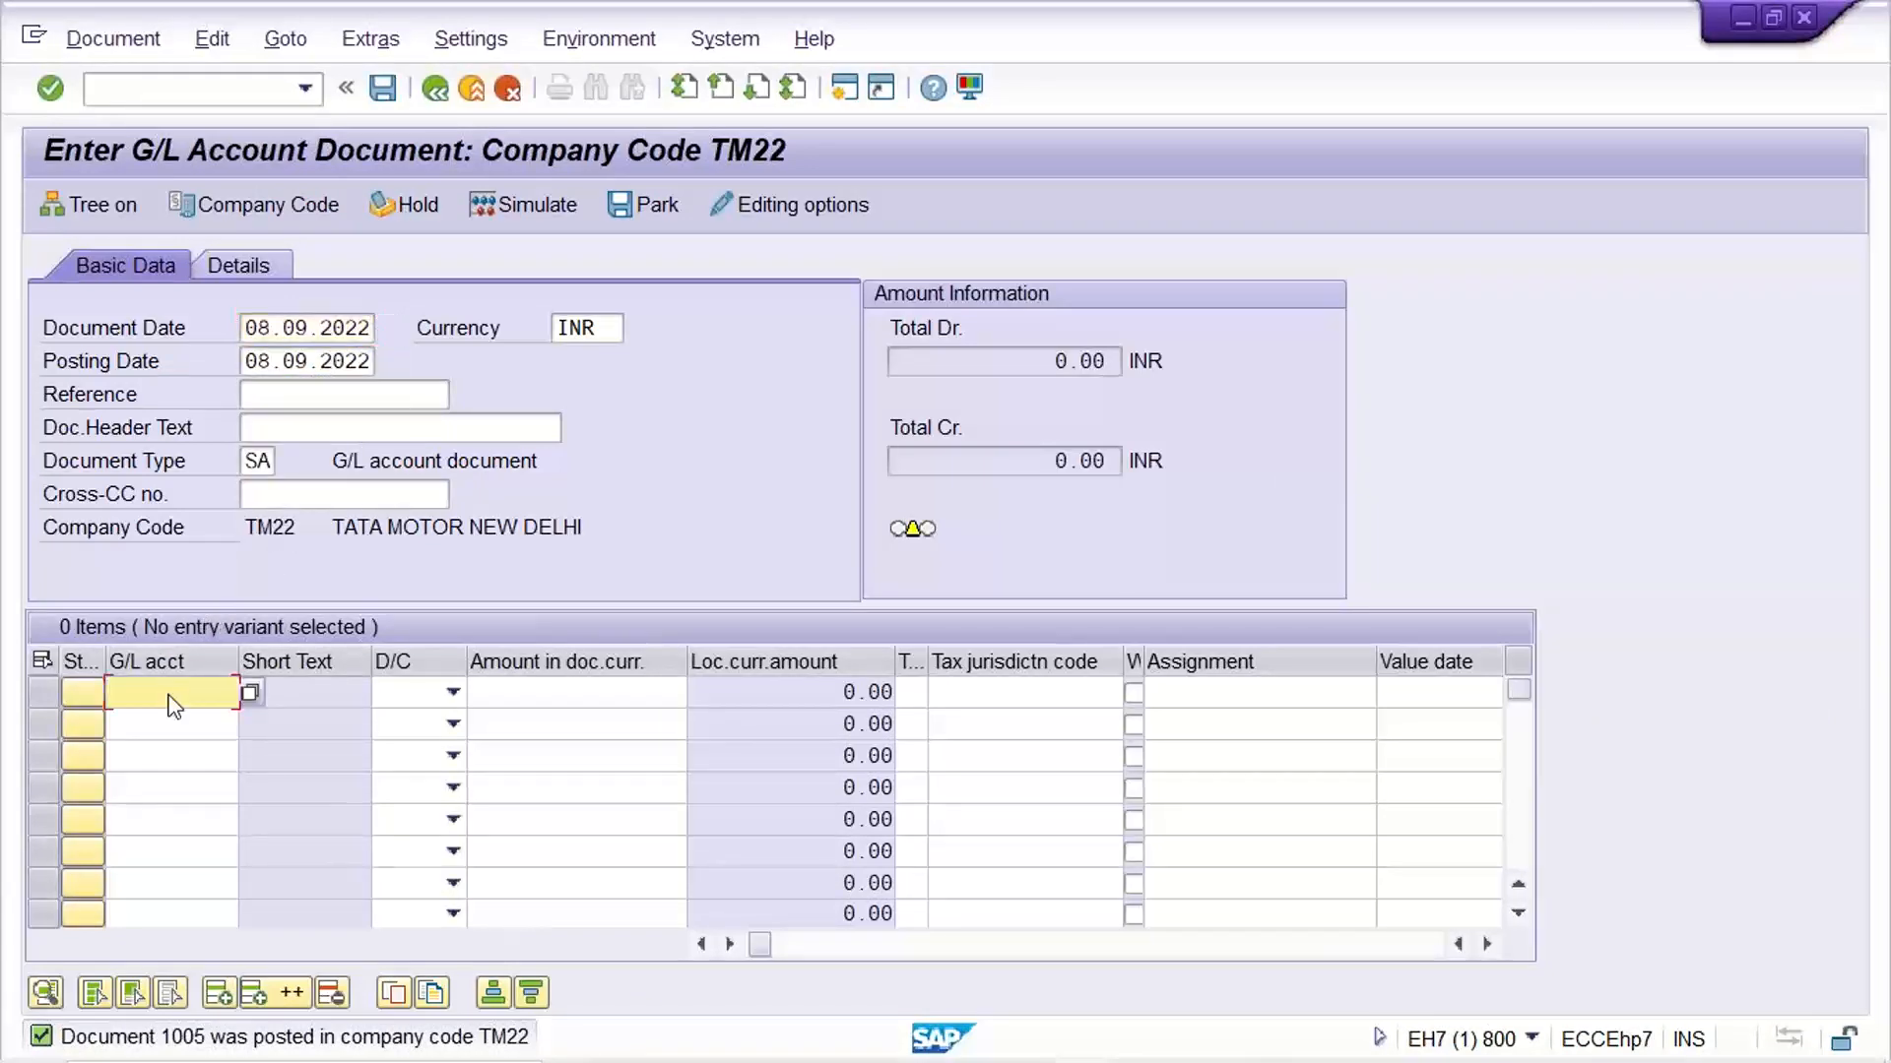
pyautogui.write('4001')
pyautogui.press('Tab')
pyautogui.press('Down')
pyautogui.press('Tab')
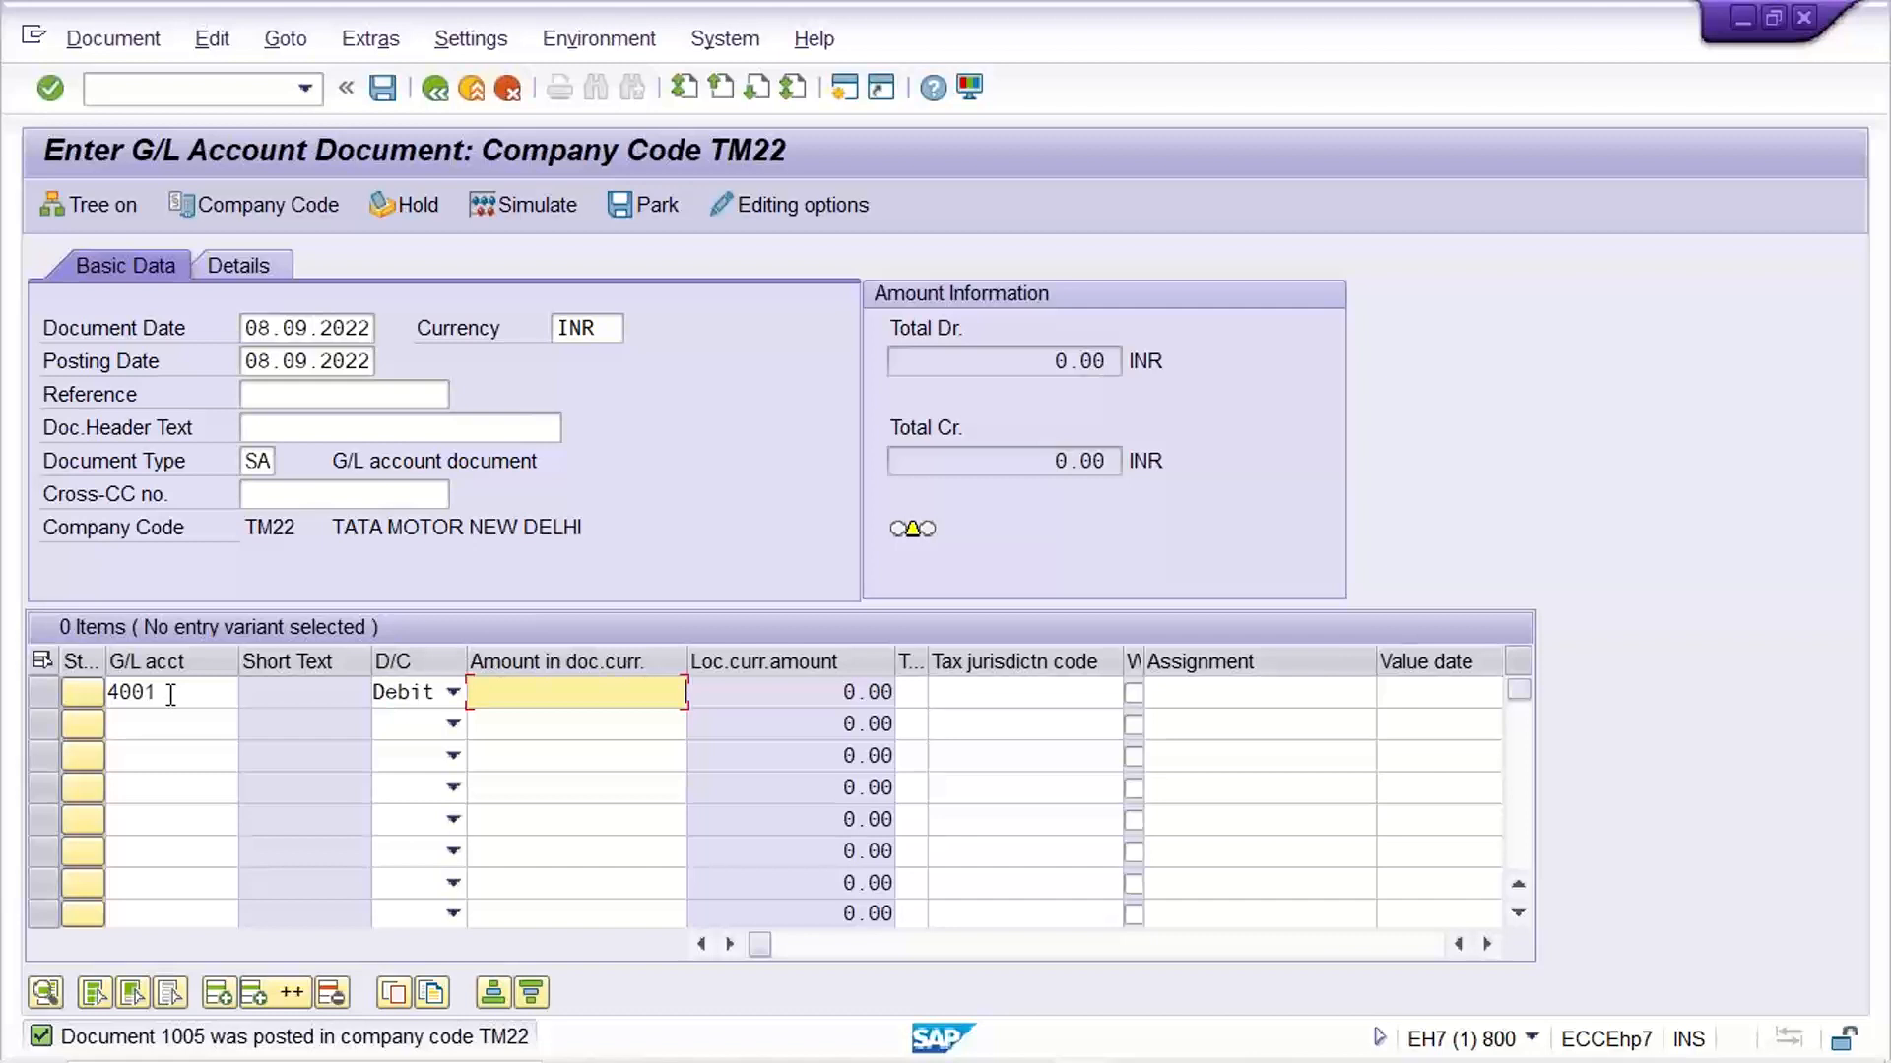
pyautogui.write('2500')
pyautogui.hotkey('shift', 'Tab')
pyautogui.hotkey('shift', 'Tab')
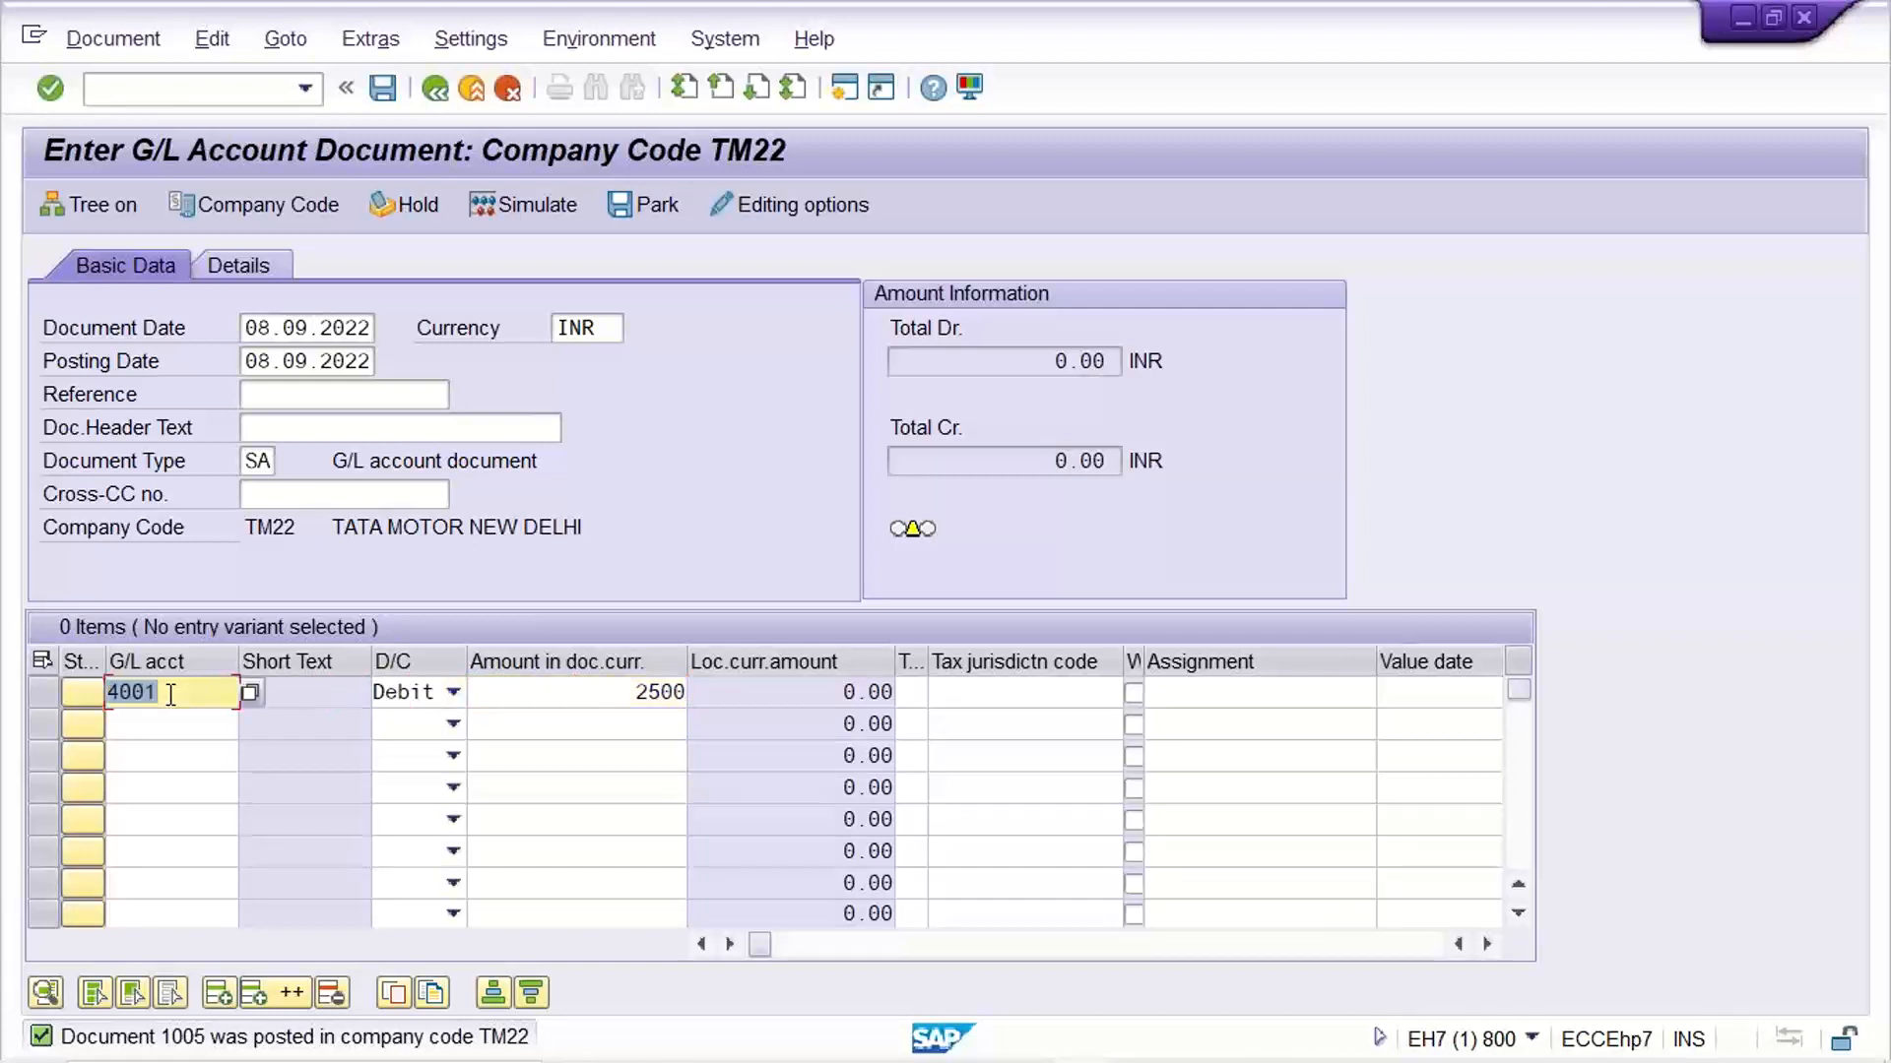
pyautogui.press('Tab')
pyautogui.press('Tab')
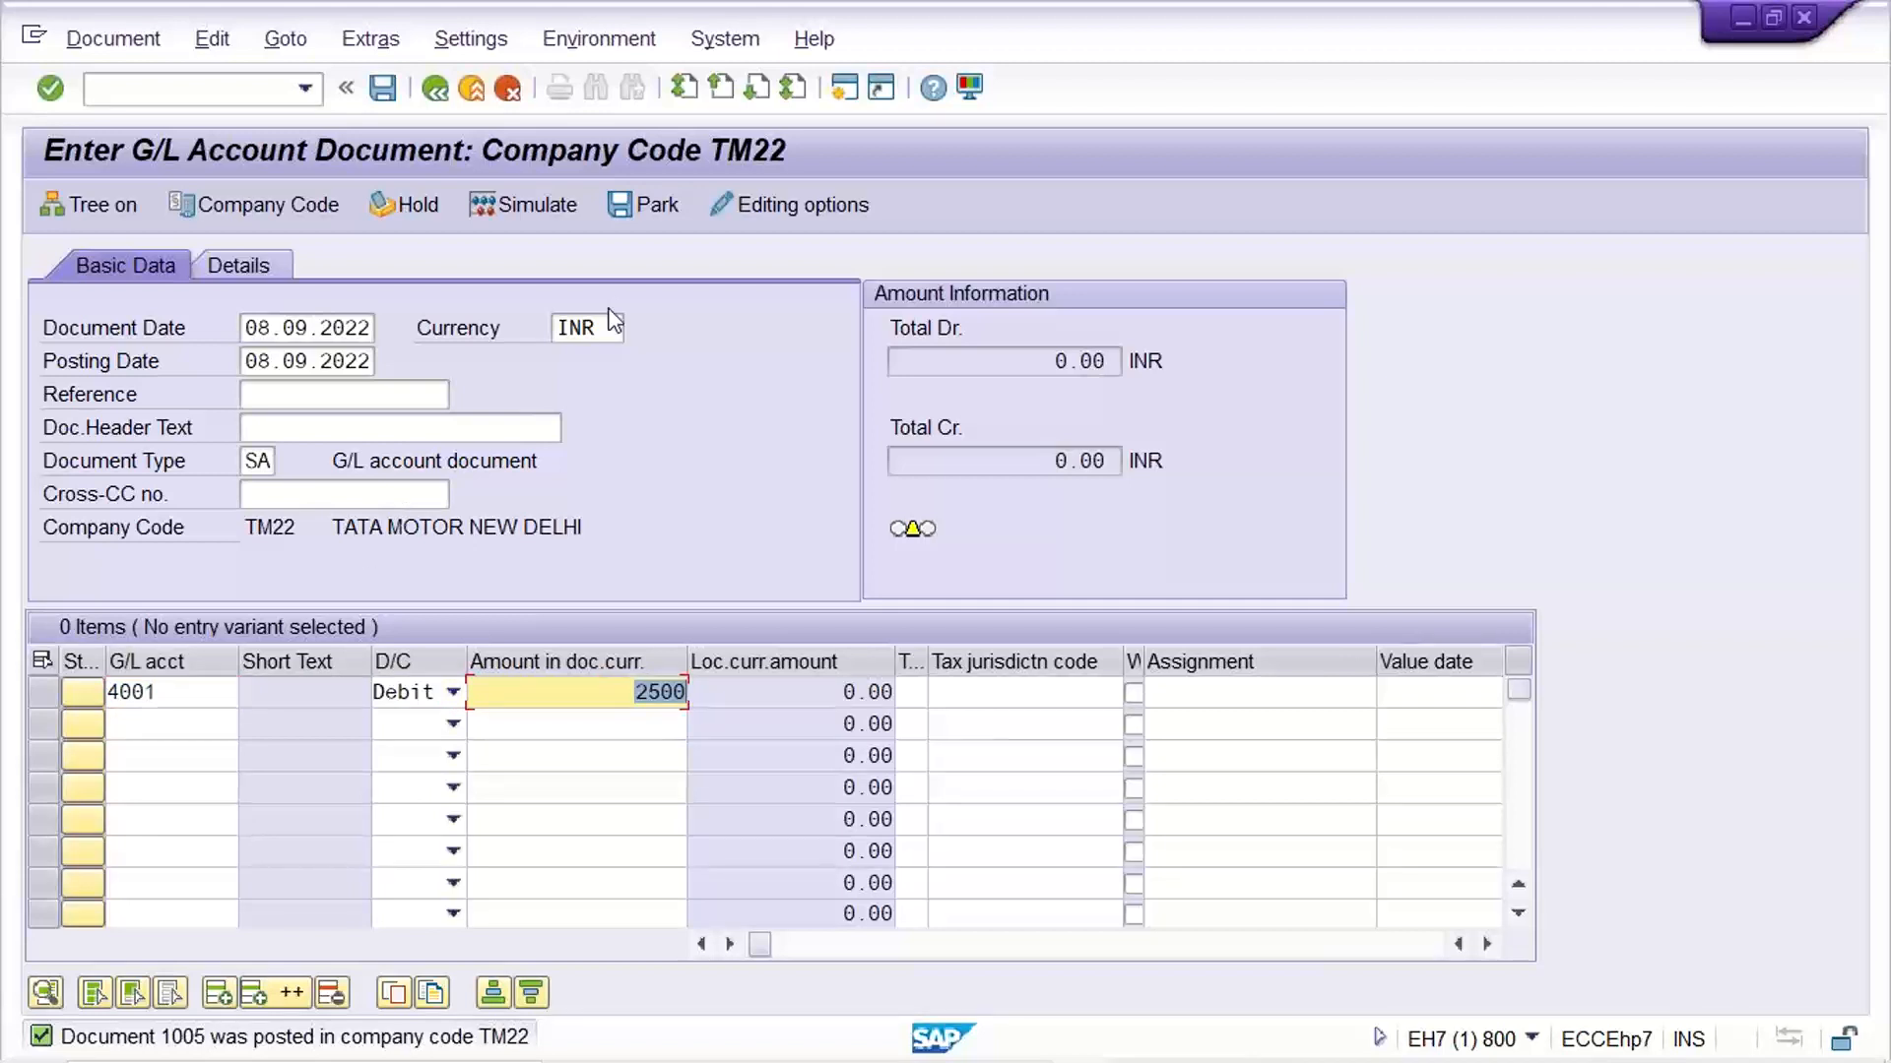
# Hold the incomplete document under the temporary document number 1002
pyautogui.click(404, 207)
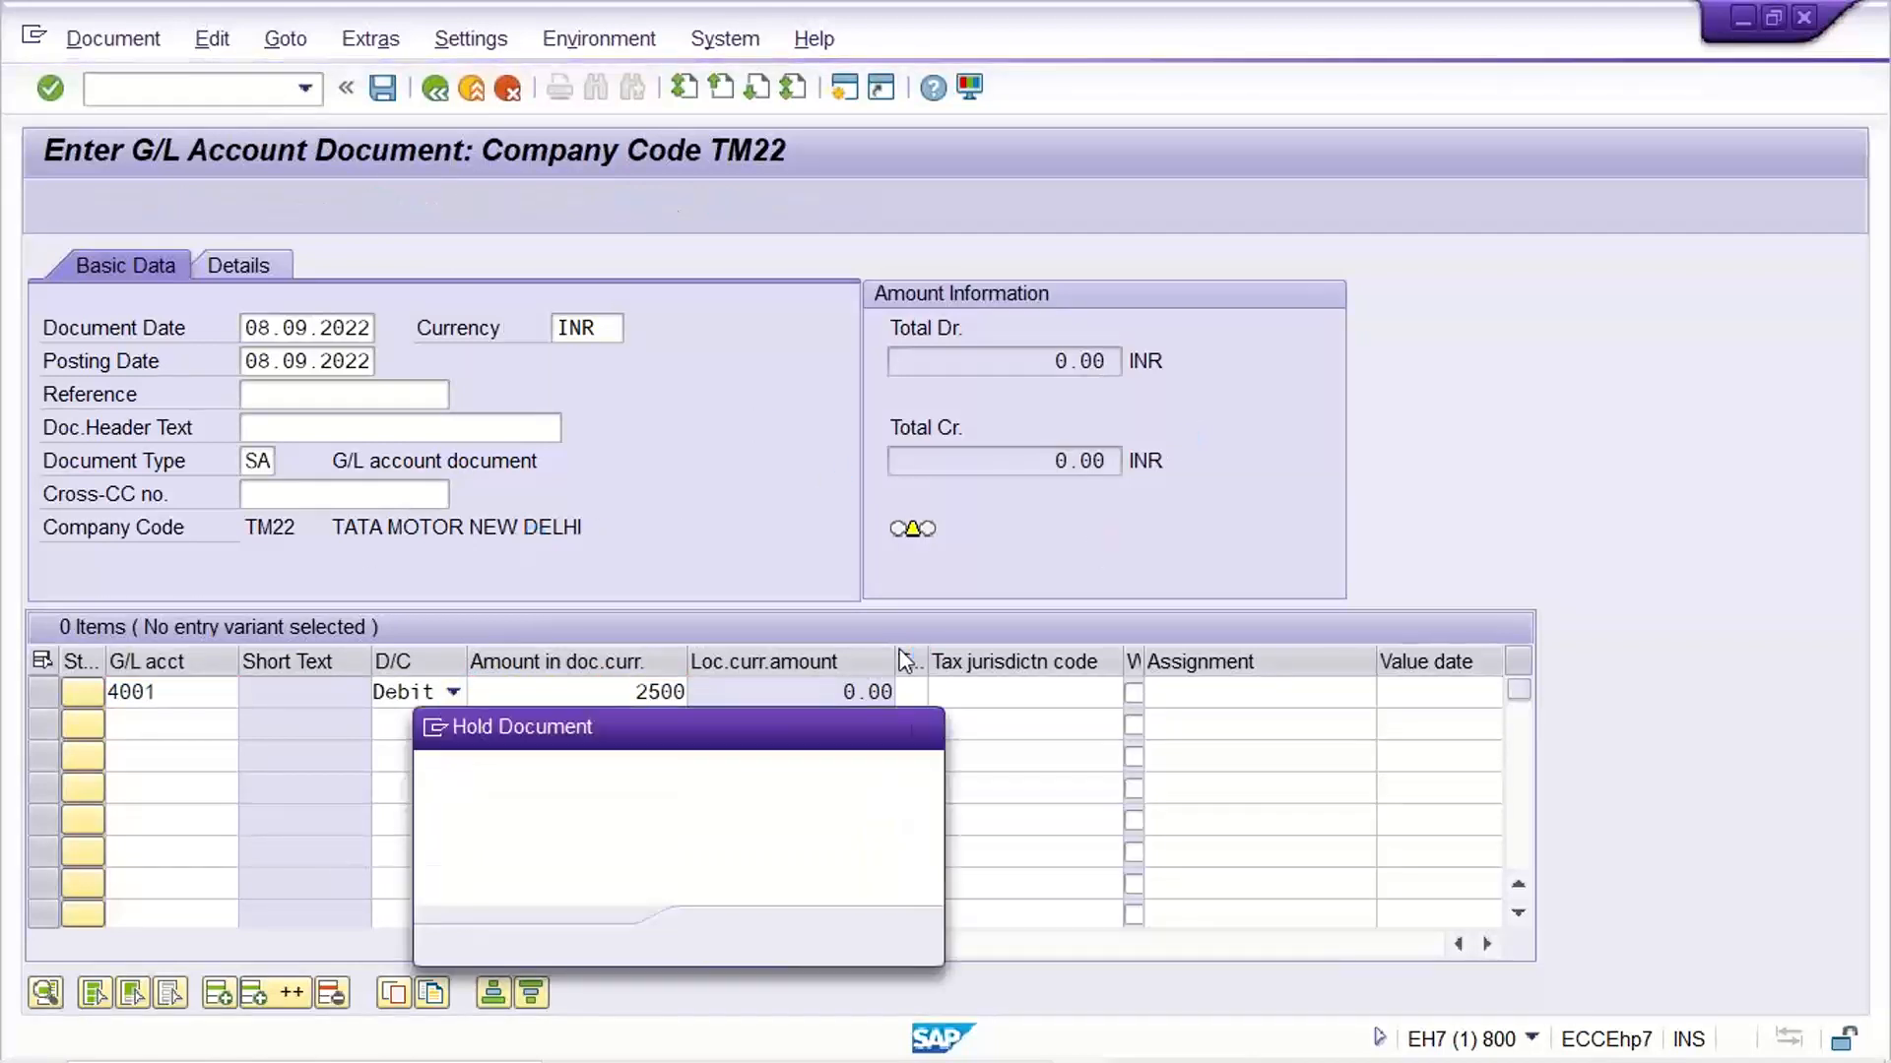
pyautogui.write('100')
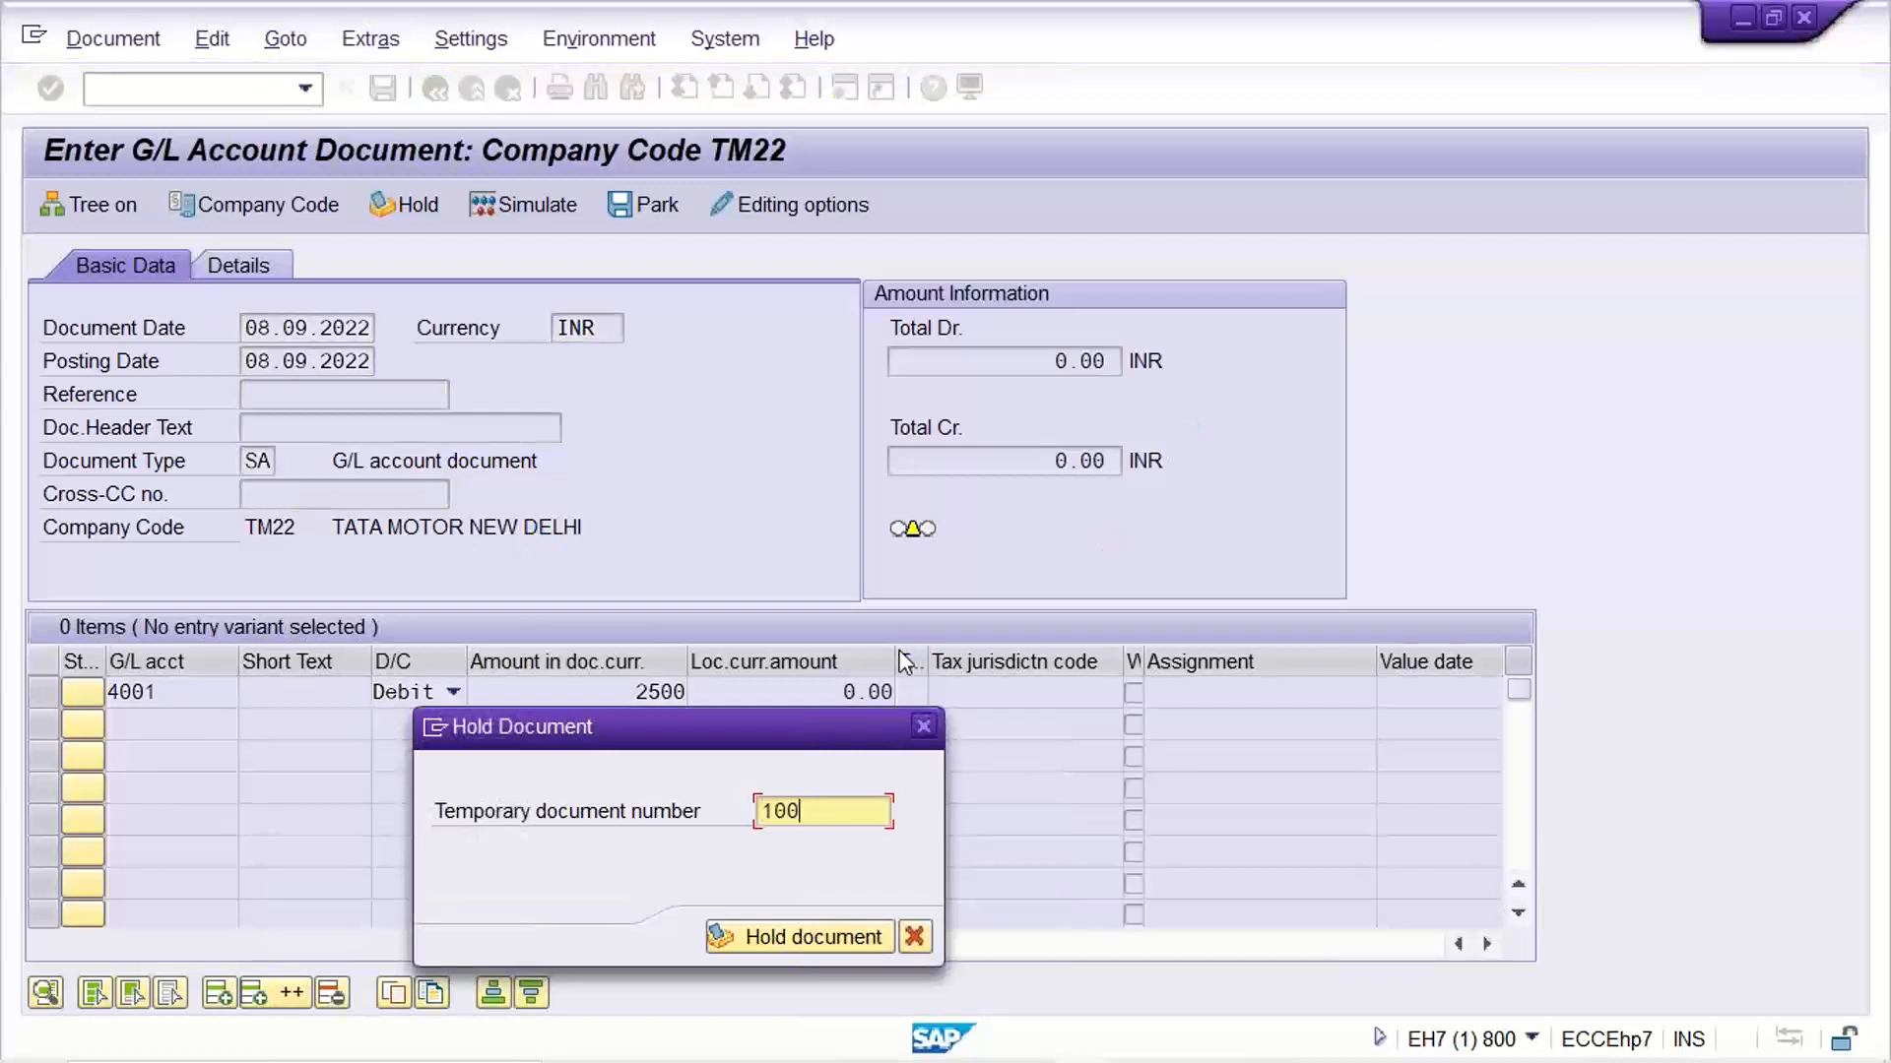
pyautogui.write('2')
pyautogui.press('Return')
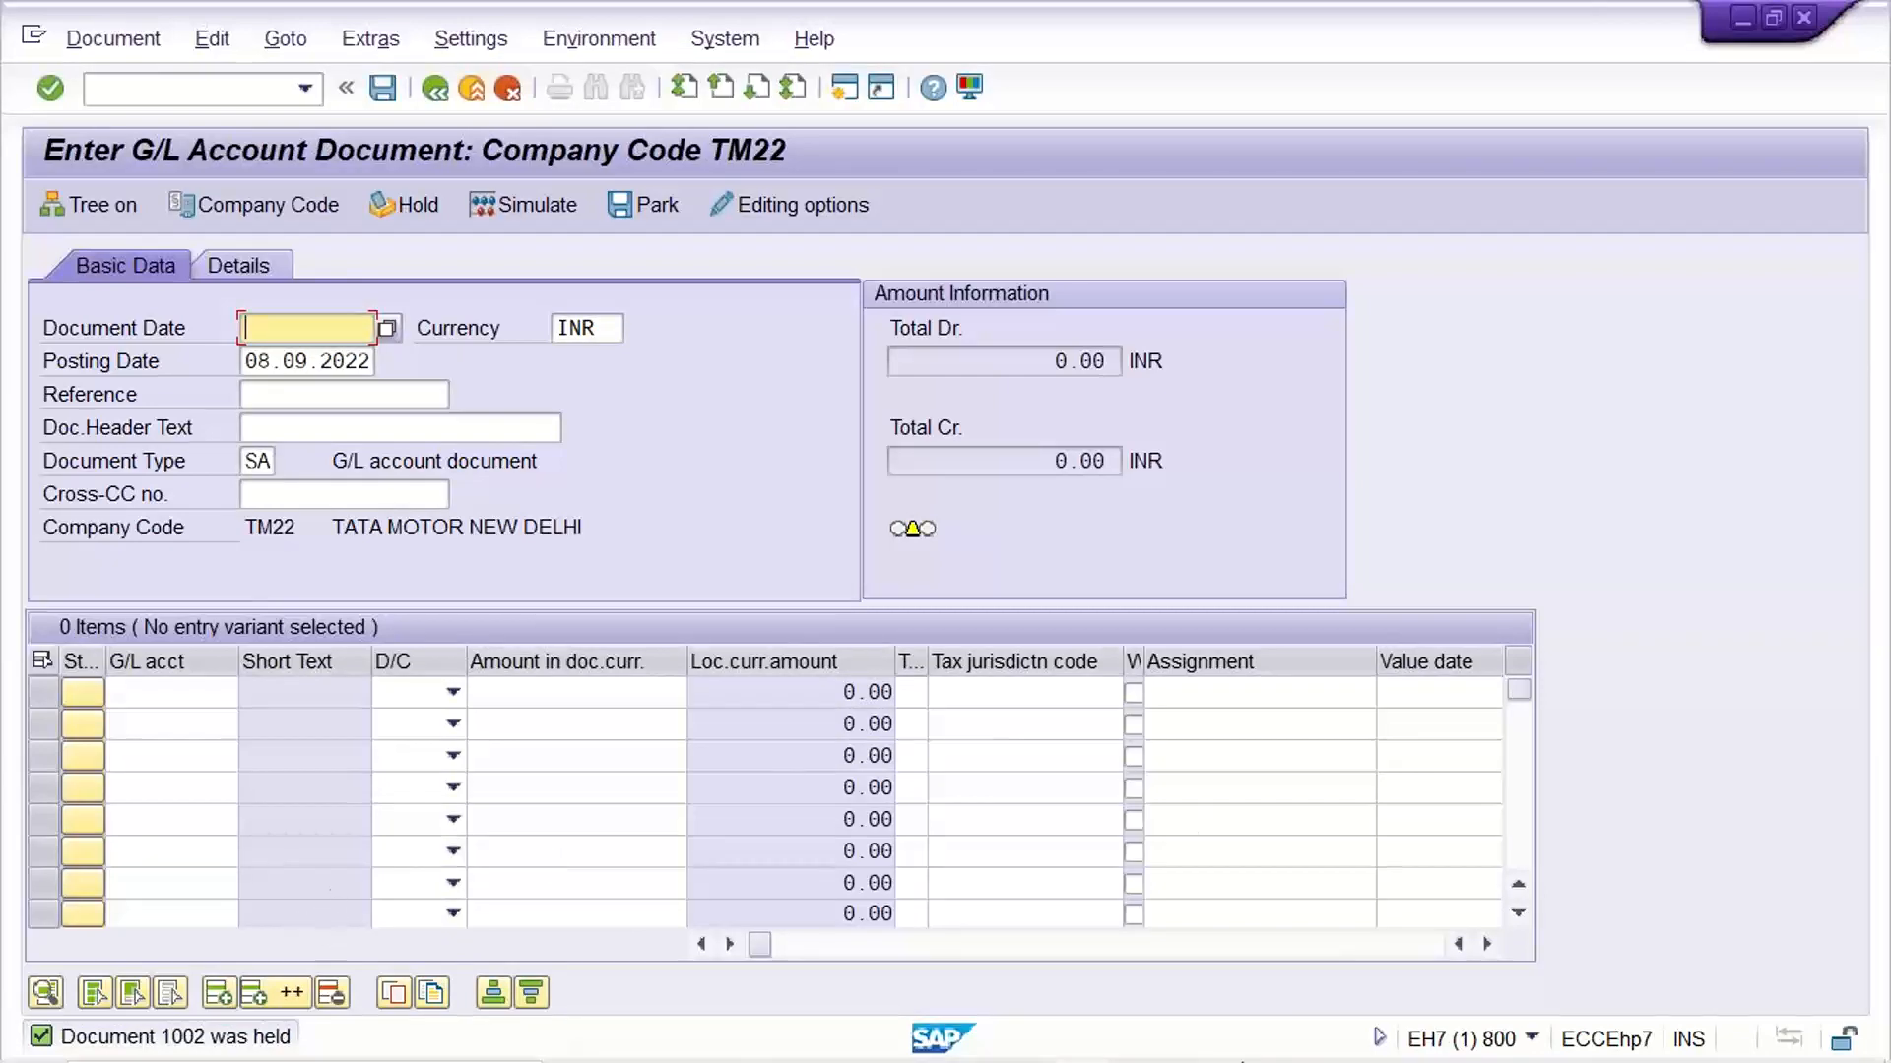
# Check the transaction code for listing held documents on the PowerPoint slide and return to the SAP G/L document entry session
pyautogui.moveTo(1359, 1041)
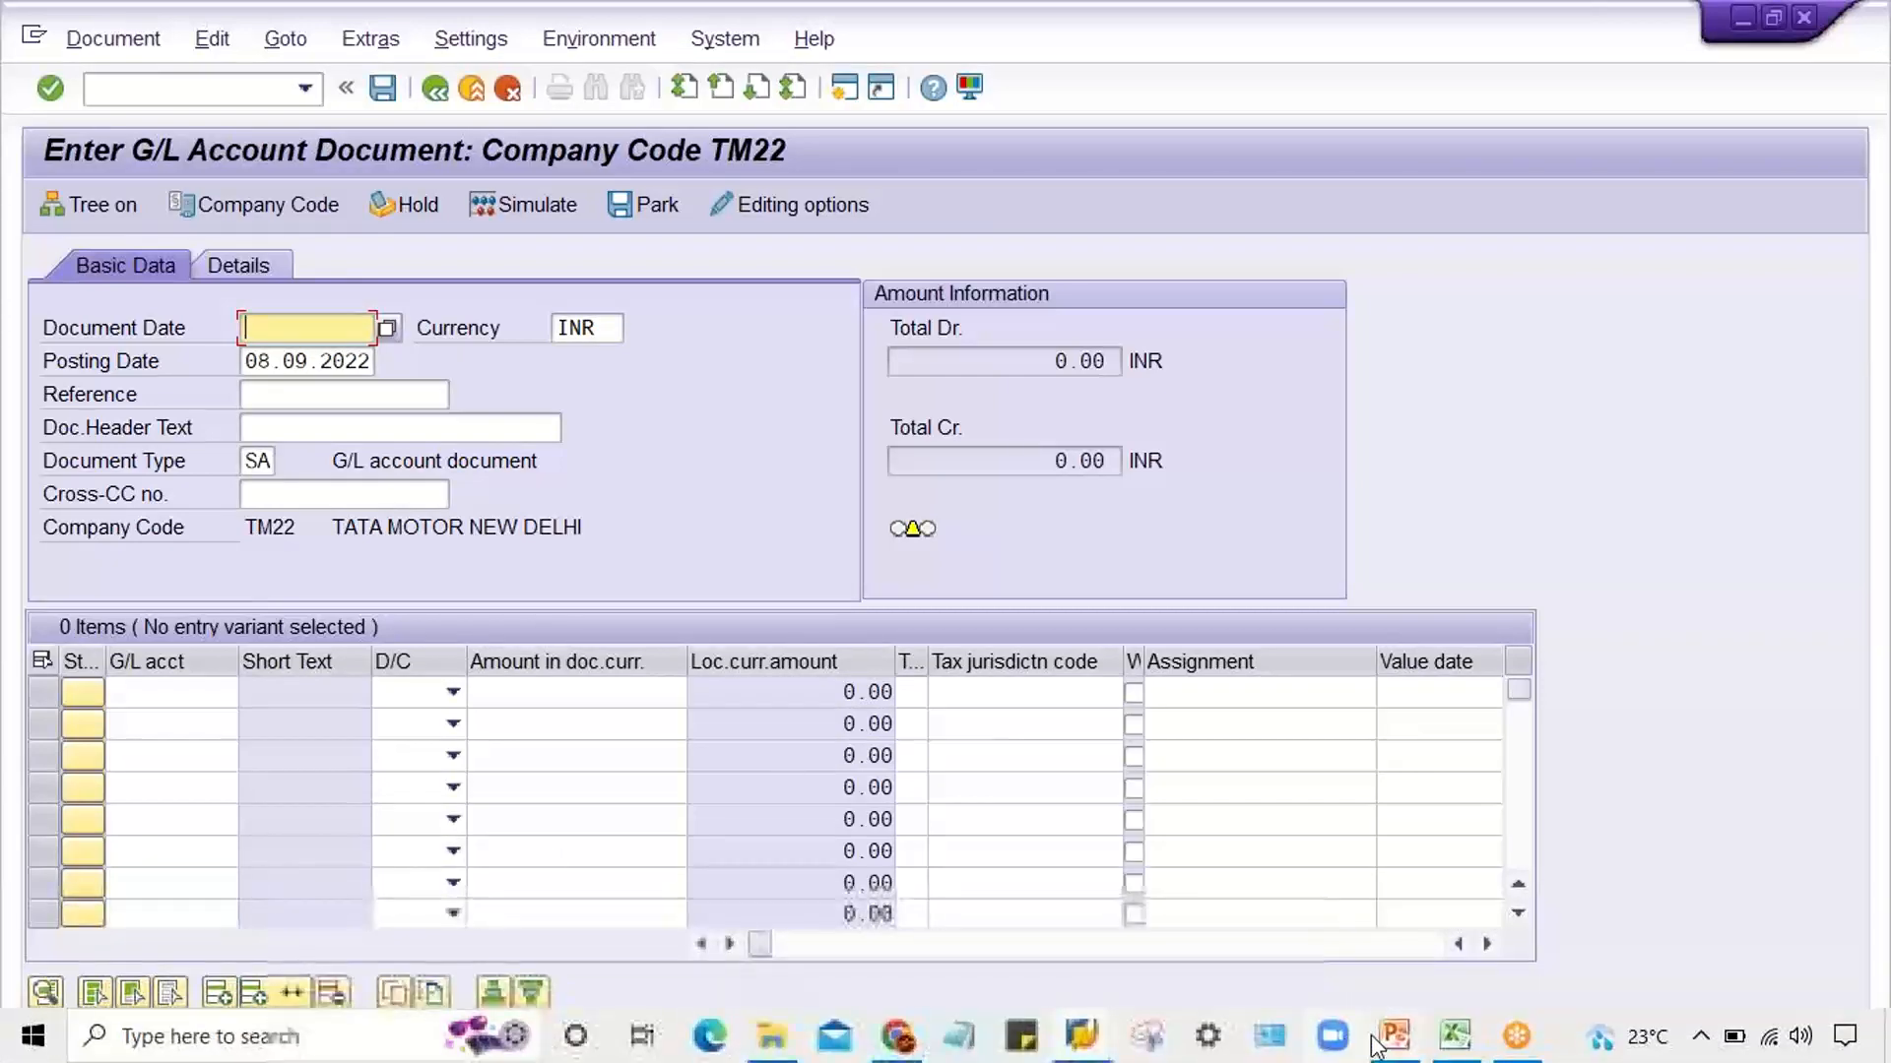
pyautogui.click(1447, 923)
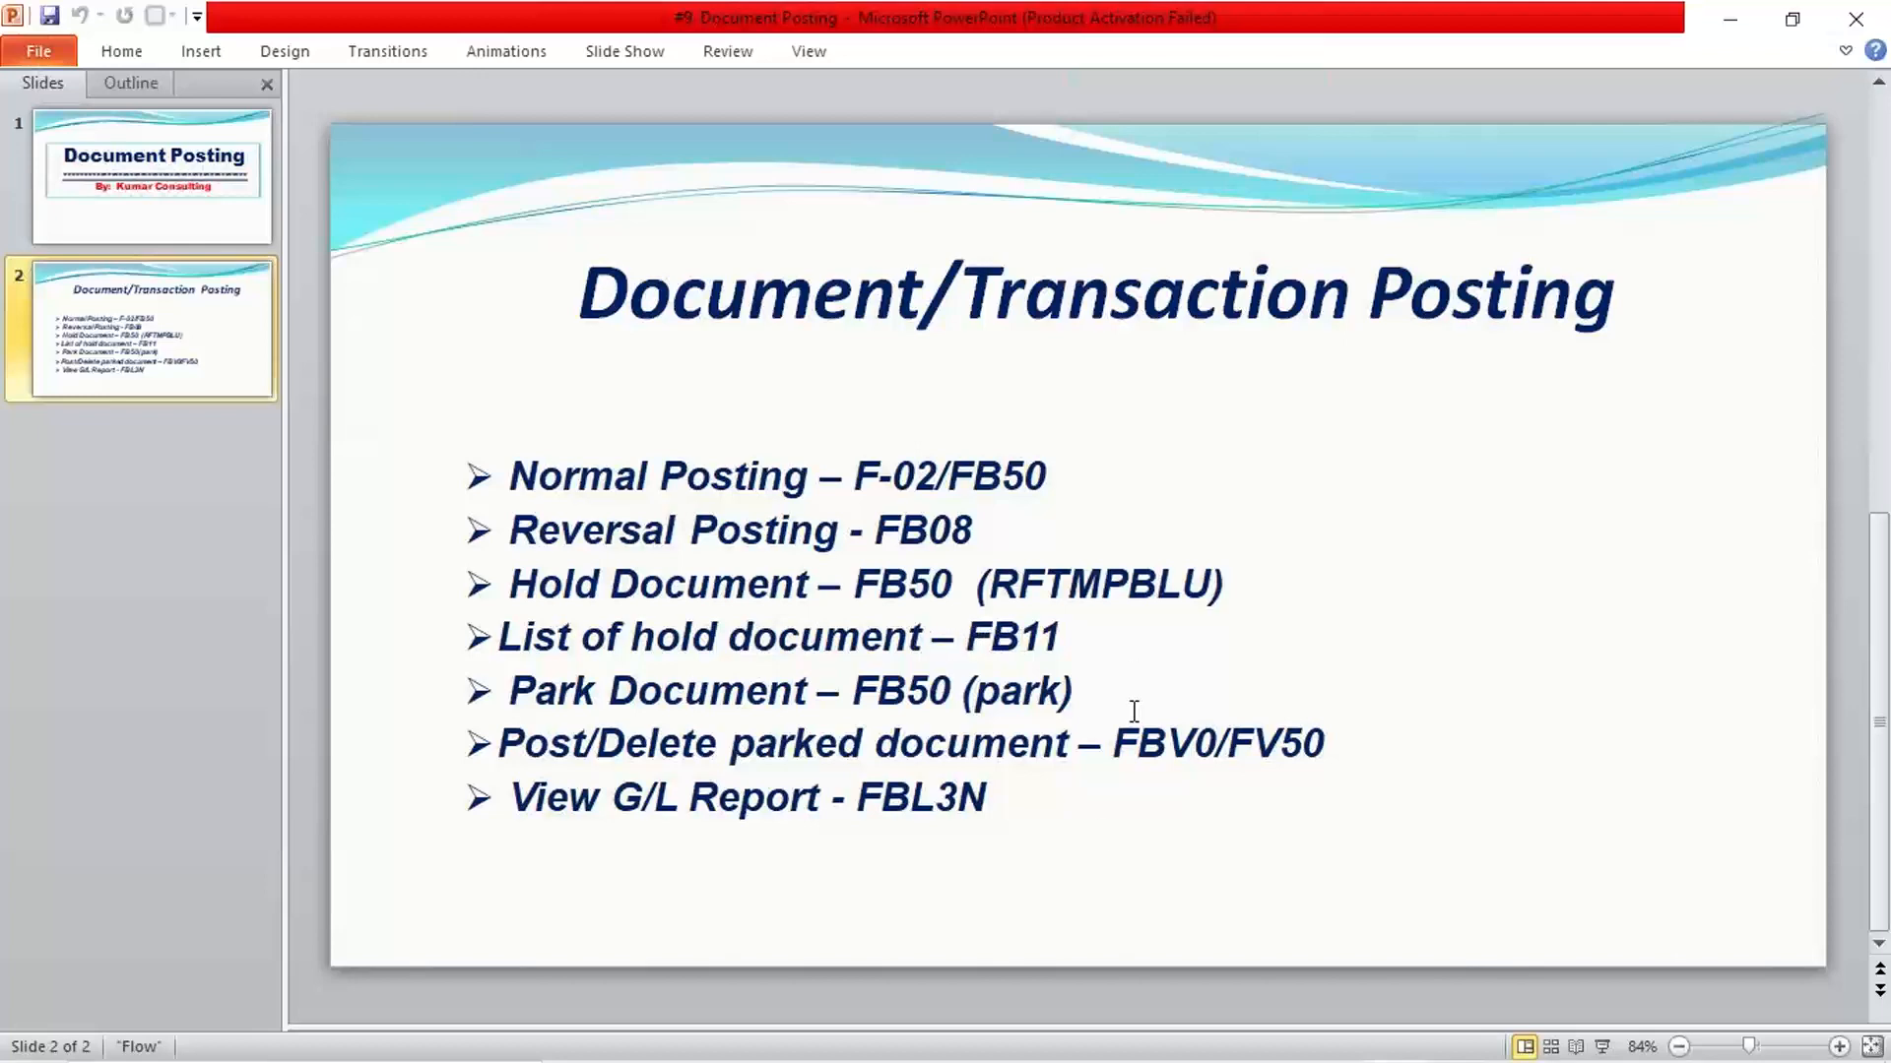
pyautogui.moveTo(1089, 1053)
pyautogui.moveTo(1089, 1006)
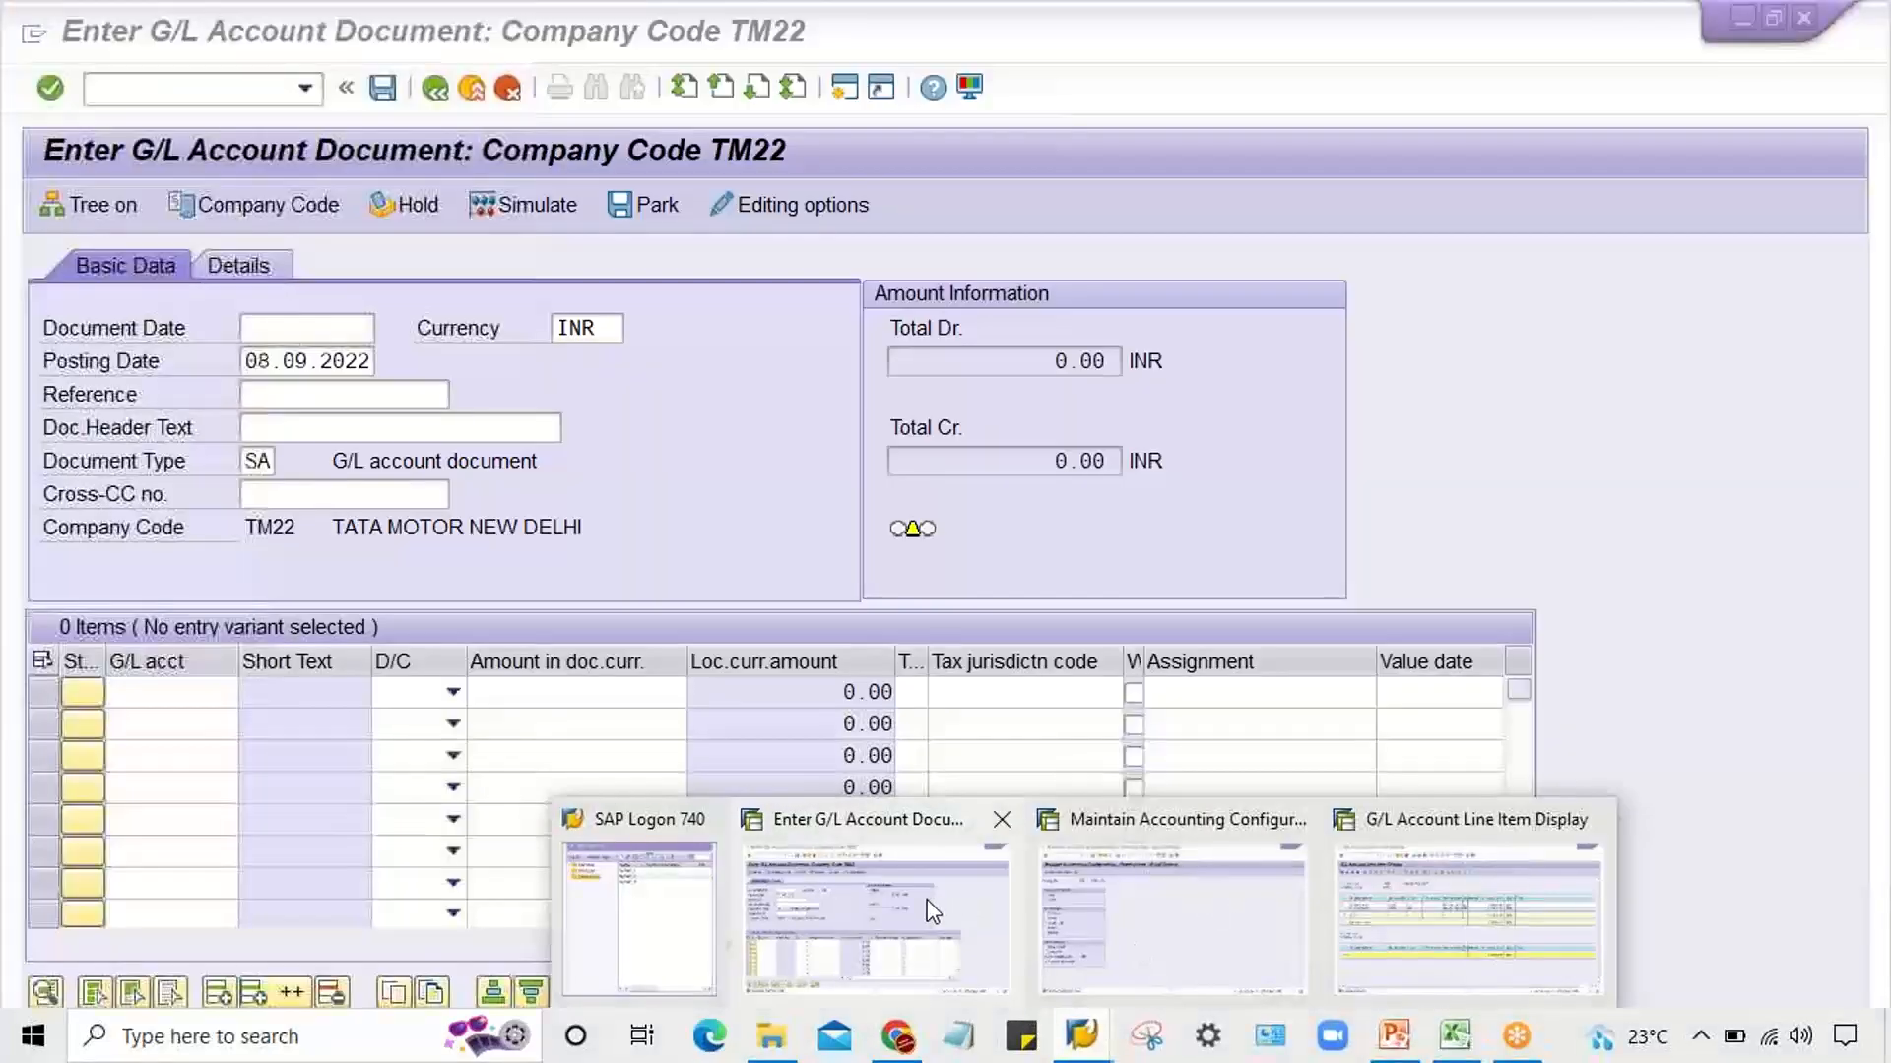
pyautogui.click(927, 900)
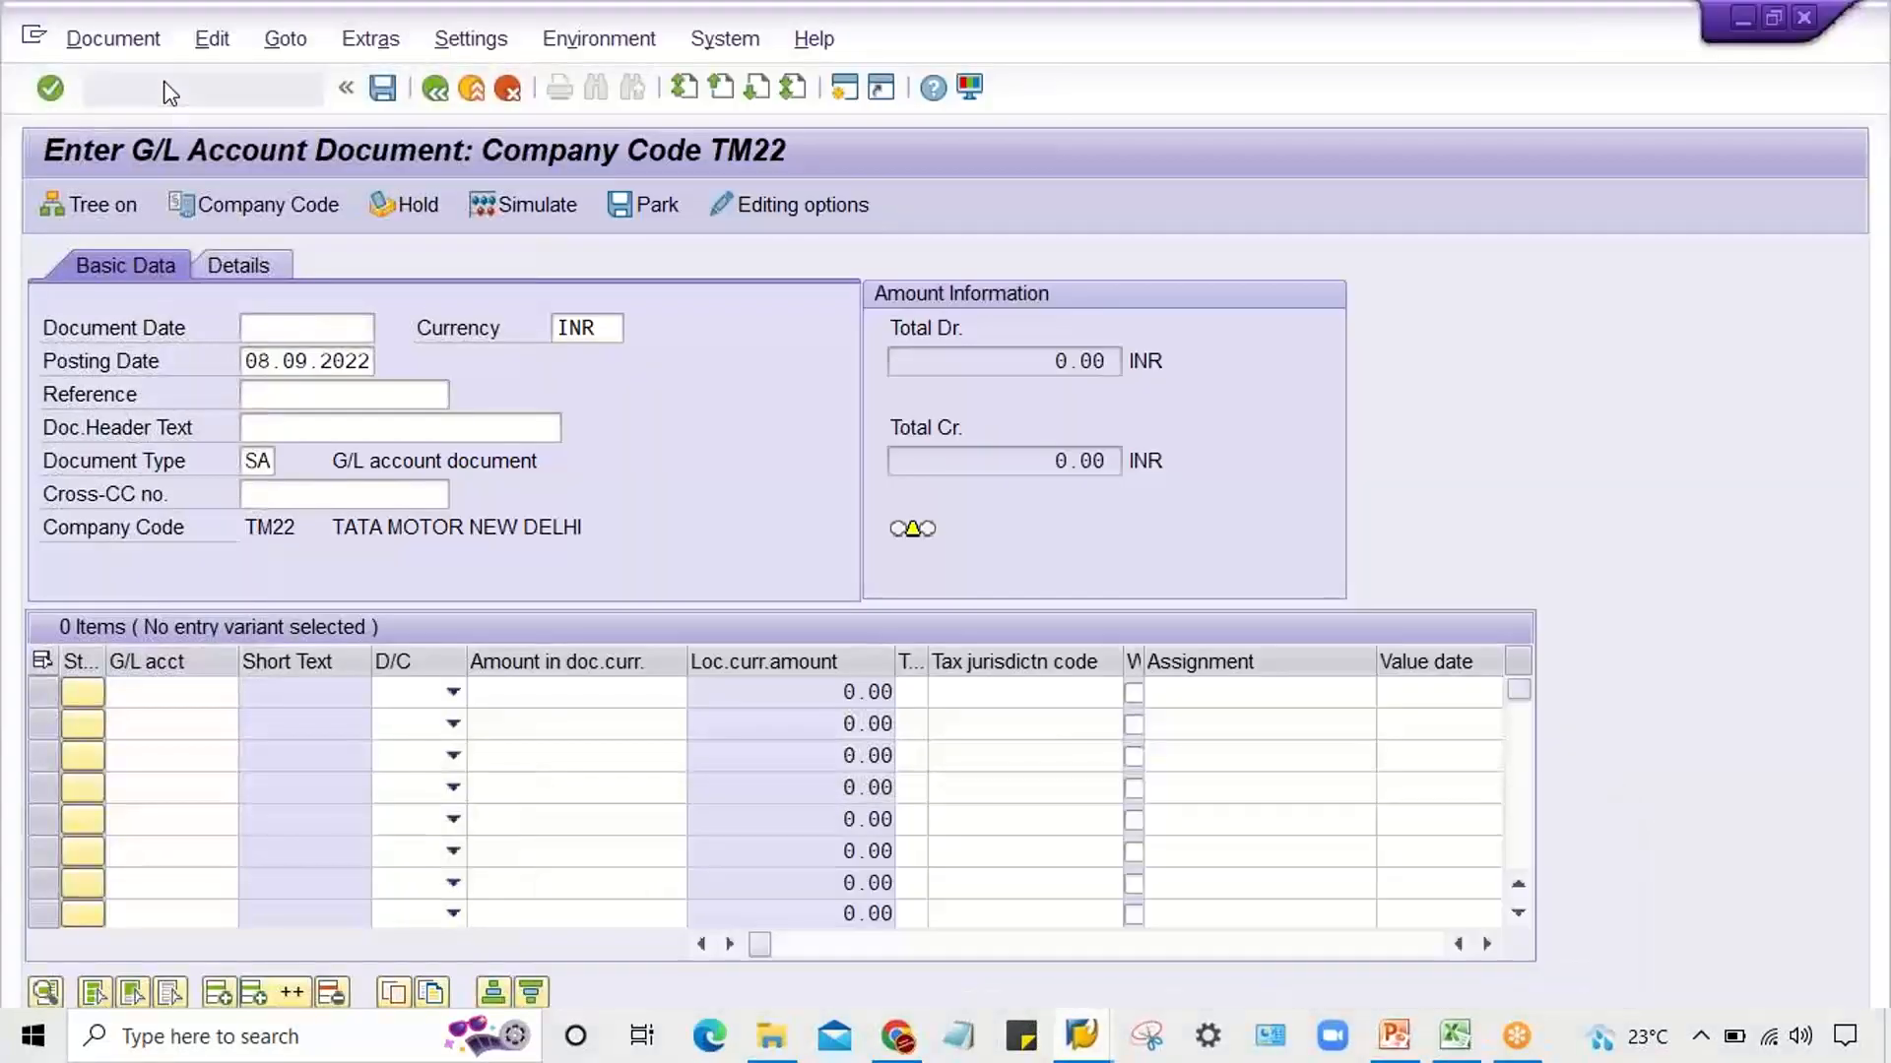
# Start transaction FB11 to reach the header data screen for posting held documents
pyautogui.click(150, 90)
pyautogui.write('/n')
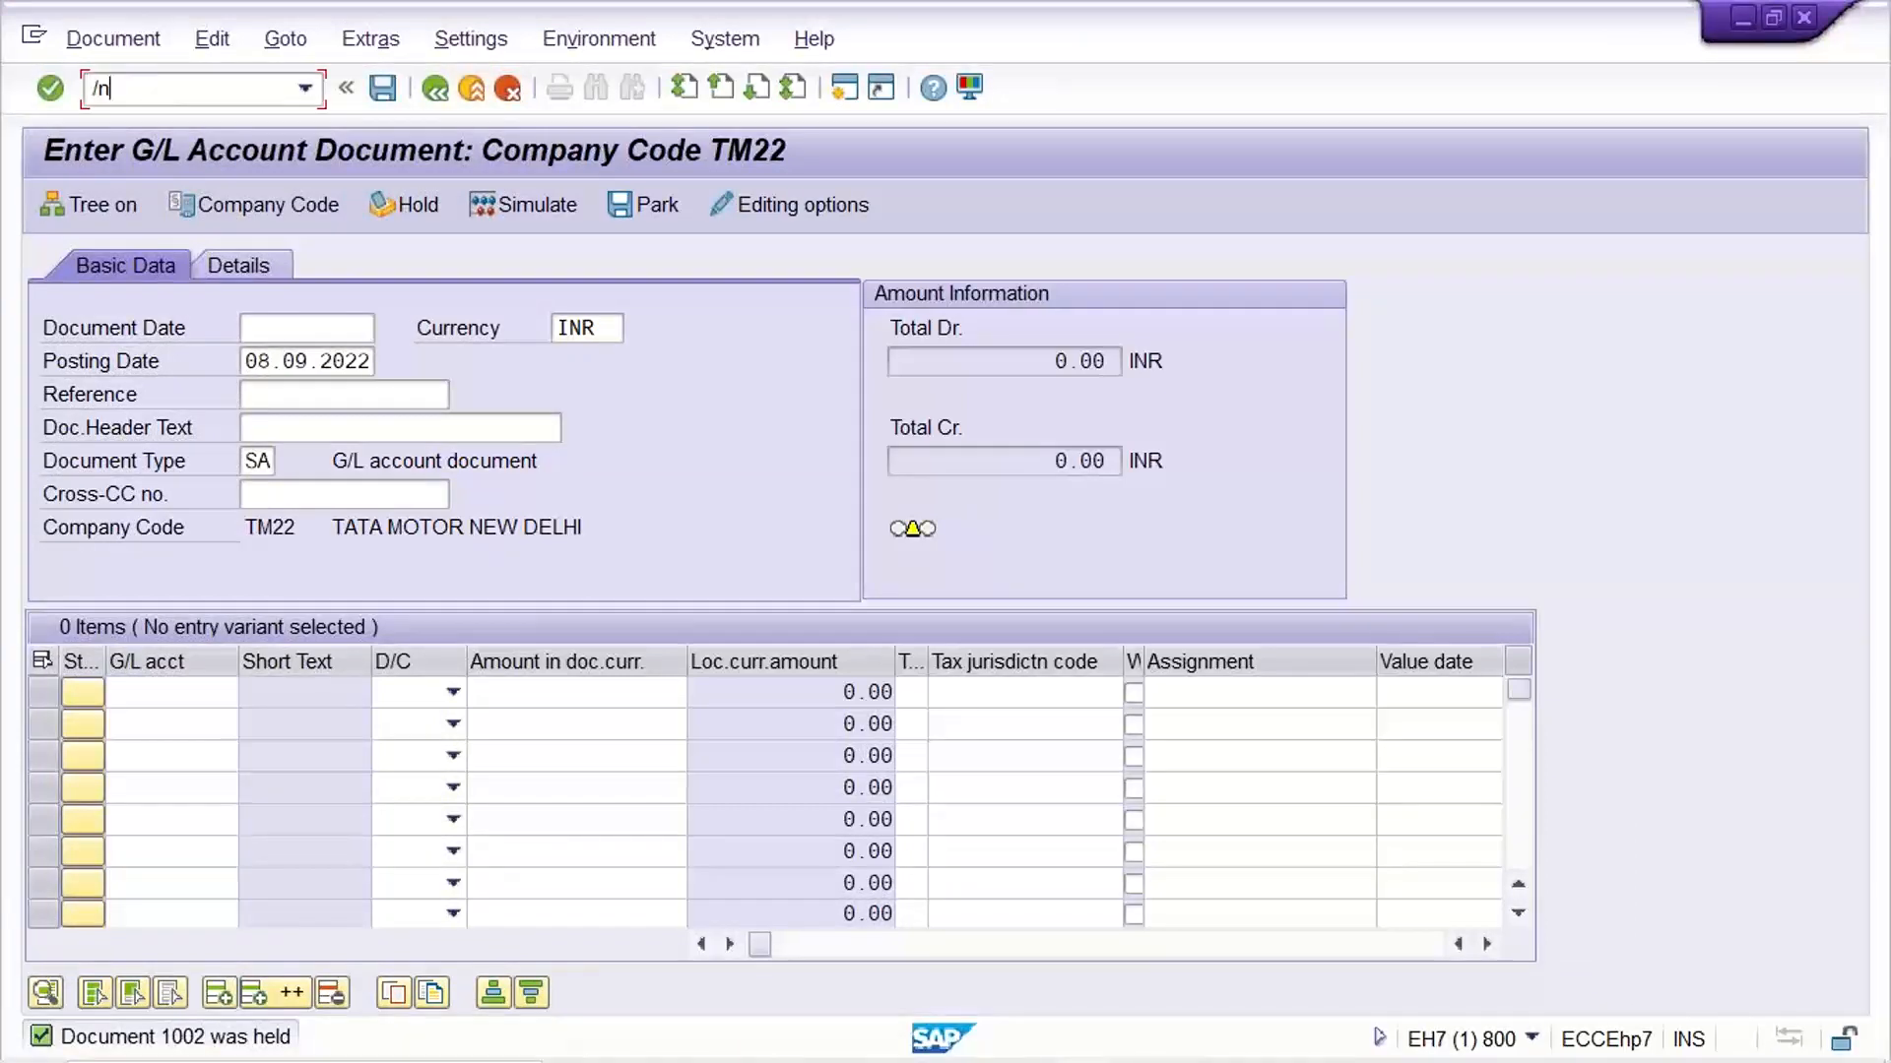
pyautogui.write('fb01')
pyautogui.press('Return')
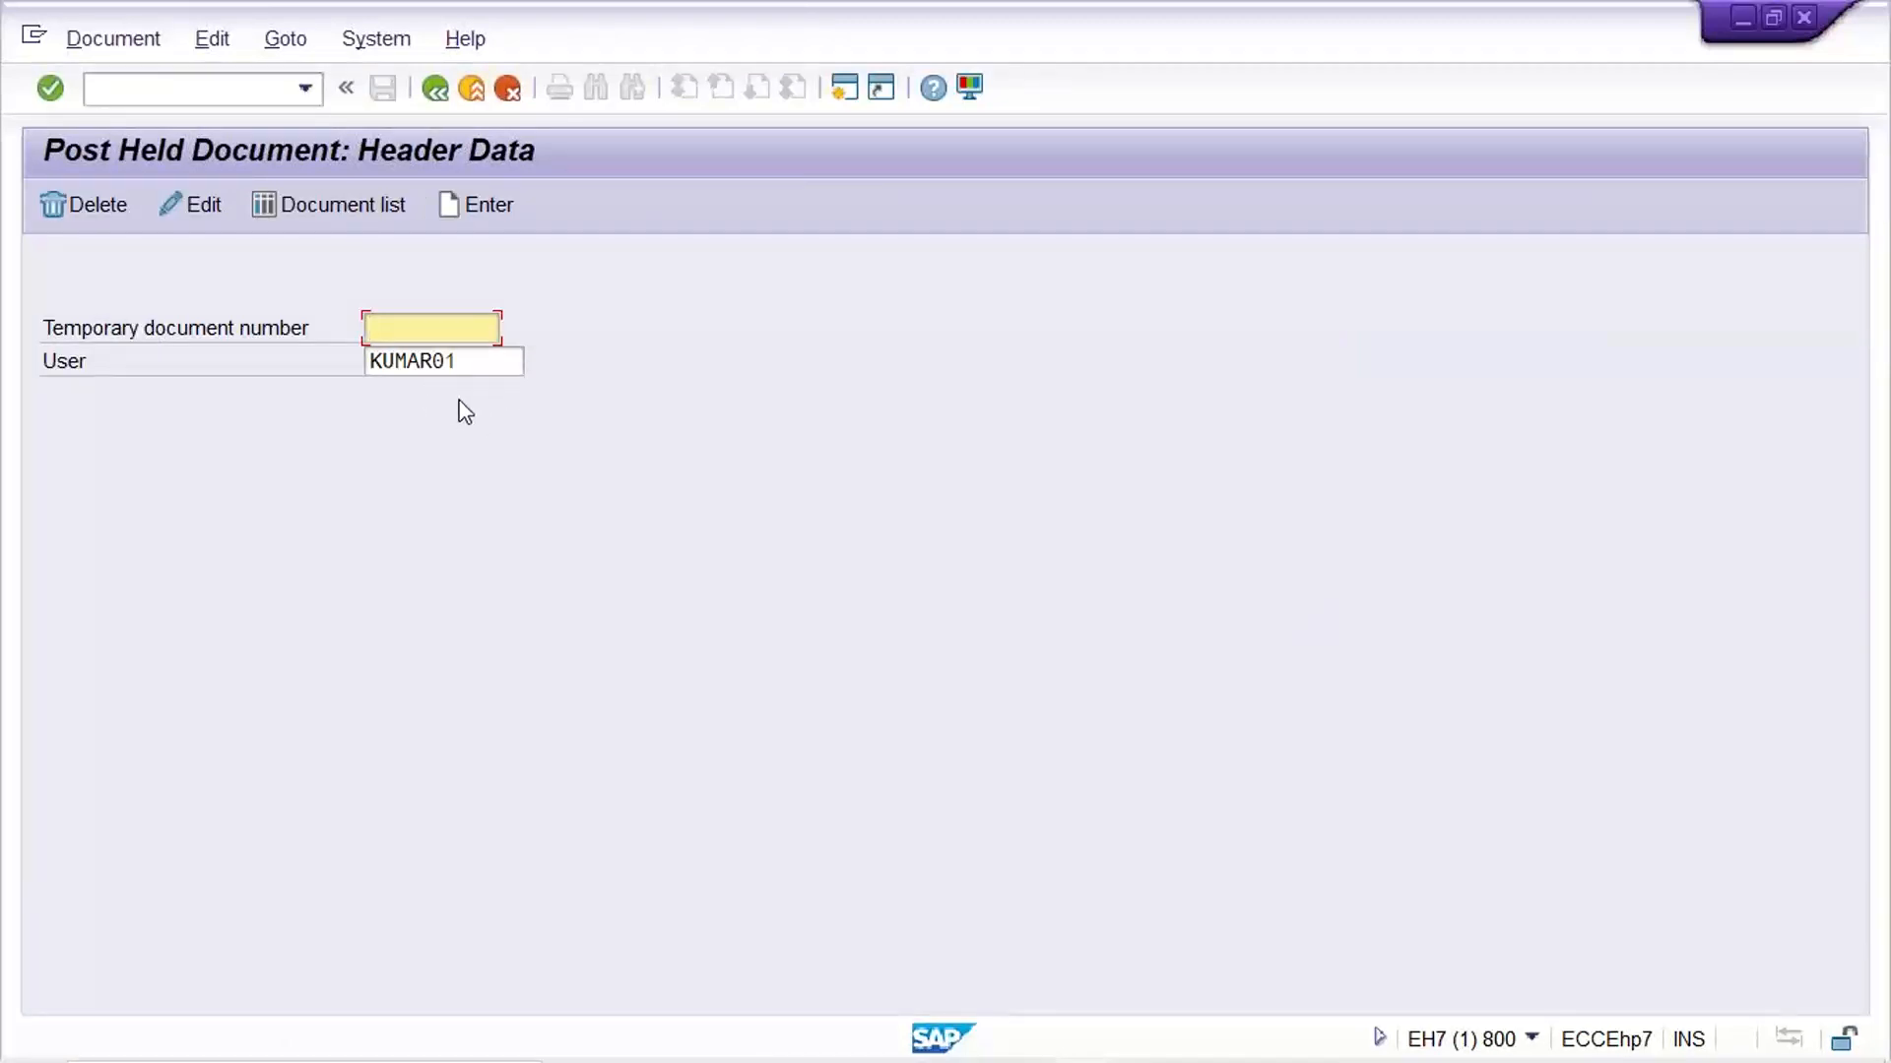
# Request the list of held documents for the preset user, leaving the temporary document number empty
pyautogui.click(473, 365)
pyautogui.moveTo(472, 369); pyautogui.dragTo(338, 372)
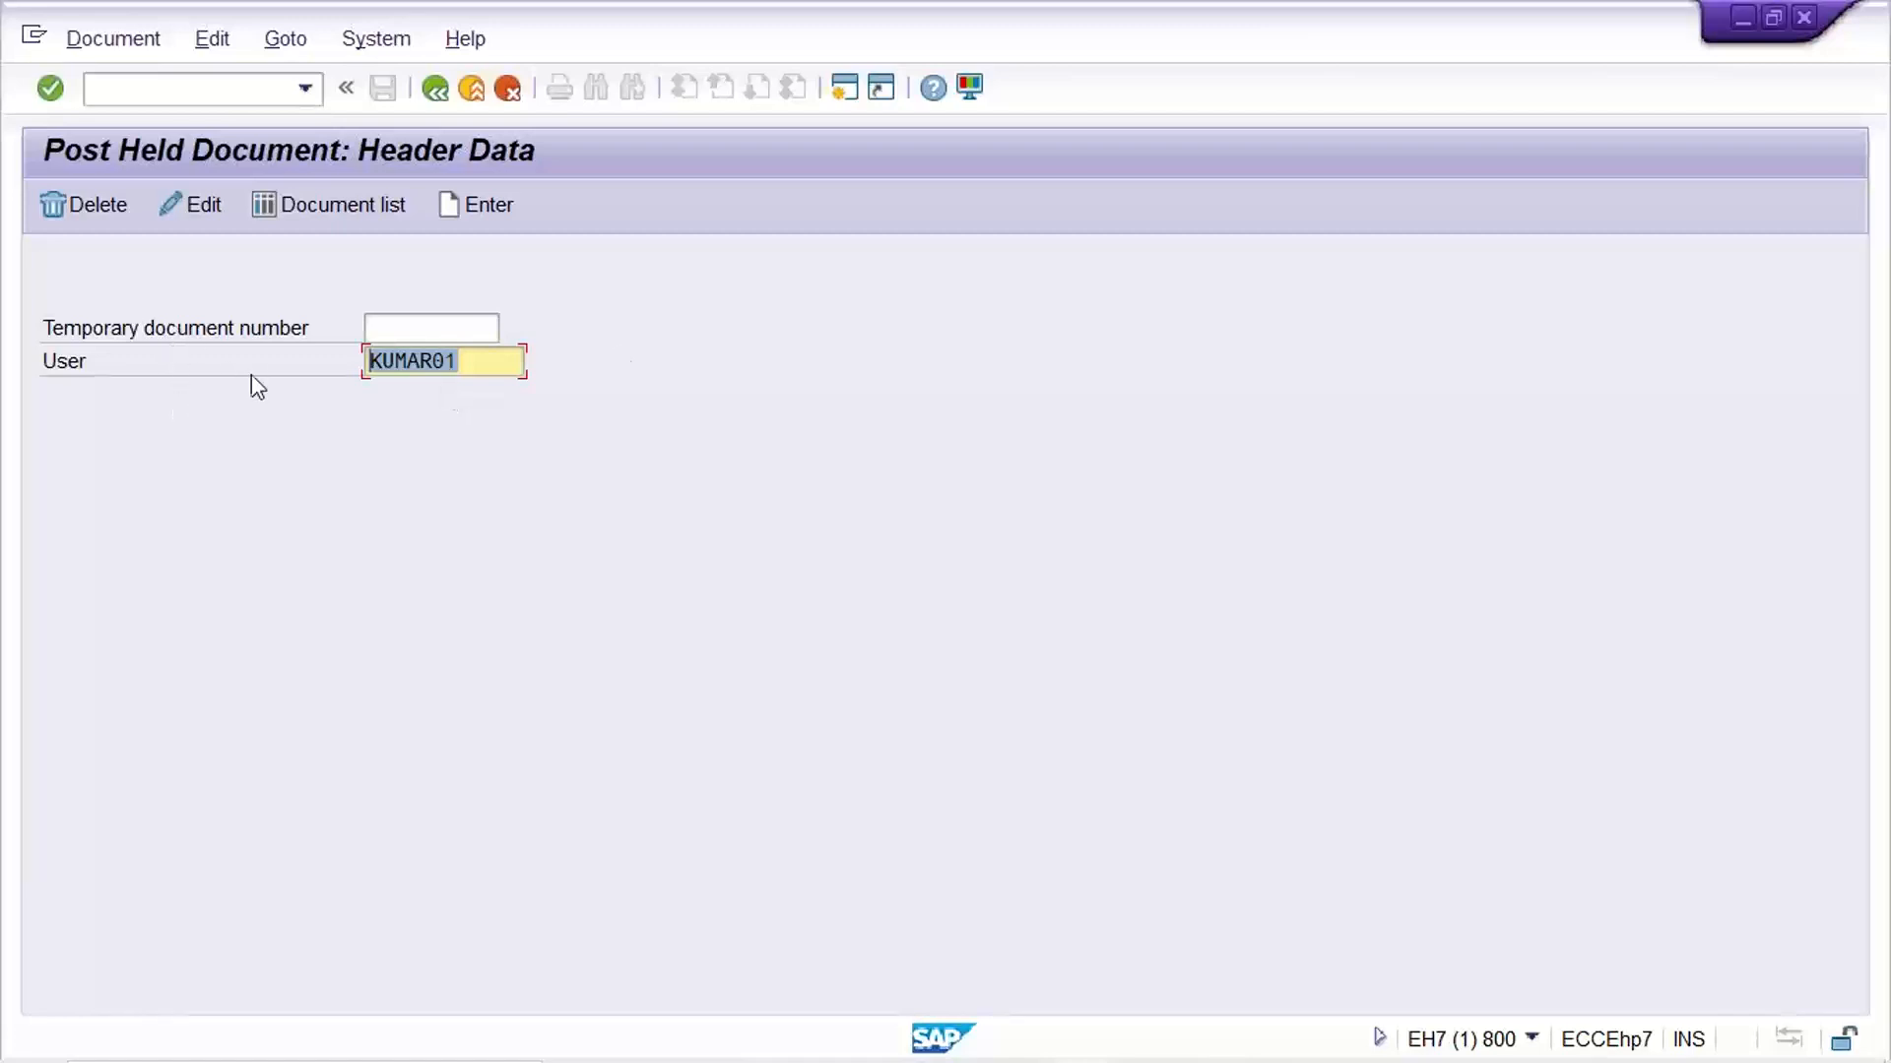
pyautogui.click(503, 364)
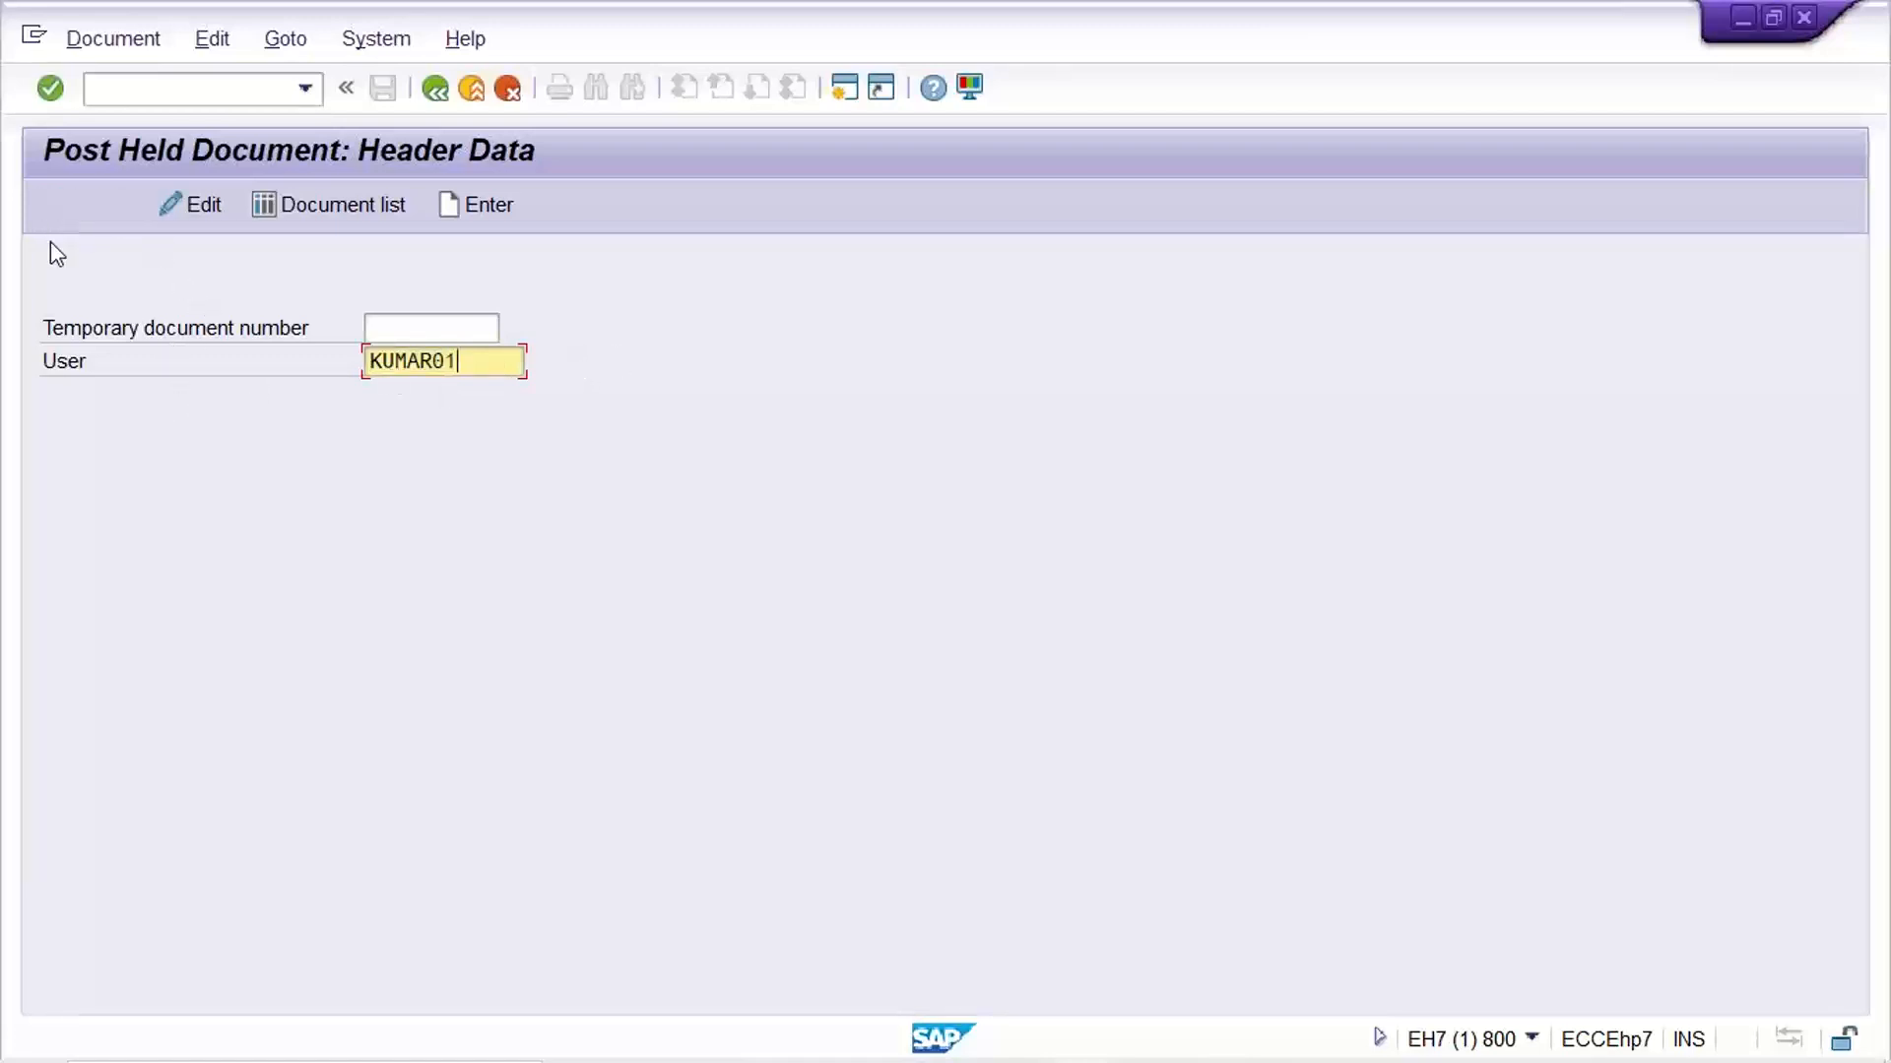
pyautogui.click(345, 206)
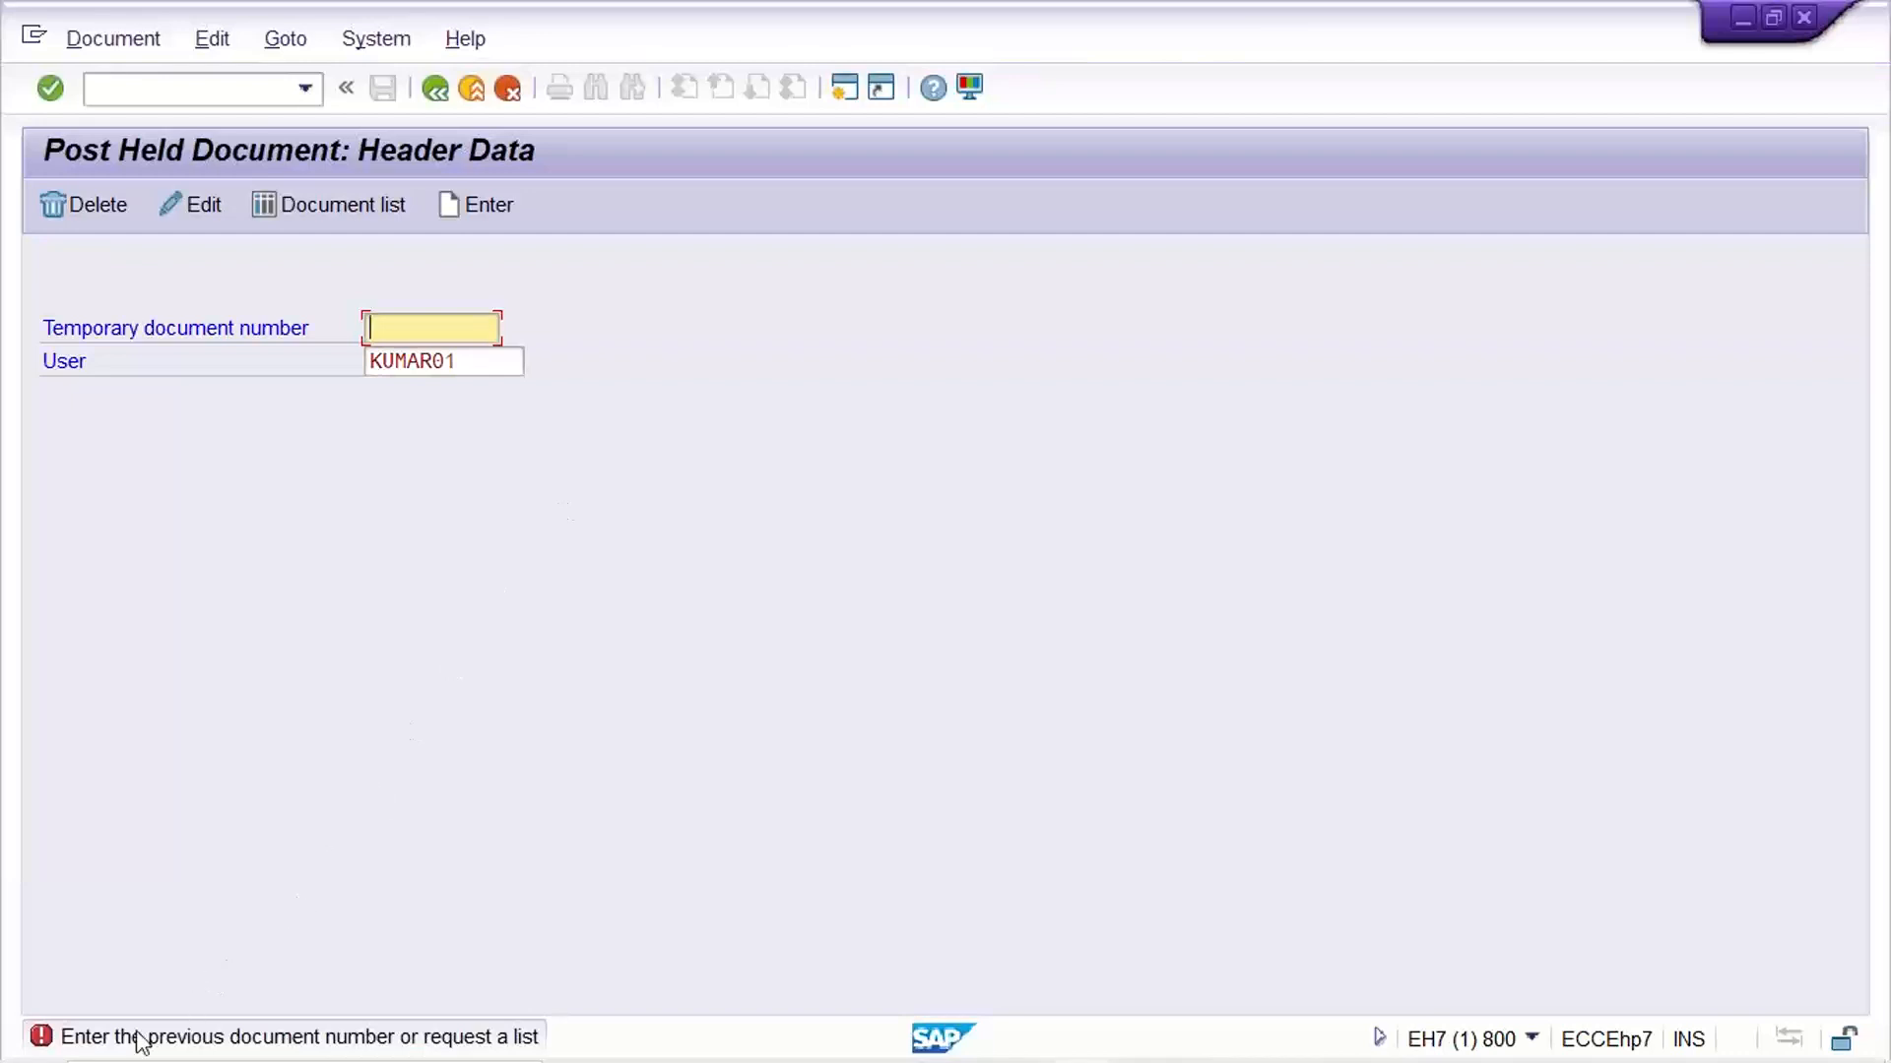
pyautogui.click(335, 205)
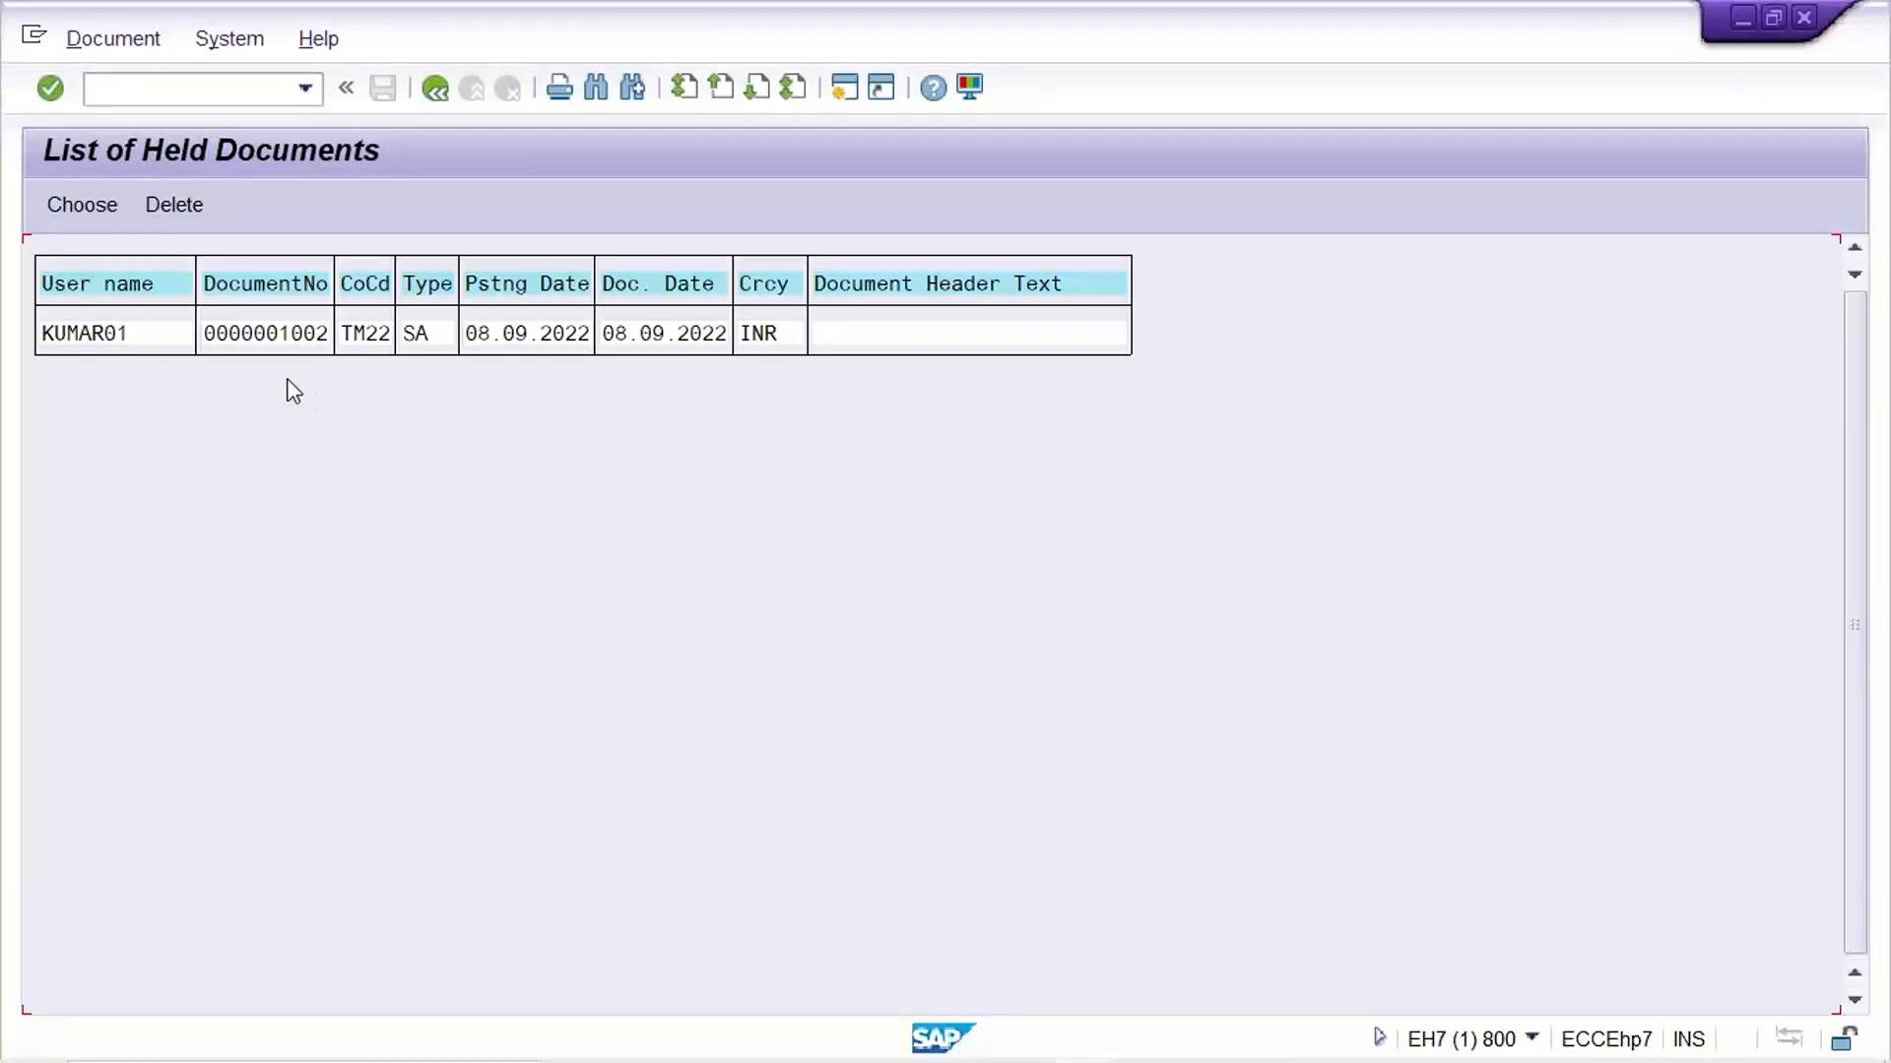
# Open held document 1002 from the list in the G/L document display overview
pyautogui.click(294, 340)
pyautogui.doubleClick(268, 333)
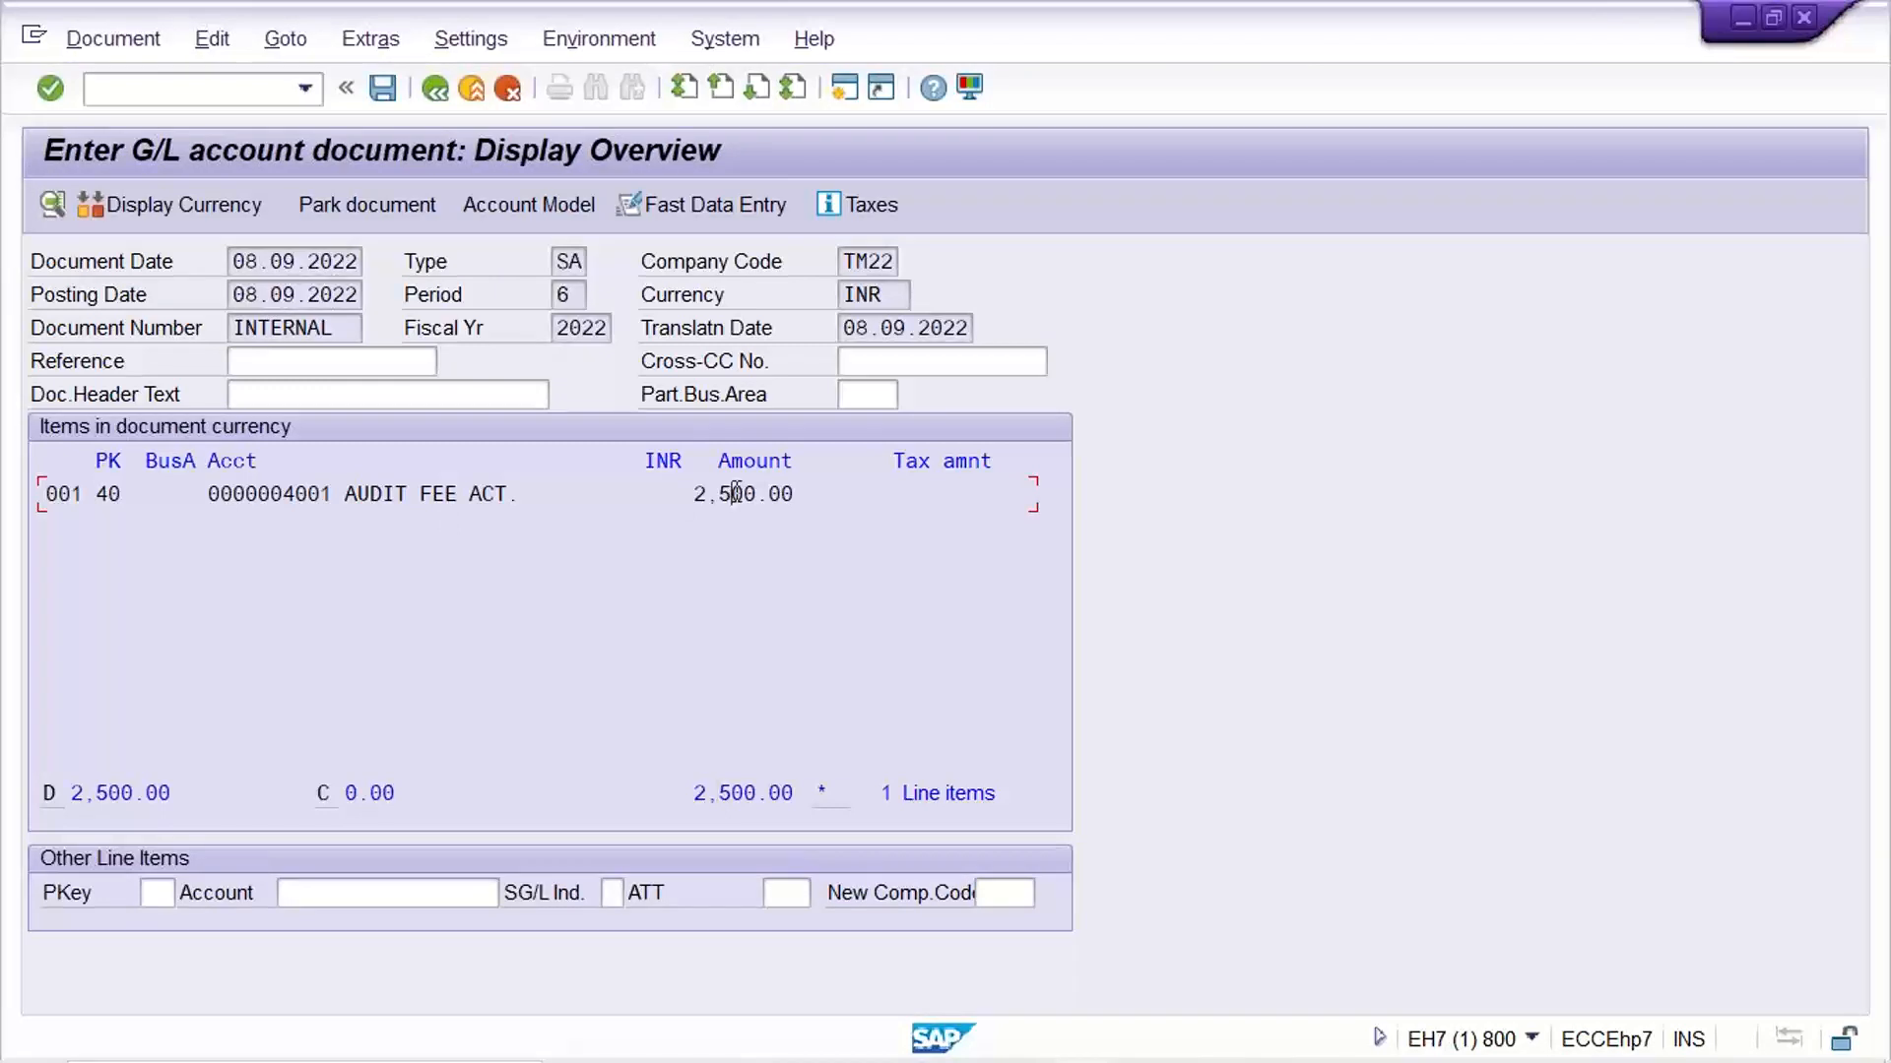
pyautogui.click(1664, 39)
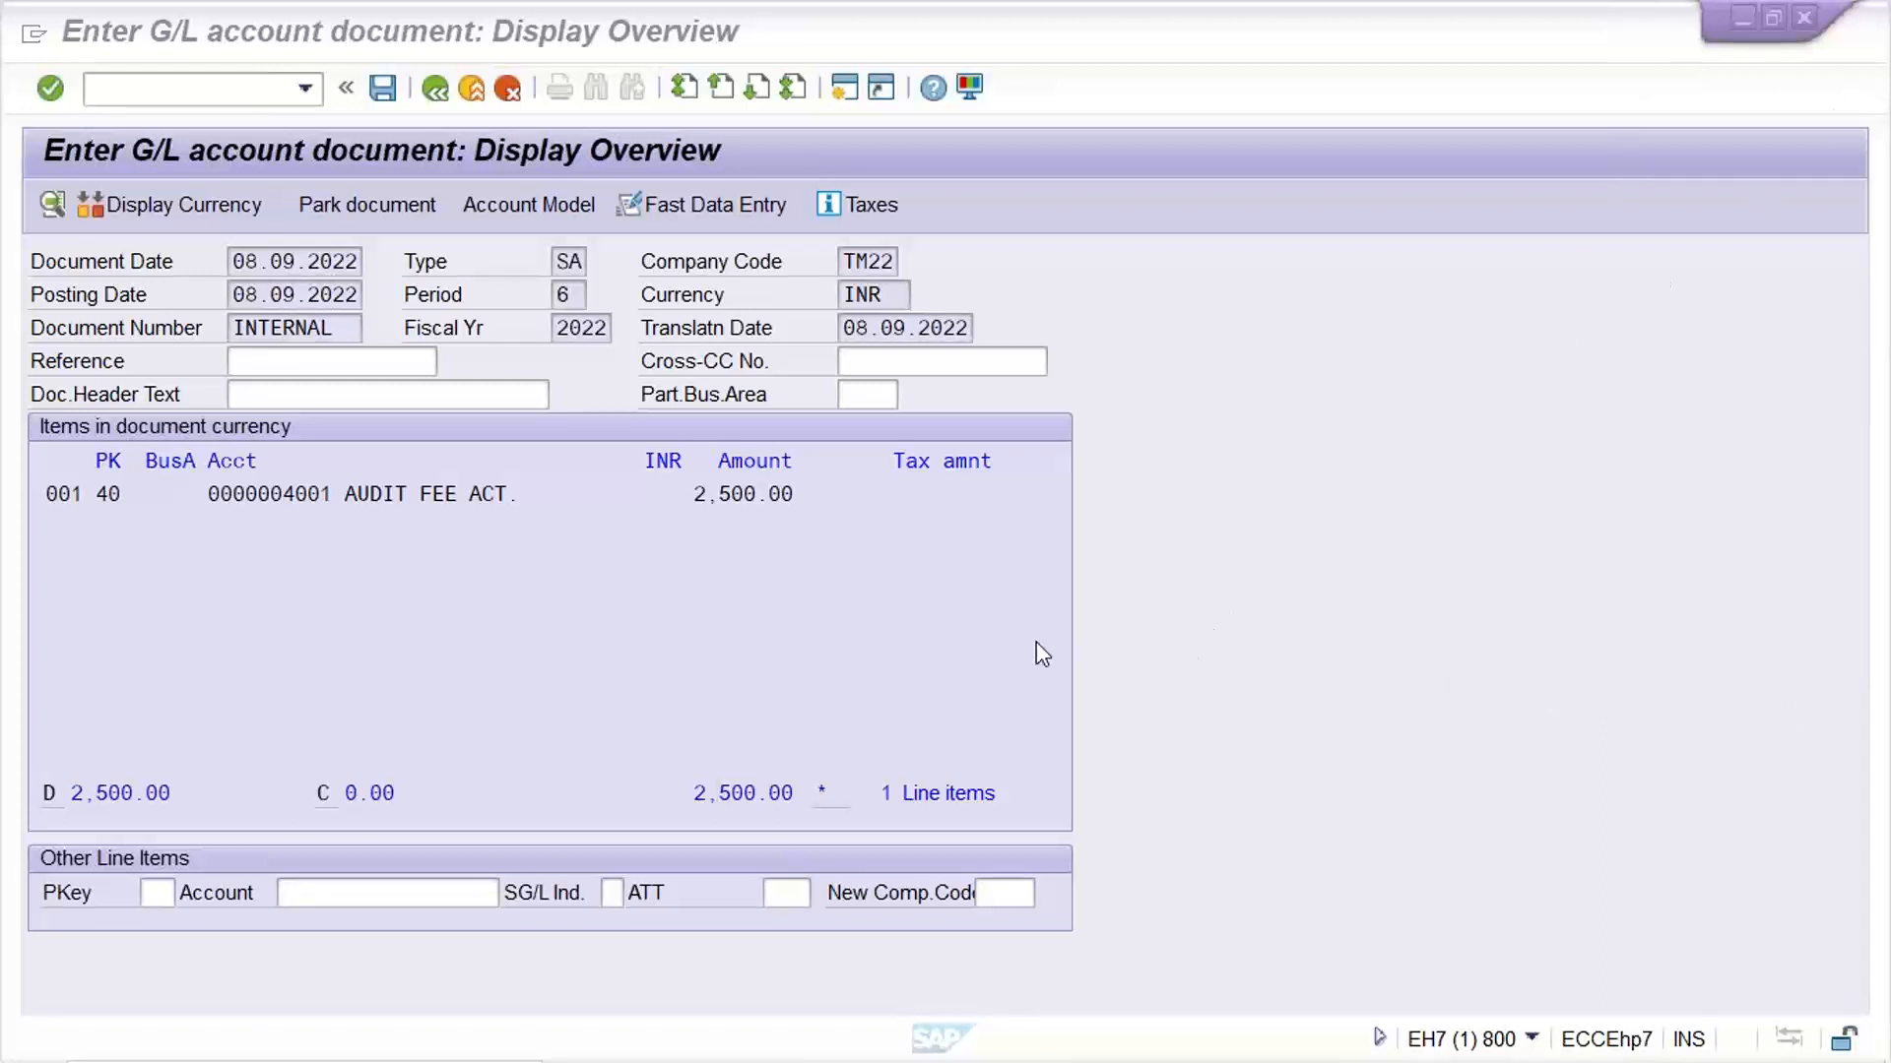
# Exit the G/L document overview and the held documents list, returning to the Post Held Document header data screen
pyautogui.click(435, 91)
pyautogui.click(436, 90)
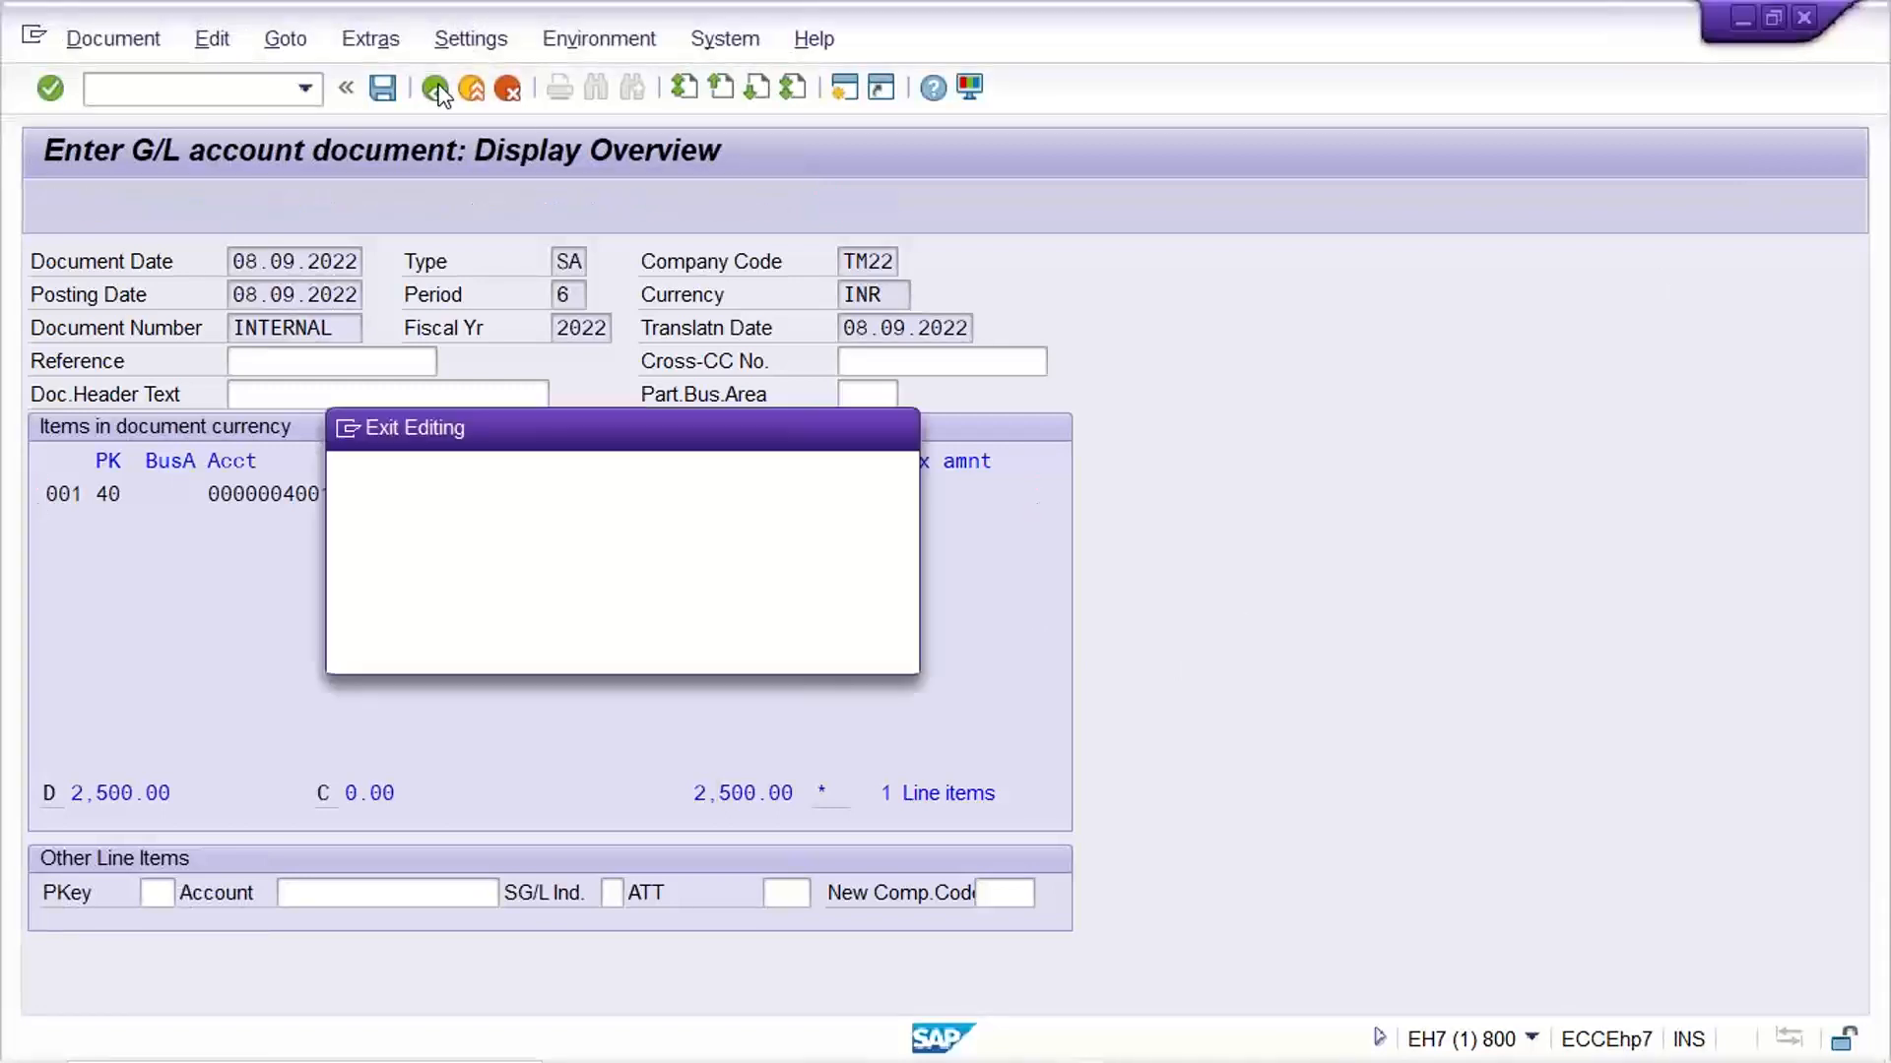
pyautogui.click(477, 646)
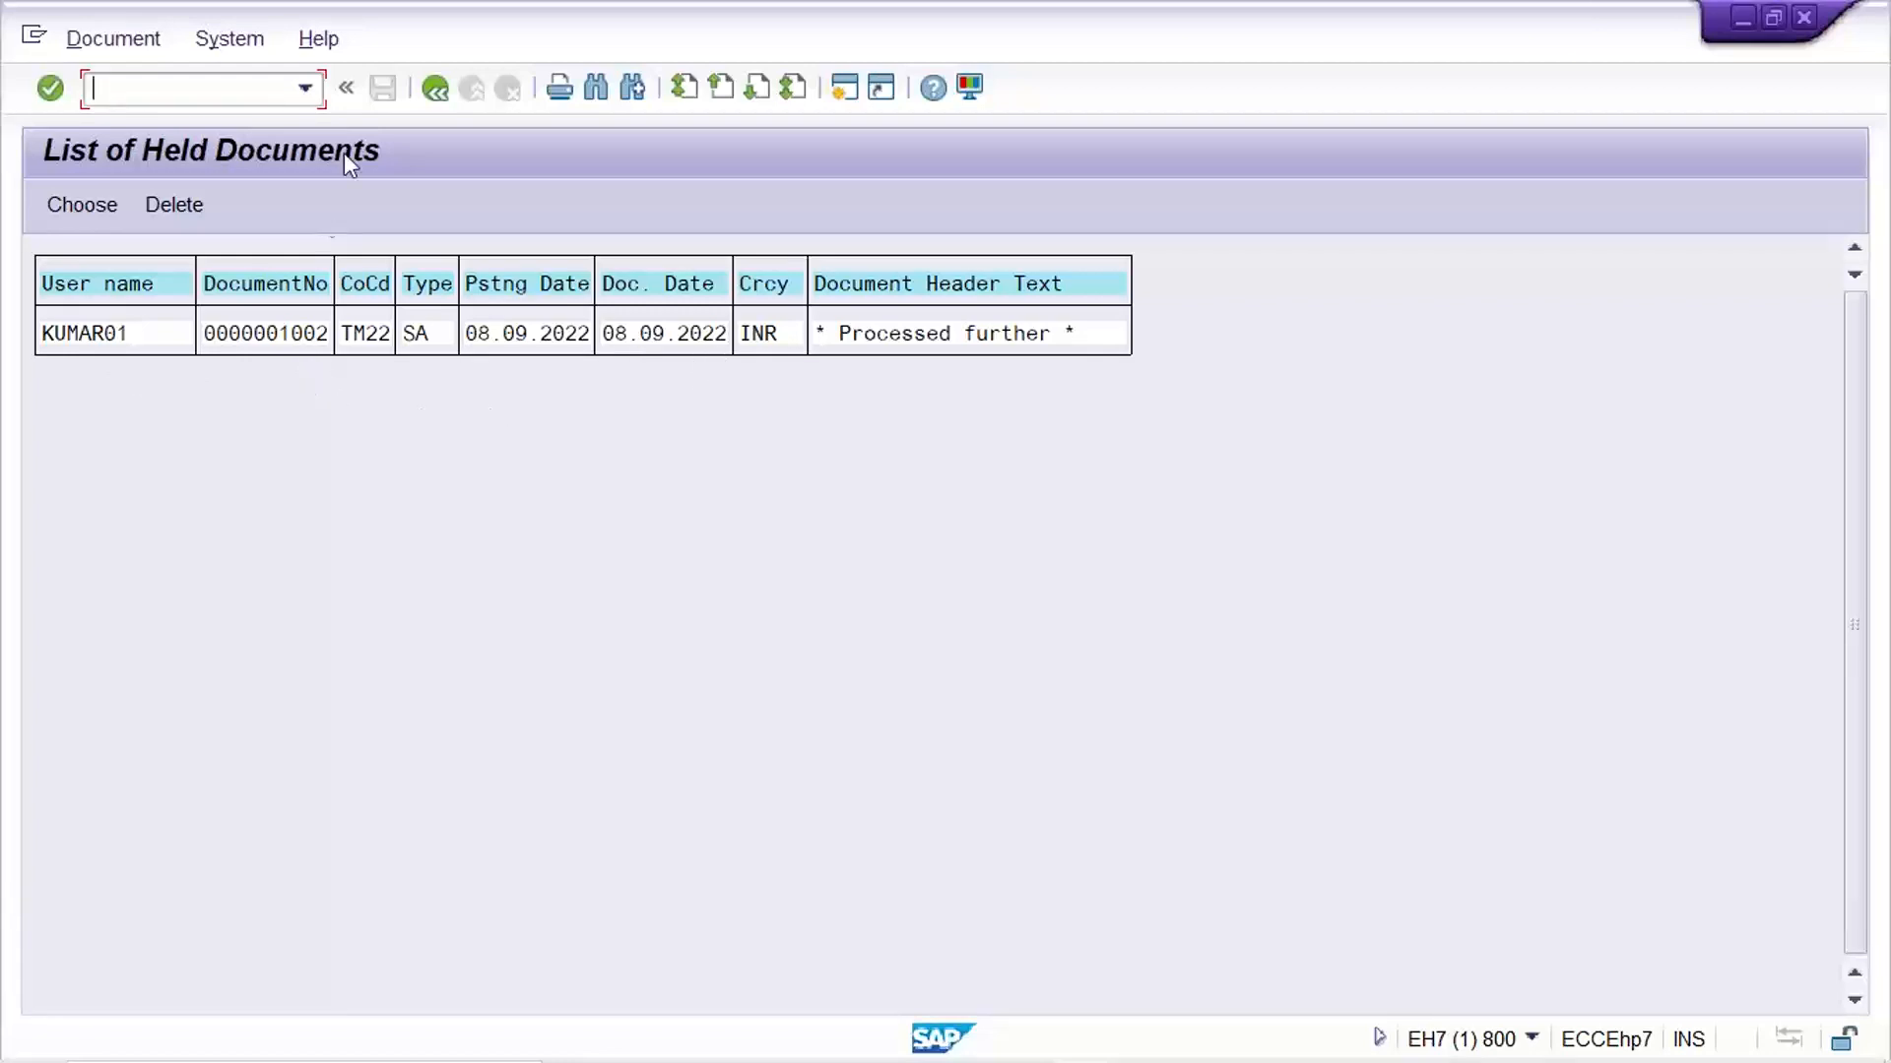
pyautogui.click(434, 99)
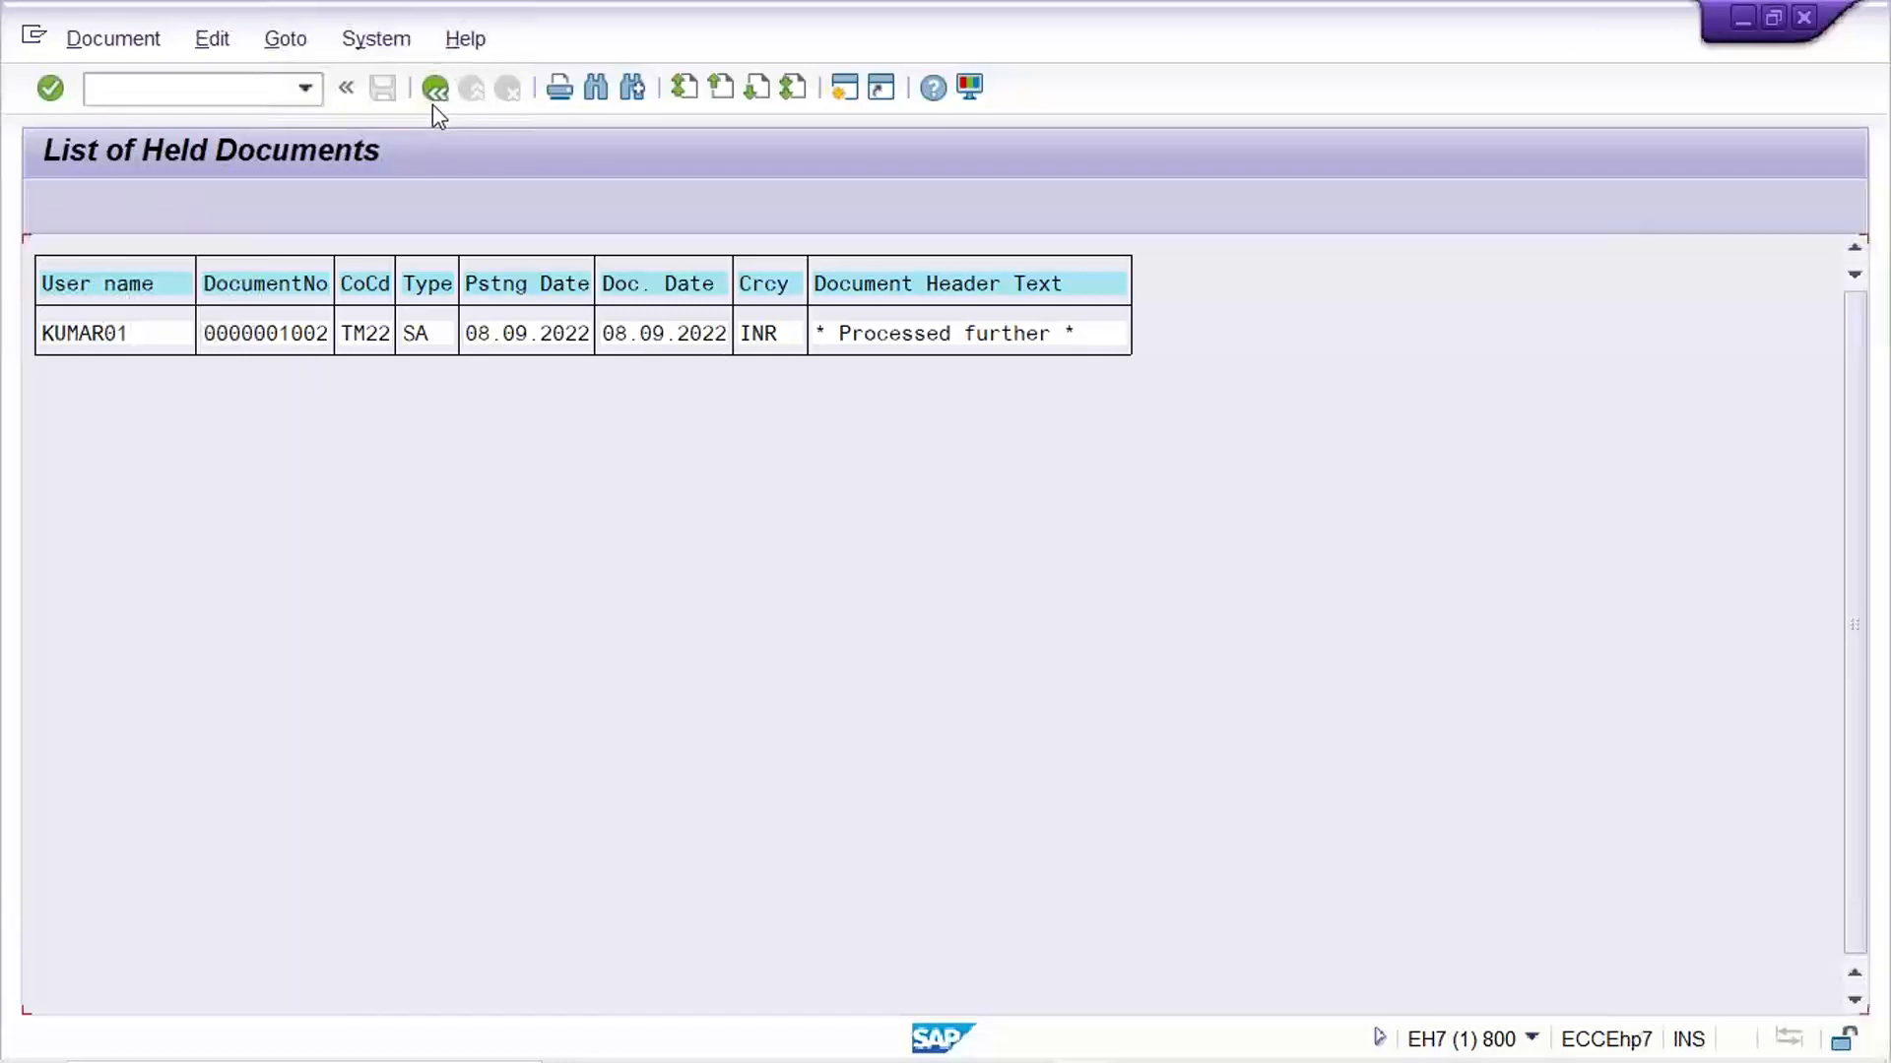
# Delete held document 1002, and list the held documents again with the temporary document number left empty
pyautogui.write('1002')
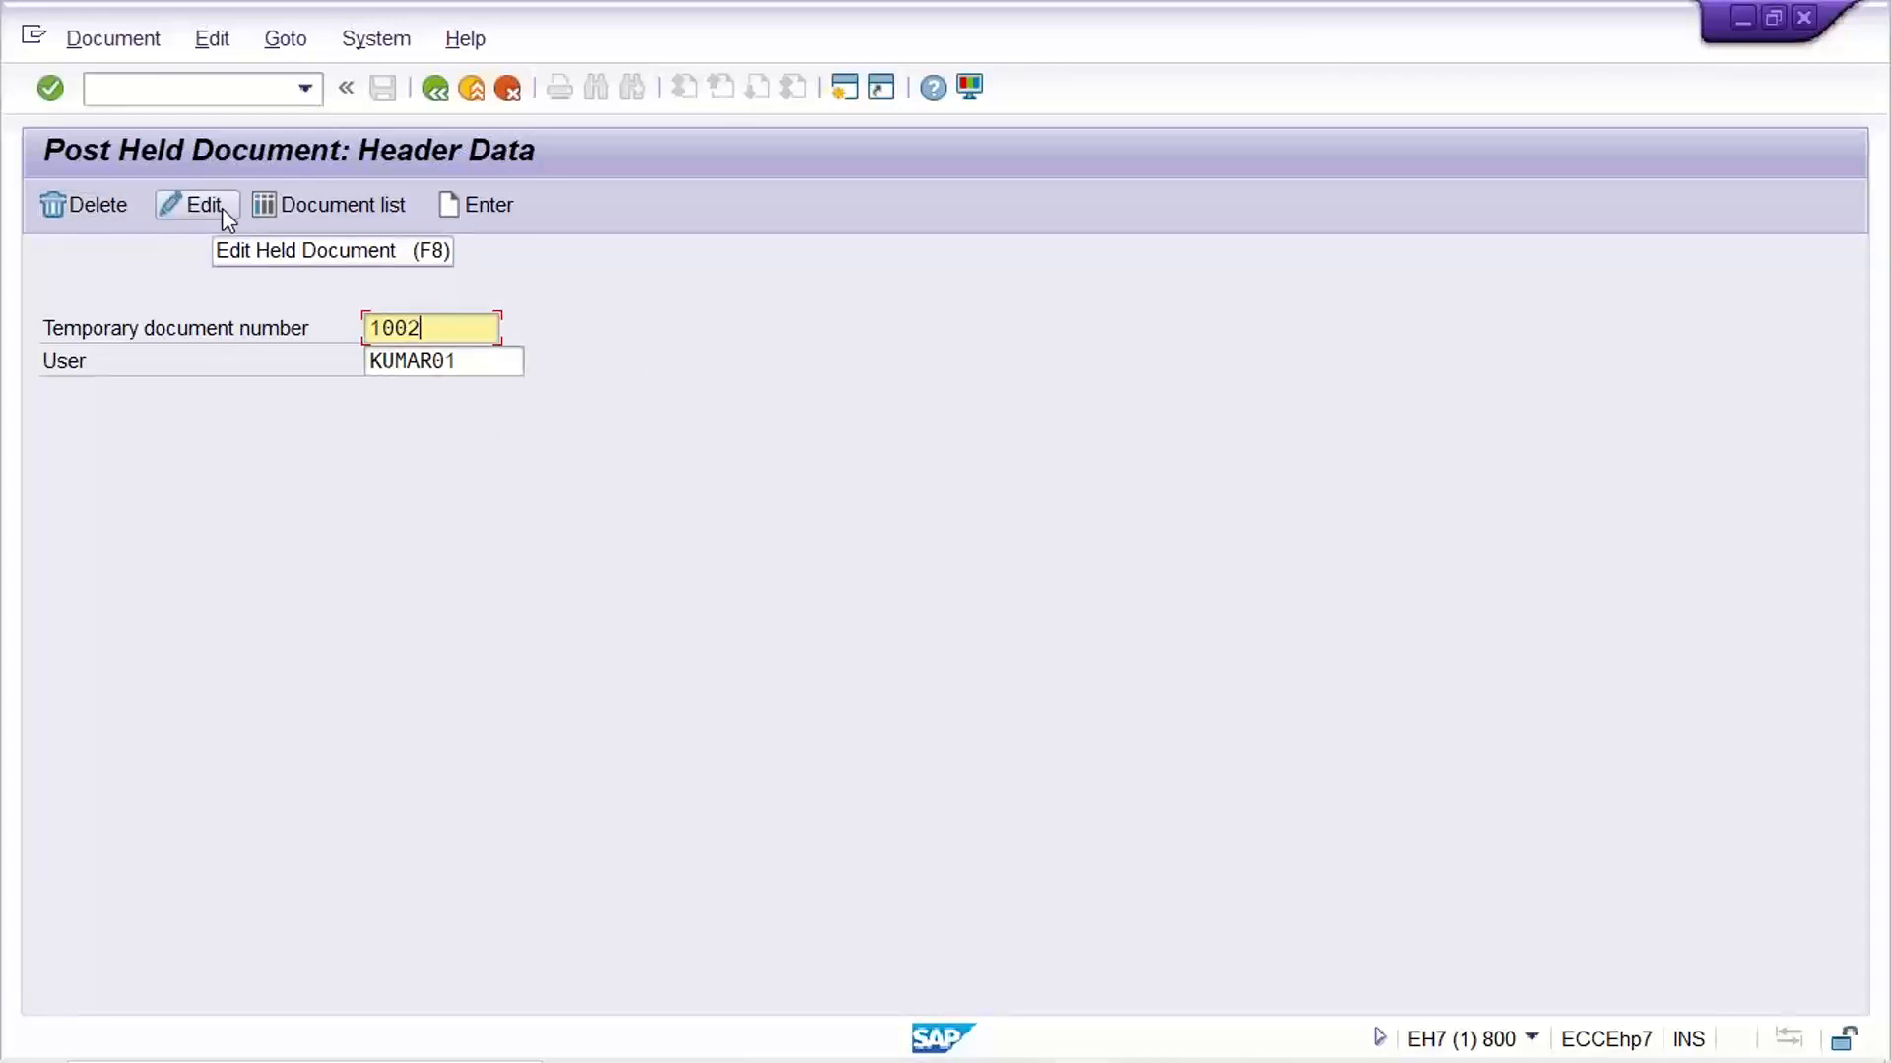
pyautogui.click(93, 206)
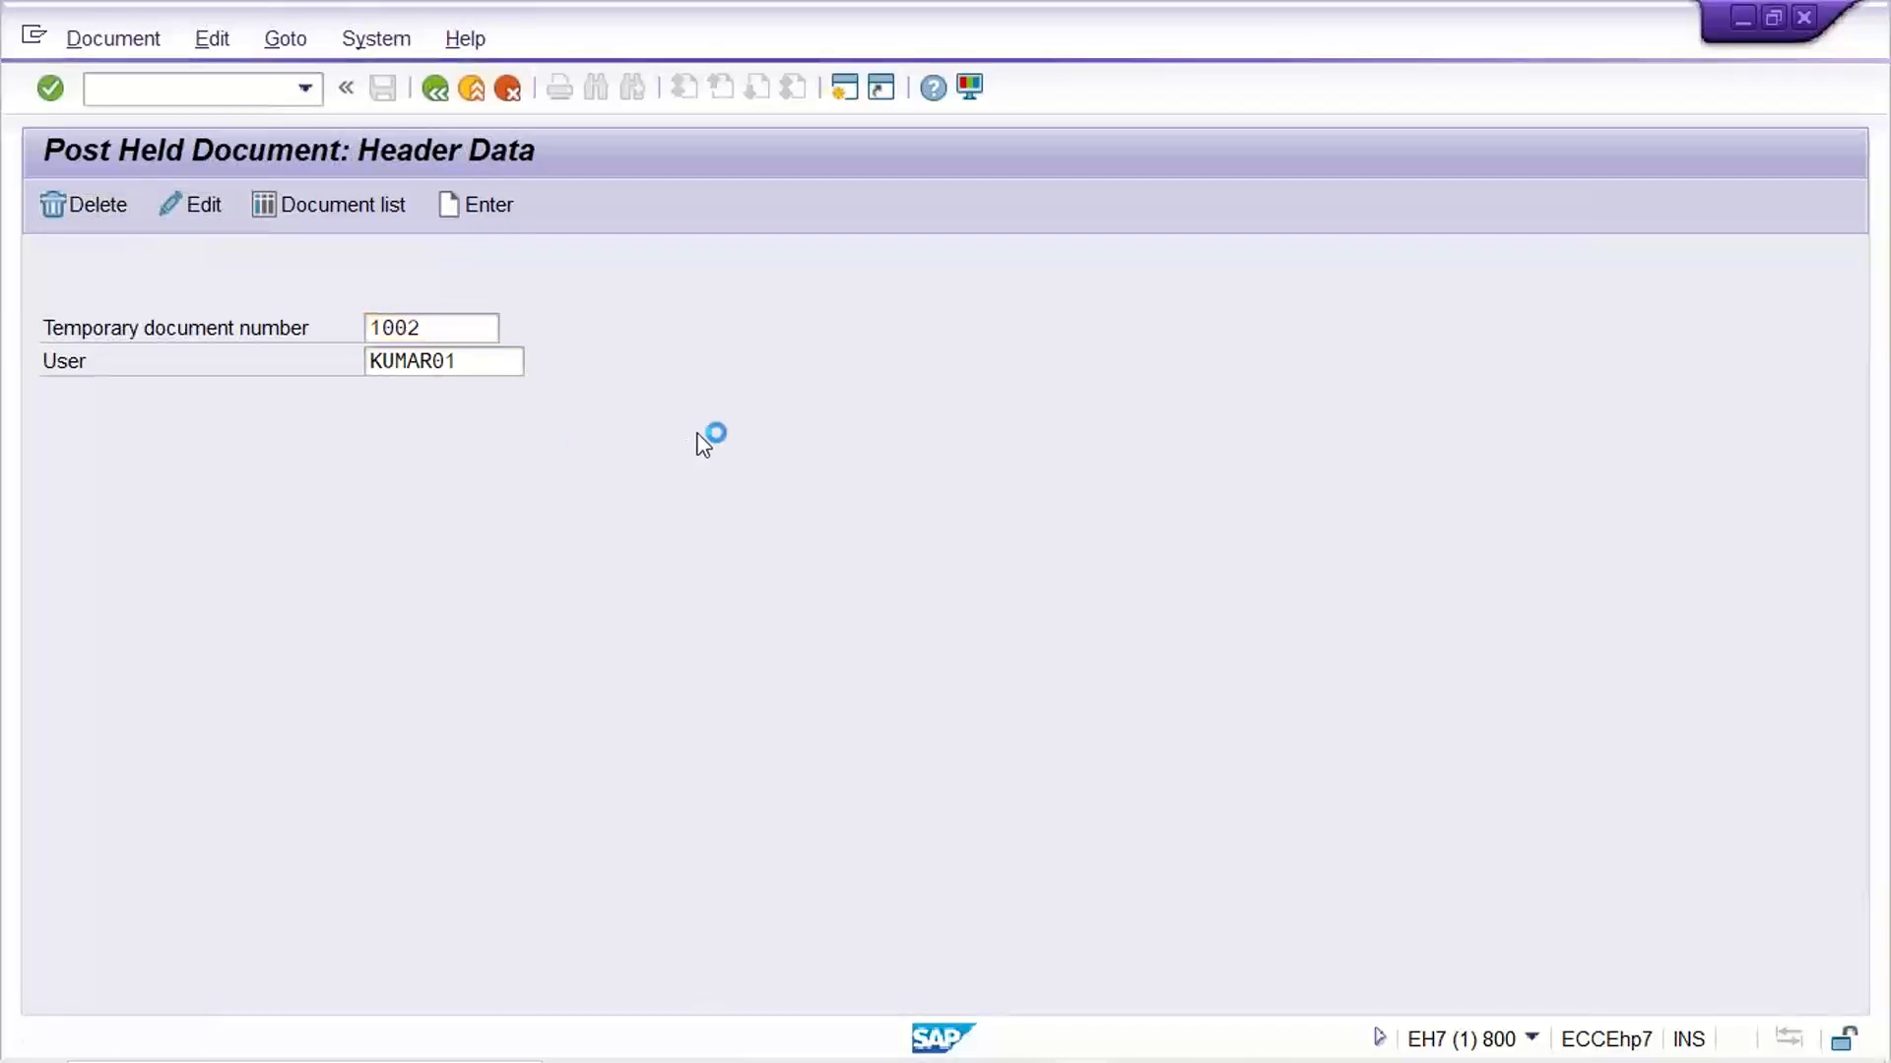
pyautogui.click(478, 589)
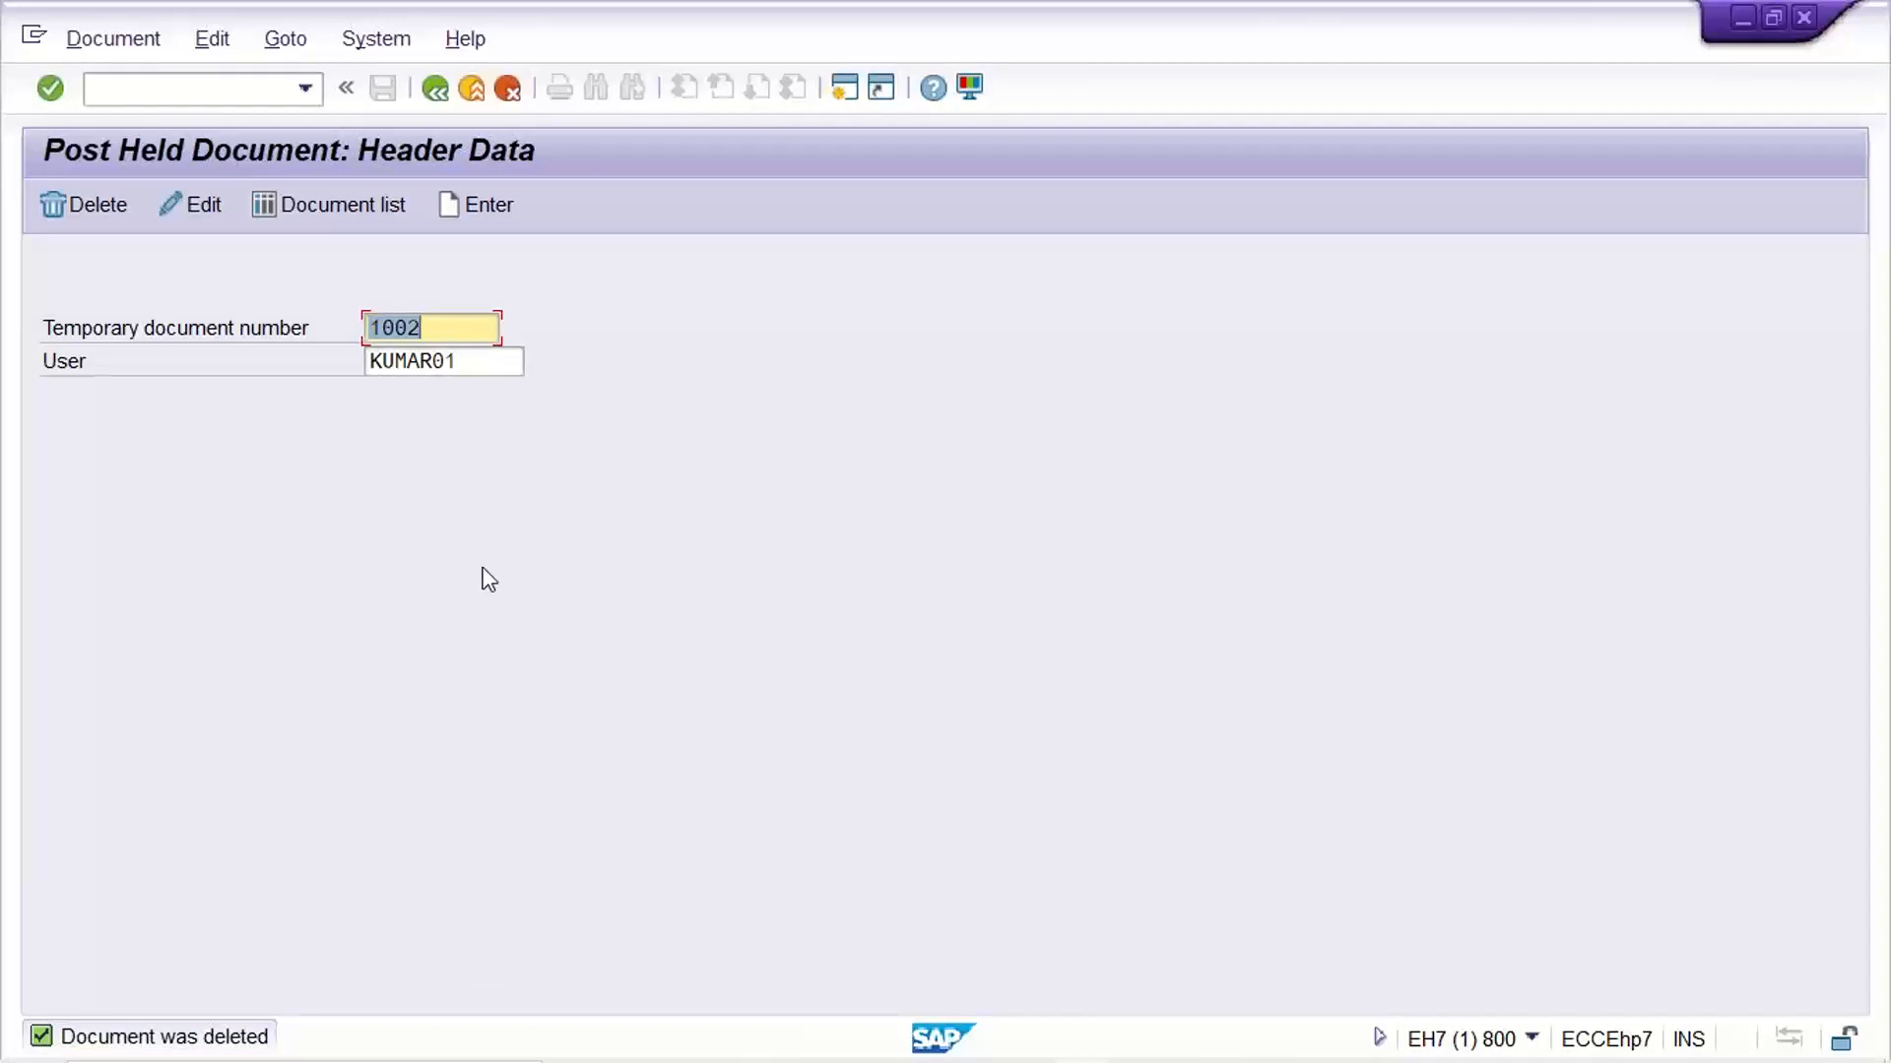
pyautogui.press('BackSpace')
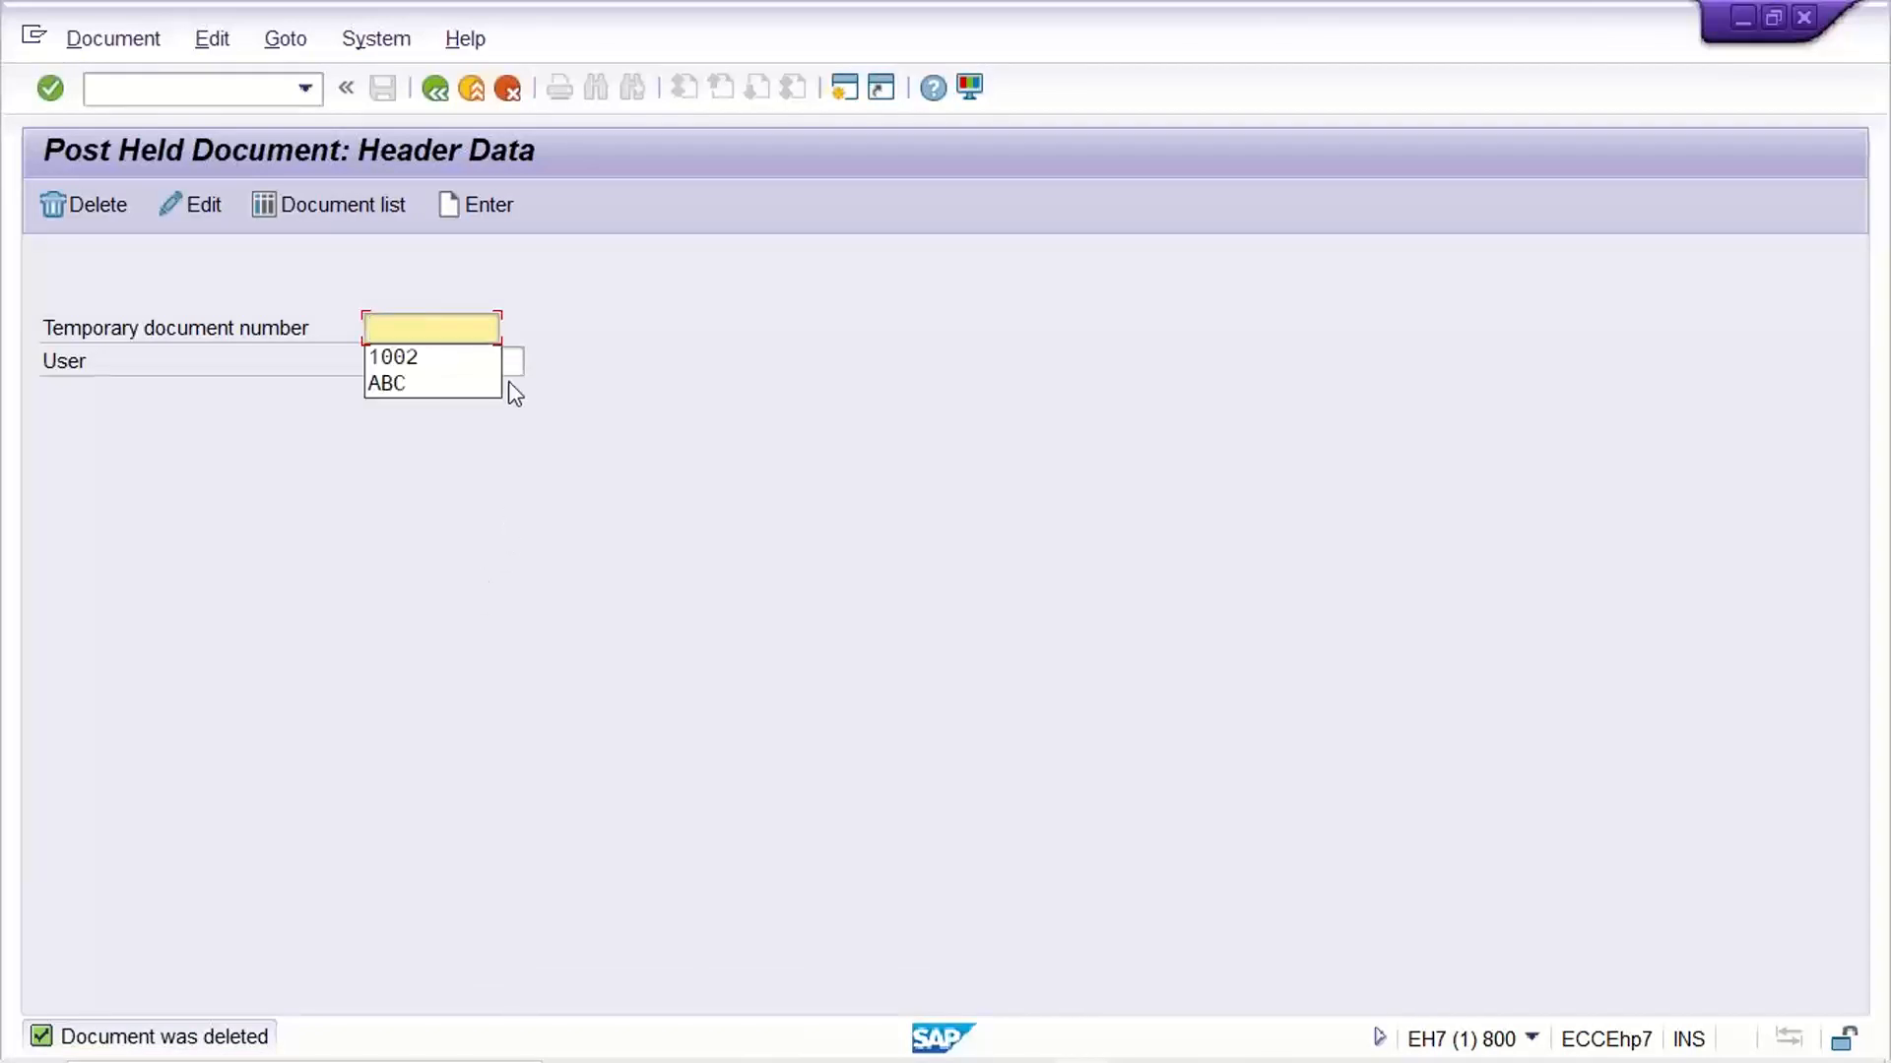
pyautogui.click(344, 208)
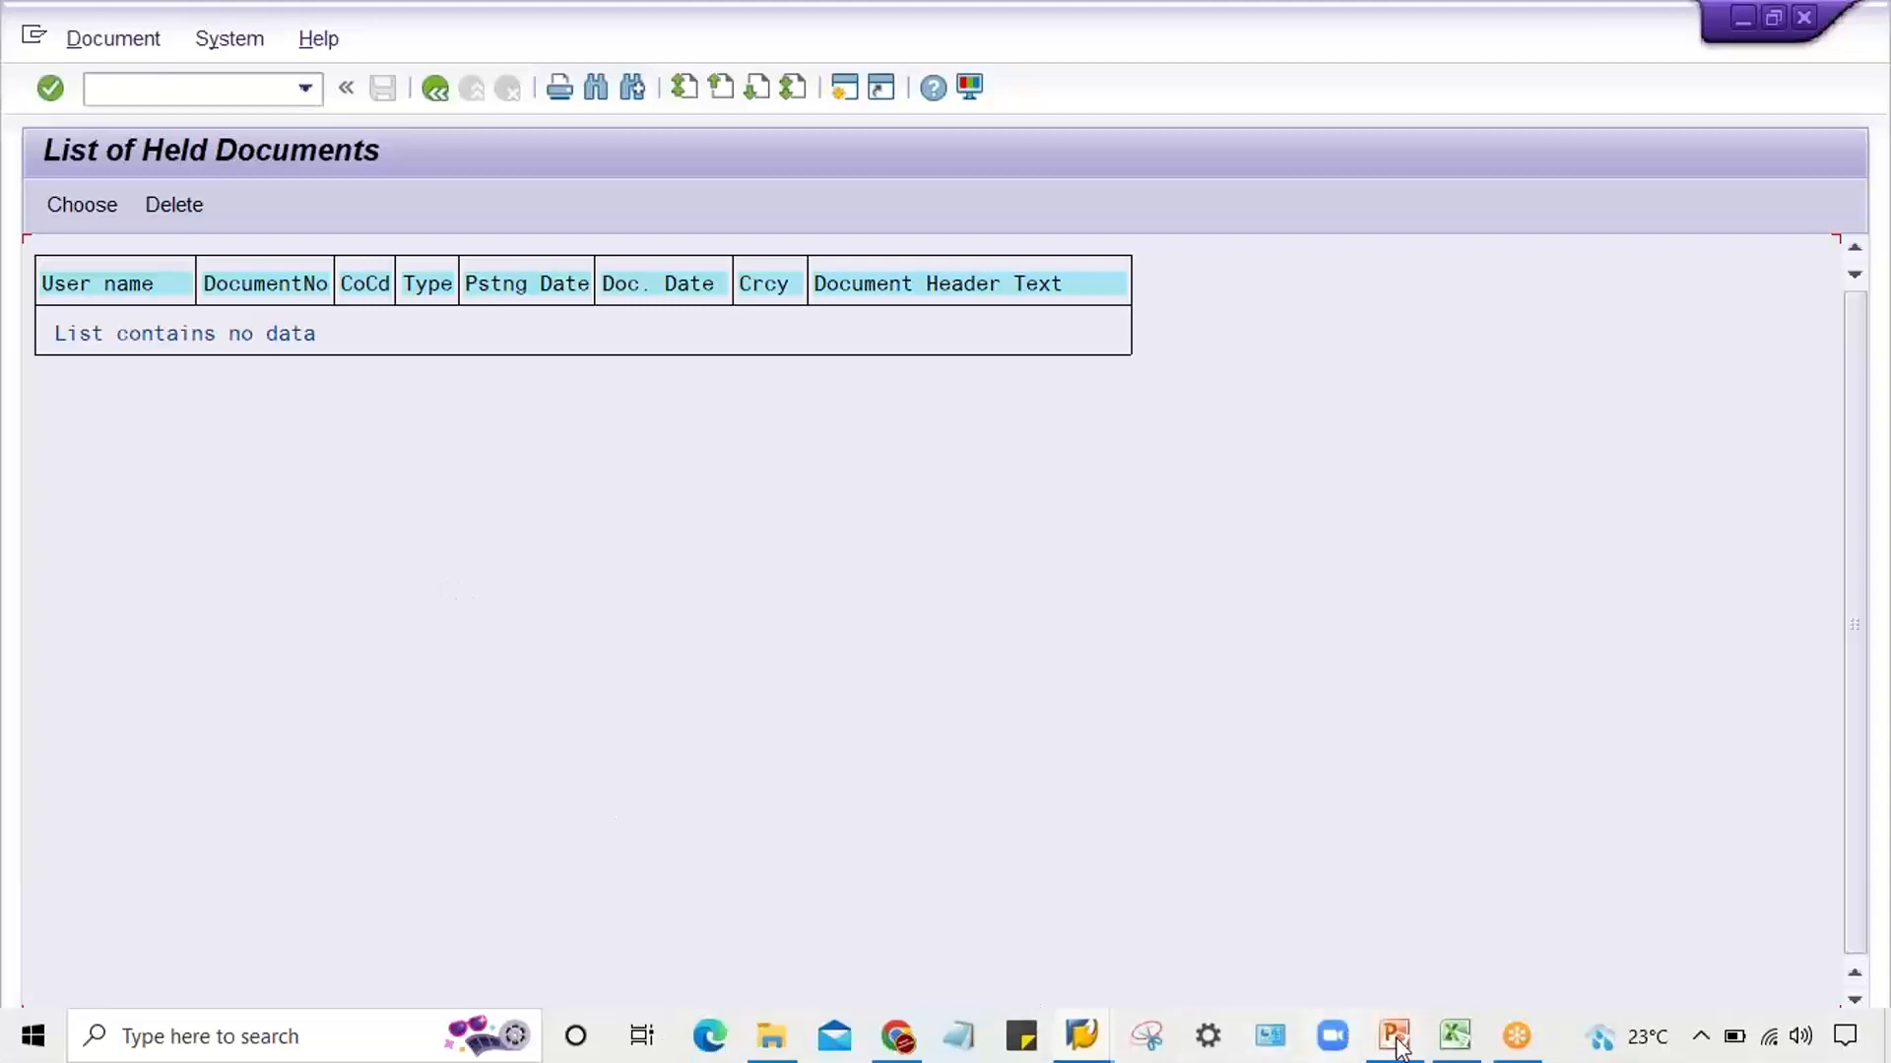
# Switch to the Excel notes, check the document posting transaction codes on the PowerPoint slide, and return to the TM22 sheet in Excel
pyautogui.click(1452, 1044)
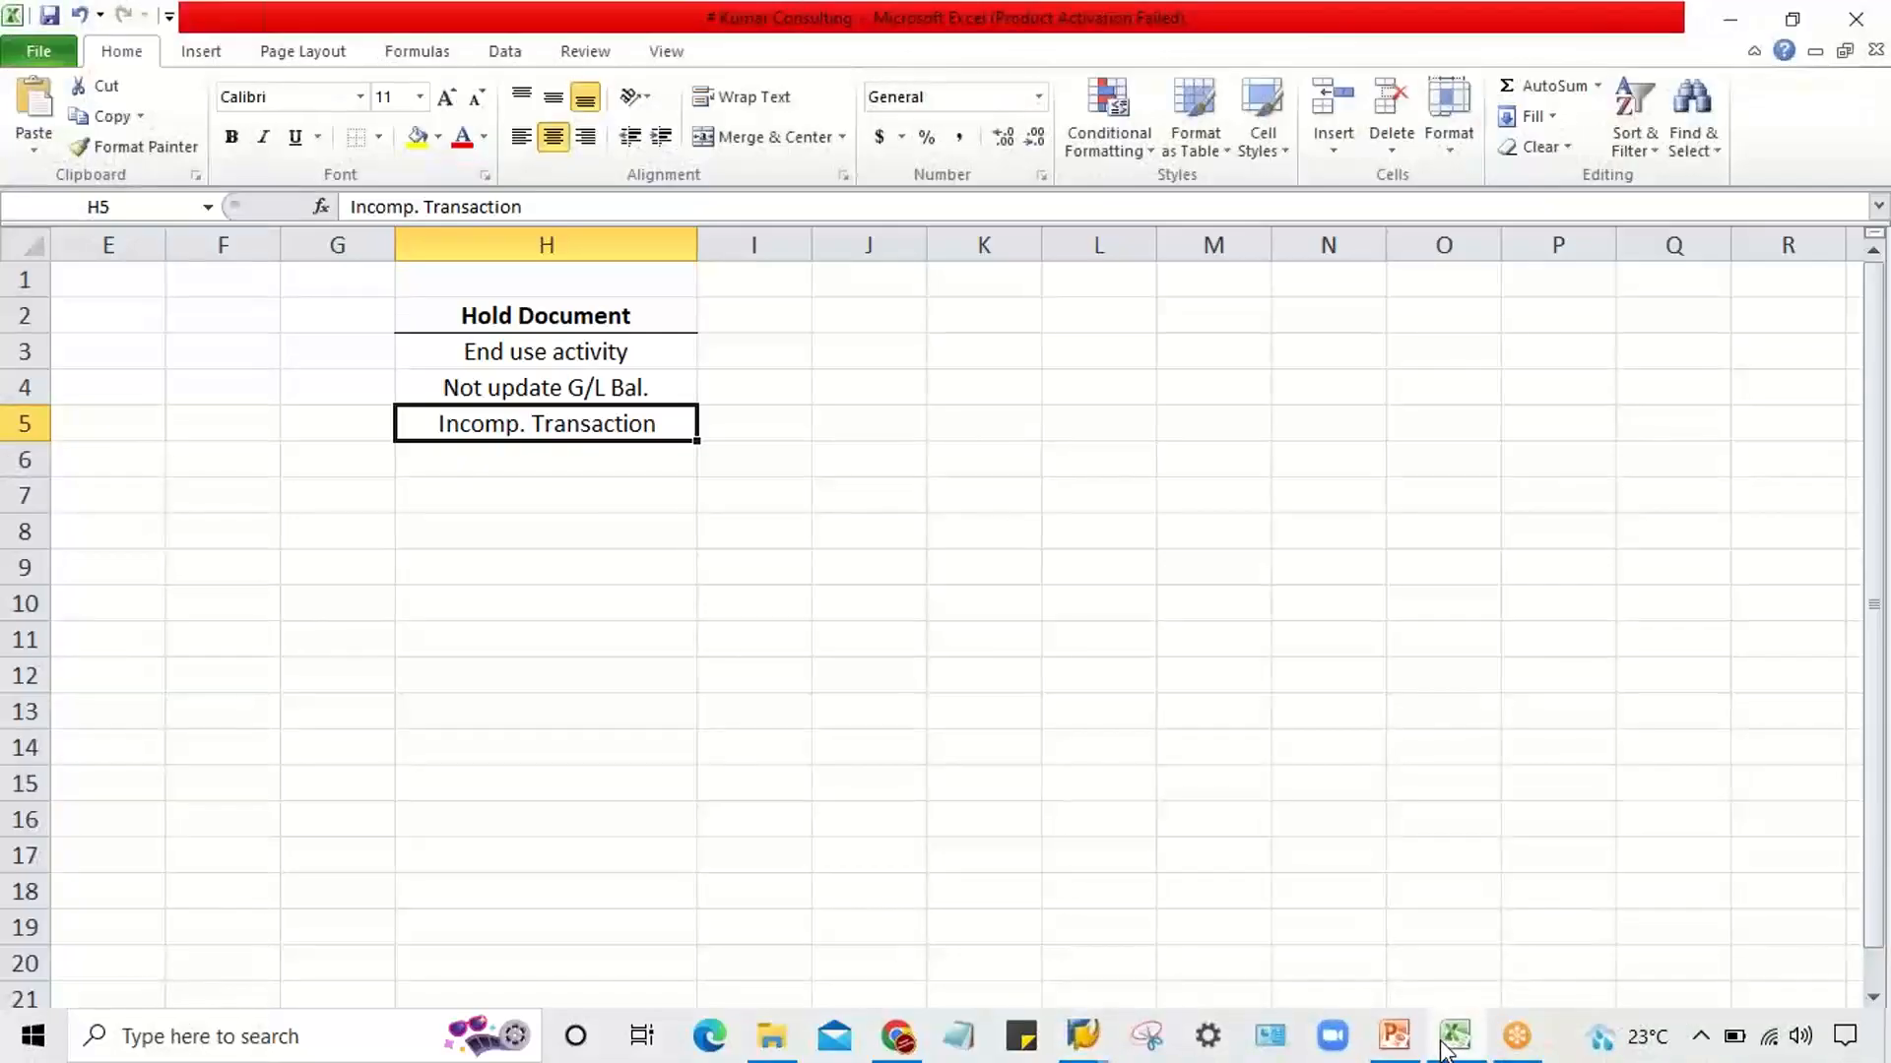
pyautogui.click(1394, 1046)
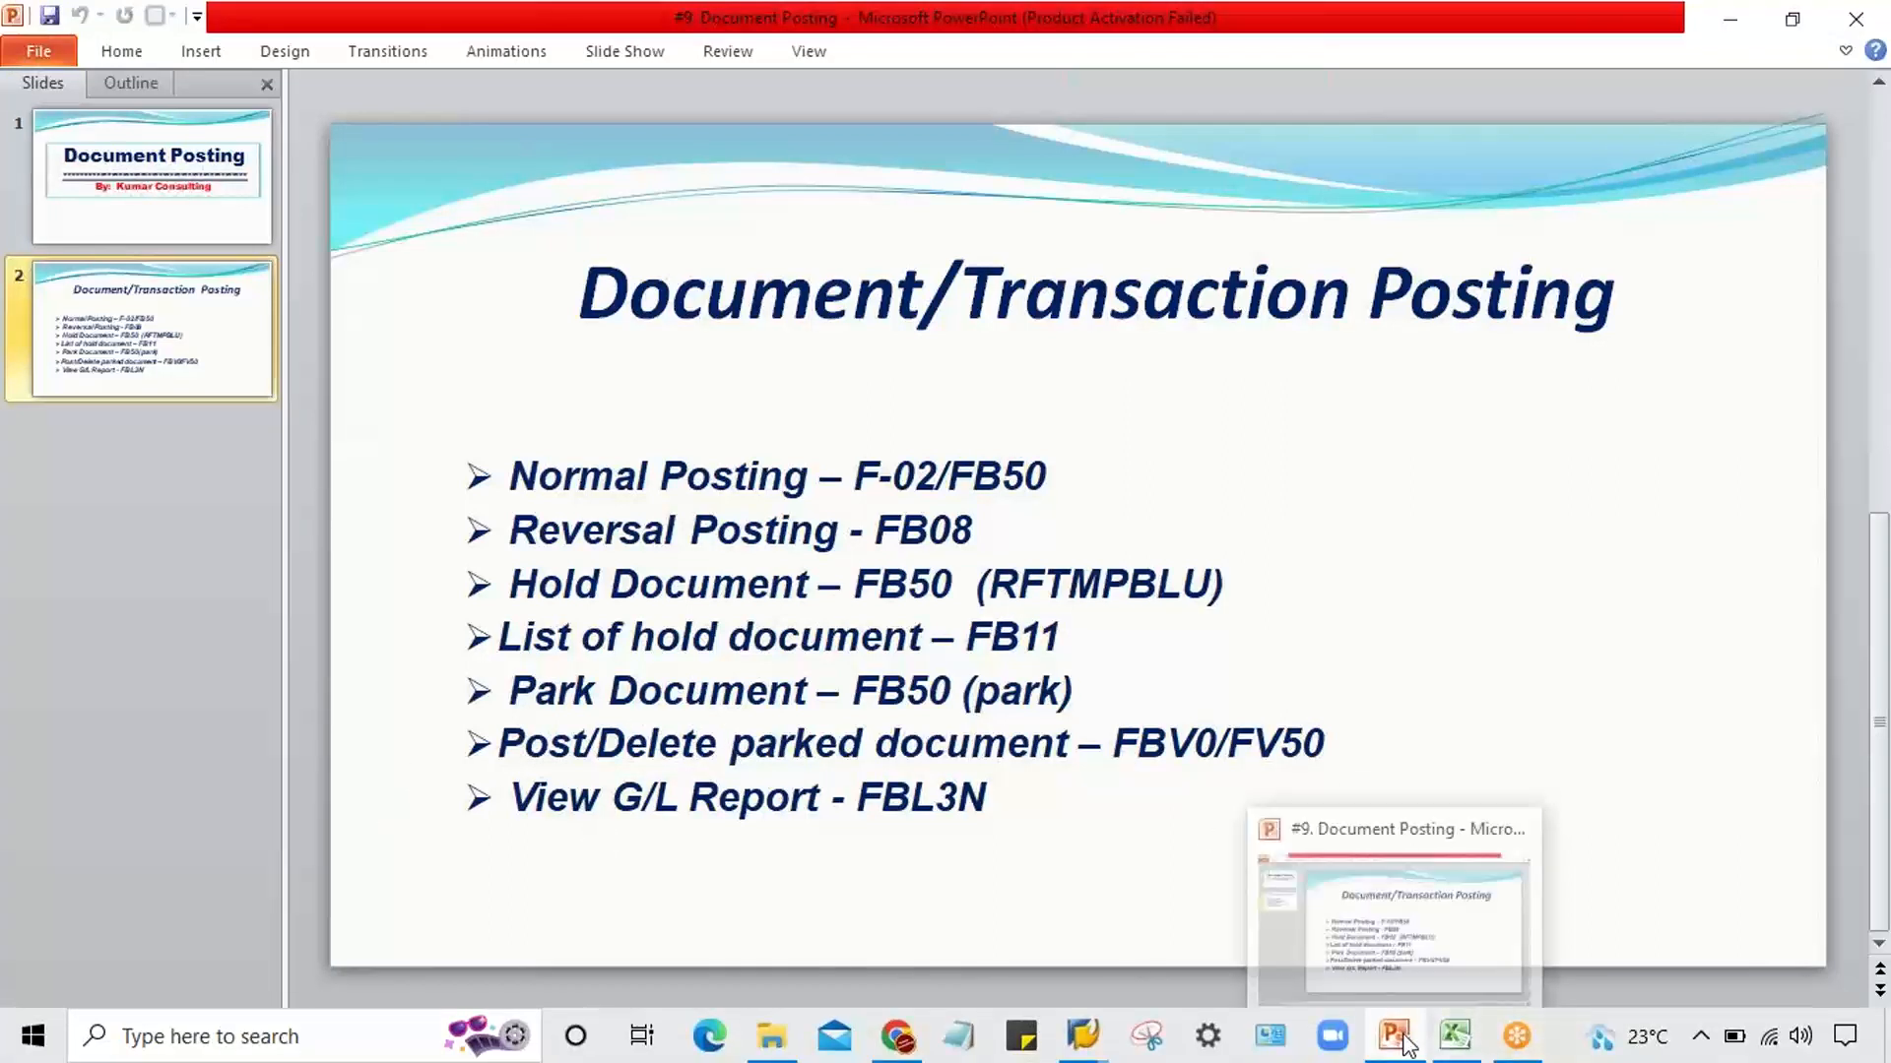
pyautogui.click(1455, 1036)
pyautogui.click(1048, 679)
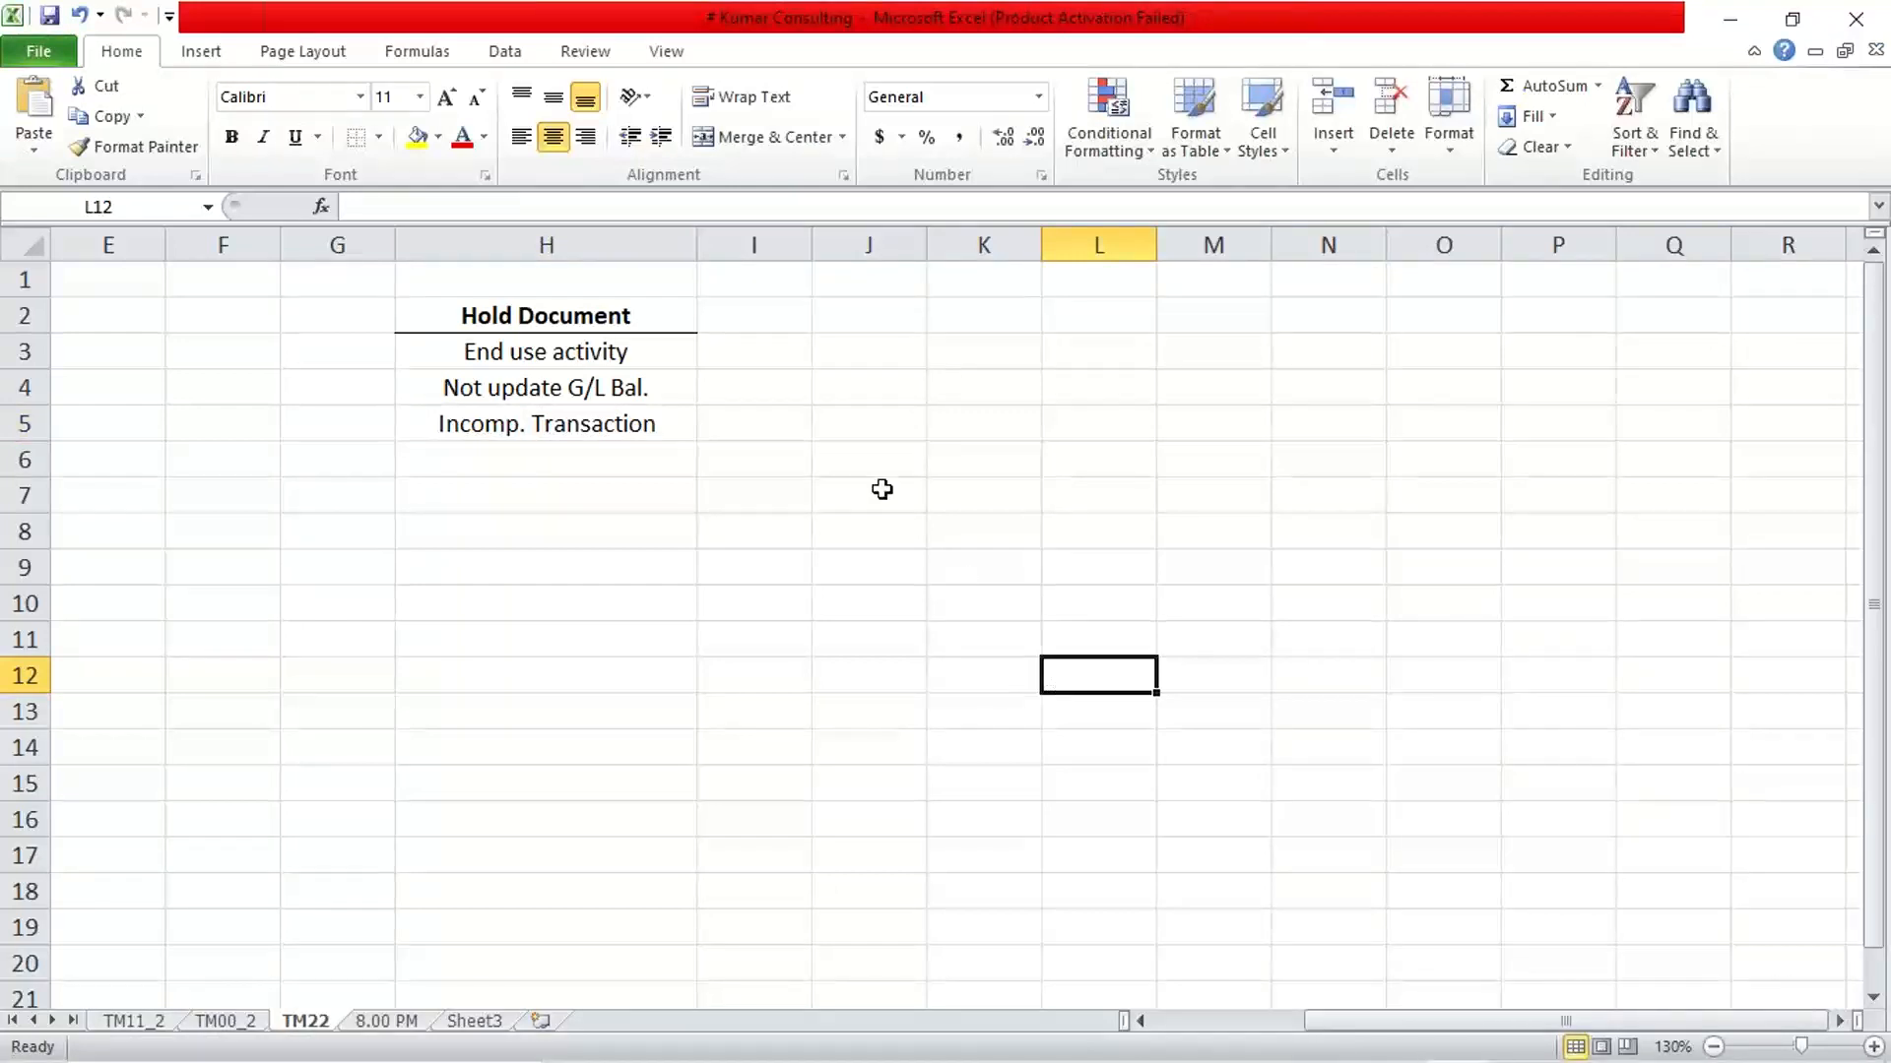
# Widen column I and enter the heading "Park Document" in cell I2 beside the Hold Document heading
pyautogui.moveTo(813, 245); pyautogui.dragTo(971, 263)
pyautogui.click(916, 315)
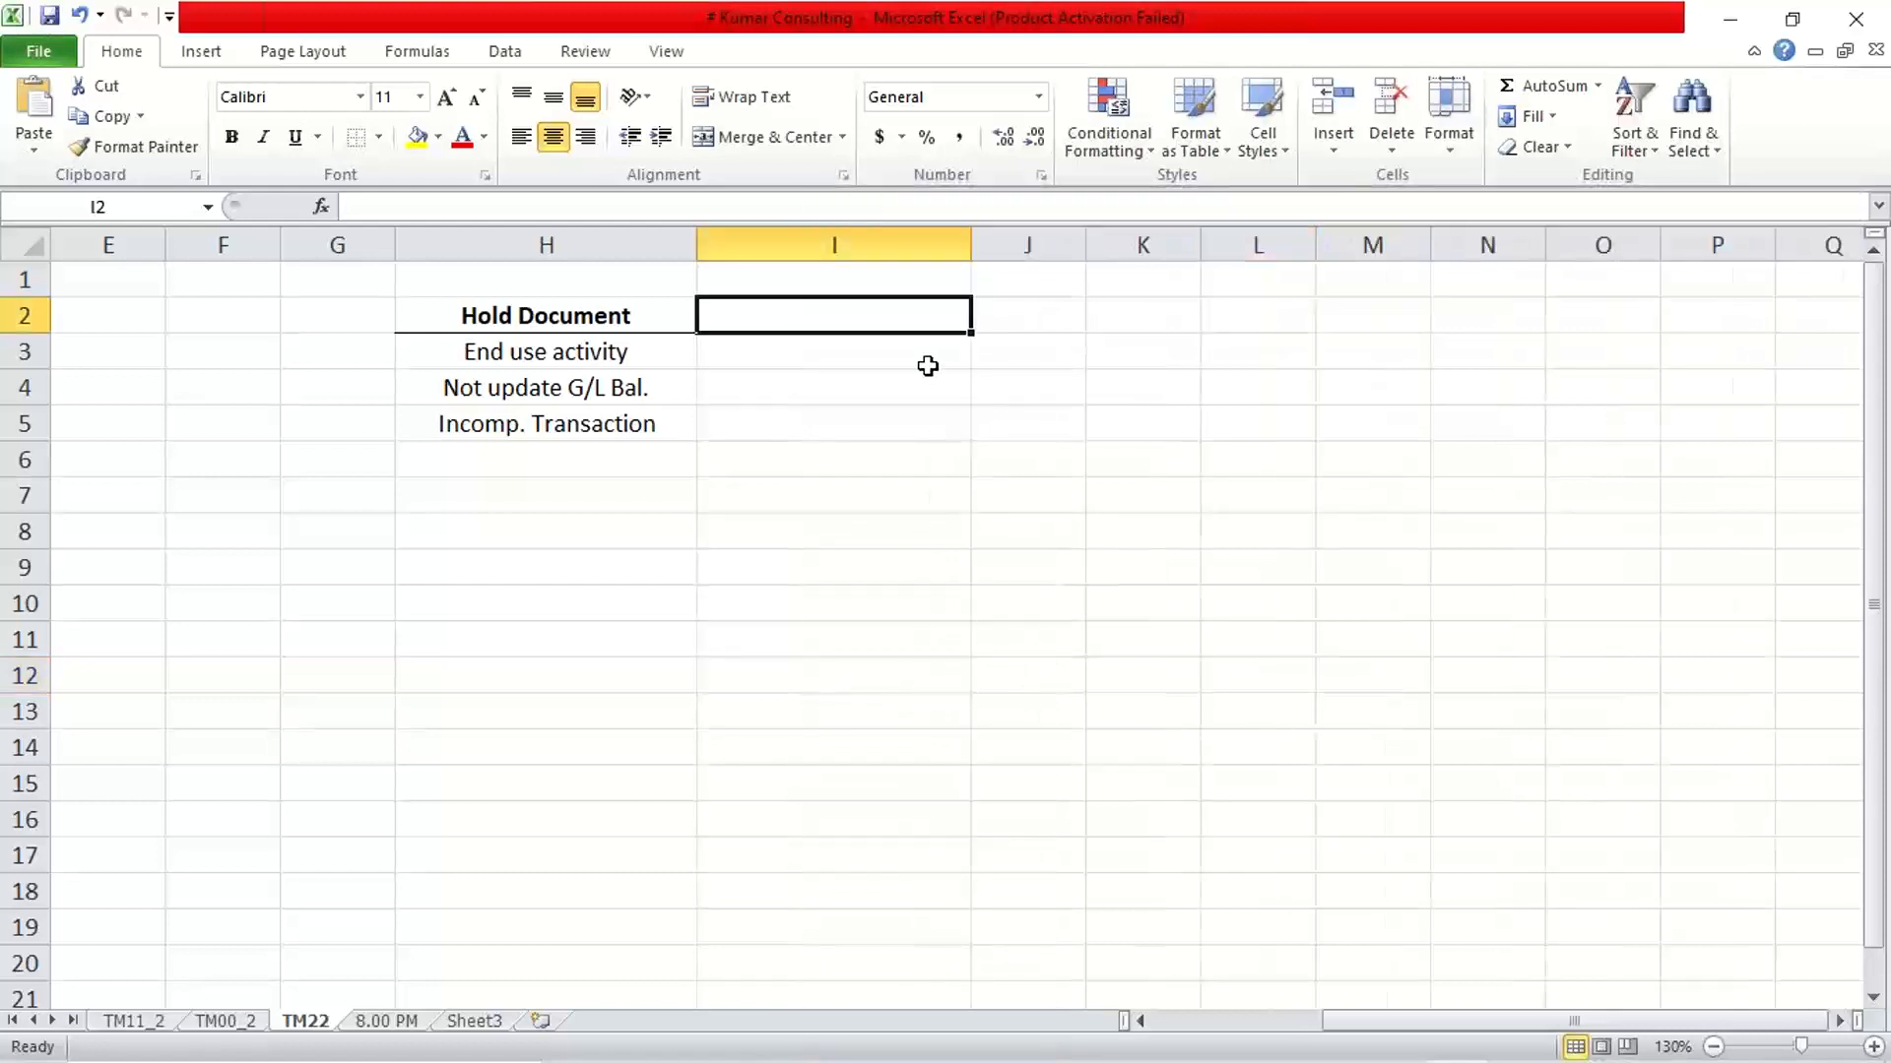
pyautogui.write('P')
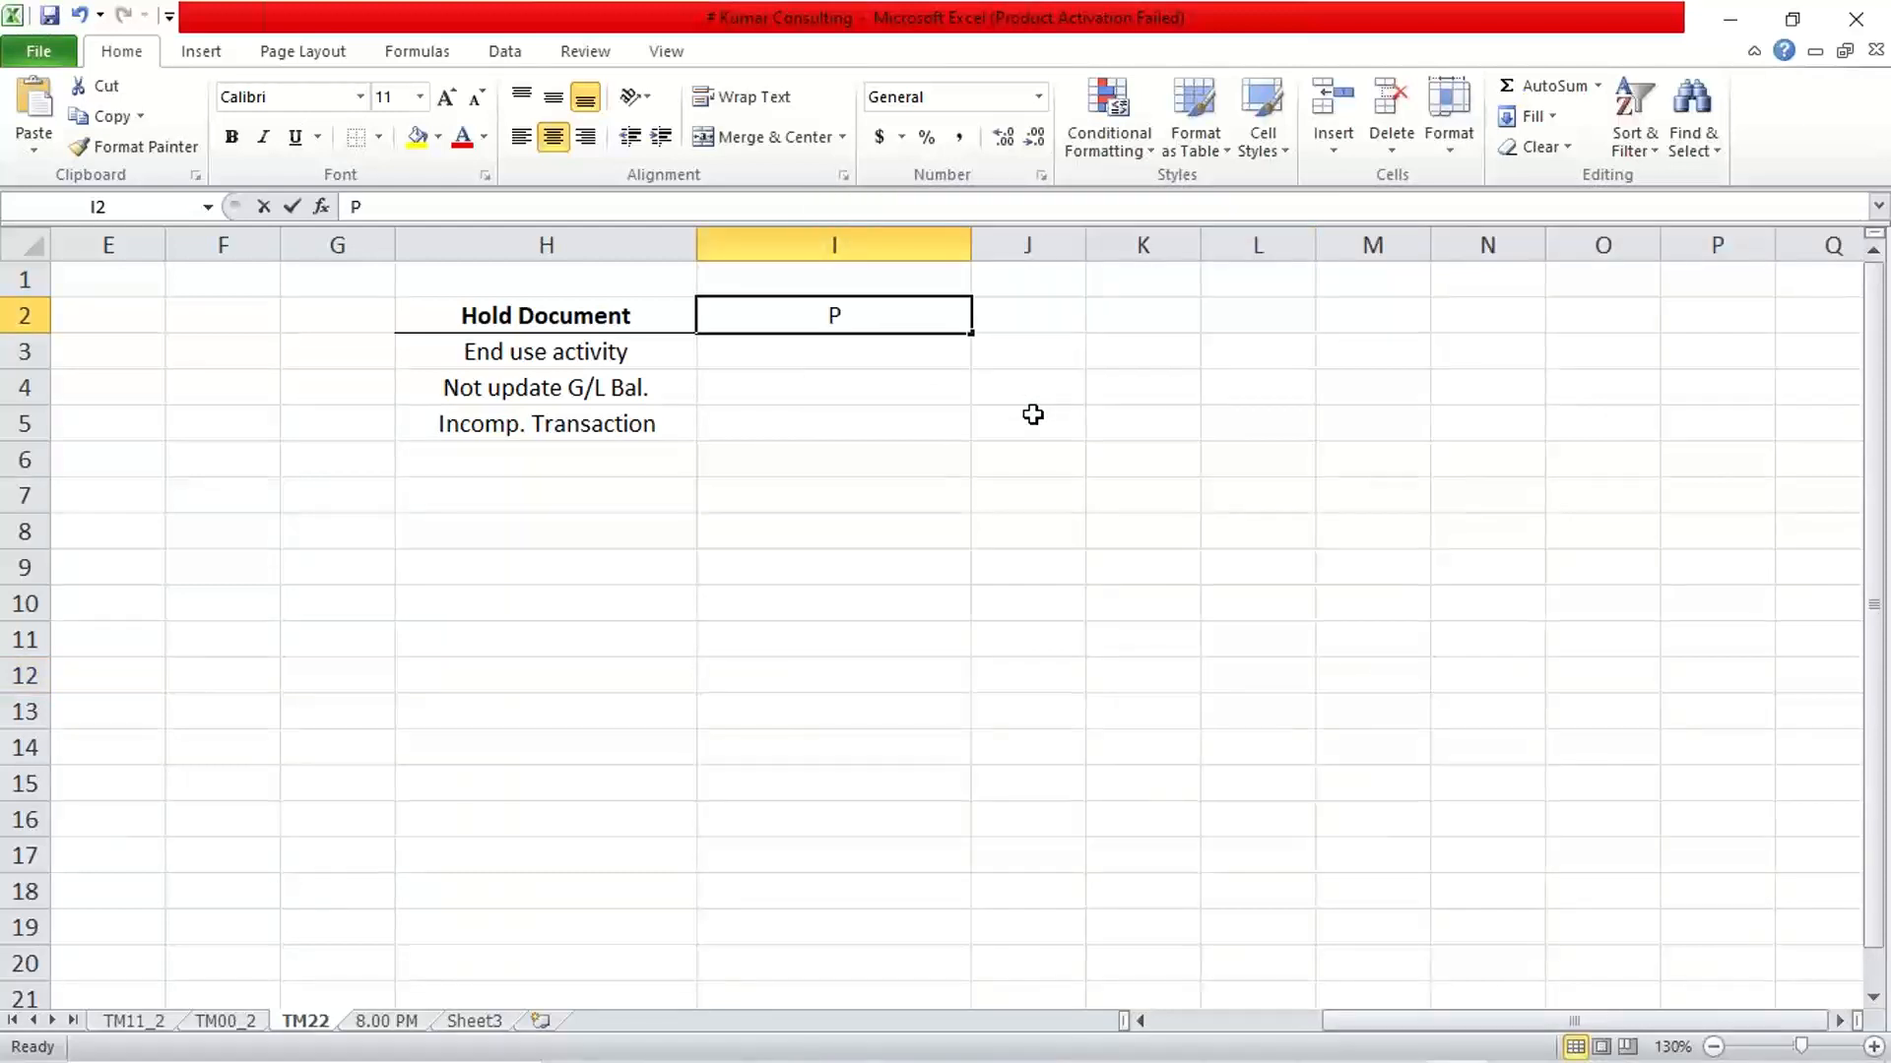
pyautogui.write('ark ')
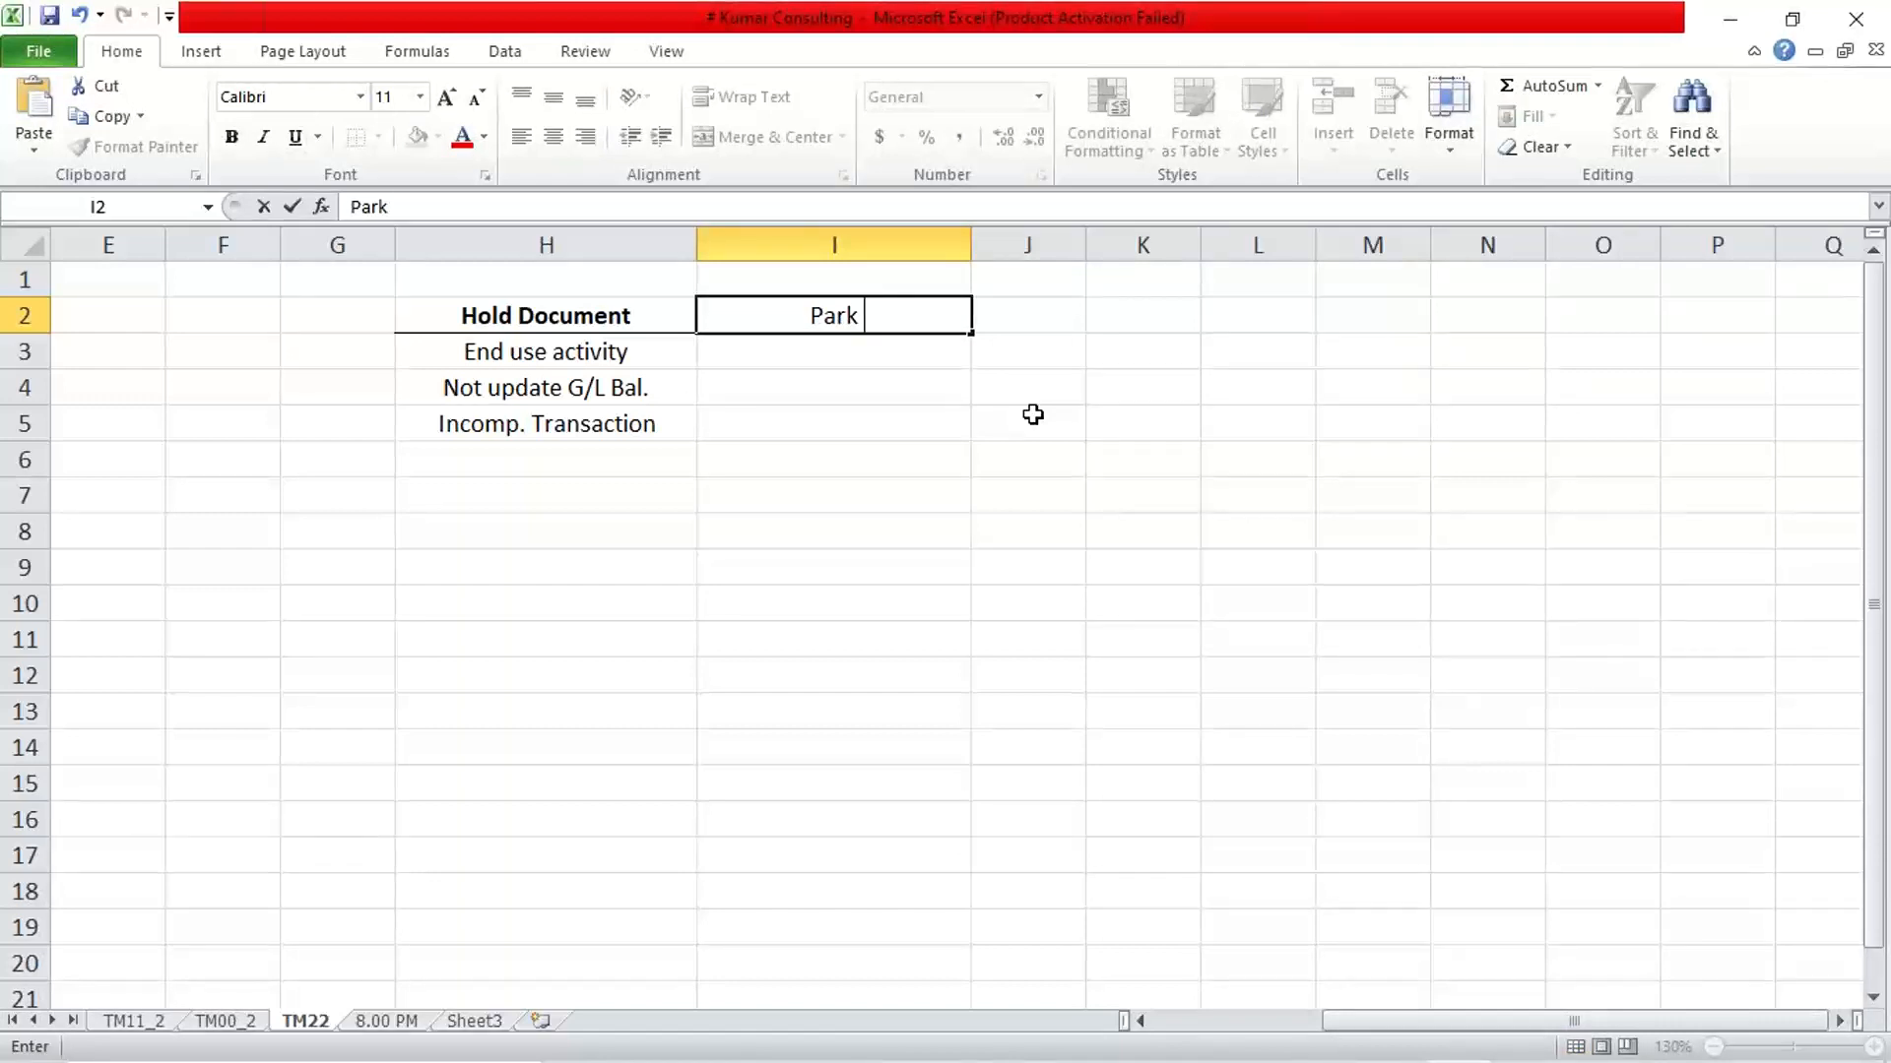
pyautogui.write('Document')
pyautogui.press('Return')
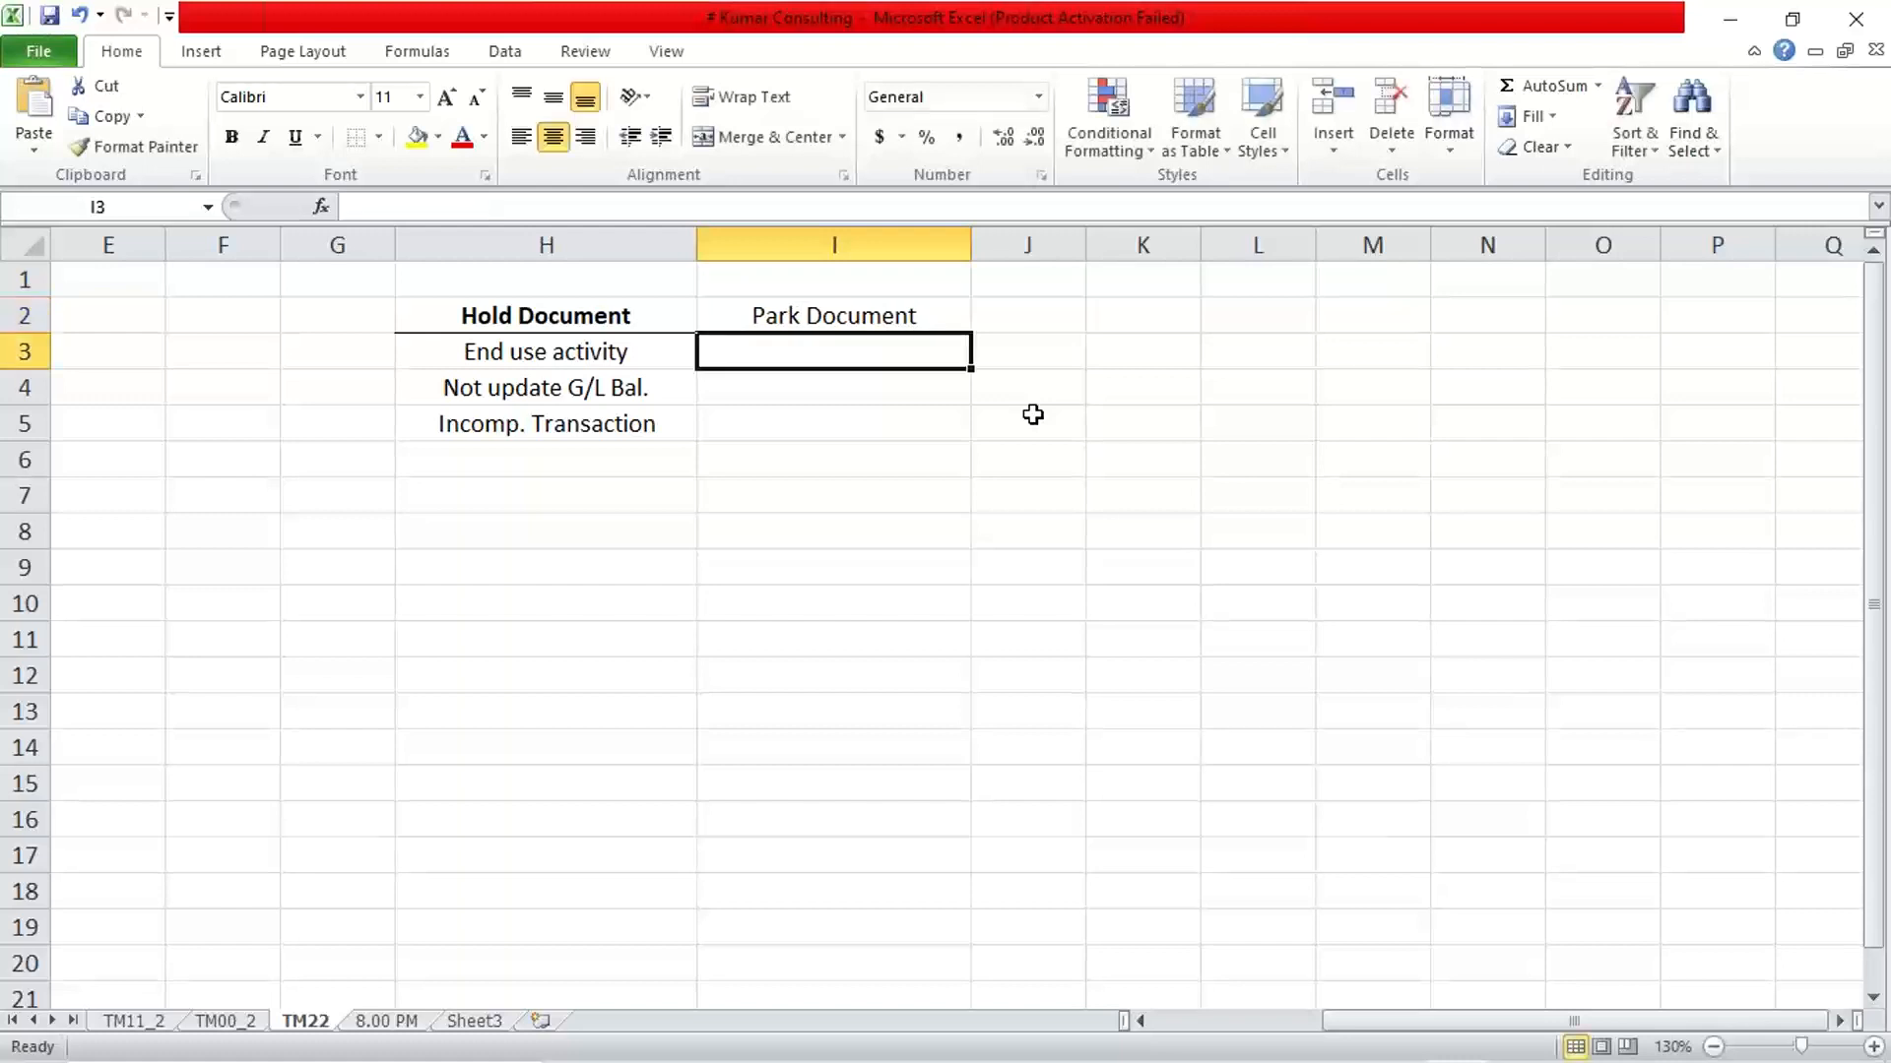
# Format the "Park Document" heading in I2 with a bottom border and bold text
pyautogui.click(812, 307)
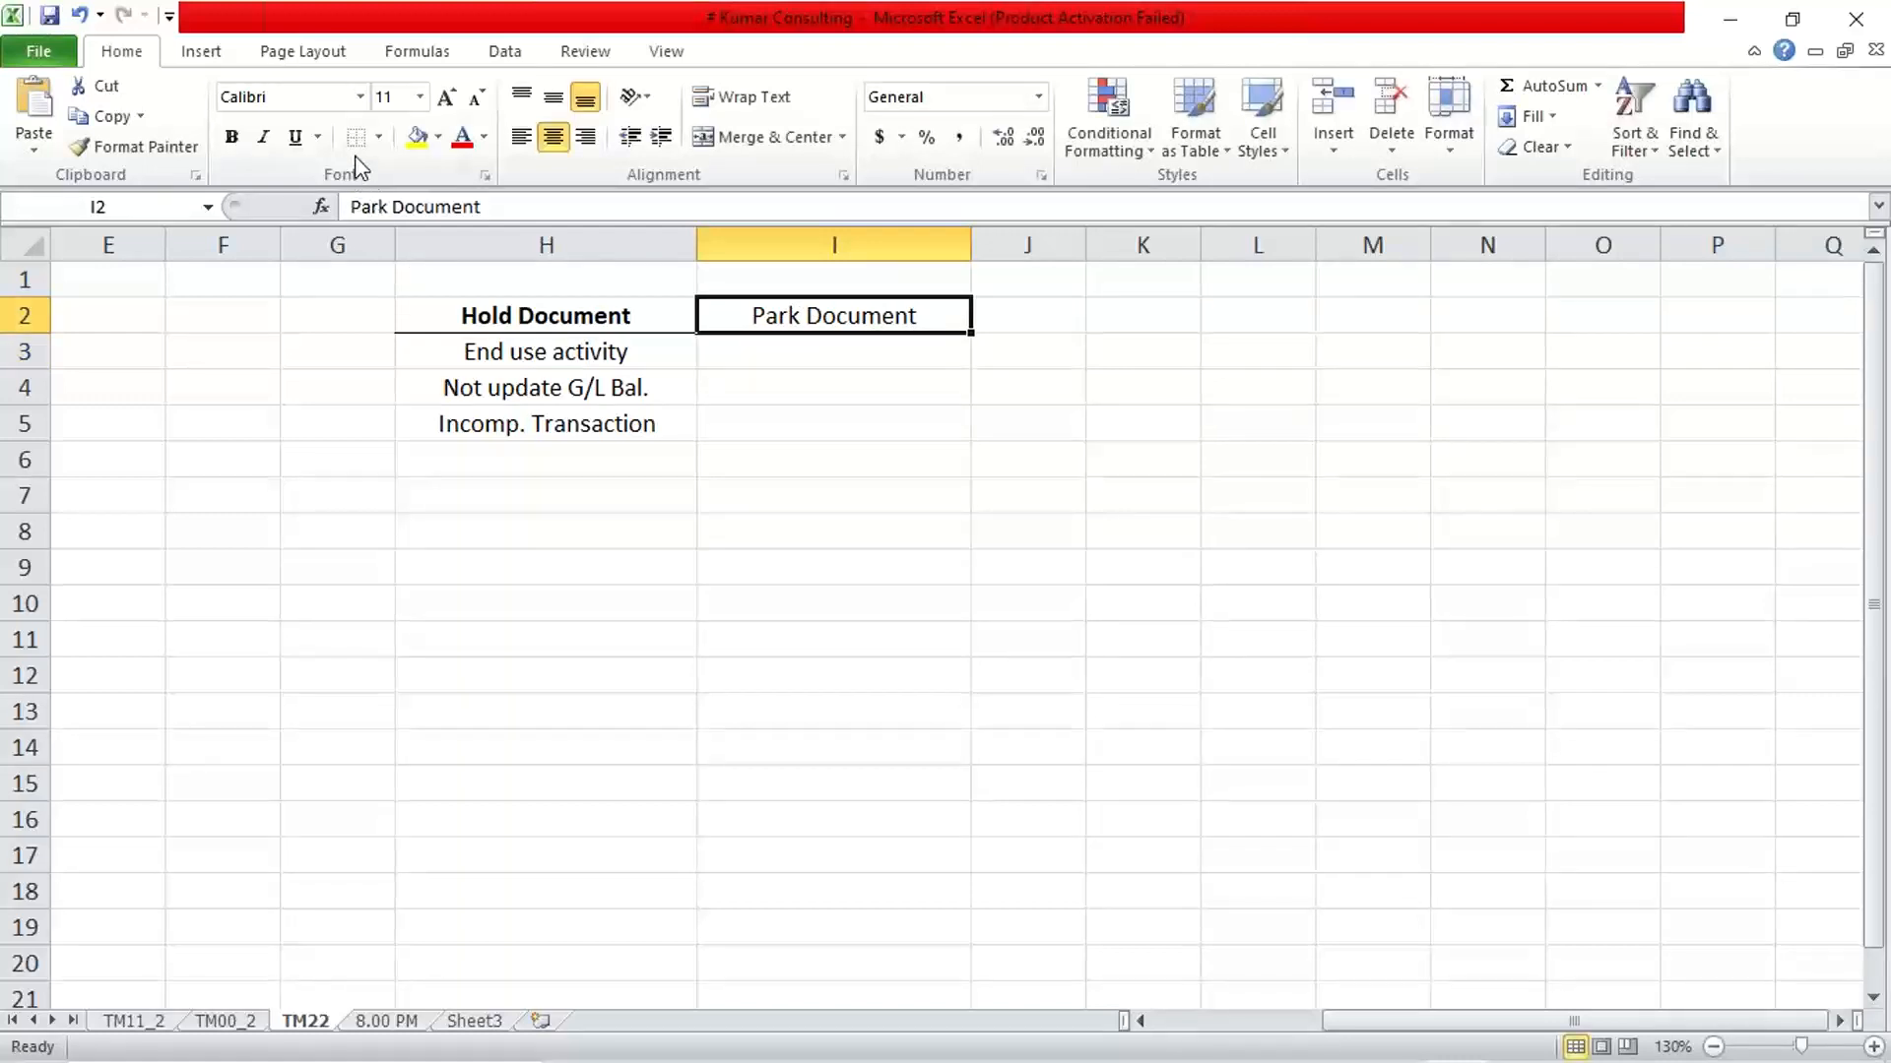
pyautogui.click(378, 137)
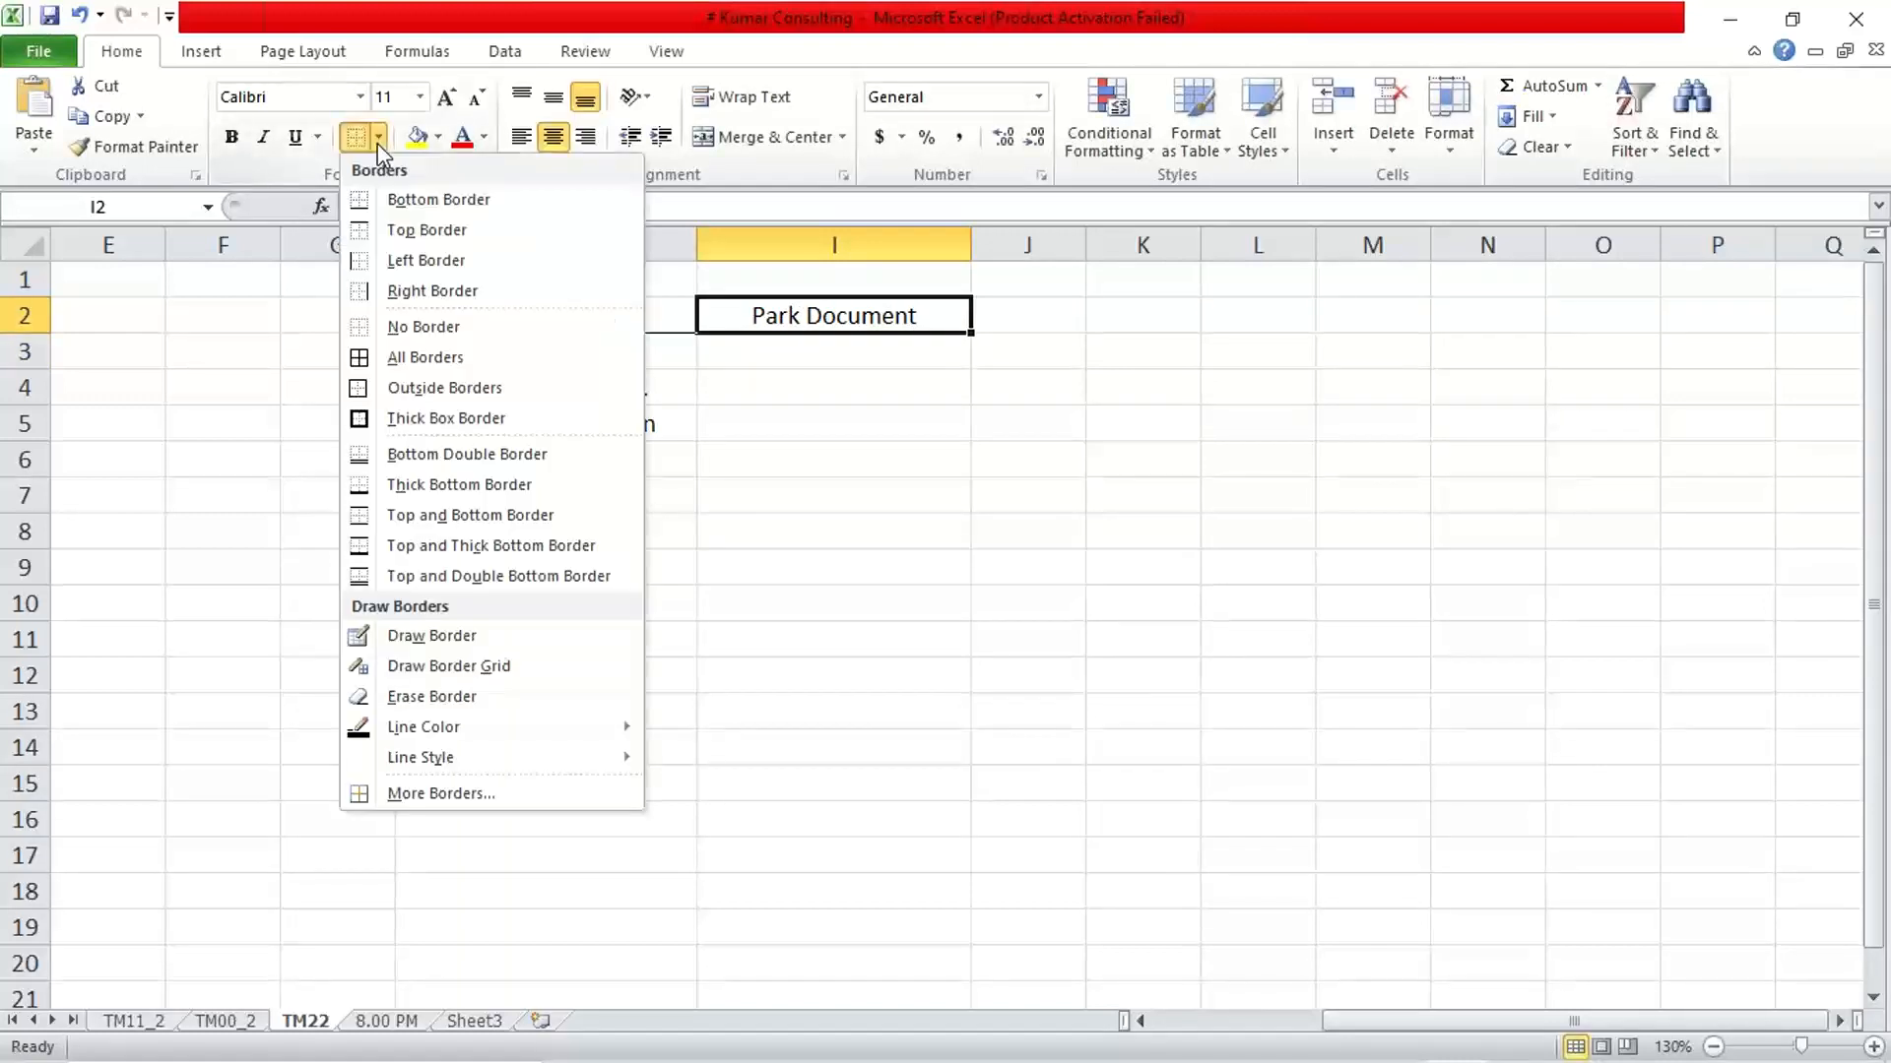
pyautogui.click(396, 201)
pyautogui.click(874, 554)
pyautogui.click(848, 319)
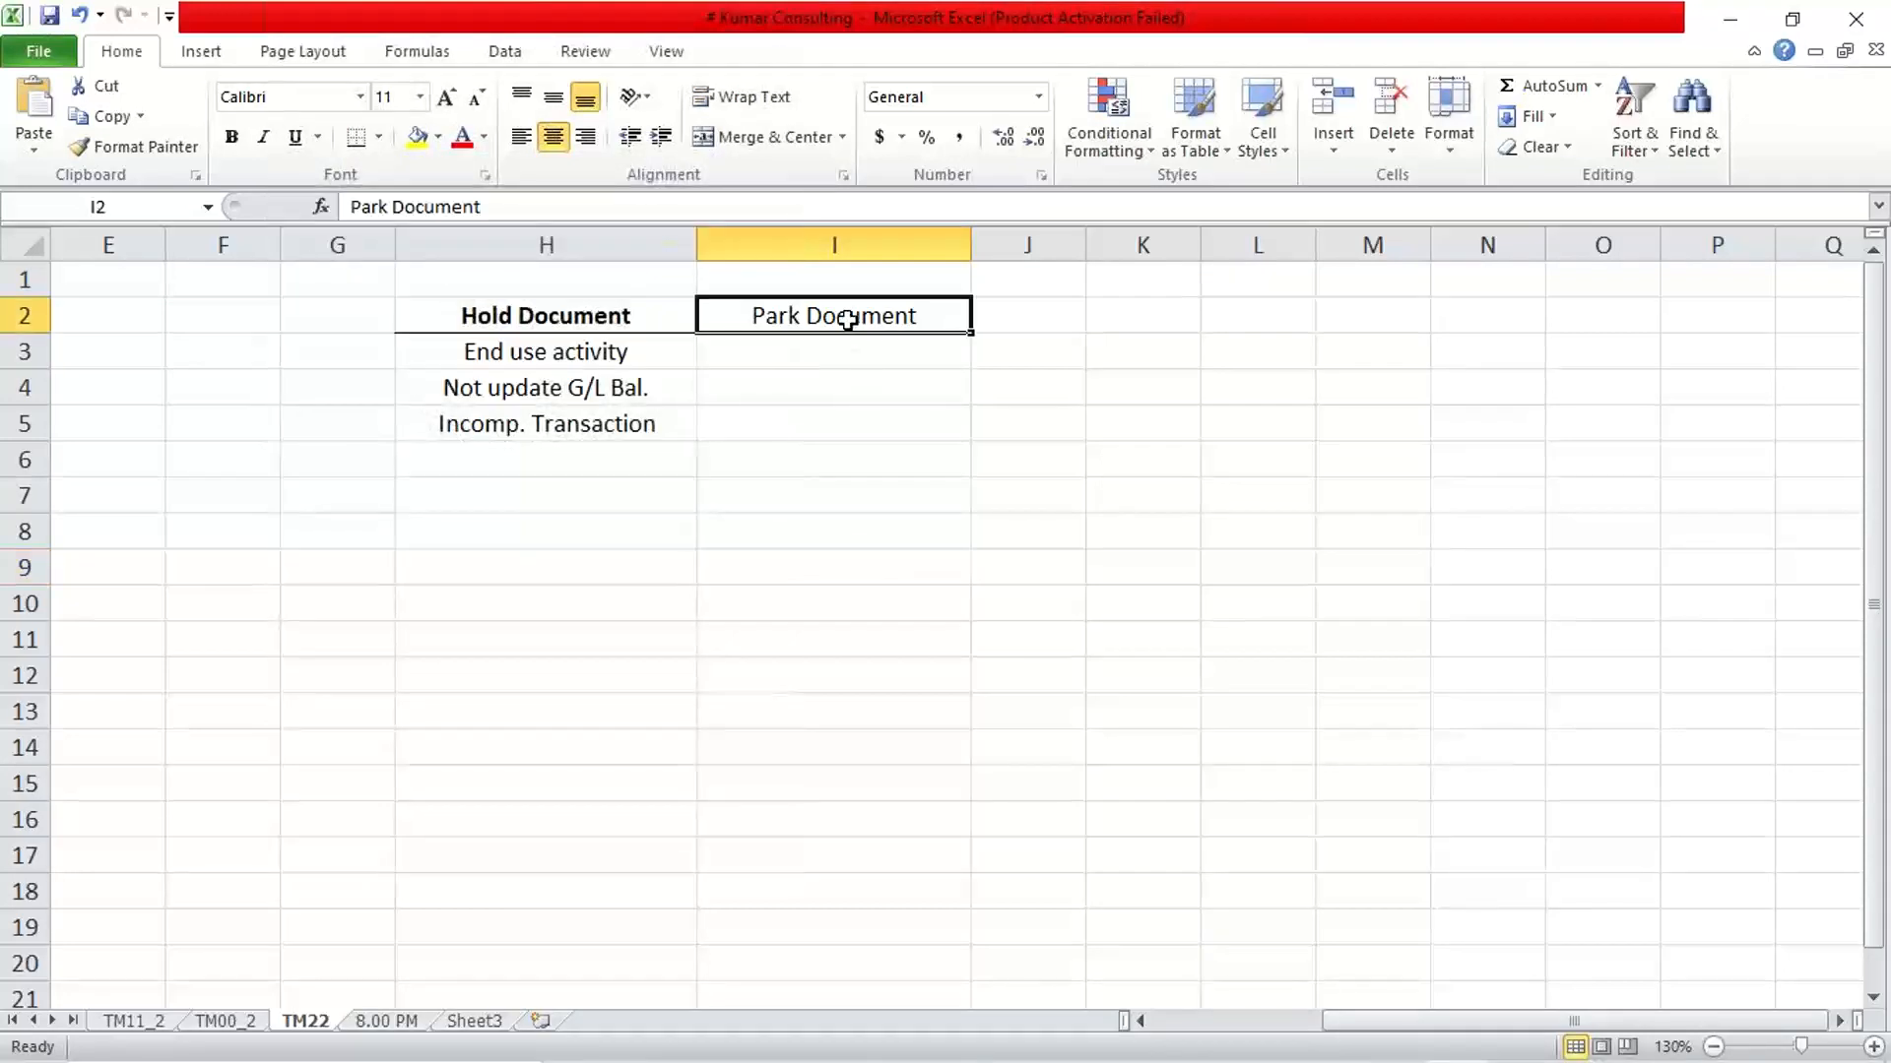
pyautogui.hotkey('ctrl', 'b')
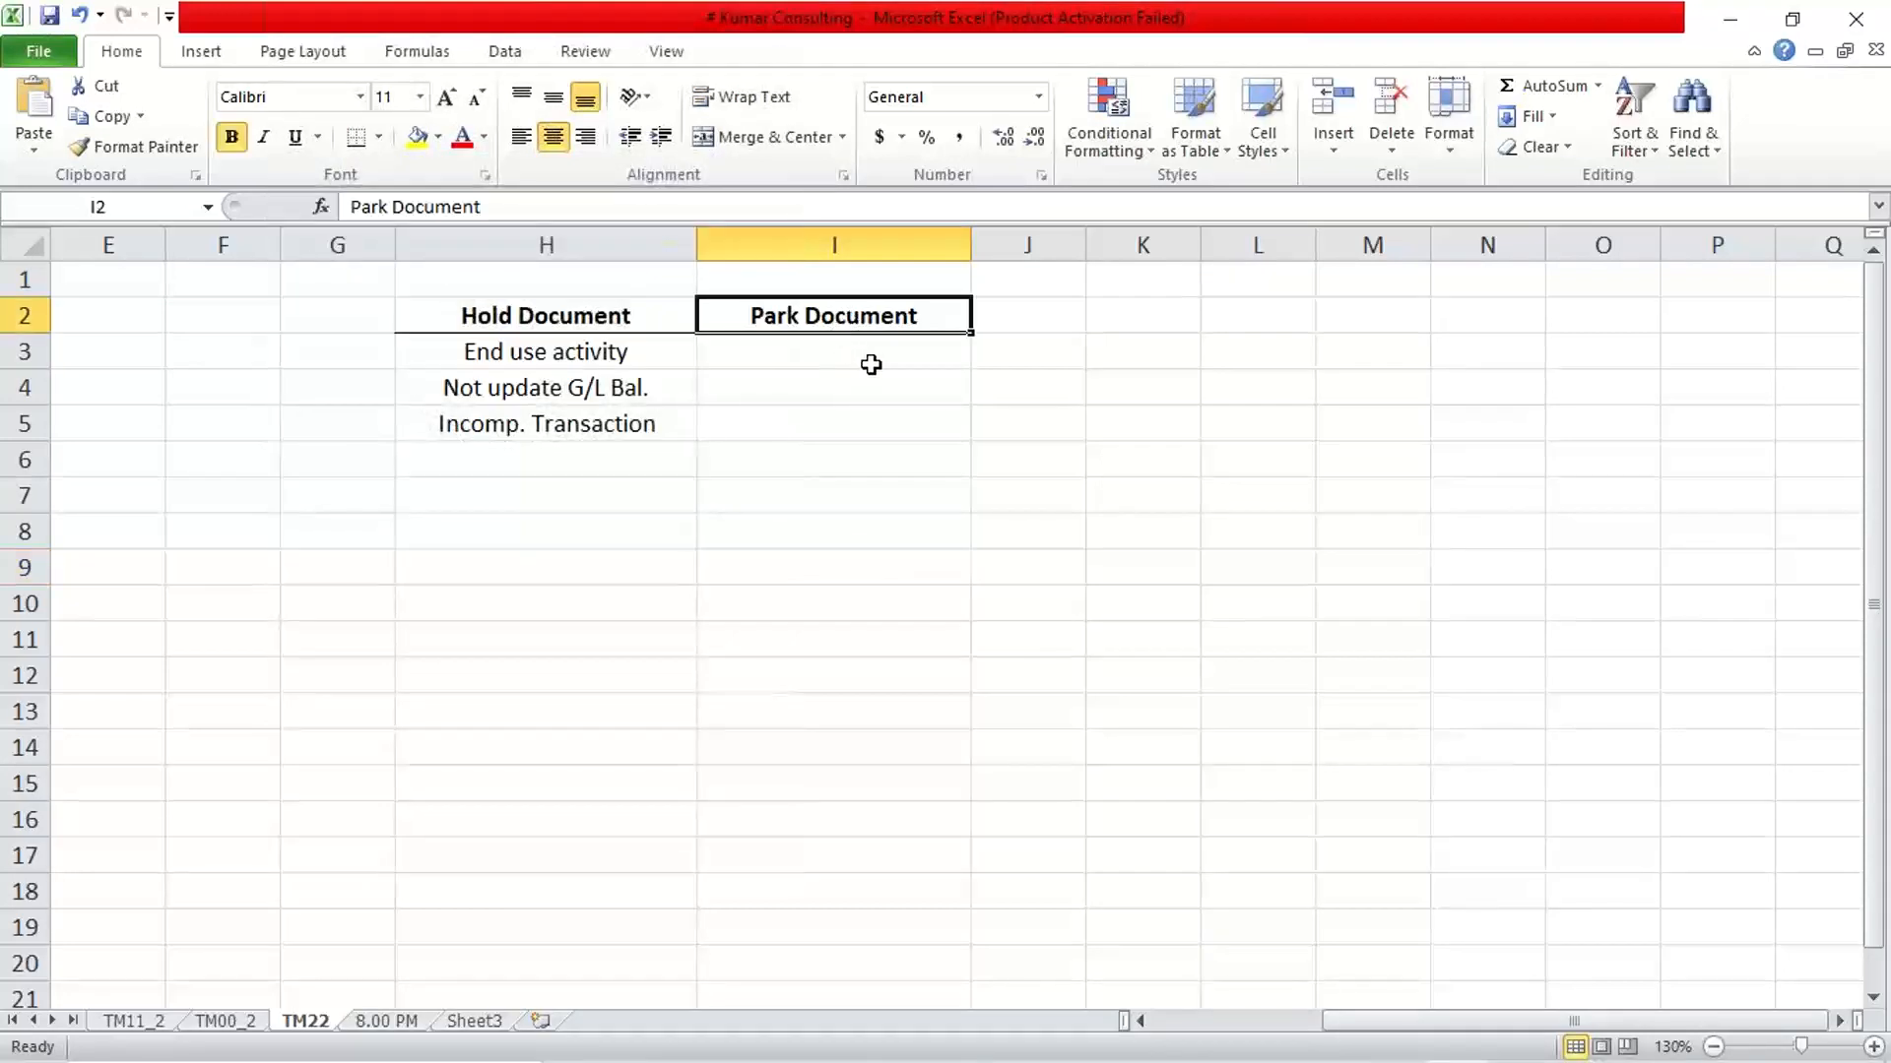
# Enter "End user activity" in cell I3 as the first note under Park Document
pyautogui.click(864, 364)
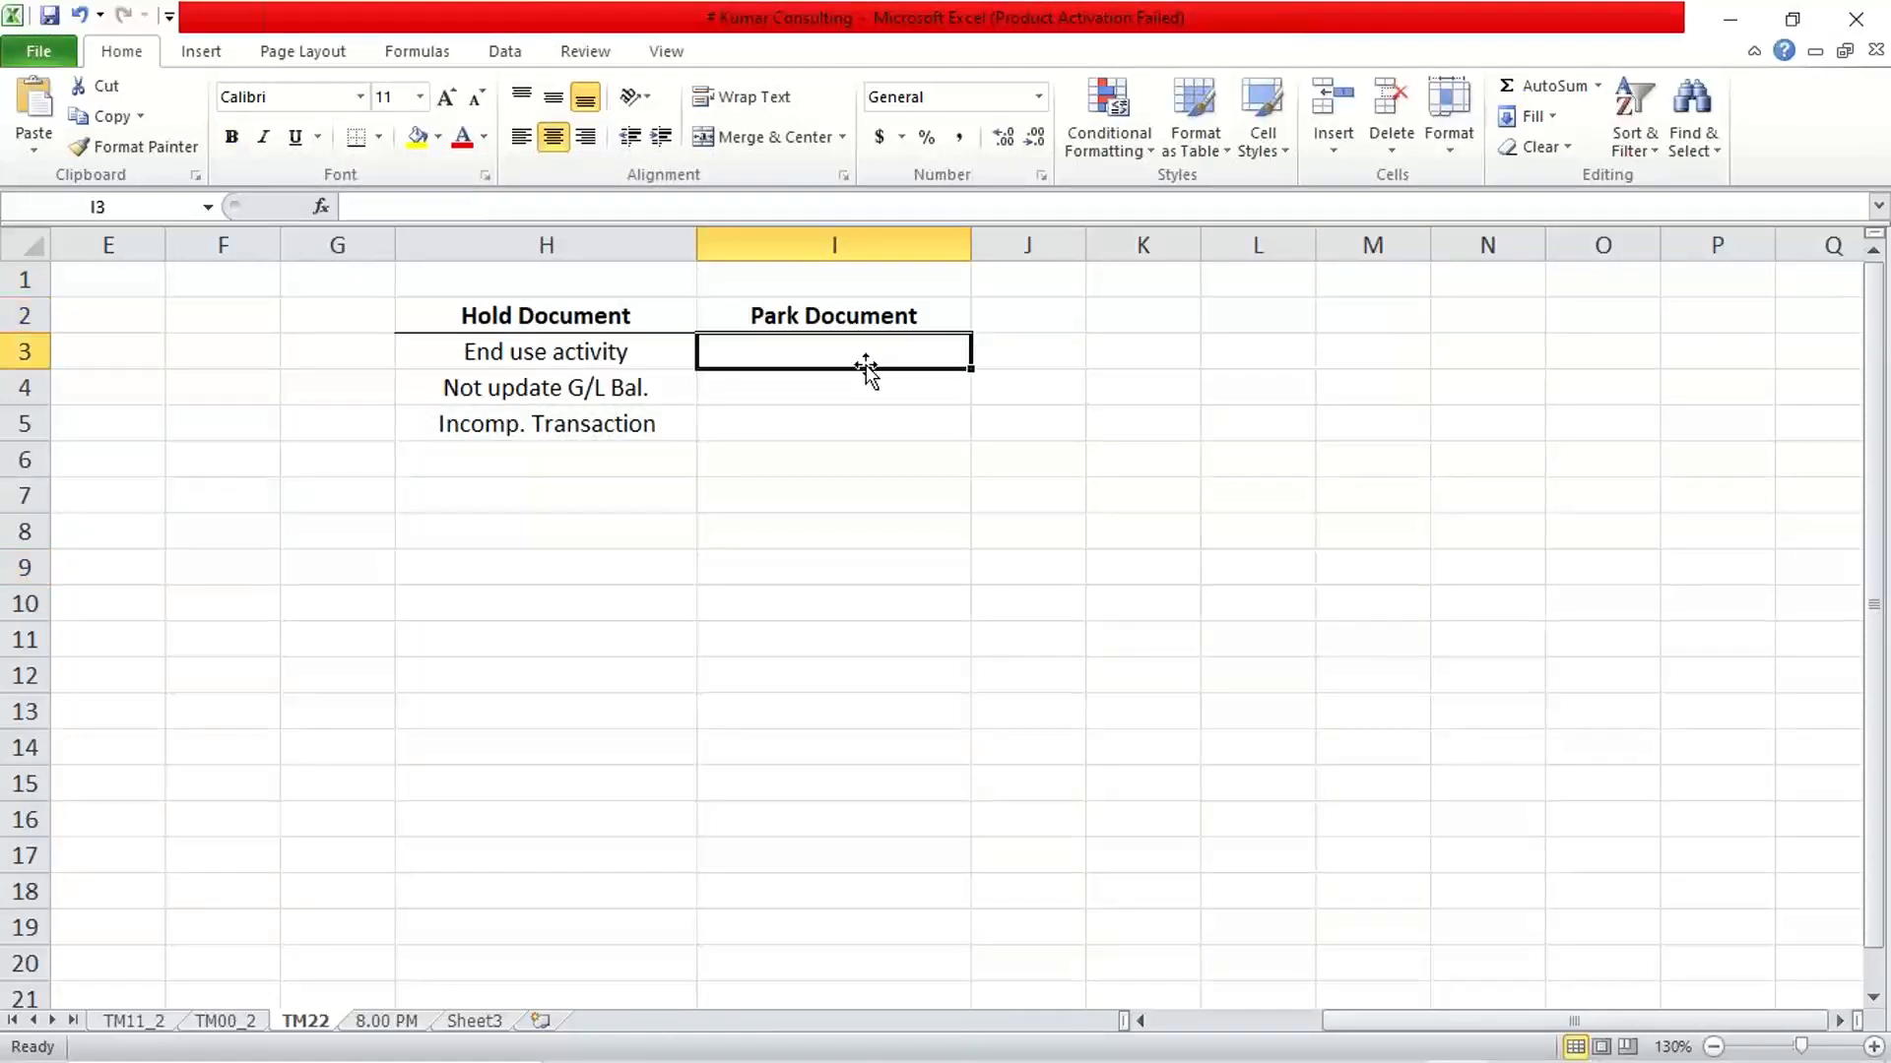
pyautogui.write('End ')
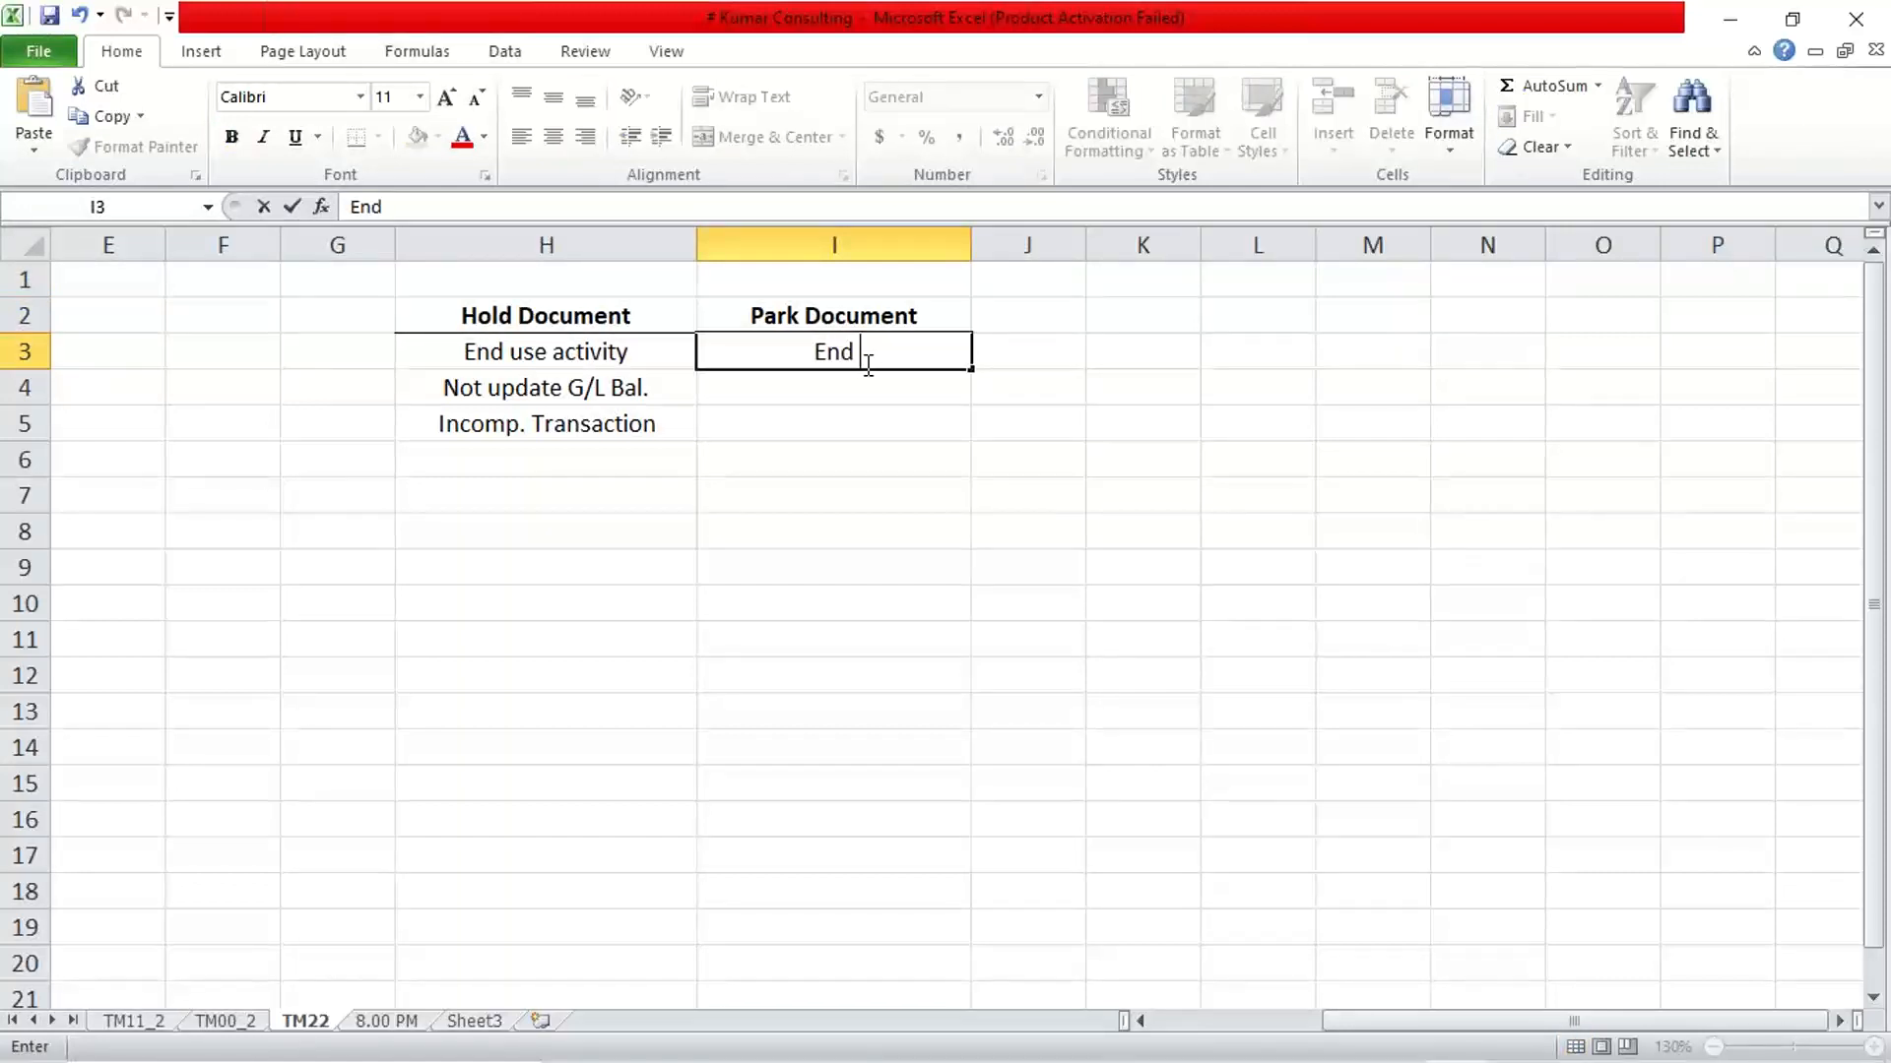
pyautogui.write('user activity')
pyautogui.press('Return')
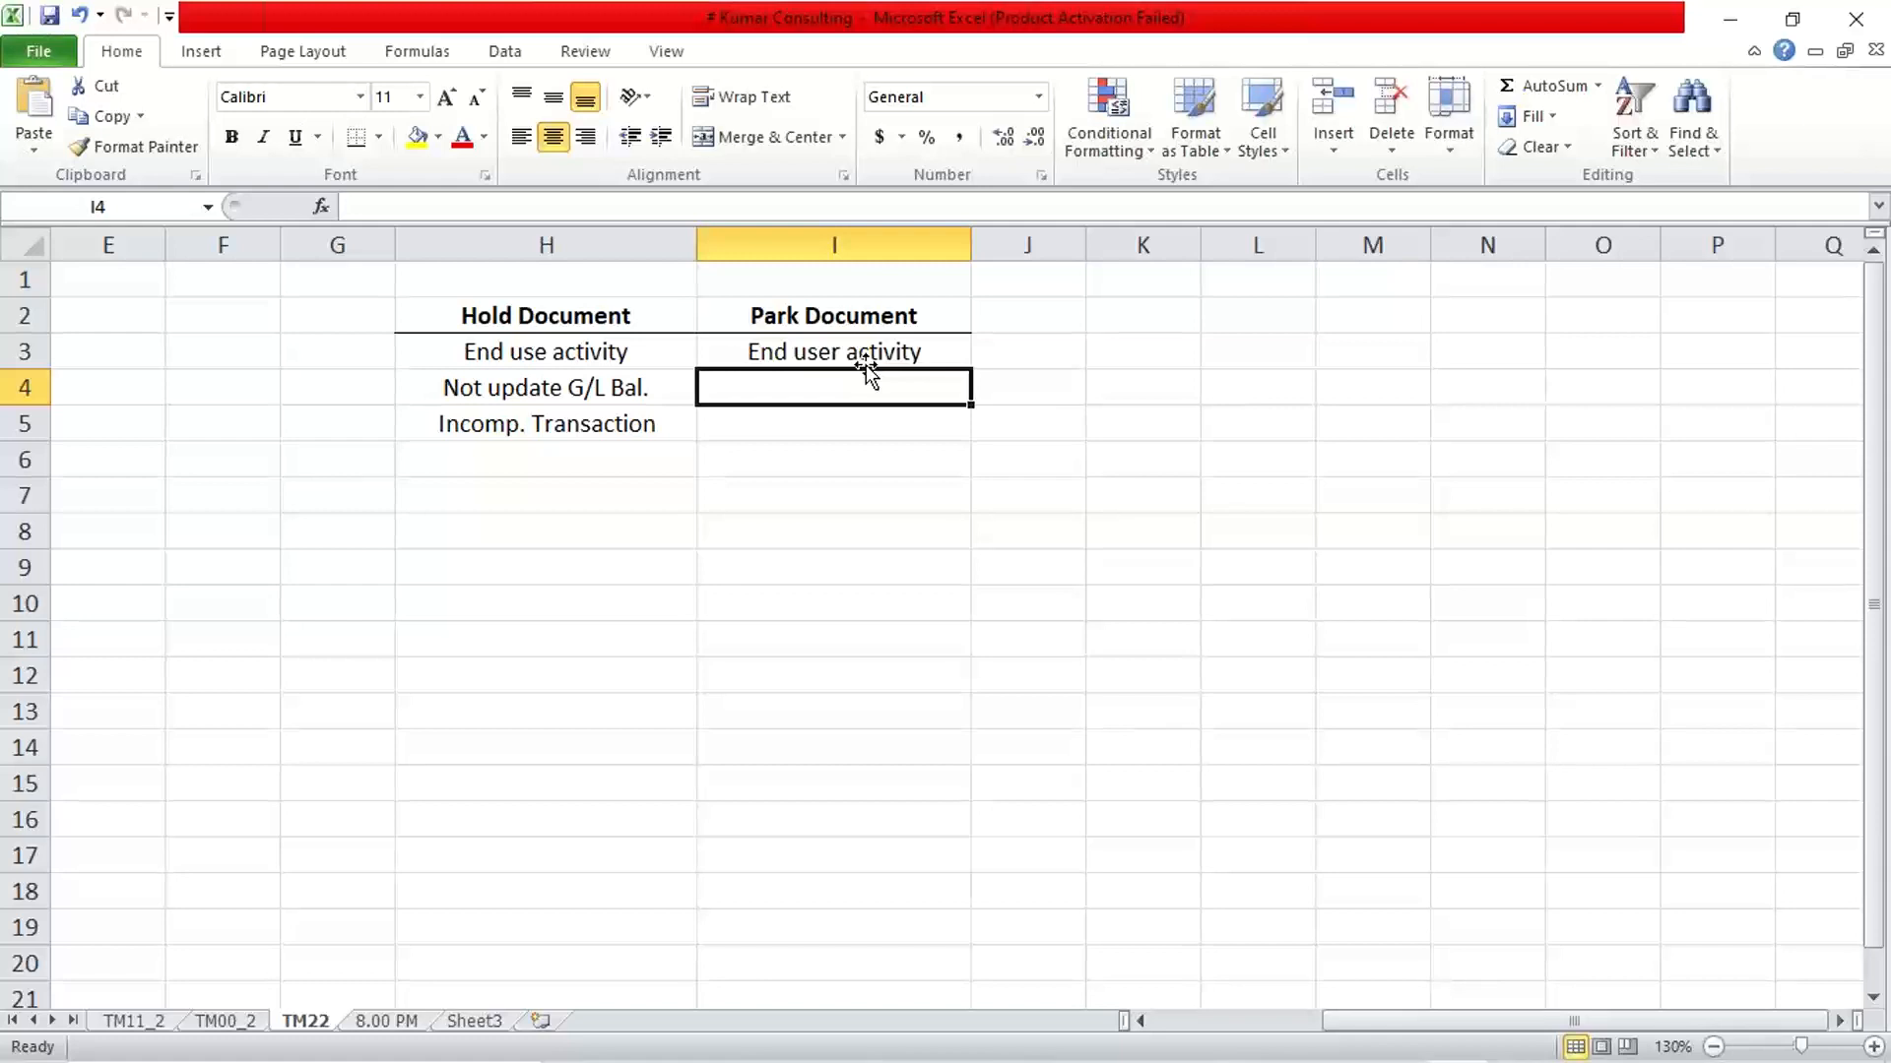
pyautogui.click(1295, 47)
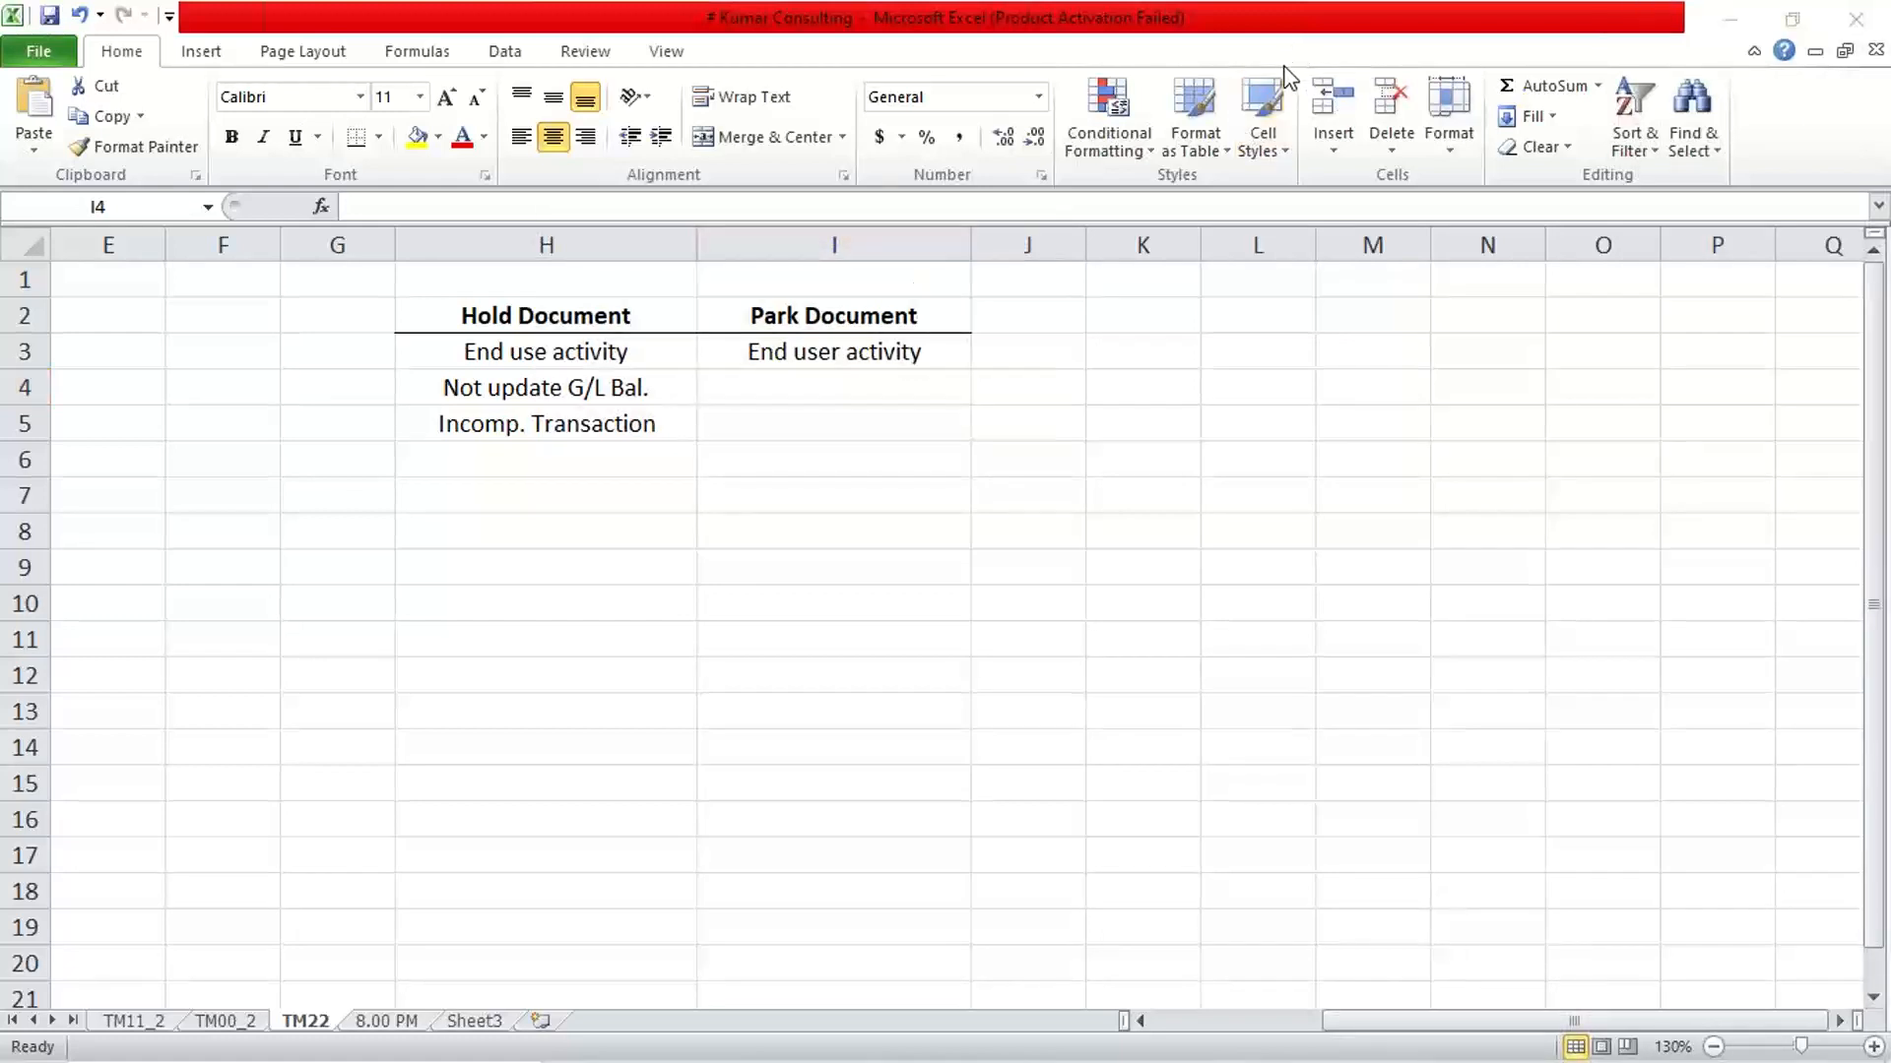
pyautogui.click(903, 447)
pyautogui.click(883, 447)
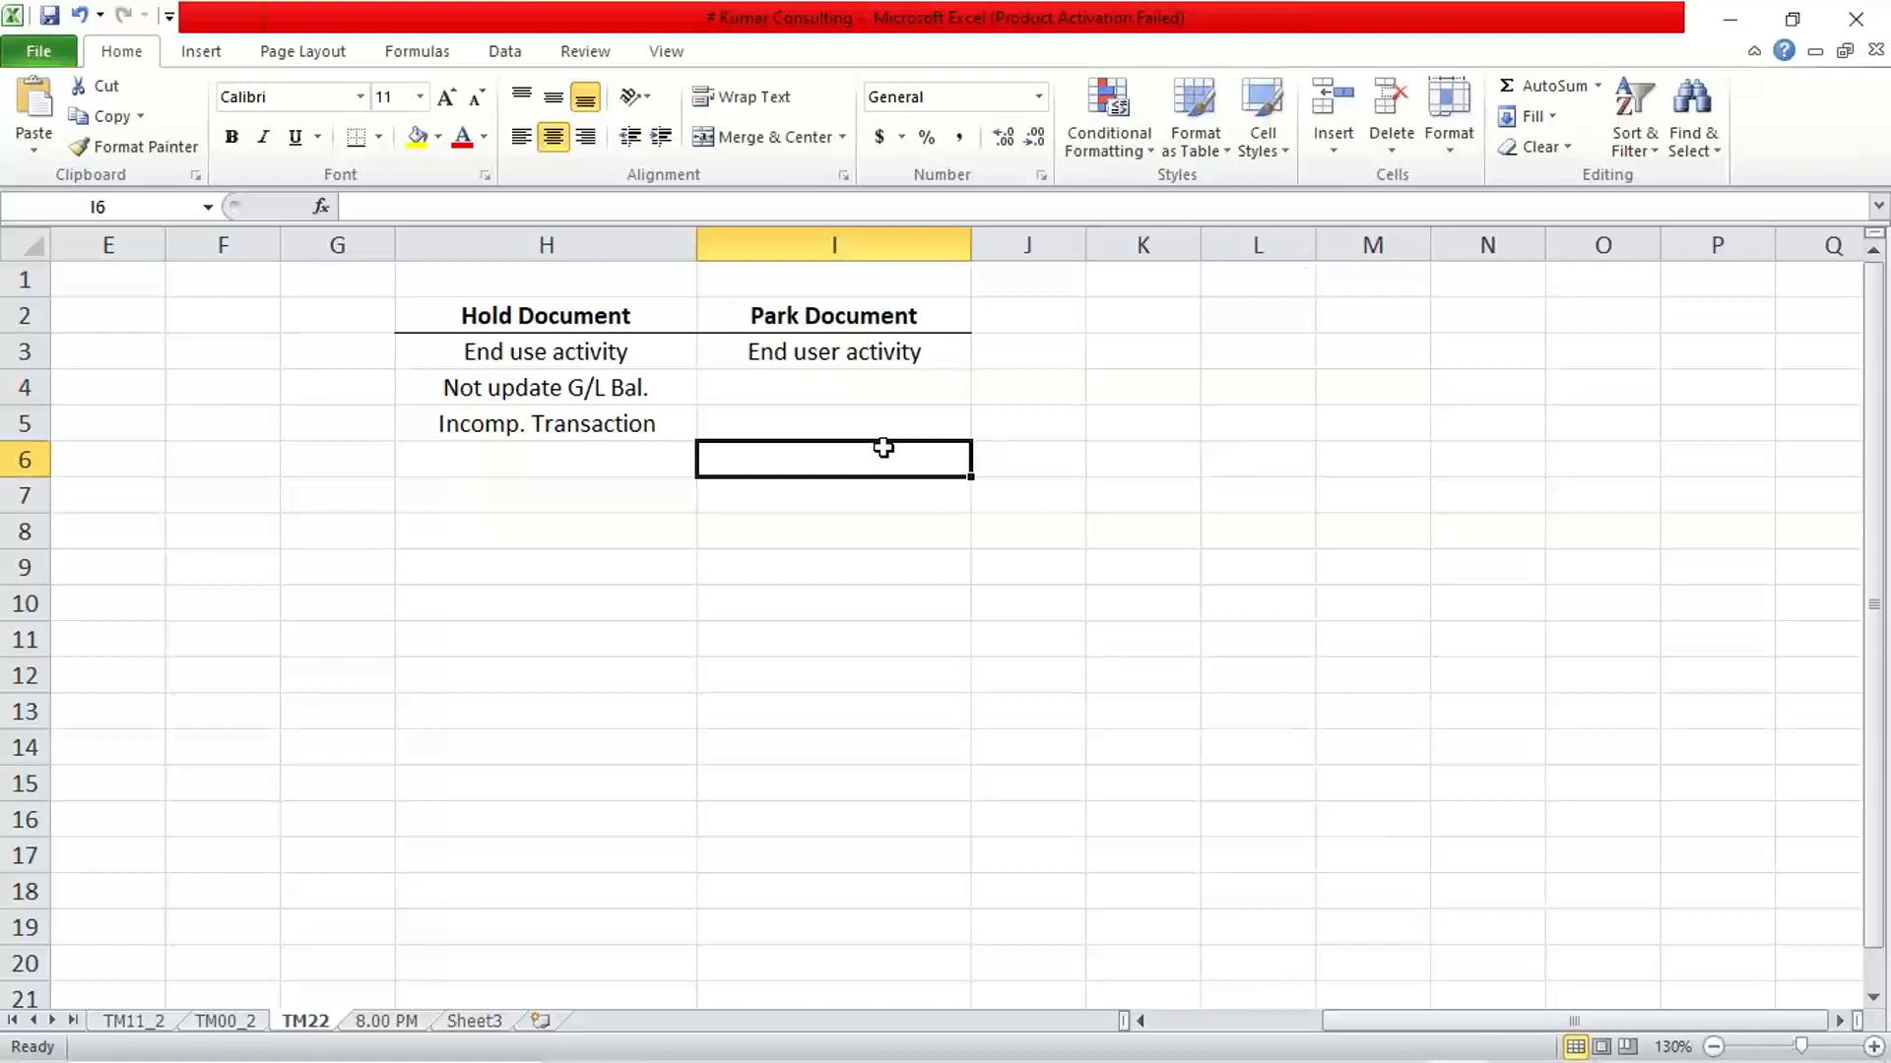
pyautogui.click(842, 312)
pyautogui.click(877, 355)
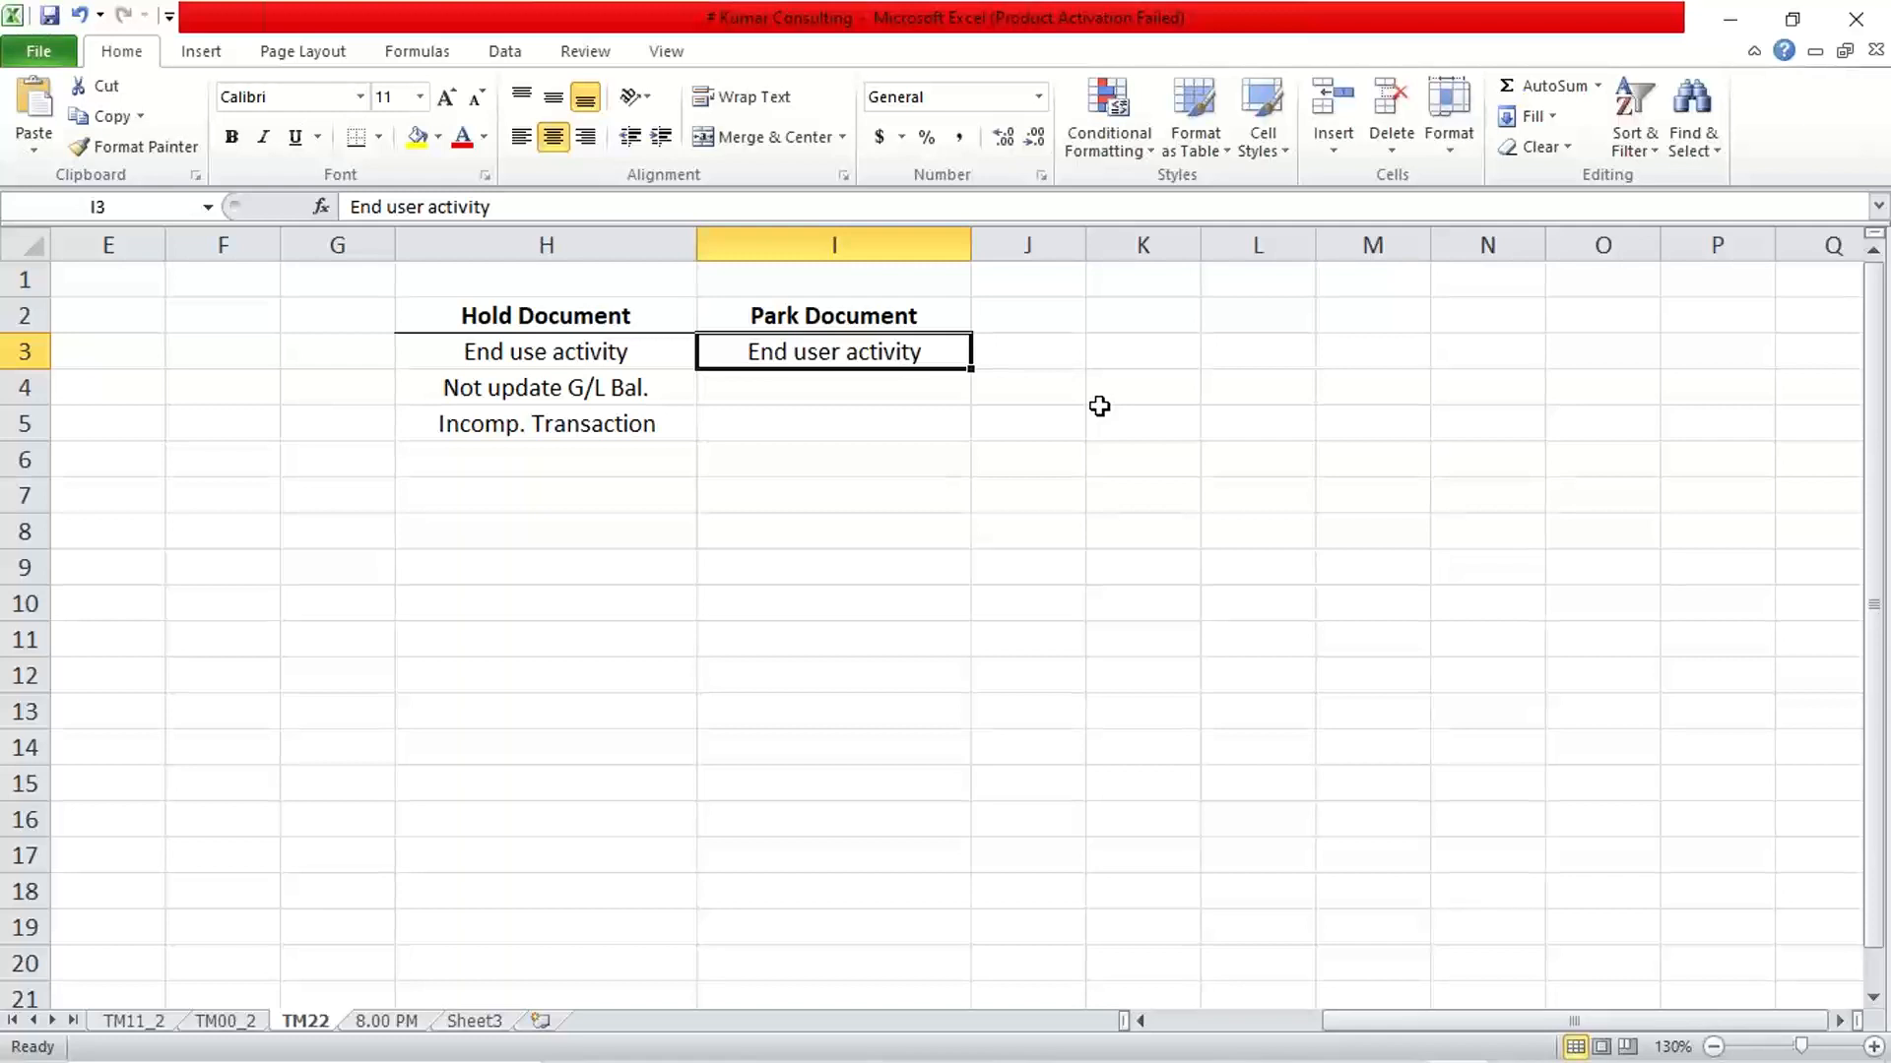
# Widen column K and enter "Dual Verification" in cell K2
pyautogui.click(1178, 335)
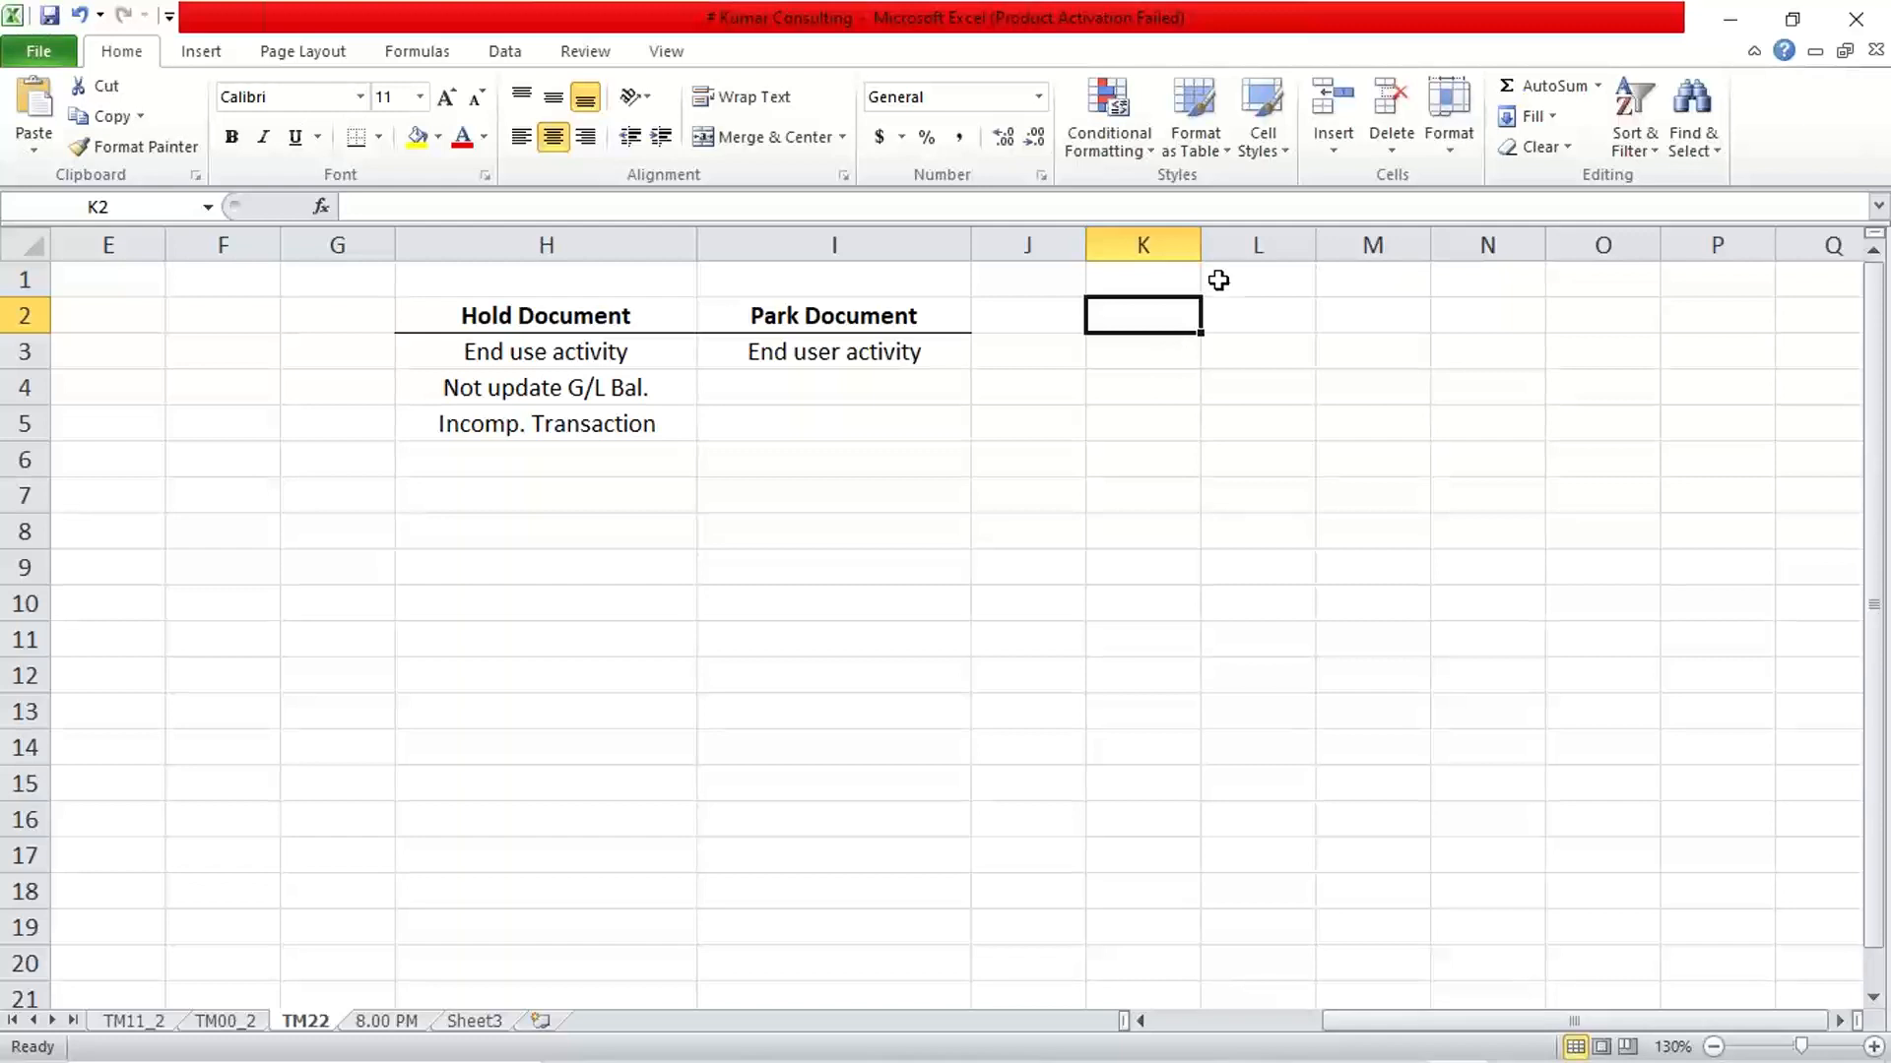
pyautogui.moveTo(1201, 241); pyautogui.dragTo(1352, 240)
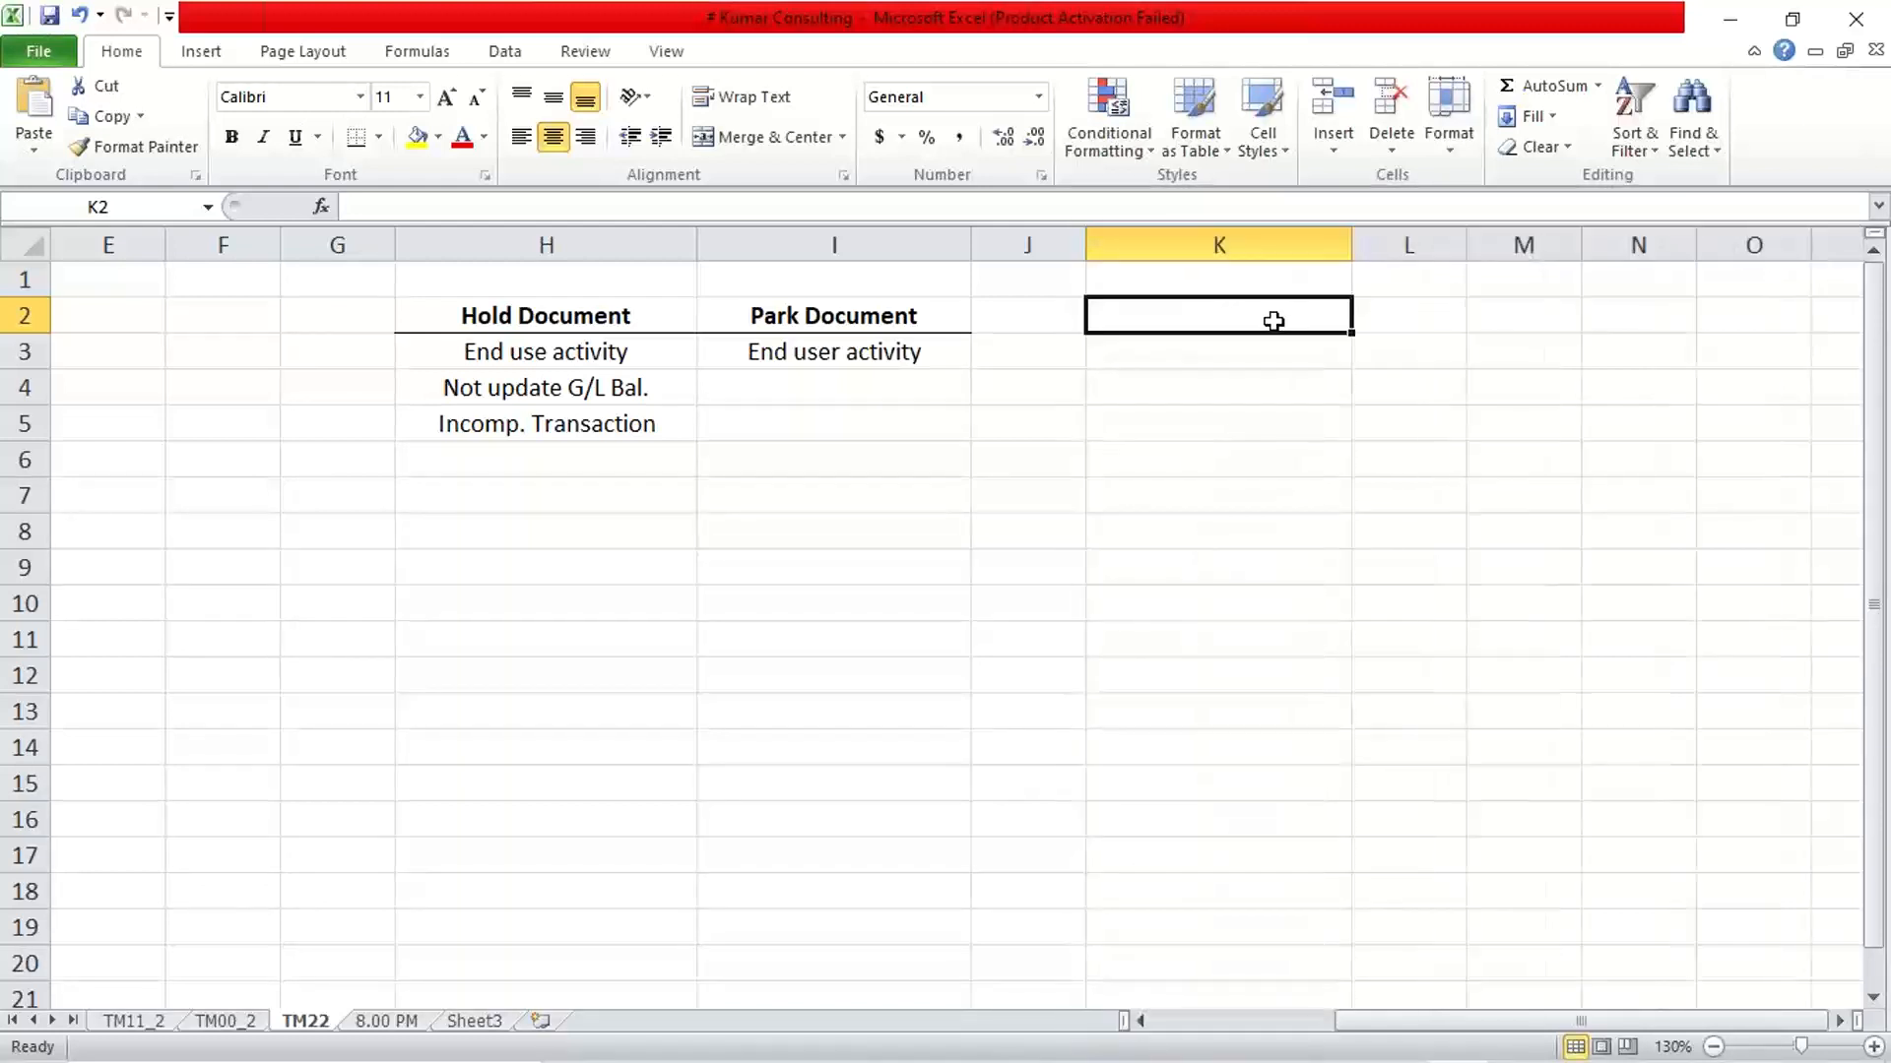
pyautogui.write('Dua')
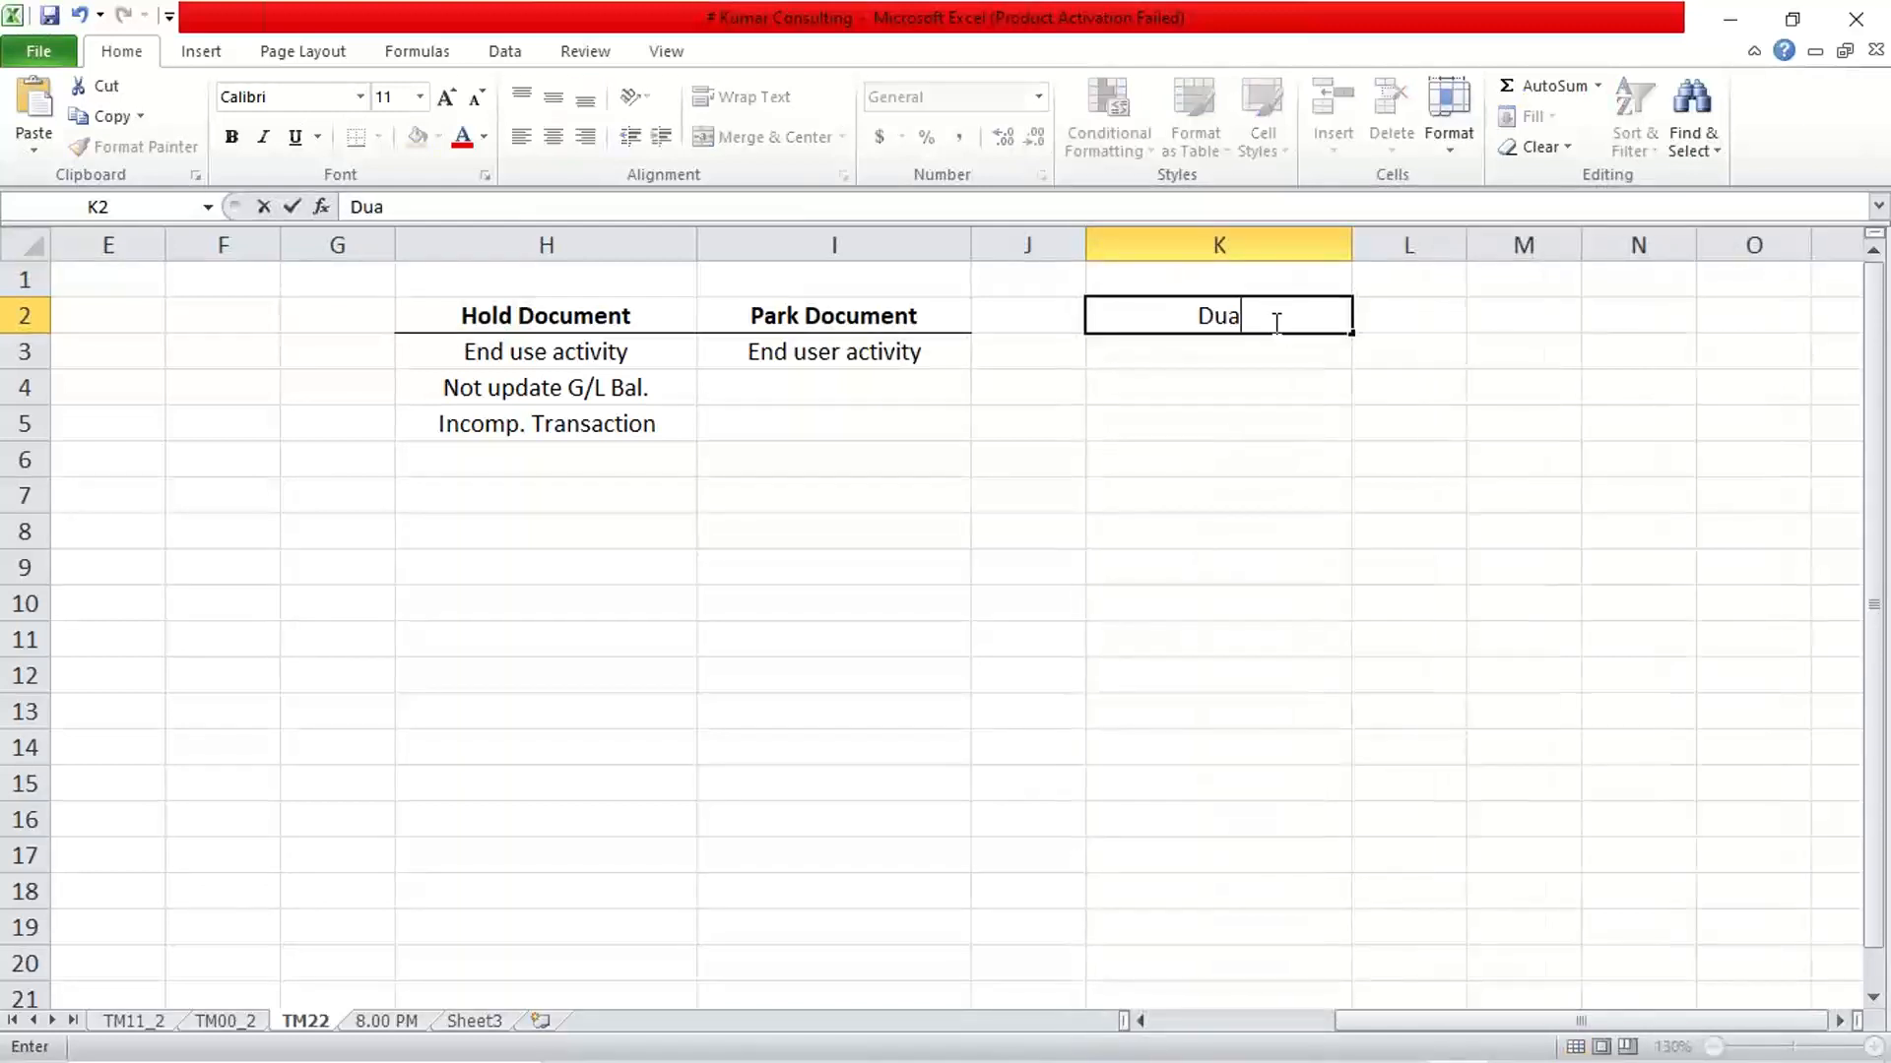
pyautogui.write('l Ver')
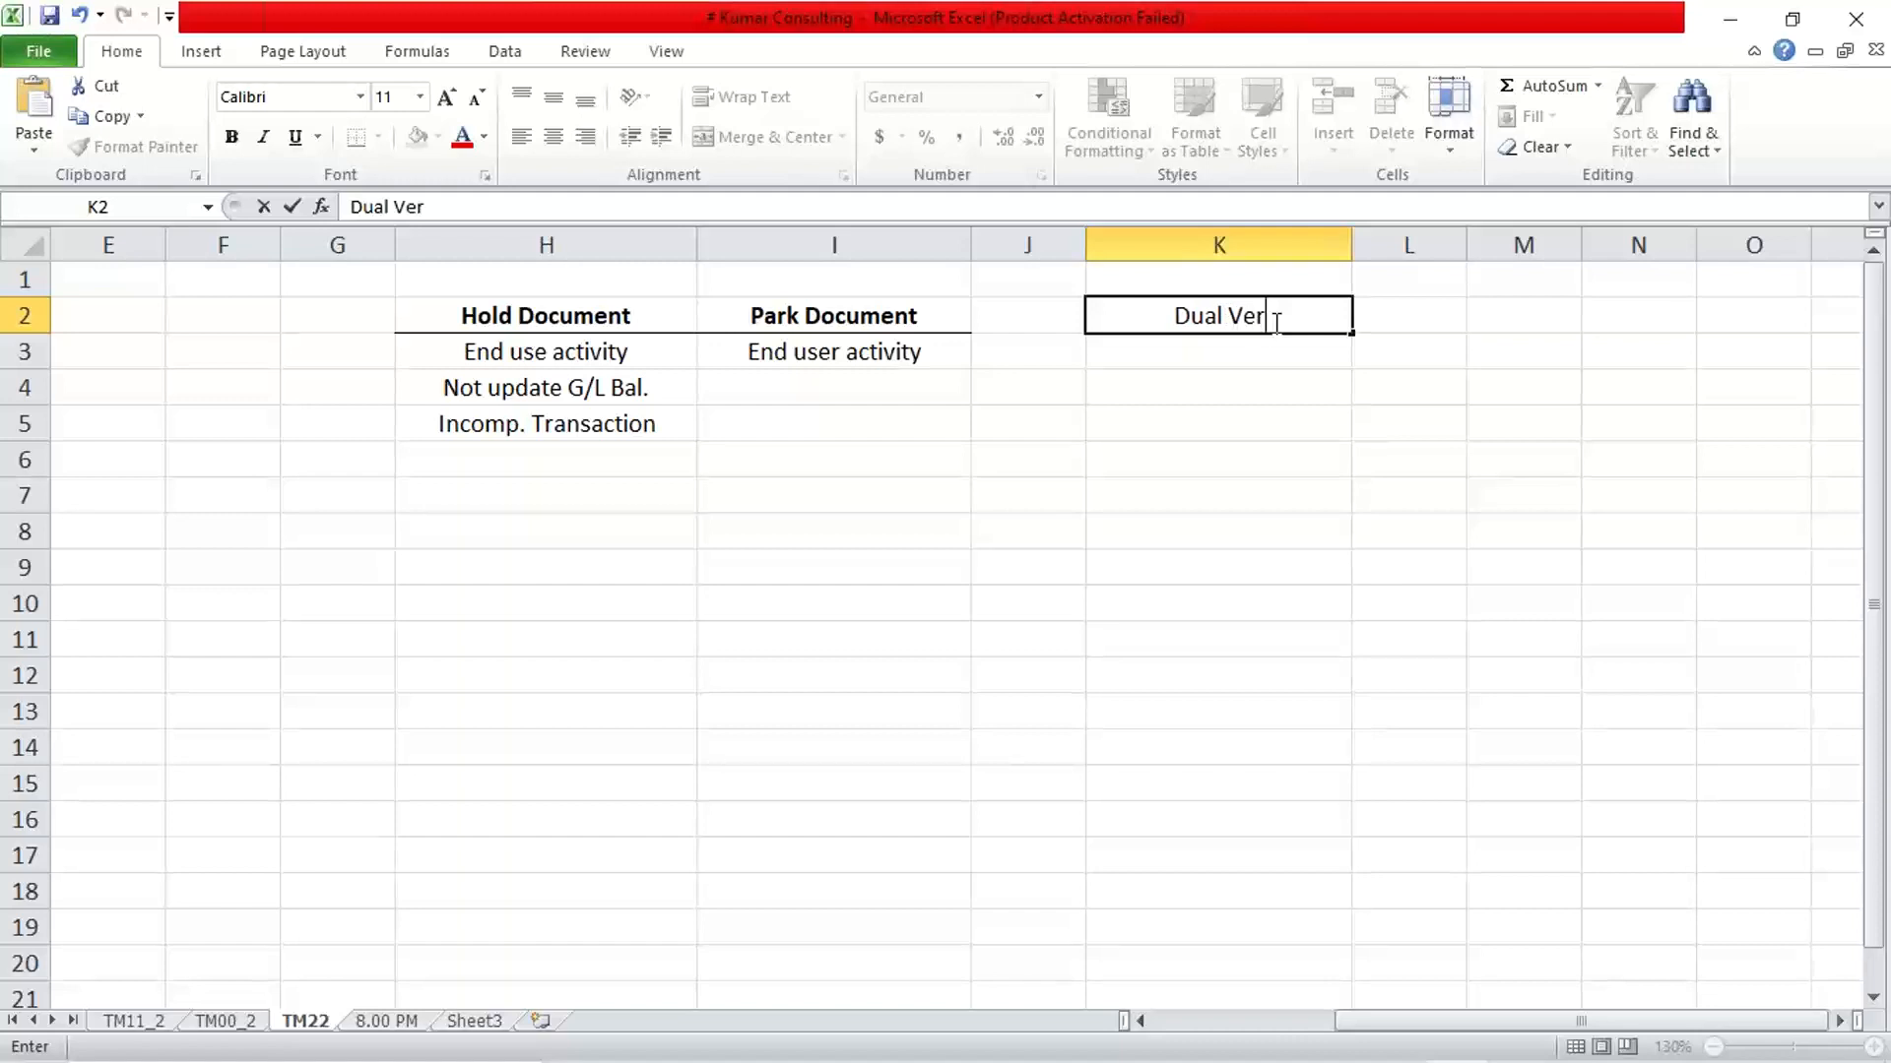
pyautogui.write('ification')
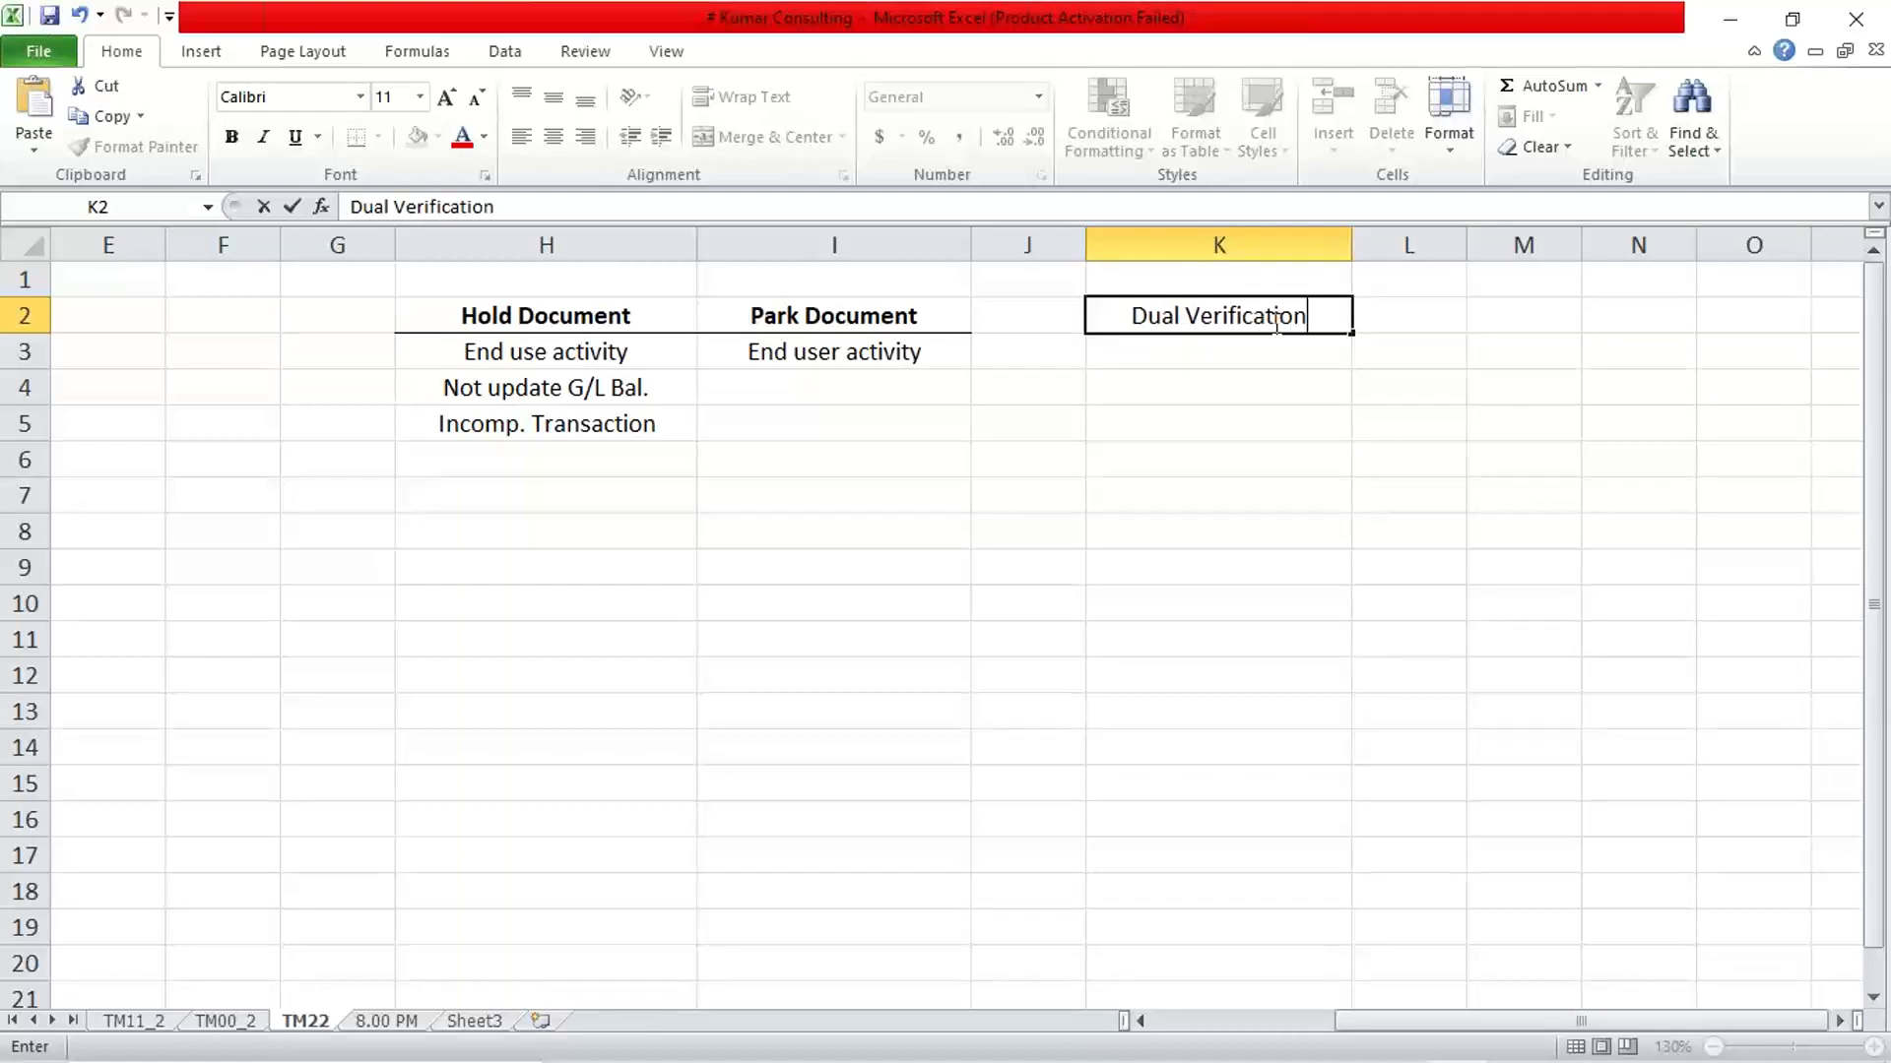
pyautogui.press('Return')
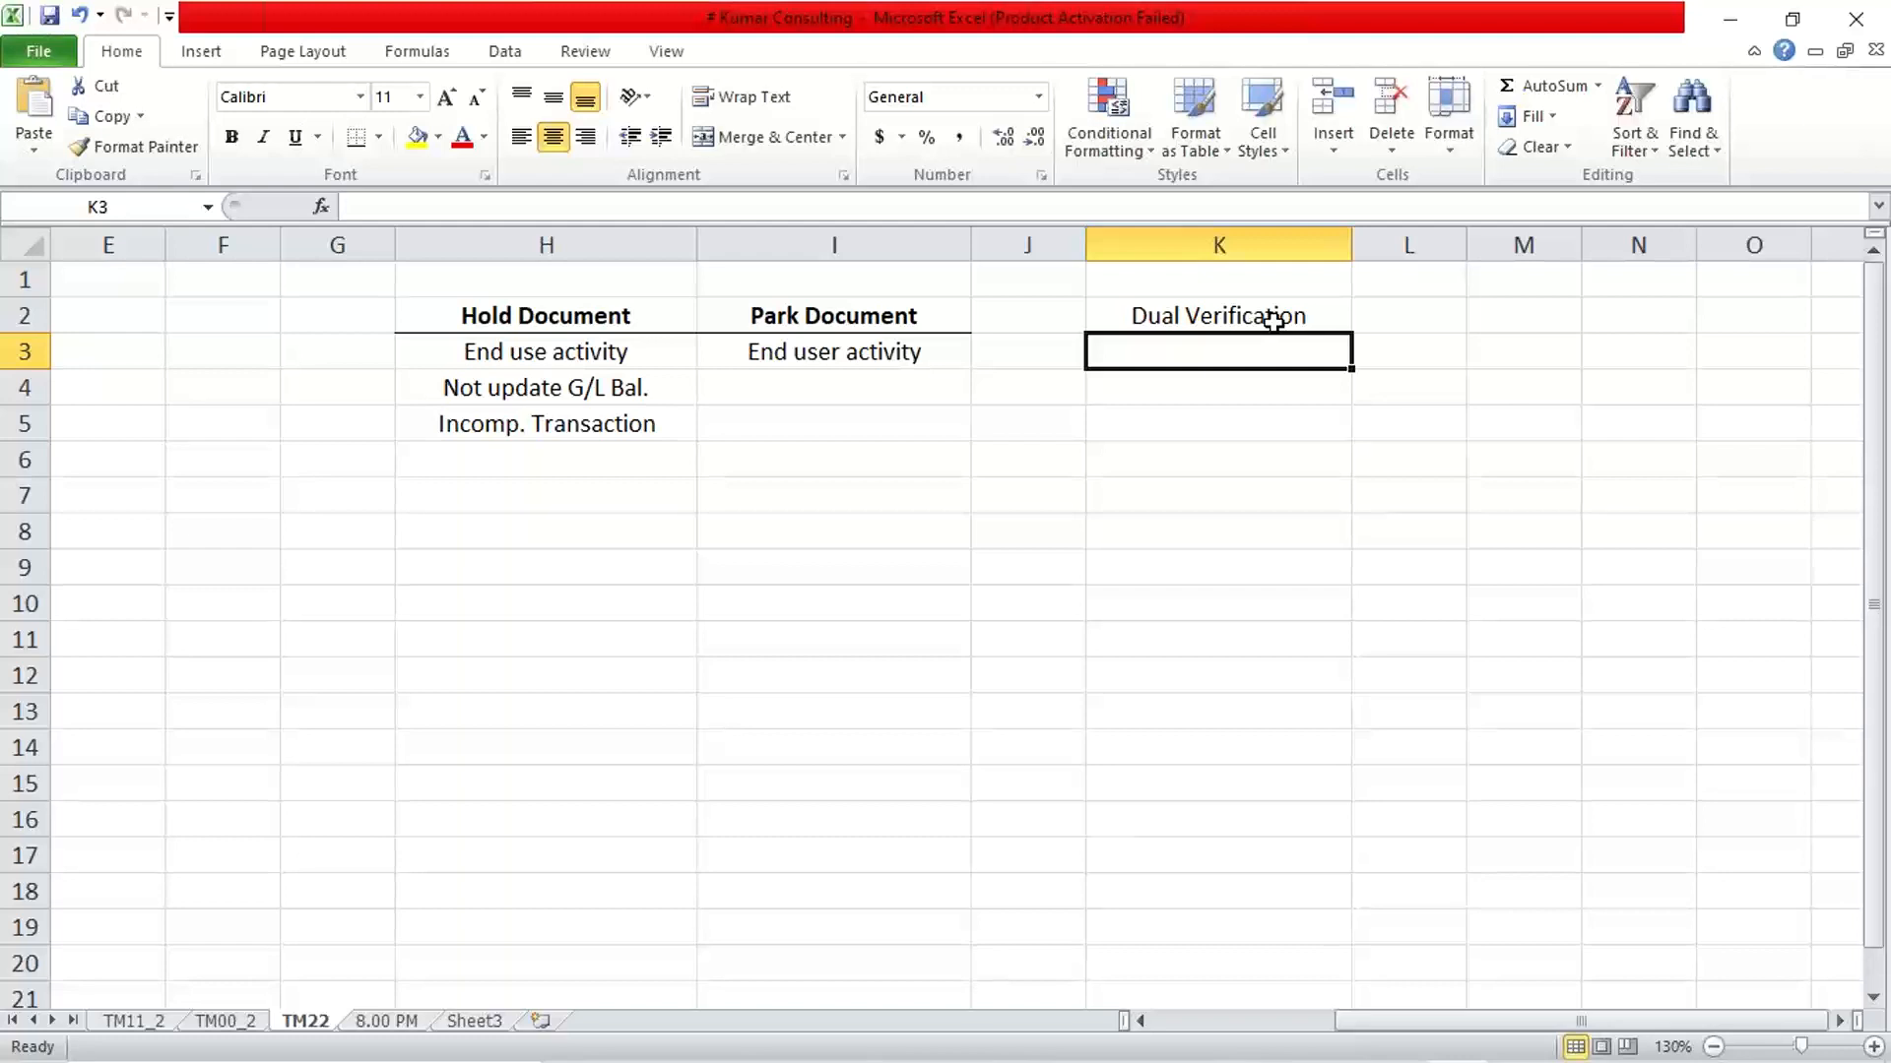
# Enter the example company "ABC LTD." in cell K3 under Dual Verification
pyautogui.write('ABC')
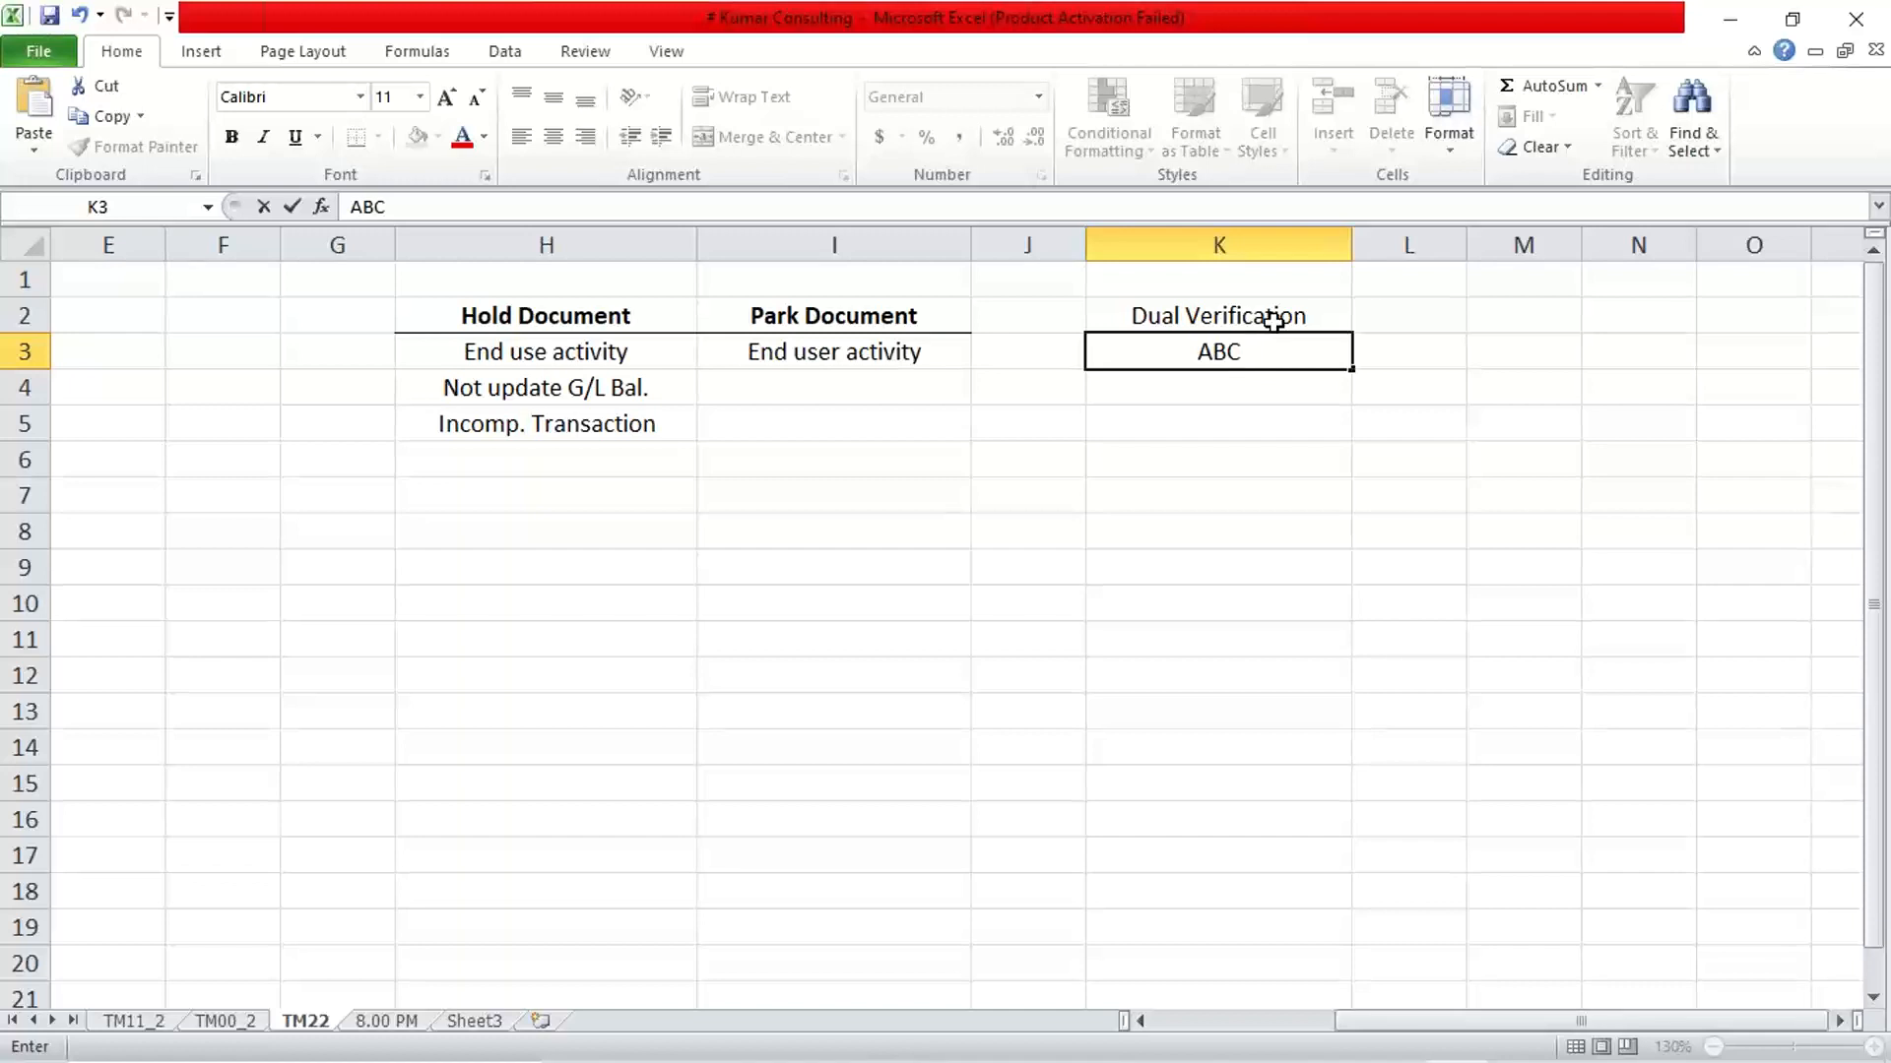
pyautogui.write(' LTD.')
pyautogui.press('Return')
# Append "USA" to the company entry in cell K3 so it reads "ABC LTD. USA"
pyautogui.click(1287, 341)
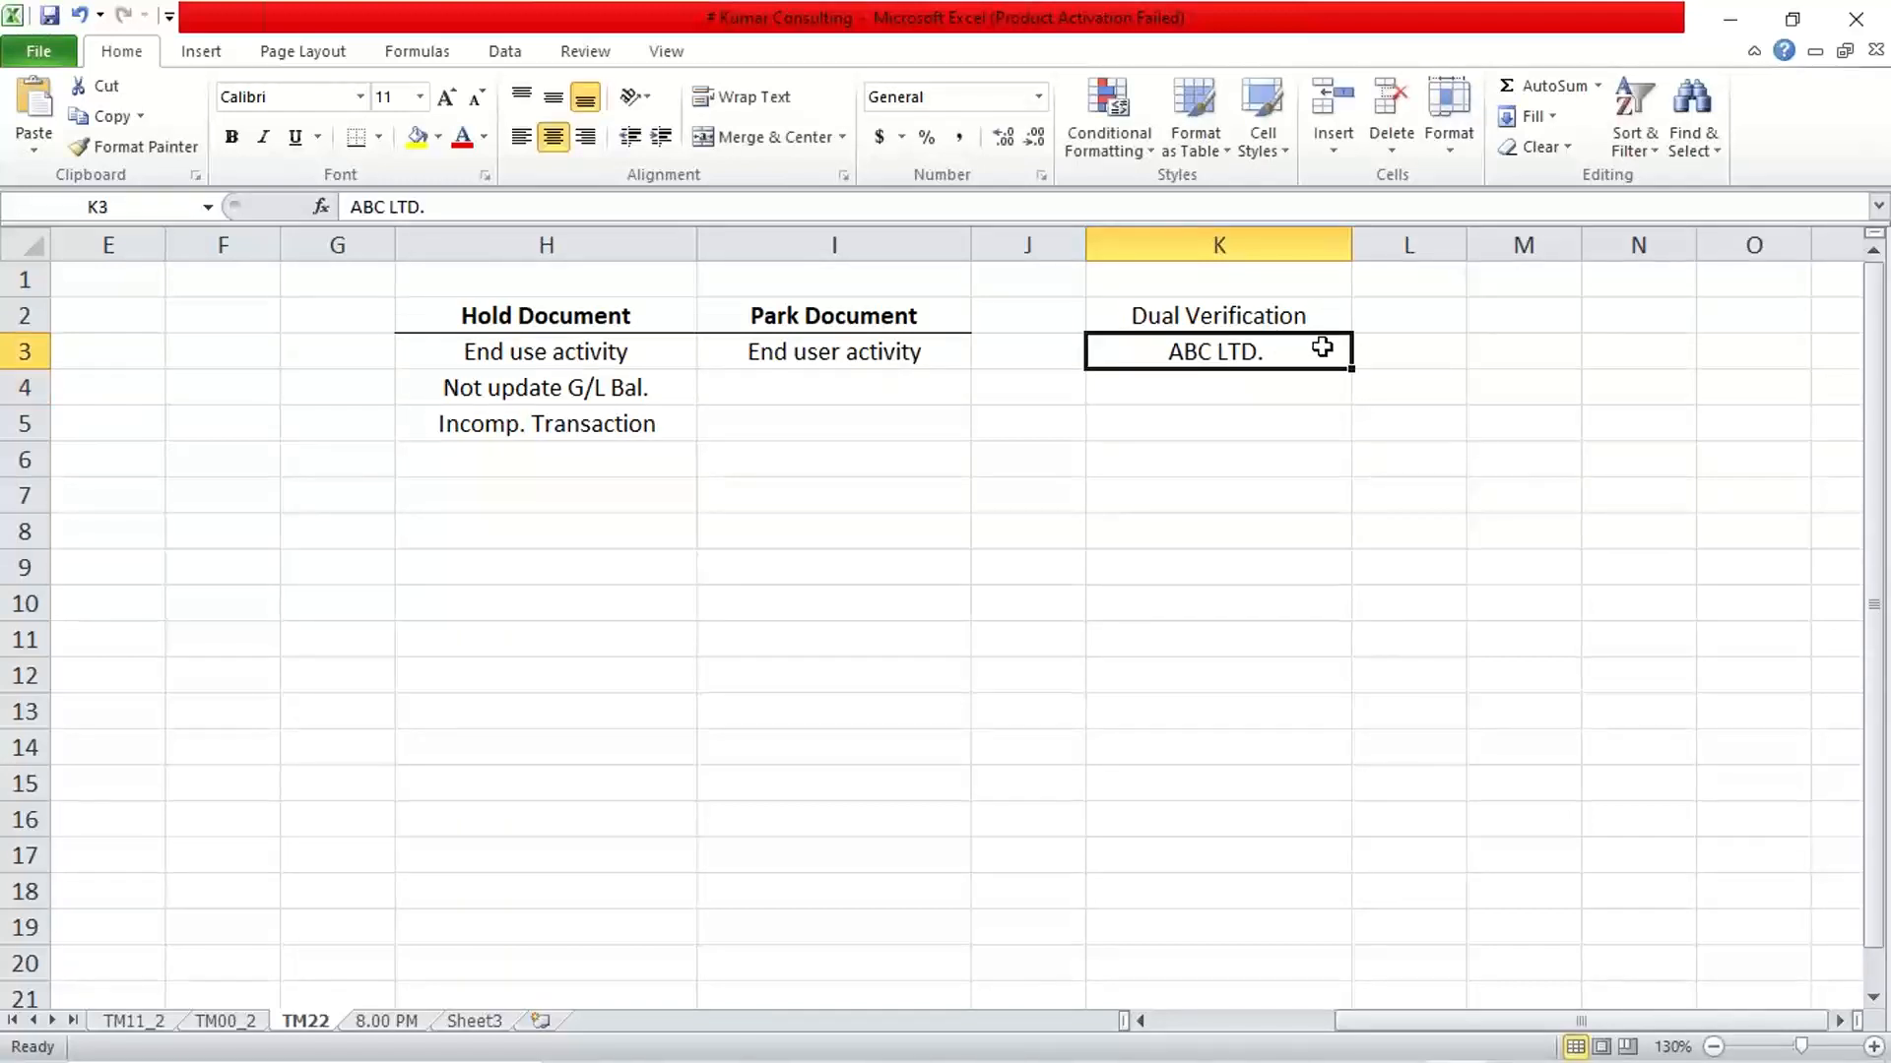
pyautogui.doubleClick(1322, 347)
pyautogui.write('u')
pyautogui.press('BackSpace')
pyautogui.write('USA')
pyautogui.press('Return')
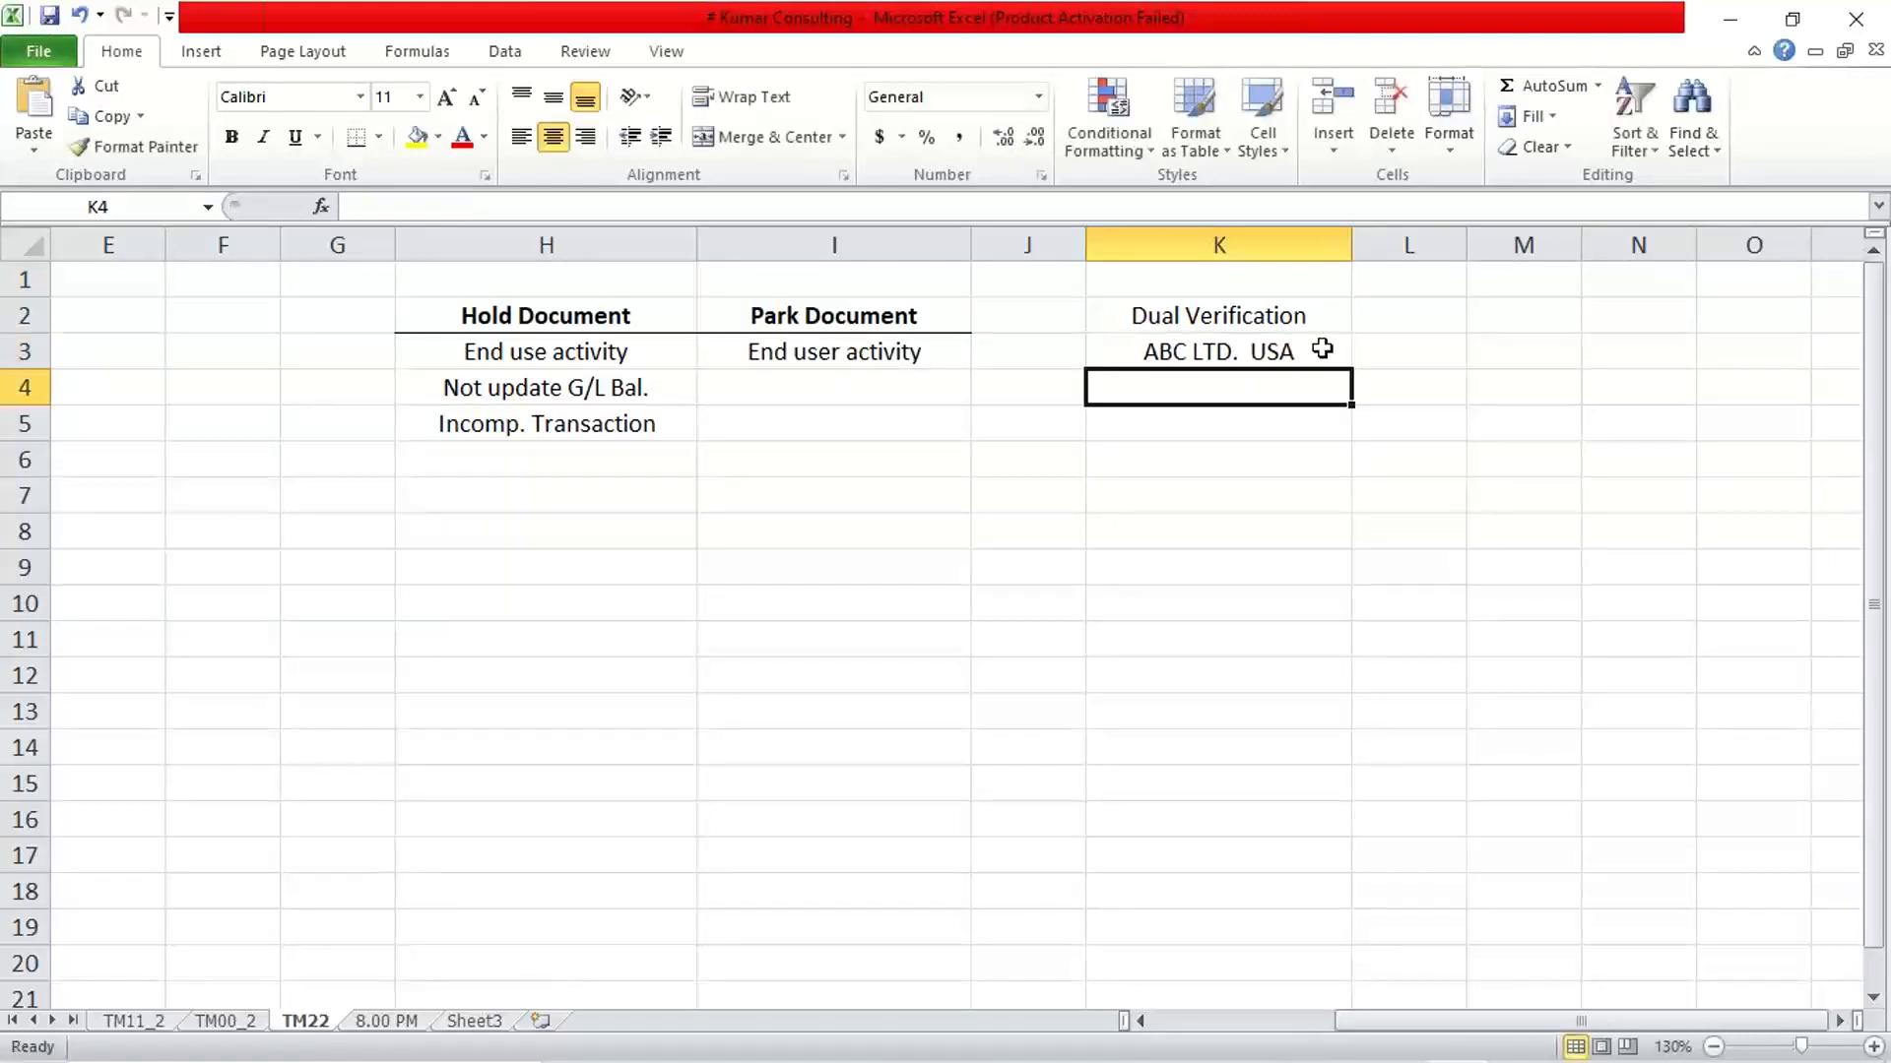
pyautogui.click(1322, 348)
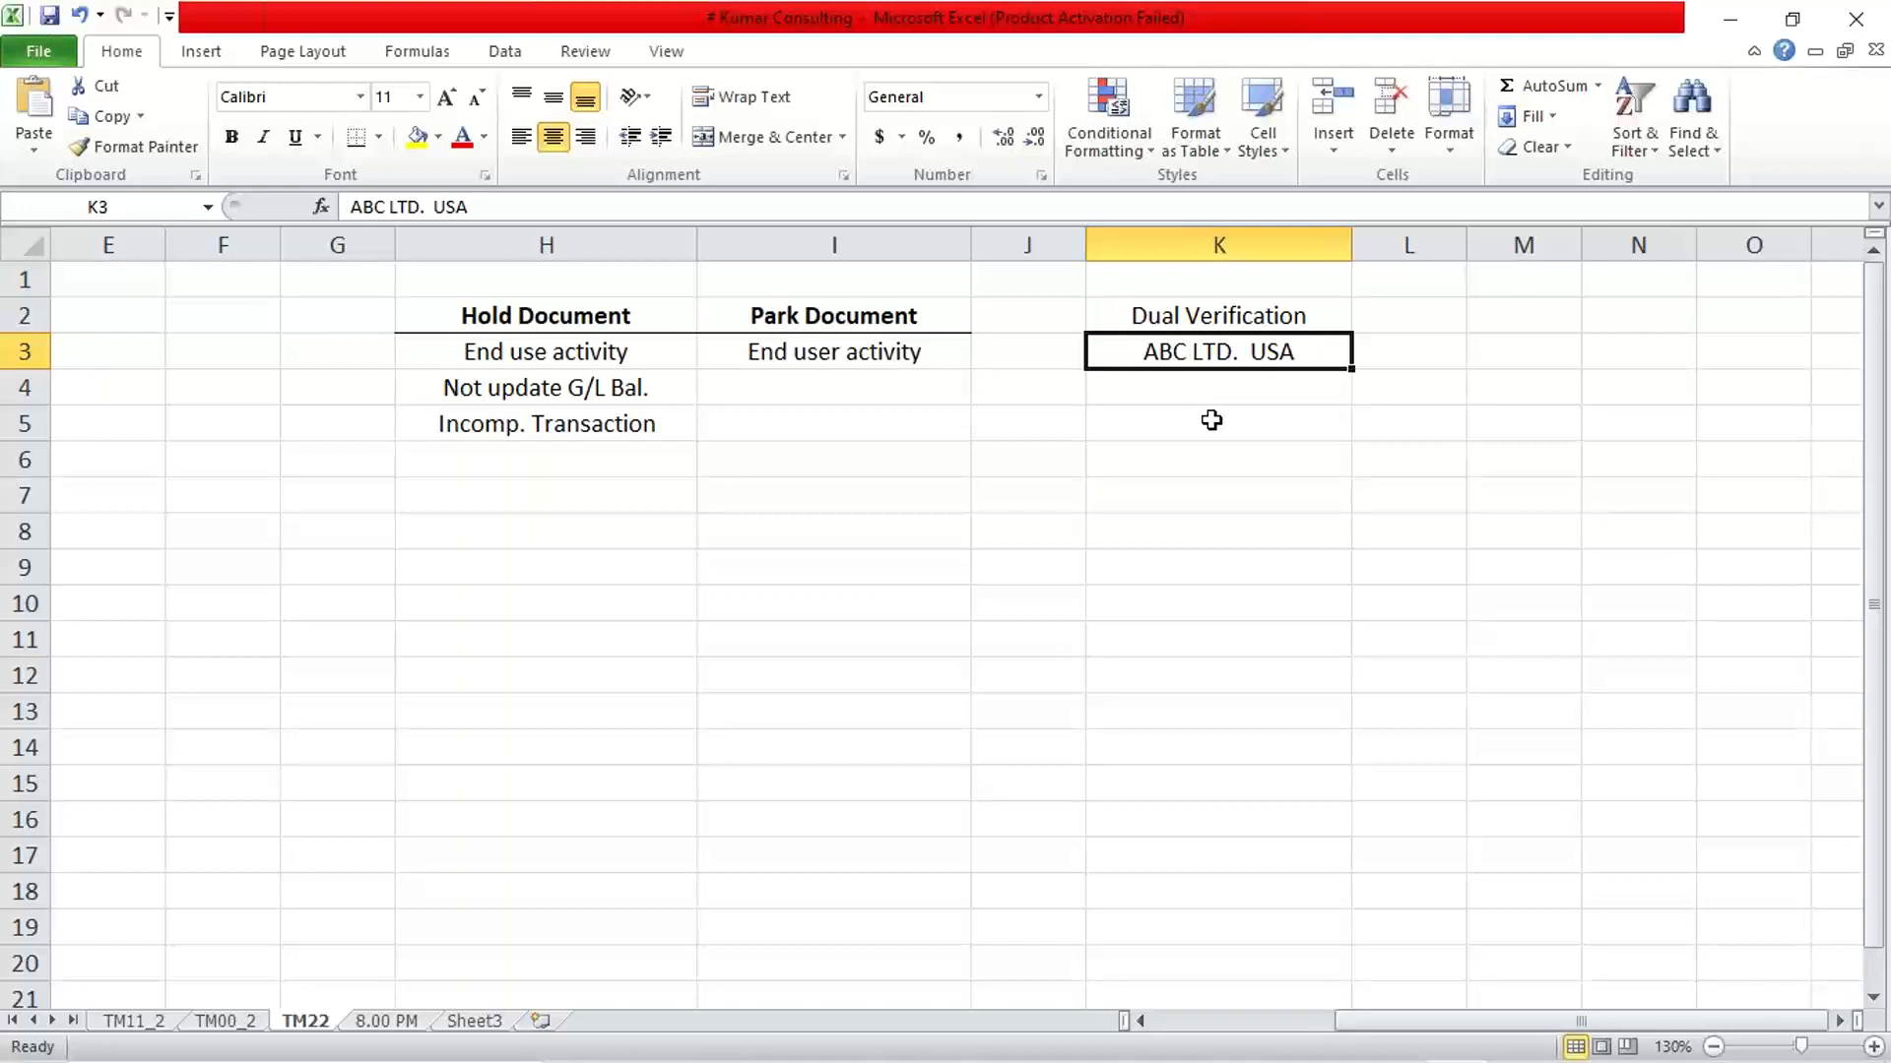
# Enter "VENDORS" in cell K4 below the example company under Dual Verification
pyautogui.press('Return')
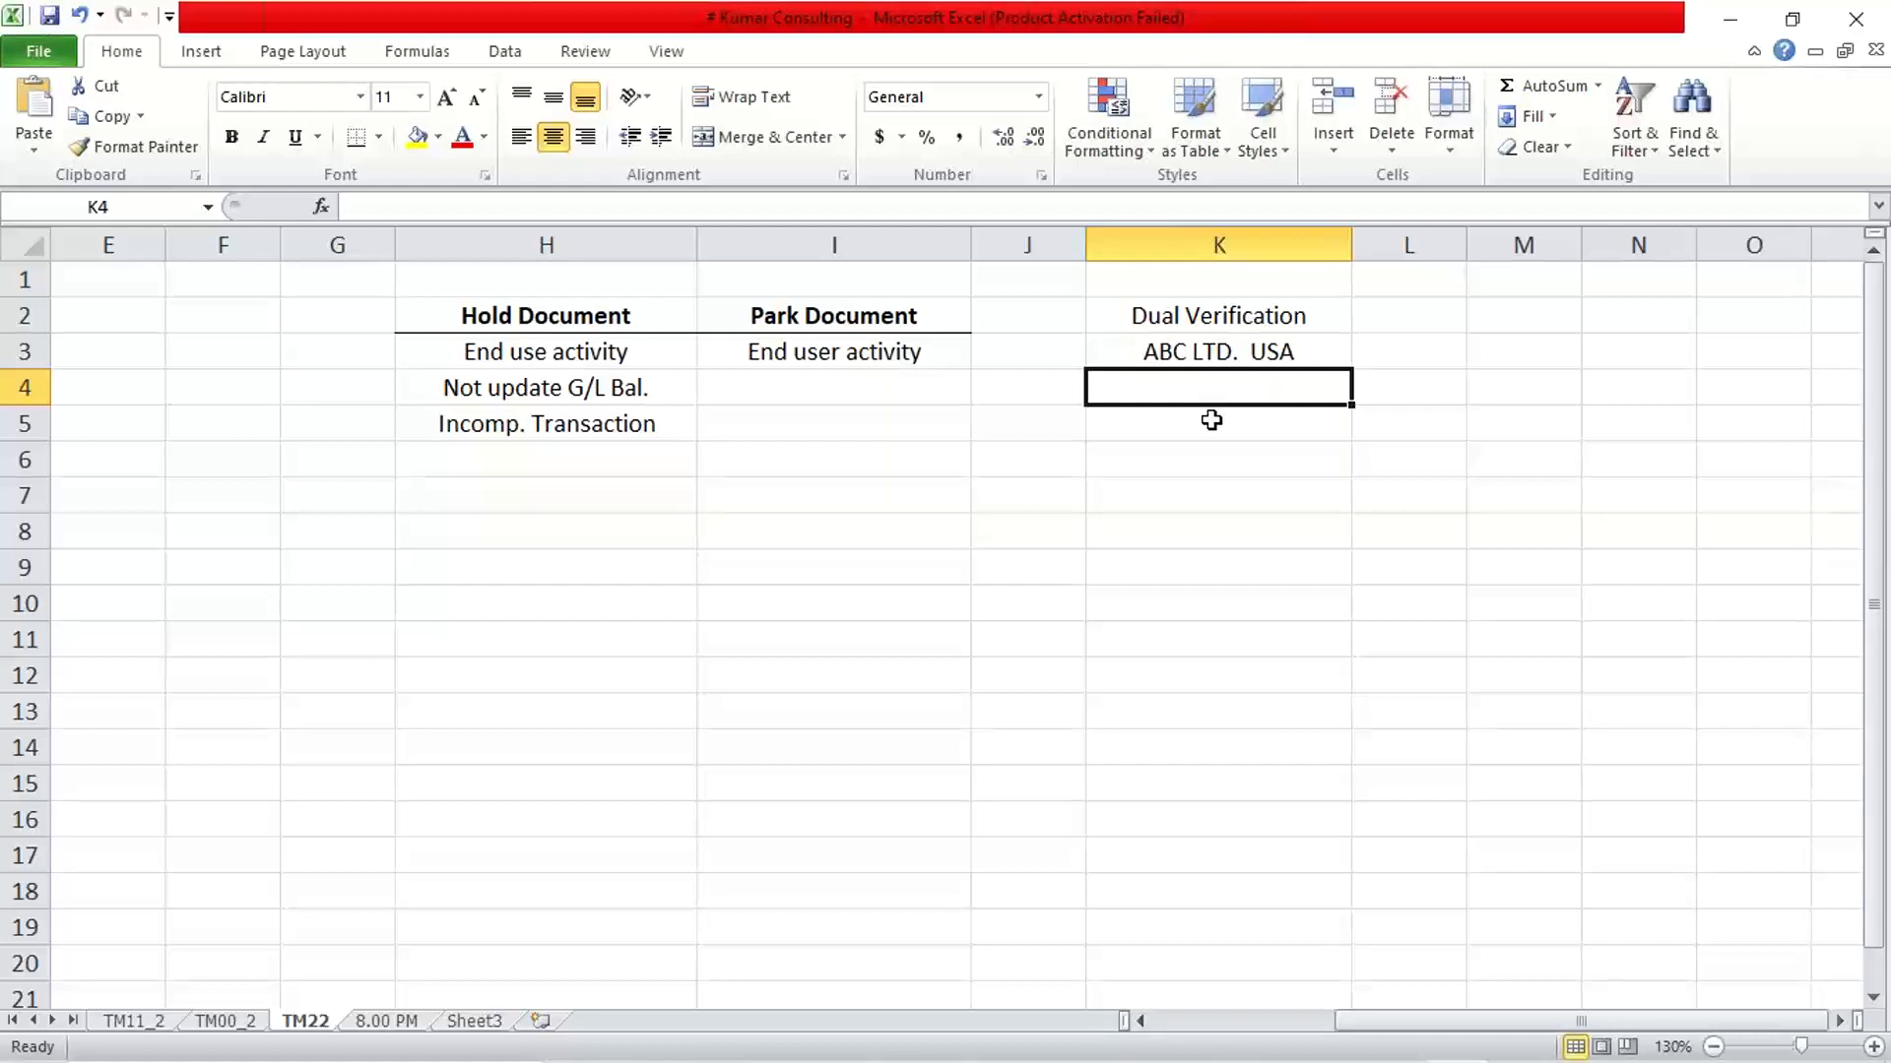
pyautogui.press('Up')
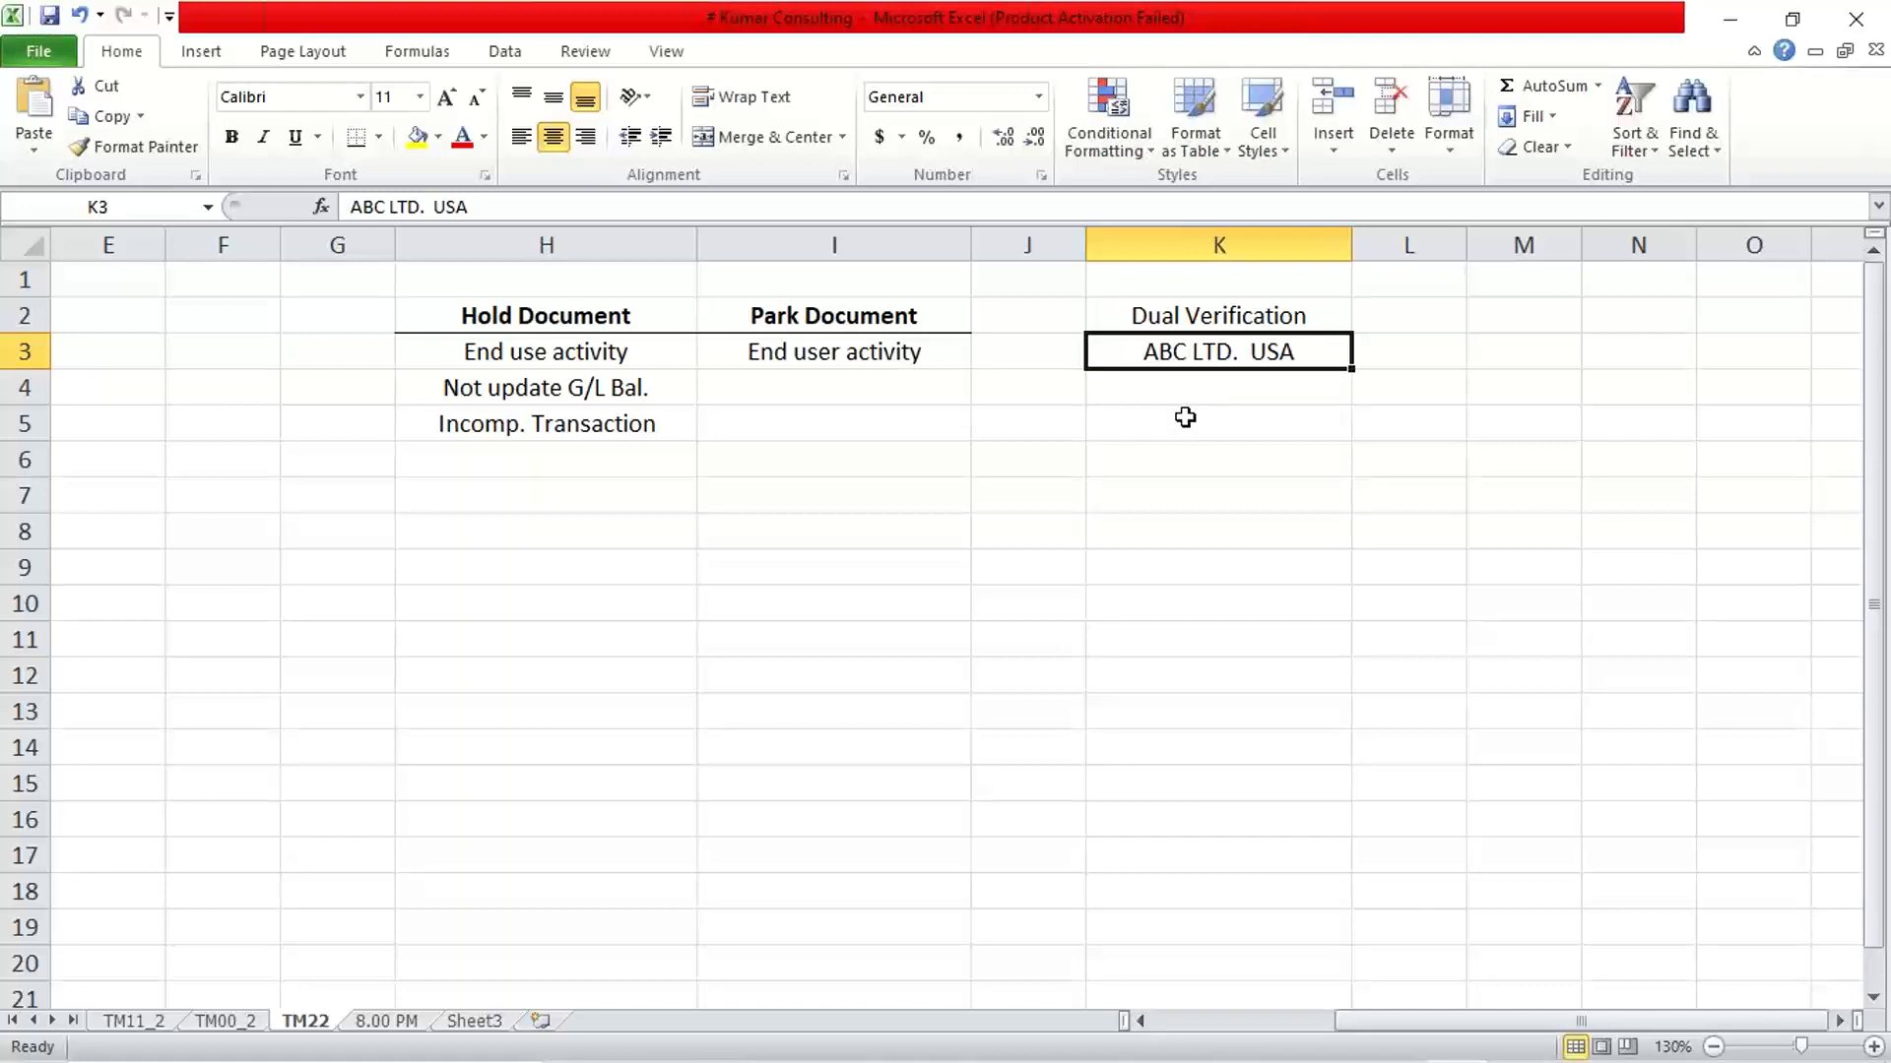
pyautogui.press('Down')
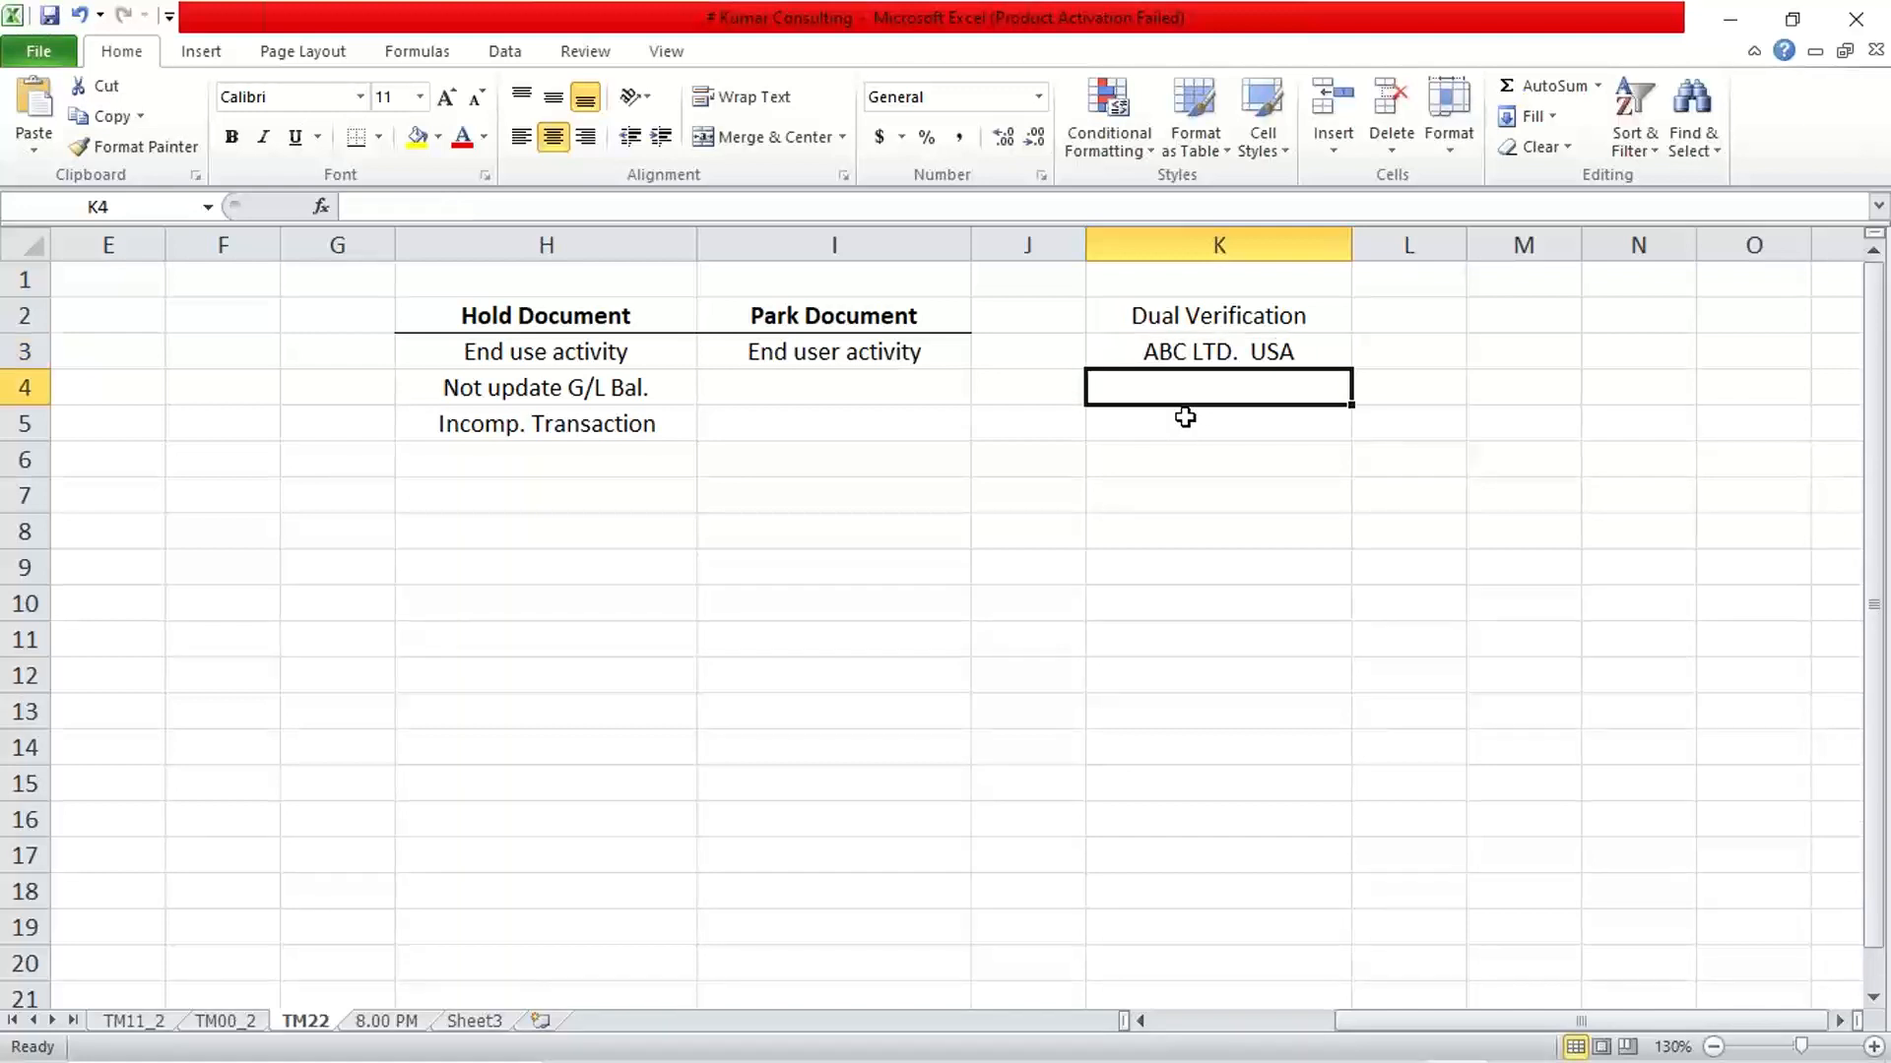
pyautogui.write('VENDORS')
pyautogui.press('Return')
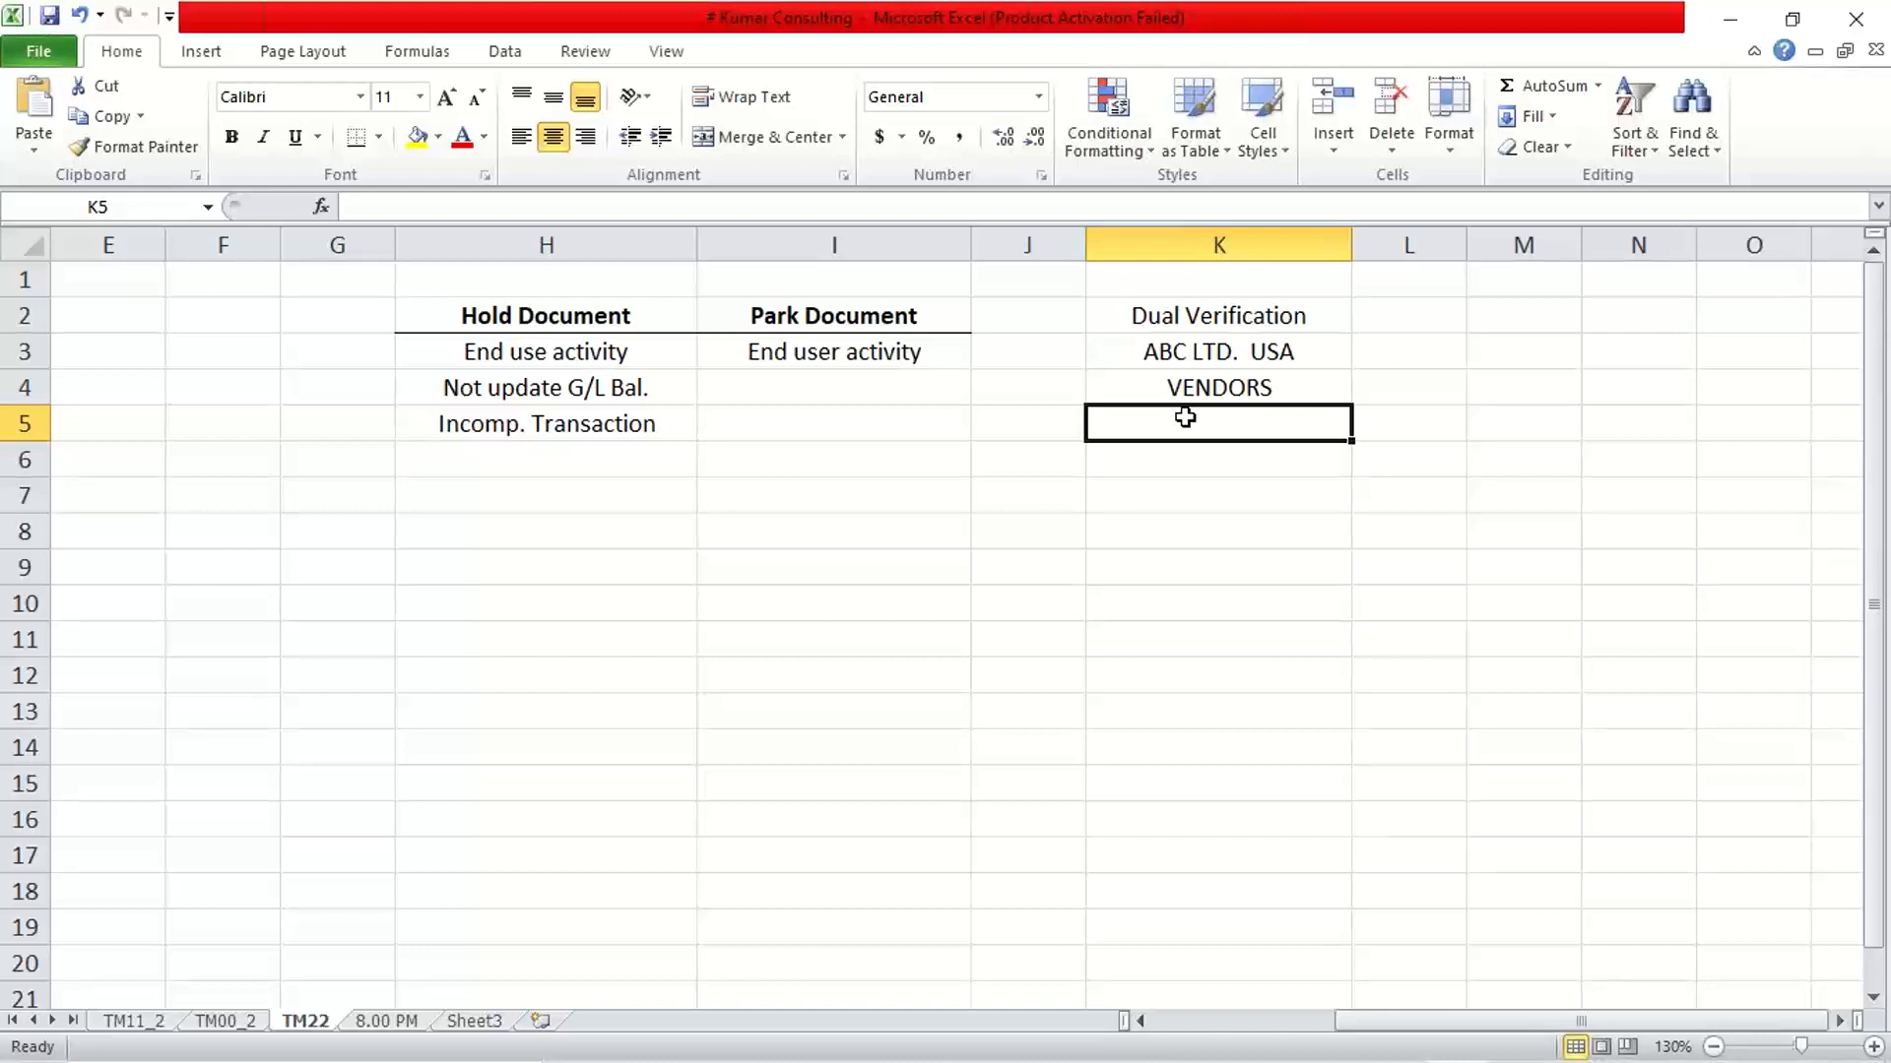
# Enter the process name "P2P" in cell L4 beside VENDORS
pyautogui.press('Up')
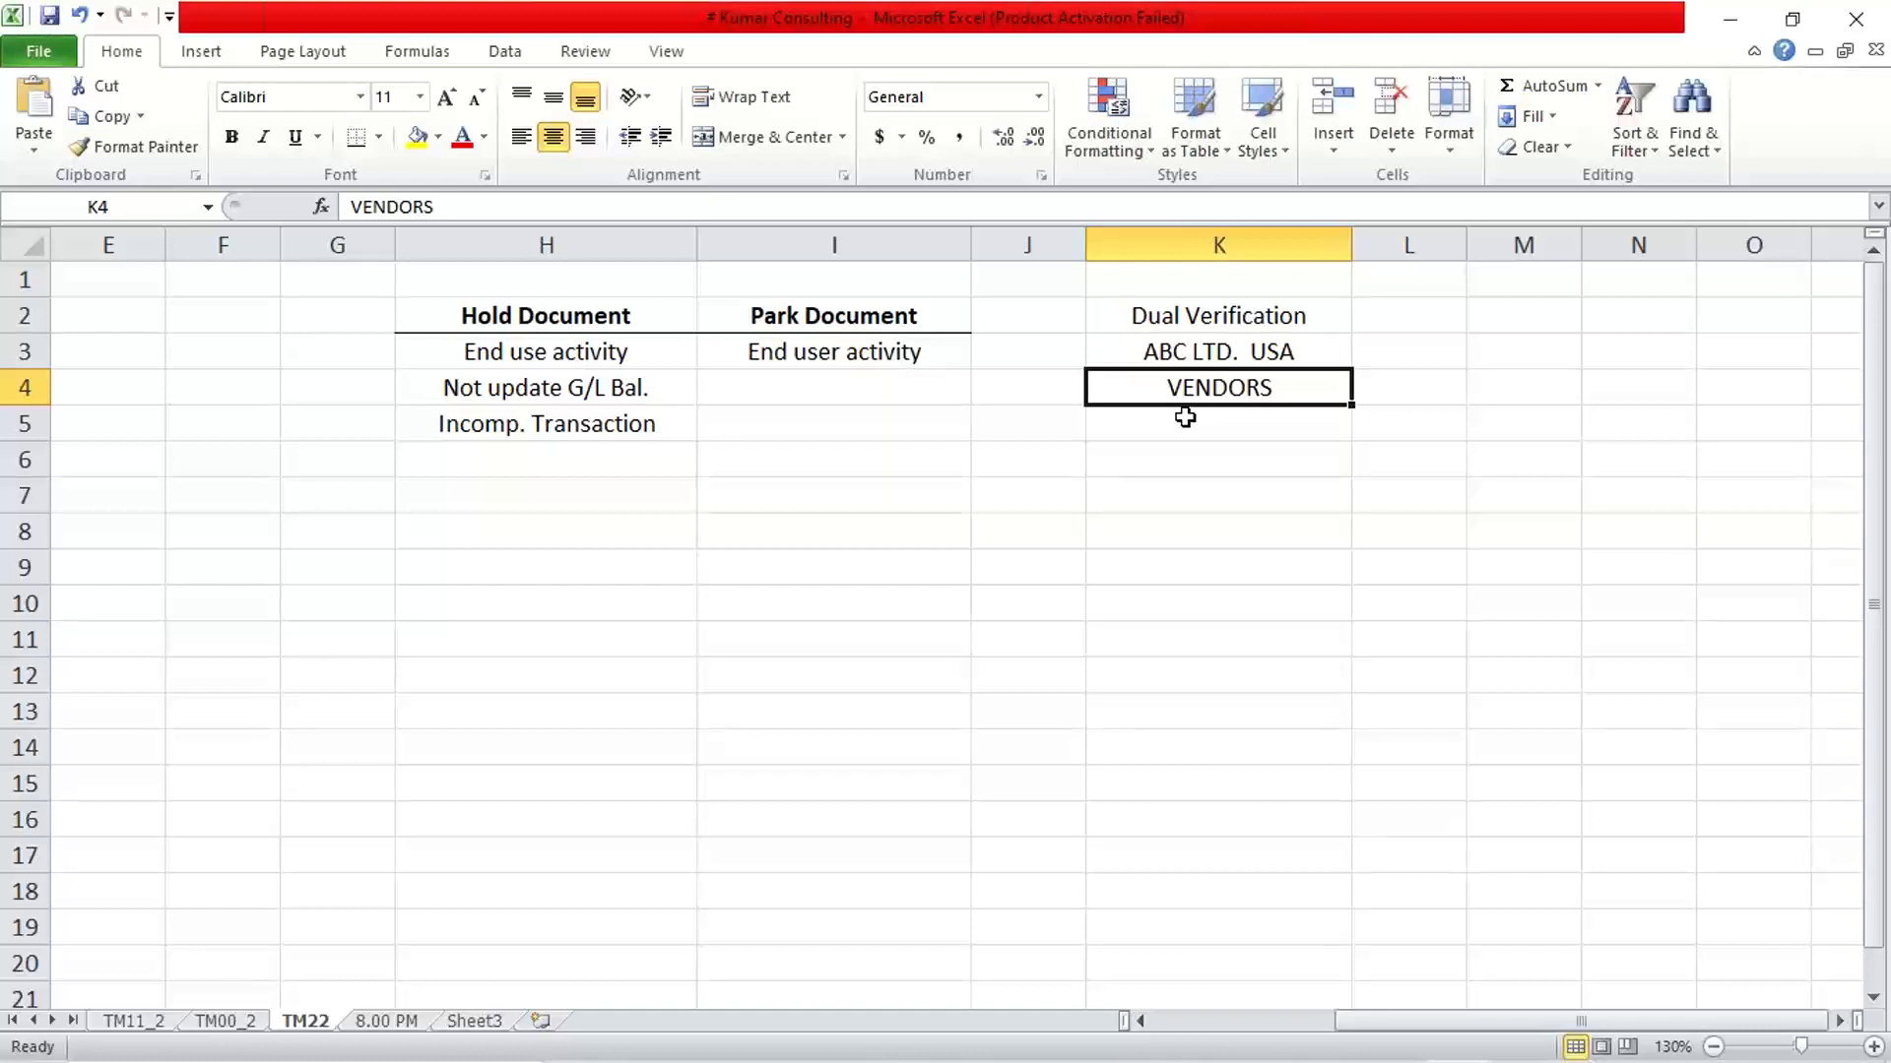
pyautogui.click(1367, 389)
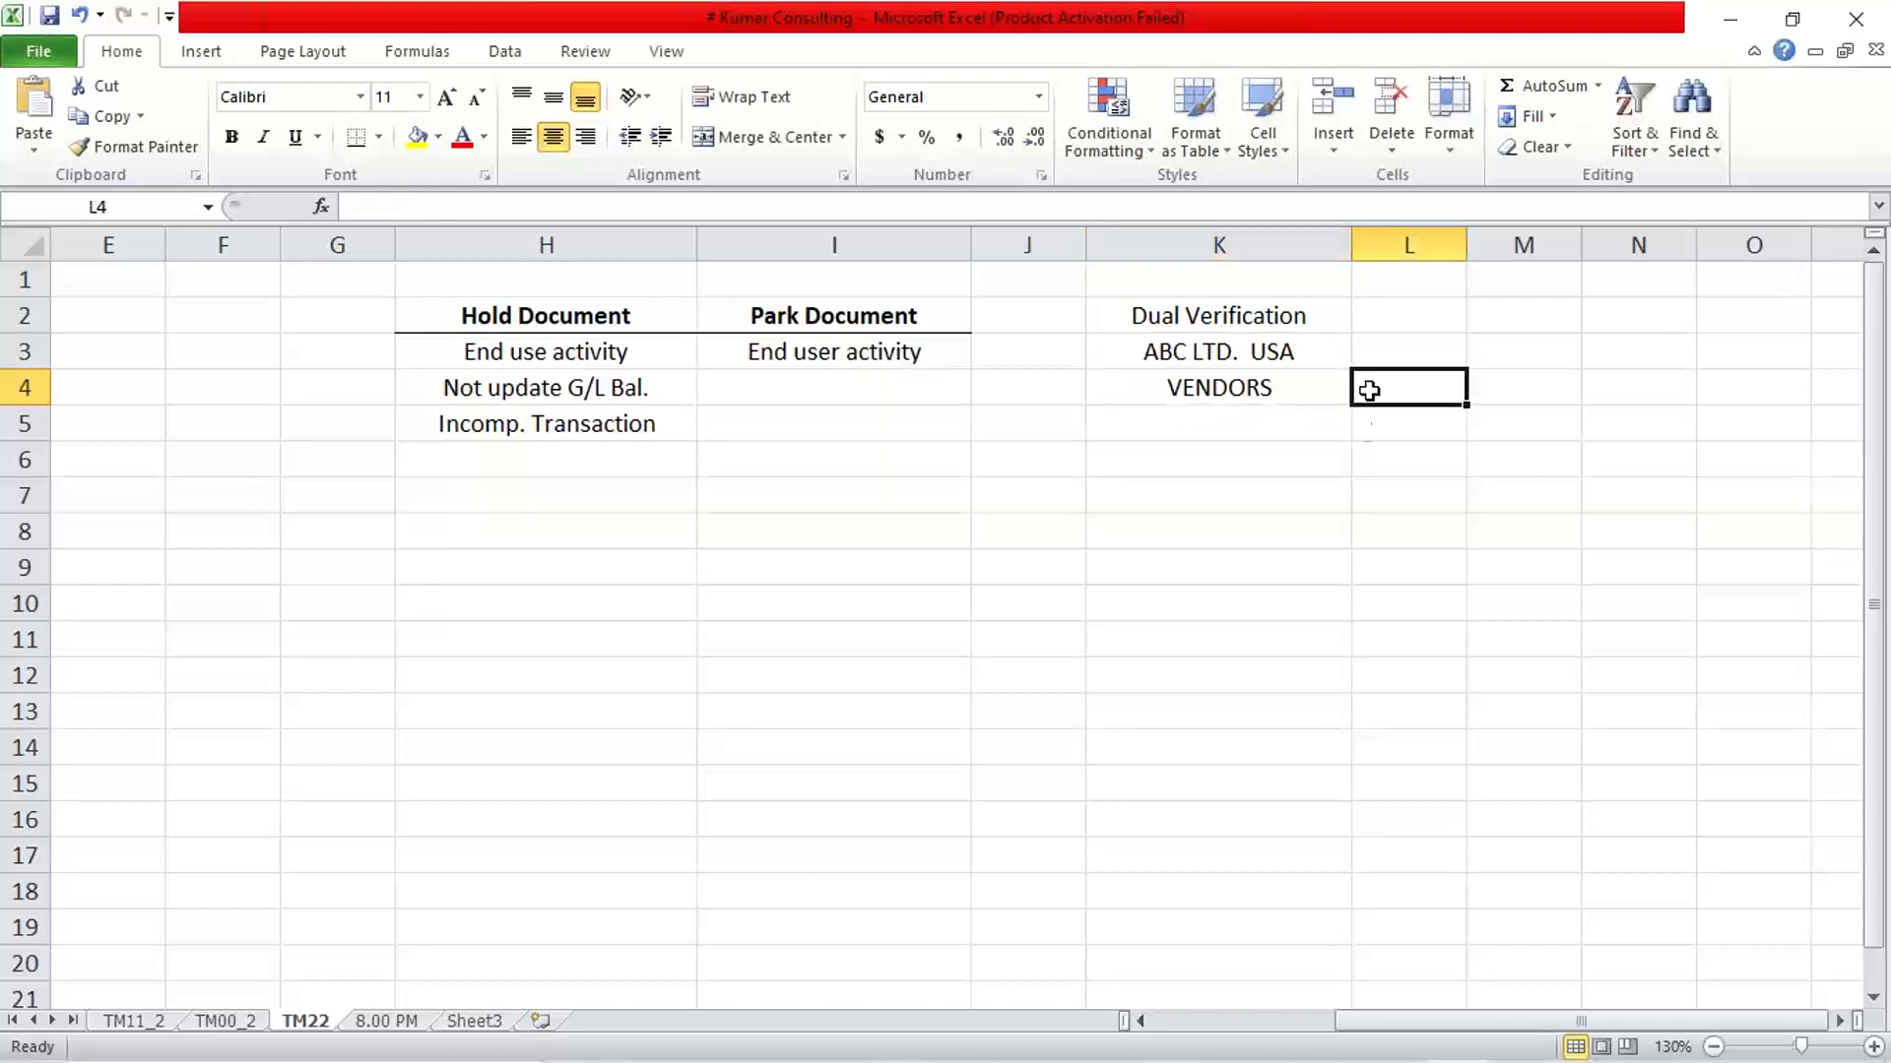
pyautogui.write('P2P')
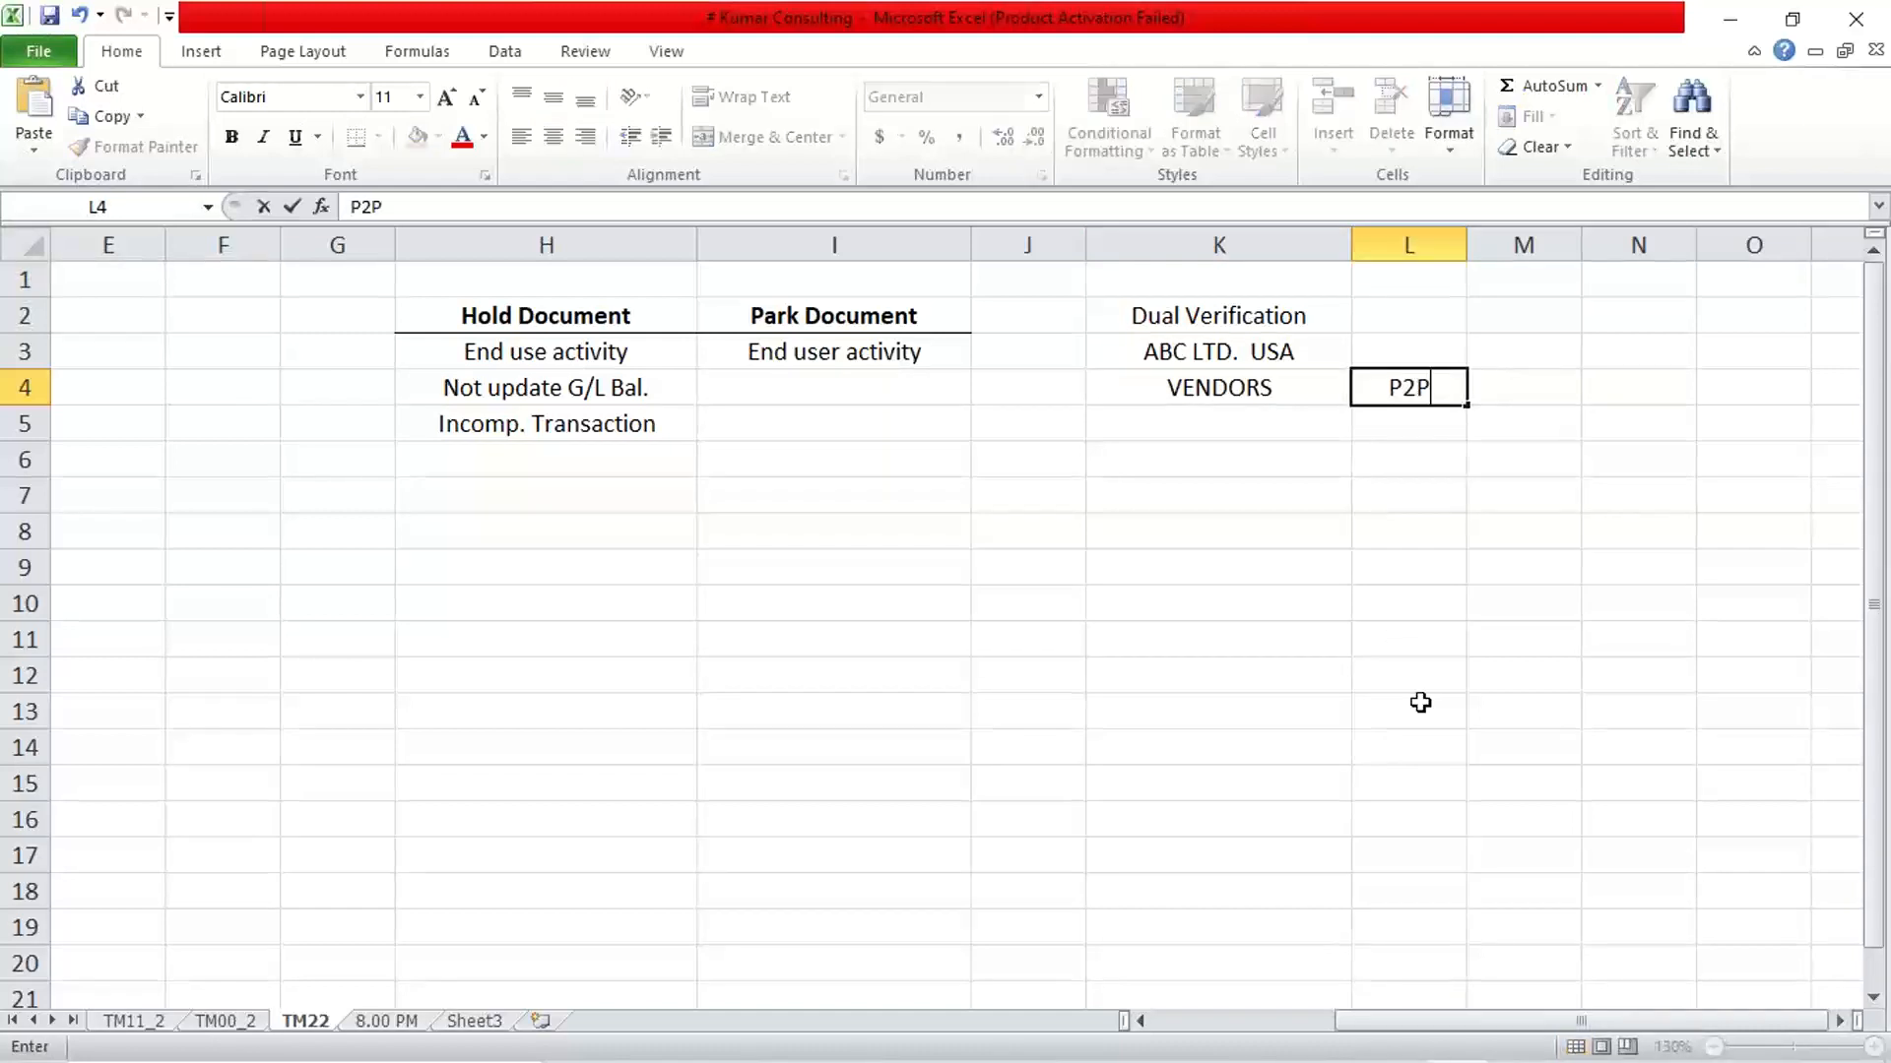
pyautogui.press('Return')
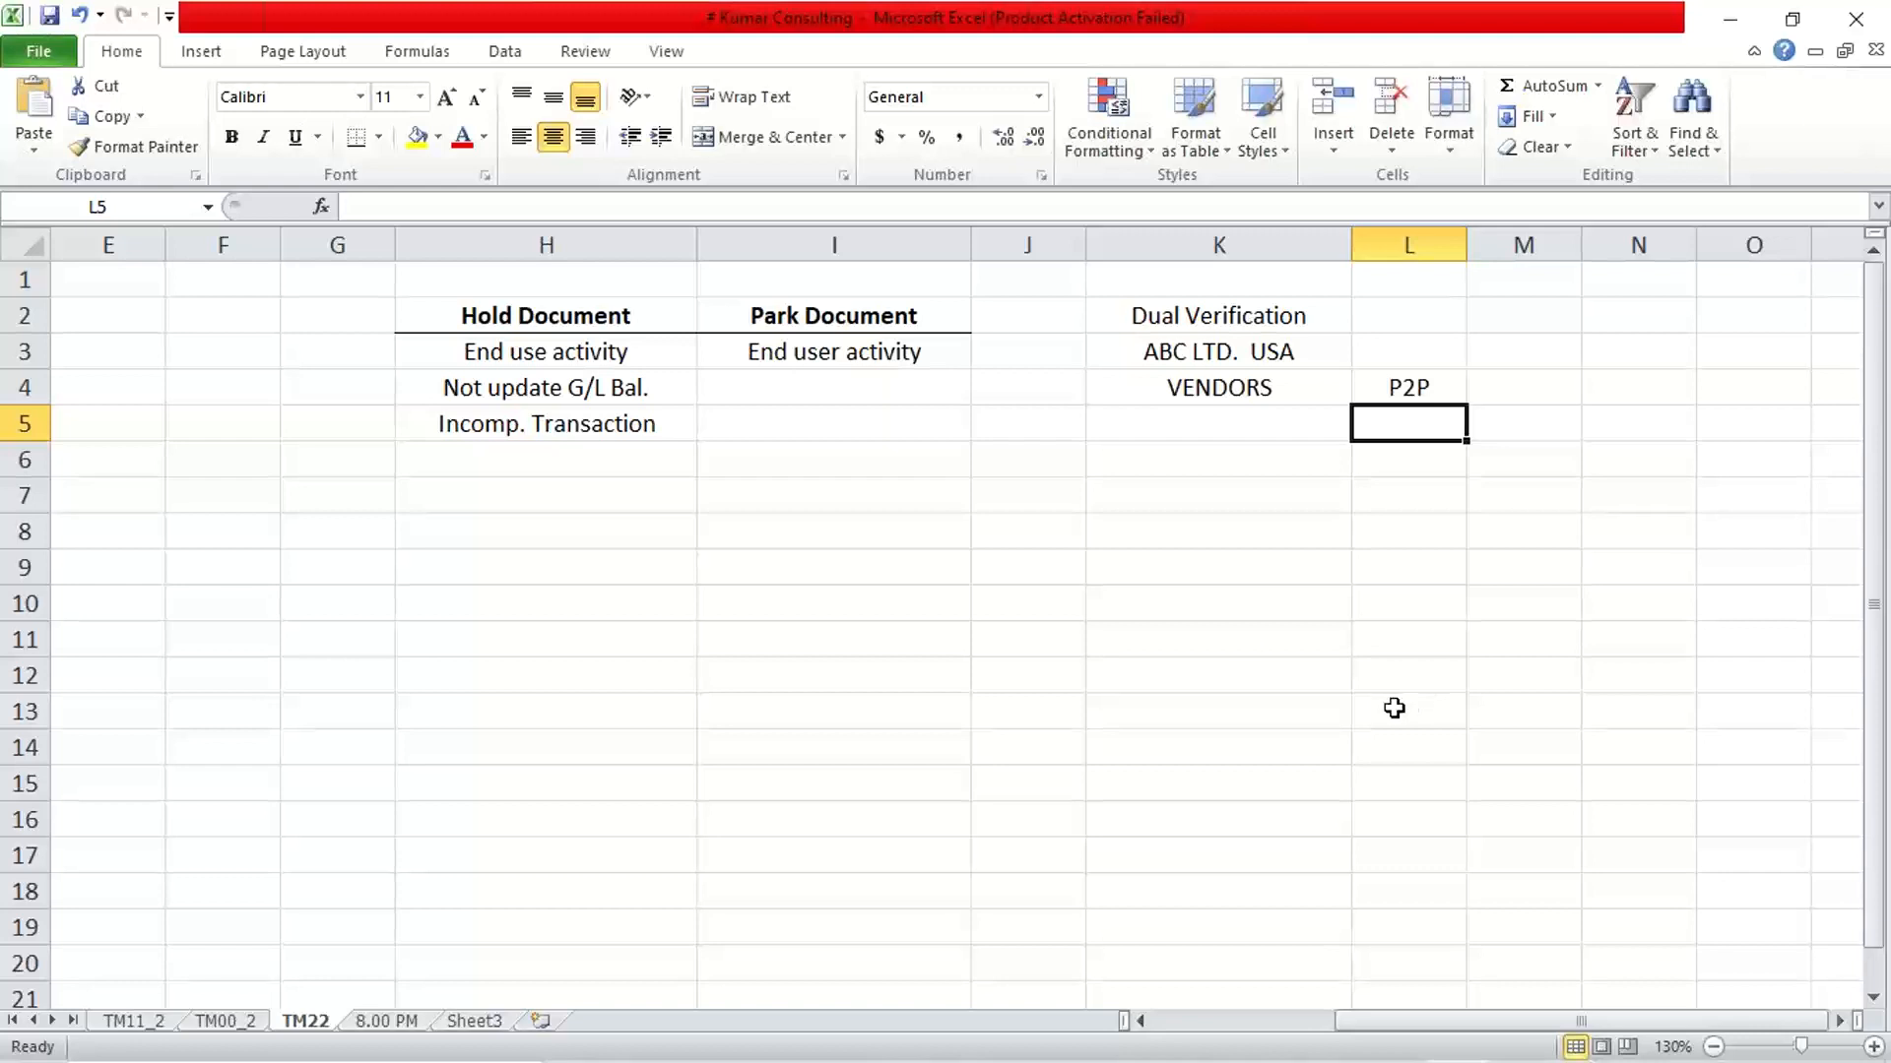
pyautogui.click(1208, 389)
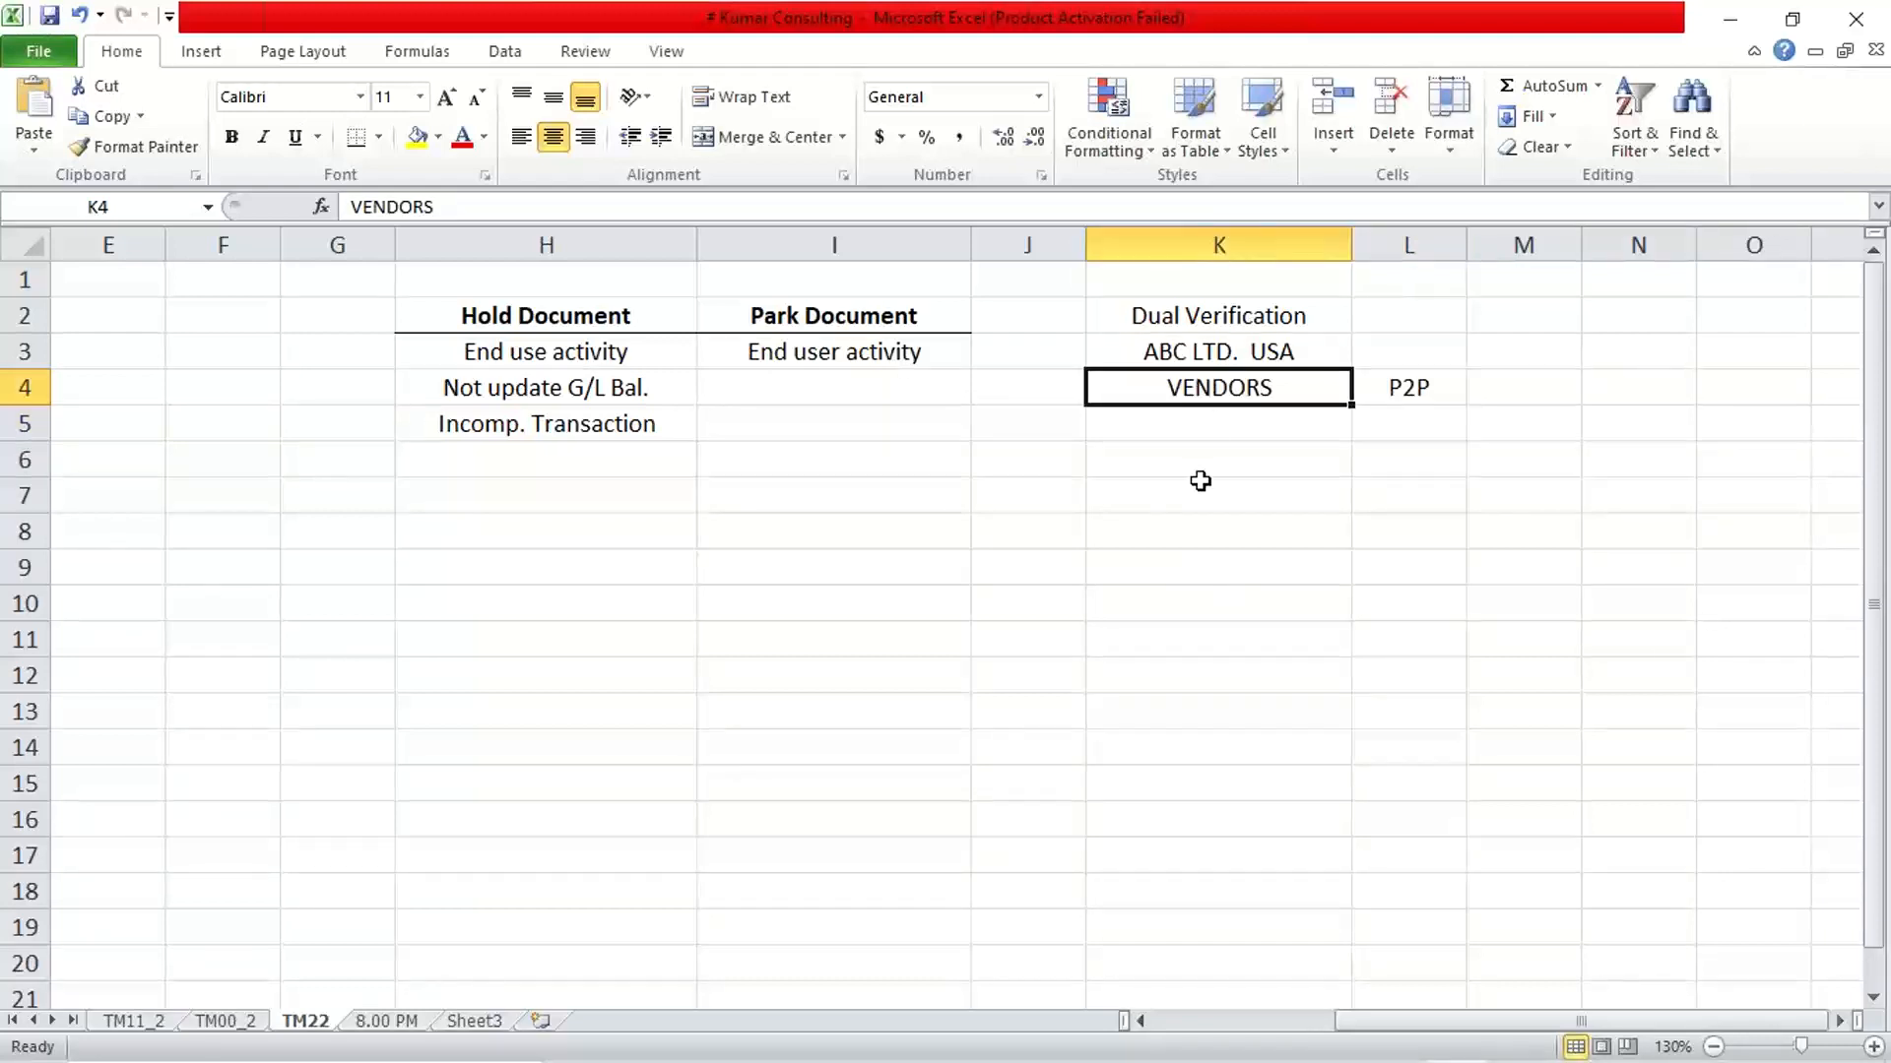
pyautogui.press('Right')
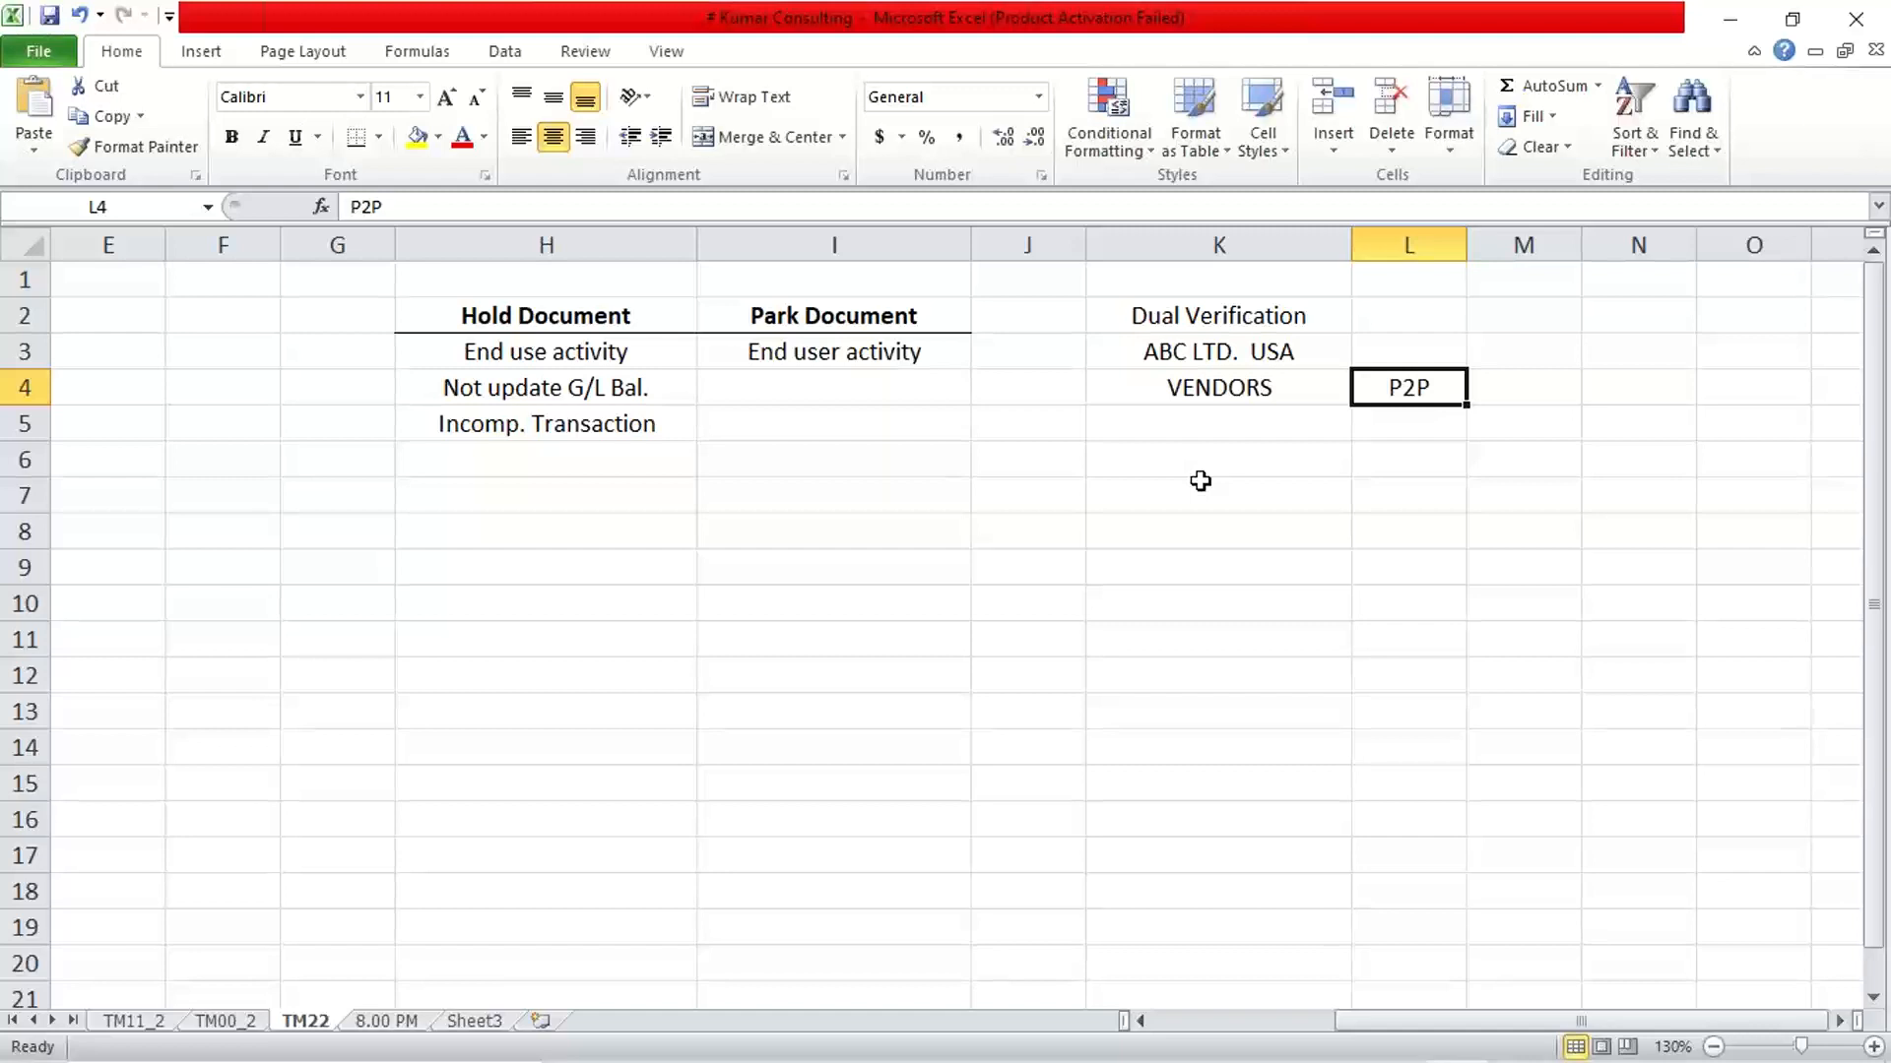
# List the first procurement steps below VENDORS by entering "PO" in cell K5 and "GR" in cell K6
pyautogui.click(1199, 426)
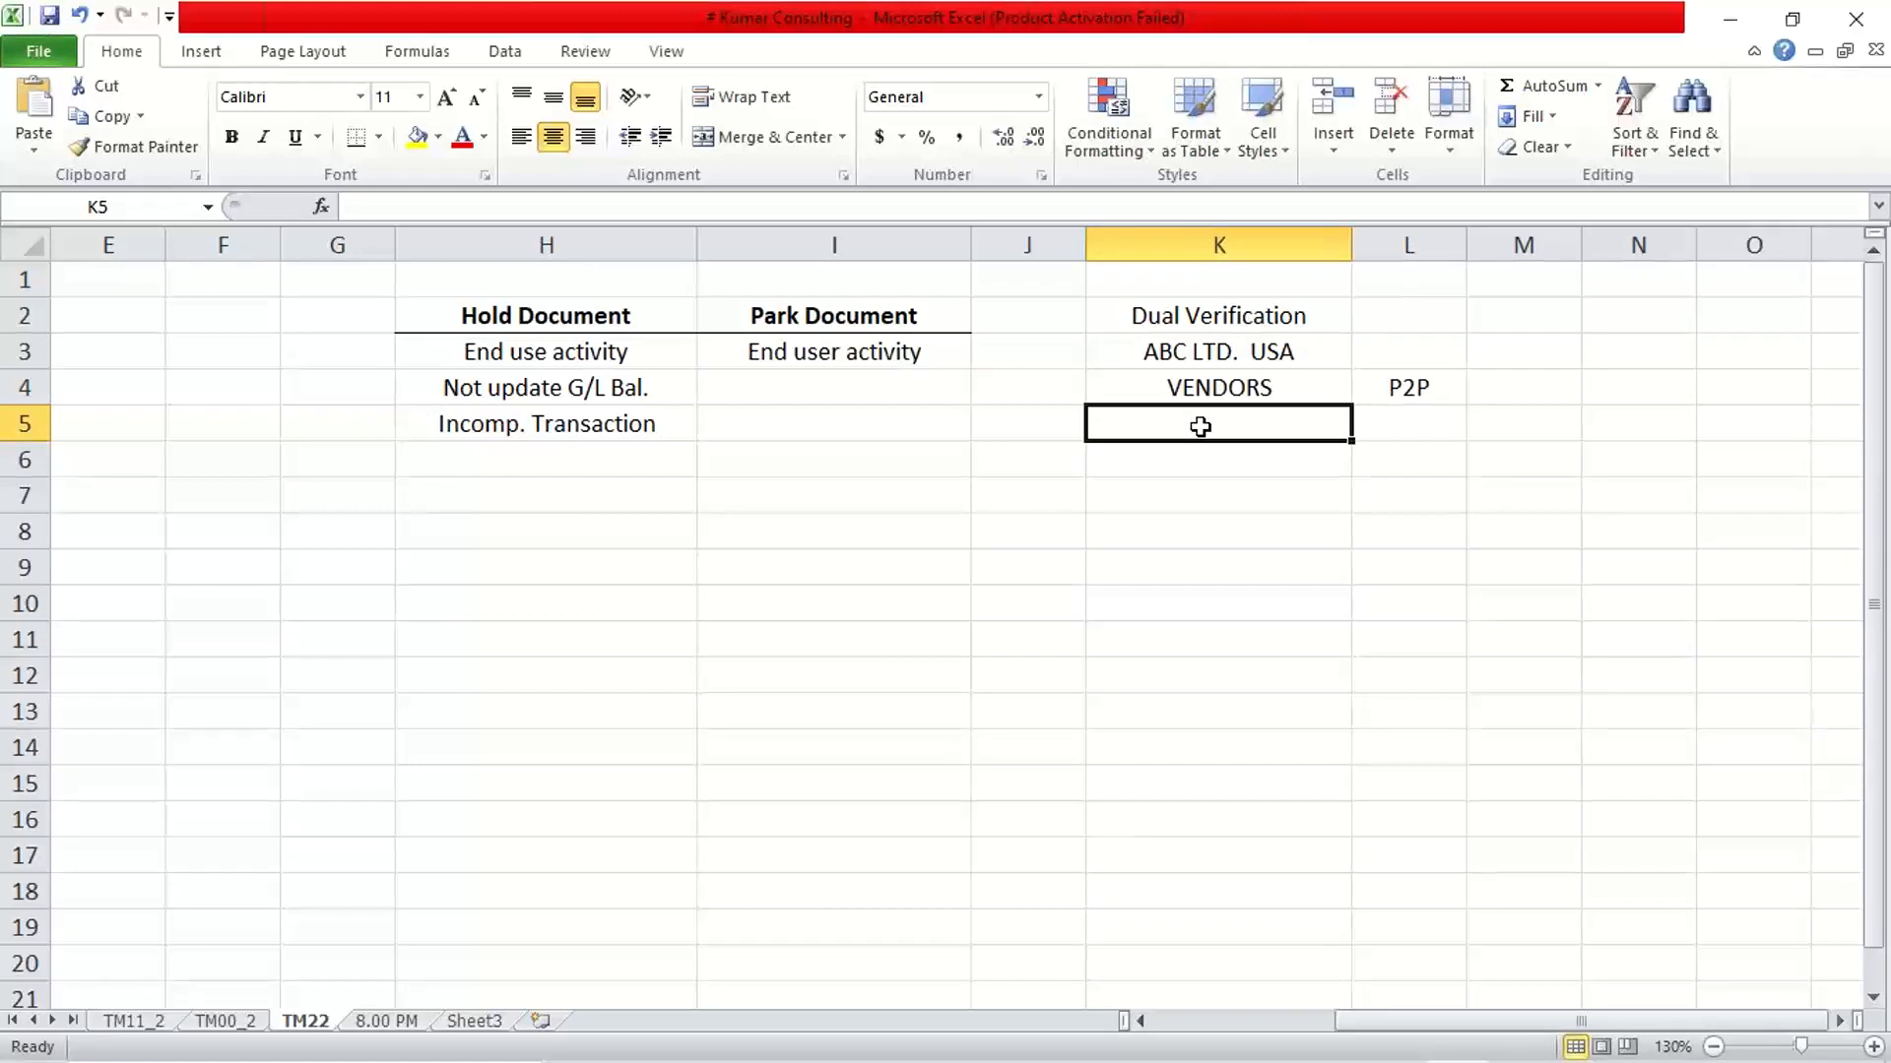
pyautogui.write('PO')
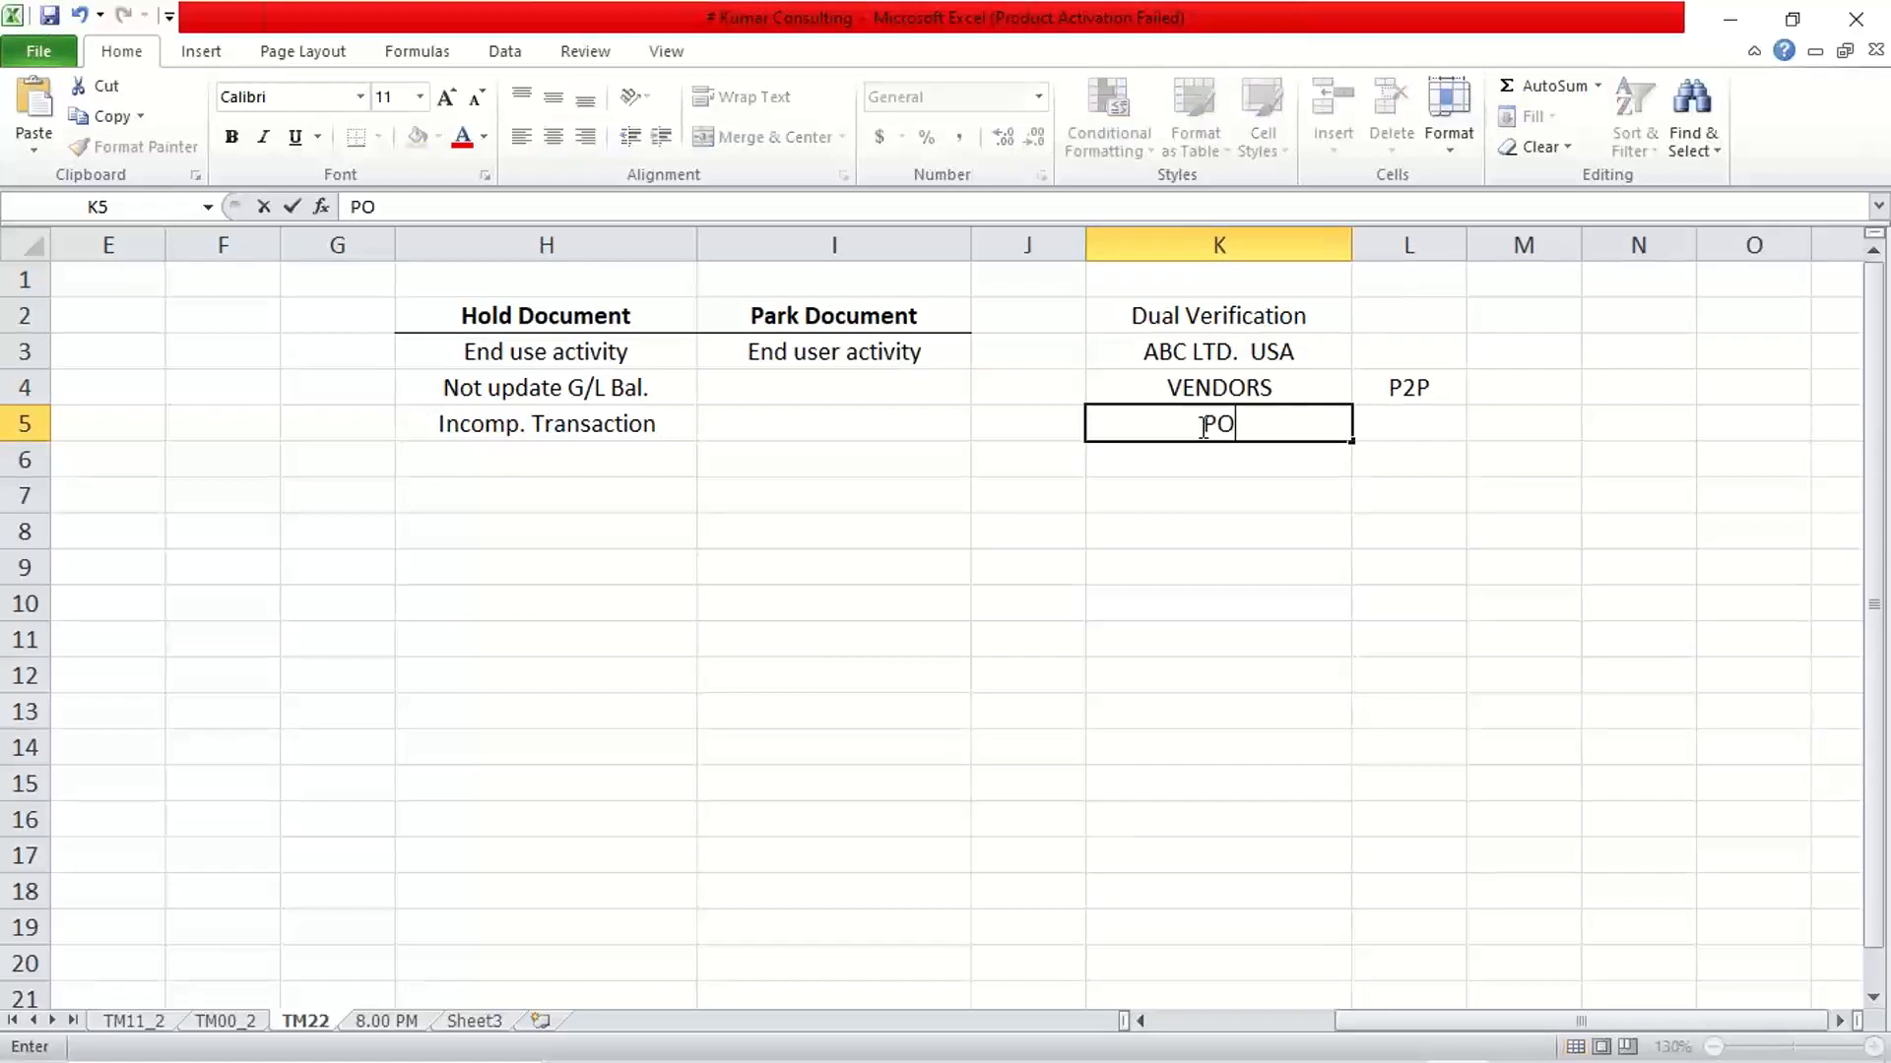
pyautogui.press('Return')
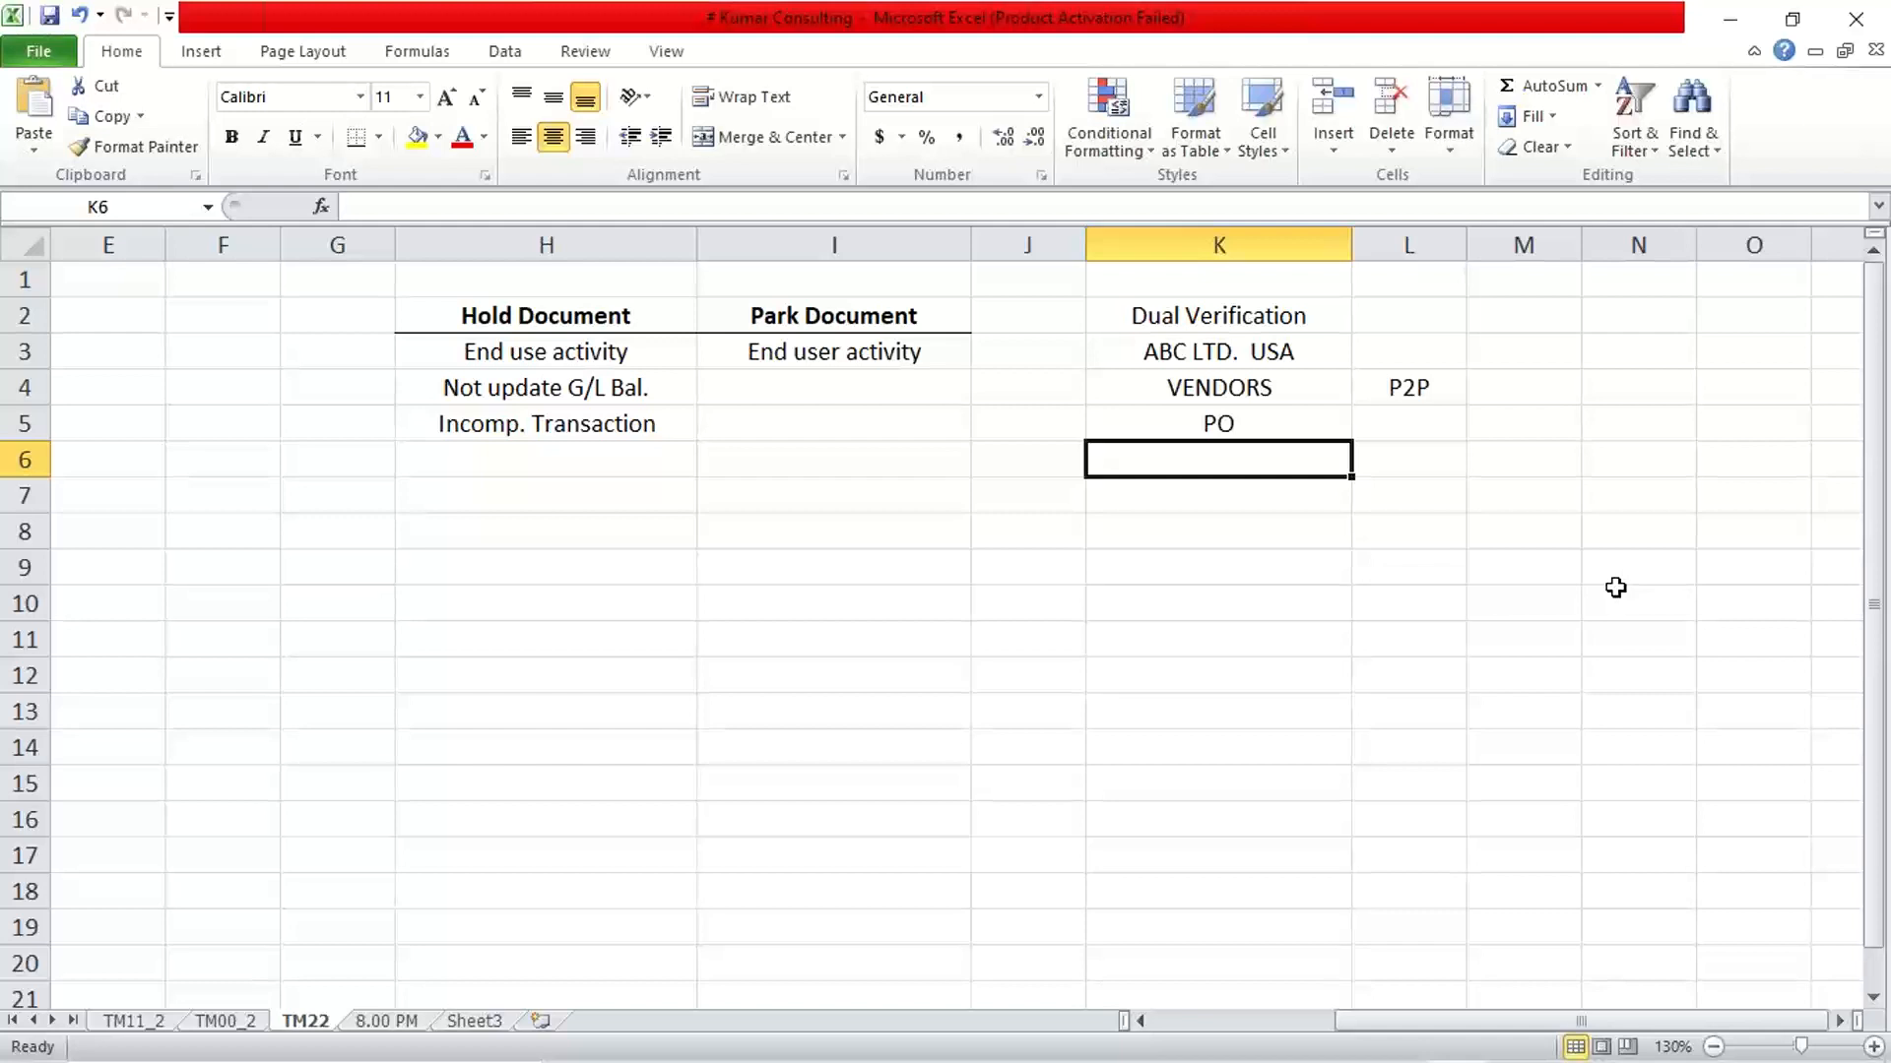
pyautogui.write('GR')
pyautogui.press('Return')
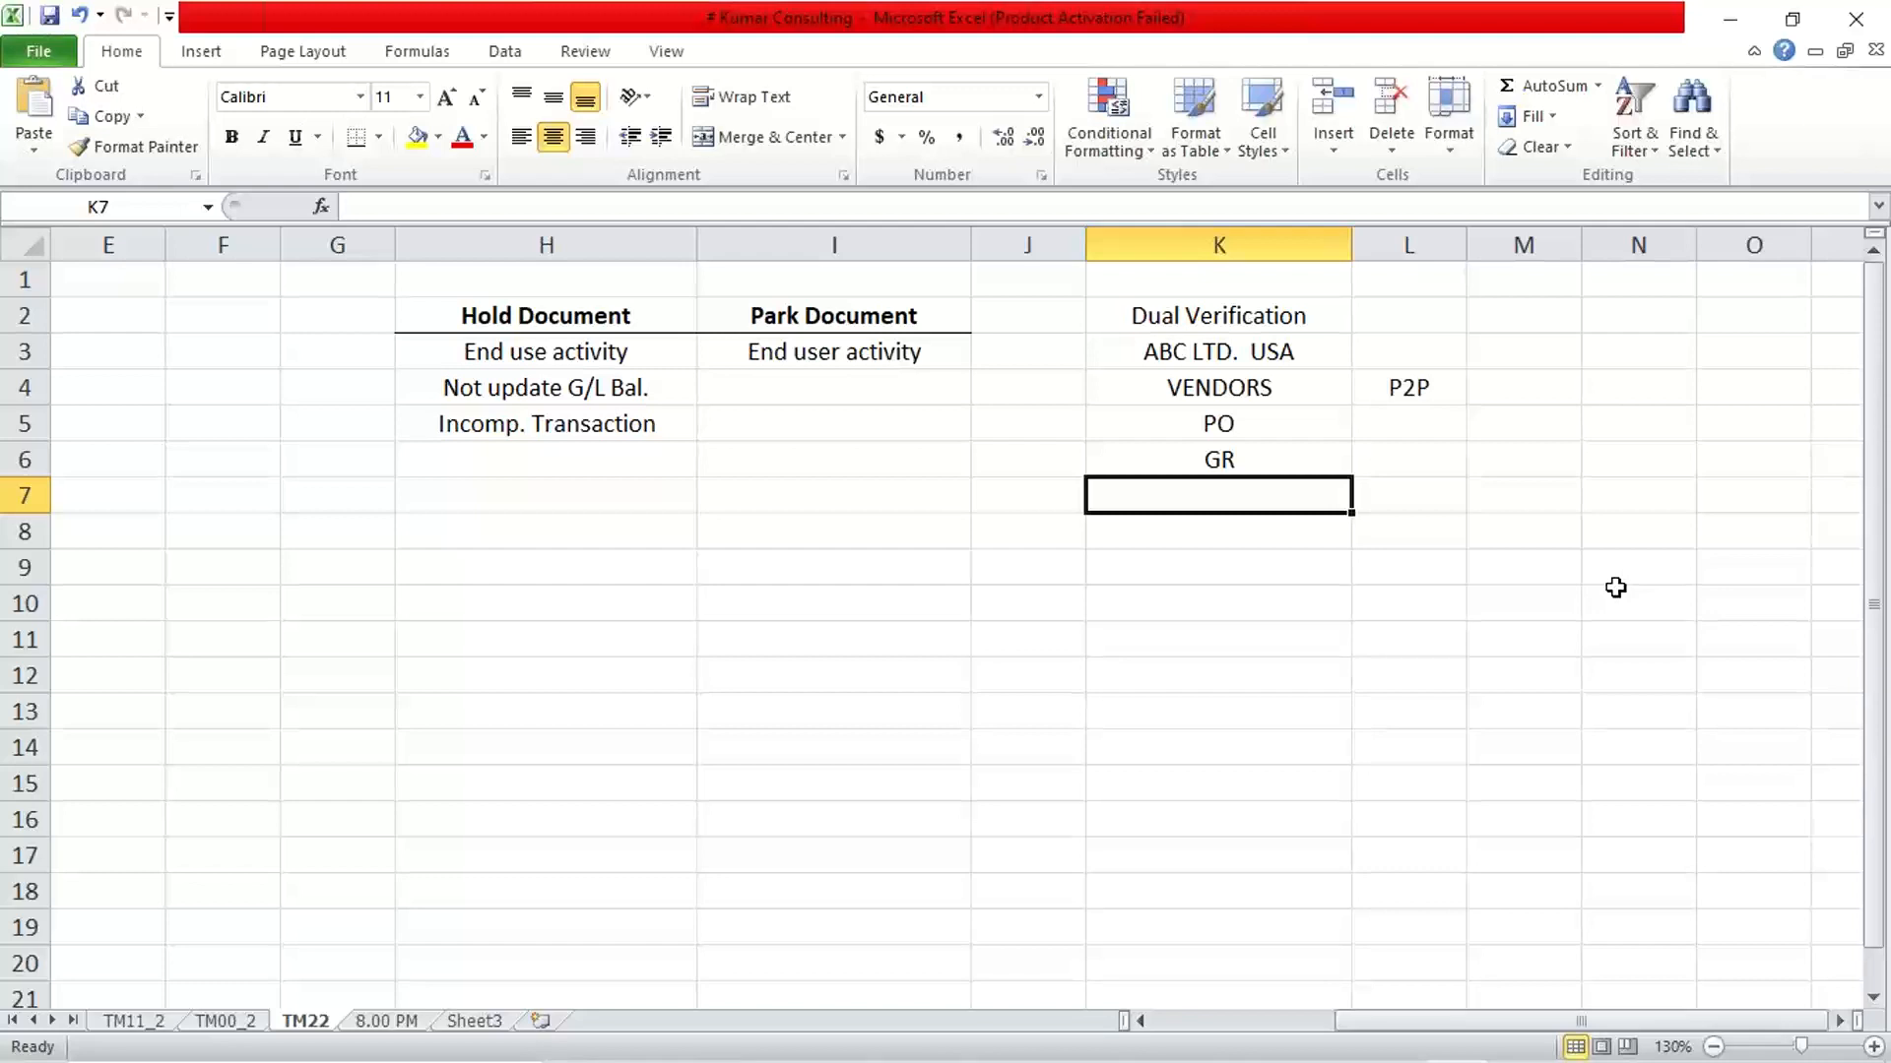
# Review the P2P process by going through the VENDORS, PO and GR entries in column K and the label in L4
pyautogui.click(1403, 392)
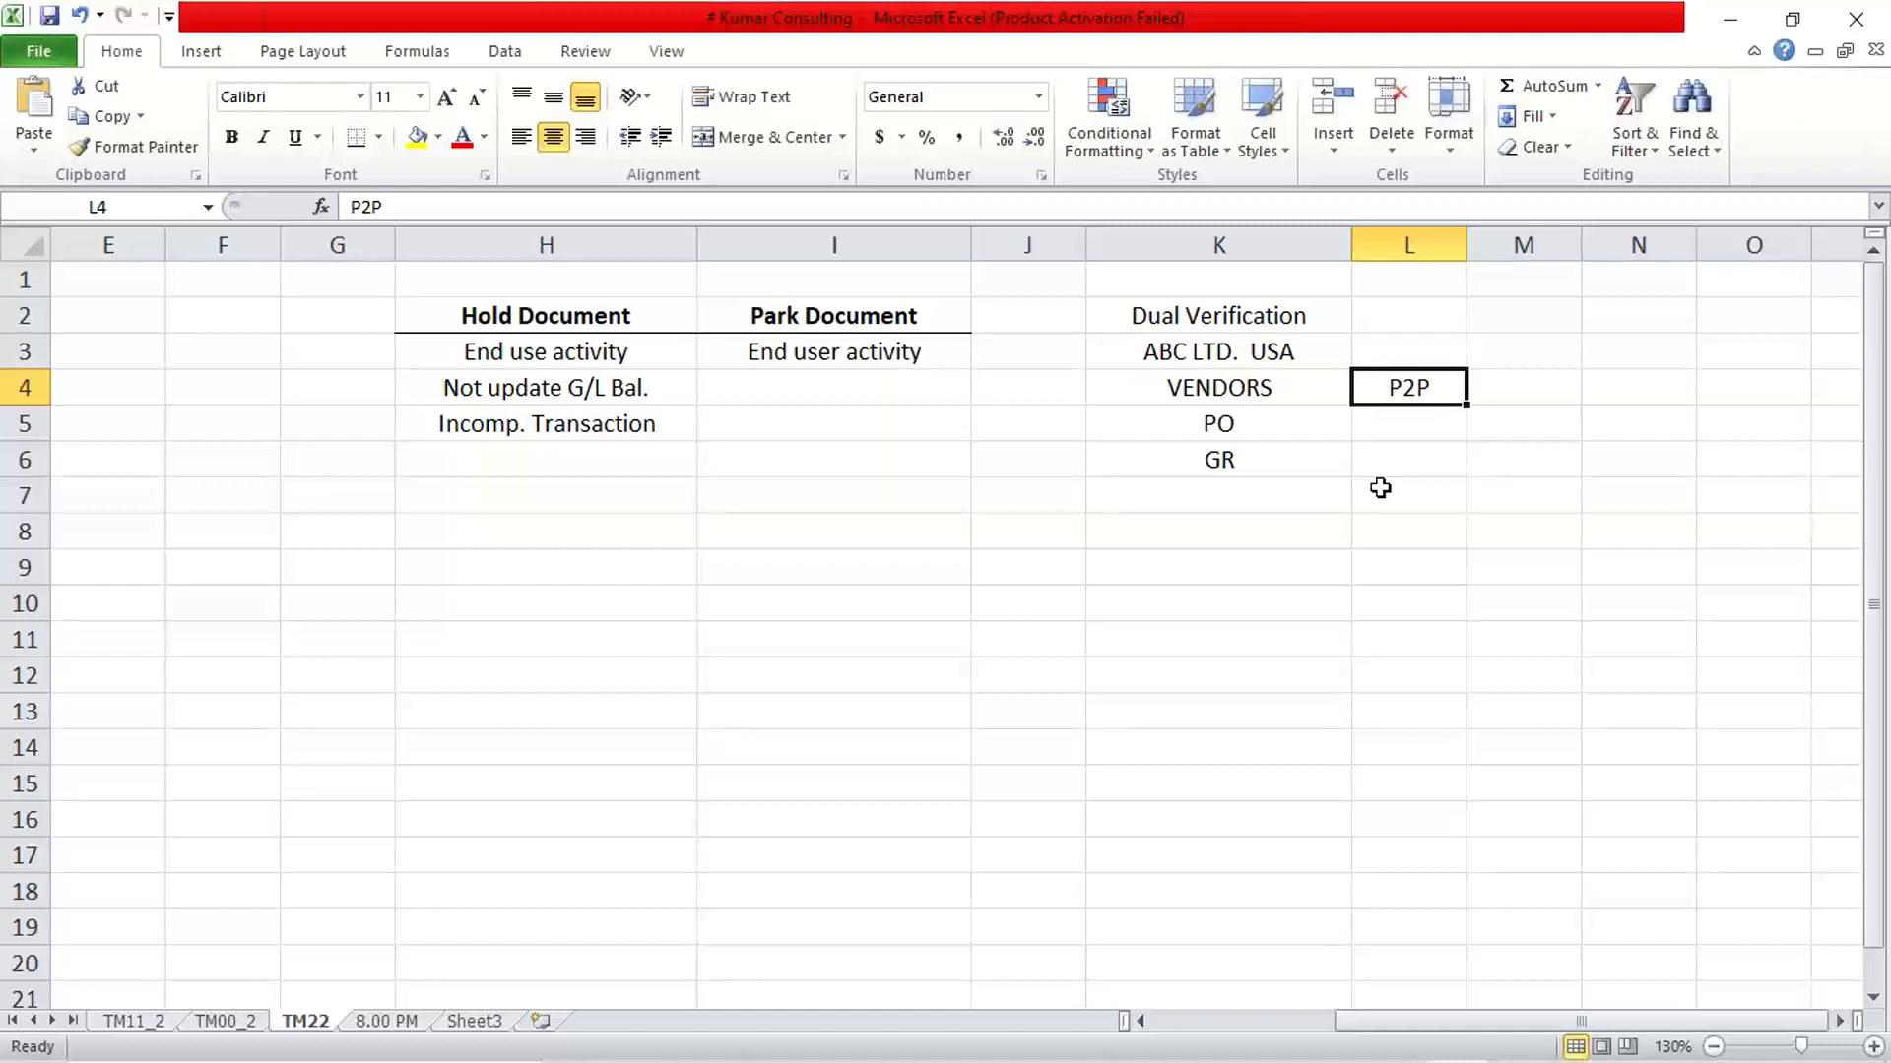
pyautogui.click(1161, 510)
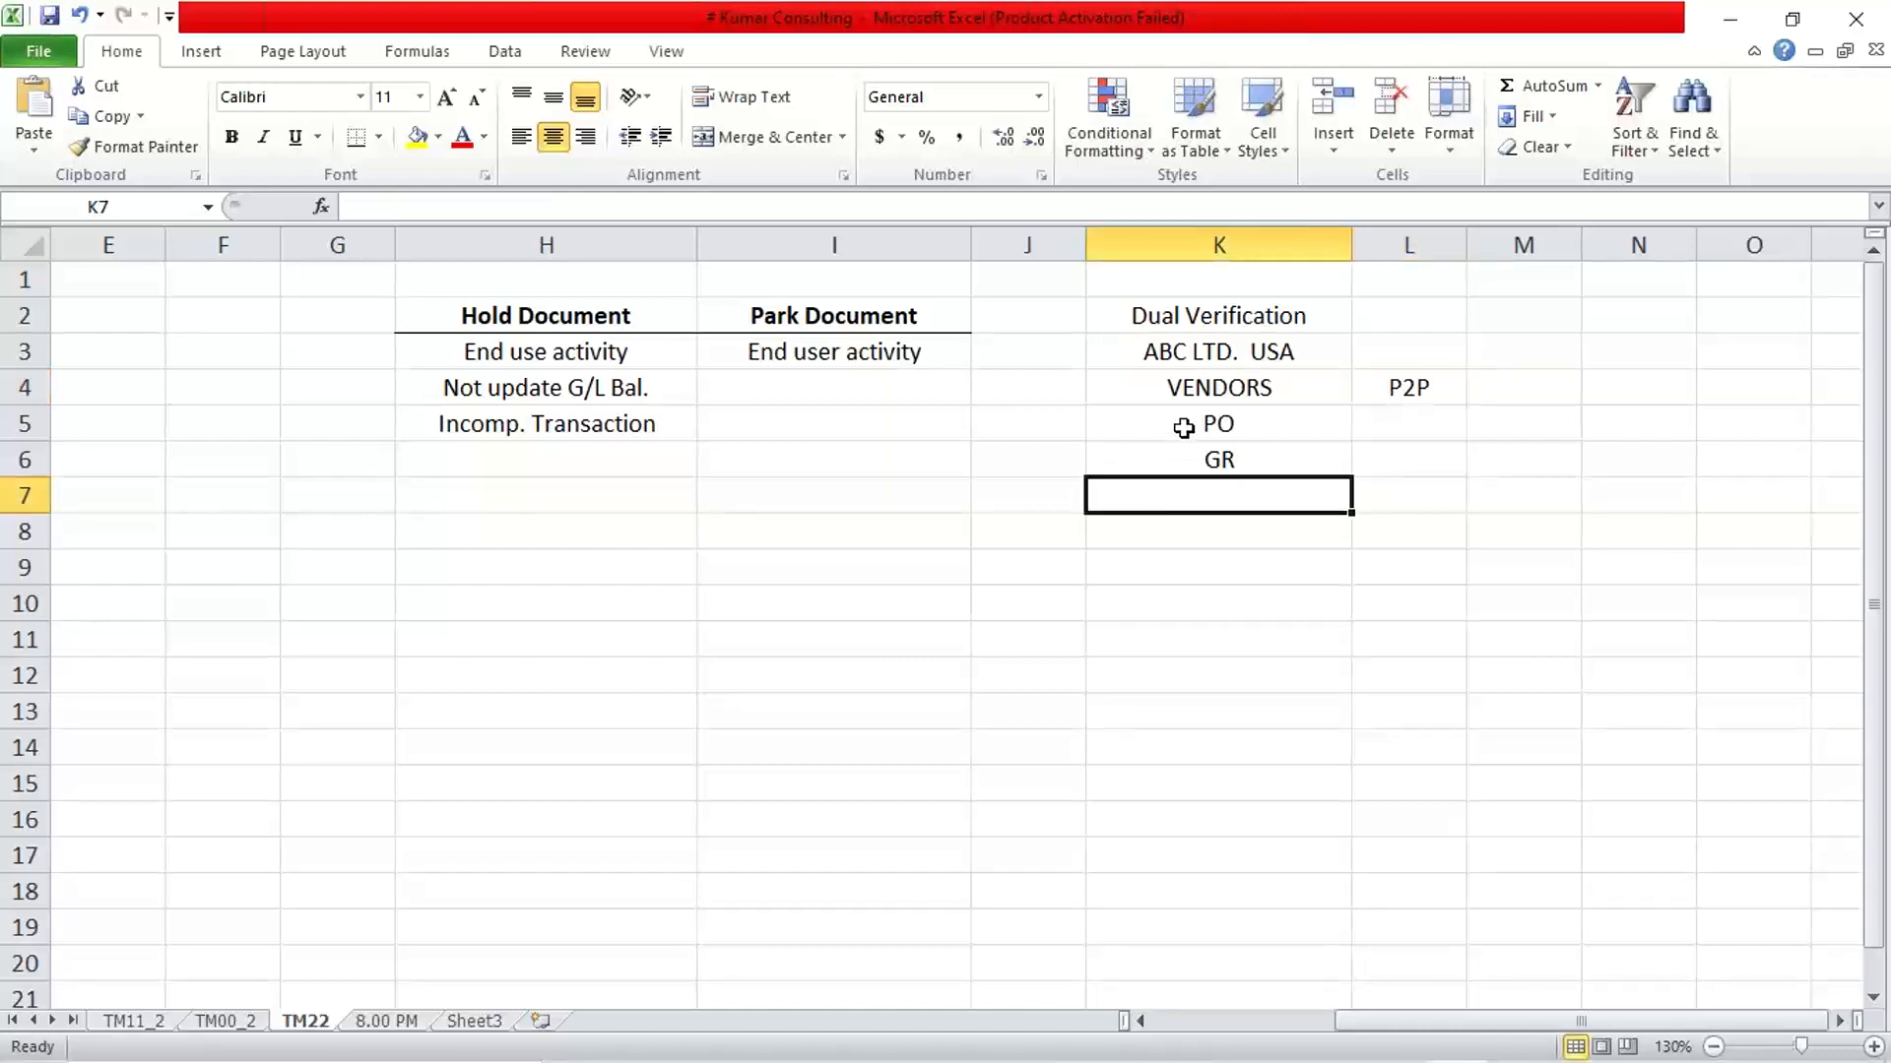
pyautogui.click(1190, 386)
pyautogui.click(1232, 426)
pyautogui.click(1237, 453)
pyautogui.click(1232, 427)
pyautogui.click(1233, 390)
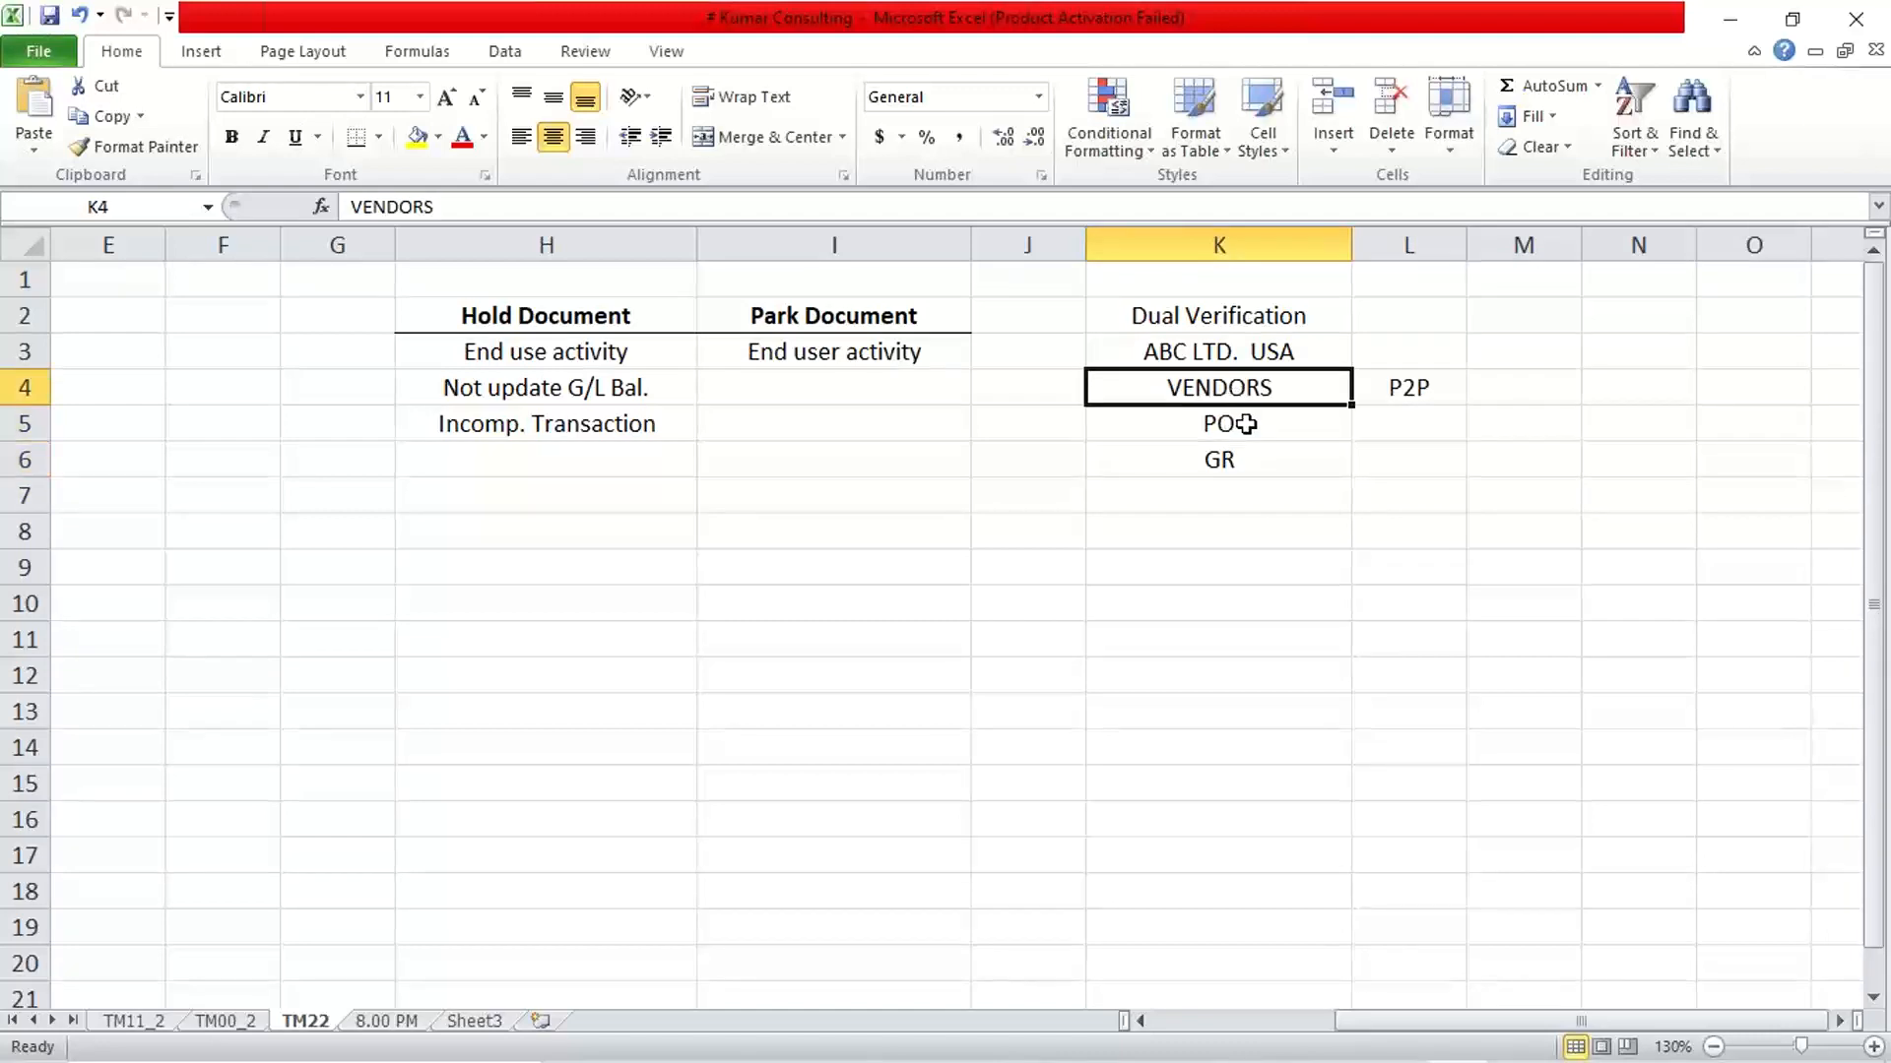
pyautogui.click(1401, 392)
pyautogui.click(1264, 422)
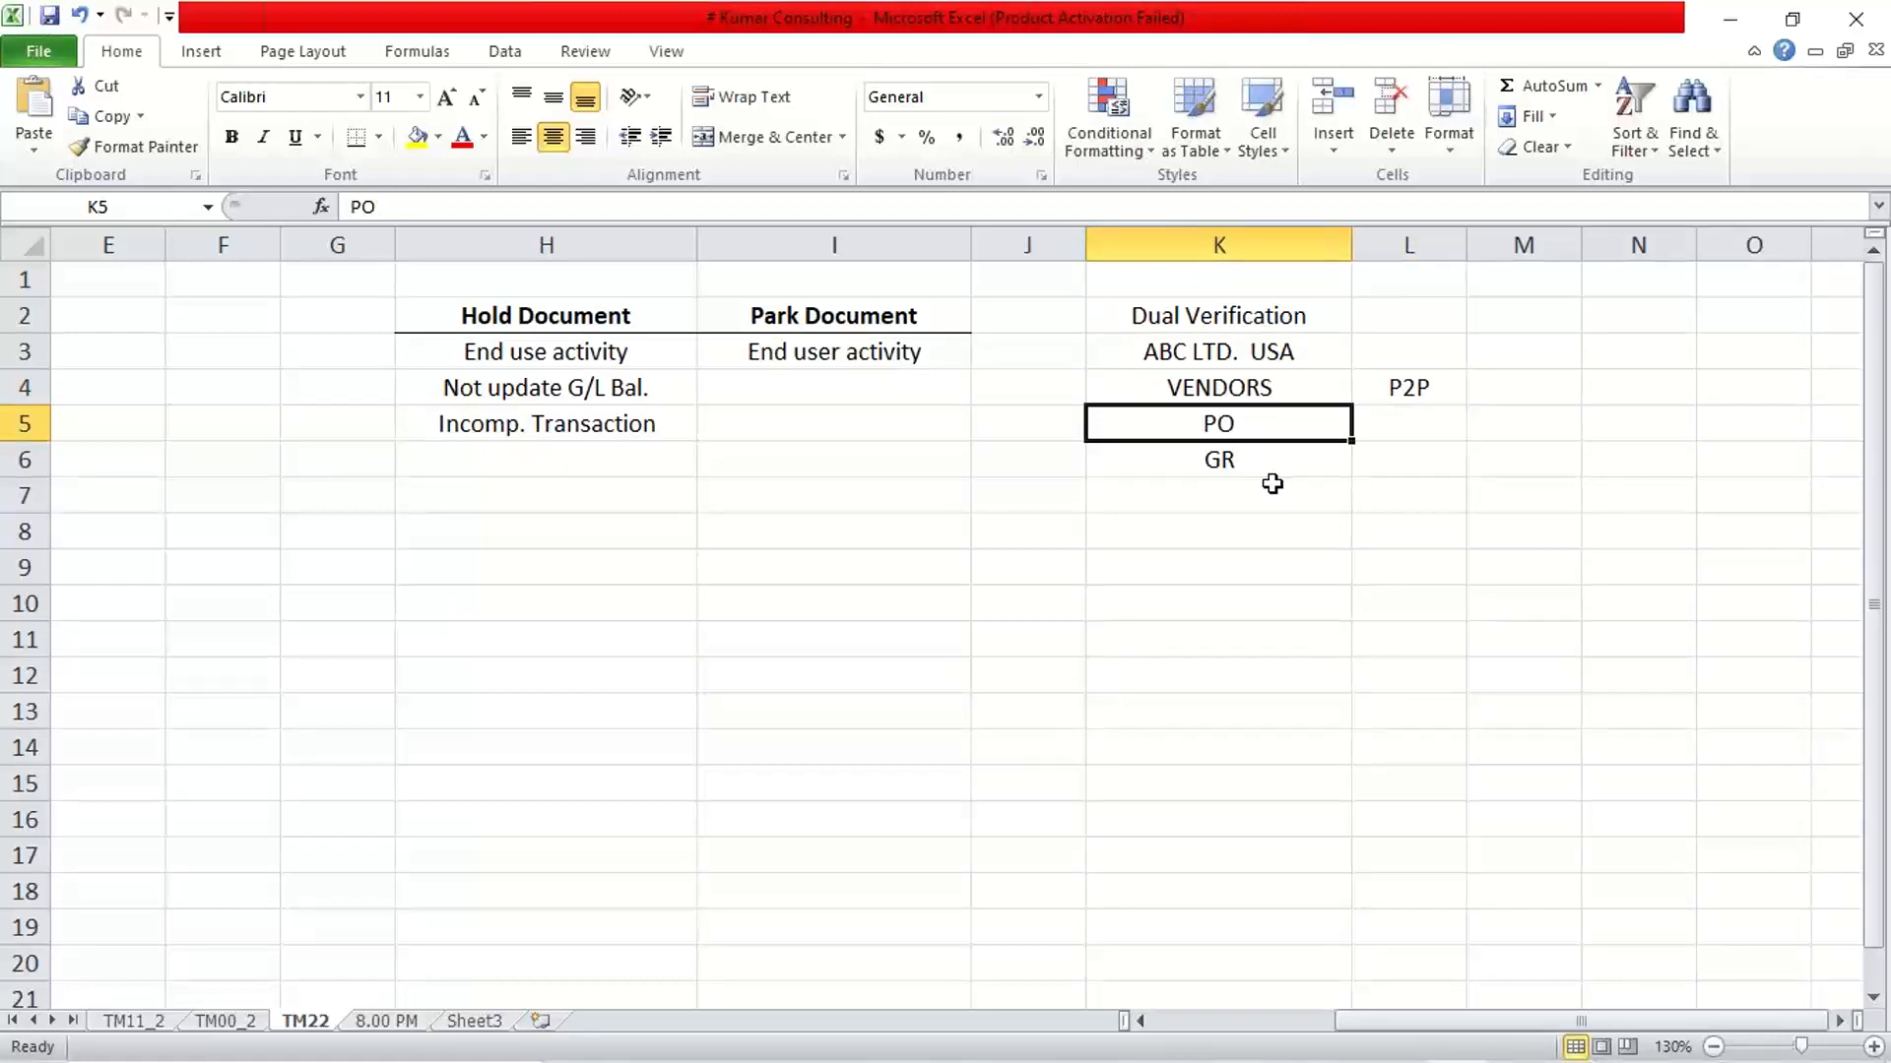
# Complete the procurement step list by entering "IR" in cell K7 and "PYT" in cell K8
pyautogui.press('Down')
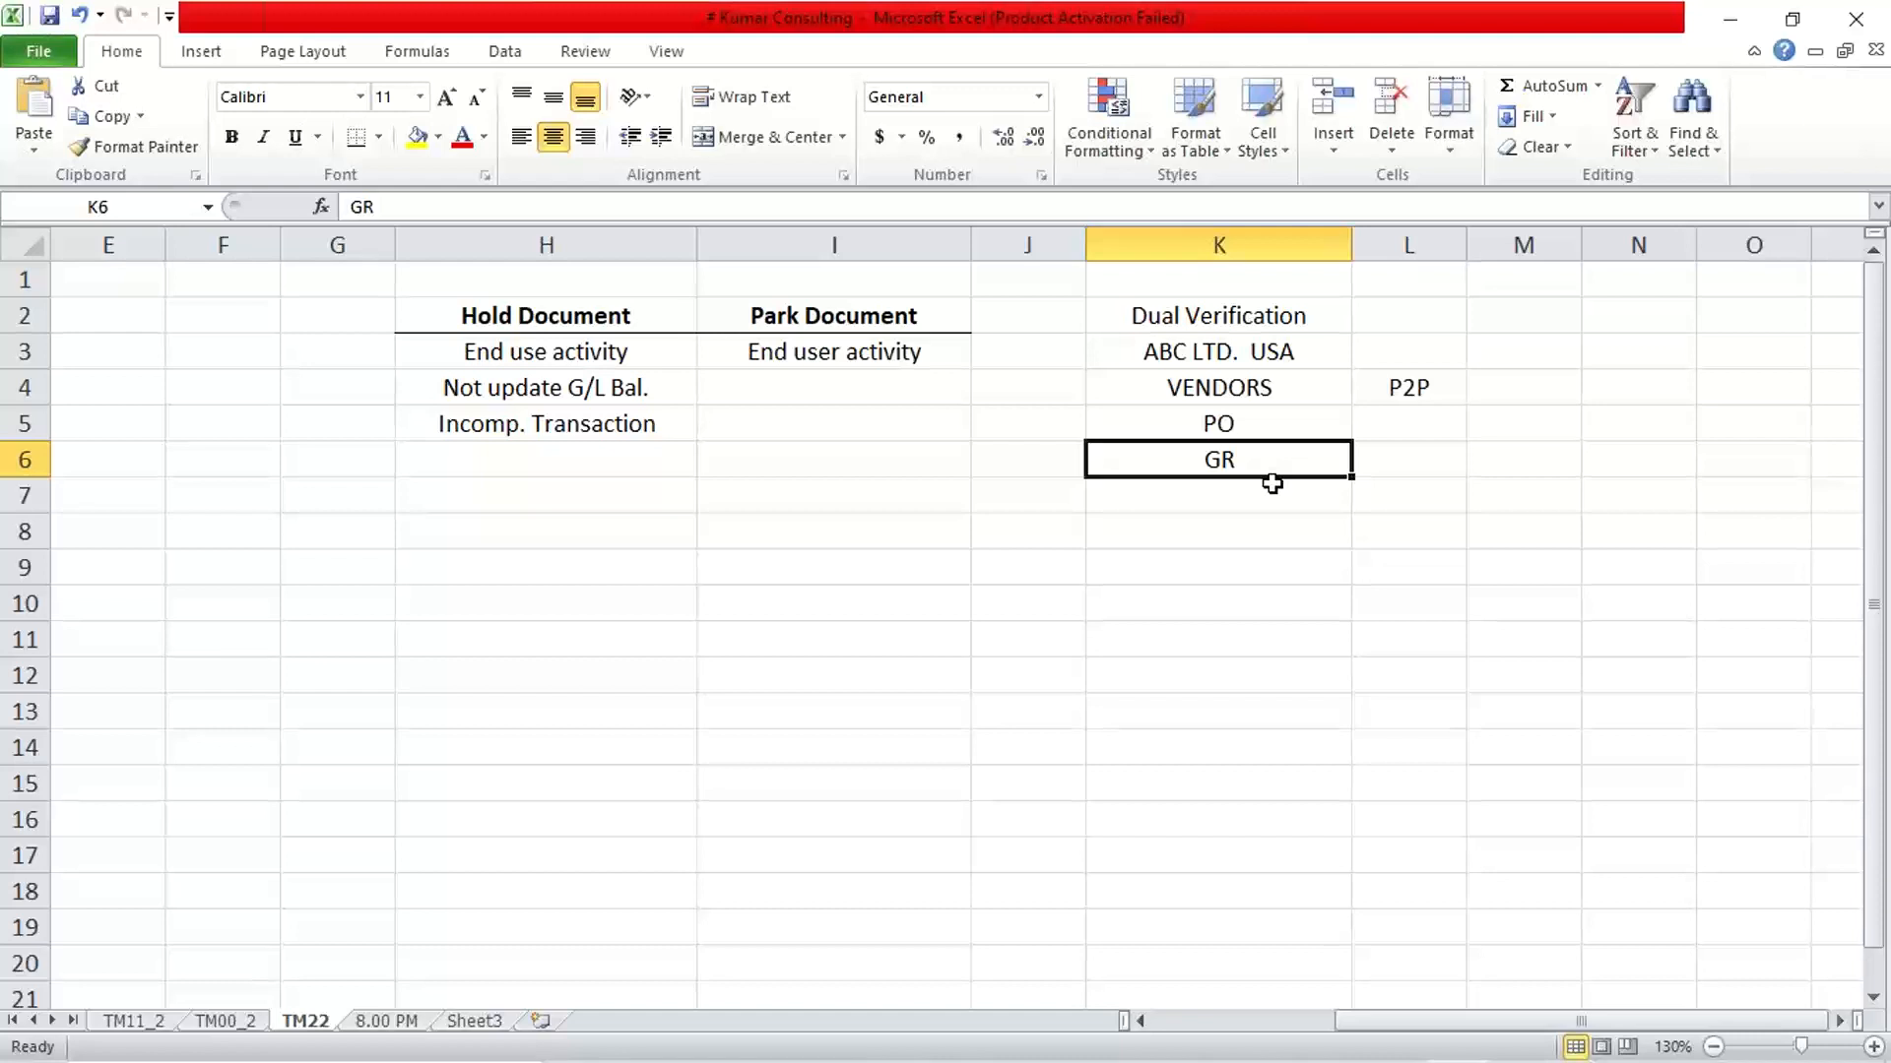
pyautogui.press('Down')
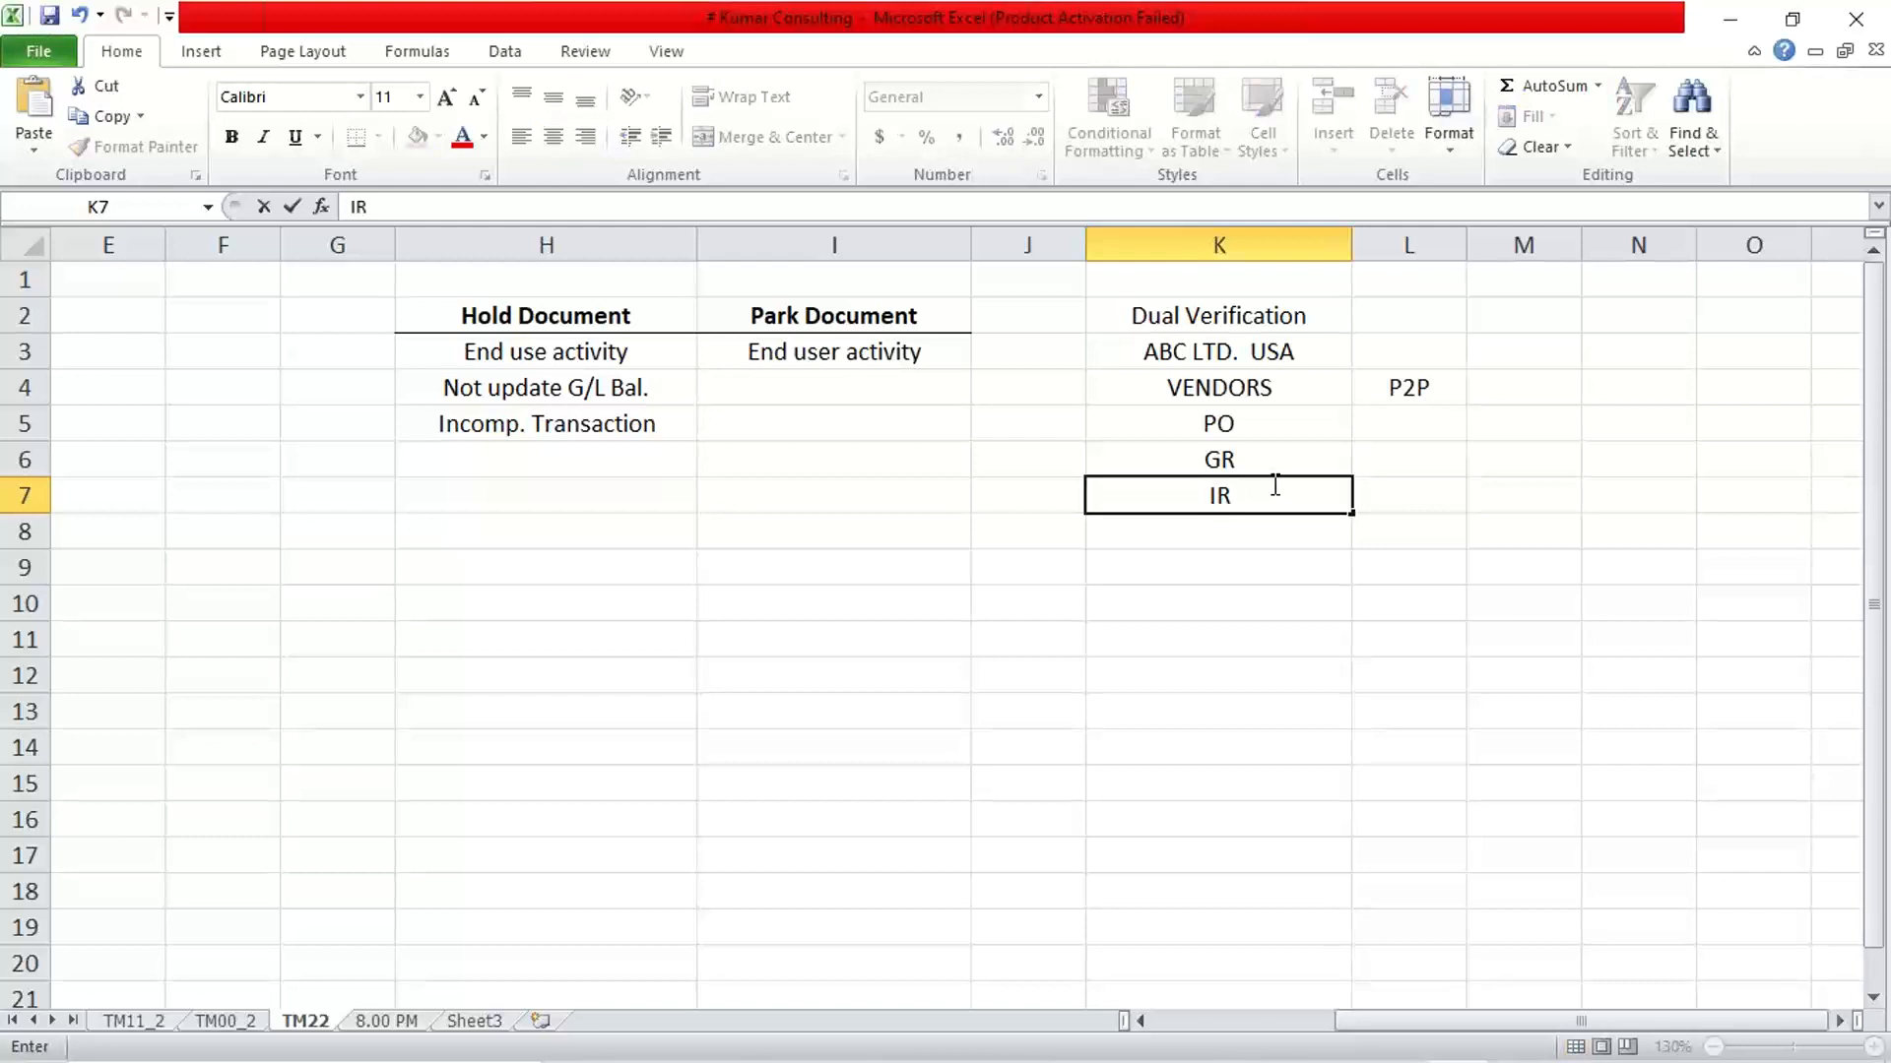
pyautogui.press('Return')
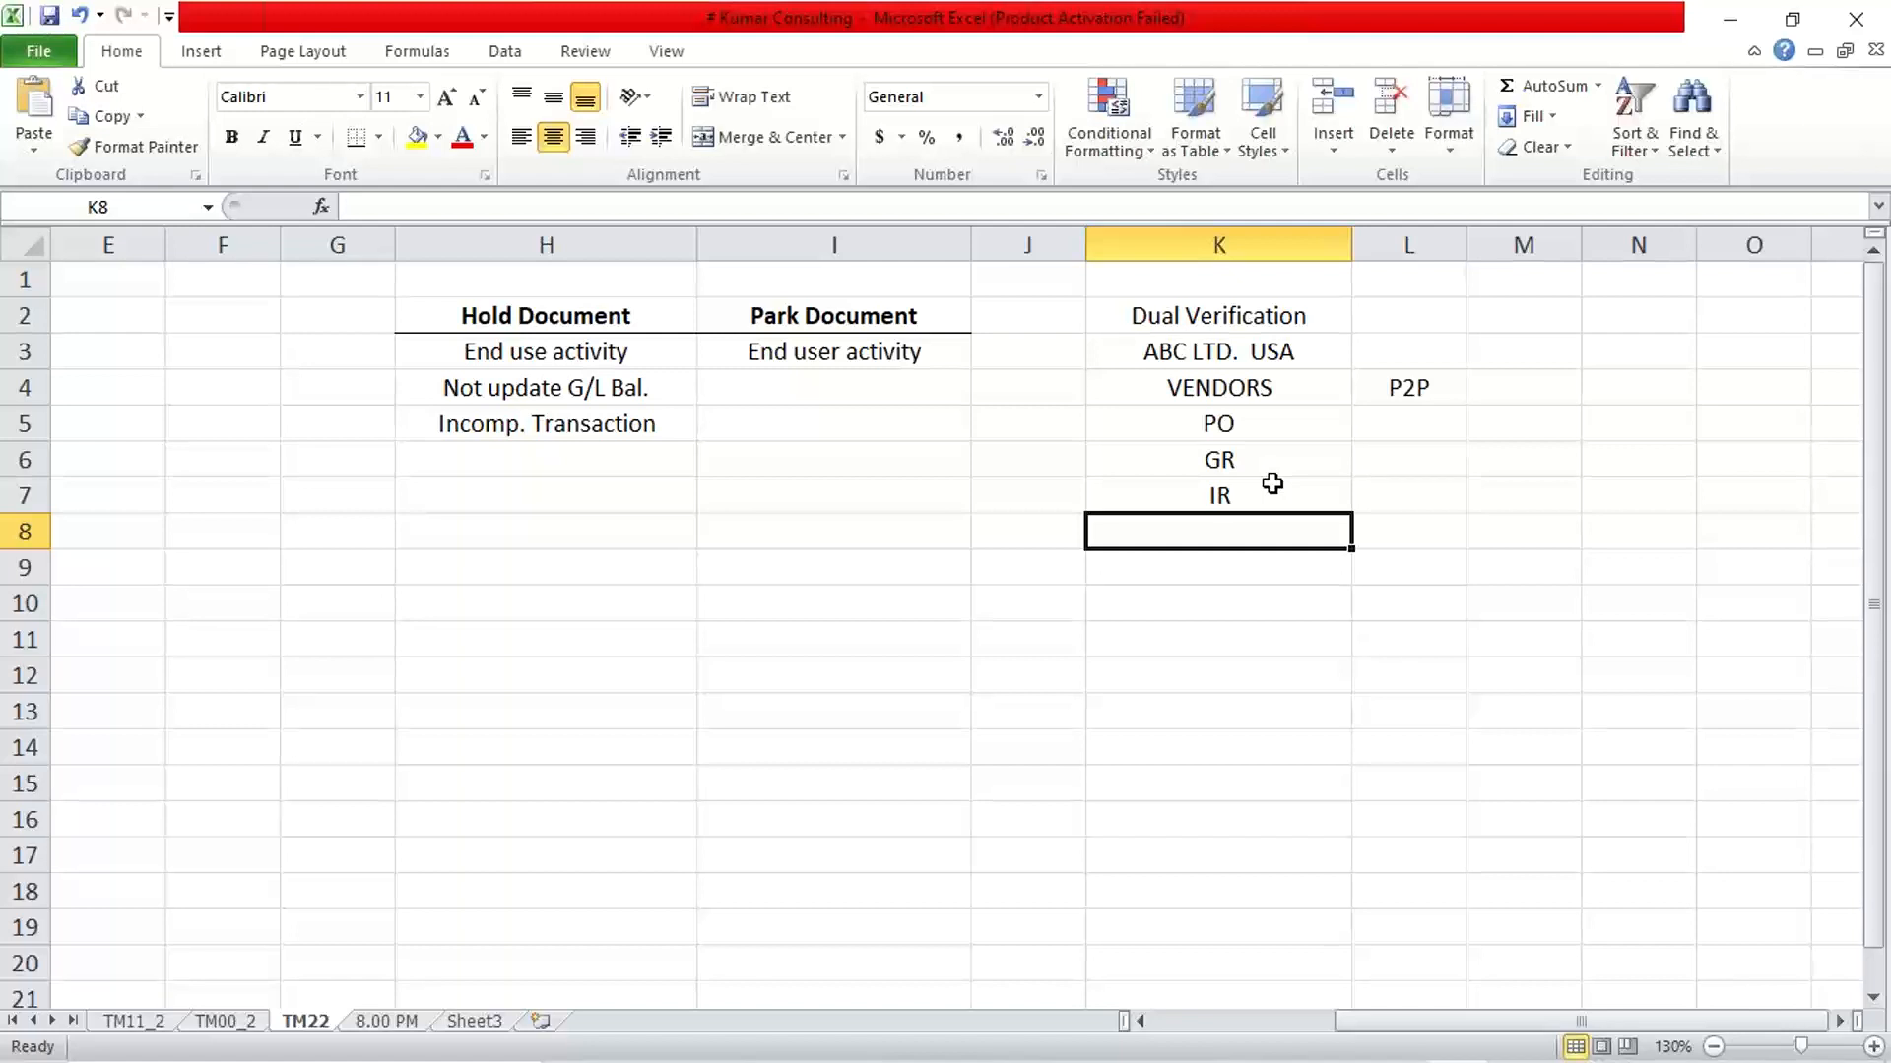
pyautogui.write('PYT')
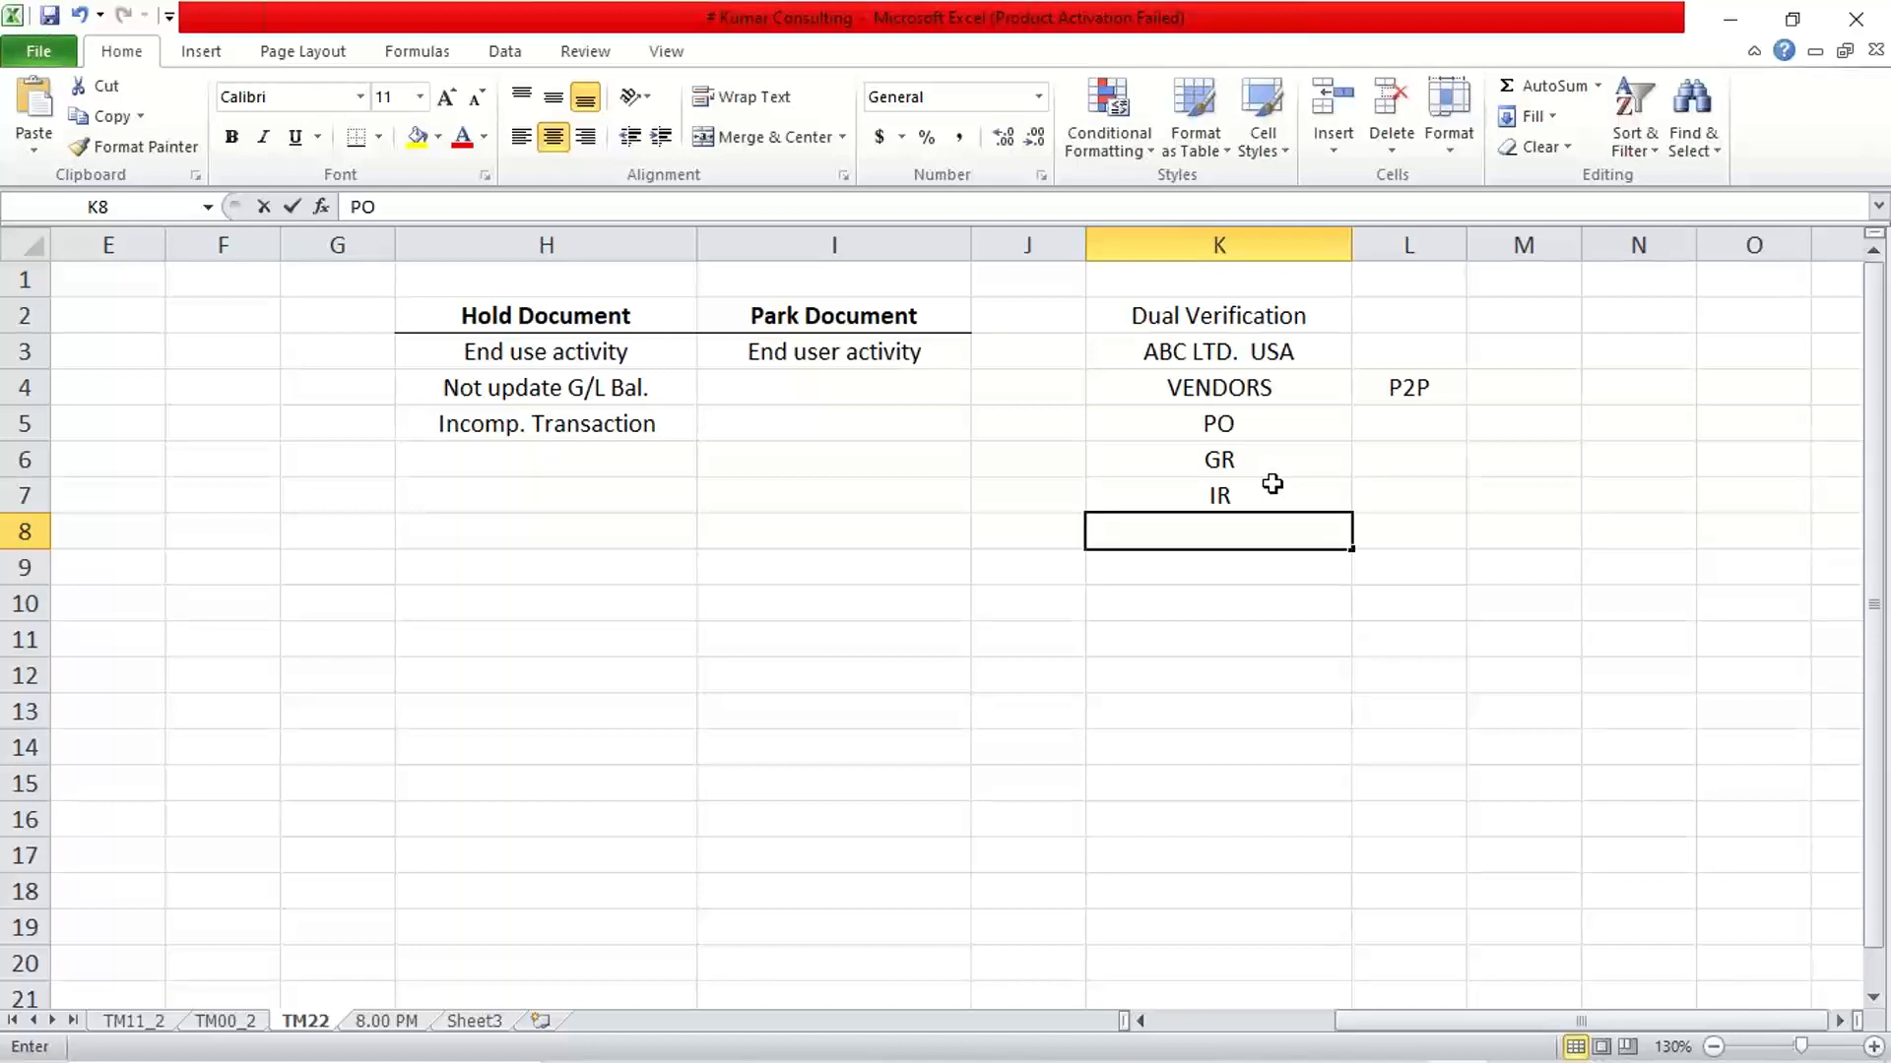
pyautogui.press('Return')
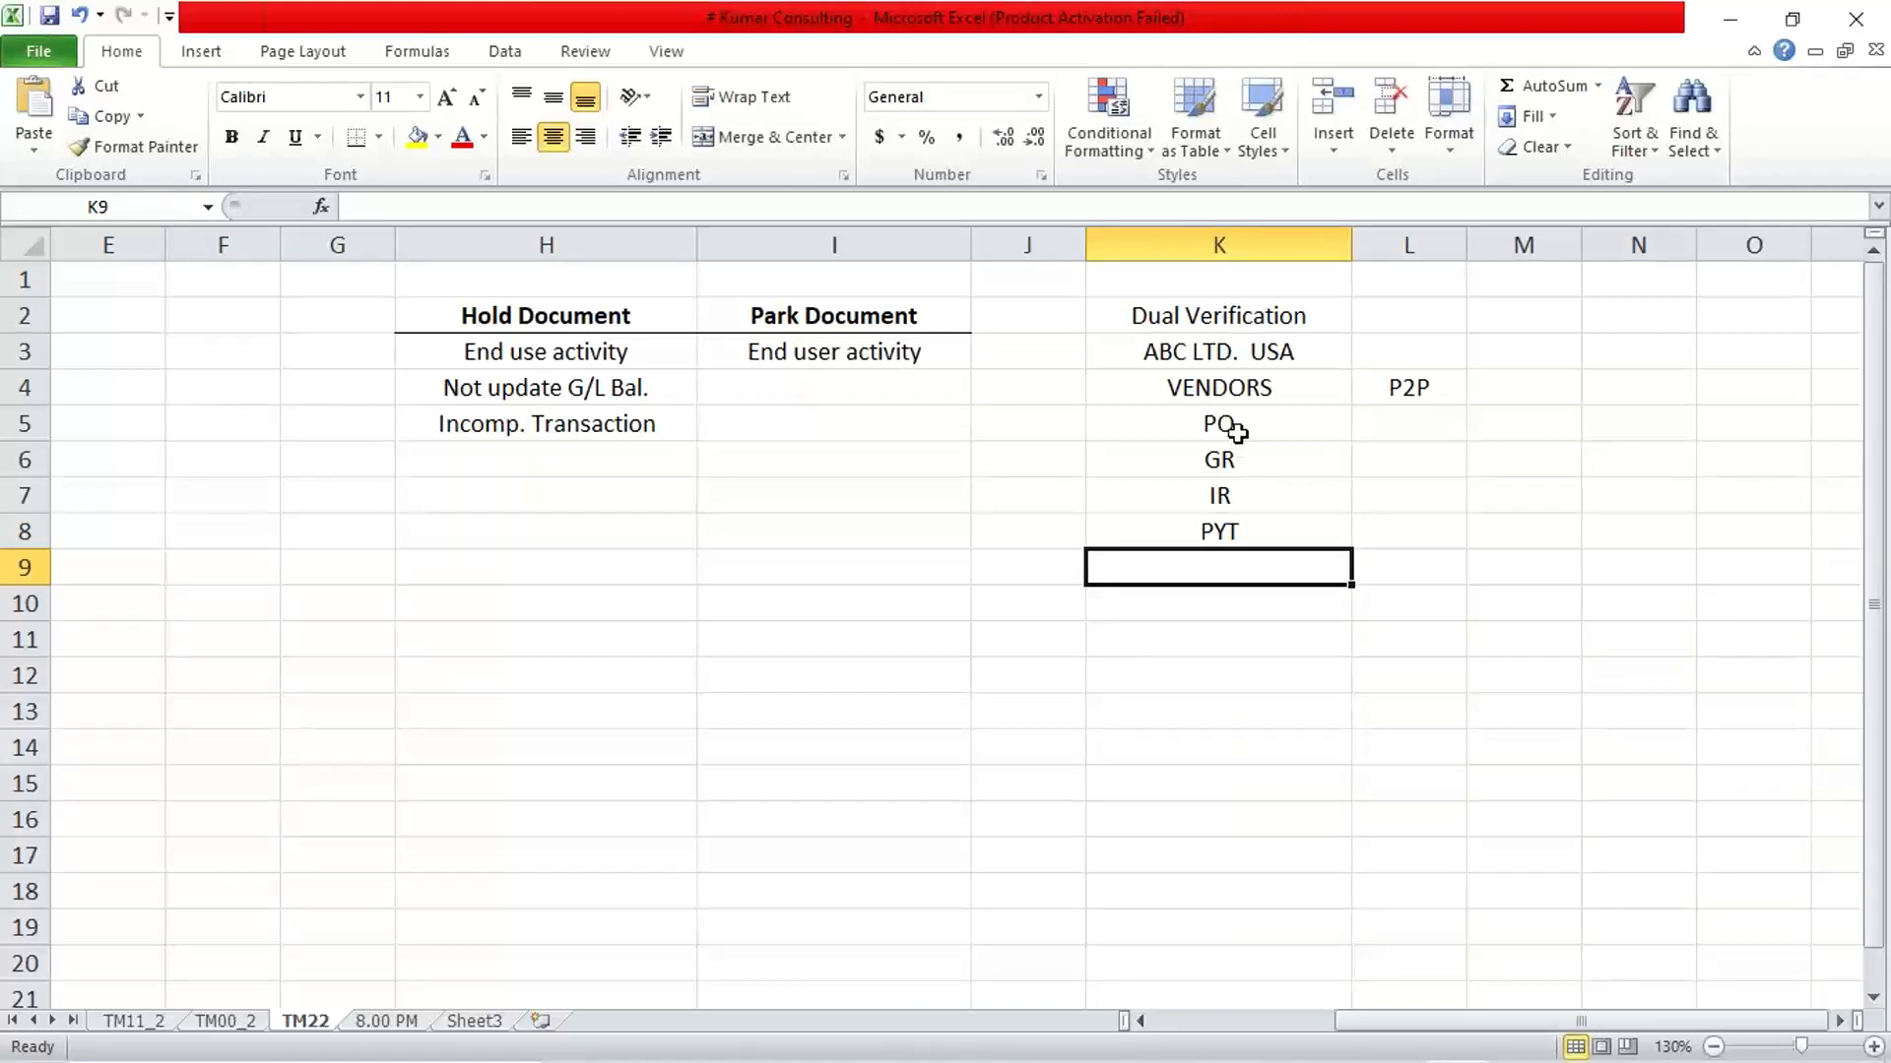
# Clear the PO, GR, IR and PYT entries by deleting the contents of cells K5 to K10
pyautogui.moveTo(1237, 431); pyautogui.dragTo(1254, 586)
pyautogui.press('Delete')
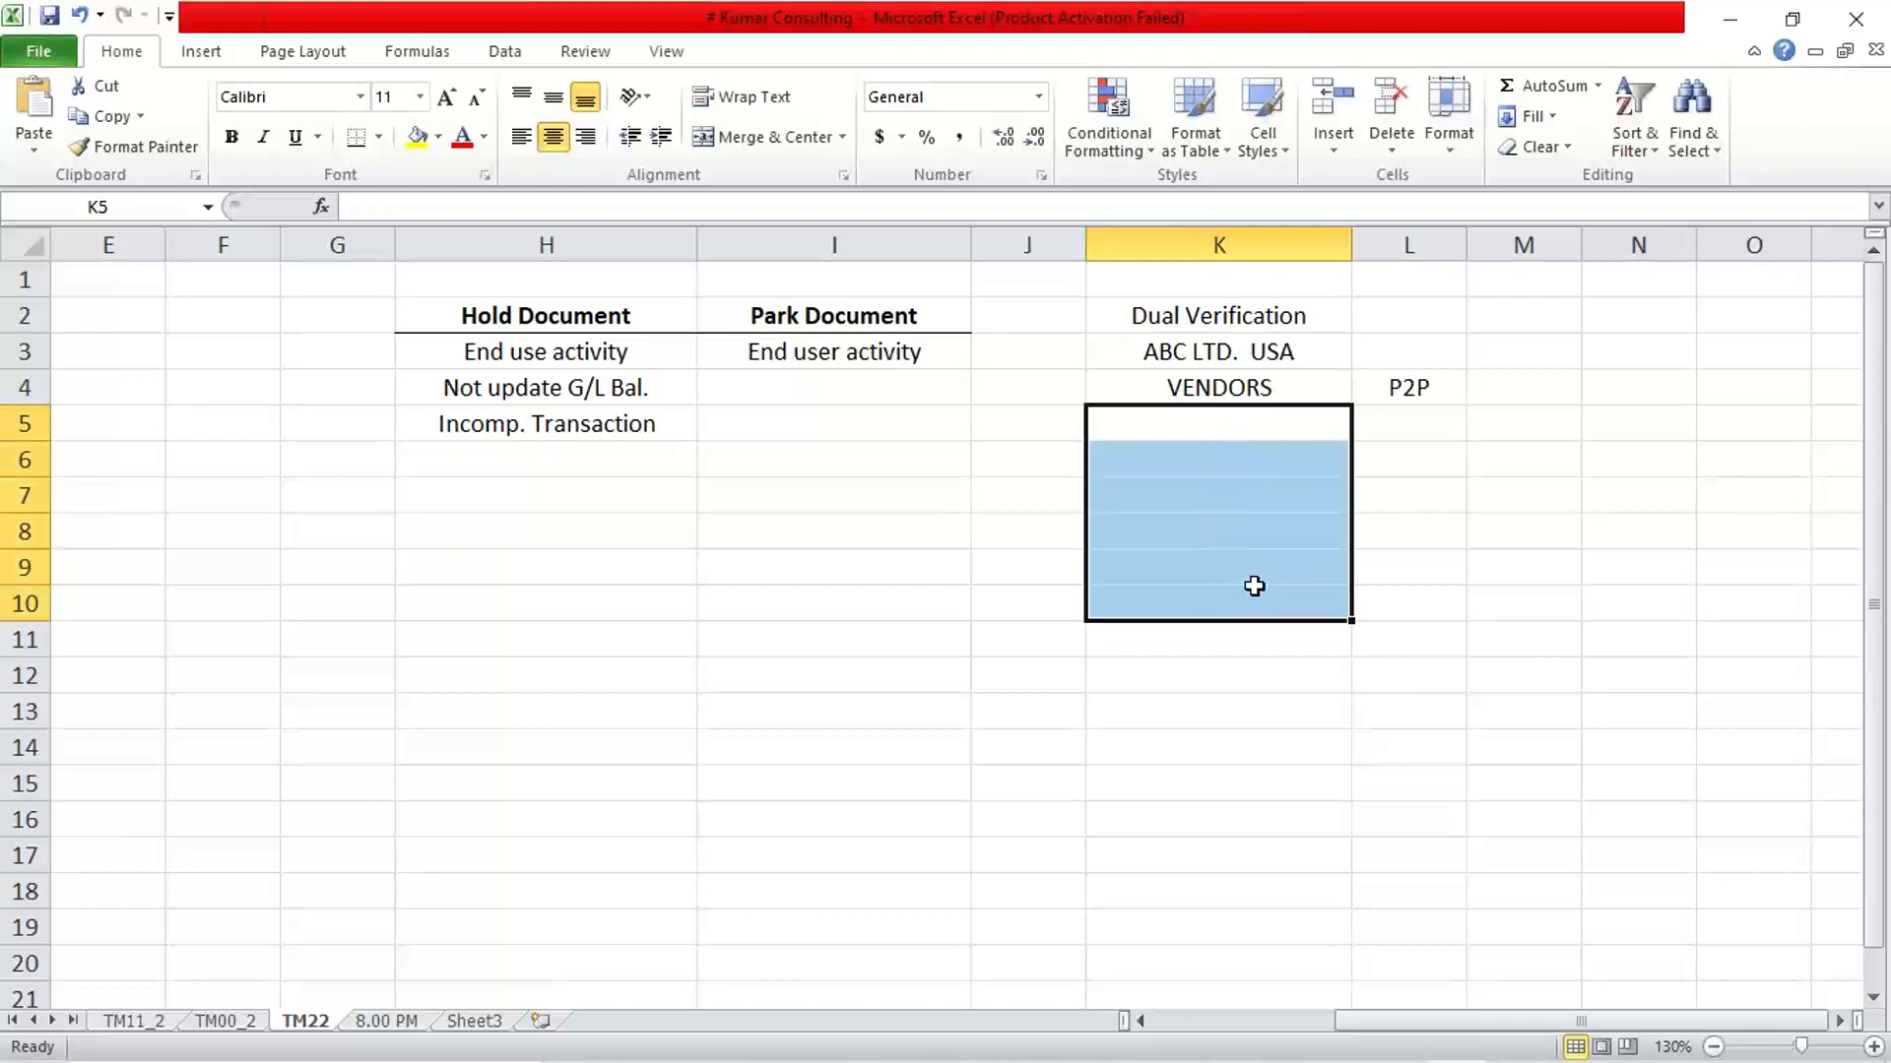
pyautogui.moveTo(1202, 385); pyautogui.dragTo(1386, 388)
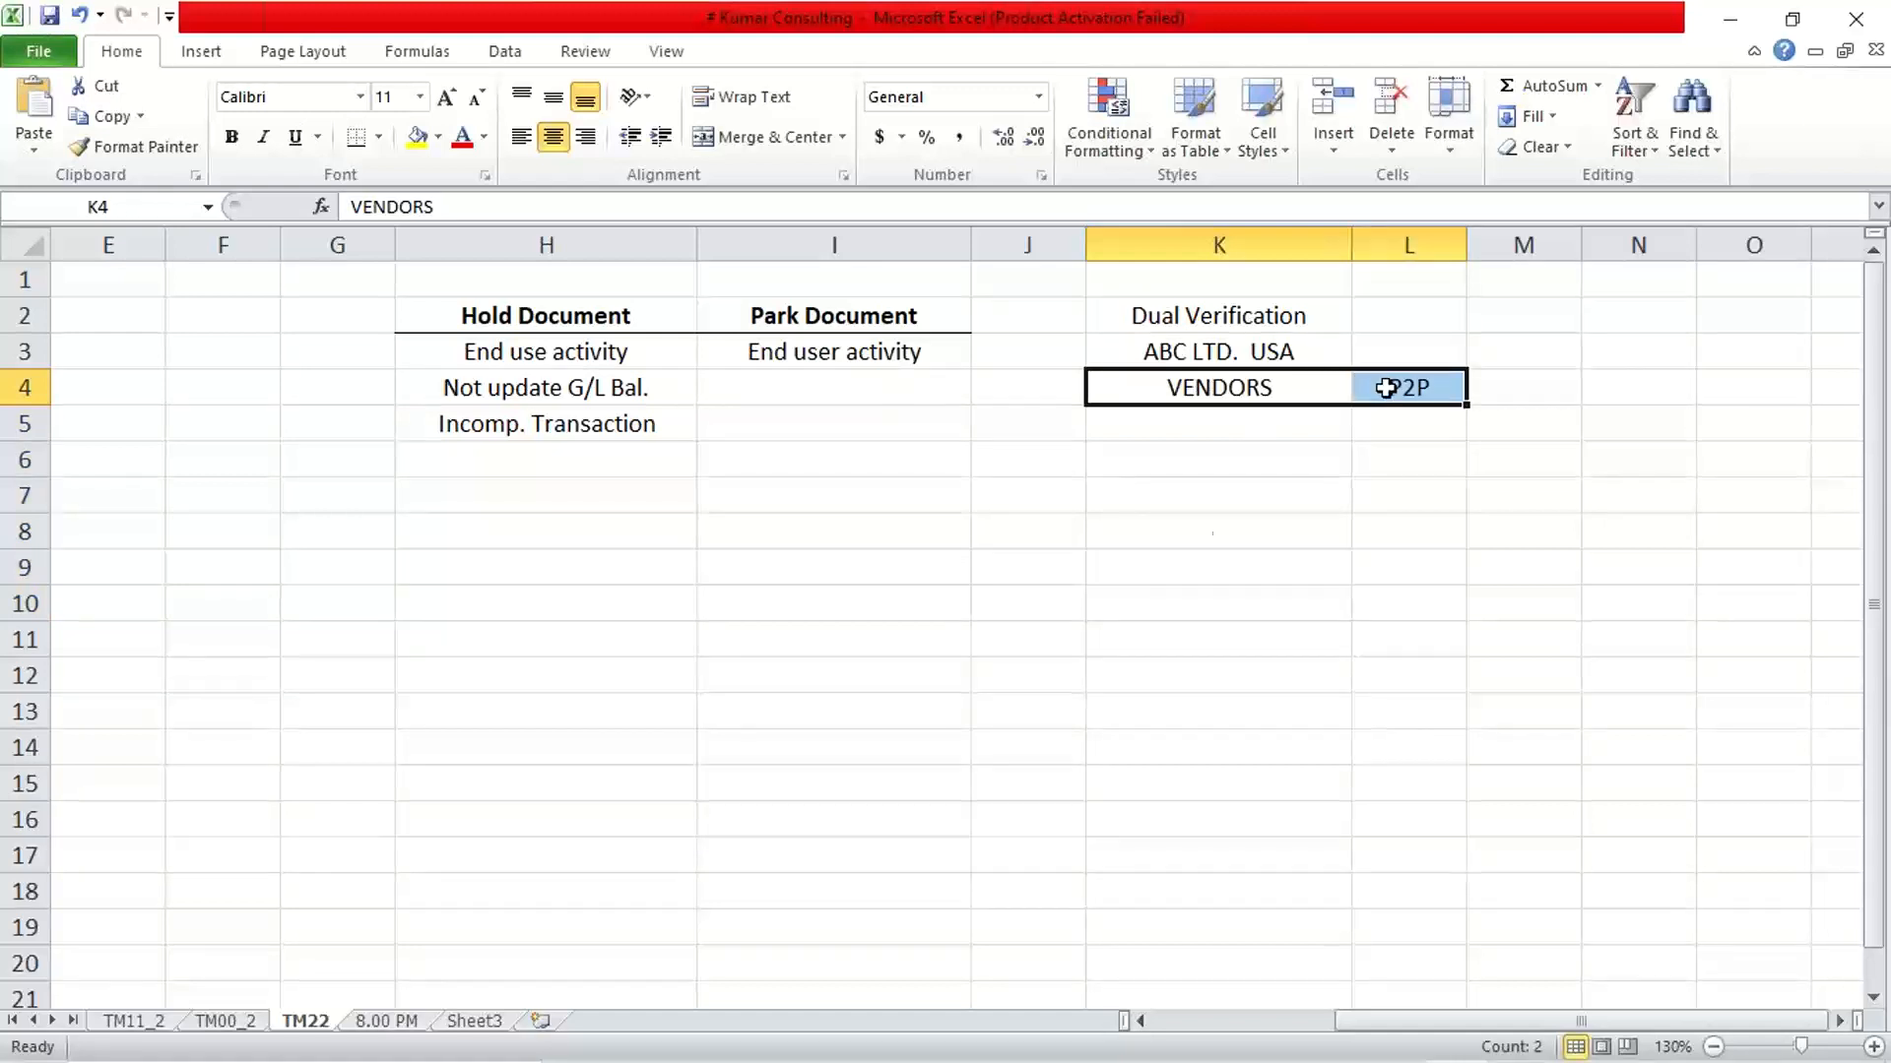
pyautogui.click(1195, 552)
pyautogui.click(1196, 392)
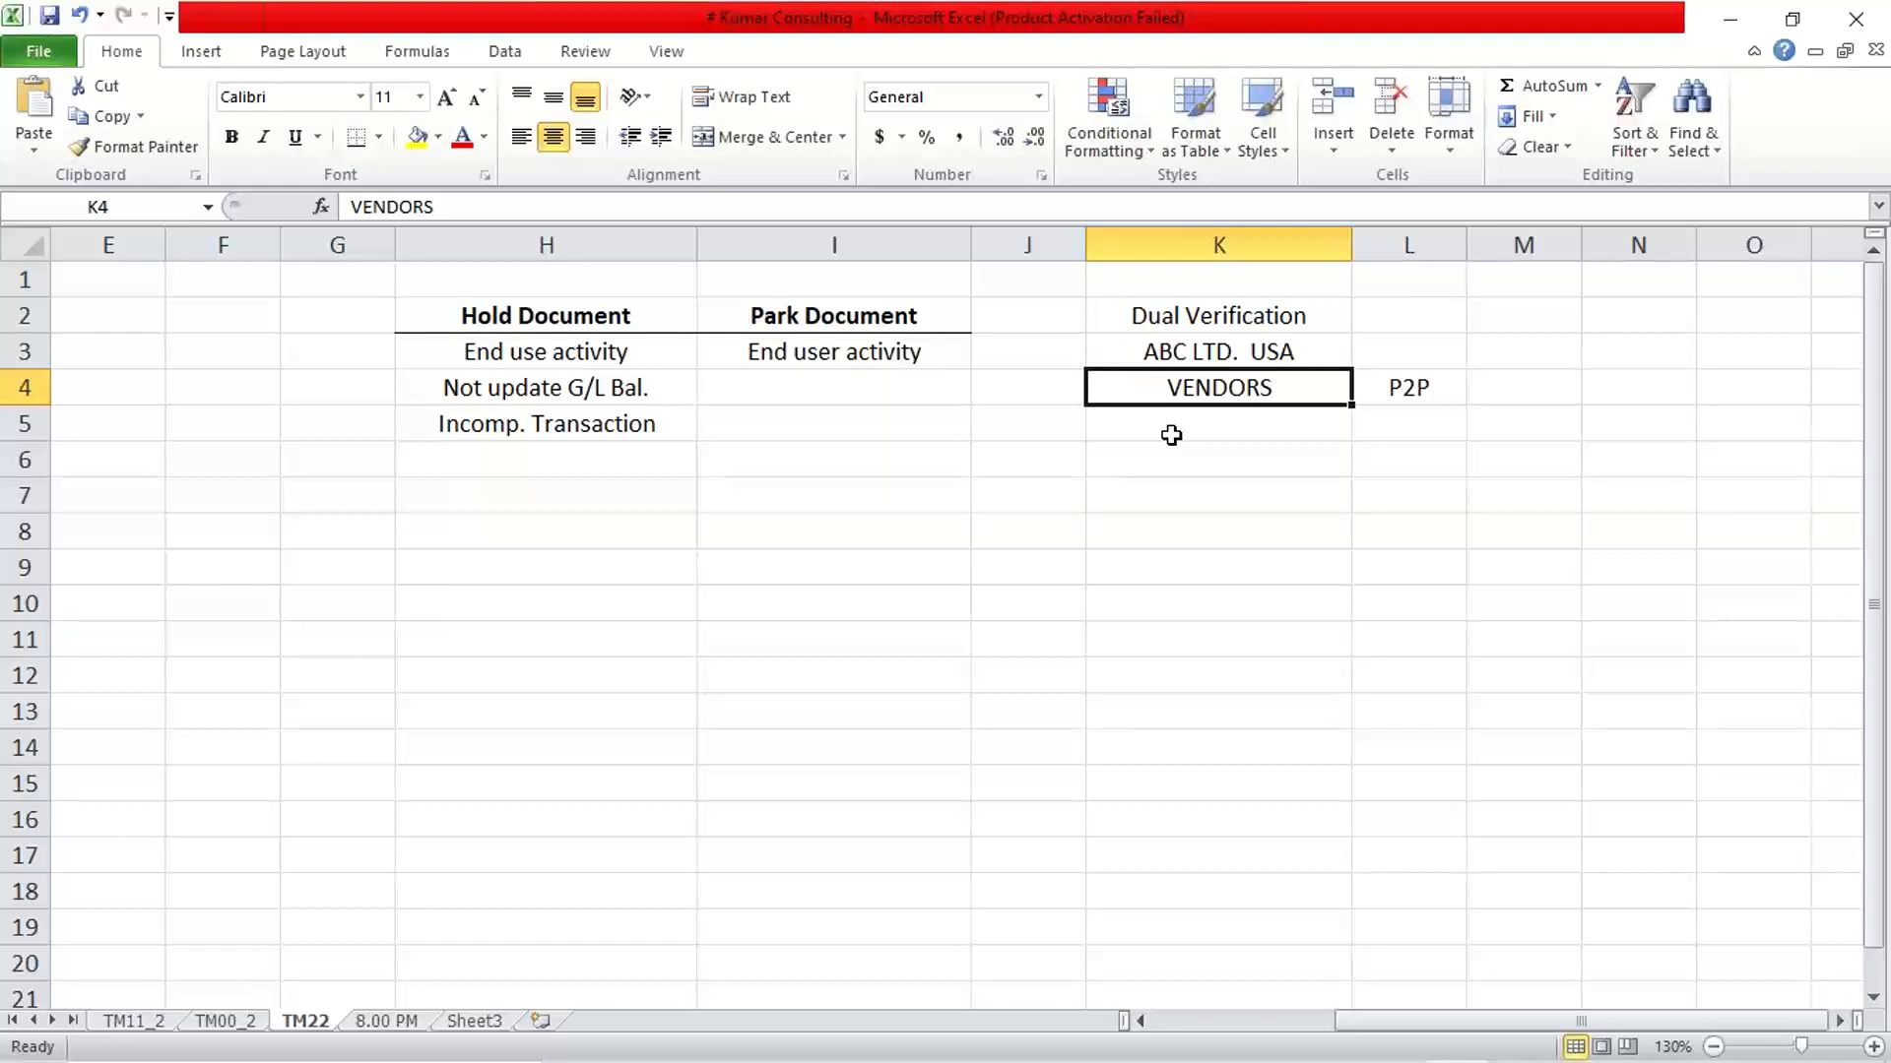
# Enter the amount "10K USD" in cell L3 beside ABC LTD. USA
pyautogui.click(1277, 52)
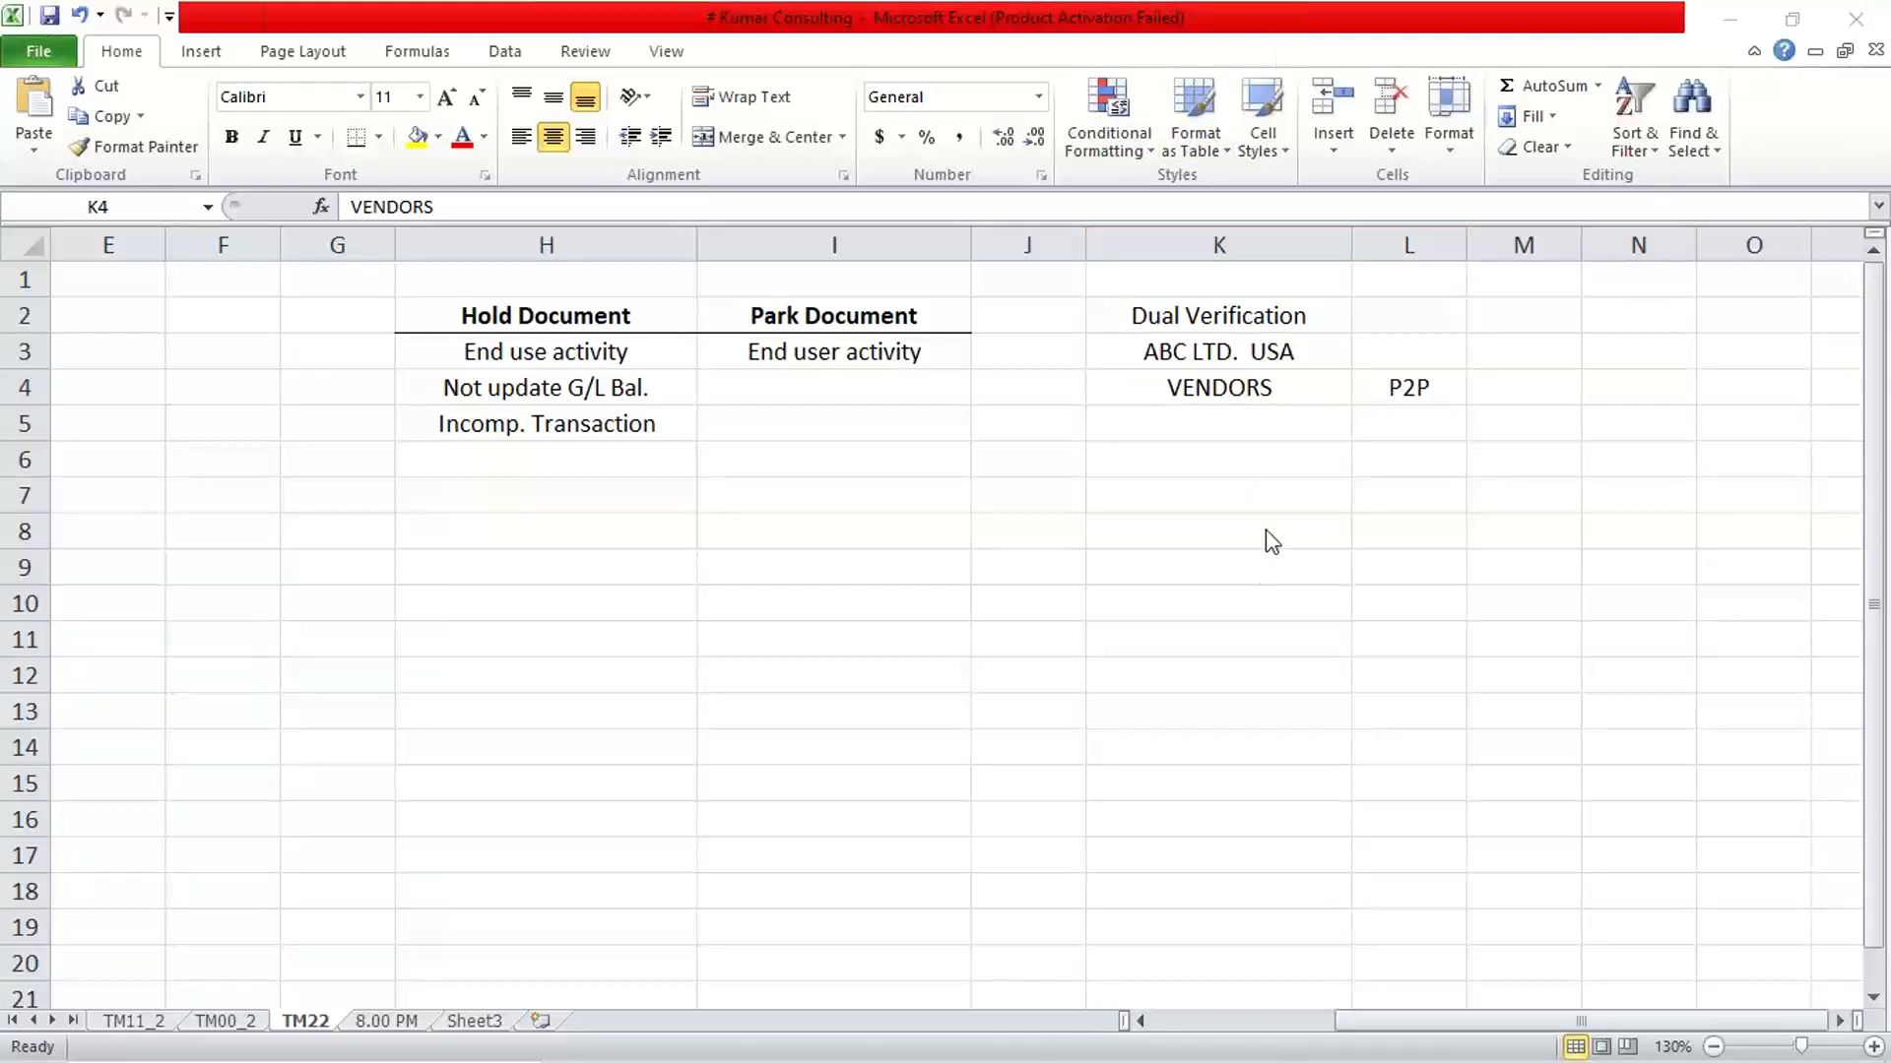
pyautogui.click(1251, 465)
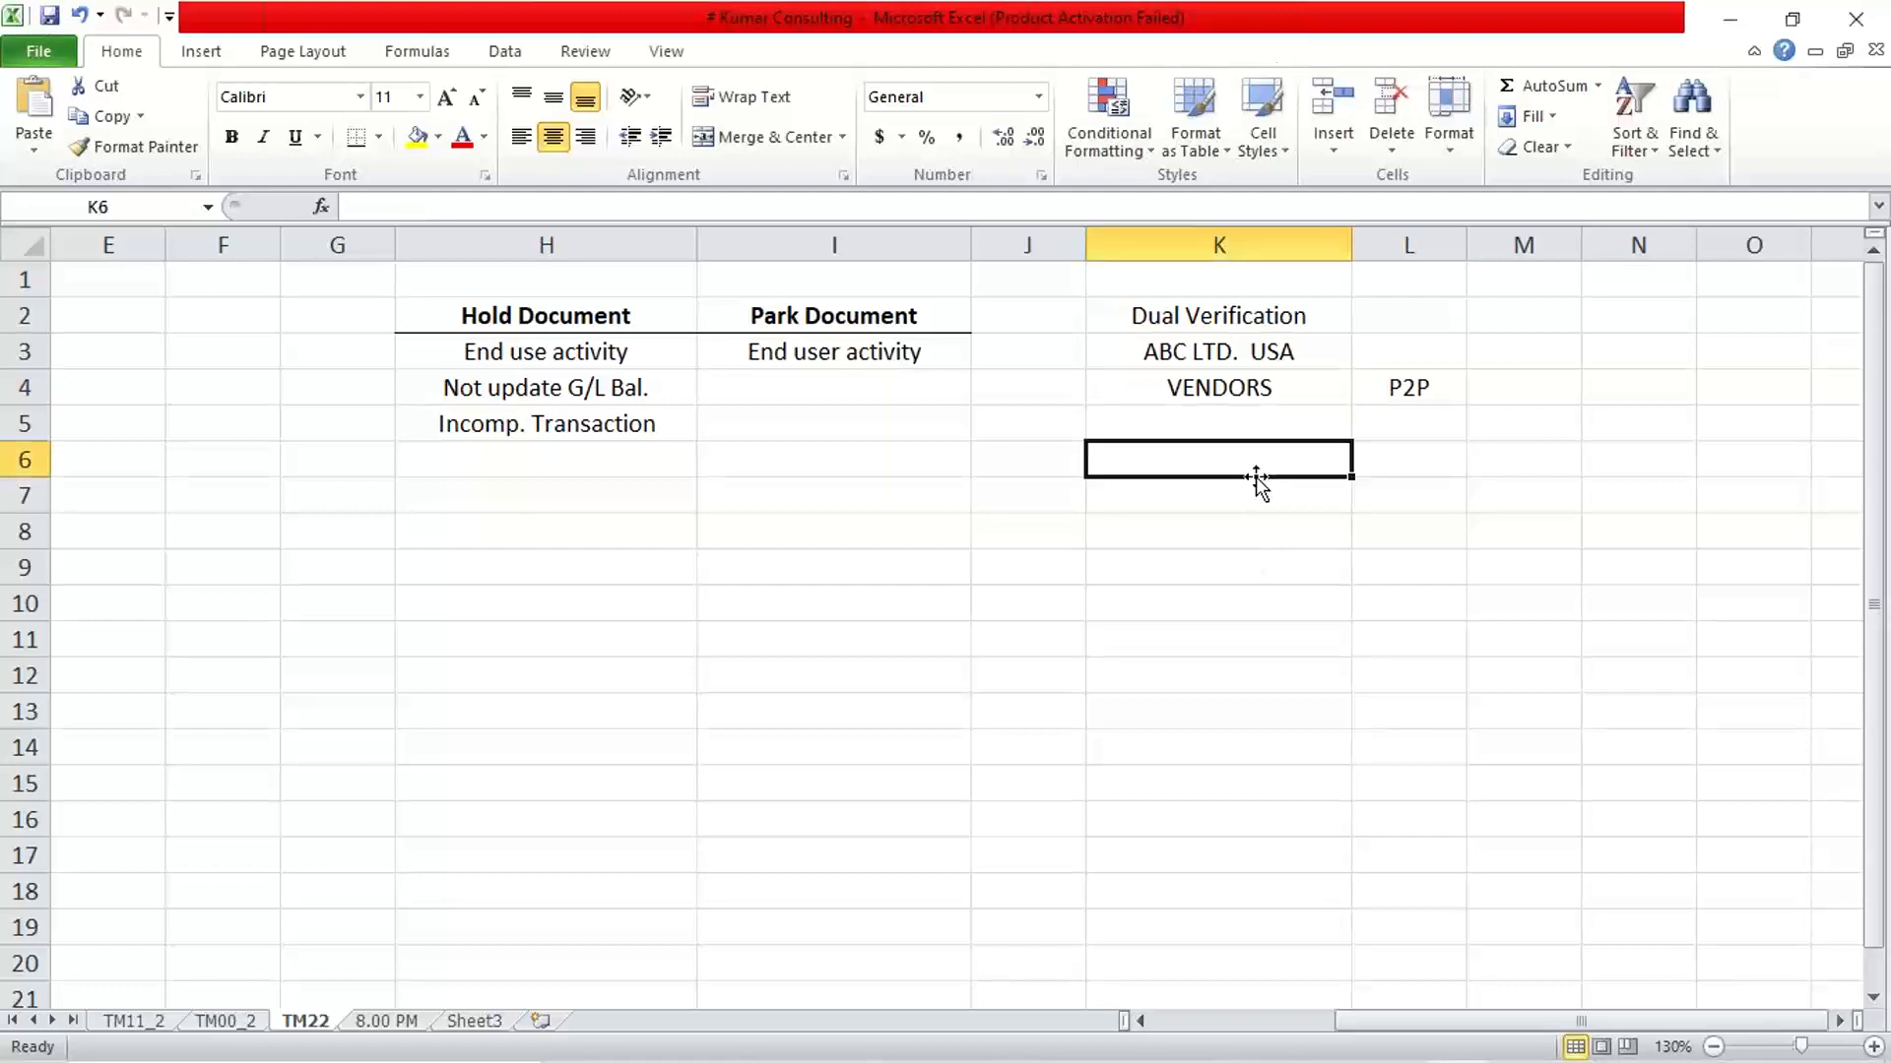
pyautogui.click(1223, 421)
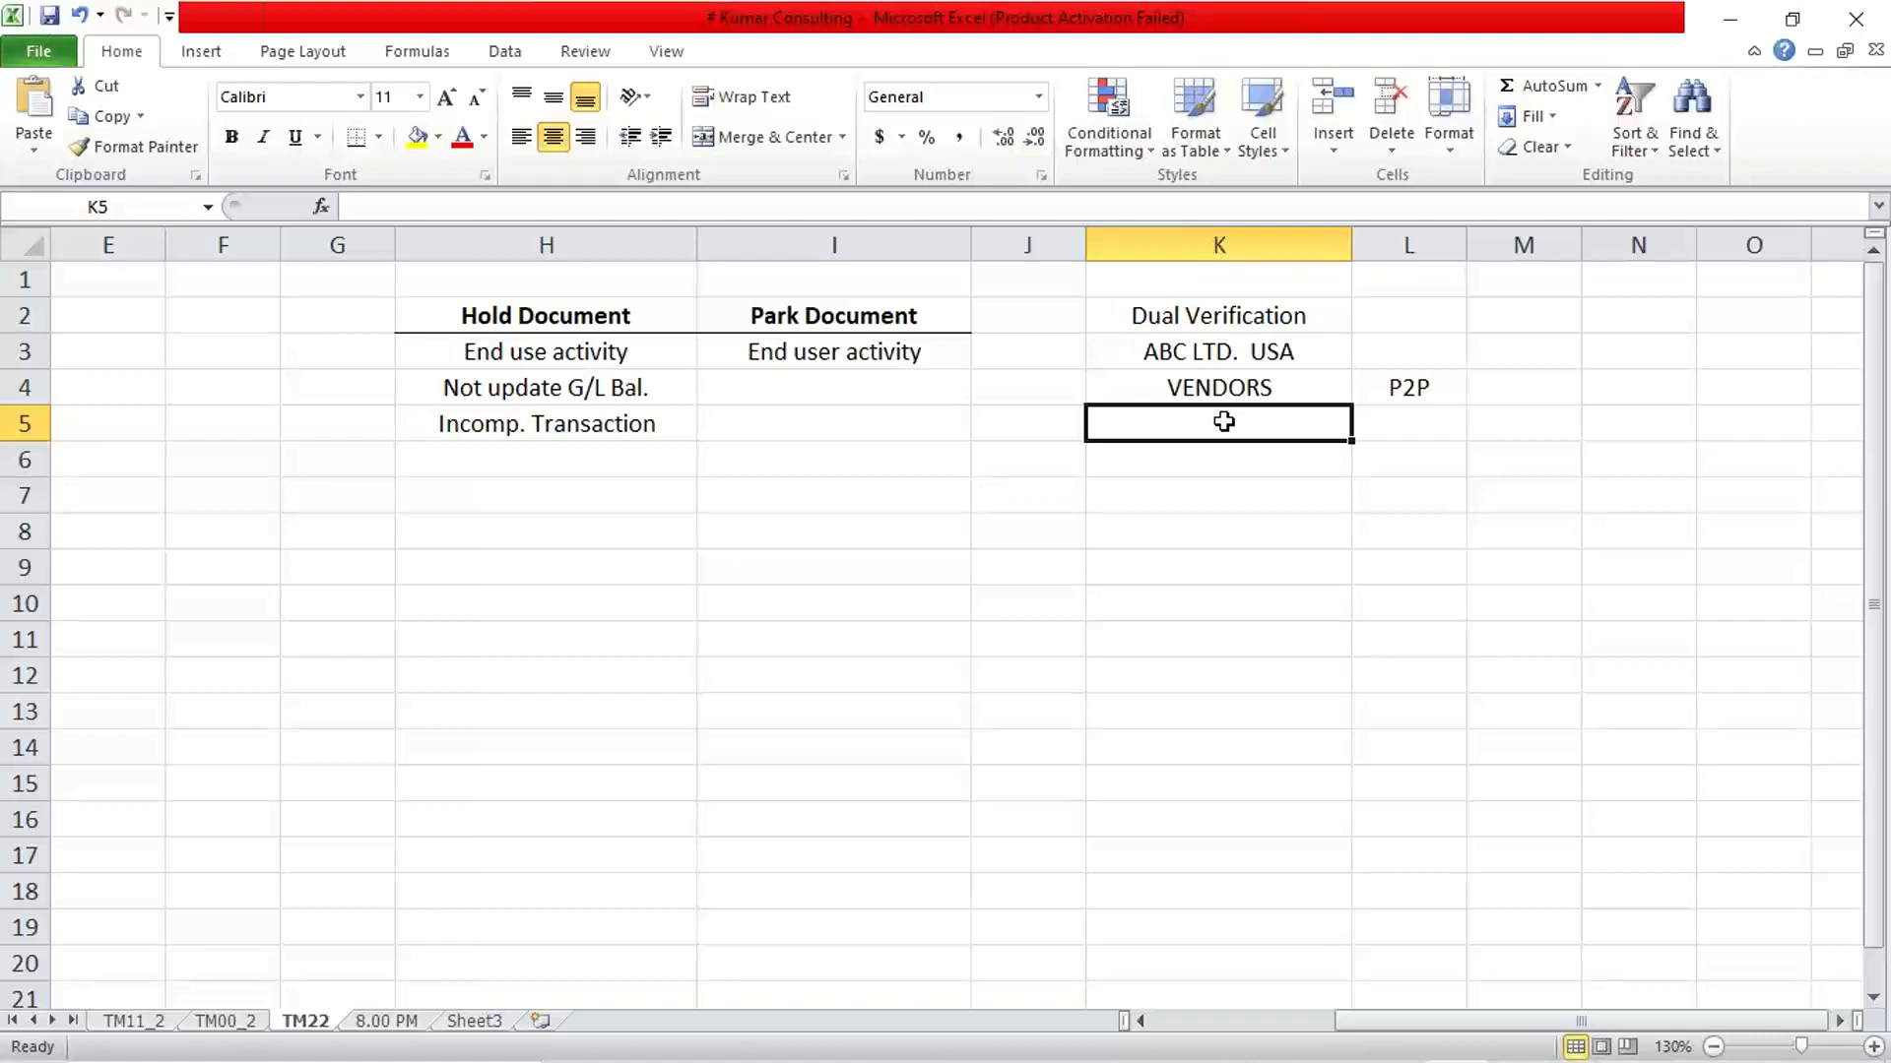
pyautogui.press('Up')
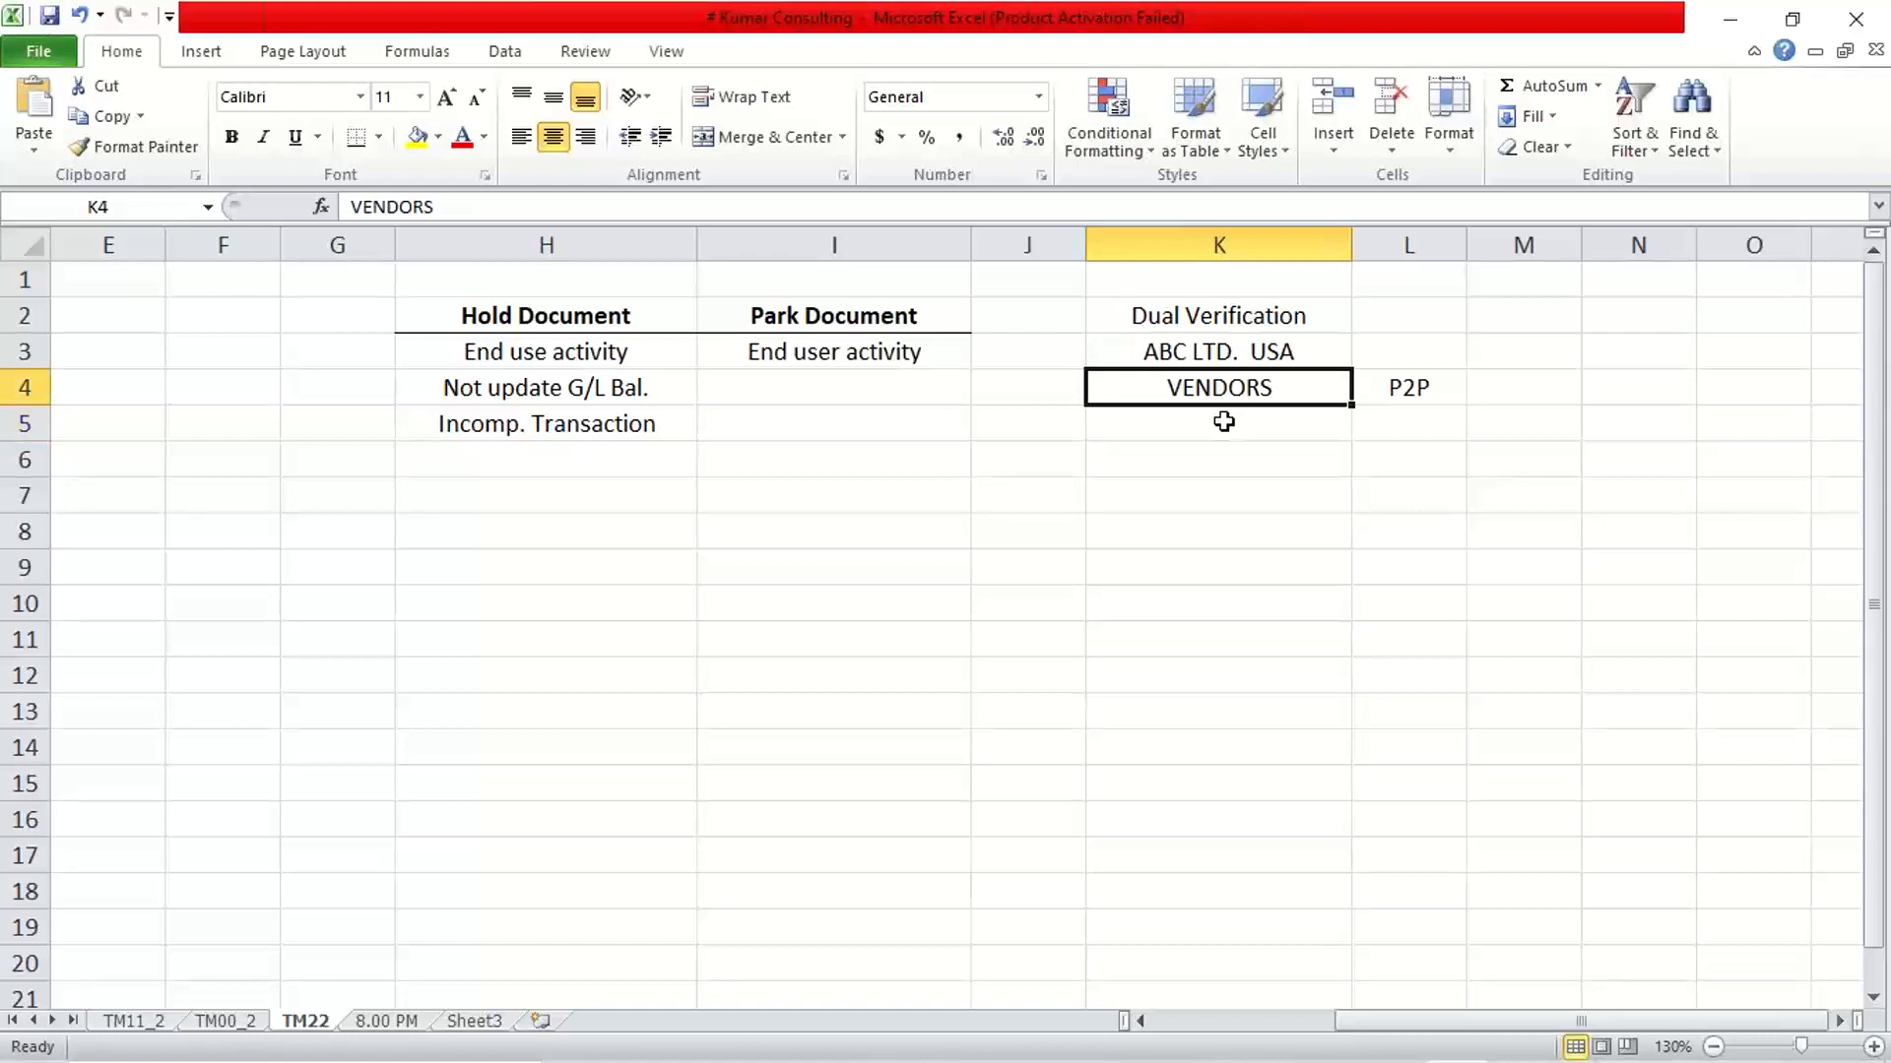
pyautogui.press('Up')
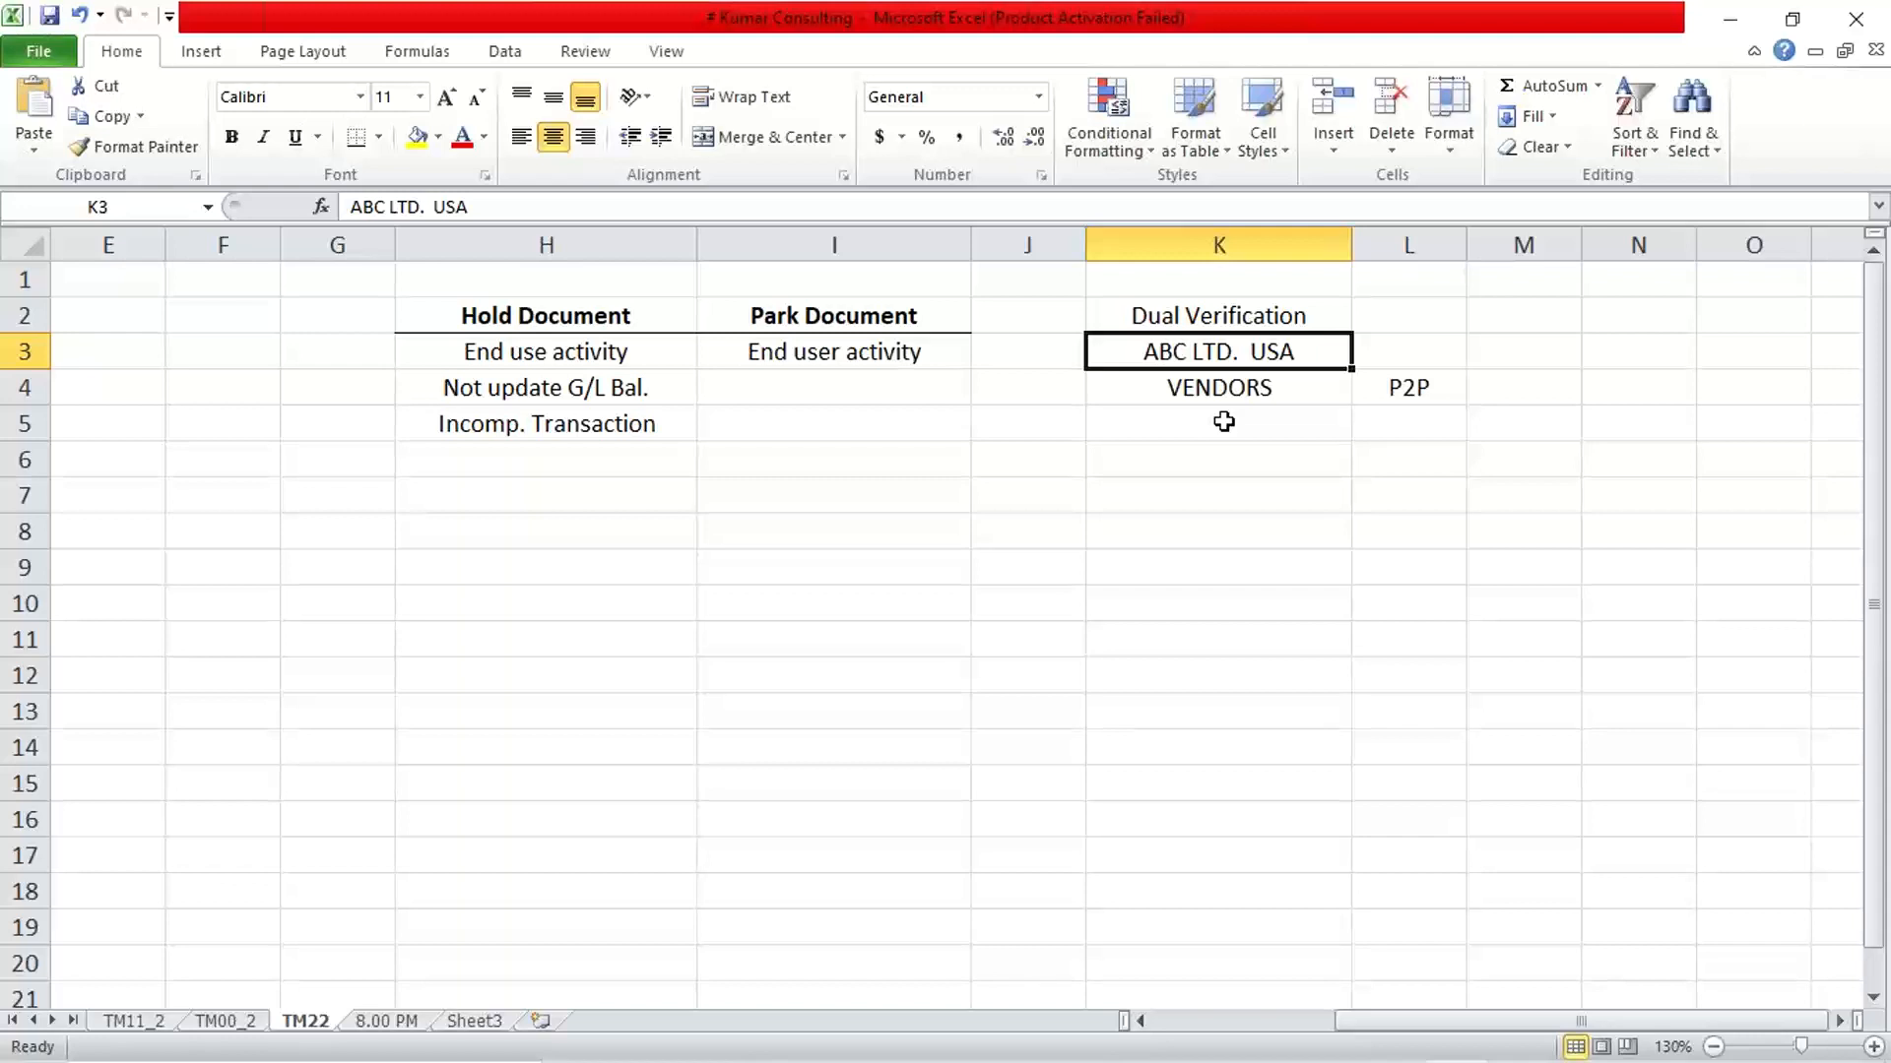
pyautogui.press('Right')
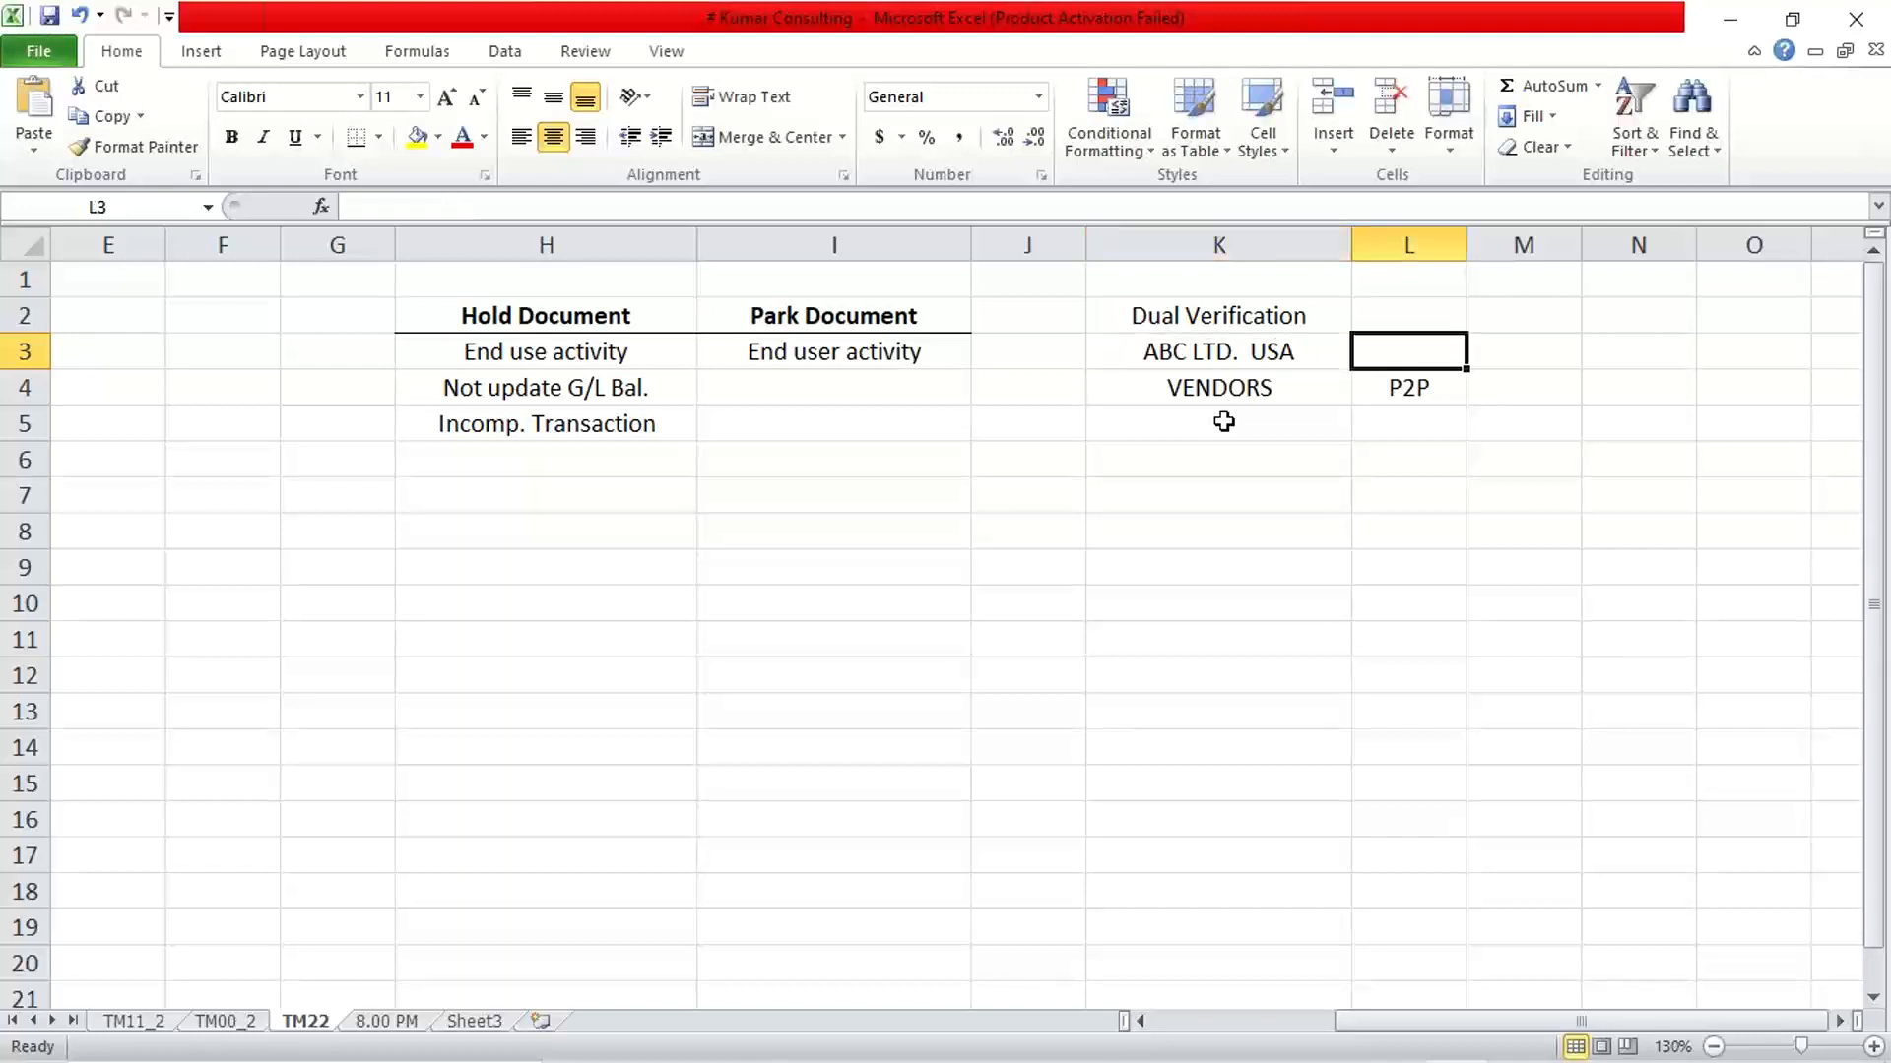
pyautogui.write('10K')
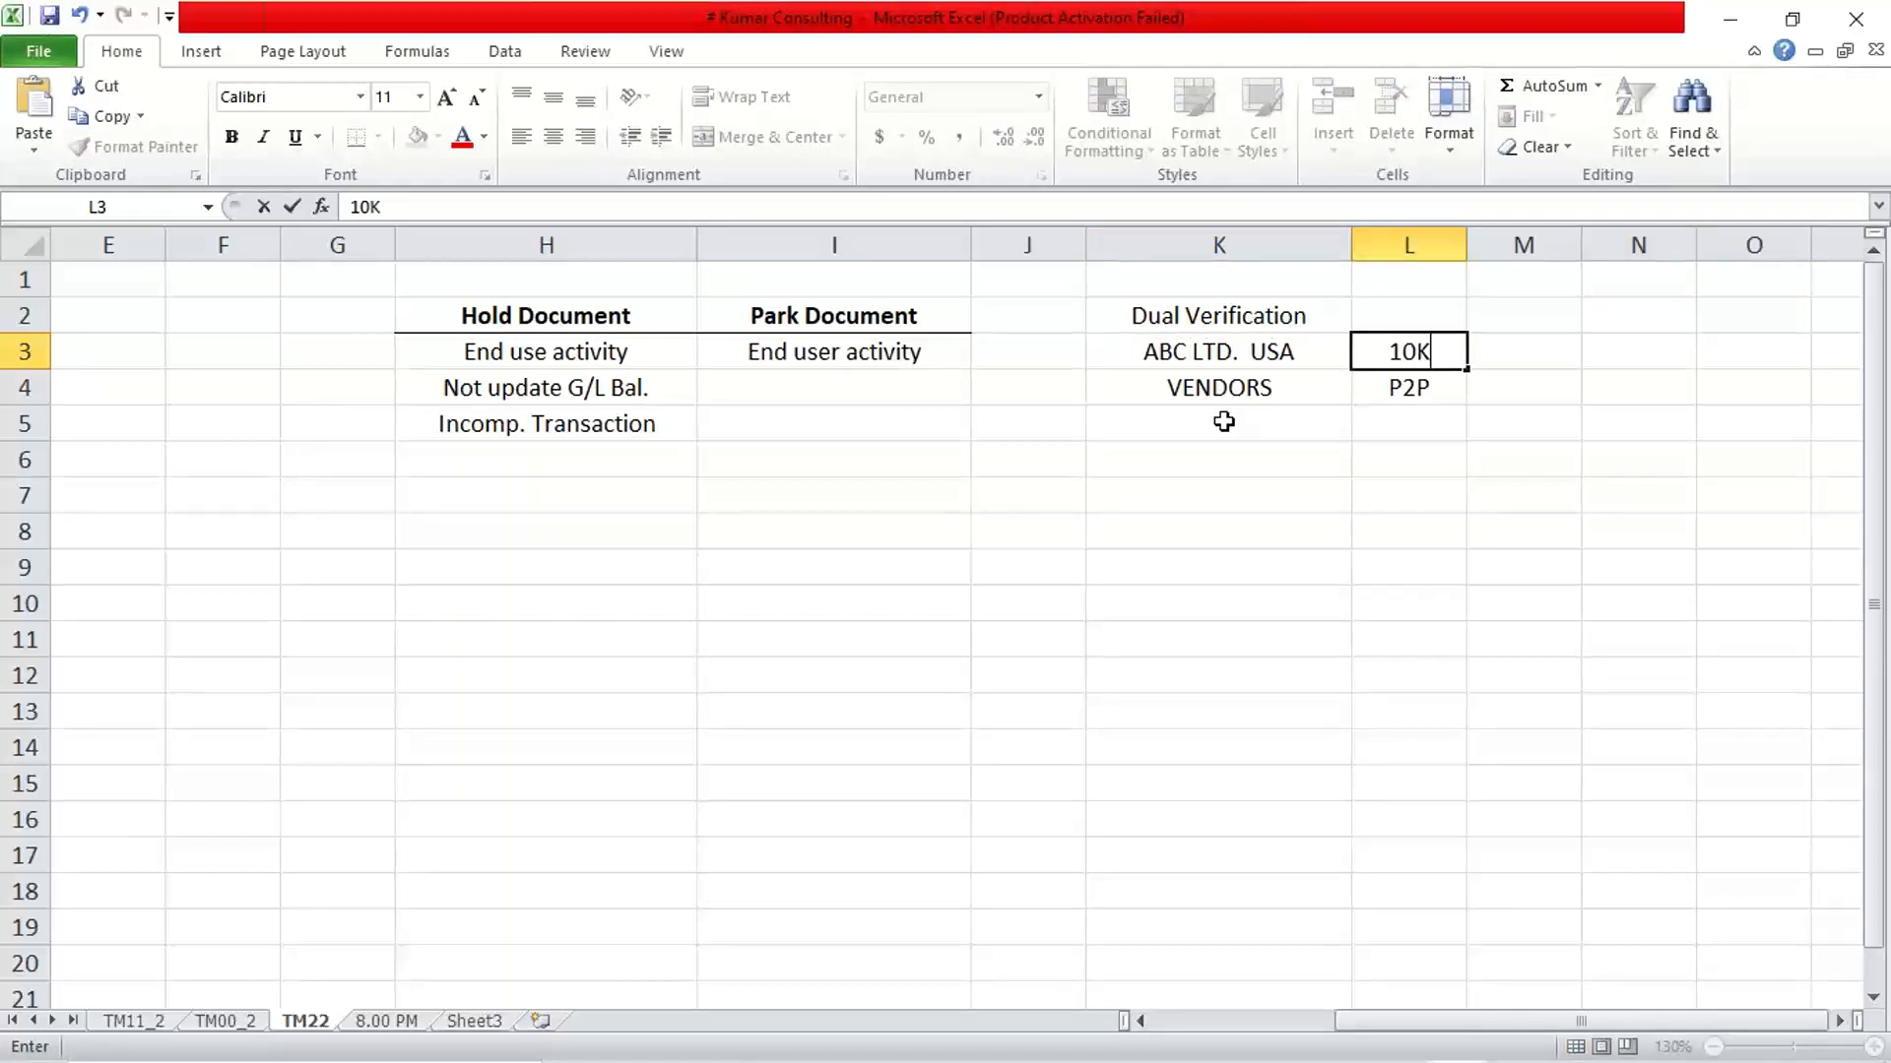
pyautogui.write(' USD')
pyautogui.press('Return')
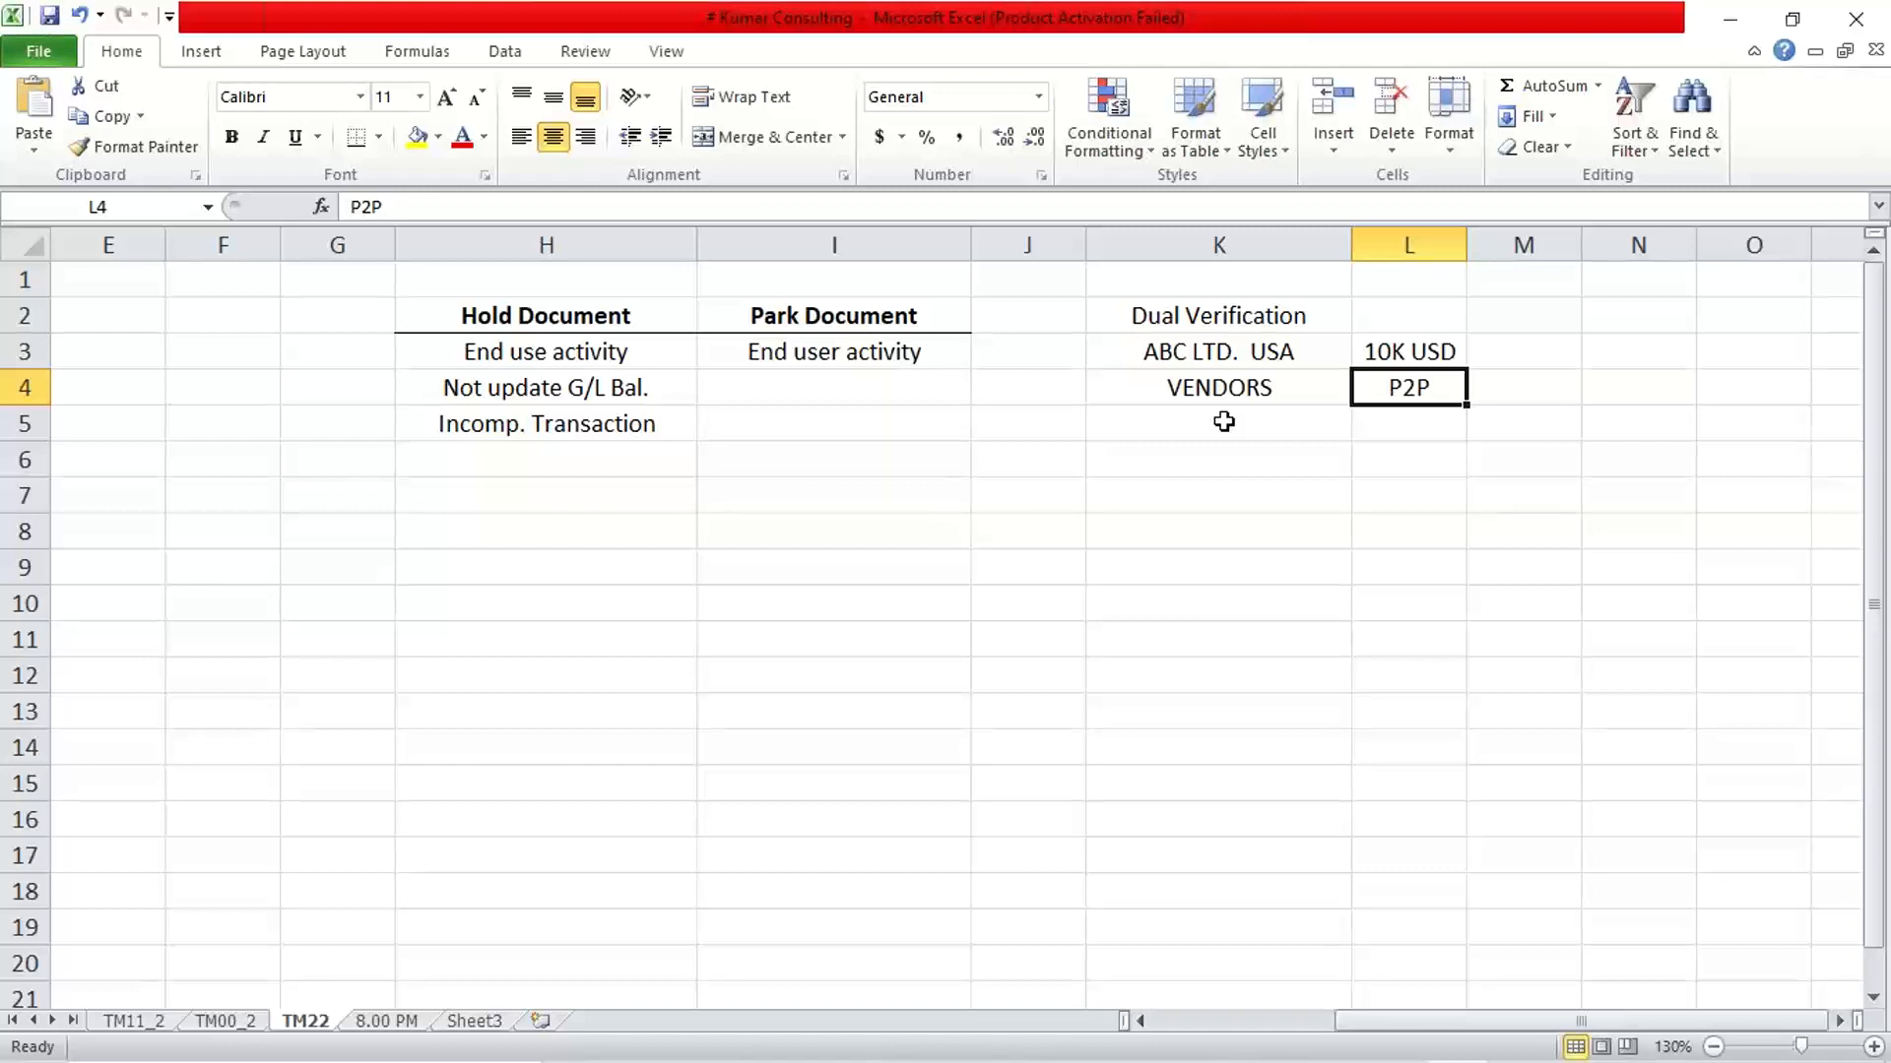
# Clear the VENDORS and P2P entries from cells K4 and L4
pyautogui.press('Up')
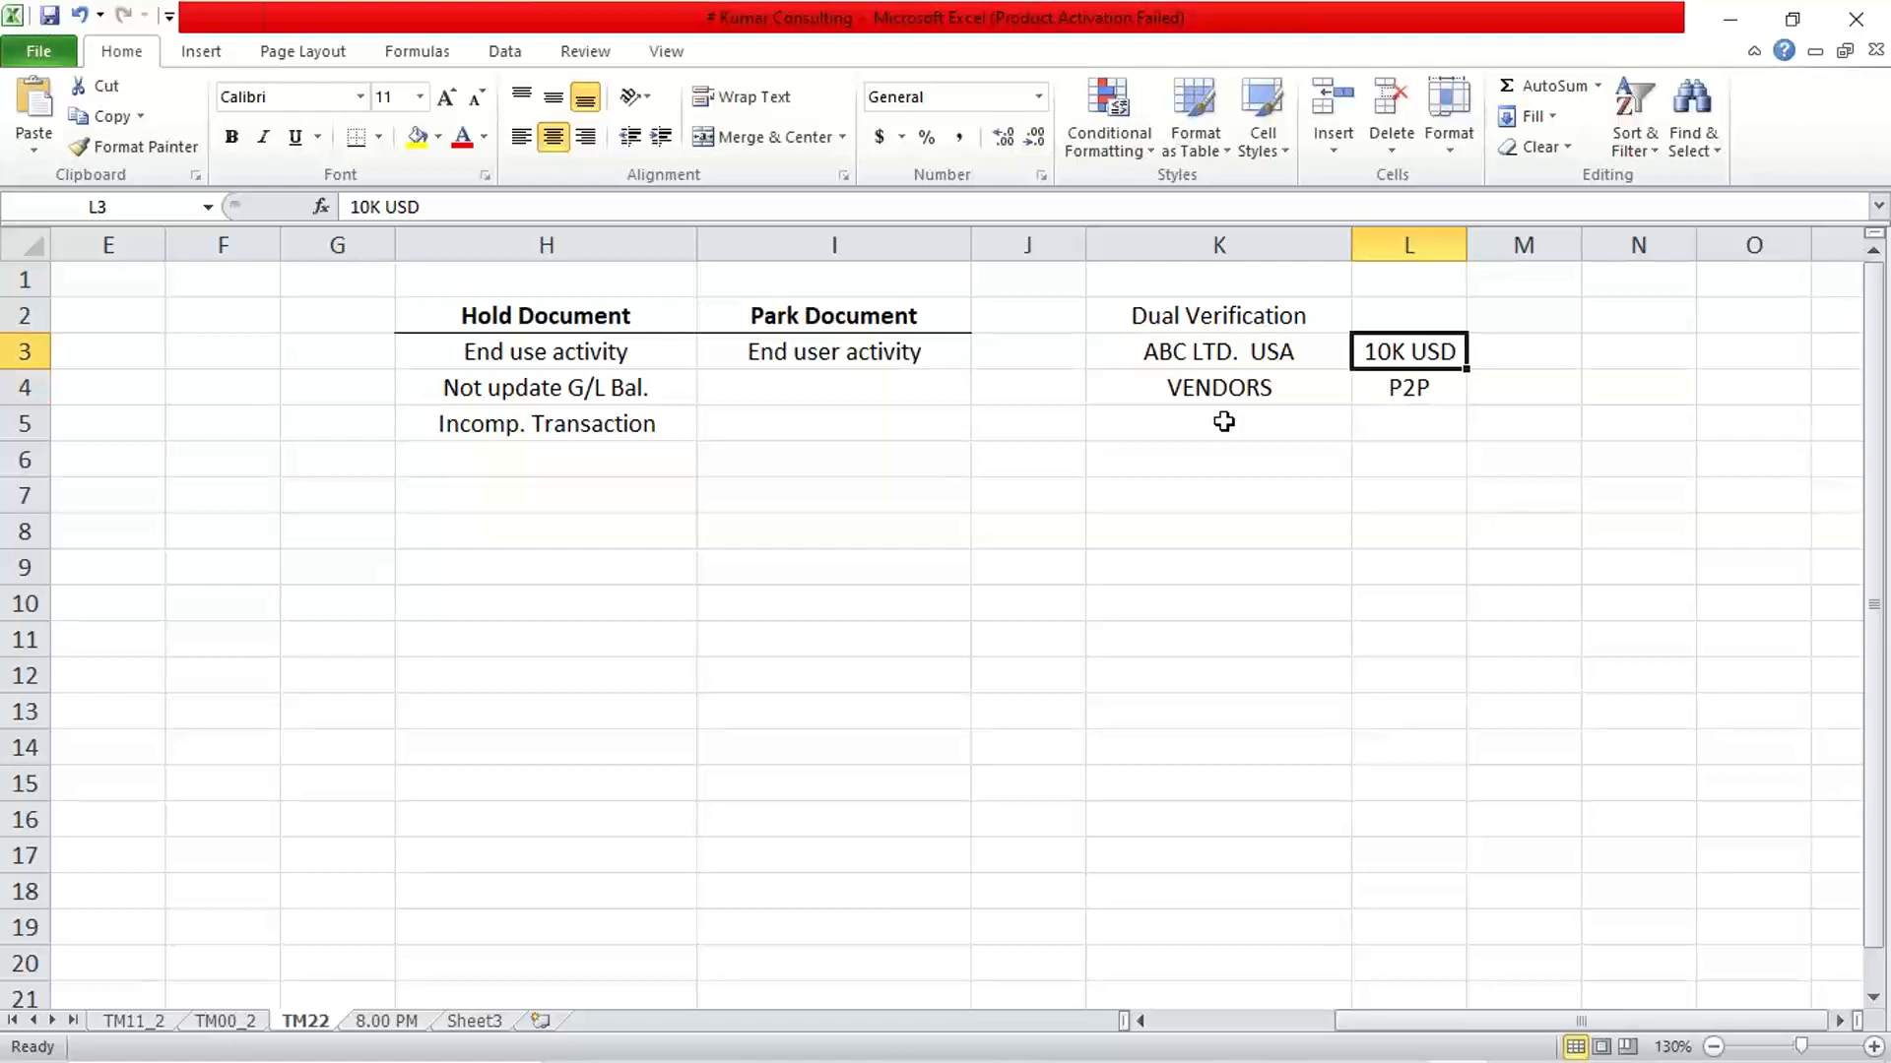
pyautogui.press('Left')
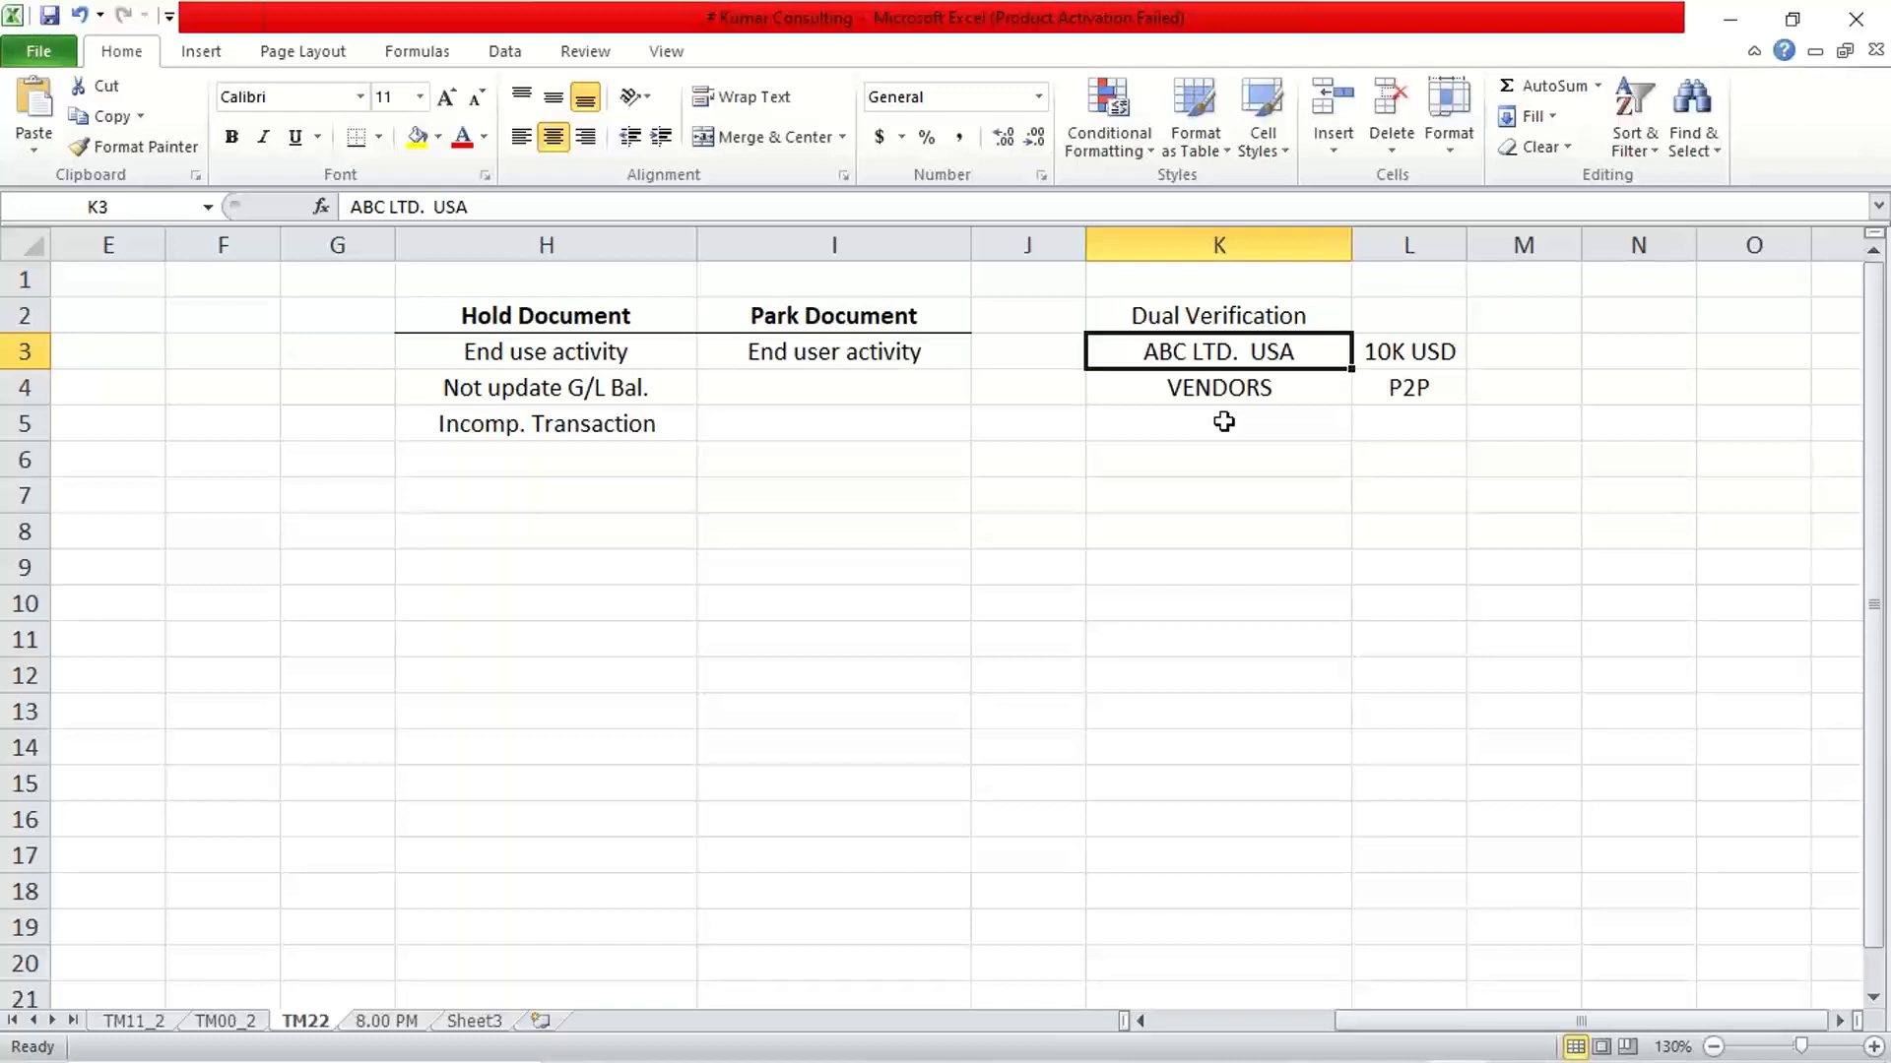
pyautogui.press('Right')
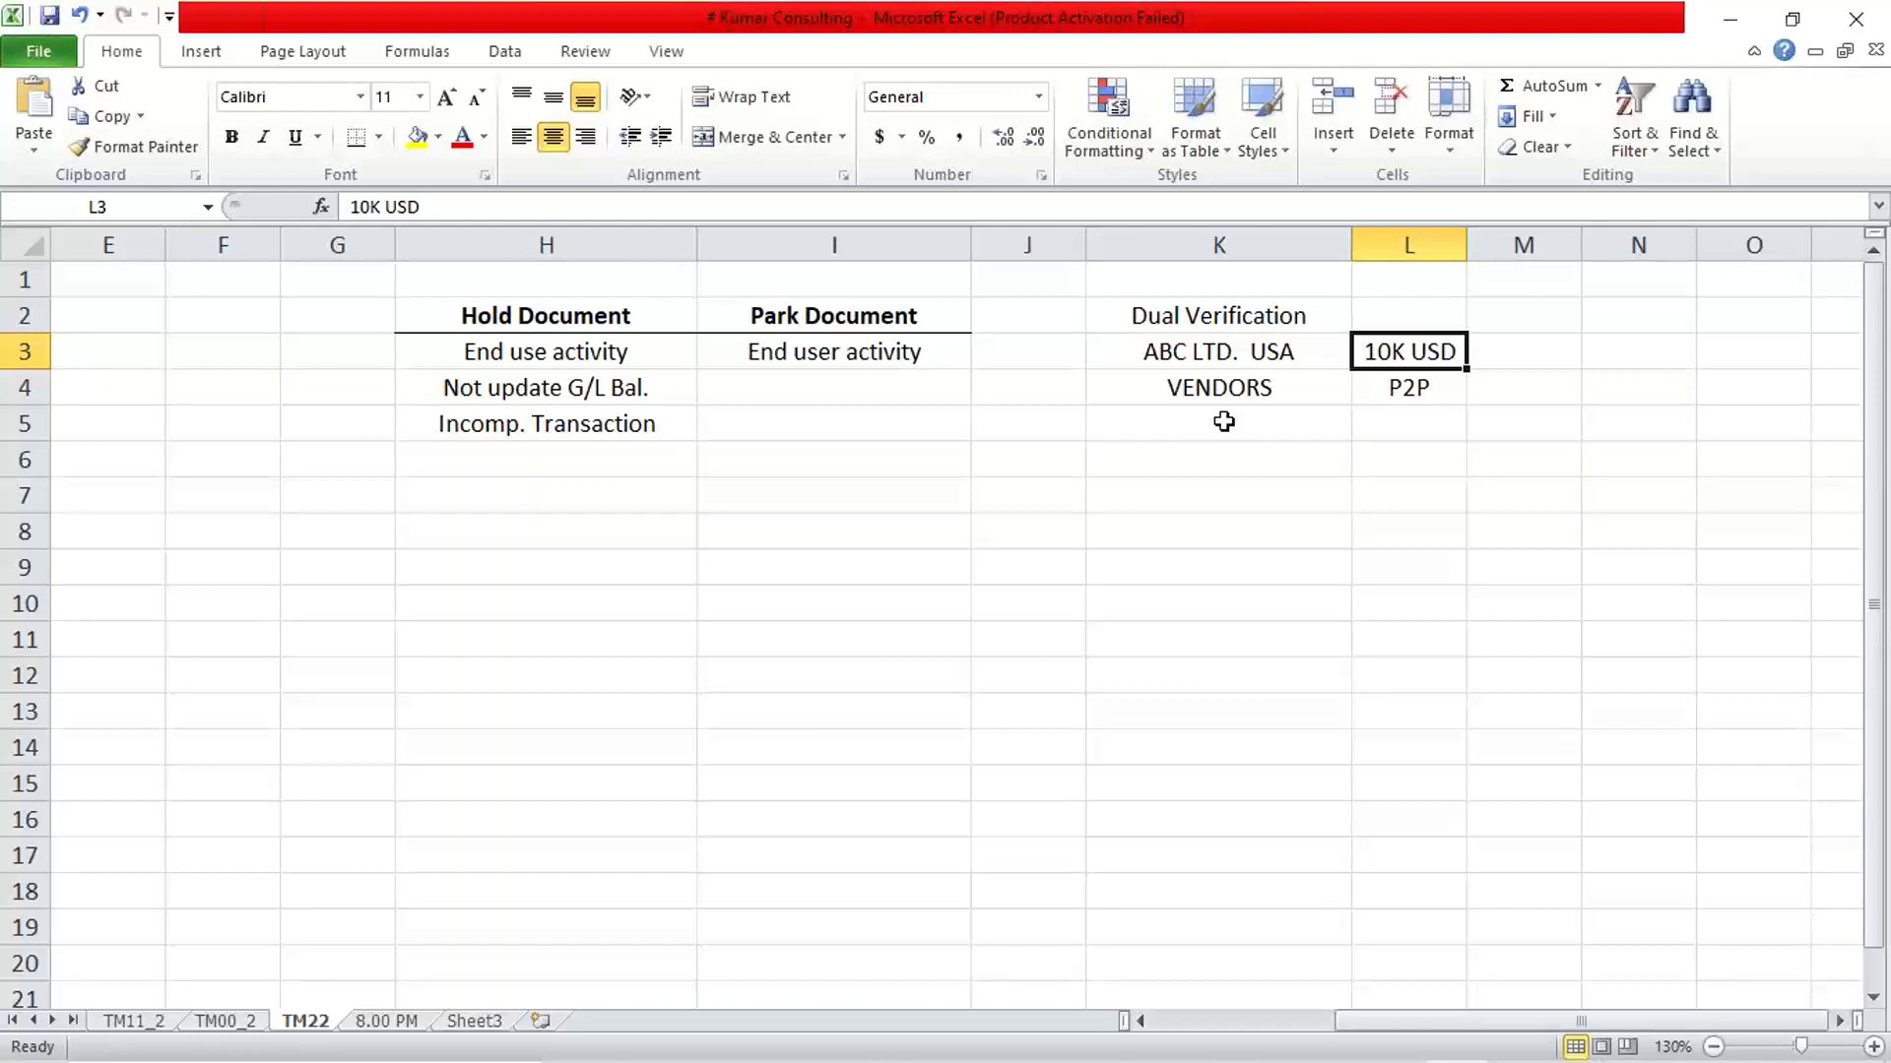
pyautogui.press('Left')
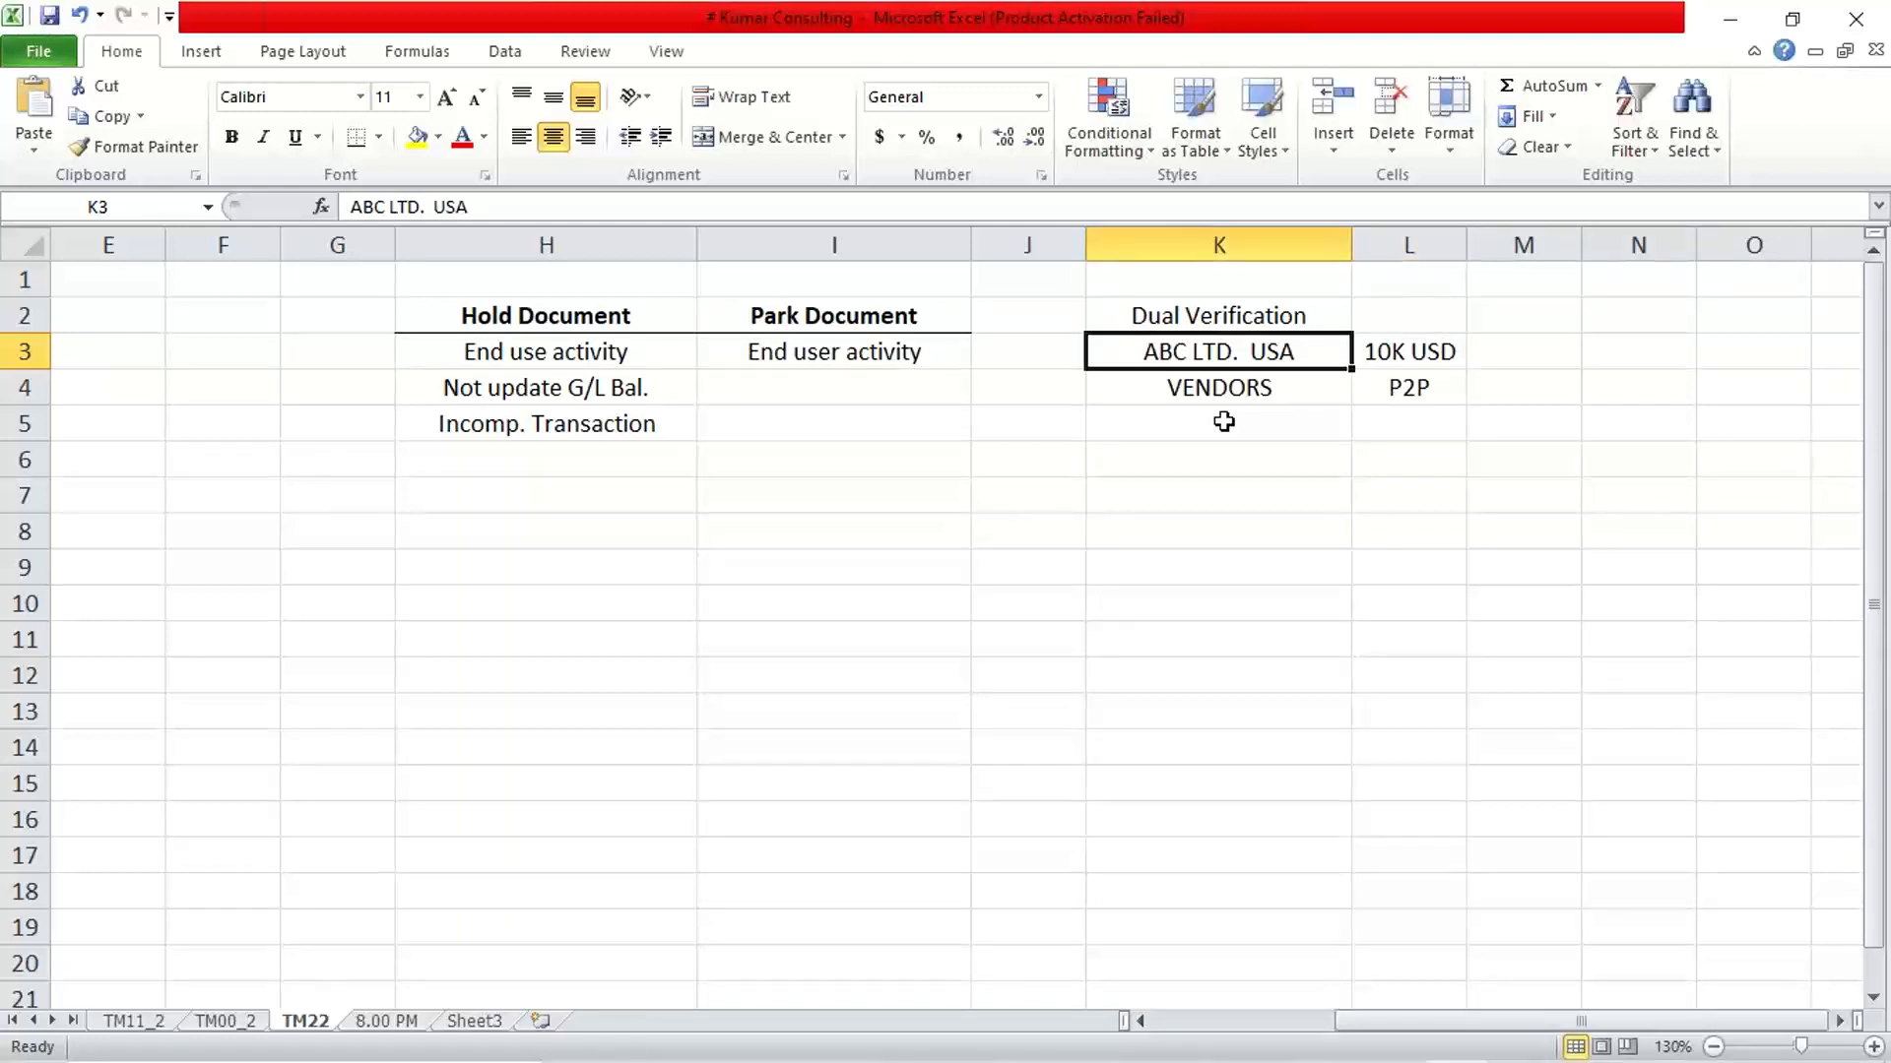
pyautogui.press('Right')
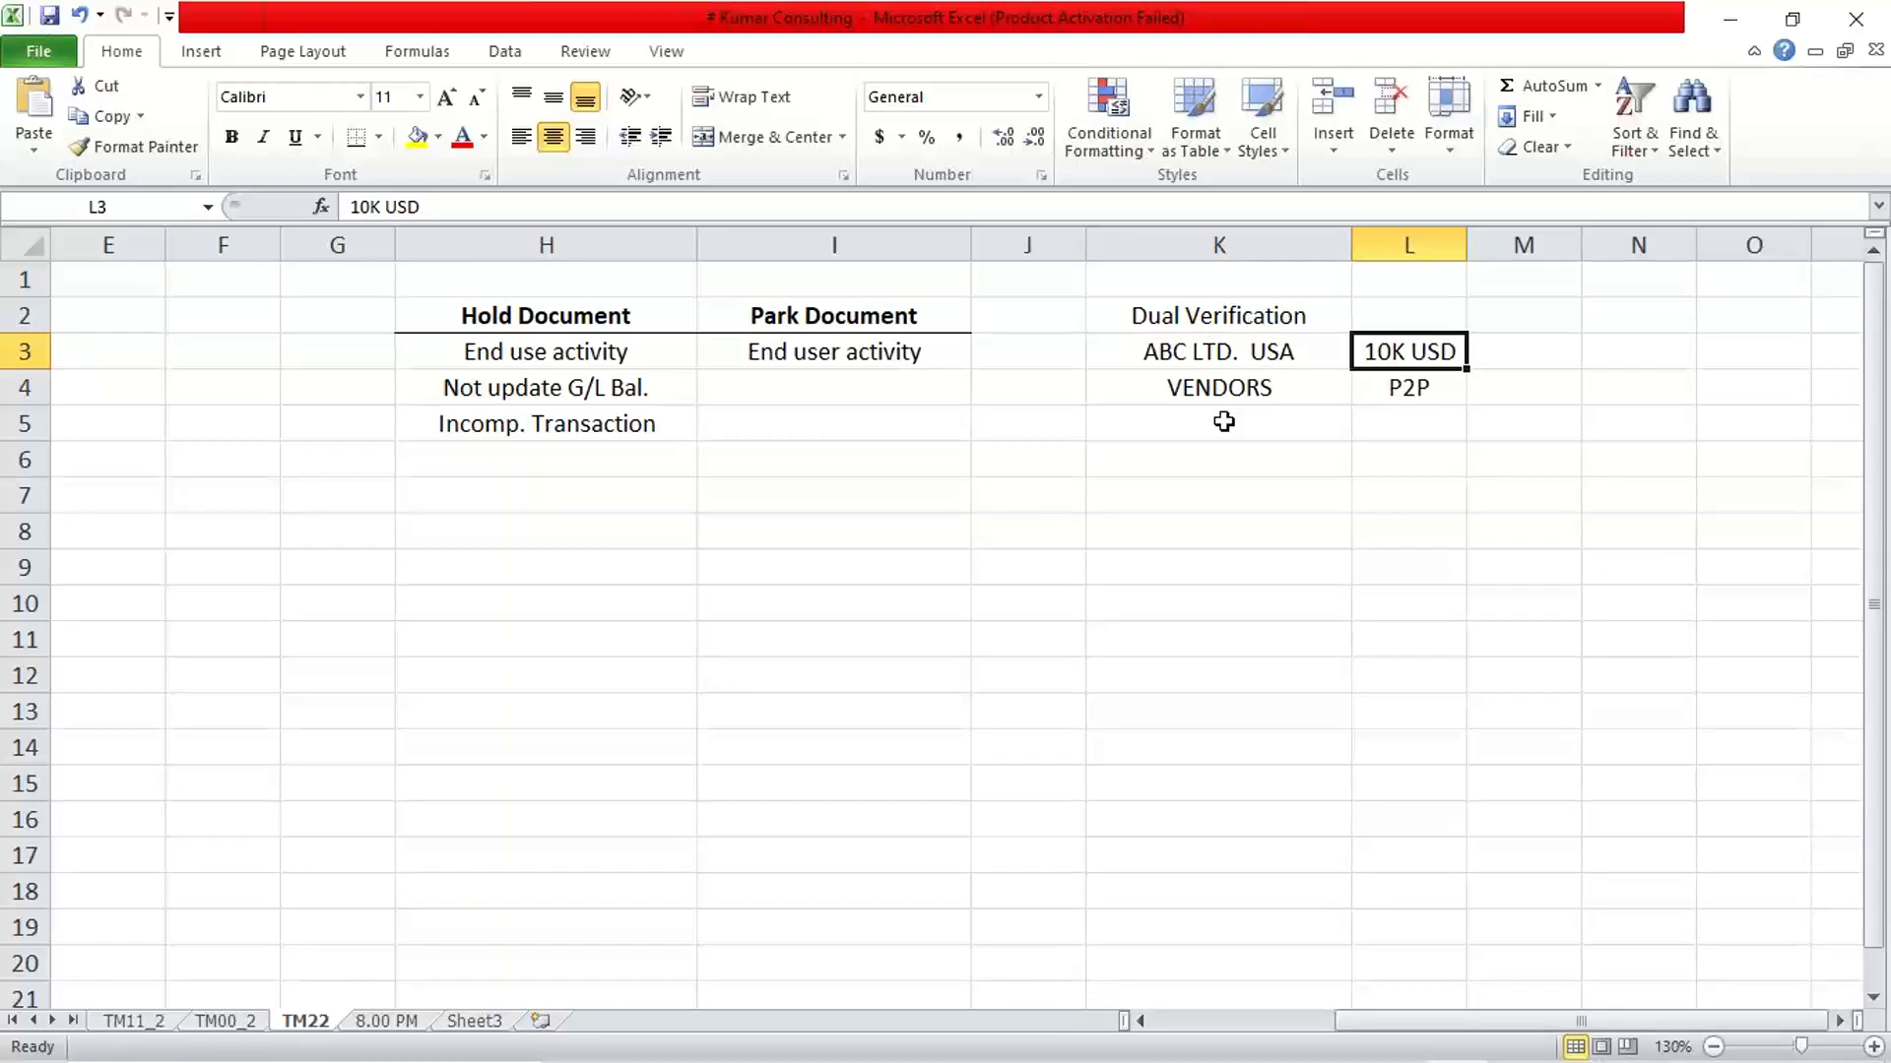
pyautogui.click(1214, 347)
pyautogui.click(1368, 345)
pyautogui.moveTo(1202, 388); pyautogui.dragTo(1372, 406)
pyautogui.press('Delete')
pyautogui.click(1255, 398)
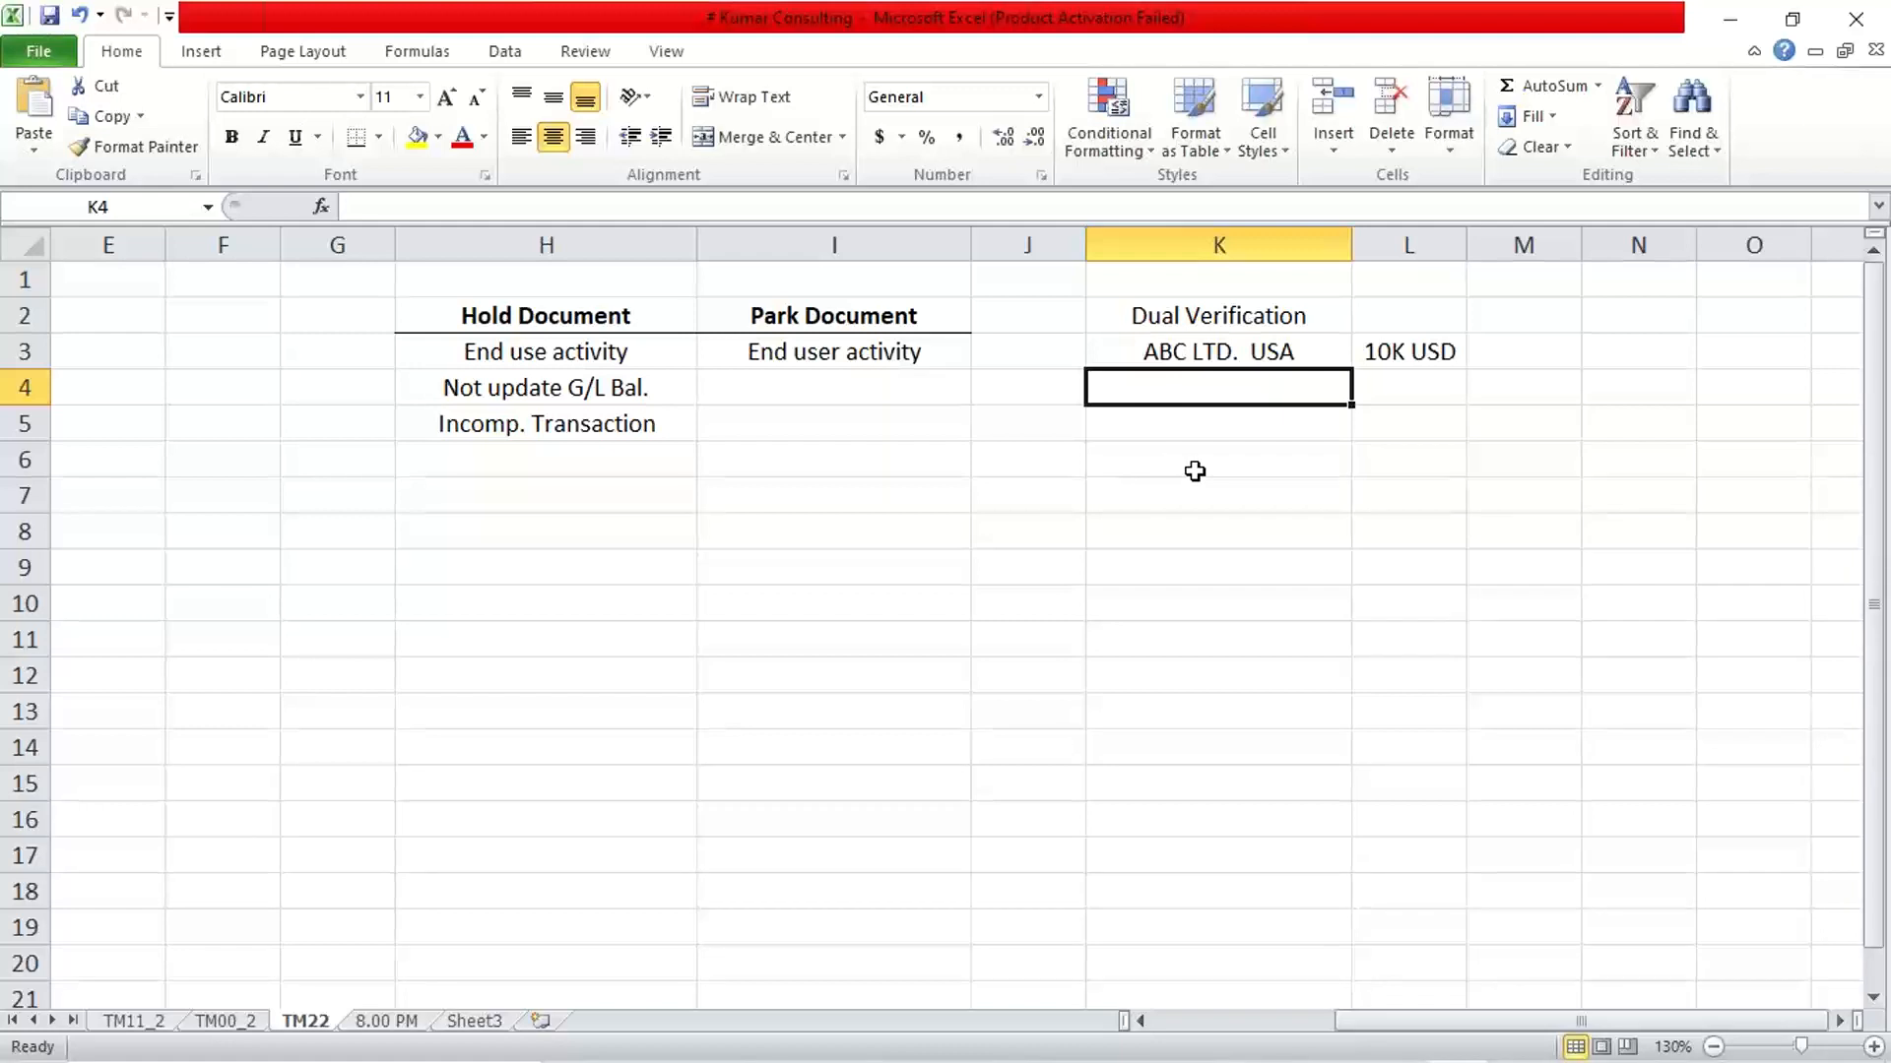
# Set the amount in cell L3 beside ABC LTD. USA to "100K USD"
pyautogui.press('Up')
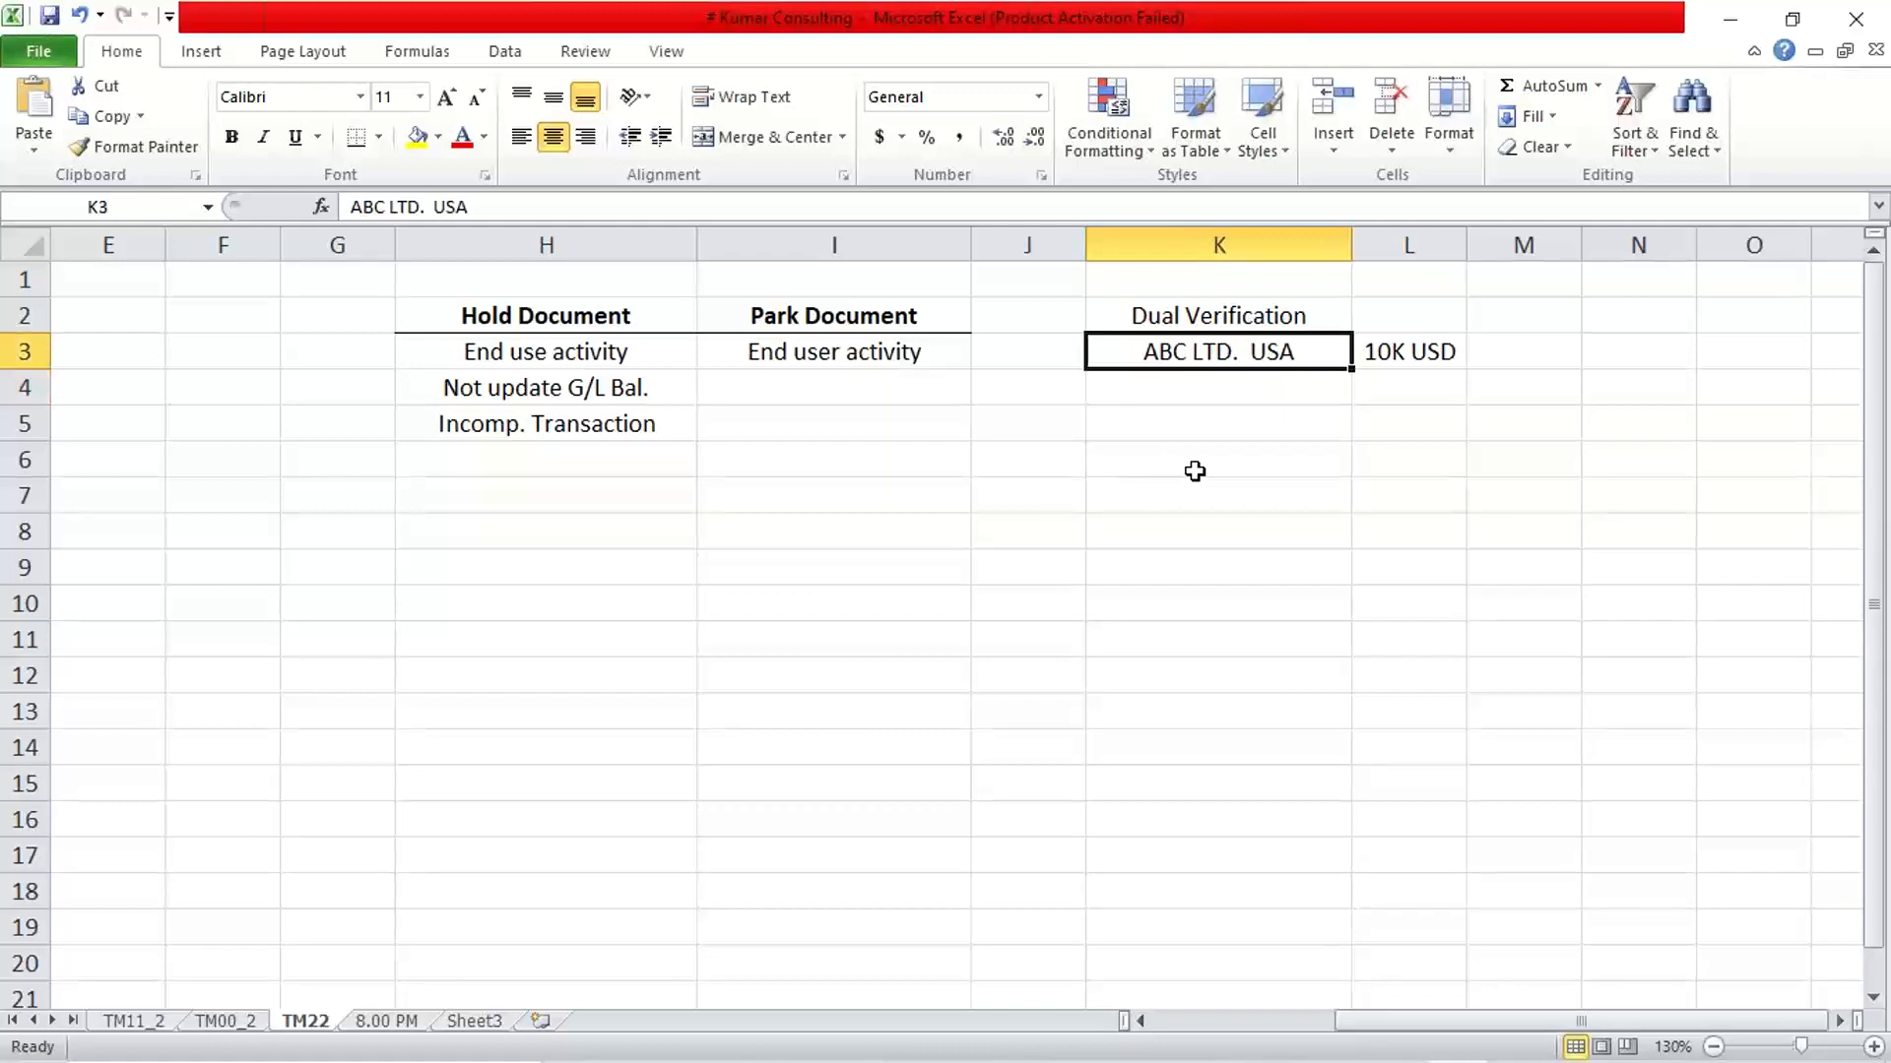
pyautogui.press('Down')
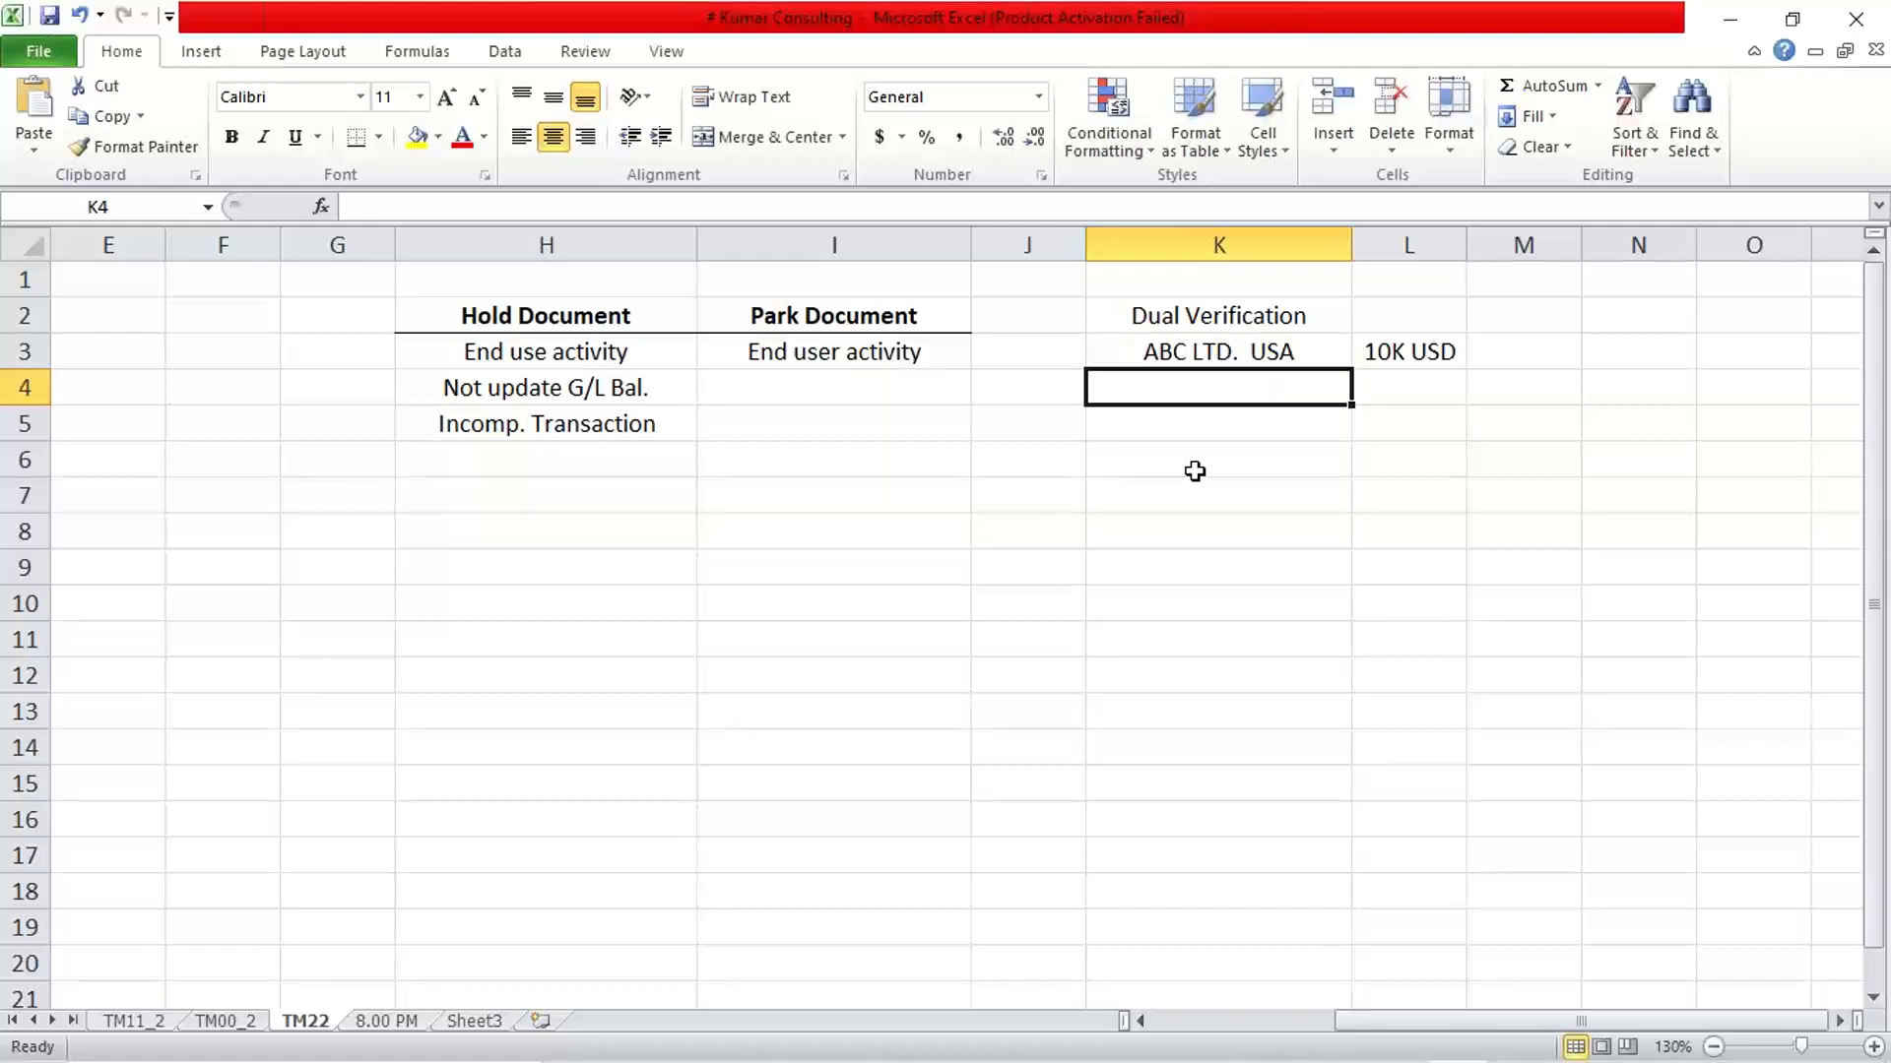
pyautogui.press('Up')
pyautogui.press('Right')
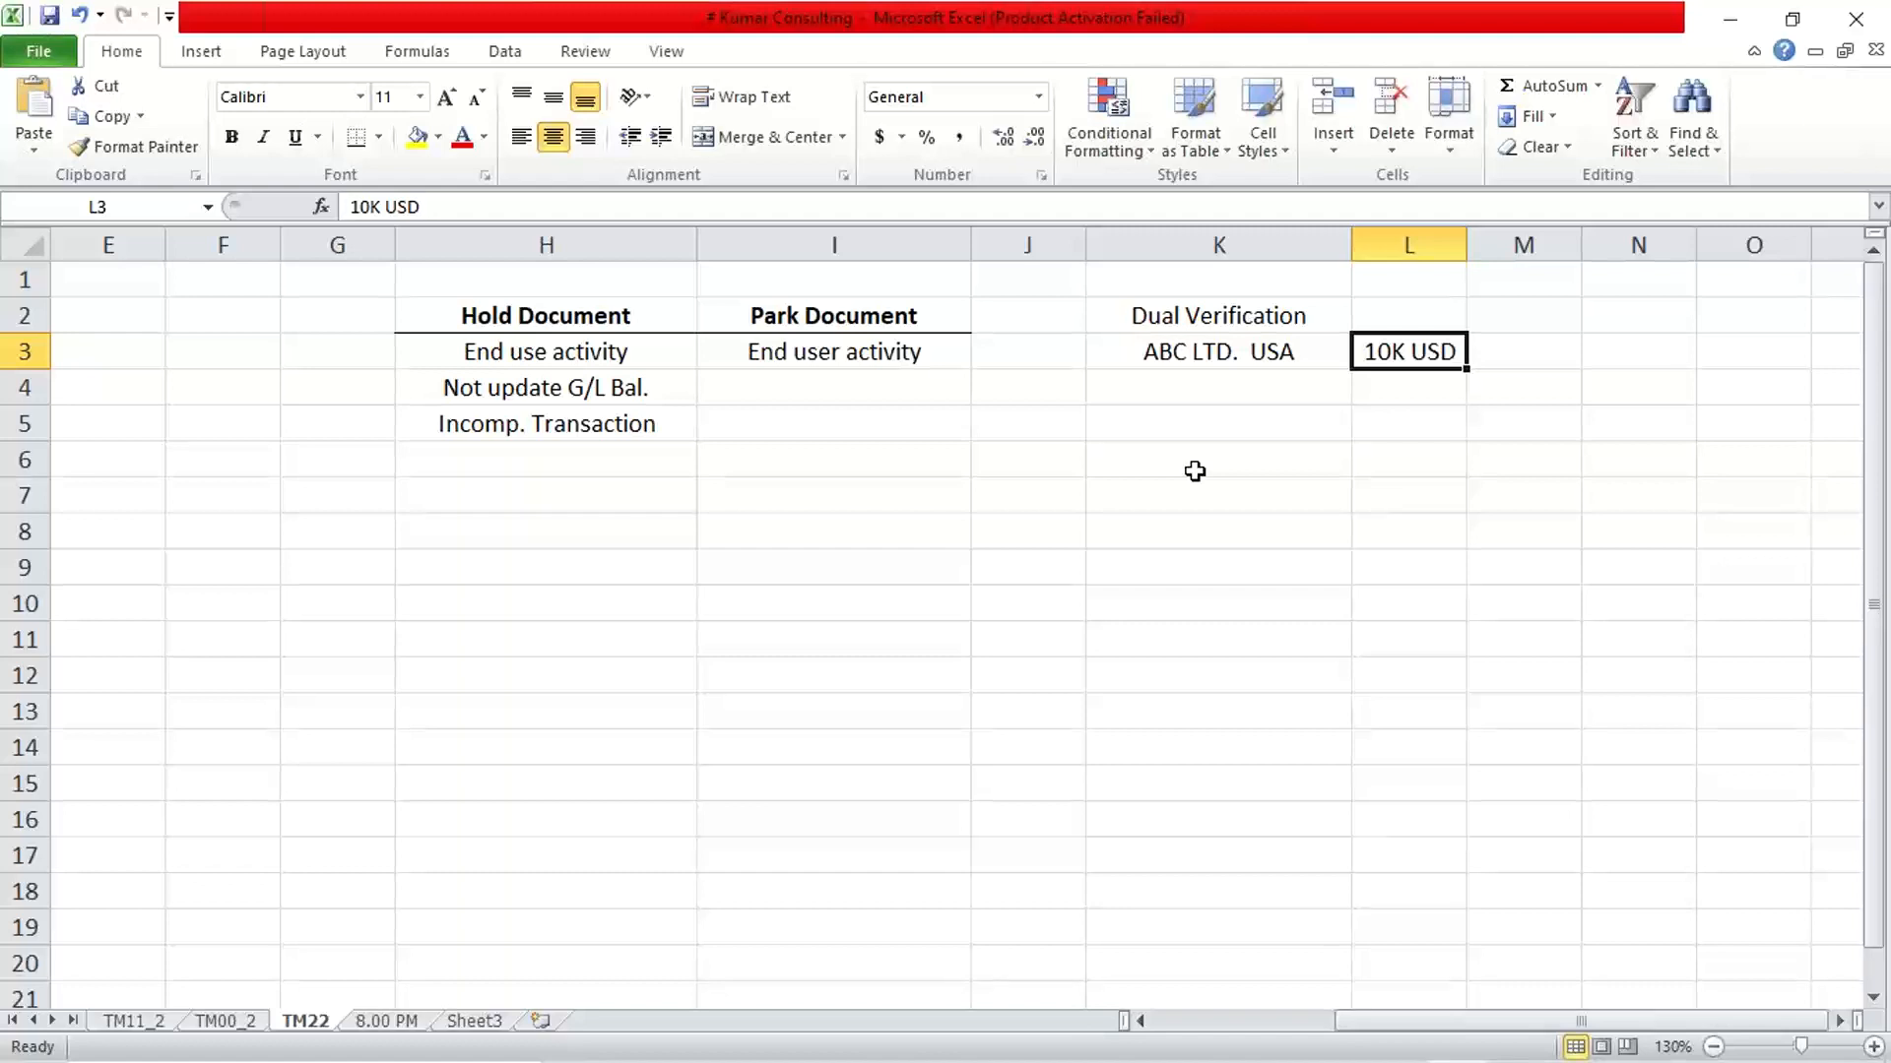
pyautogui.click(1218, 385)
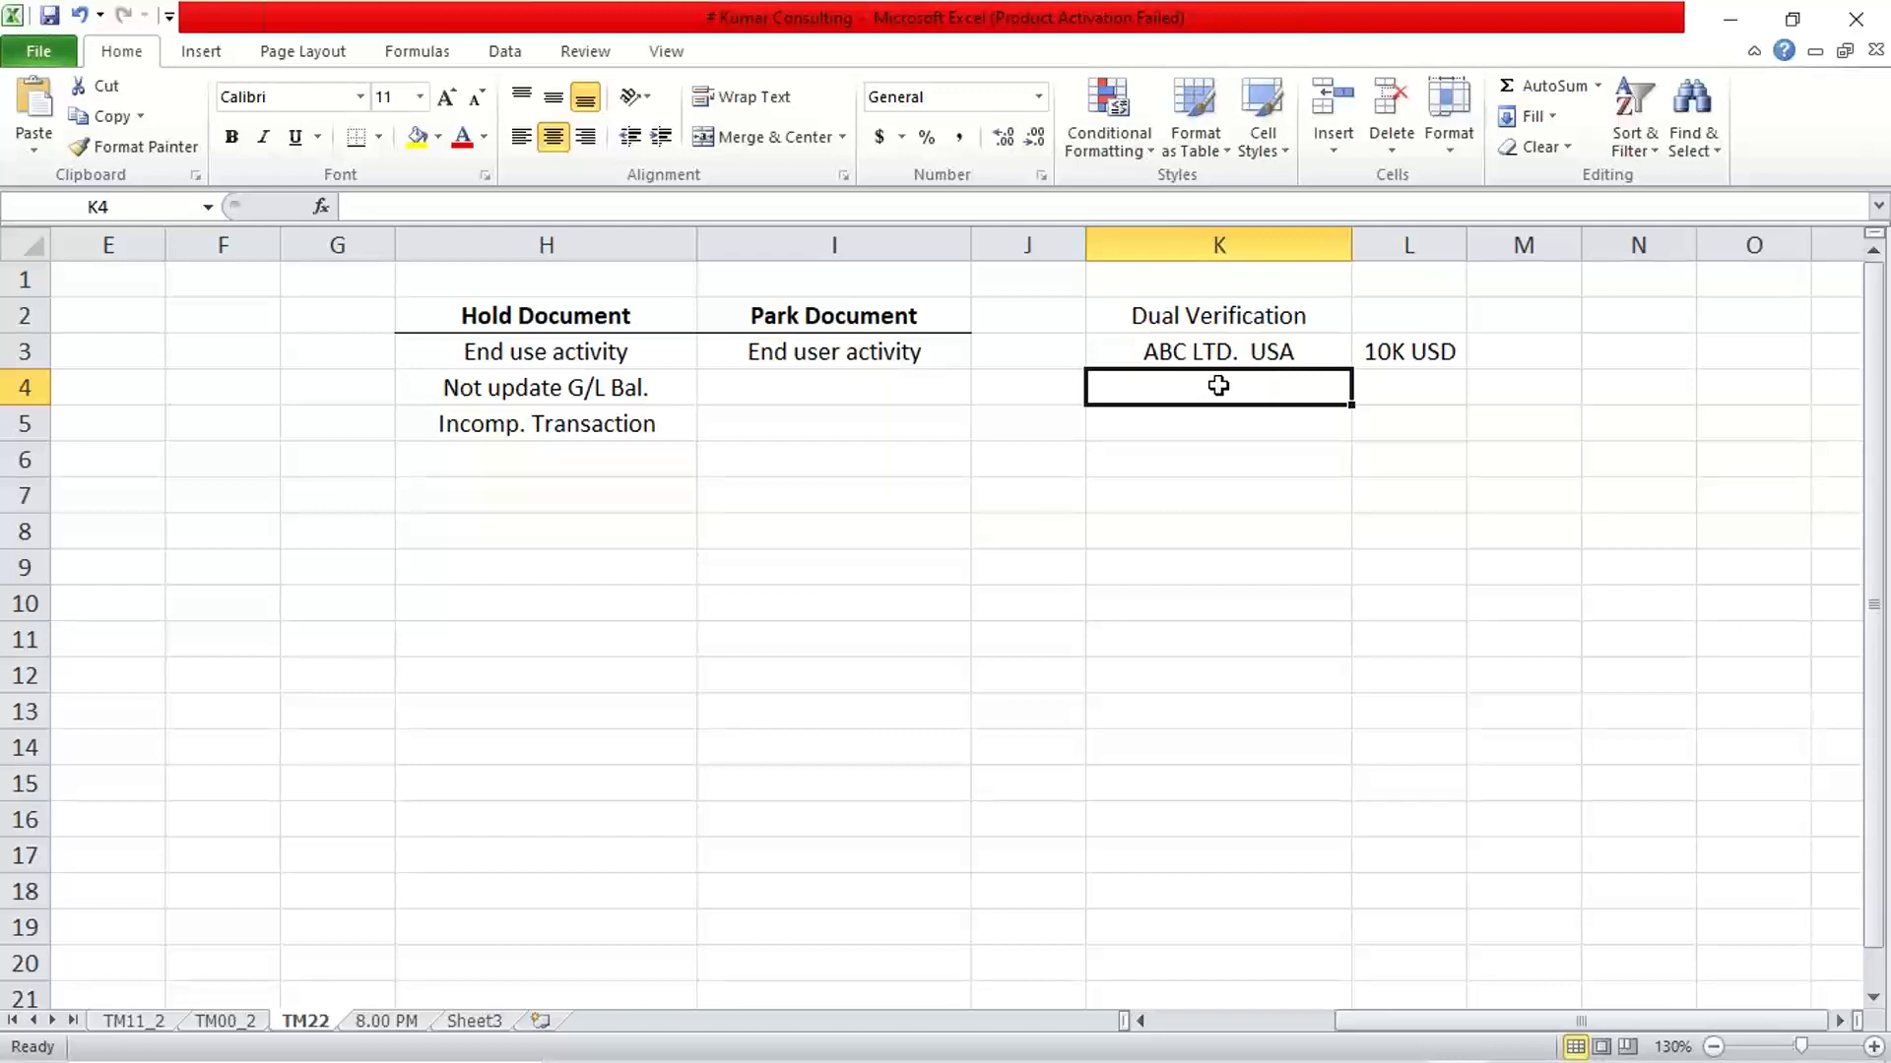
pyautogui.click(1403, 351)
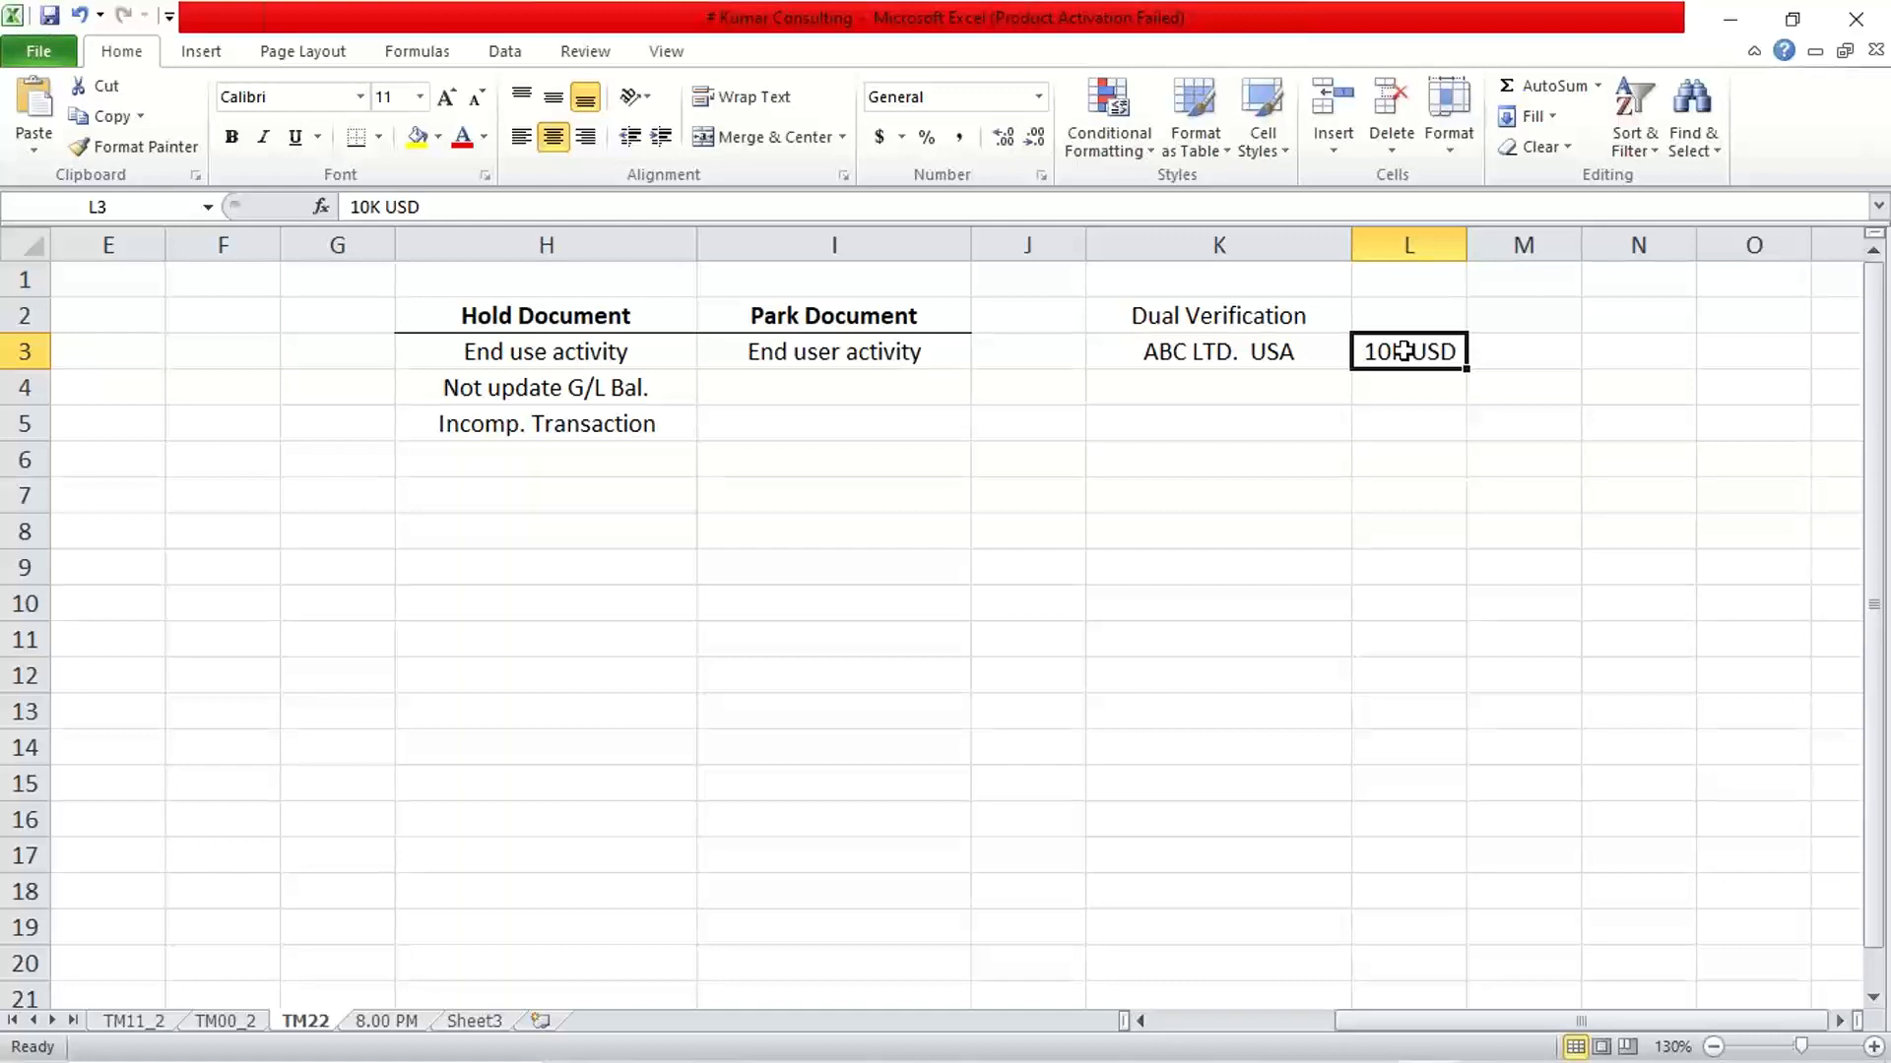
pyautogui.write('100K')
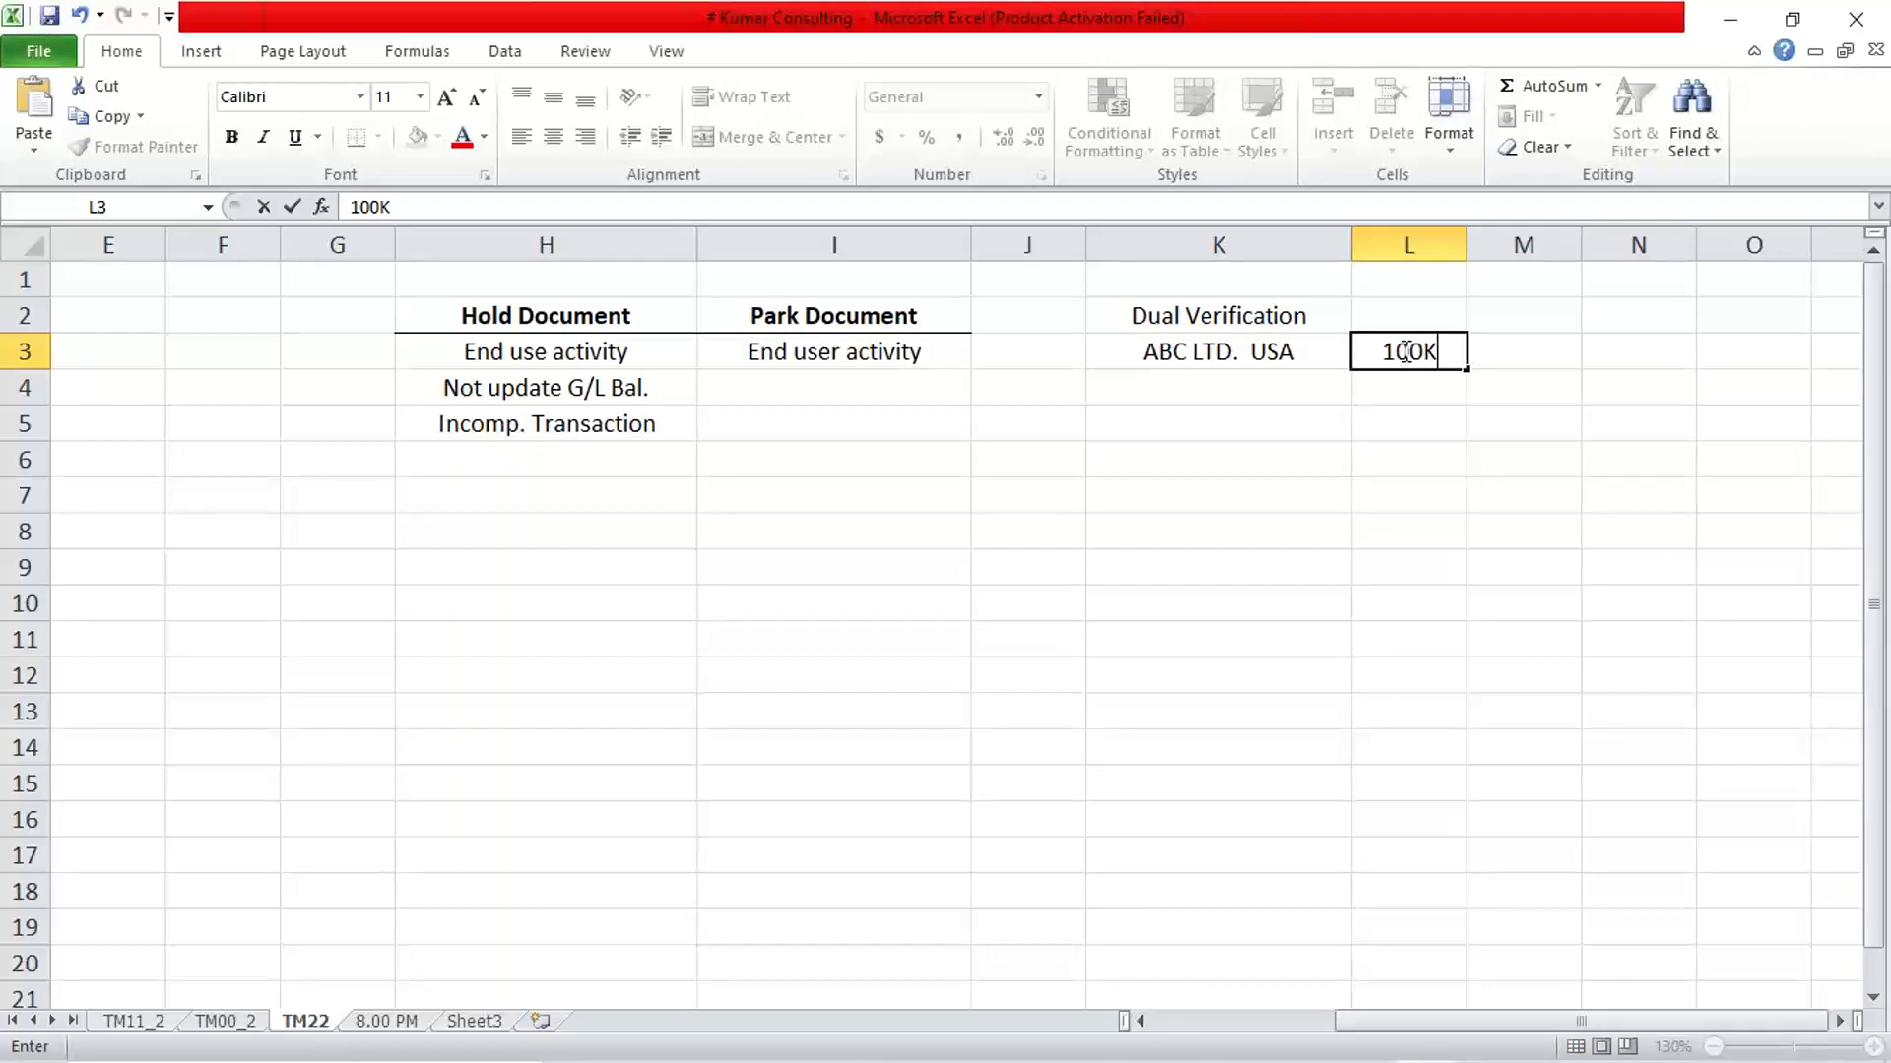
pyautogui.write(' USD')
pyautogui.press('Return')
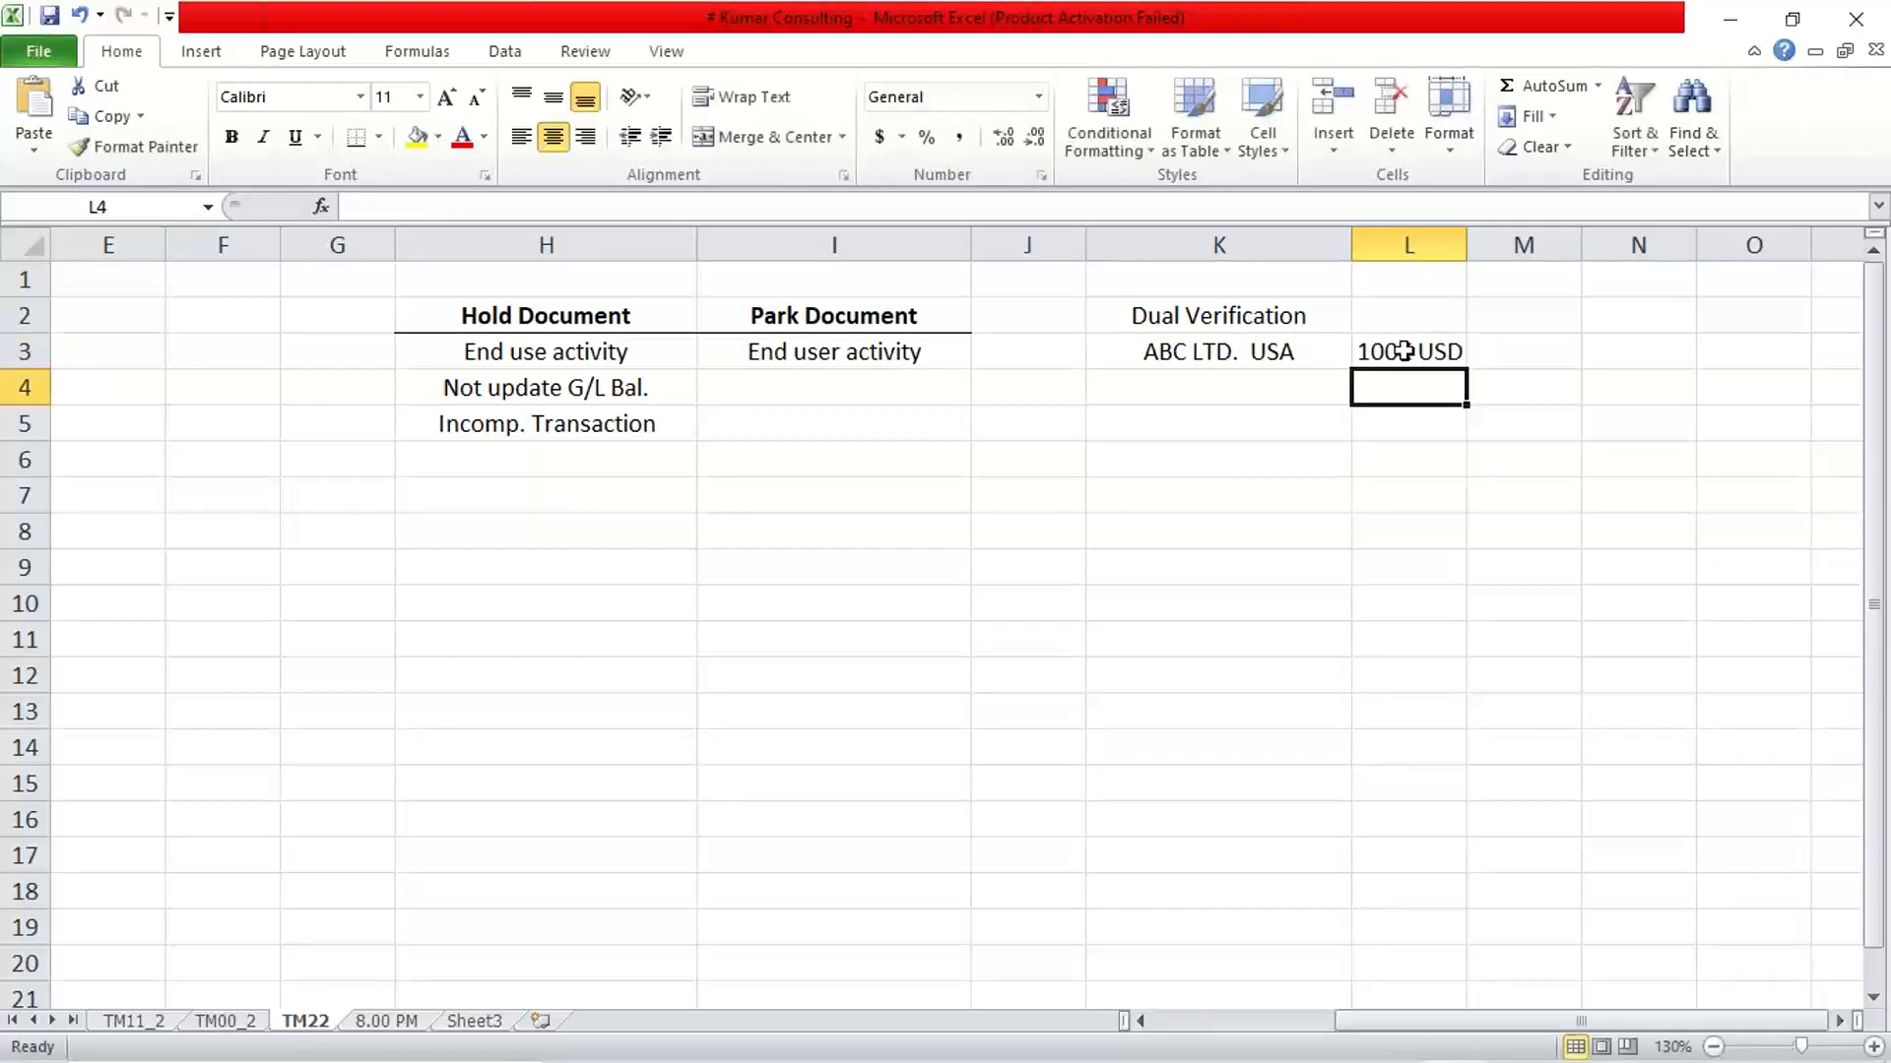
# Enter "AP TEAM" in cell M3 as the team for the ABC LTD. USA row
pyautogui.click(1527, 351)
pyautogui.write('AP TEAM')
pyautogui.press('Return')
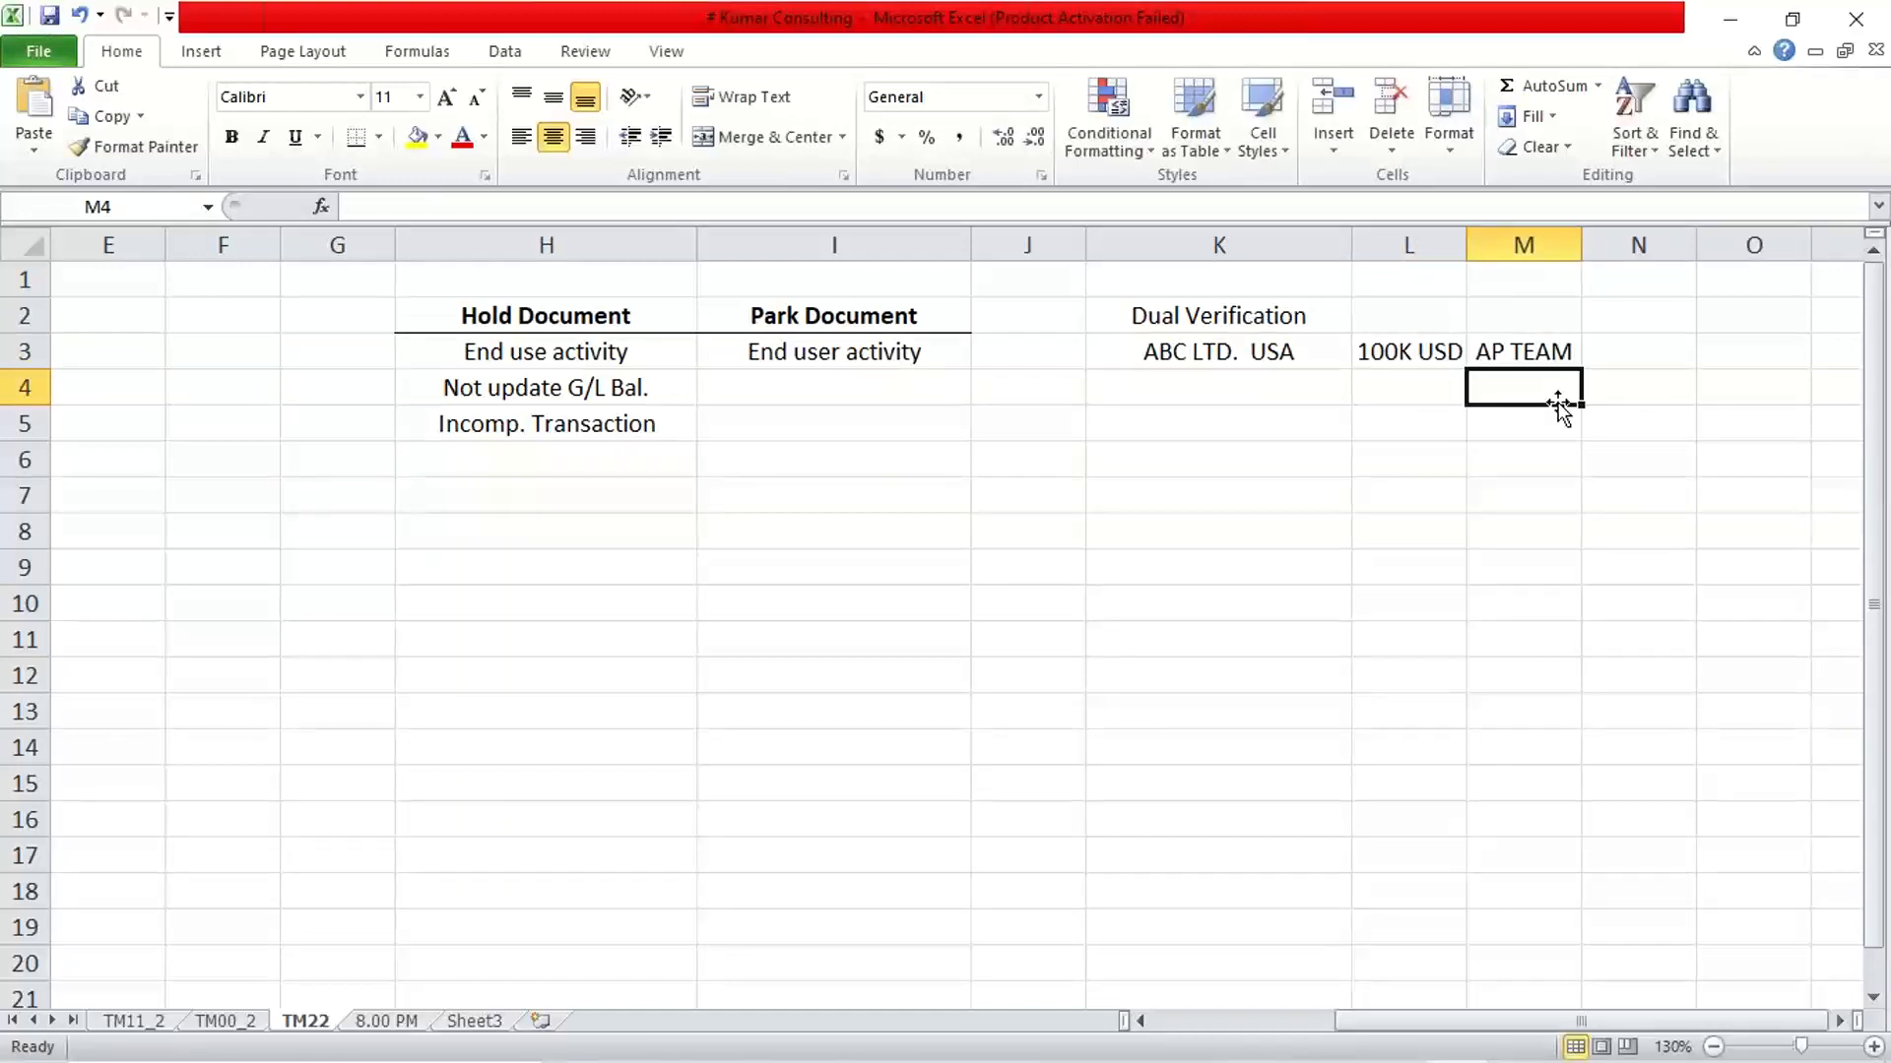
# Enter a second amount of "50K USD" in cell L4 and widen column L slightly
pyautogui.press('Left')
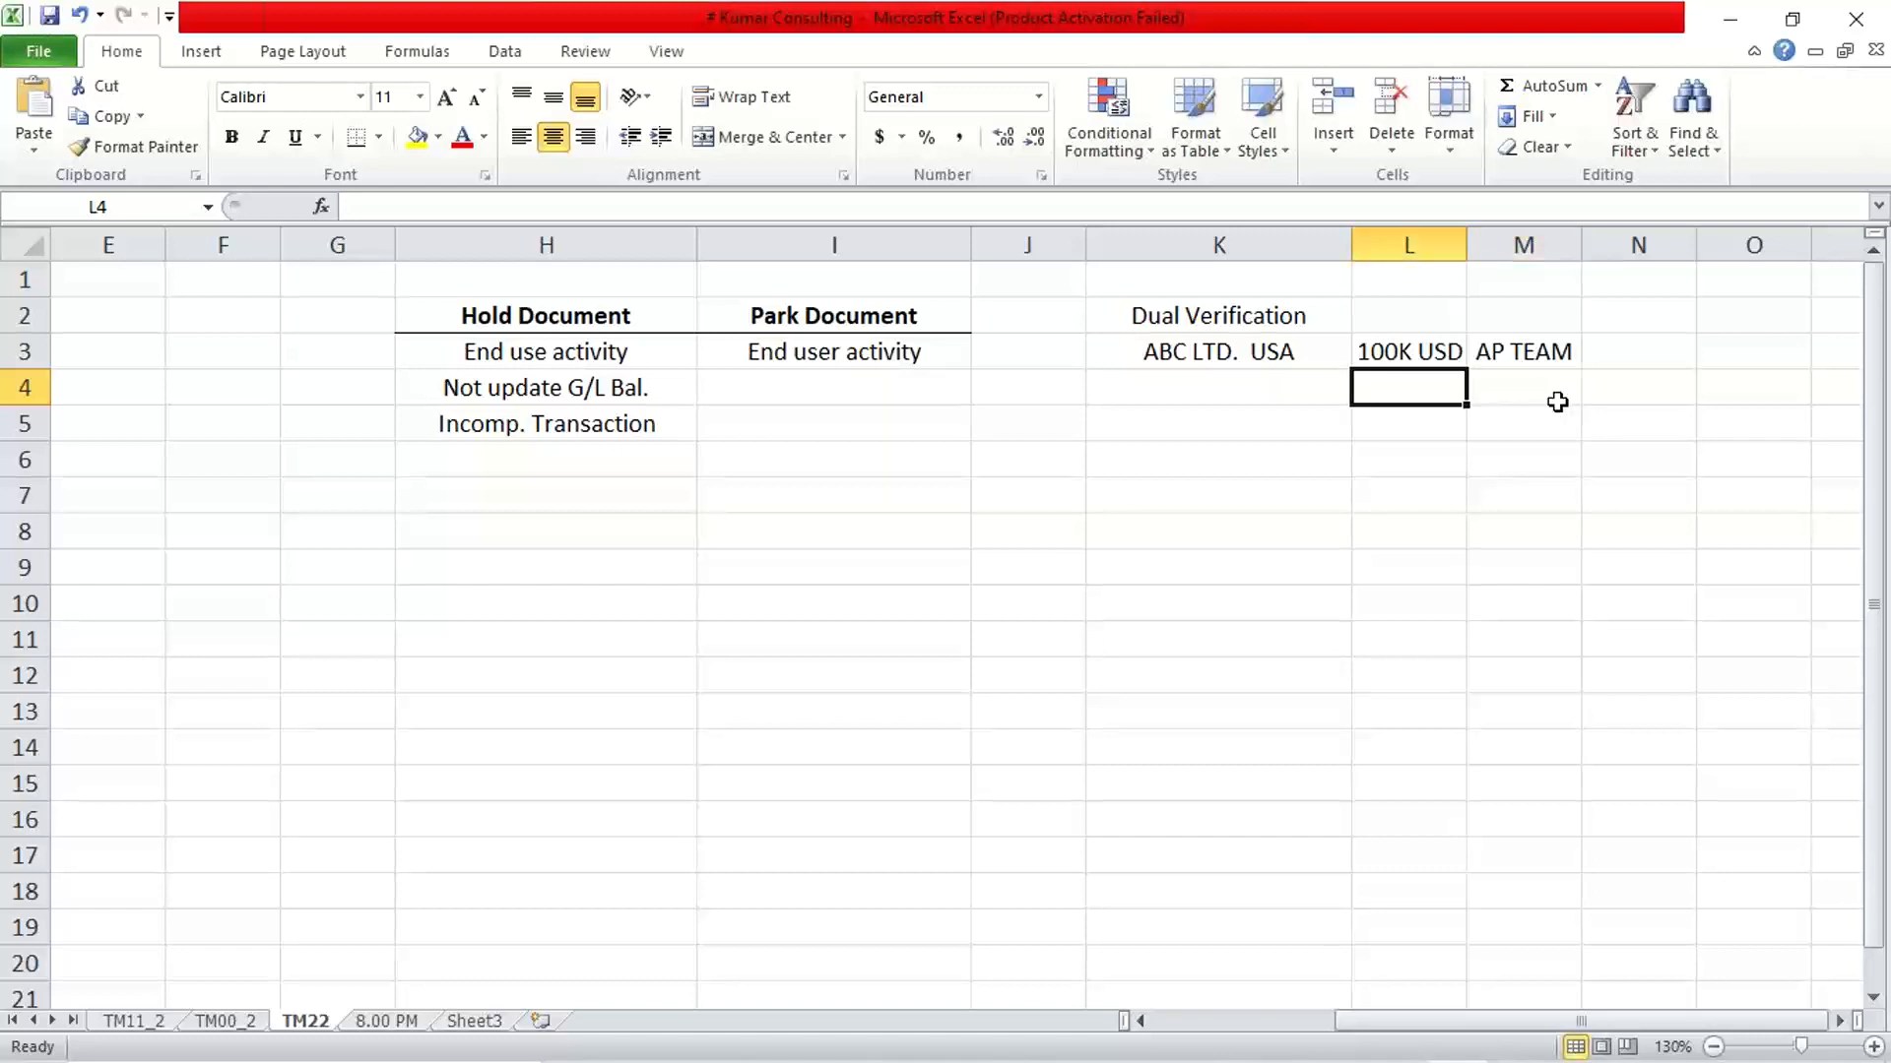
pyautogui.write('50')
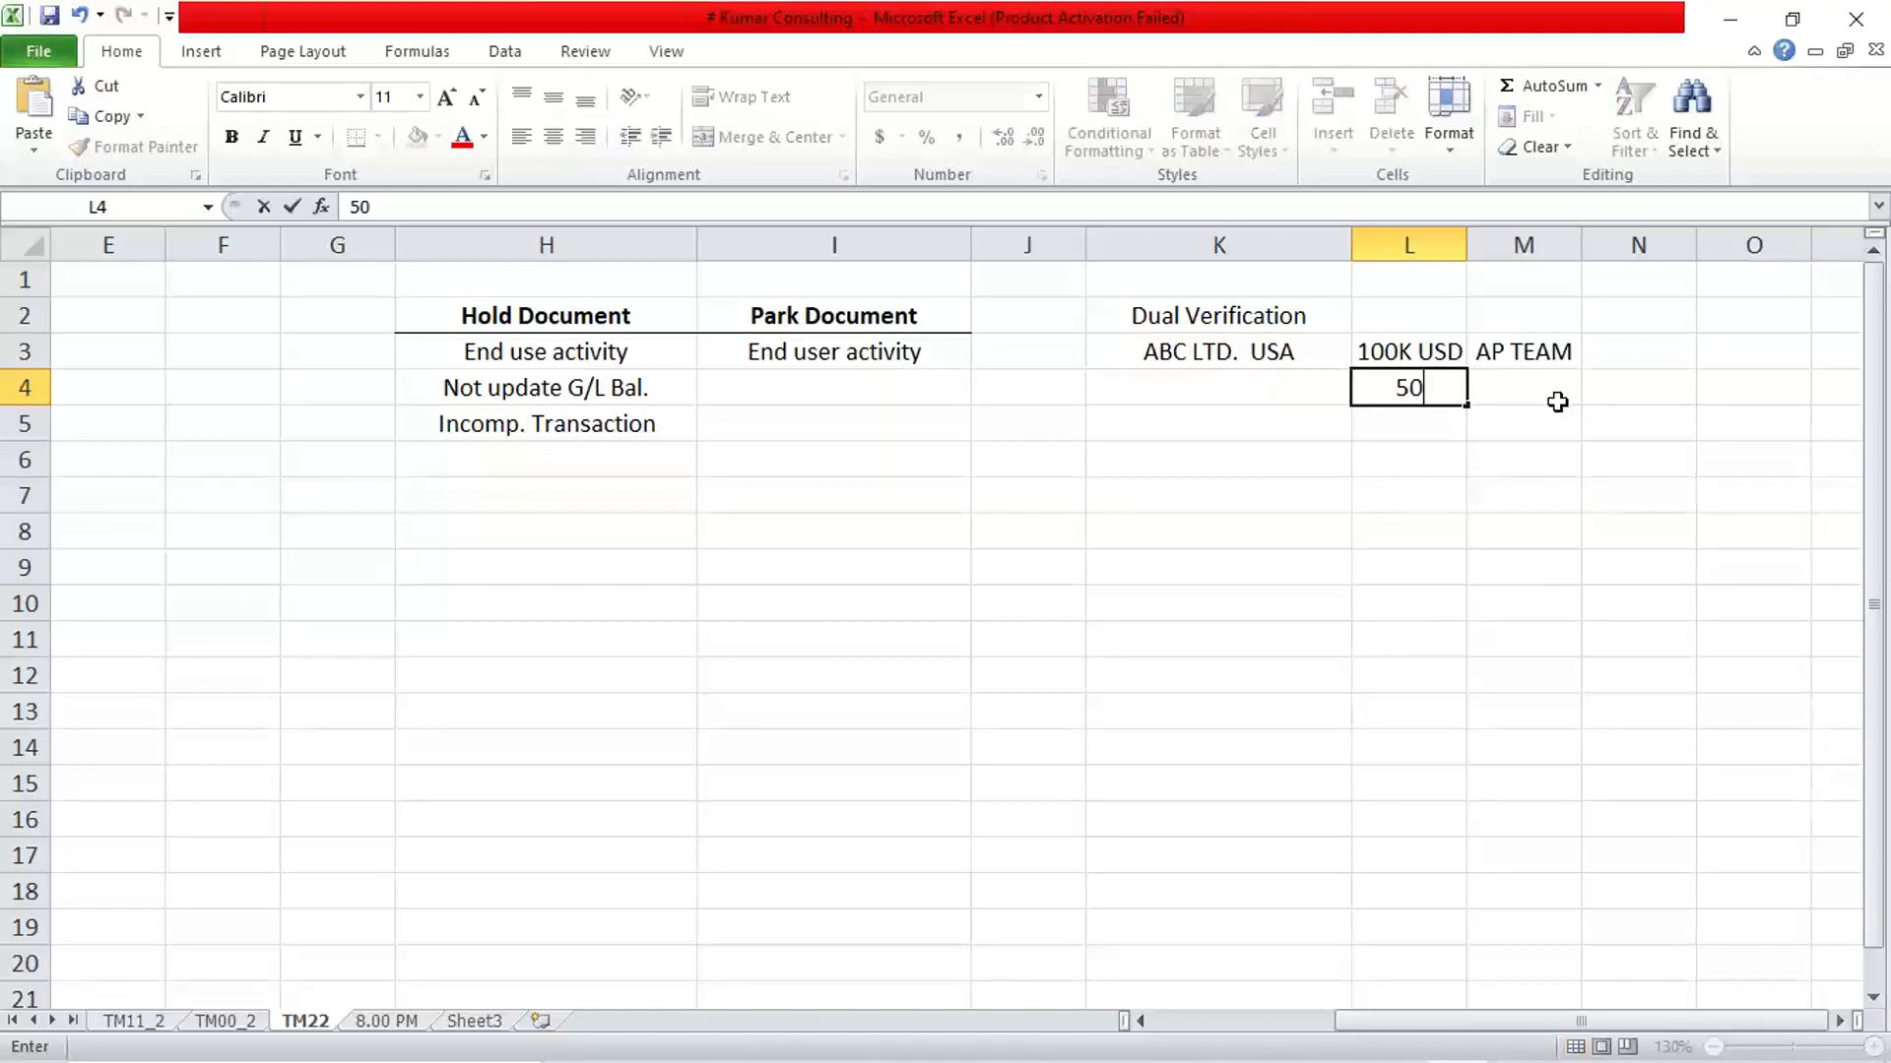
pyautogui.write('K USD')
pyautogui.press('Return')
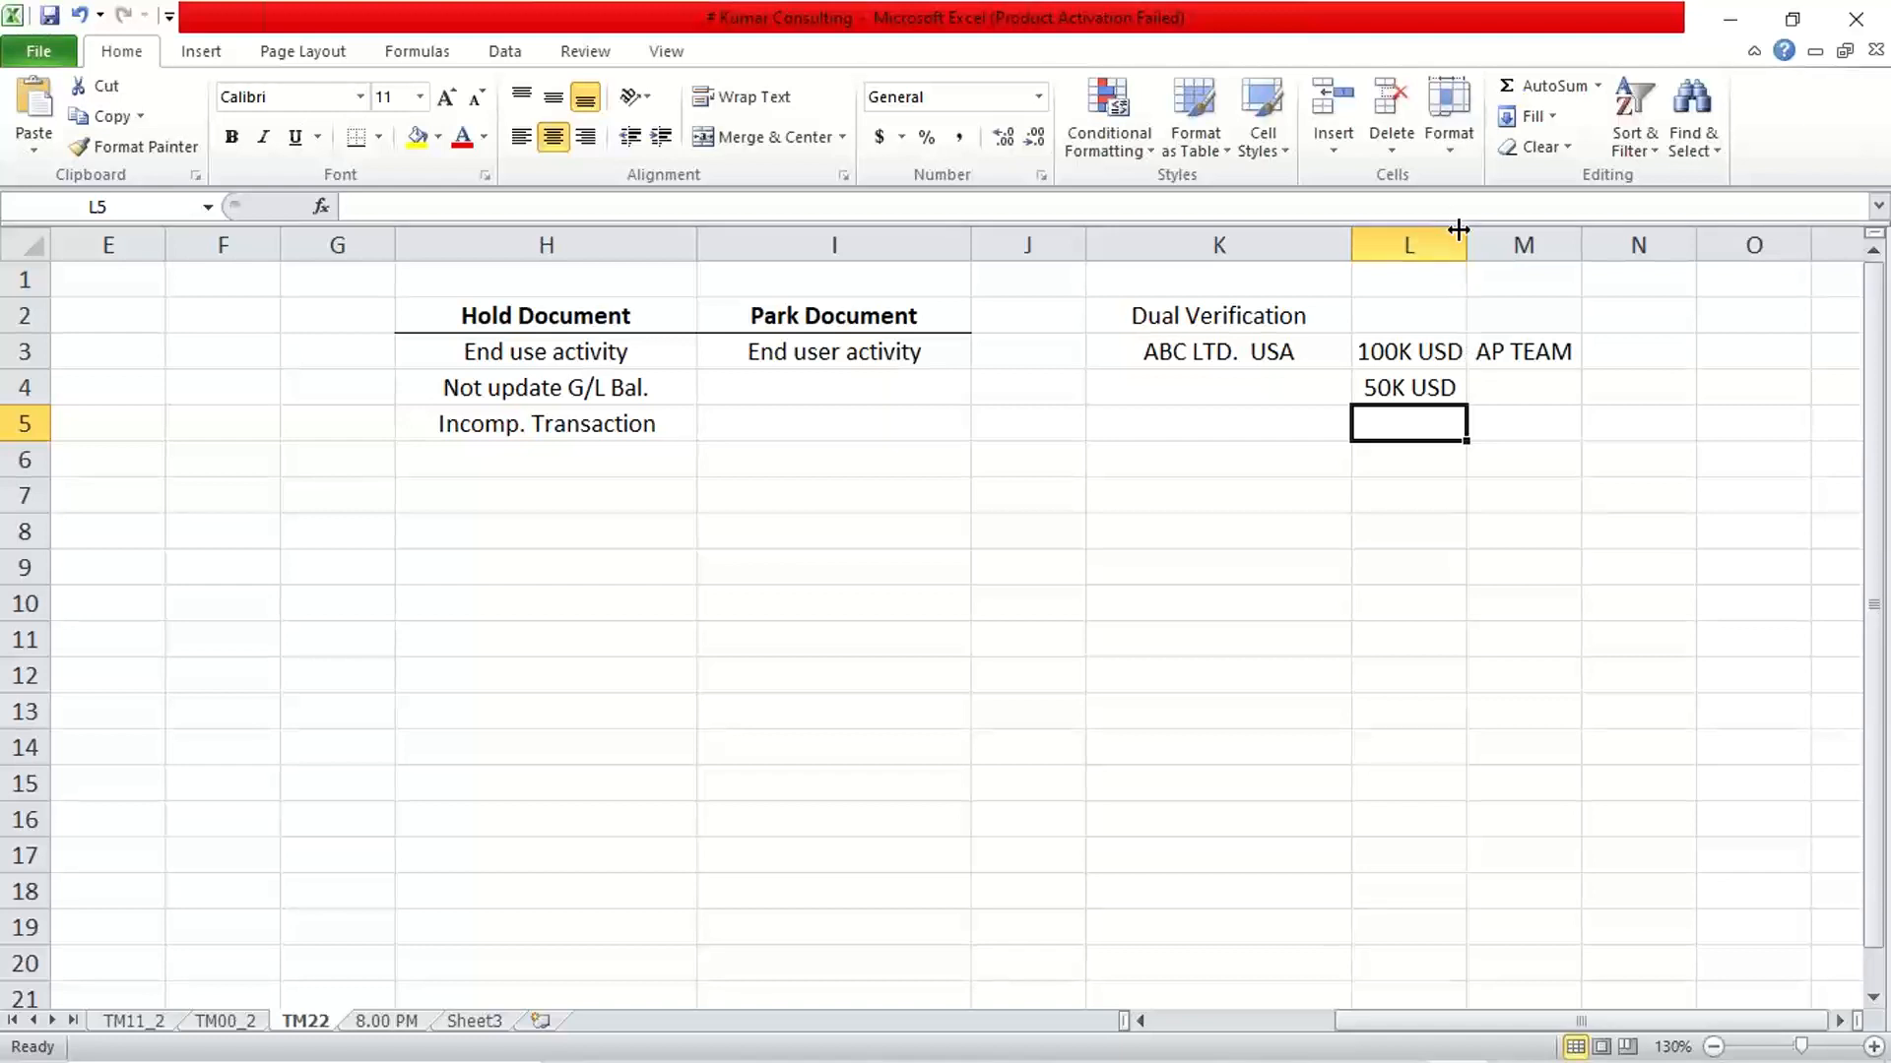
pyautogui.moveTo(1467, 239); pyautogui.dragTo(1494, 234)
pyautogui.click(1406, 530)
# Review the Dual Verification example by going through the company, both amounts and the AP team in cells K2 to M4
pyautogui.click(1422, 394)
pyautogui.click(1392, 355)
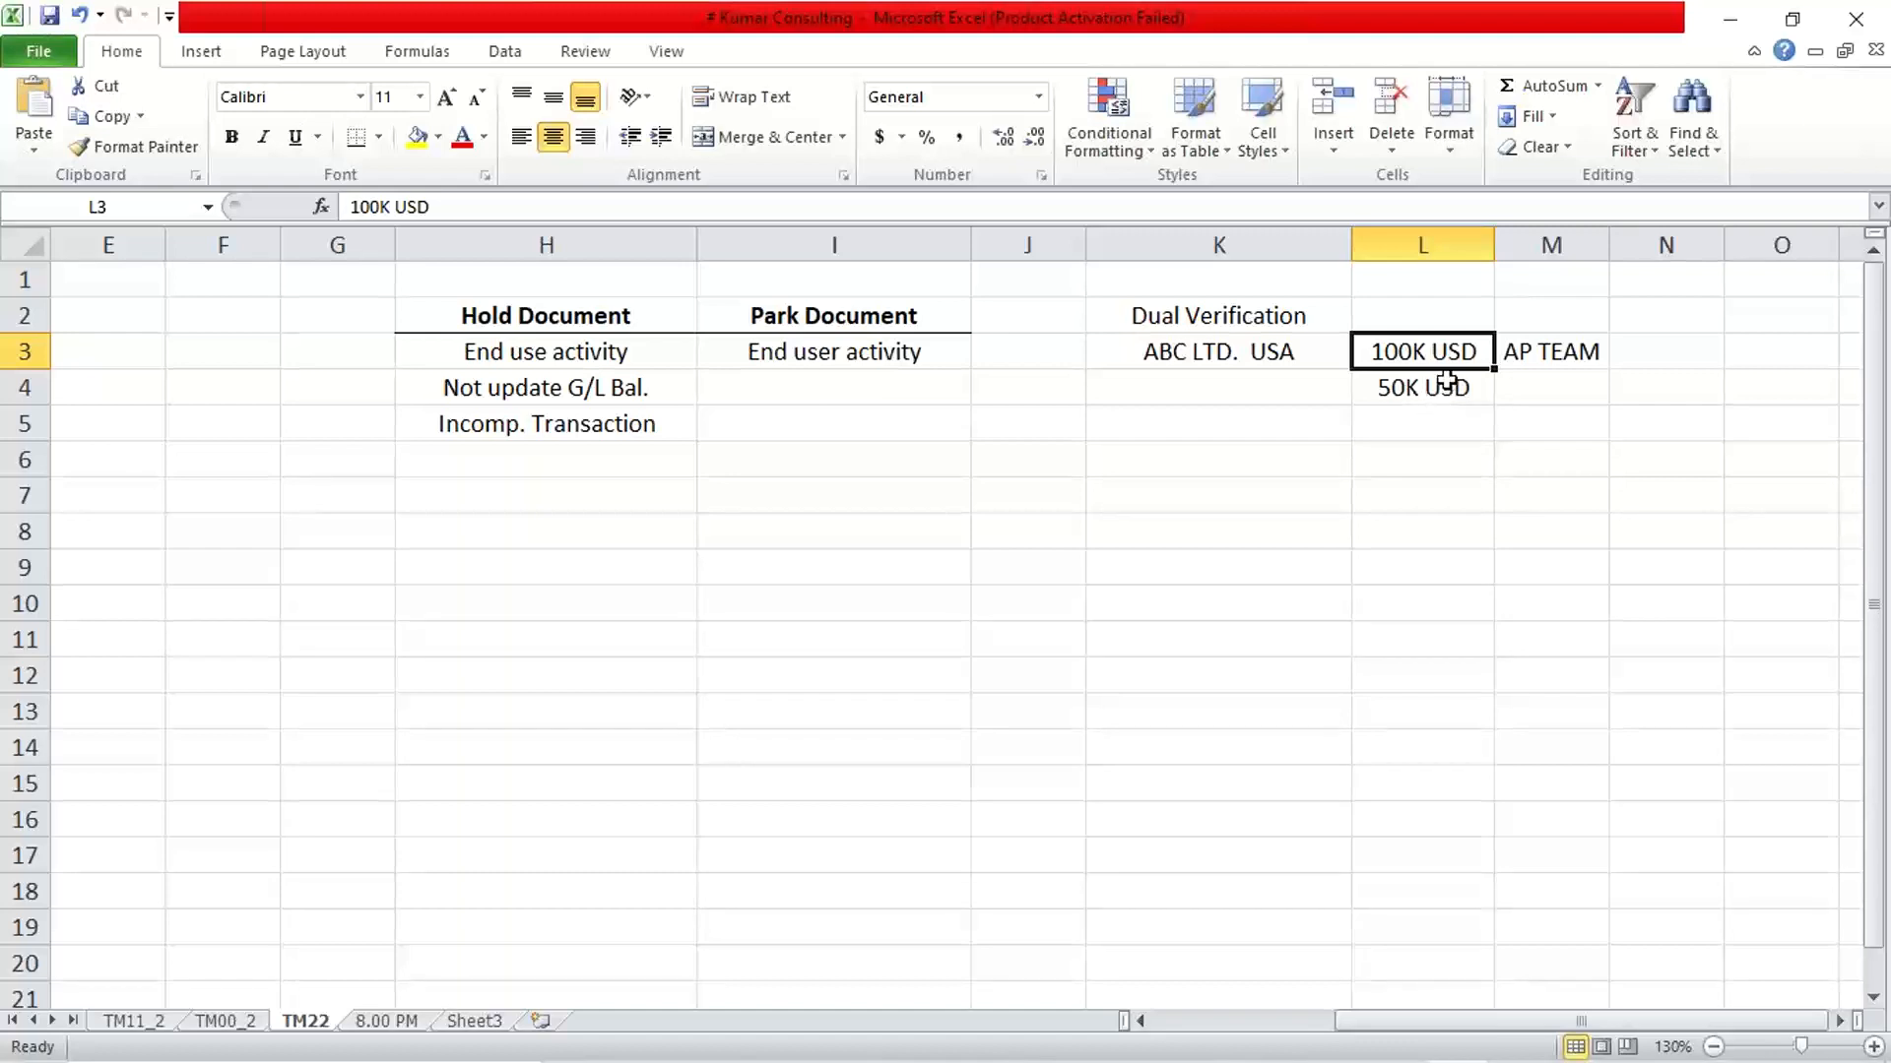
pyautogui.click(1545, 370)
pyautogui.click(1457, 357)
pyautogui.click(1561, 351)
pyautogui.click(1188, 358)
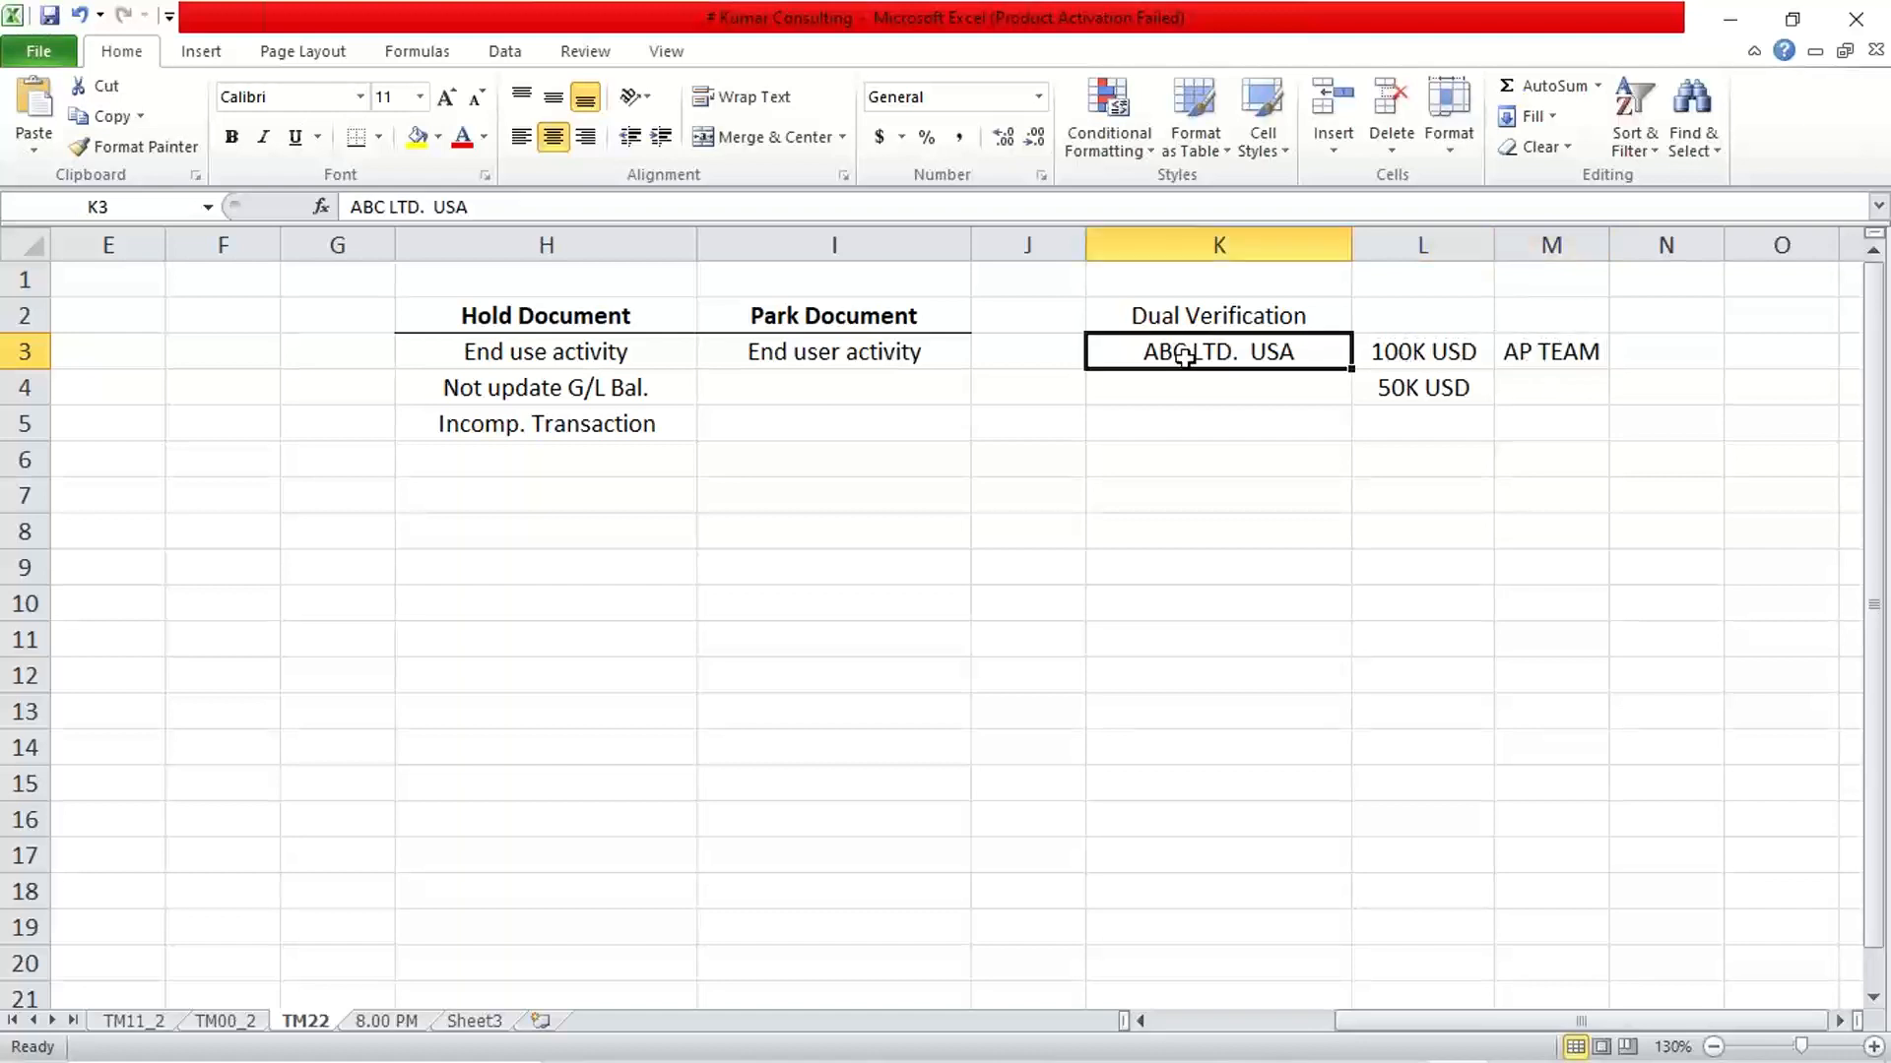
pyautogui.click(1390, 355)
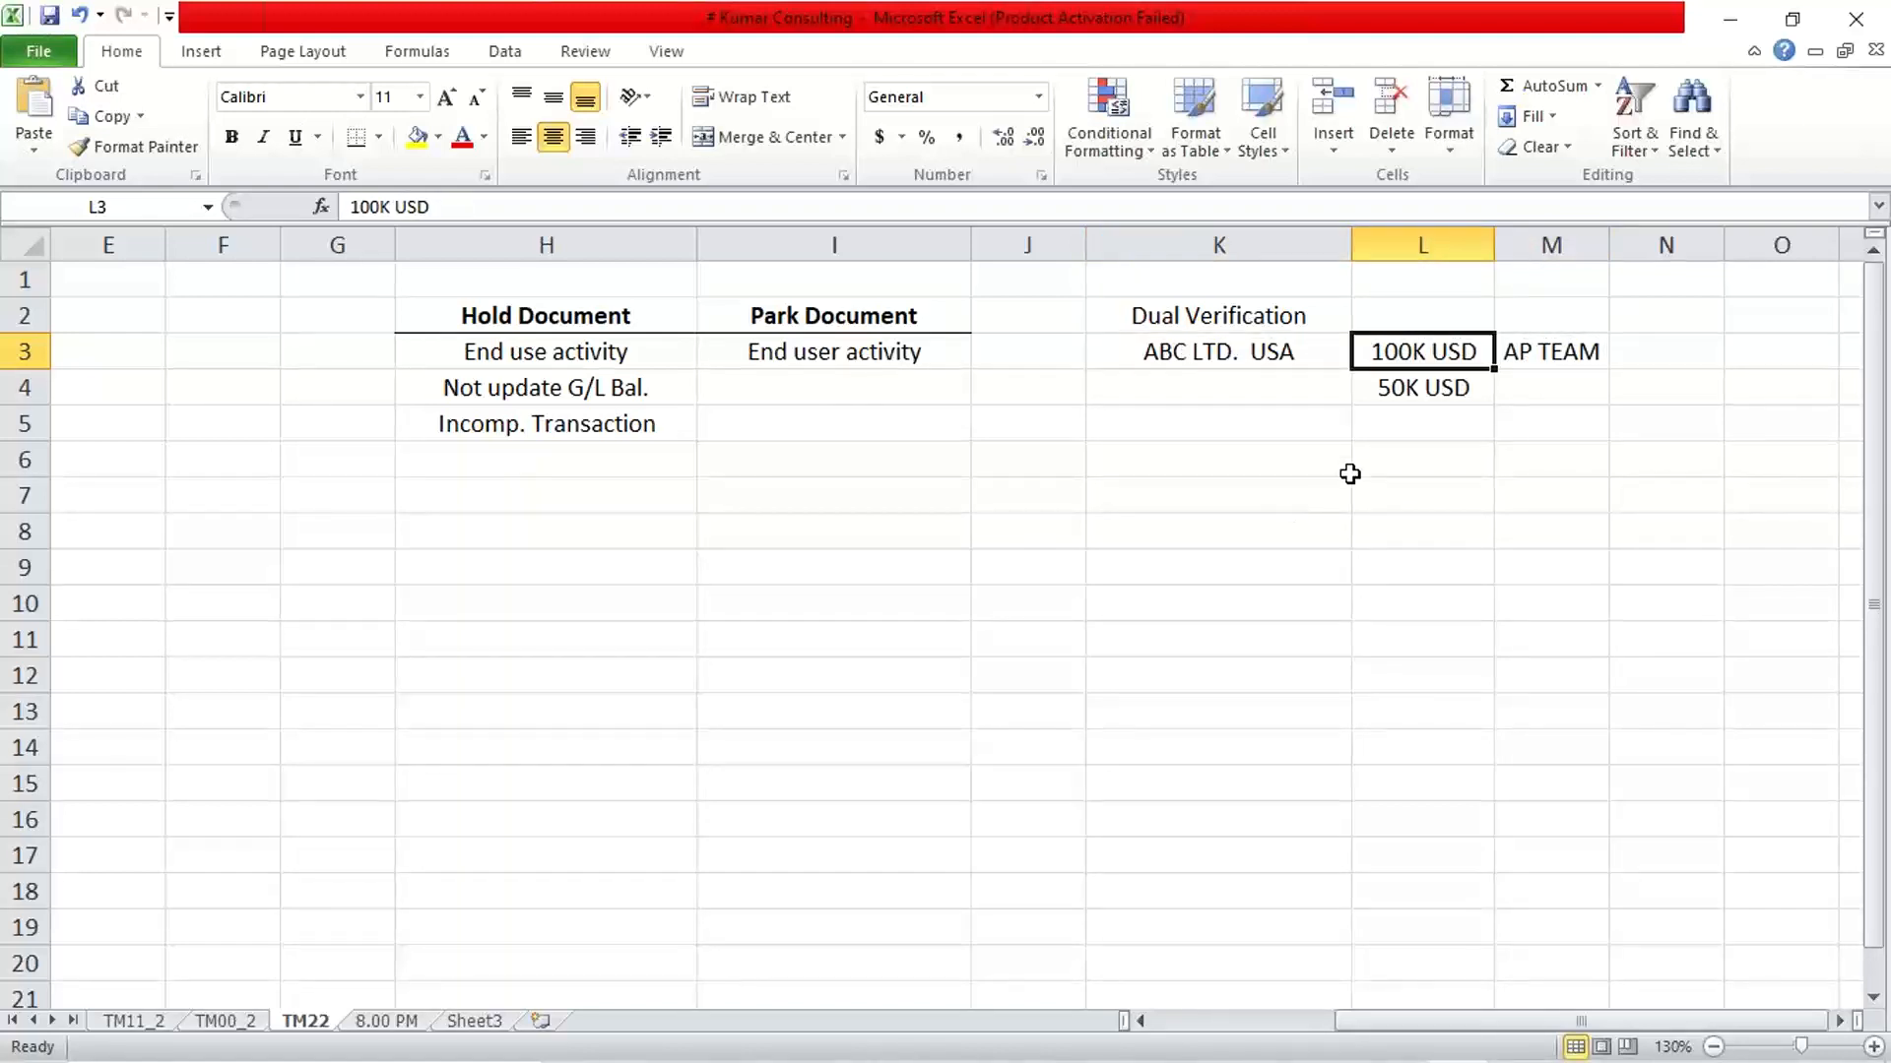
pyautogui.click(1403, 391)
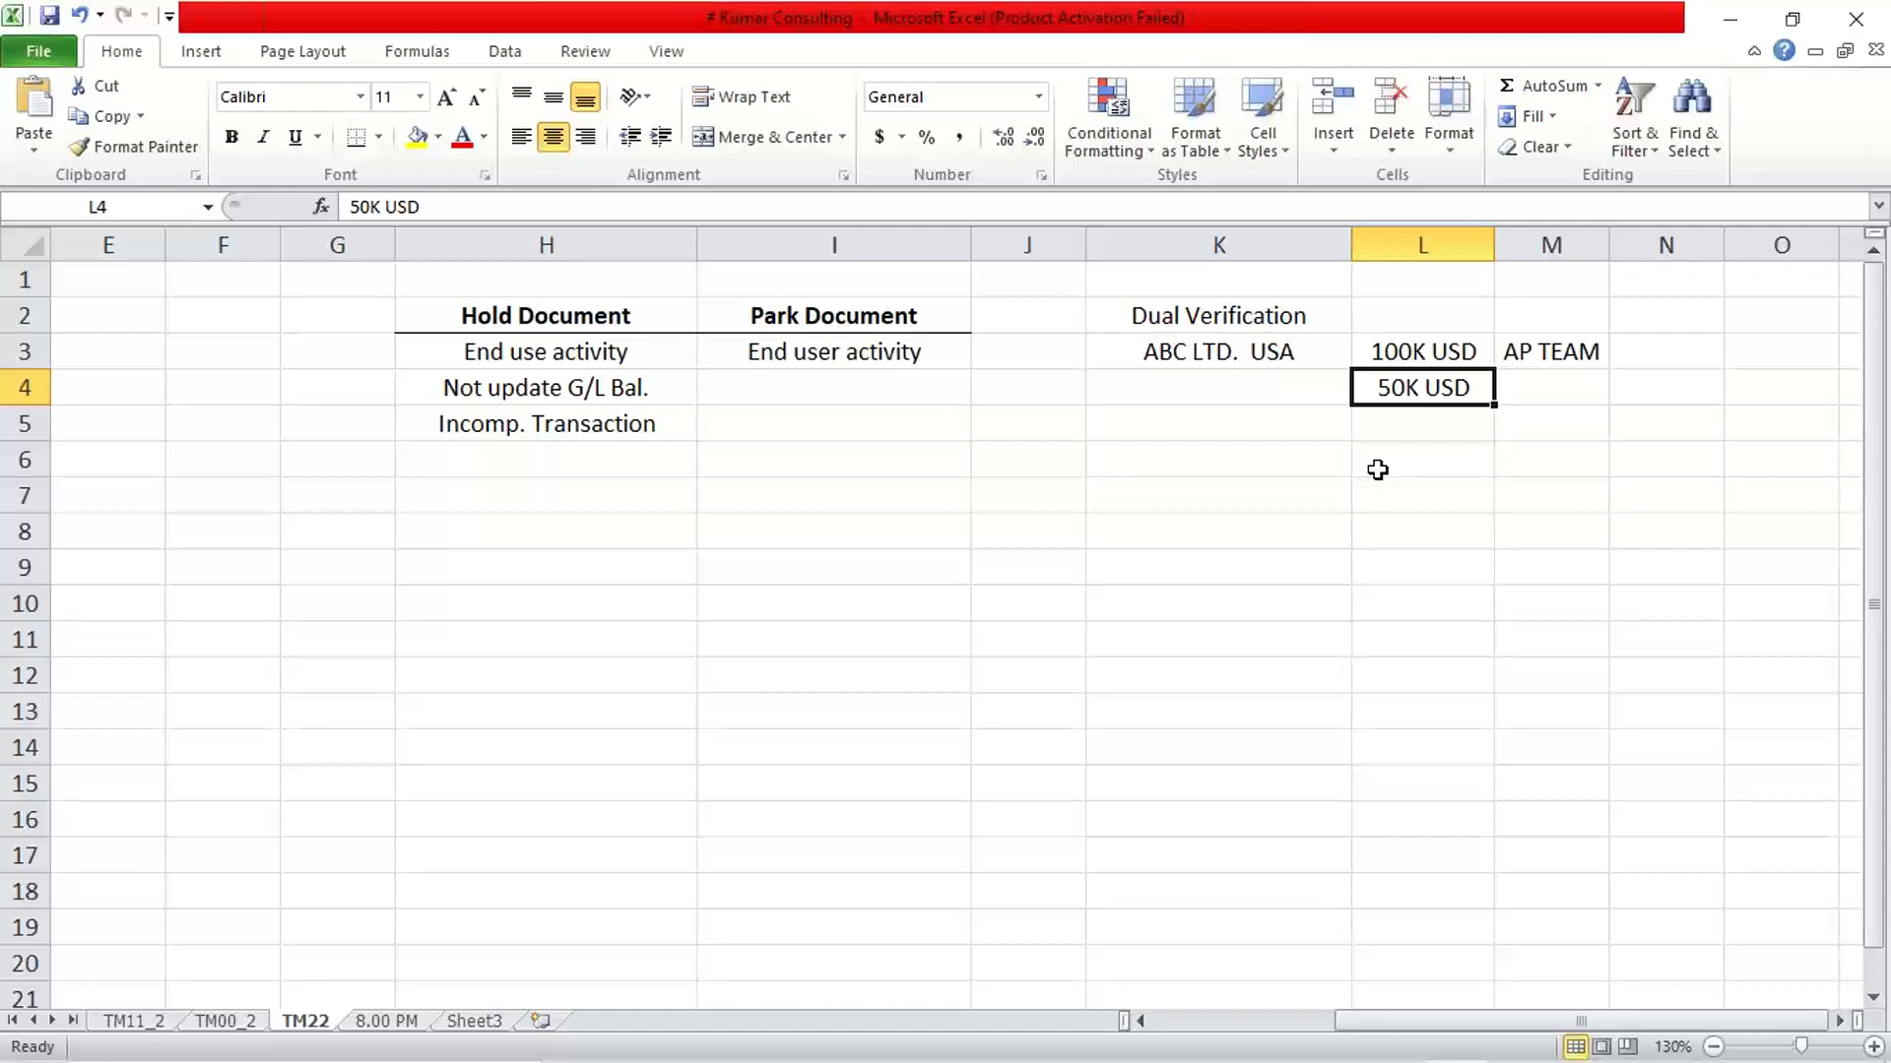
pyautogui.press('Right')
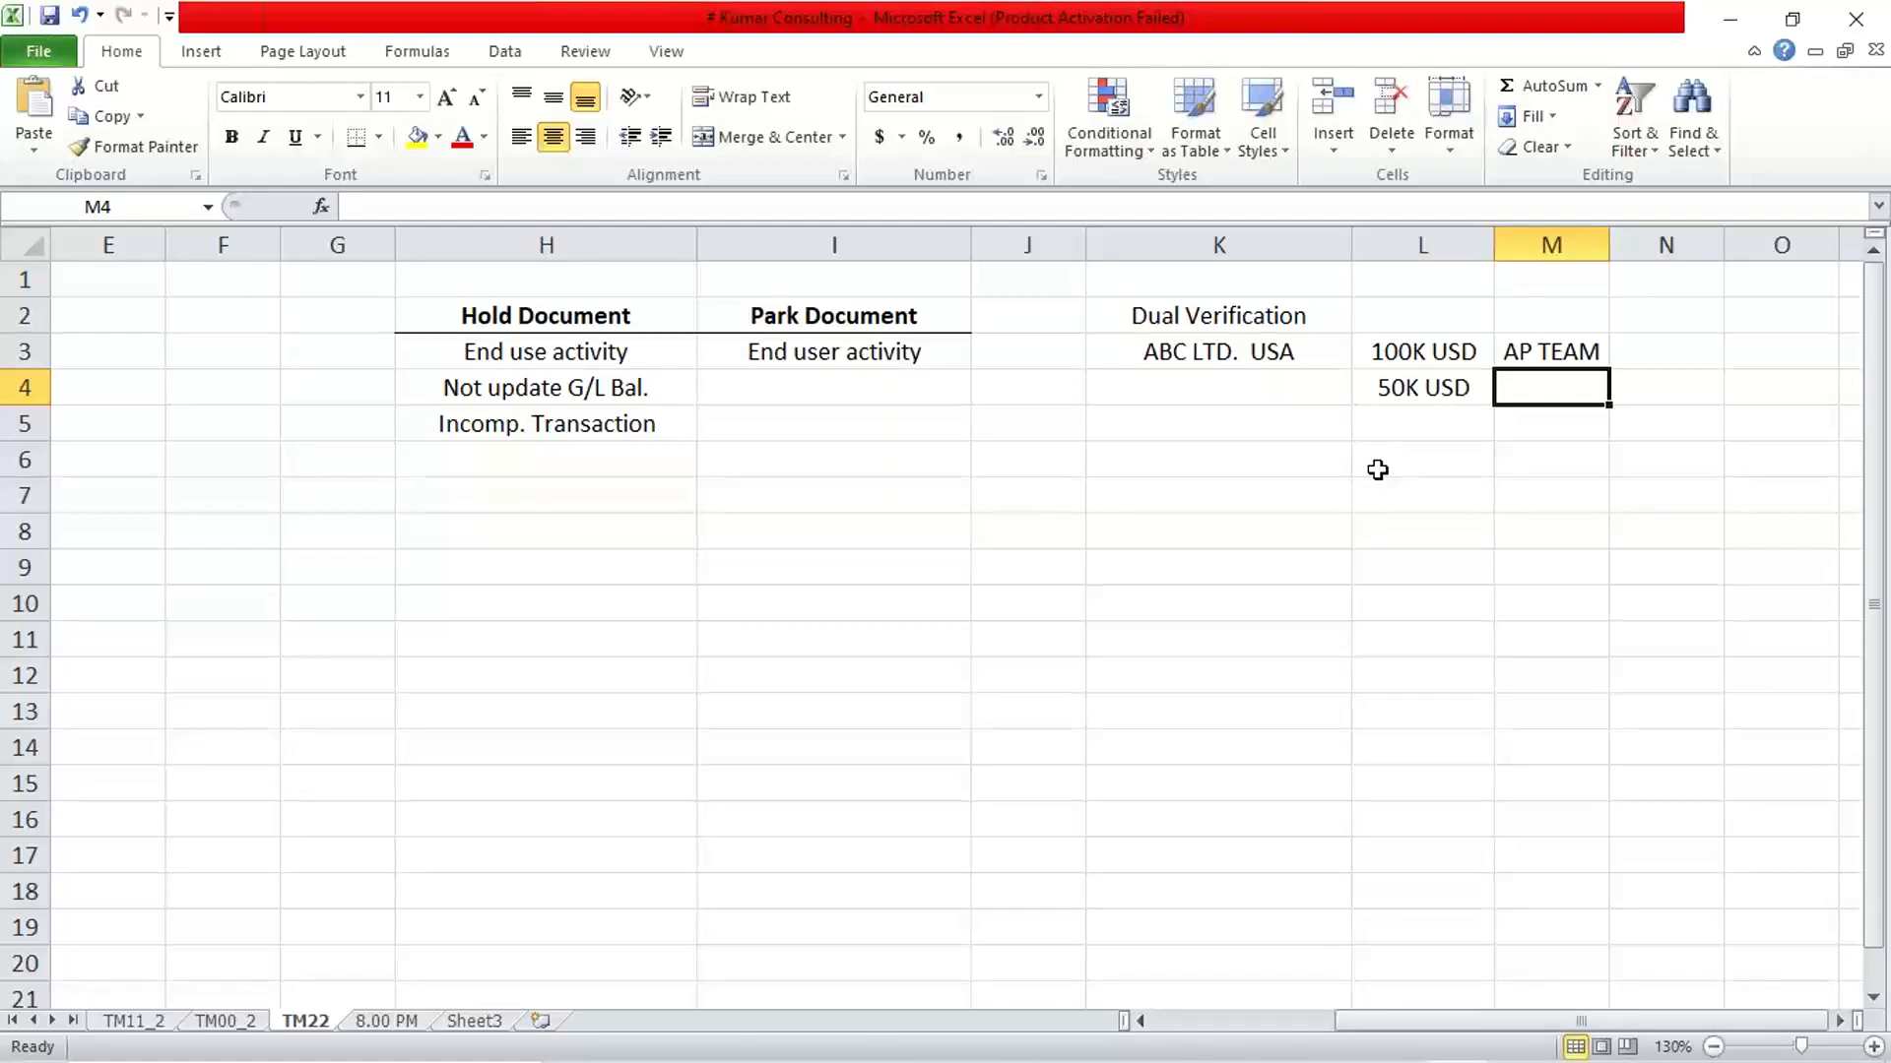
pyautogui.press('Up')
pyautogui.press('Left')
pyautogui.press('Left')
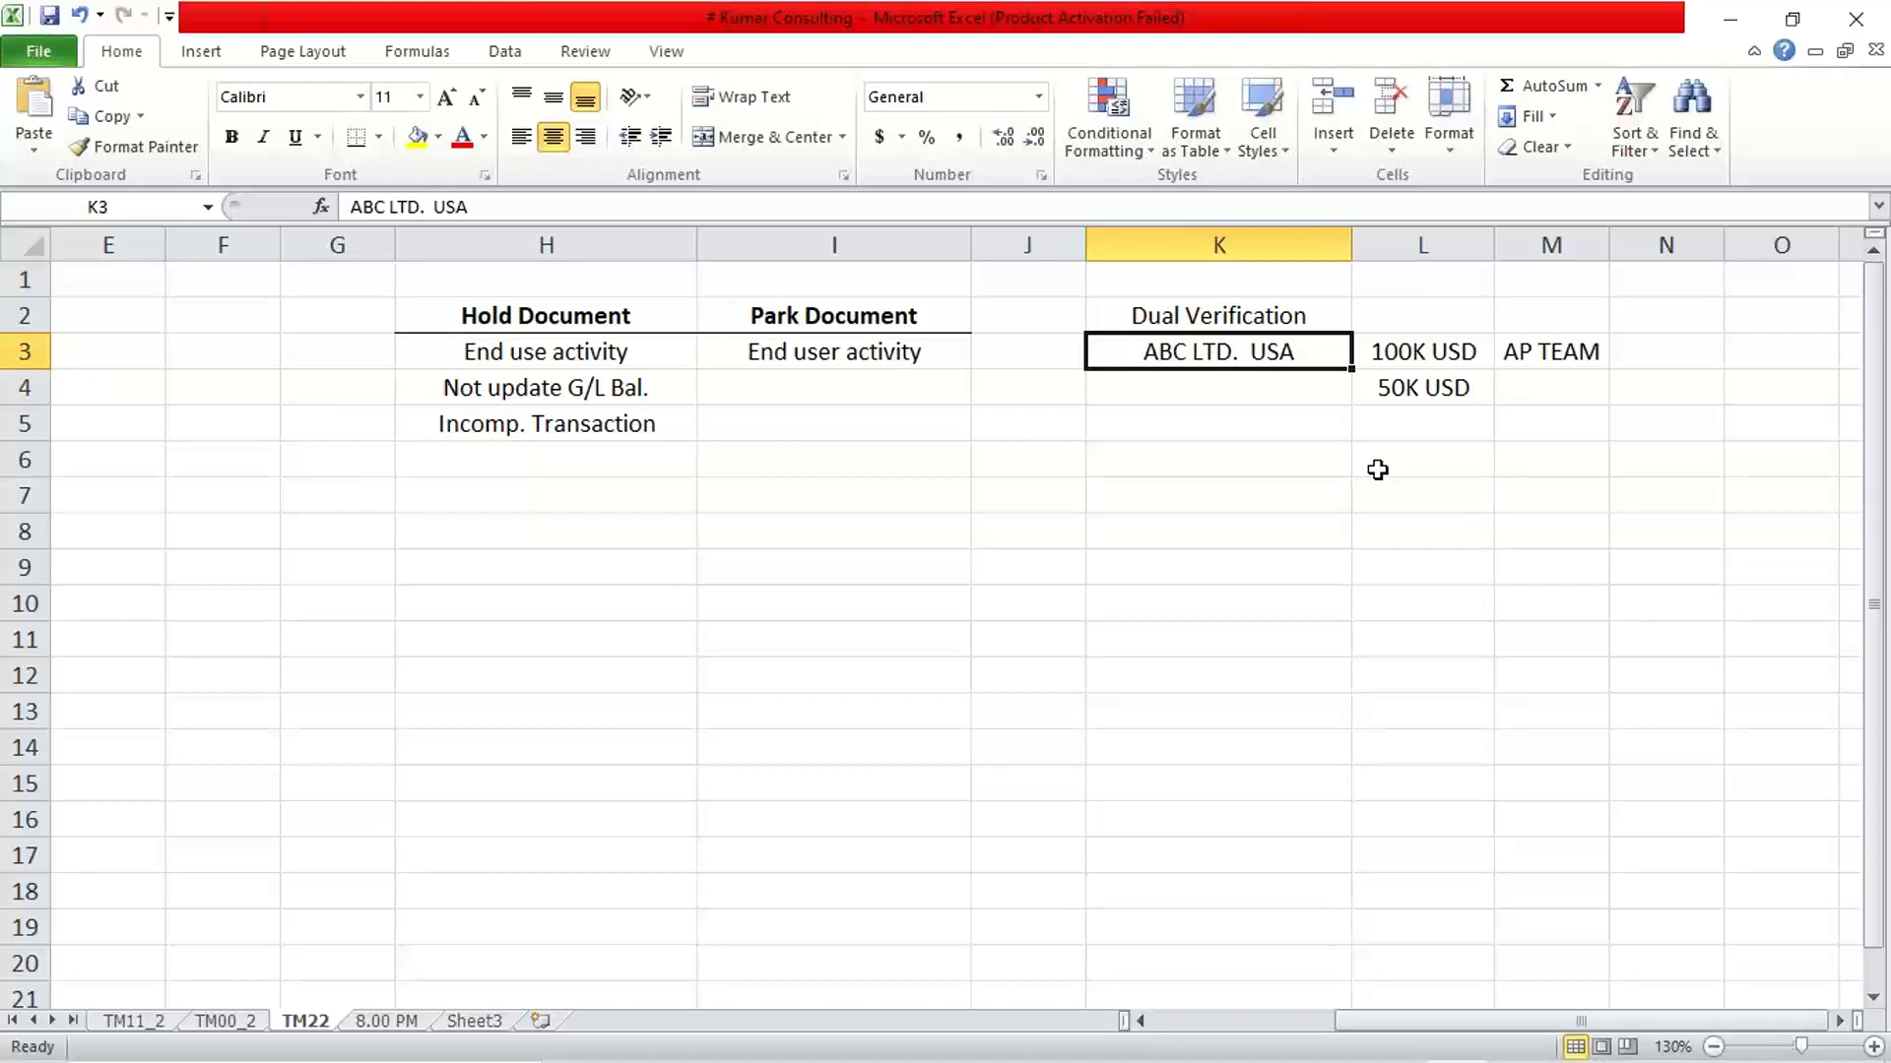
pyautogui.press('Down')
pyautogui.press('Right')
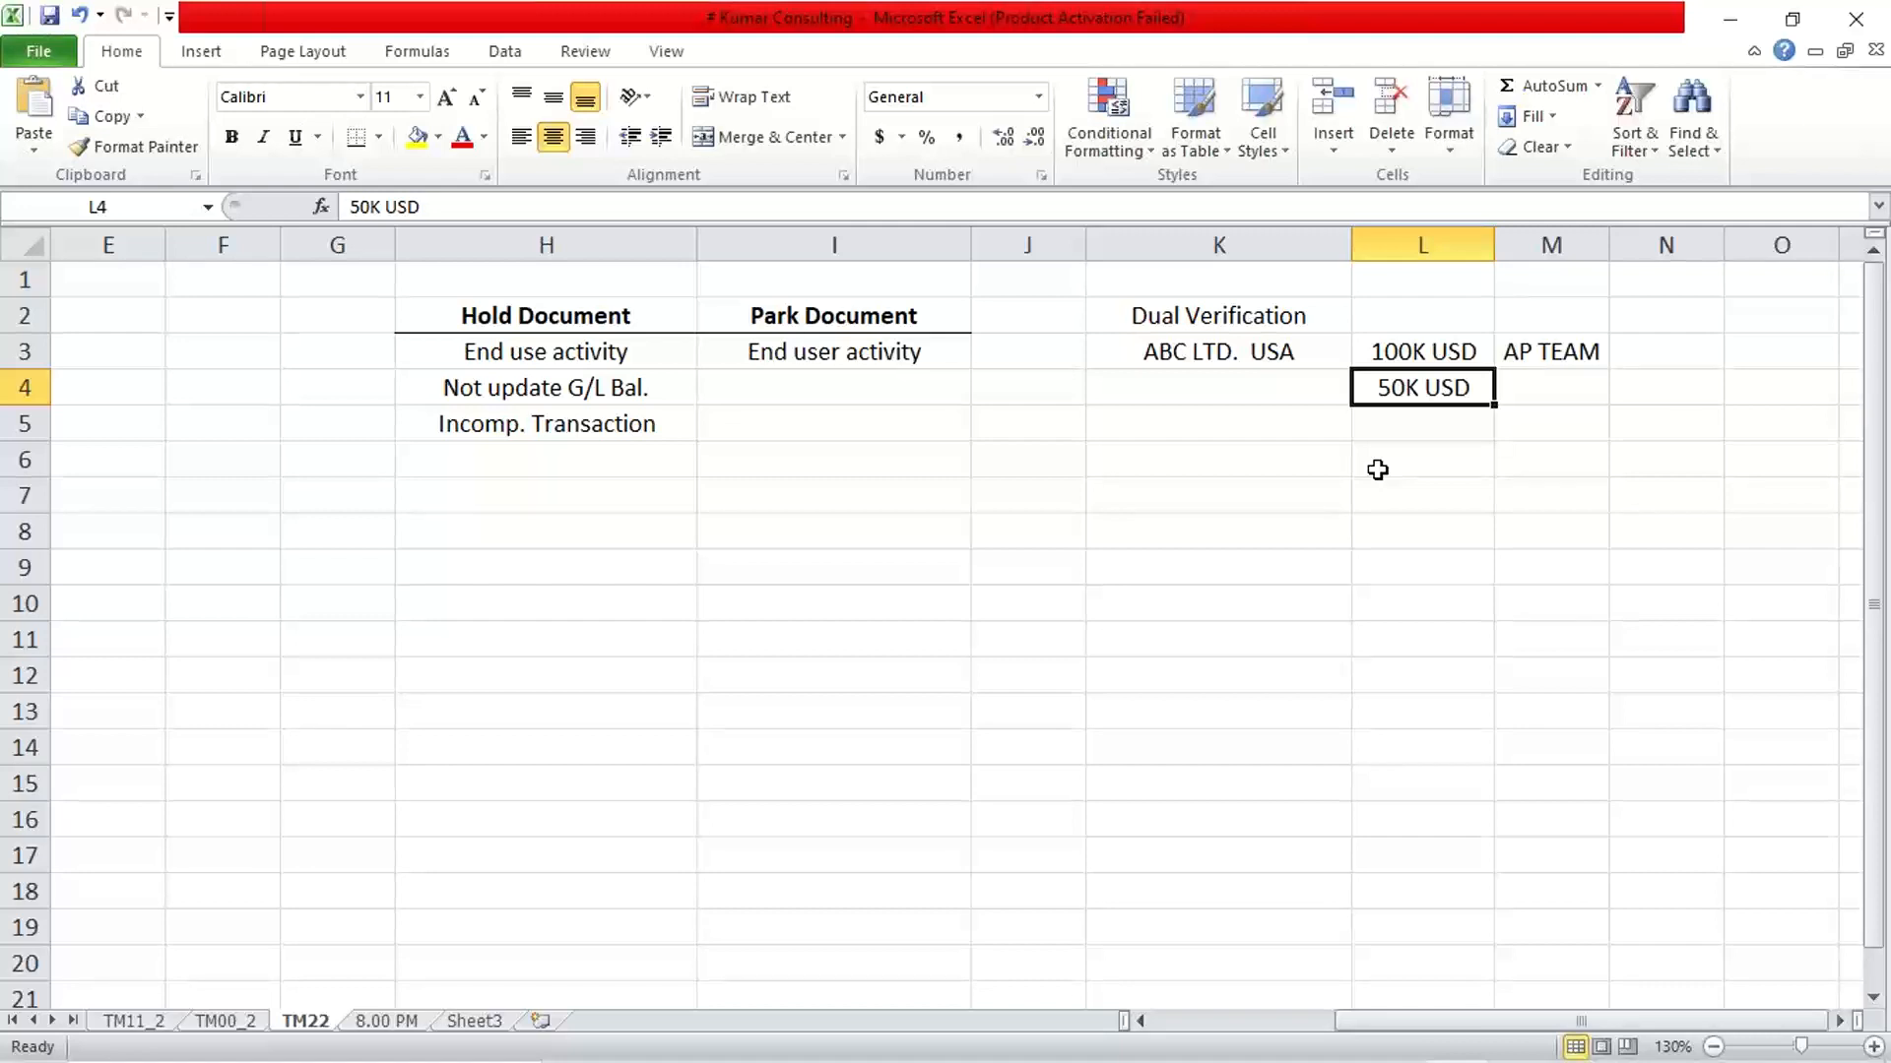
pyautogui.click(1191, 394)
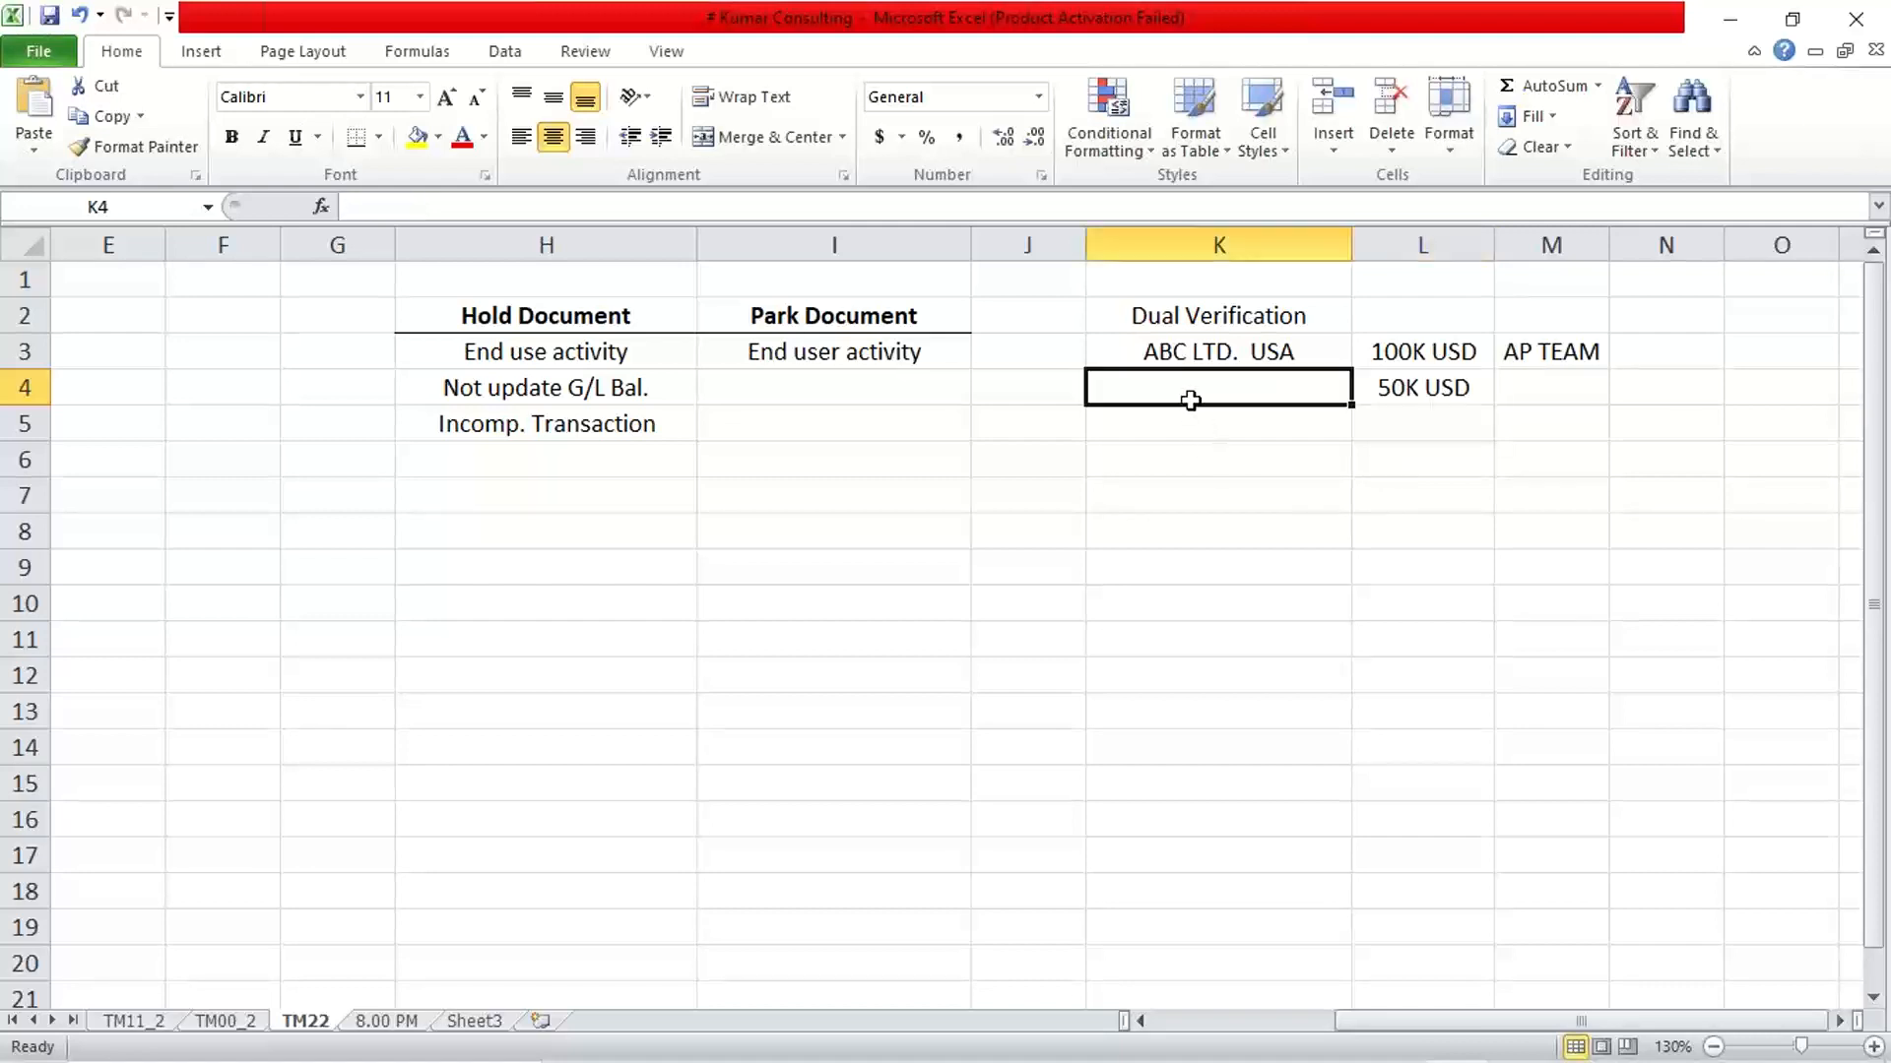
pyautogui.click(1195, 315)
pyautogui.click(1201, 352)
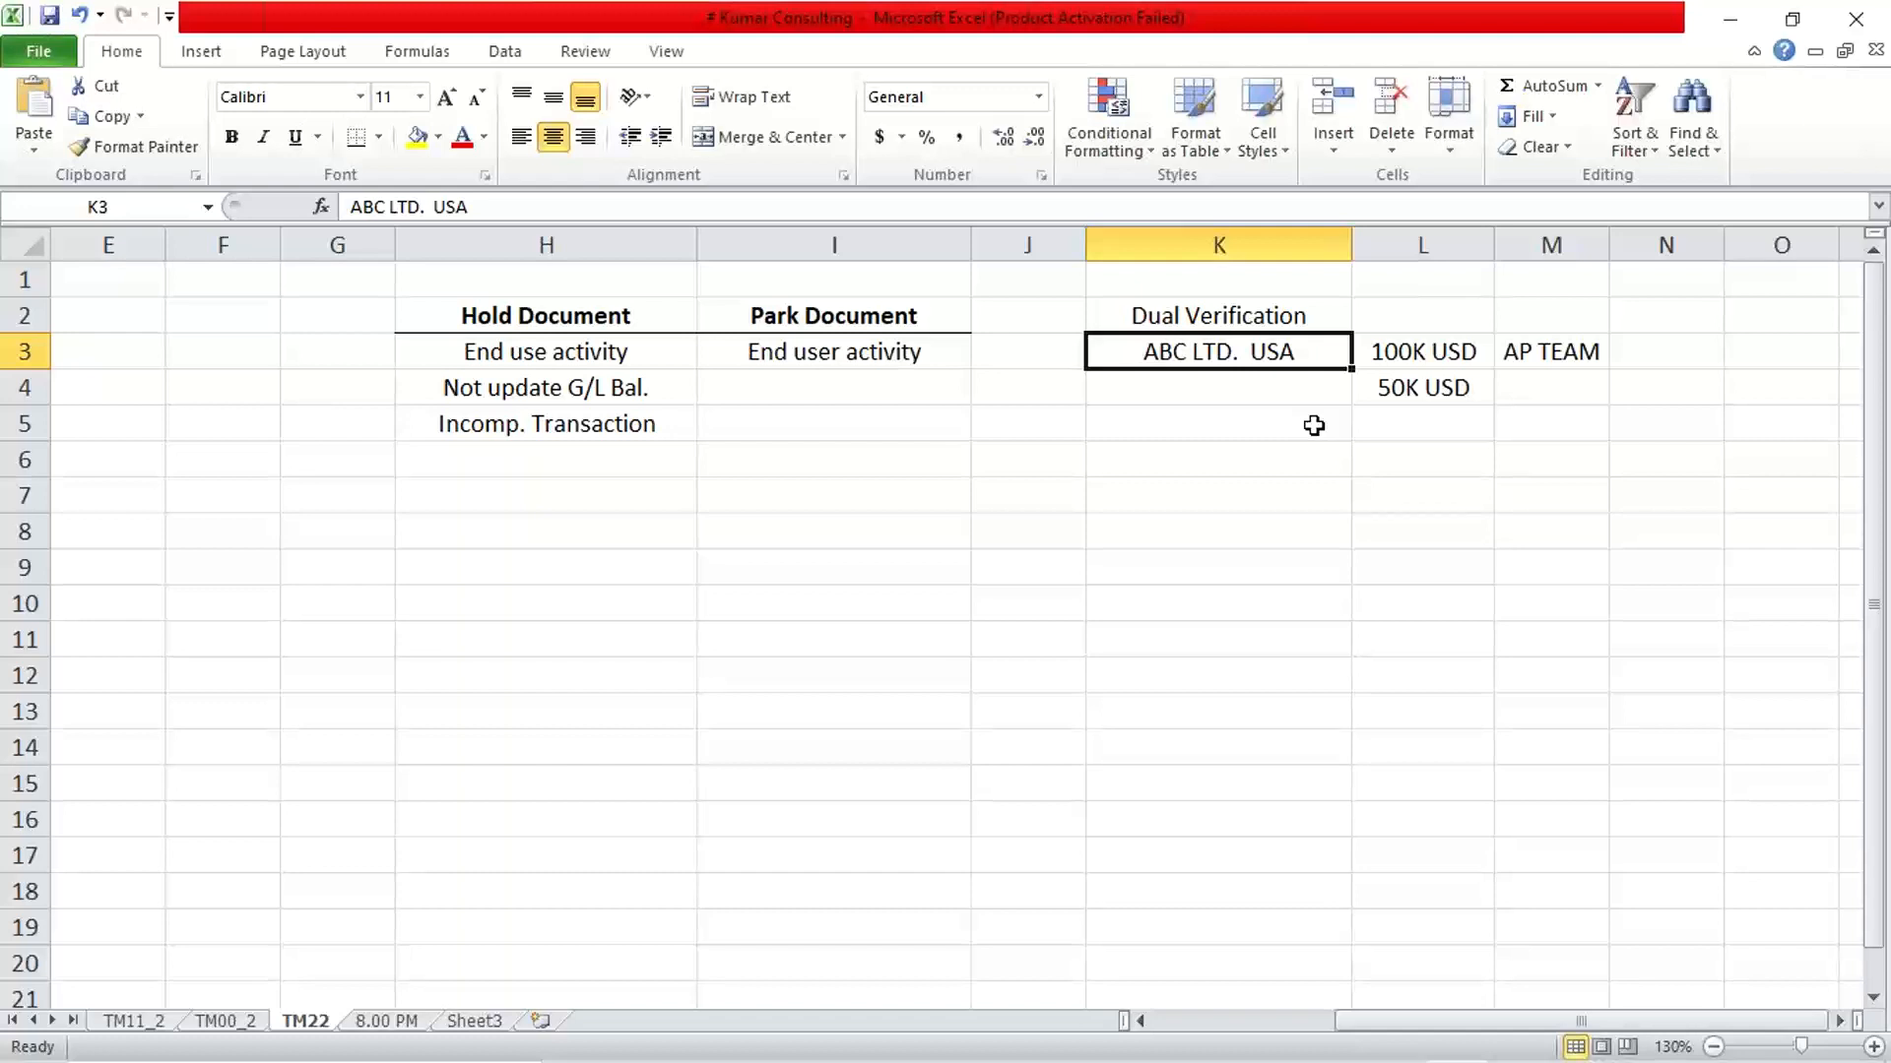
pyautogui.press('Down')
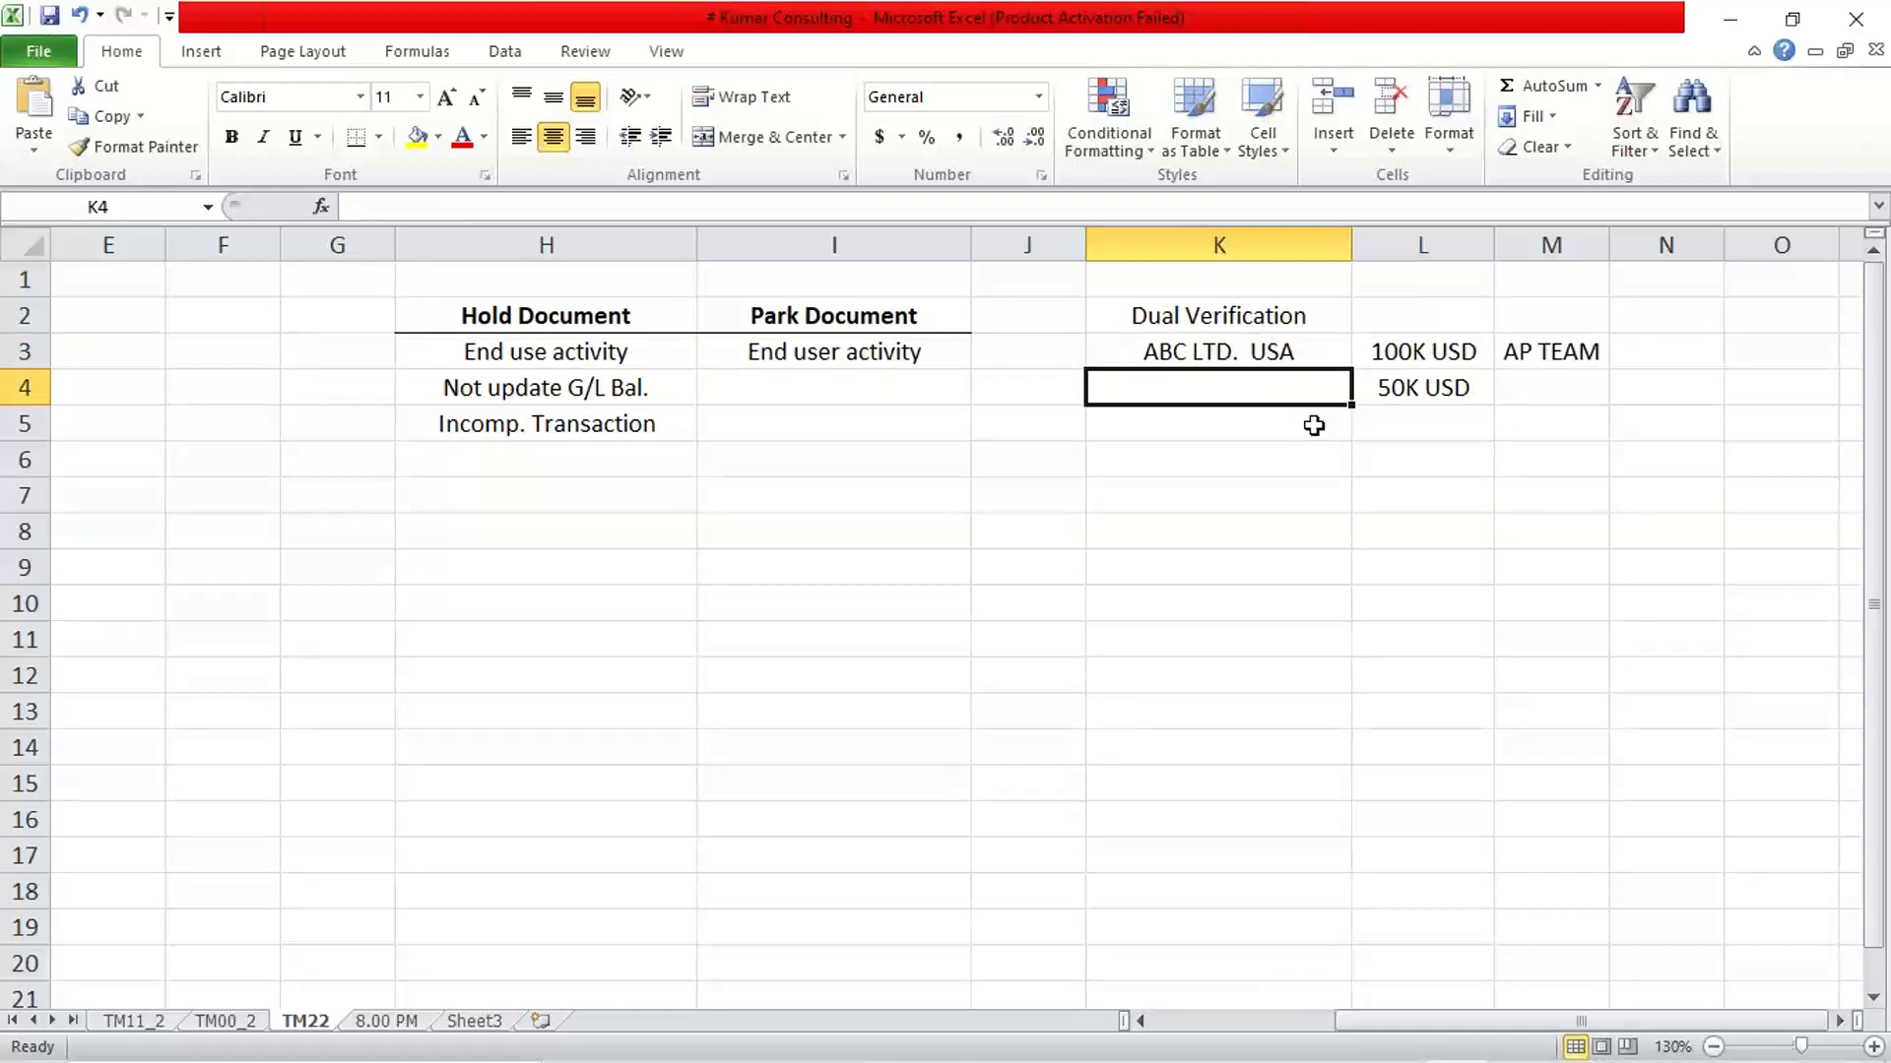
pyautogui.press('Right')
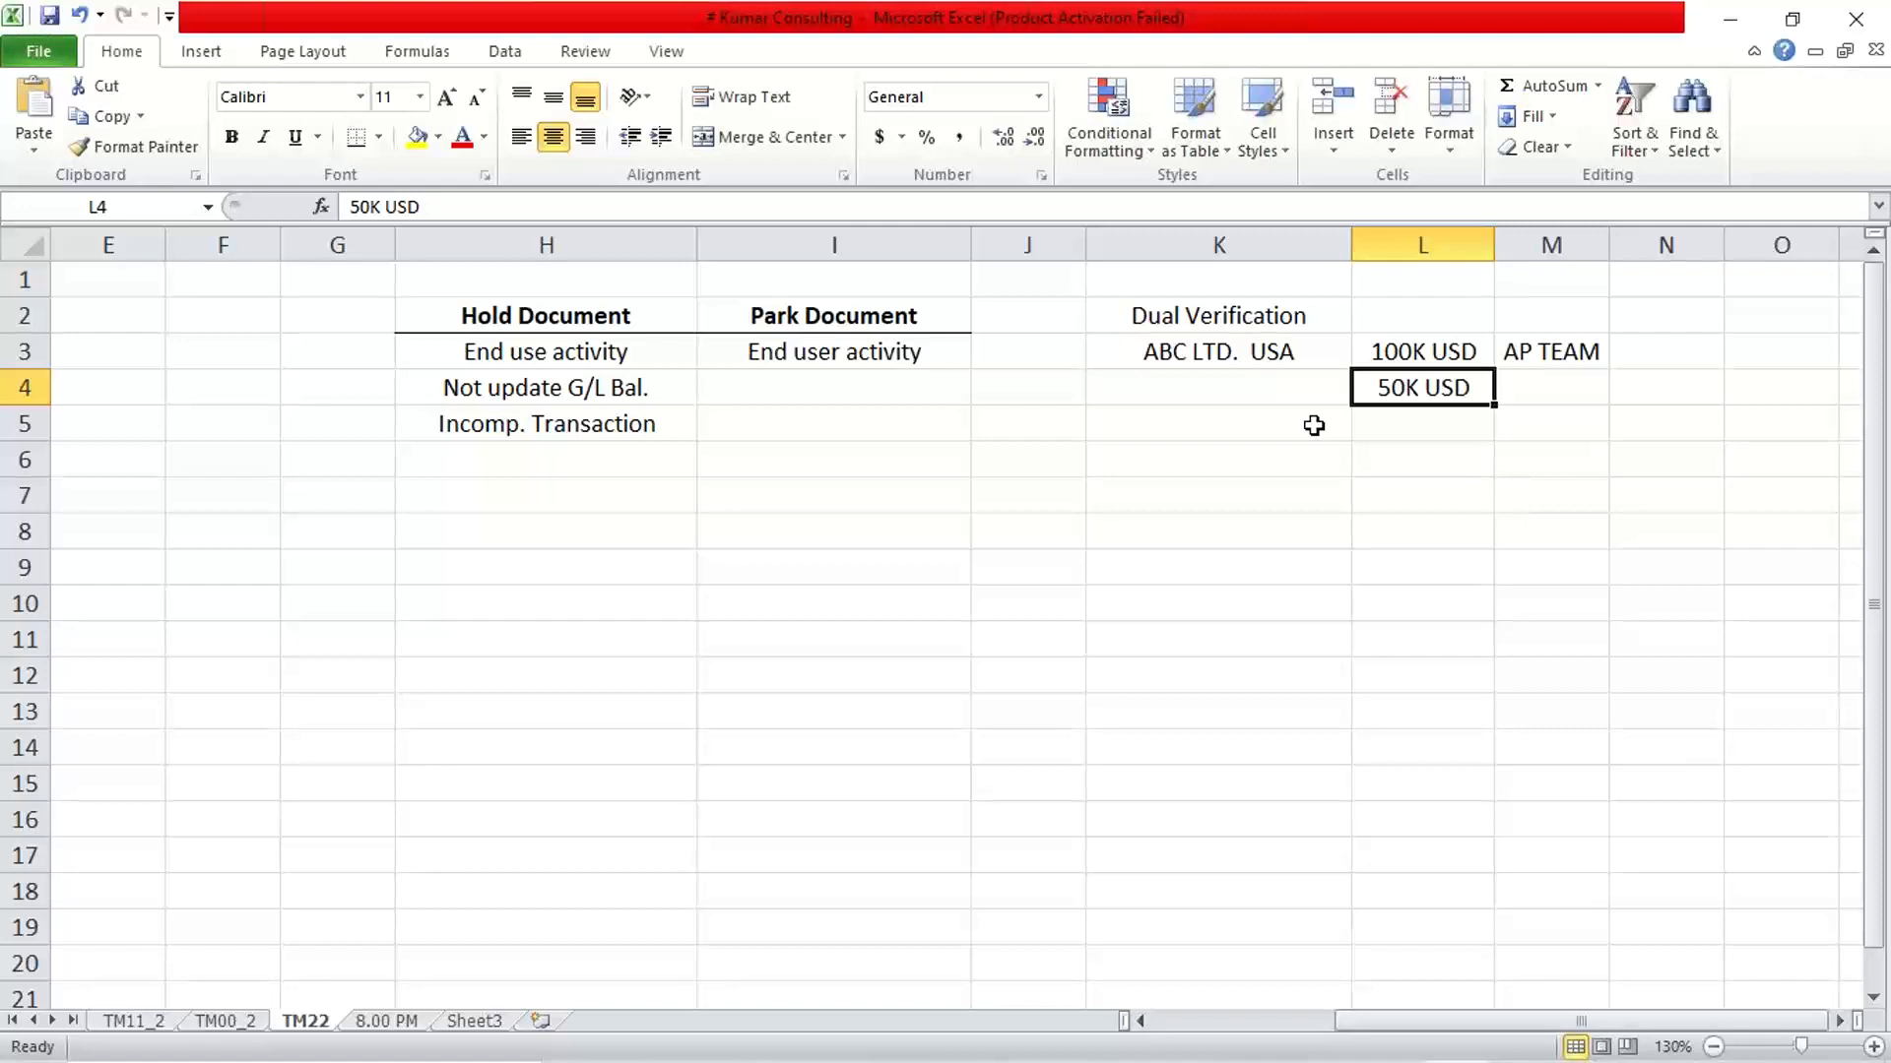
pyautogui.click(1159, 359)
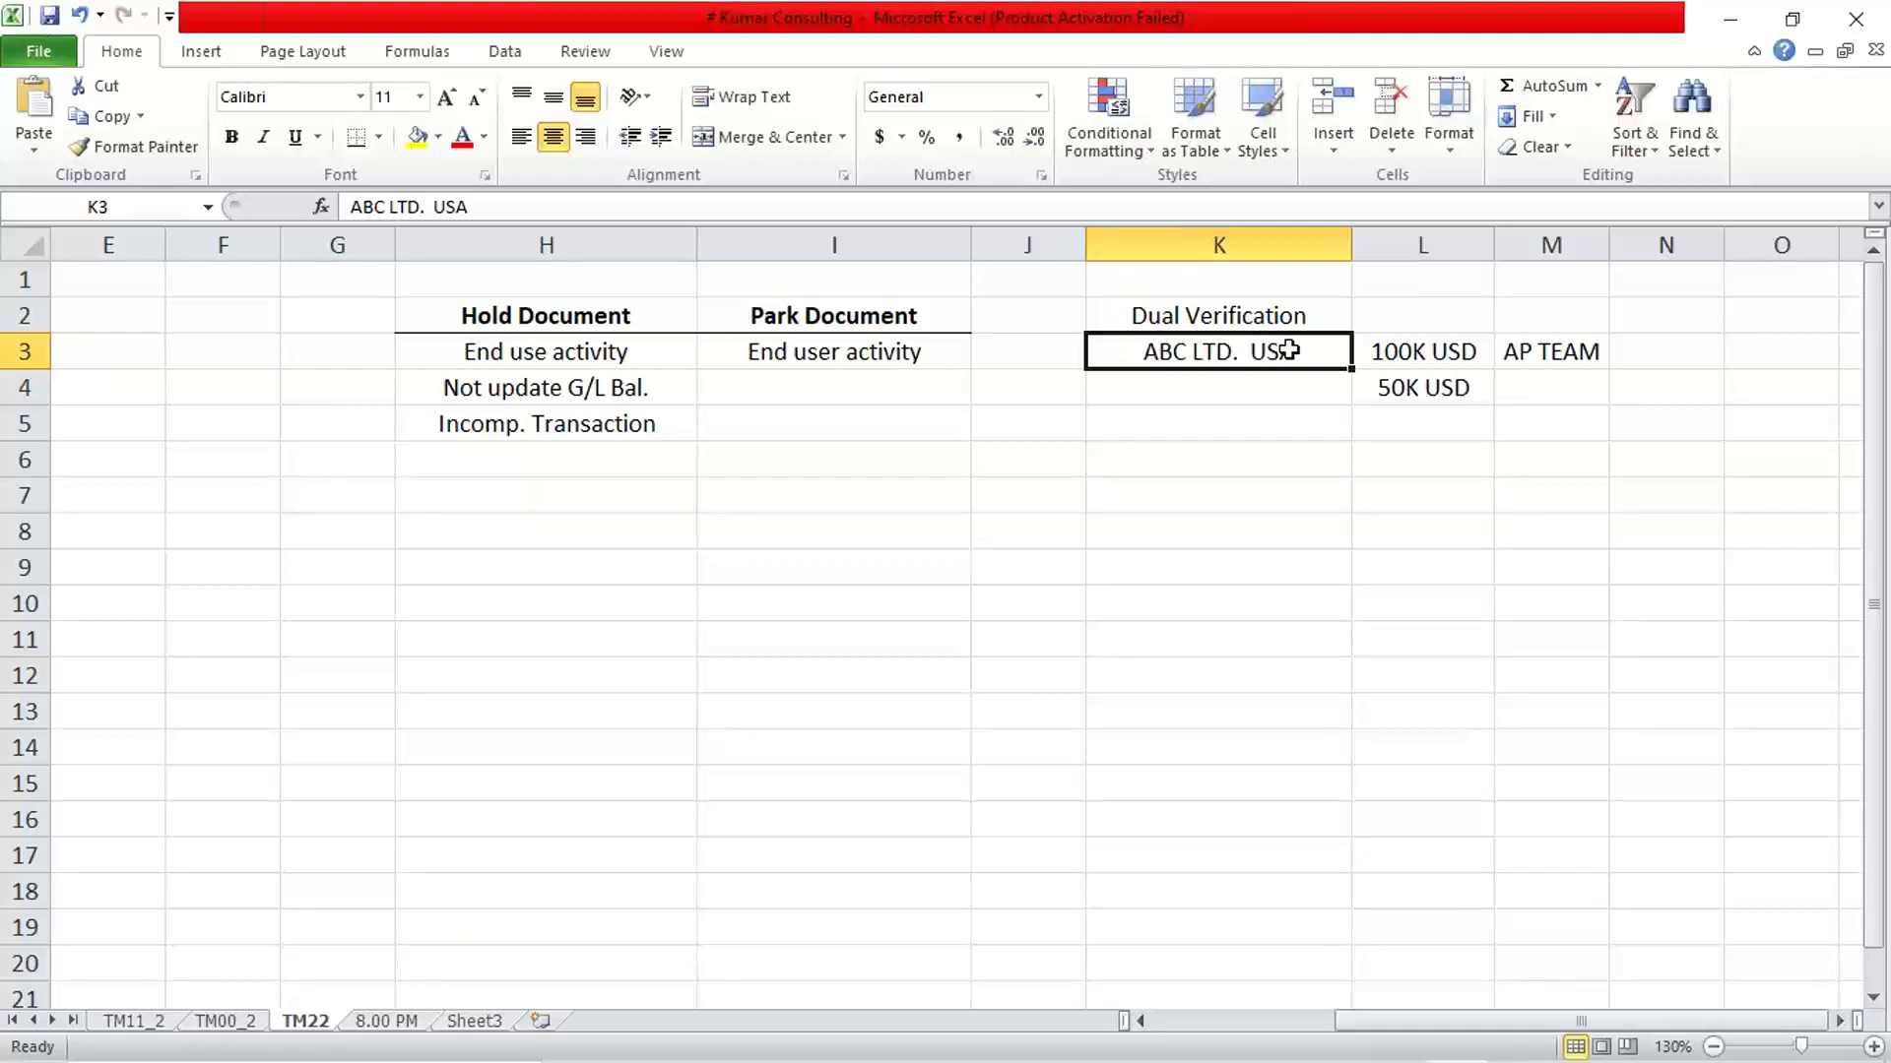
pyautogui.click(1158, 382)
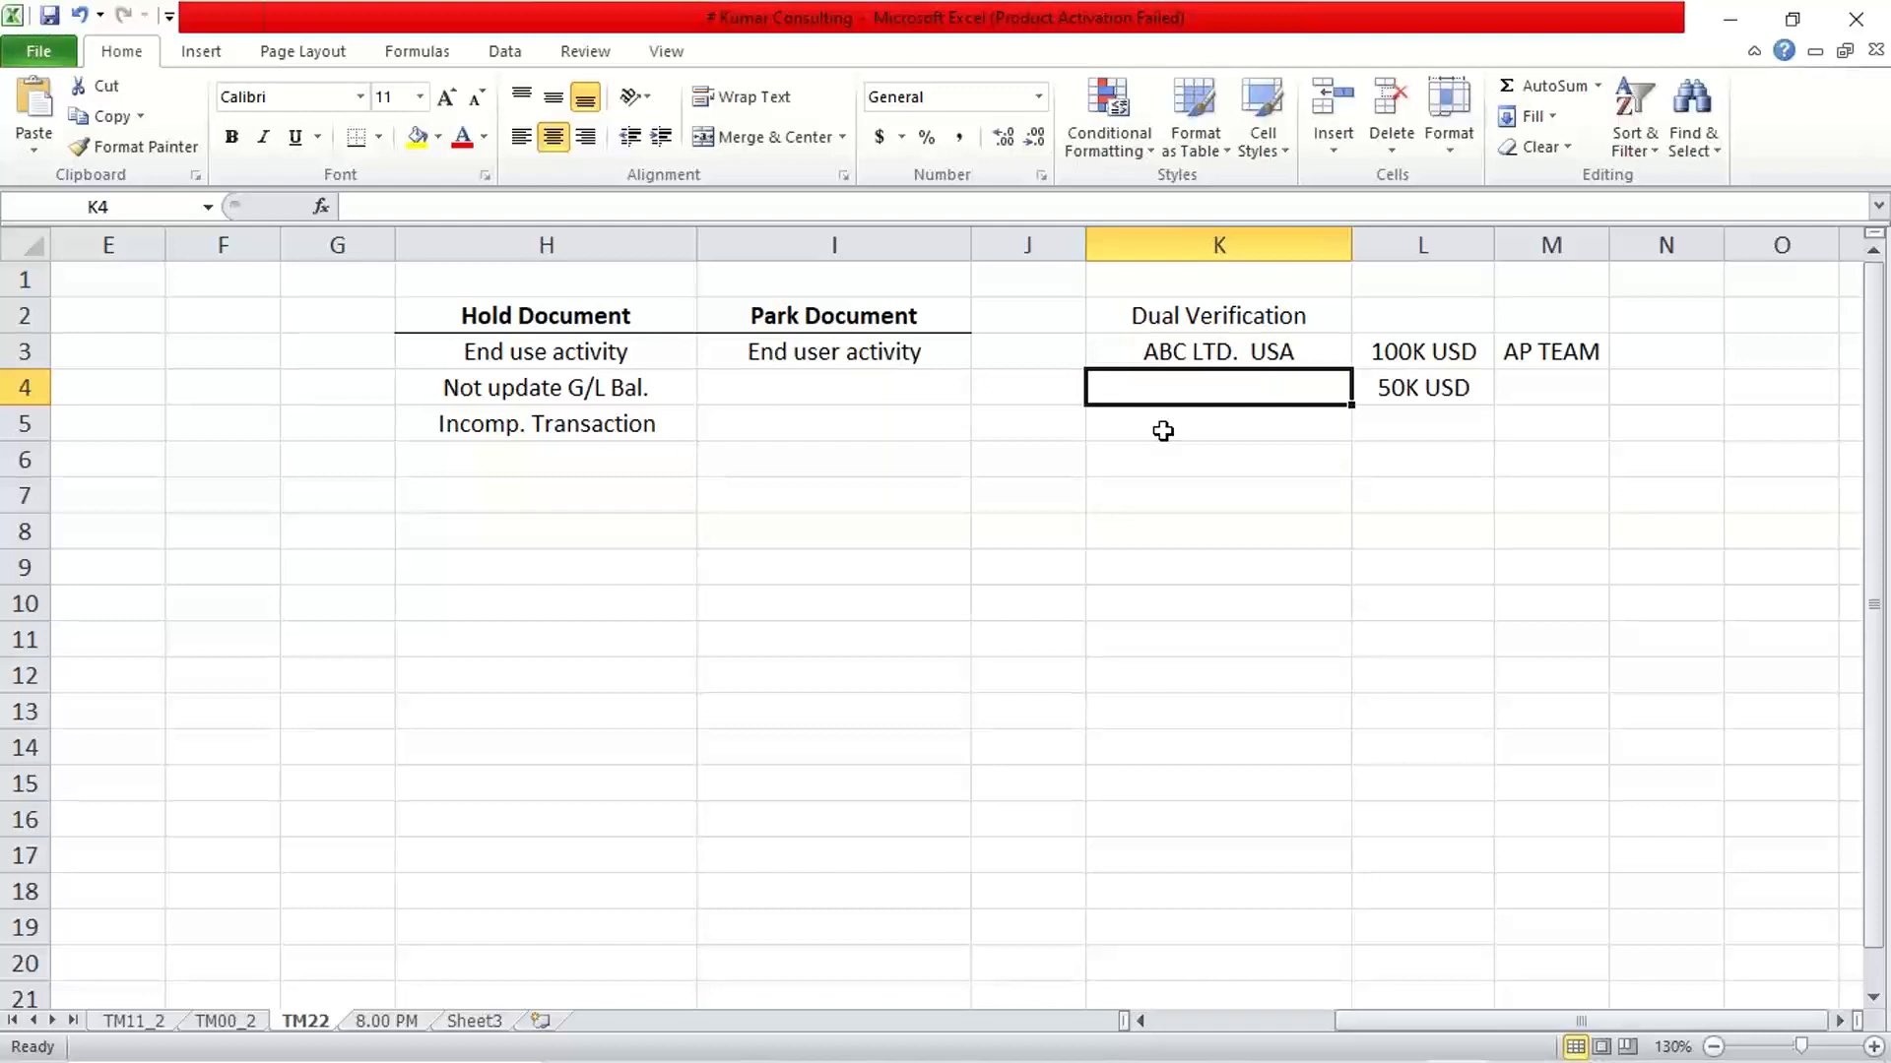
pyautogui.click(1217, 361)
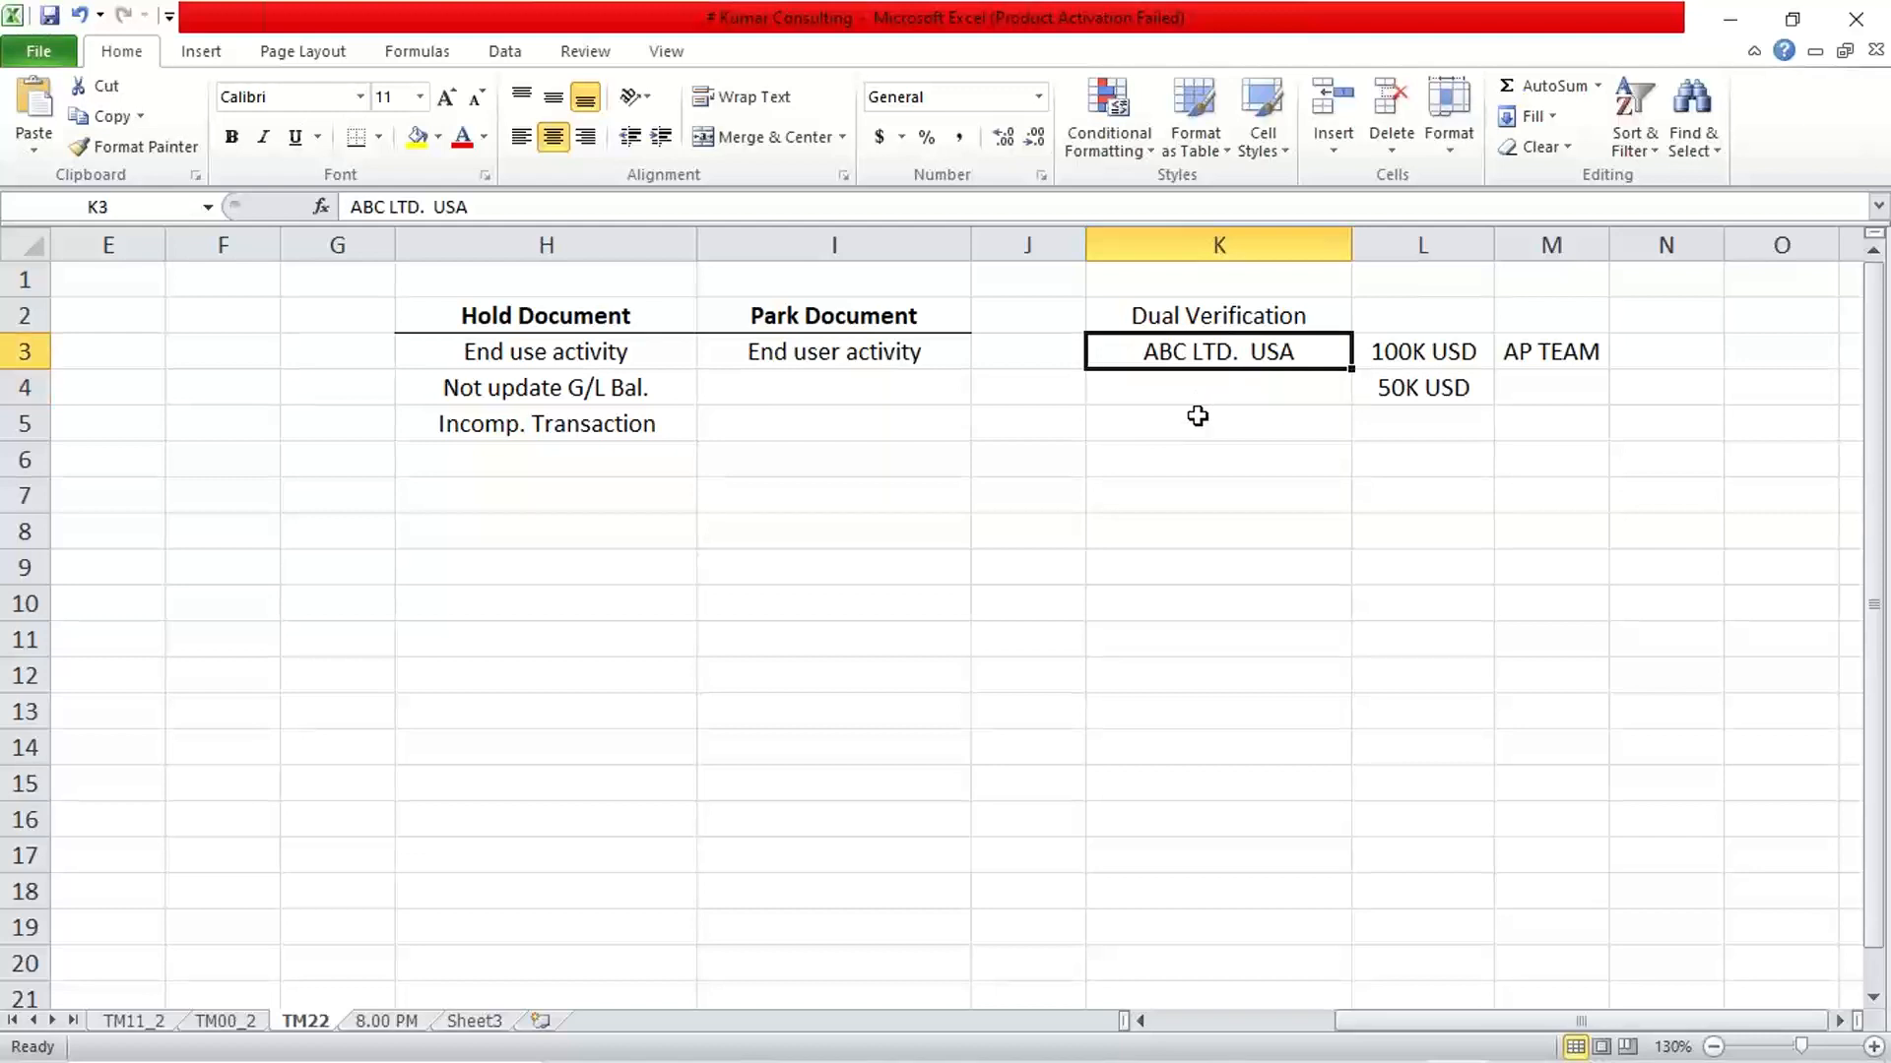
pyautogui.click(1190, 388)
pyautogui.click(1171, 360)
pyautogui.click(1173, 392)
pyautogui.click(1169, 352)
pyautogui.click(1168, 403)
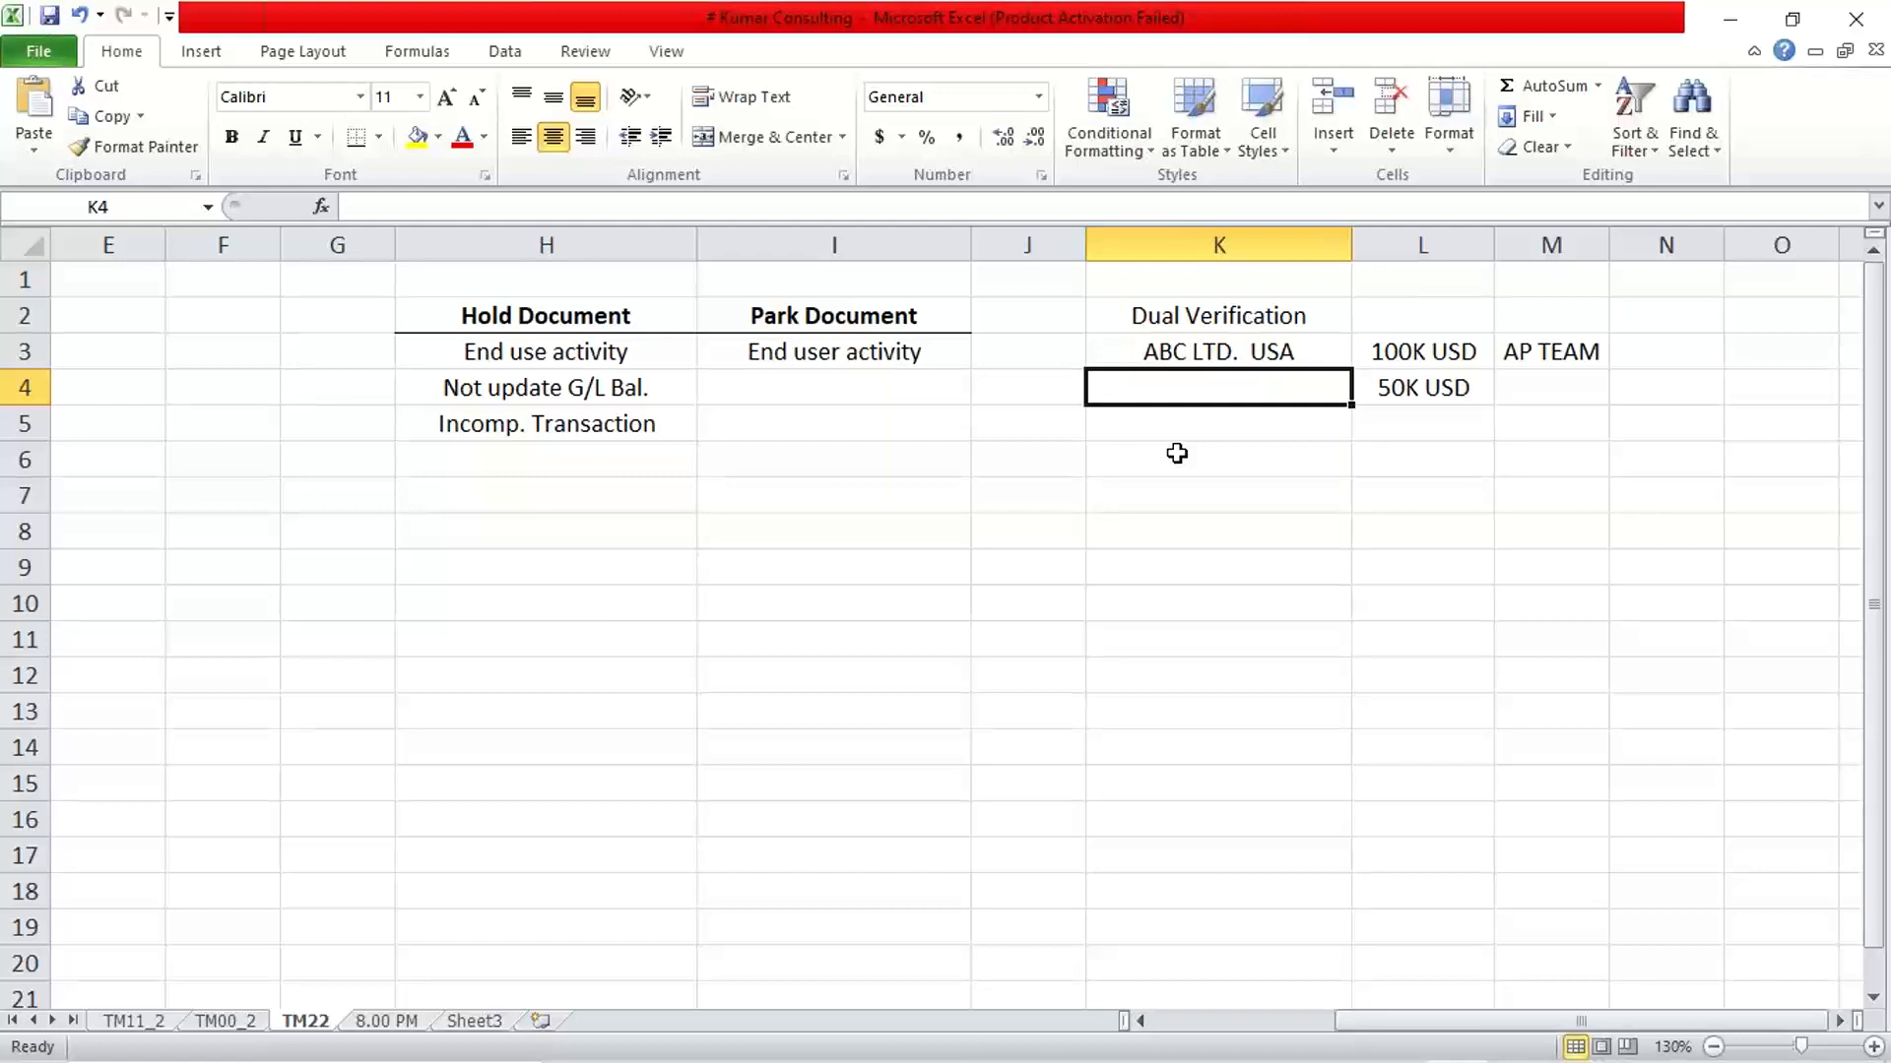
# Enter "1%" in cell K4 below ABC LTD. USA
pyautogui.press('Down')
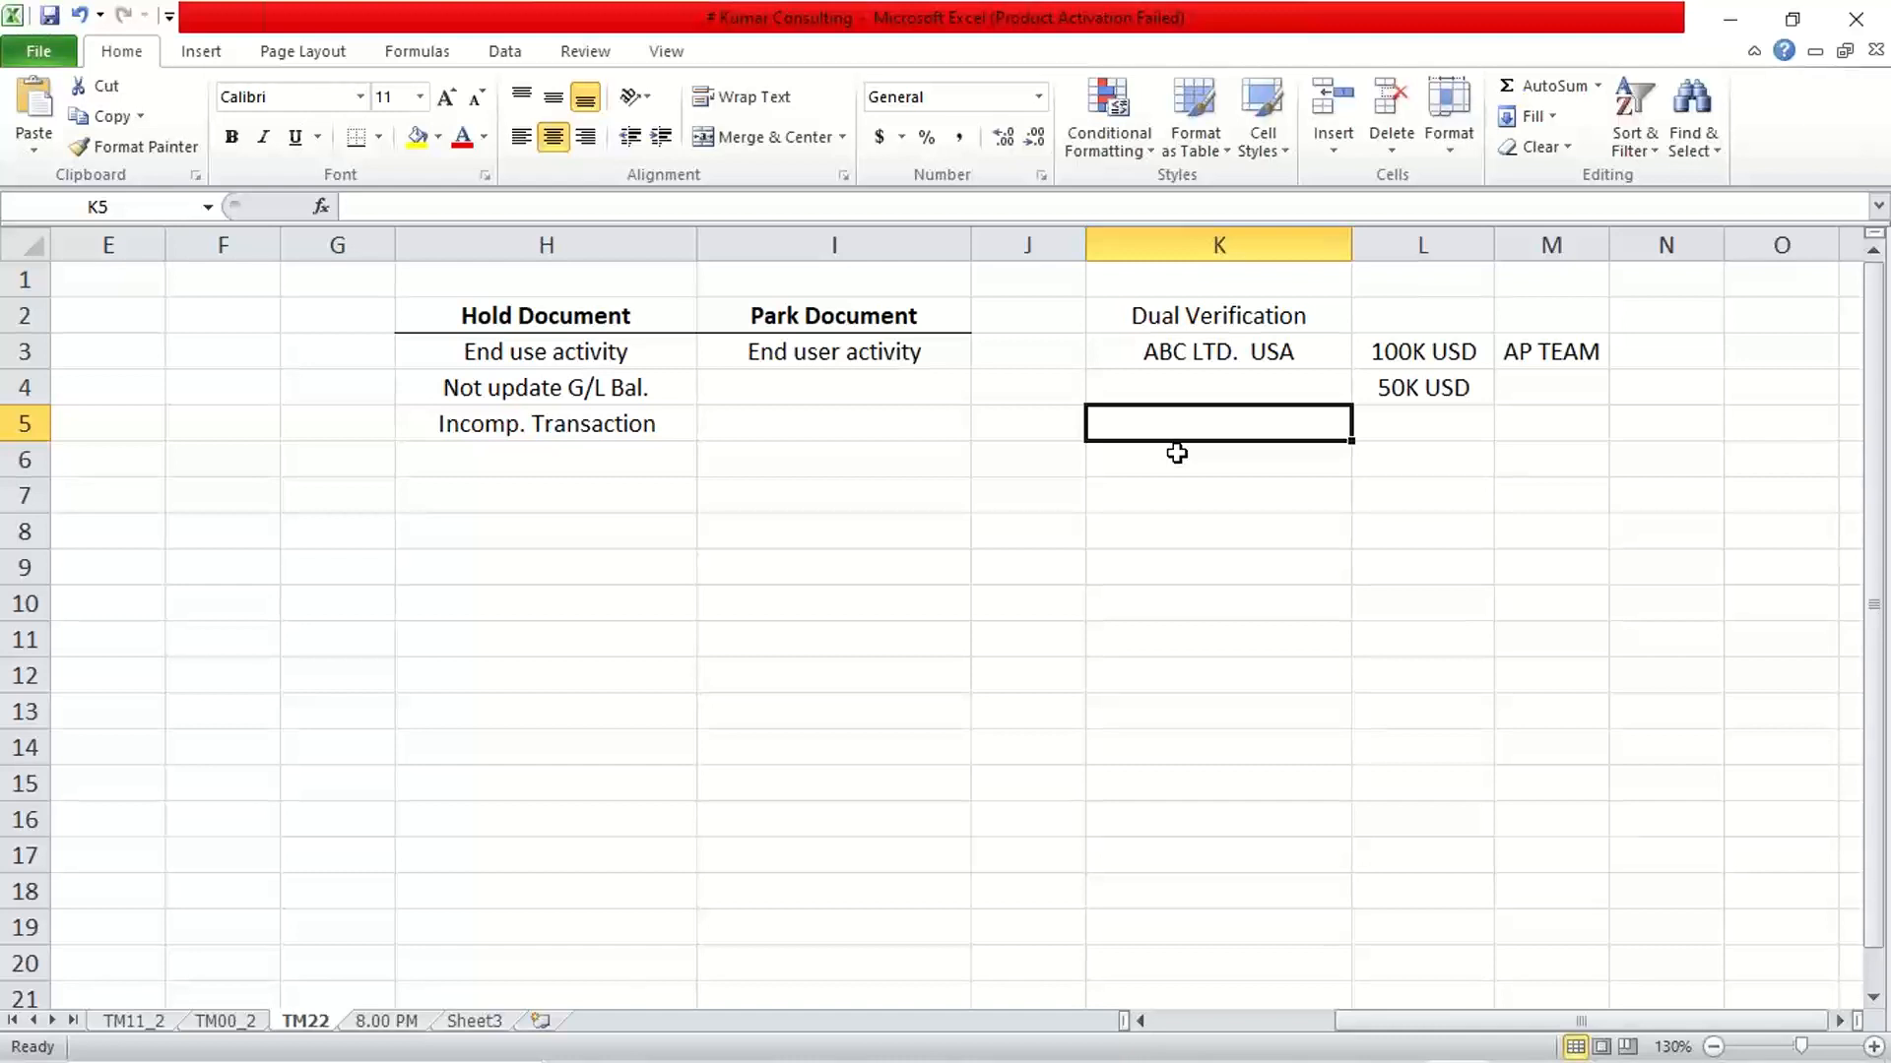
pyautogui.press('Up')
pyautogui.write('1%')
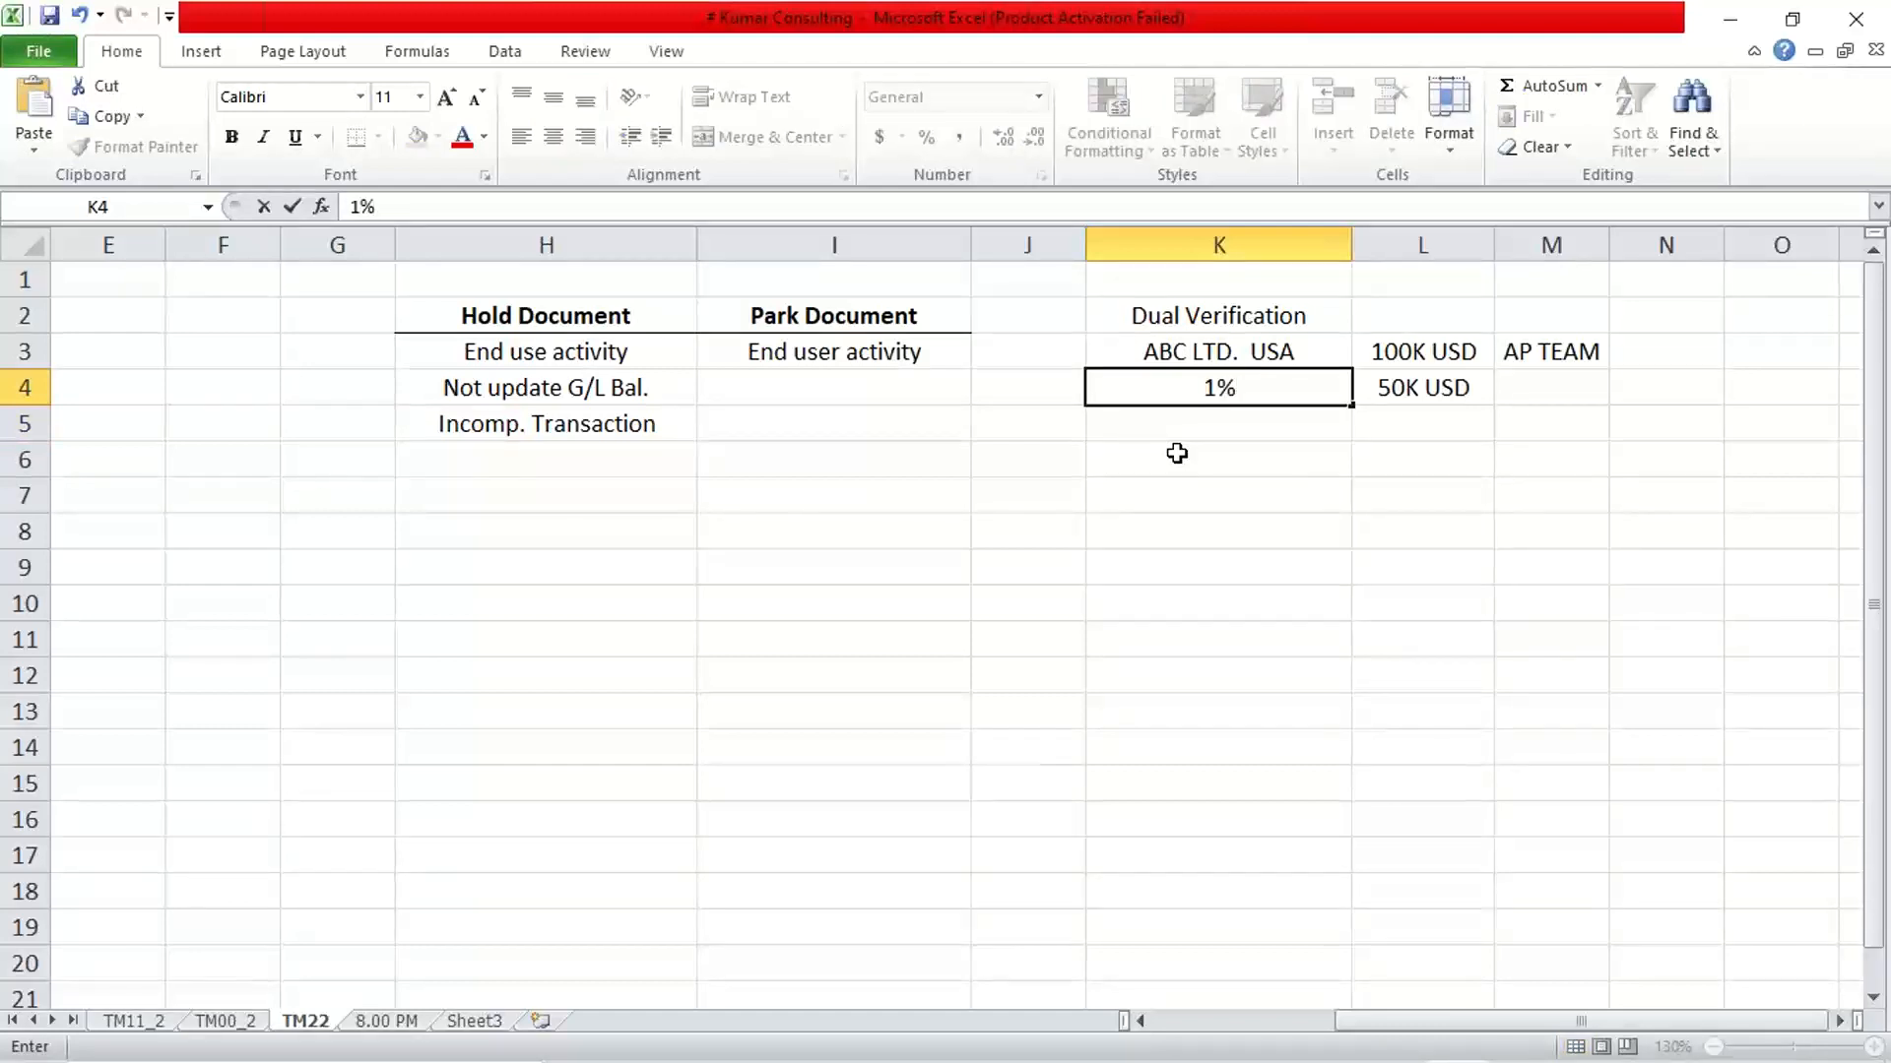
pyautogui.press('Return')
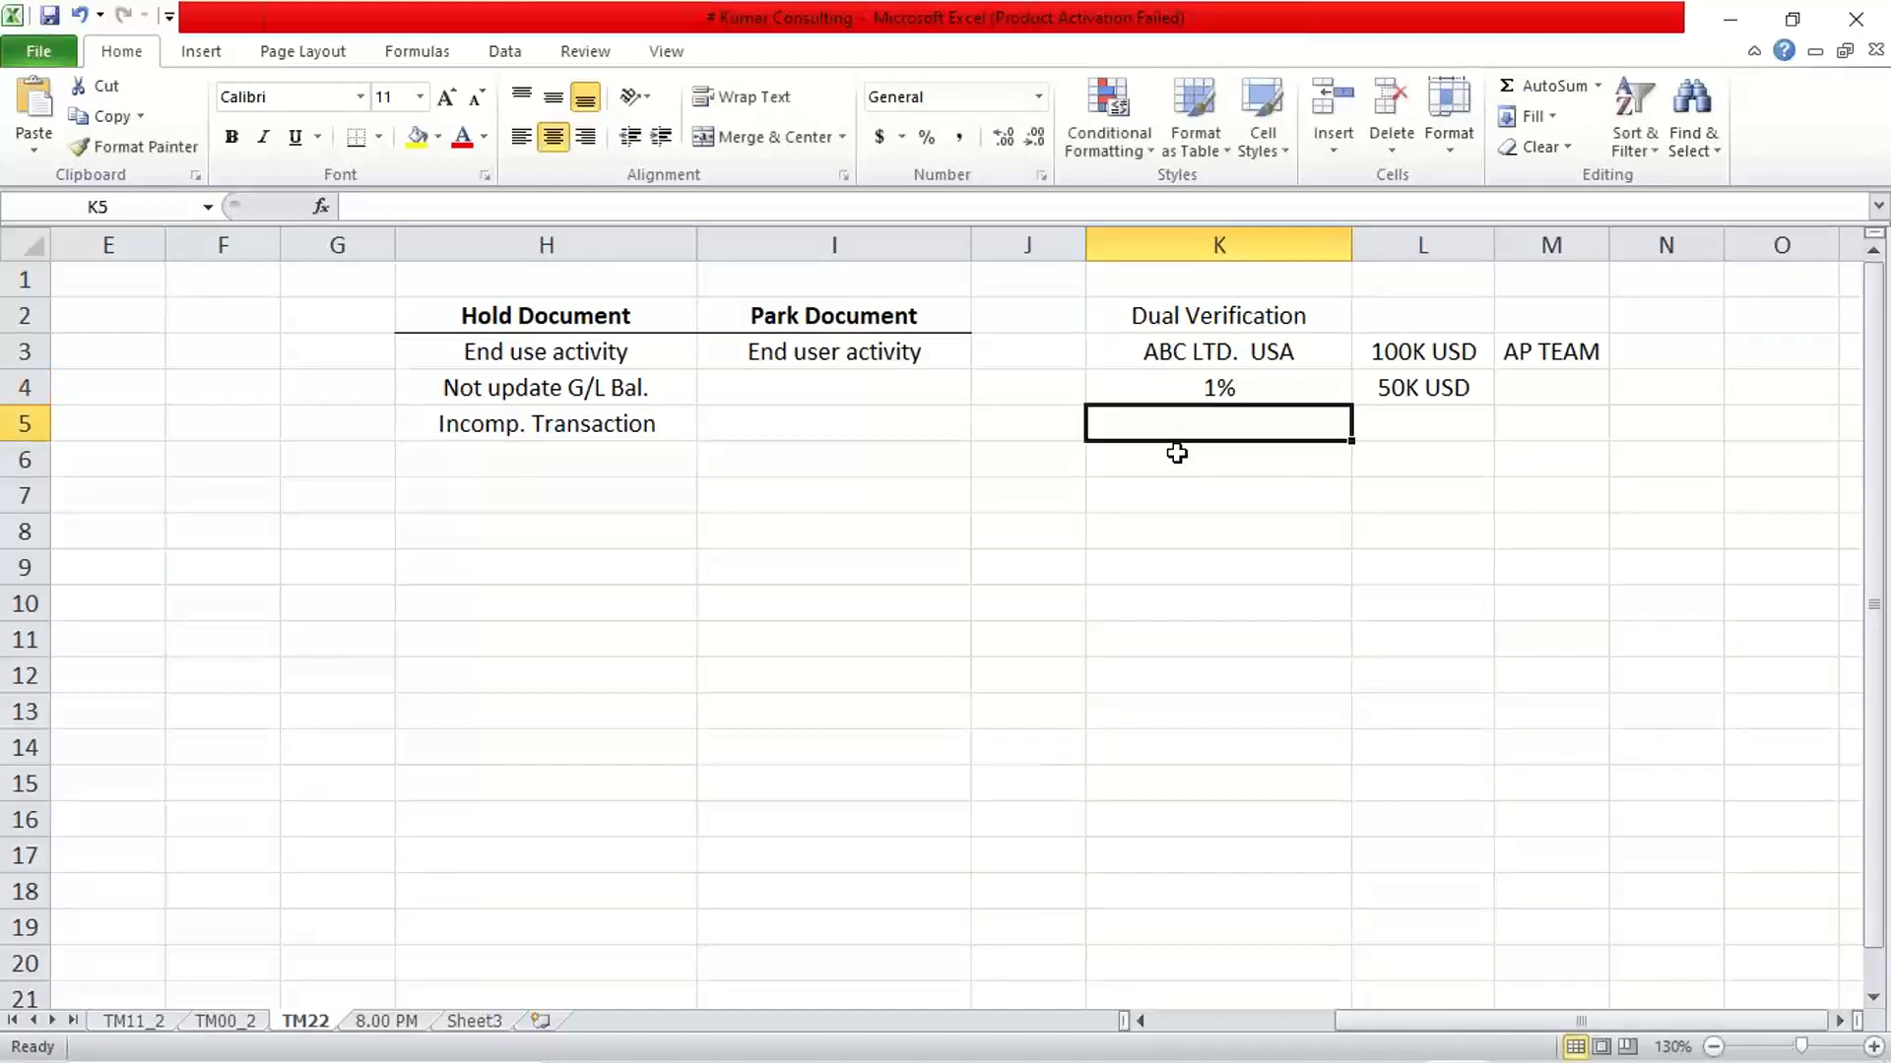
# Extend the percentage note in cell K4 so that it reads "1% , 1 LAC"
pyautogui.doubleClick(1265, 388)
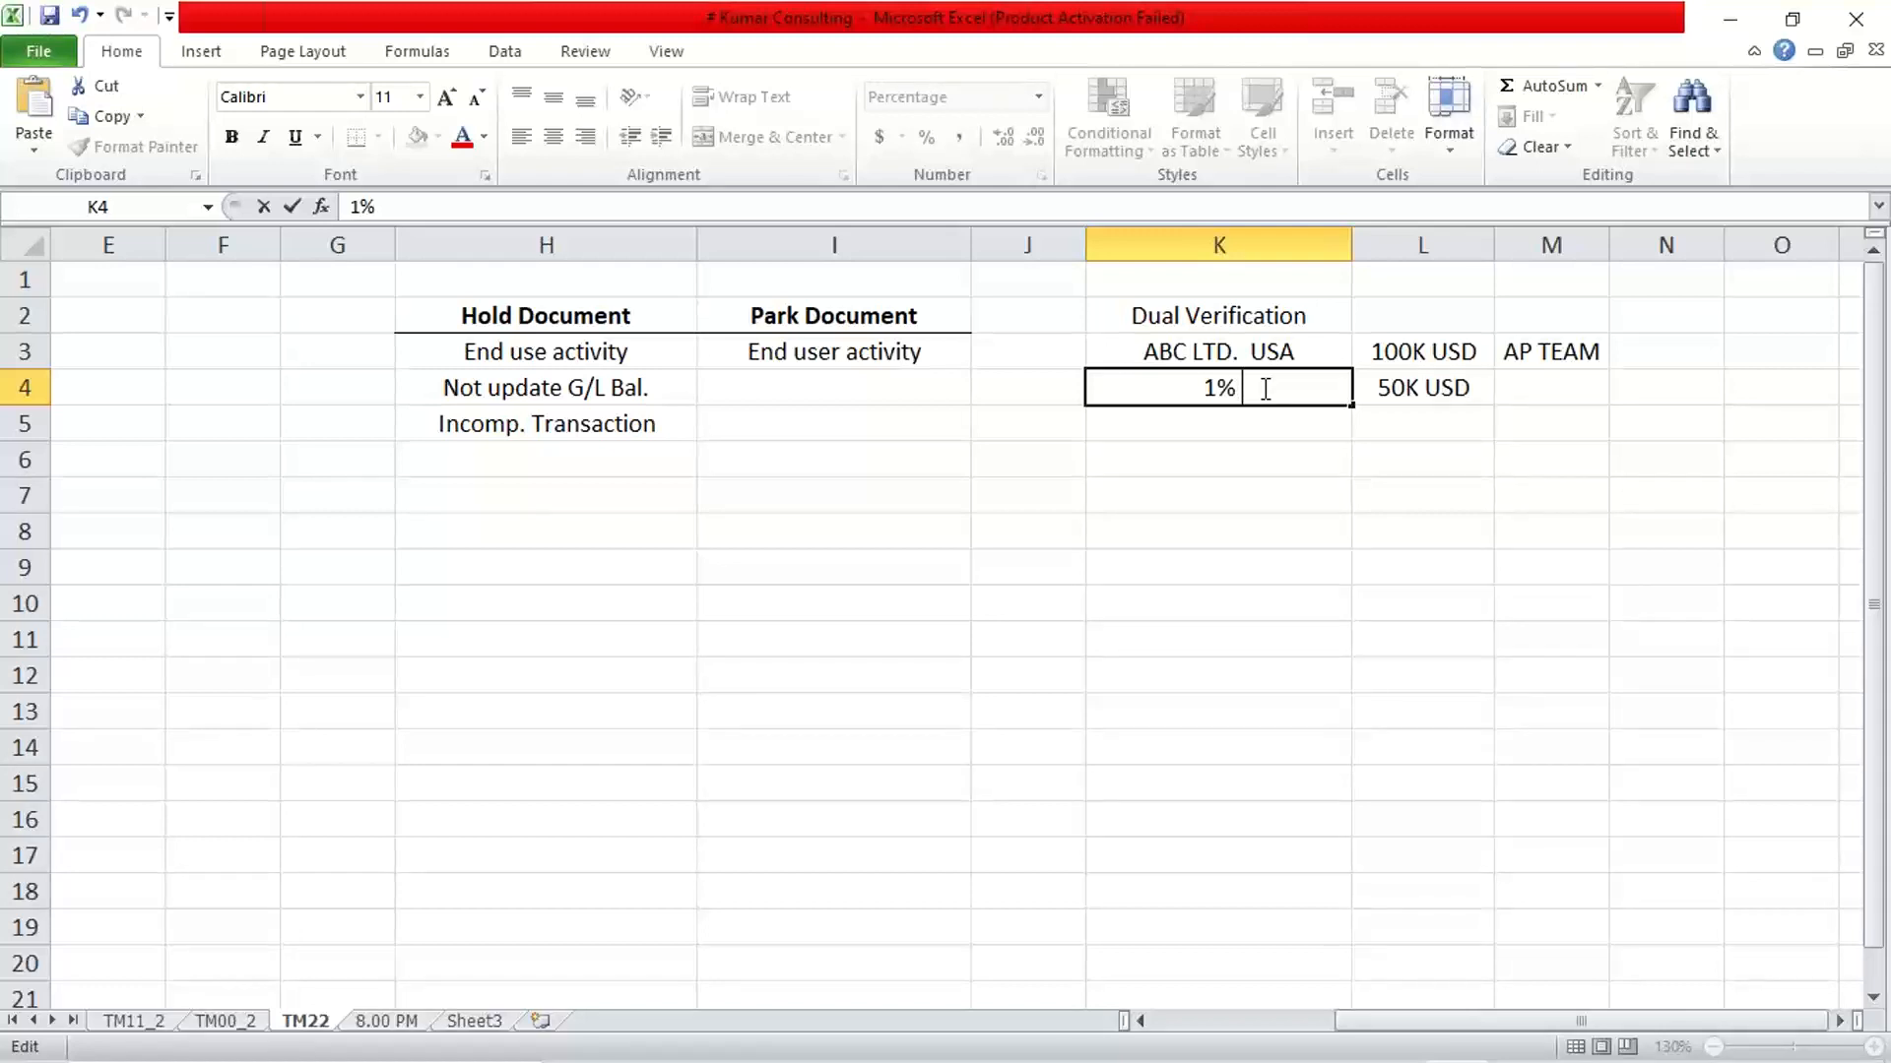
pyautogui.write('<')
pyautogui.press('BackSpace')
pyautogui.write(', ')
pyautogui.write('1')
pyautogui.write(' LA')
pyautogui.press('BackSpace')
pyautogui.write('LAC')
pyautogui.press('Return')
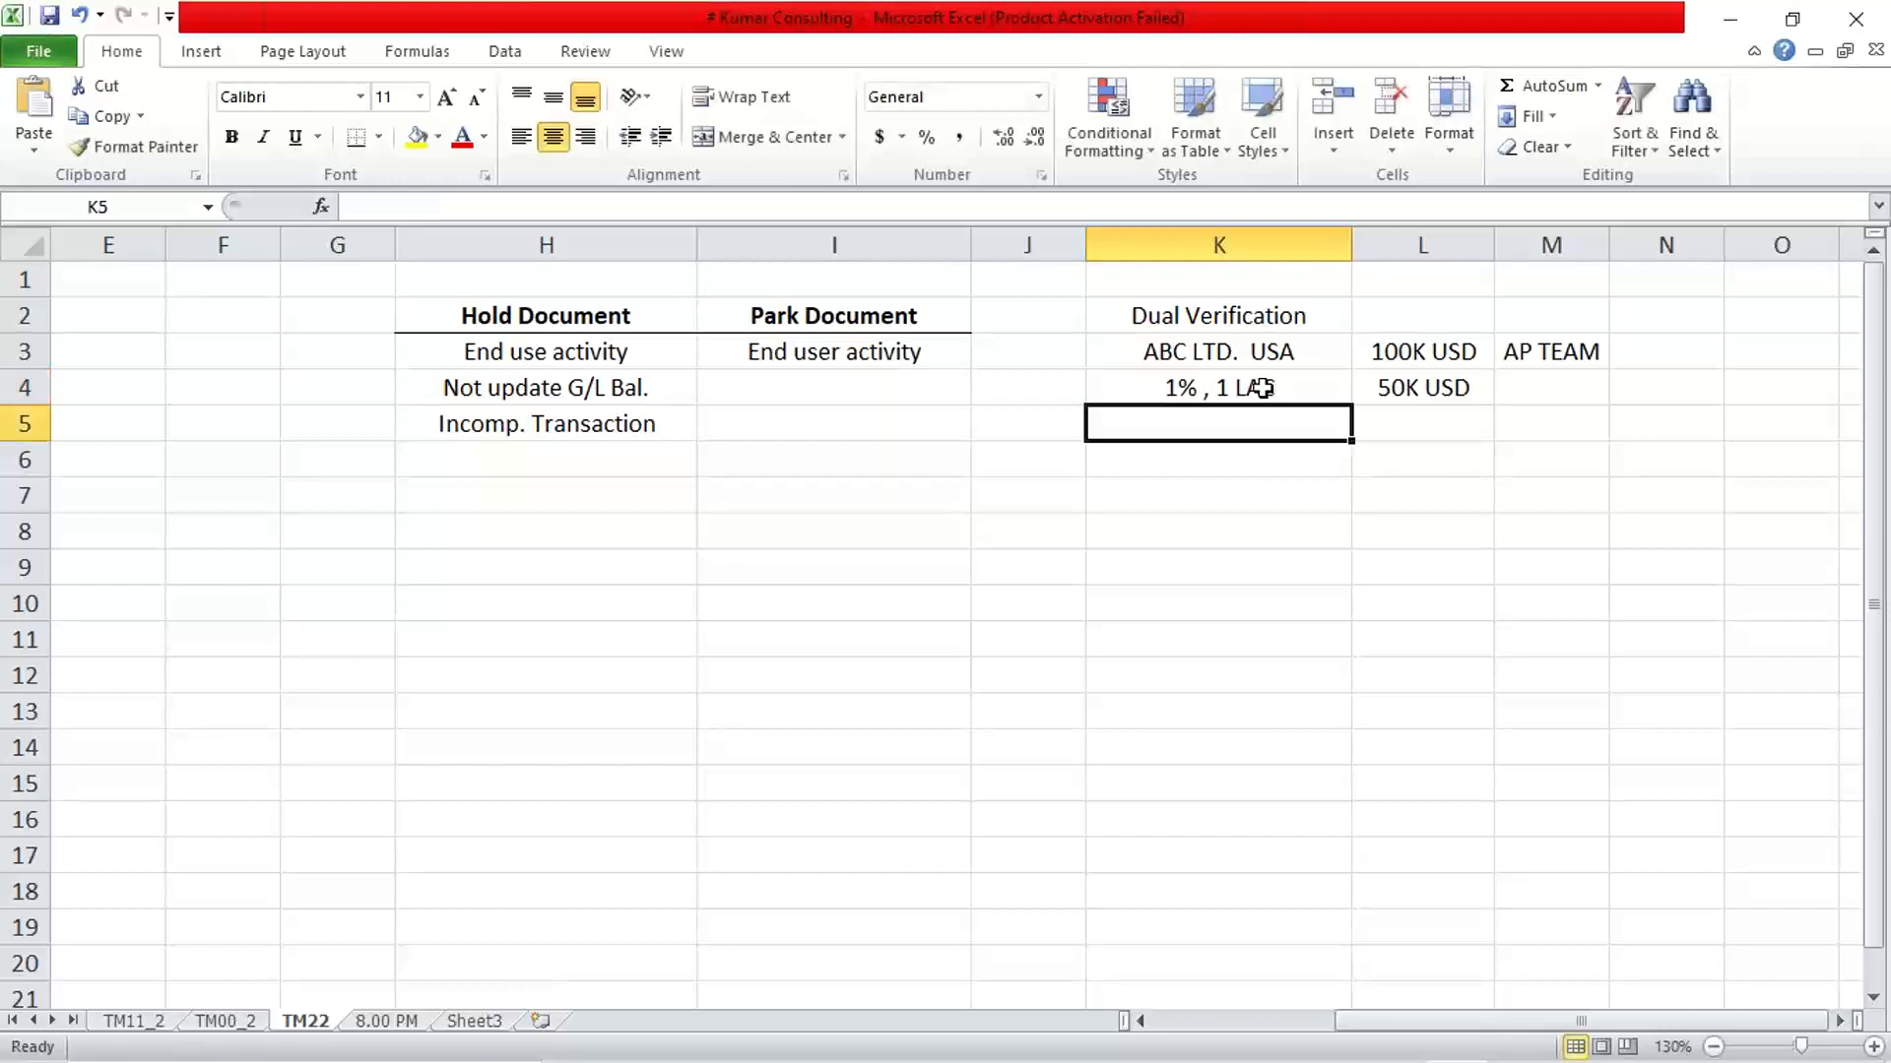
# Enter the second threshold note "0%, < 1LAC" in cell K5
pyautogui.click(1258, 387)
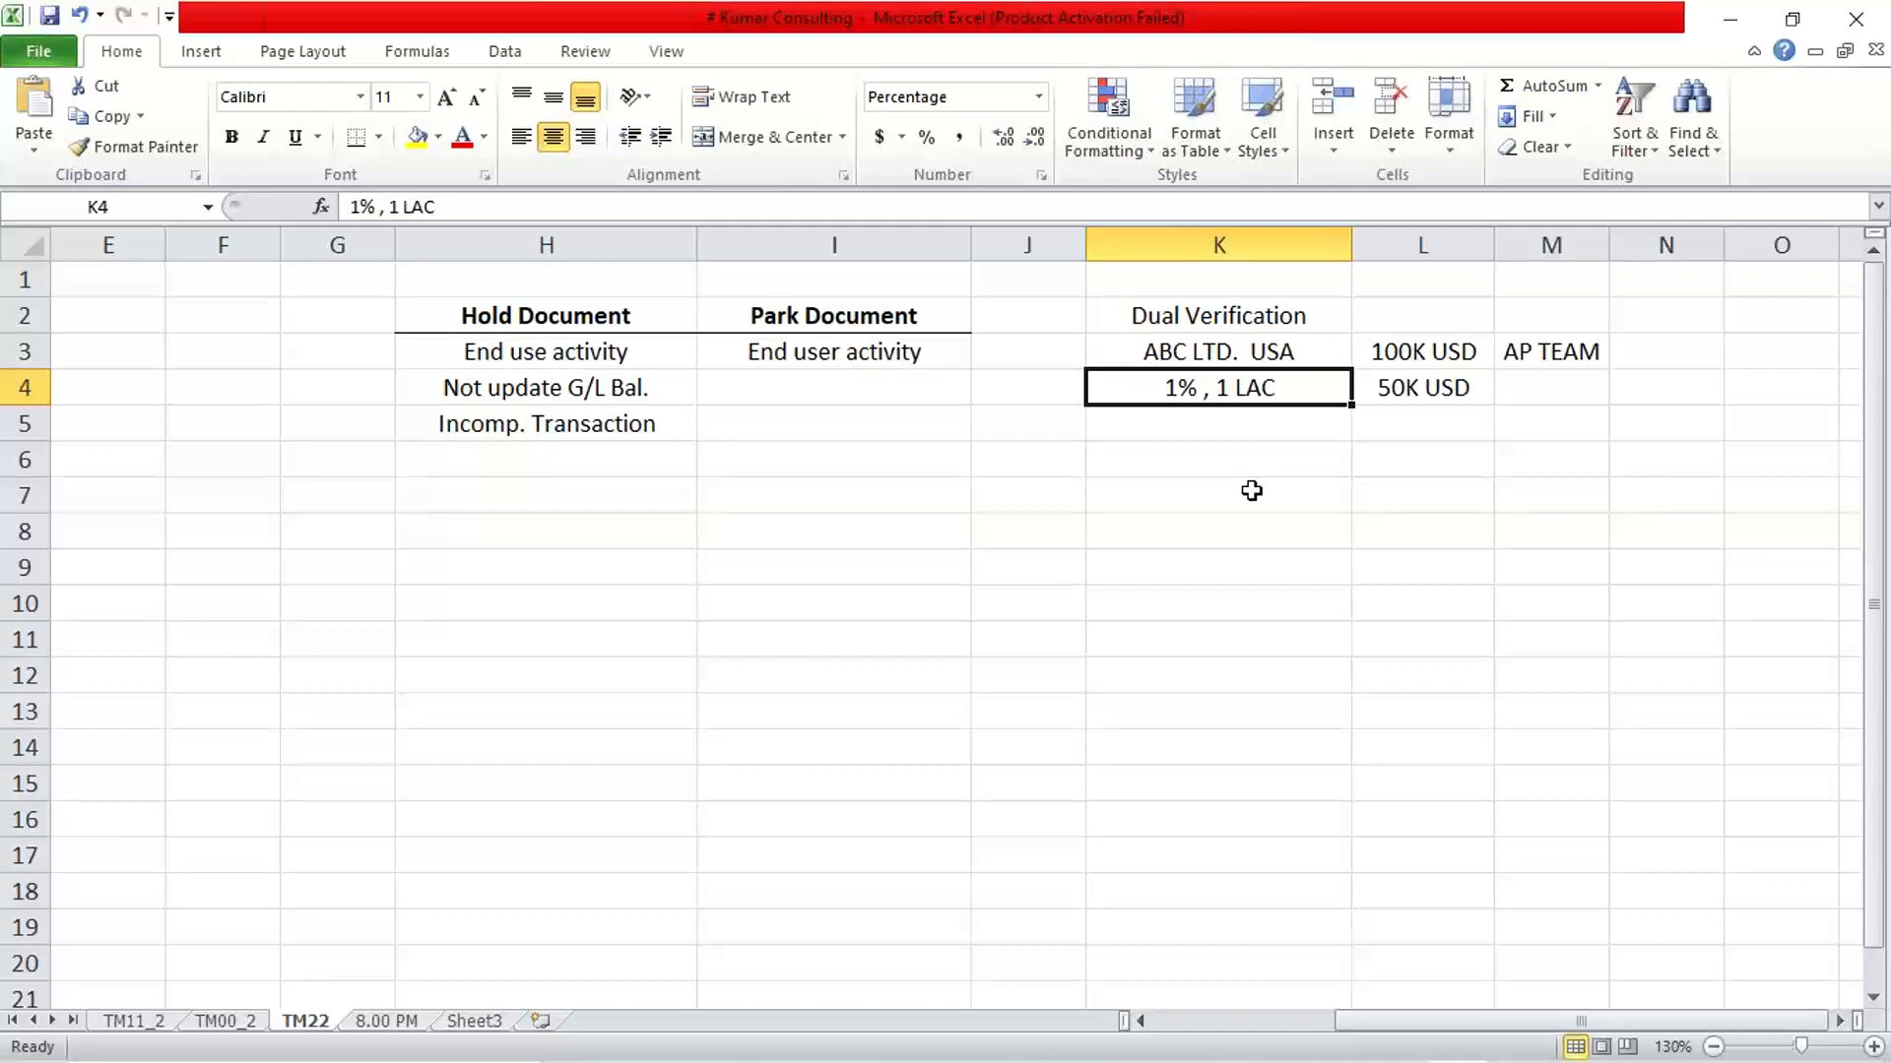
pyautogui.press('Return')
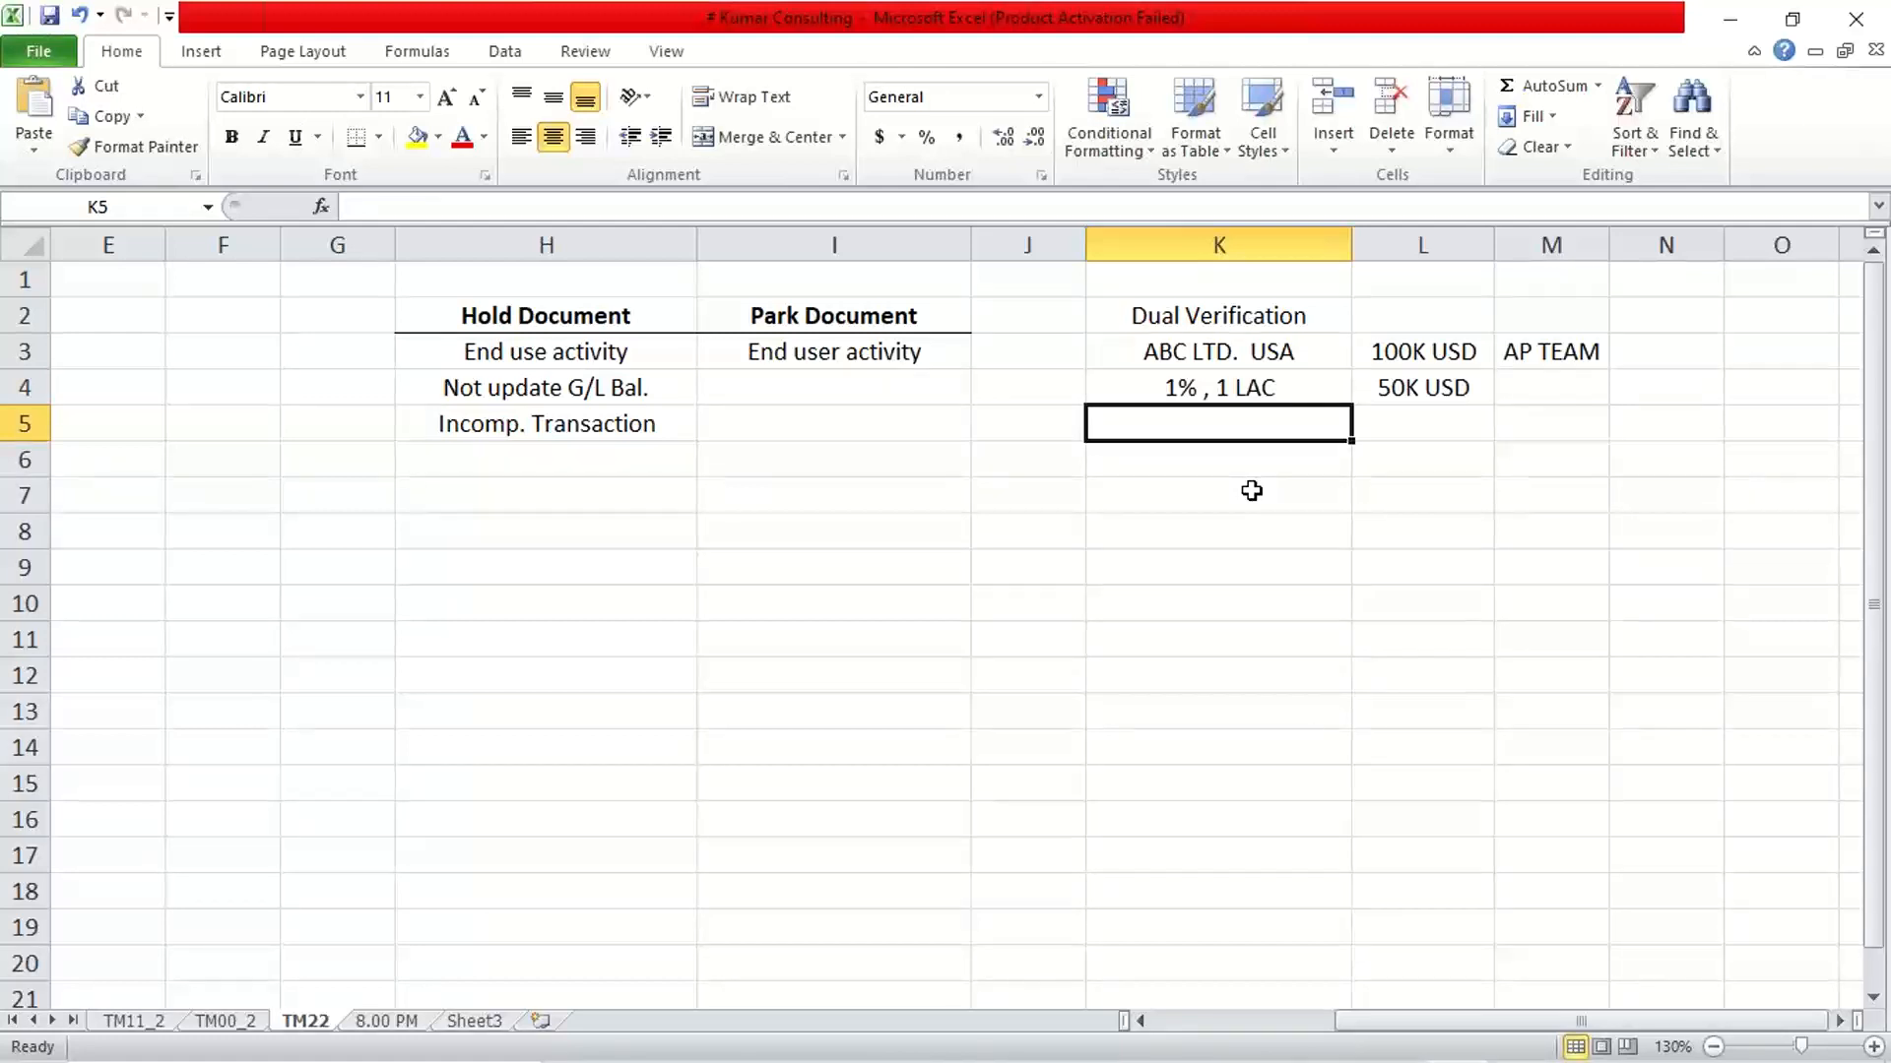
pyautogui.write('0%')
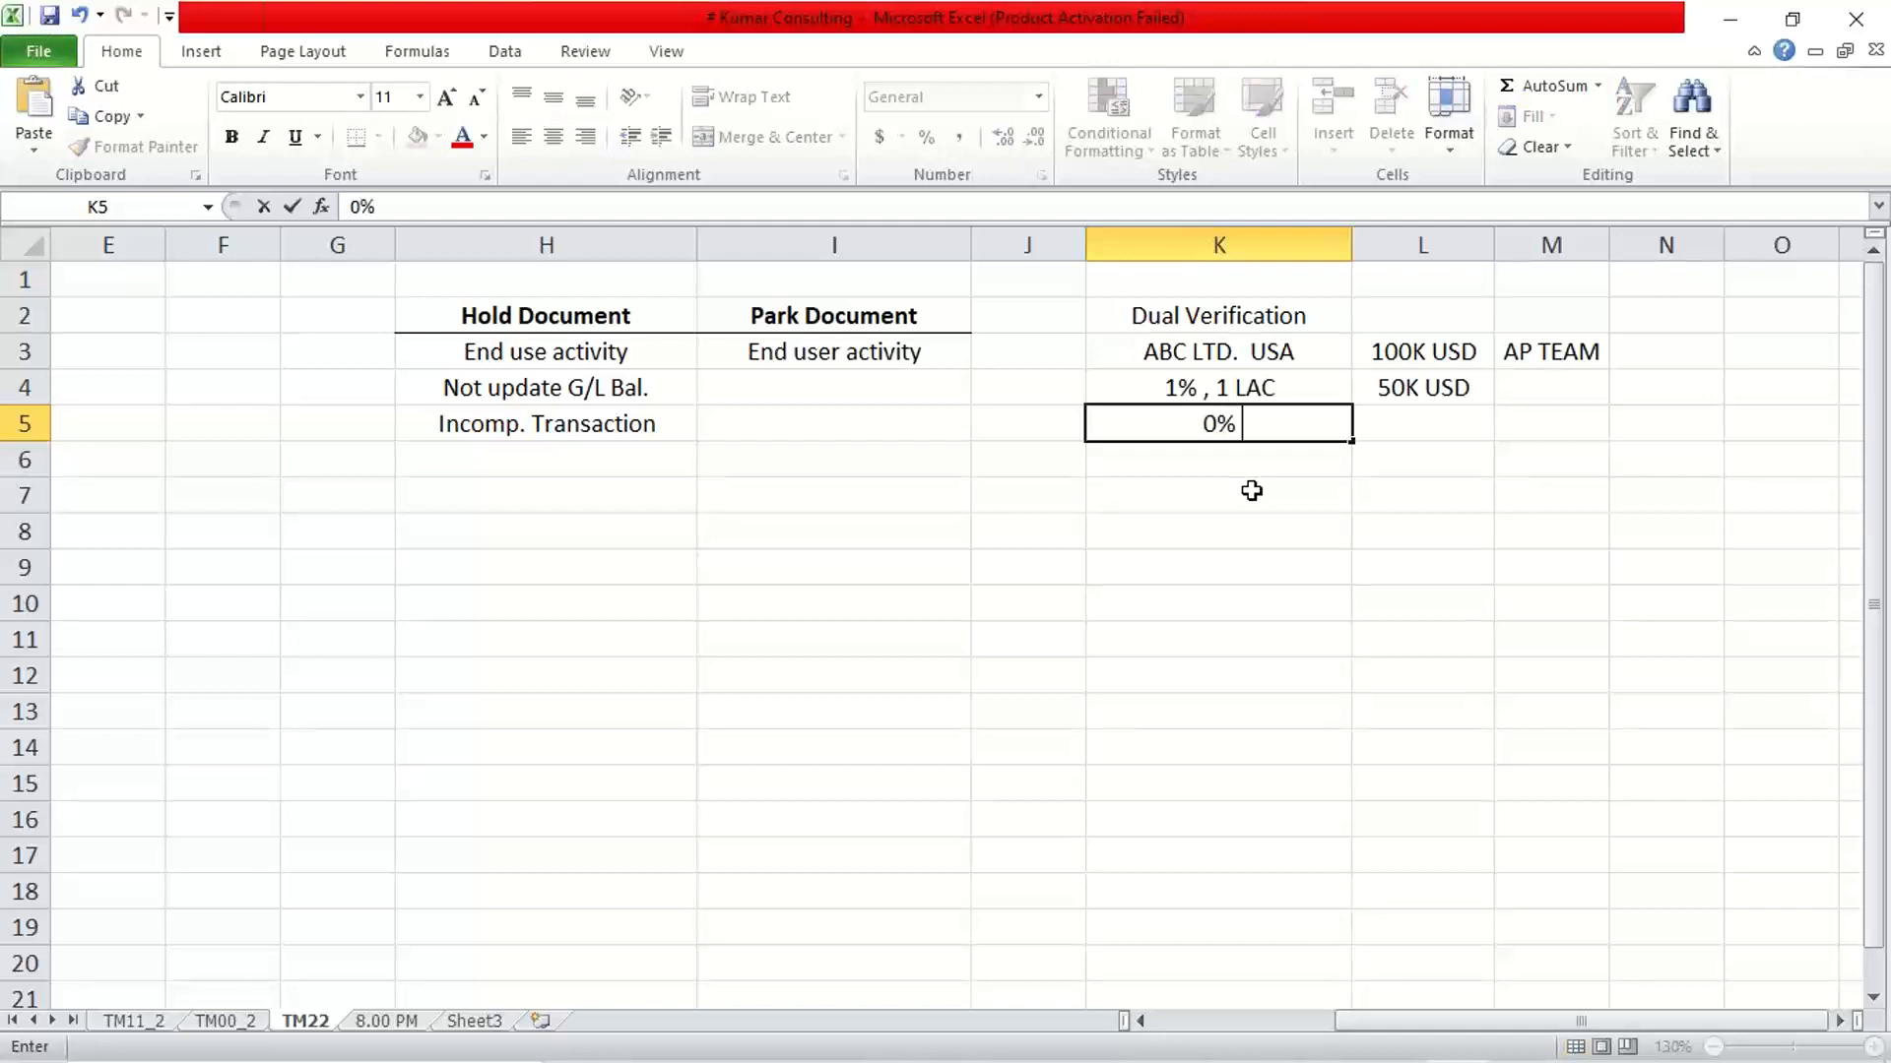
pyautogui.write(',')
pyautogui.write('< 1LAC')
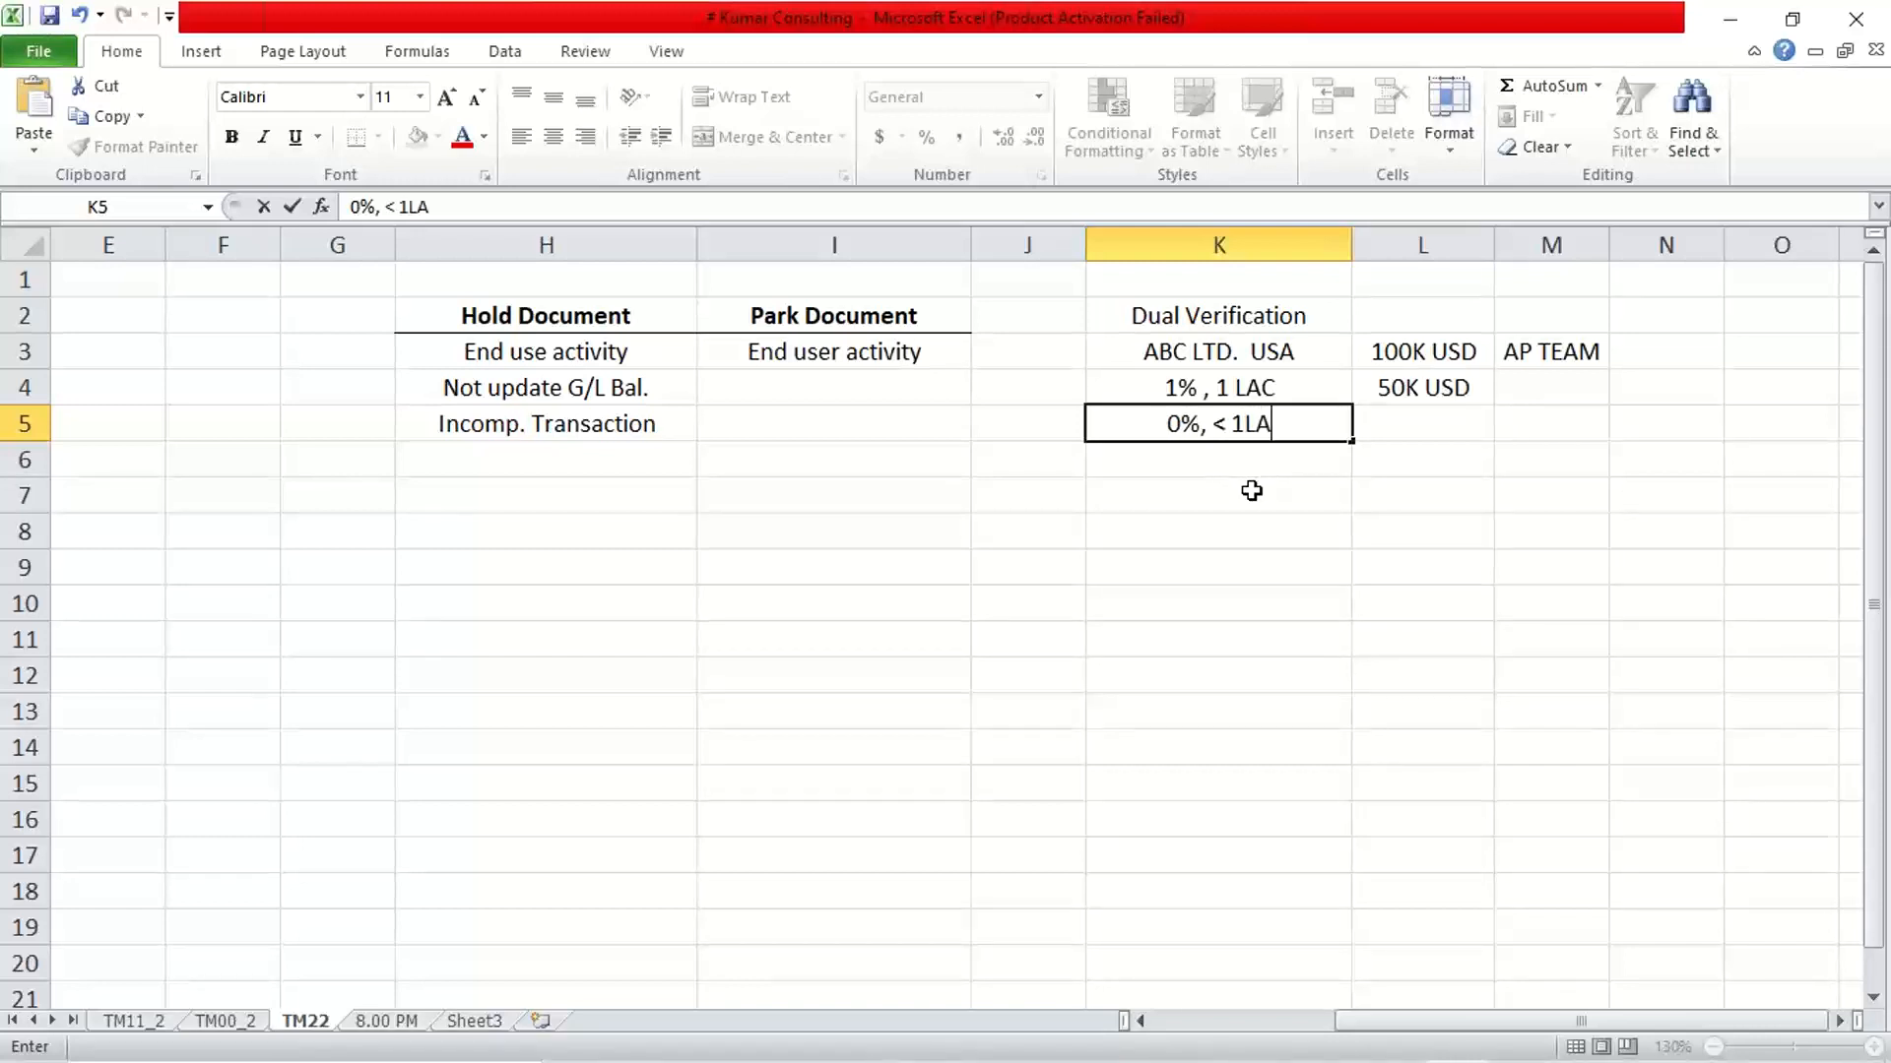
pyautogui.press('Return')
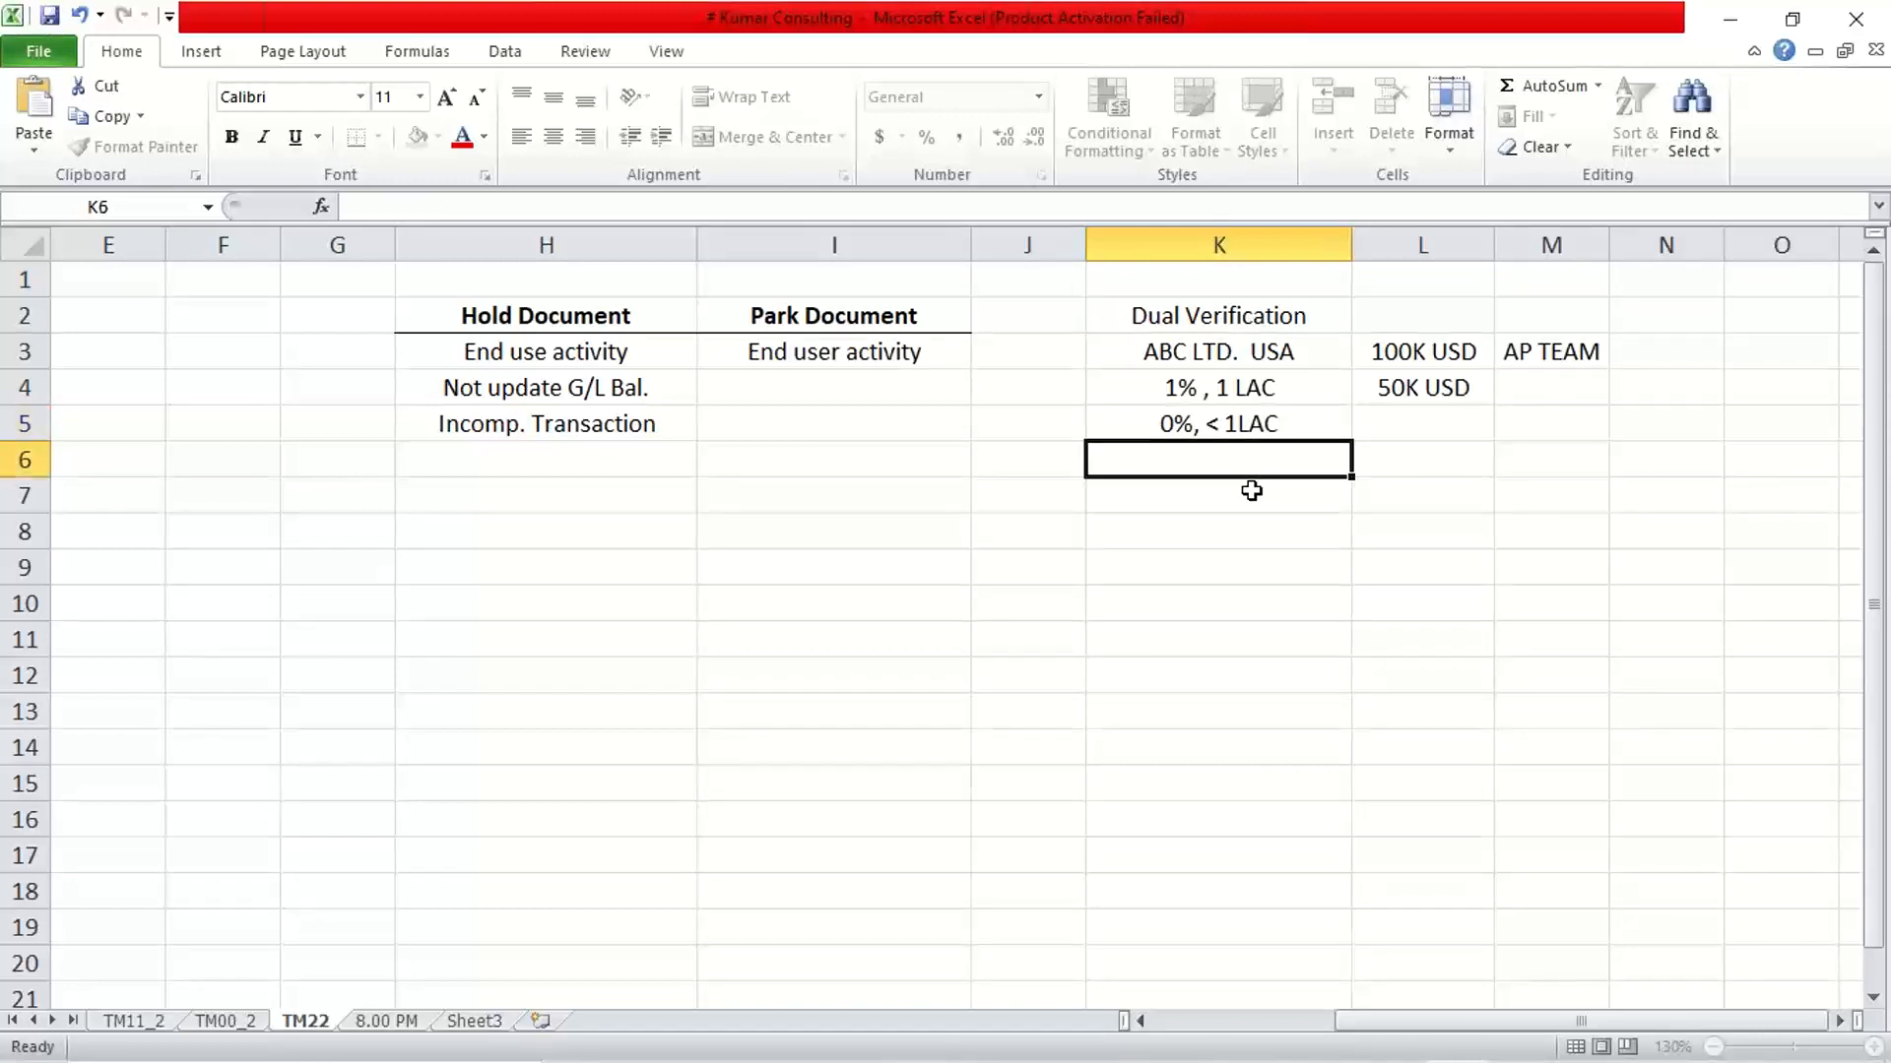
# Insert a greater-than sign before the amount in cell K4 so that it reads "1% , >1 LAC"
pyautogui.doubleClick(1217, 388)
pyautogui.write('>')
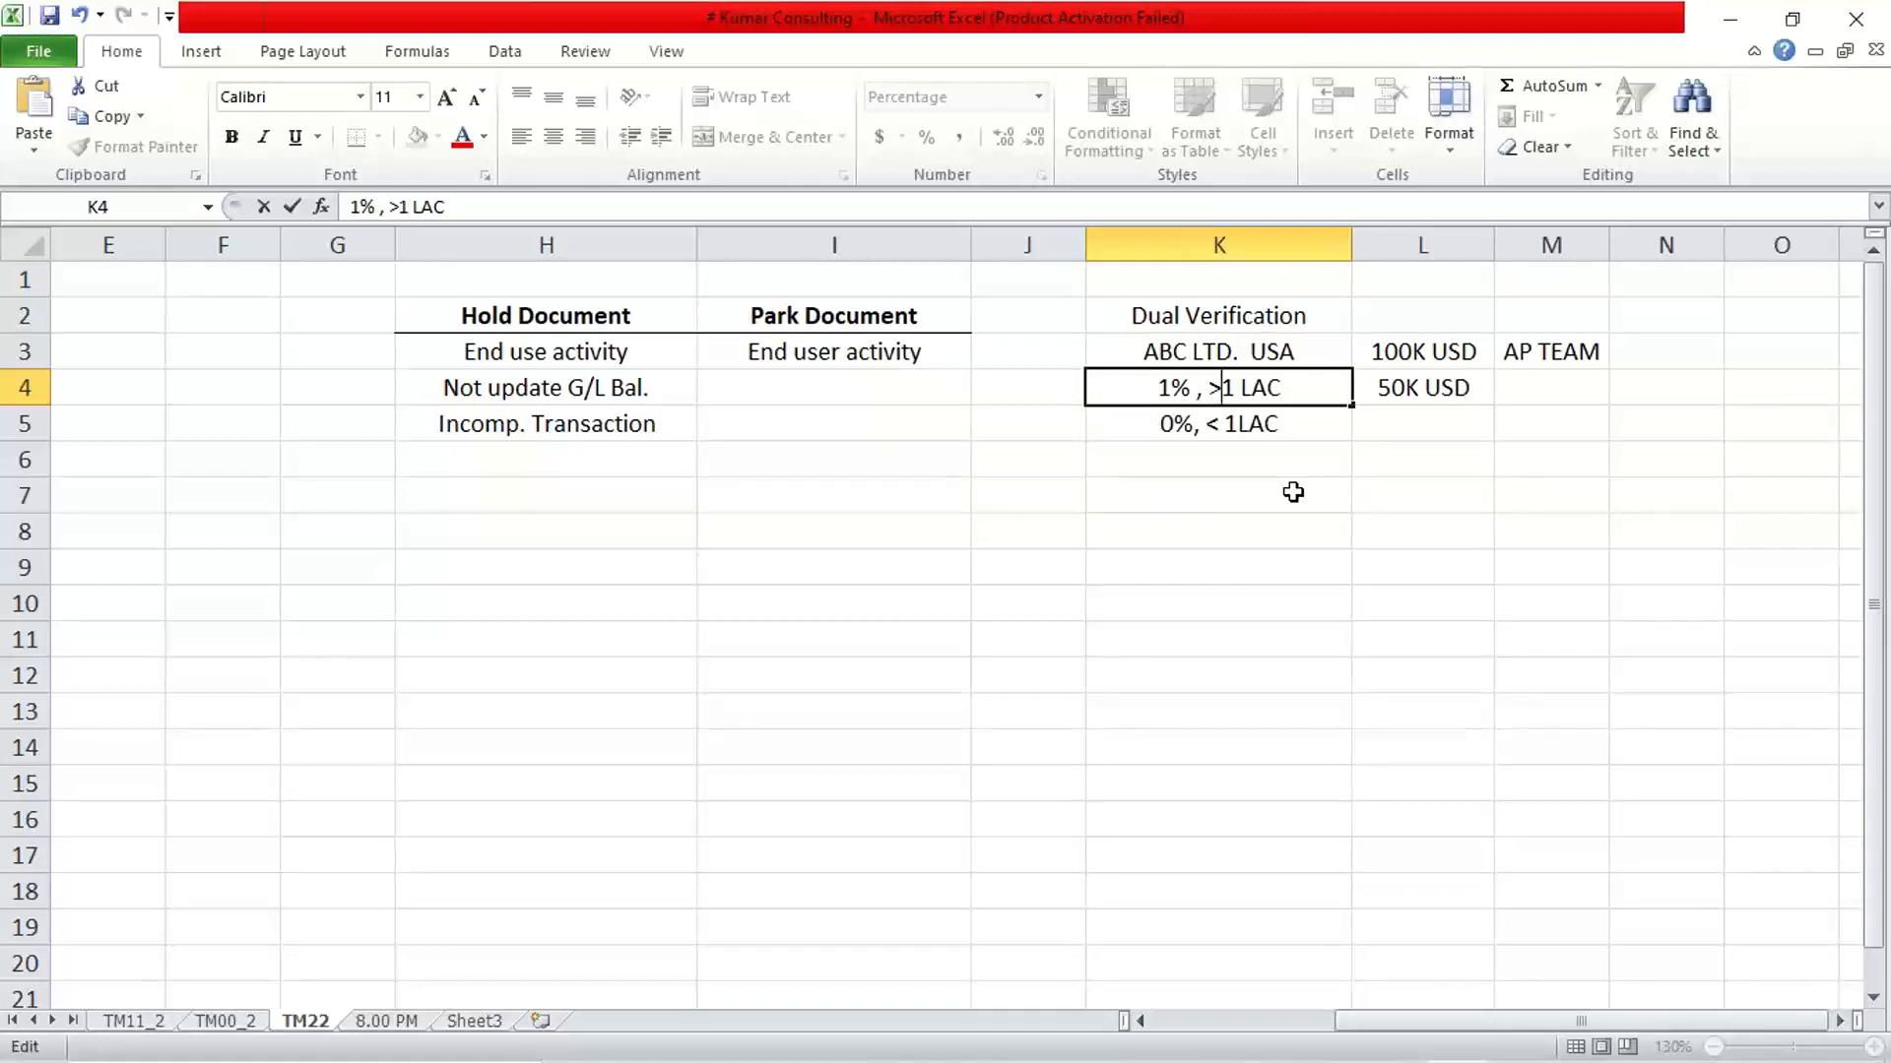
pyautogui.press('Return')
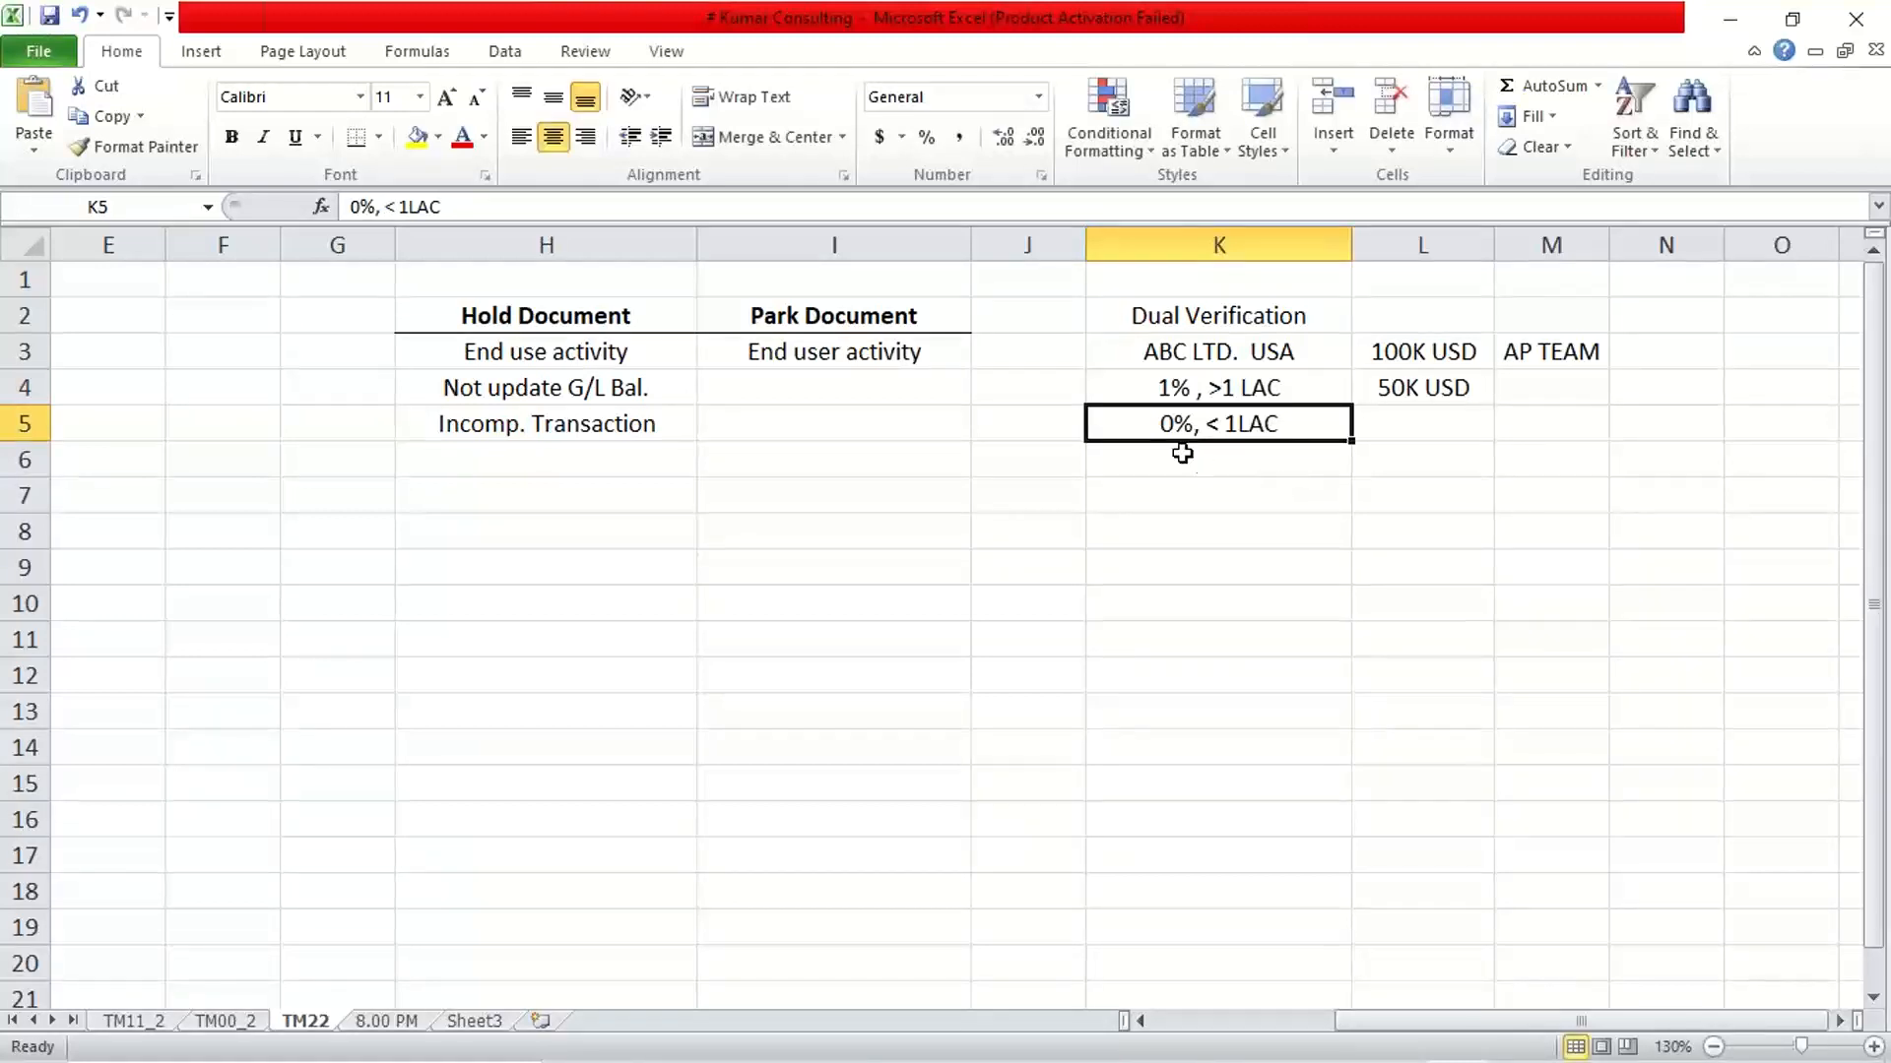
# Review the company in cell K3 and compare the two percentage threshold notes in cells K4 and K5
pyautogui.click(1162, 392)
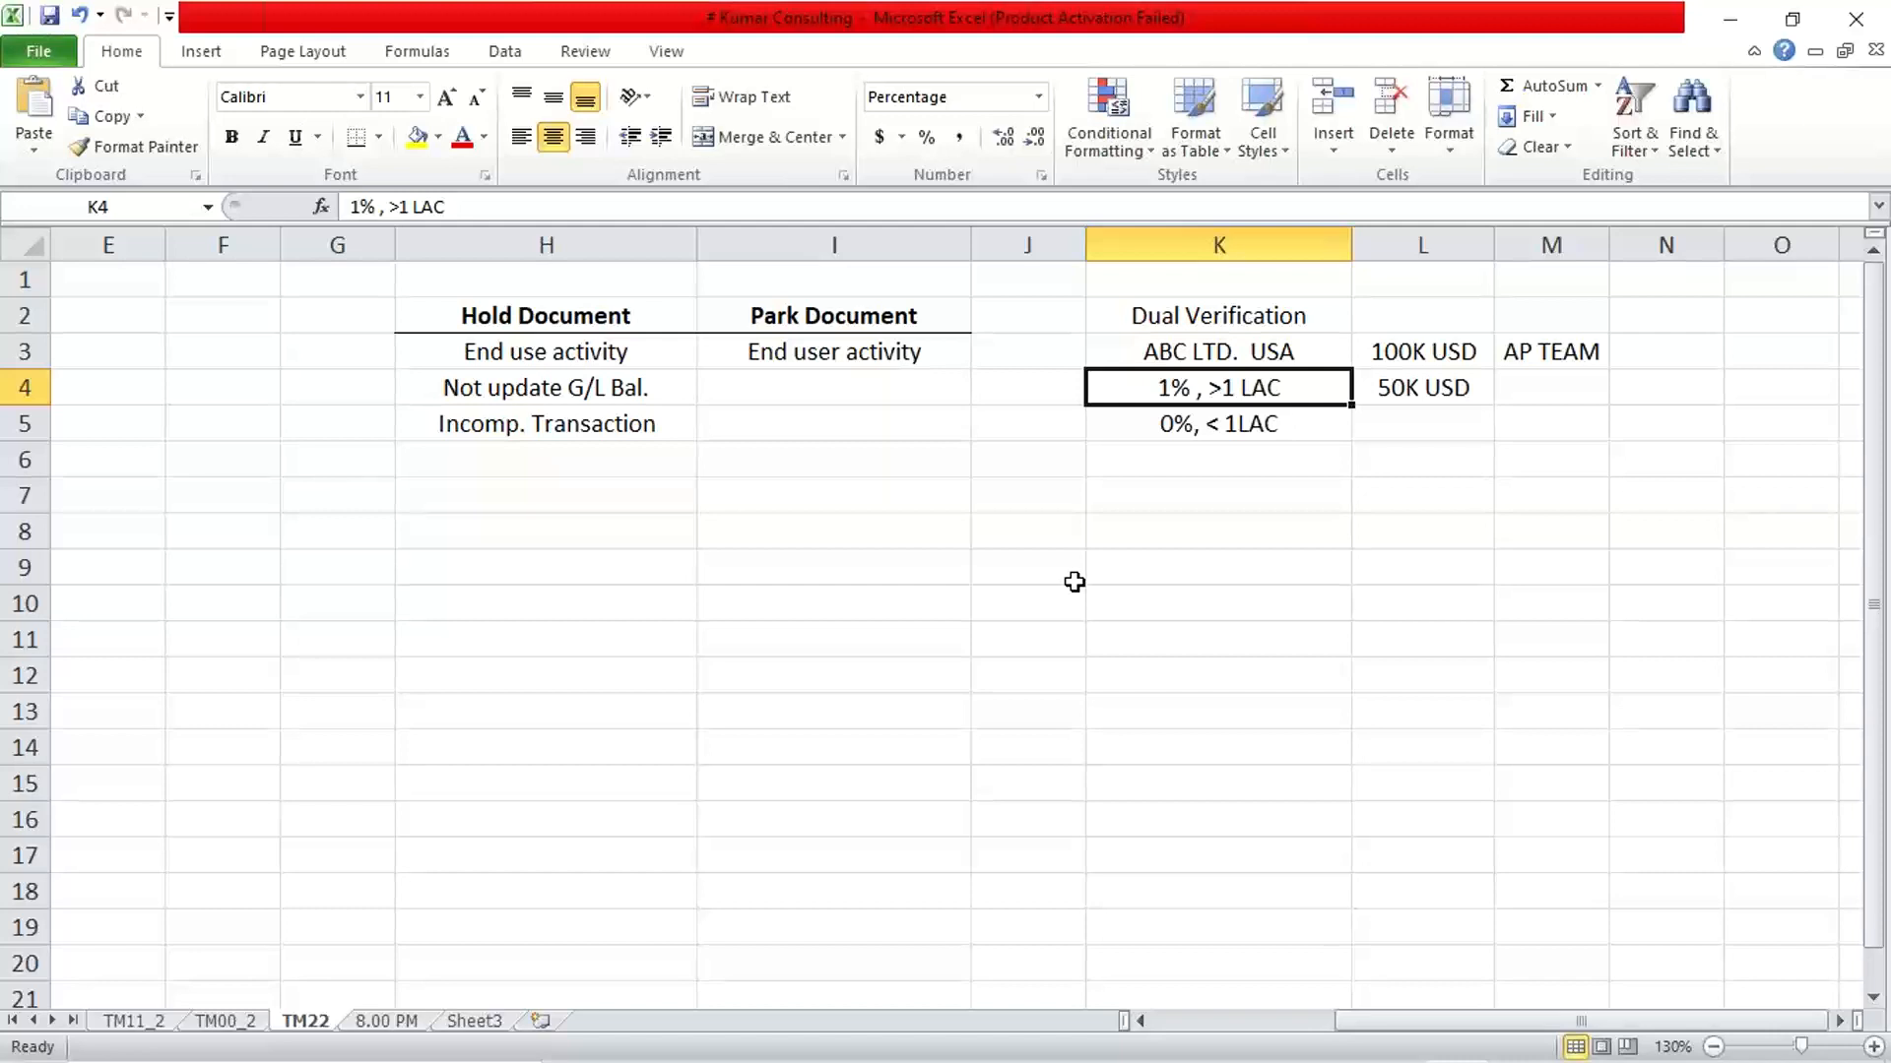
pyautogui.click(1104, 362)
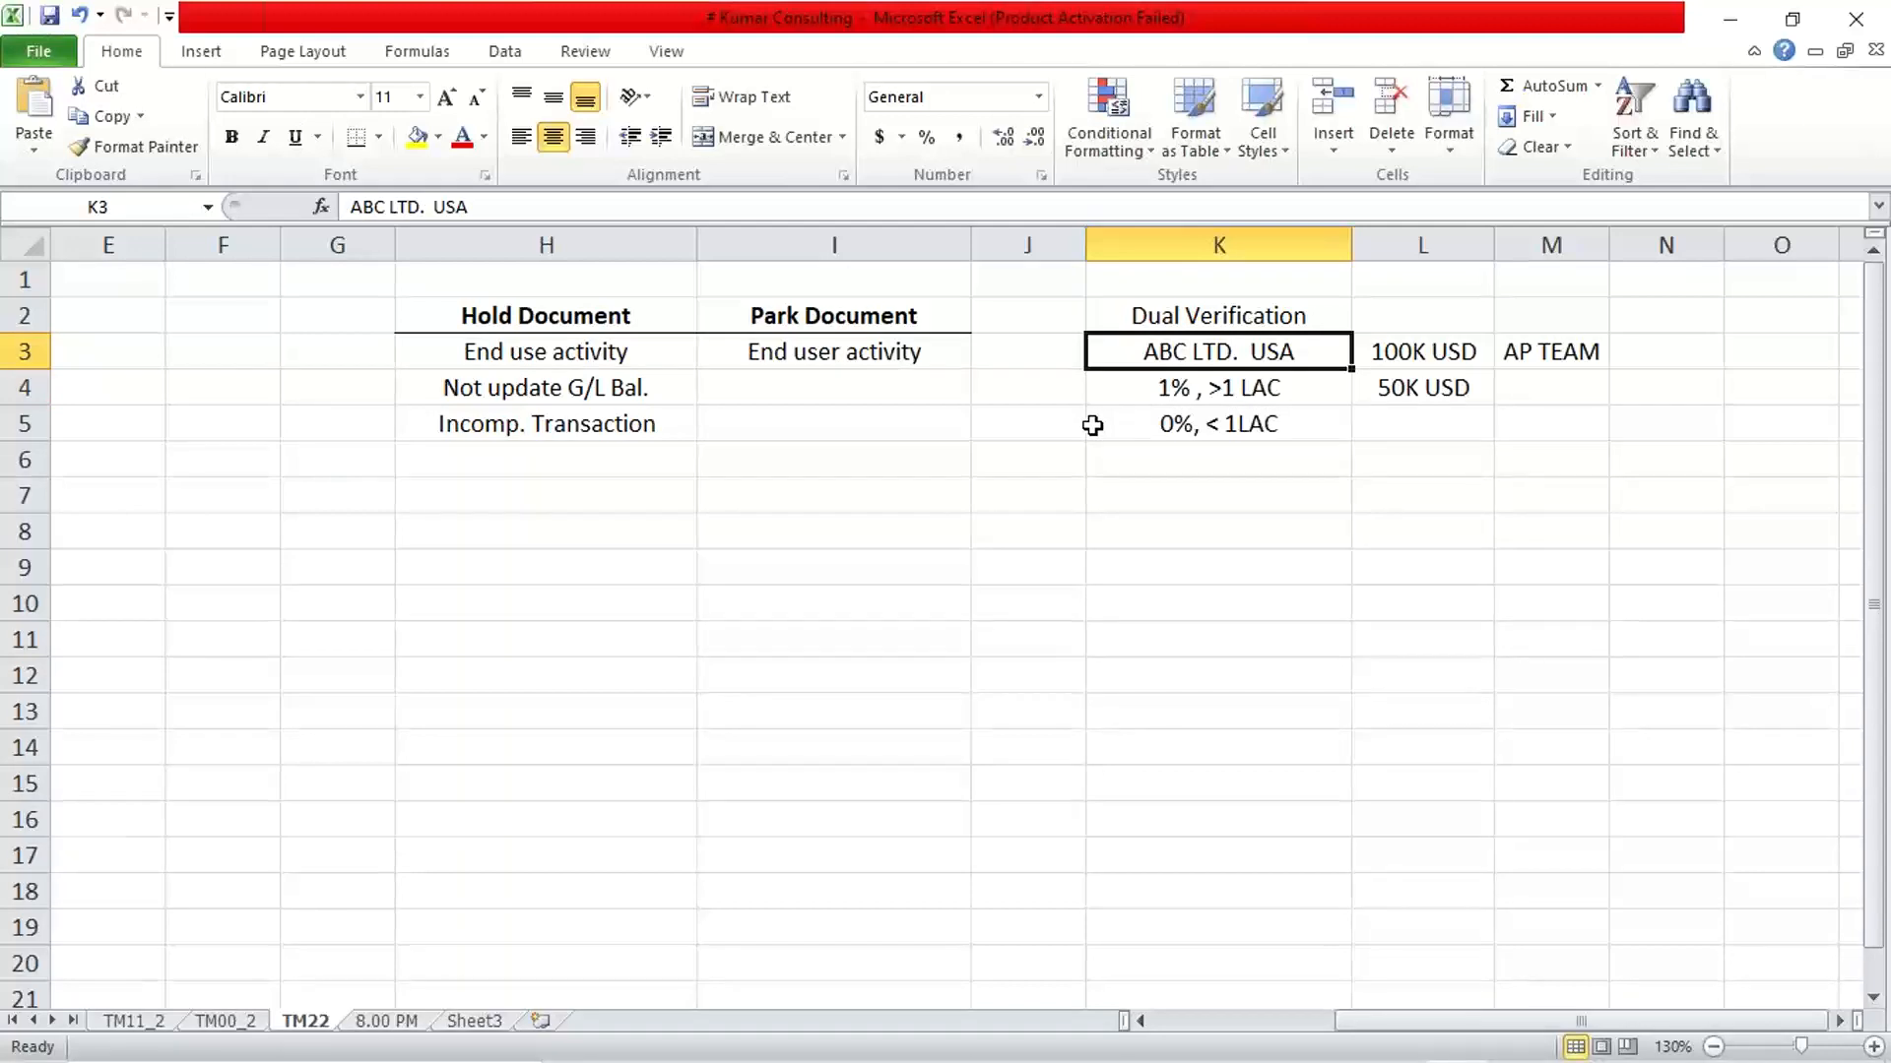
pyautogui.press('Down')
pyautogui.press('Down')
pyautogui.press('Up')
pyautogui.press('Down')
pyautogui.press('Up')
pyautogui.press('Down')
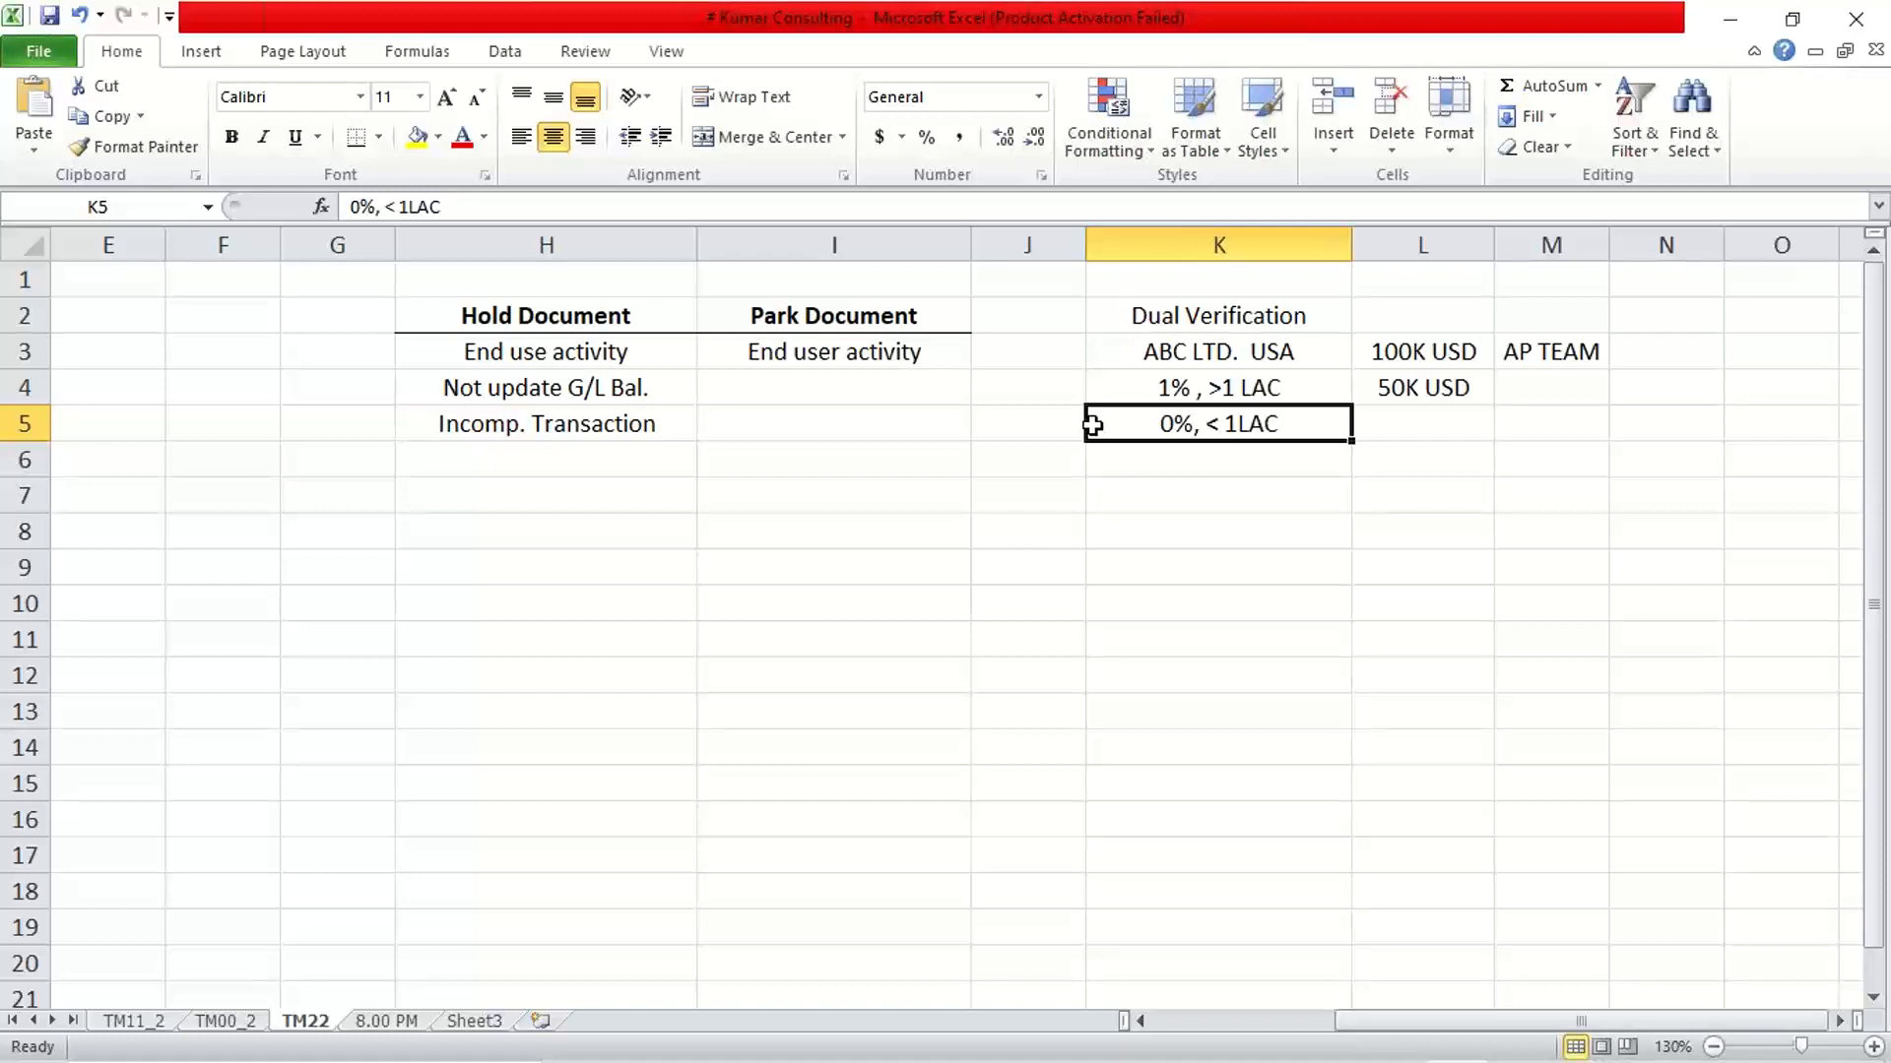
pyautogui.press('Up')
pyautogui.press('Down')
pyautogui.press('Down')
pyautogui.press('Down')
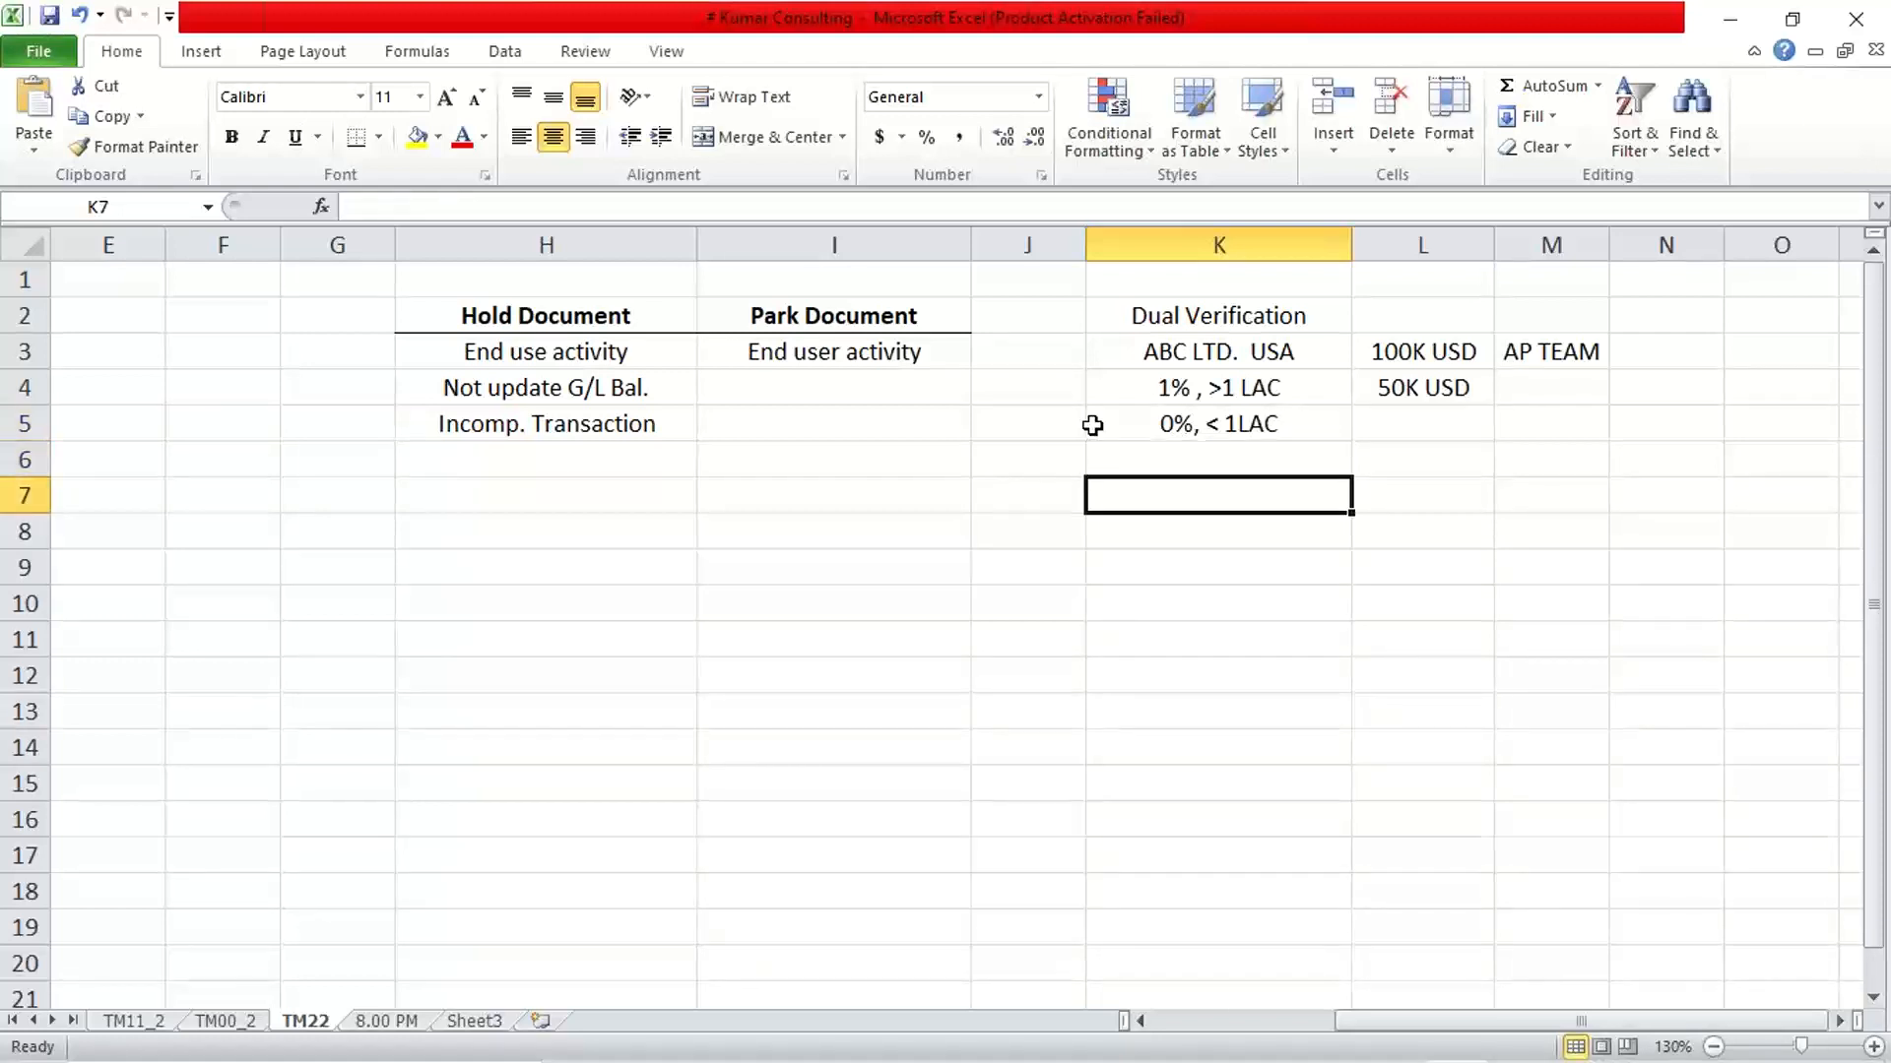
# Highlight the Dual Verification heading in cell K2 with a yellow fill
pyautogui.click(1148, 321)
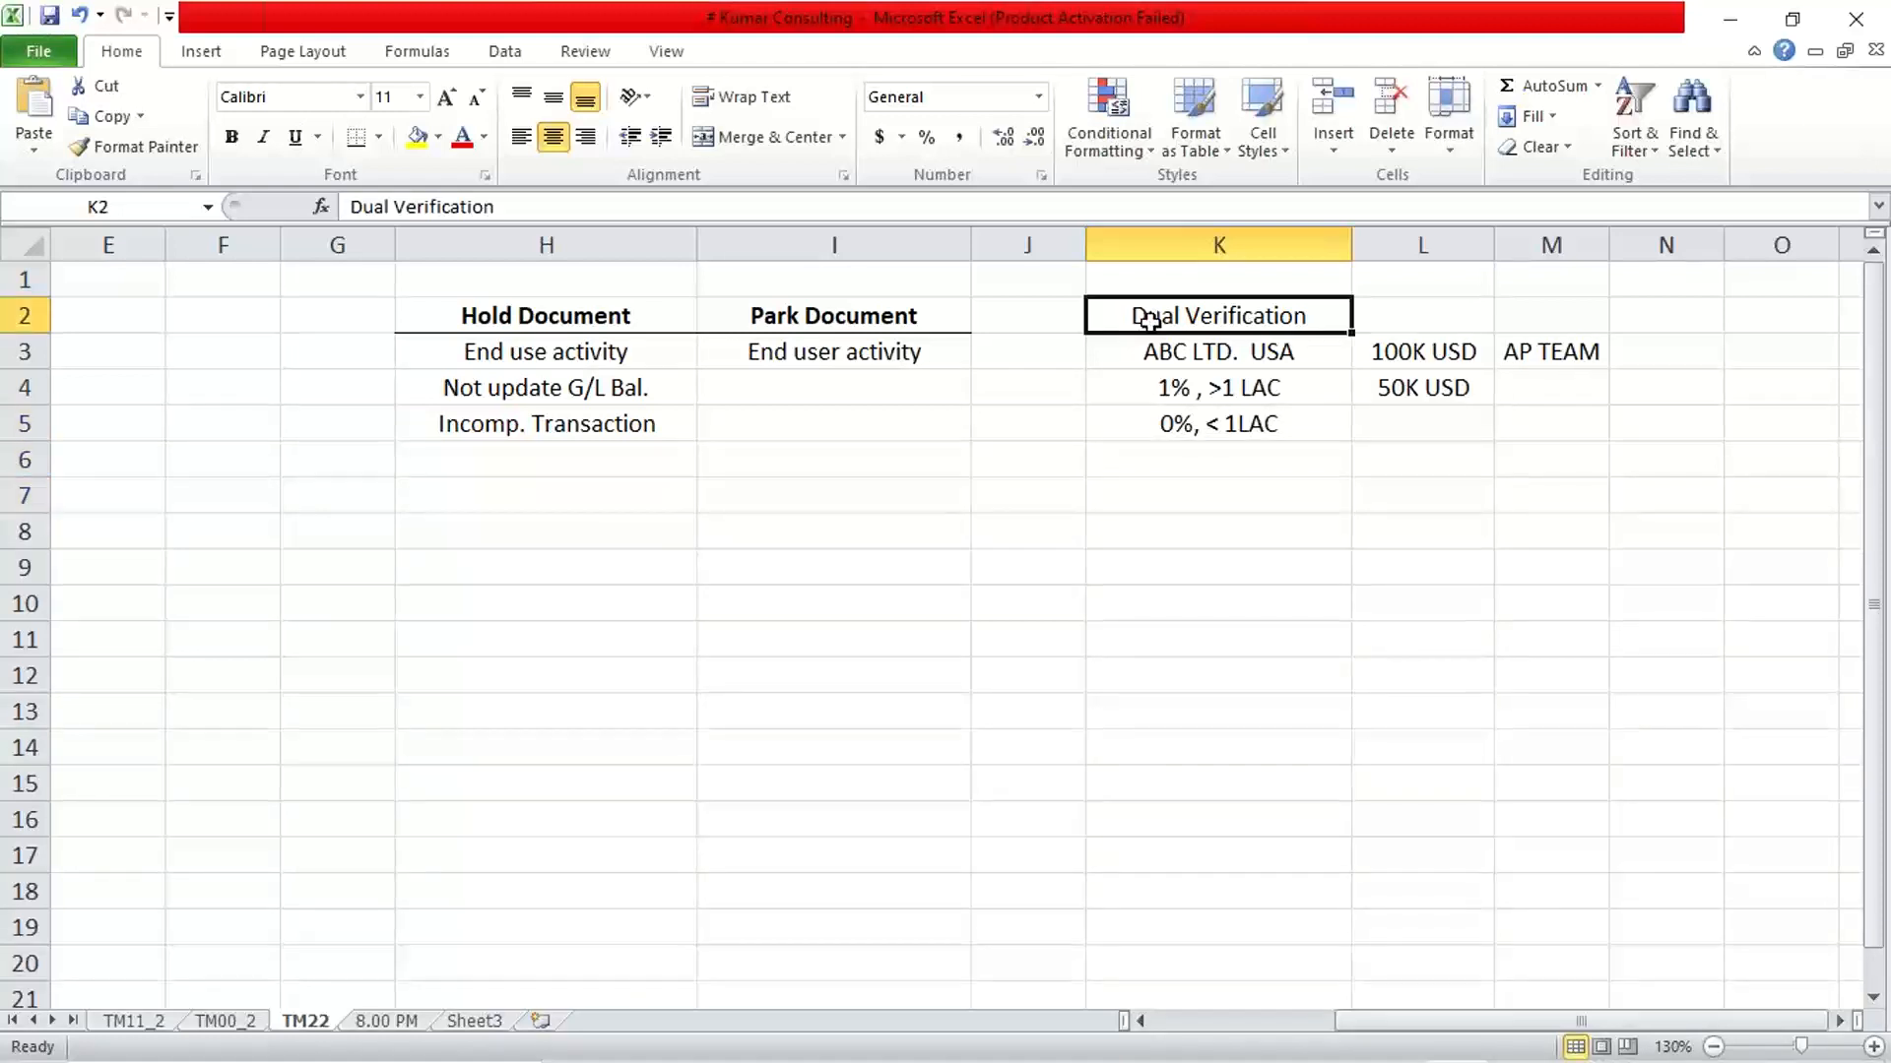
pyautogui.click(418, 136)
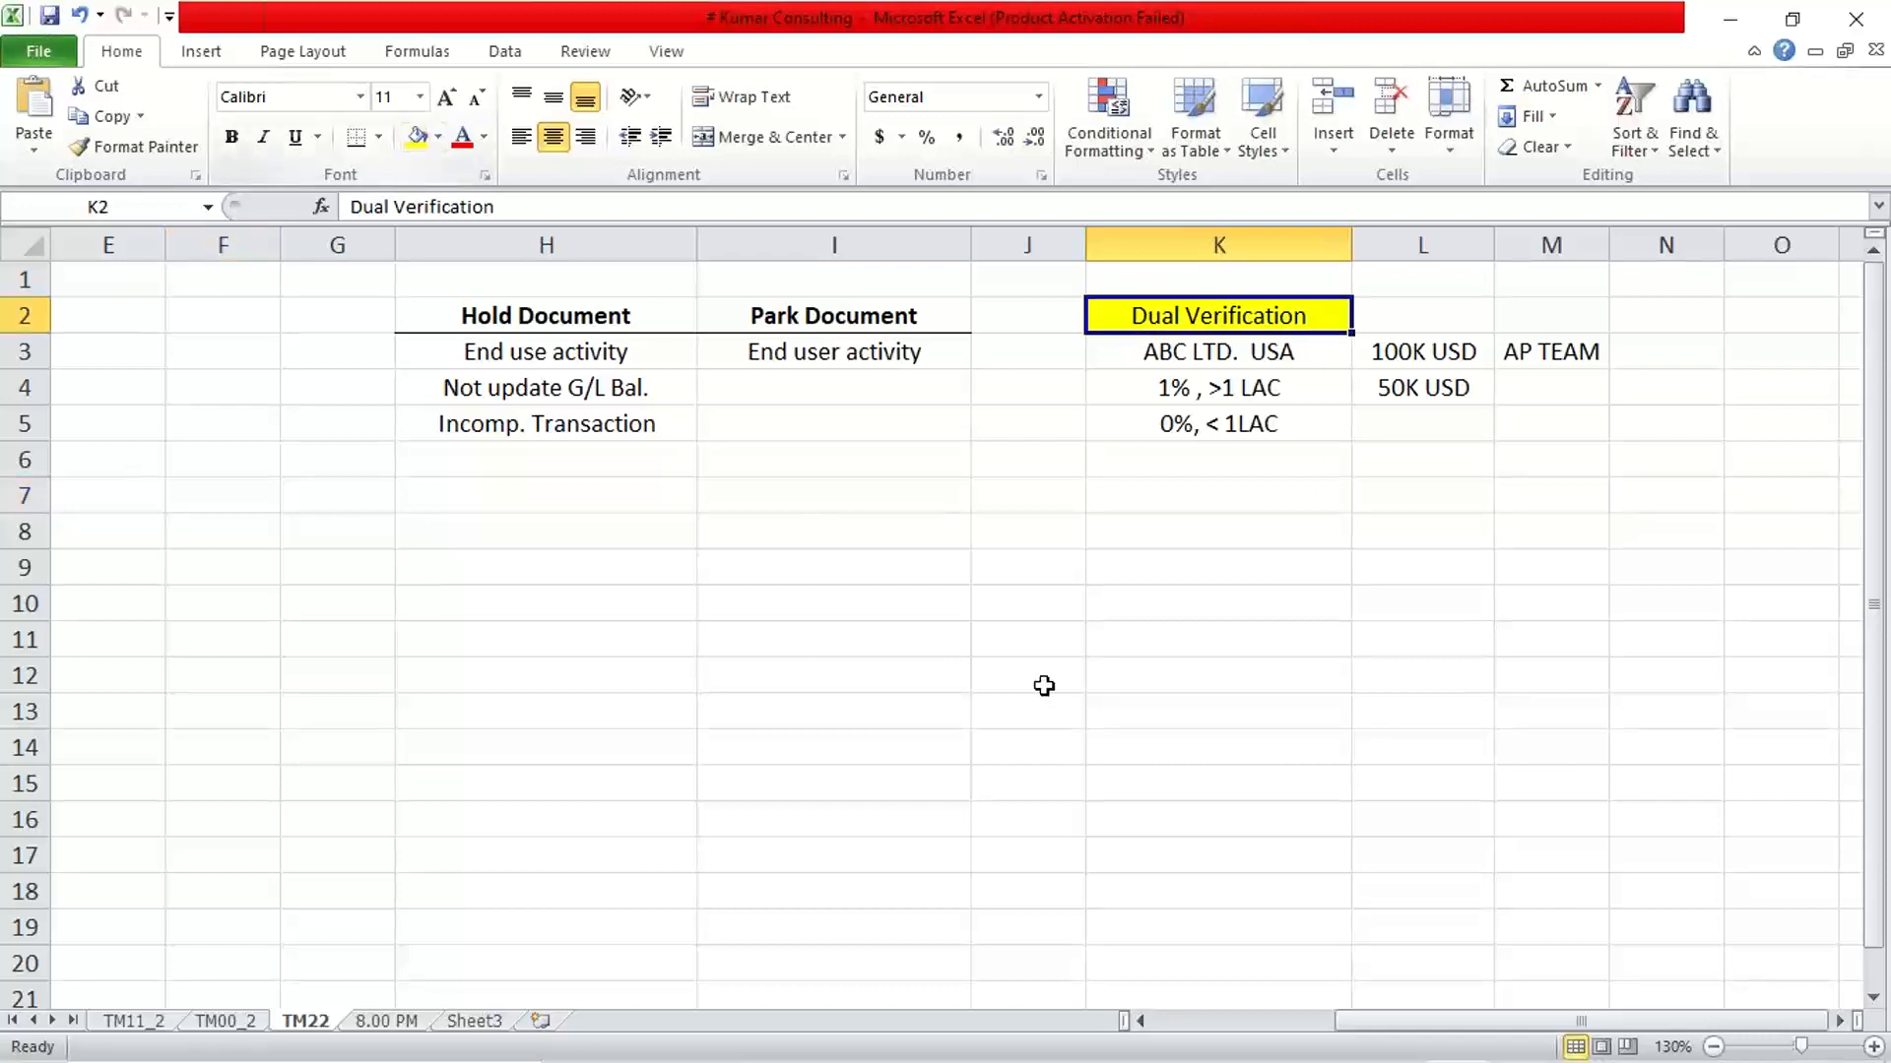
pyautogui.click(1252, 621)
pyautogui.click(1232, 316)
pyautogui.click(1218, 553)
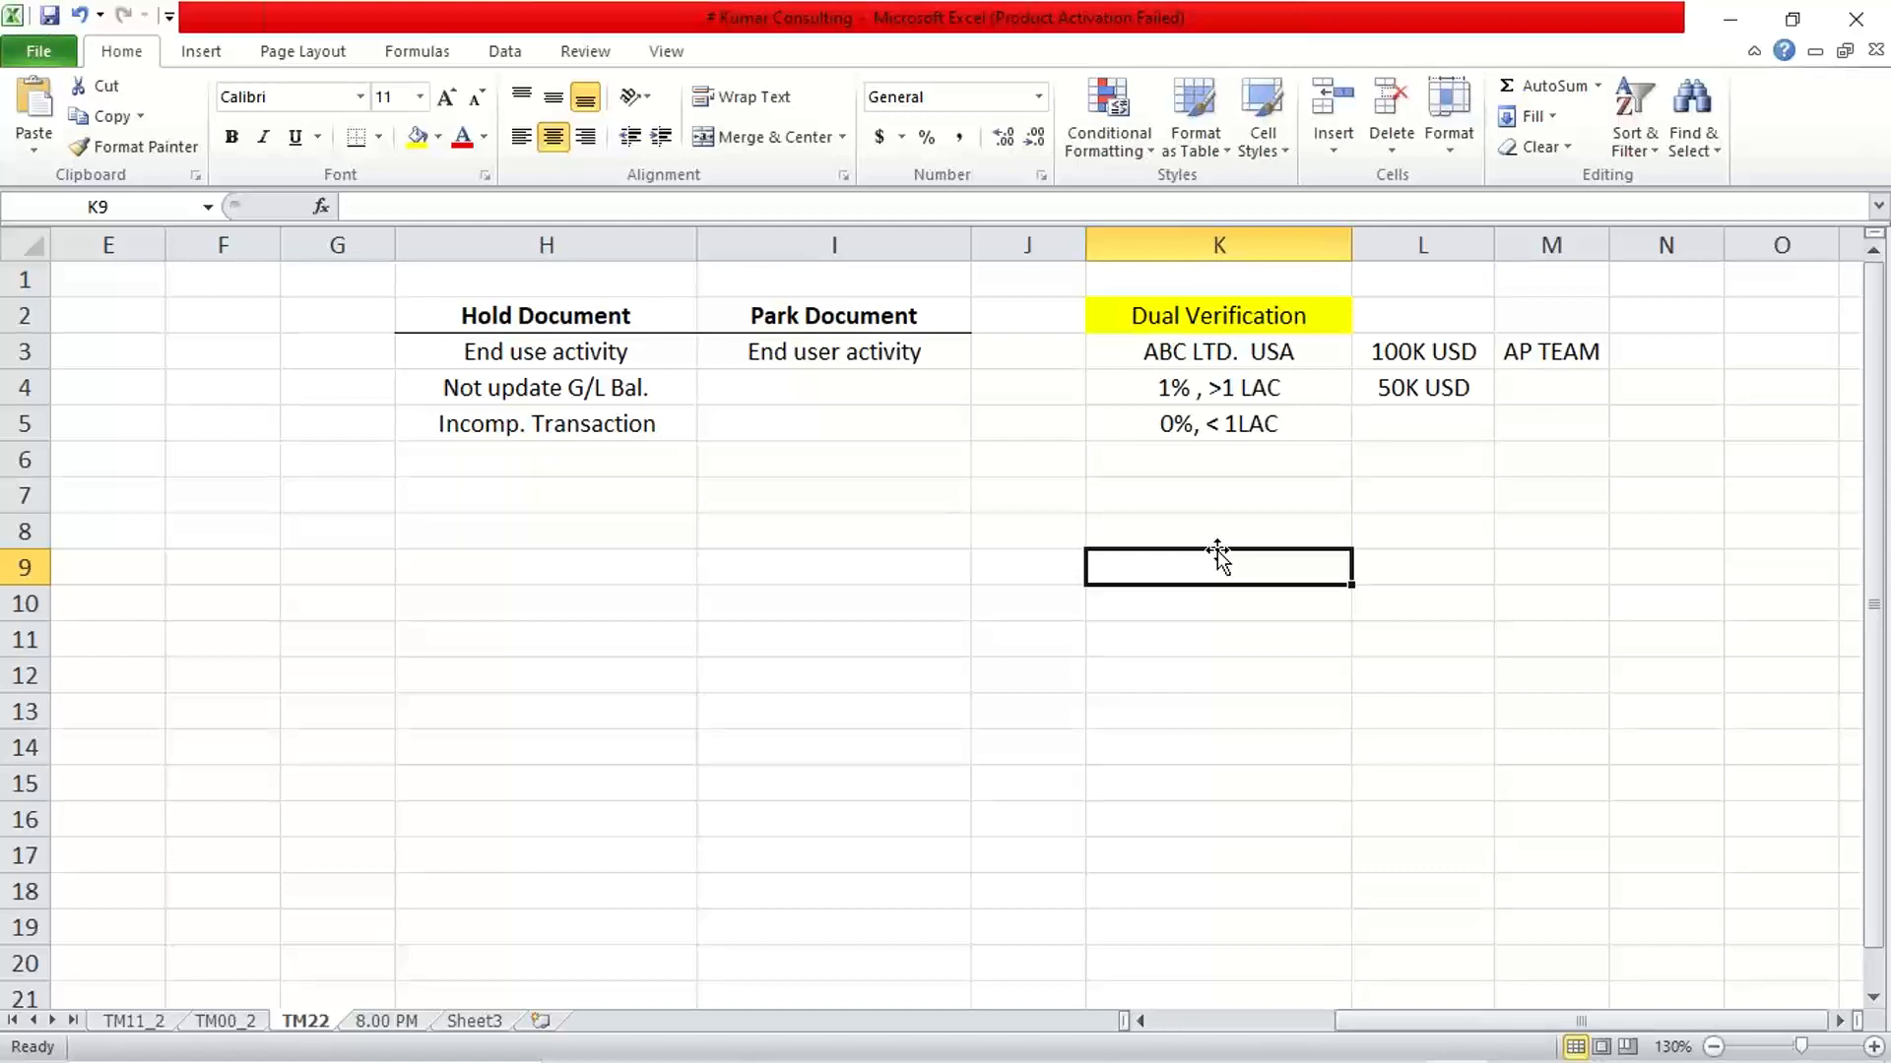
# Enter a sample alphanumeric number in cell K6 below the threshold notes, and clear that cell again
pyautogui.click(1180, 461)
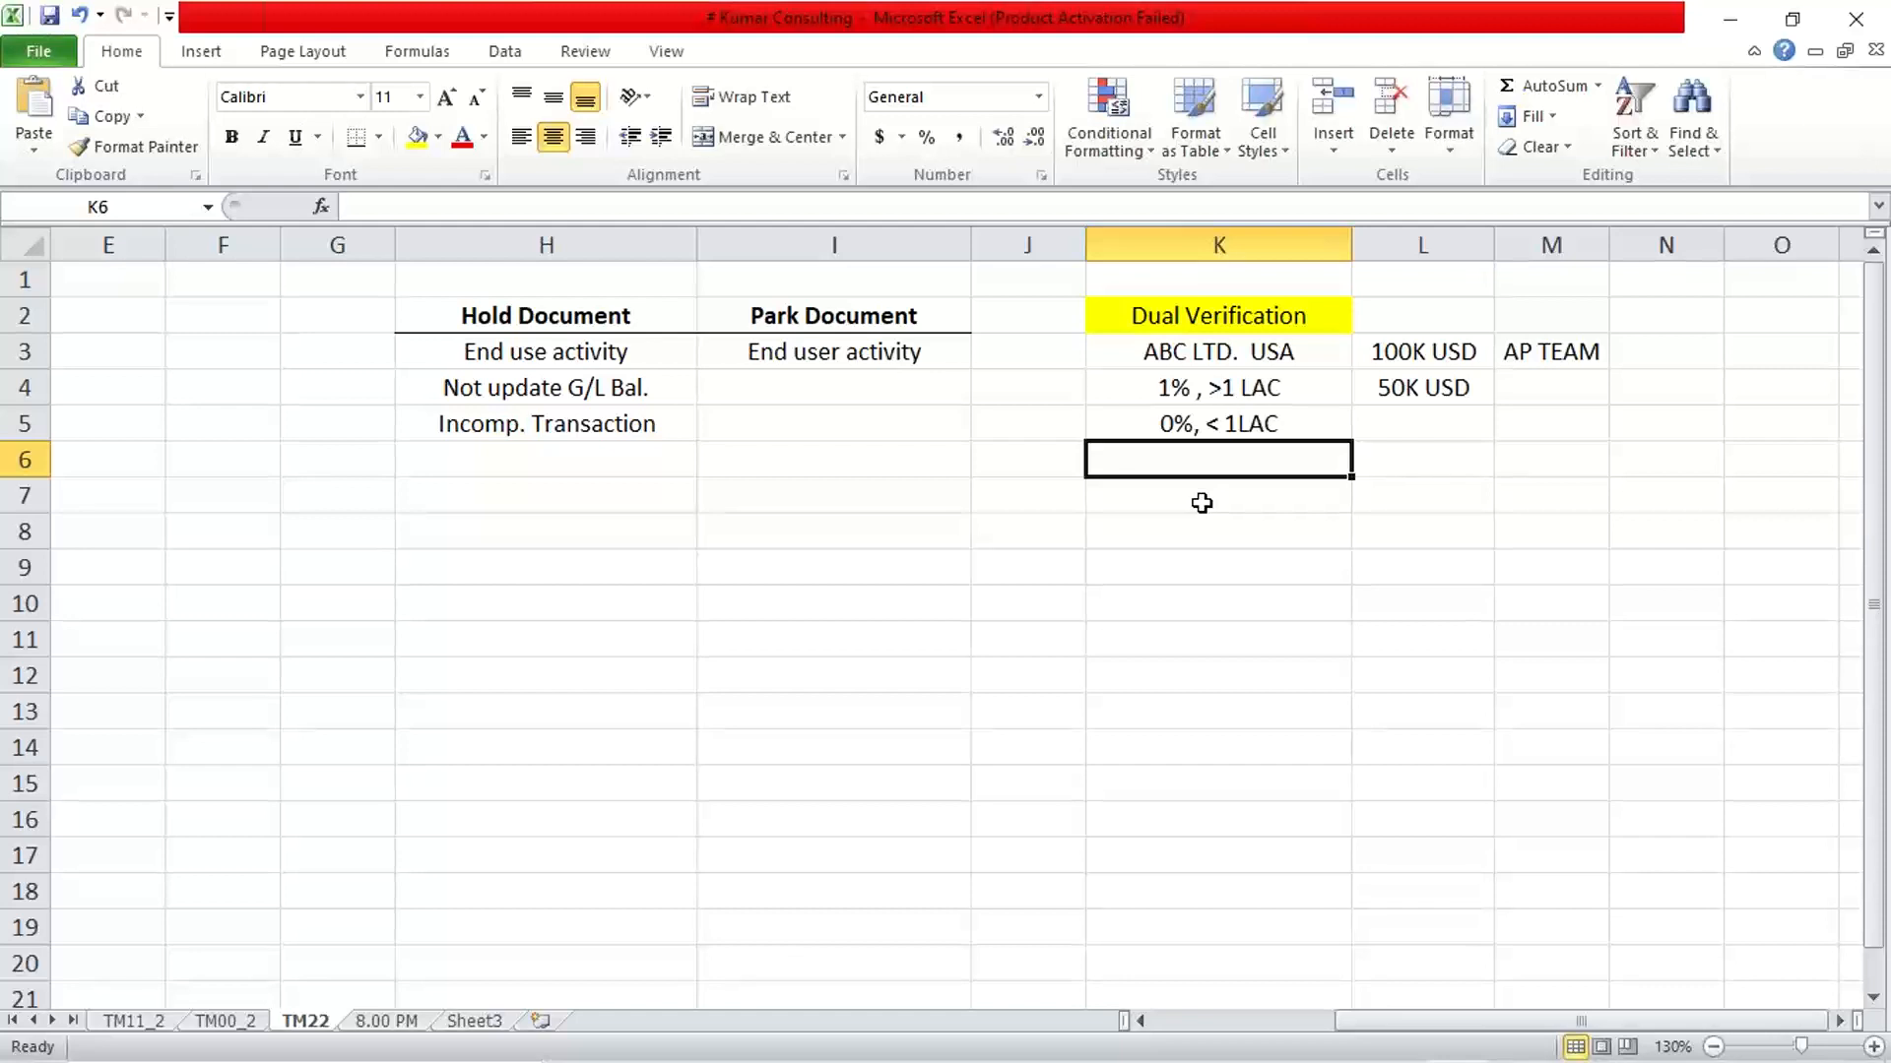
pyautogui.write('12')
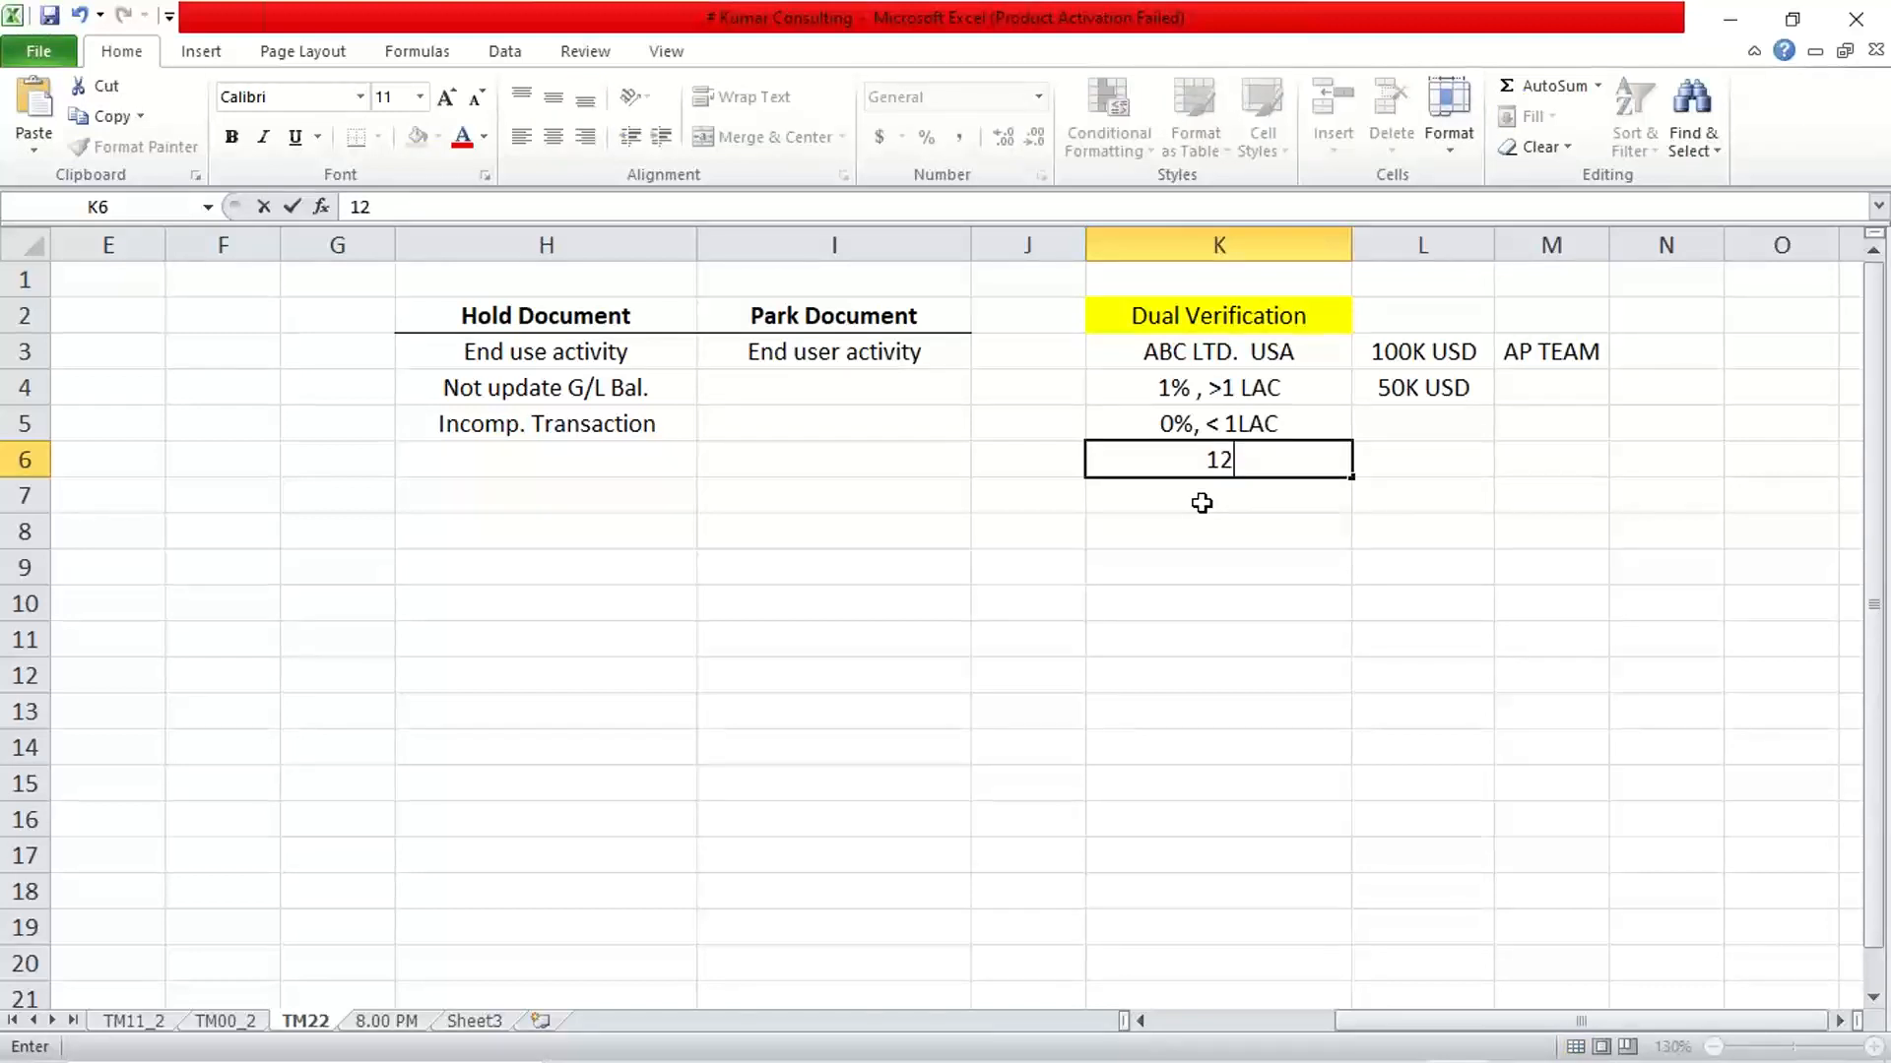
pyautogui.write('DH1456')
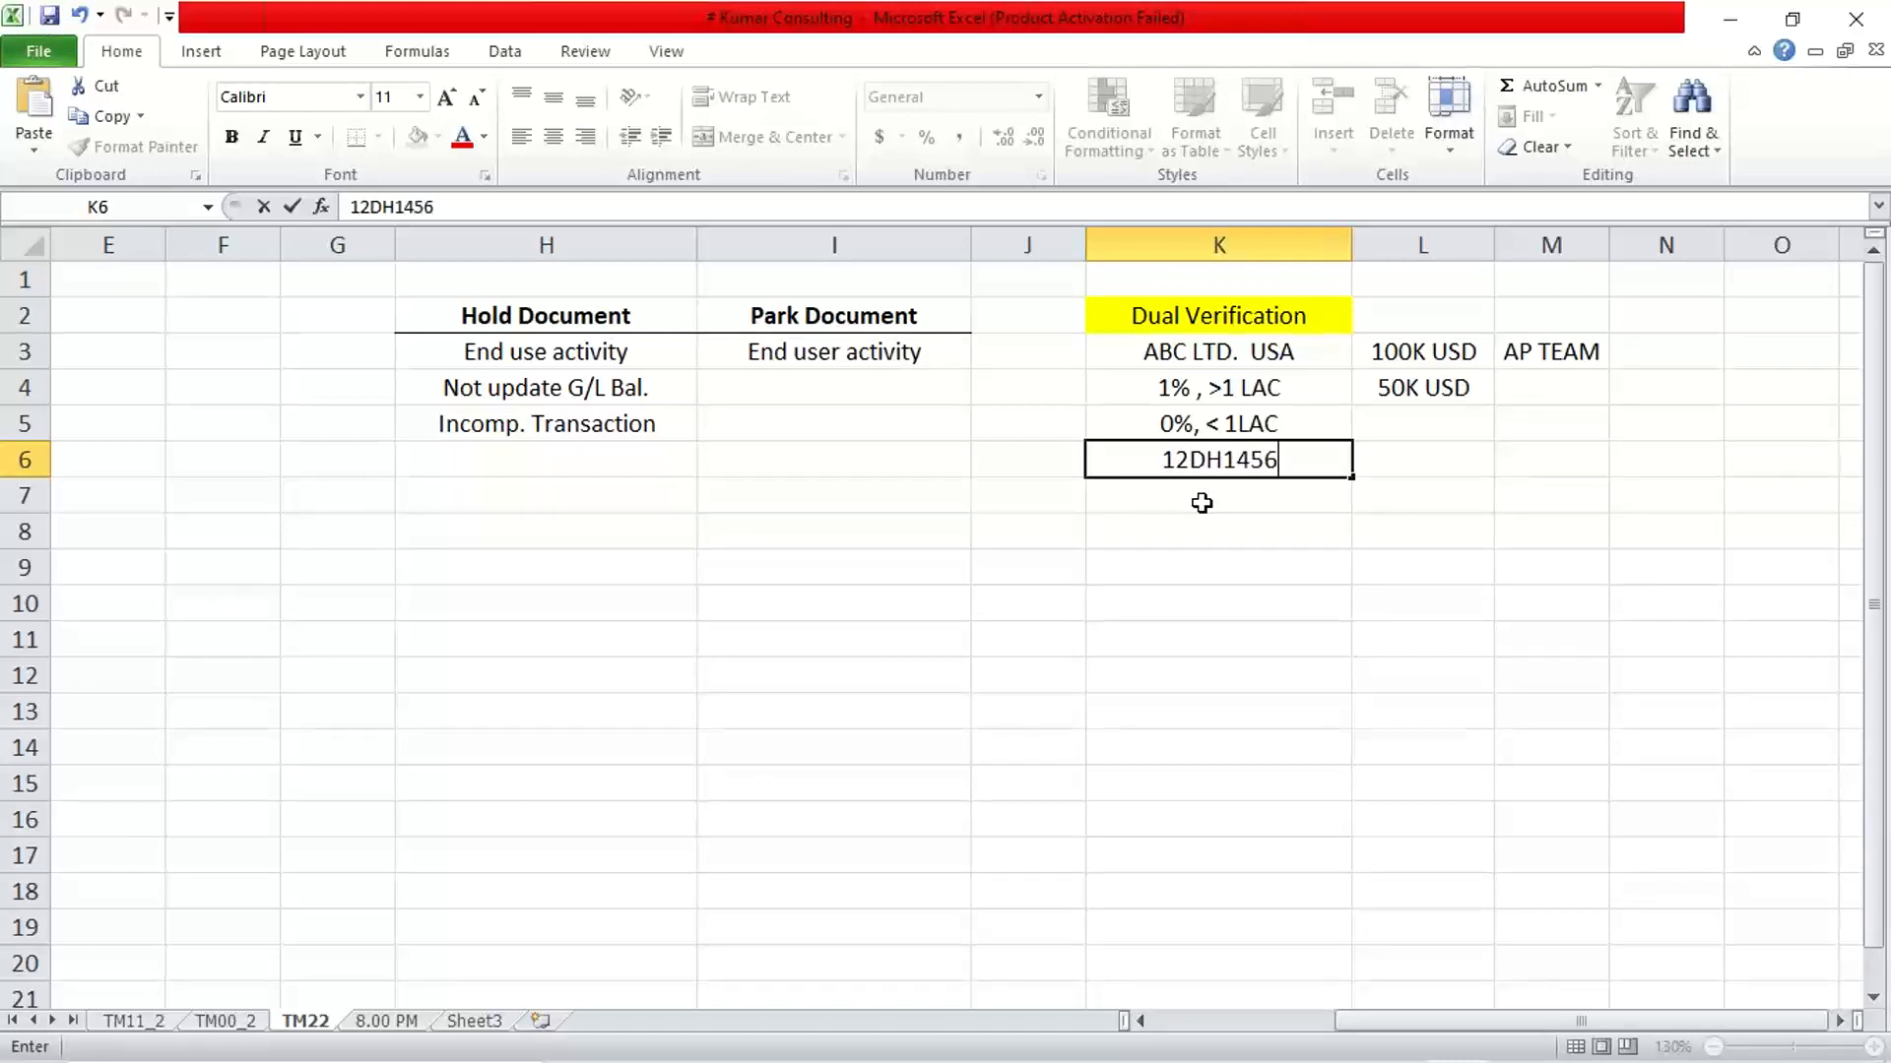
pyautogui.press('Return')
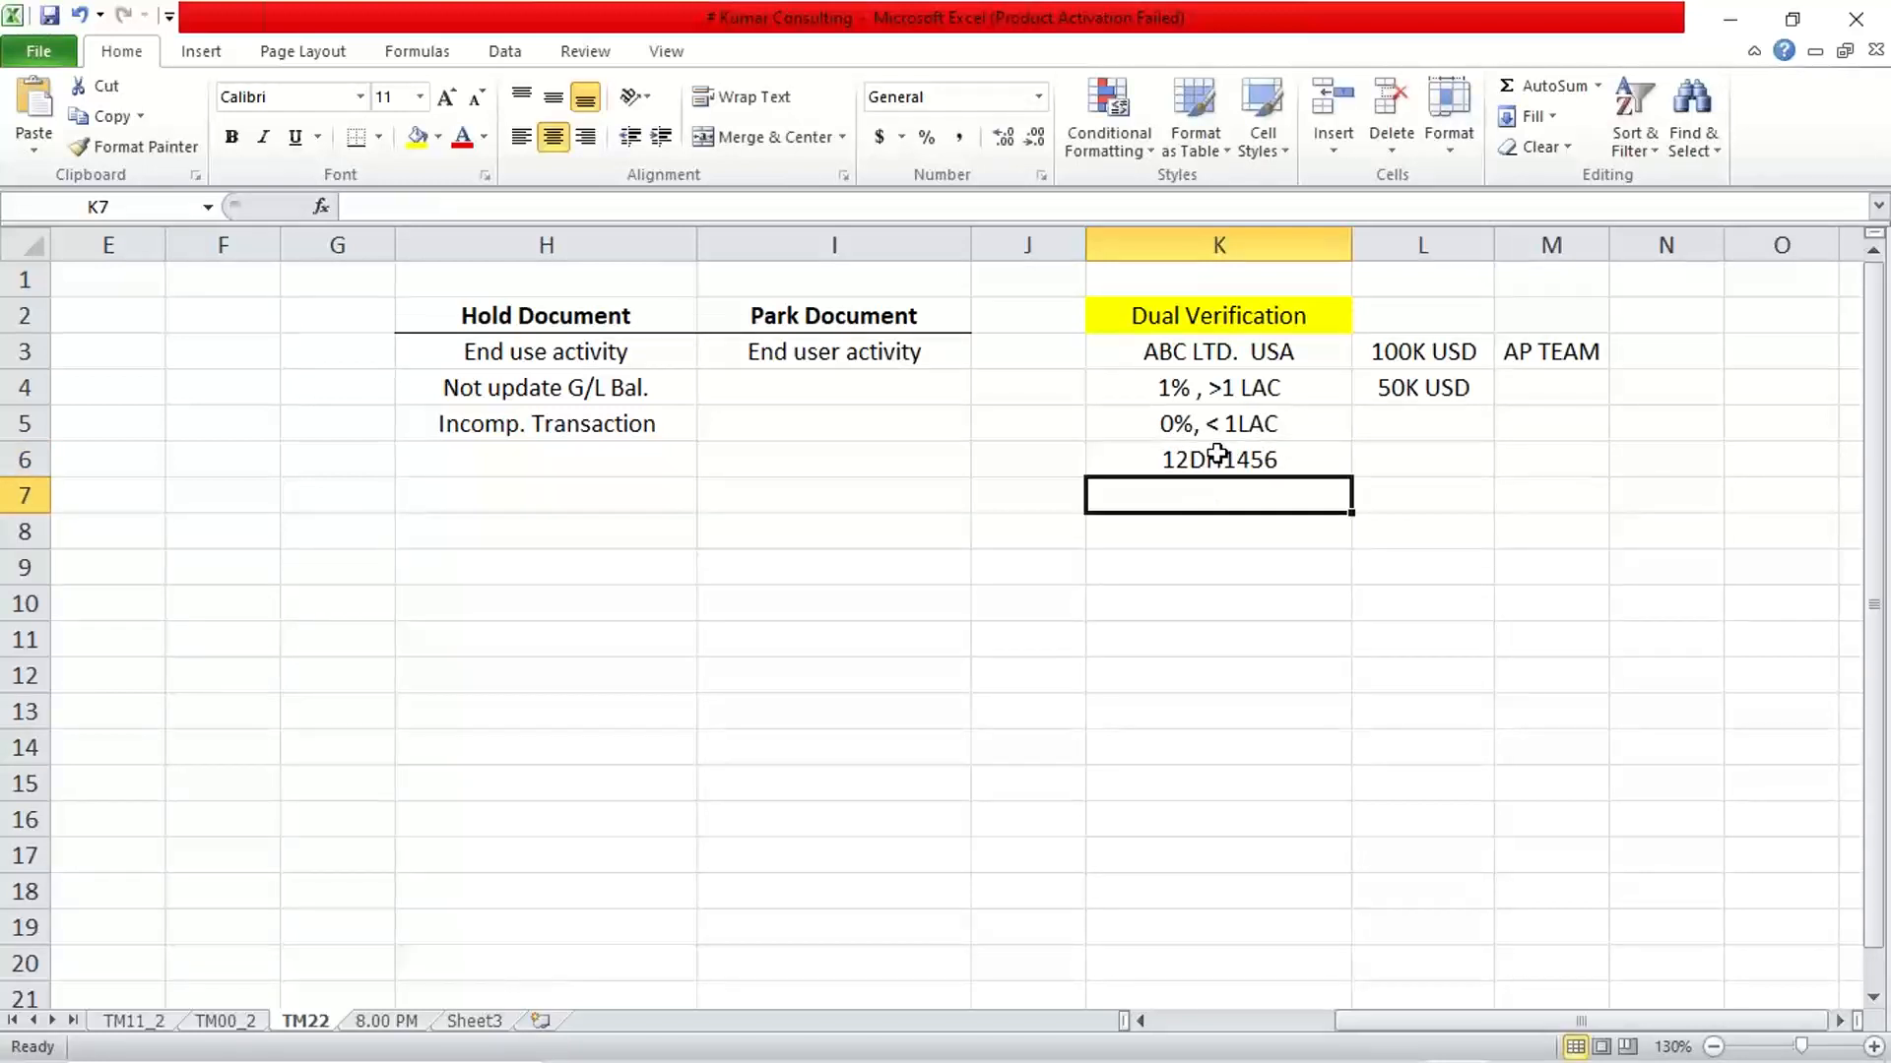
pyautogui.click(1218, 453)
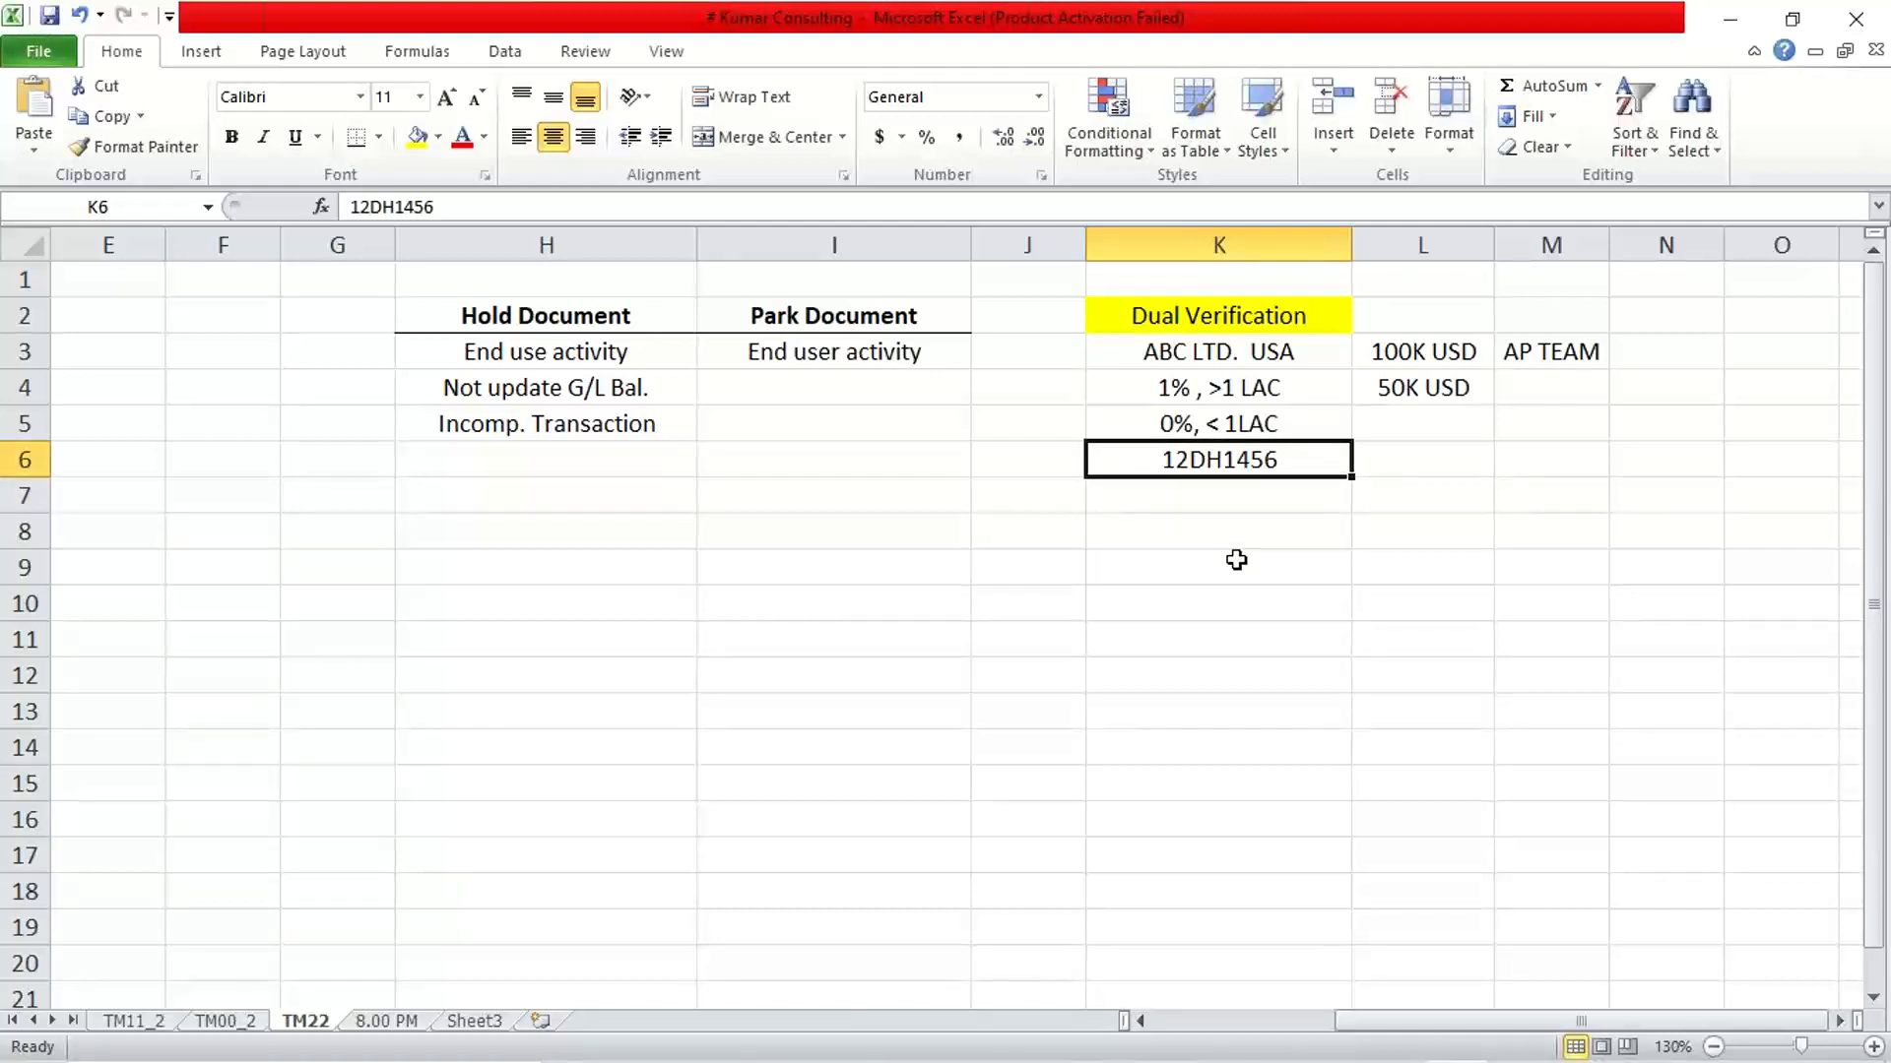
pyautogui.click(1229, 510)
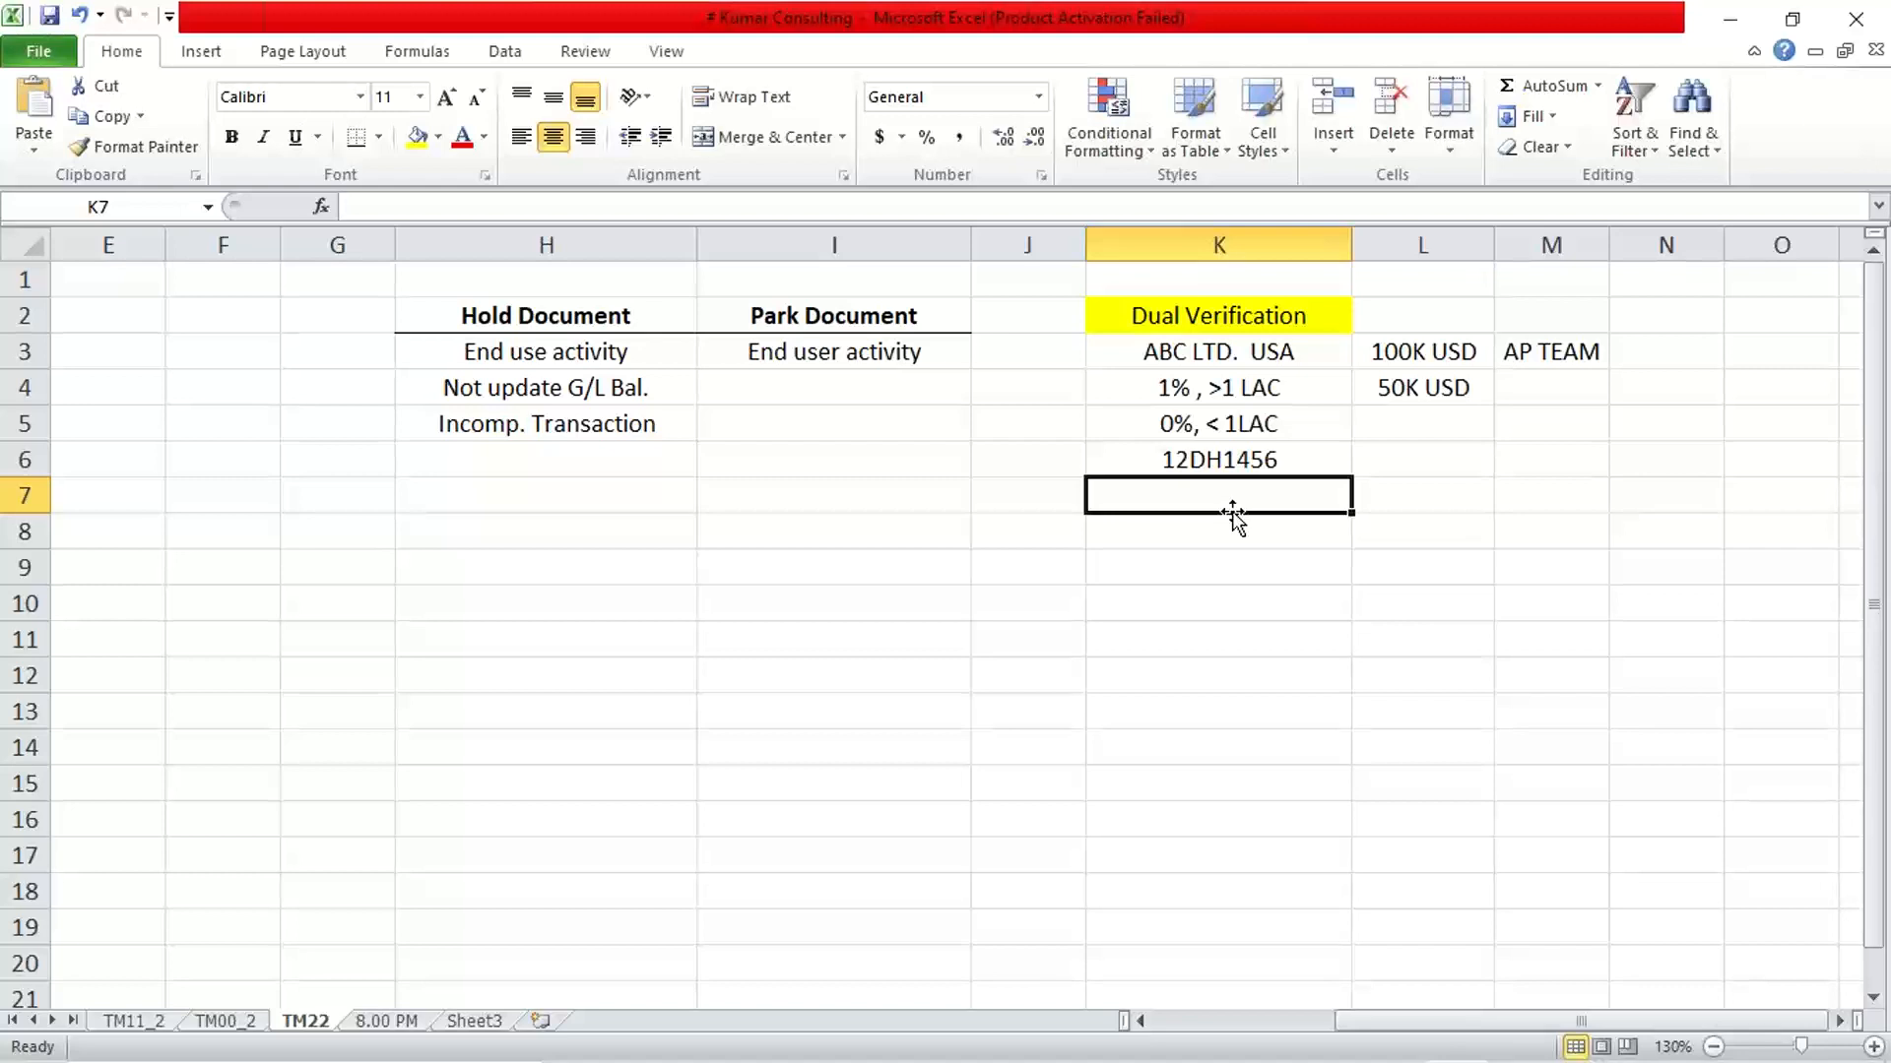
pyautogui.press('Up')
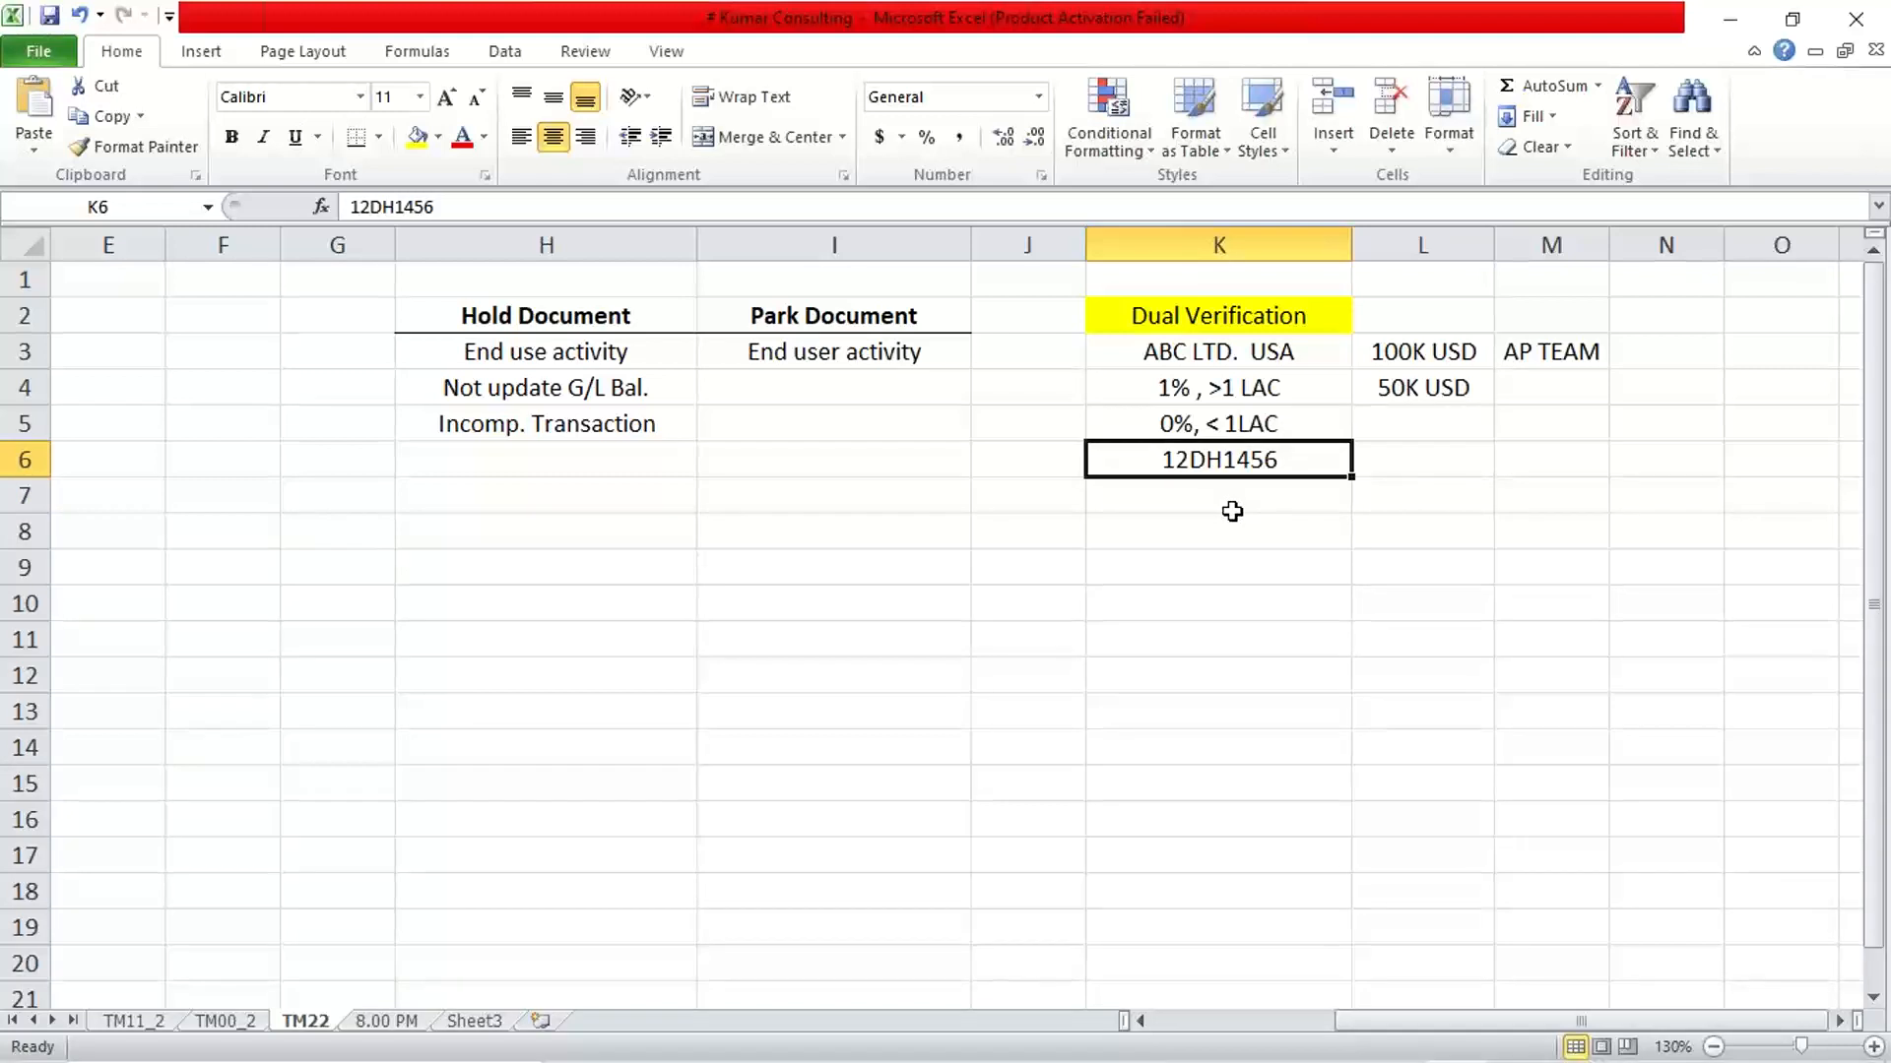
pyautogui.press('Delete')
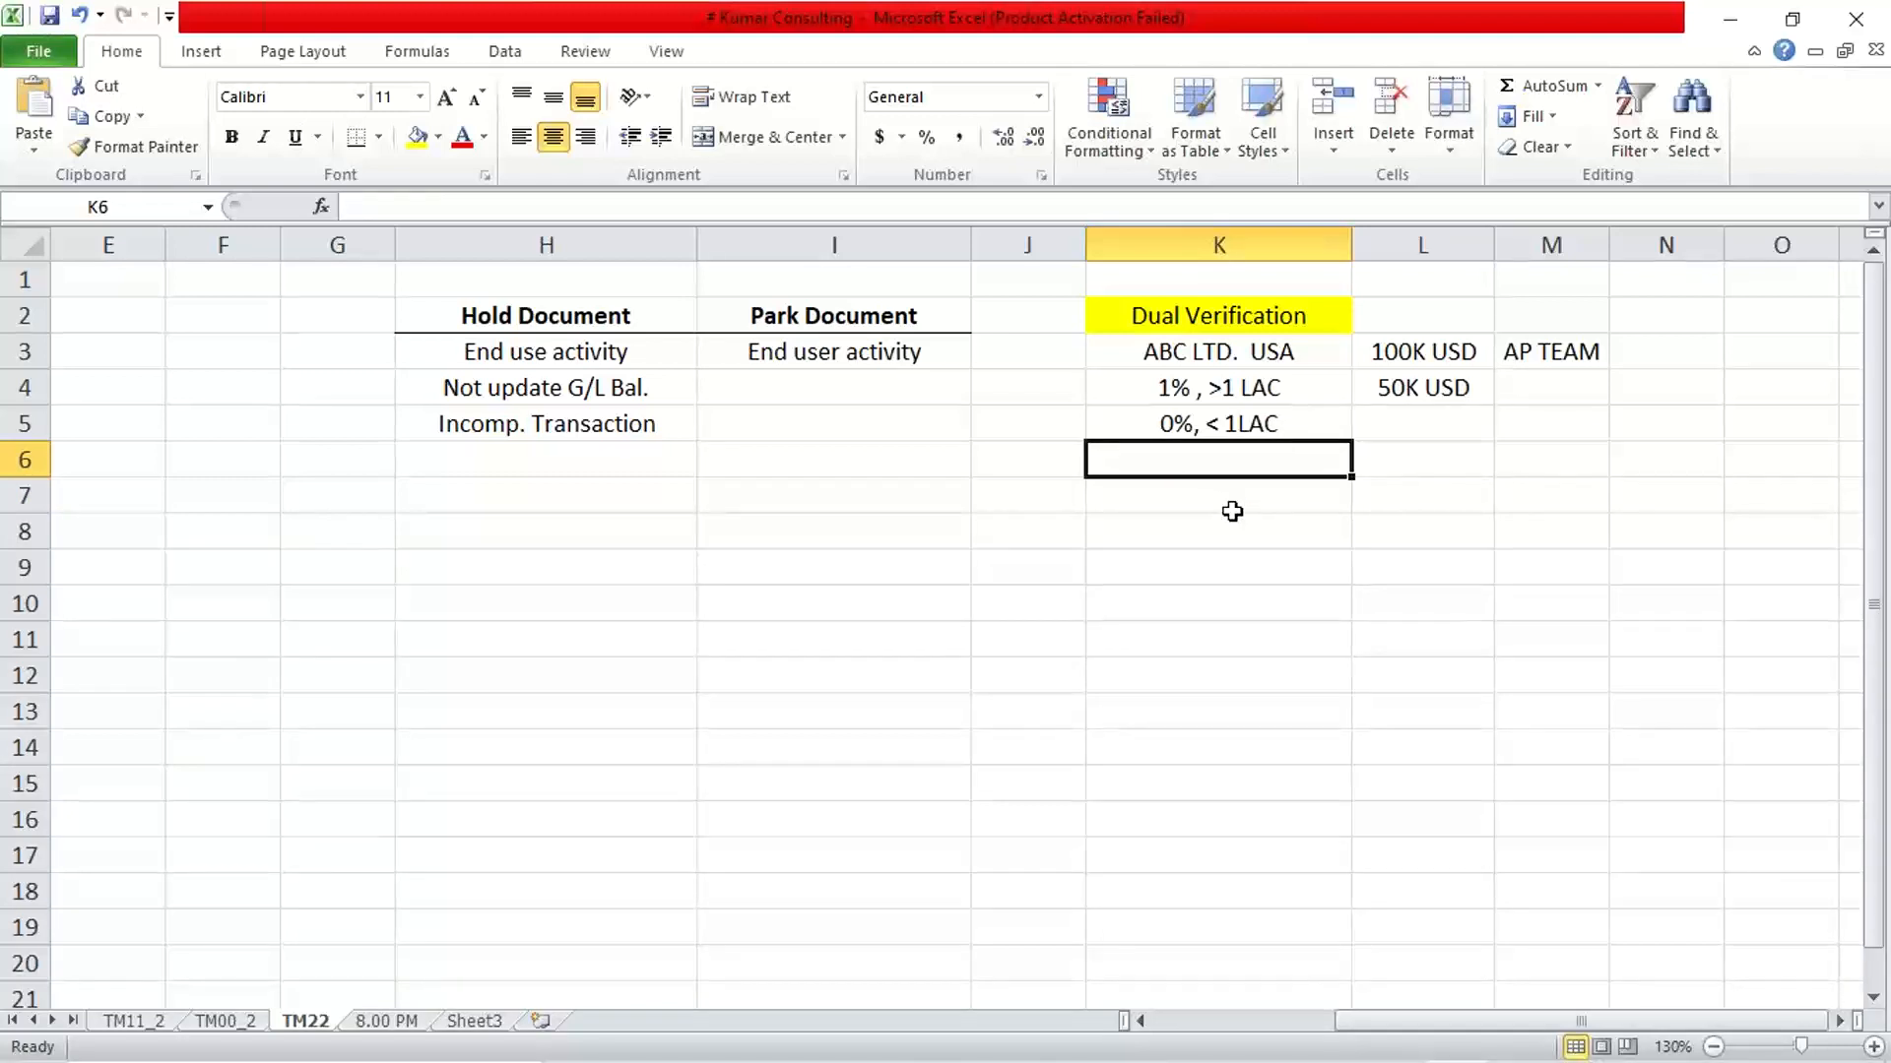
# Switch to SAP's List of Held Documents window and open the Enter G/L Account Document transaction for company code TM22
pyautogui.click(1083, 1034)
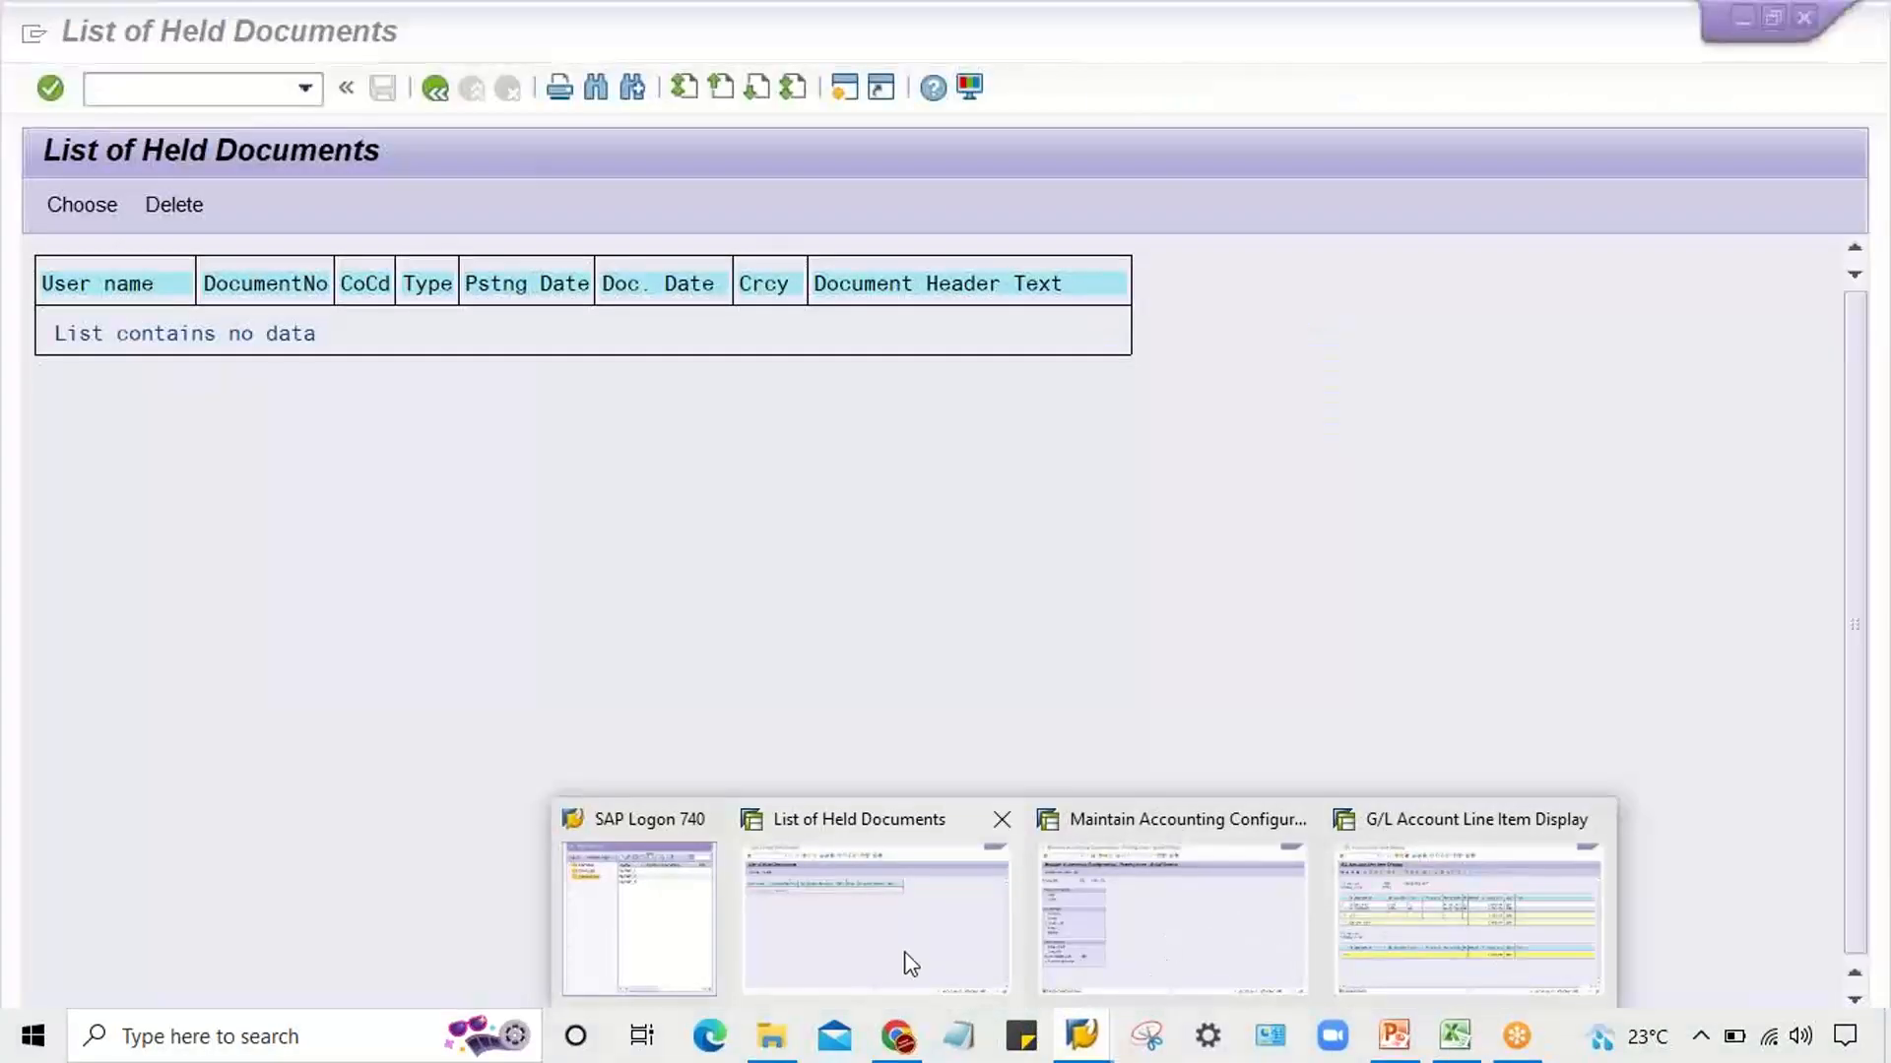
pyautogui.click(910, 963)
pyautogui.click(142, 86)
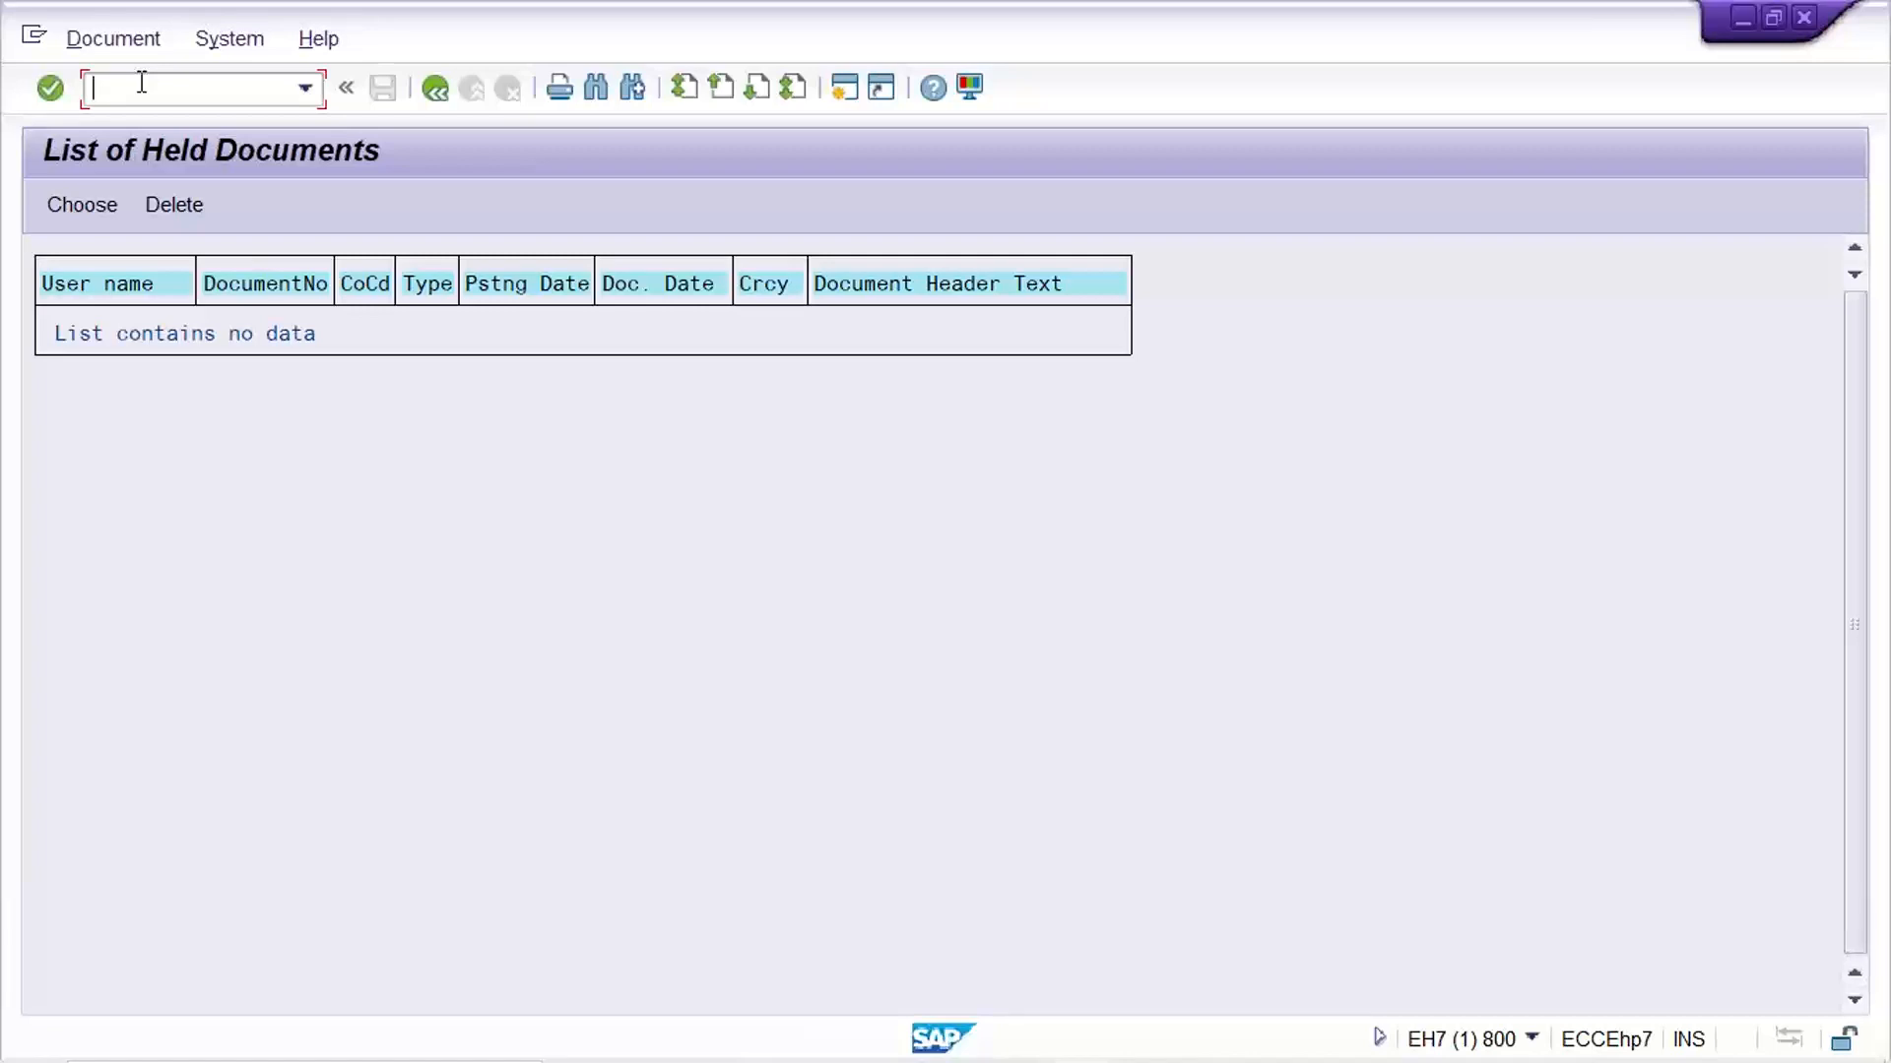
pyautogui.write('/NFB')
pyautogui.write('60')
pyautogui.press('Return')
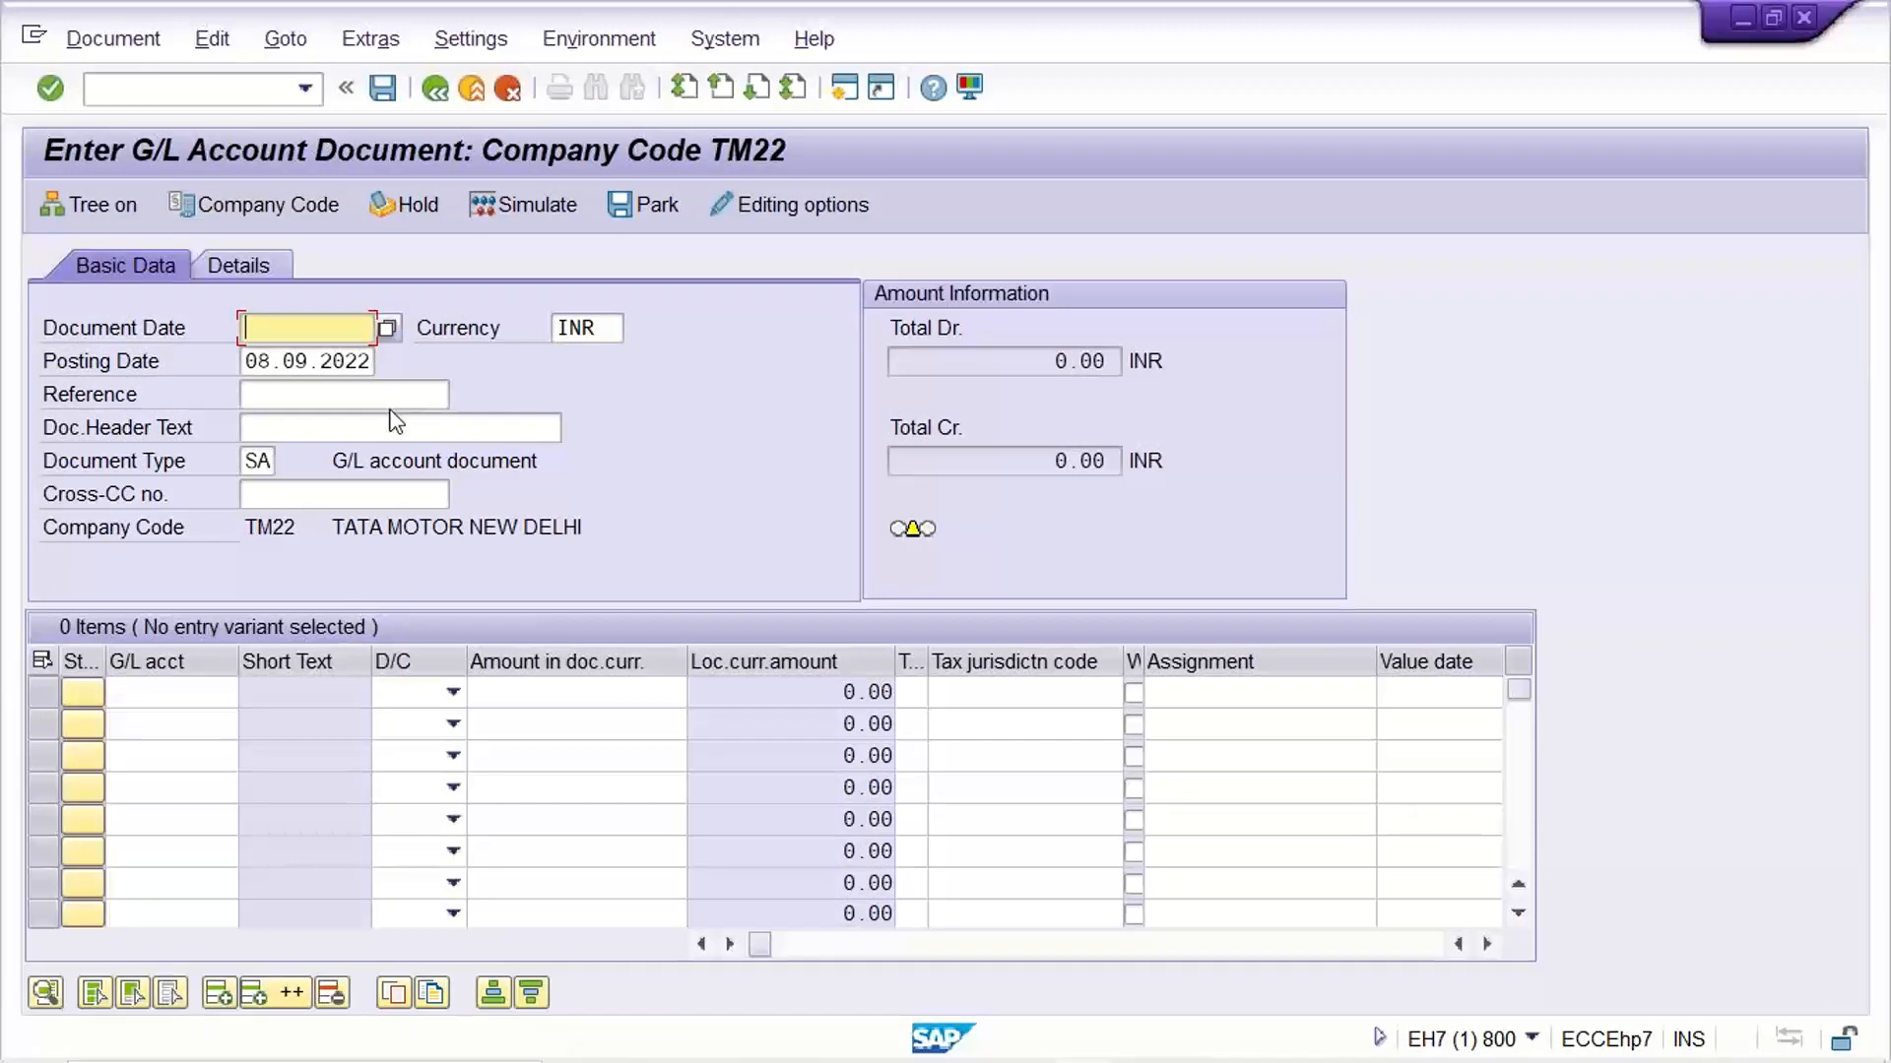
# Fill in the document header with document date 08.09.2022 and reference 12SH2456
pyautogui.write('08.')
pyautogui.press('Down')
pyautogui.press('Return')
pyautogui.click(285, 396)
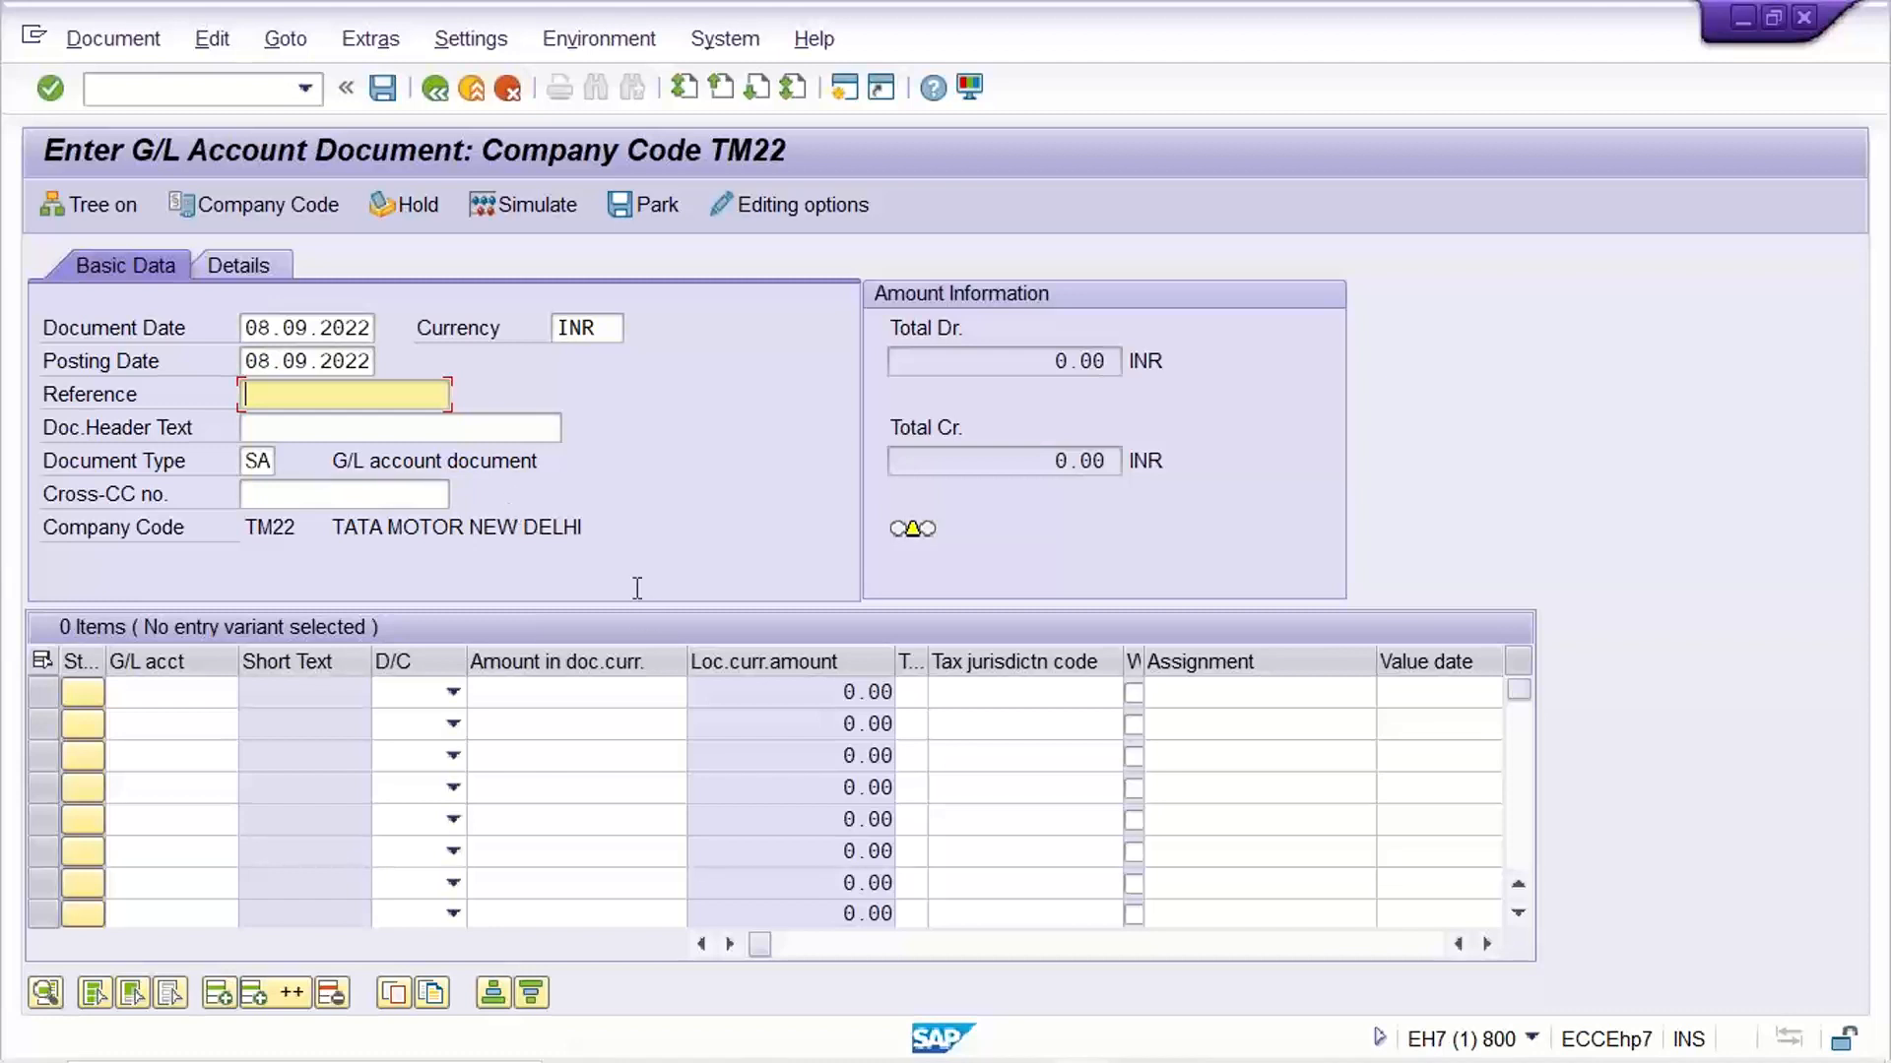
pyautogui.write('12SH2456')
pyautogui.press('Tab')
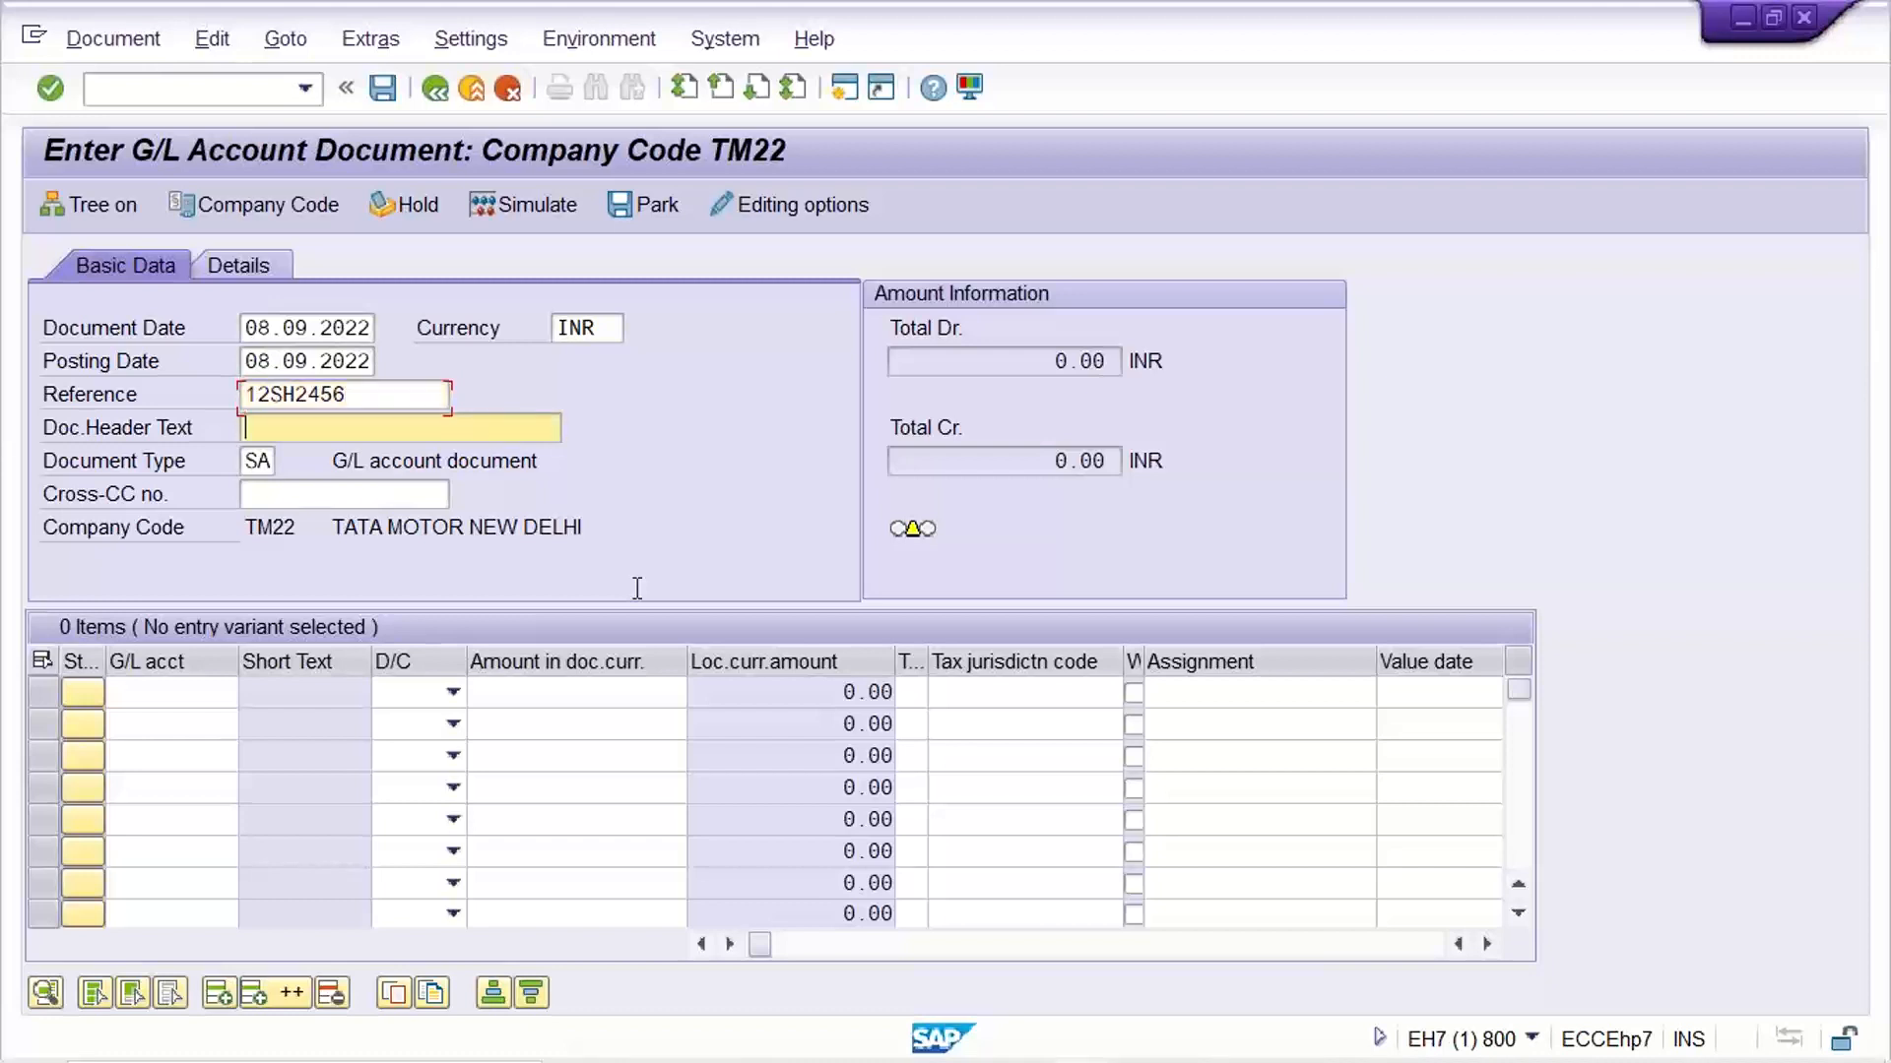
# Enter the first line item as a debit of 3000 to G/L account 4000
pyautogui.click(152, 701)
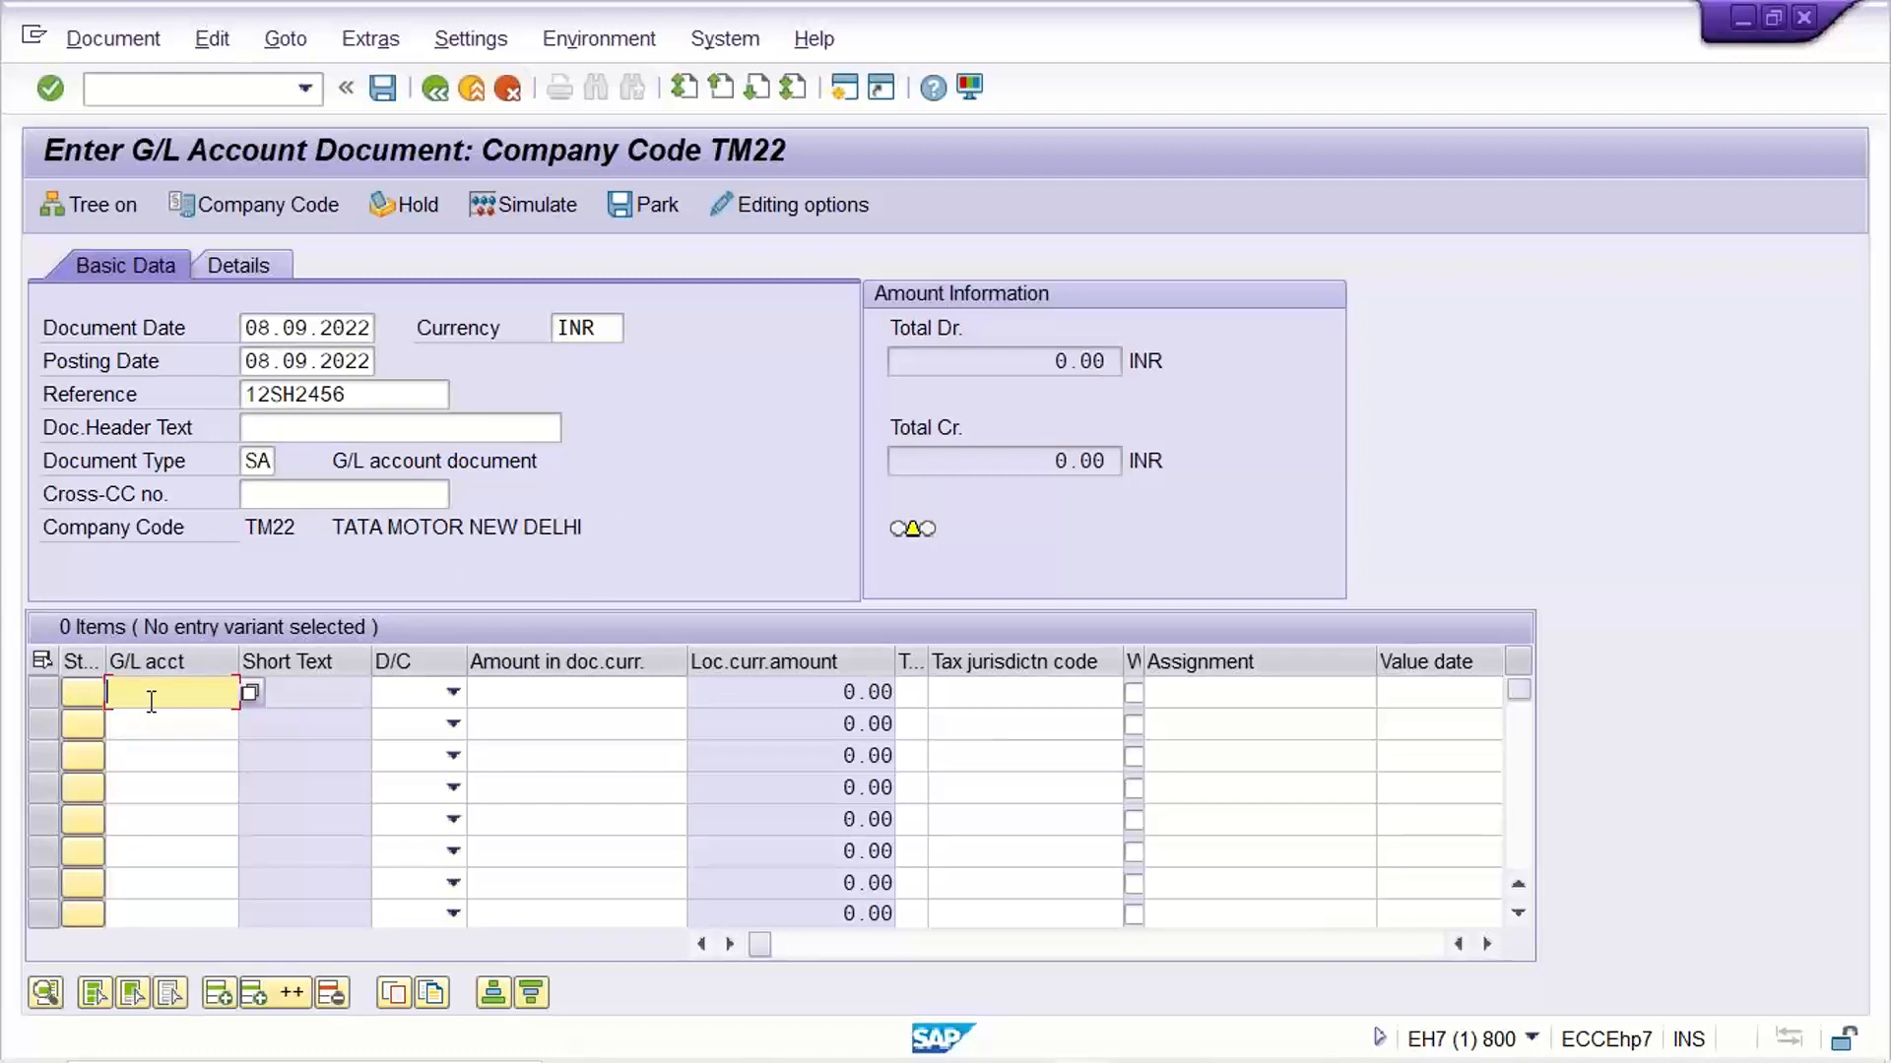
pyautogui.write('4000')
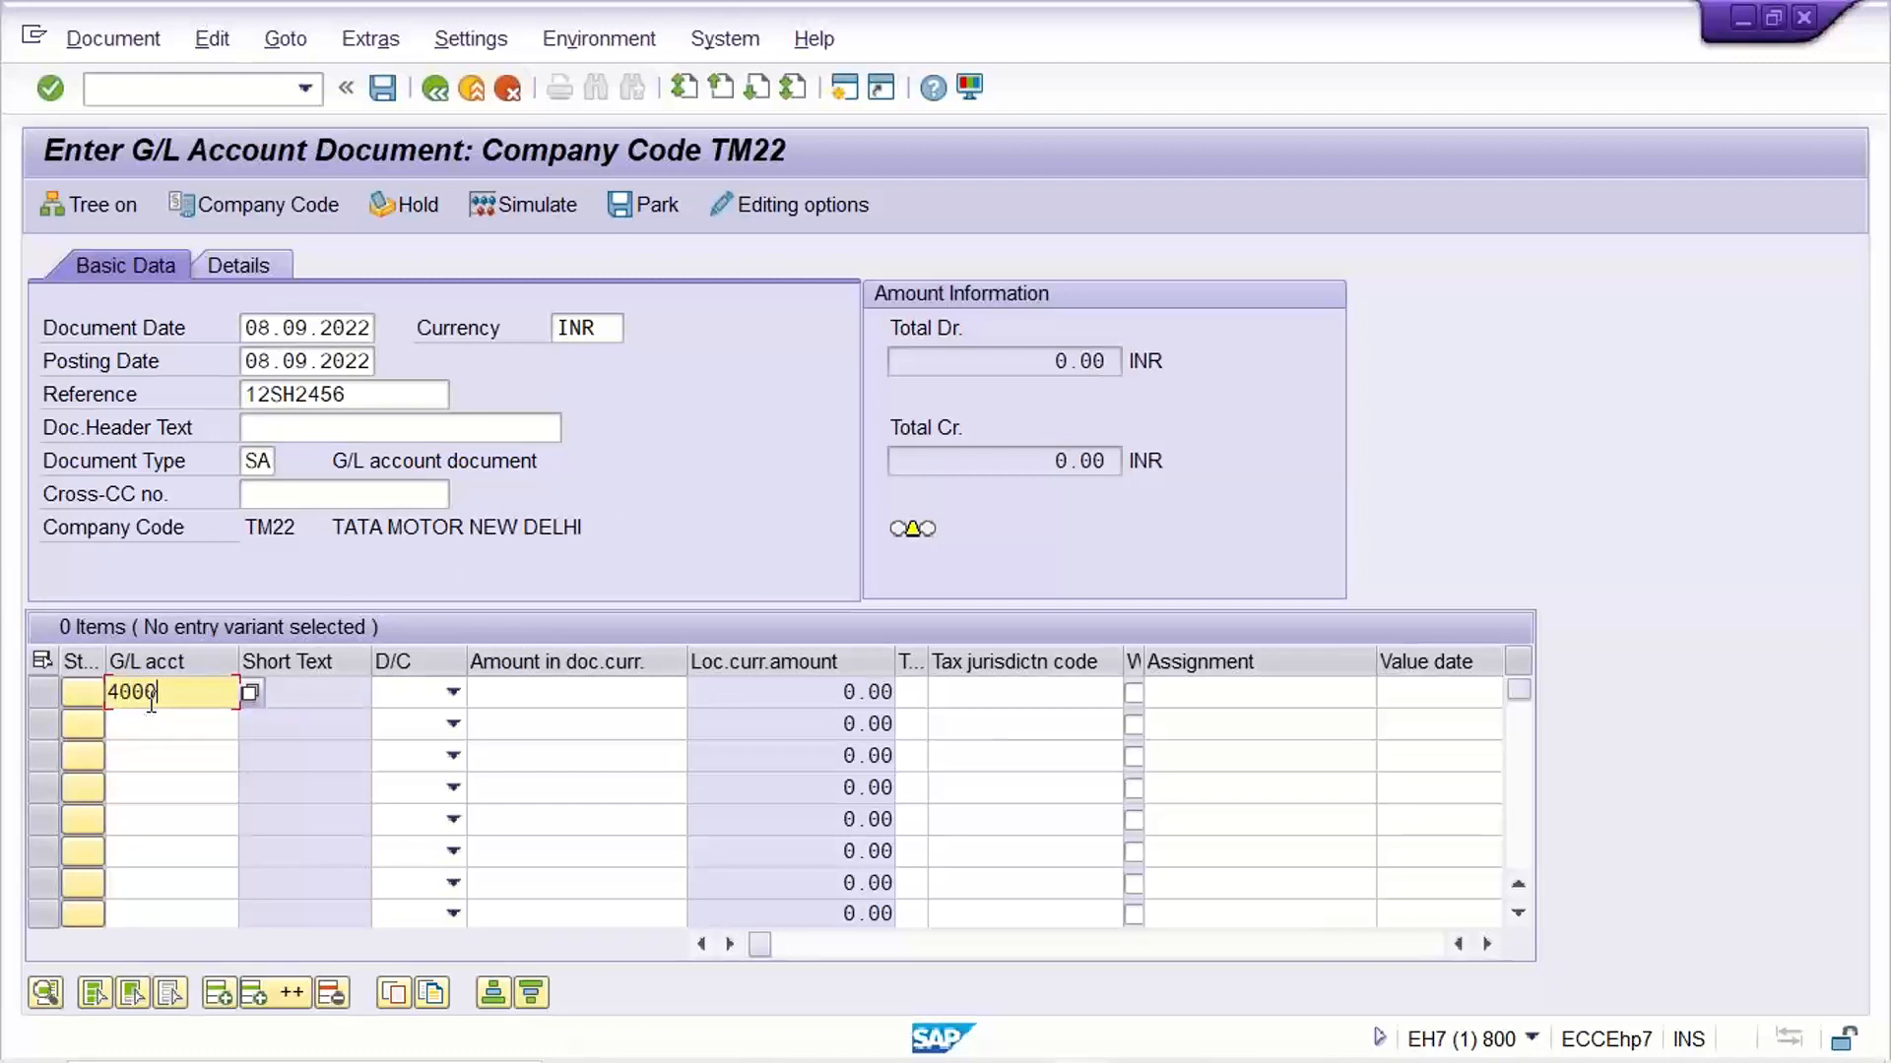
pyautogui.press('Tab')
pyautogui.press('Down')
pyautogui.press('Tab')
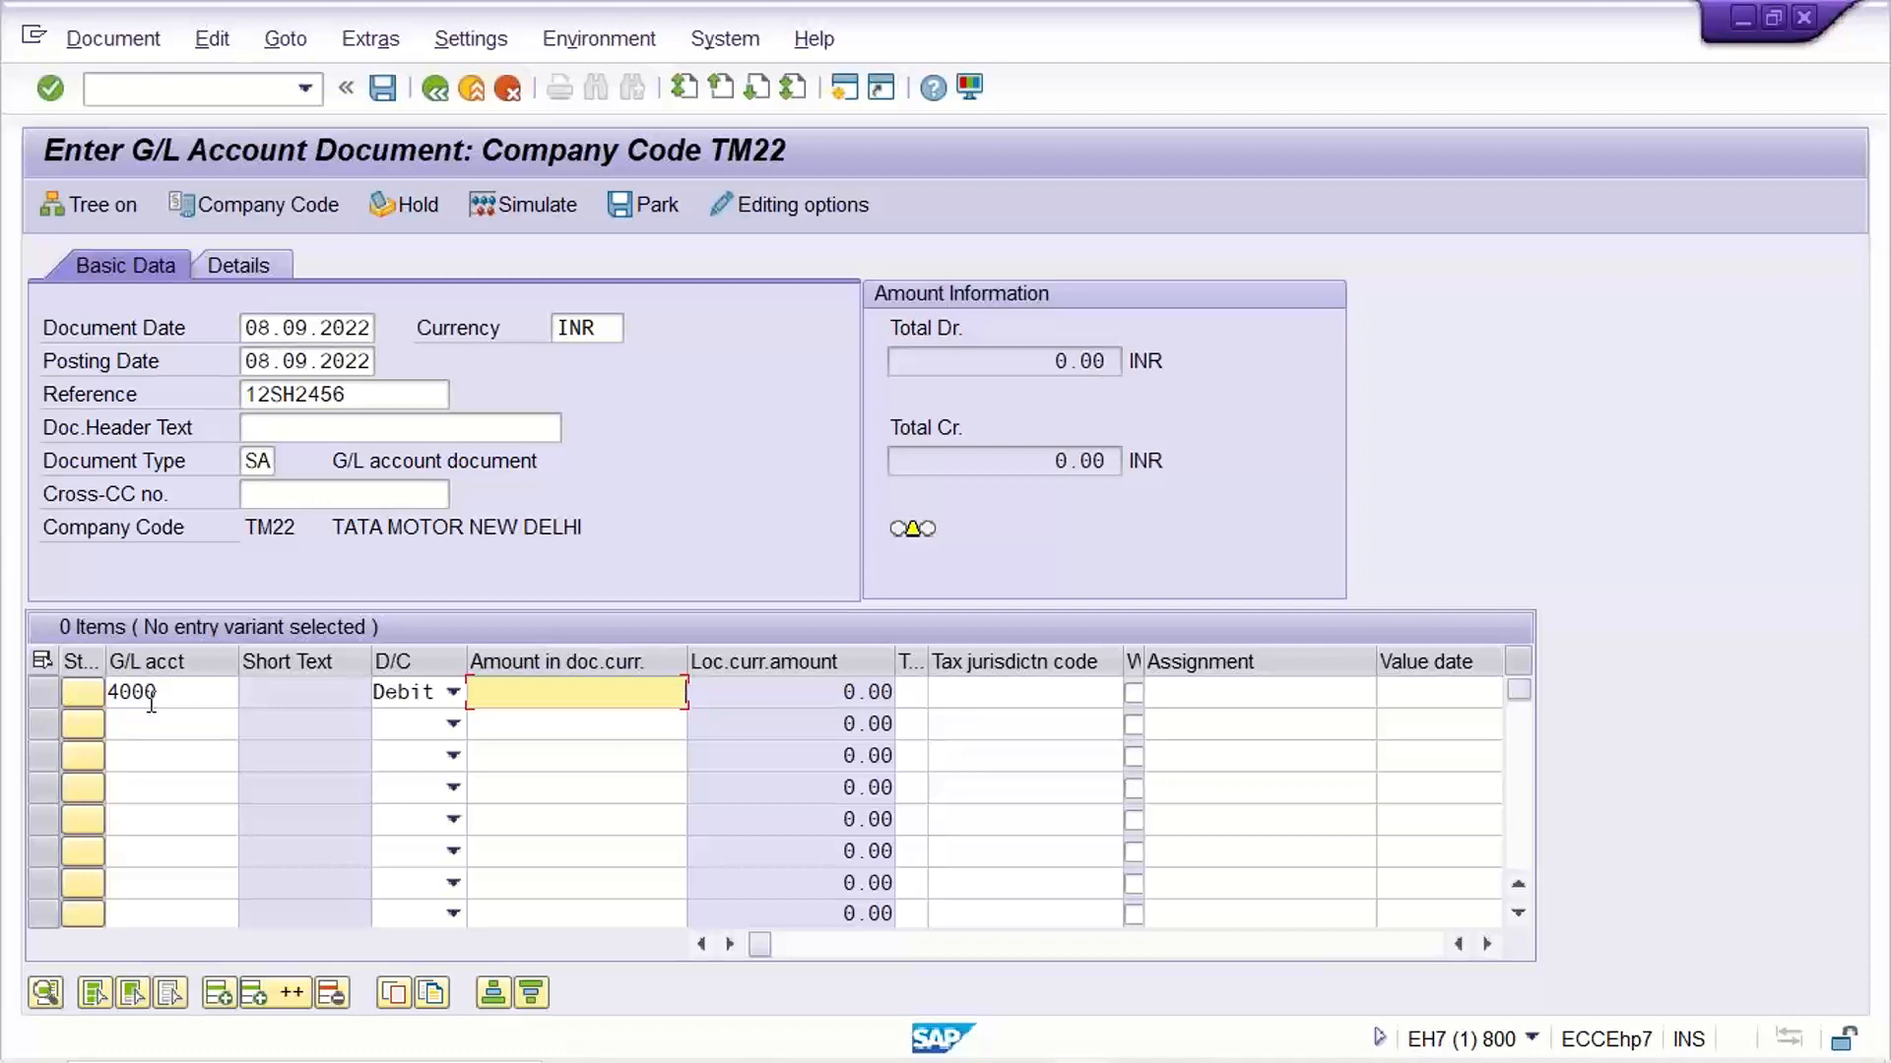
pyautogui.write('3000')
# Enter the second line item as a credit of 1000 to G/L account 1000
pyautogui.hotkey('shift', 'Tab')
pyautogui.hotkey('shift', 'Tab')
pyautogui.hotkey('shift', 'Tab')
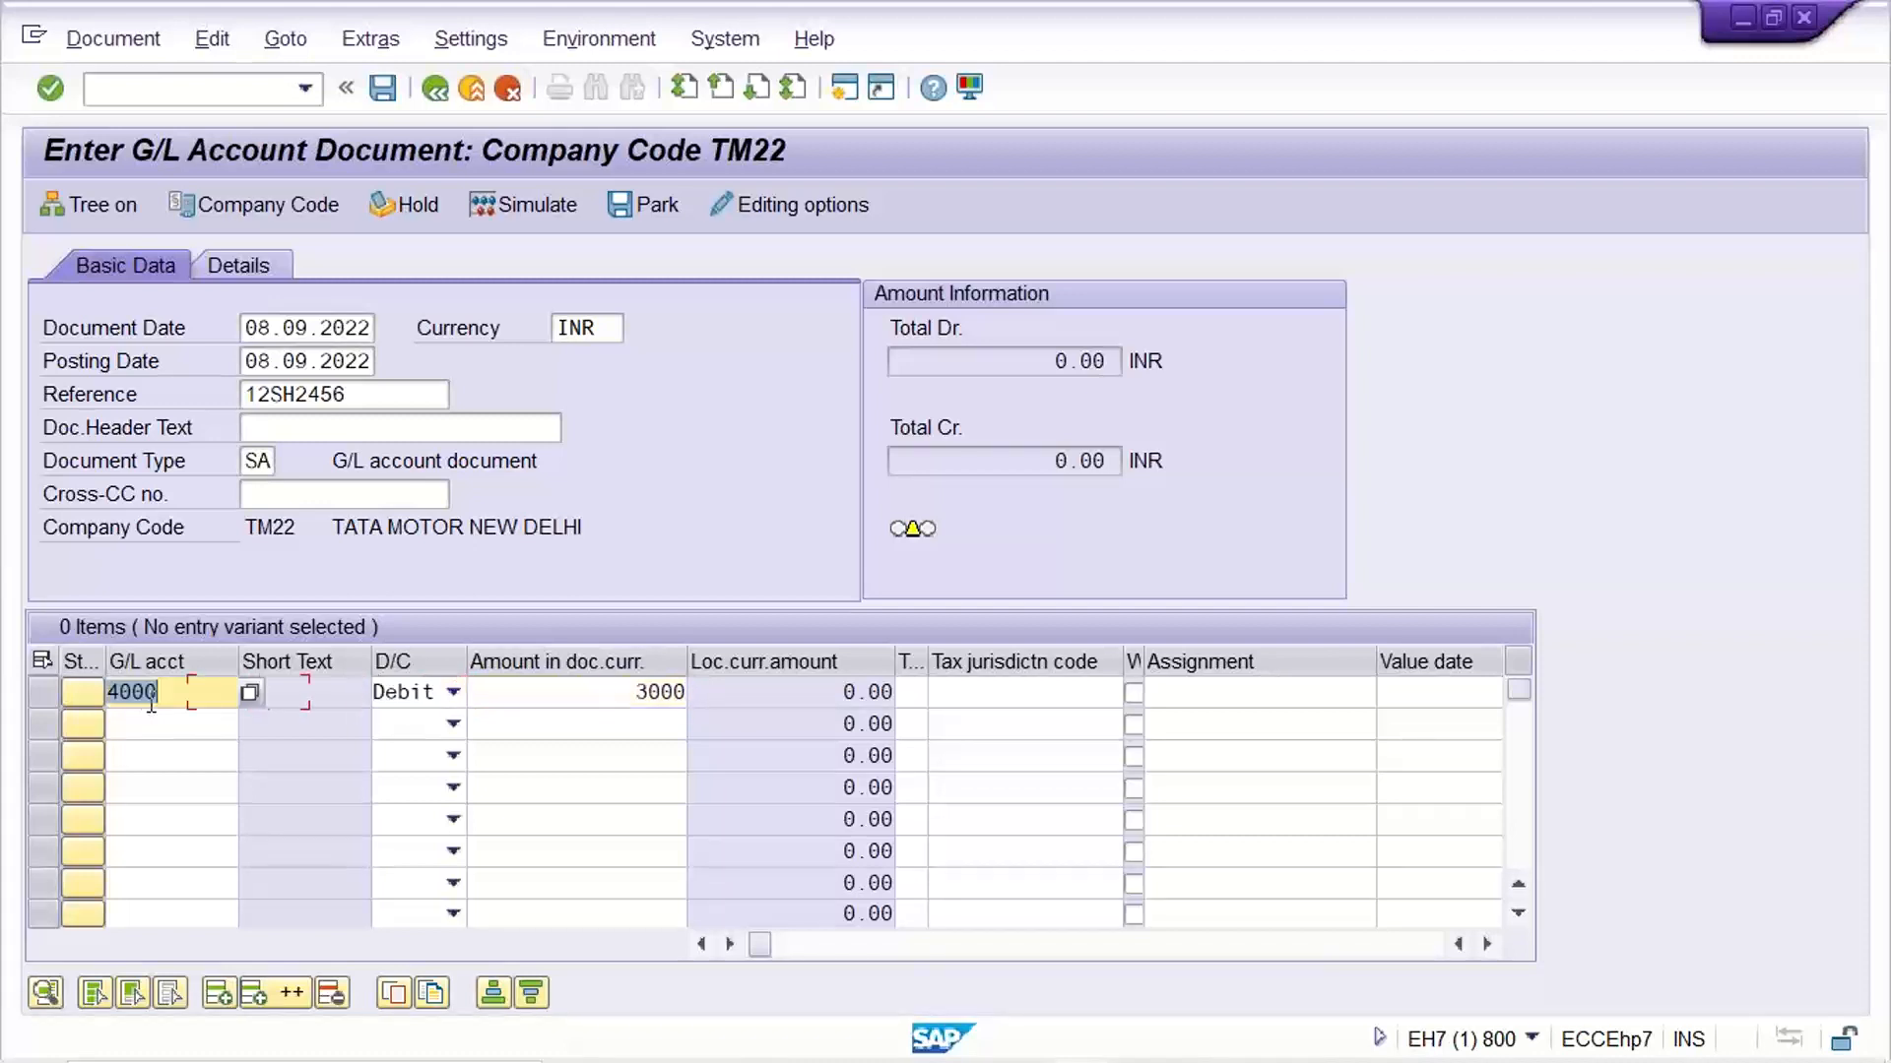
pyautogui.press('Down')
pyautogui.write('1000')
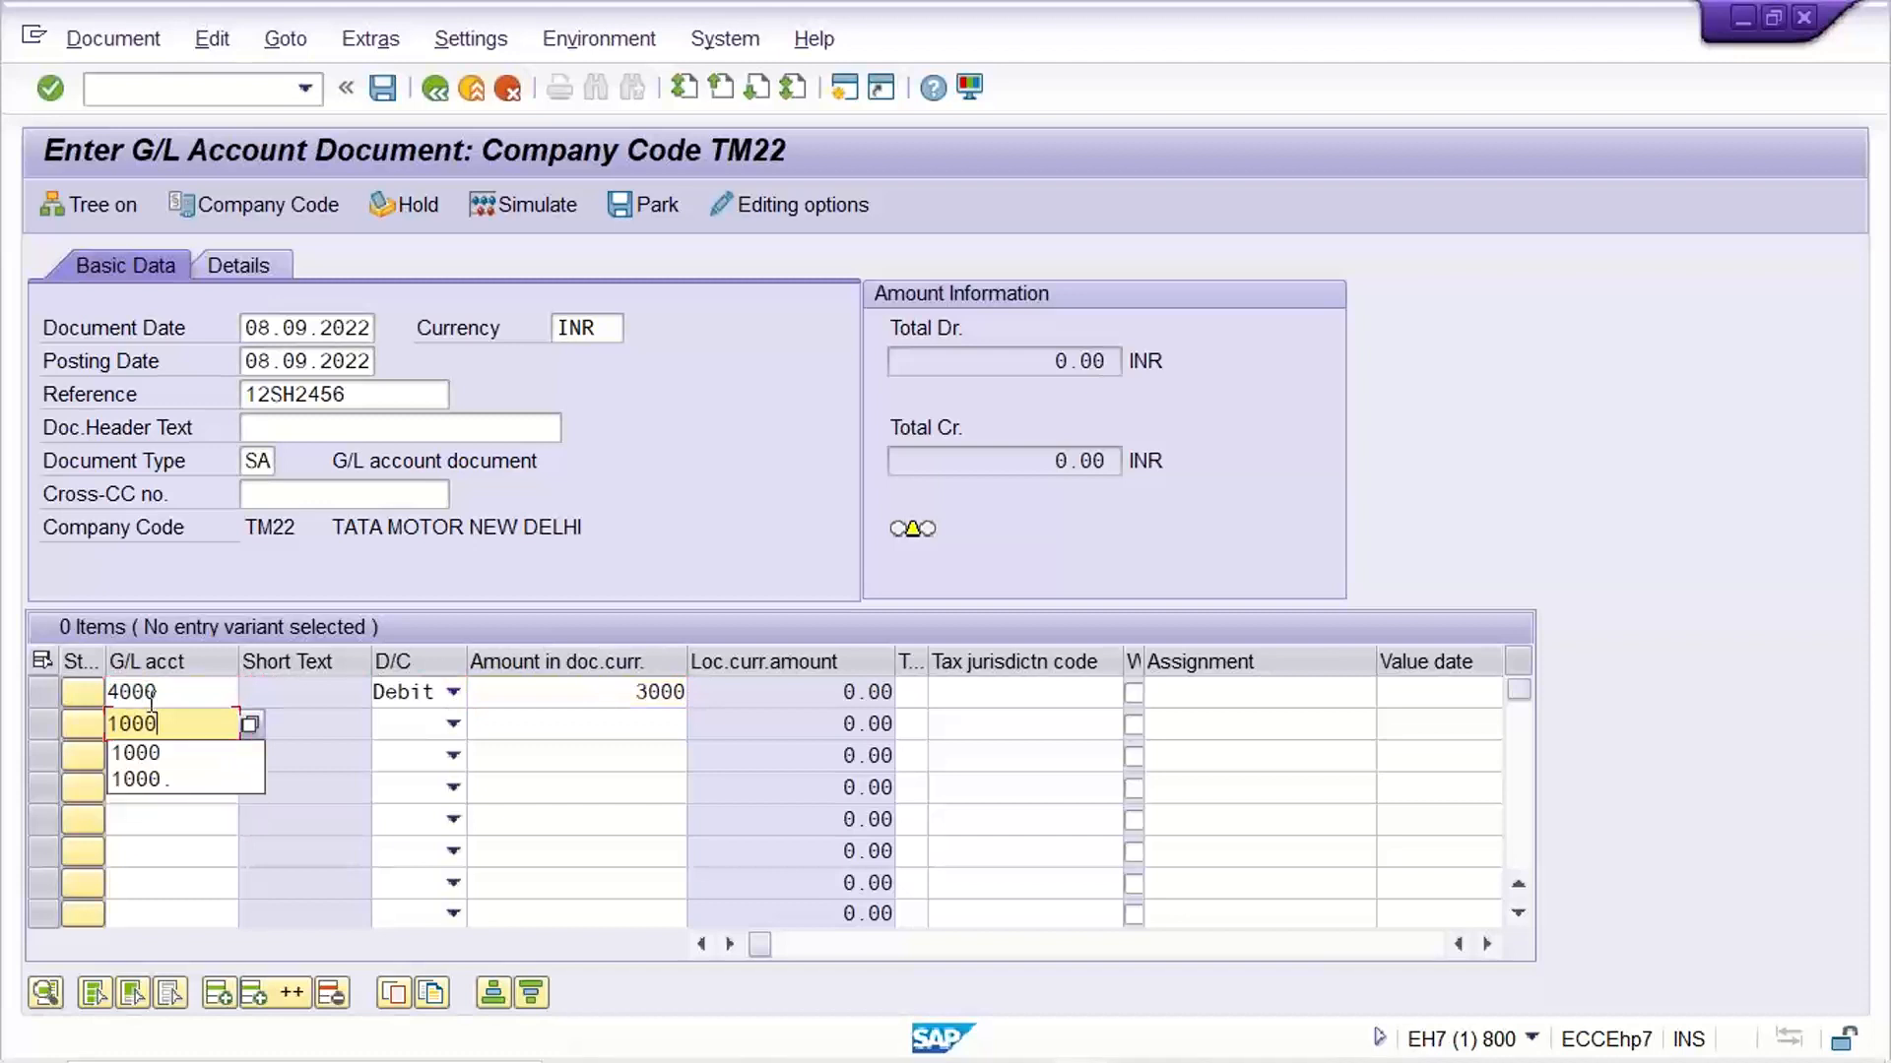
pyautogui.press('Tab')
pyautogui.press('Tab')
pyautogui.hotkey('shift', 'Tab')
pyautogui.press('c')
pyautogui.press('Tab')
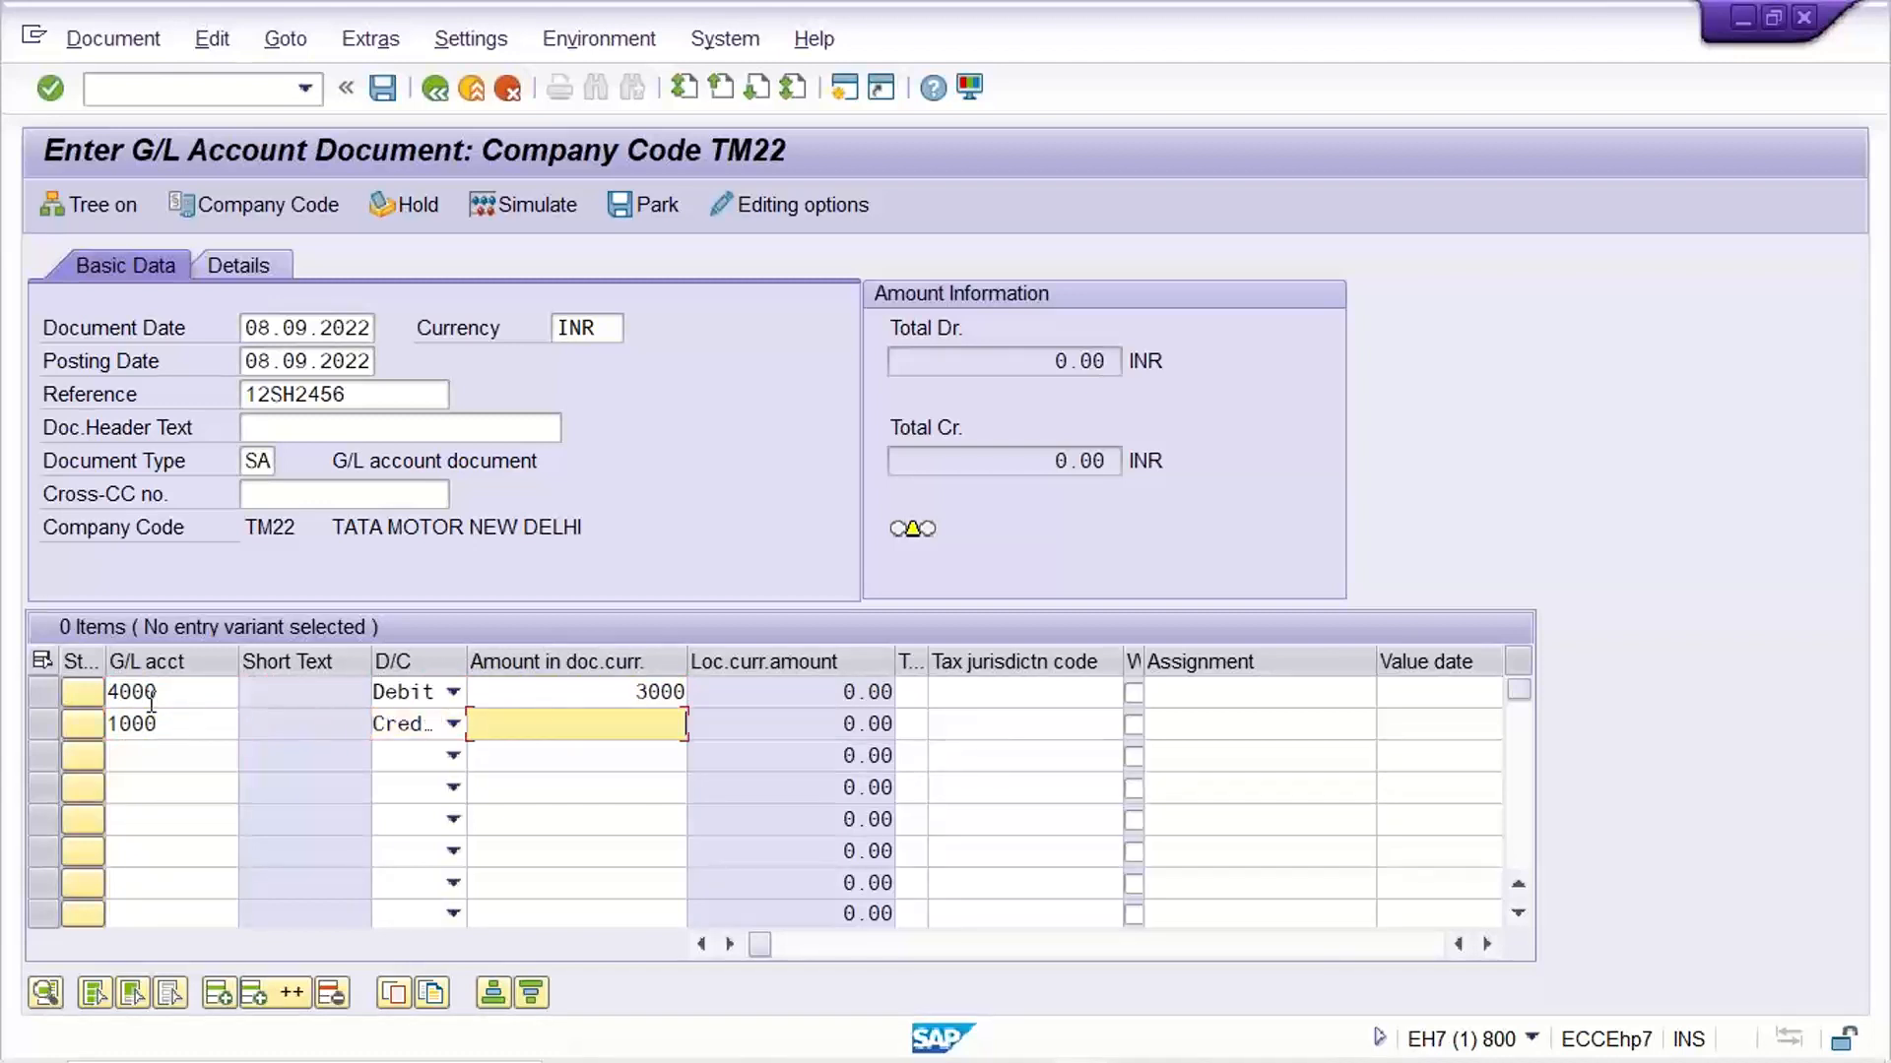
pyautogui.write('1000')
pyautogui.click(356, 429)
pyautogui.click(378, 401)
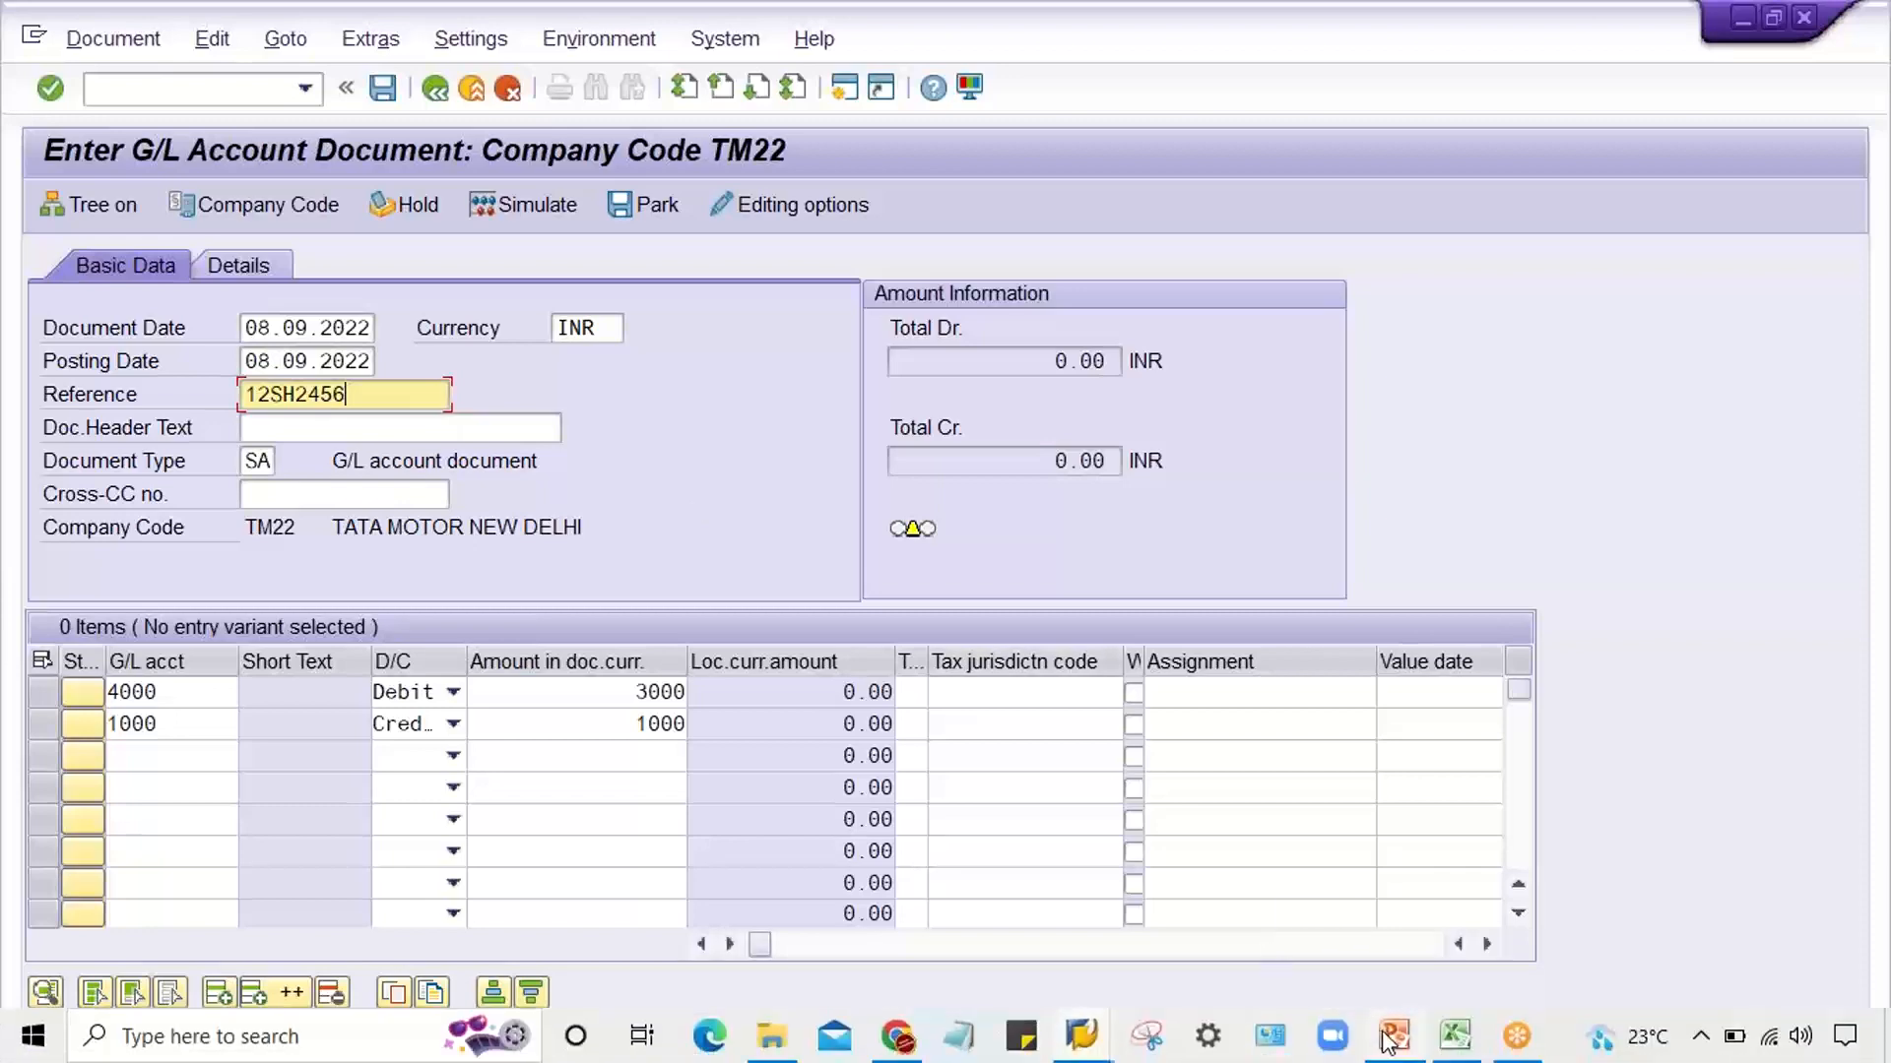
# Switch to the Excel notes and enter A in cell J6 and B in cell J7
pyautogui.click(1450, 1034)
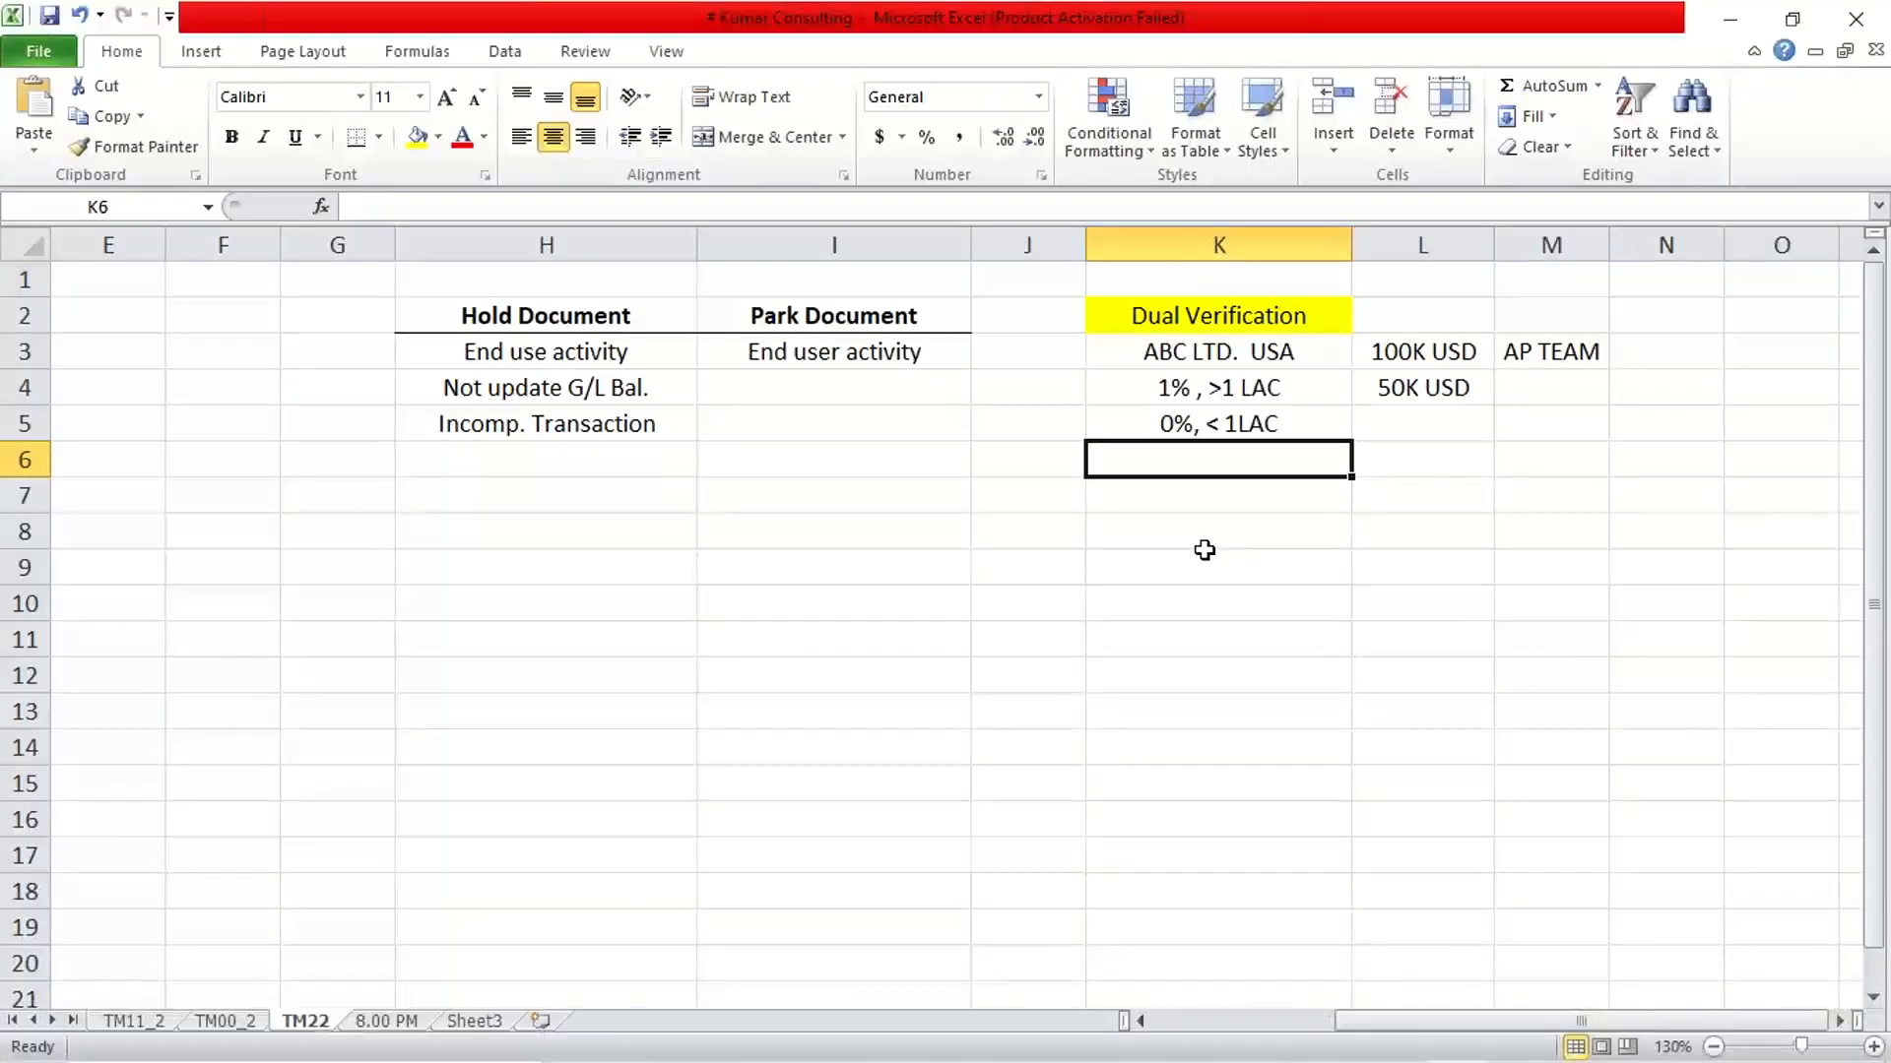
pyautogui.press('Left')
pyautogui.write('A')
pyautogui.press('Return')
pyautogui.write('B')
pyautogui.press('Return')
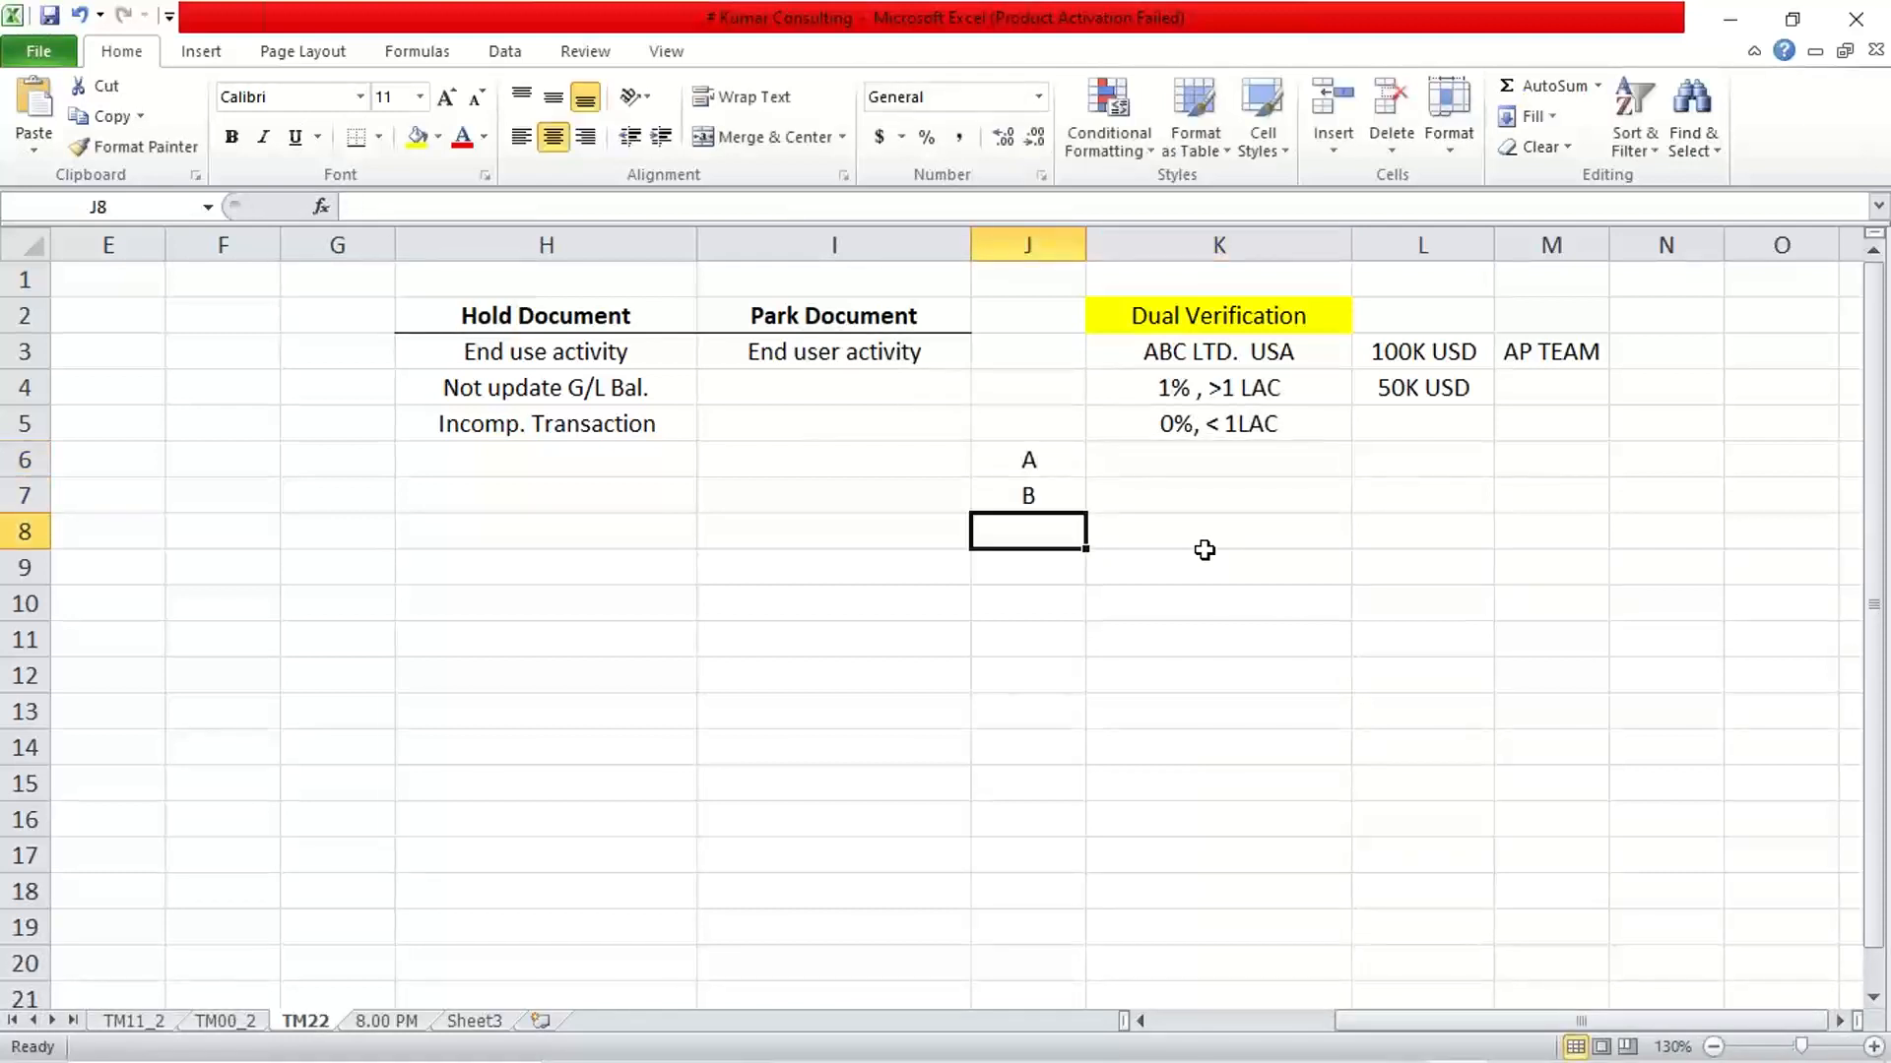
# Enter PARK in cell K6 beside the A label
pyautogui.click(1207, 471)
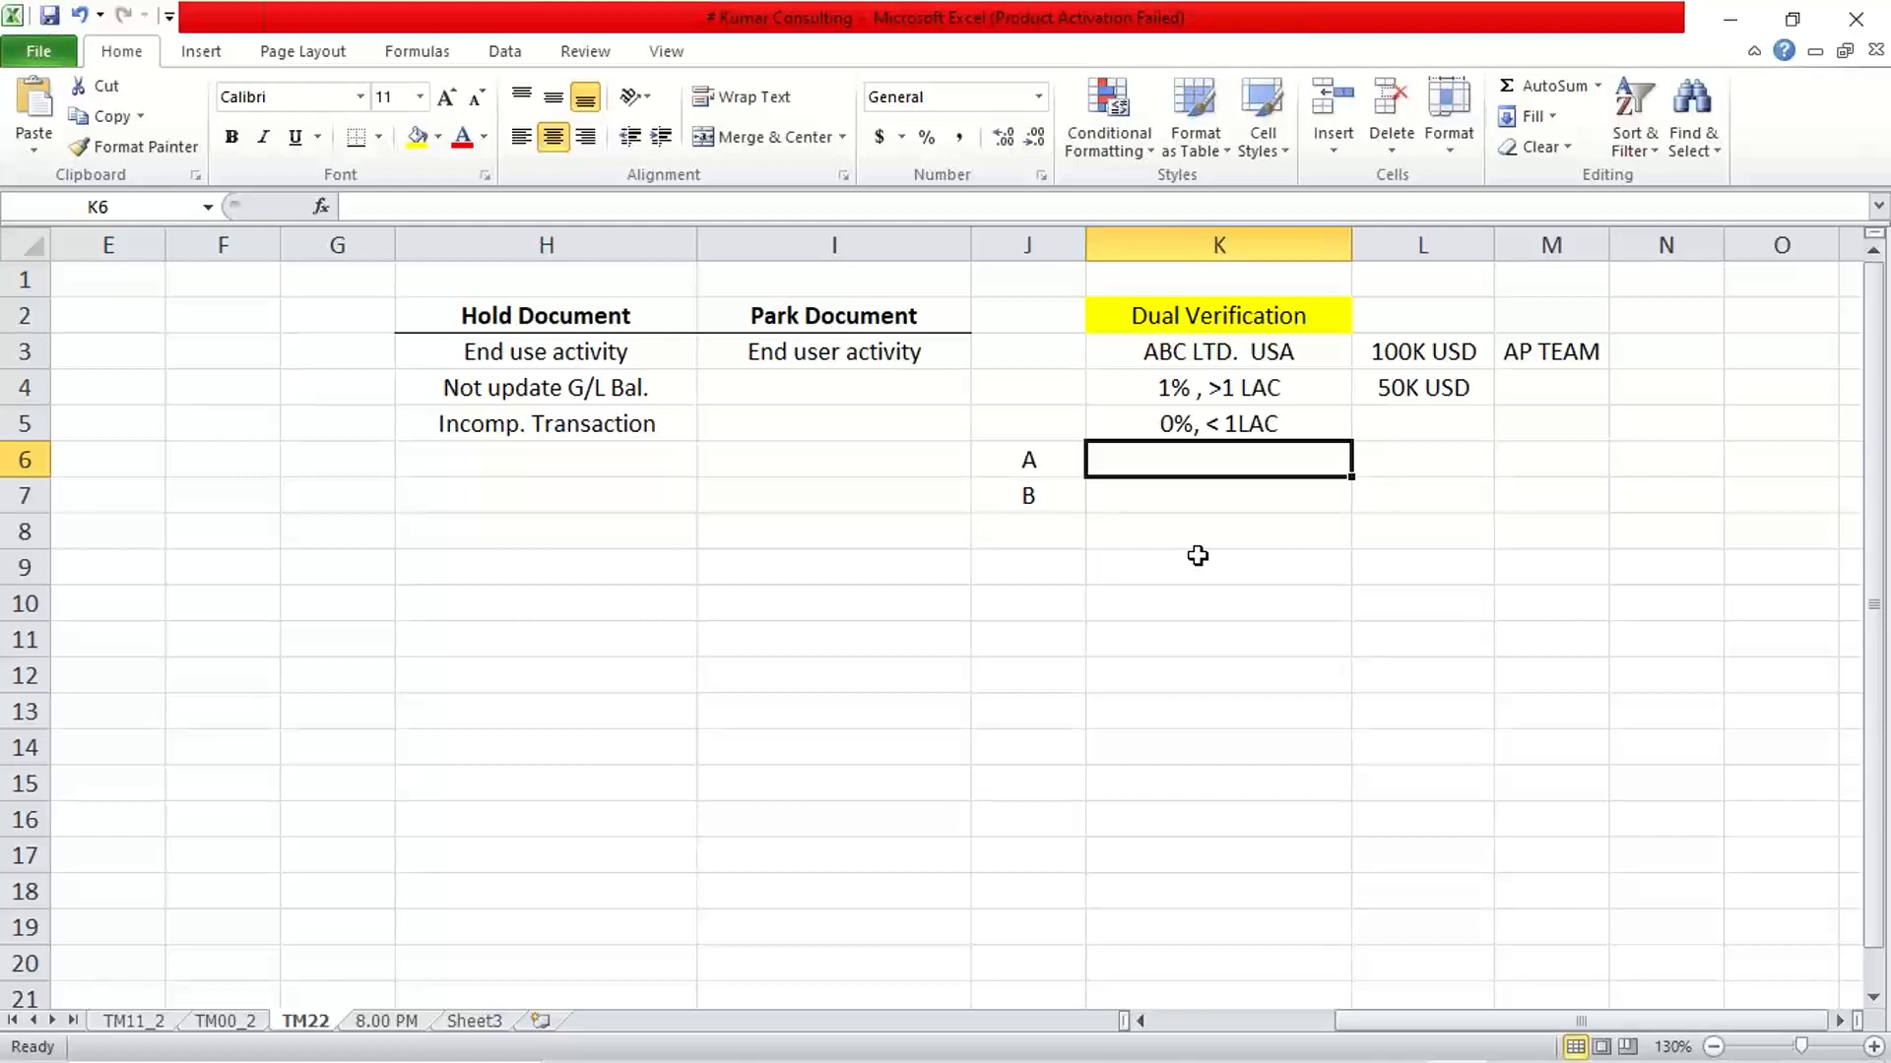
pyautogui.write('PARK')
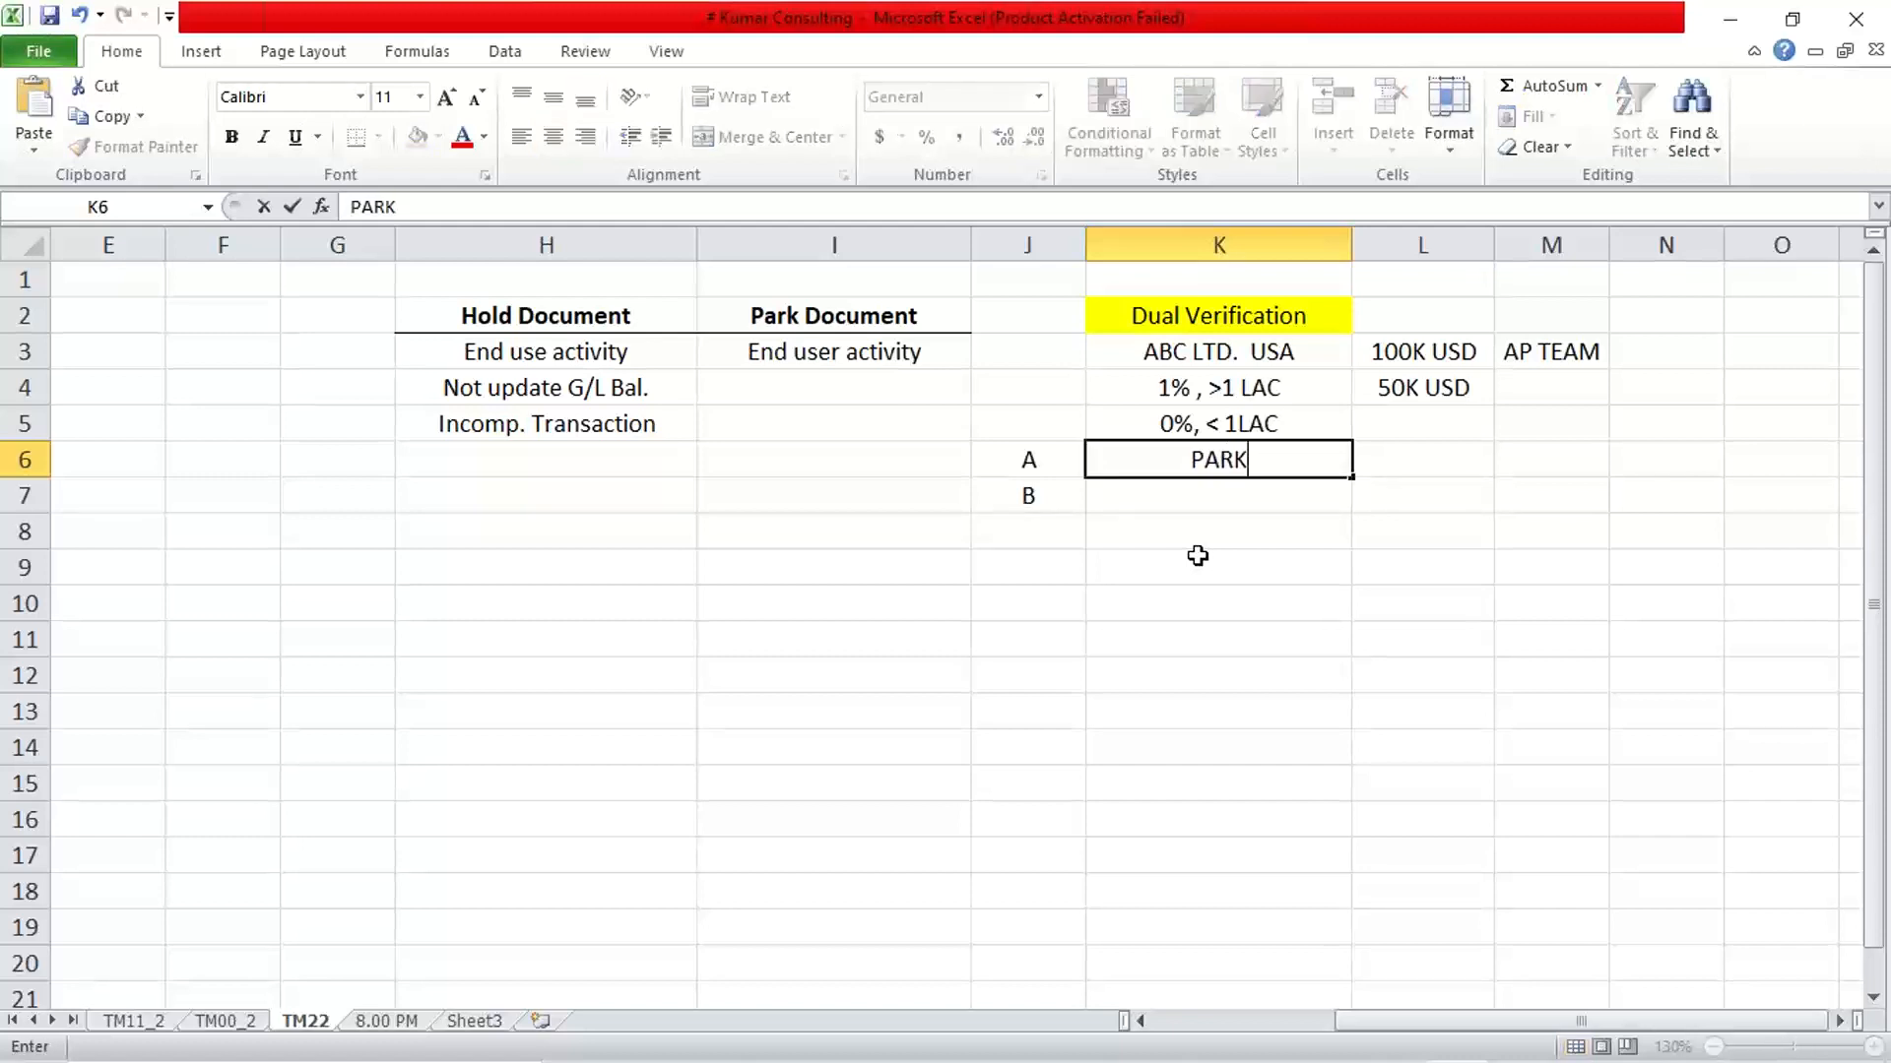
pyautogui.press('Return')
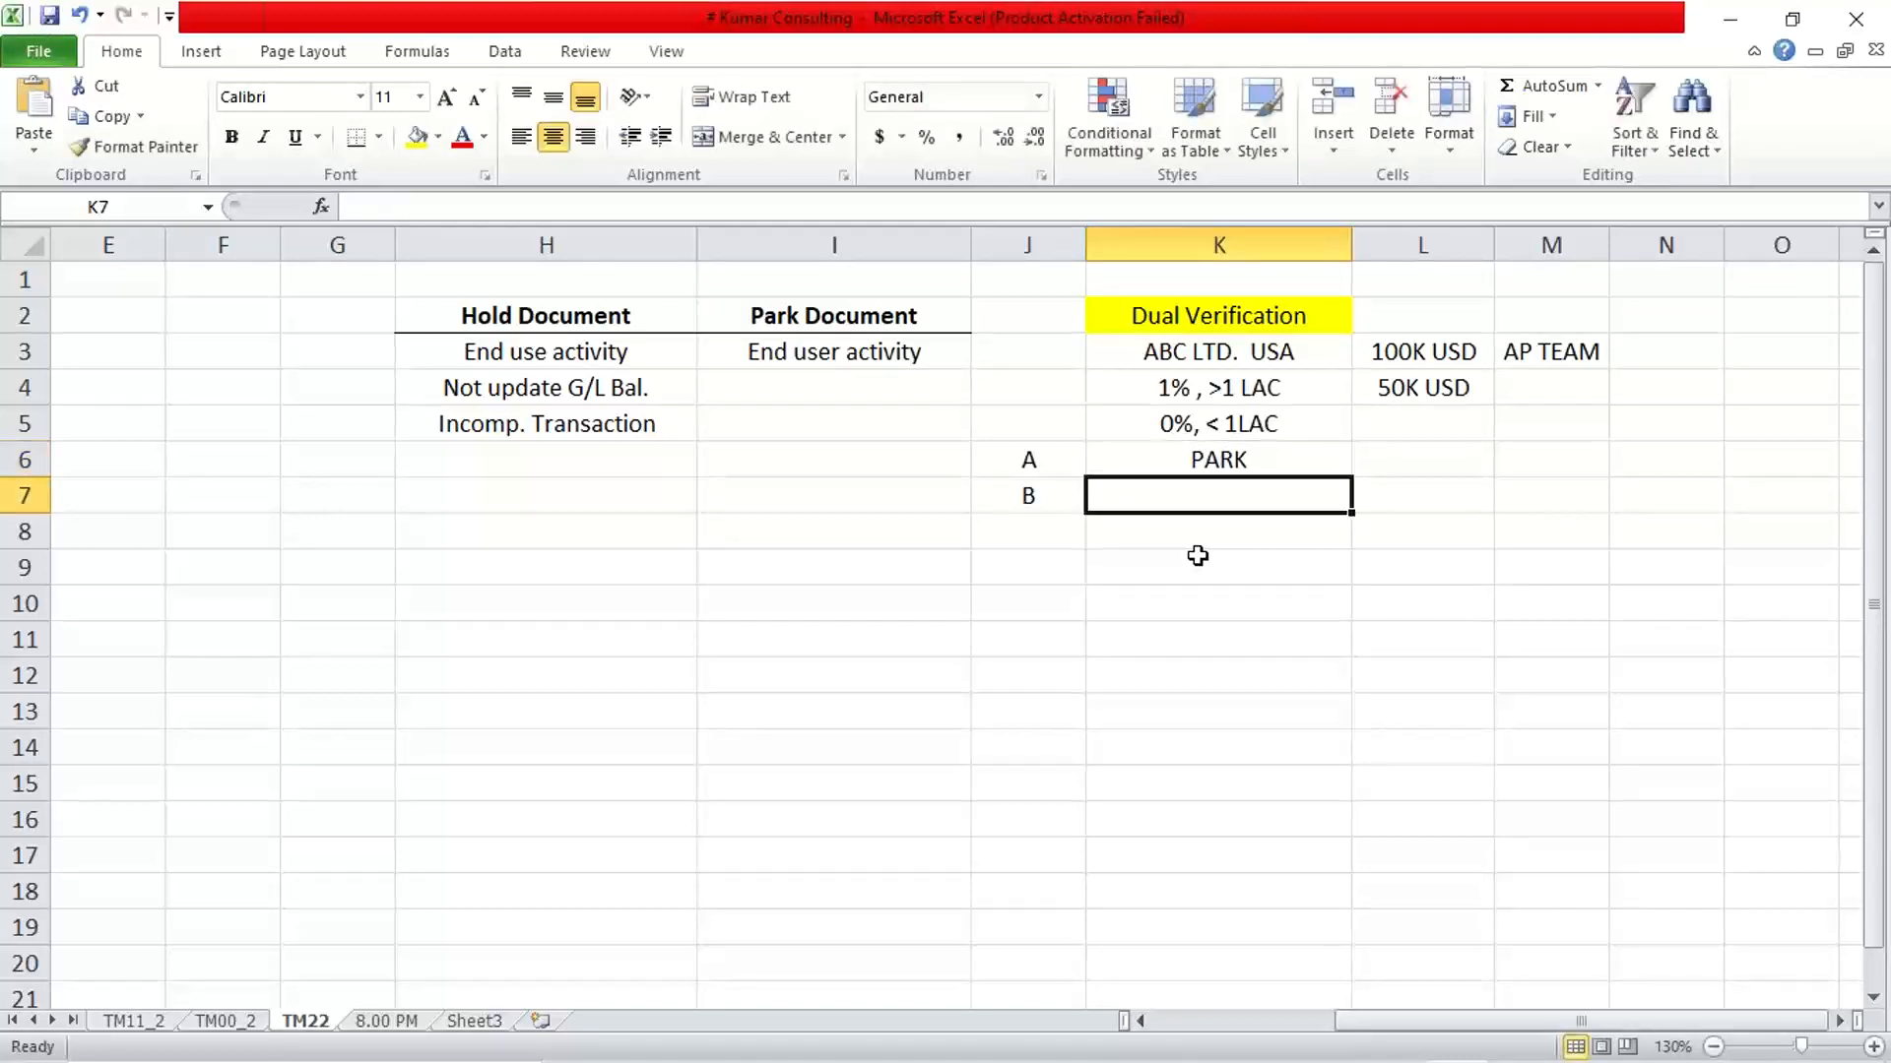
pyautogui.click(1182, 458)
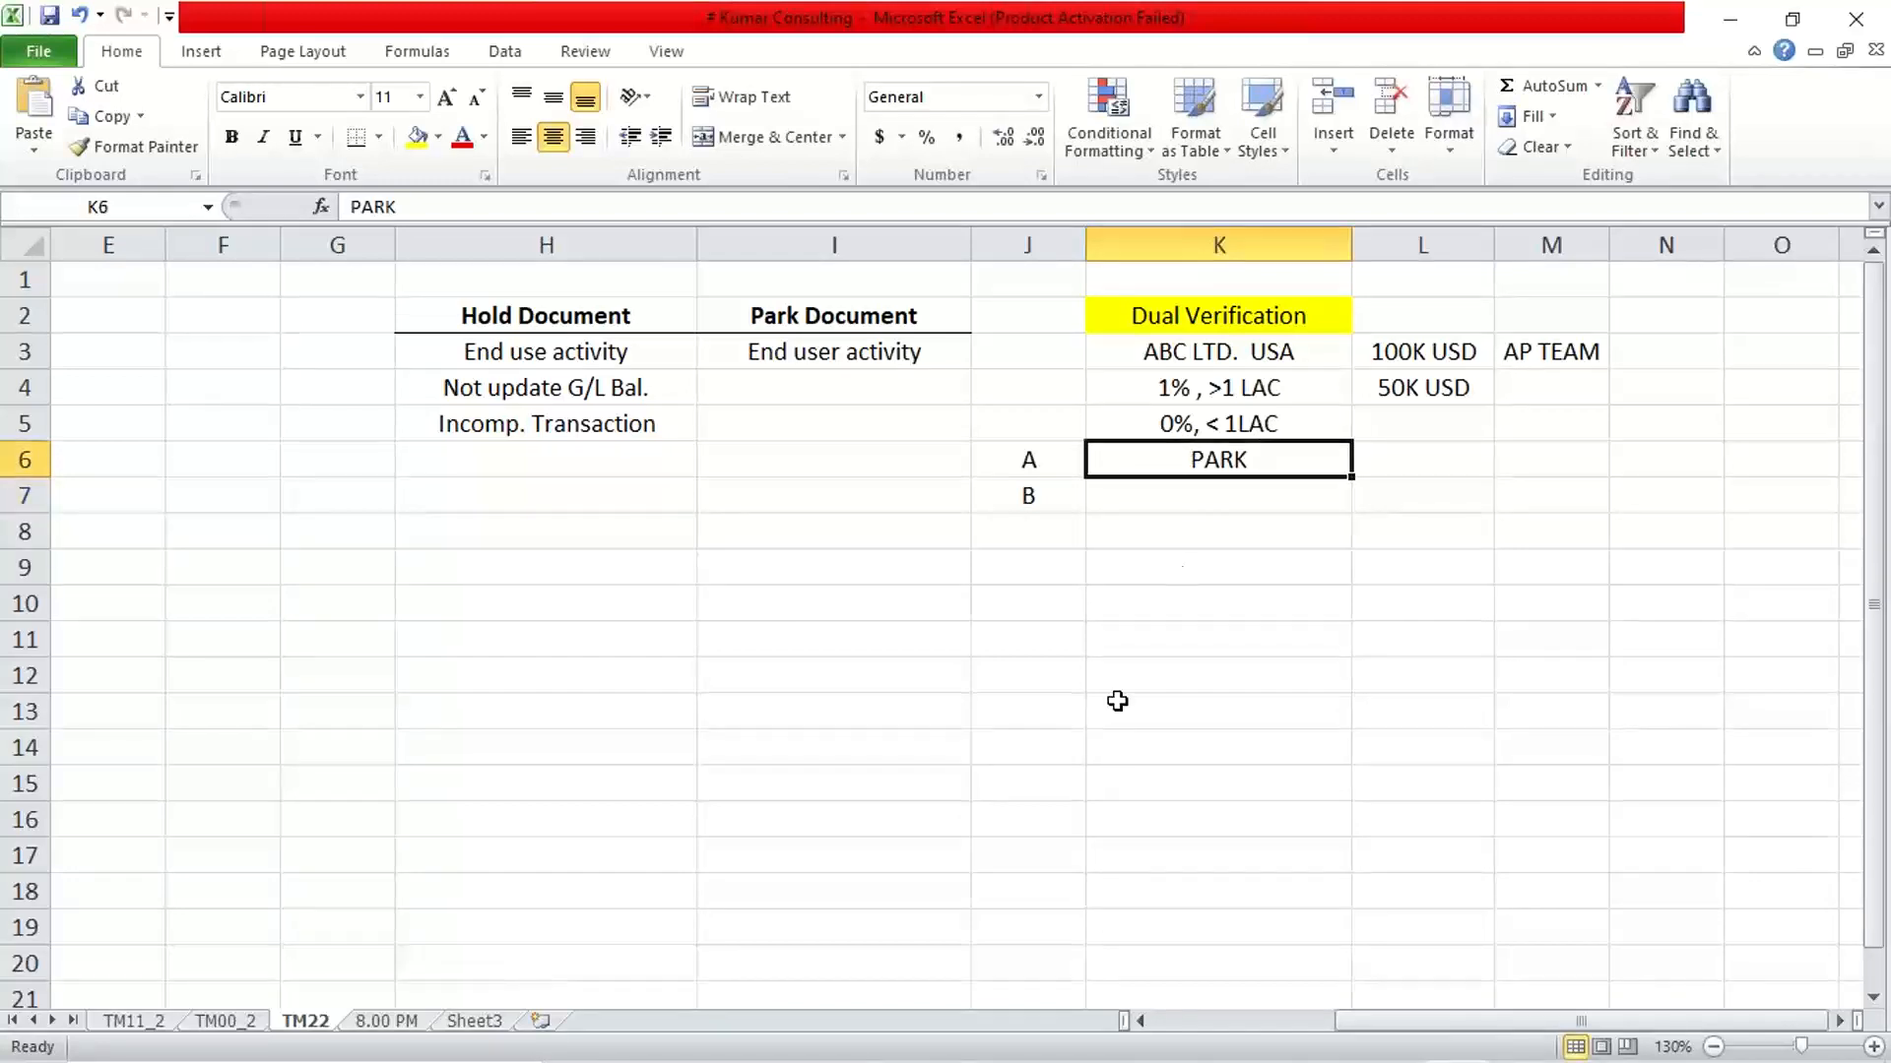
# Switch back to SAP's Enter G/L Account Document window and park the unbalanced document
pyautogui.click(1070, 1046)
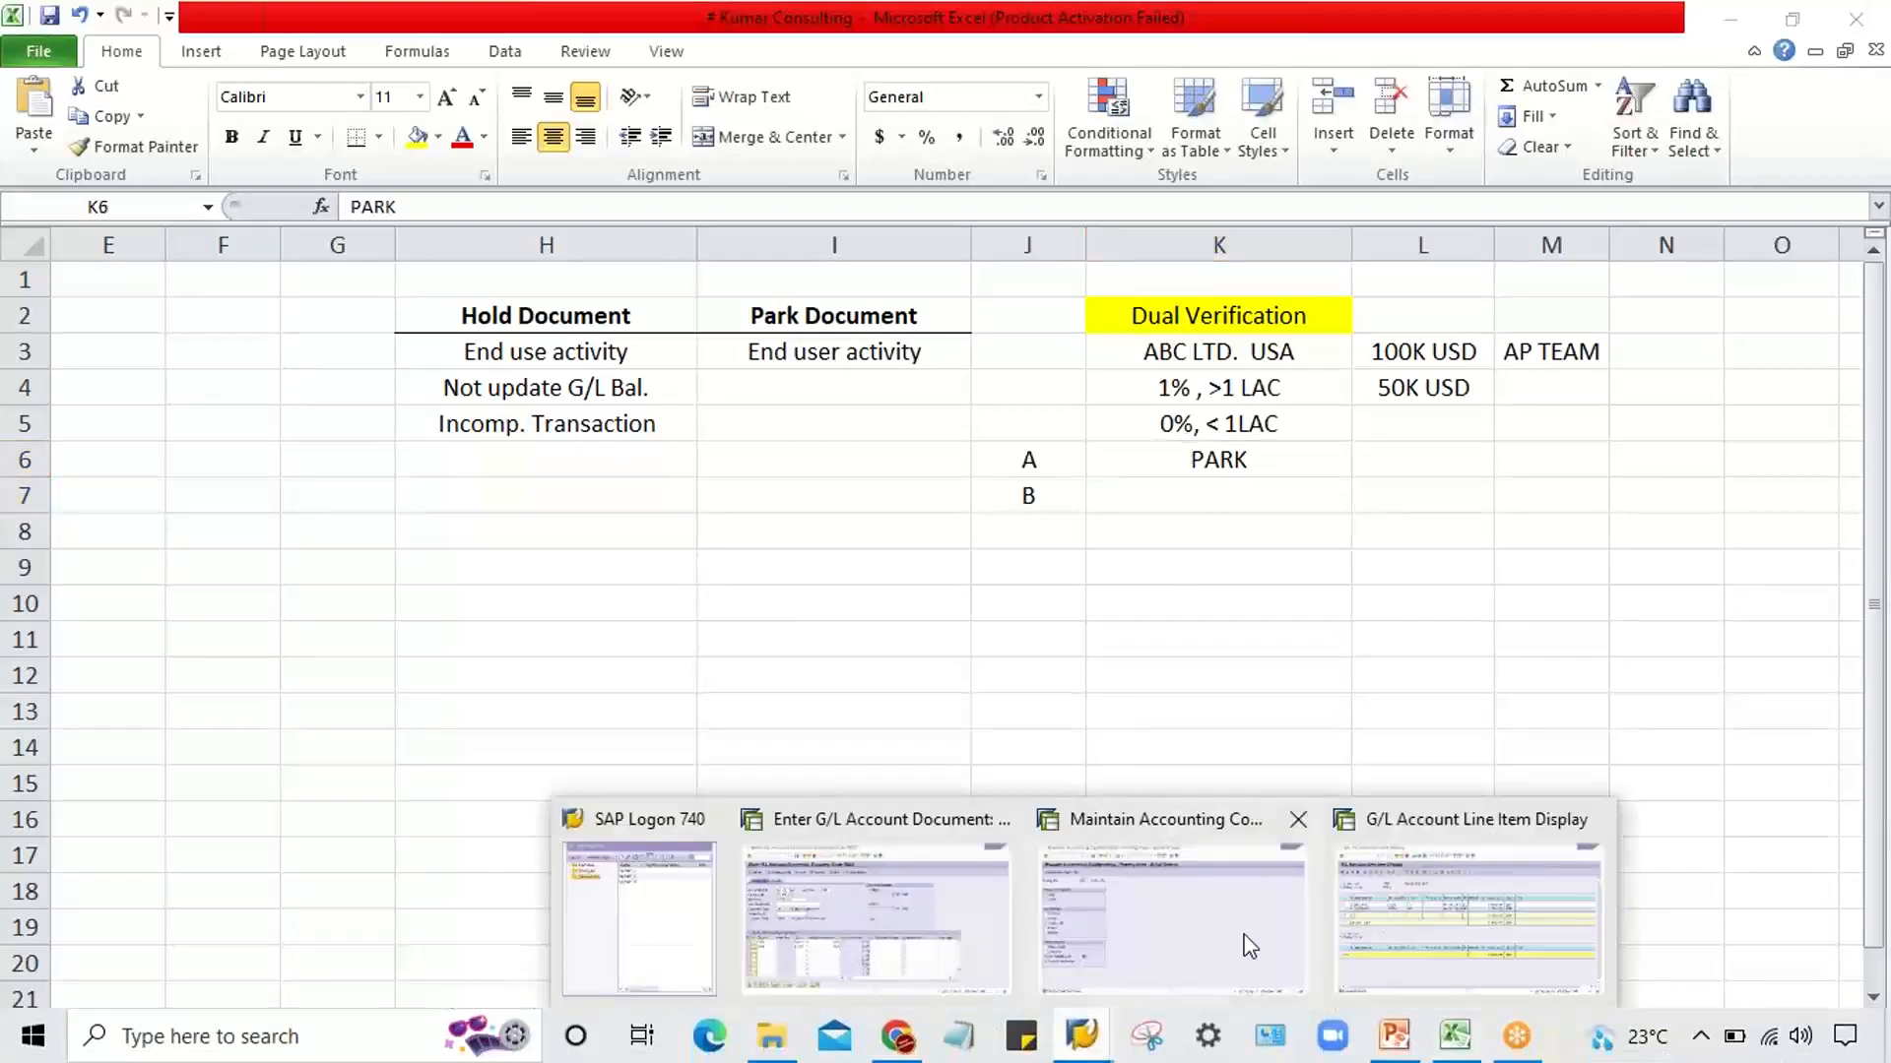
pyautogui.click(924, 942)
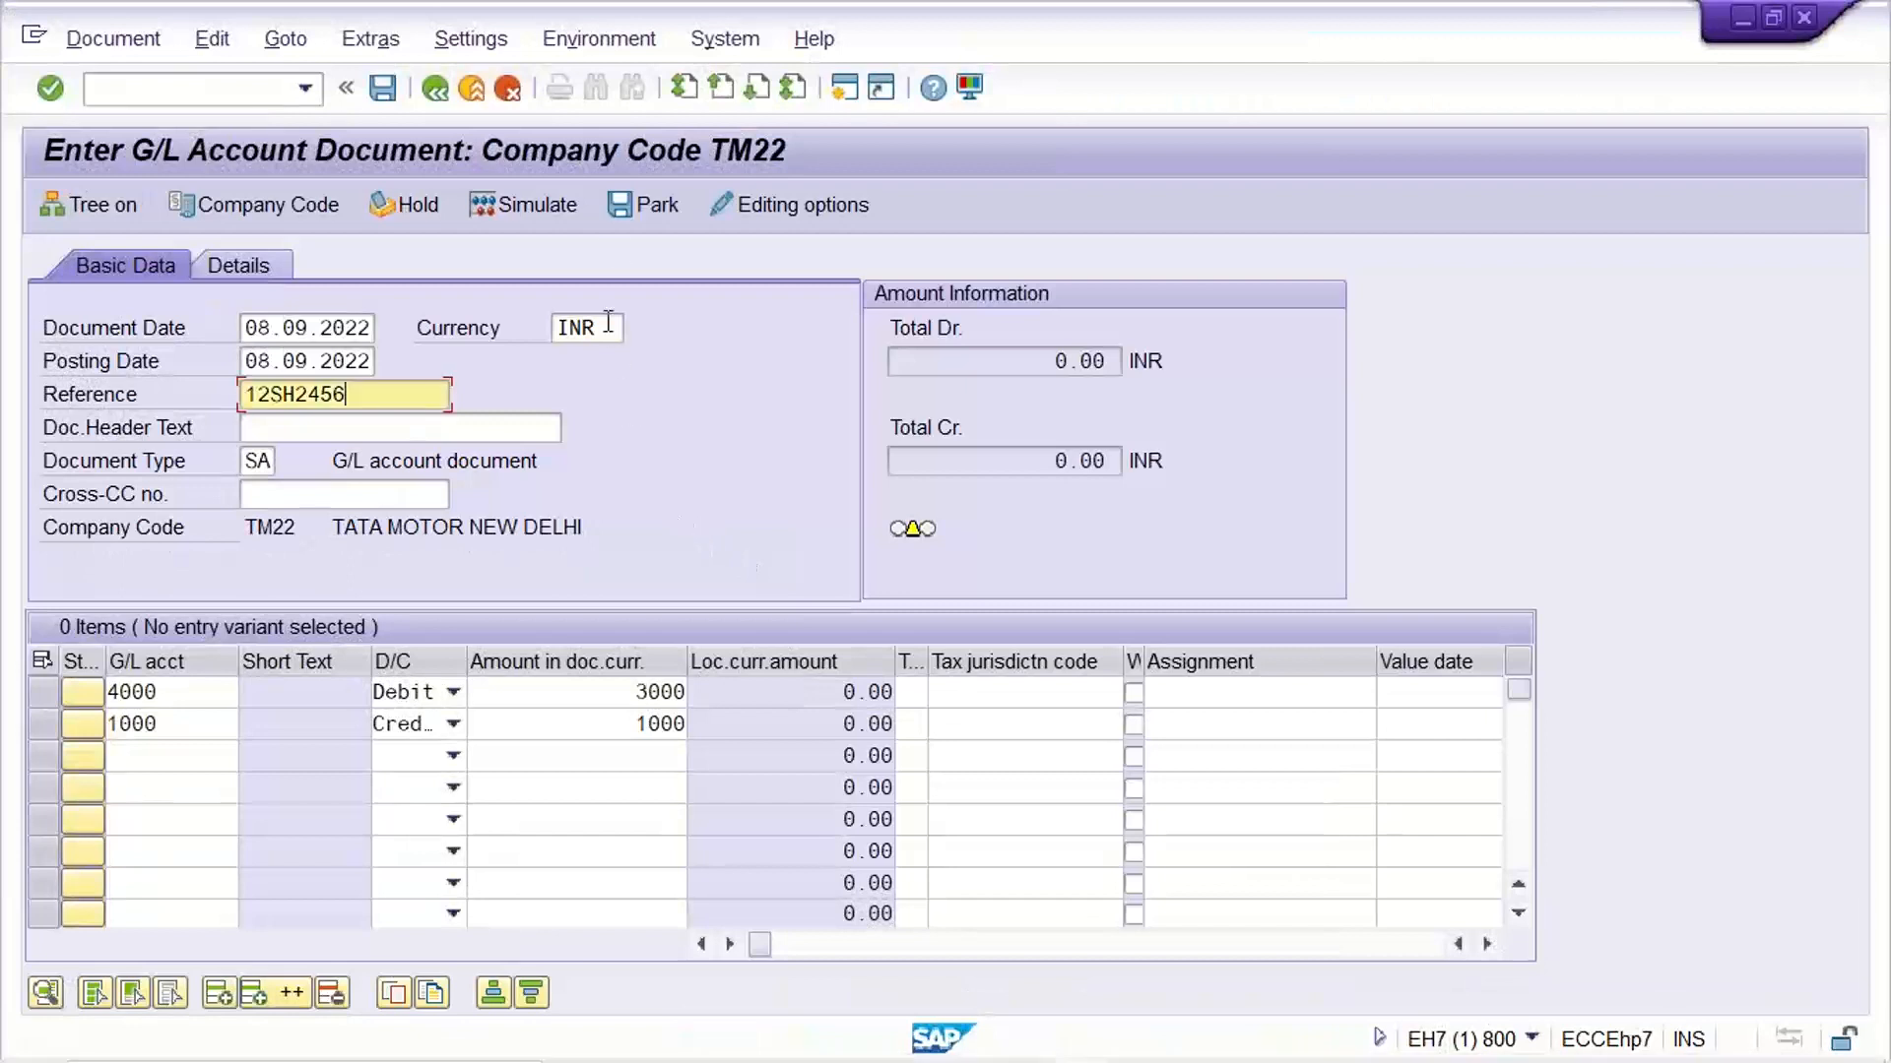
pyautogui.click(648, 211)
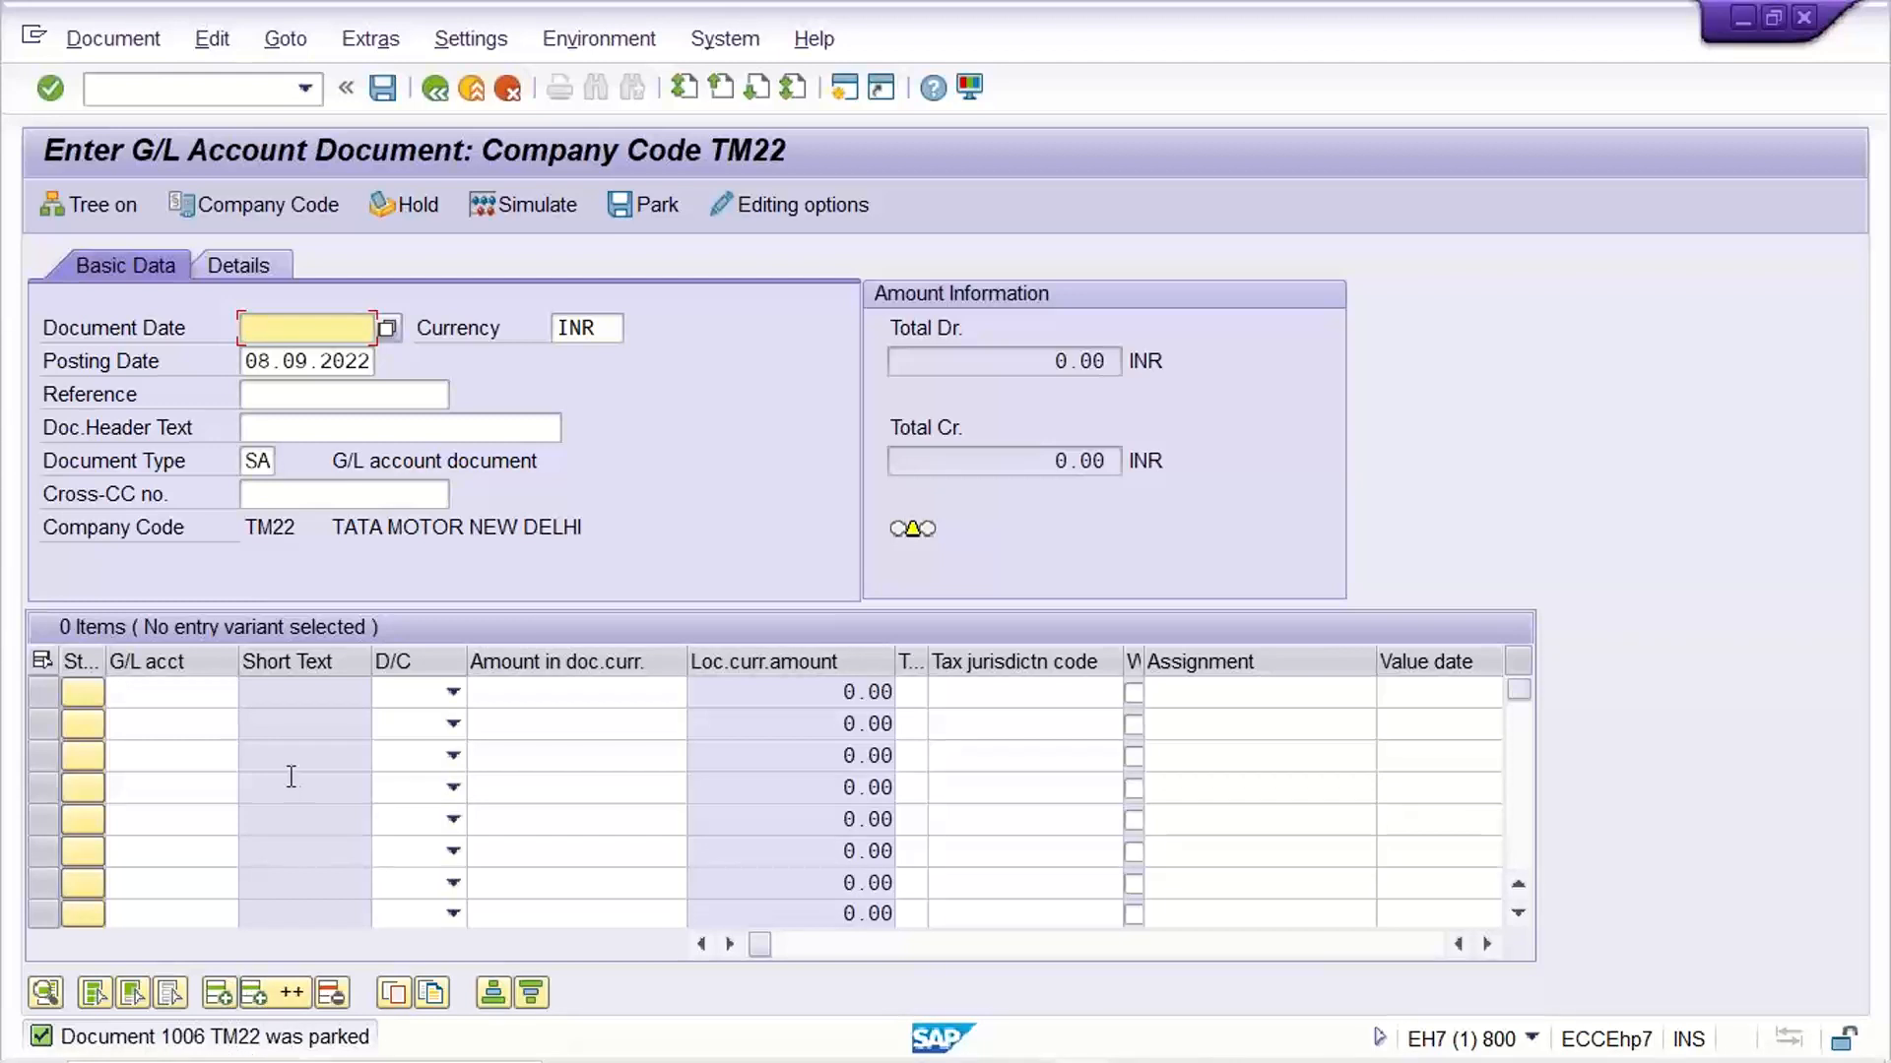
# Switch to the G/L Account Line Item Display window and review the line items of account 4001 in company code TM22
pyautogui.click(260, 459)
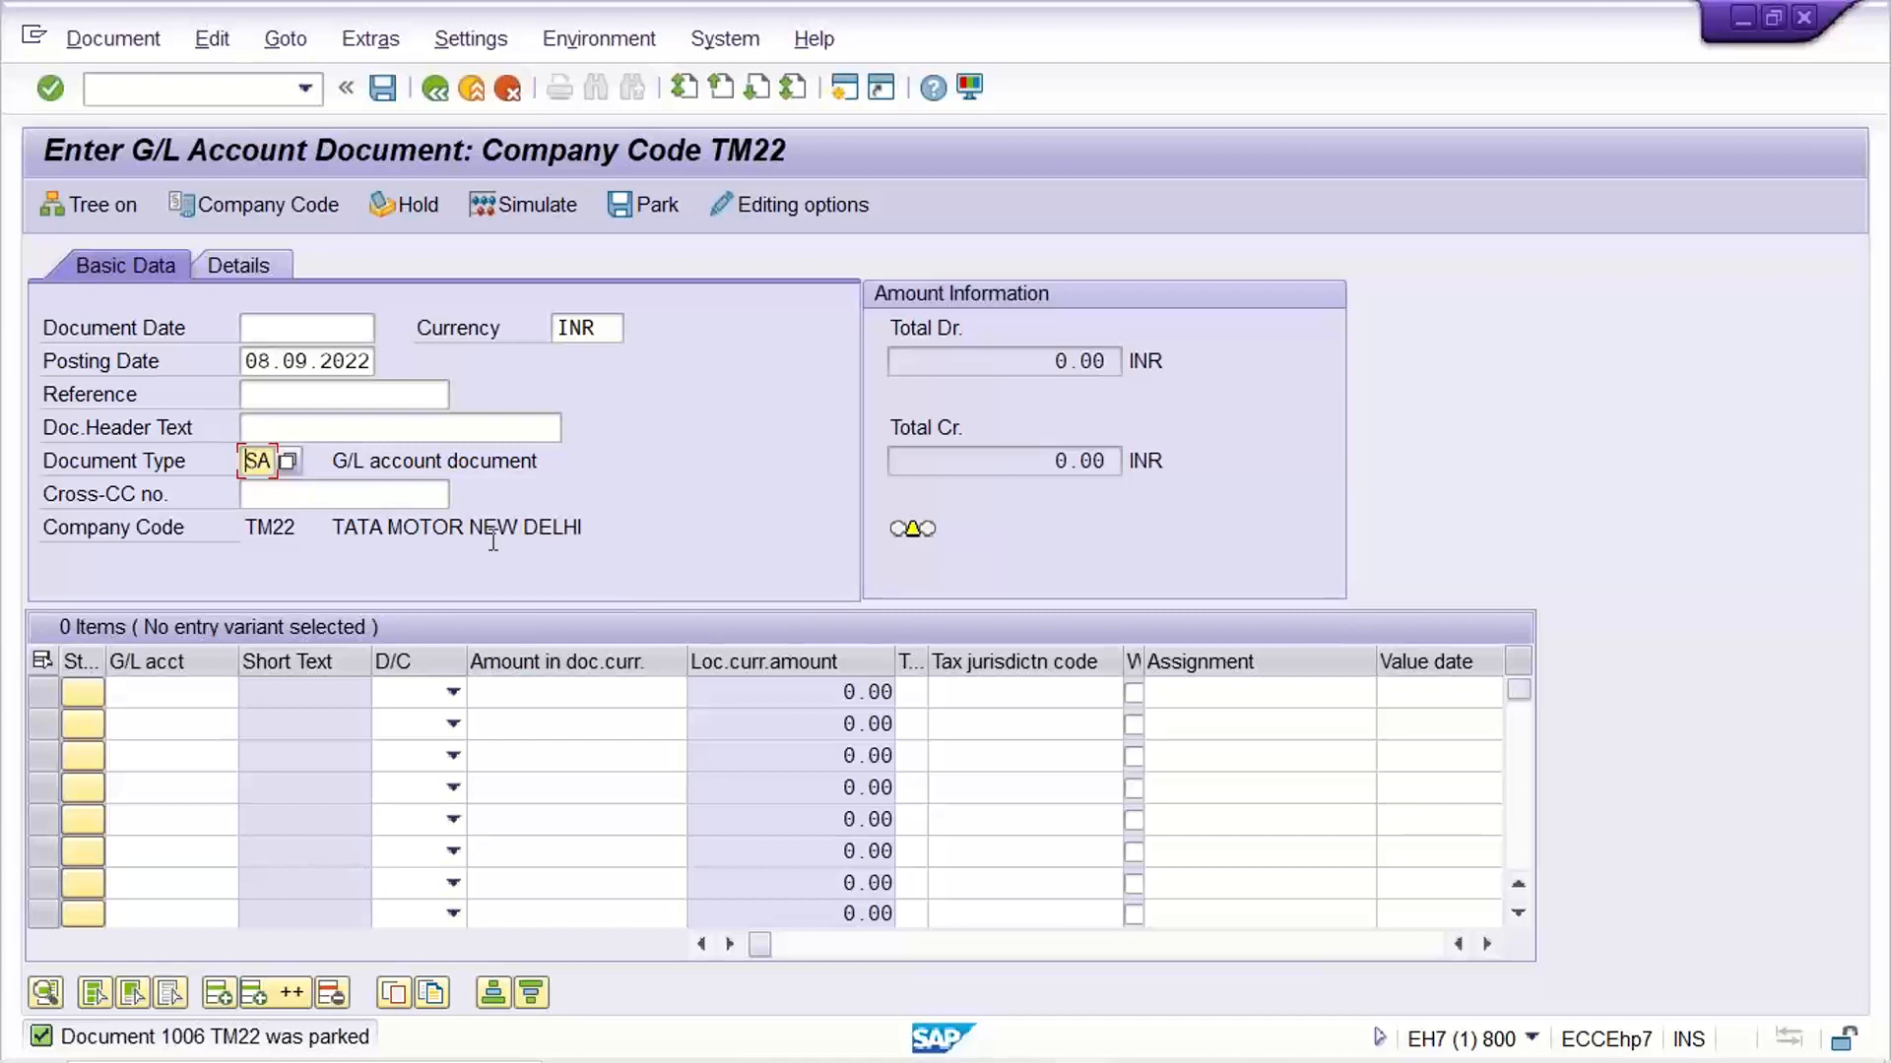
pyautogui.moveTo(1100, 1045)
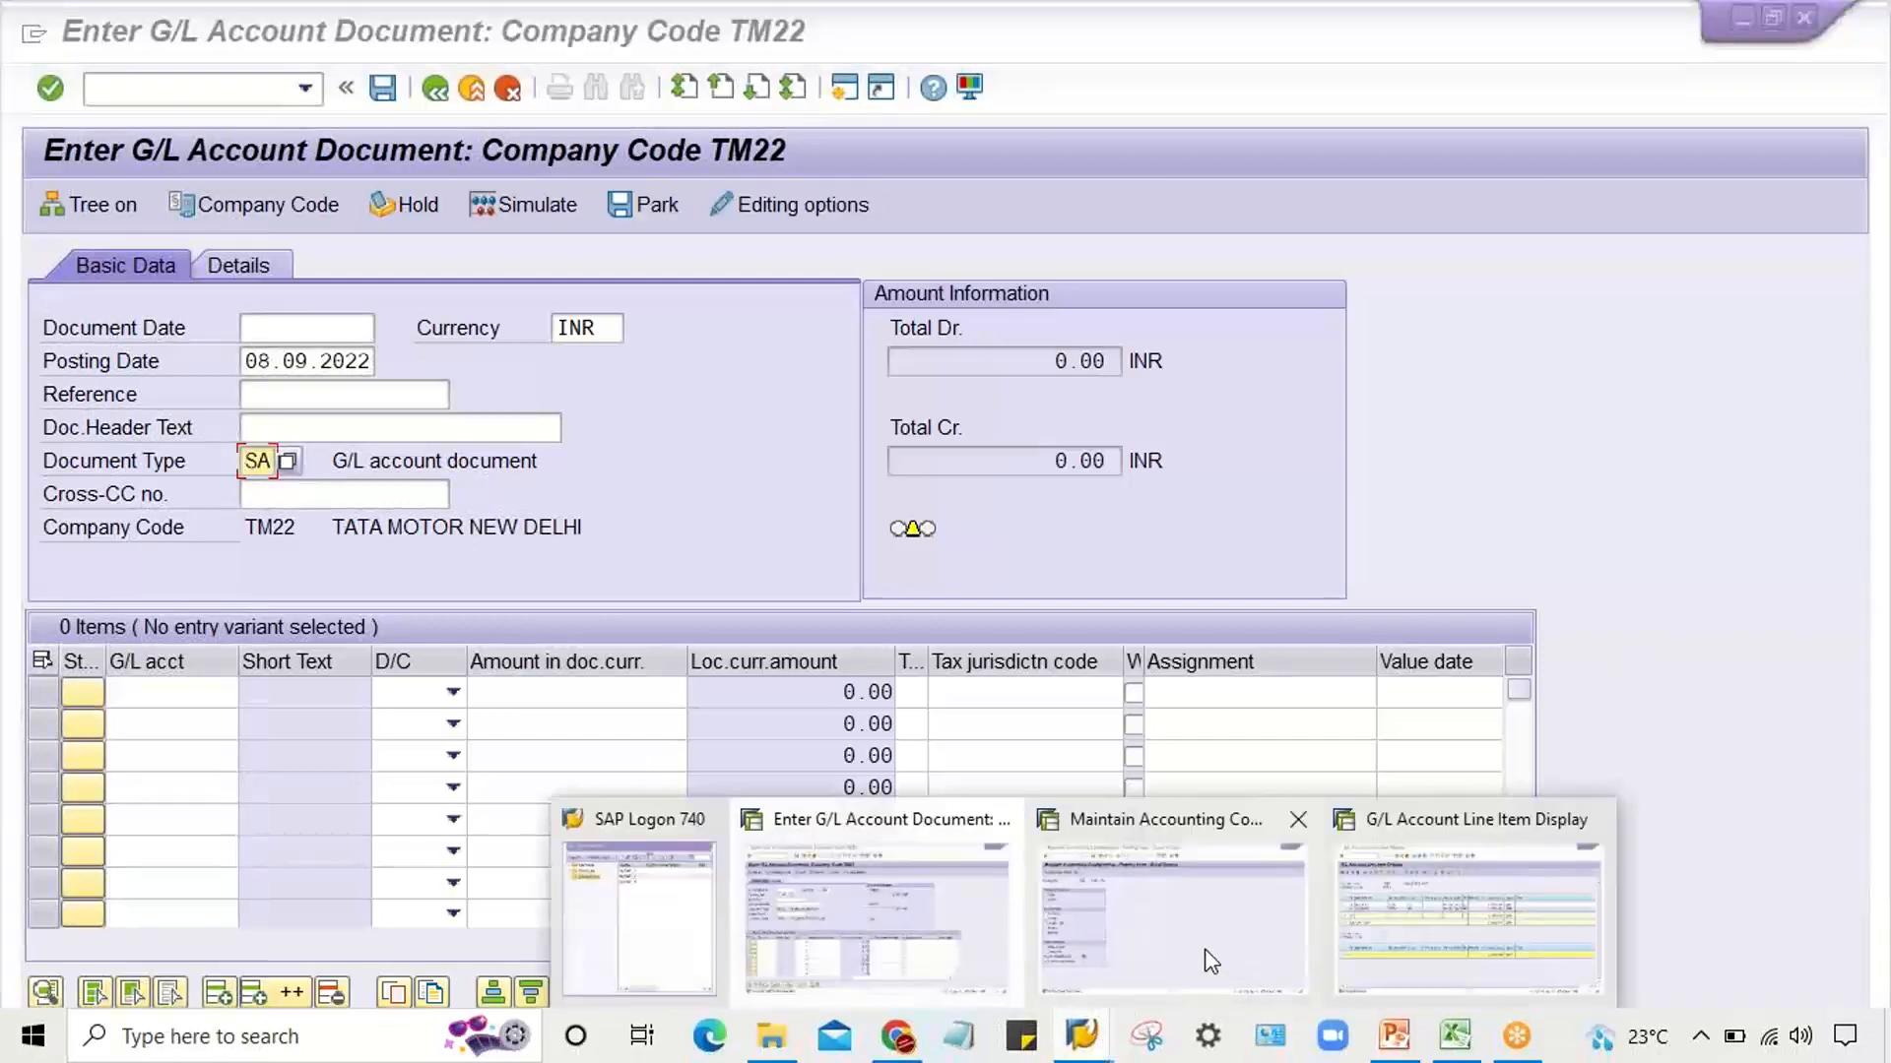
pyautogui.click(1384, 920)
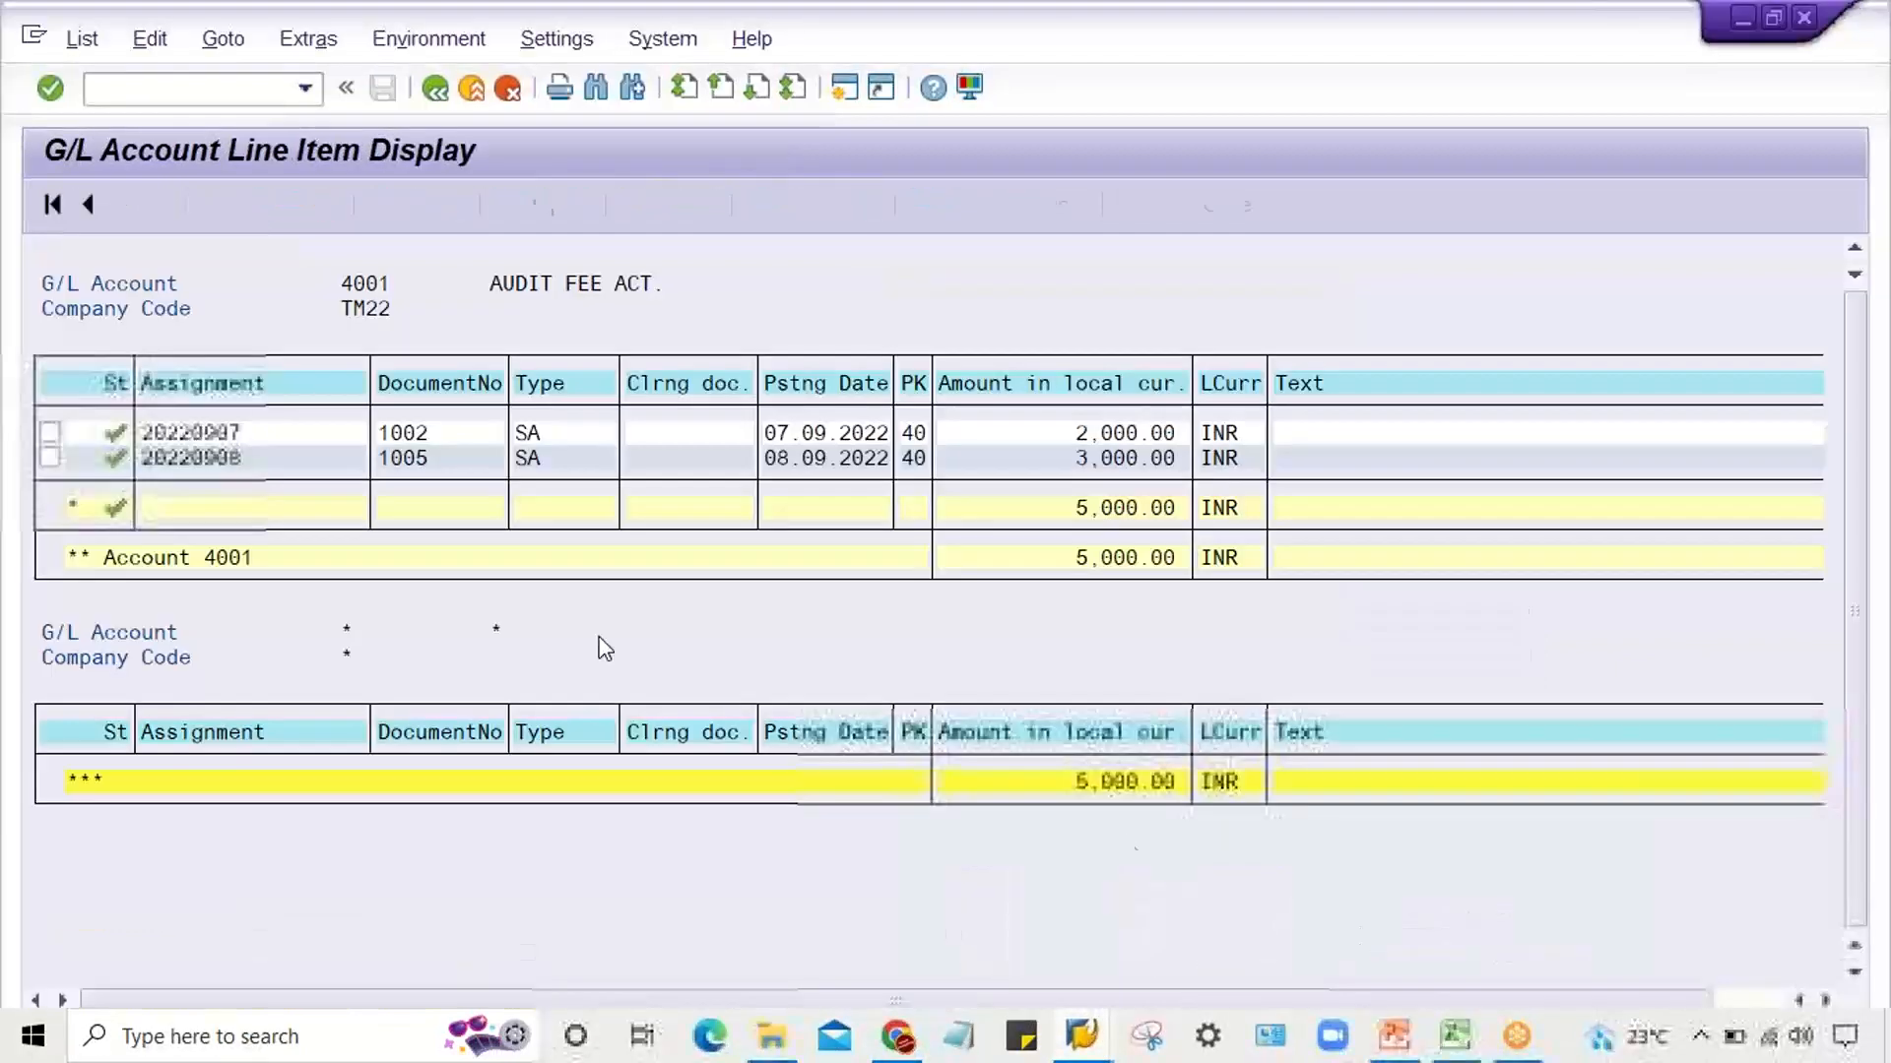
pyautogui.click(79, 39)
pyautogui.click(104, 117)
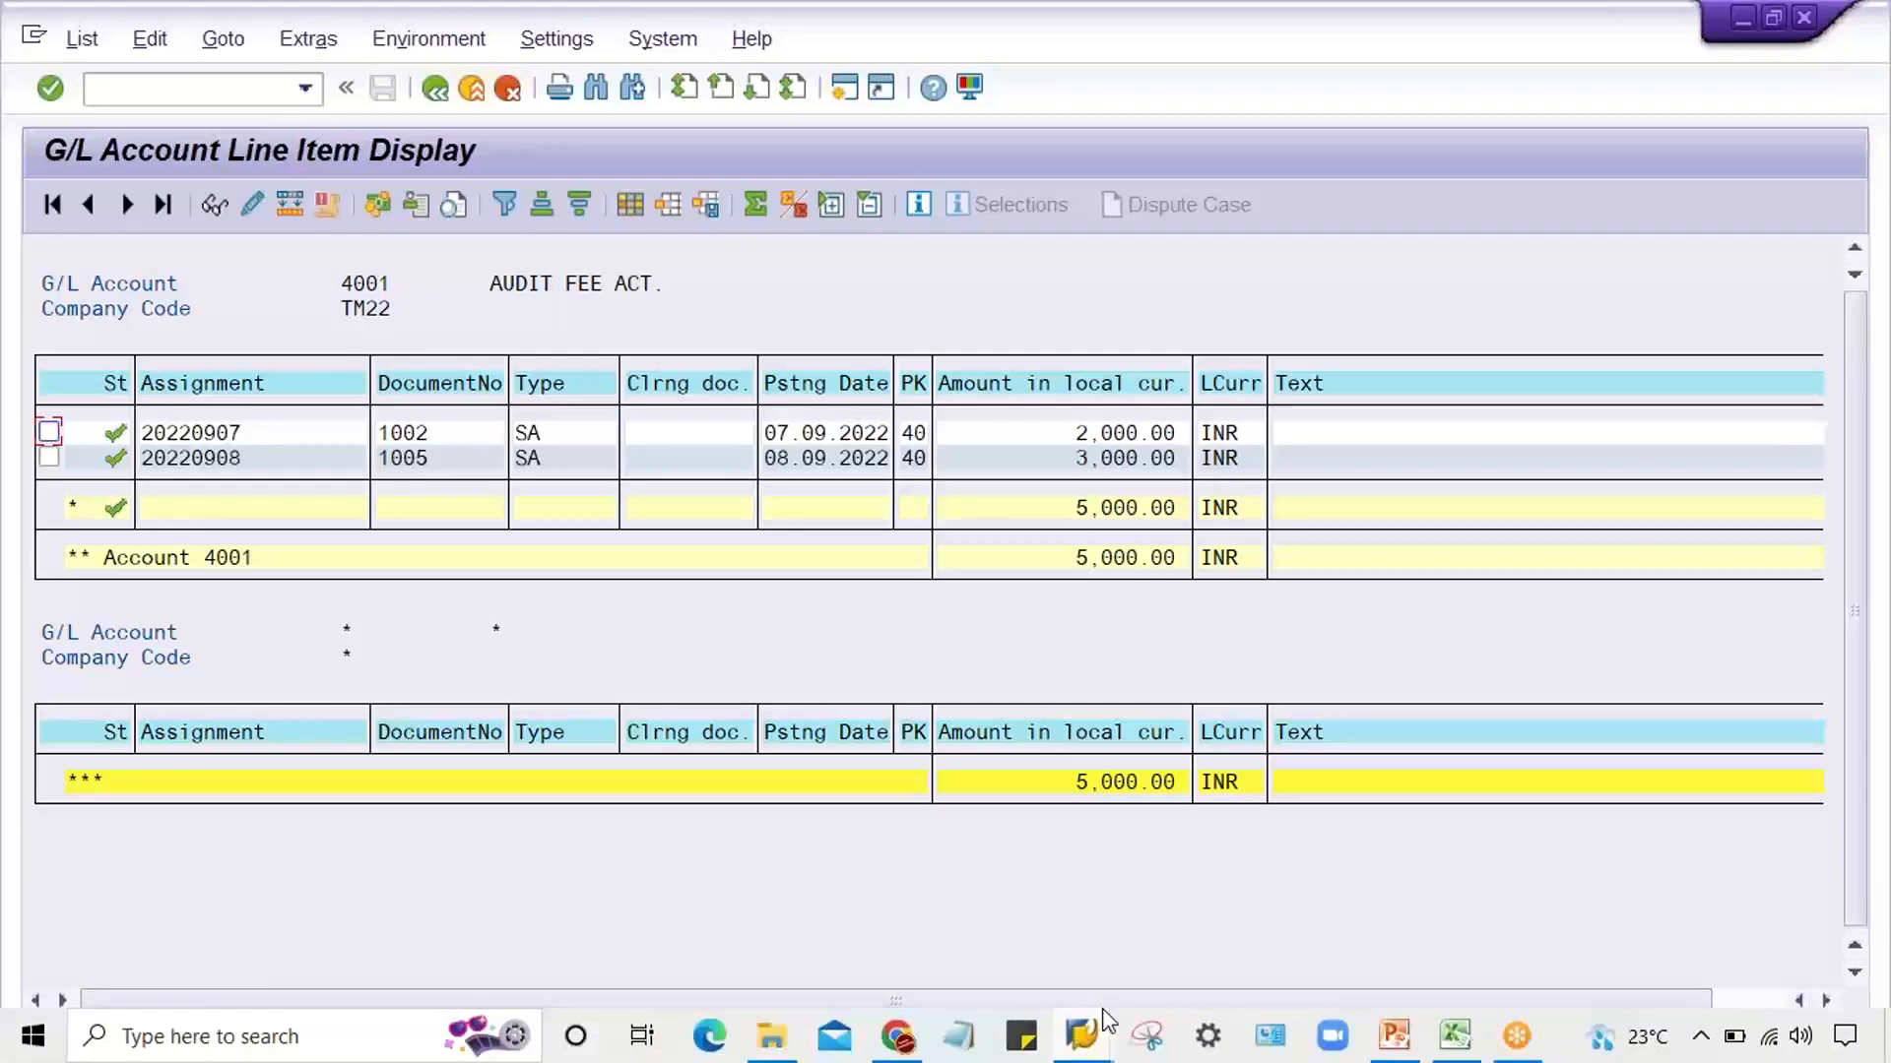
# Return to the Enter G/L Account Document window to check which account the parked entry used
pyautogui.click(1081, 1034)
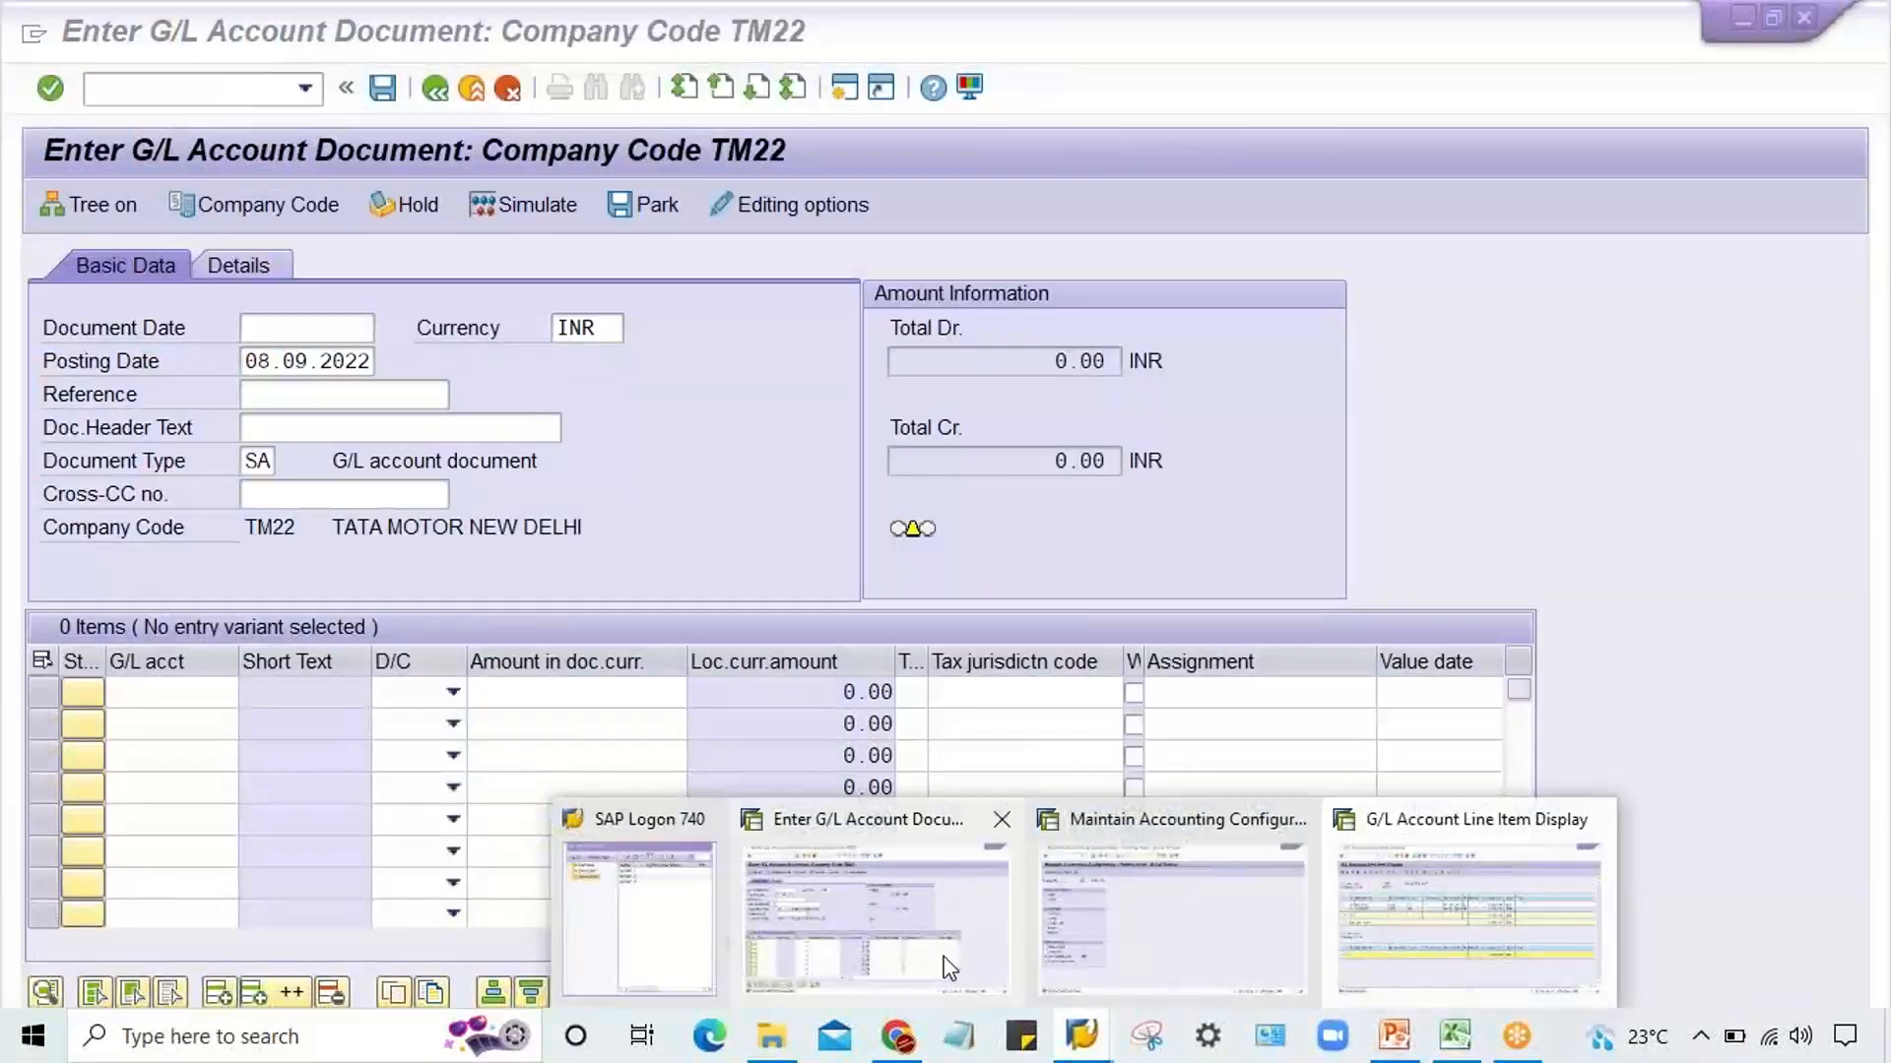
pyautogui.click(947, 955)
pyautogui.click(128, 691)
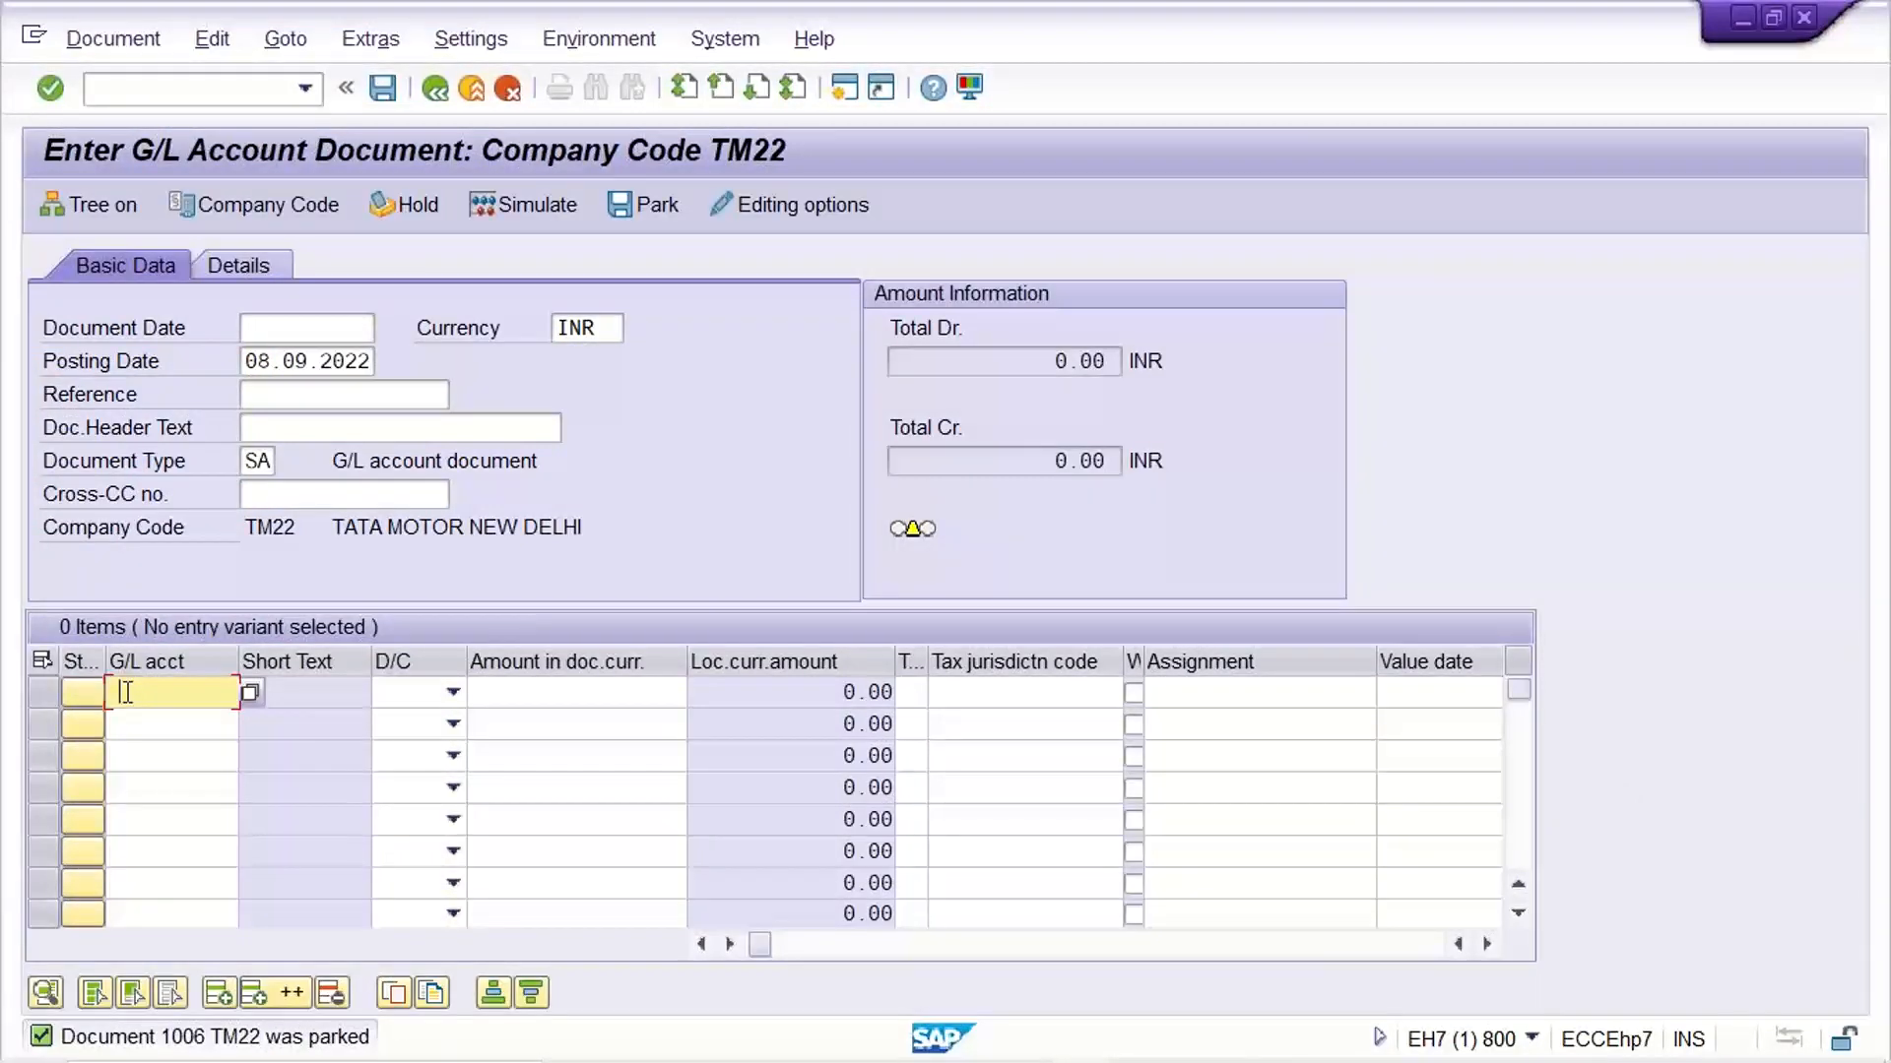
pyautogui.click(360, 559)
# Go back to the G/L line item selection and display the open items of G/L account 4000 for company code TM22
pyautogui.moveTo(1140, 1058)
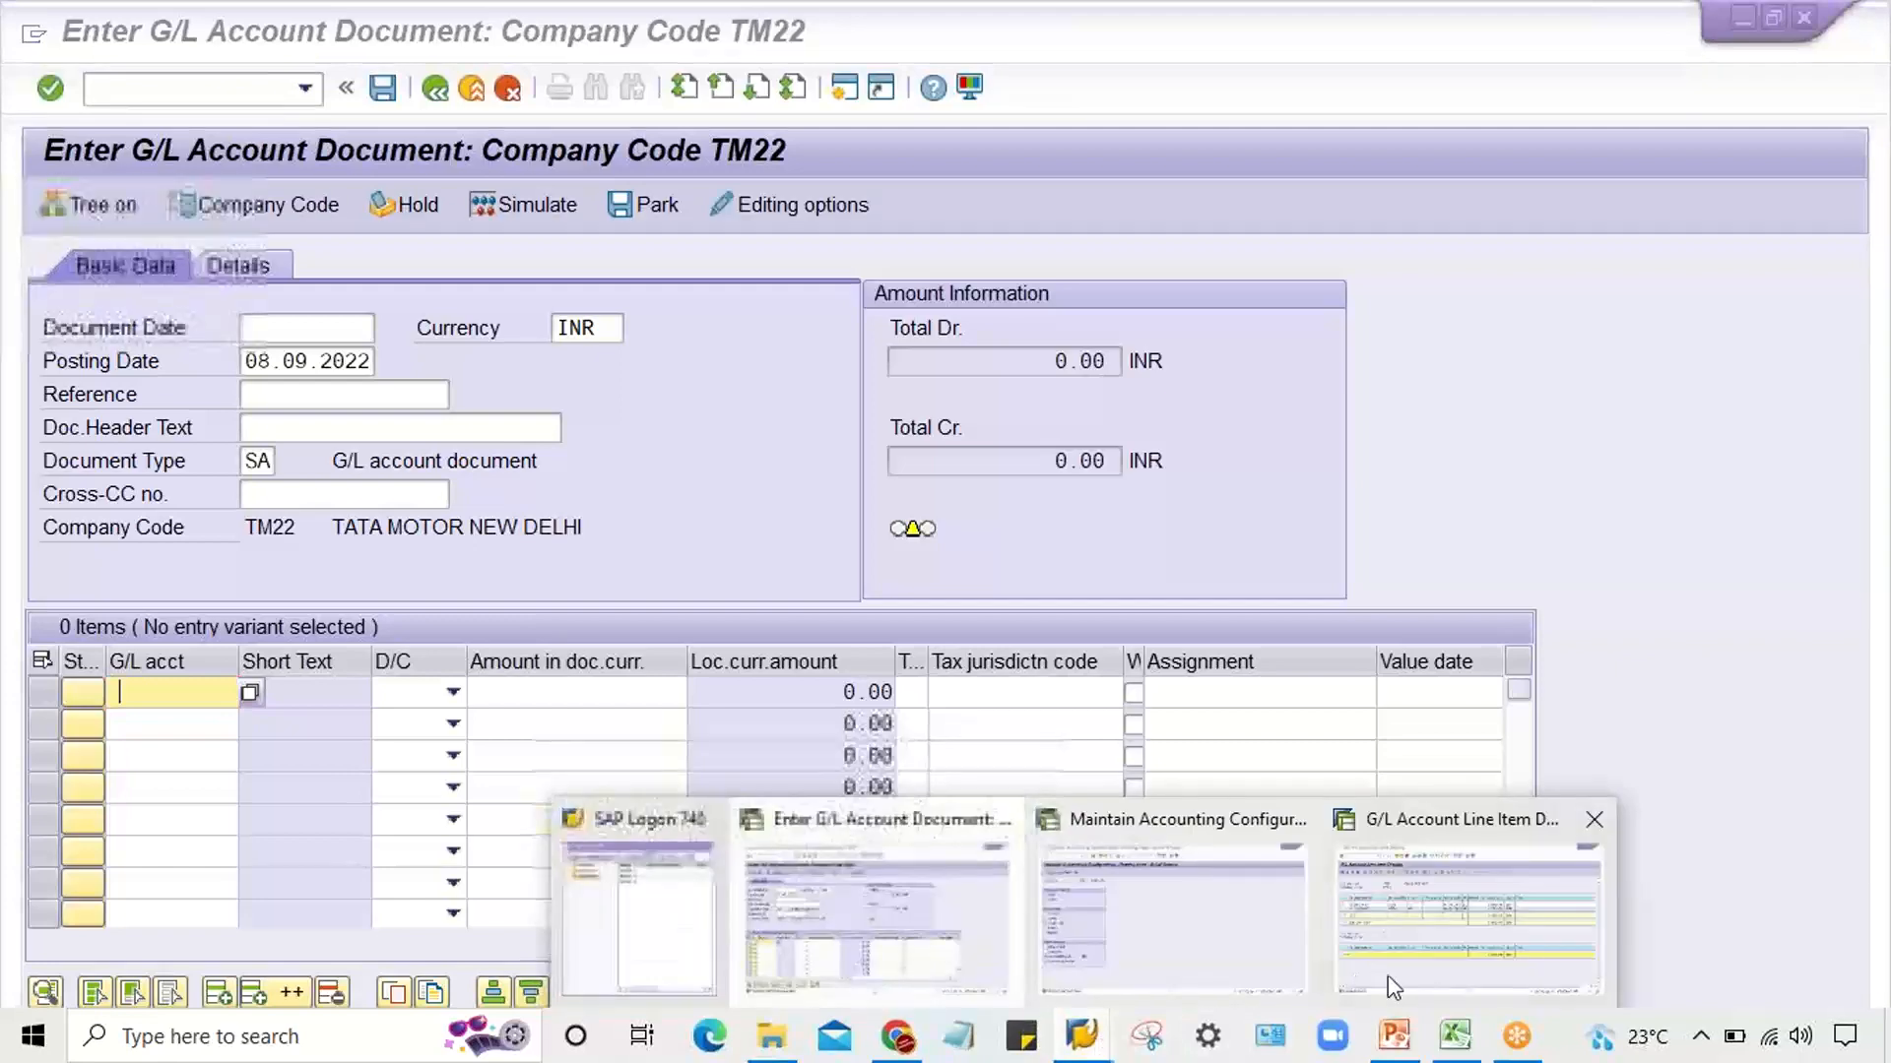
pyautogui.click(1379, 935)
pyautogui.click(434, 89)
pyautogui.click(435, 89)
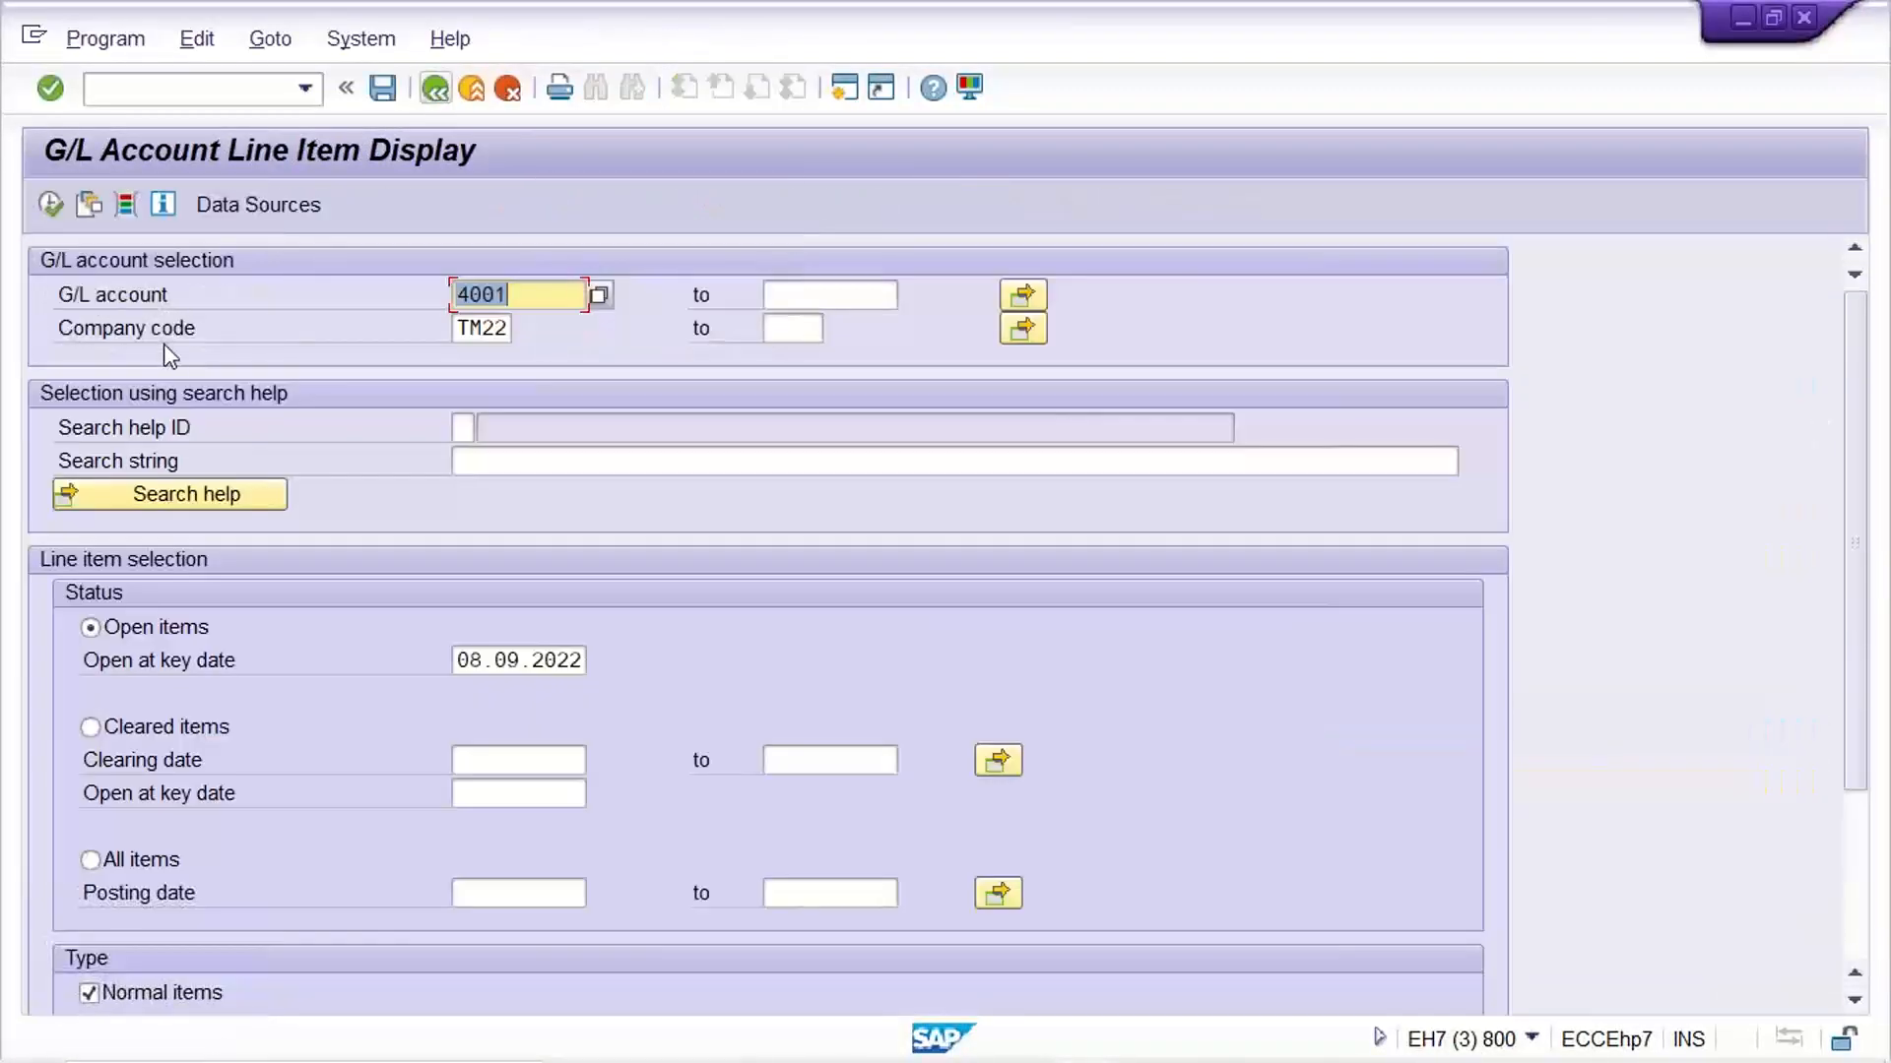
pyautogui.click(539, 295)
pyautogui.press('BackSpace')
pyautogui.write('0')
pyautogui.click(51, 204)
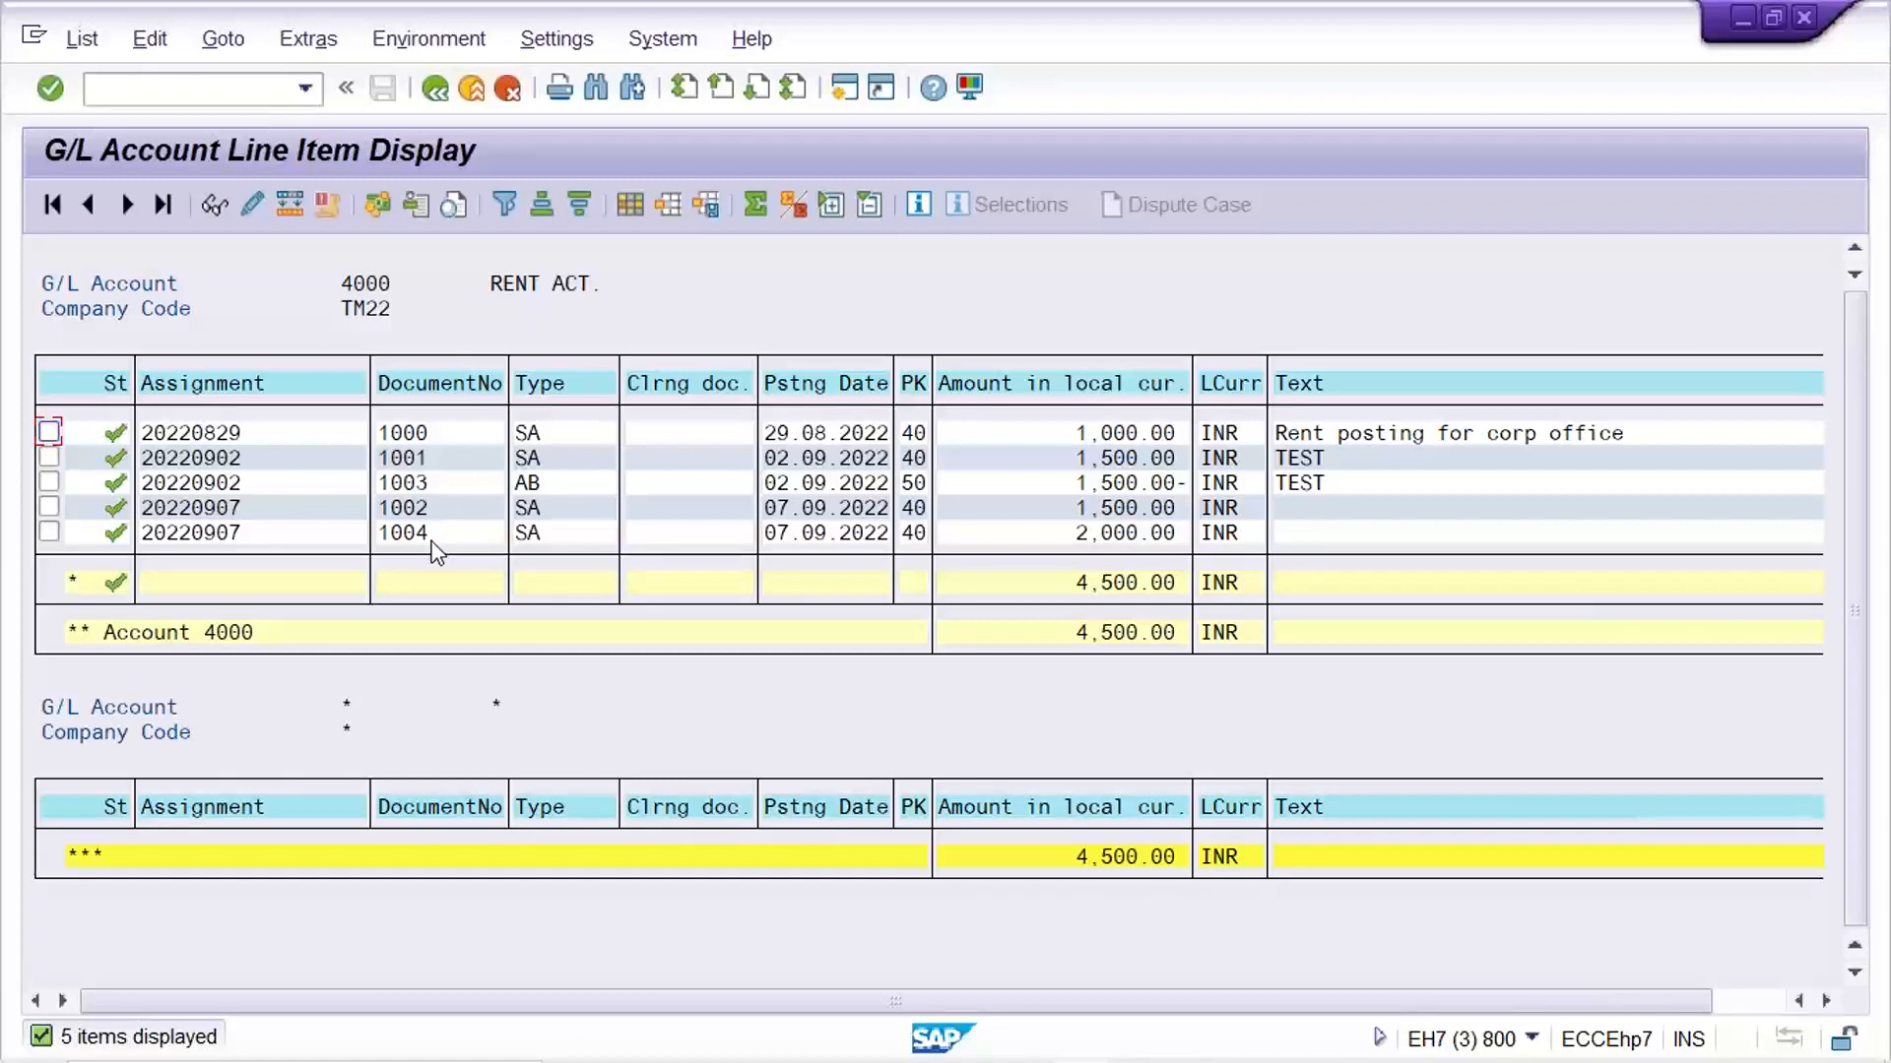
# Switch to the Excel notes and copy "Not update G/L Bal." from cell H4 to I4 under Park Document
pyautogui.moveTo(1319, 1060)
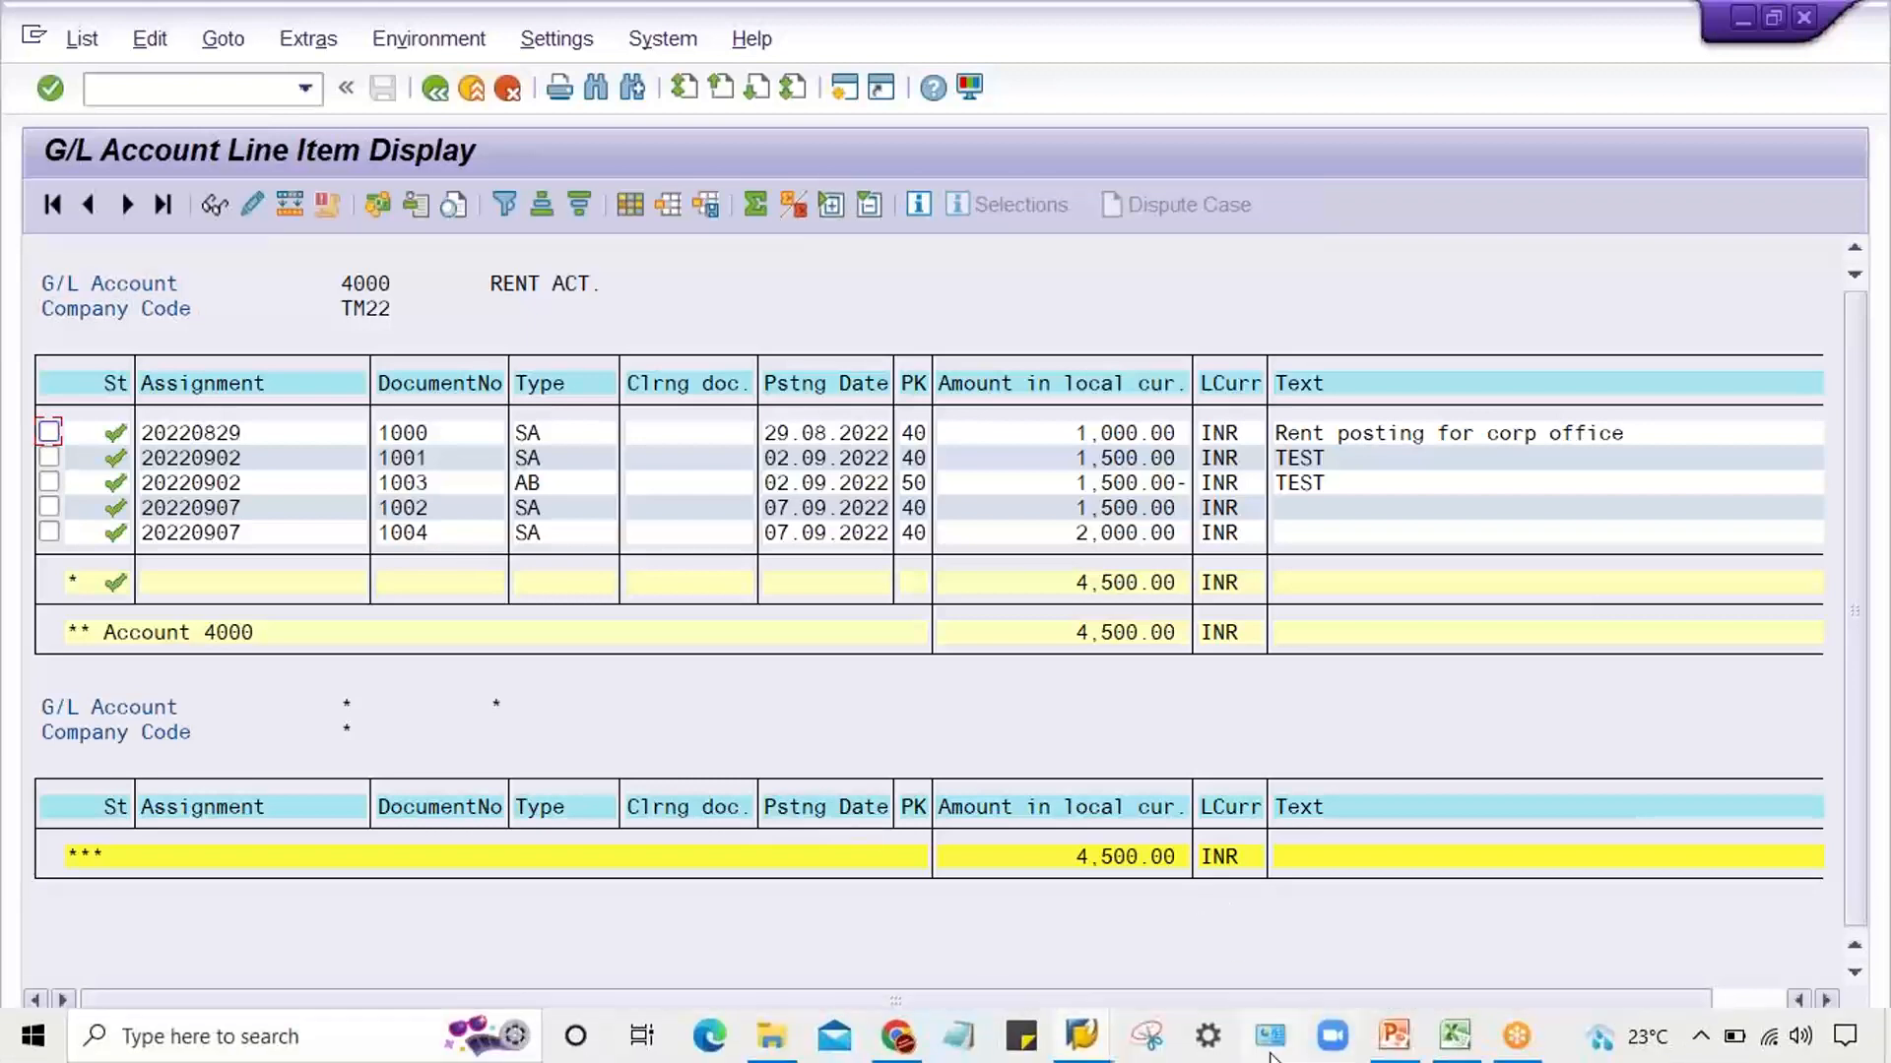
pyautogui.click(1464, 1042)
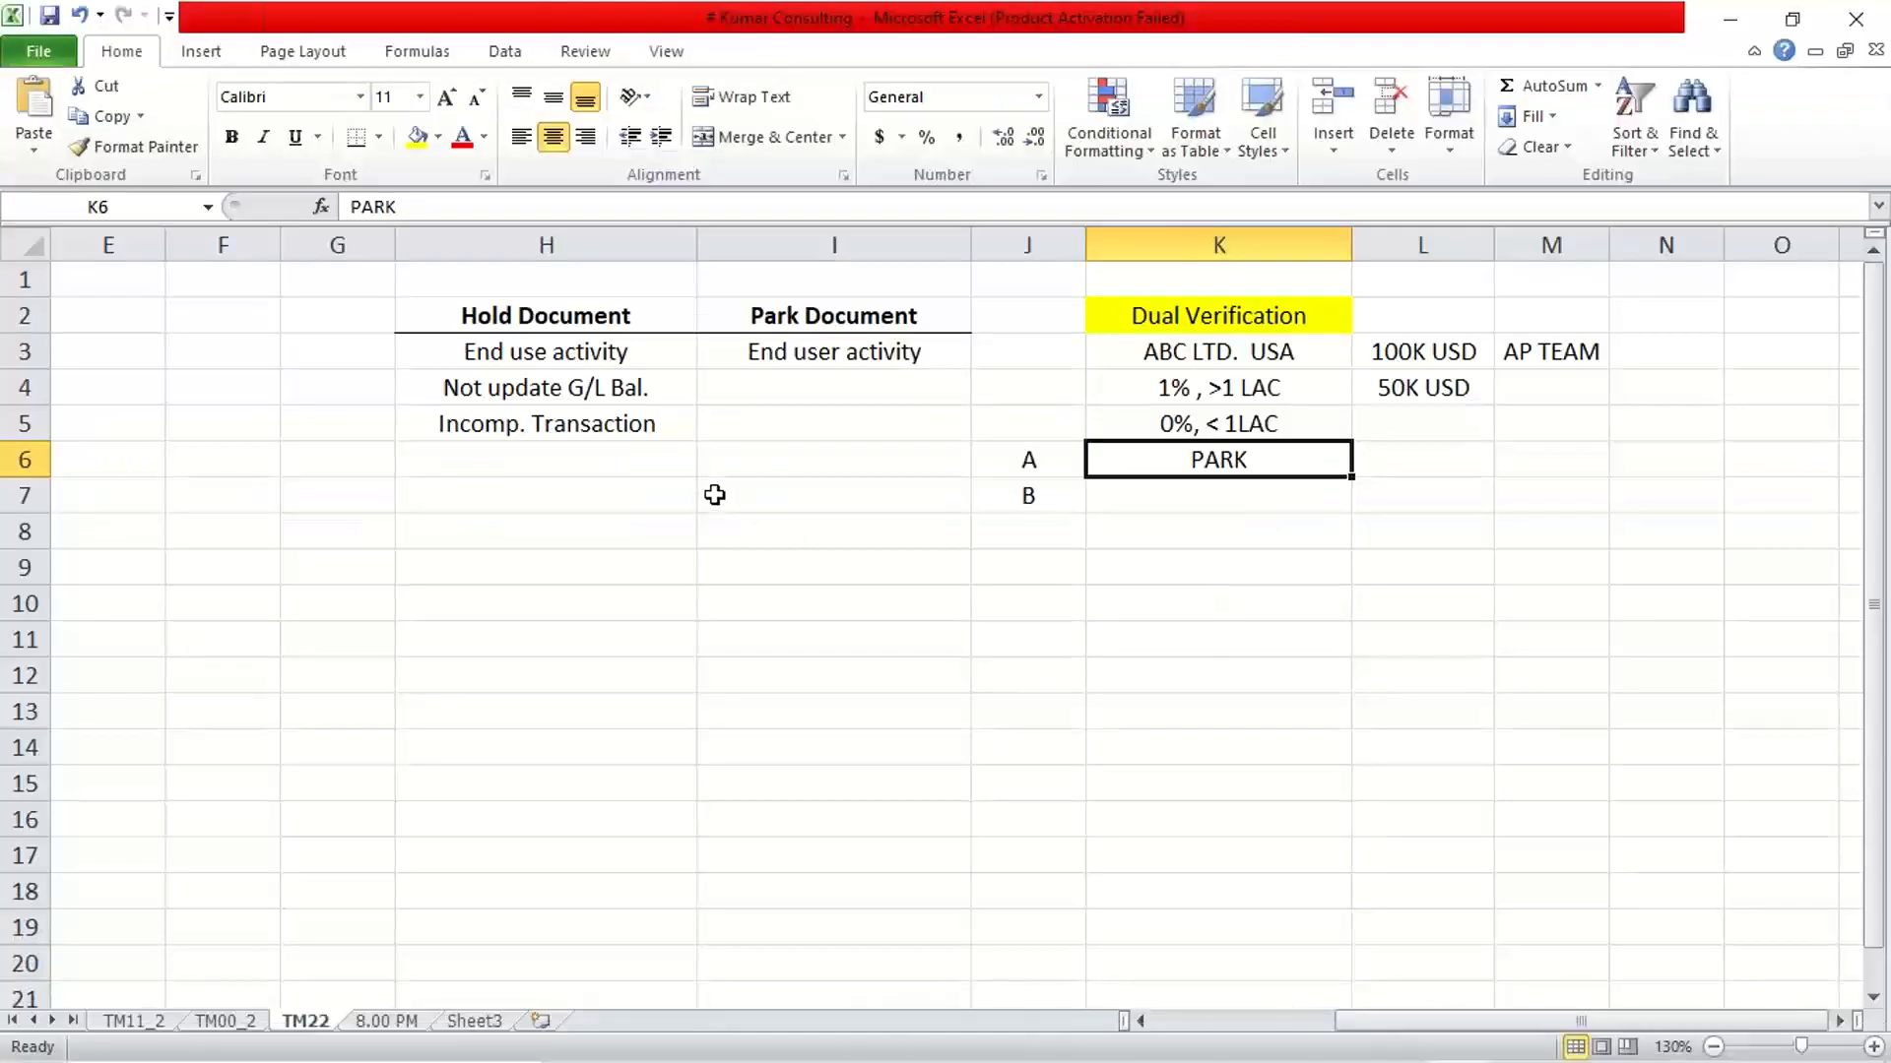
pyautogui.click(540, 394)
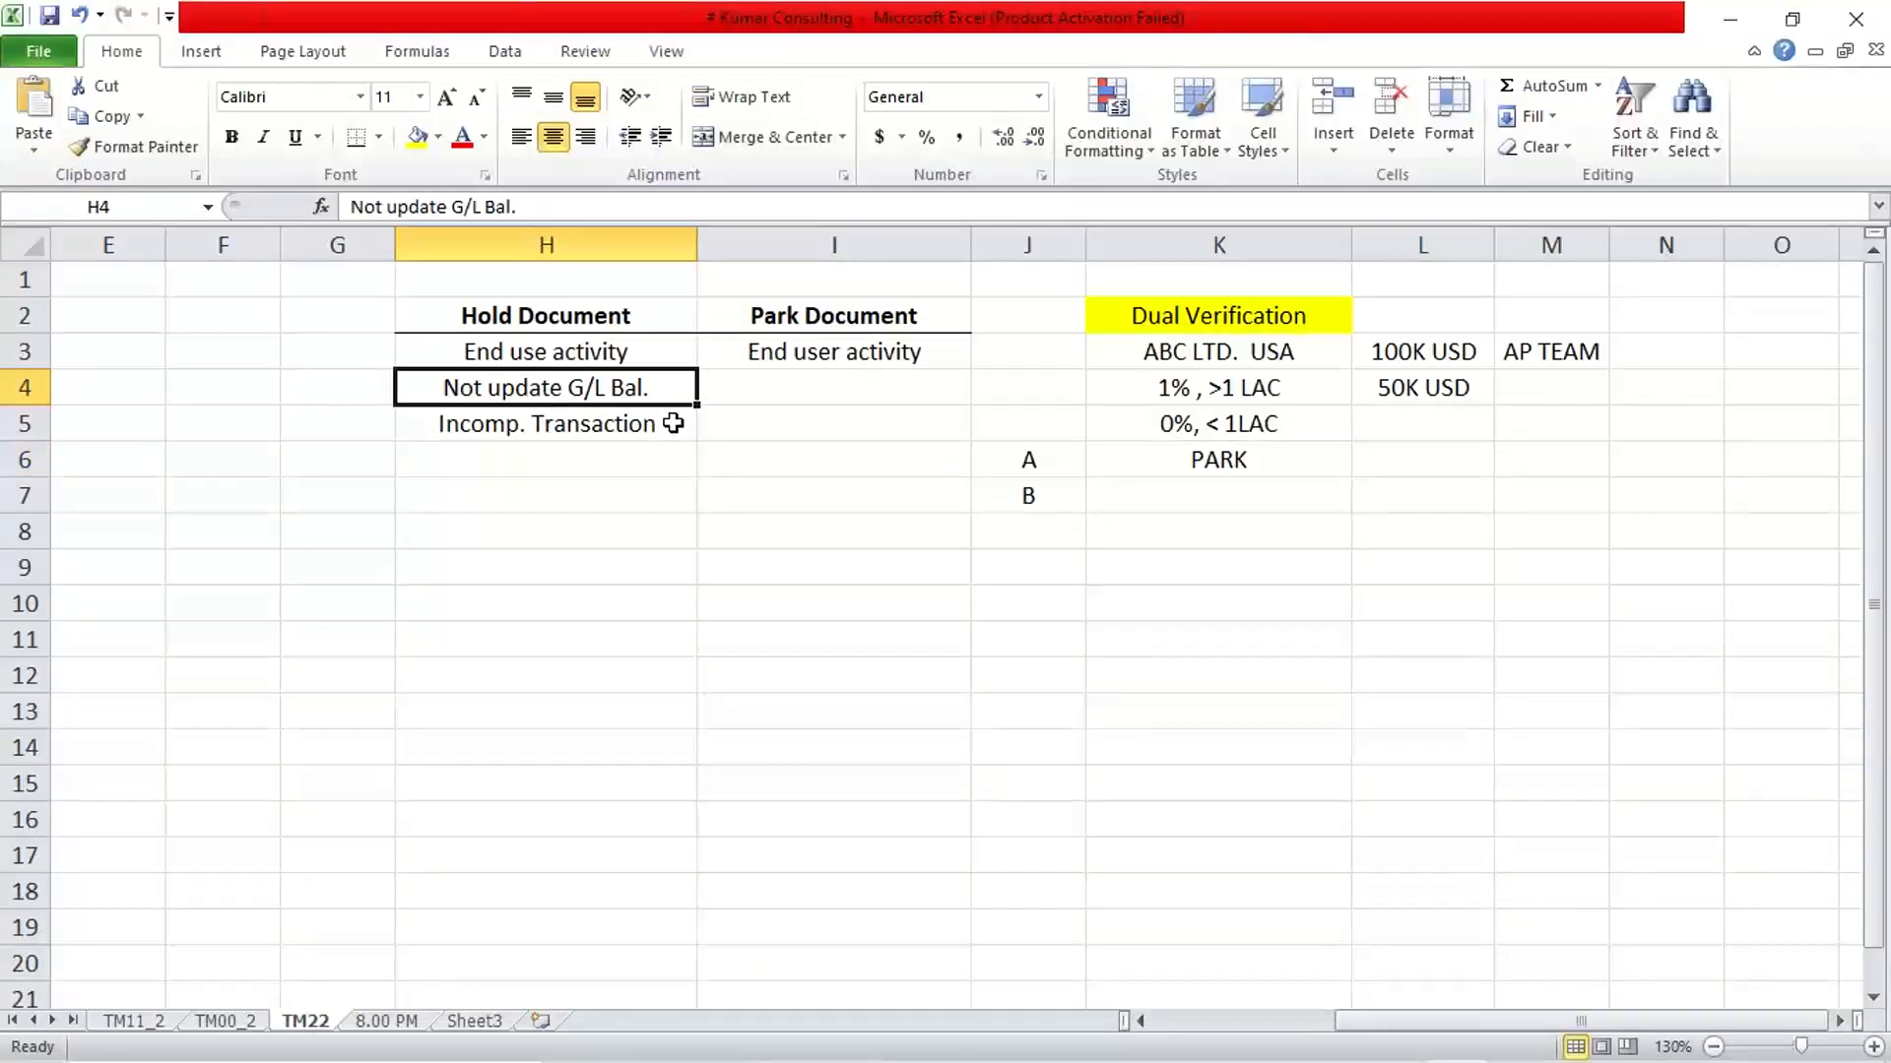
pyautogui.hotkey('ctrl', 'c')
pyautogui.click(802, 388)
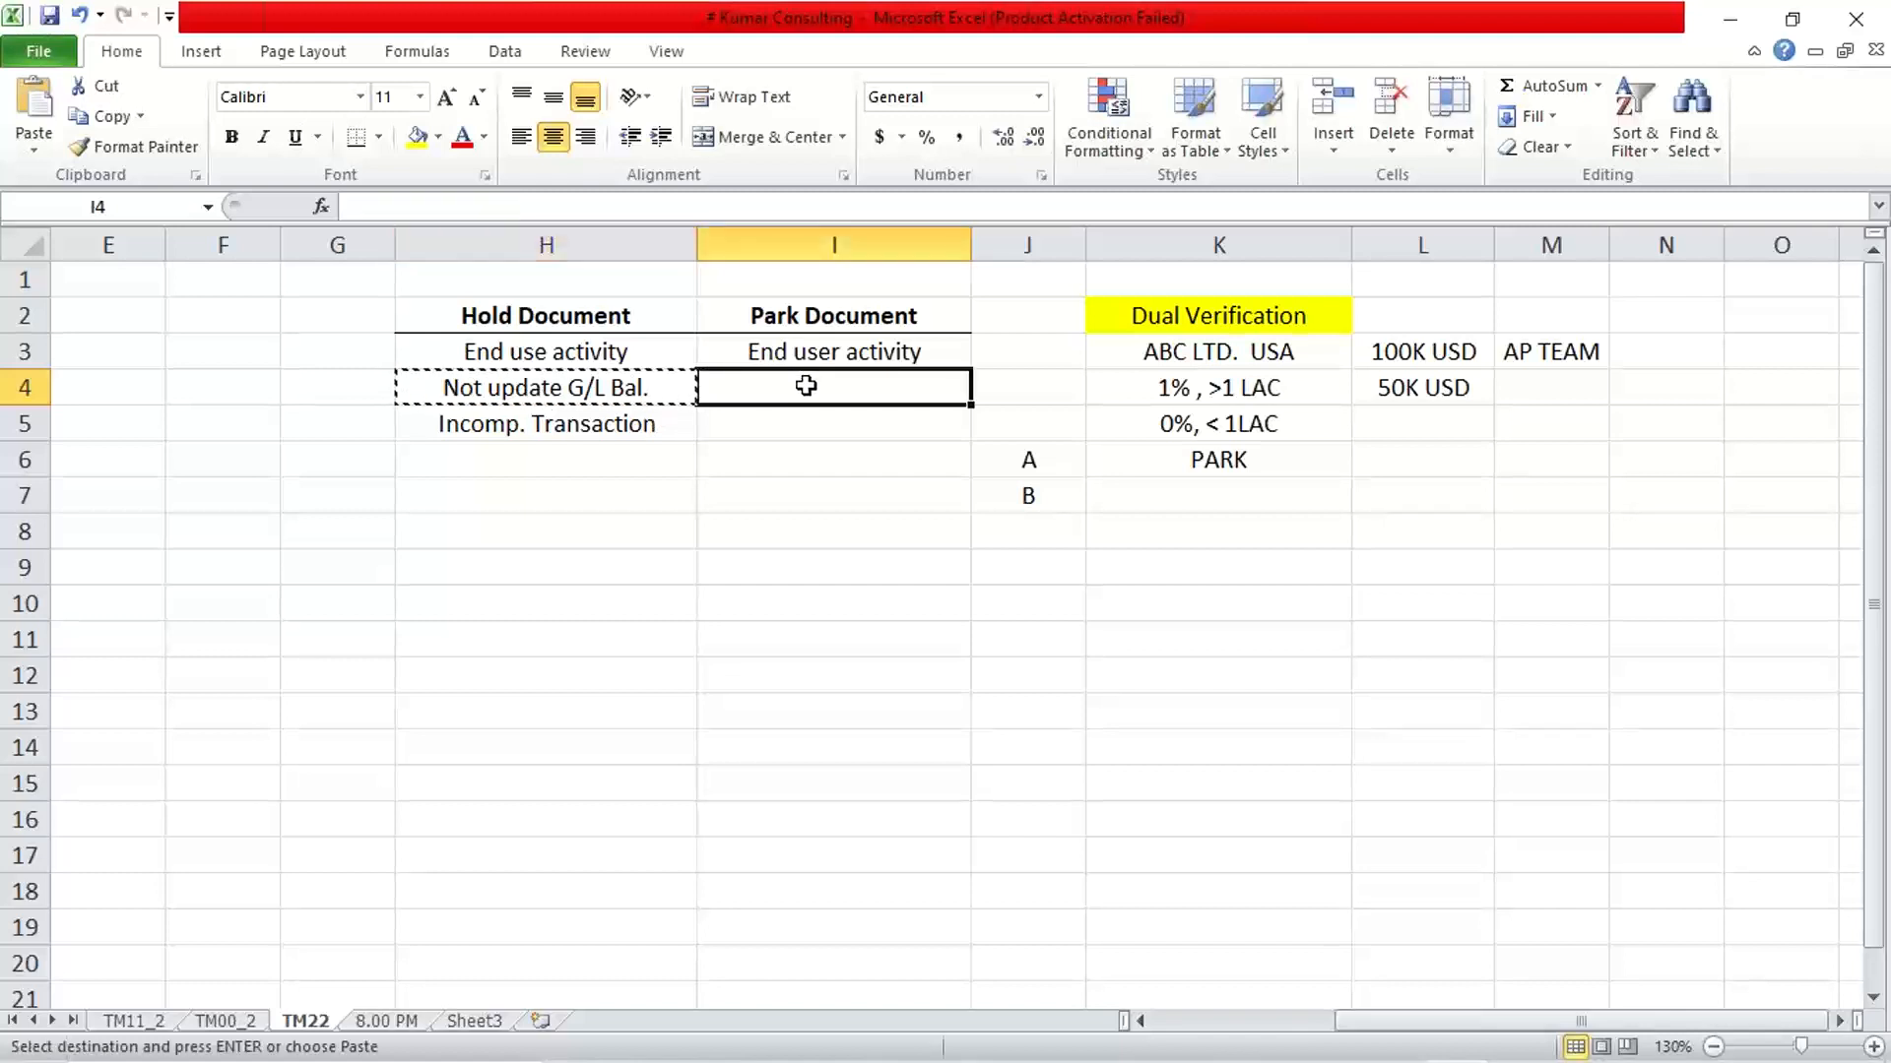
pyautogui.hotkey('ctrl', 'v')
# Copy "Incomp. Transaction" from cell H5 to cell I5 under Park Document
pyautogui.click(590, 423)
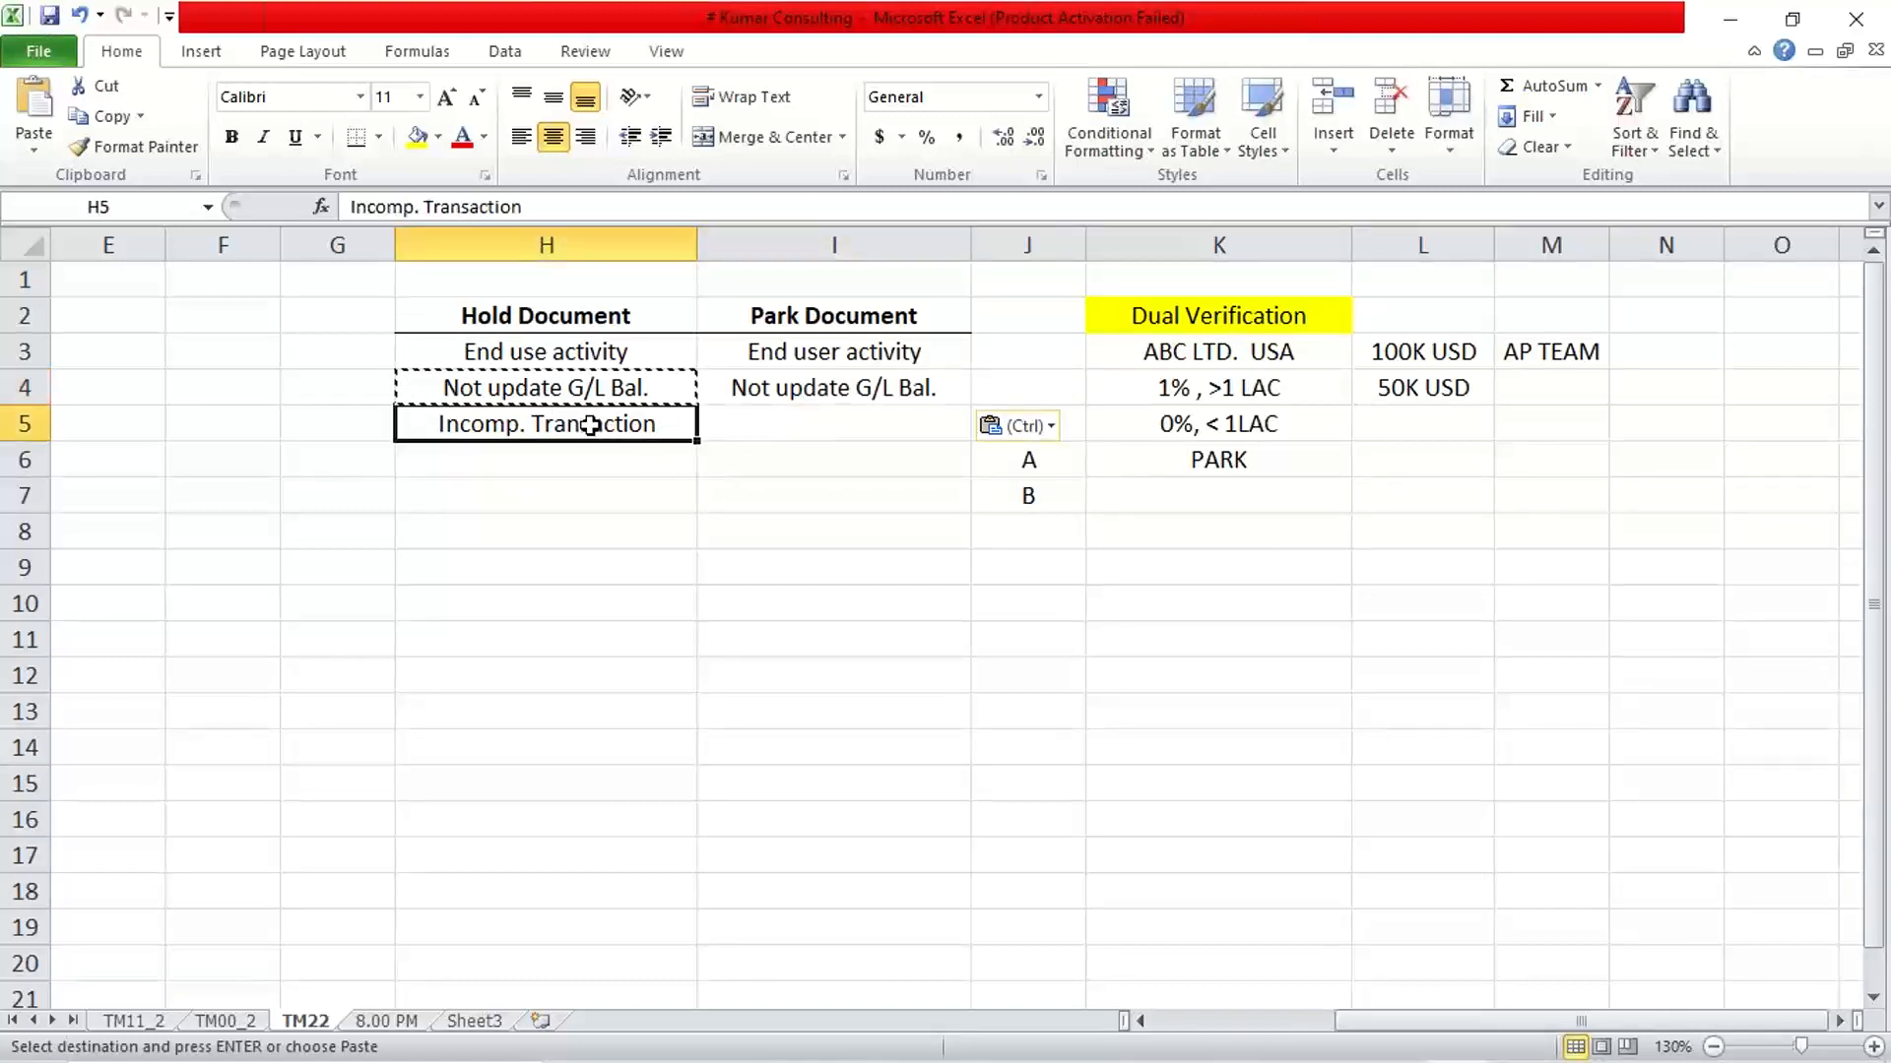
pyautogui.hotkey('ctrl', 'c')
pyautogui.click(800, 397)
pyautogui.click(794, 412)
pyautogui.hotkey('ctrl', 'v')
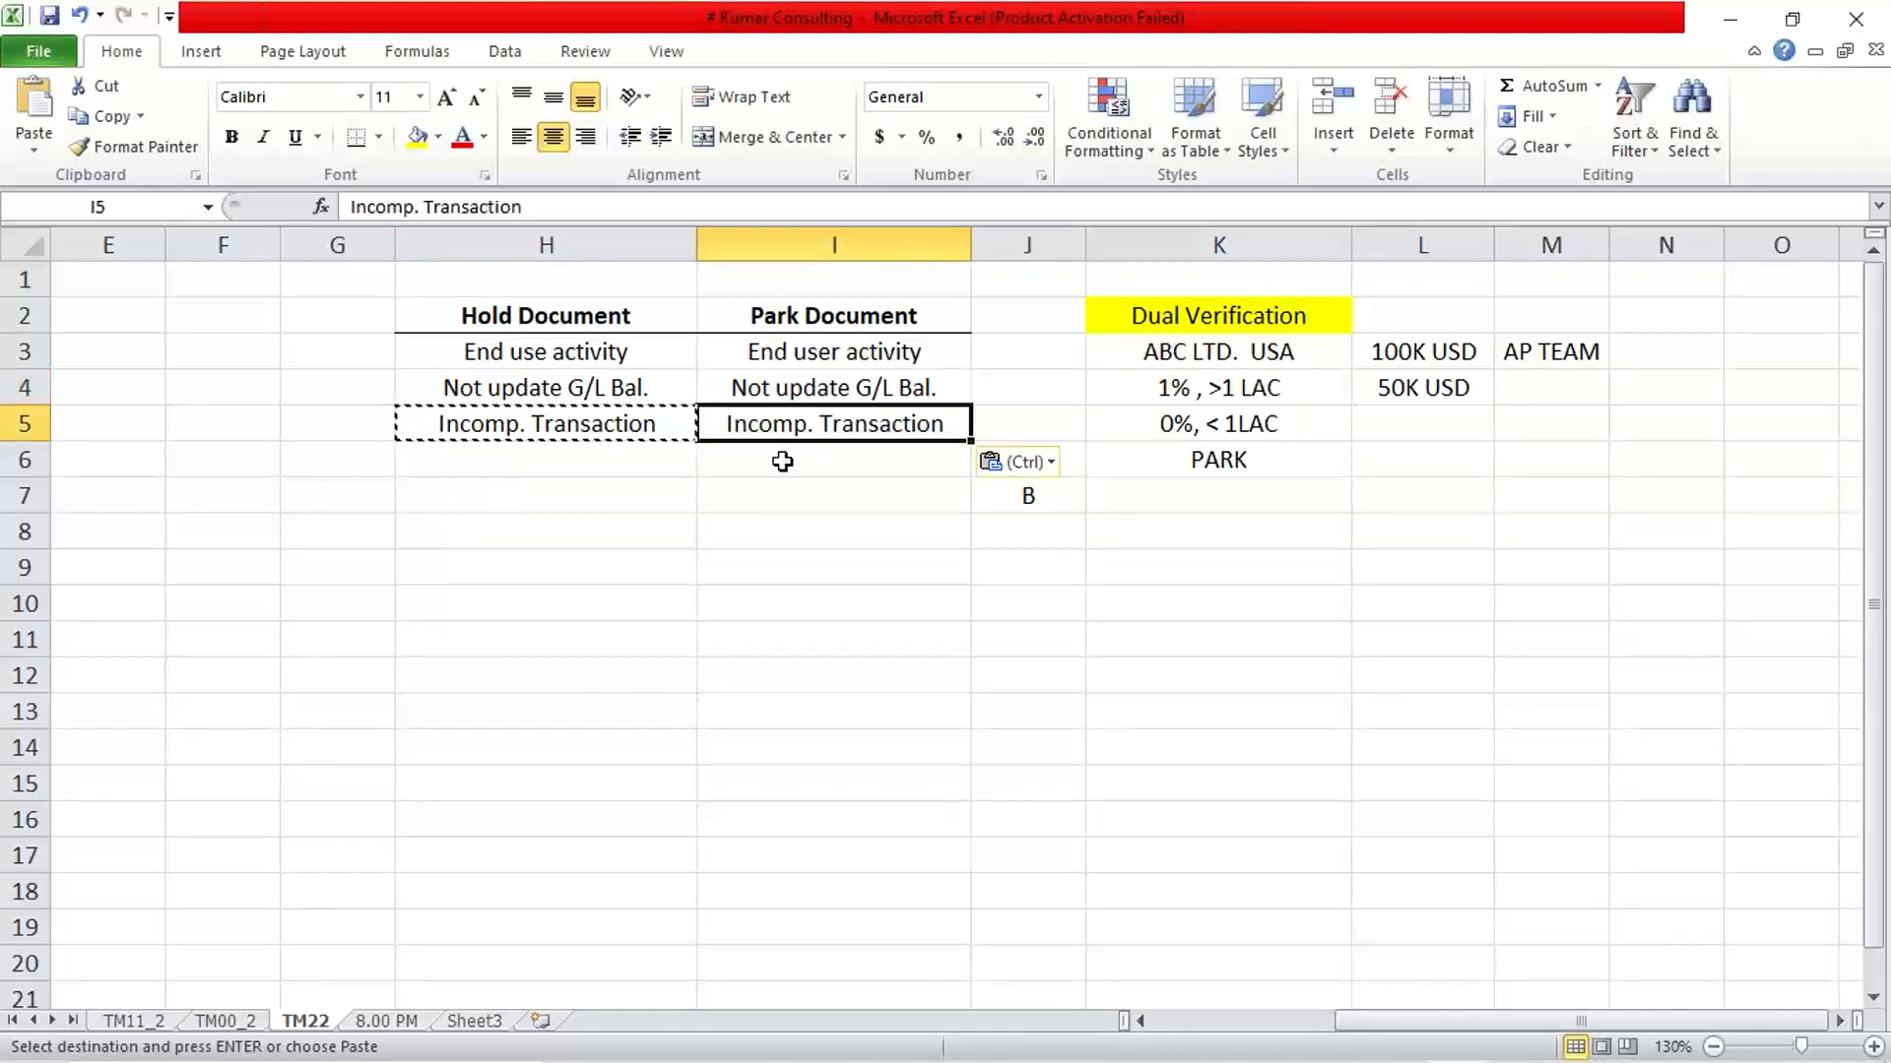
pyautogui.click(1036, 423)
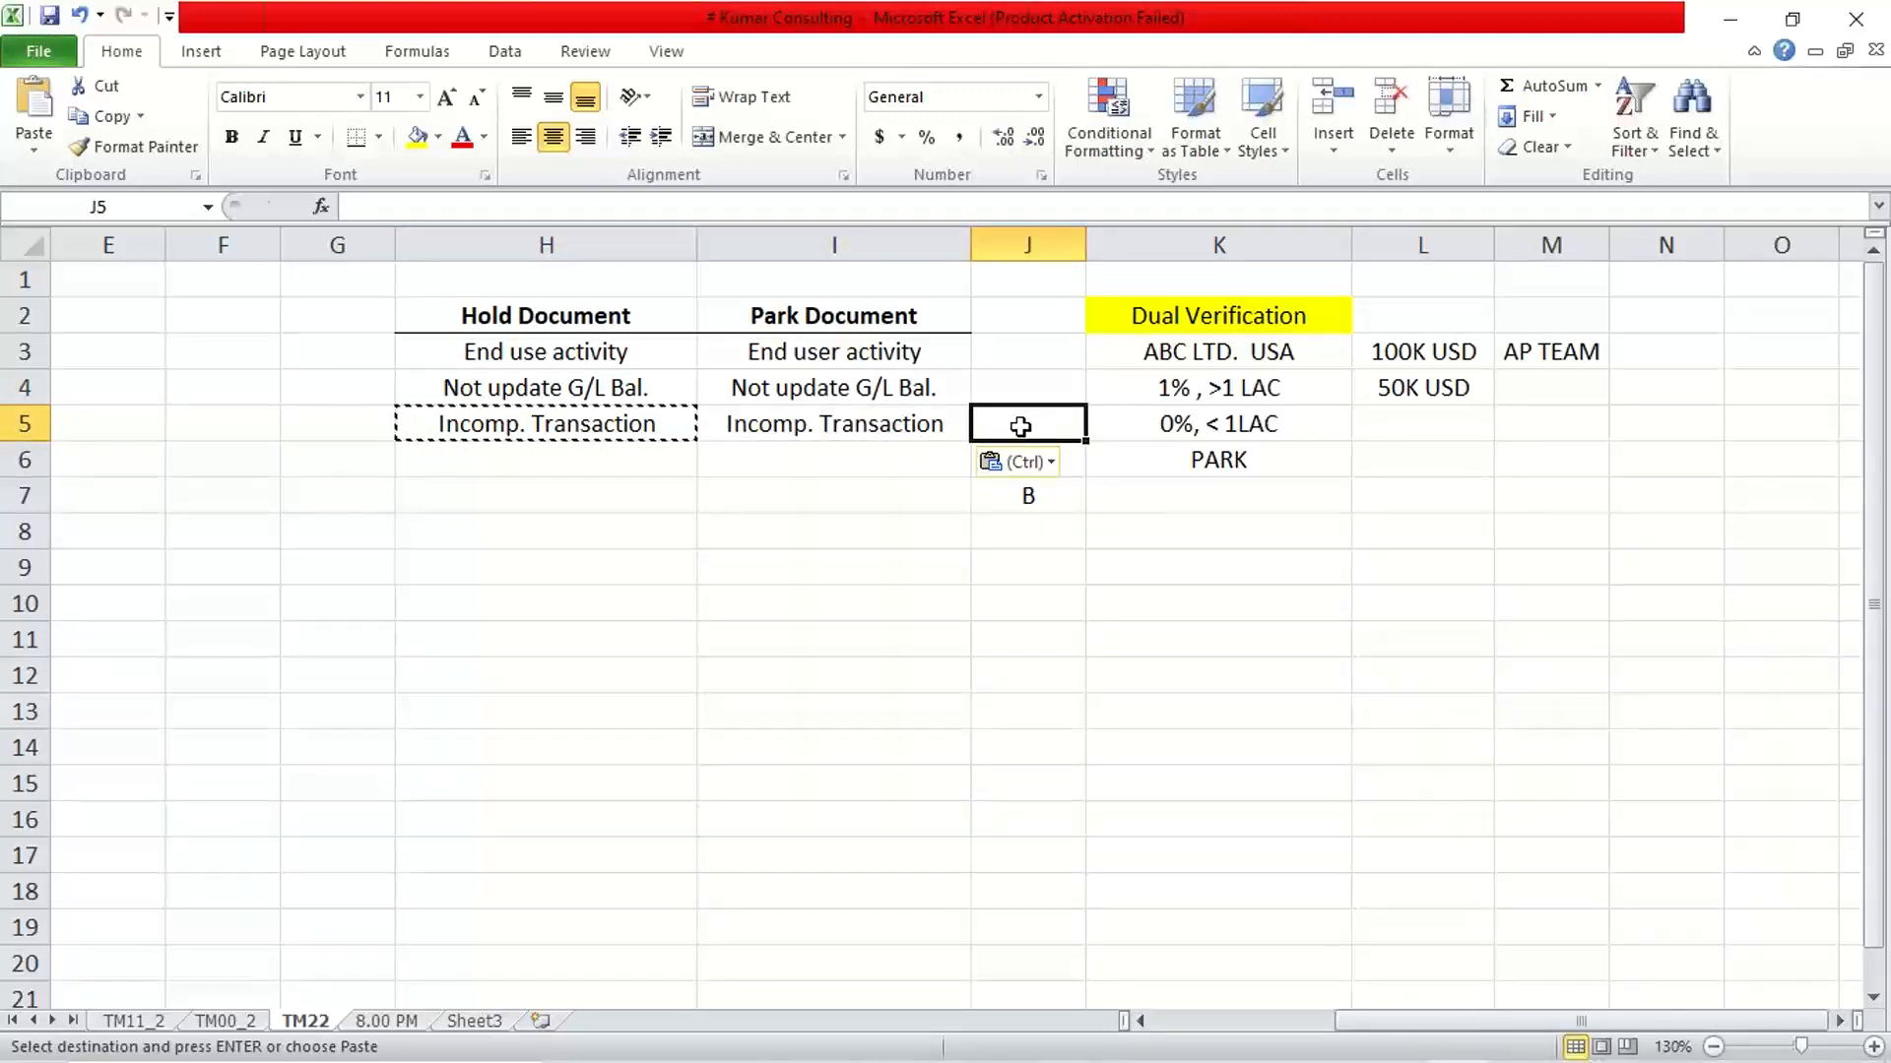
pyautogui.doubleClick(1018, 427)
pyautogui.click(908, 448)
pyautogui.click(791, 427)
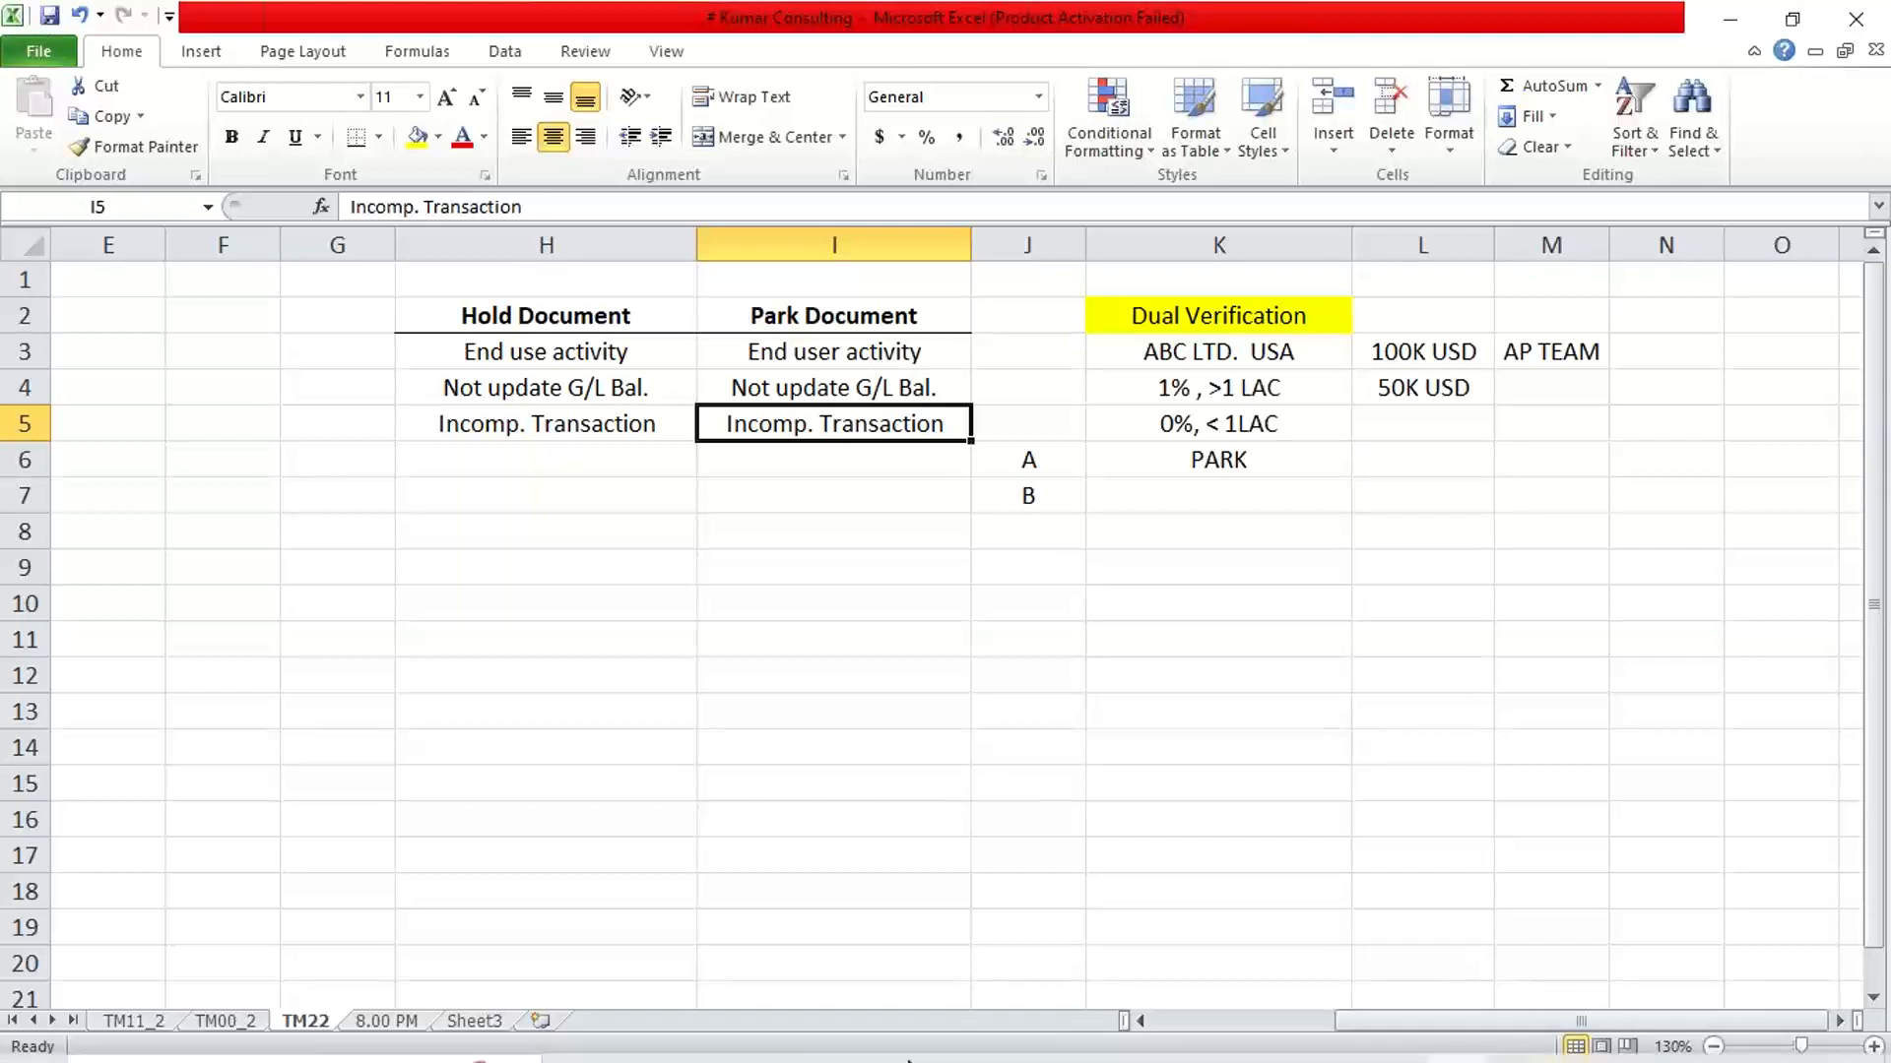
# Switch to the SAP line item display, return to the selection for G/L account 4000, include Parked items, and redisplay the open items
pyautogui.click(1081, 1037)
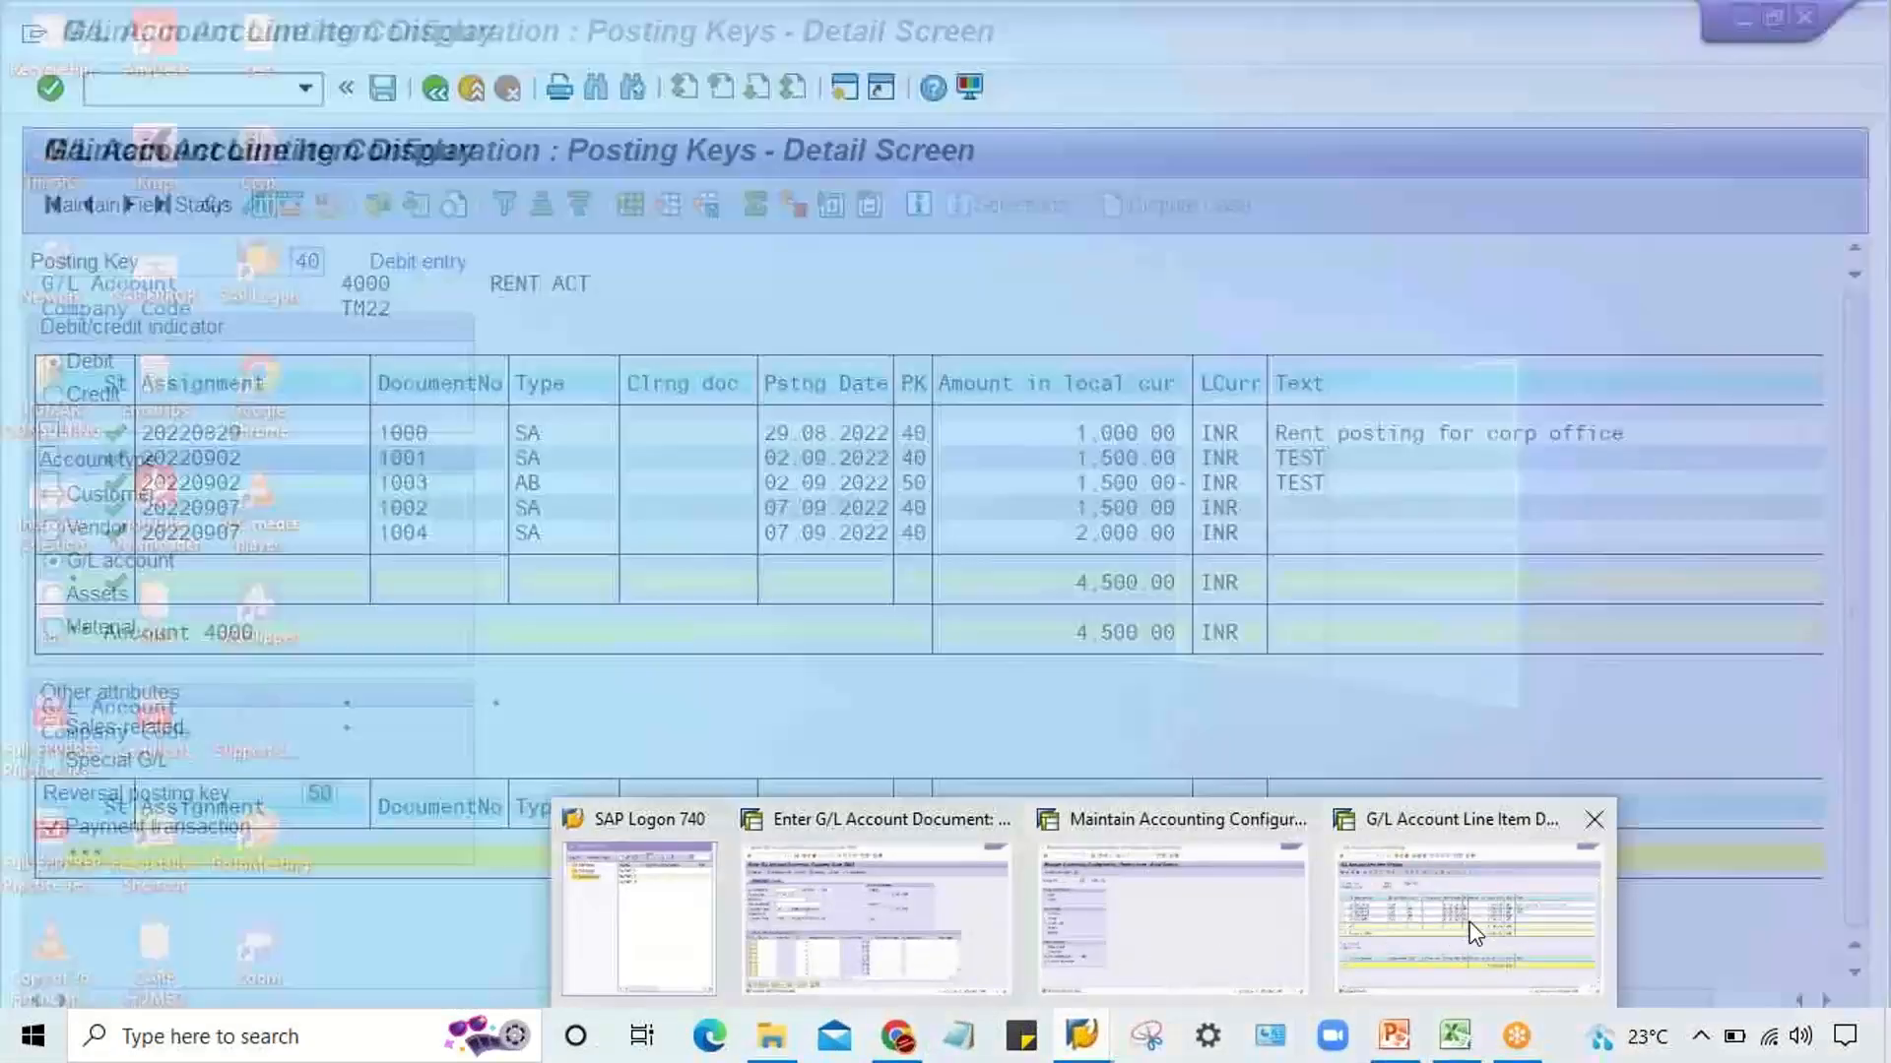
pyautogui.click(1465, 933)
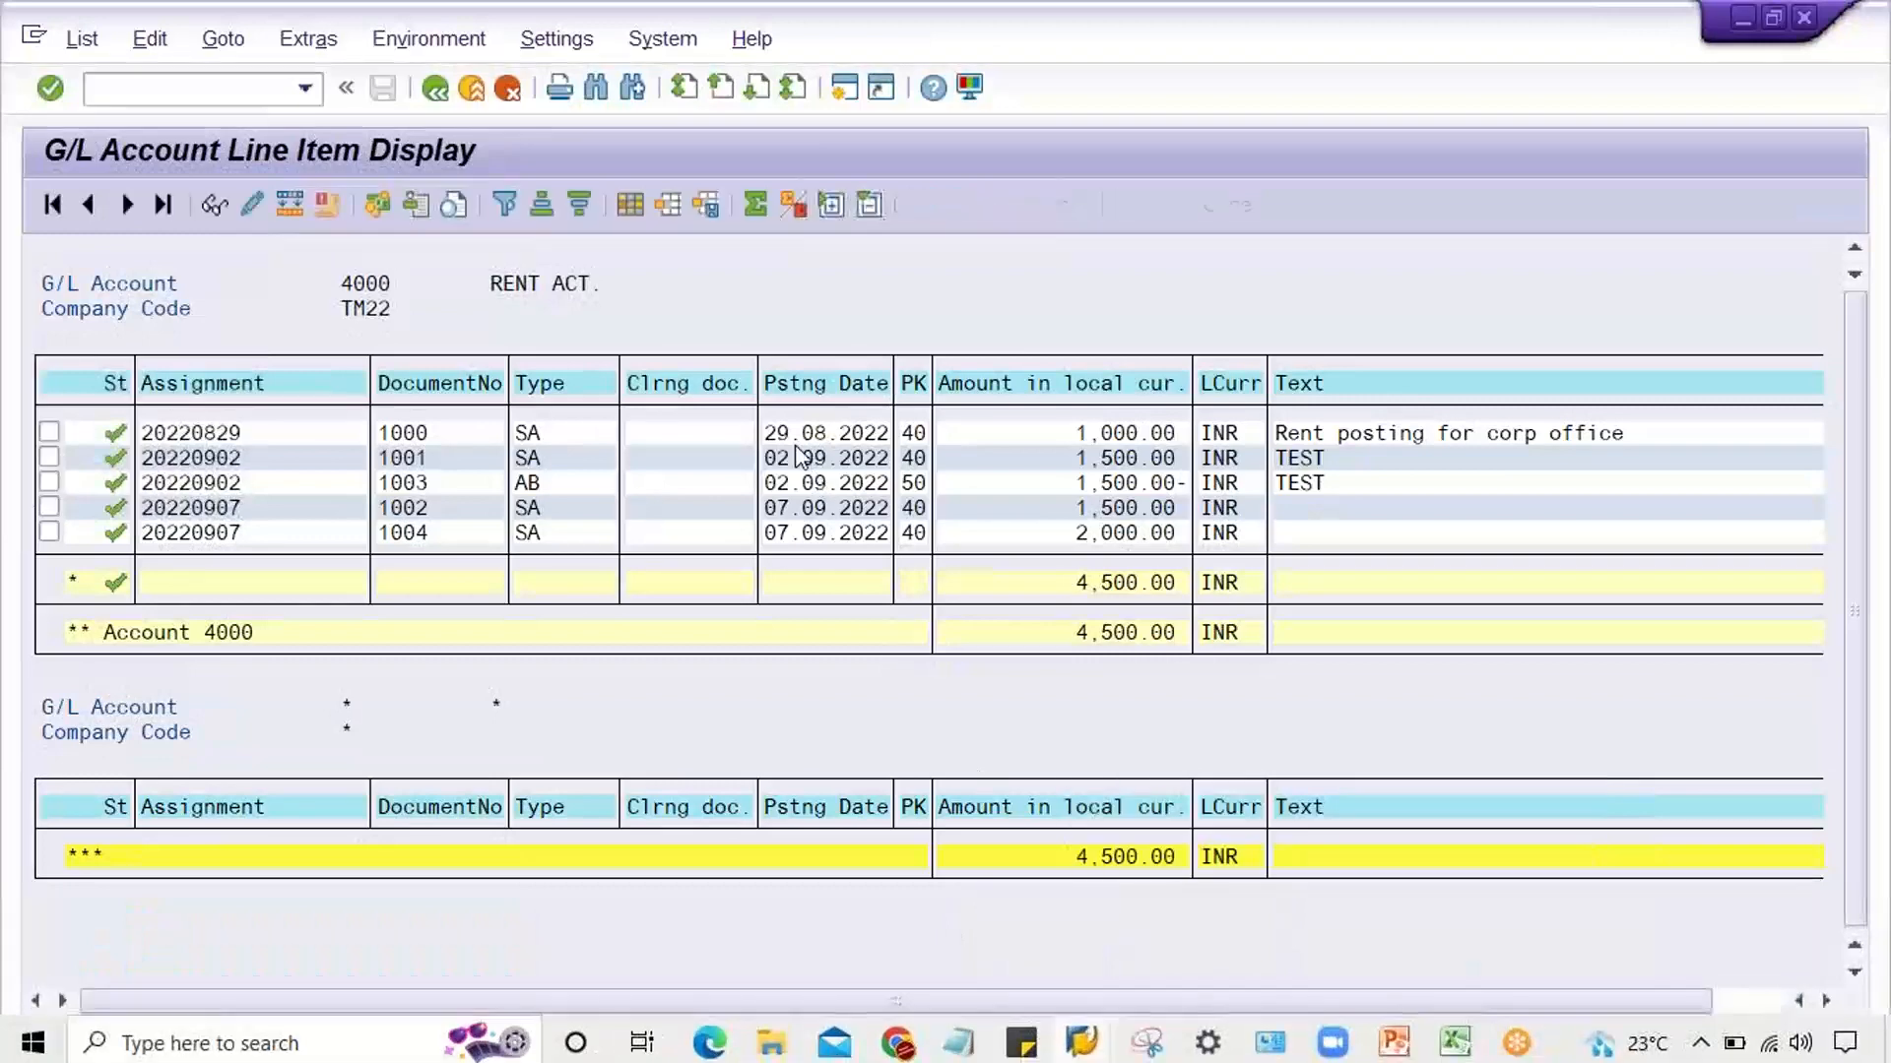
pyautogui.click(433, 96)
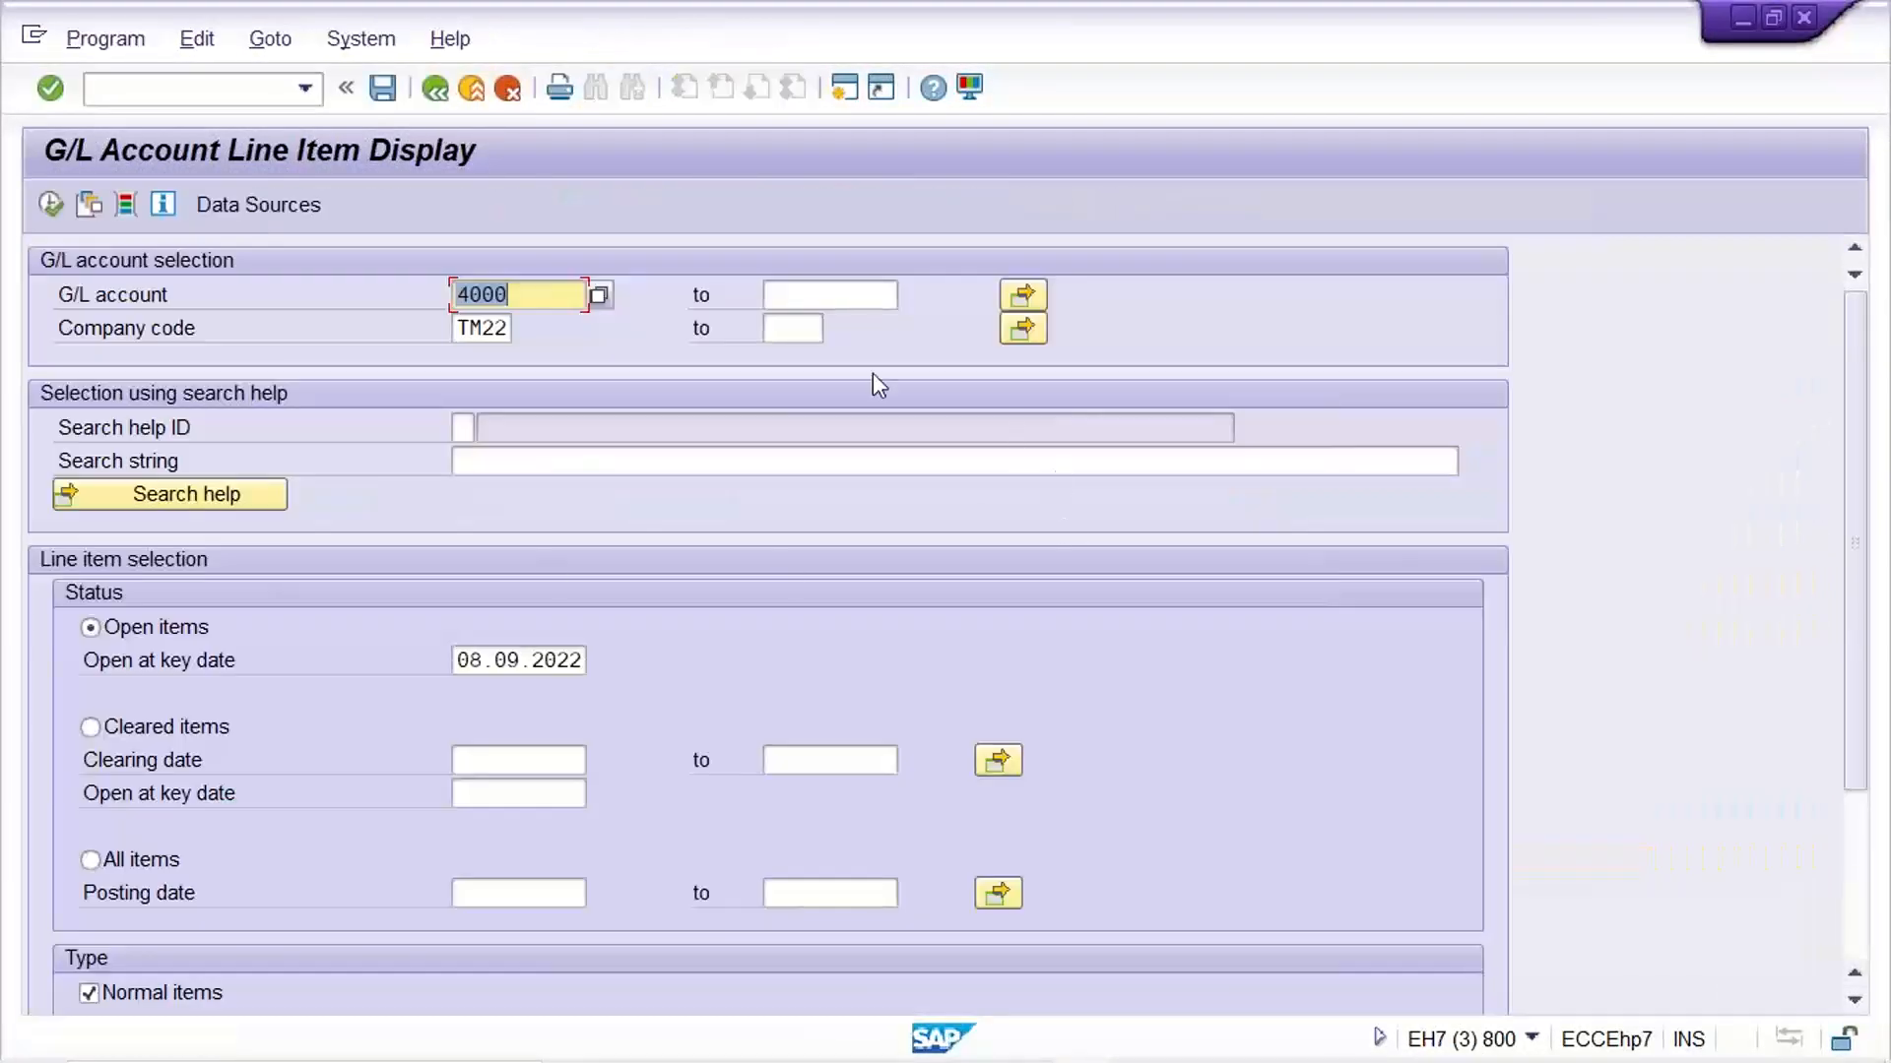
pyautogui.scroll(-1, 316, 773)
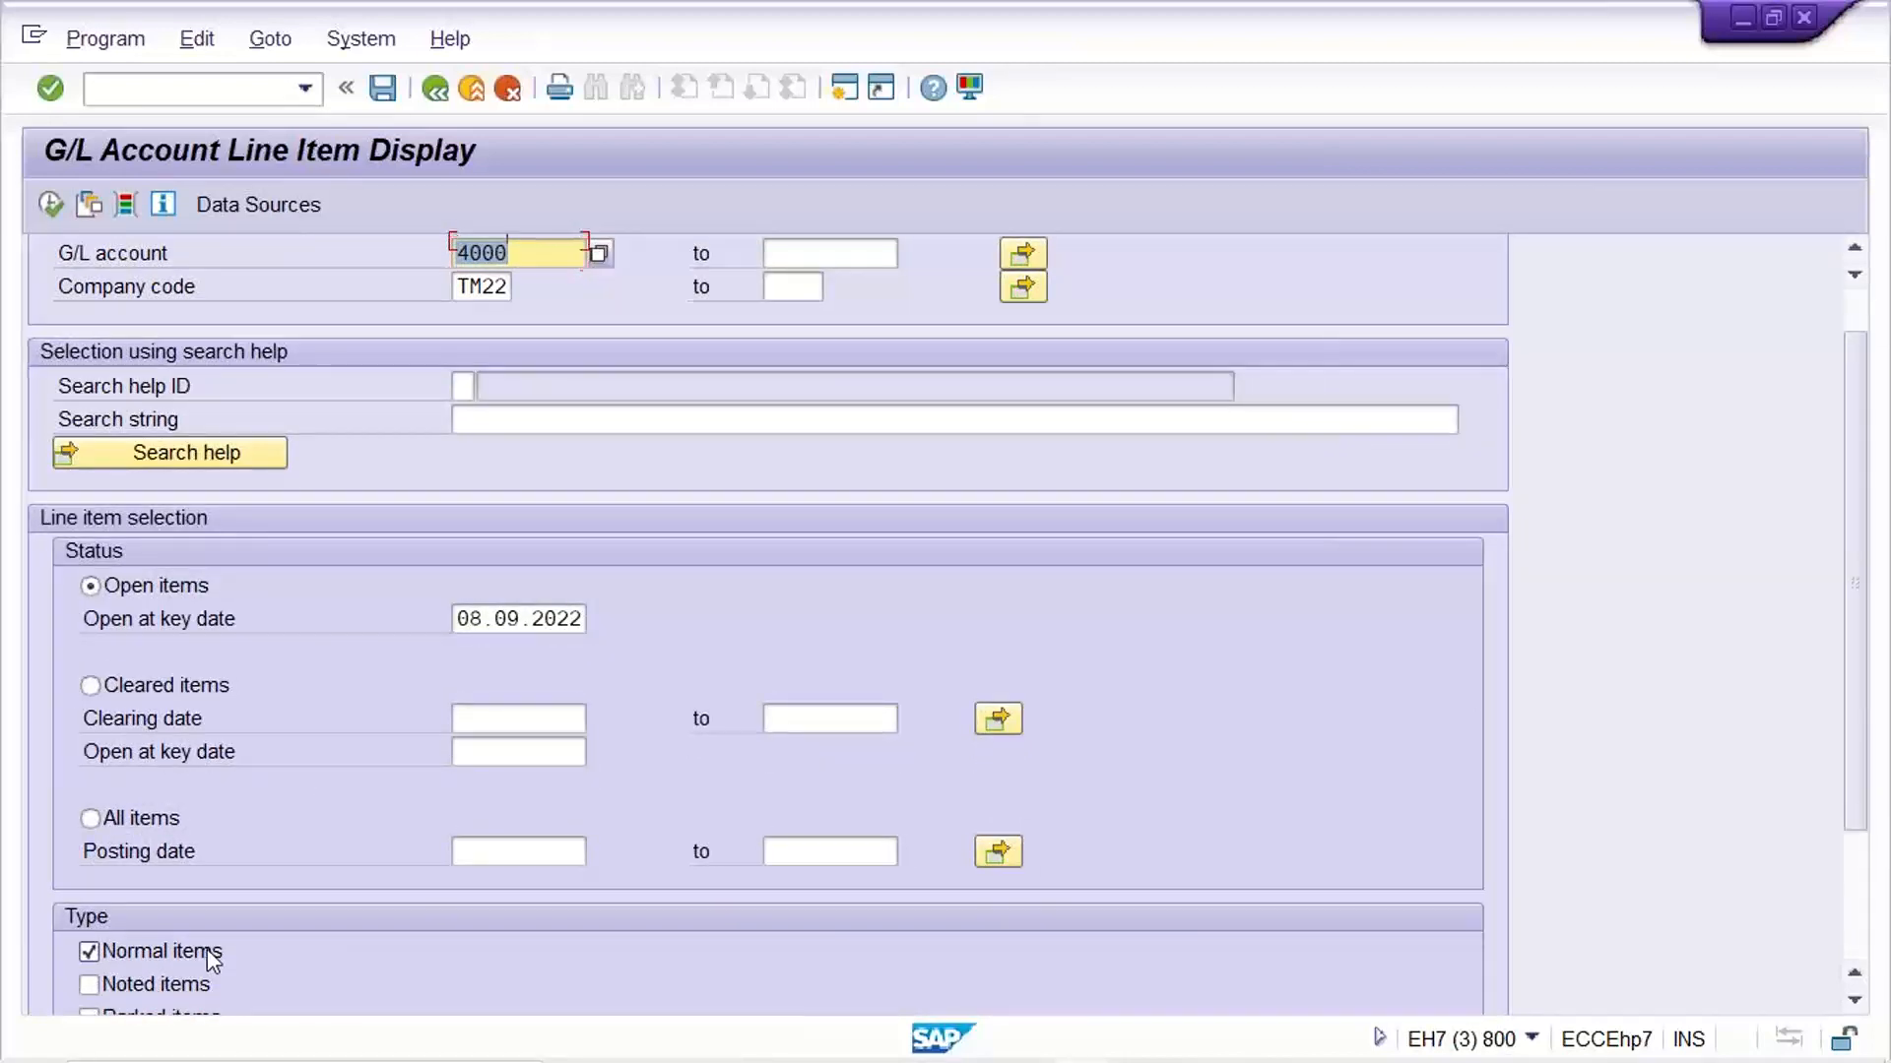
pyautogui.scroll(-3, 206, 948)
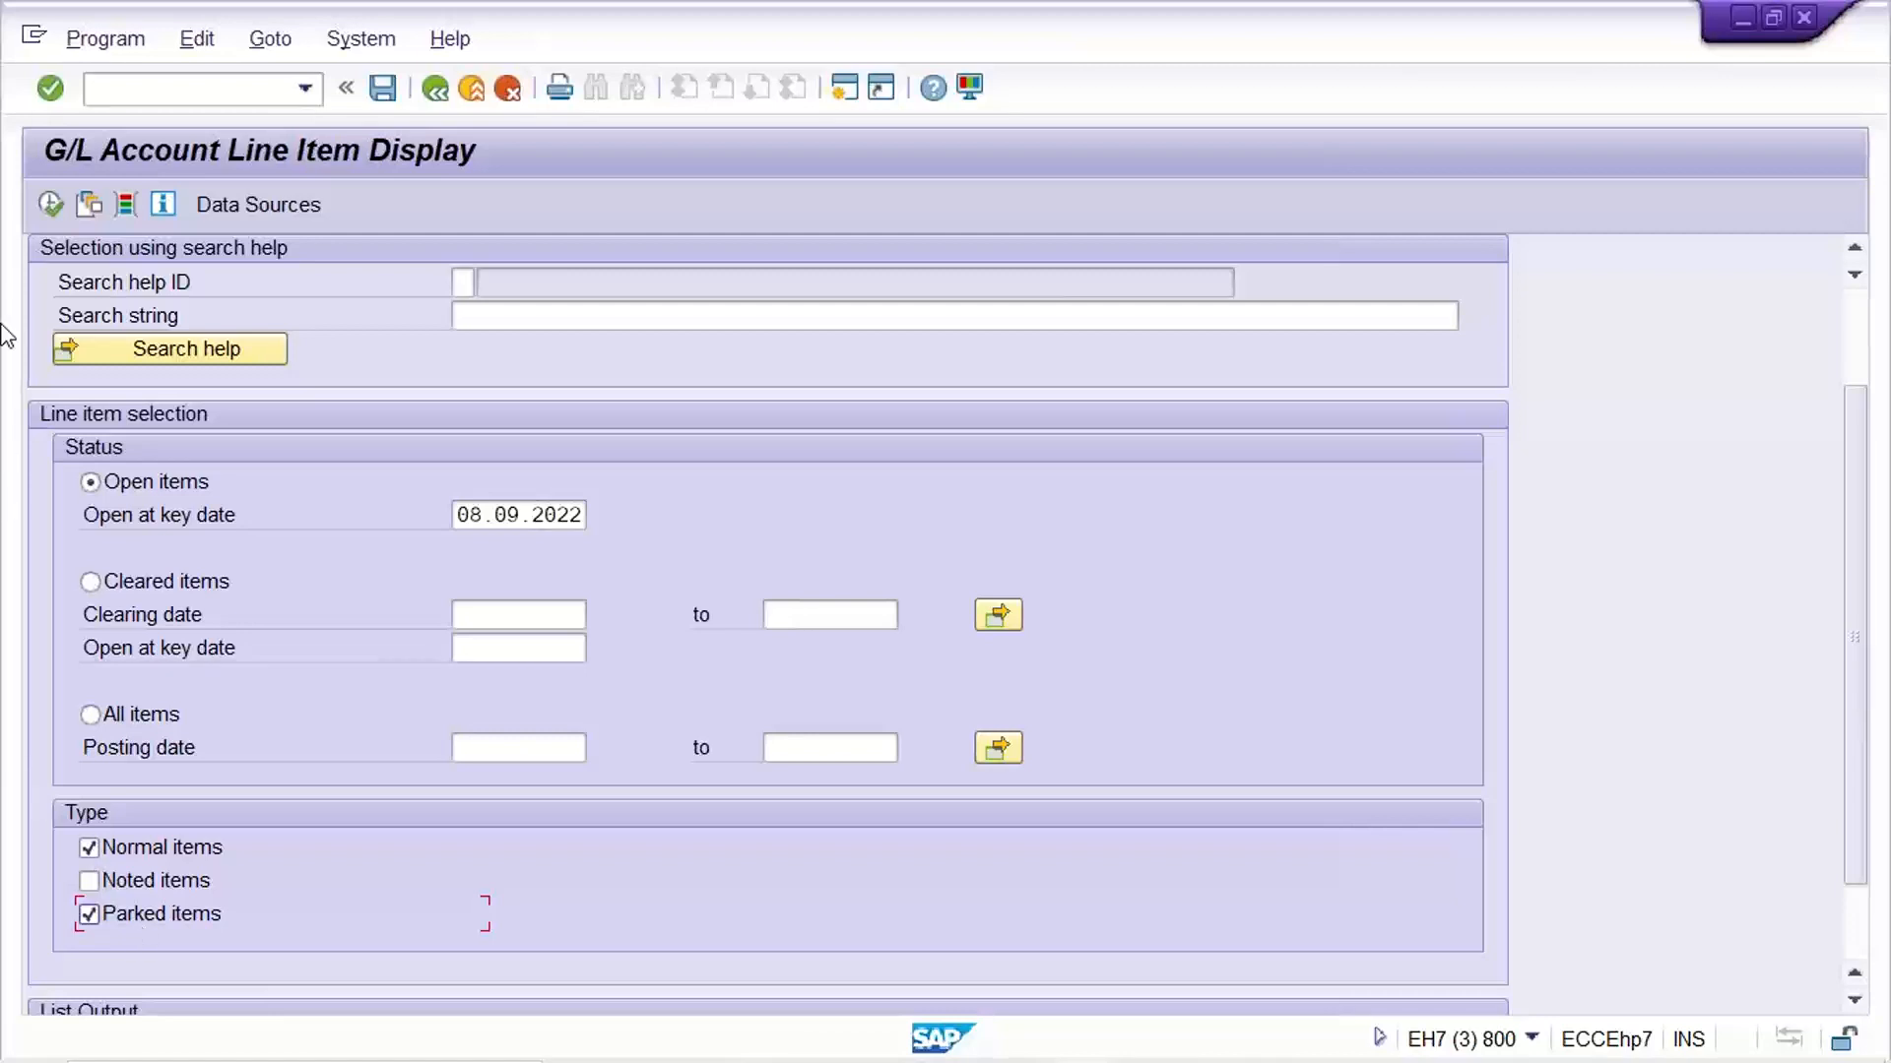
pyautogui.click(50, 206)
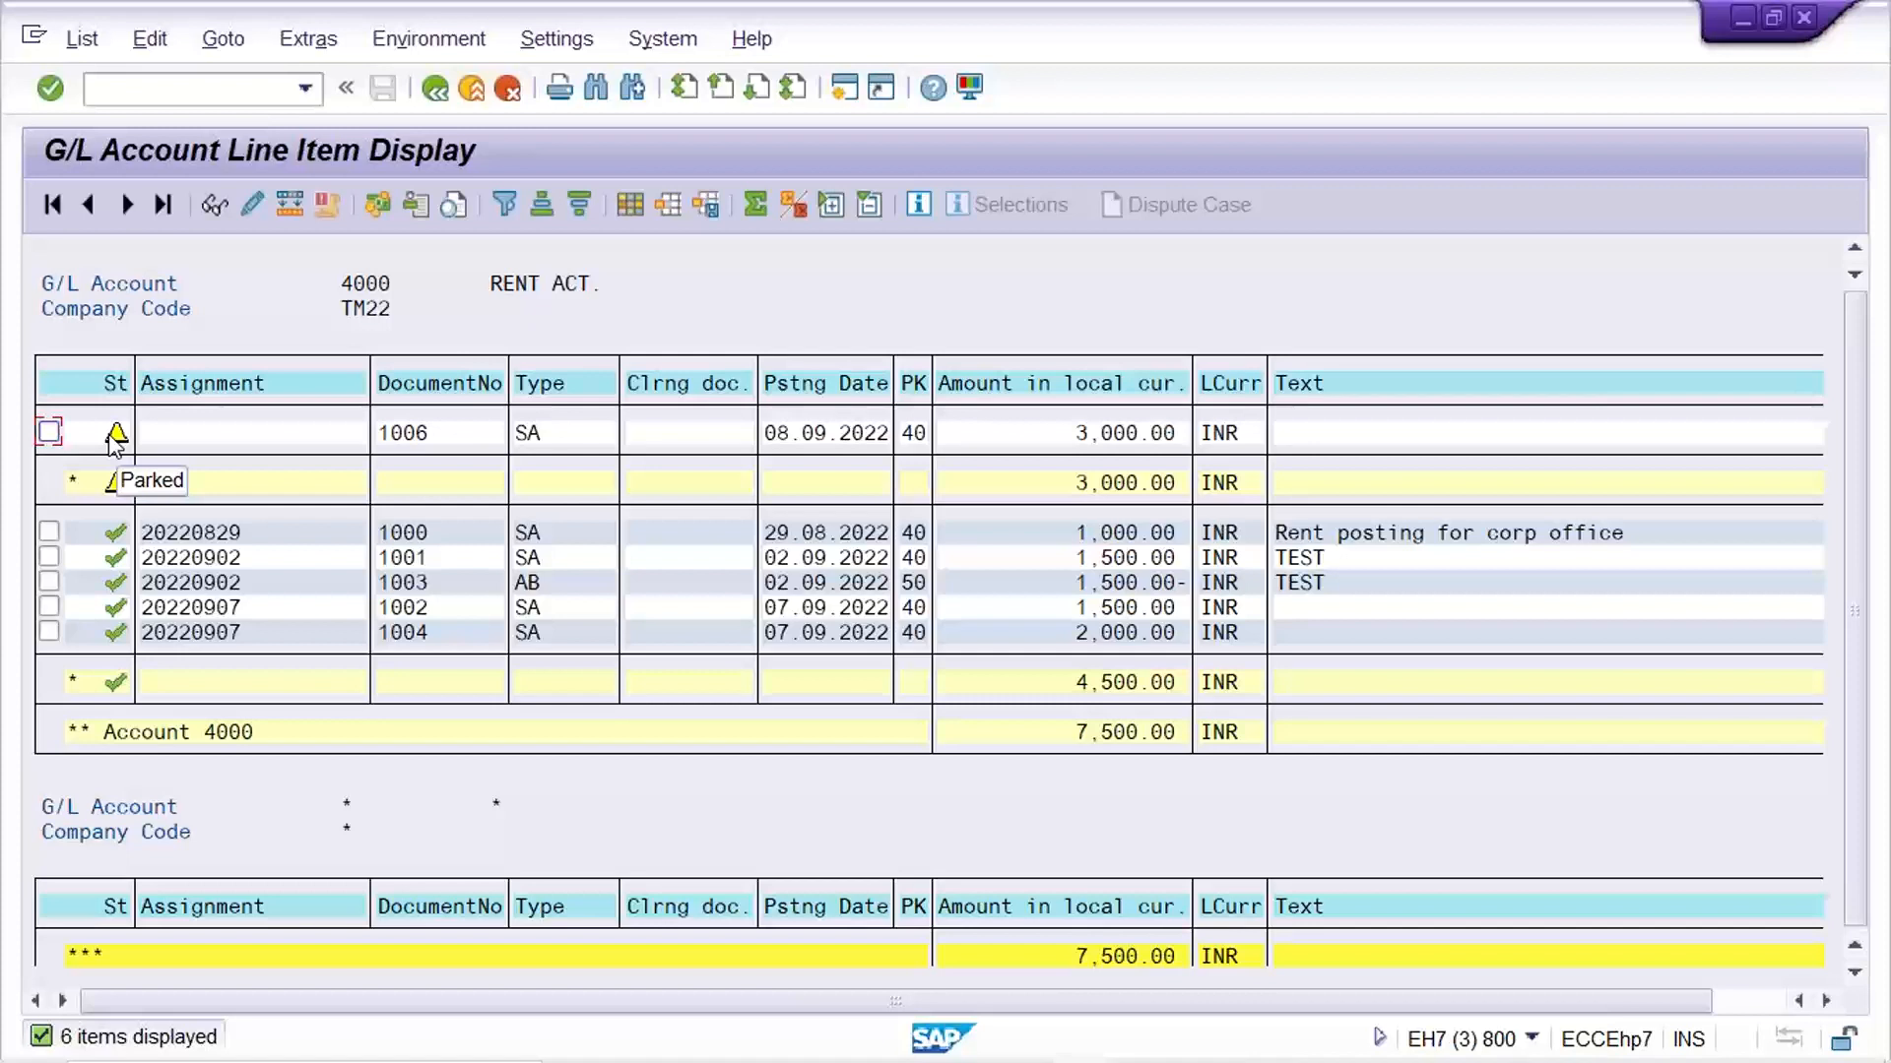
pyautogui.click(1025, 438)
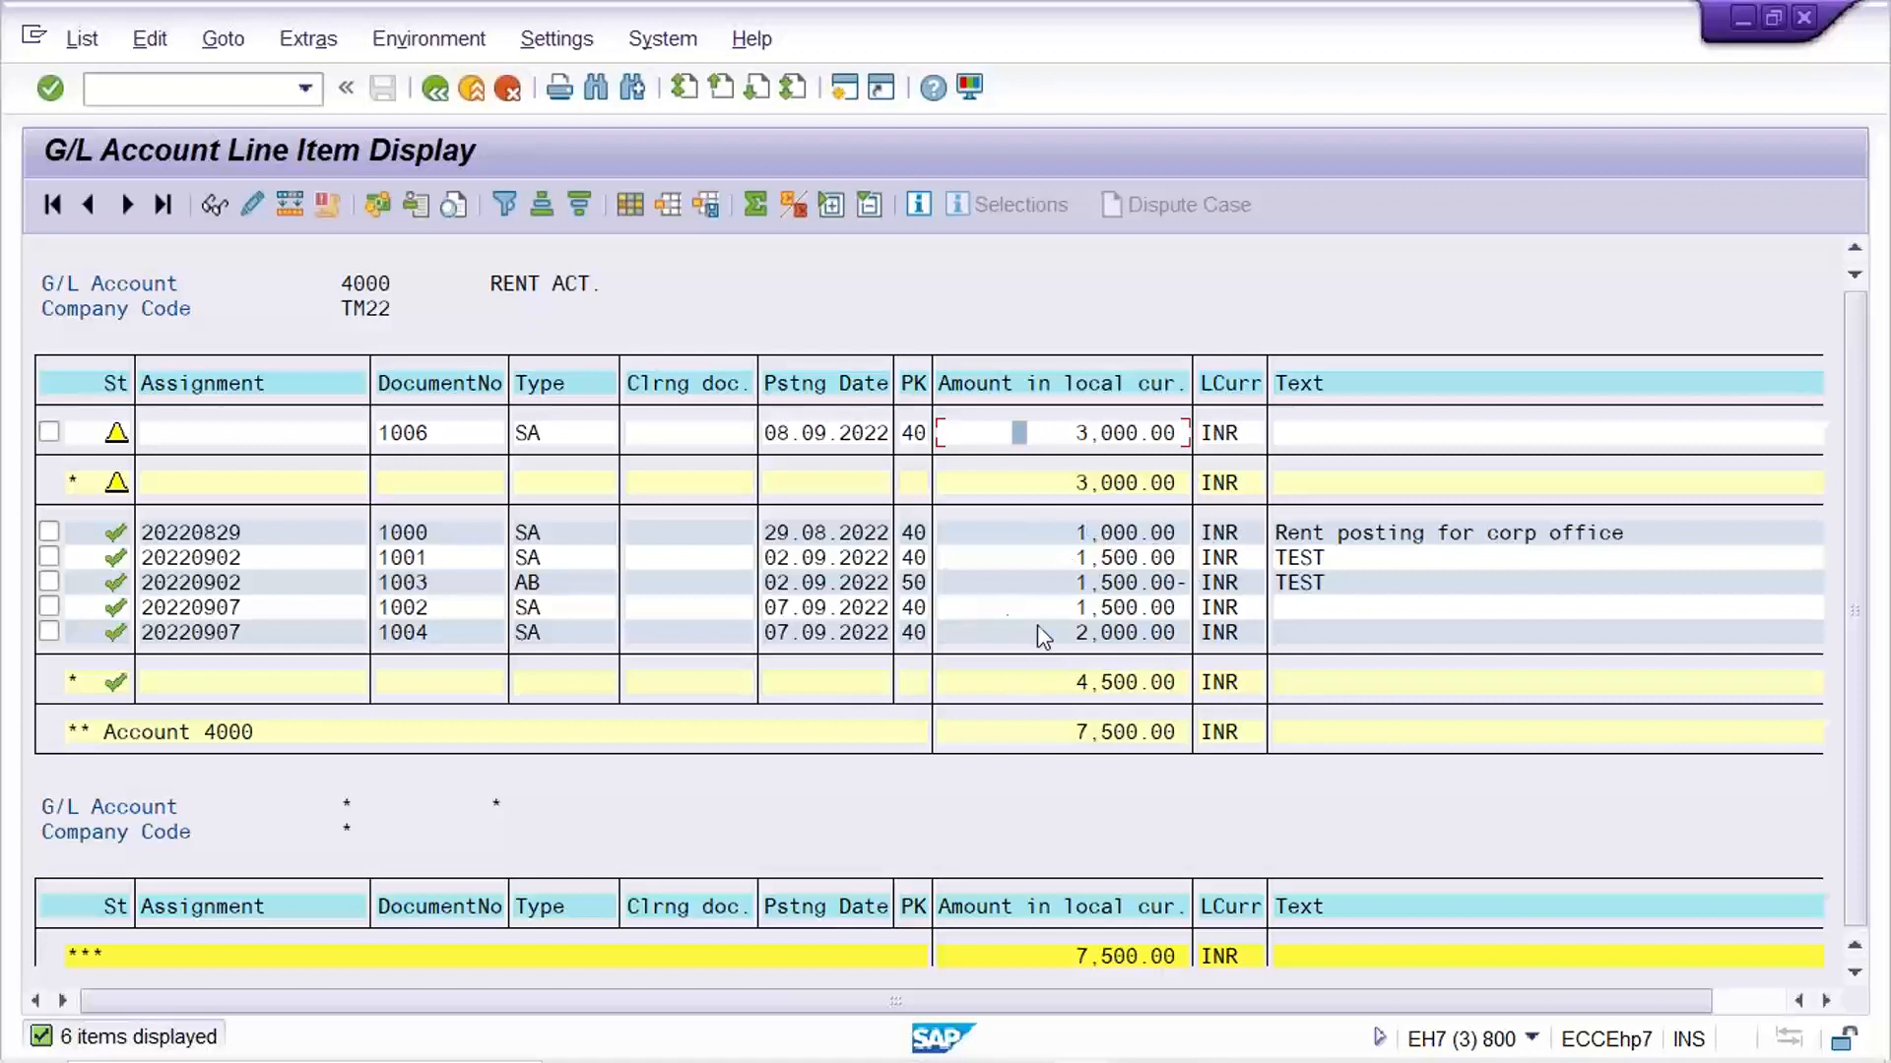
# Switch to the Excel notes and review the PARK entry in cell K6 under Dual Verification
pyautogui.moveTo(1473, 1062)
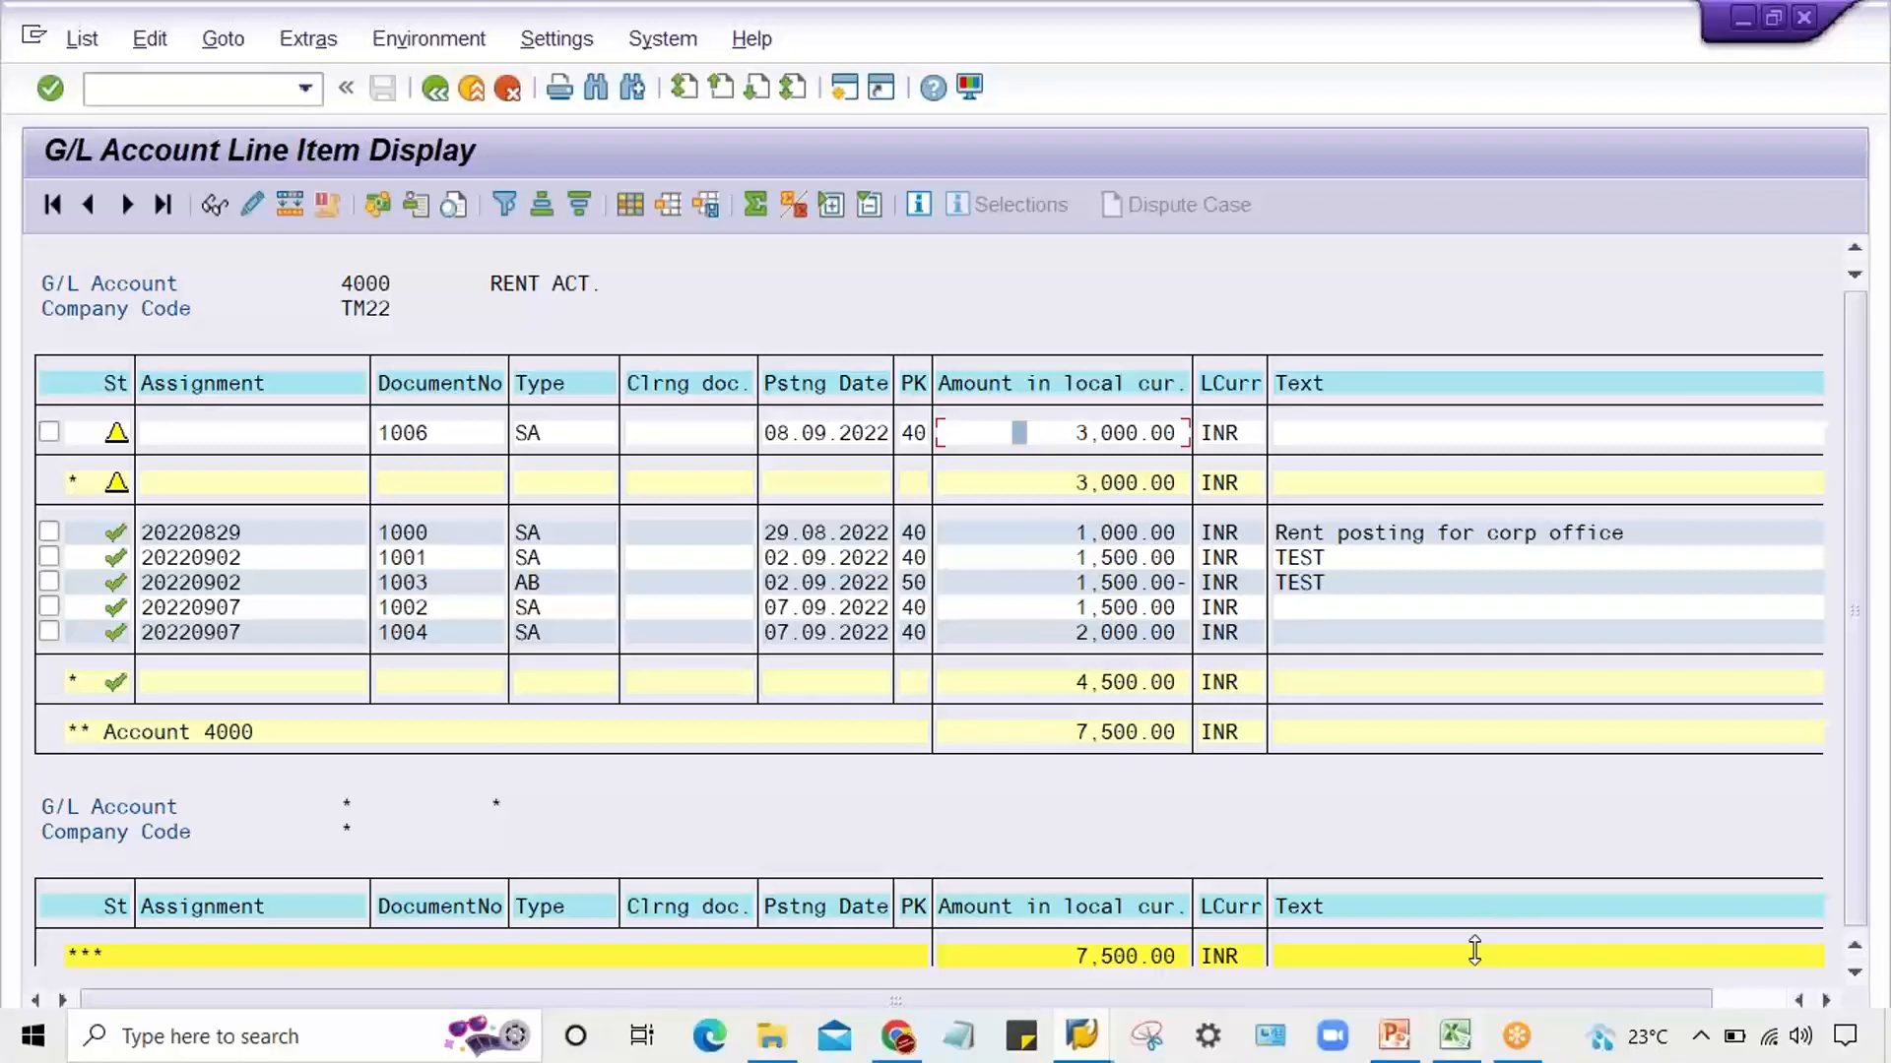
pyautogui.click(1454, 1035)
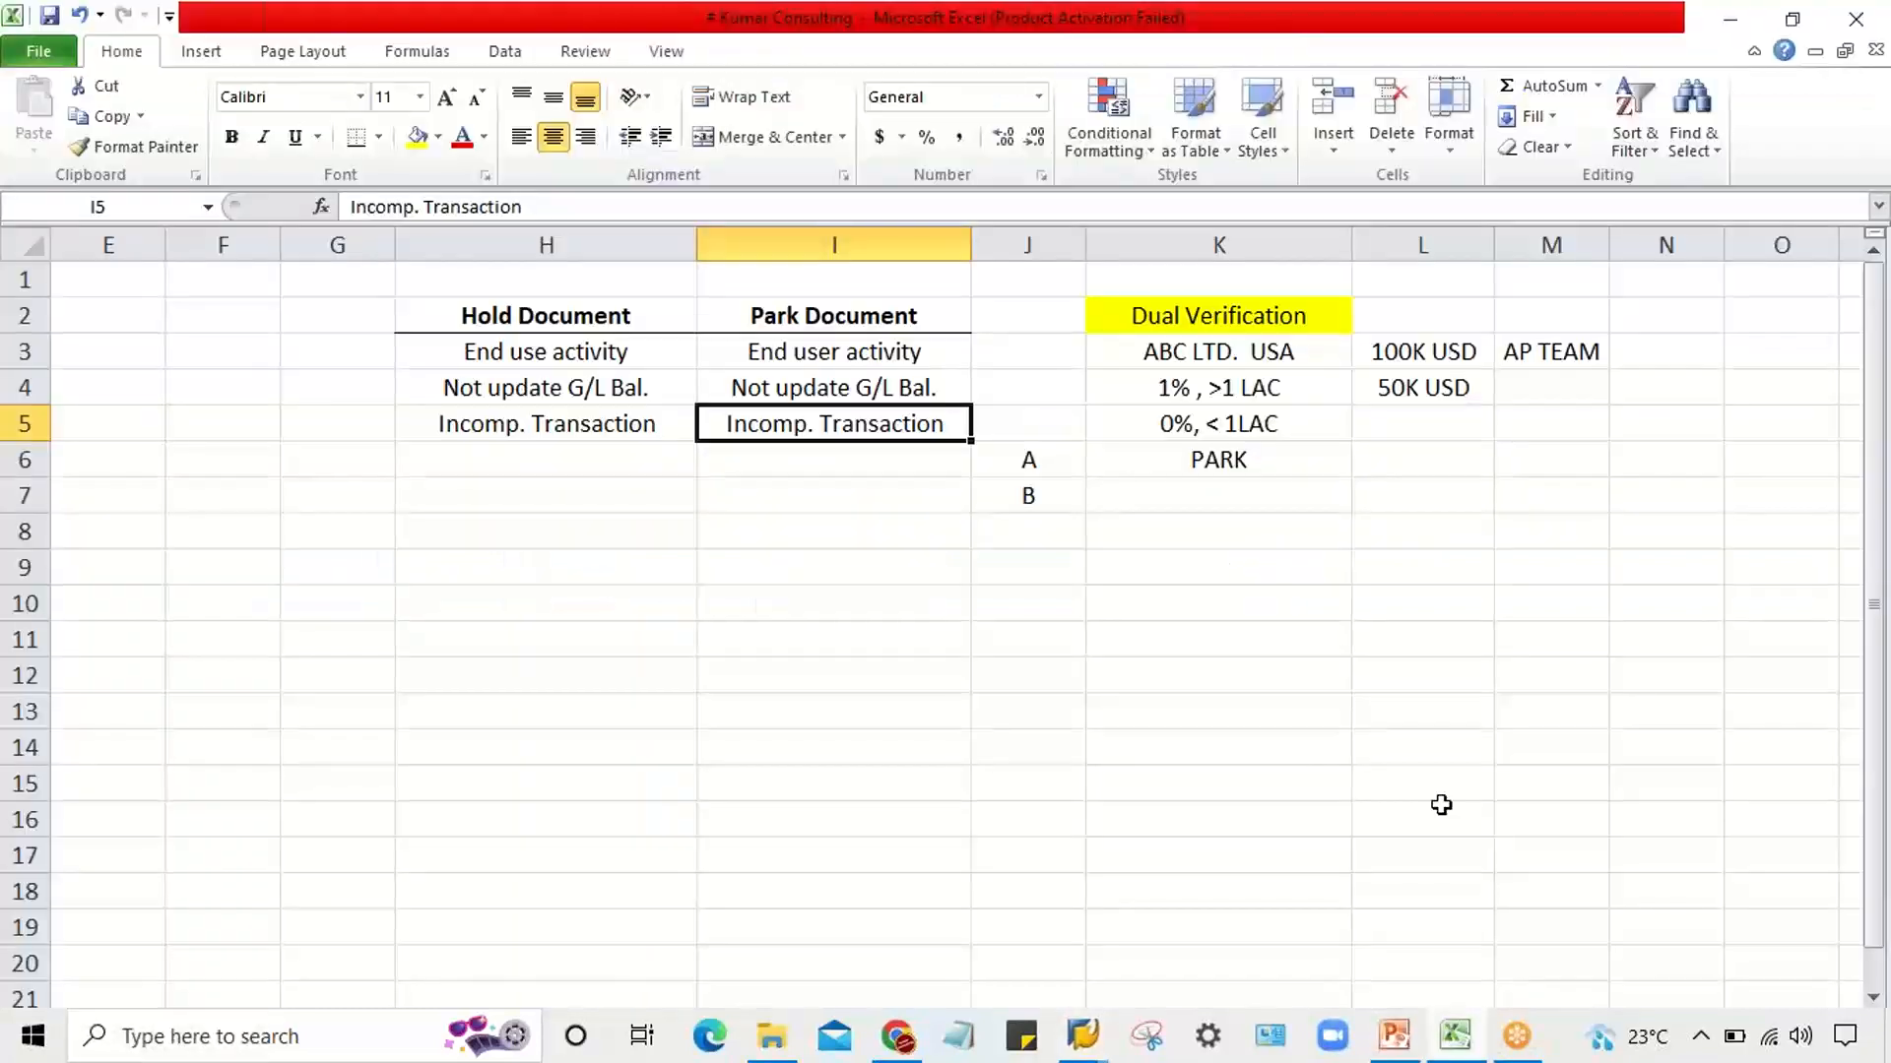
pyautogui.click(1196, 471)
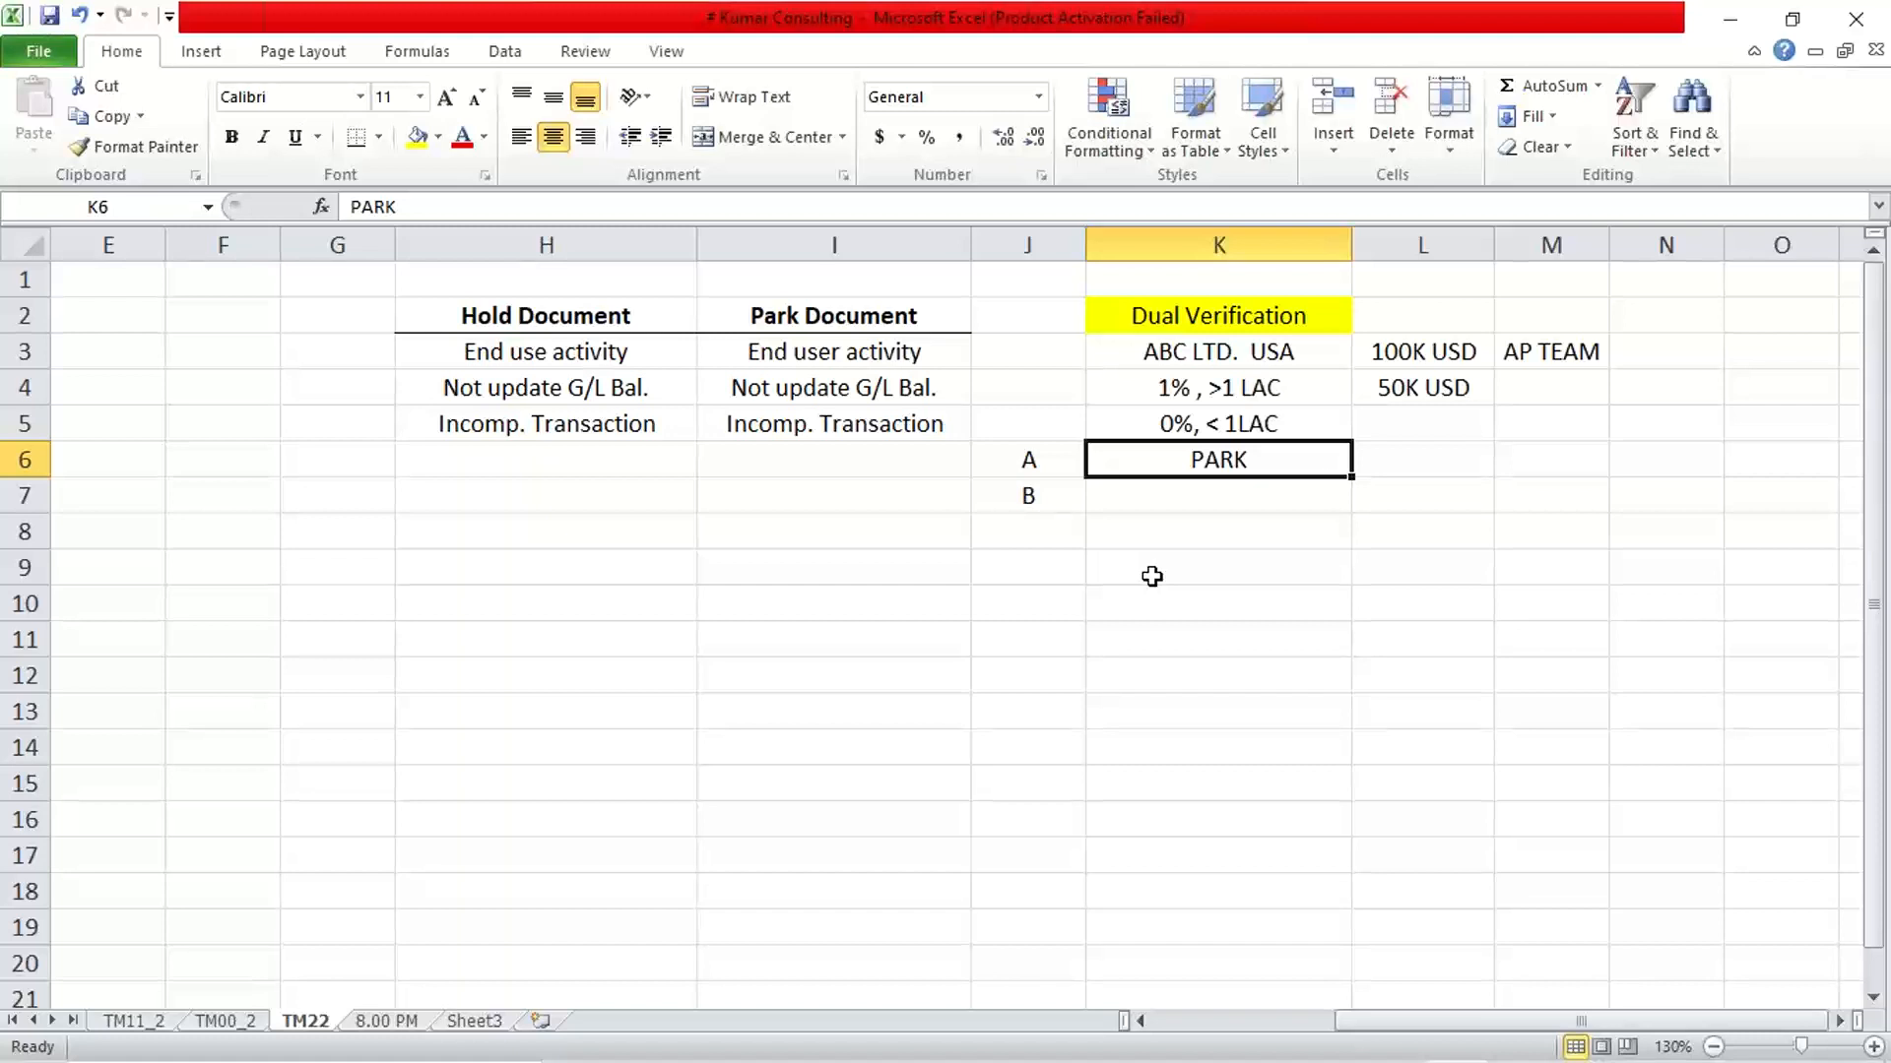
# Switch to SAP's Enter G/L Account Document window and start transaction FV50 with /NFV50
pyautogui.click(1070, 1059)
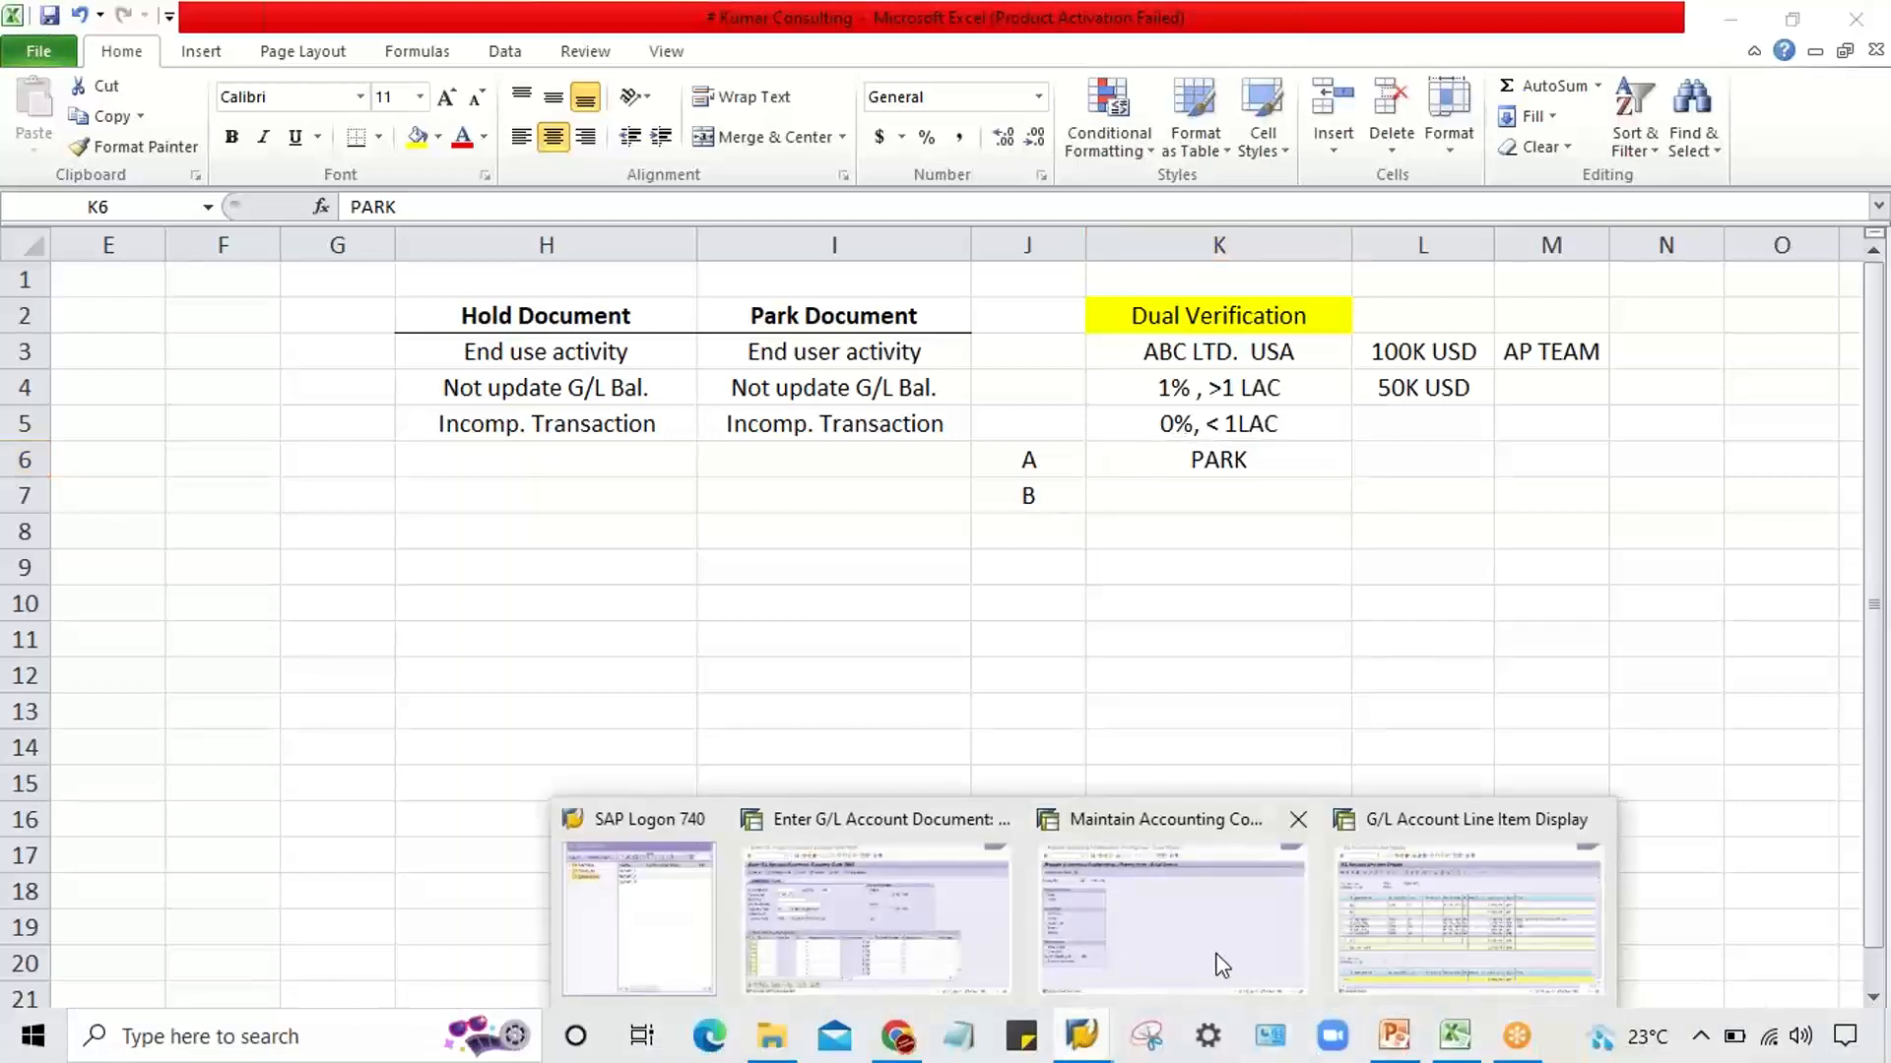
pyautogui.moveTo(1225, 954)
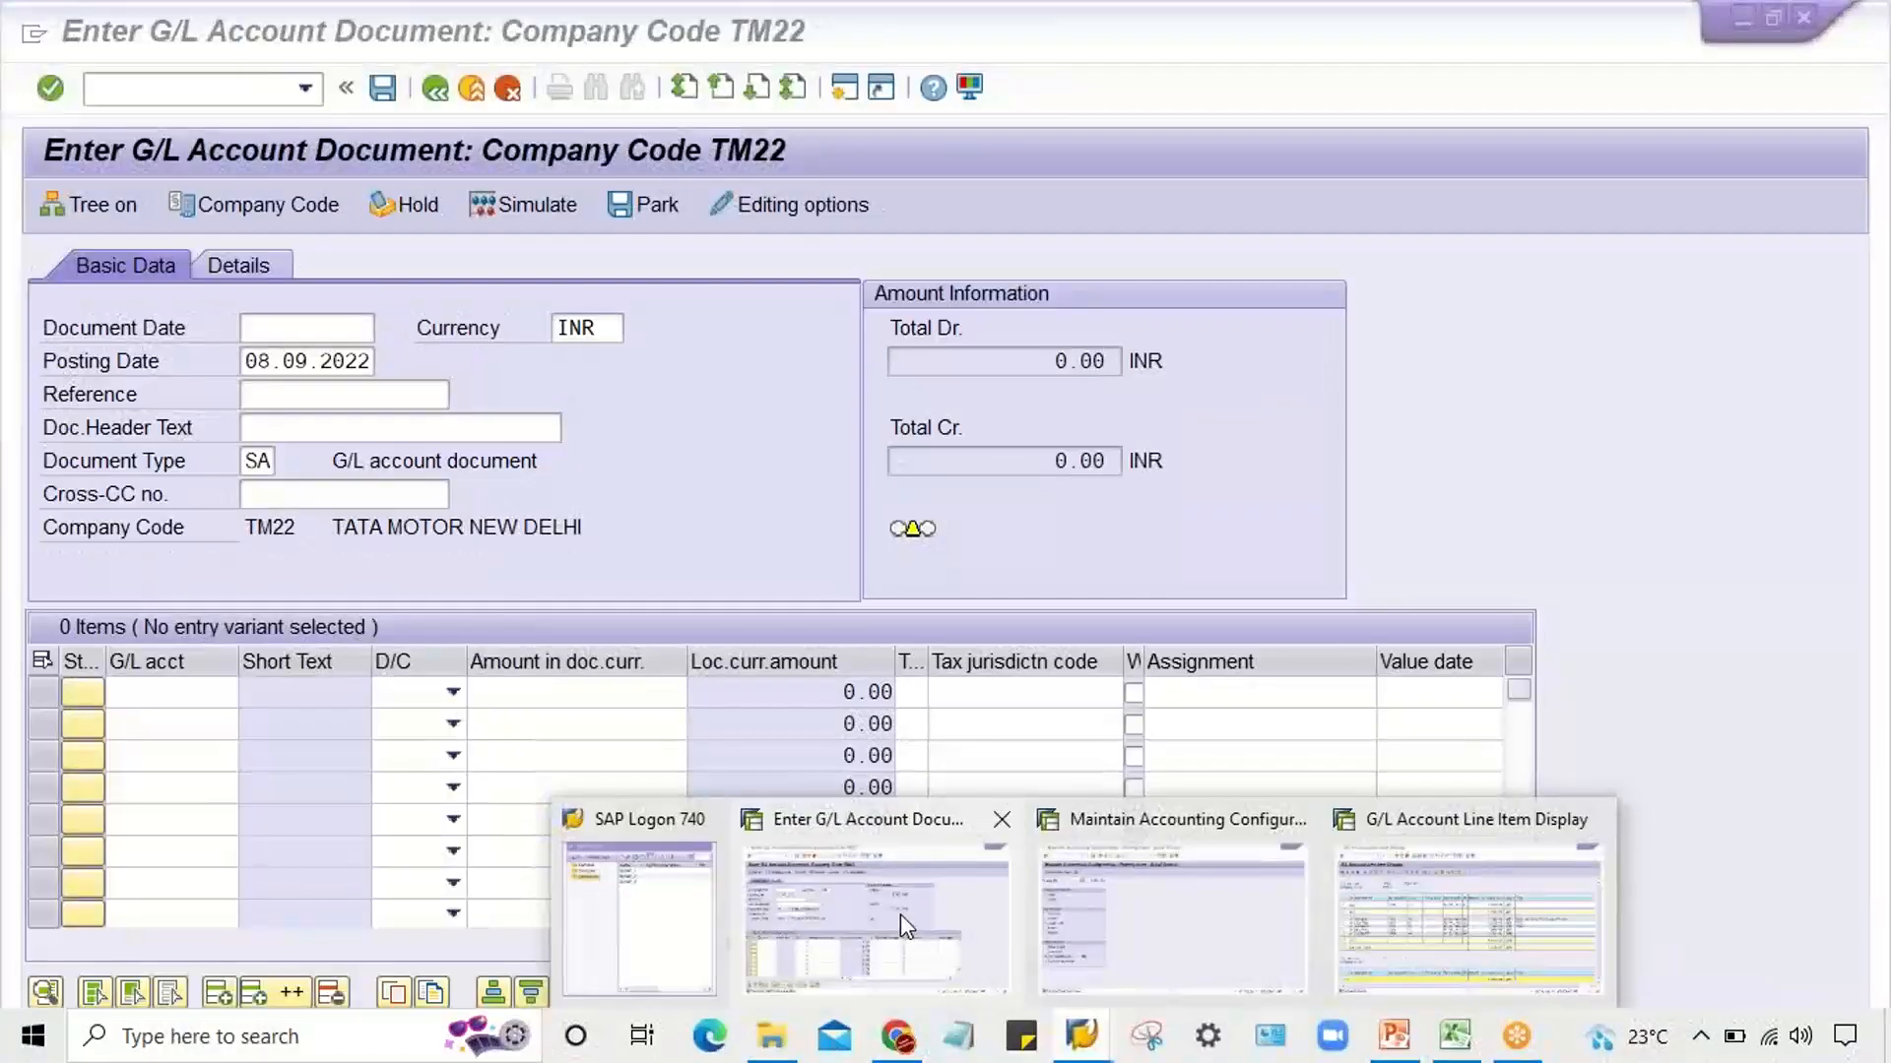
pyautogui.click(891, 916)
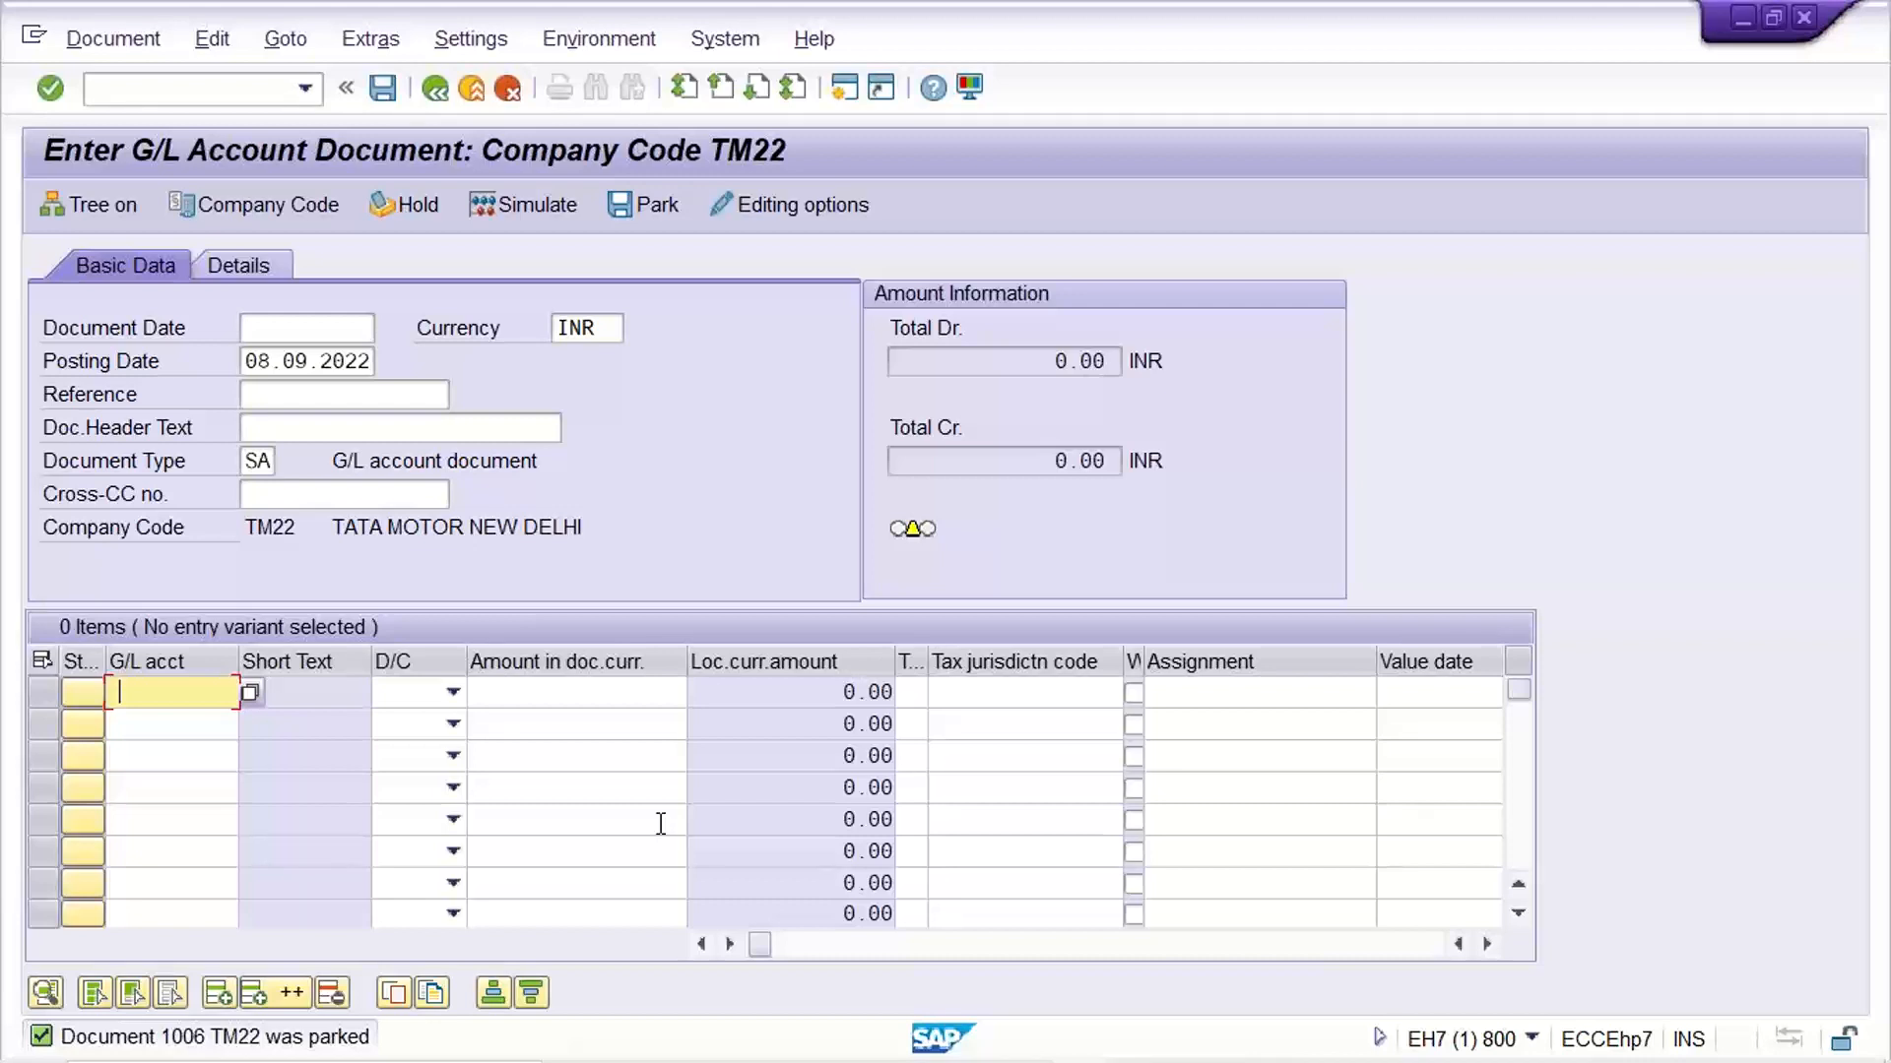
pyautogui.click(143, 90)
pyautogui.write('/')
pyautogui.write('FB')
pyautogui.press('BackSpace')
pyautogui.write('V50')
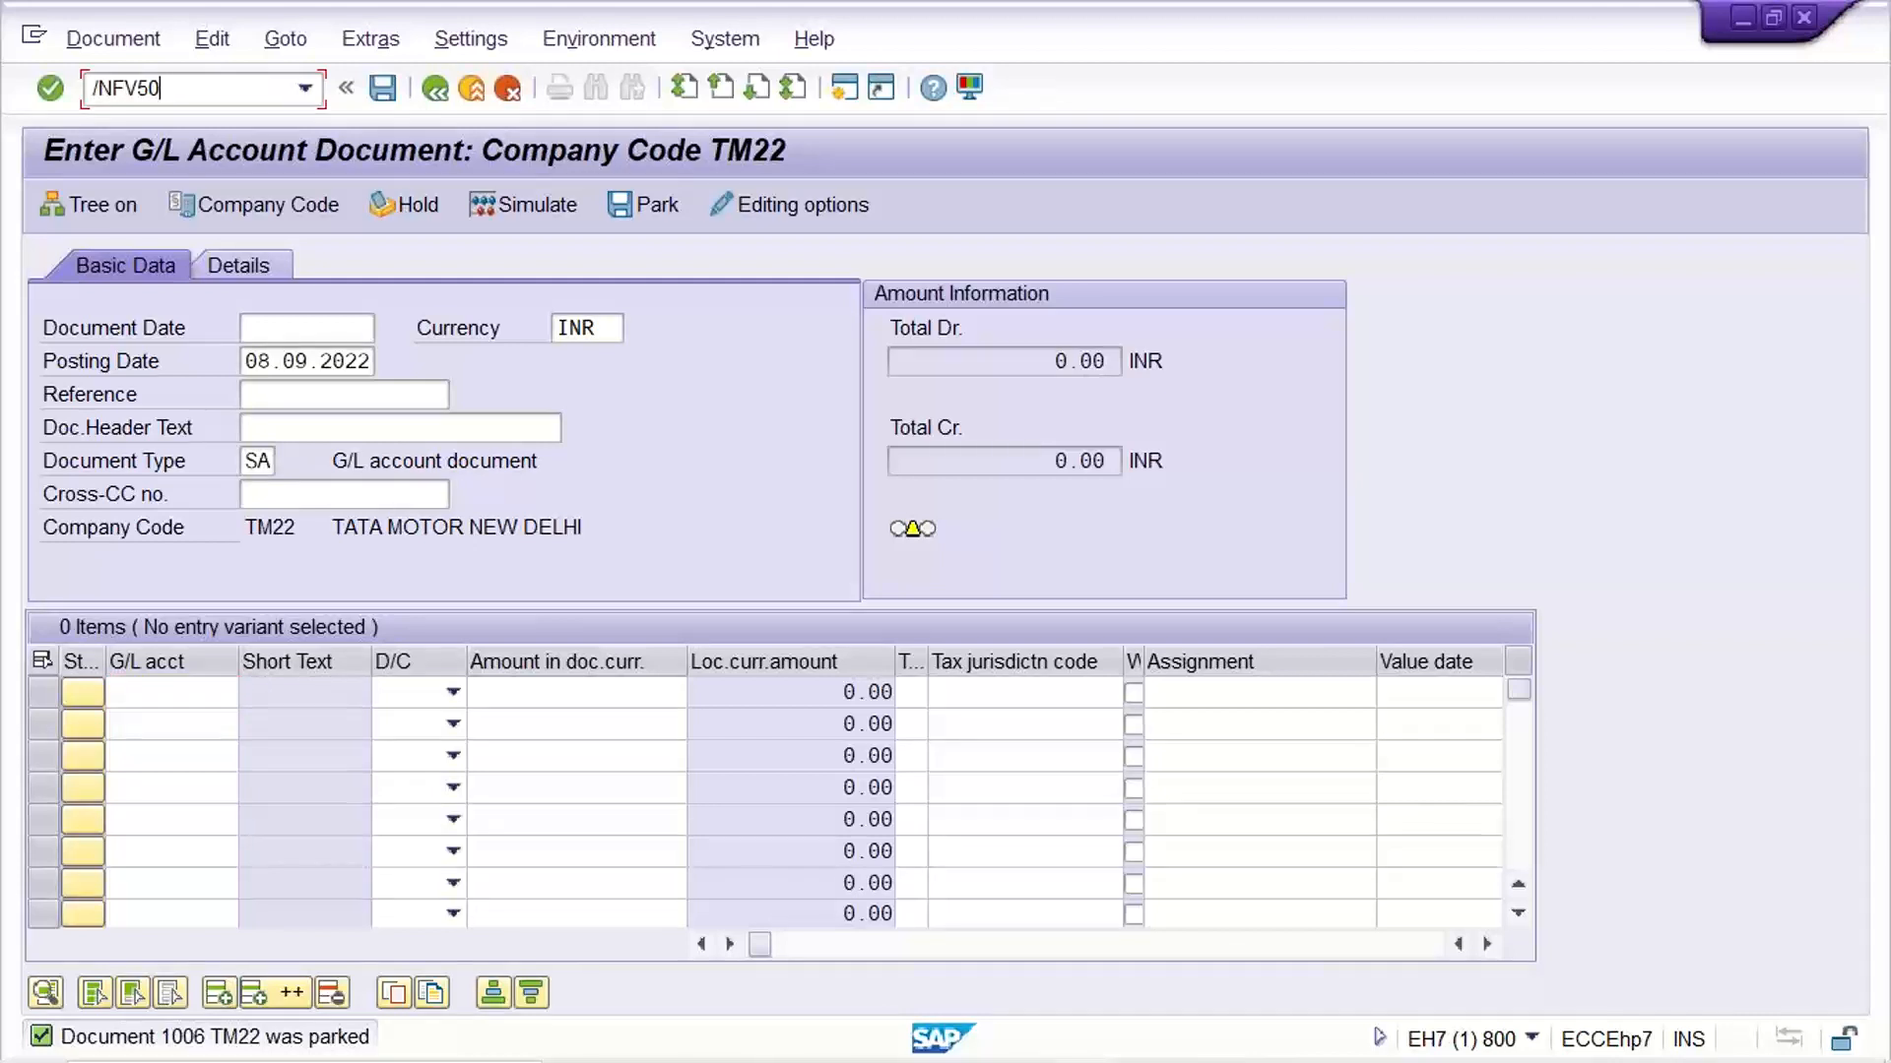
pyautogui.press('Return')
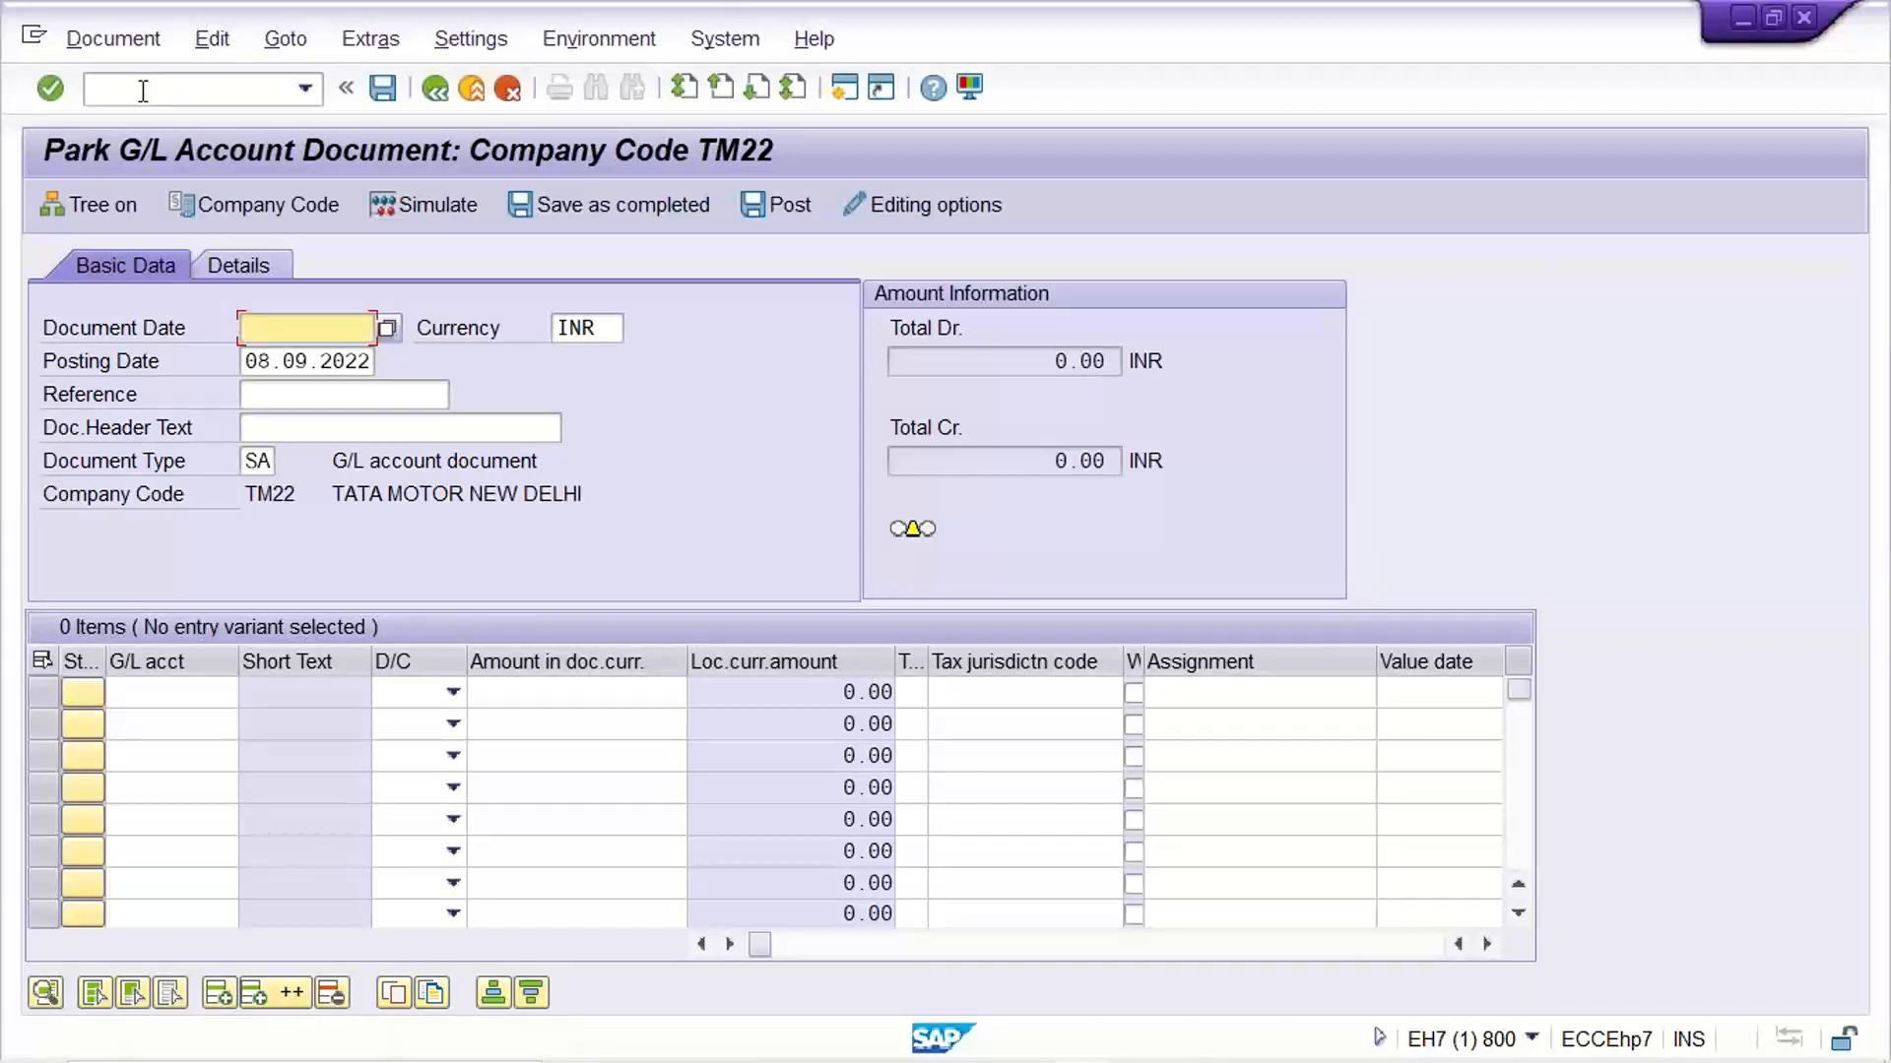
# Open parked document 1006 of company code TM22 for fiscal year 2022
pyautogui.click(118, 41)
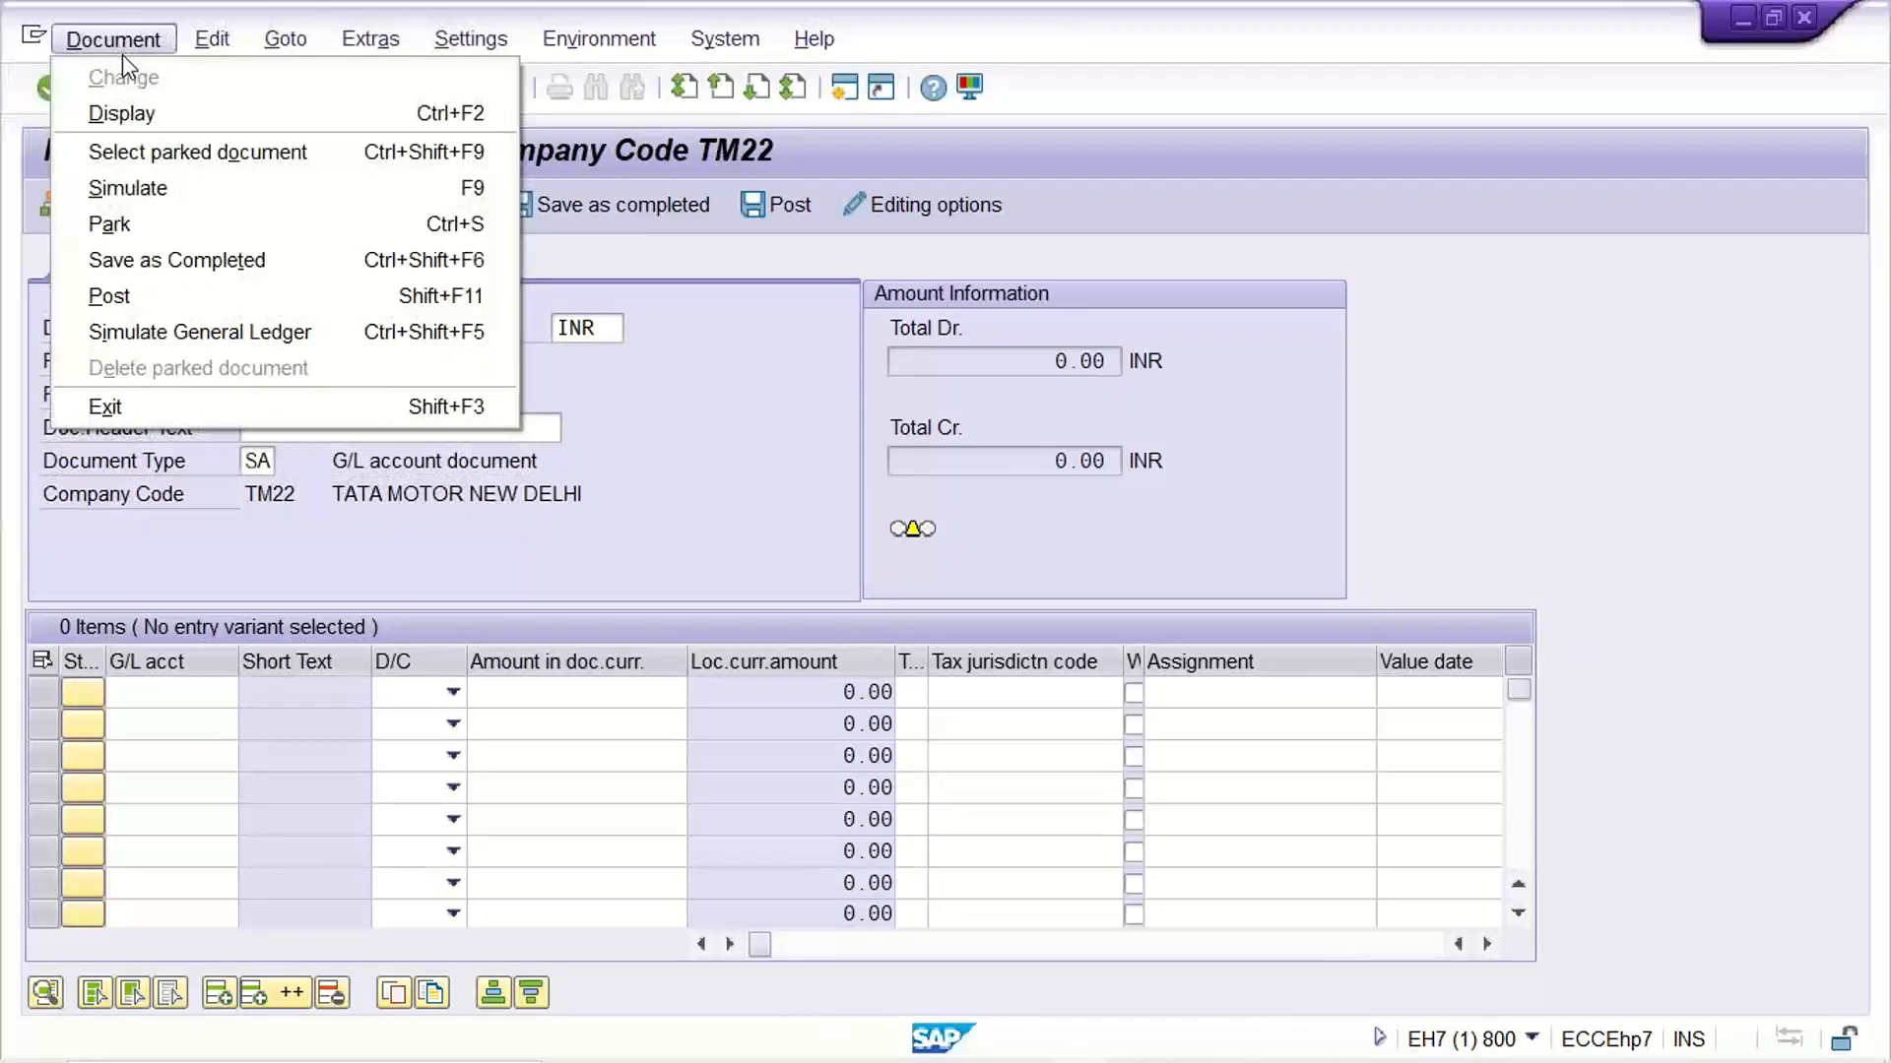
pyautogui.click(201, 154)
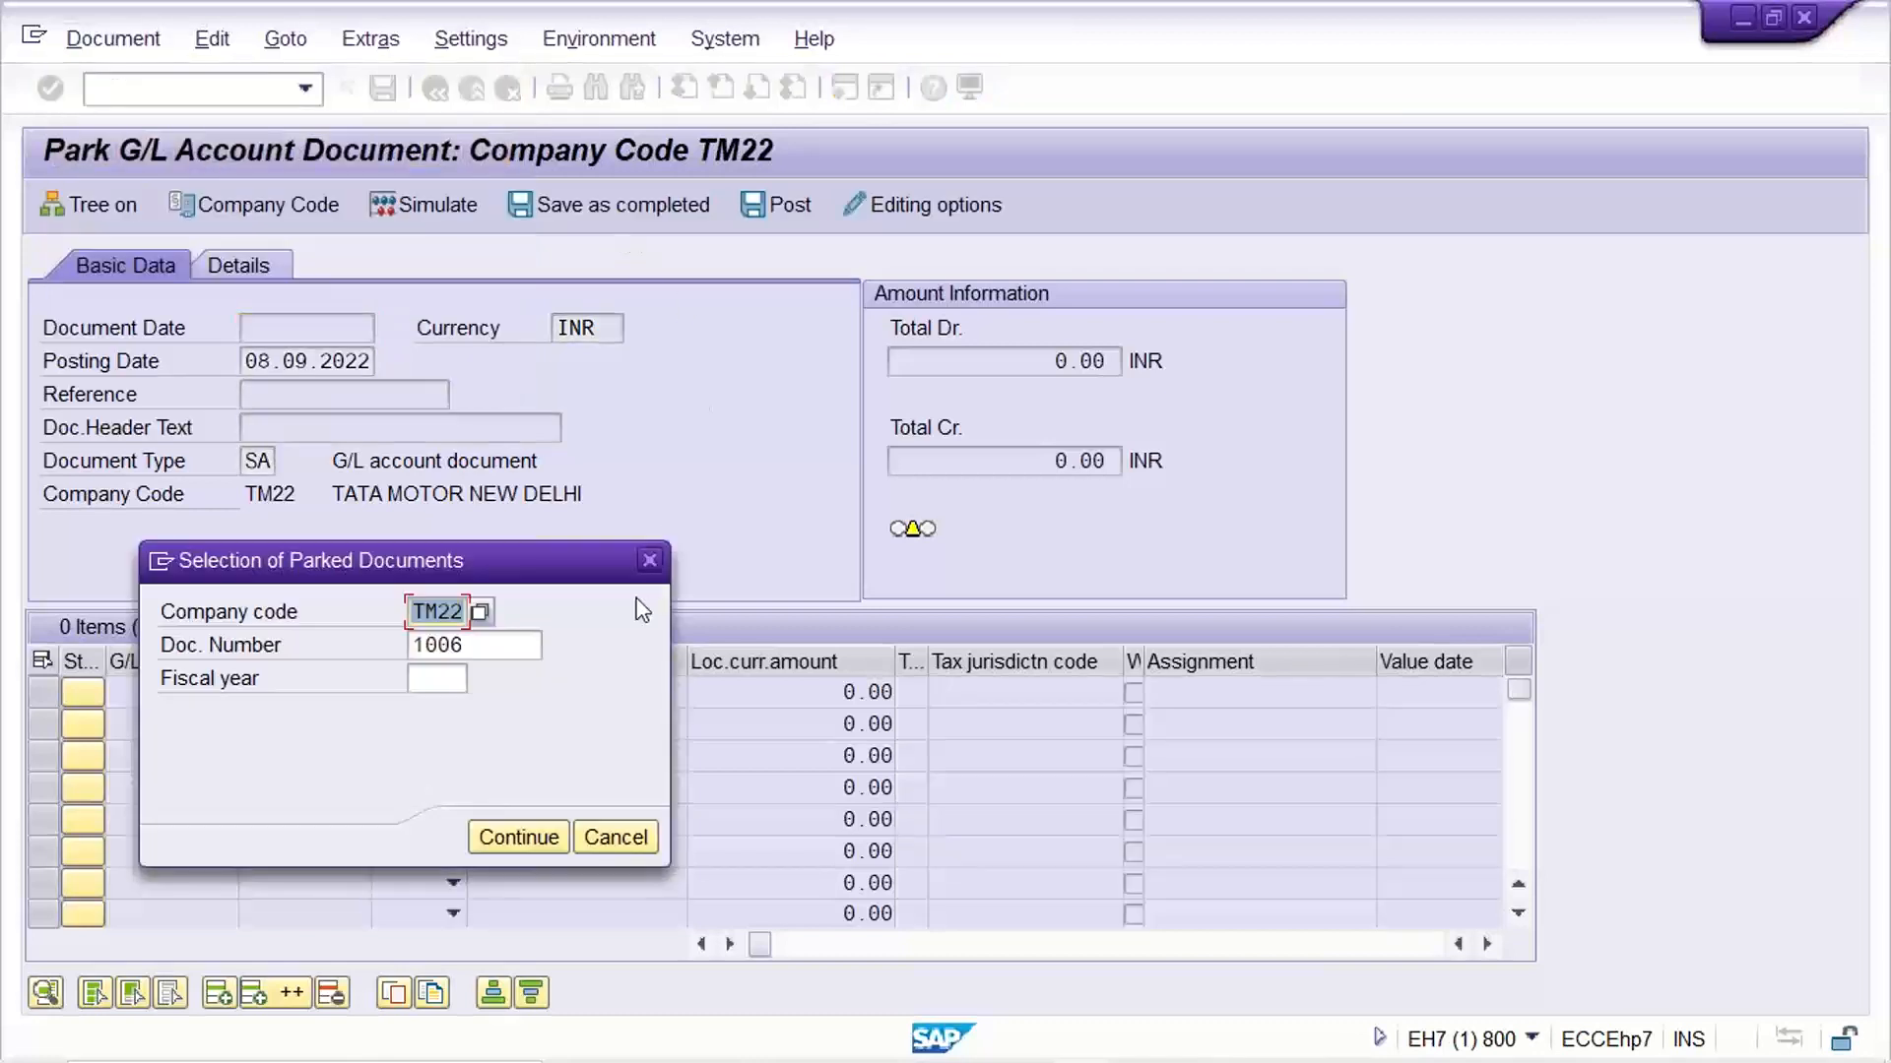
pyautogui.press('Tab')
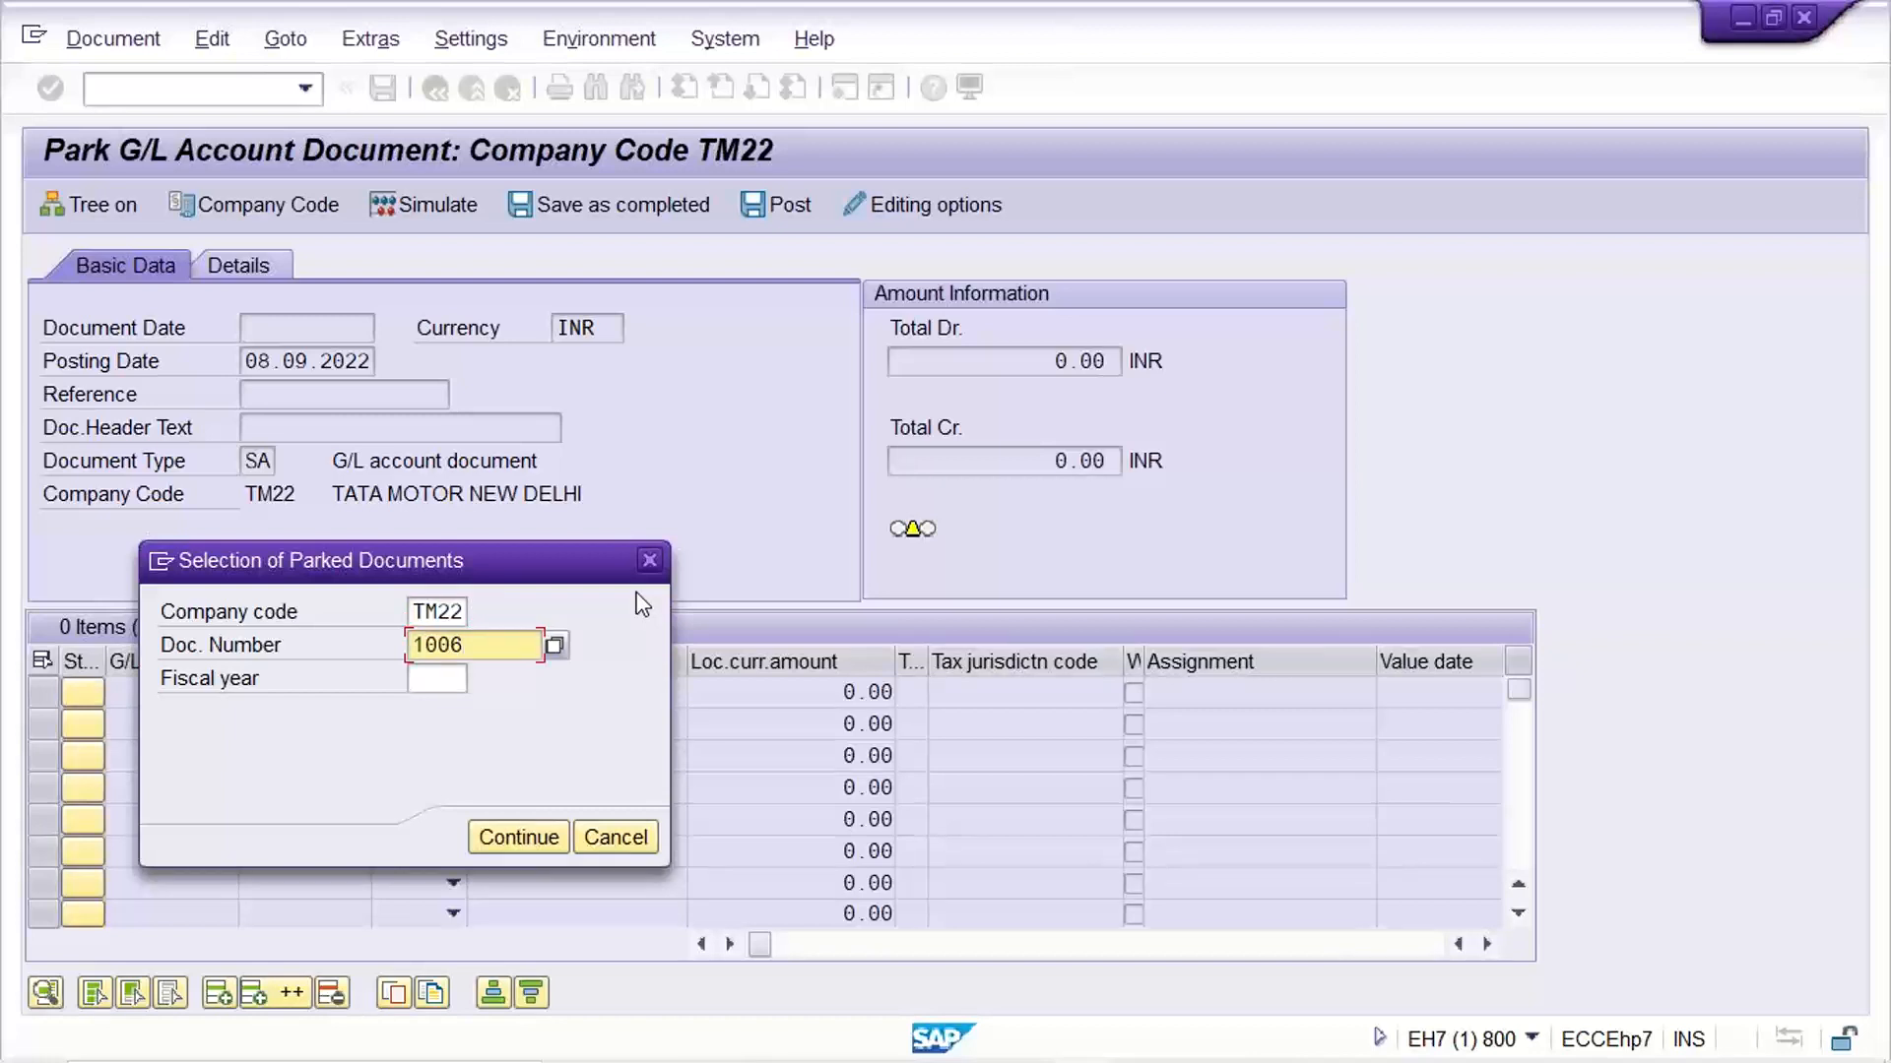
pyautogui.press('Tab')
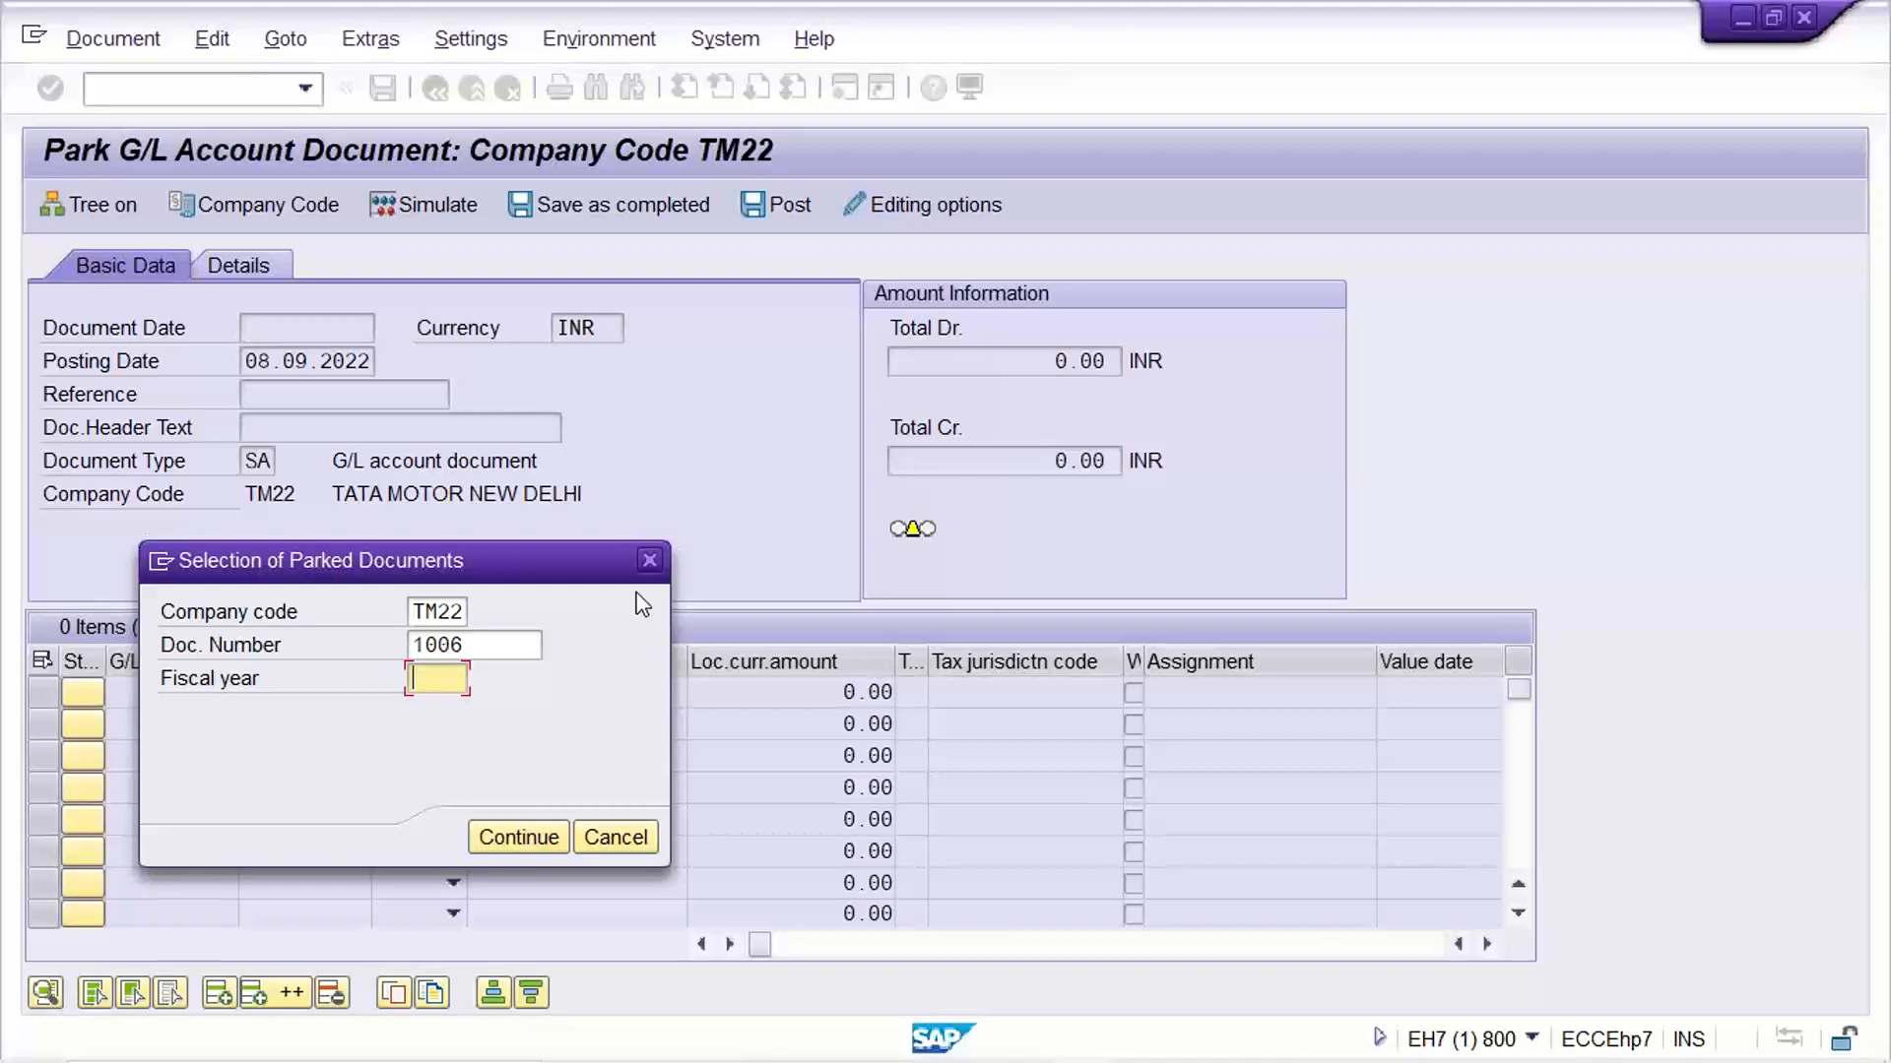
pyautogui.write('2022')
pyautogui.press('Return')
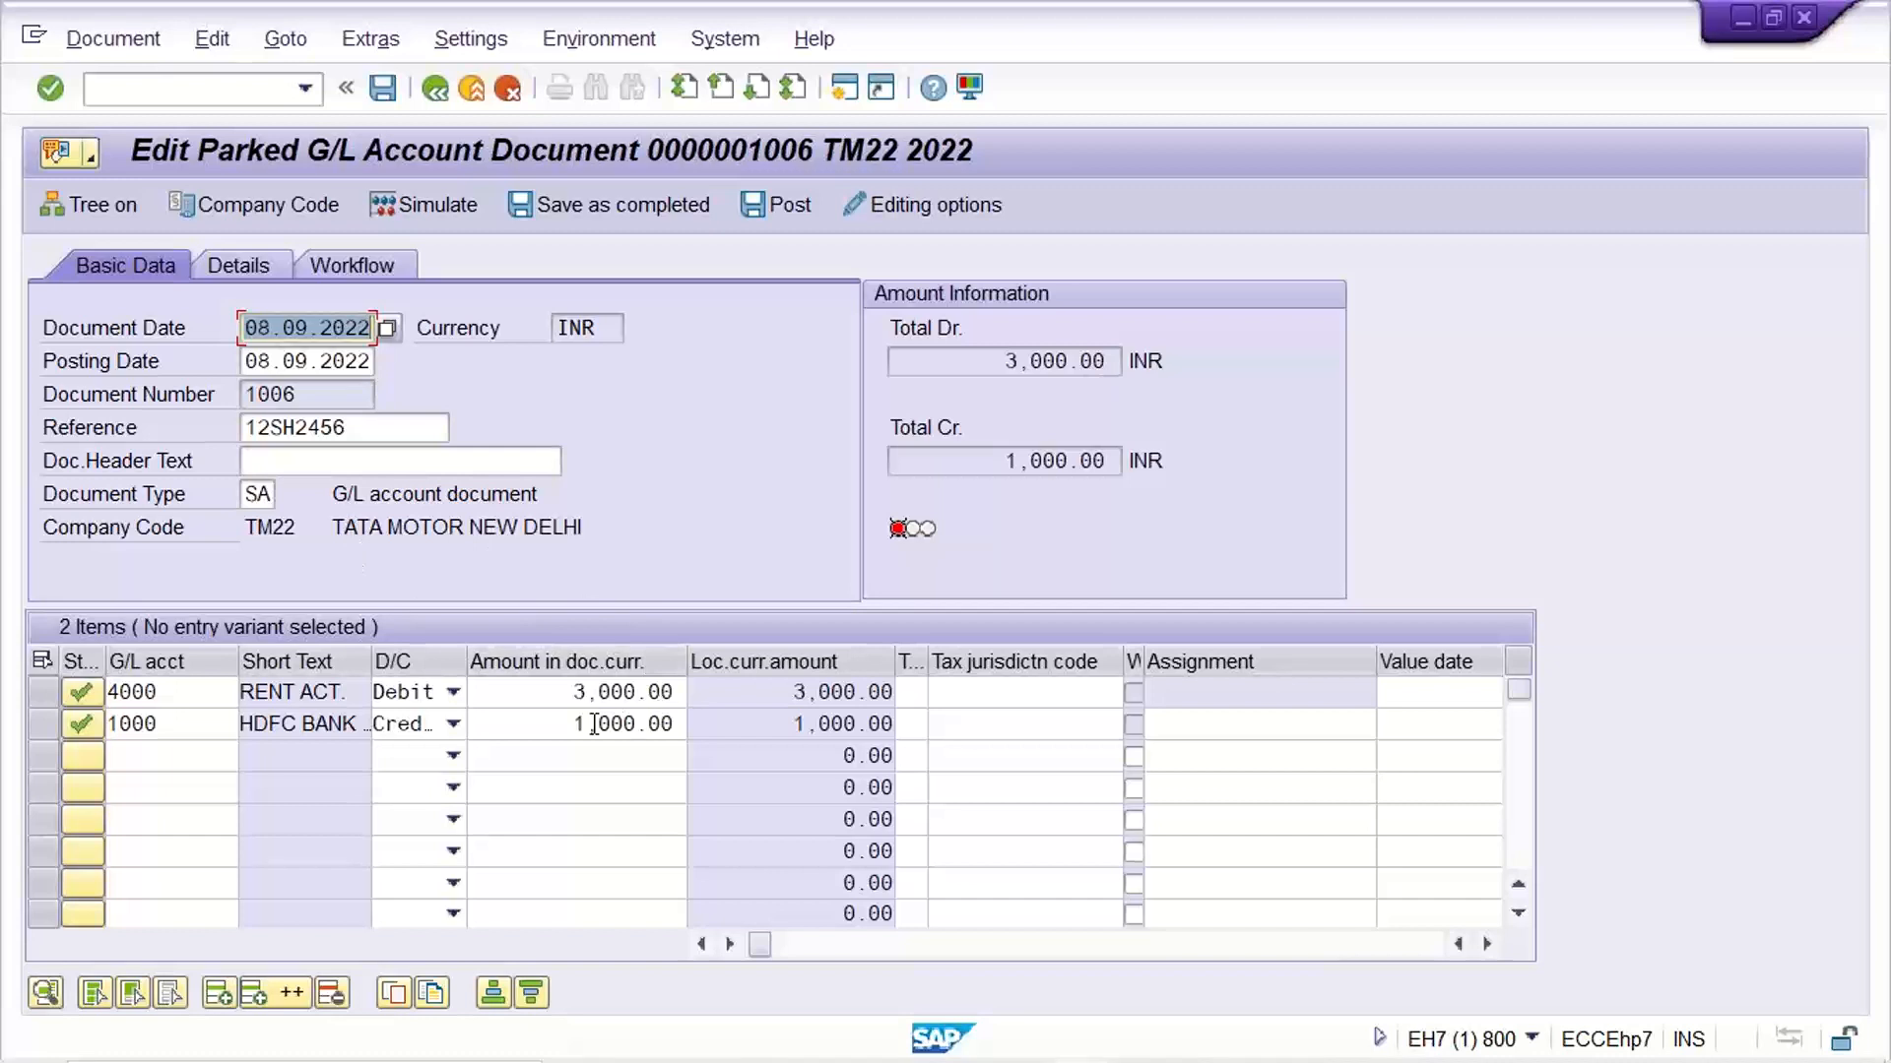
# Change the parked document's reference to 12SH2459
pyautogui.click(562, 723)
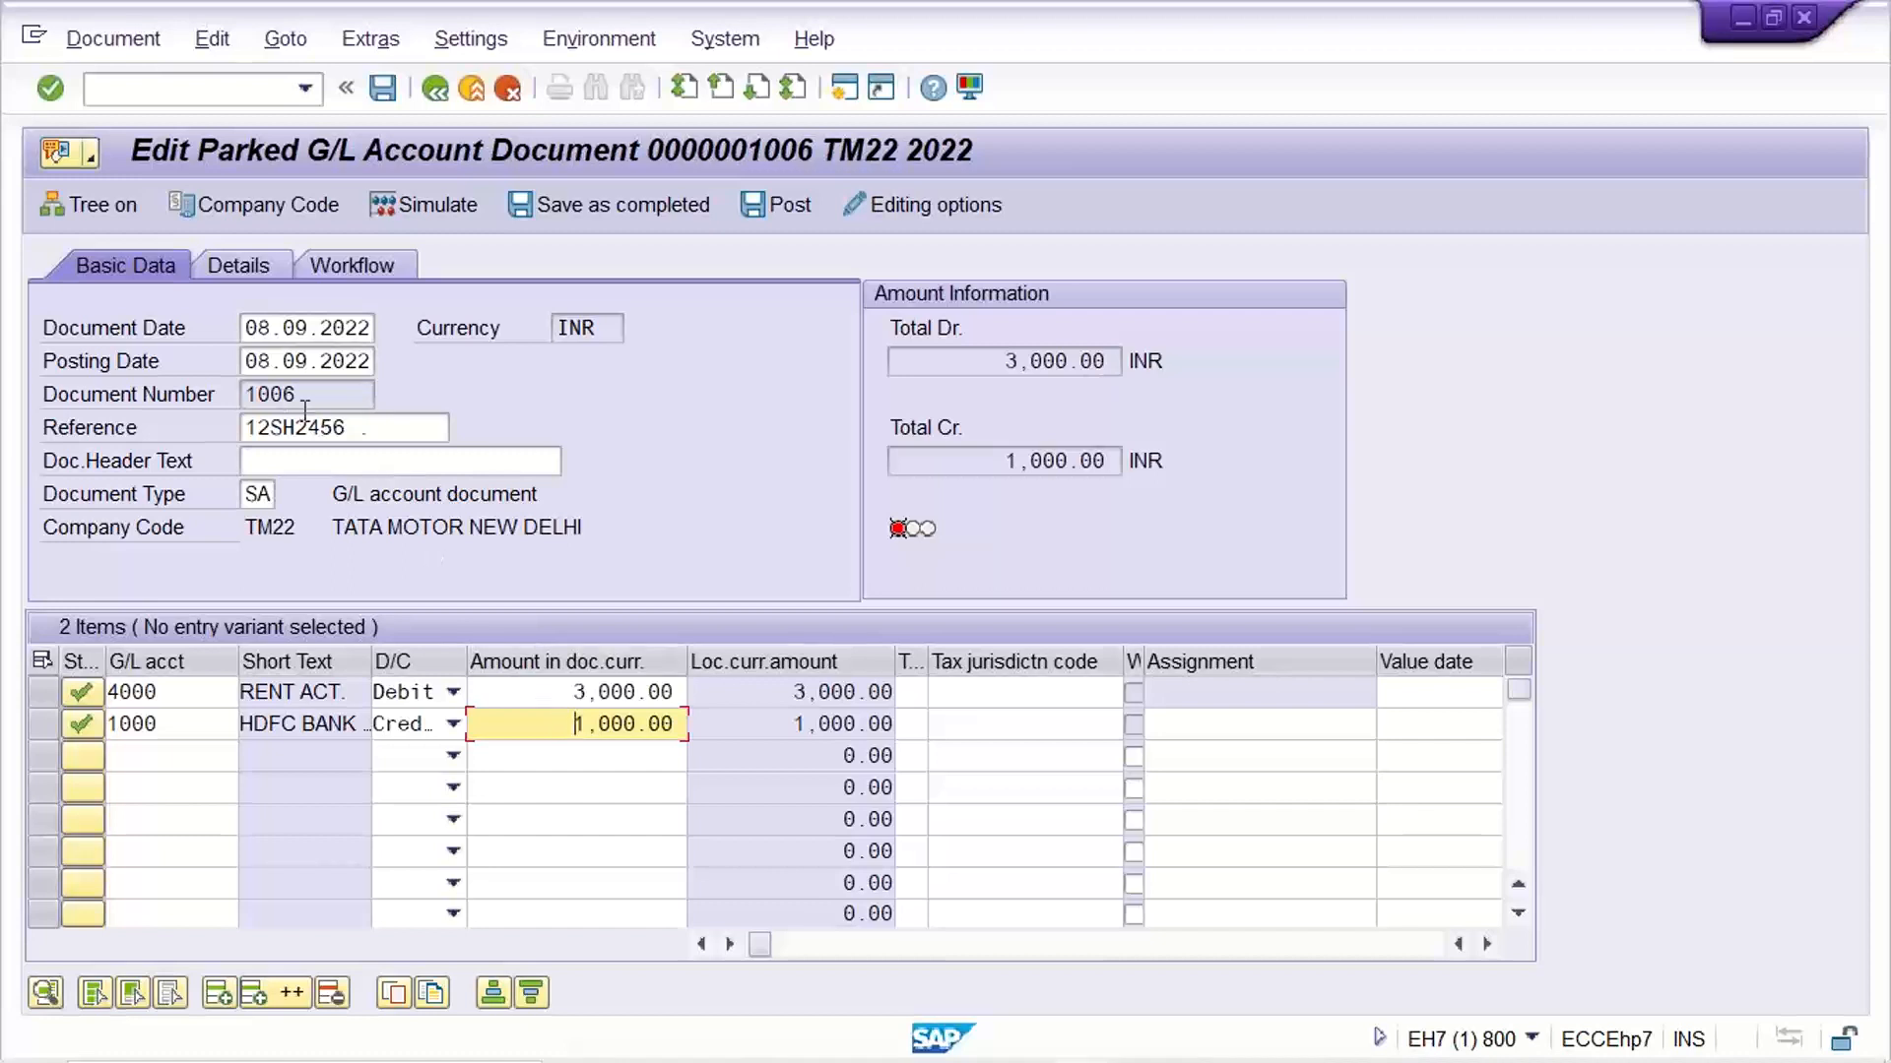
pyautogui.click(388, 430)
pyautogui.press('BackSpace')
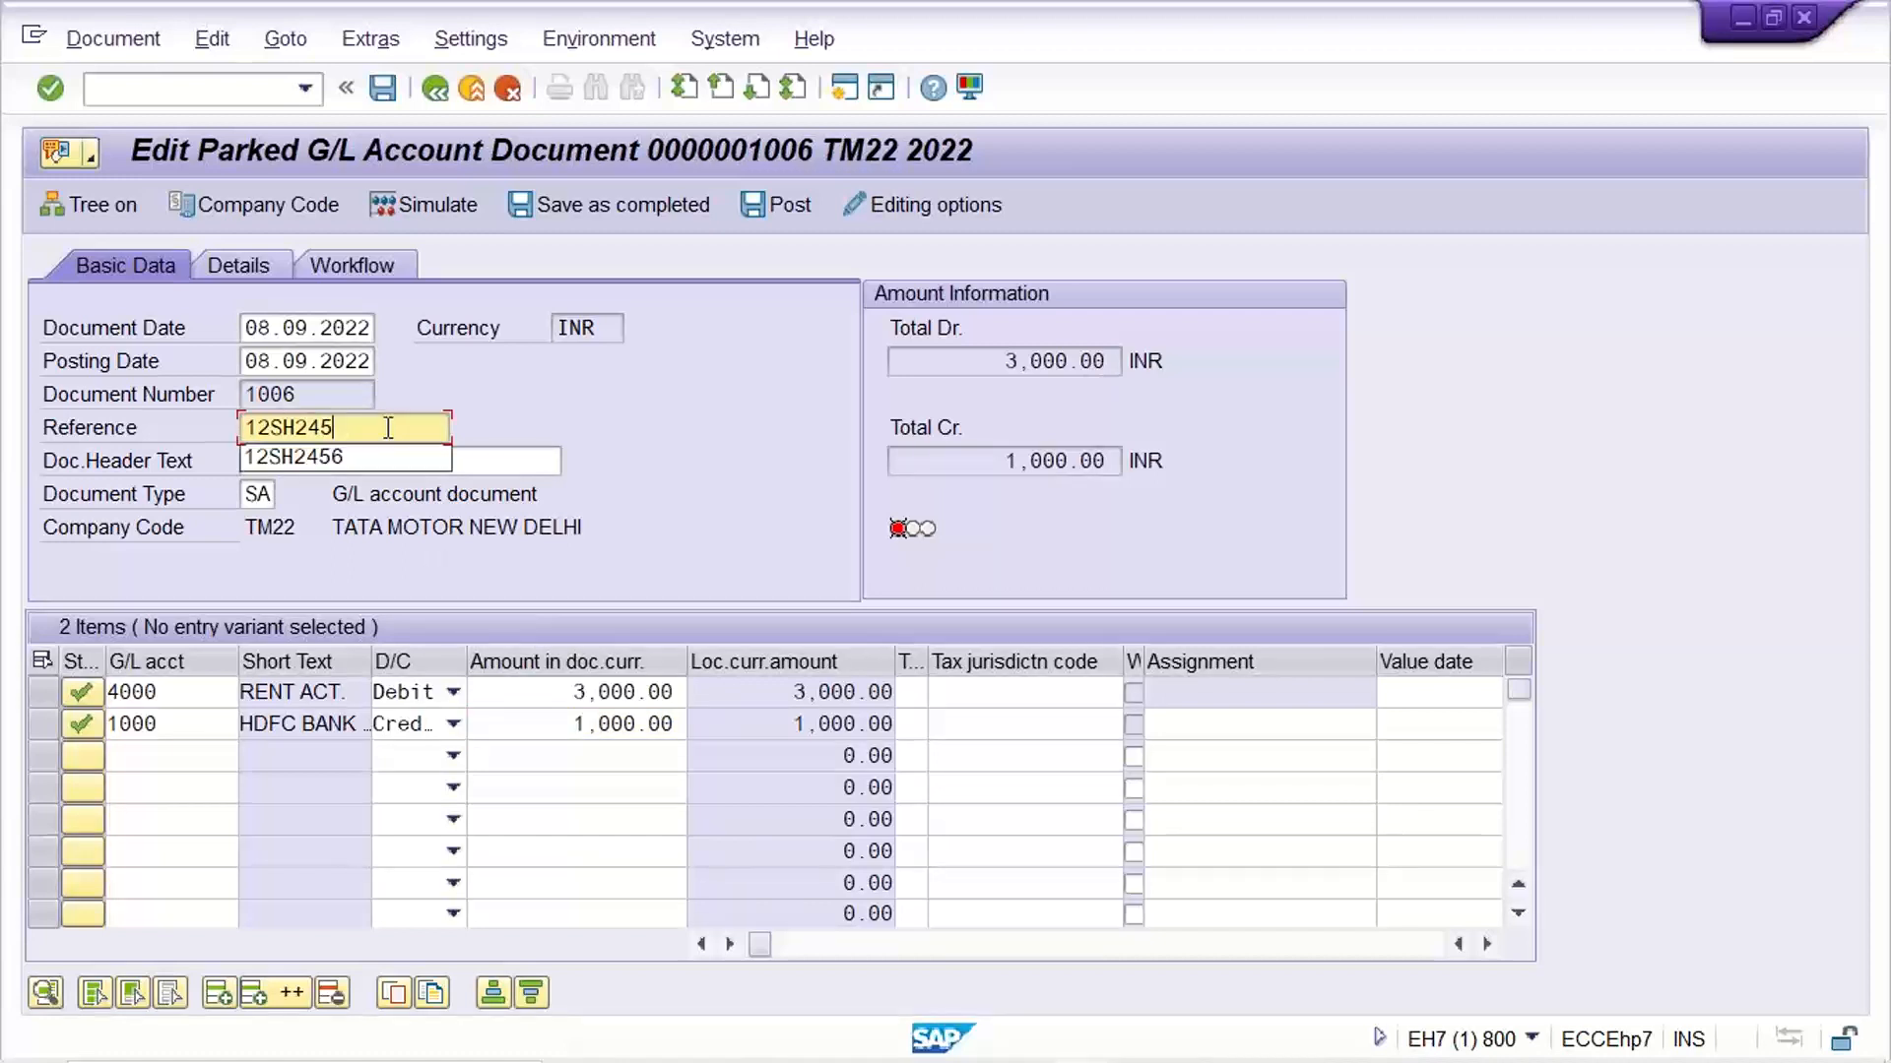
pyautogui.write('9')
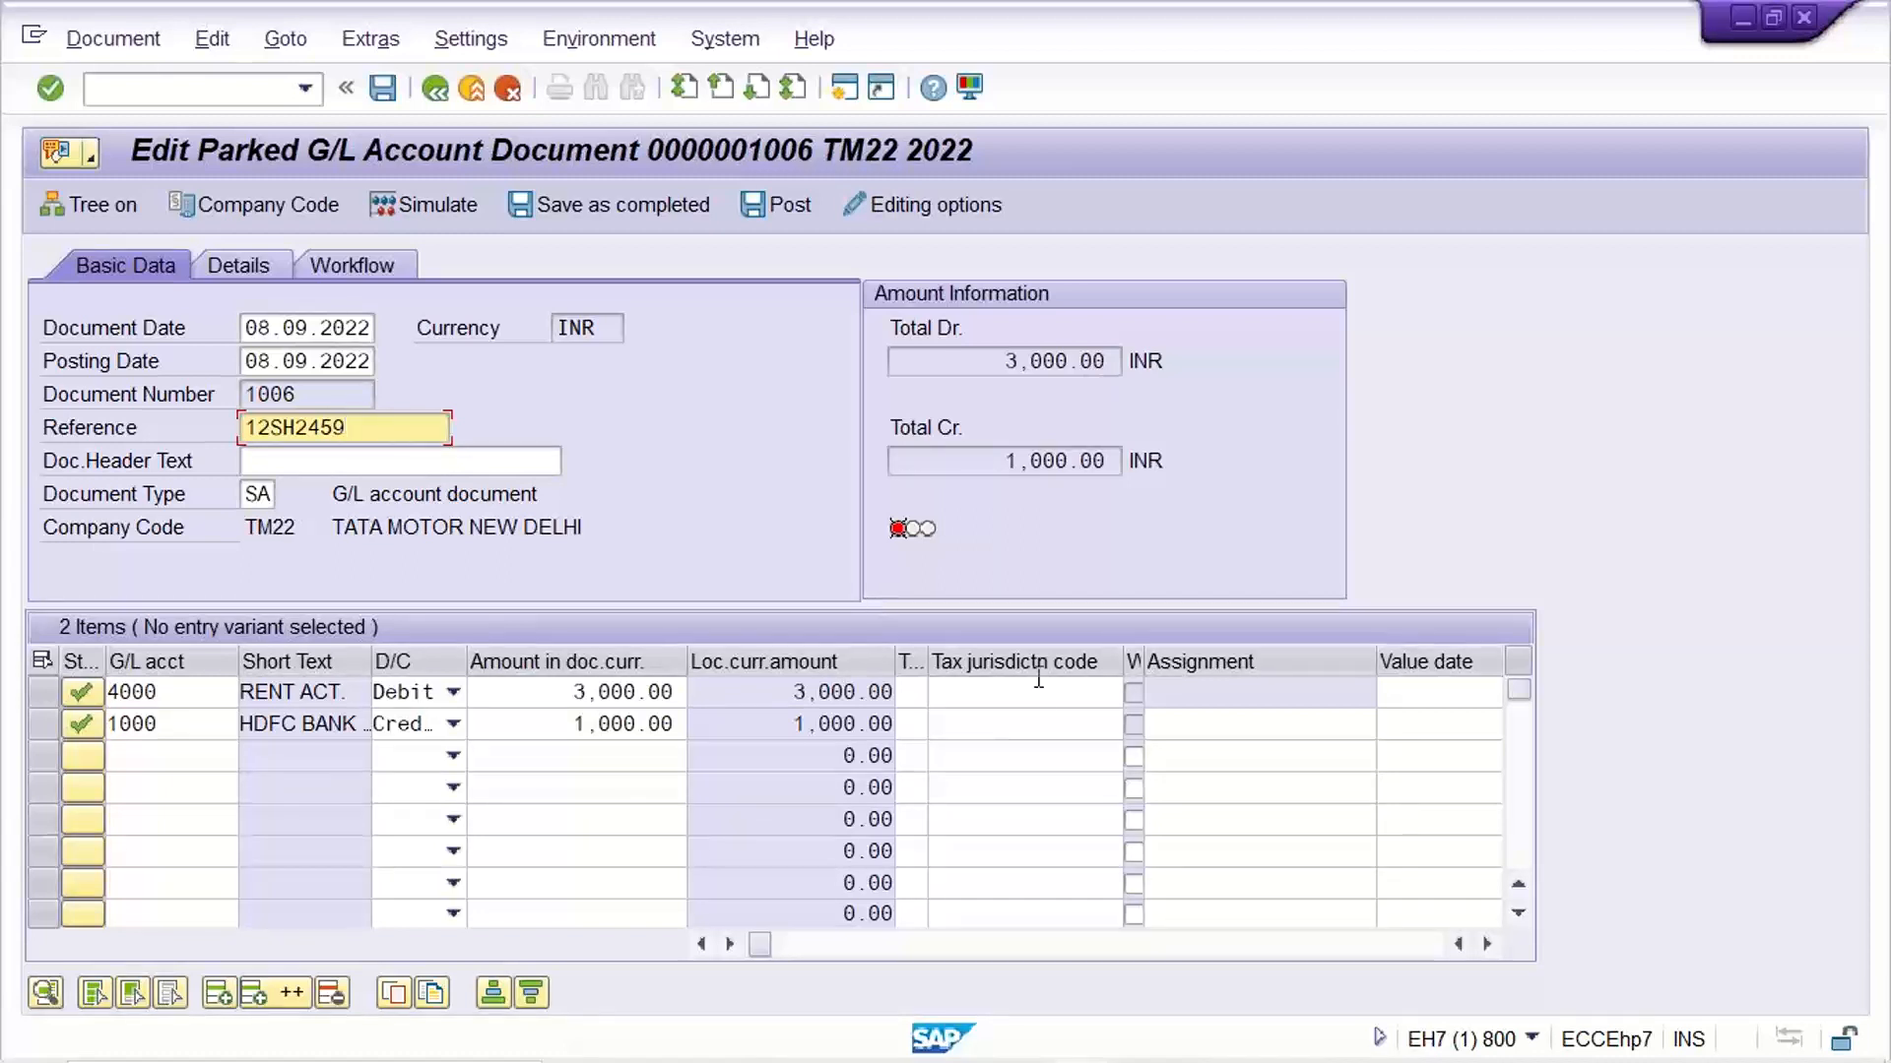
# Enter the text "test" on both line items, RENT ACT. and HDFC BANK
pyautogui.click(1486, 943)
pyautogui.click(1486, 944)
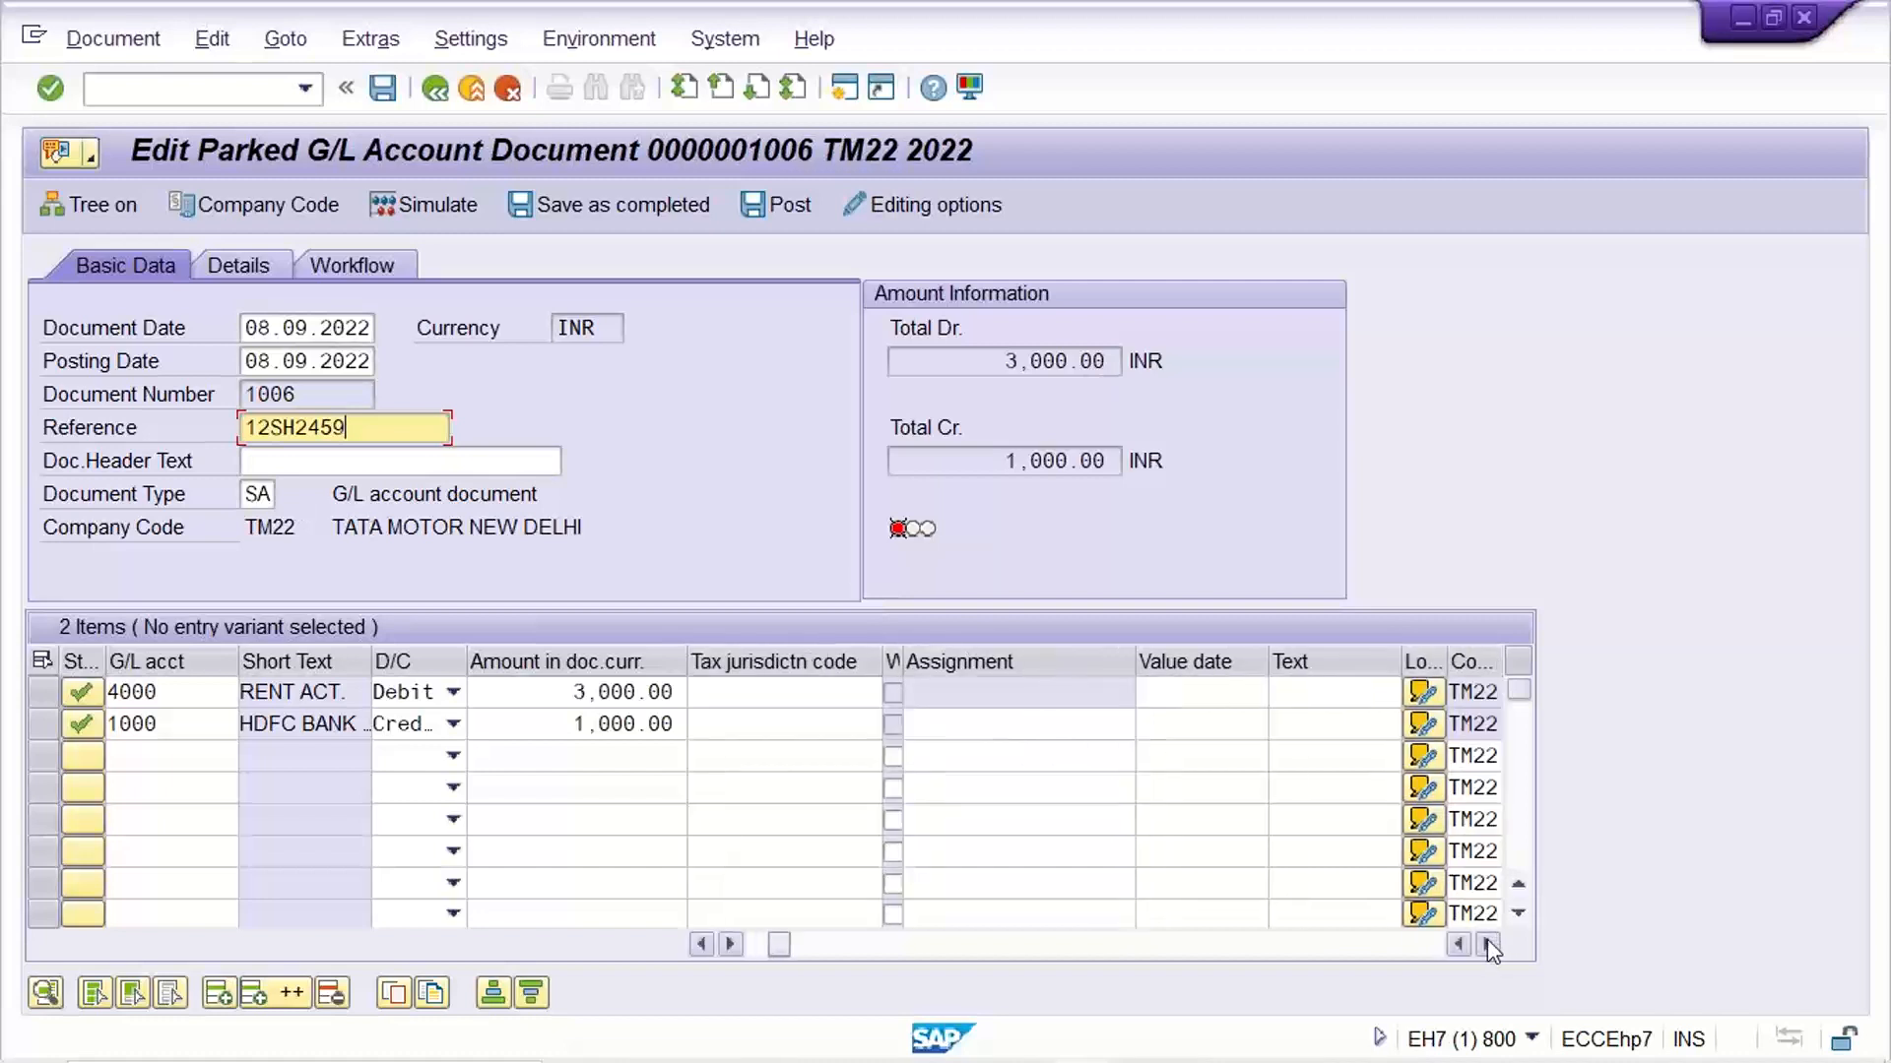
pyautogui.click(1355, 695)
pyautogui.write('TEST')
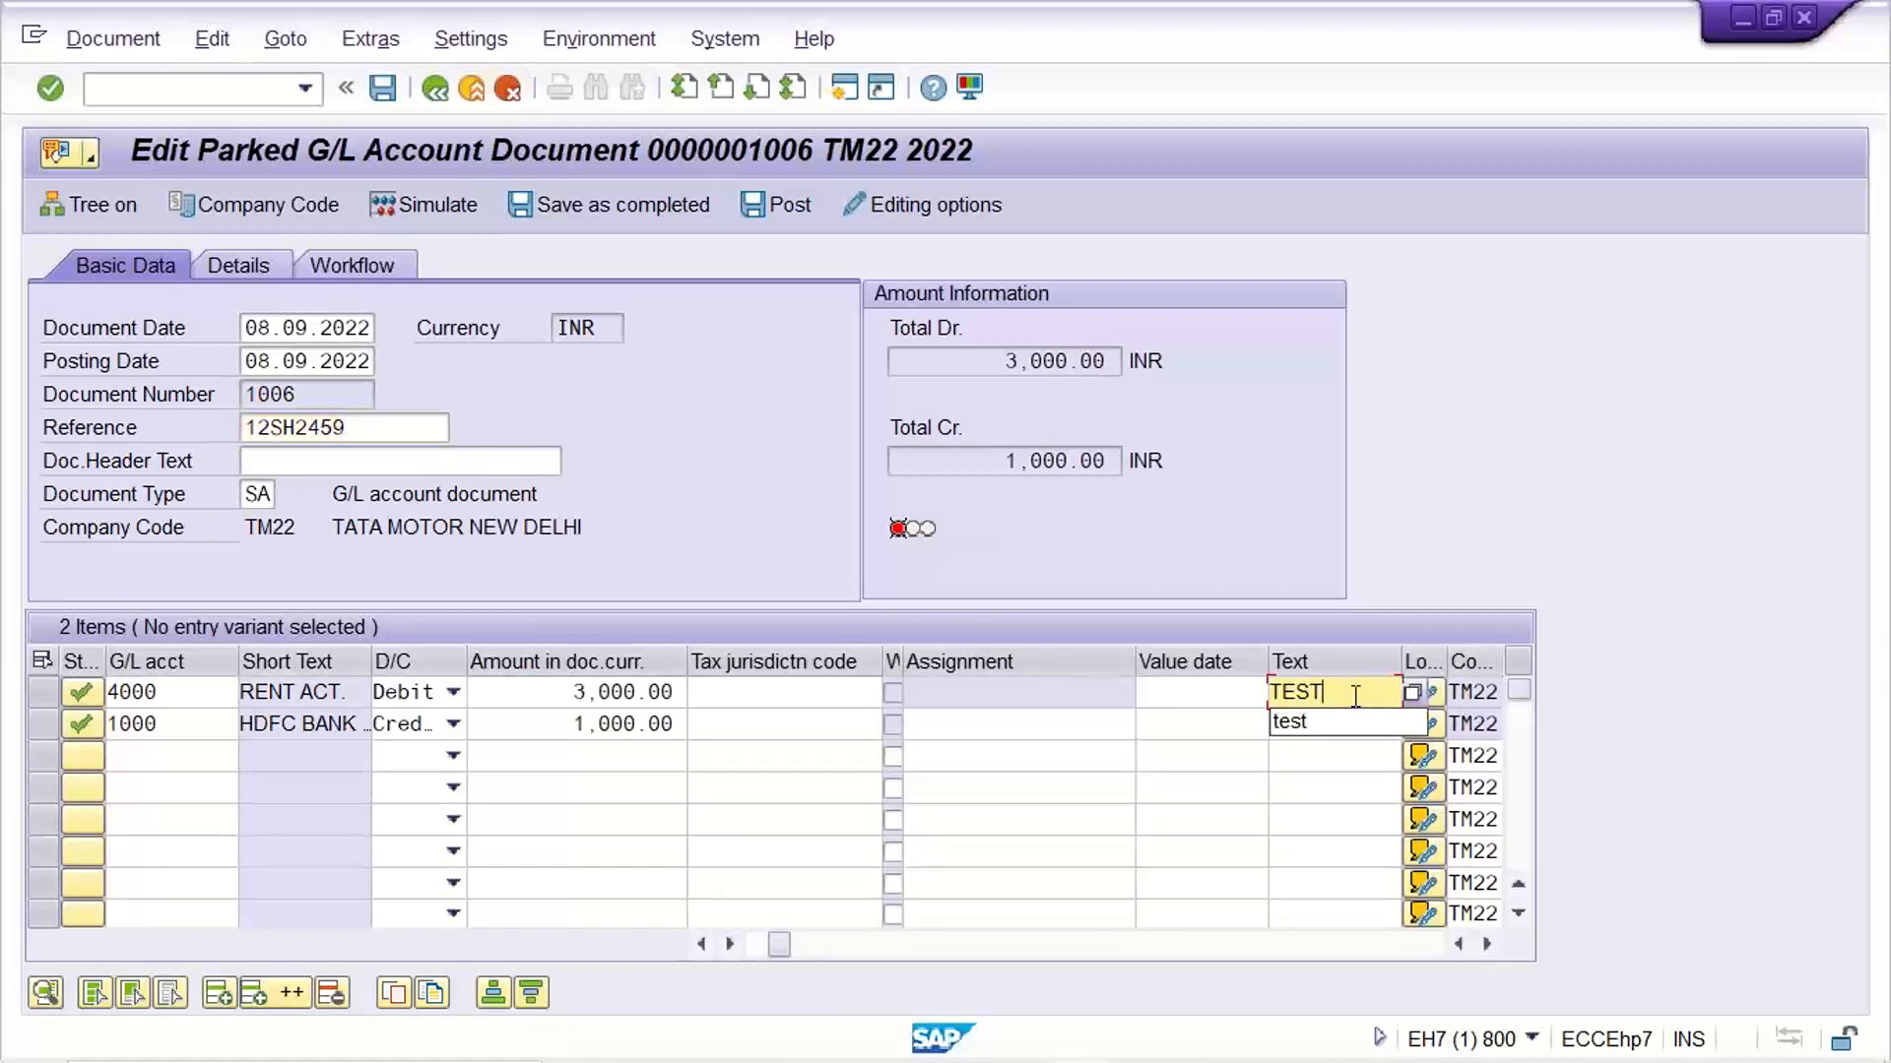
pyautogui.press('Down')
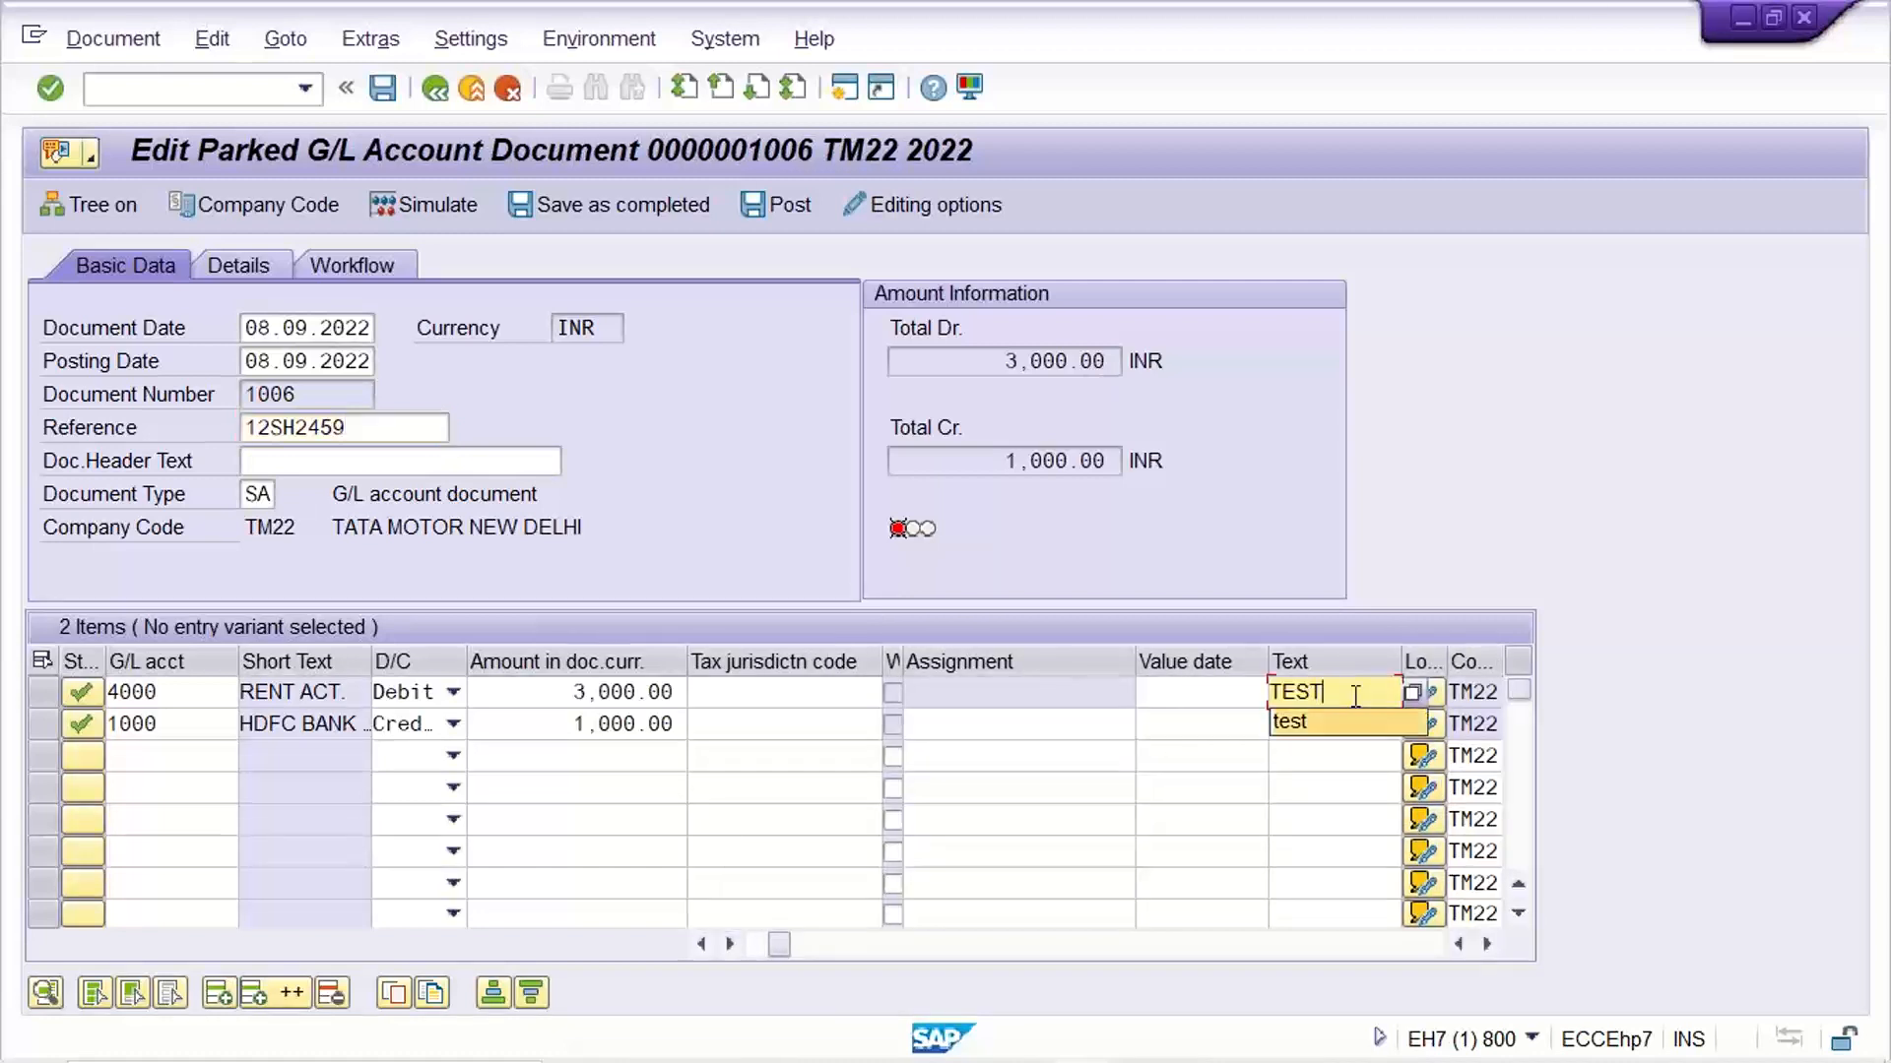
pyautogui.press('Return')
pyautogui.write('TES')
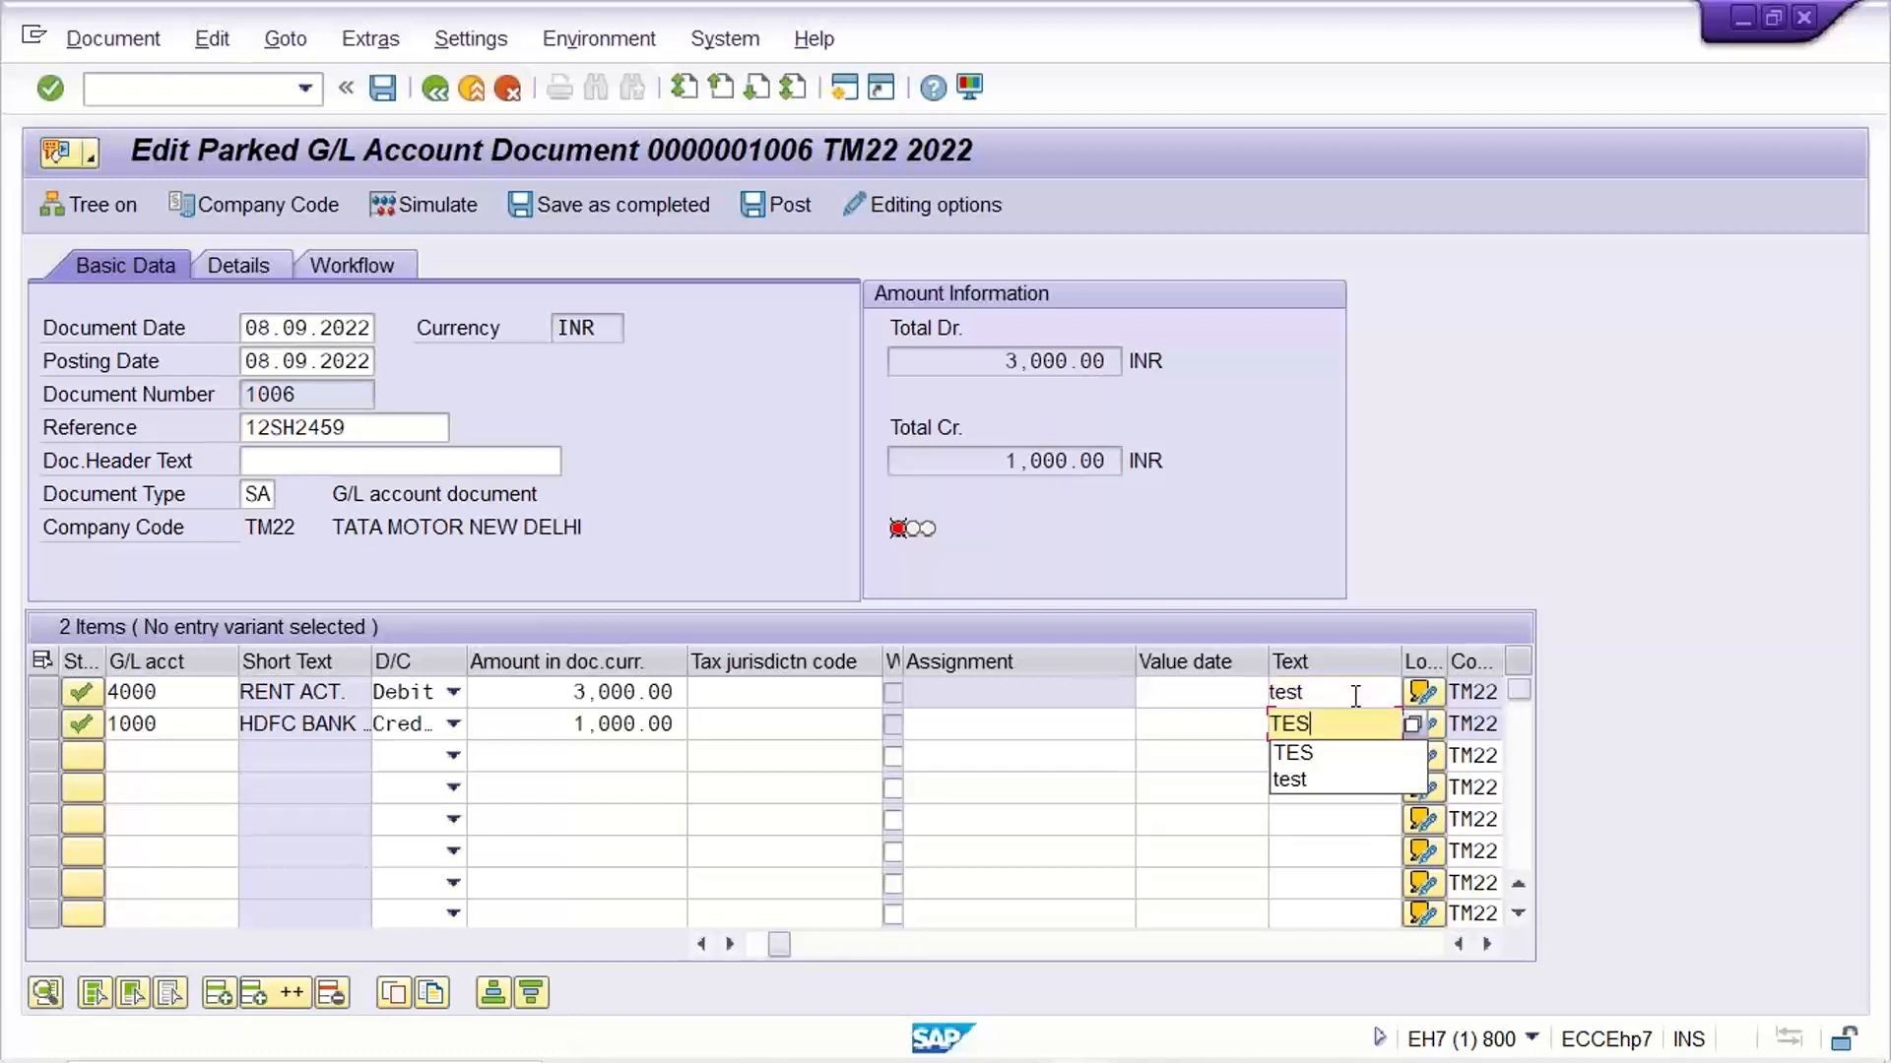
pyautogui.press('Down')
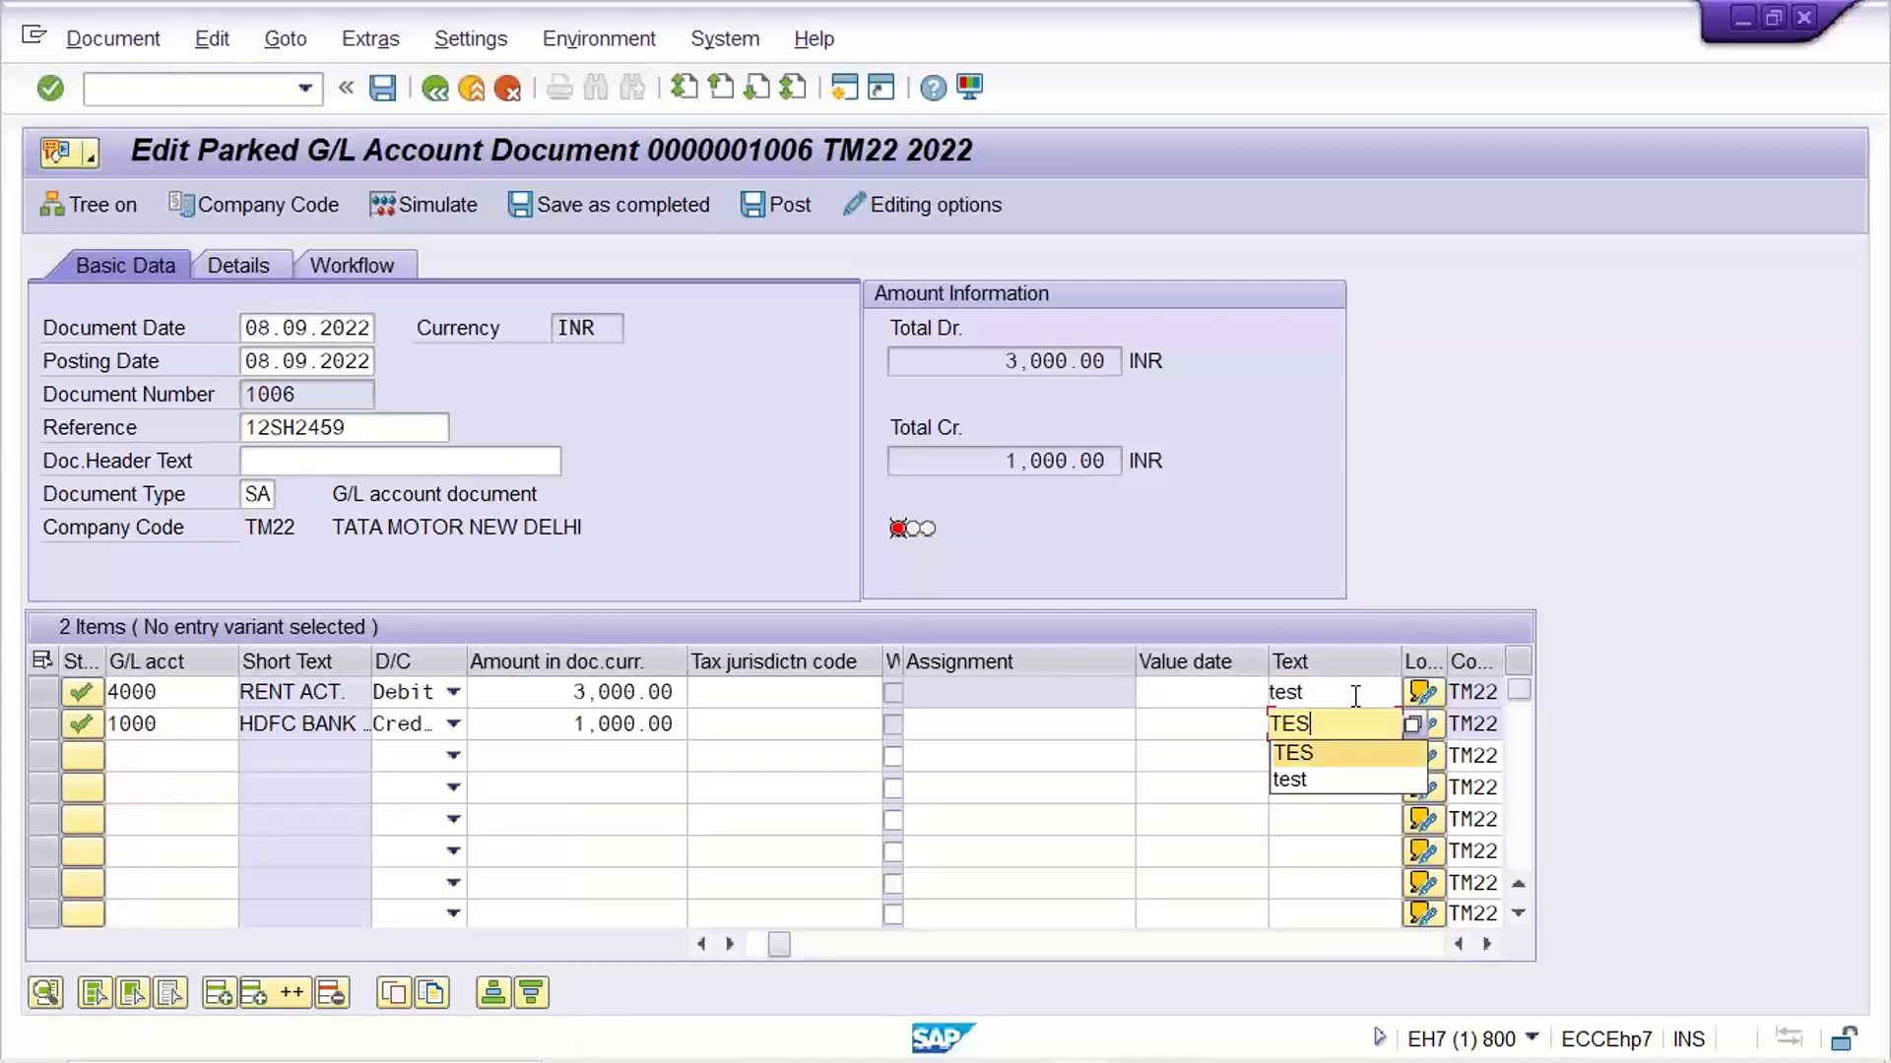
pyautogui.press('Down')
pyautogui.press('Return')
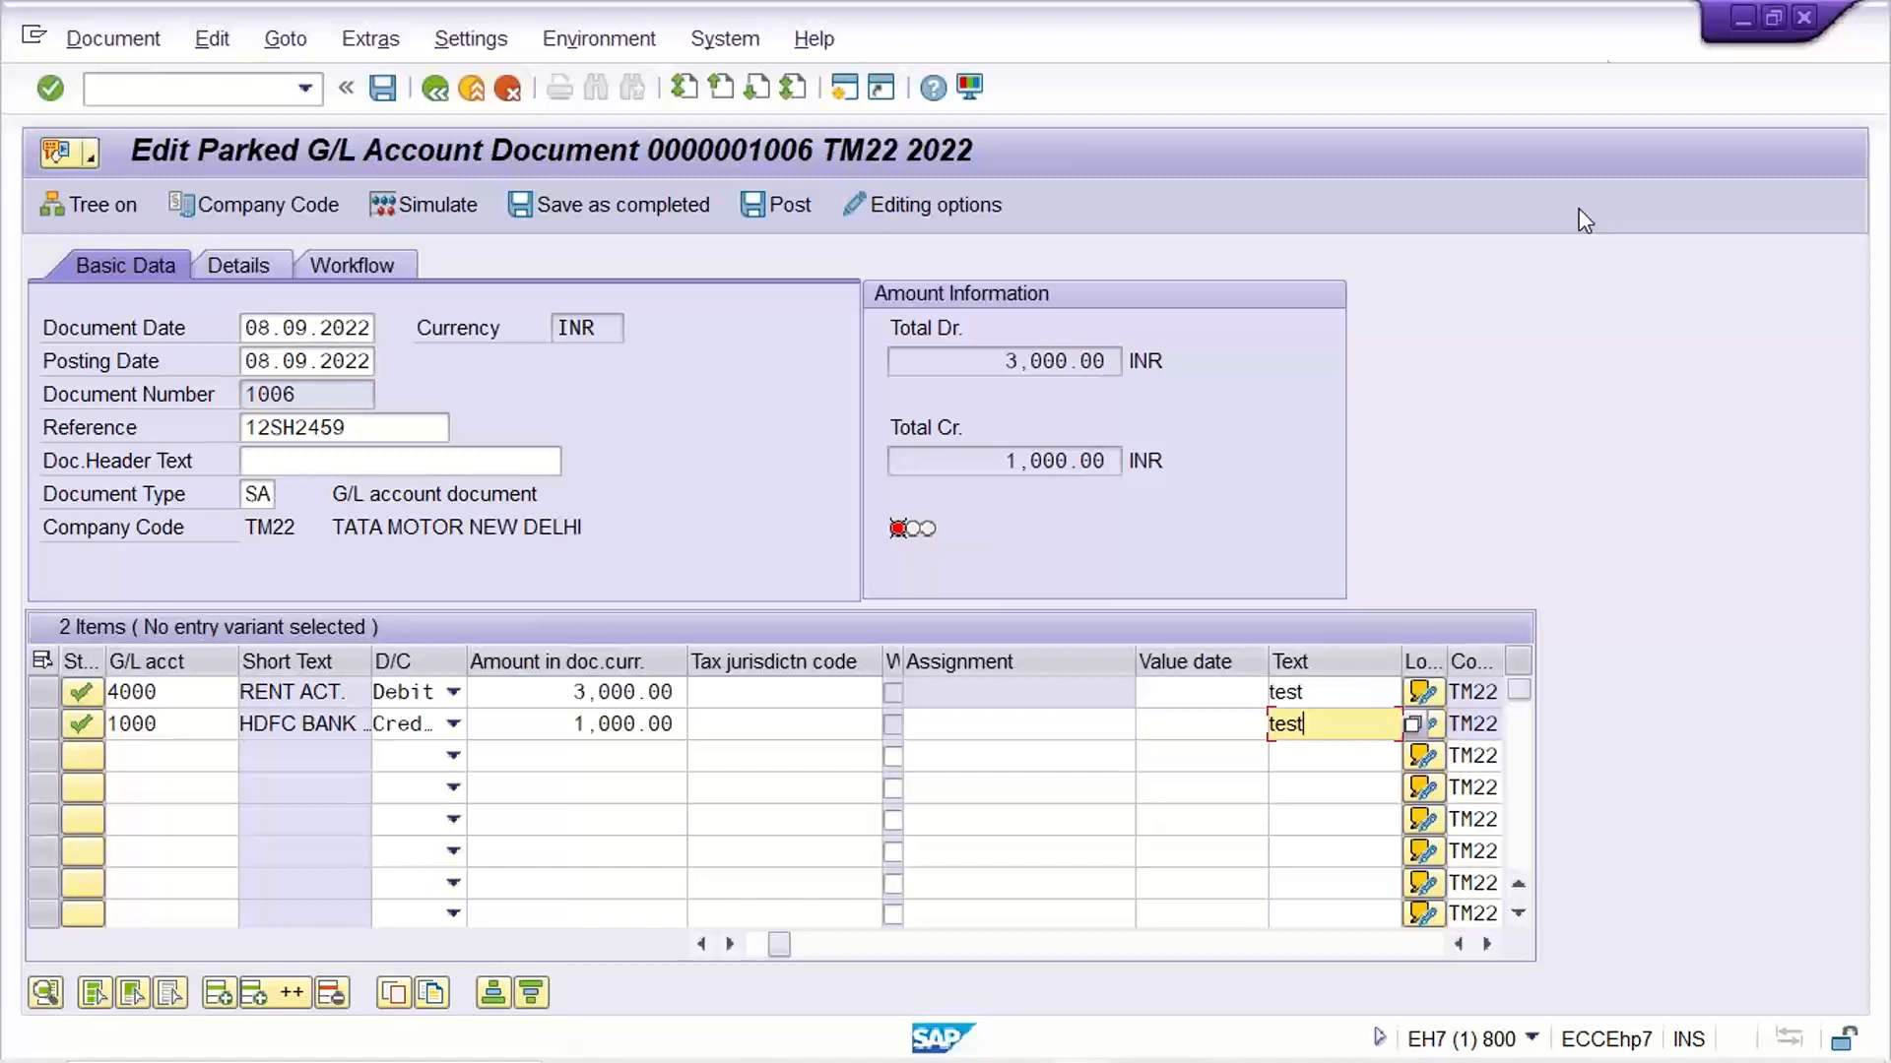
# Set the HDFC BANK credit amount to 3000 and post the parked document
pyautogui.doubleClick(551, 729)
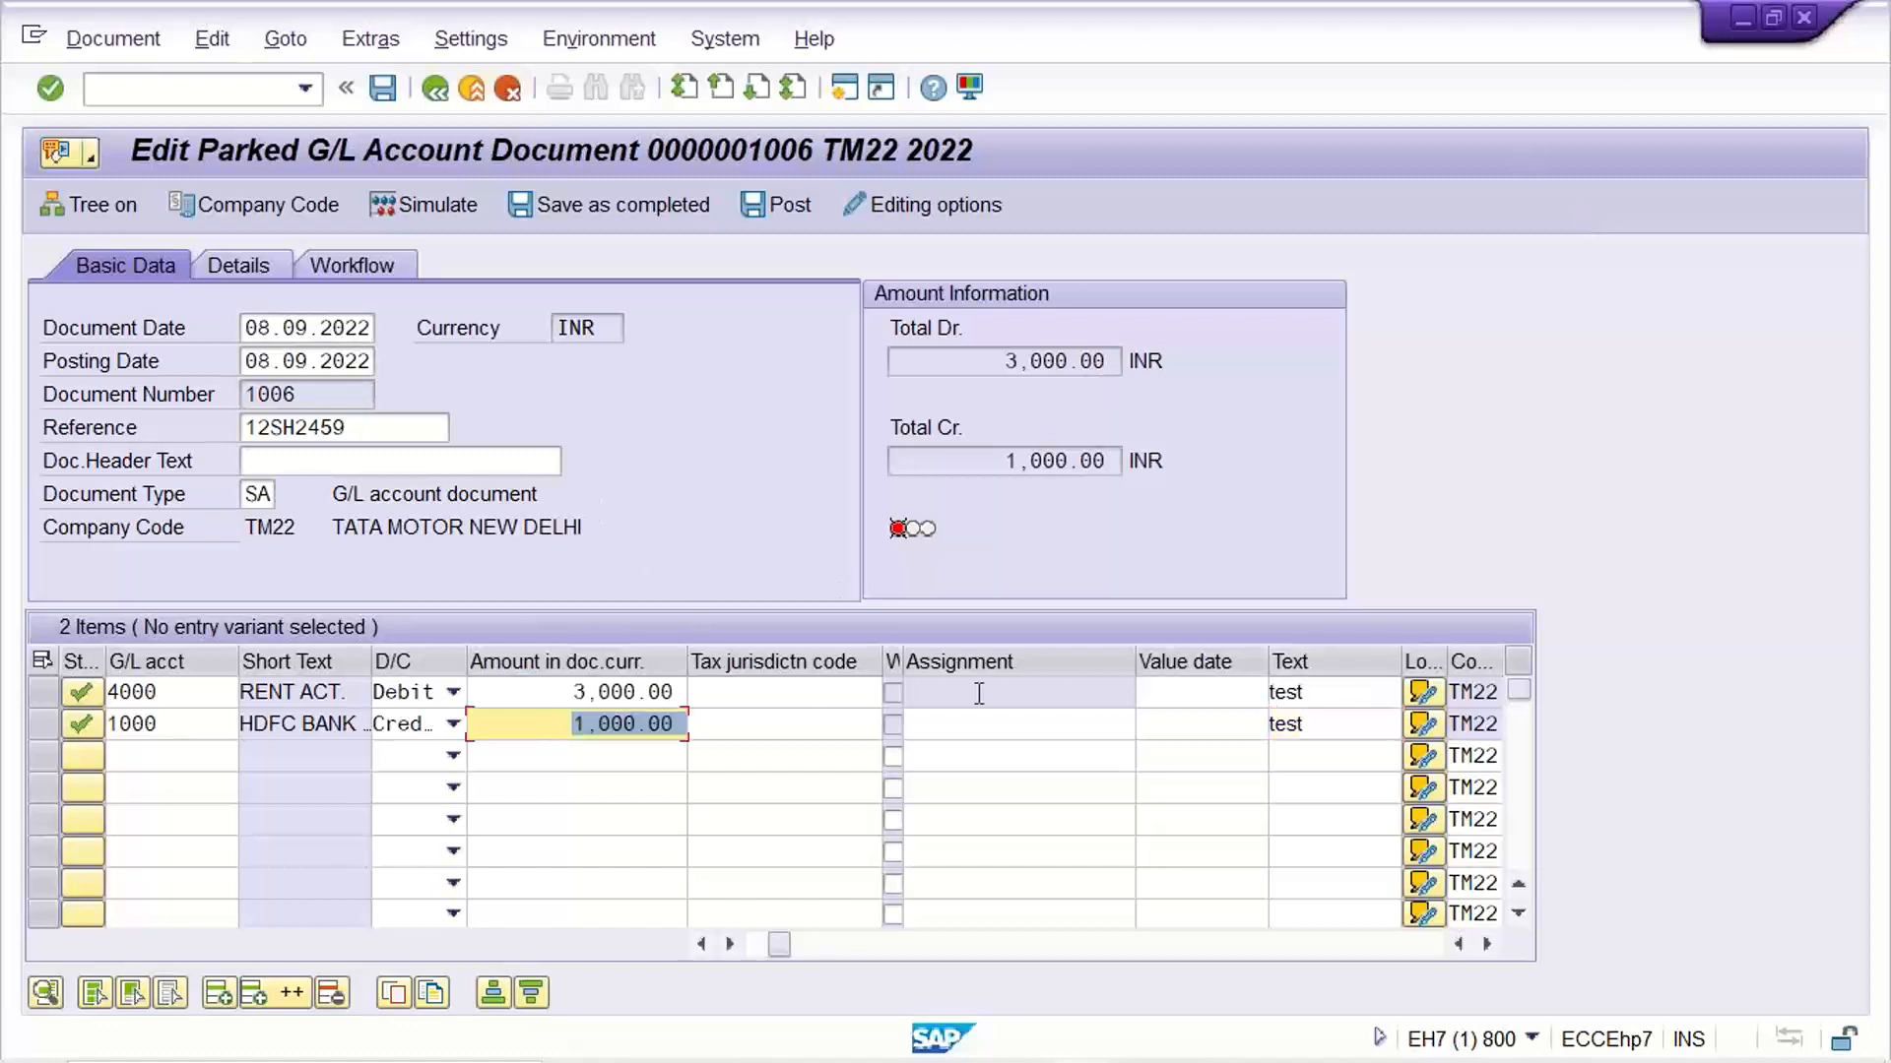
pyautogui.press('Delete')
pyautogui.write('3,000')
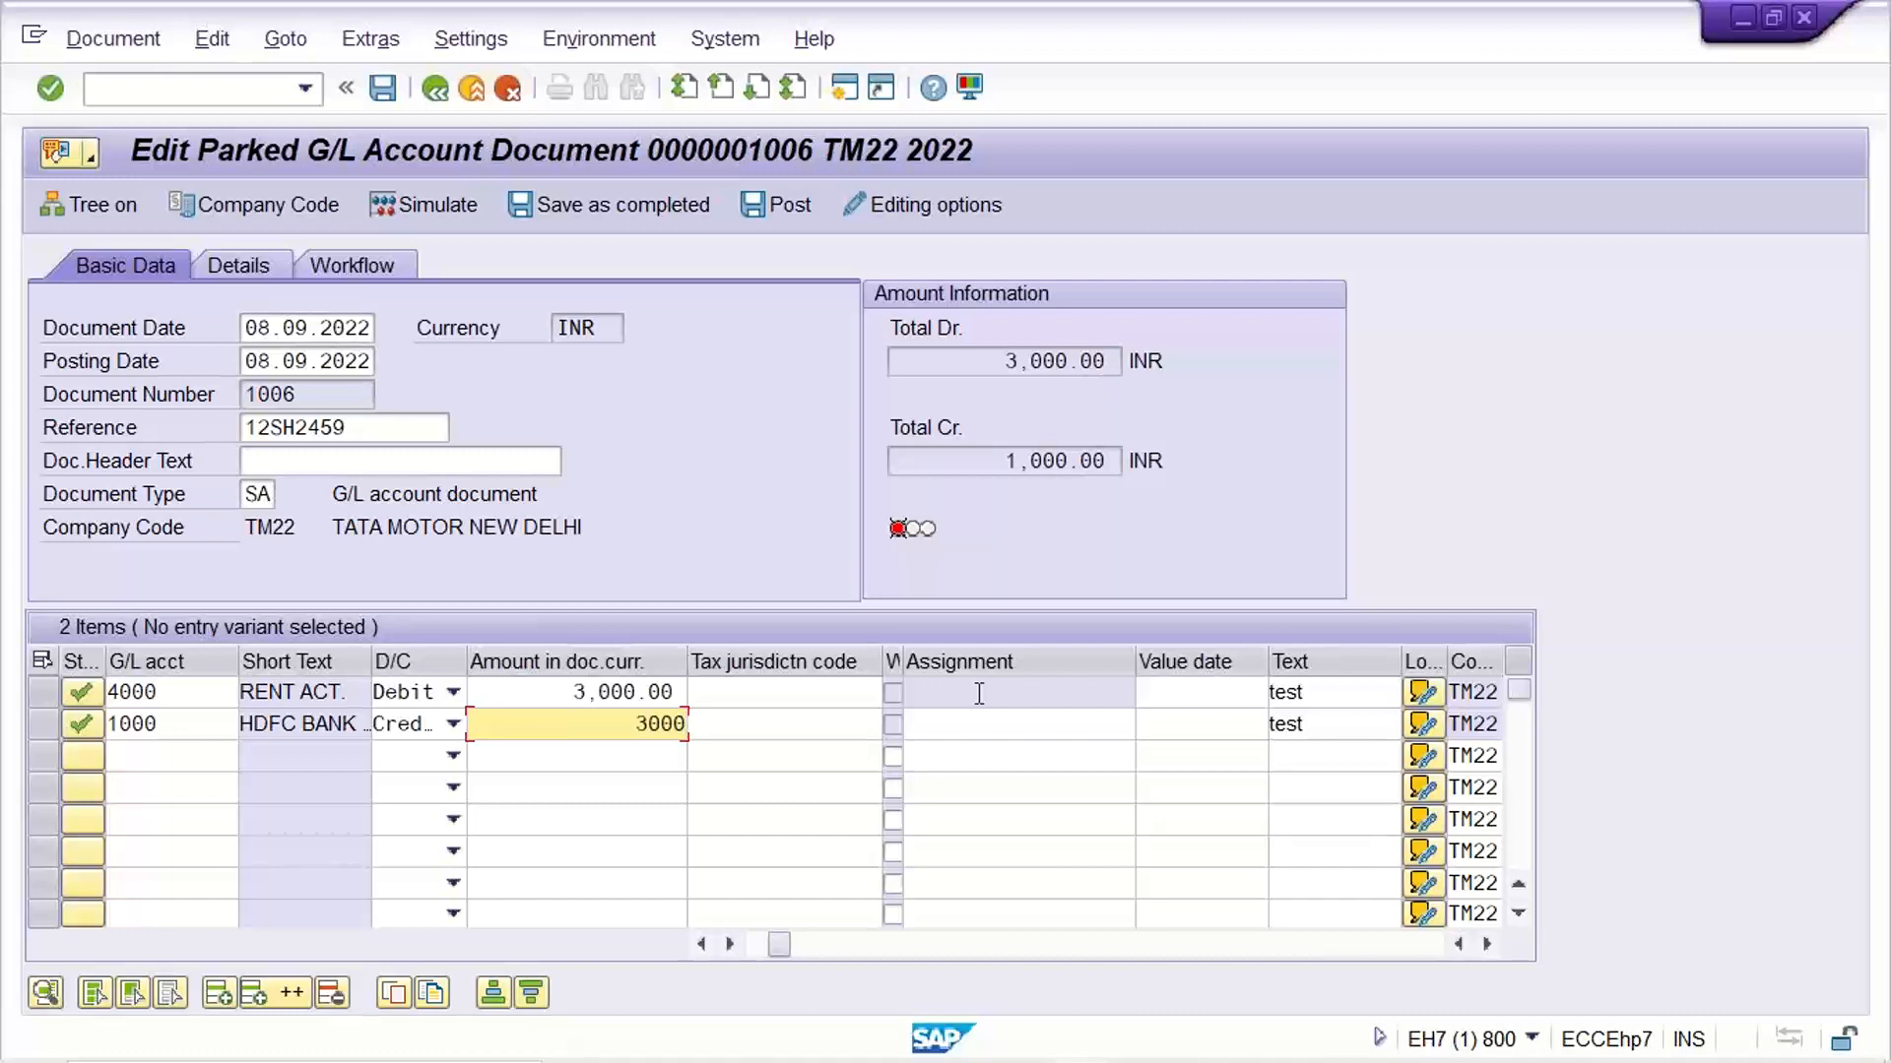
pyautogui.press('Return')
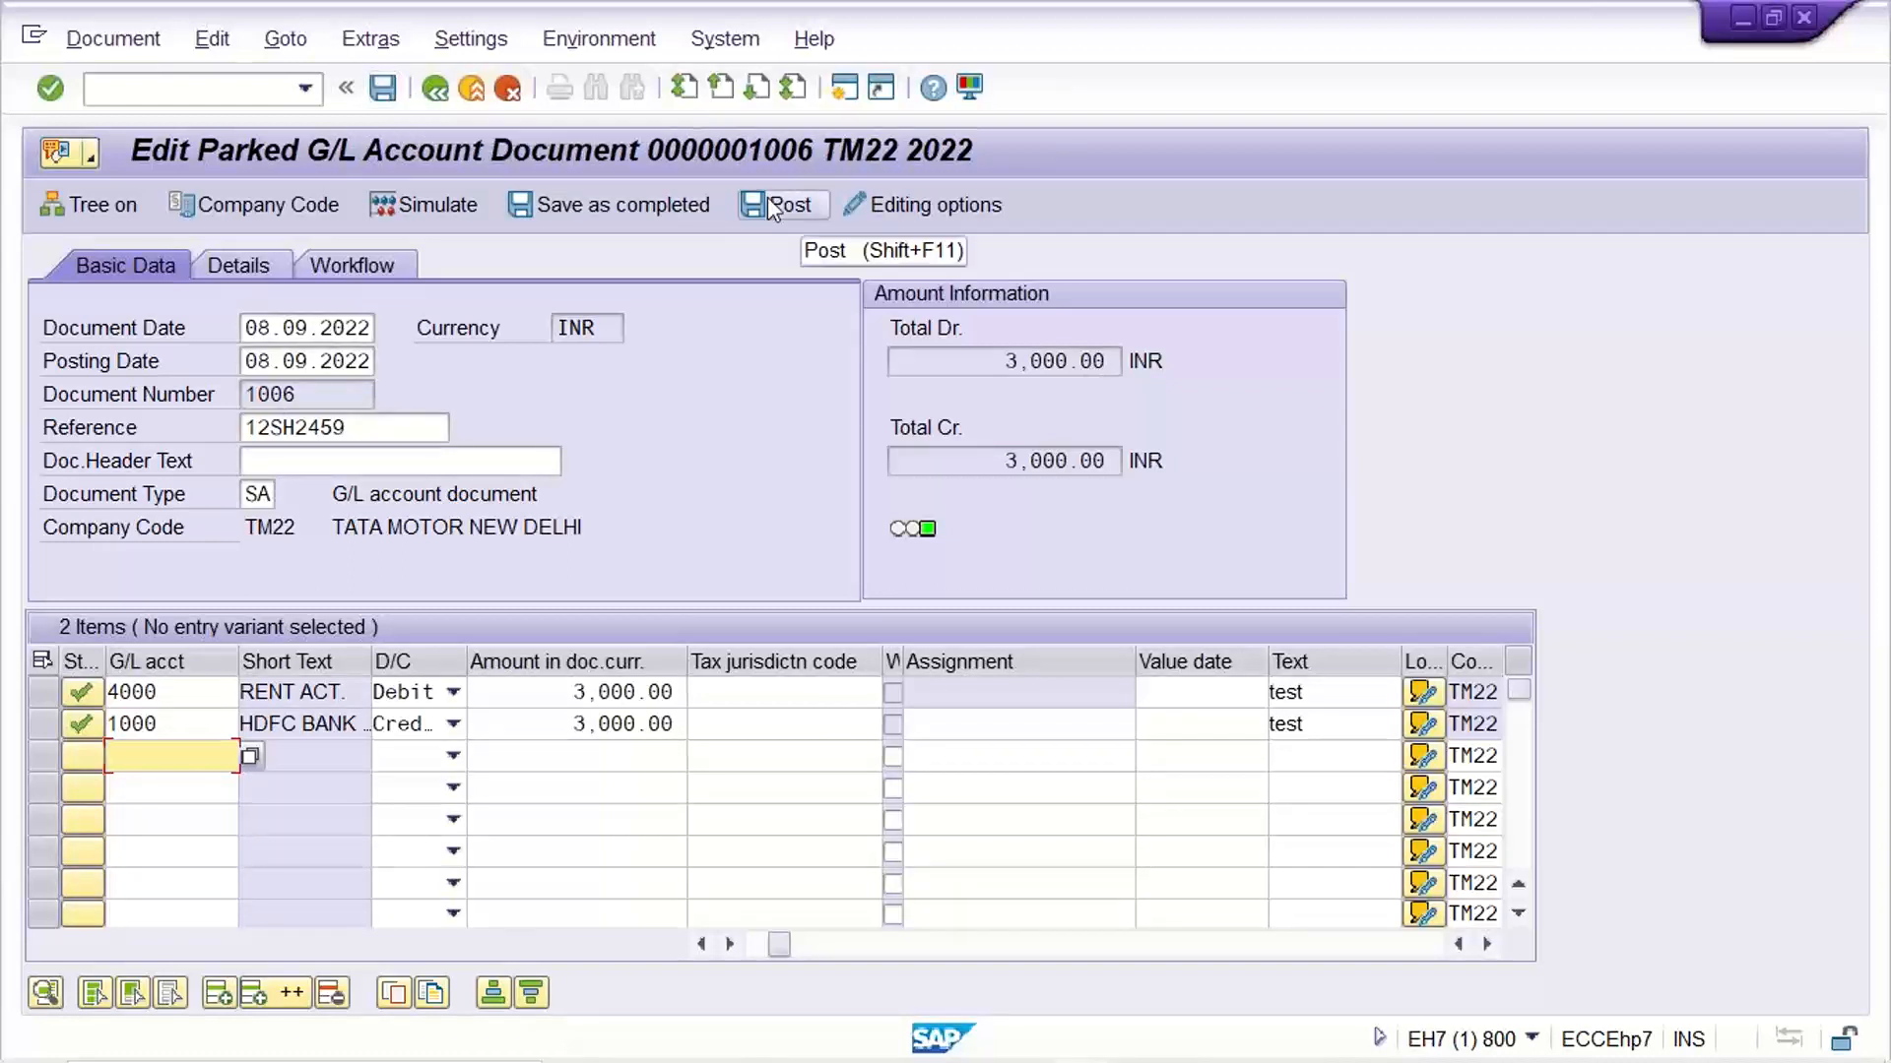
pyautogui.click(794, 210)
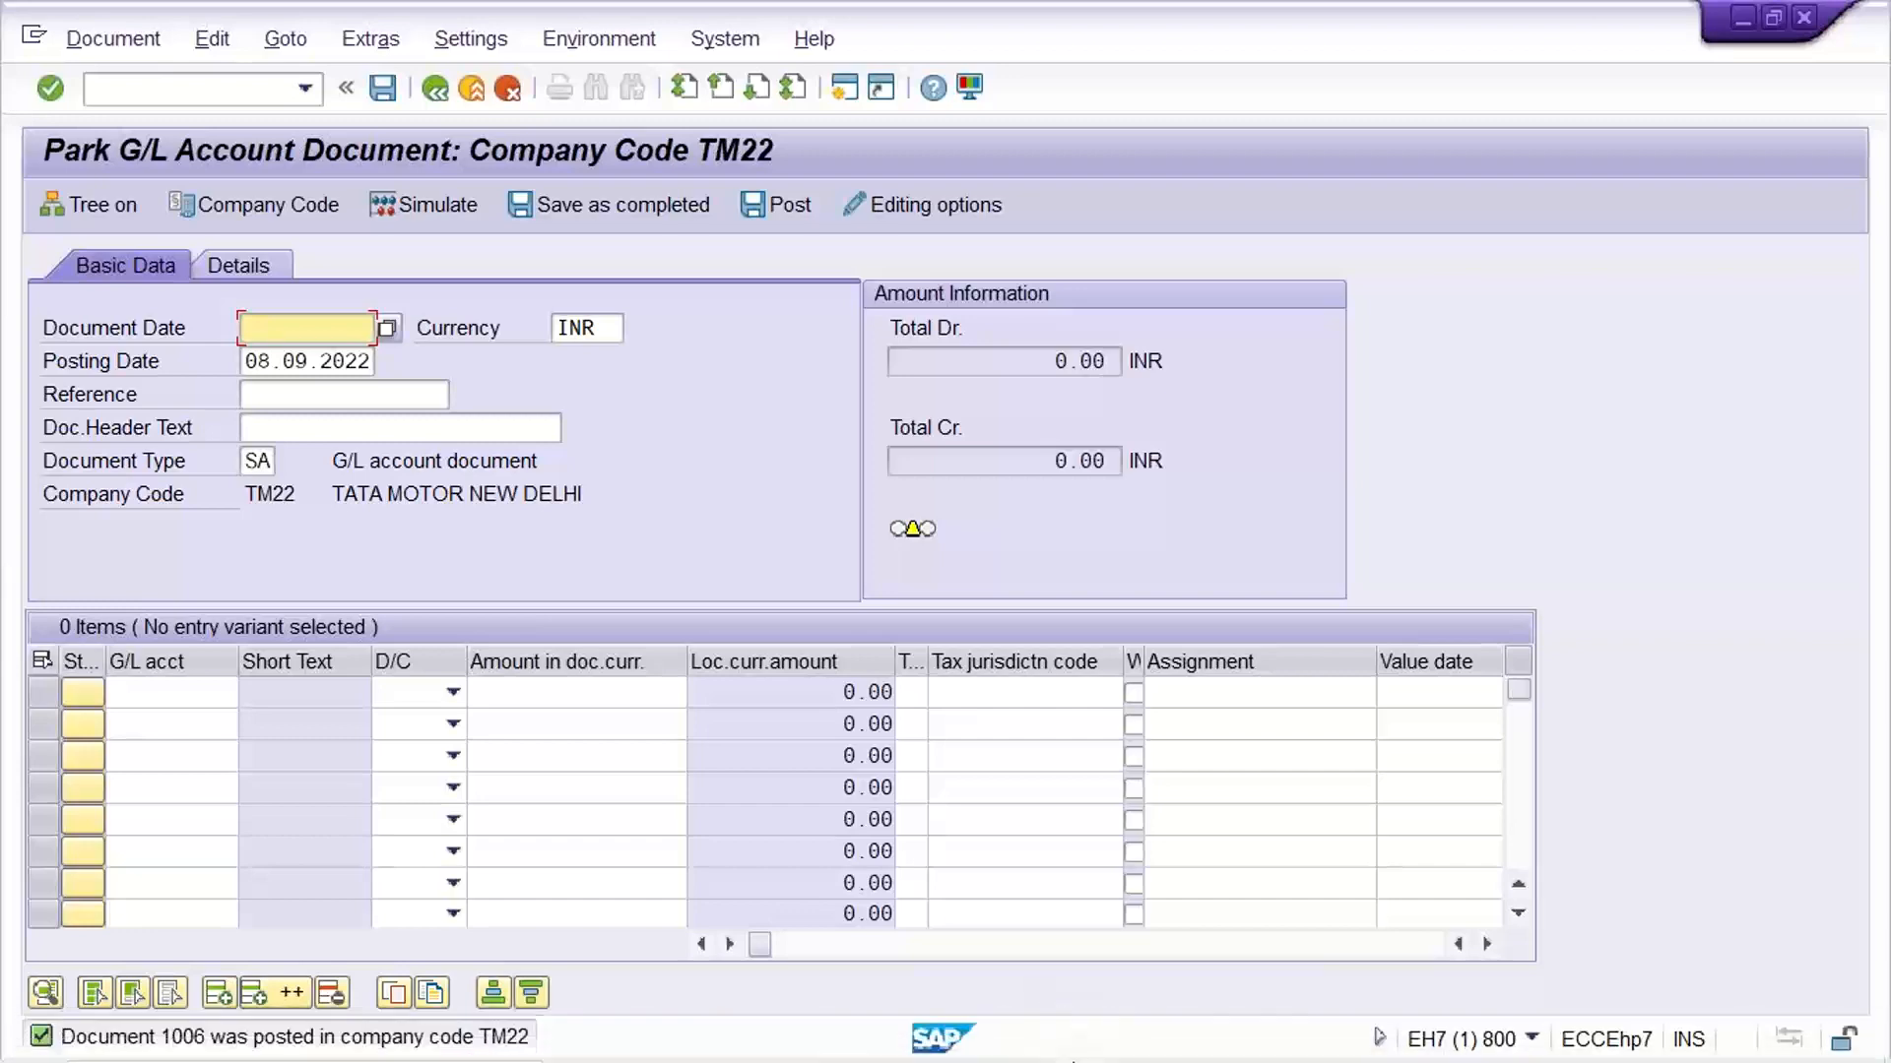
# Switch back to the line item display of G/L account 4000 and check the entry for document 1006
pyautogui.moveTo(1082, 1036)
pyautogui.click(1477, 856)
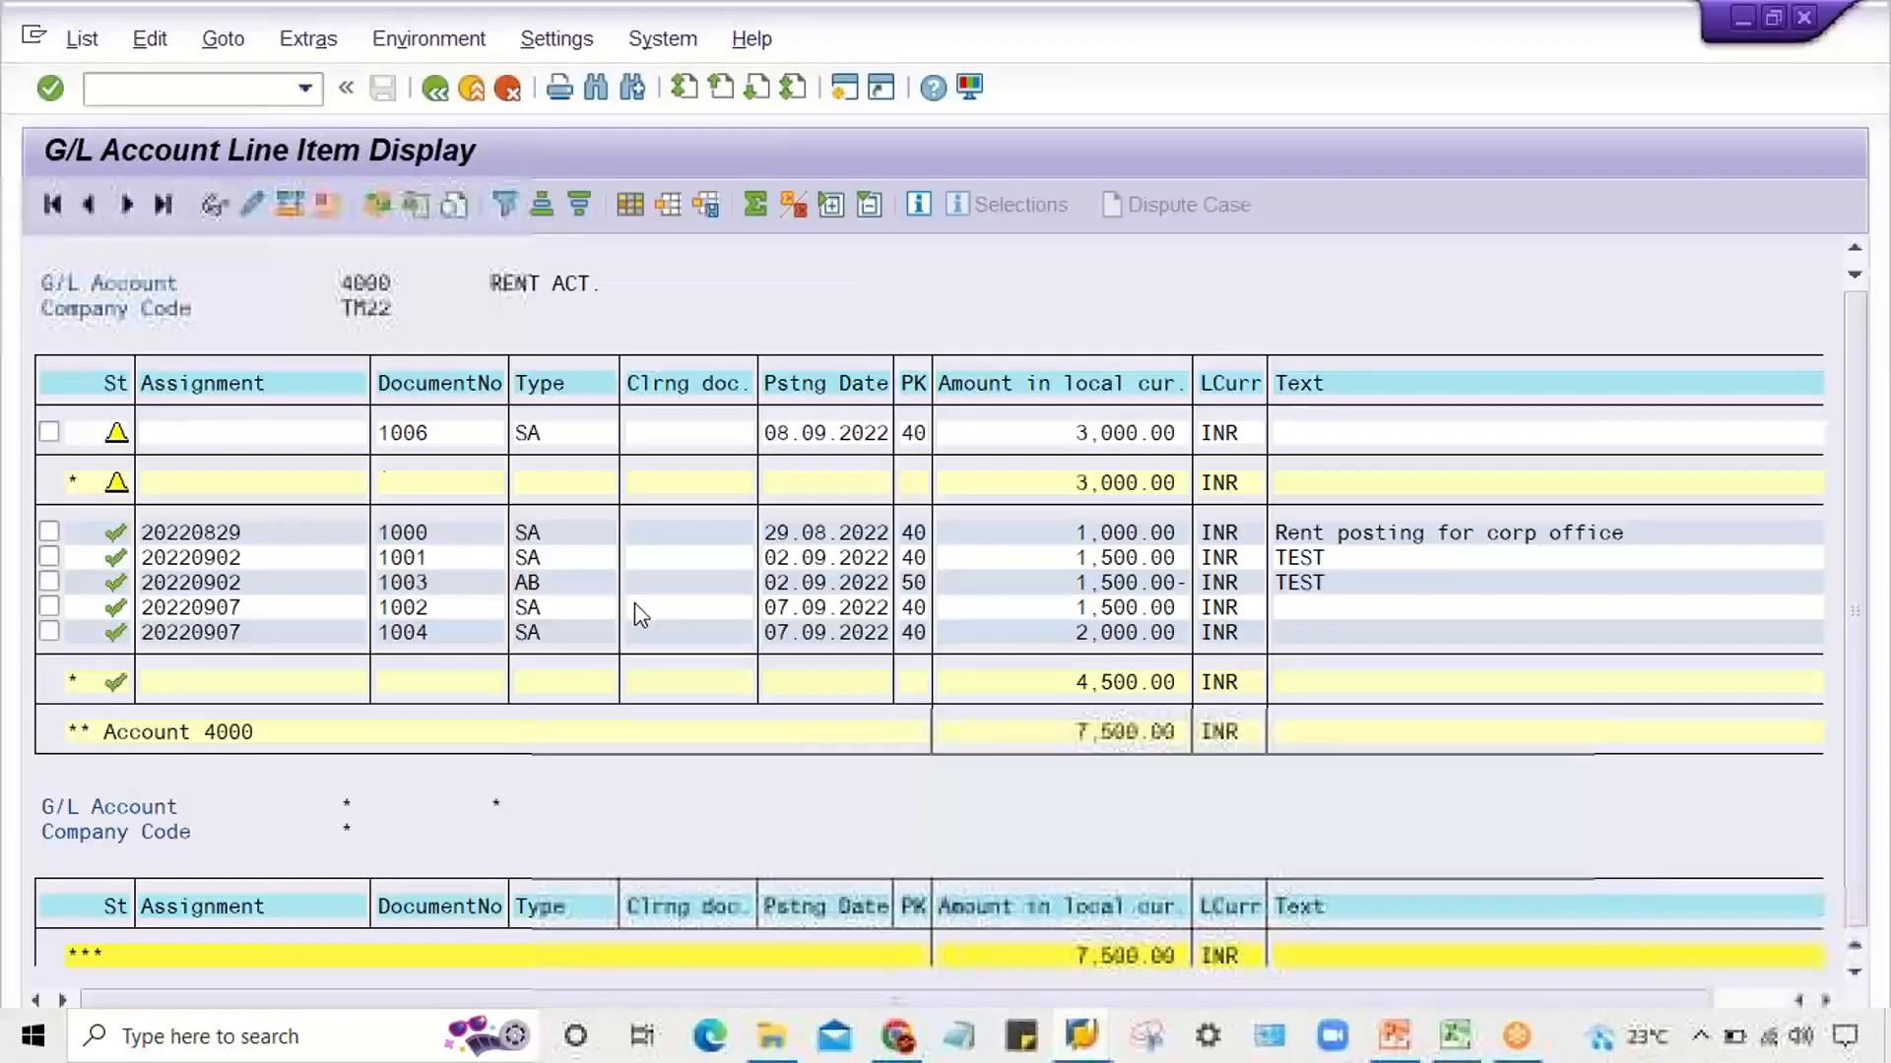
pyautogui.click(1106, 433)
pyautogui.click(1059, 436)
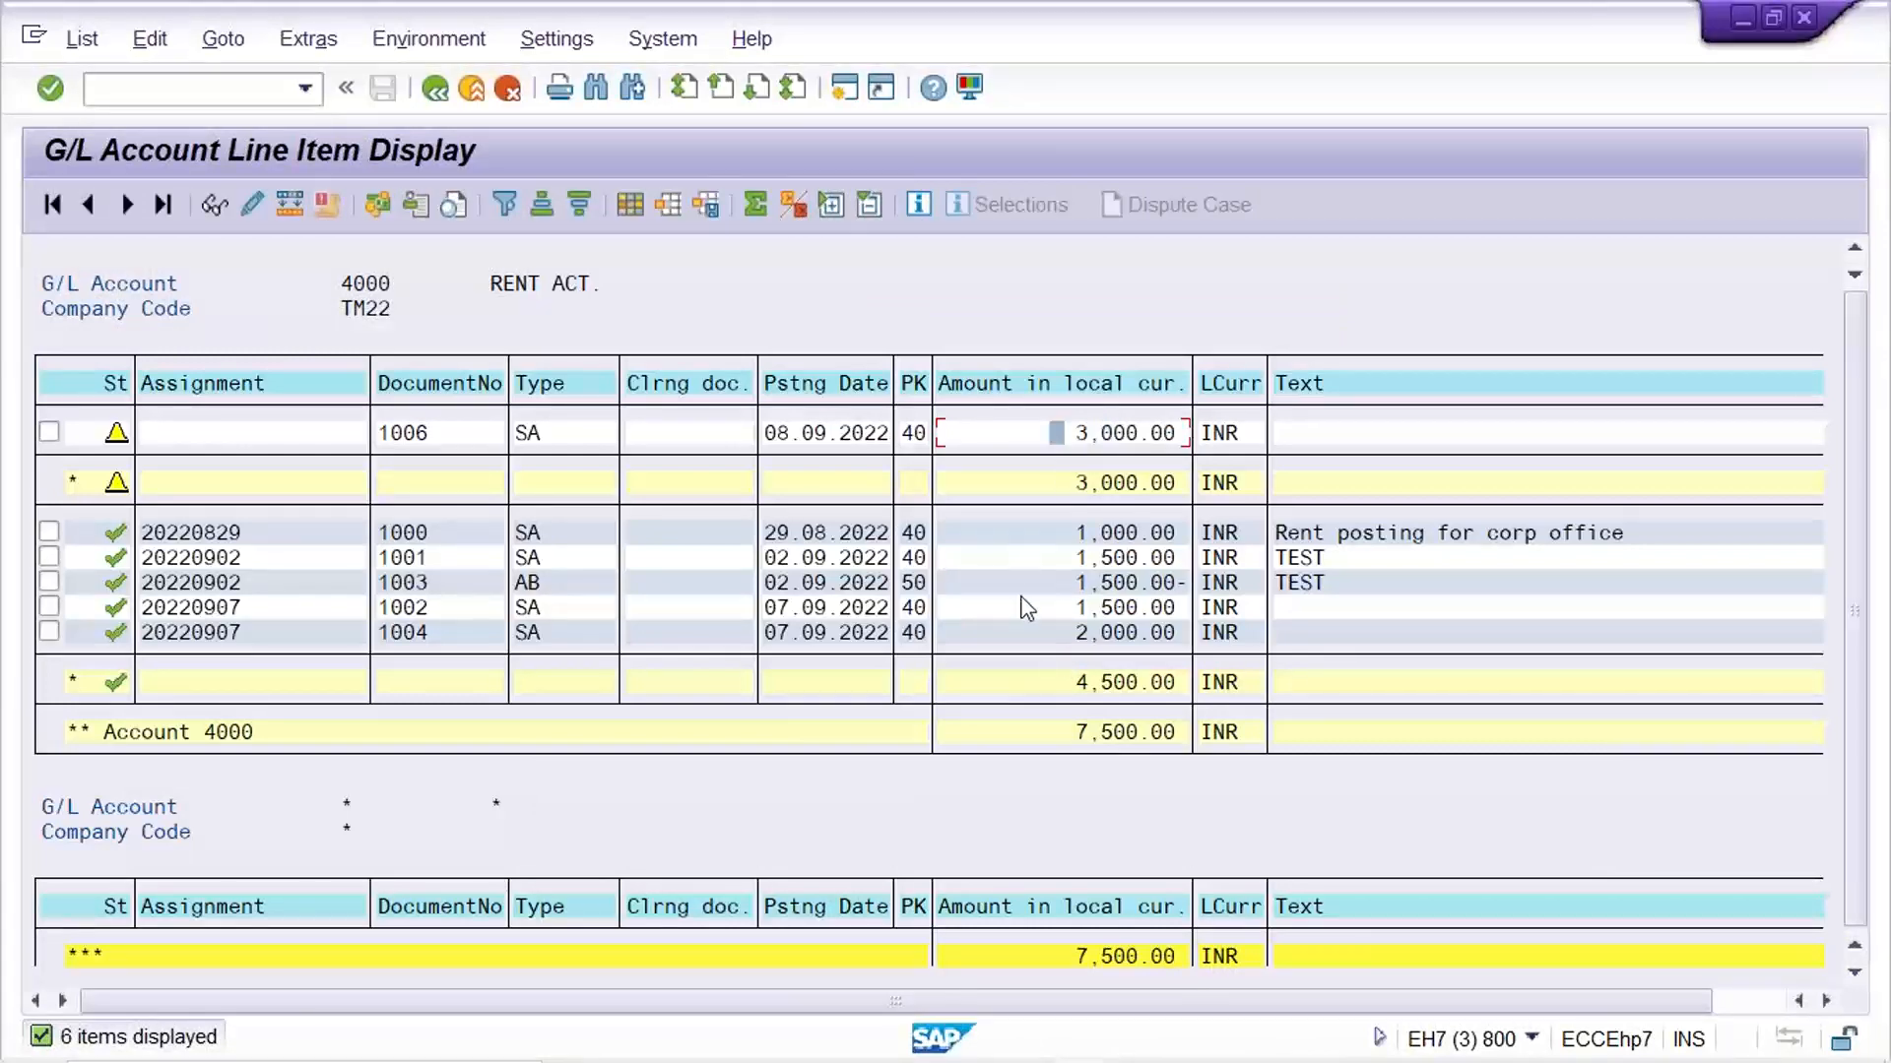
# Refresh the line item list of G/L account 4000 and check the entry for document 1006
pyautogui.click(82, 38)
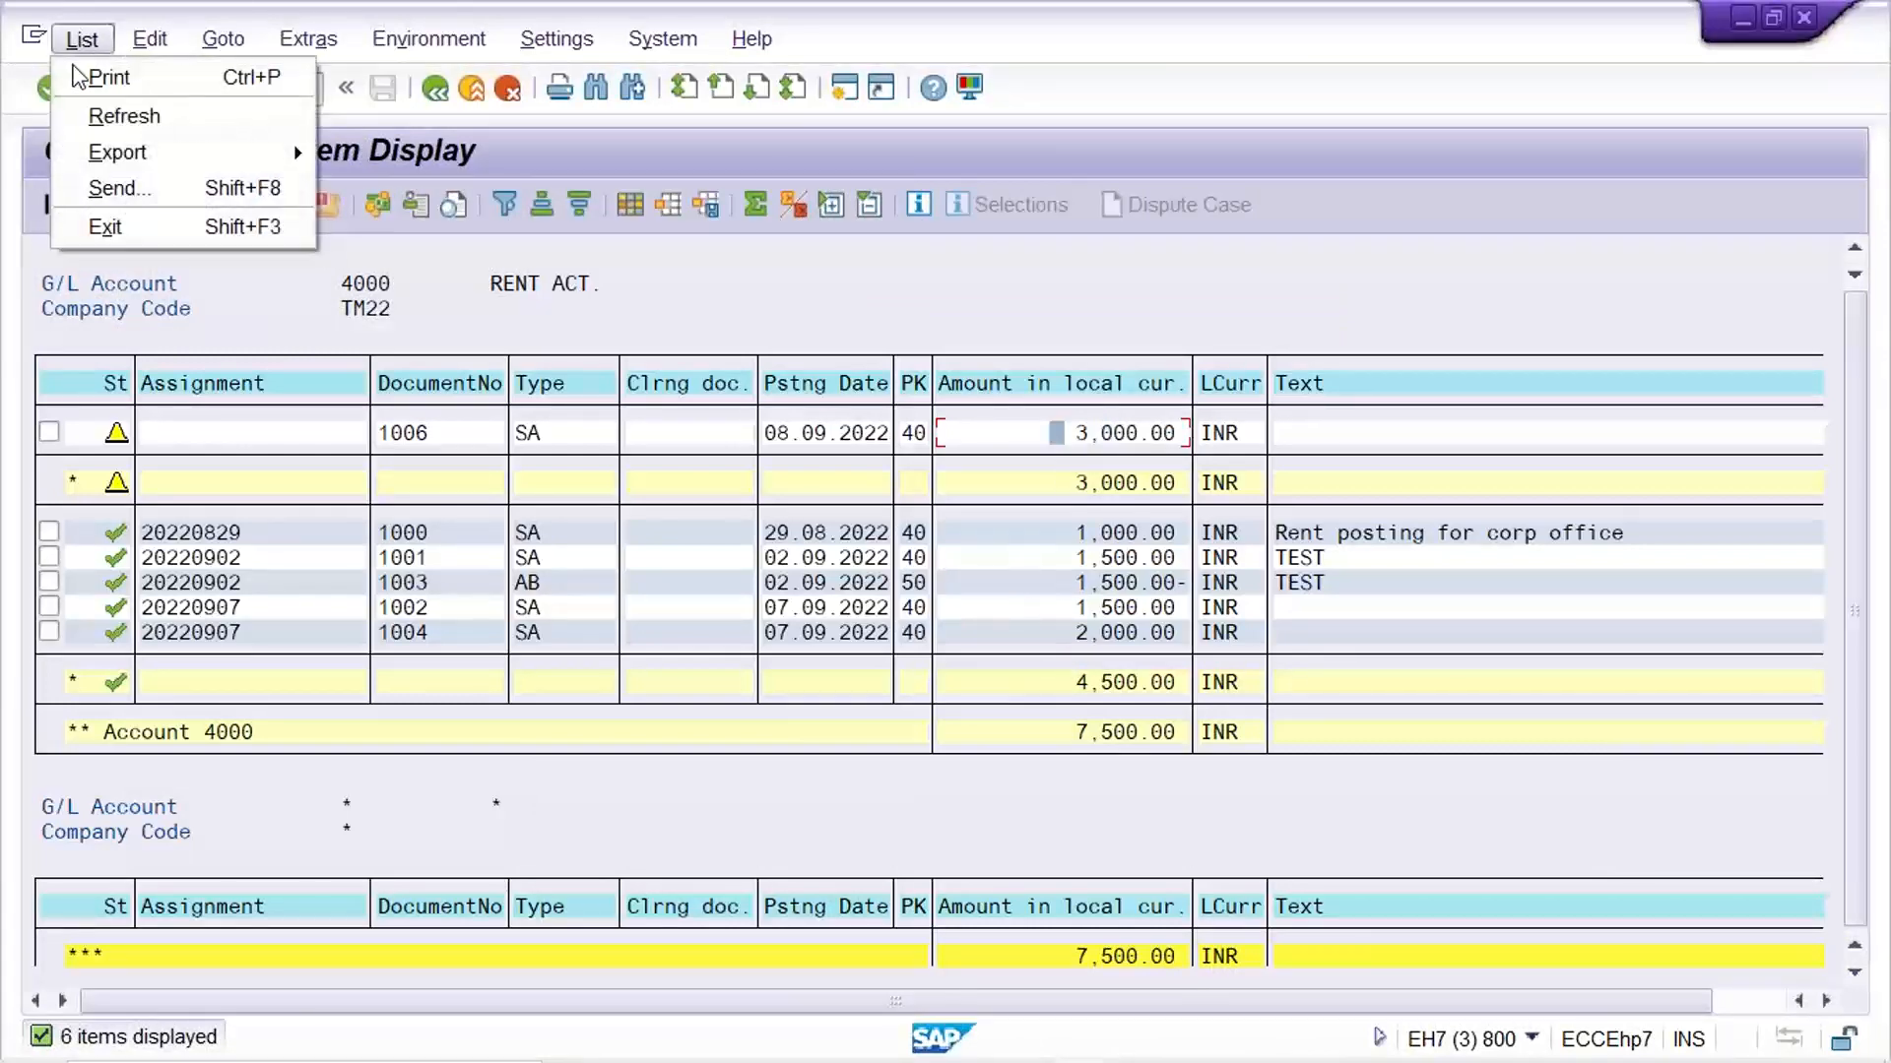
pyautogui.click(81, 119)
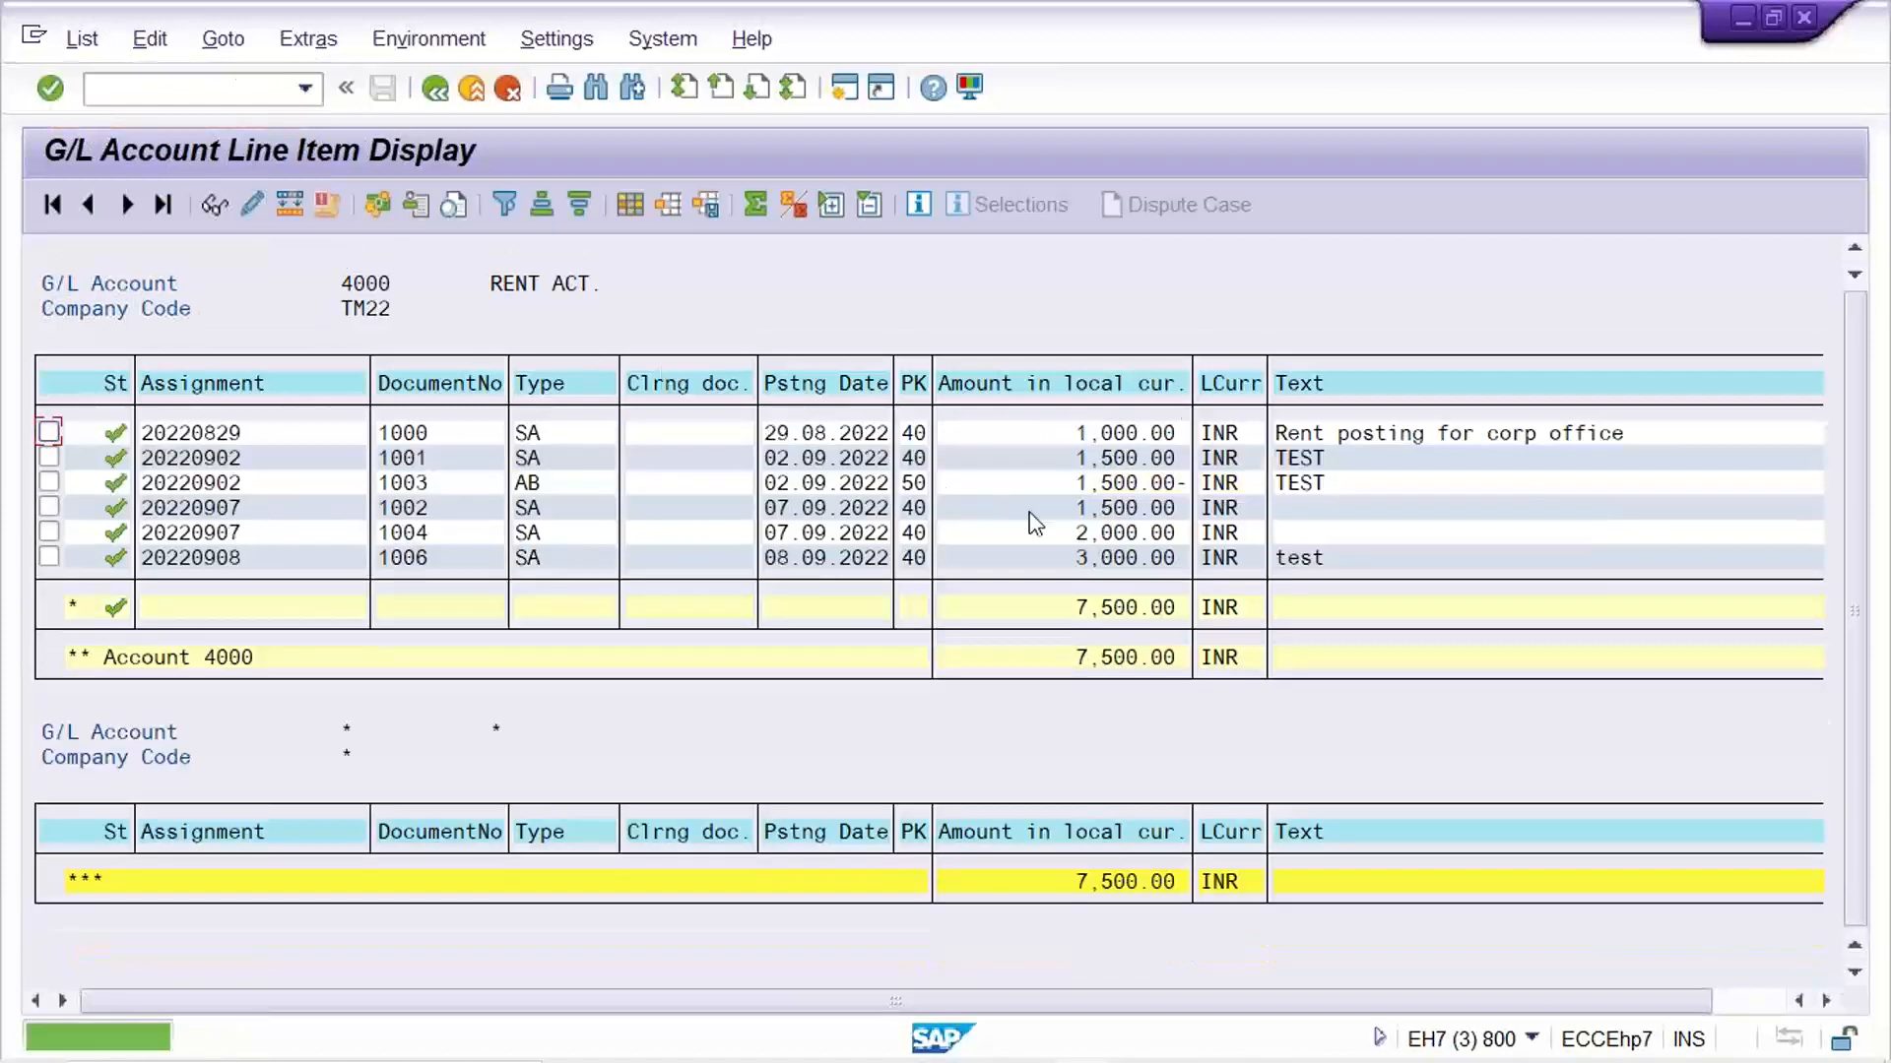
pyautogui.click(1124, 559)
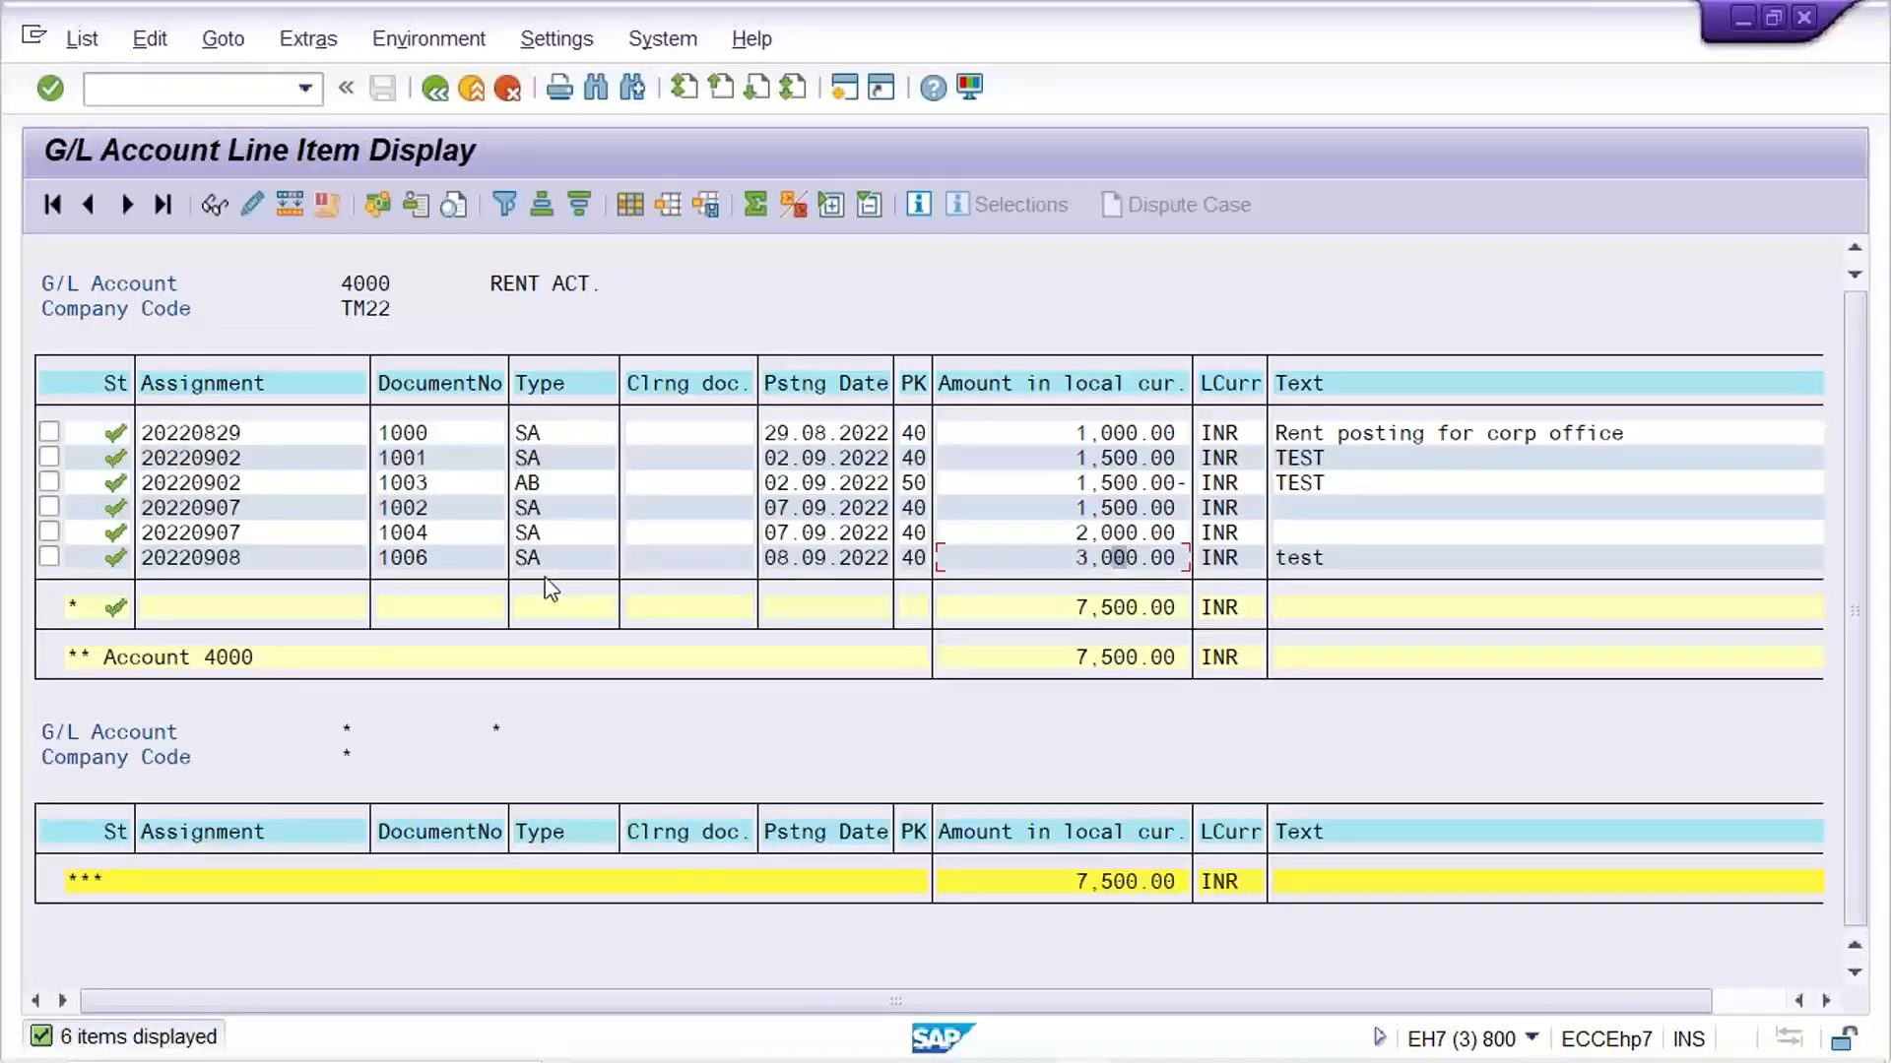
pyautogui.click(457, 561)
pyautogui.click(983, 565)
pyautogui.click(1043, 559)
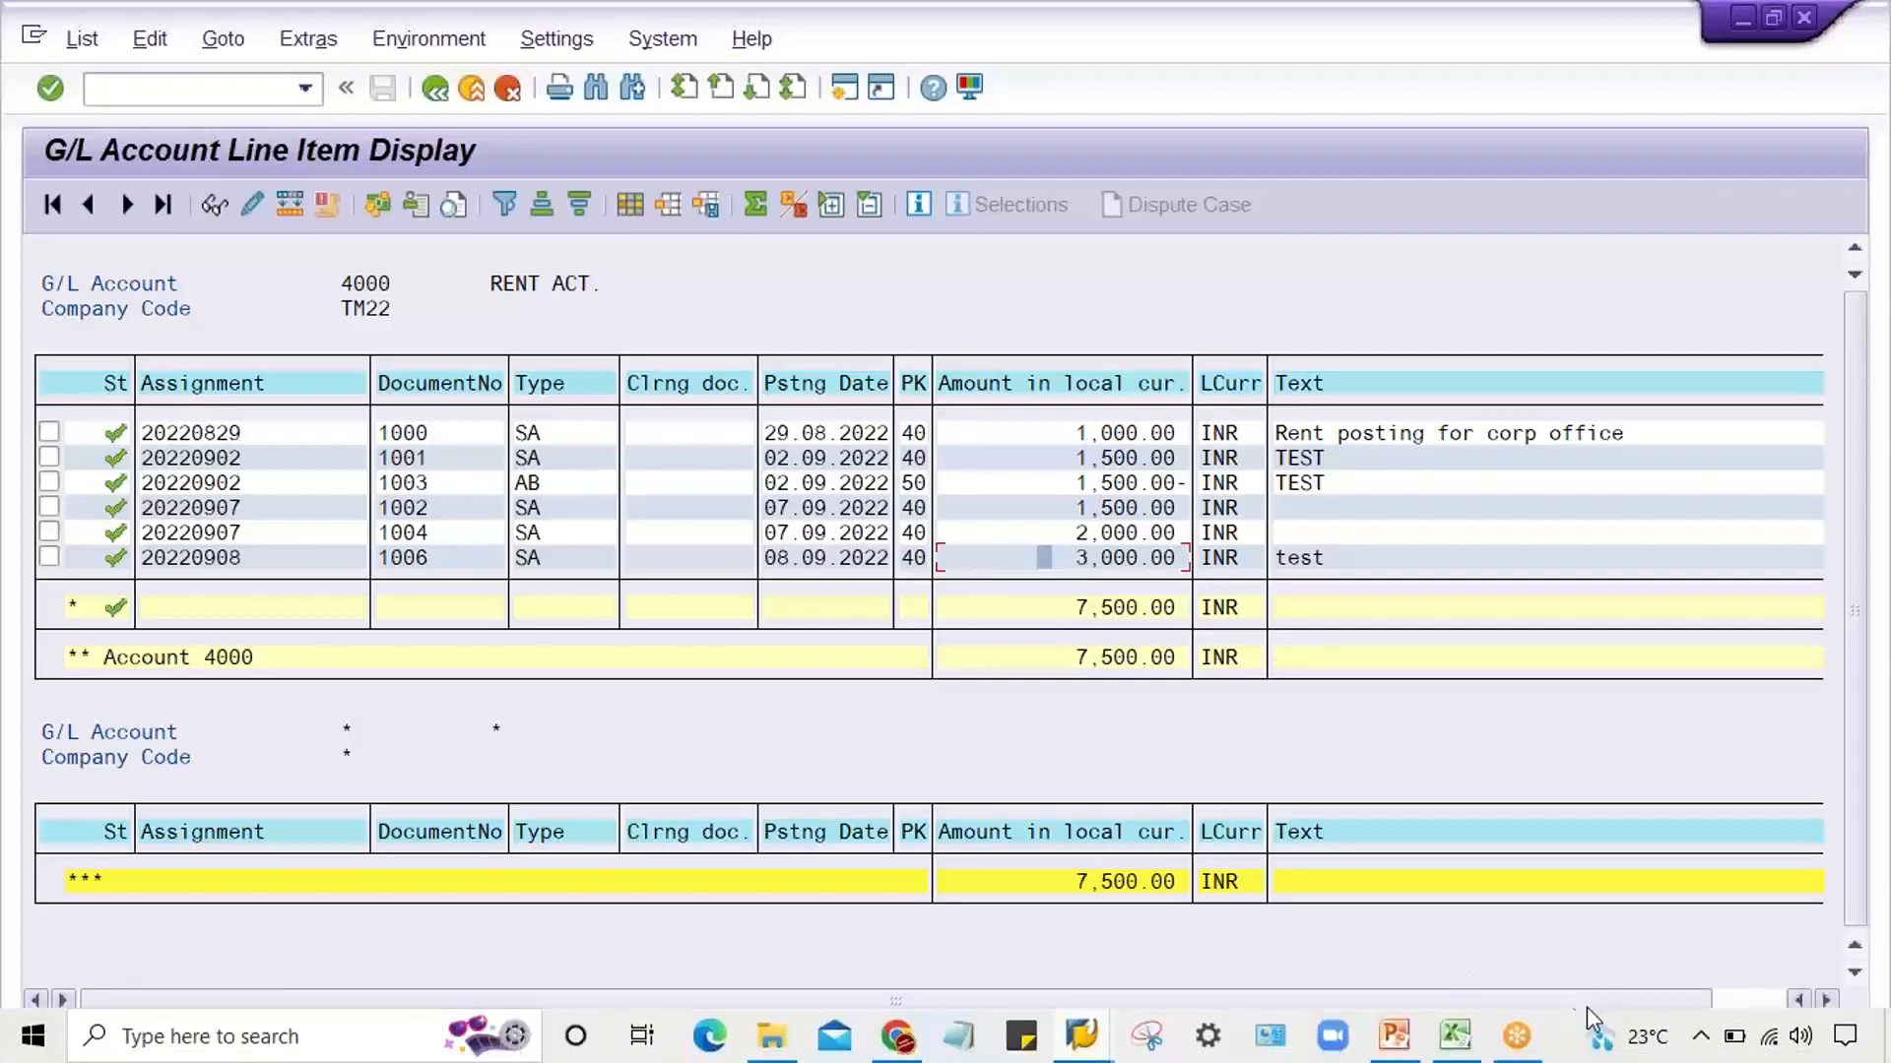
# Switch to the Excel notes and enter "POST" in cell K7 beside B, under PARK
pyautogui.click(1471, 1050)
pyautogui.click(1211, 503)
pyautogui.write('POST')
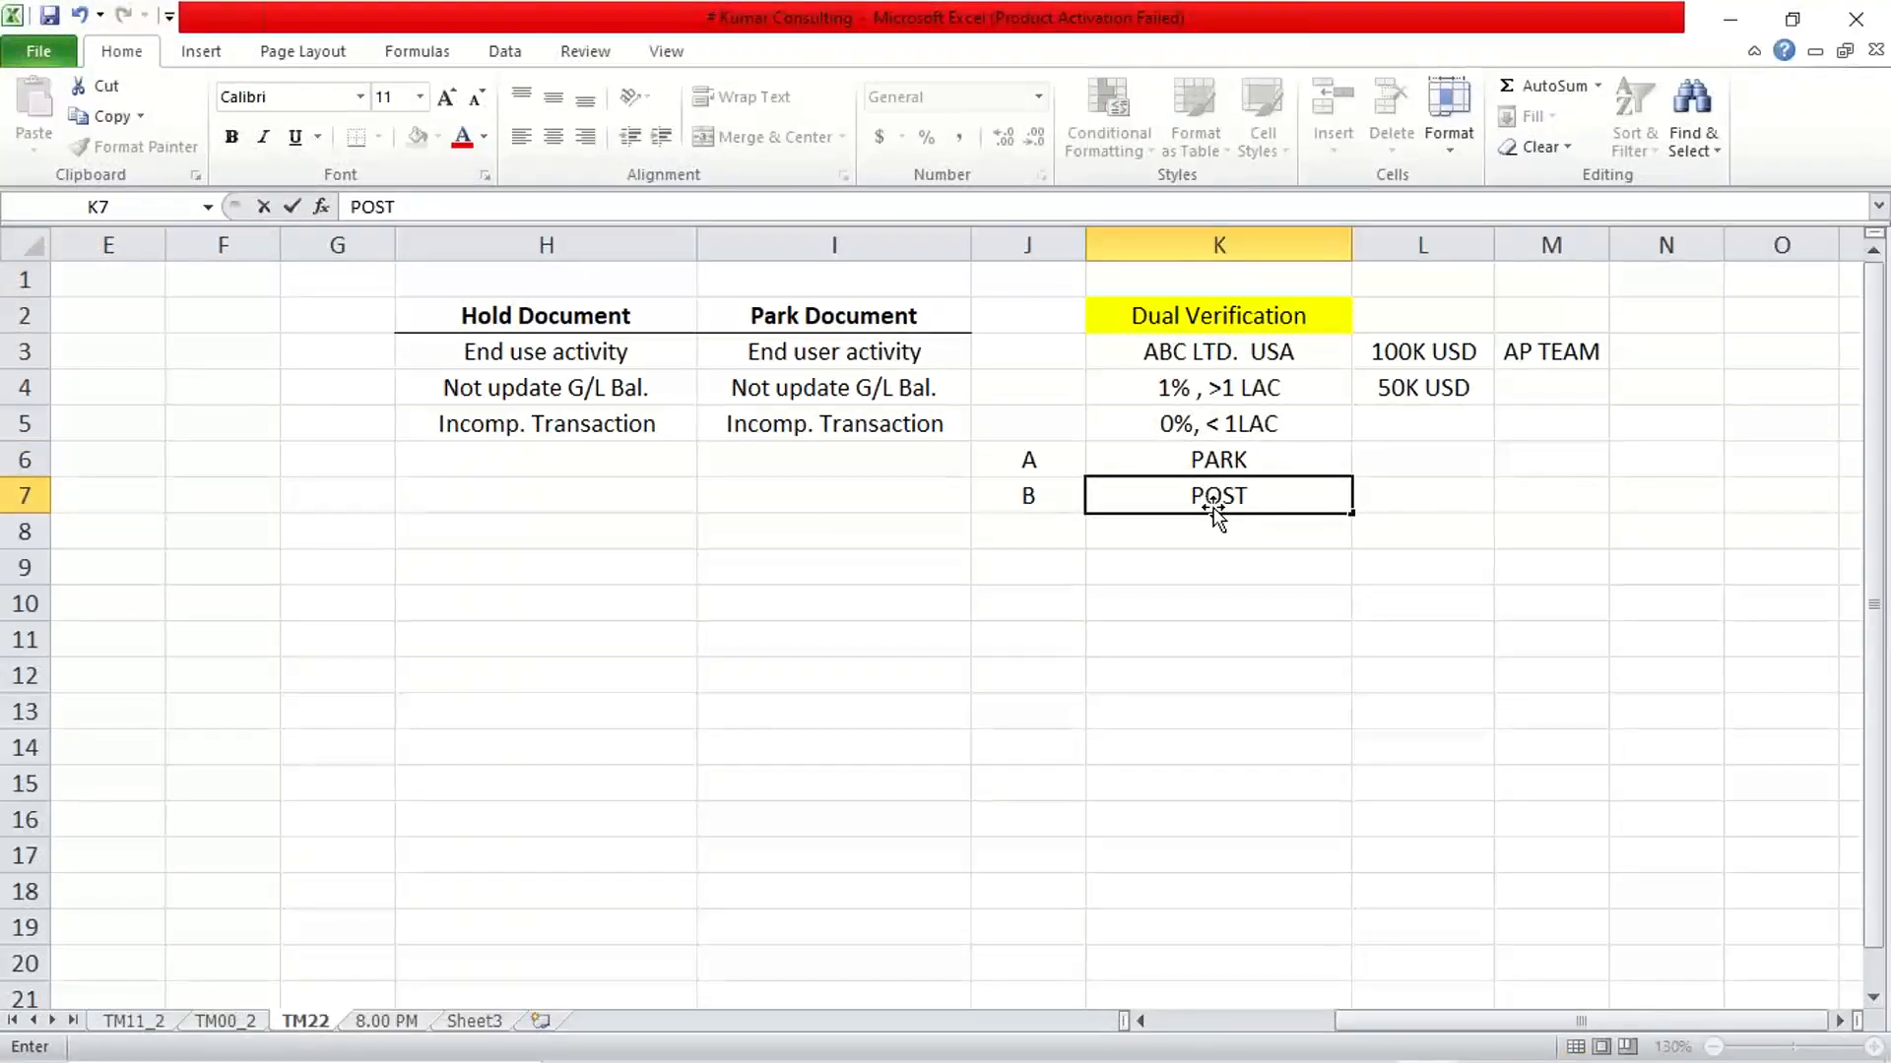
pyautogui.press('Return')
# Review the Dual Verification notes in column K, comparing the PARK role of A with the POST role of B
pyautogui.click(1211, 459)
pyautogui.click(1203, 490)
pyautogui.click(1190, 461)
pyautogui.click(1154, 431)
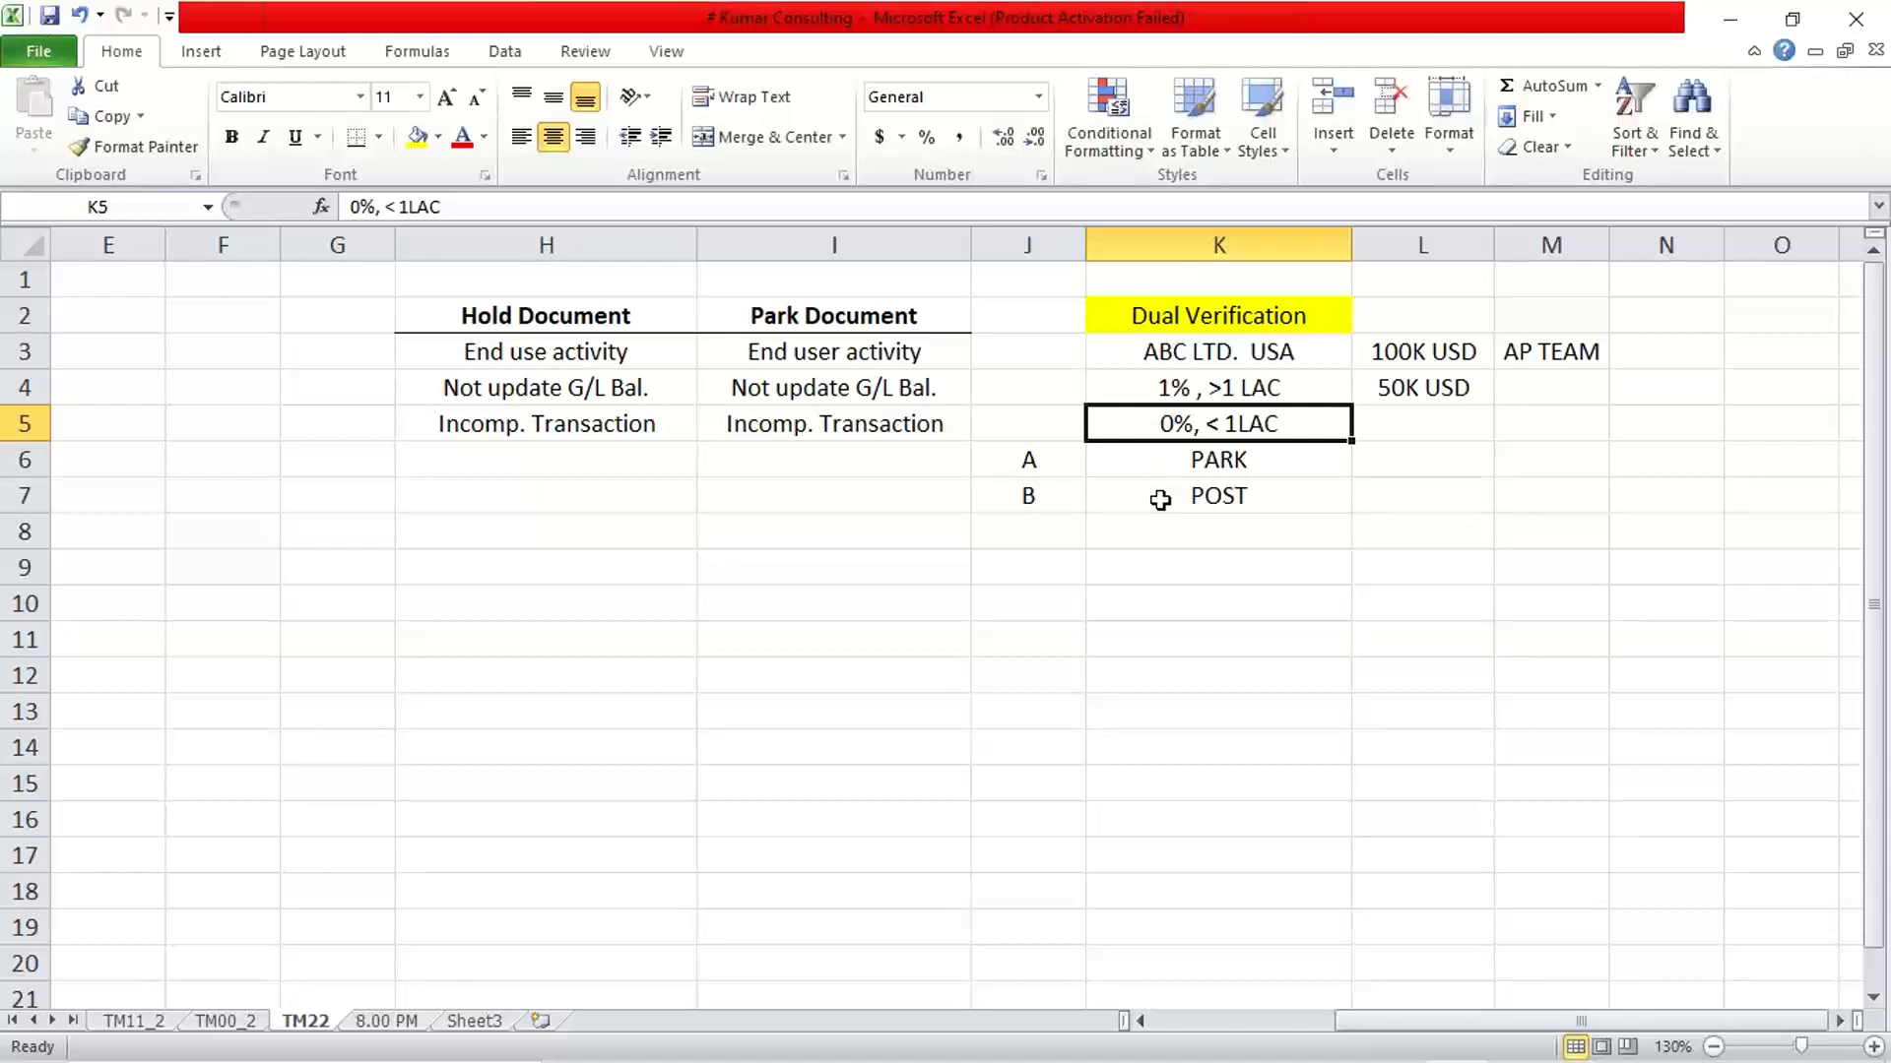
pyautogui.press('Down')
pyautogui.press('Down')
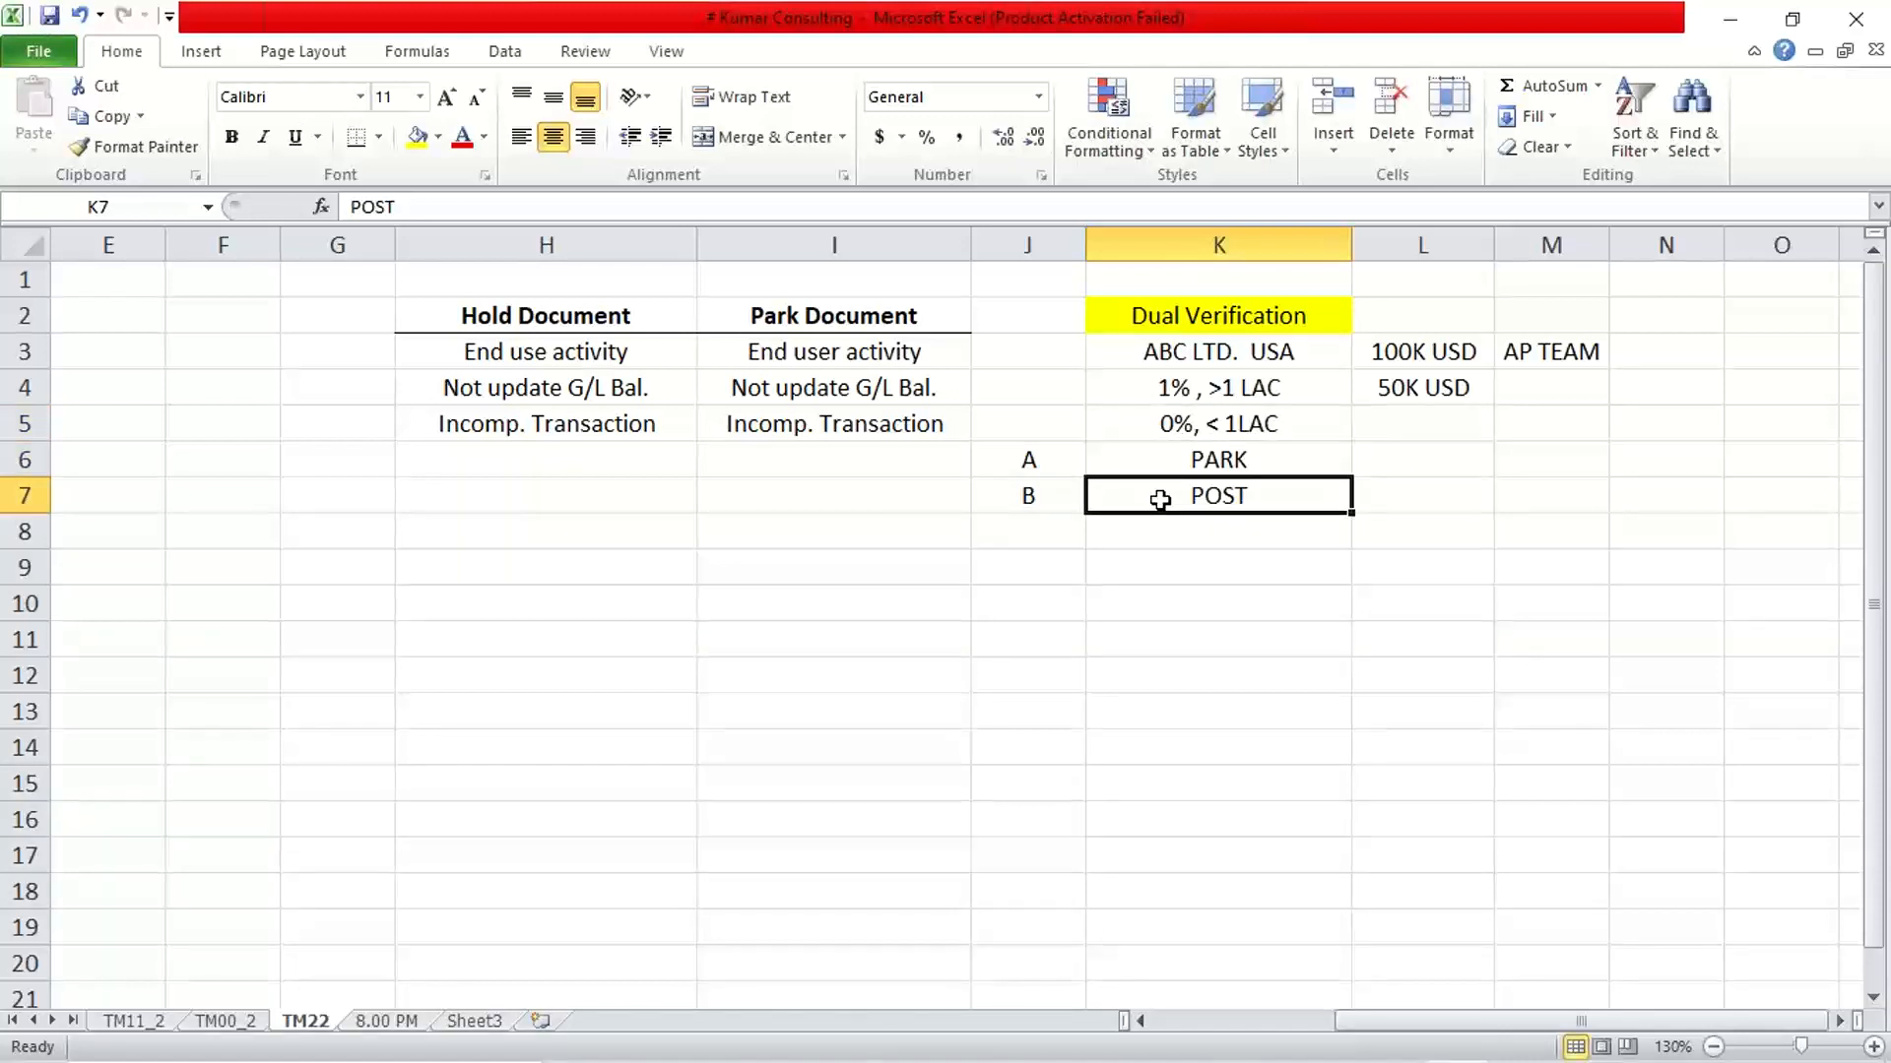
pyautogui.press('Up')
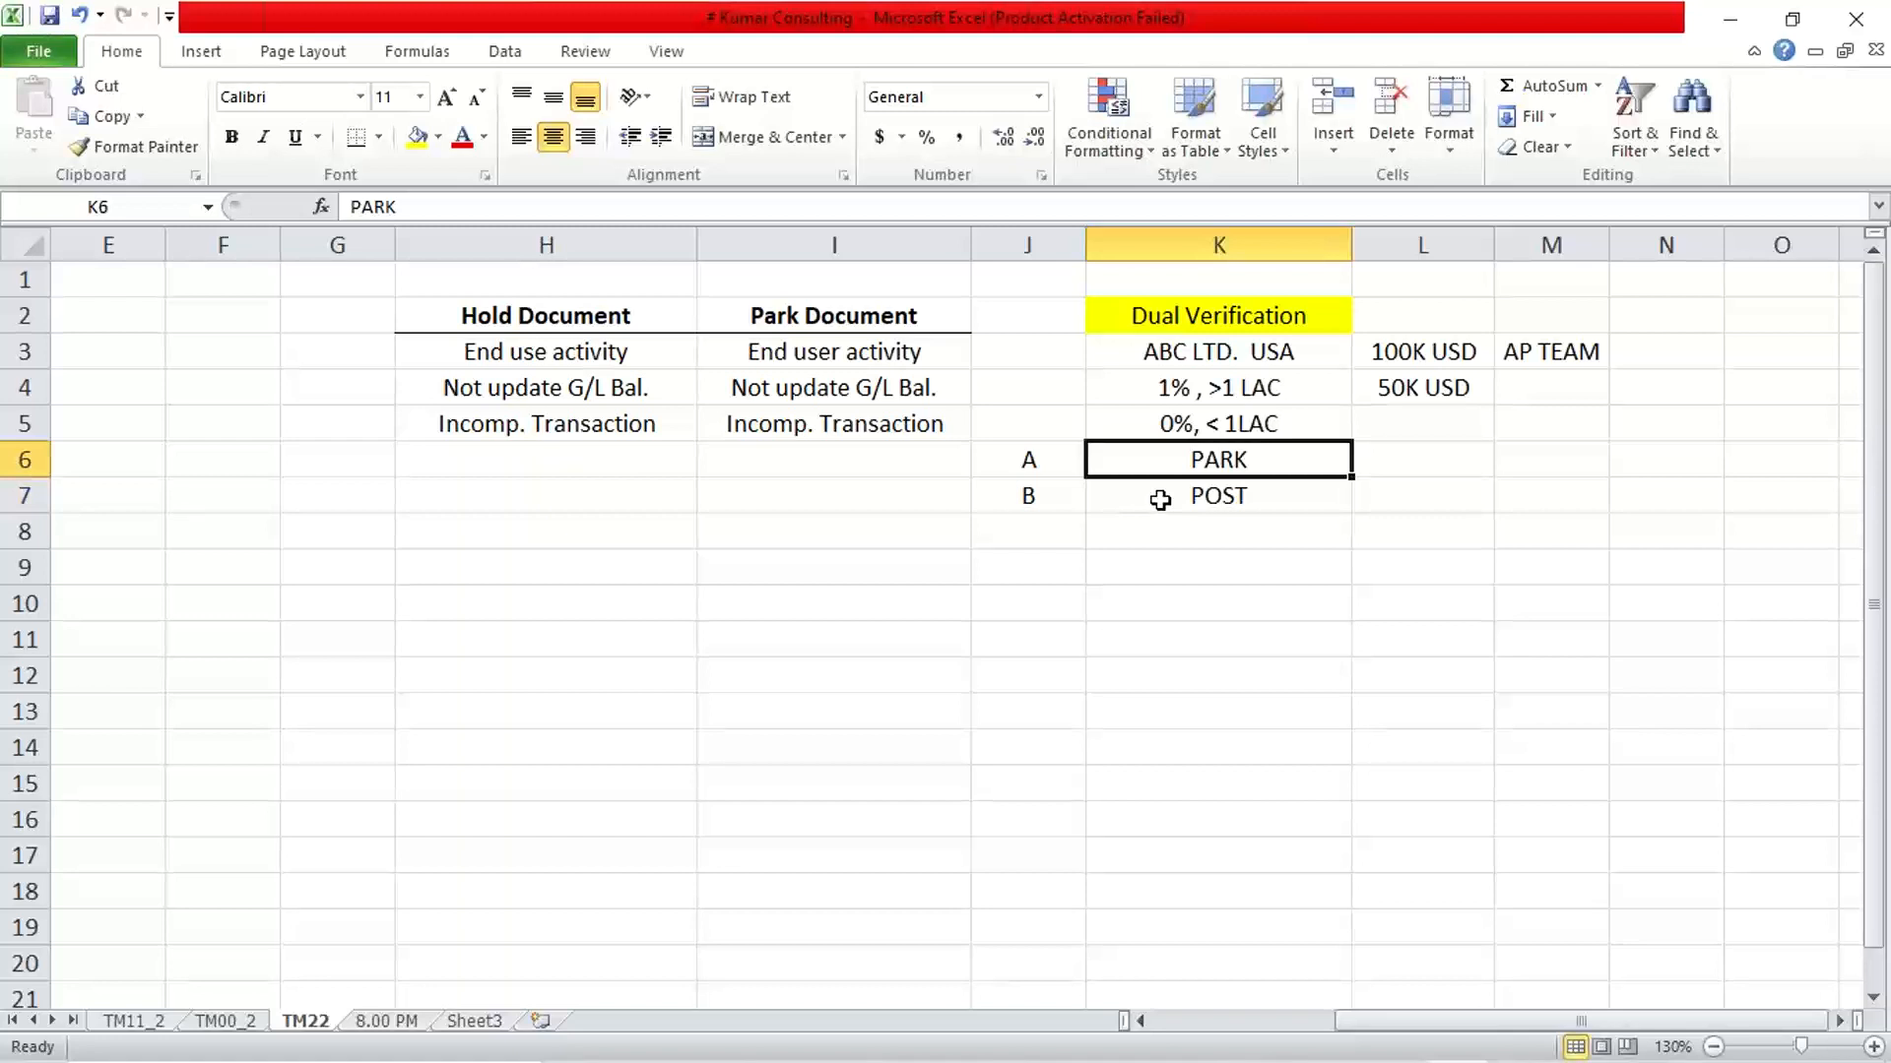
pyautogui.press('Down')
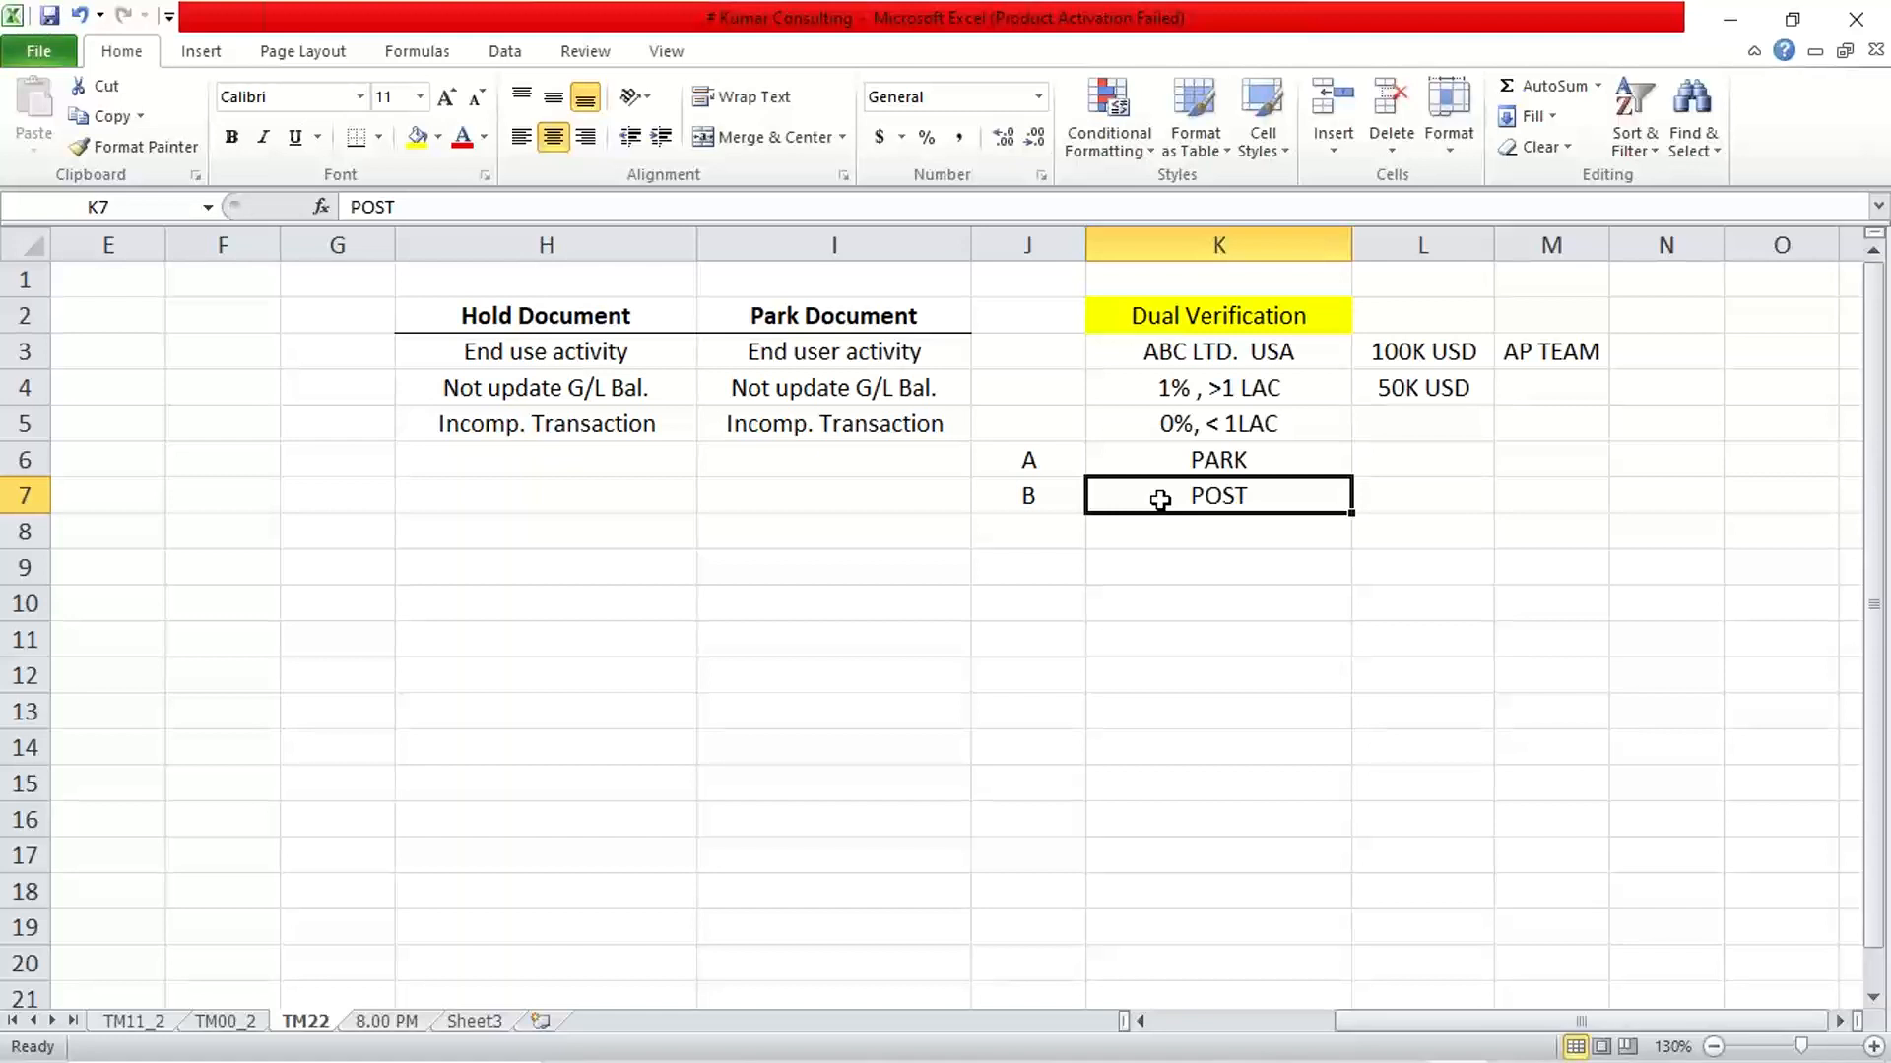
pyautogui.click(1217, 462)
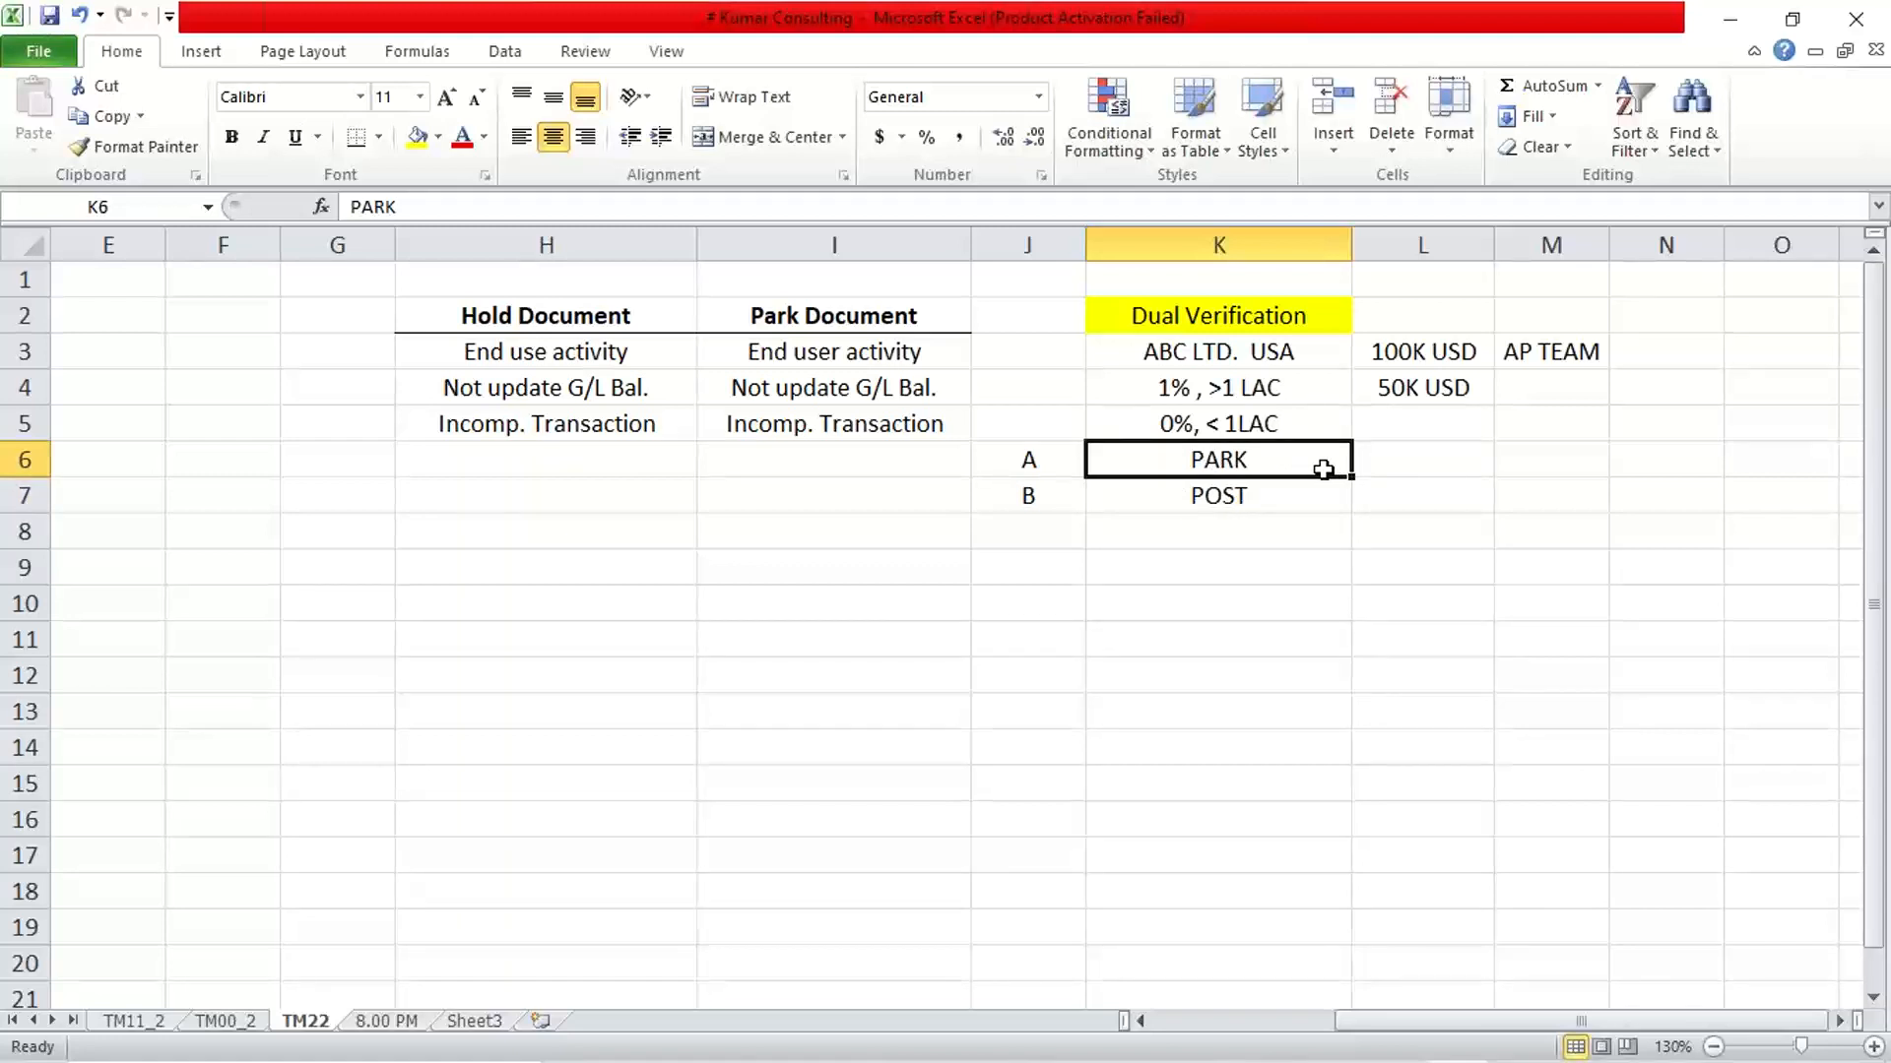
pyautogui.press('Down')
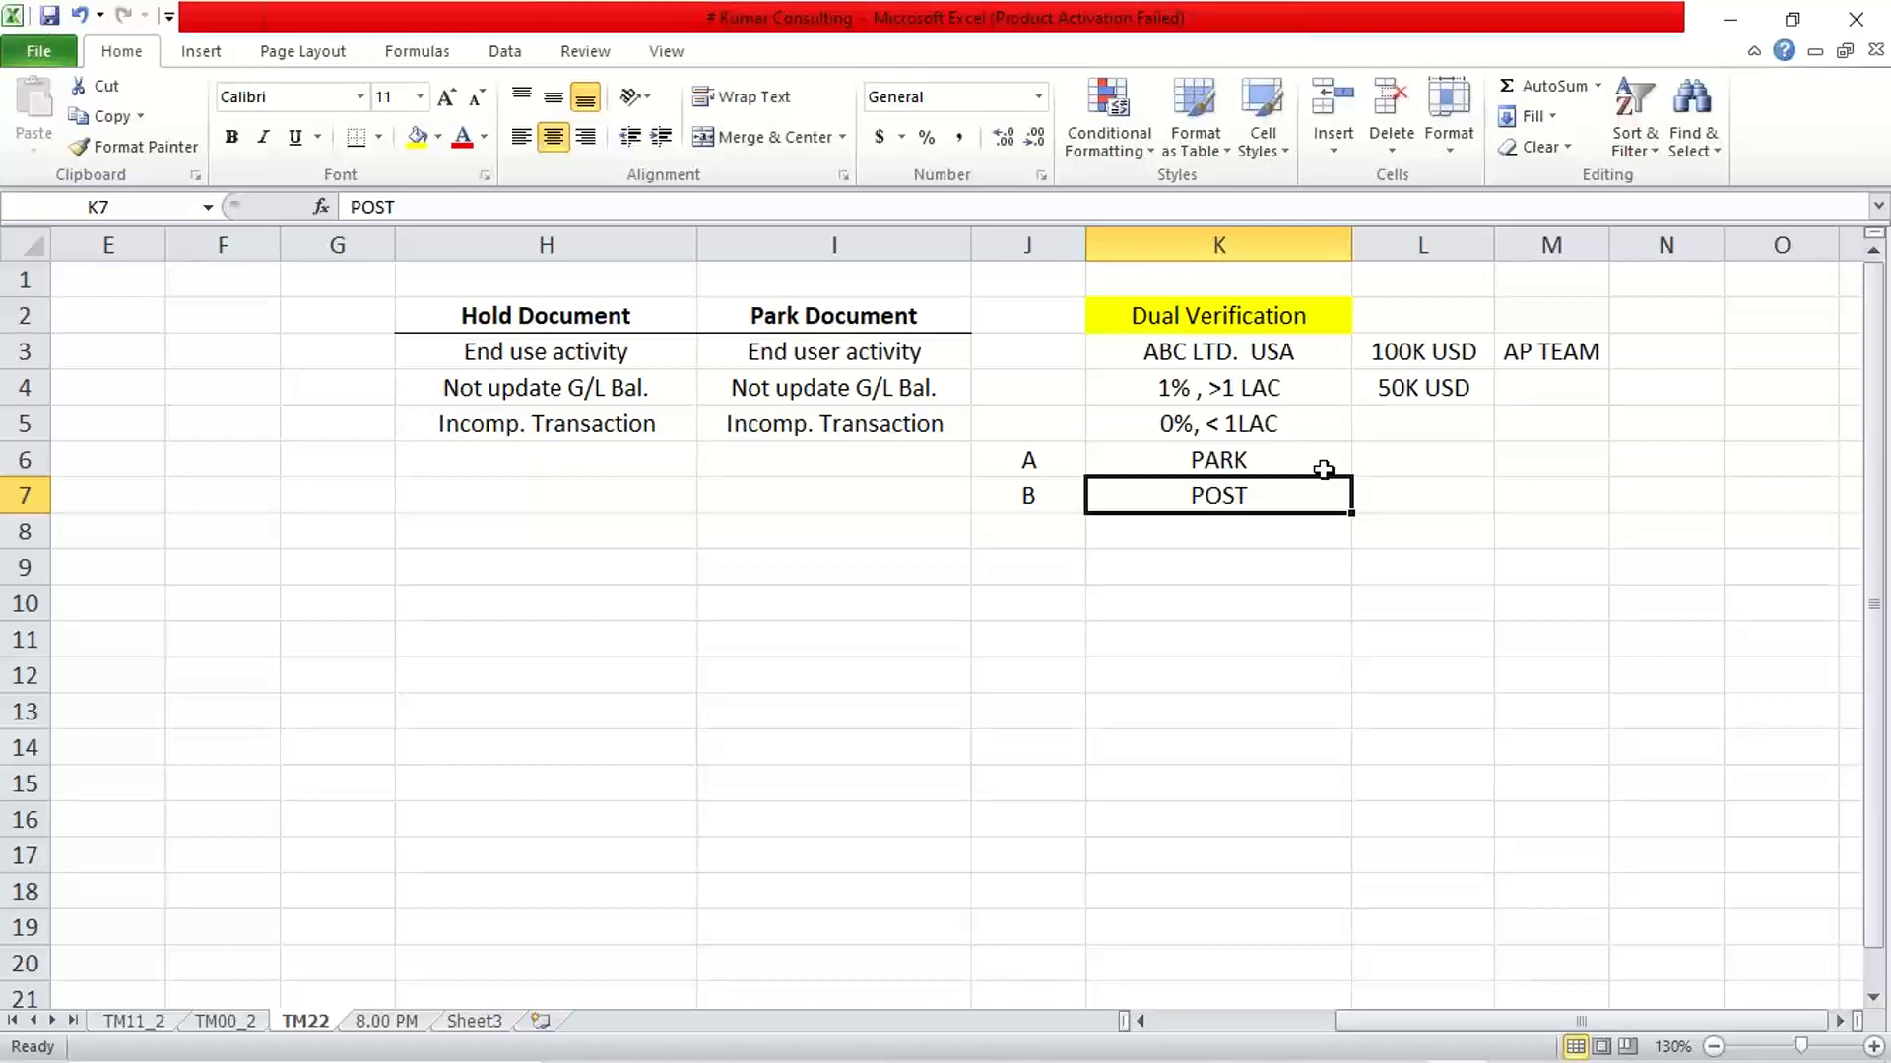
# Review the Hold Document and Park Document notes in H3:I5, comparing the points common to both
pyautogui.moveTo(487, 364); pyautogui.dragTo(758, 424)
pyautogui.click(798, 496)
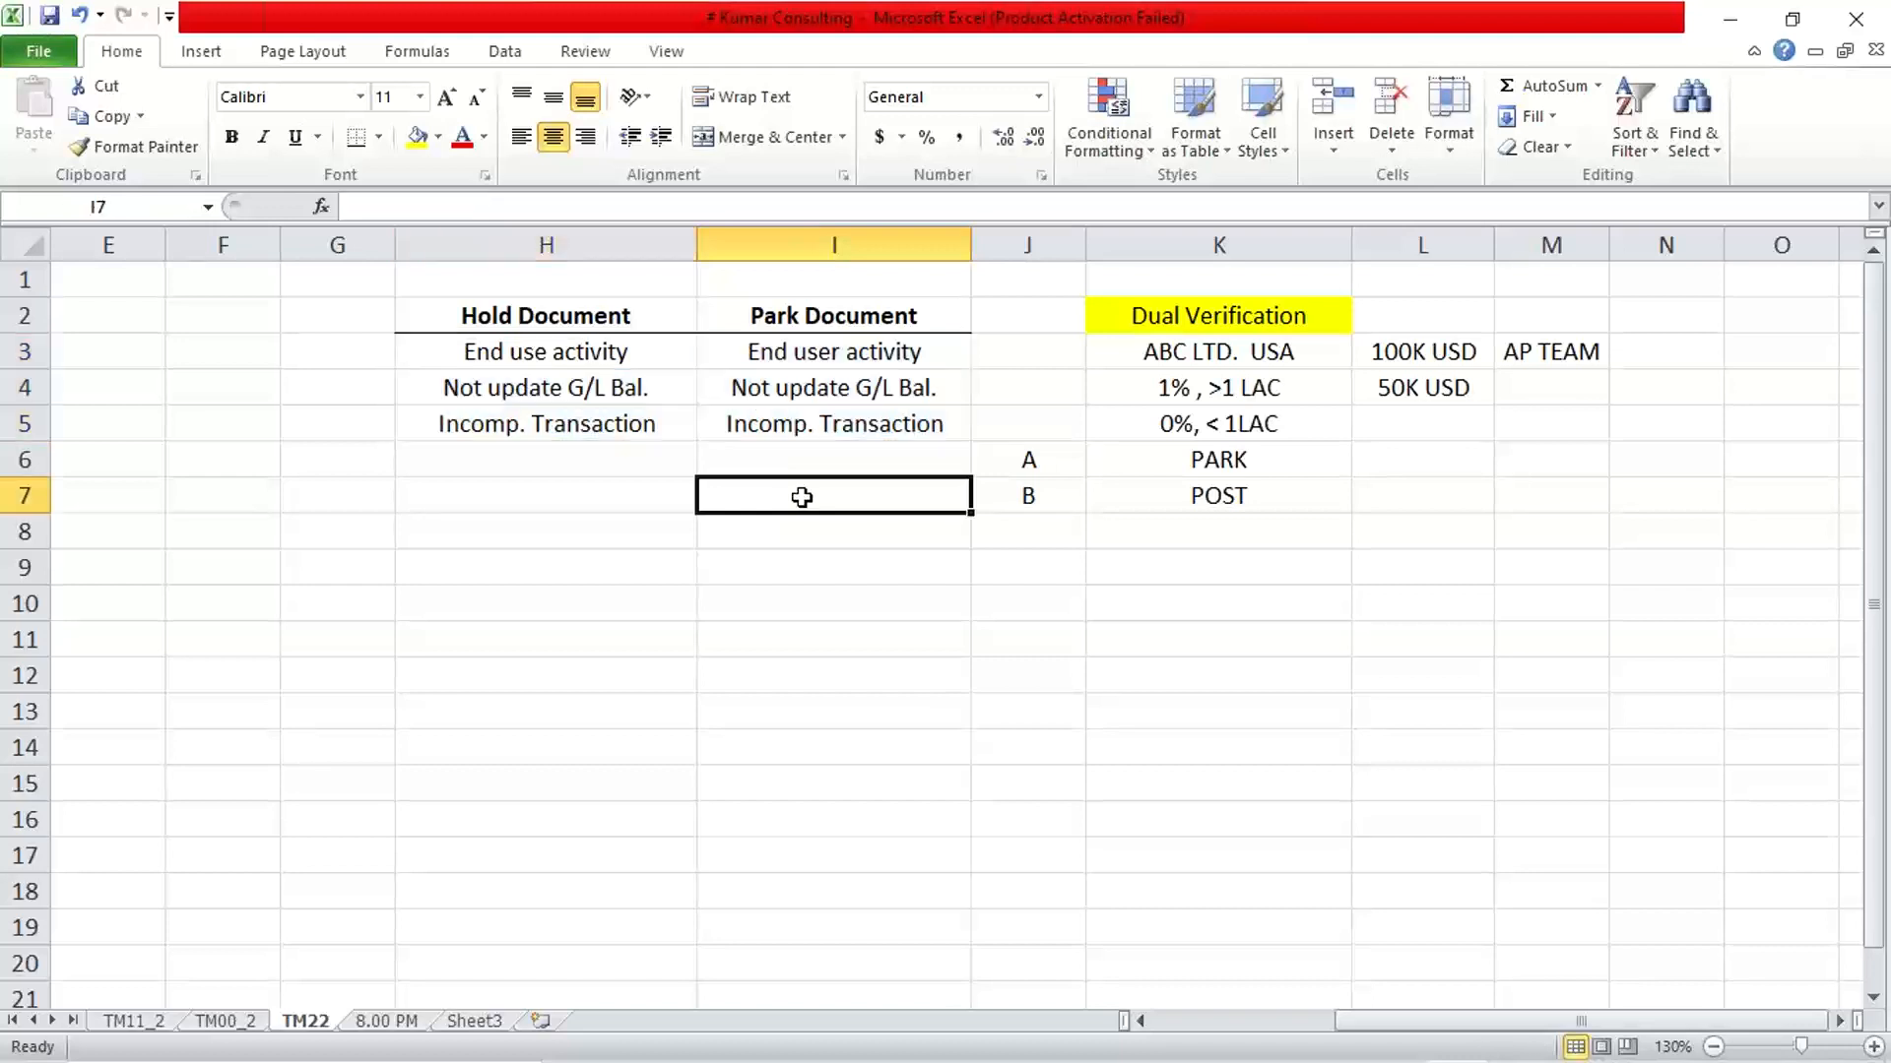
pyautogui.moveTo(552, 354); pyautogui.dragTo(823, 422)
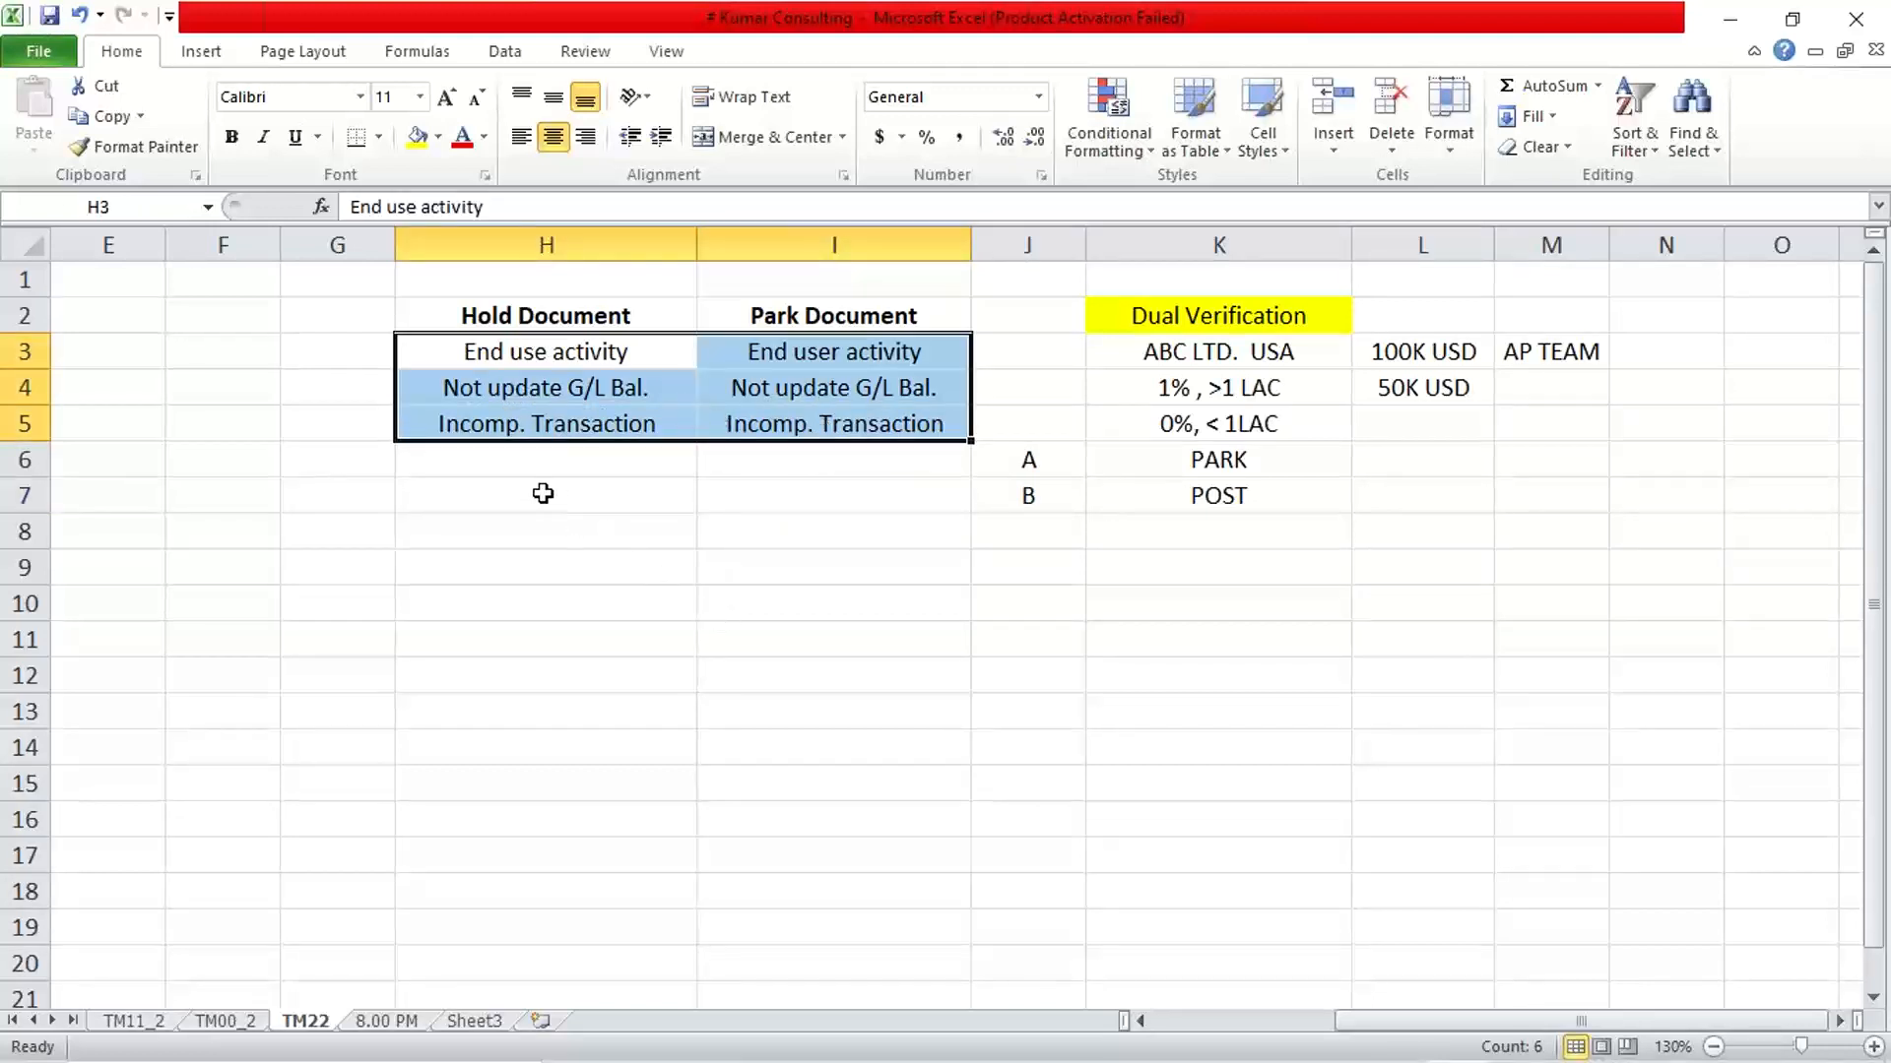
pyautogui.click(589, 462)
pyautogui.moveTo(589, 462); pyautogui.dragTo(810, 459)
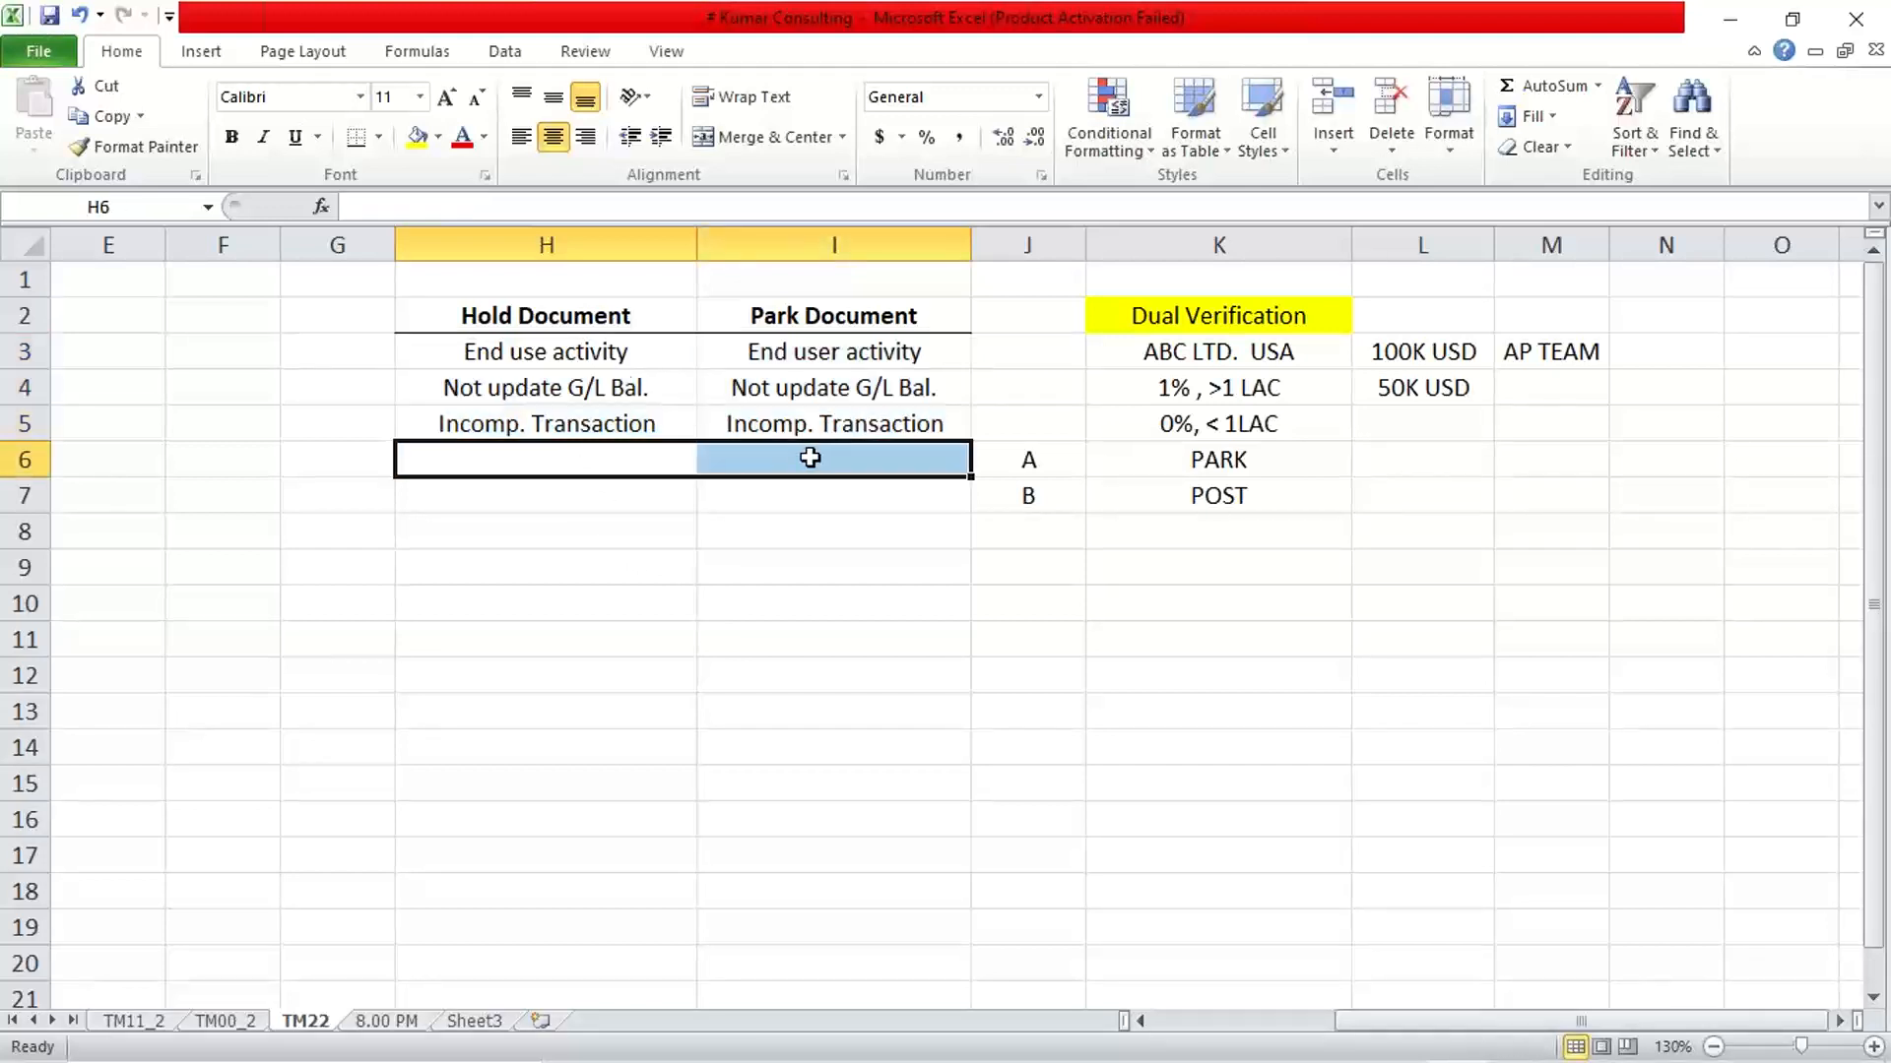
pyautogui.click(527, 314)
pyautogui.moveTo(526, 313); pyautogui.dragTo(770, 313)
pyautogui.click(773, 465)
pyautogui.click(574, 352)
pyautogui.moveTo(574, 352); pyautogui.dragTo(586, 399)
pyautogui.moveTo(783, 356); pyautogui.dragTo(799, 414)
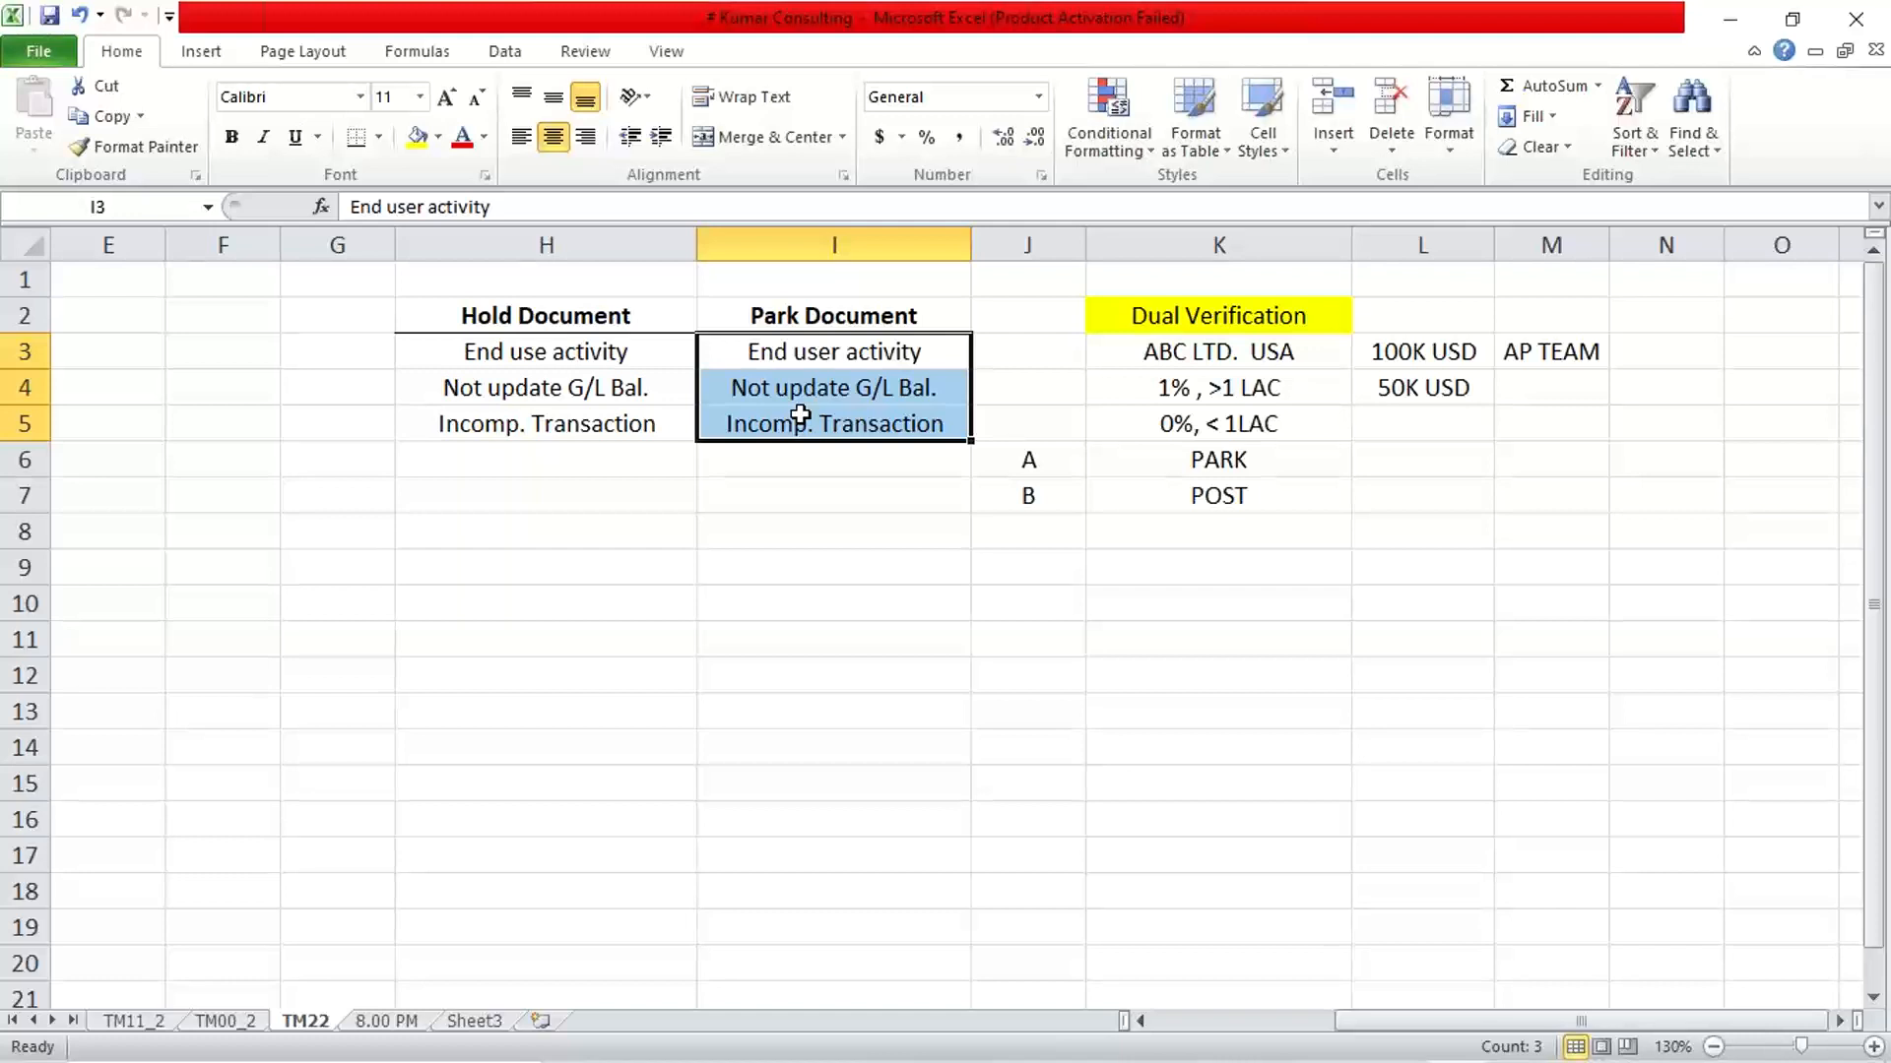
pyautogui.click(621, 573)
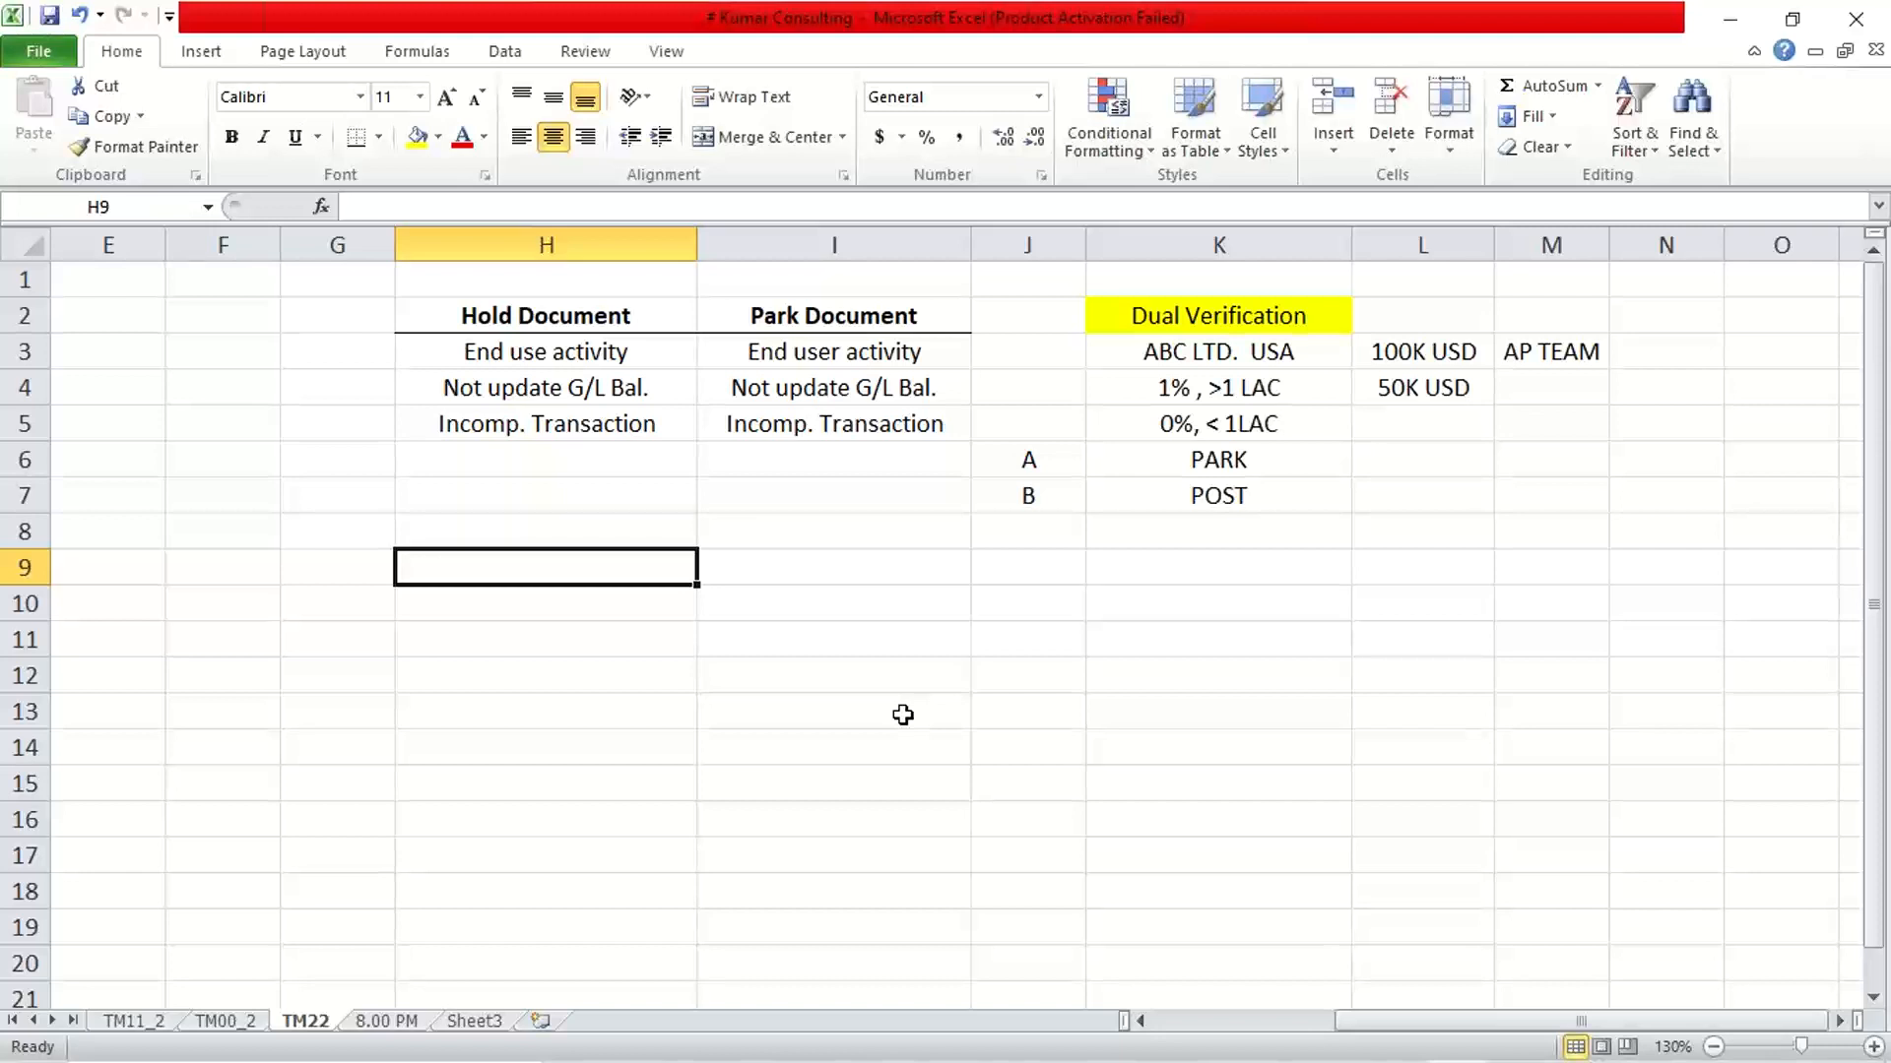
pyautogui.moveTo(633, 495); pyautogui.dragTo(801, 483)
pyautogui.click(588, 619)
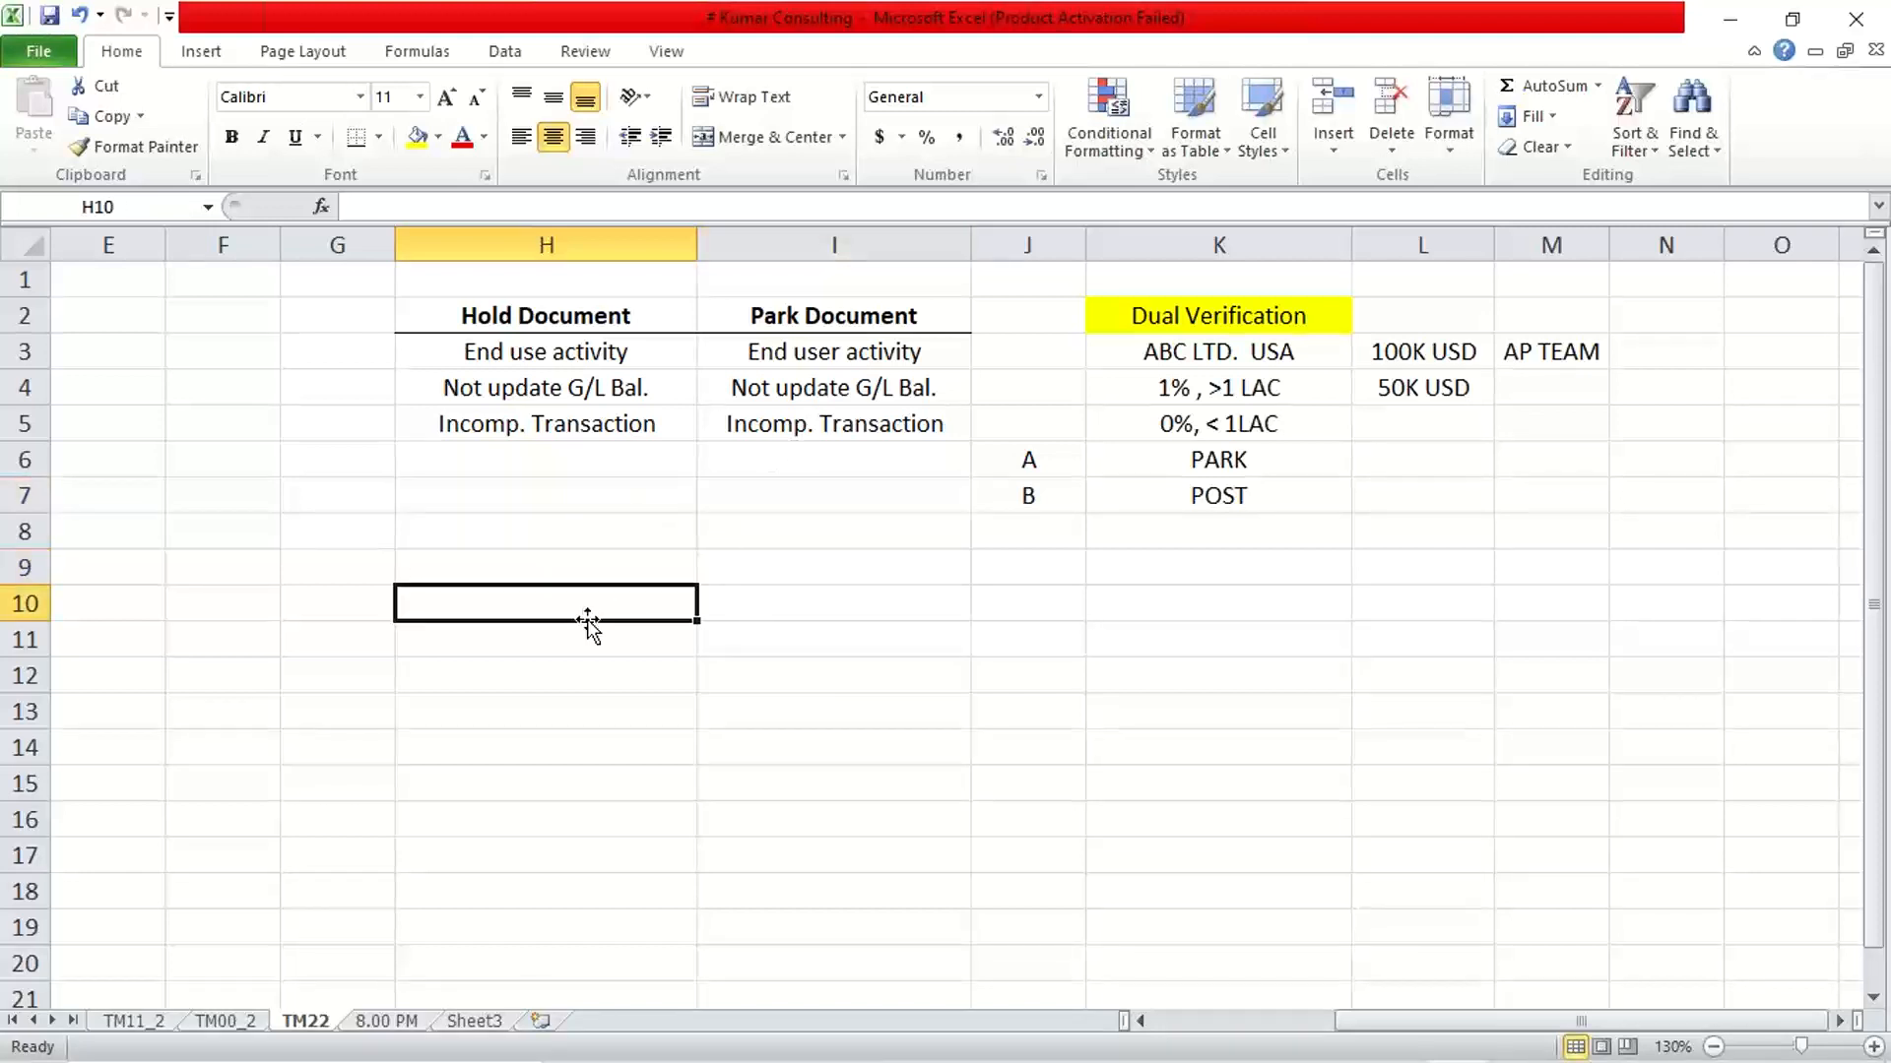
# Copy the Hold Document and Park Document headings from H2:I2 to H7:I7 to start a second comparison table
pyautogui.moveTo(558, 322); pyautogui.dragTo(890, 313)
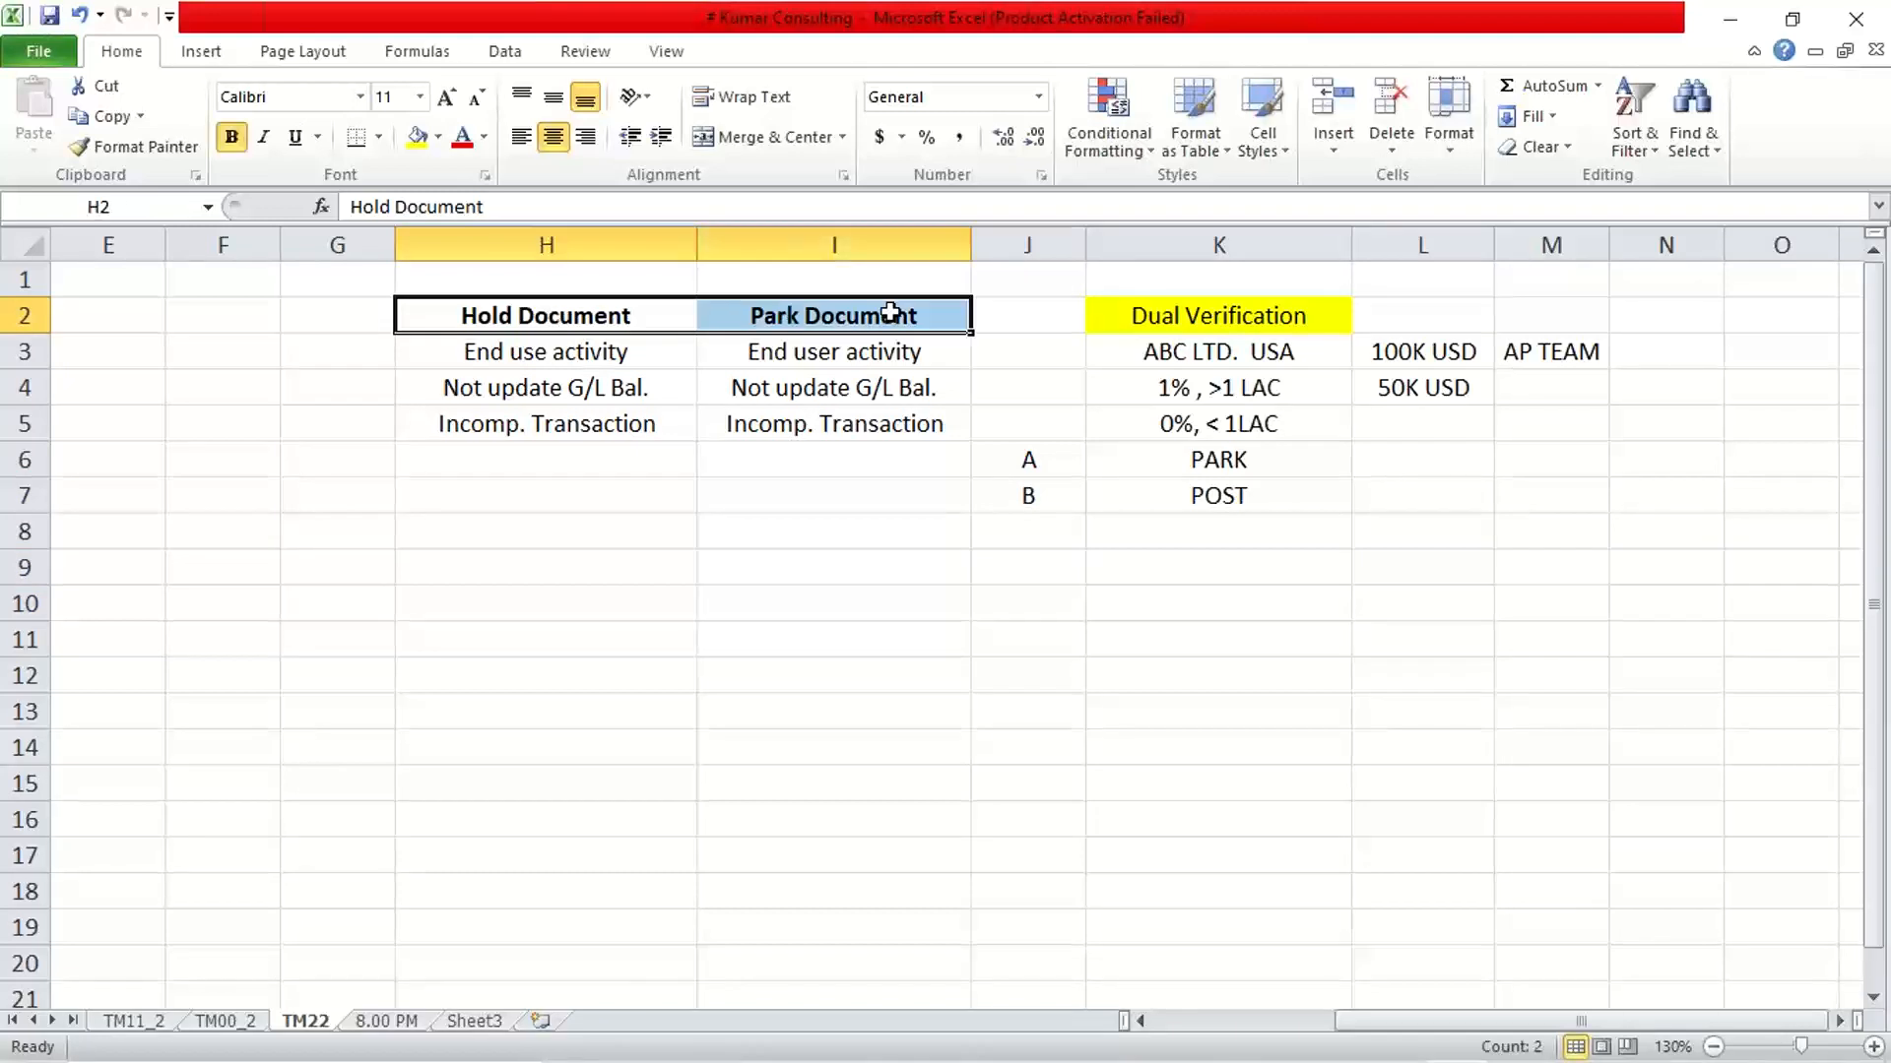
pyautogui.hotkey('ctrl', 'c')
pyautogui.click(635, 495)
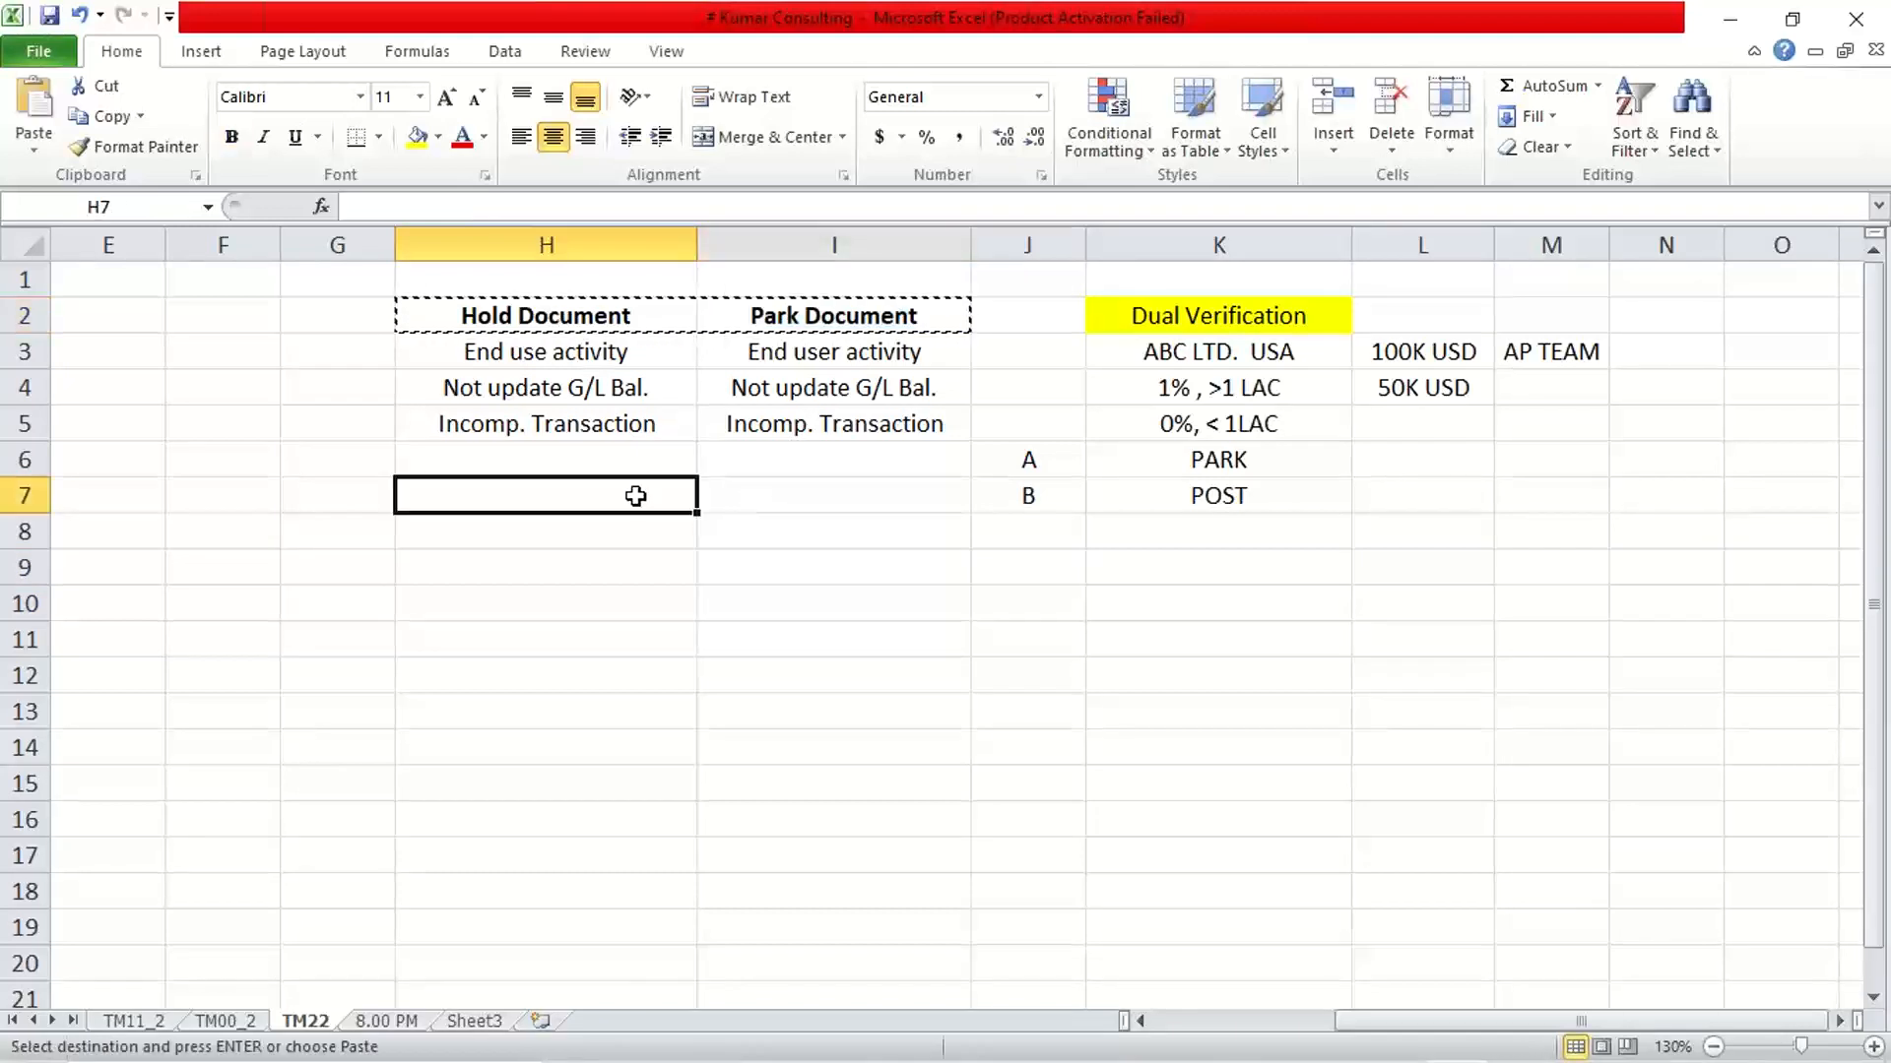
pyautogui.hotkey('ctrl', 'v')
pyautogui.click(624, 630)
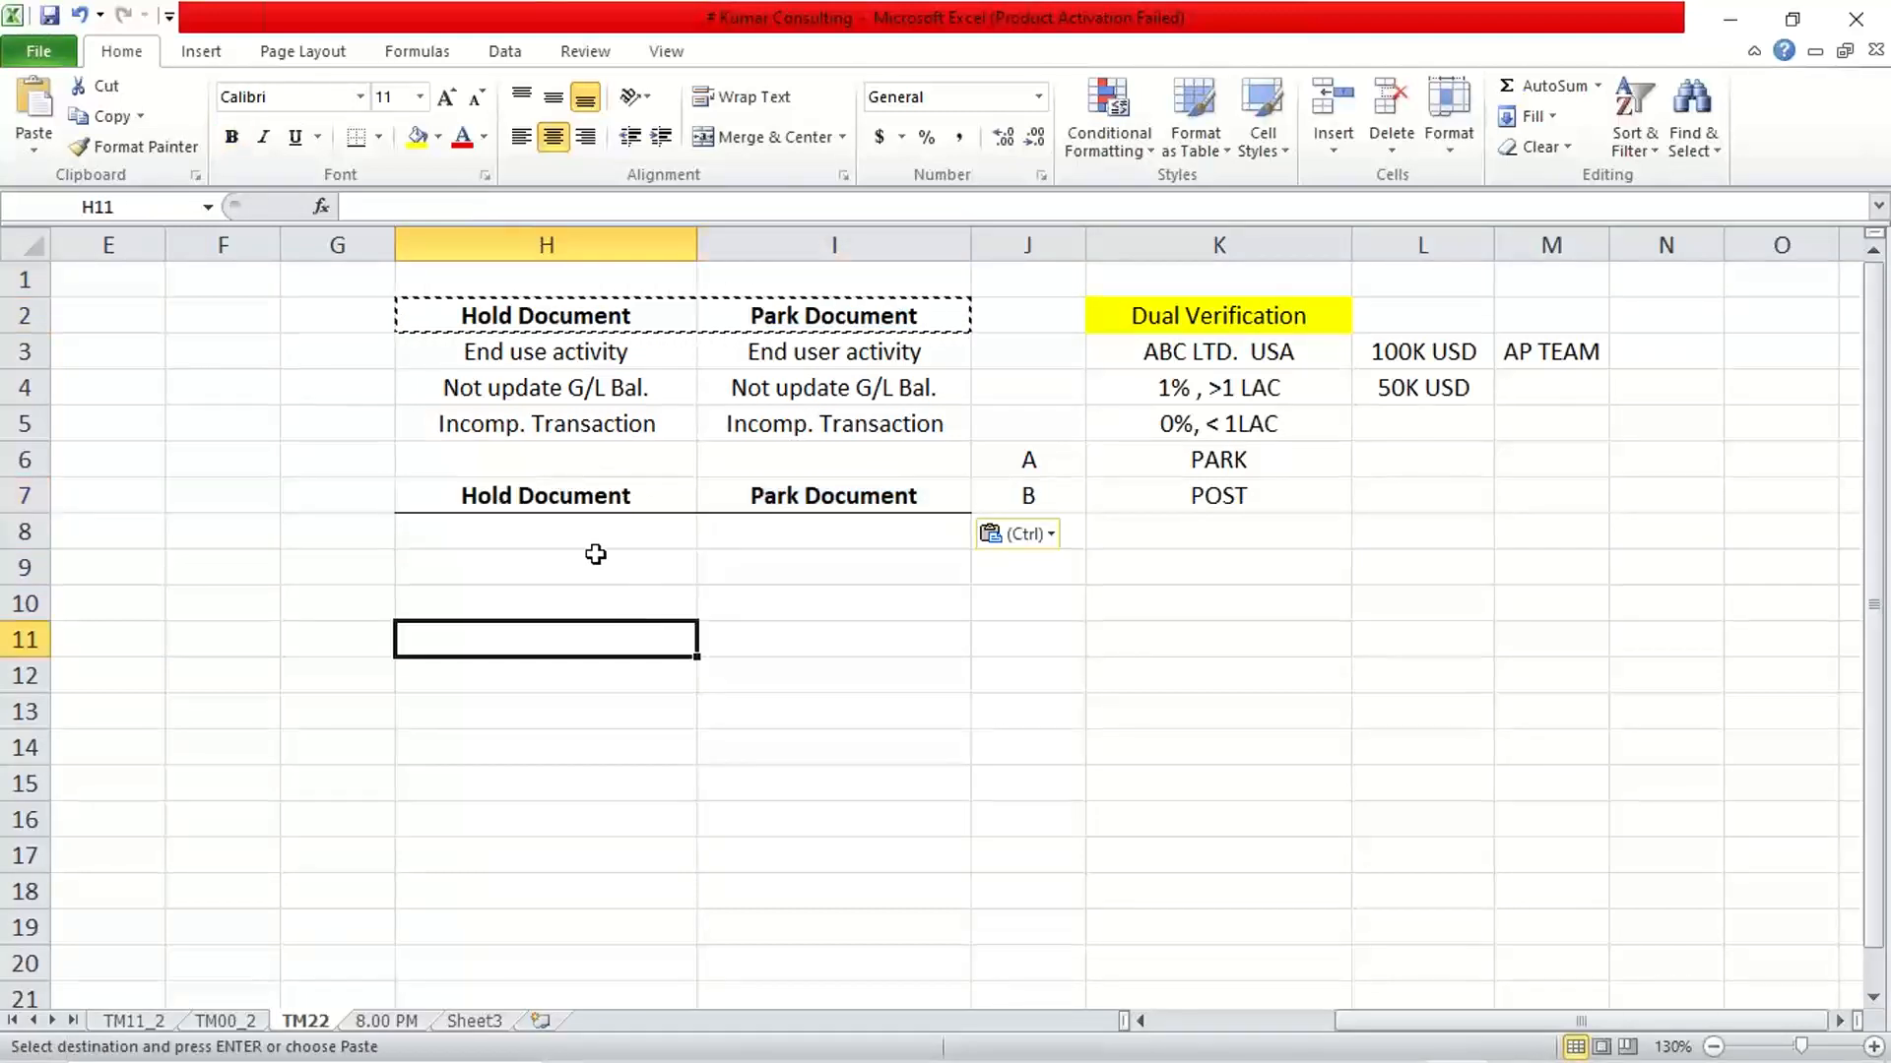
pyautogui.press('Up')
pyautogui.press('Up')
pyautogui.press('Up')
pyautogui.doubleClick(574, 536)
pyautogui.click(589, 634)
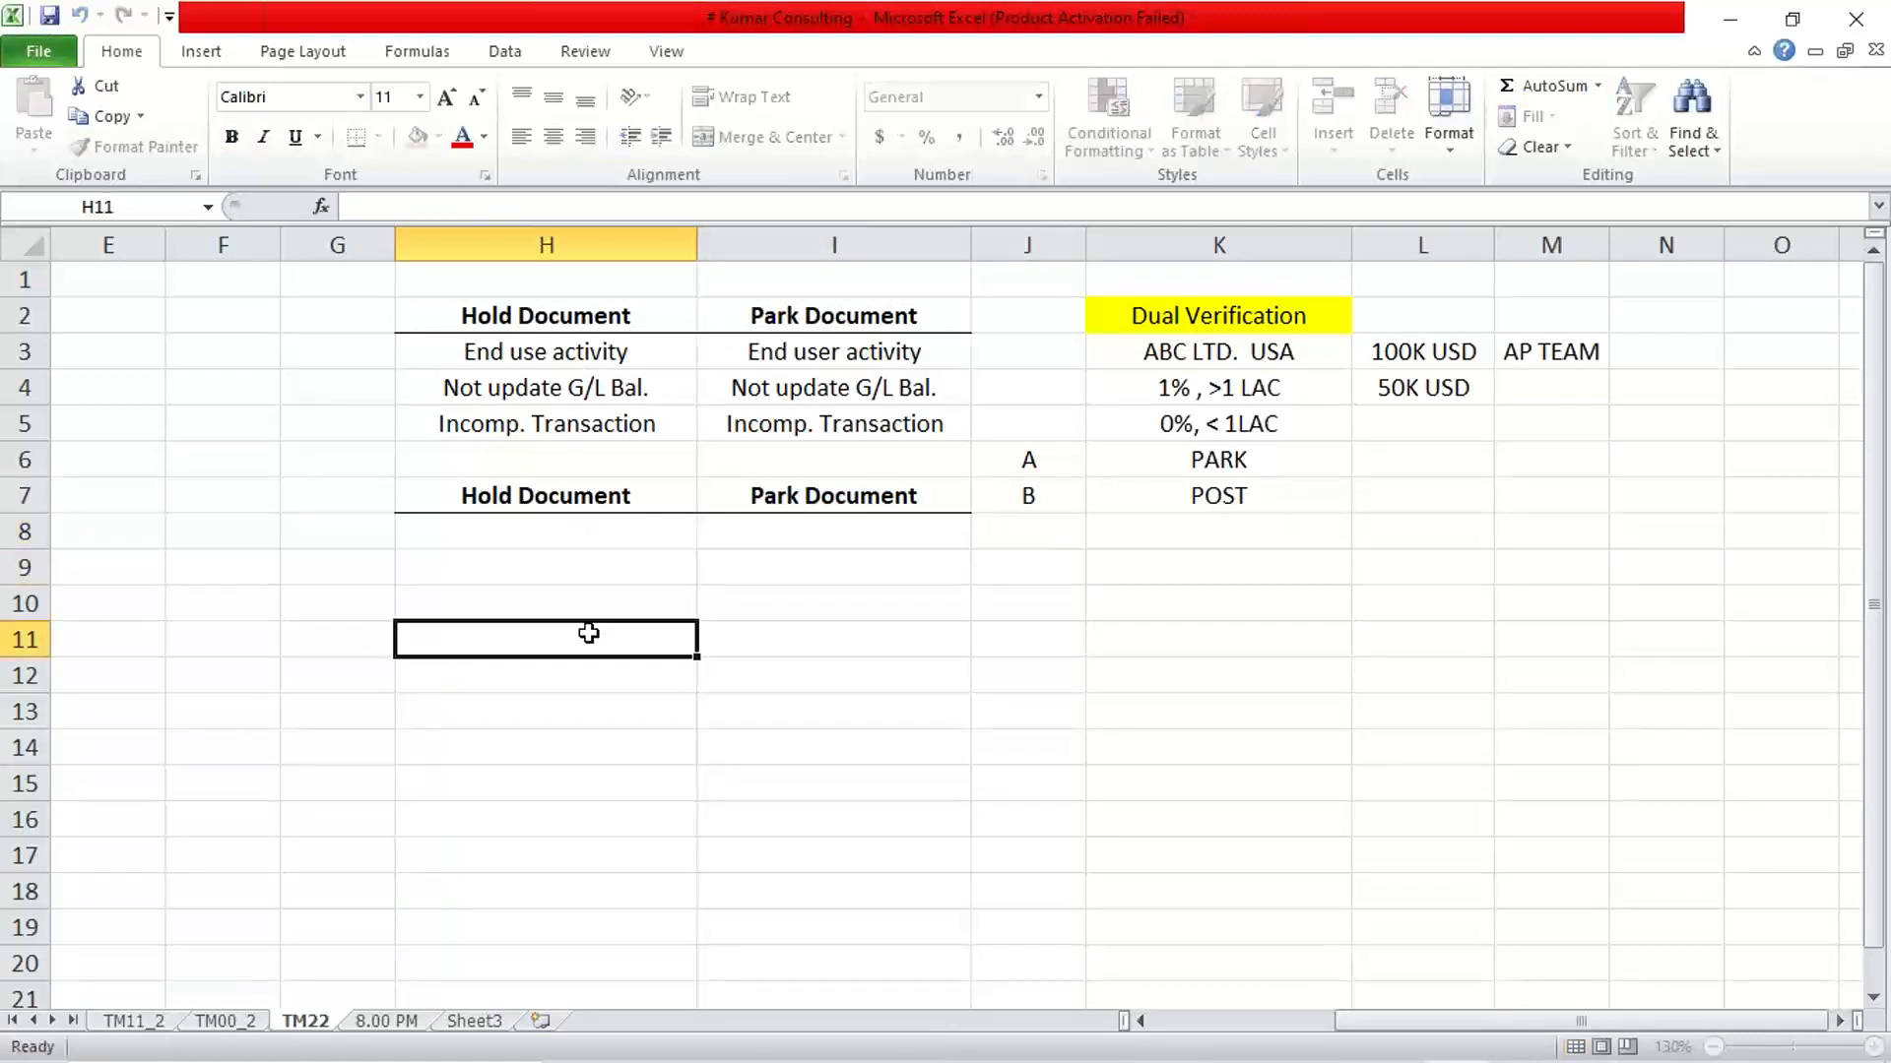
# Compare the "Incomp. Transaction" notes for Hold Document and Park Document in row 5
pyautogui.click(867, 557)
pyautogui.click(853, 541)
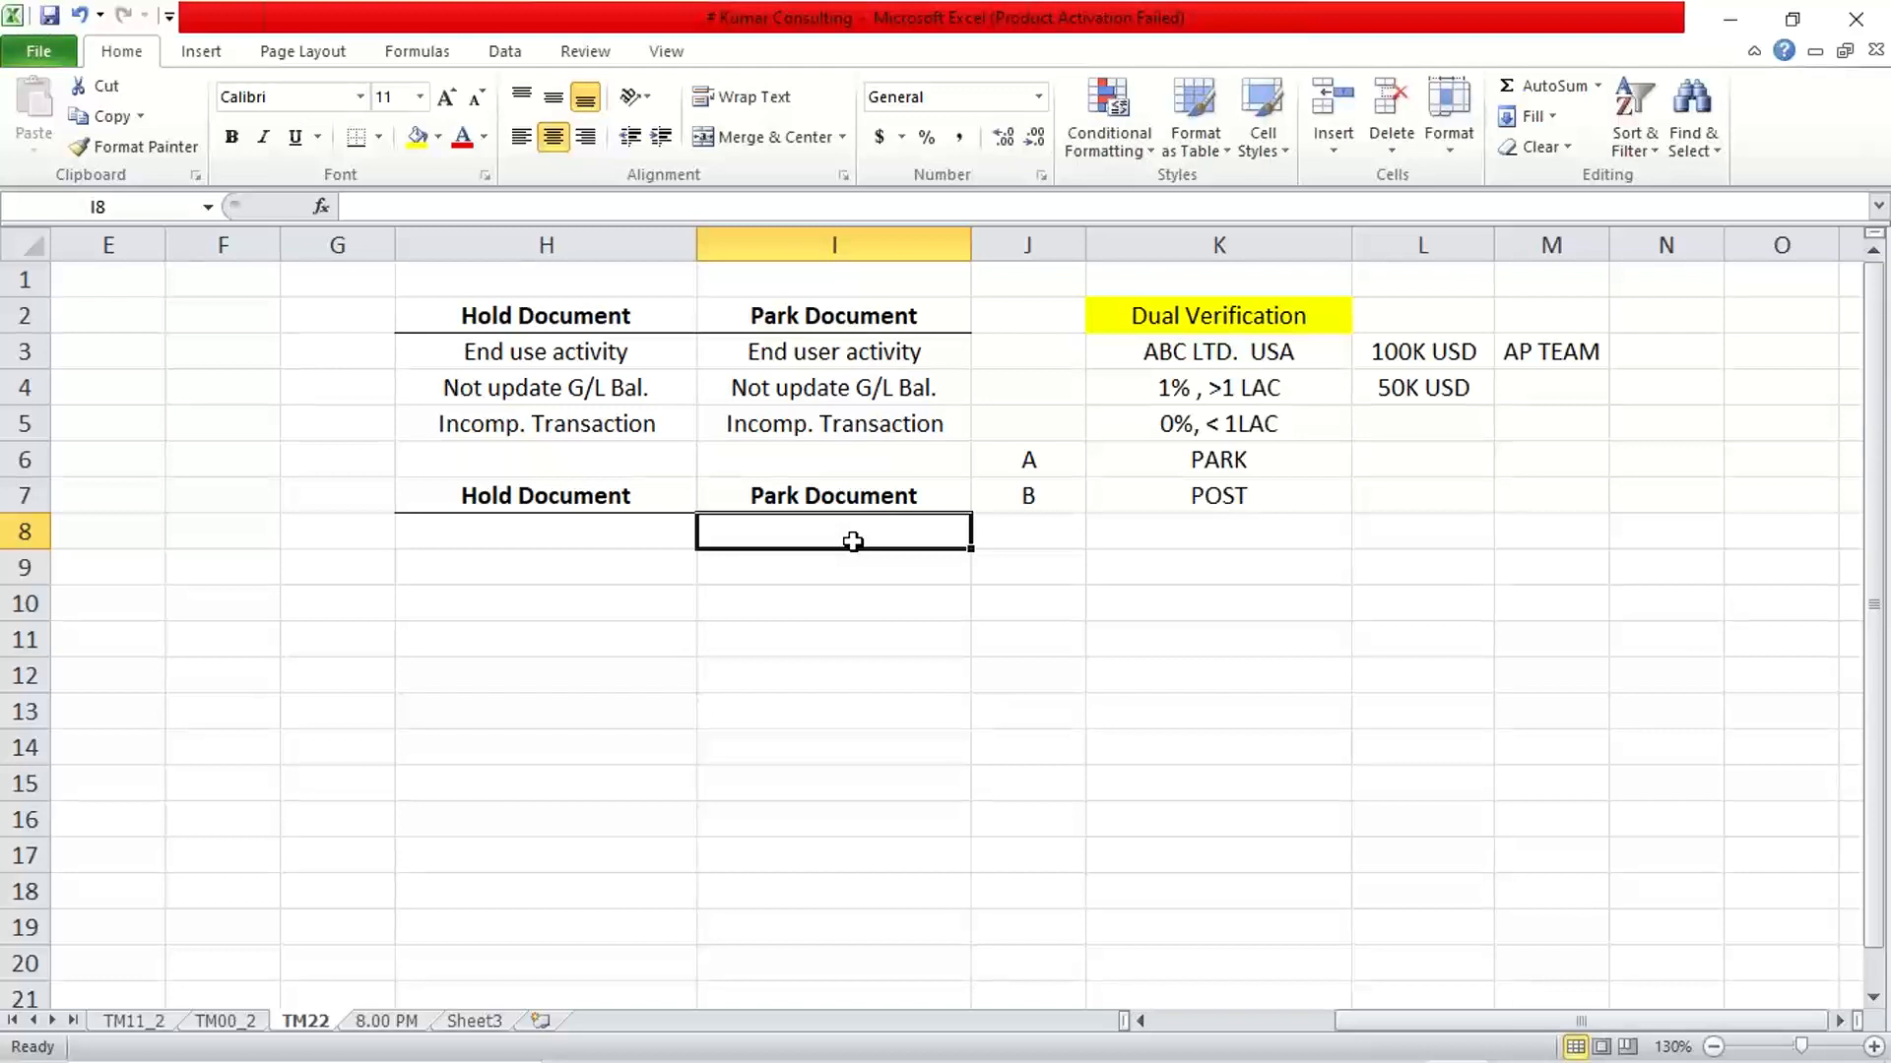
pyautogui.click(1668, 45)
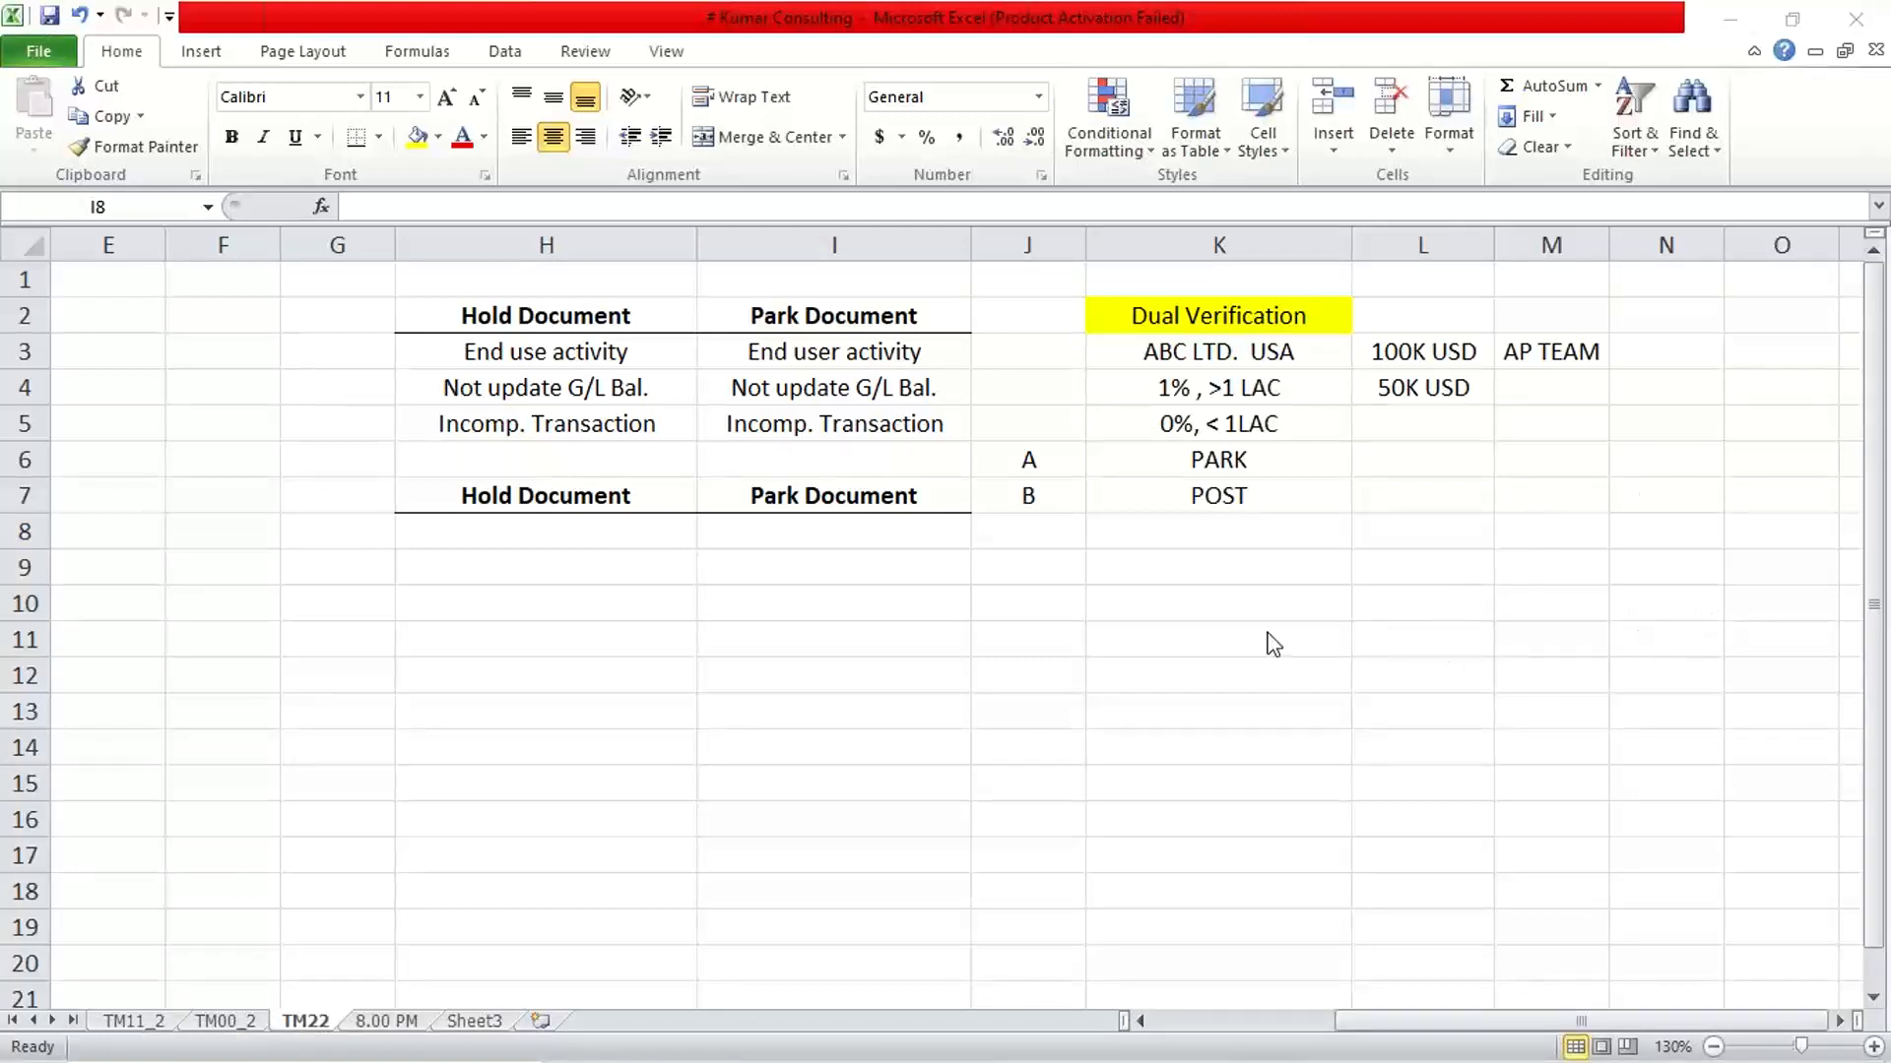
pyautogui.click(595, 533)
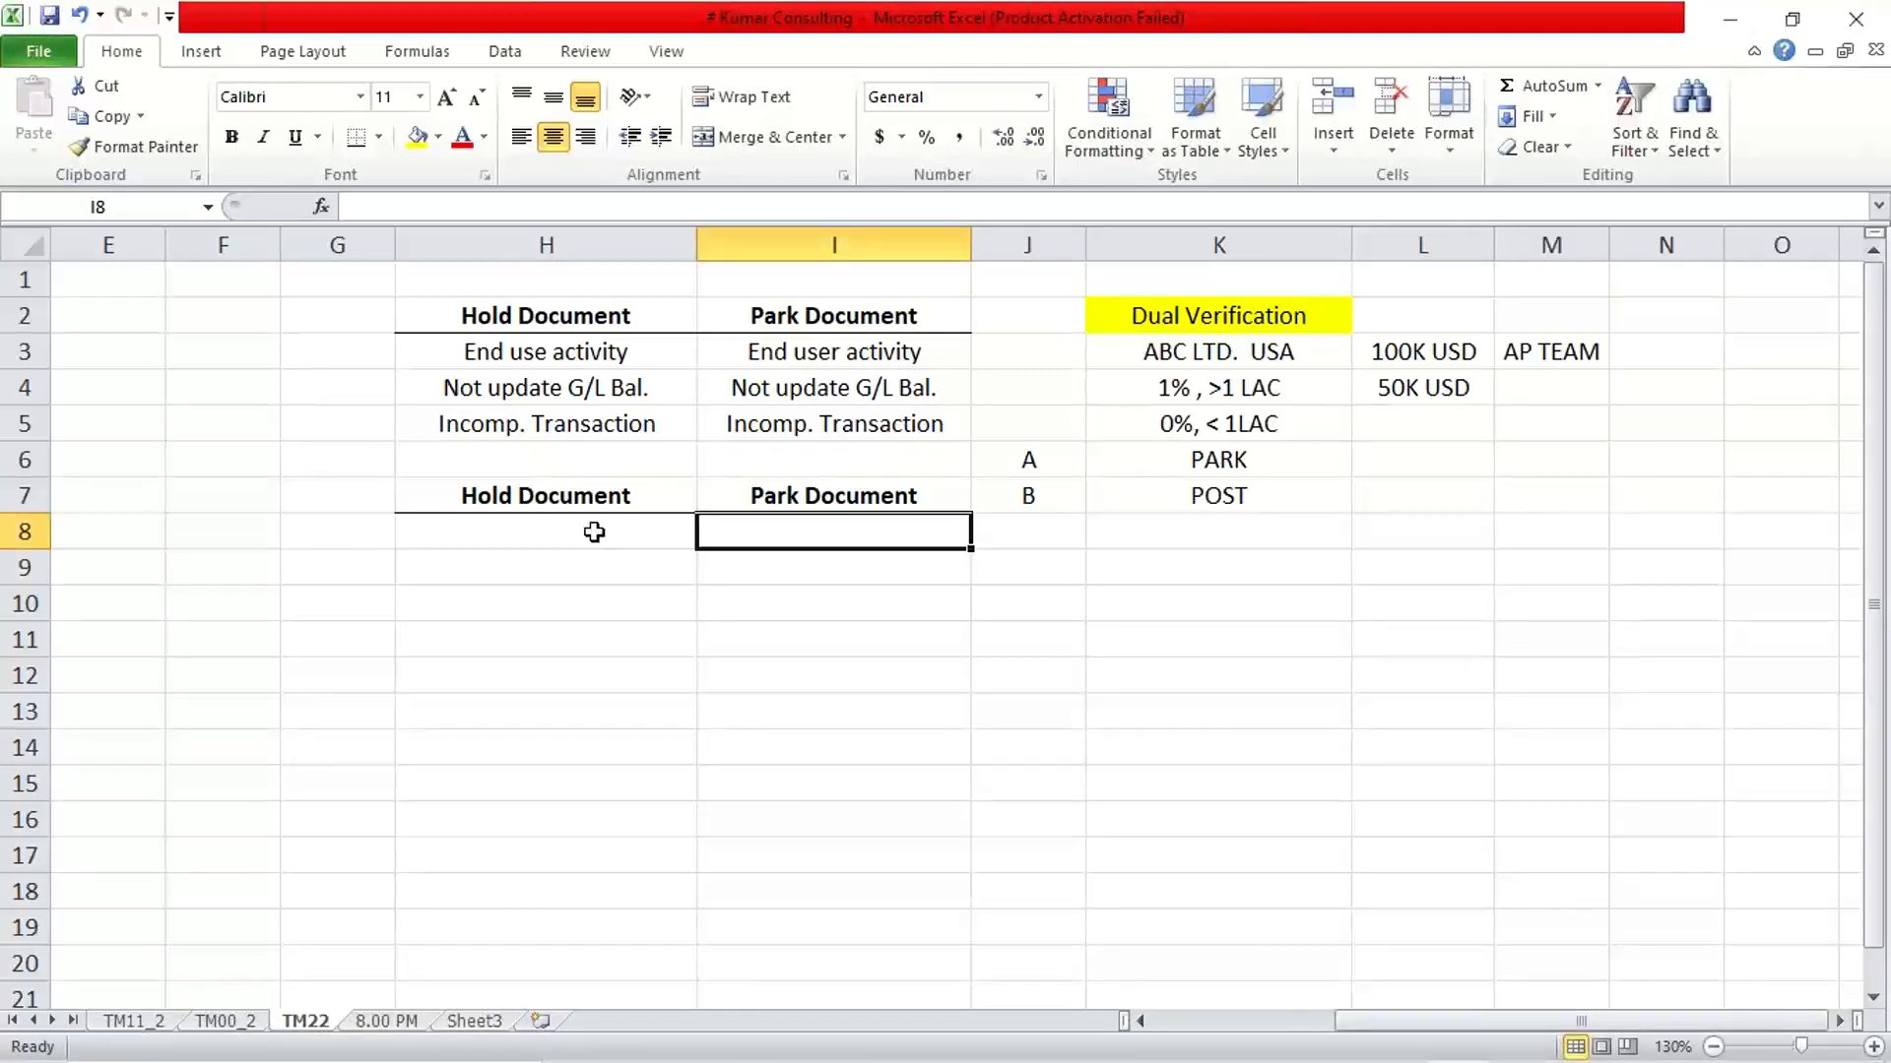
pyautogui.click(633, 451)
pyautogui.click(543, 426)
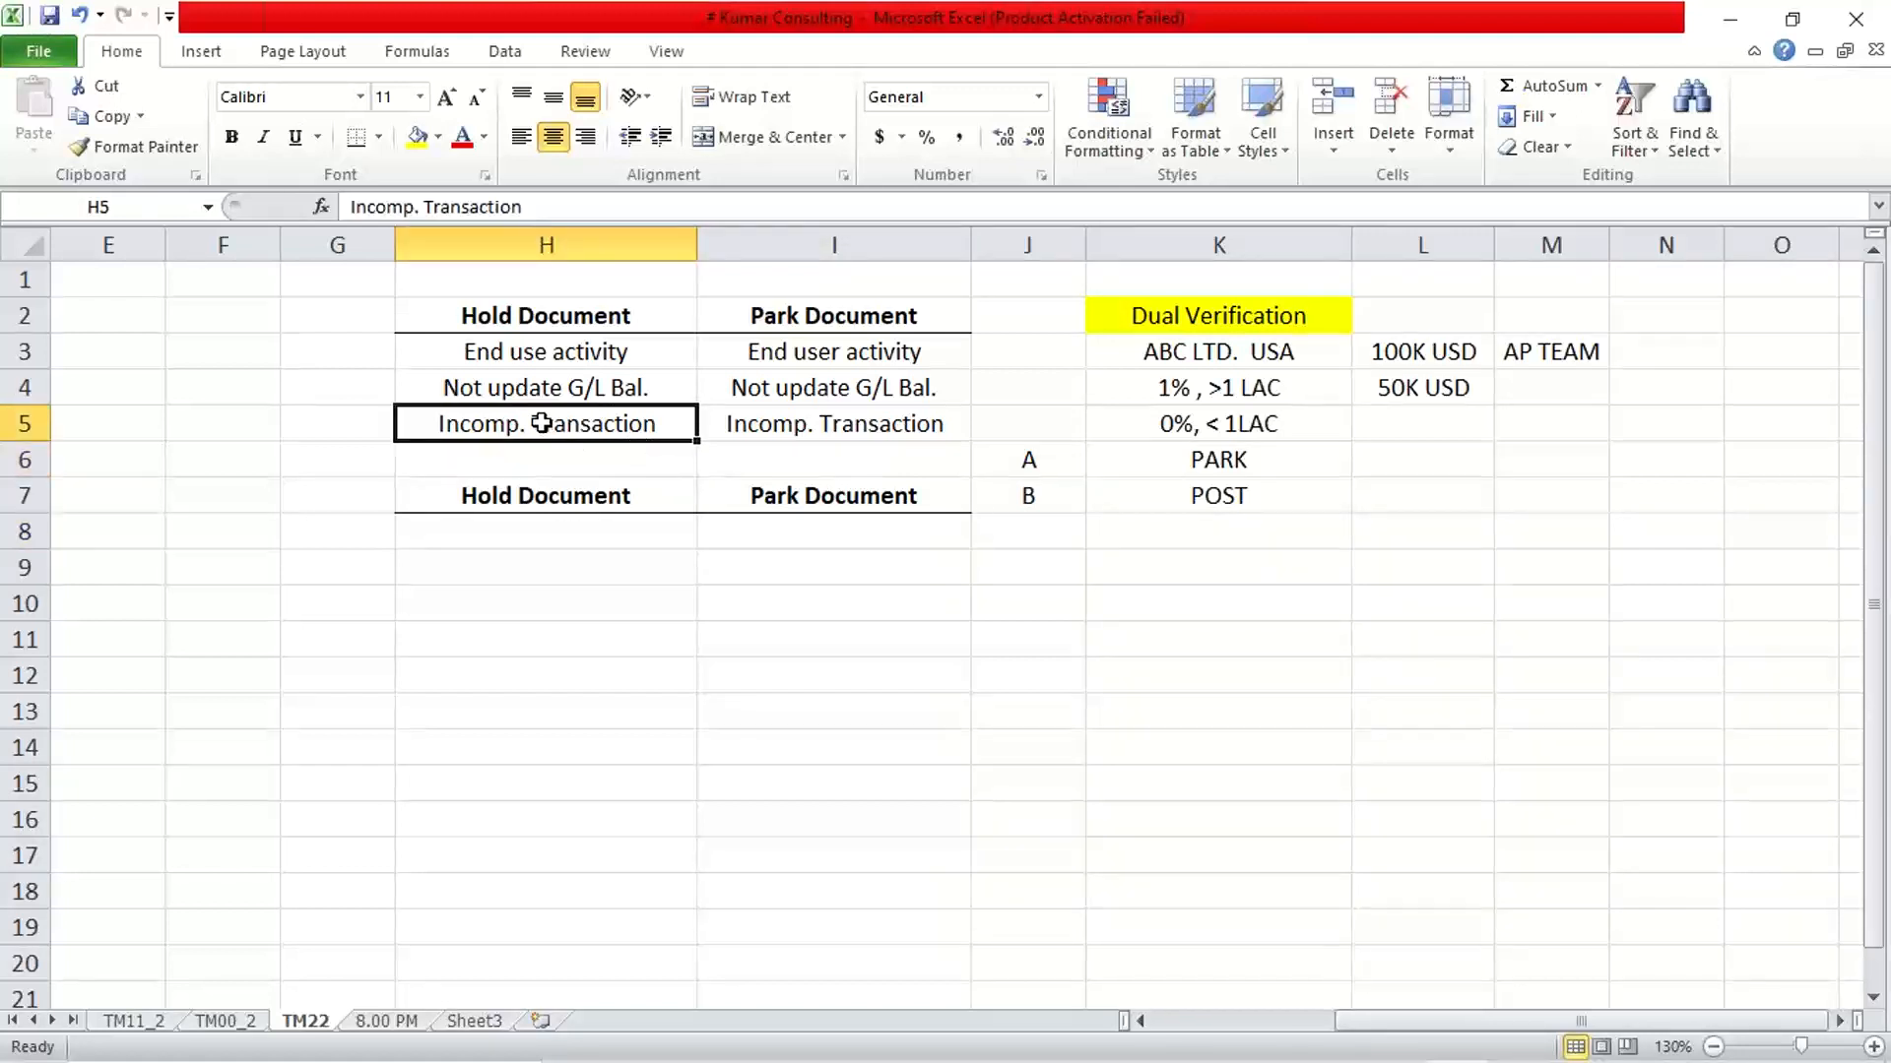
pyautogui.click(799, 424)
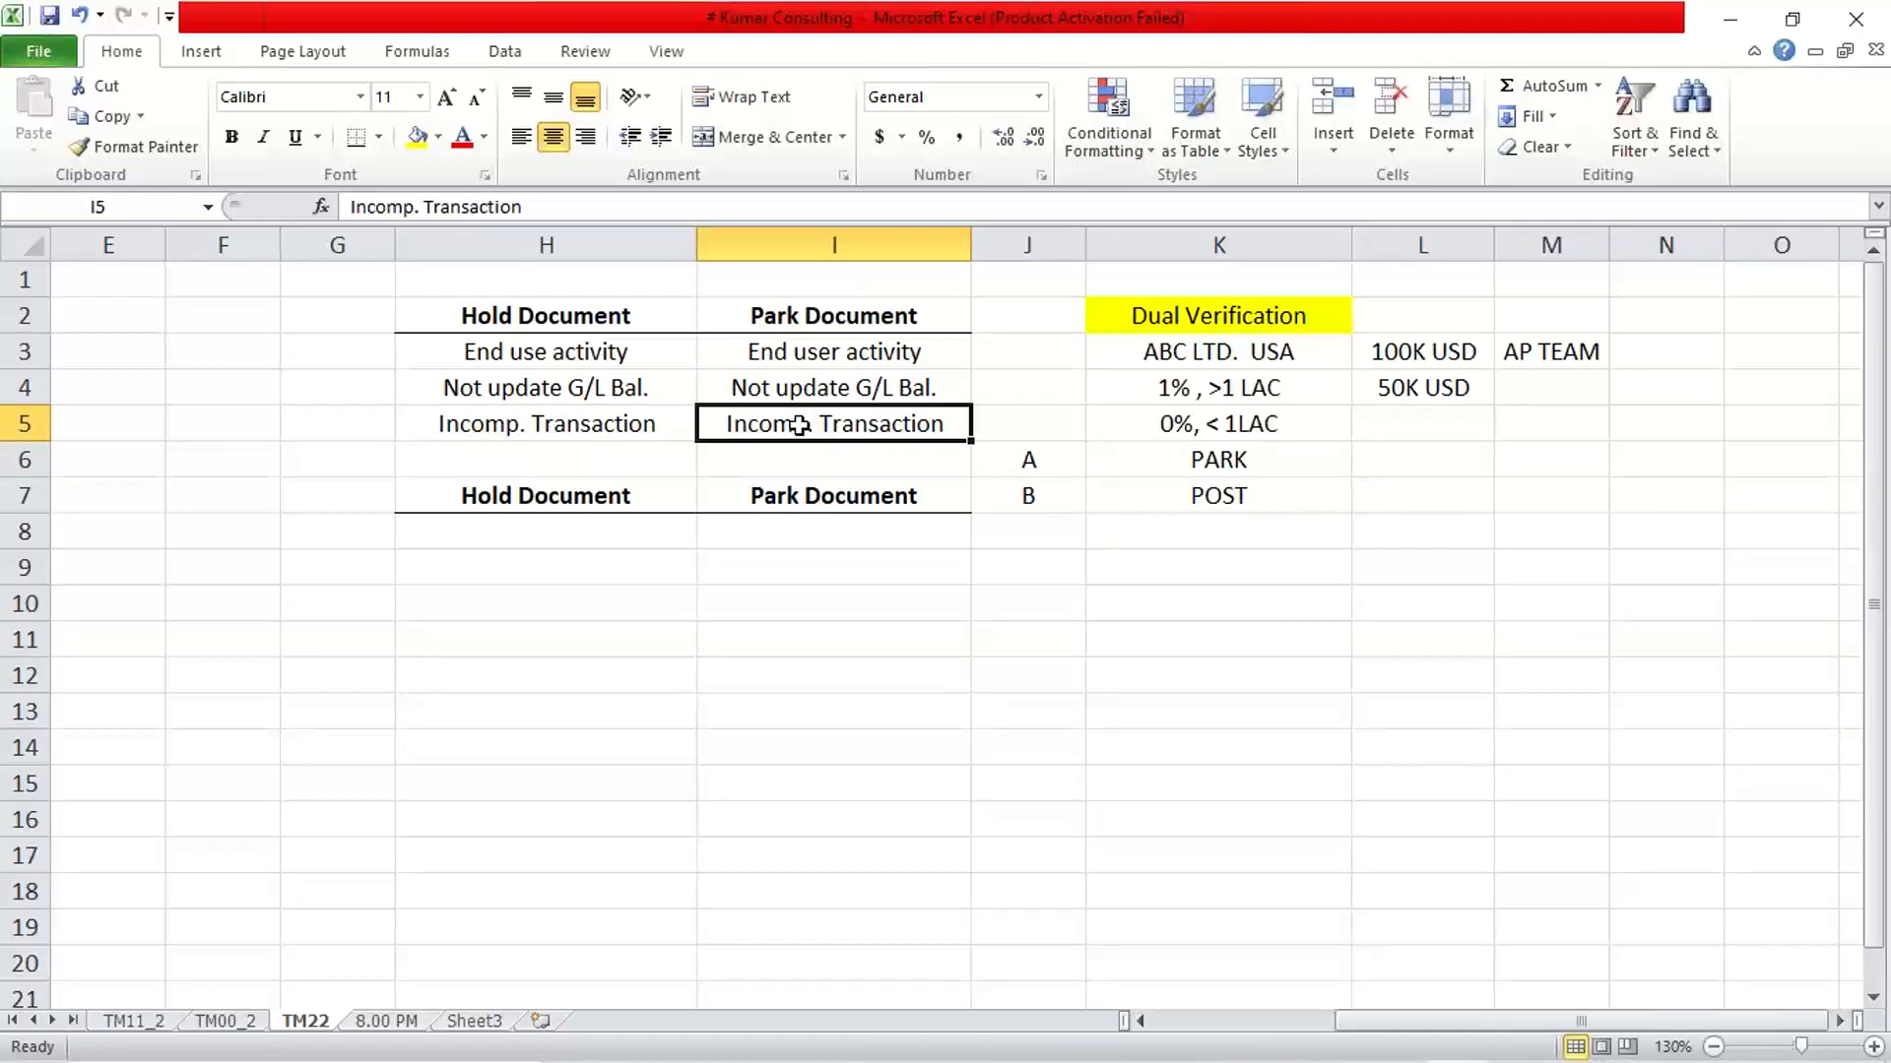
pyautogui.click(609, 431)
pyautogui.click(748, 434)
pyautogui.click(635, 431)
pyautogui.click(789, 434)
pyautogui.click(654, 429)
pyautogui.click(793, 428)
pyautogui.click(658, 426)
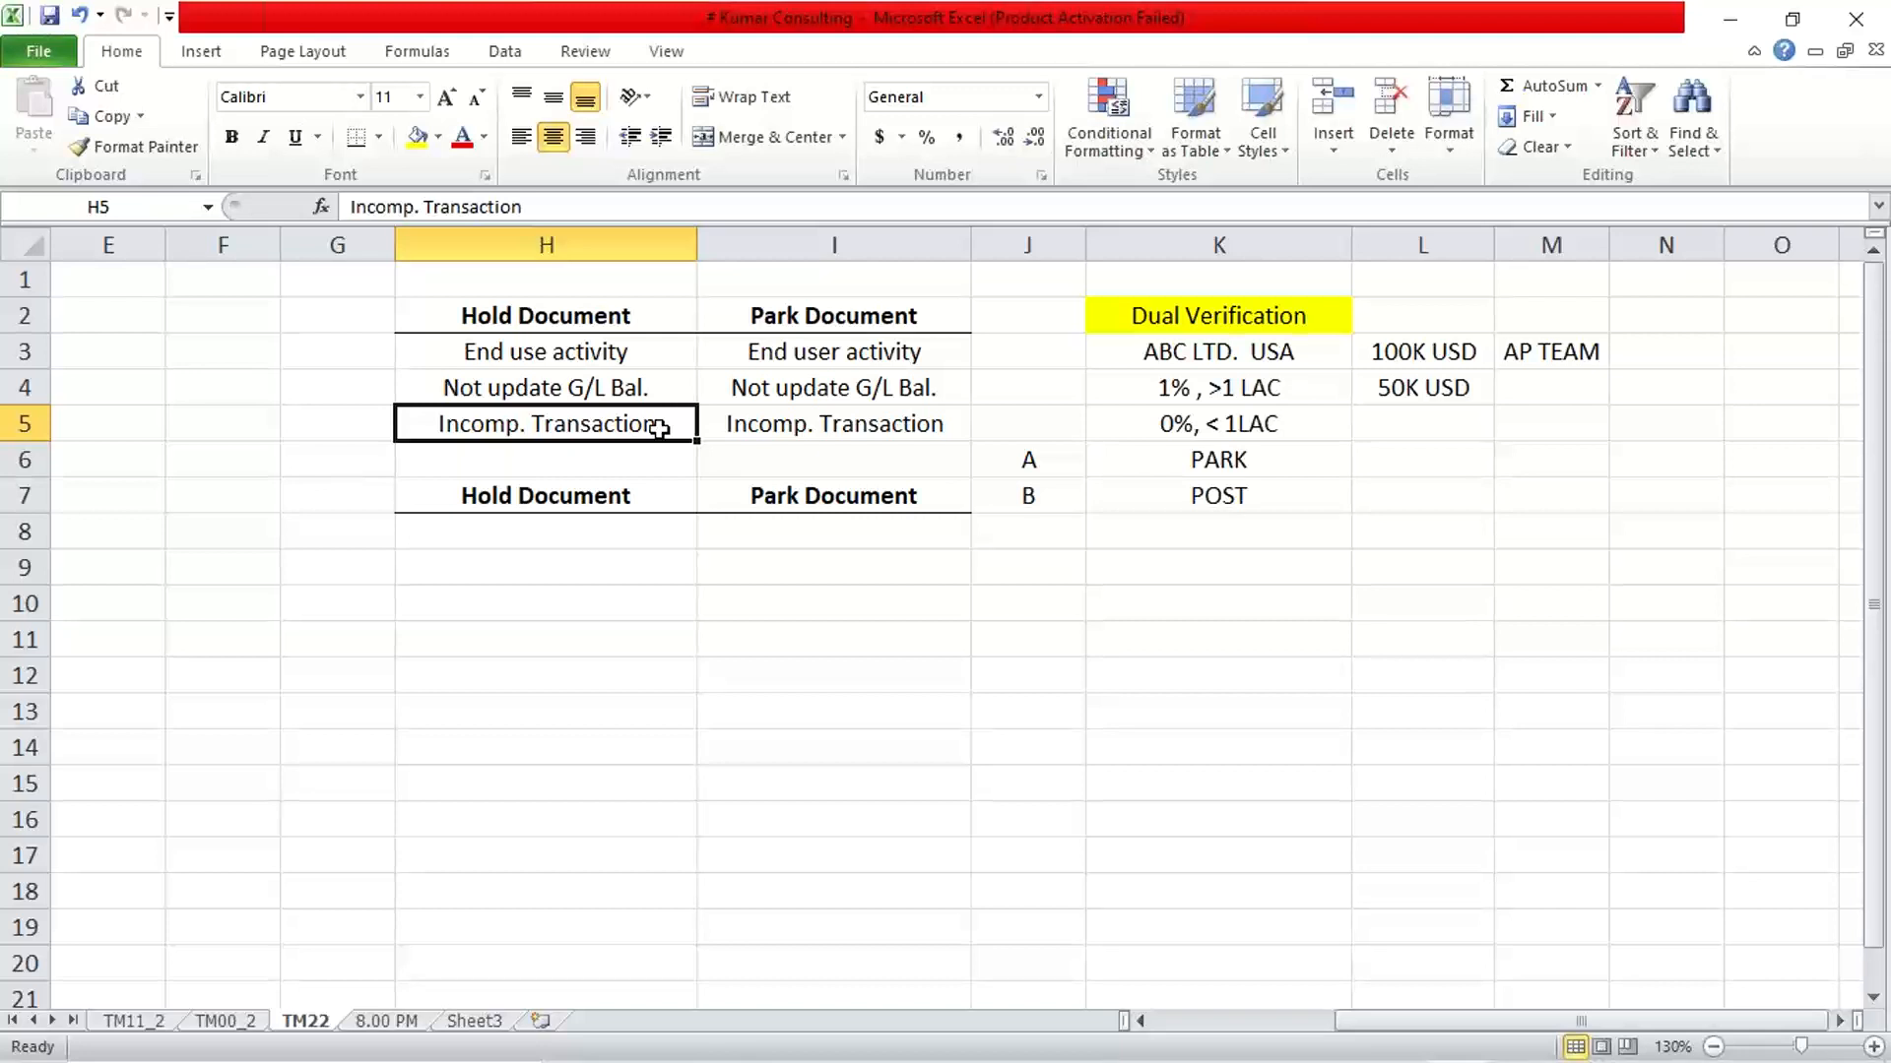
# Switch to the SAP Park G/L Account Document screen and set the document date to 08.09.2022
pyautogui.click(1081, 1036)
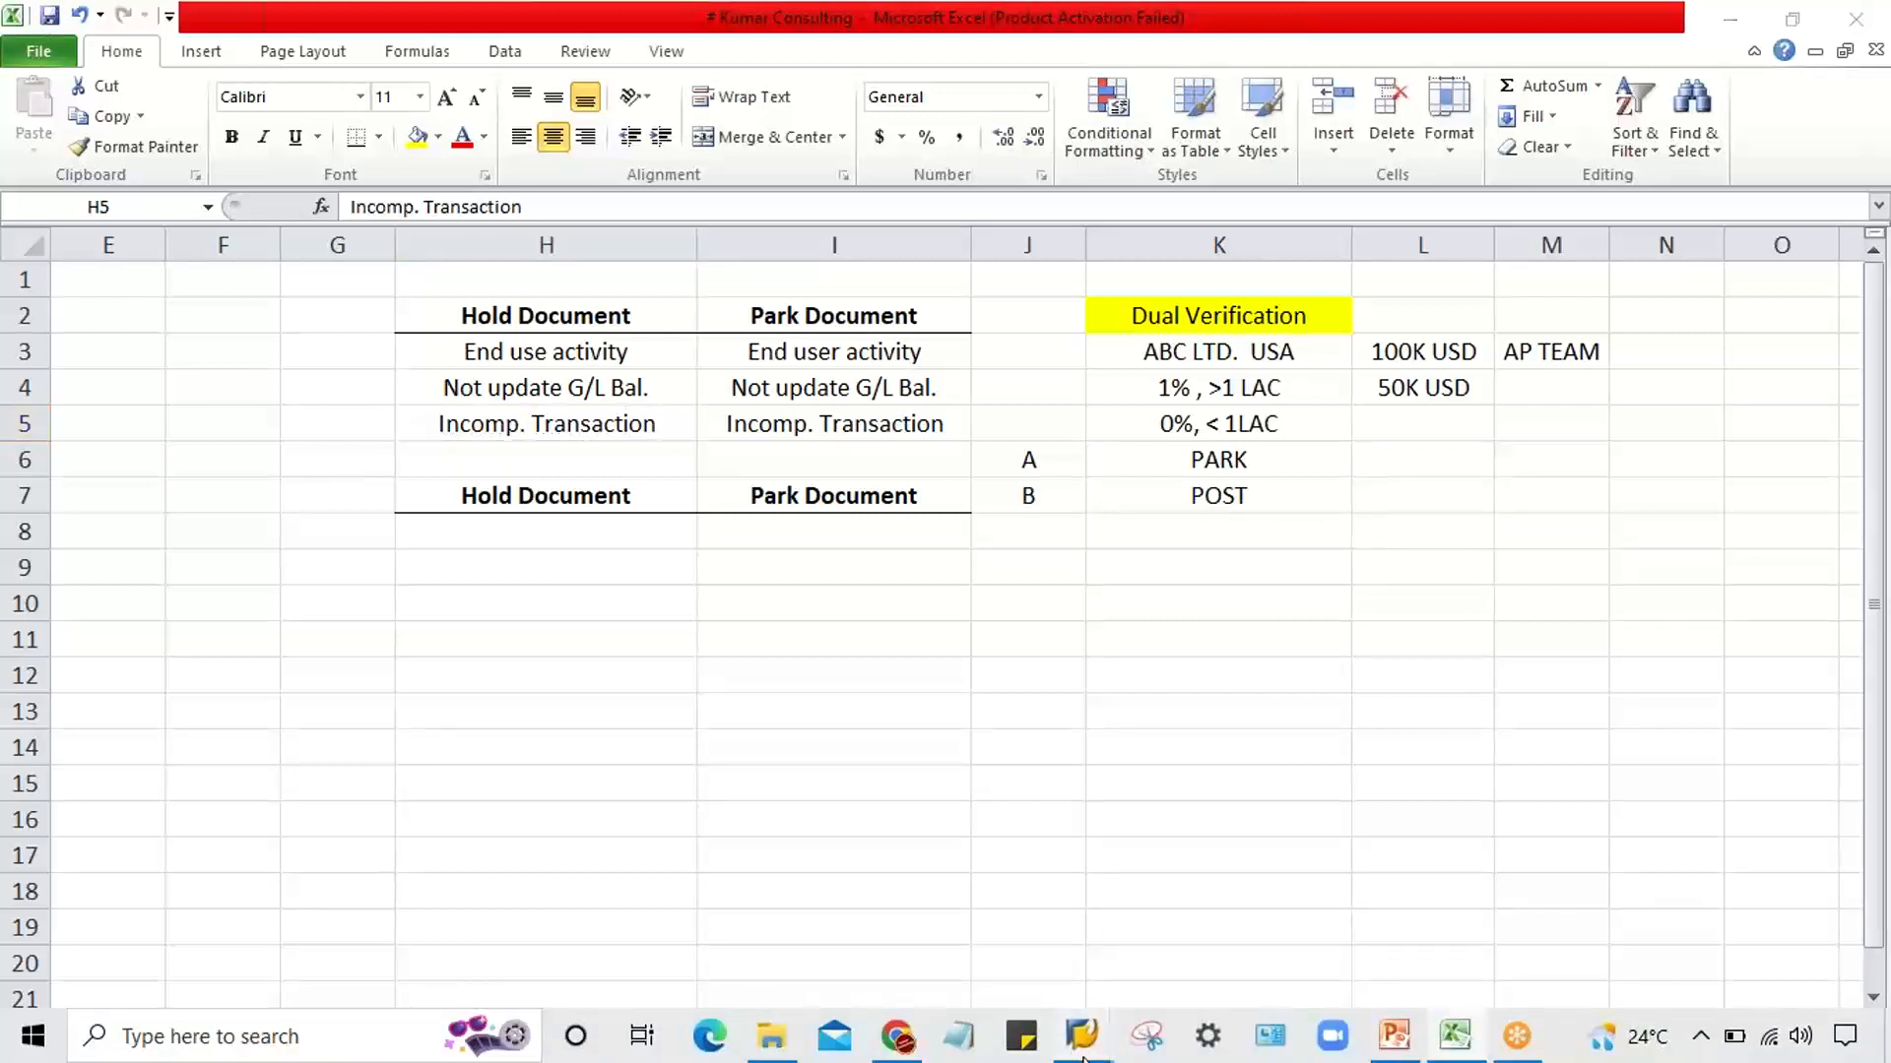
pyautogui.click(1005, 960)
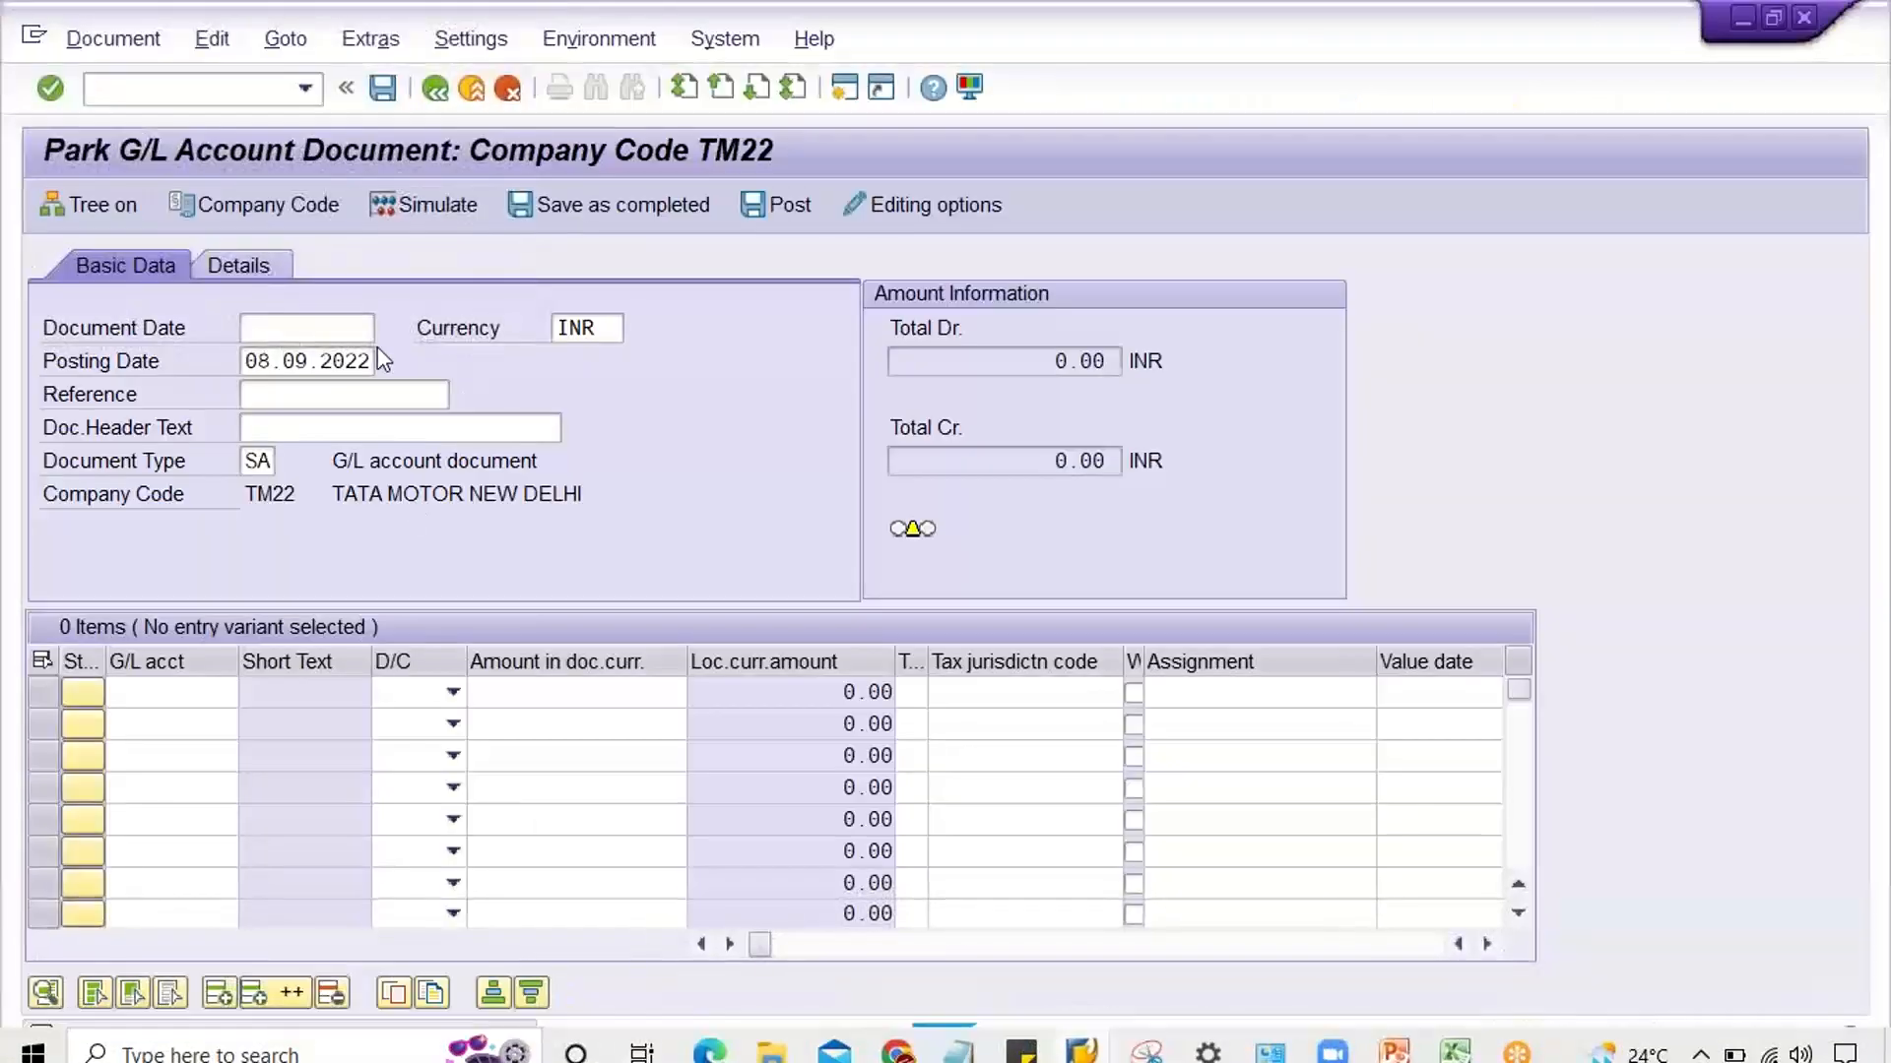
pyautogui.click(279, 327)
pyautogui.press('space')
pyautogui.press('Down')
pyautogui.press('Return')
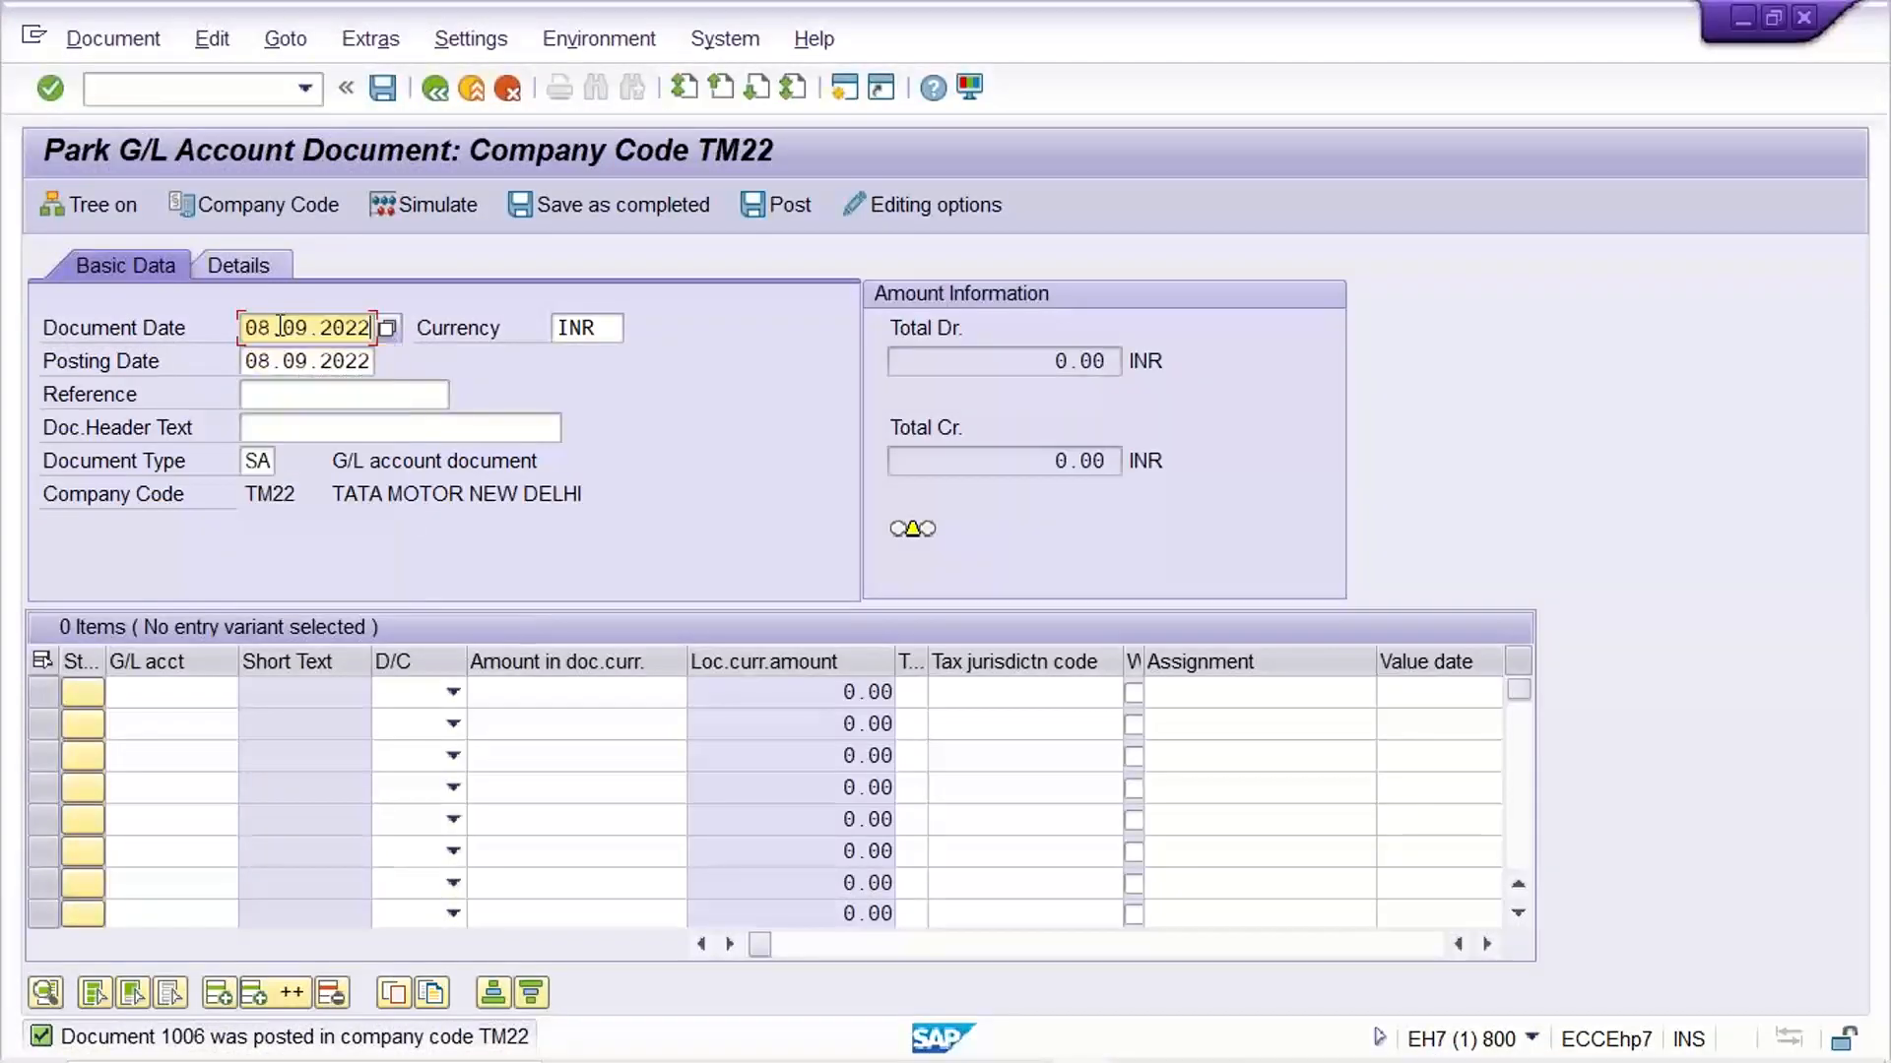
# Enter the first line item with G/L account 4000, Debit and an amount of 2500
pyautogui.click(169, 693)
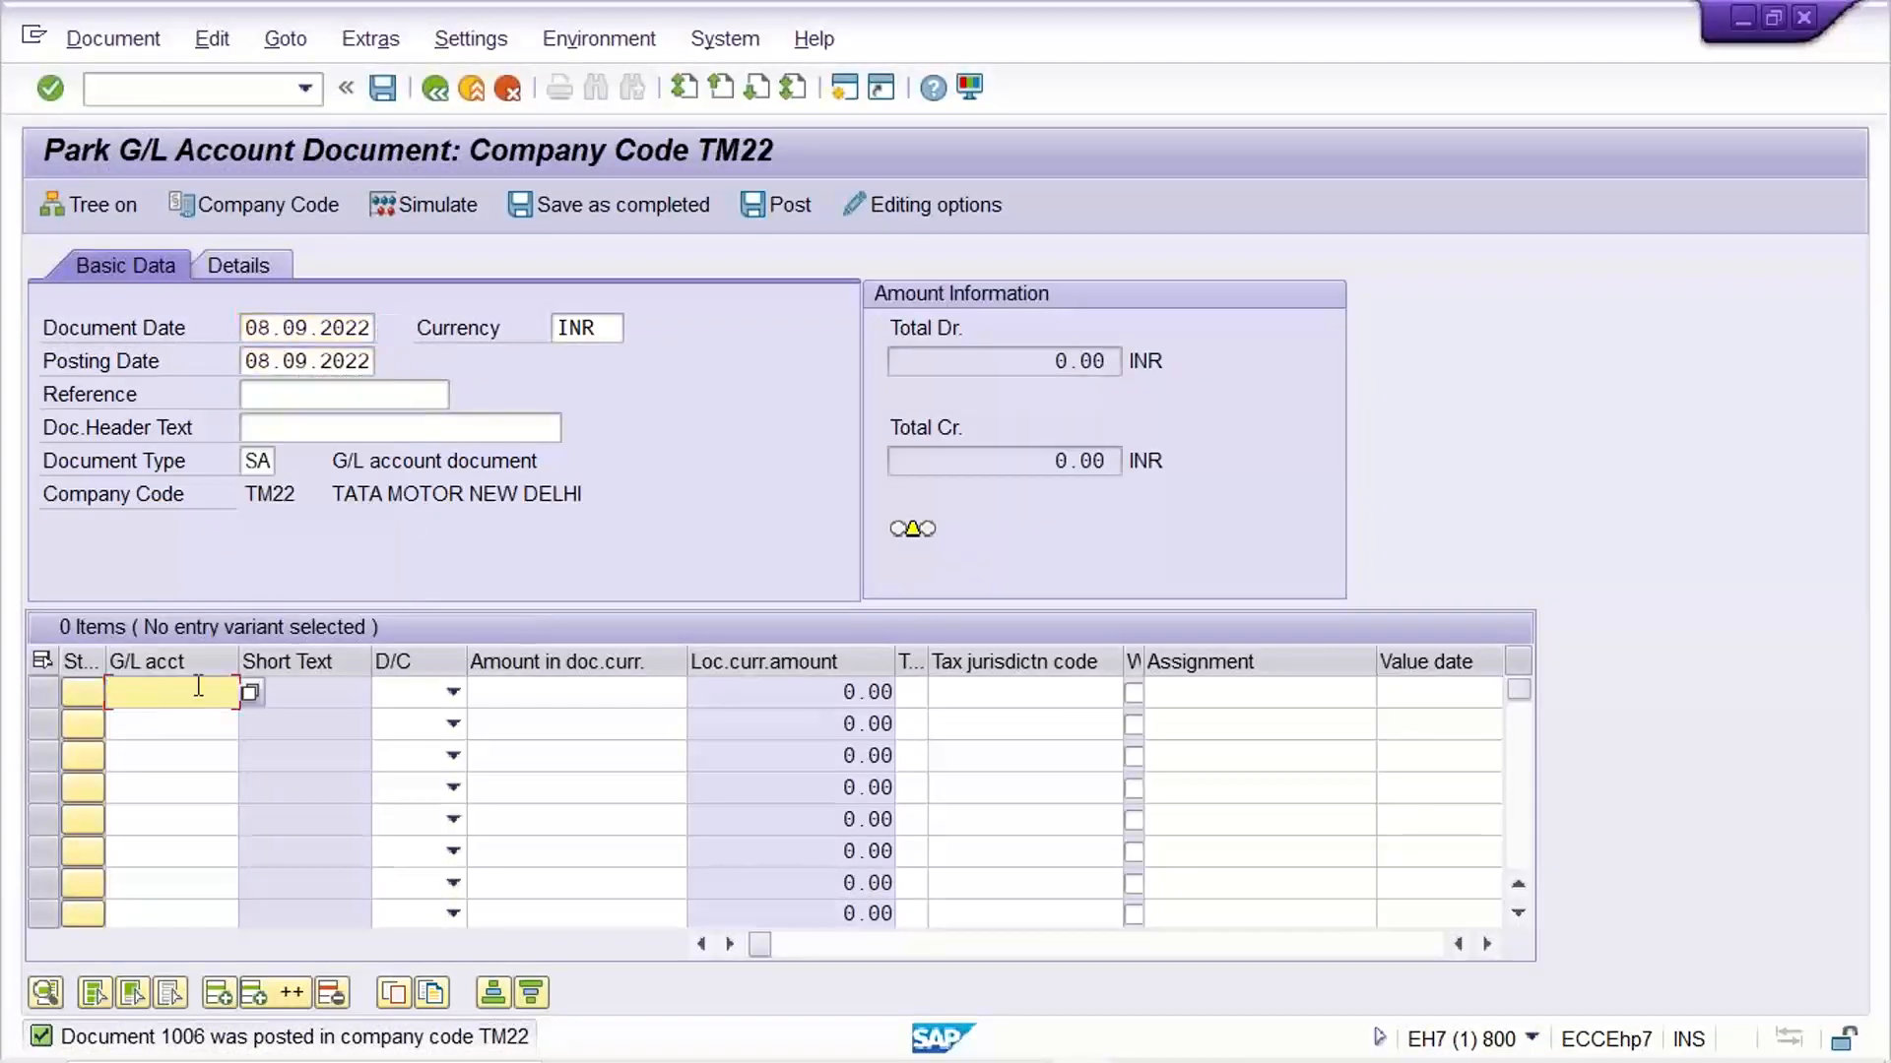
pyautogui.write('4')
pyautogui.press('Down')
pyautogui.press('Return')
pyautogui.press('Tab')
pyautogui.press('Down')
pyautogui.press('Tab')
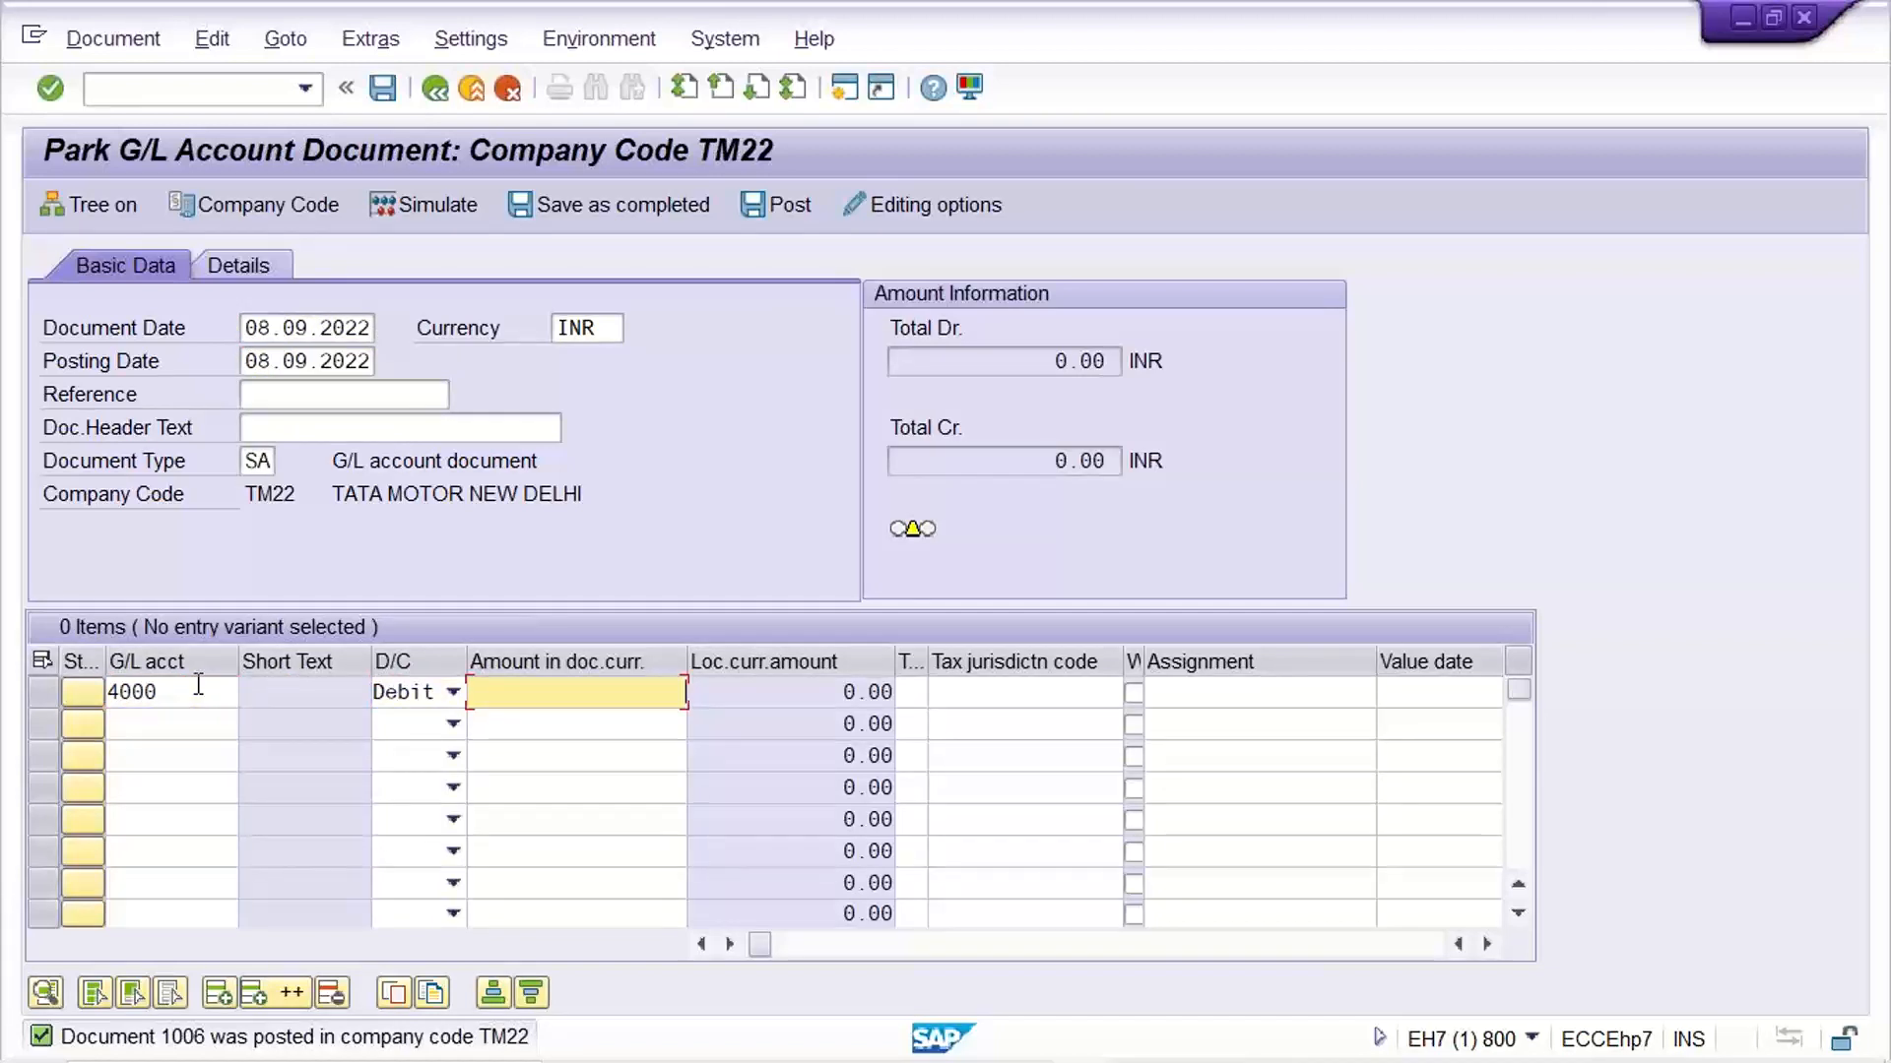
pyautogui.write('2500')
# Enter 12SH2458 as the reference of the new document
pyautogui.click(279, 399)
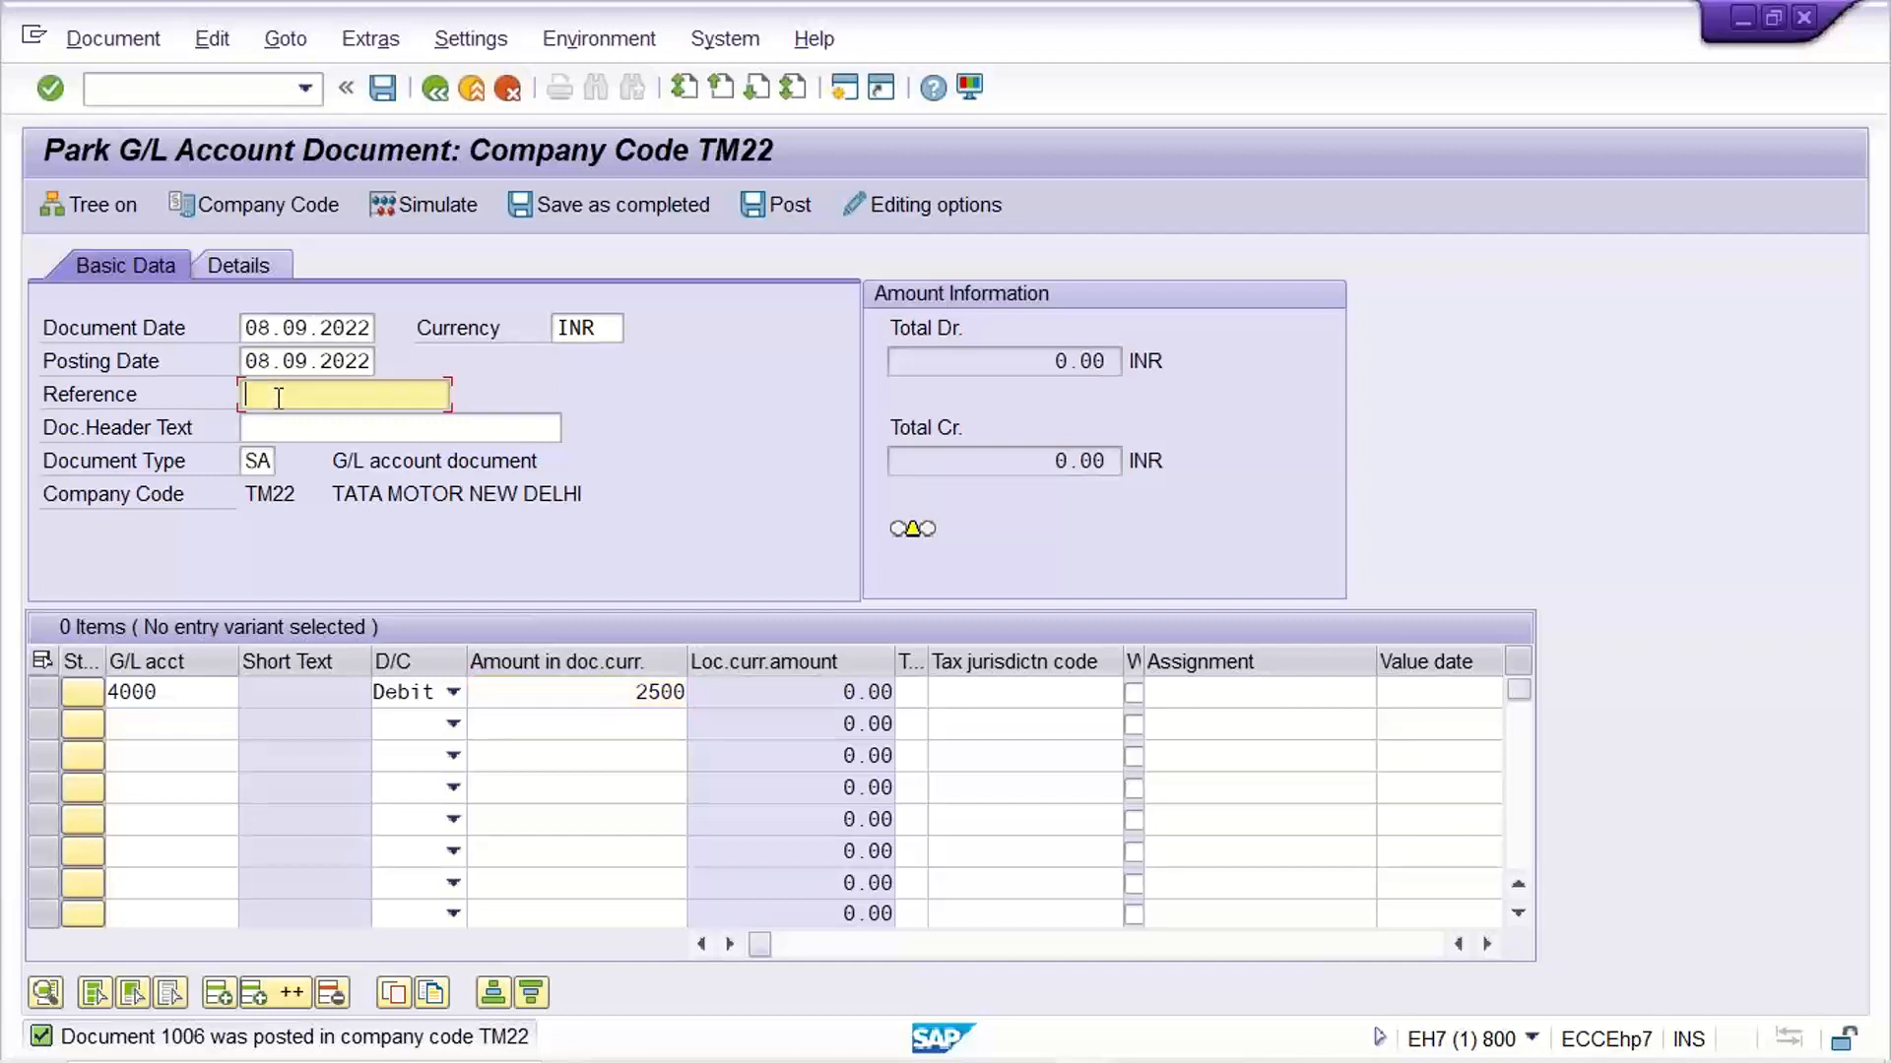
pyautogui.press('Down')
pyautogui.press('Return')
pyautogui.press('BackSpace')
pyautogui.write('\\')
pyautogui.press('BackSpace')
pyautogui.write('8')
pyautogui.click(209, 729)
pyautogui.click(202, 694)
pyautogui.click(196, 726)
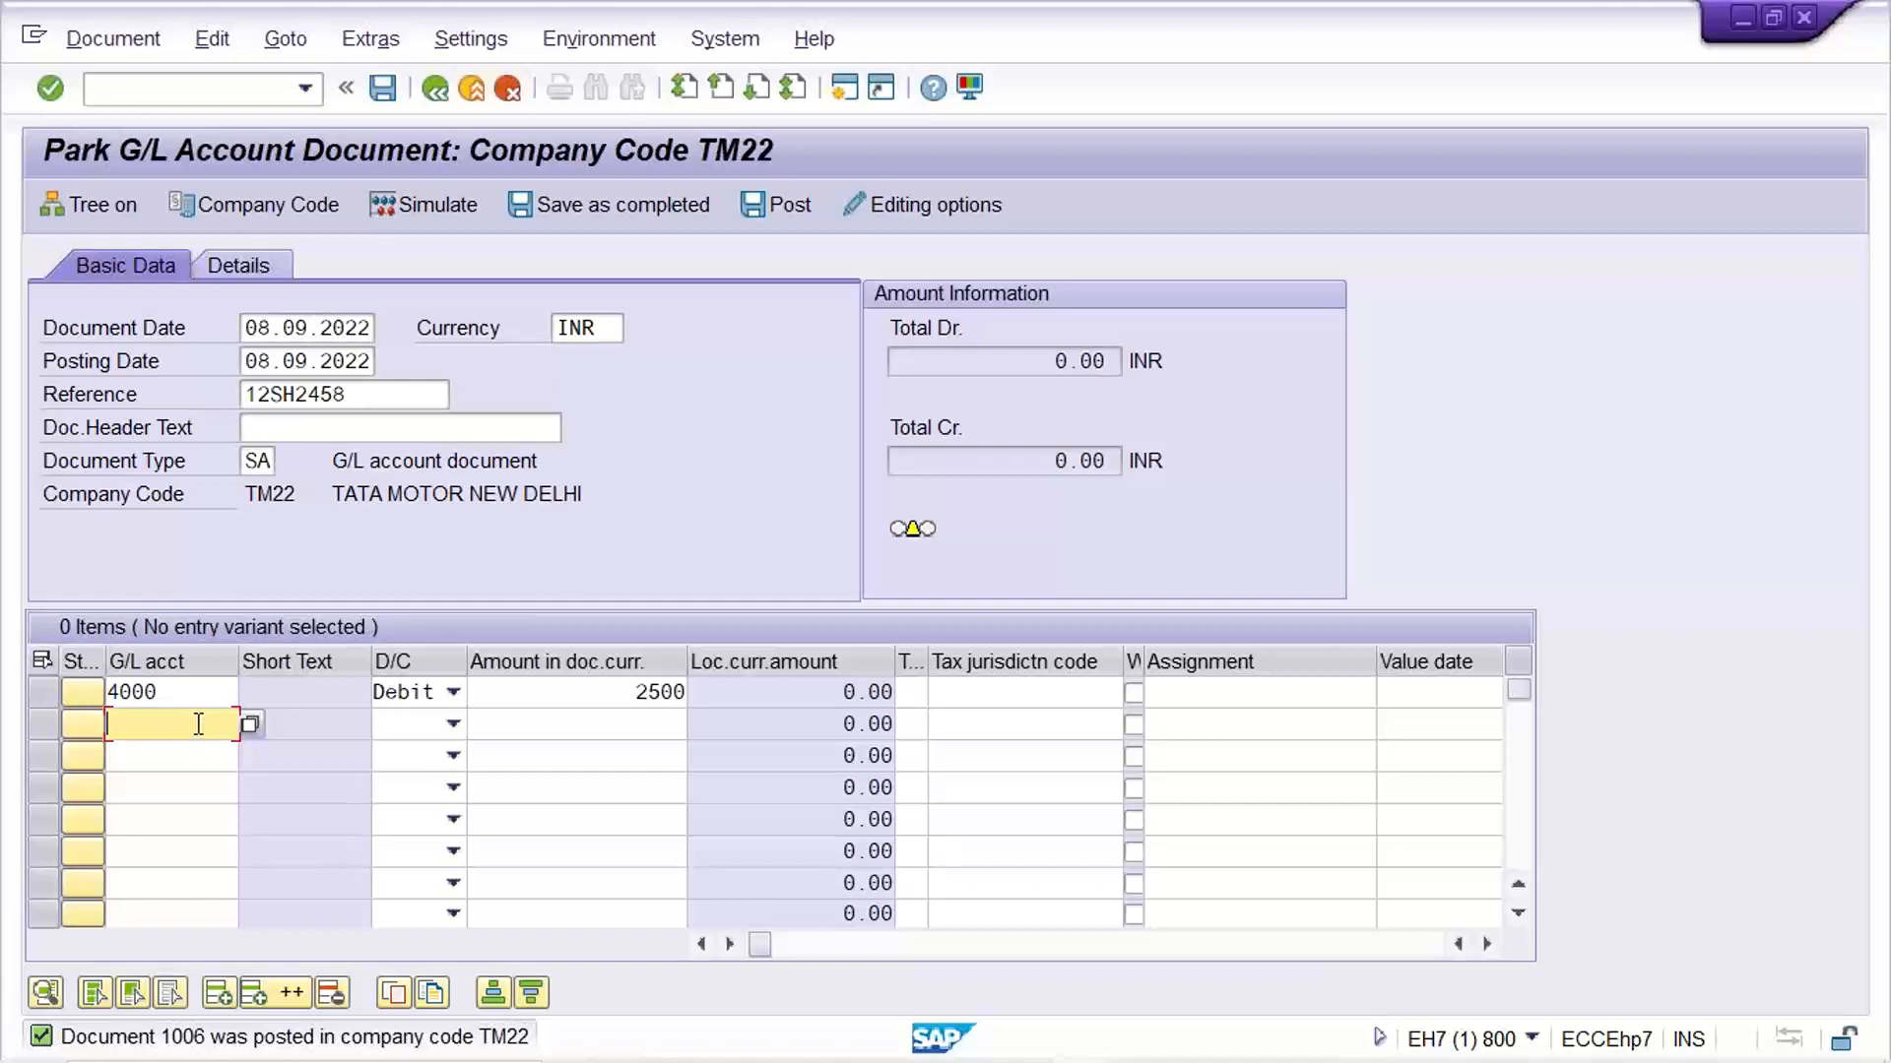
# Open the Enter G/L Account Document screen with transaction /NFB50 and set the document date to 08.09.2022
pyautogui.click(305, 91)
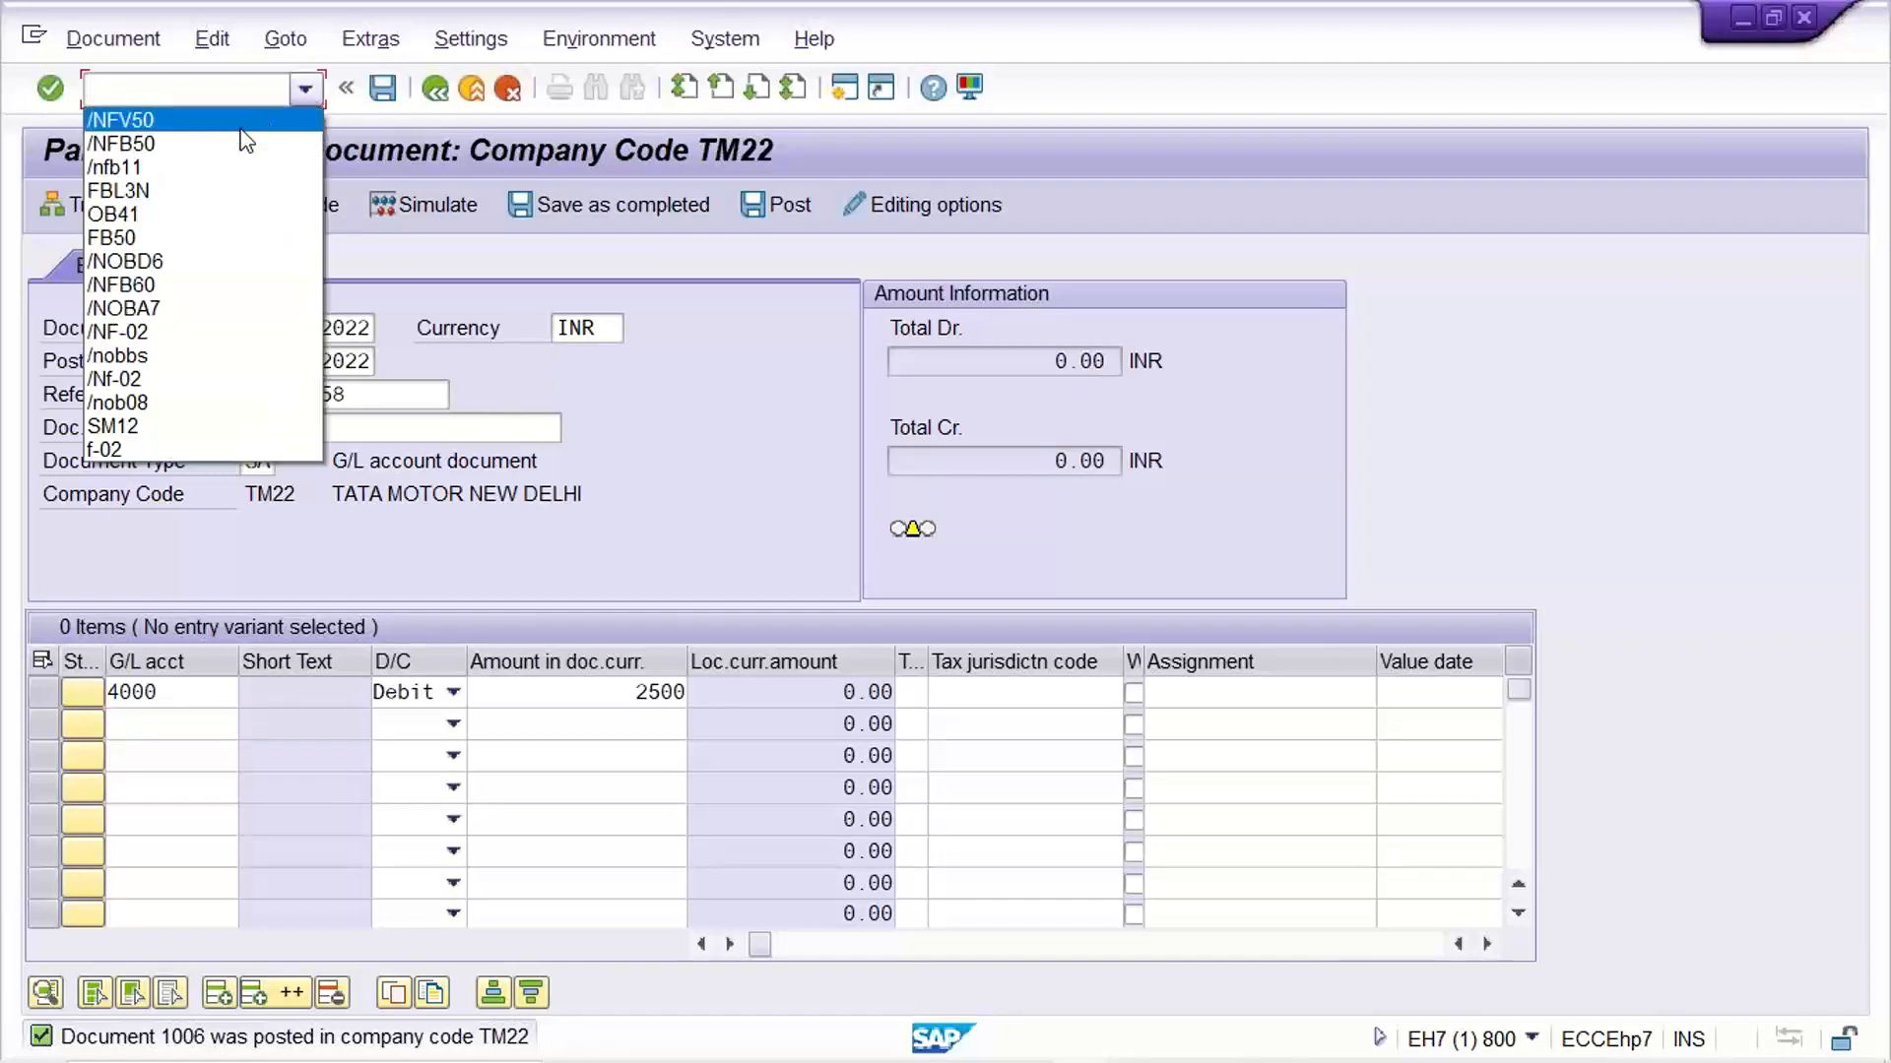
pyautogui.click(205, 143)
pyautogui.press('Return')
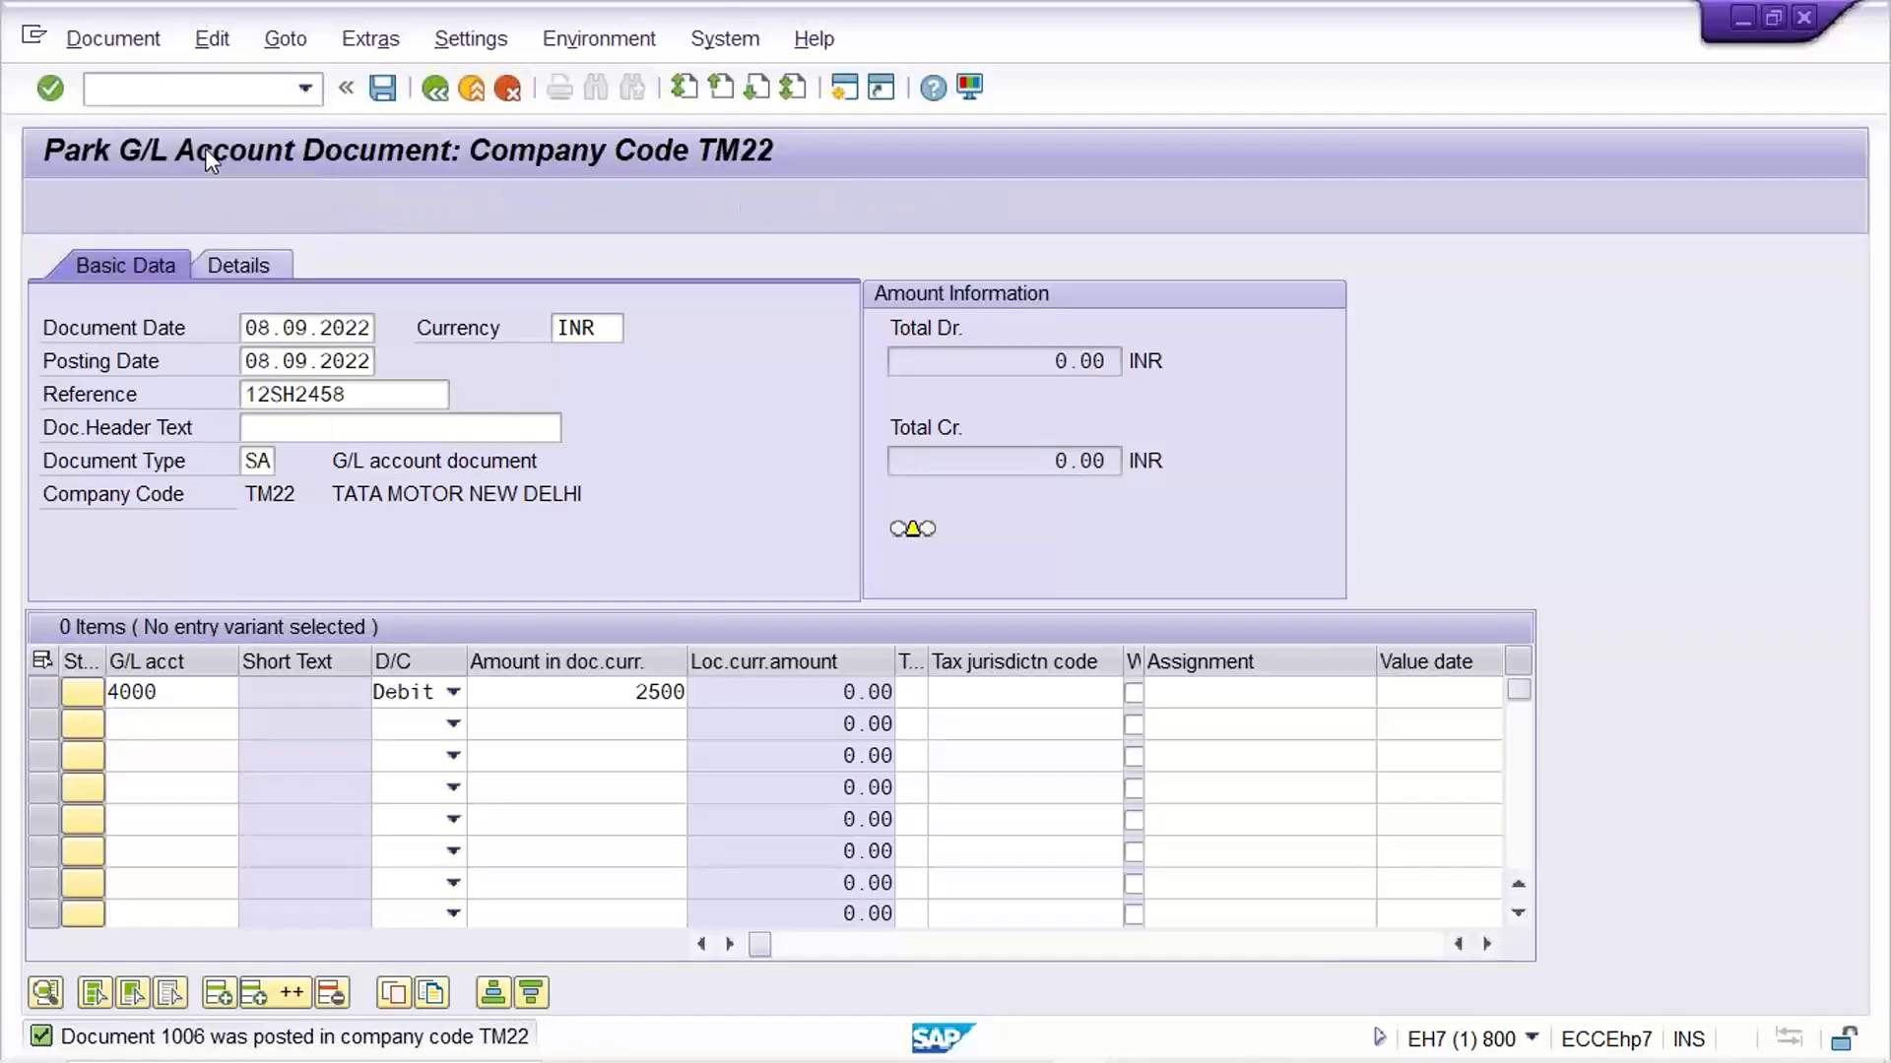
pyautogui.press('Down')
pyautogui.press('Down')
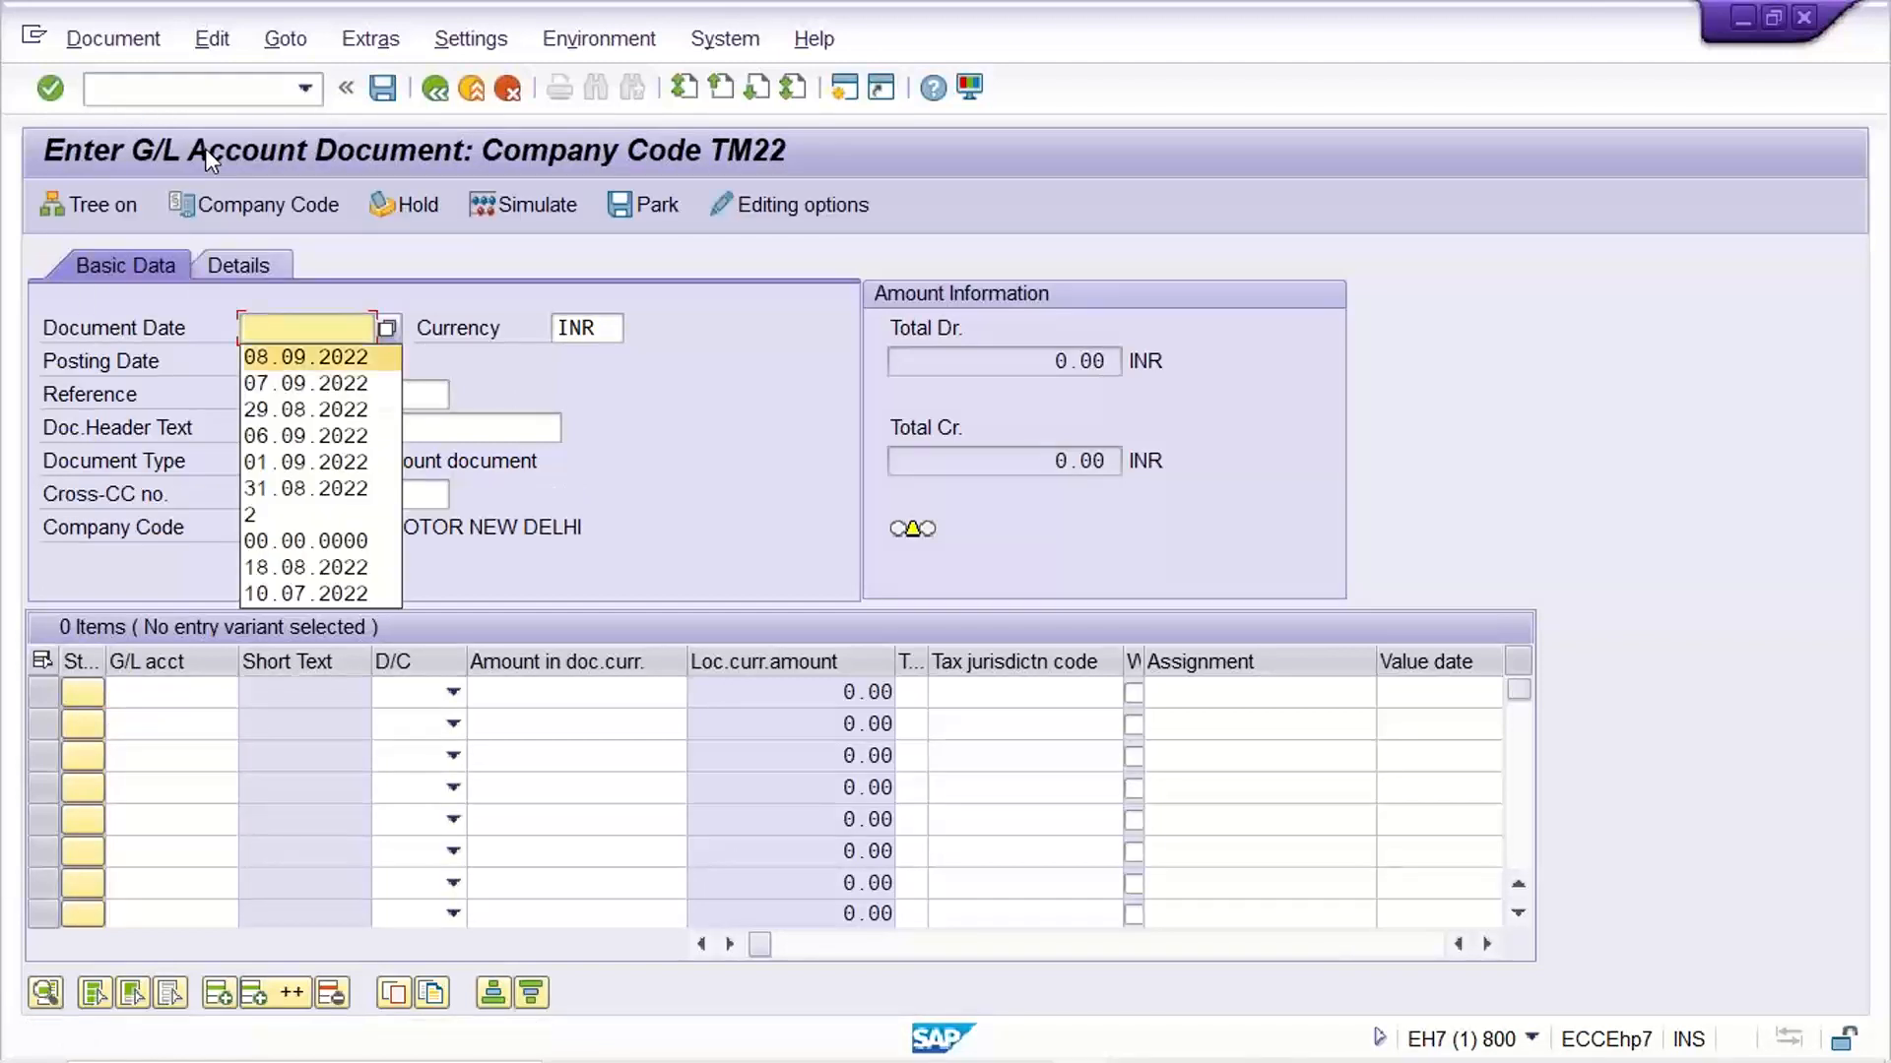
pyautogui.press('Return')
# Enter the first line item with G/L account 4000, Debit and an amount of 2500
pyautogui.click(190, 691)
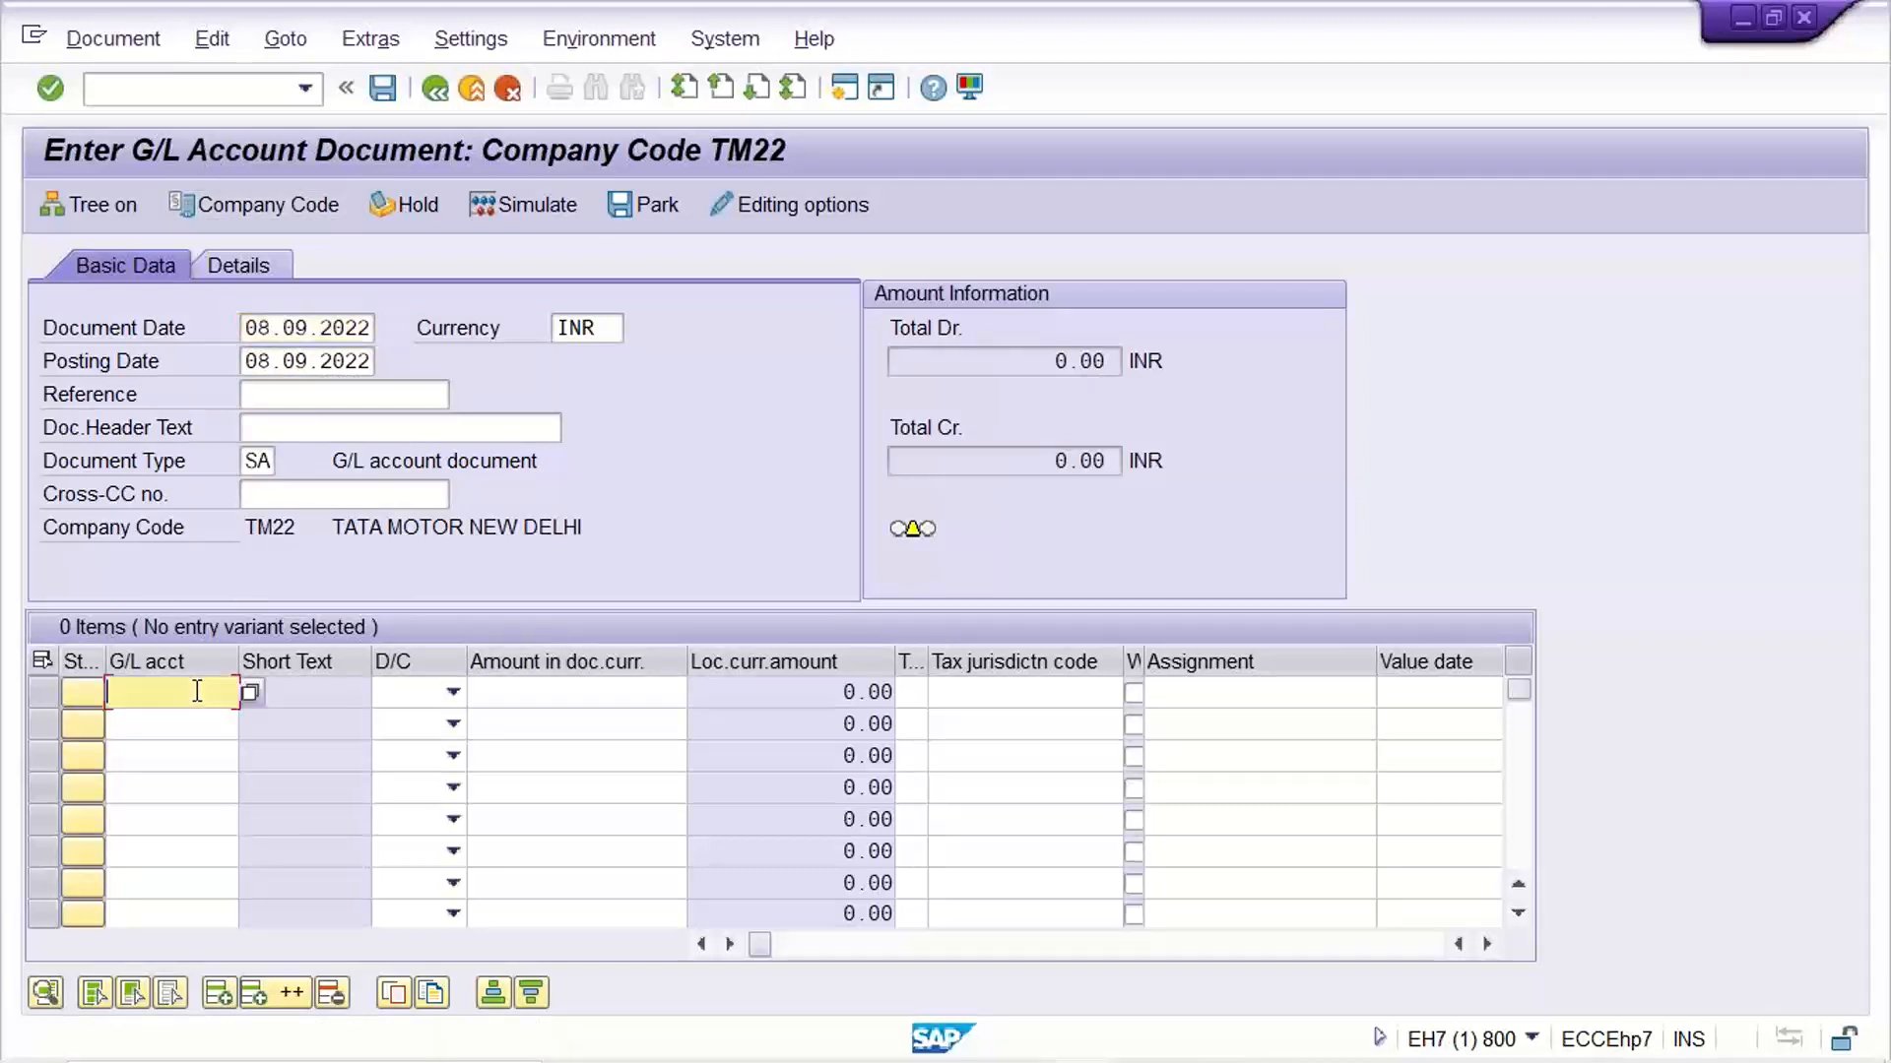
pyautogui.press('Down')
pyautogui.press('Down')
pyautogui.press('Return')
pyautogui.press('Tab')
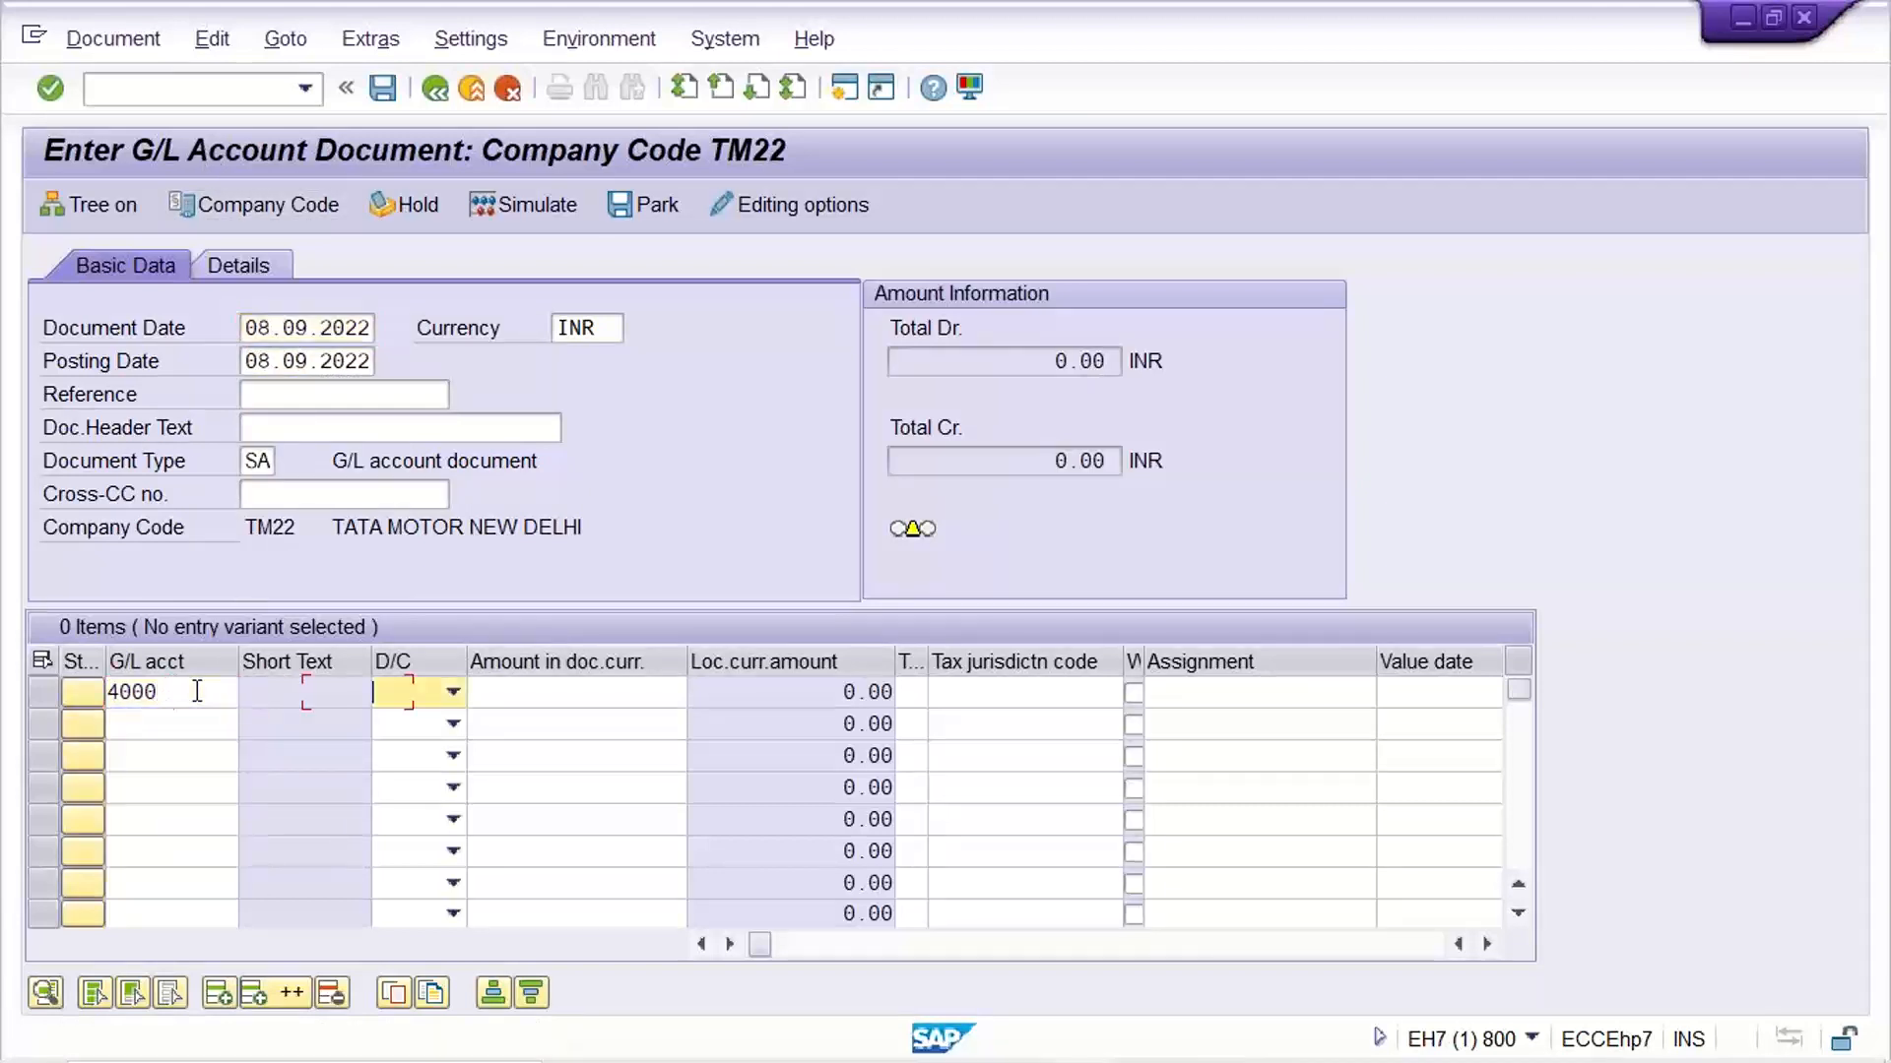
pyautogui.press('Down')
pyautogui.press('Tab')
pyautogui.write('25000')
pyautogui.press('BackSpace')
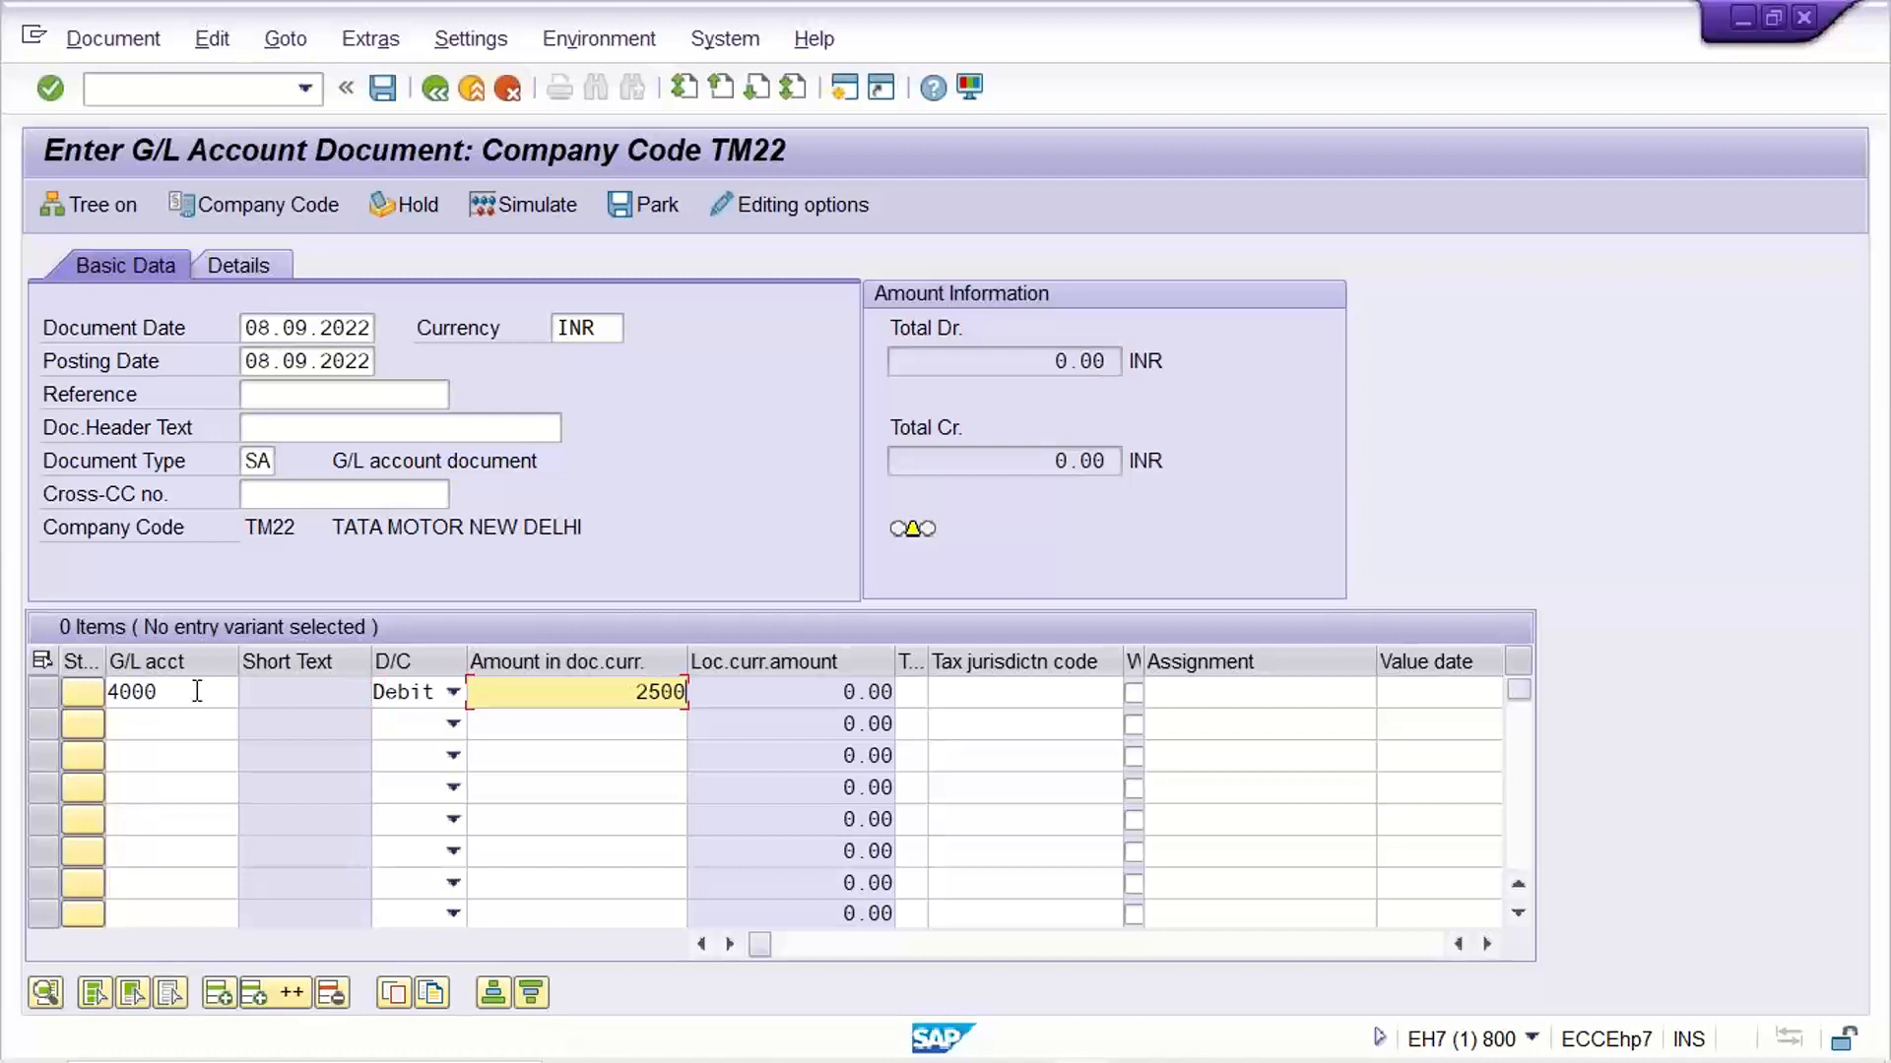
# Enter 12SH2458 as the reference and park the document with only its single debit line
pyautogui.click(326, 392)
pyautogui.click(326, 392)
pyautogui.click(295, 424)
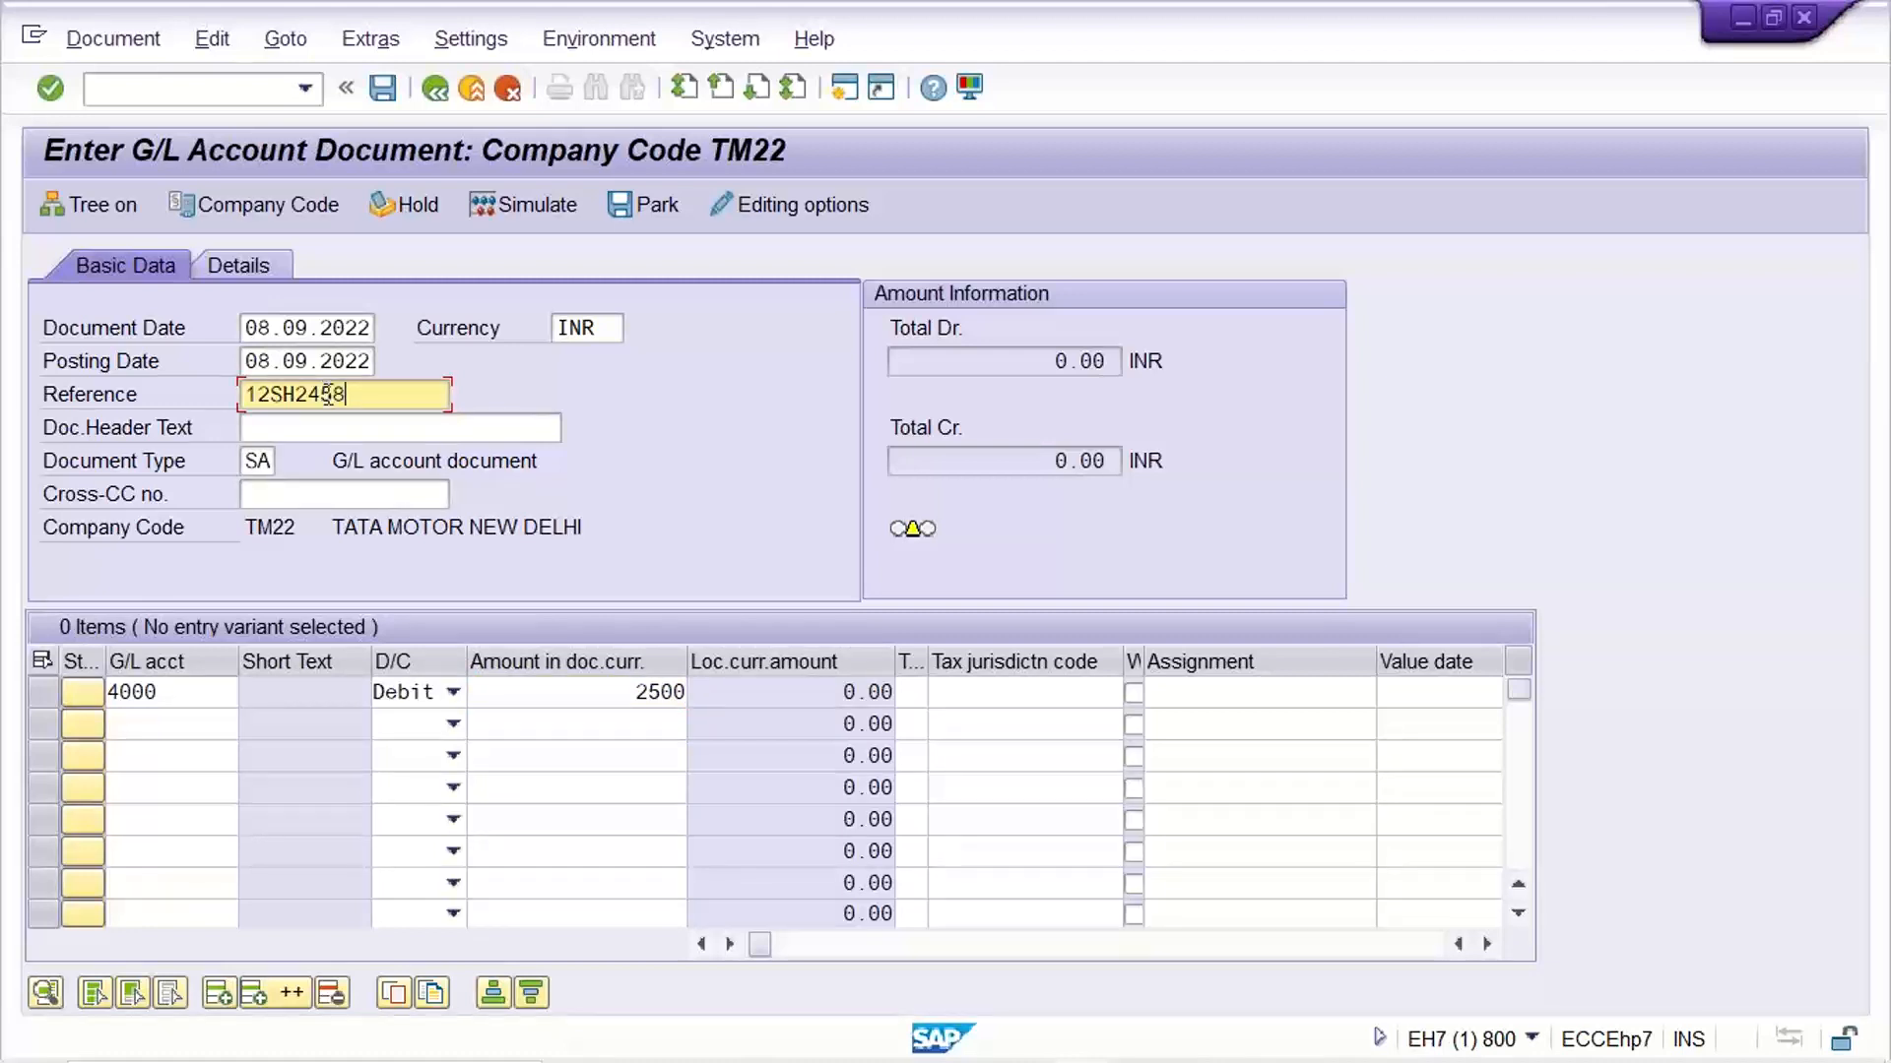
pyautogui.click(184, 724)
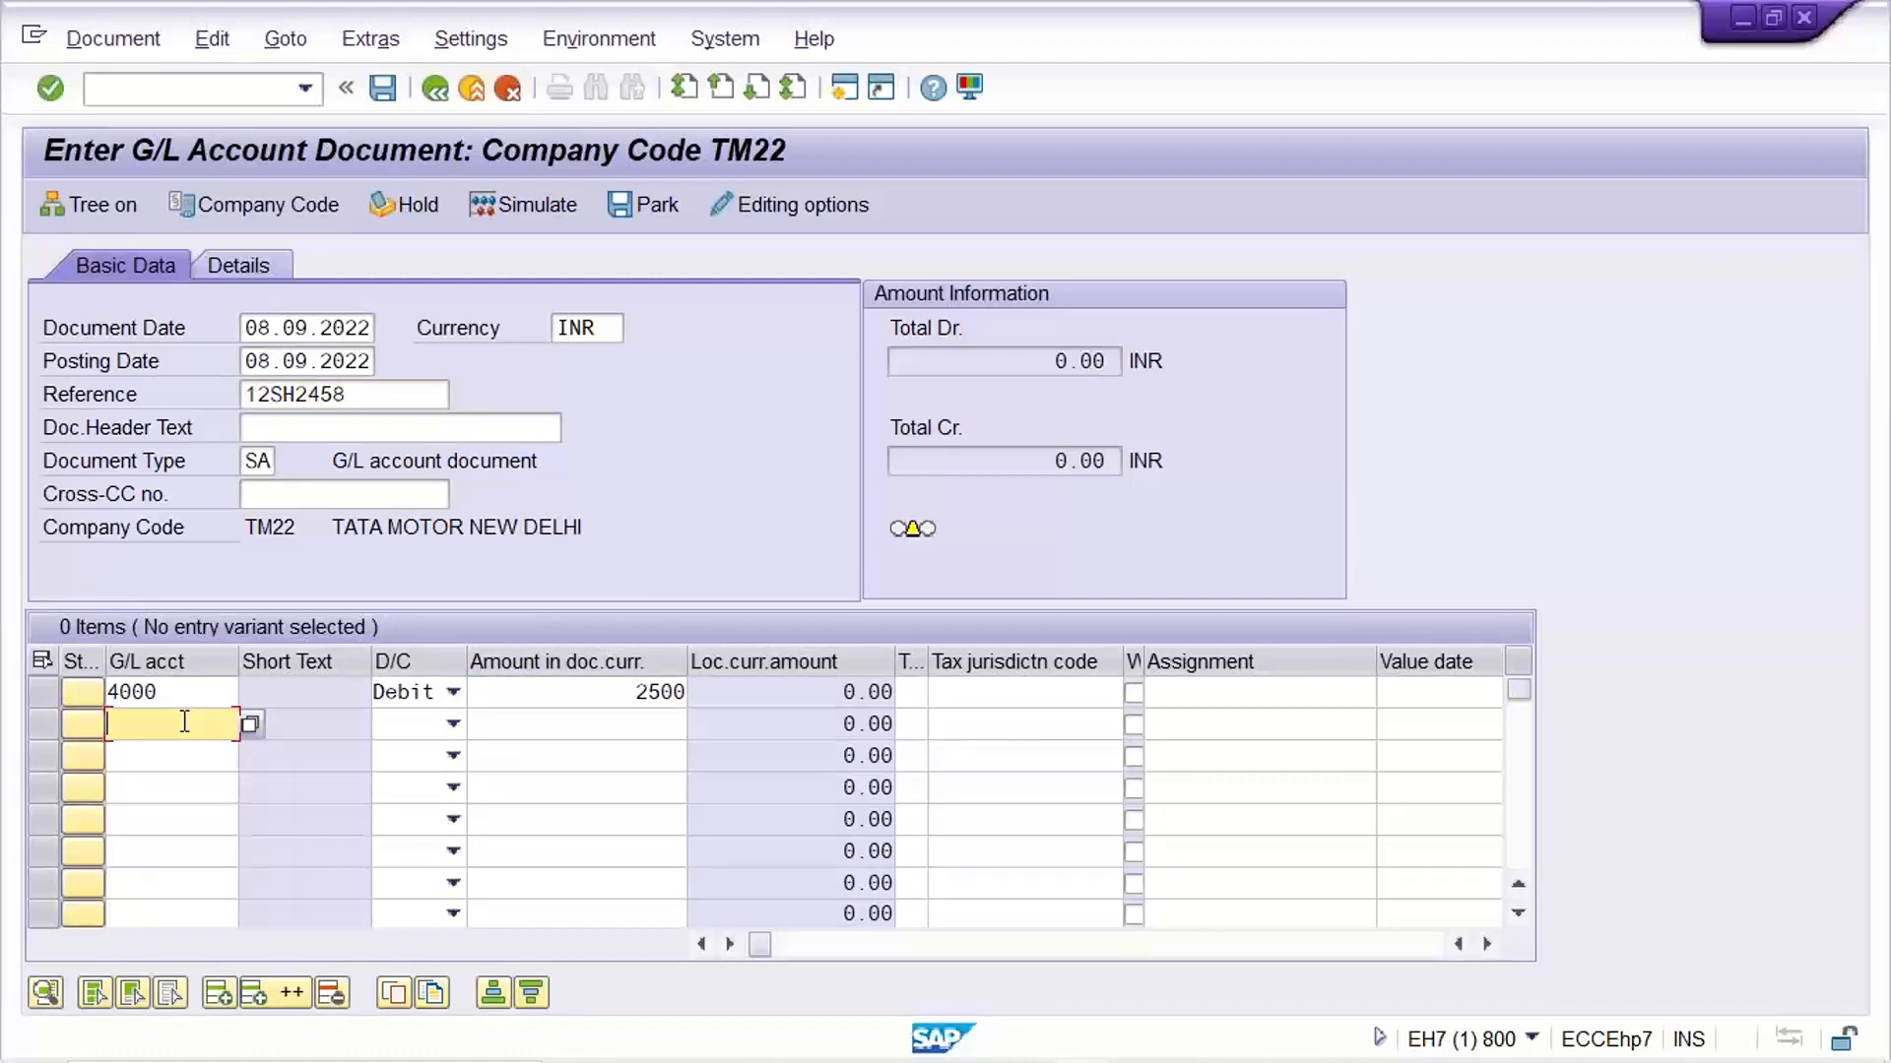
pyautogui.click(650, 209)
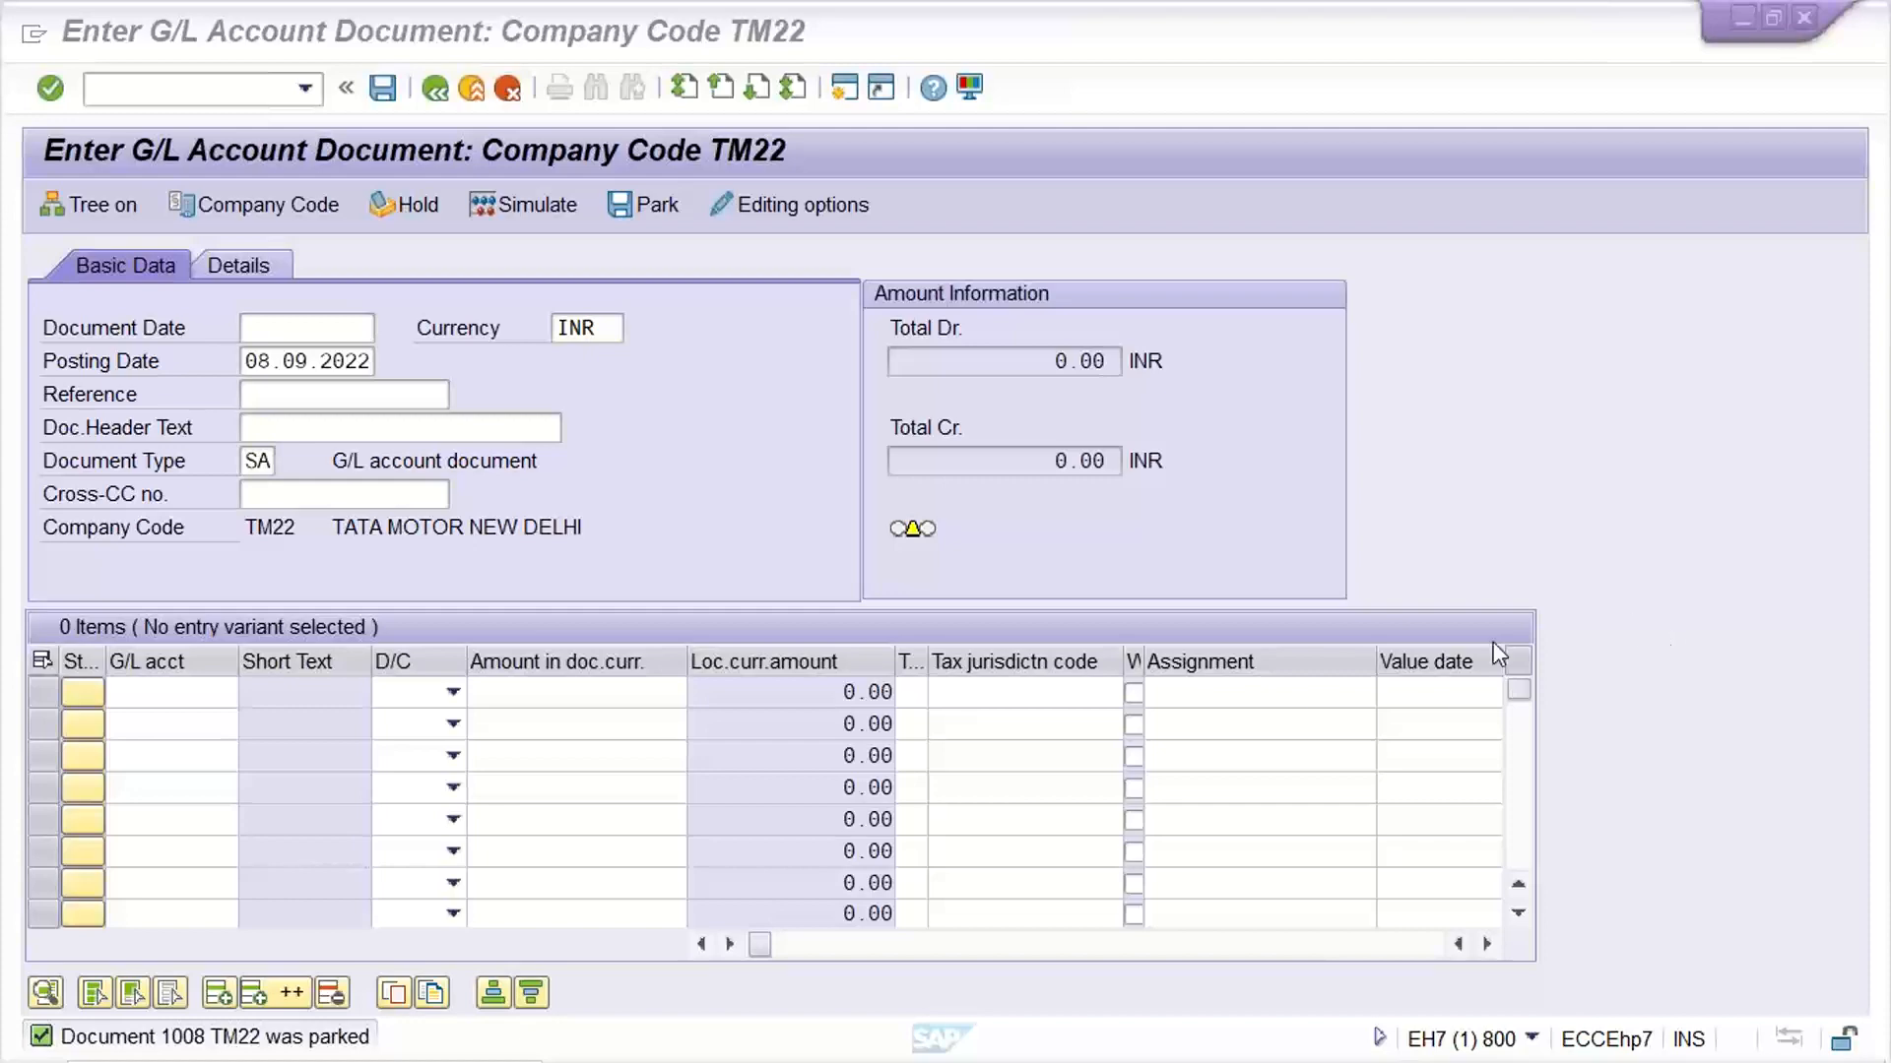
# Switch to the Excel TM22 sheet and review the "Incomp. Transaction" and "Not update G/L Bal." notes for Hold and Park Document
pyautogui.click(764, 493)
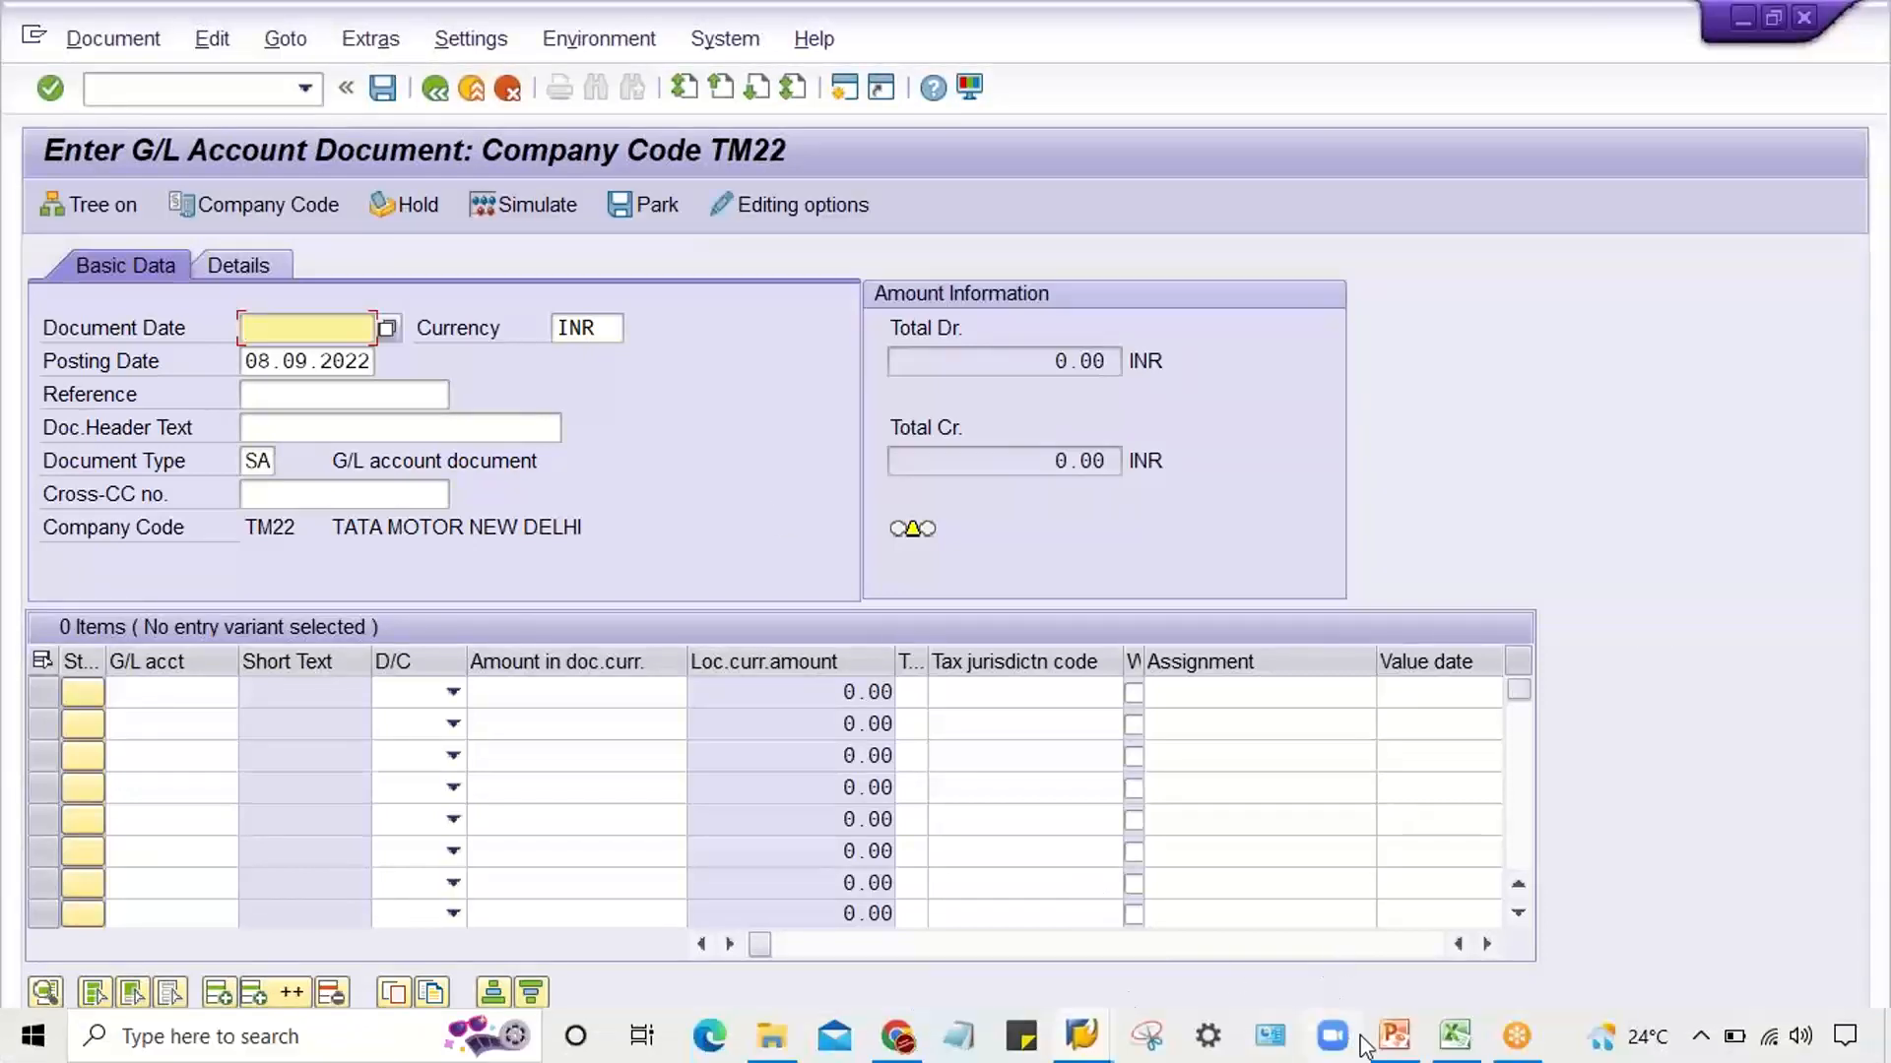
pyautogui.click(1454, 1054)
pyautogui.click(668, 762)
pyautogui.click(531, 533)
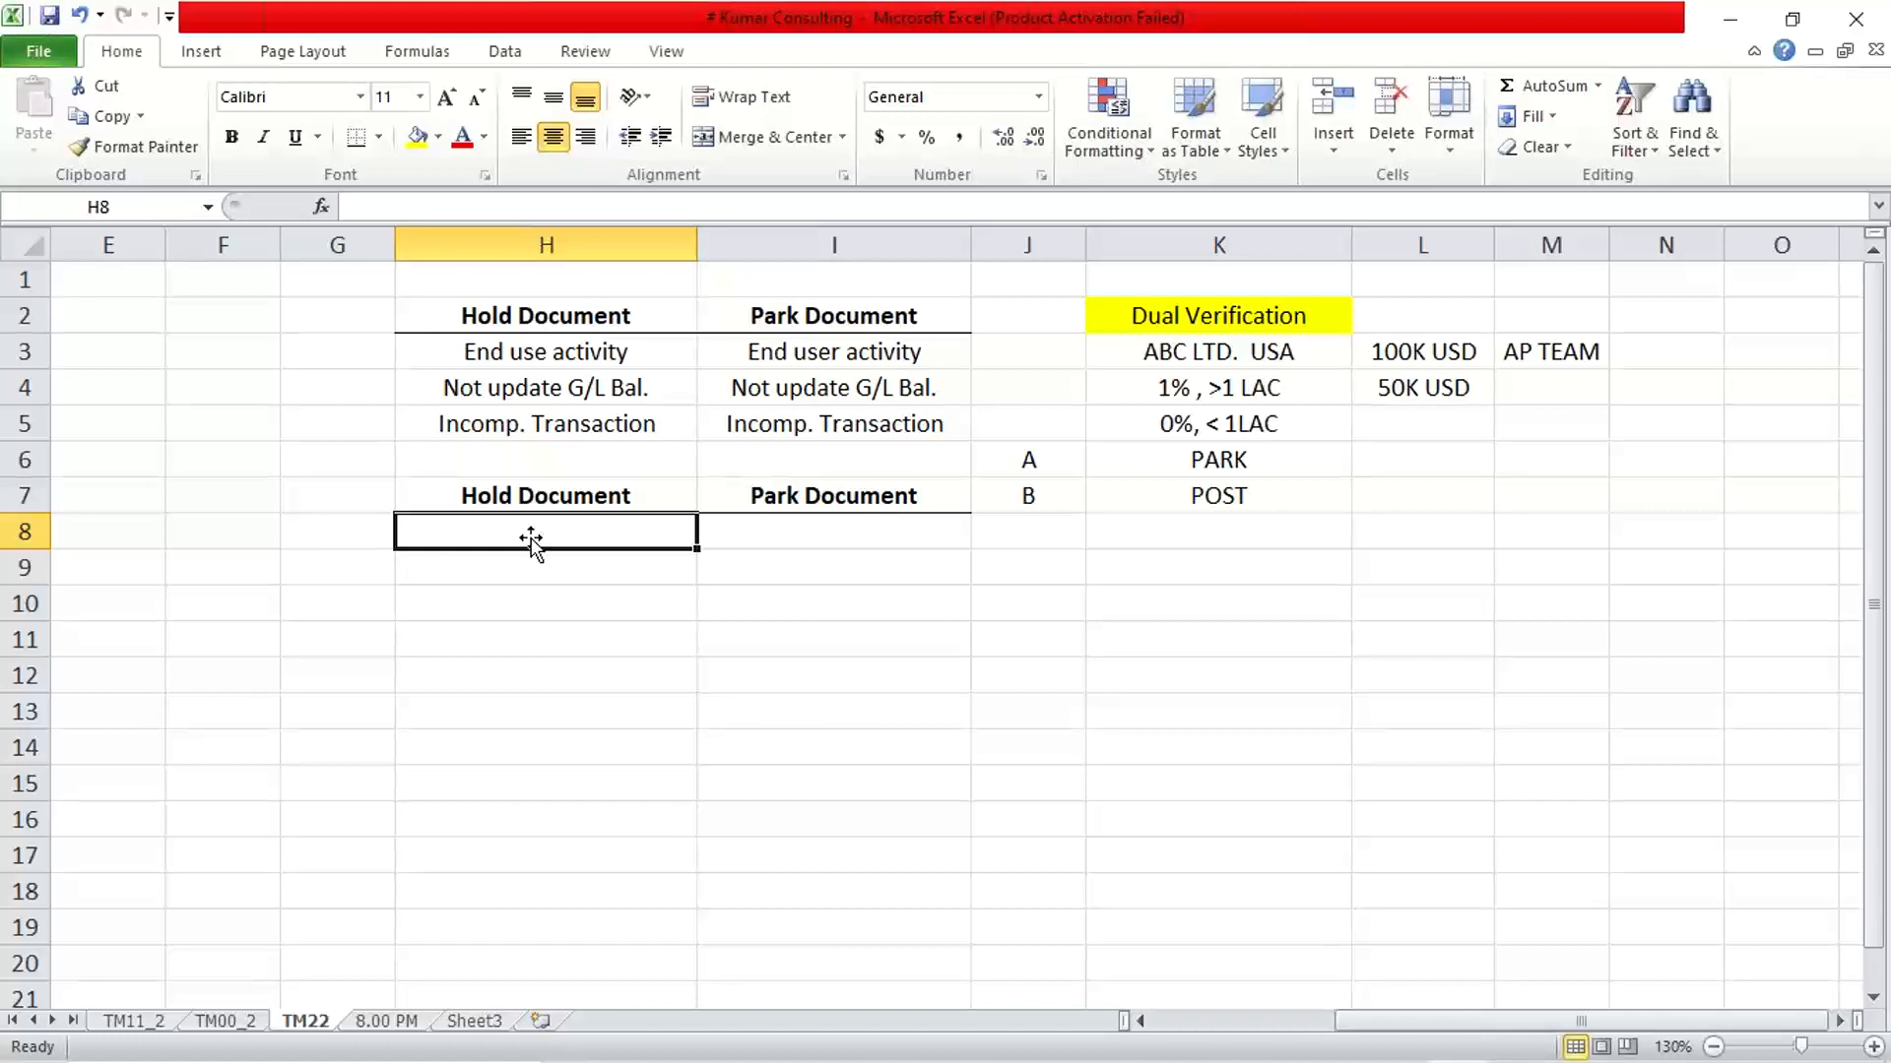
pyautogui.click(566, 427)
pyautogui.click(741, 434)
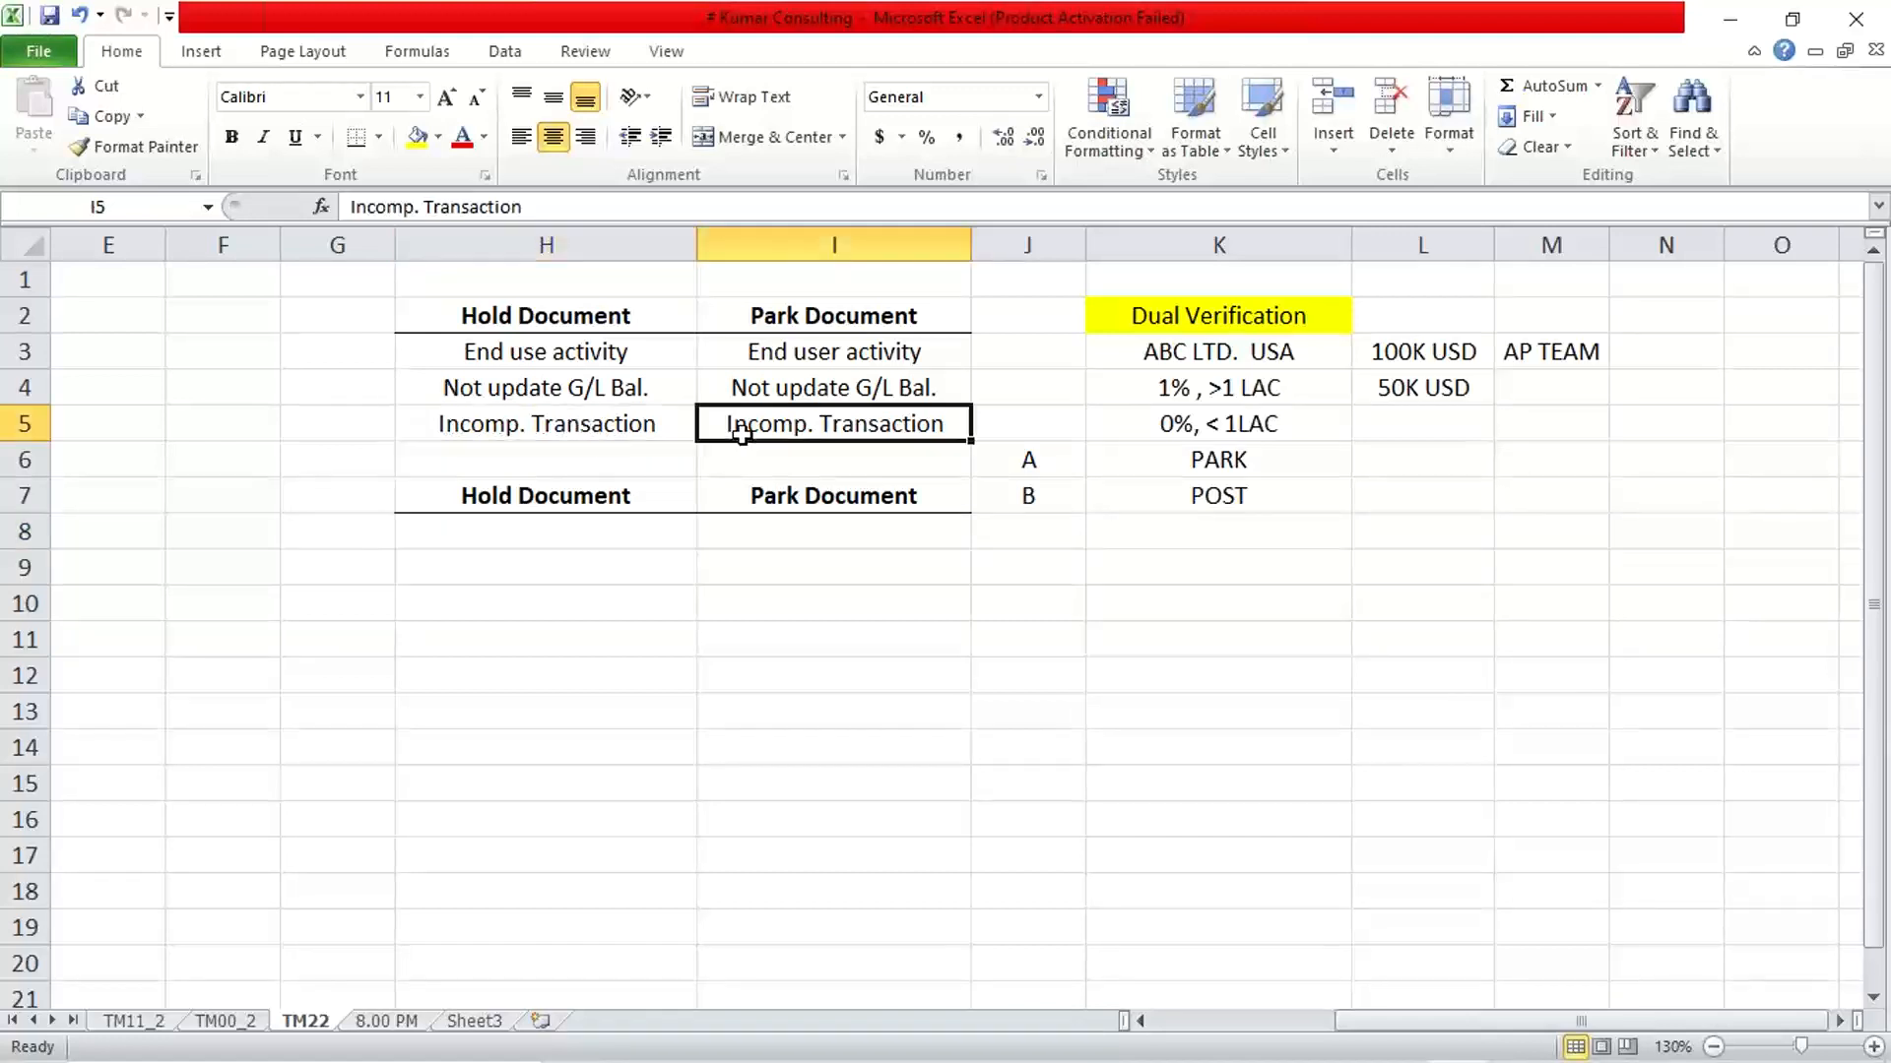
pyautogui.click(581, 392)
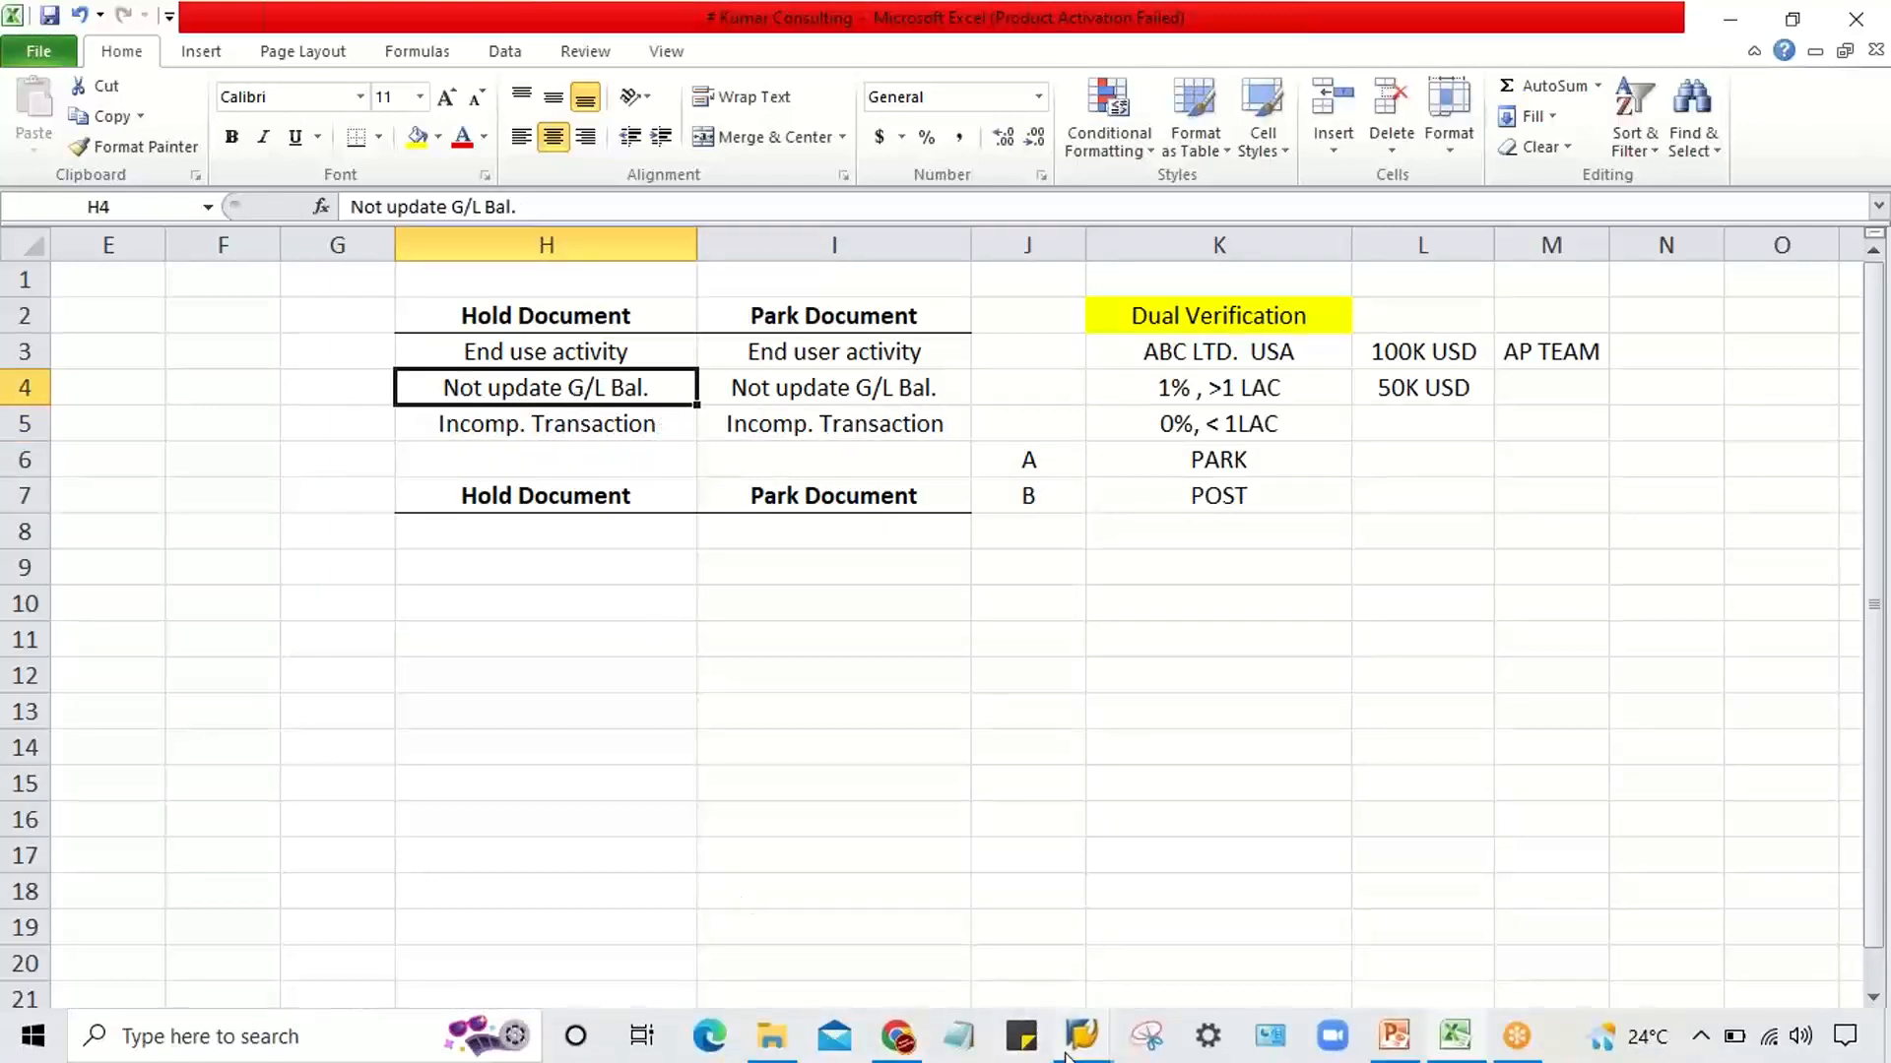
# Switch to SAP, check the newly parked document's number and refresh the G/L Account Line Item Display for account 4000
pyautogui.click(1075, 1030)
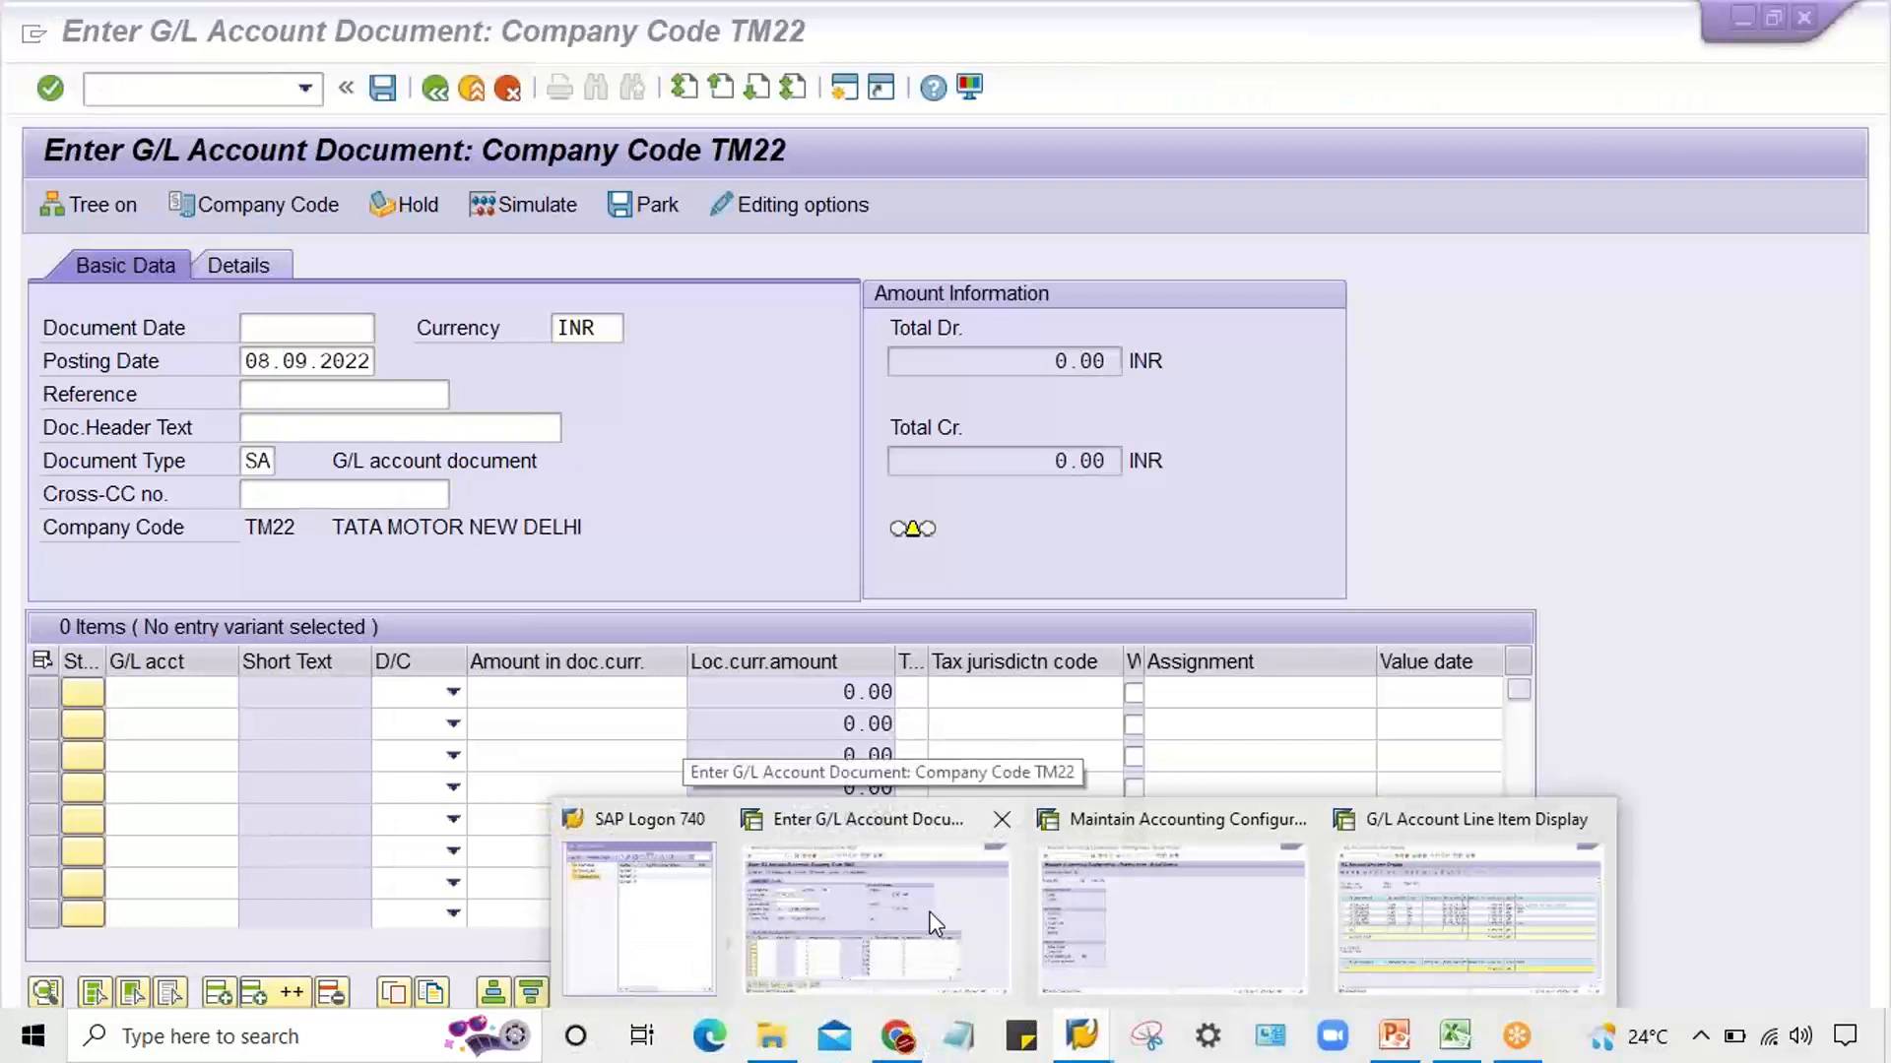
pyautogui.click(934, 922)
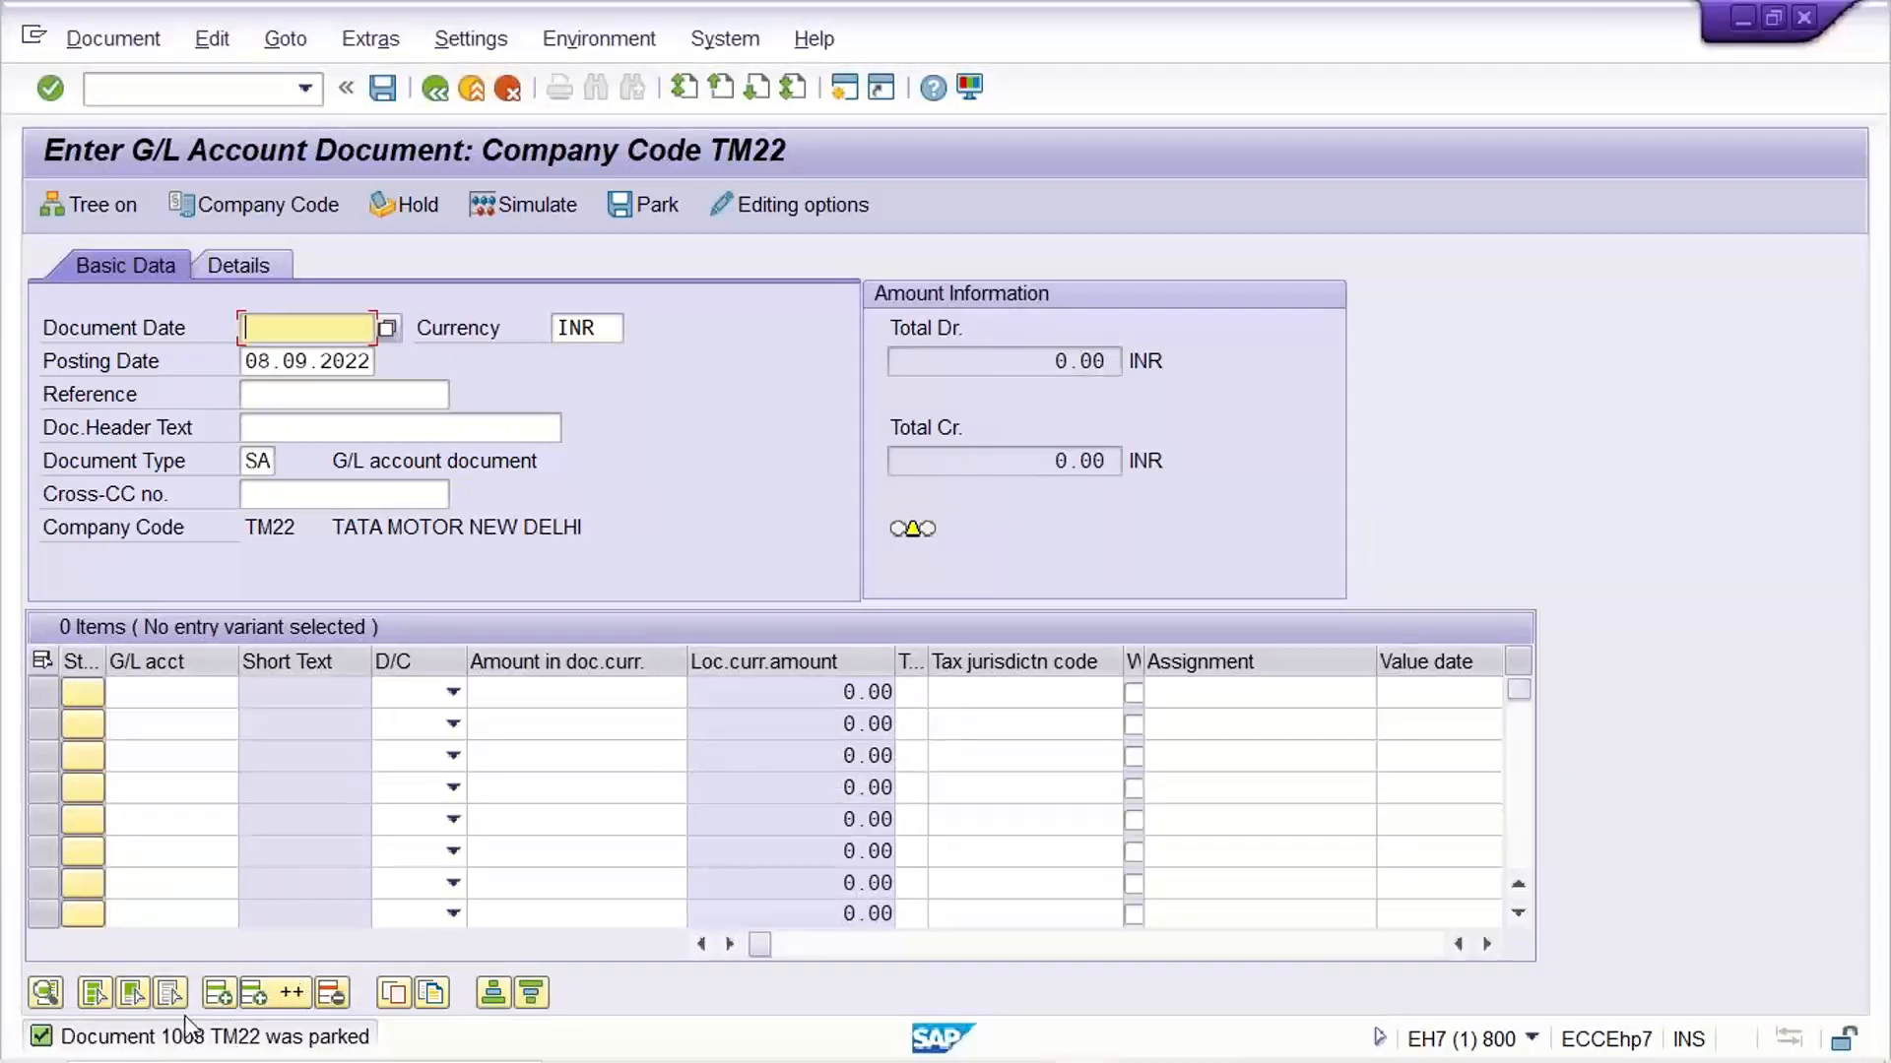
pyautogui.moveTo(1187, 1060)
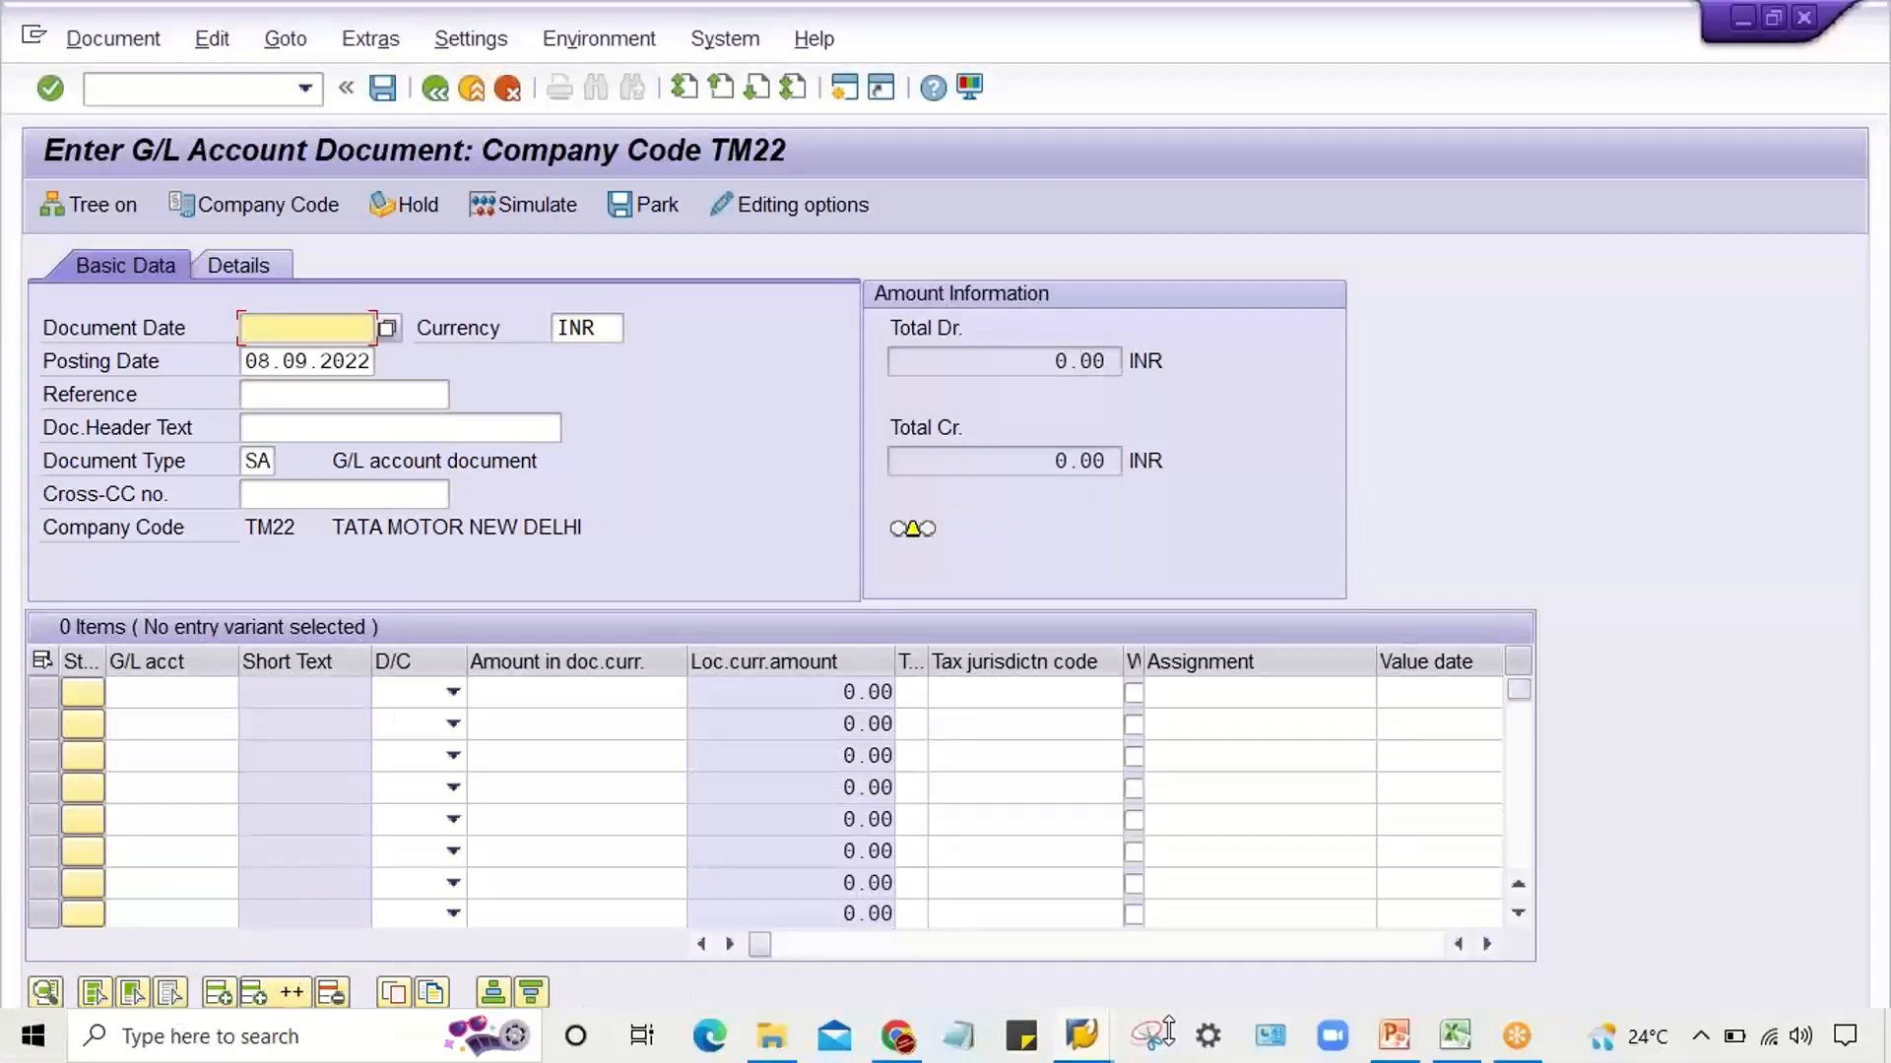
pyautogui.moveTo(1094, 1044)
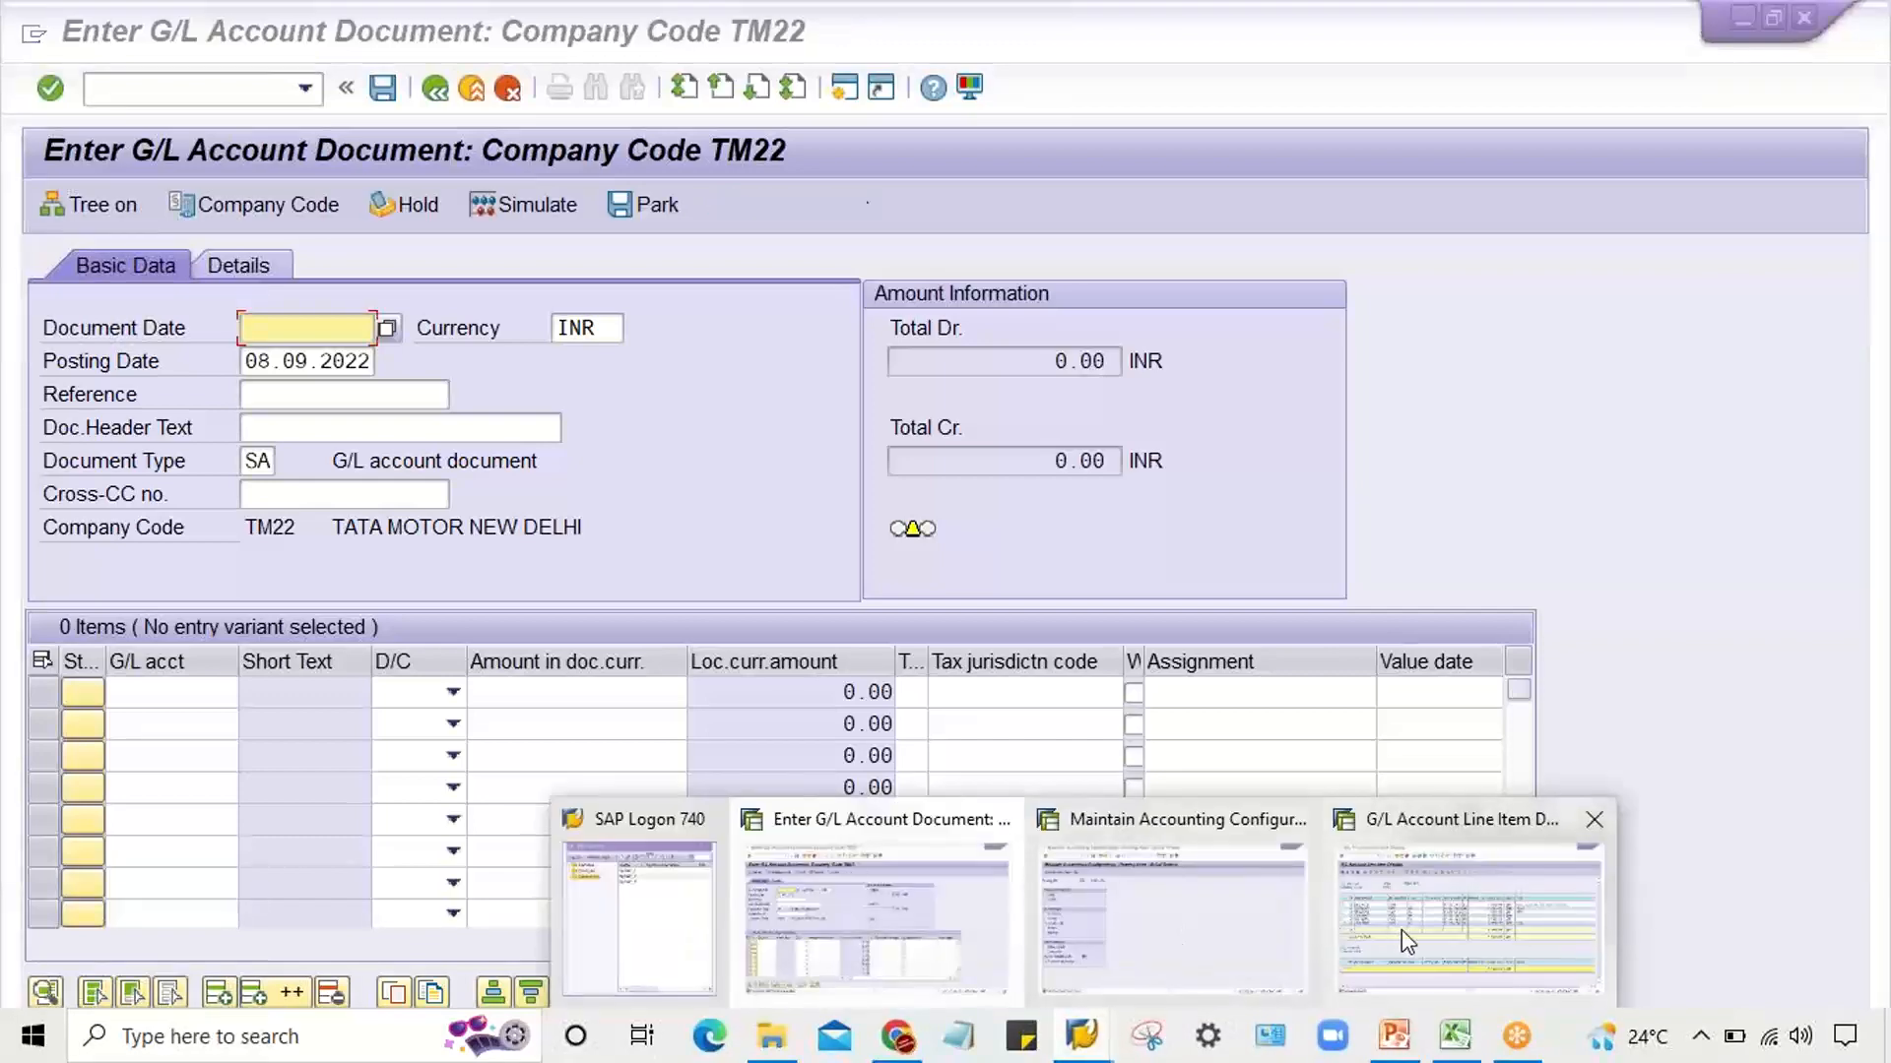
pyautogui.click(1402, 930)
pyautogui.click(79, 42)
pyautogui.click(111, 122)
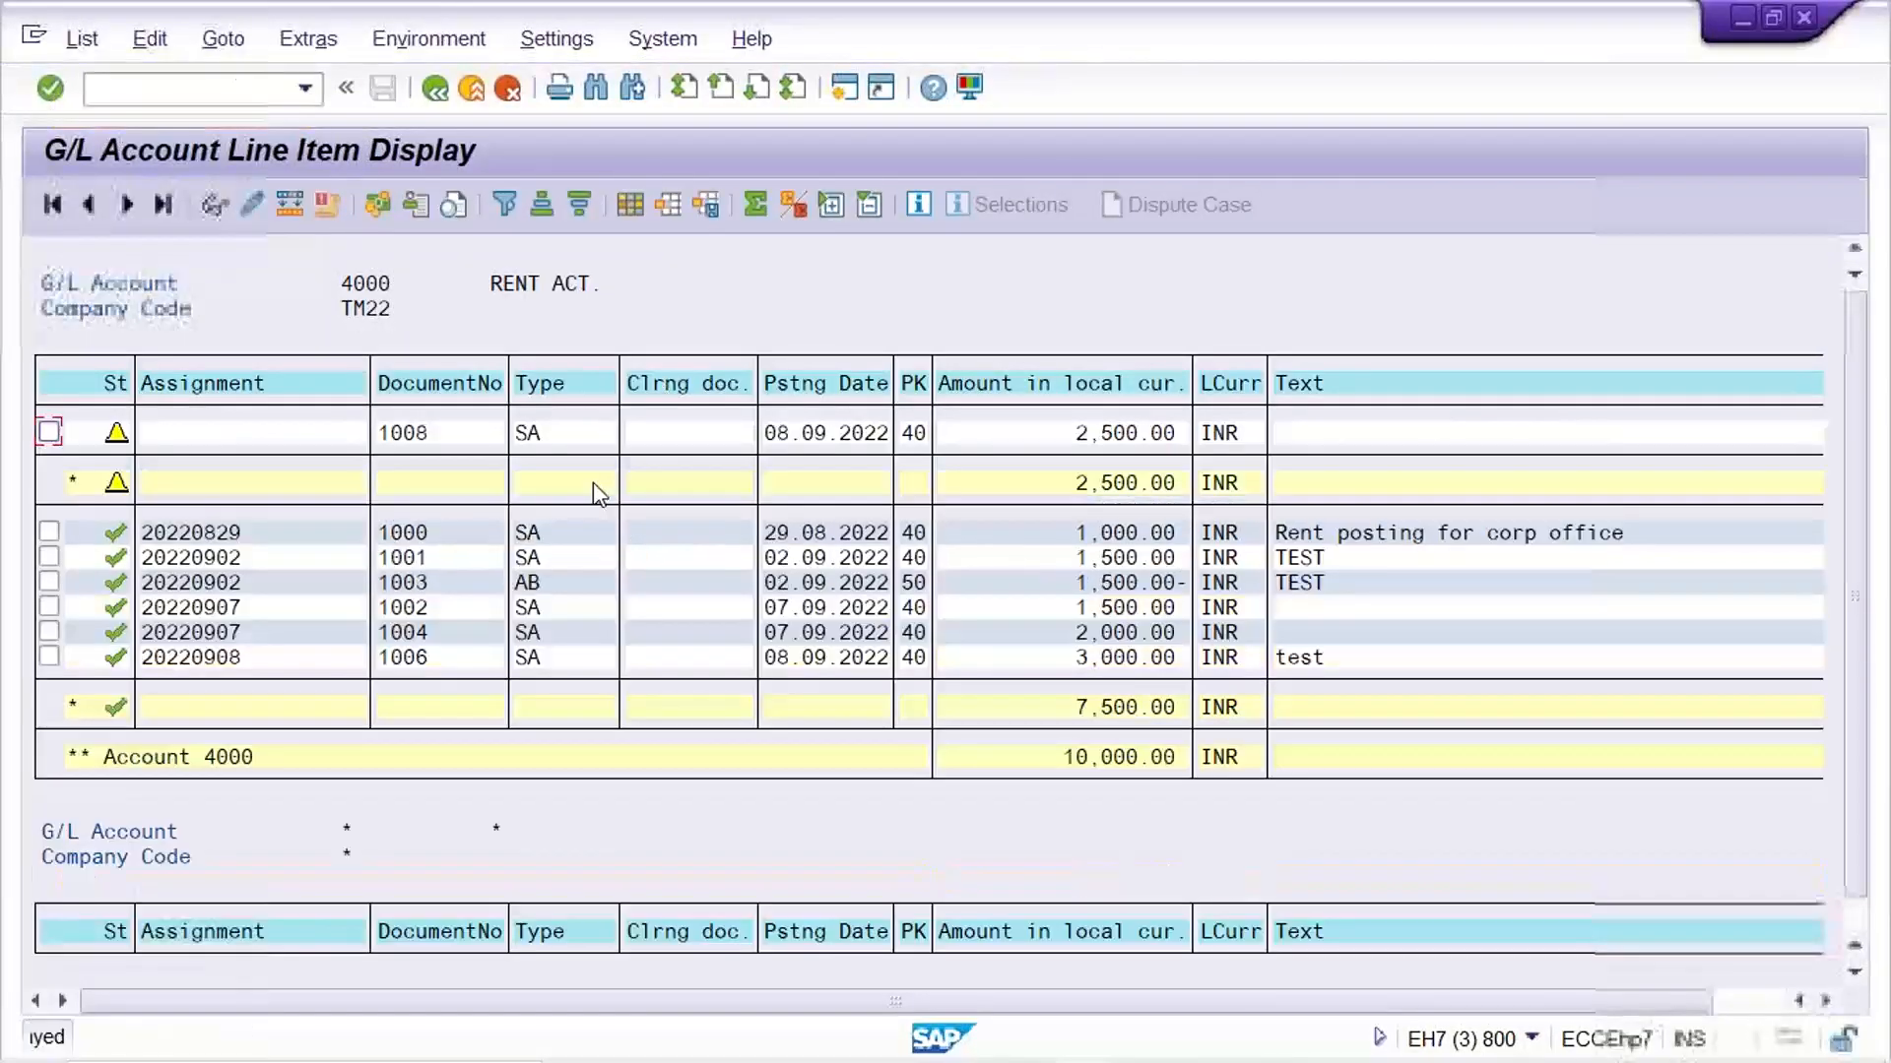
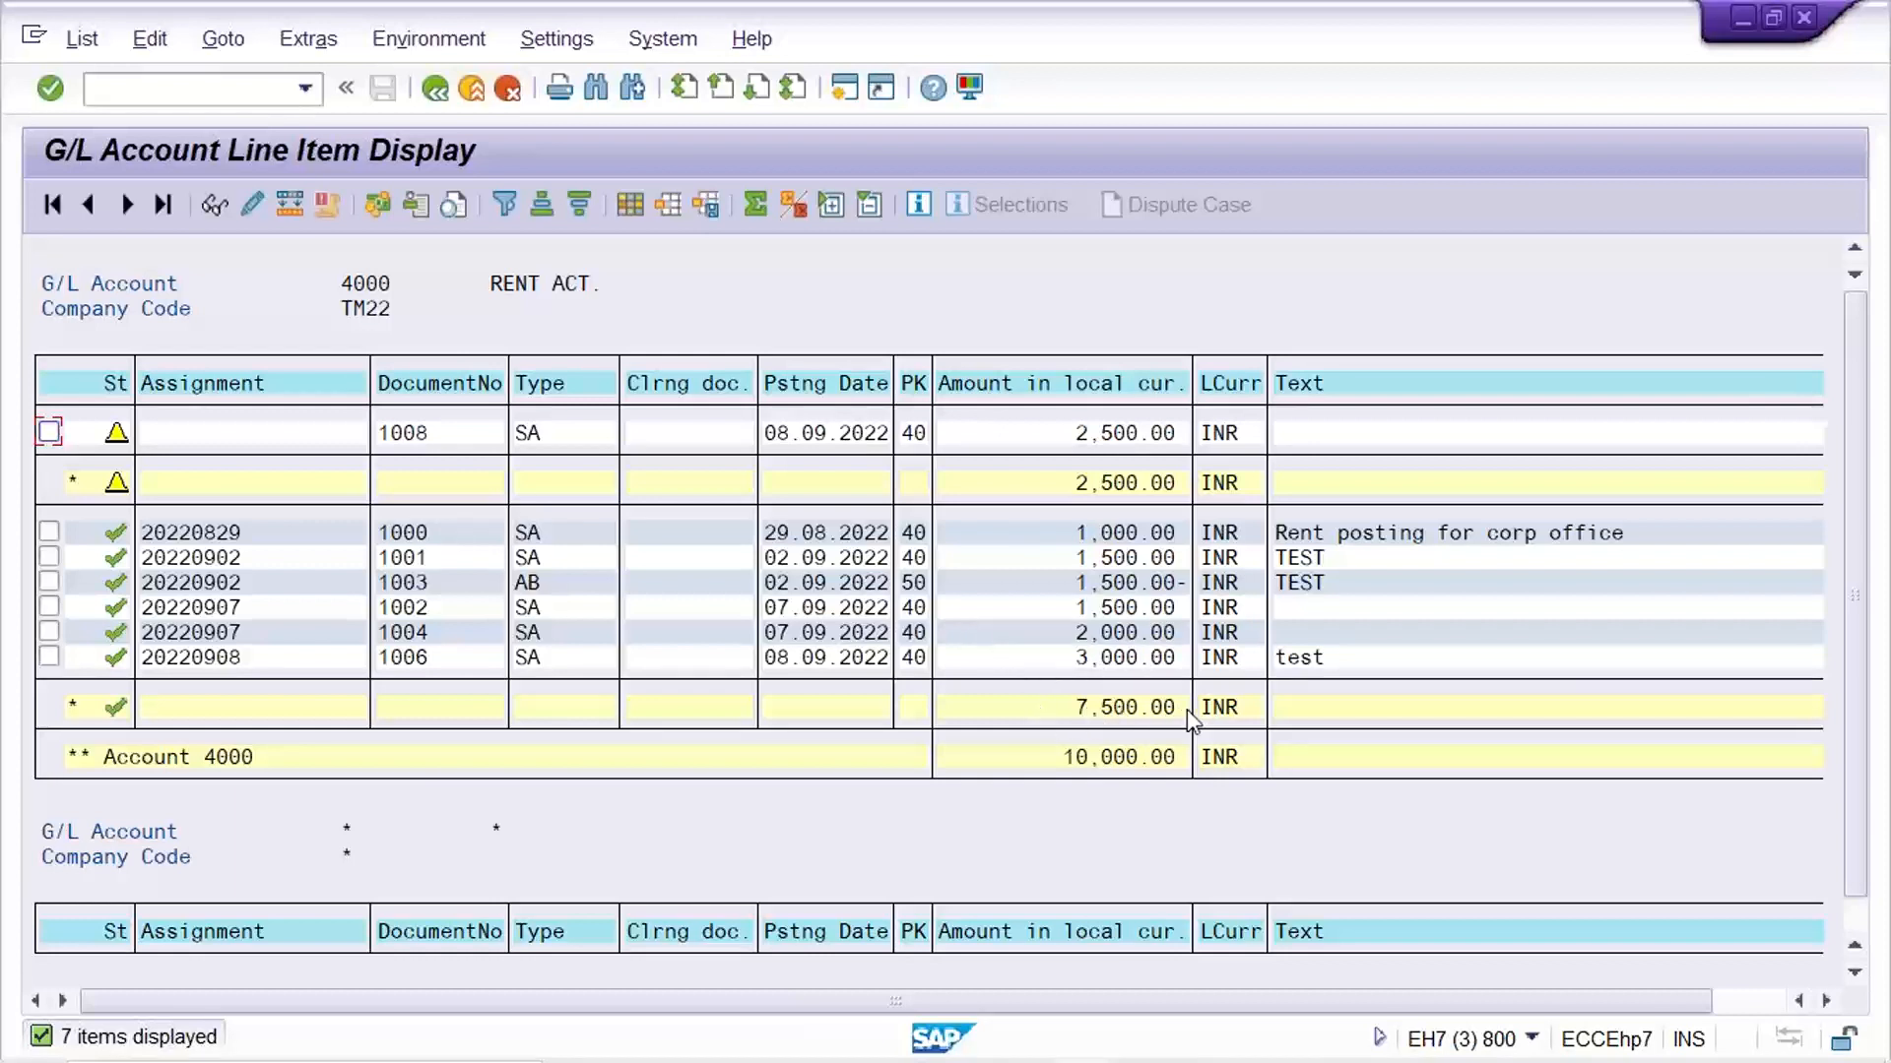
# Check the amount and status of the parked document's line item in the account 4000 list
pyautogui.click(1049, 434)
pyautogui.click(1024, 436)
pyautogui.click(115, 435)
# Switch to the Excel TM22 sheet and enter "Doc. No. manually" in H8 under Hold Document
pyautogui.moveTo(1300, 1060)
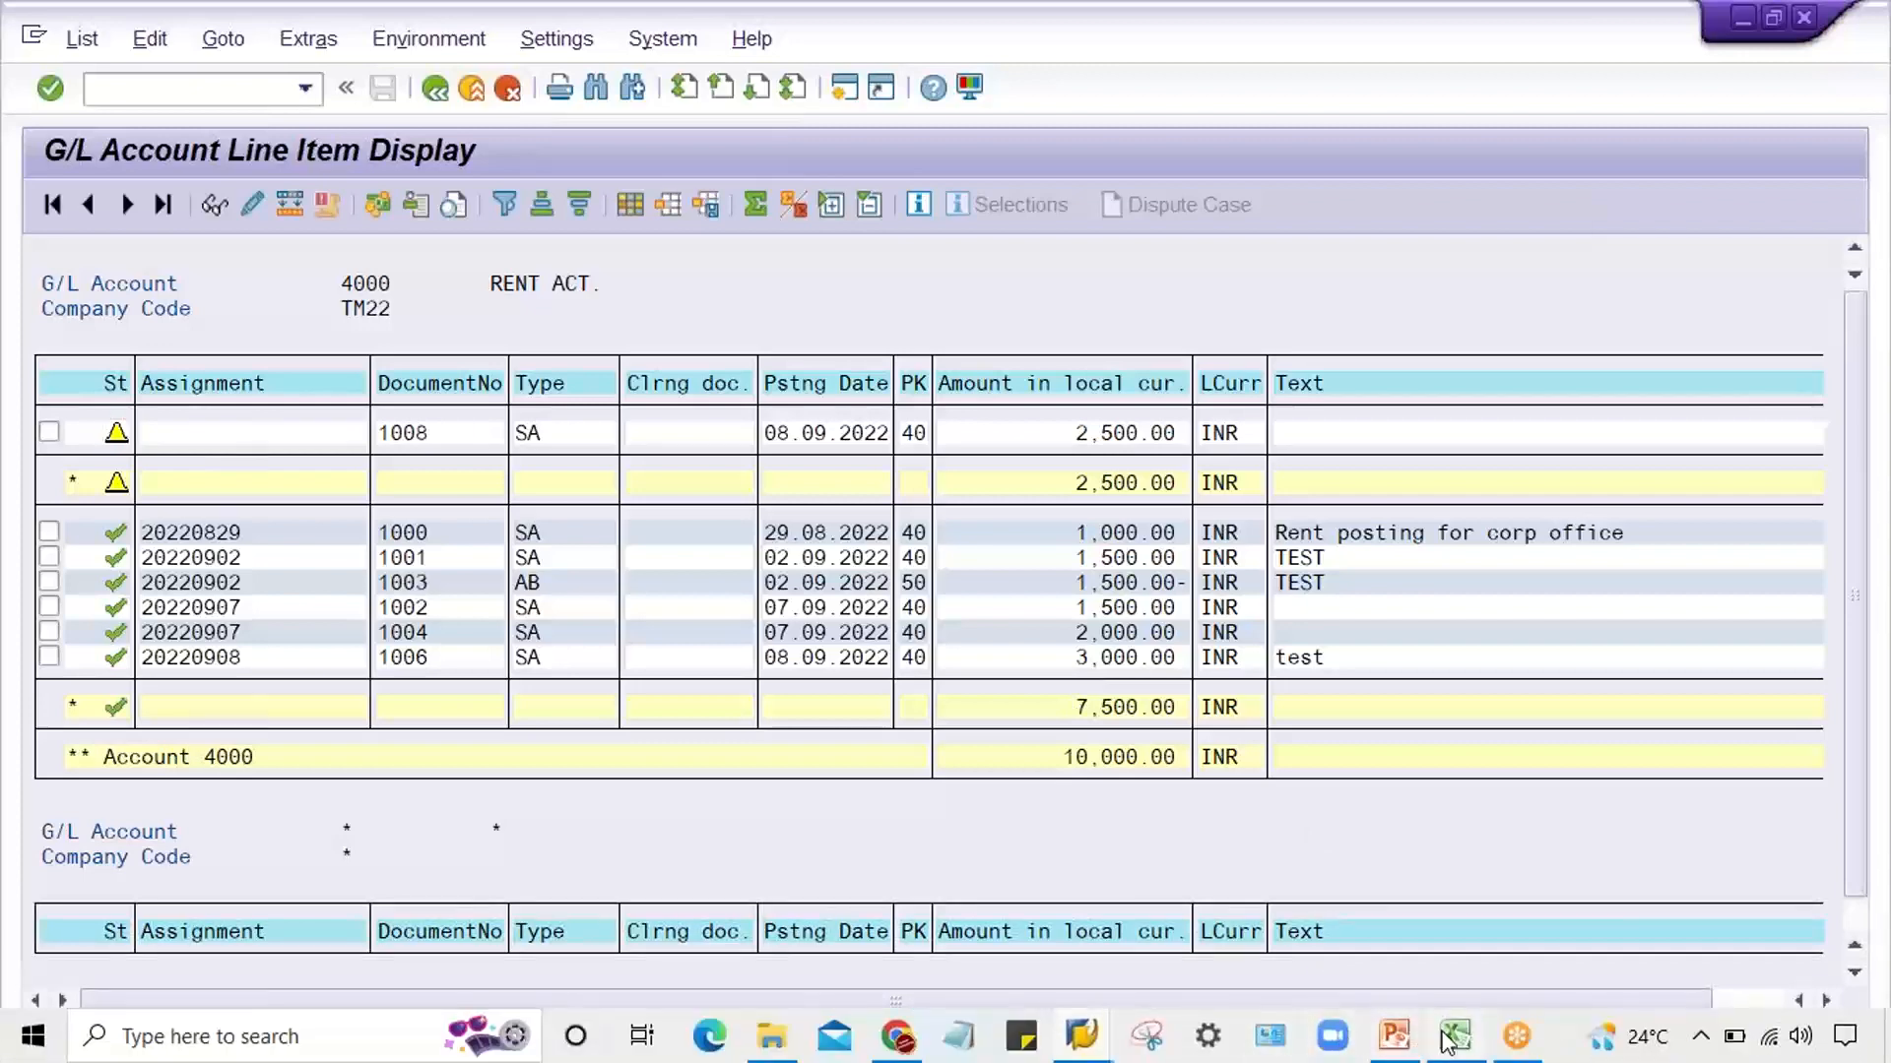
pyautogui.click(1452, 1039)
pyautogui.click(501, 529)
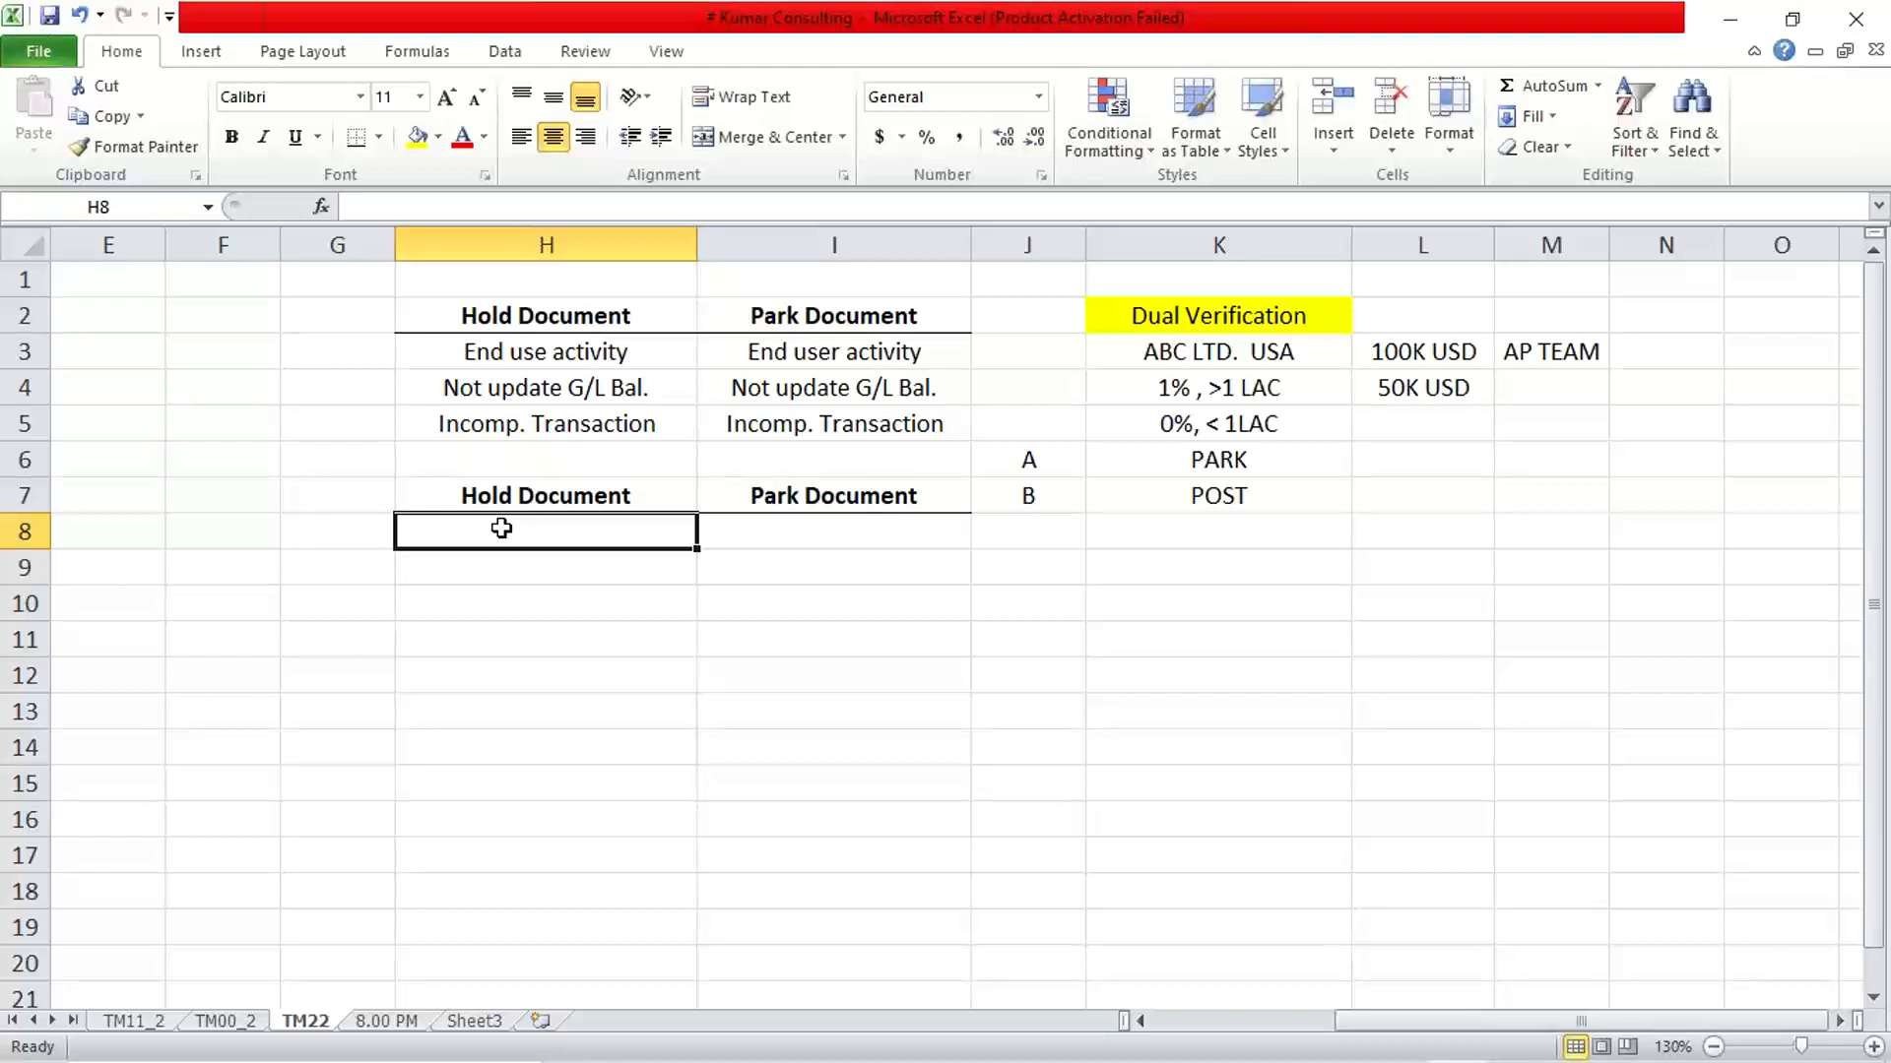
pyautogui.write('D')
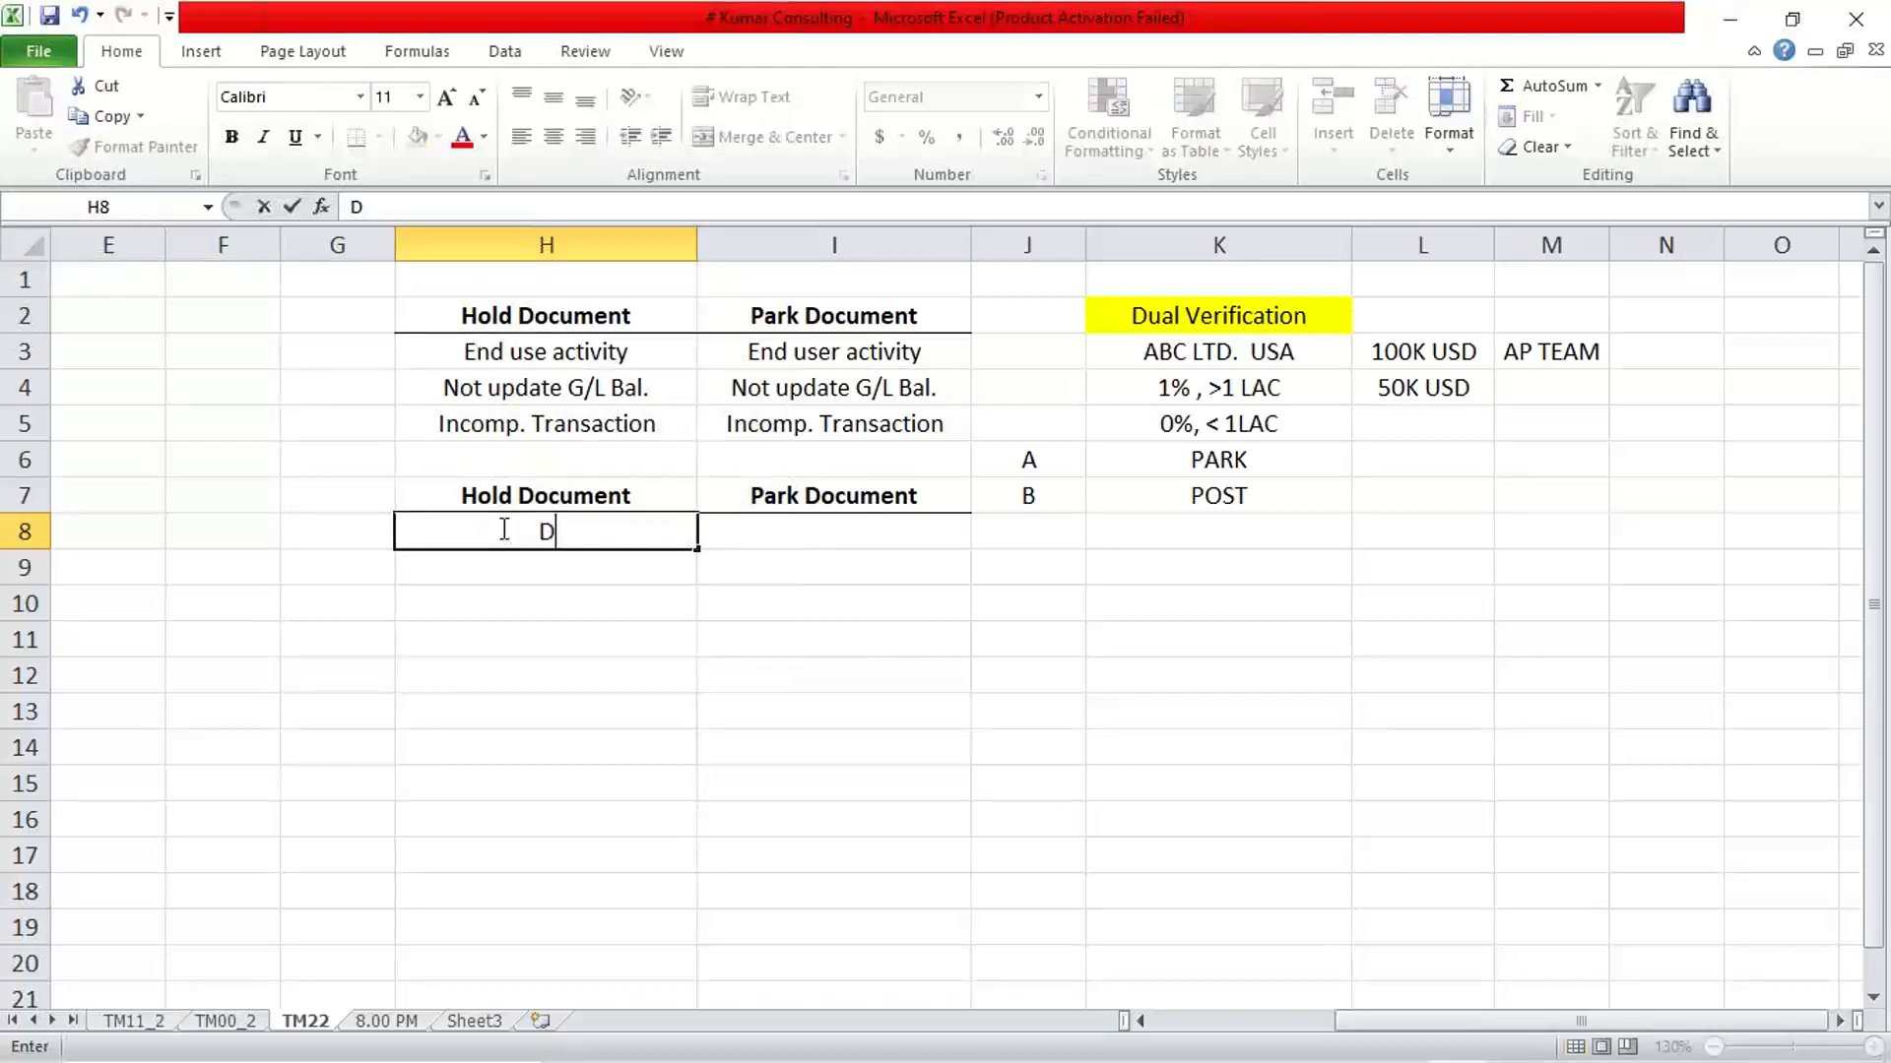
pyautogui.write('oc. no')
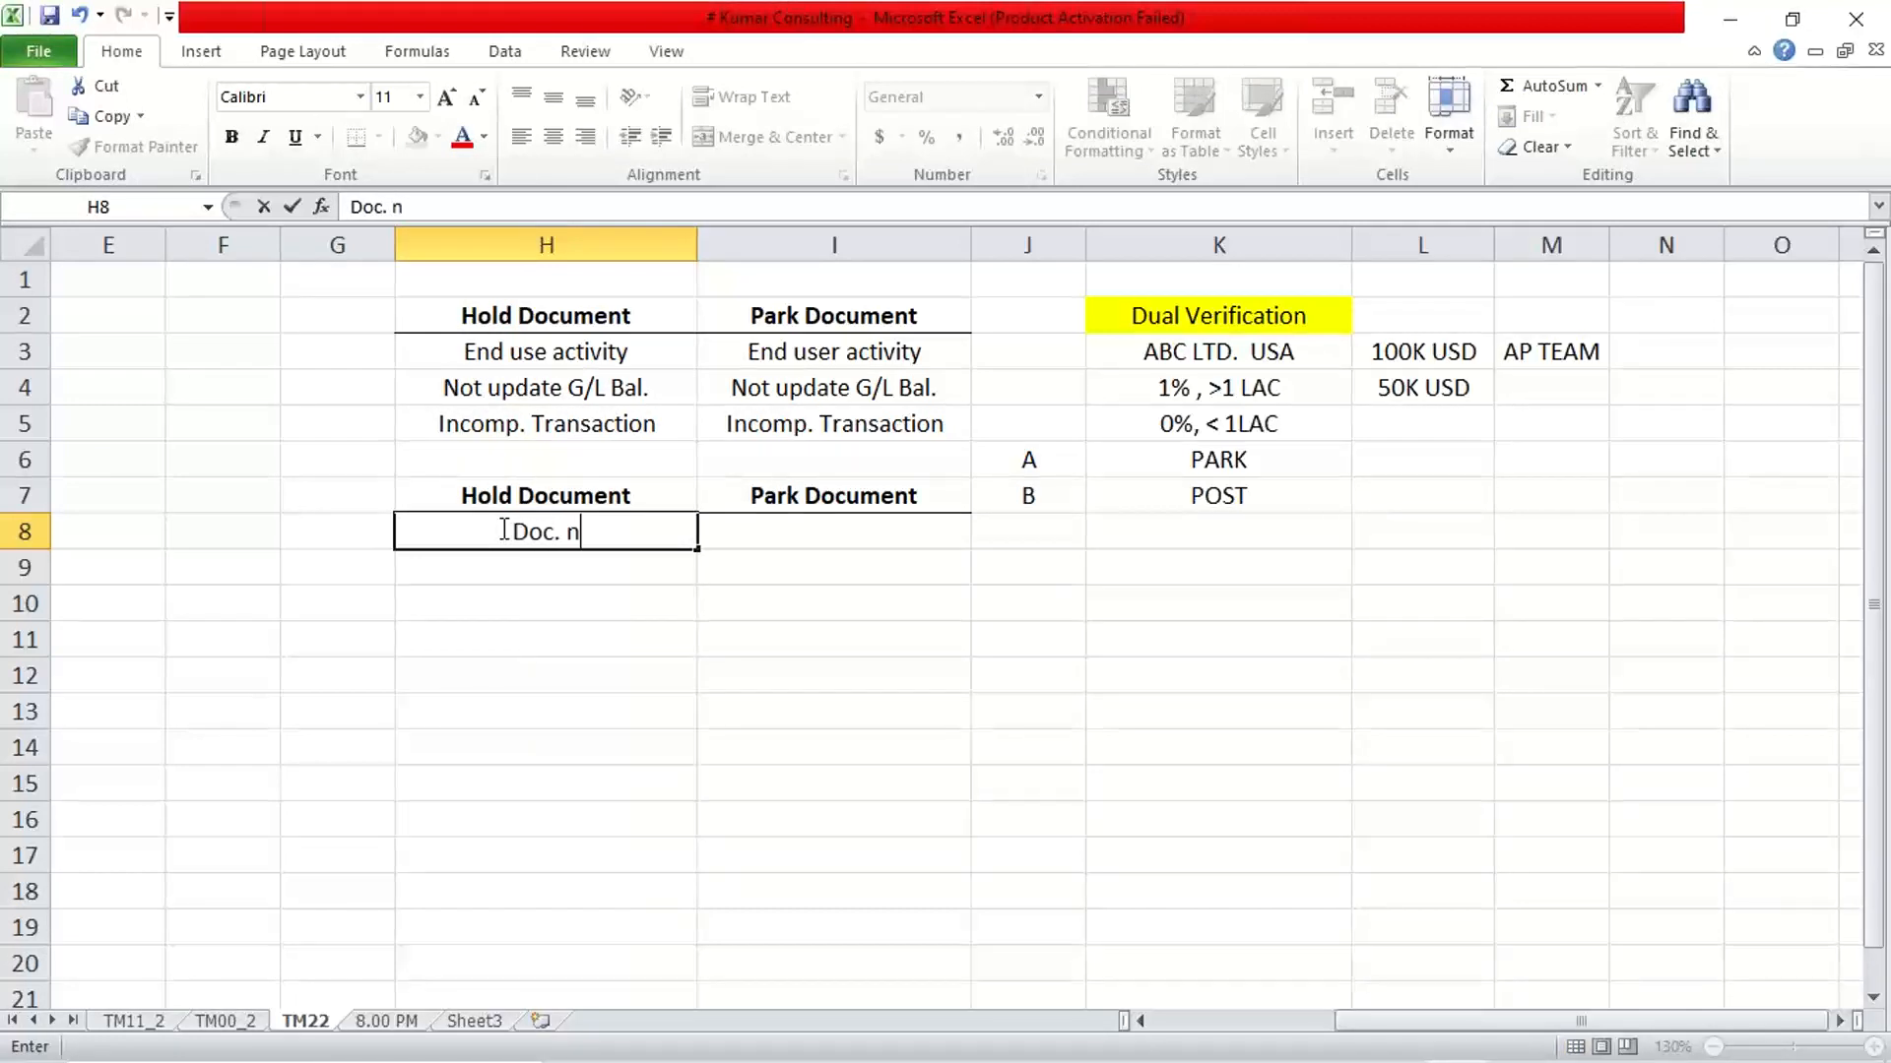
pyautogui.press('BackSpace')
pyautogui.press('BackSpace')
pyautogui.write('No. manually')
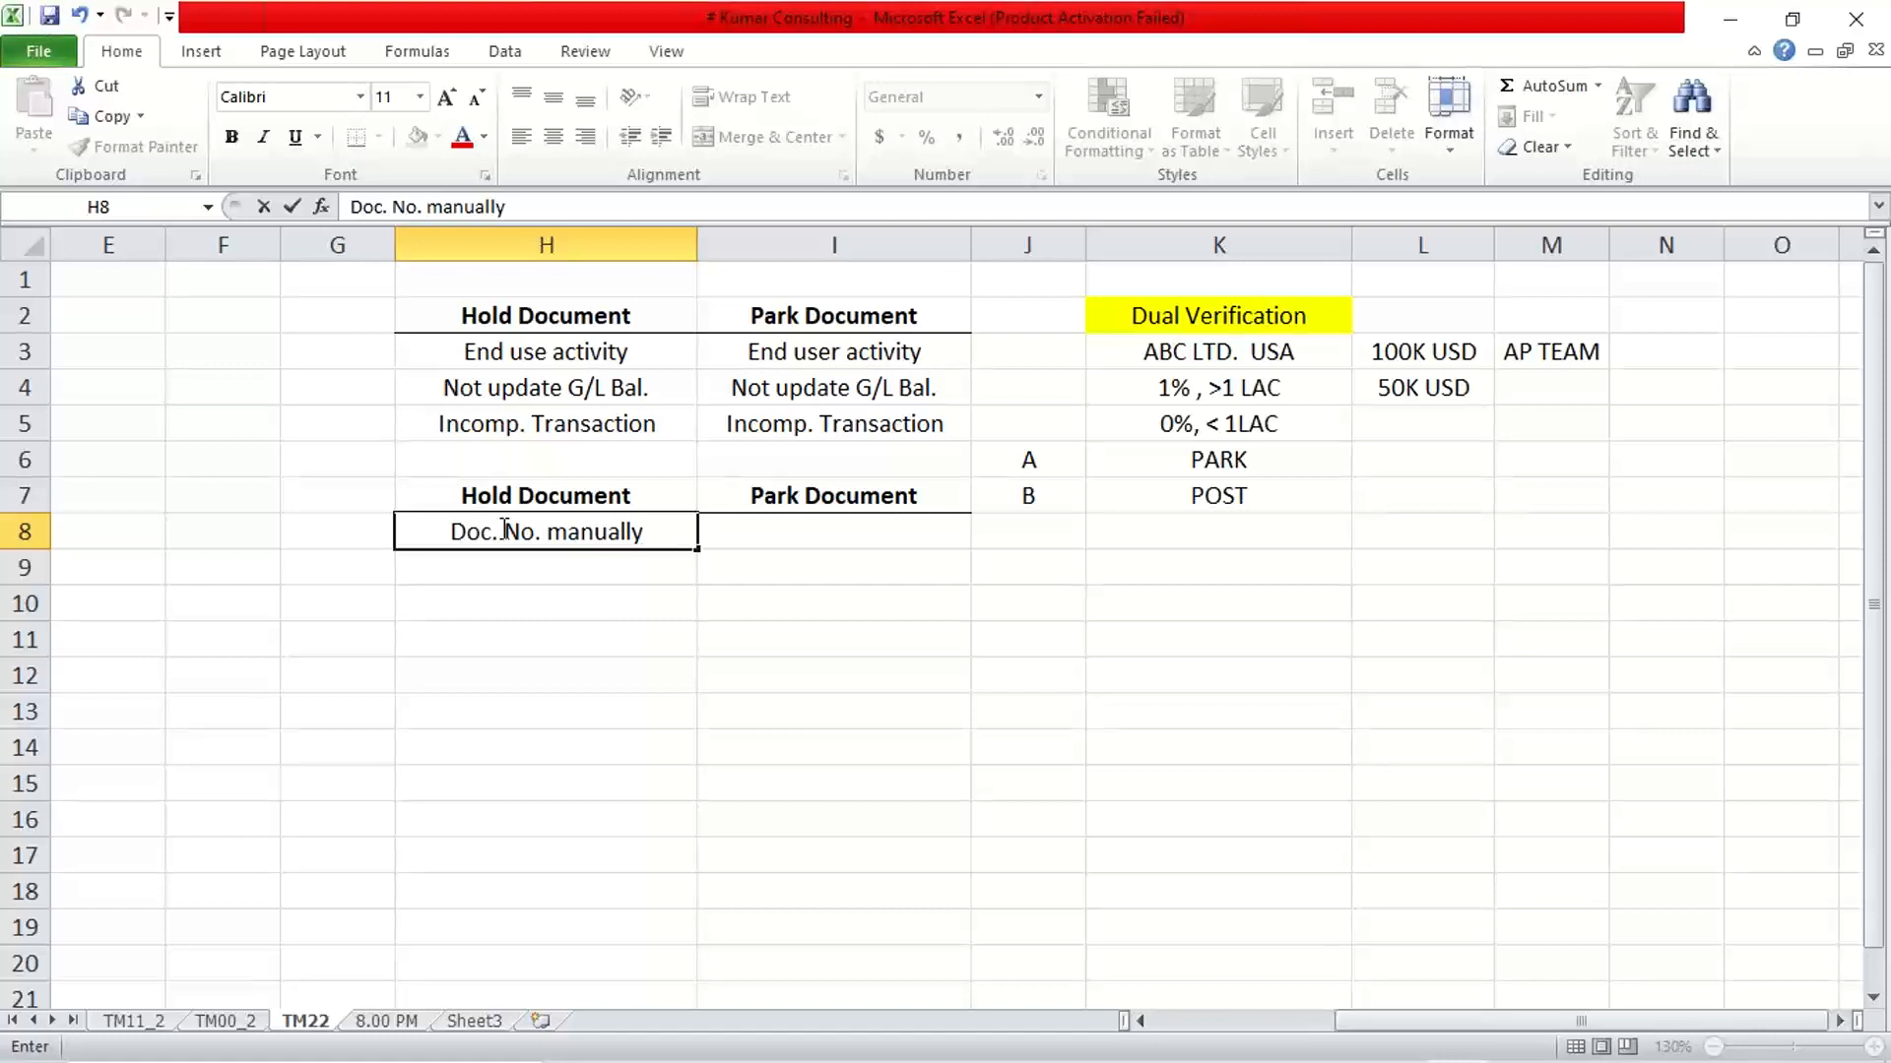
pyautogui.press('Tab')
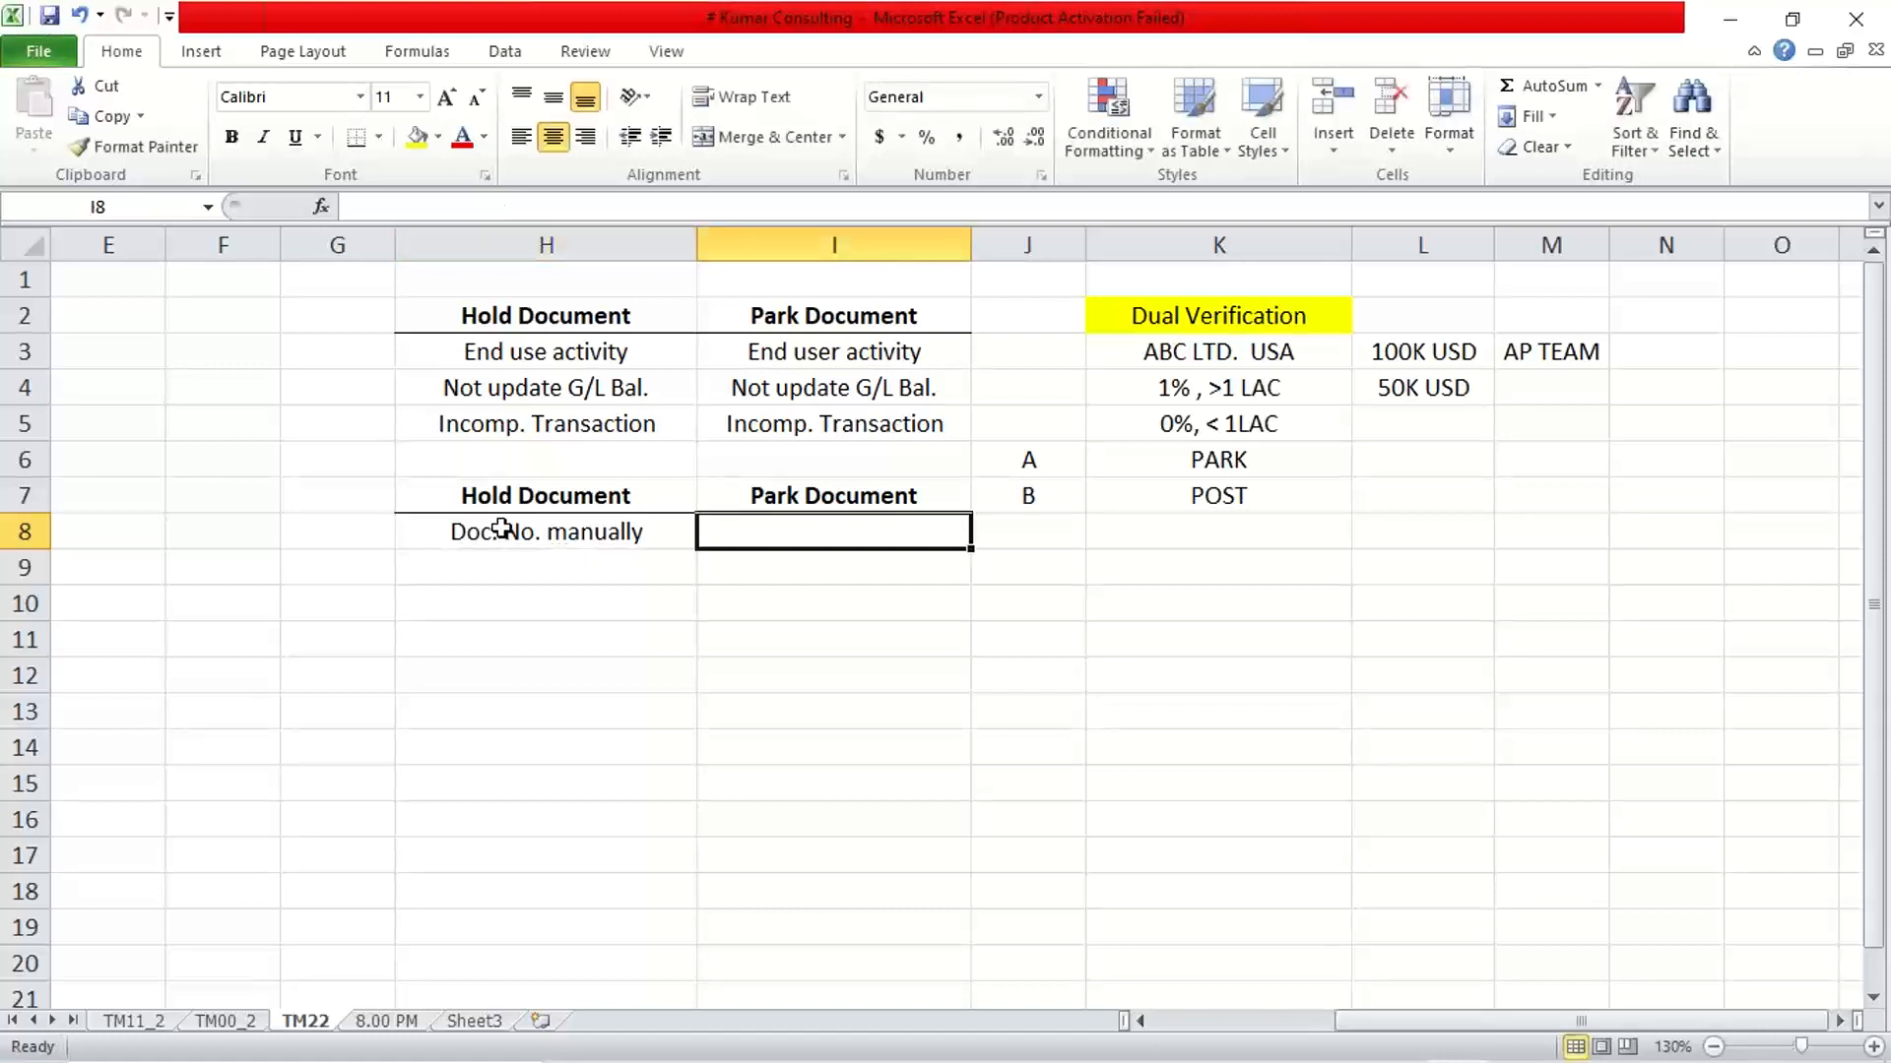
# Enter "Doc. No. Automat." in I8 under Park Document and compare it with the Hold Document note in H8
pyautogui.write('Doc. ')
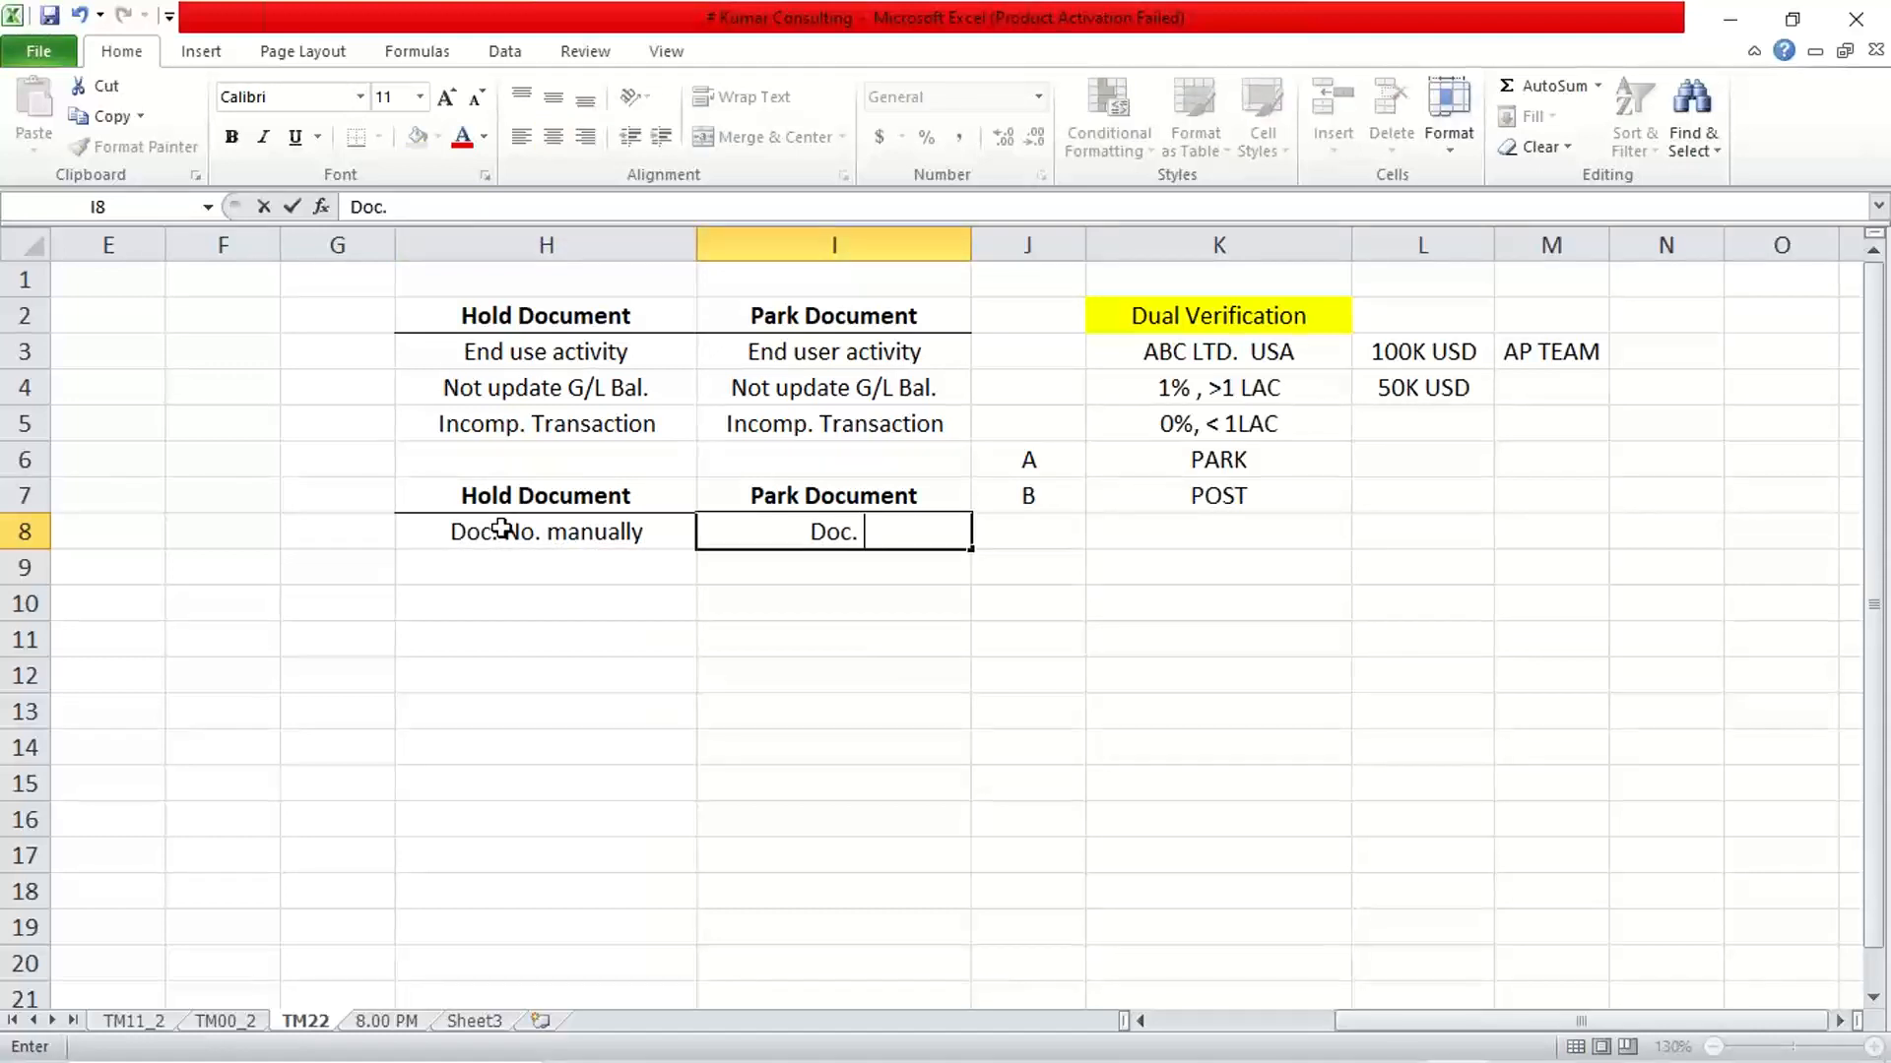
pyautogui.write('No. A')
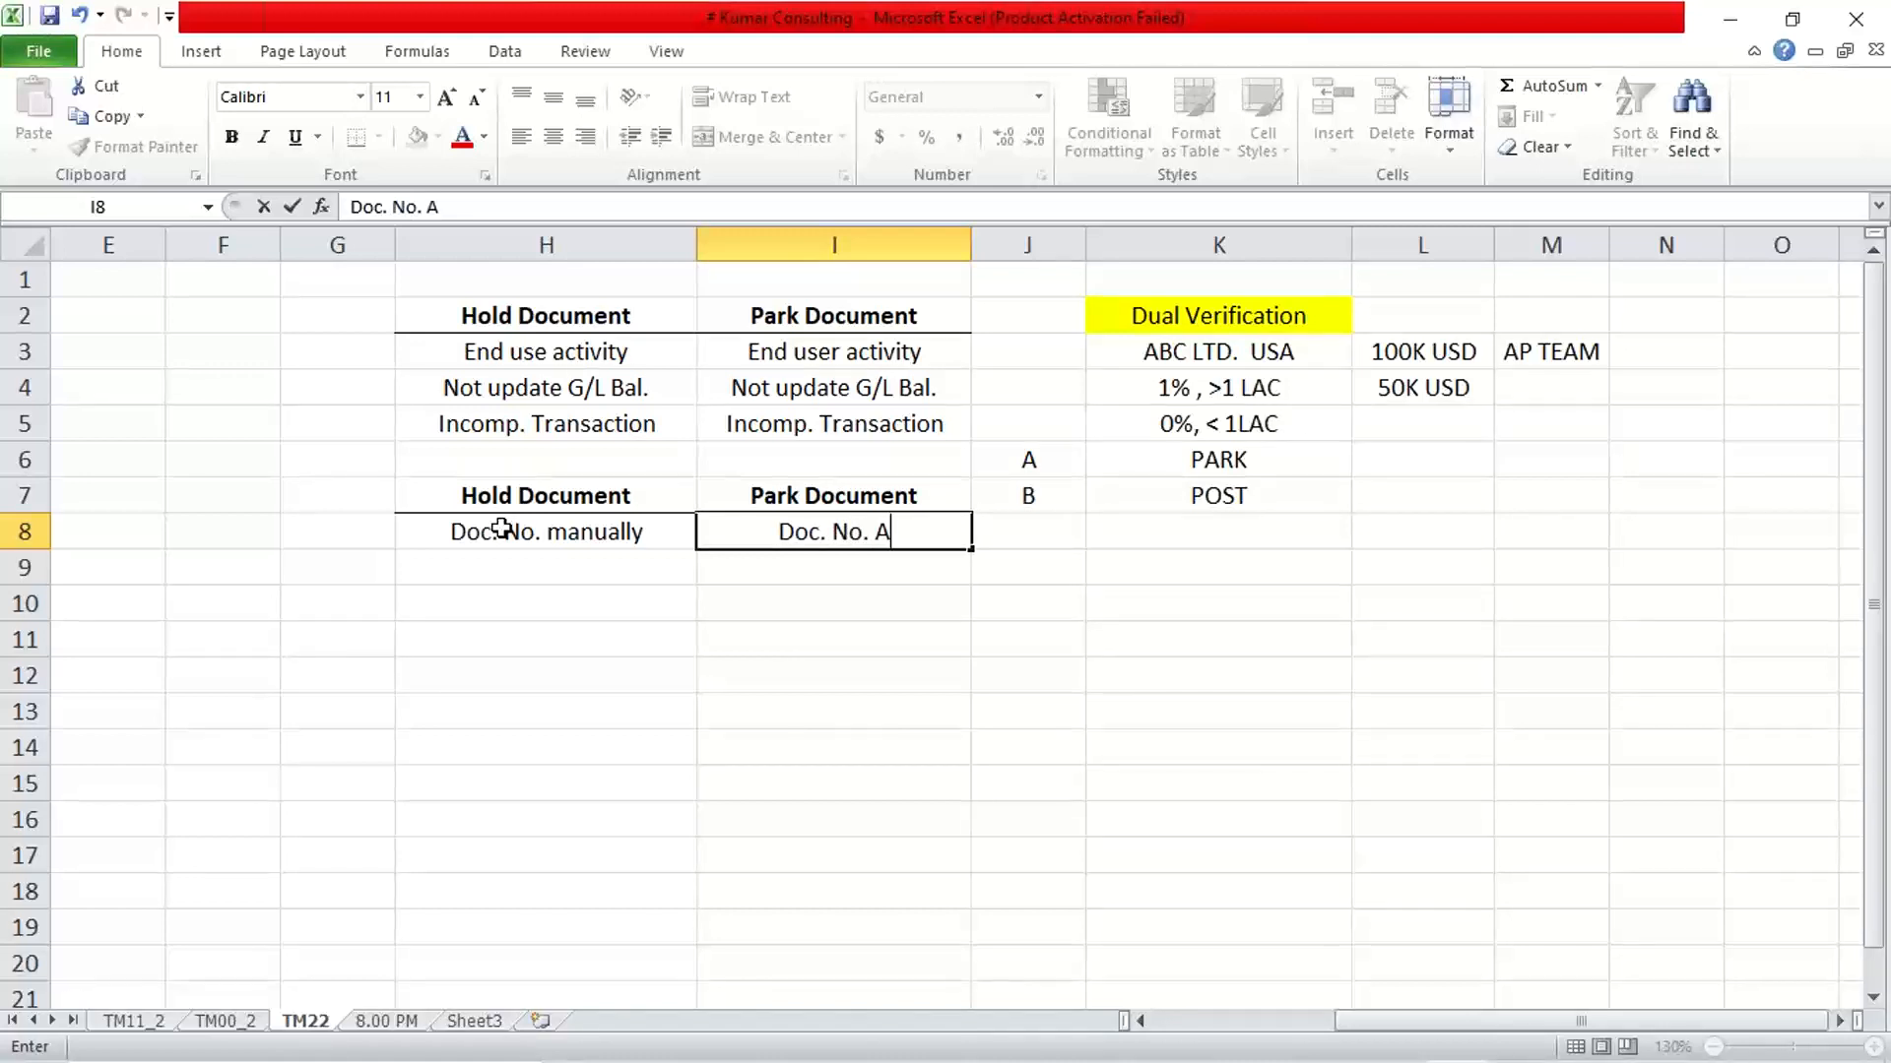
pyautogui.write('uto')
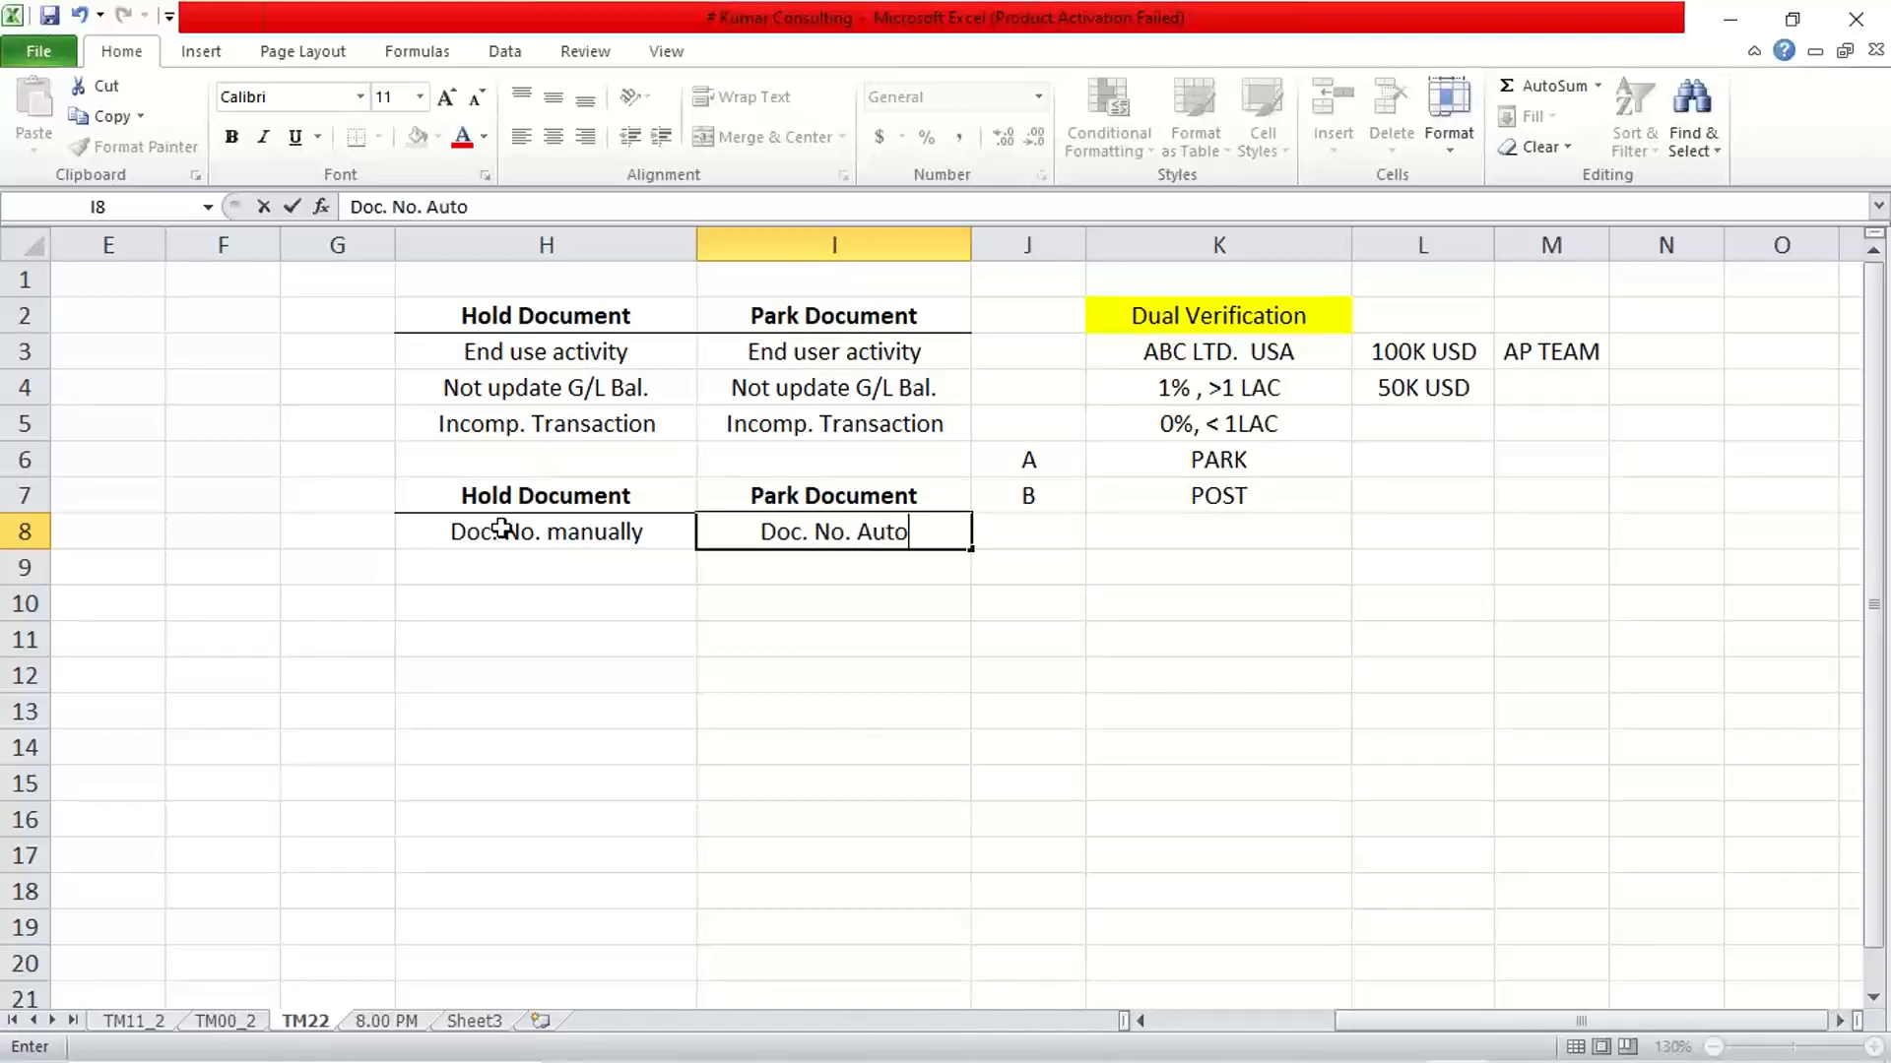
pyautogui.write('mat.')
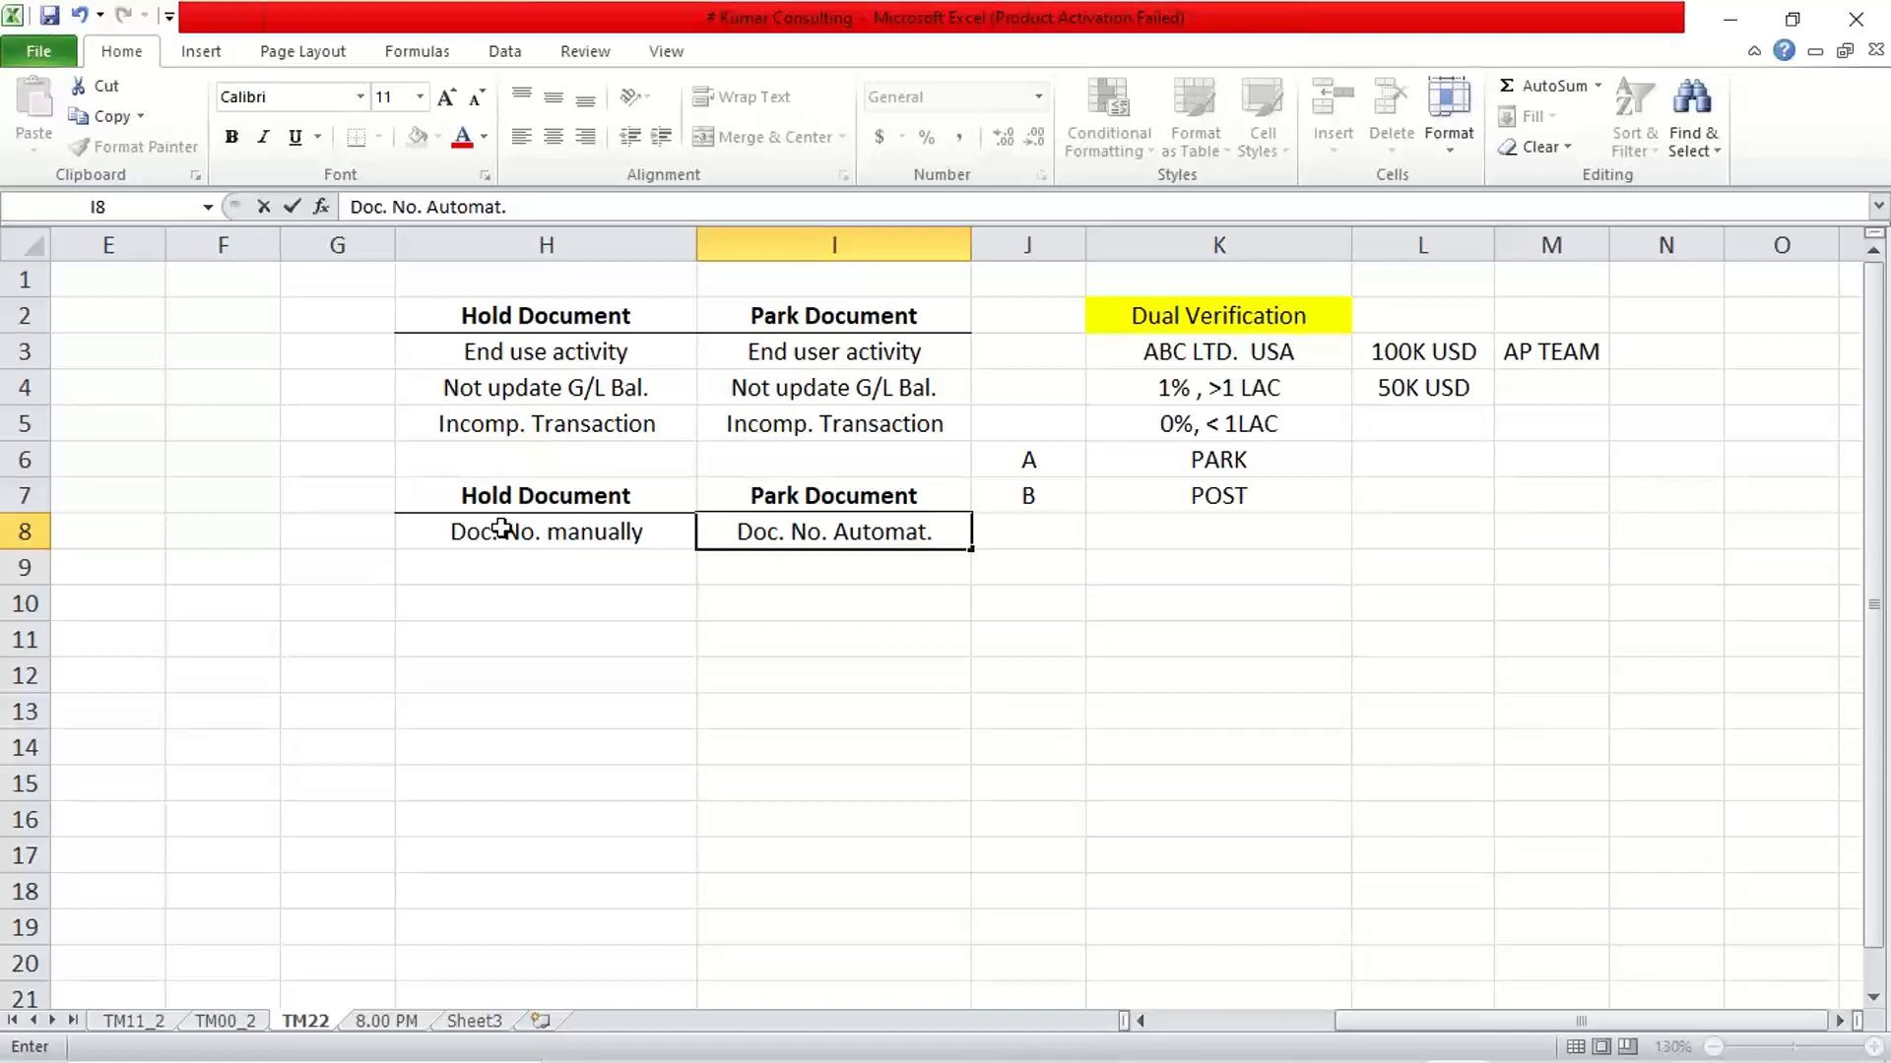
pyautogui.press('Return')
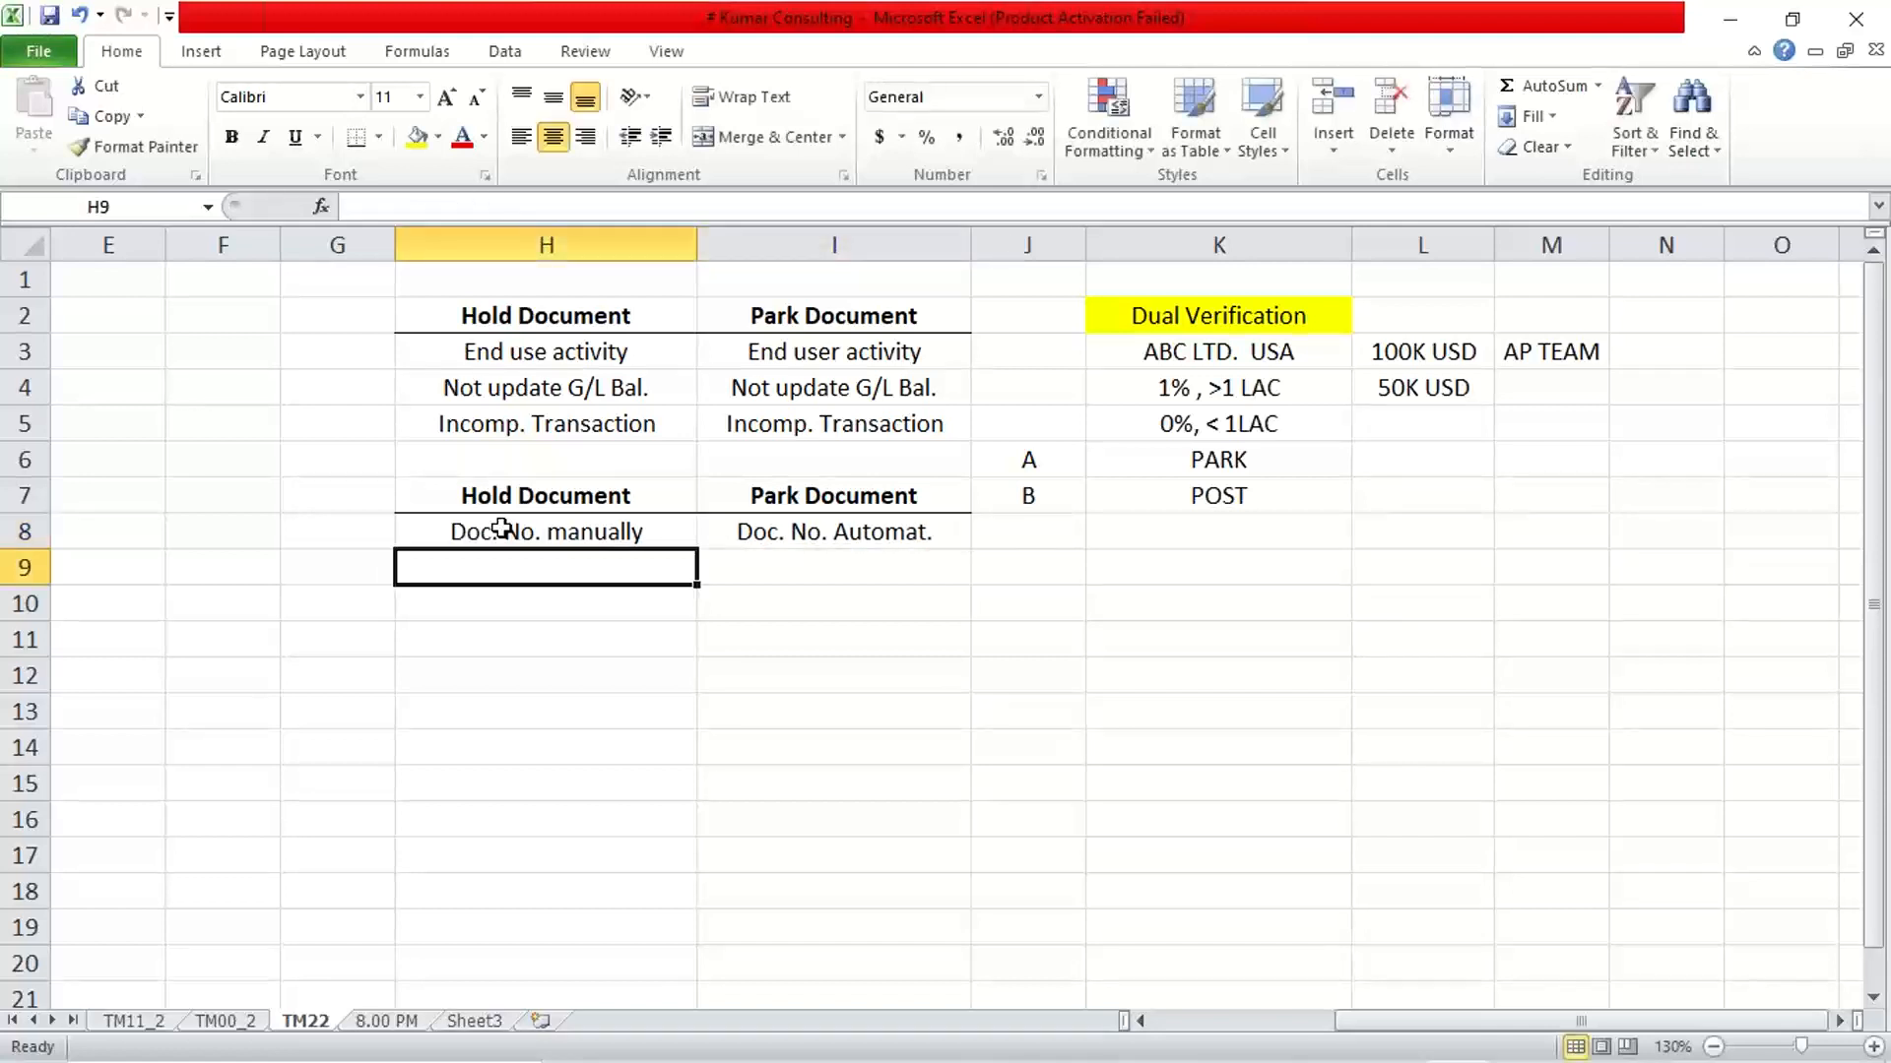
pyautogui.click(501, 529)
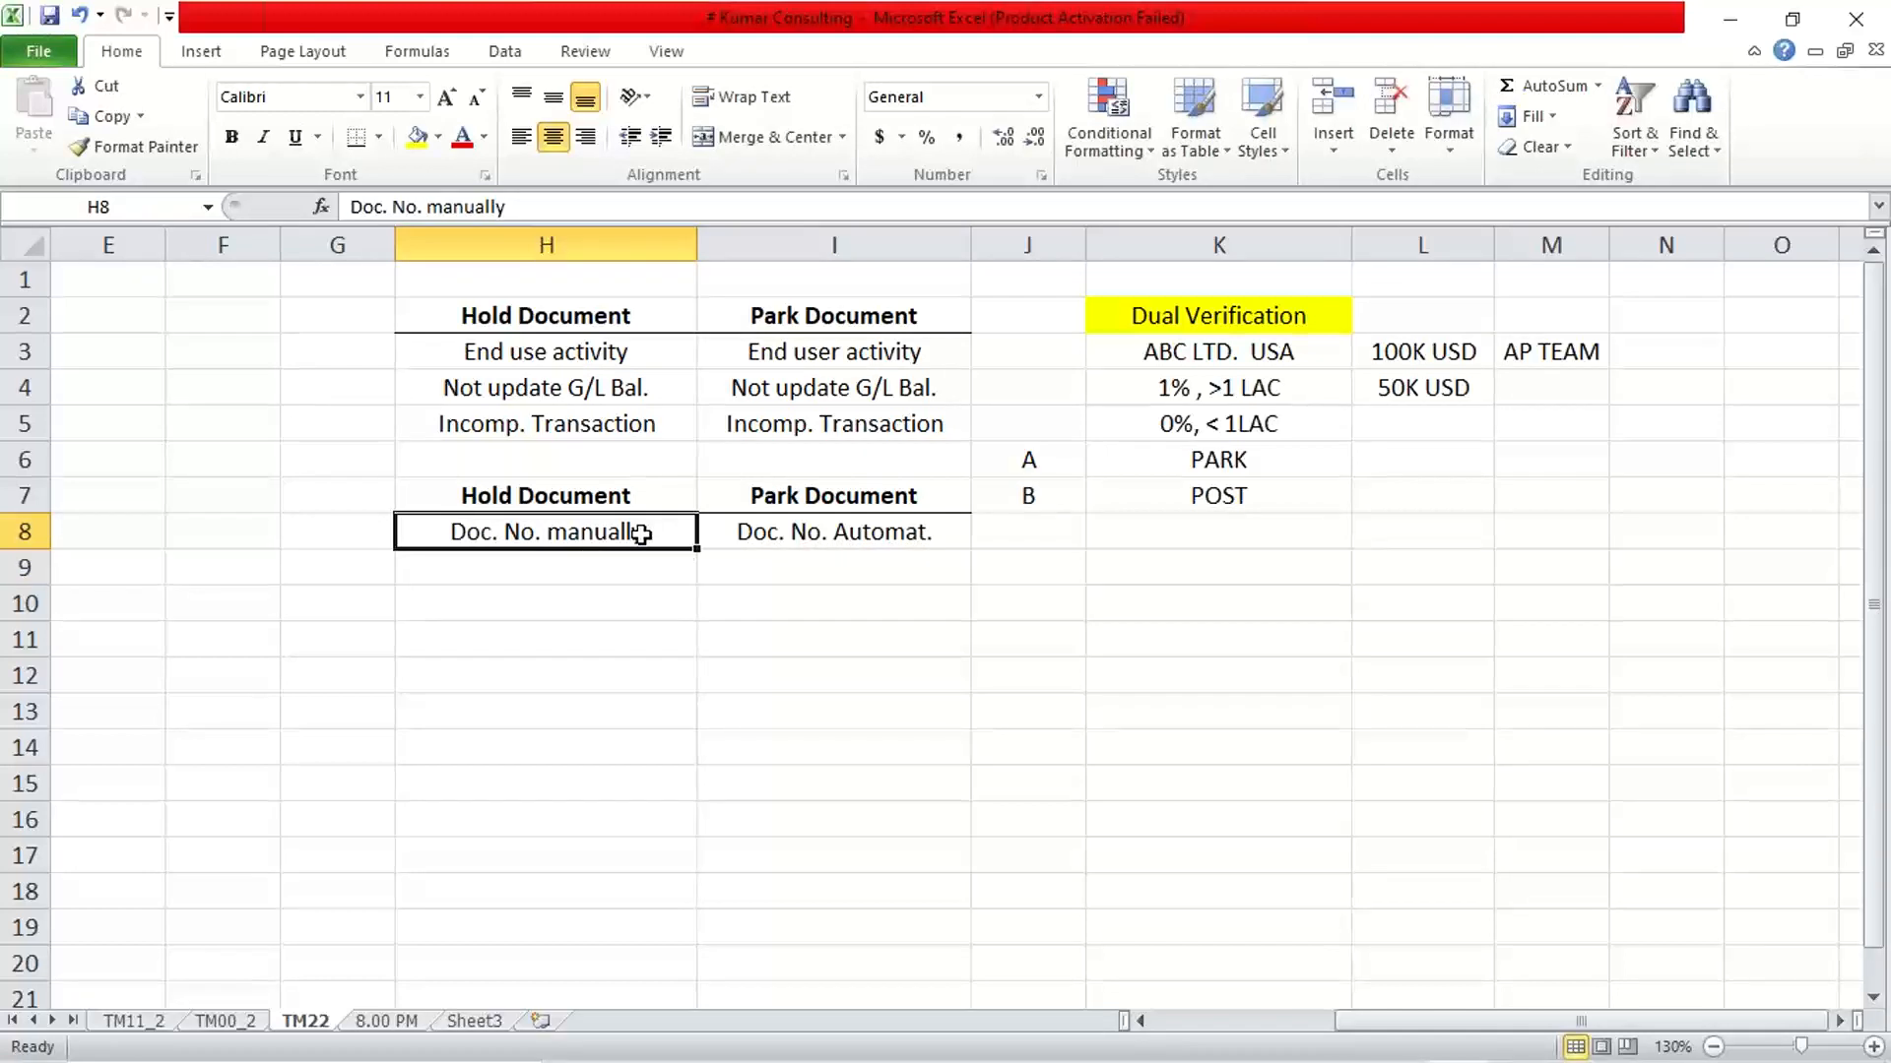
pyautogui.click(827, 539)
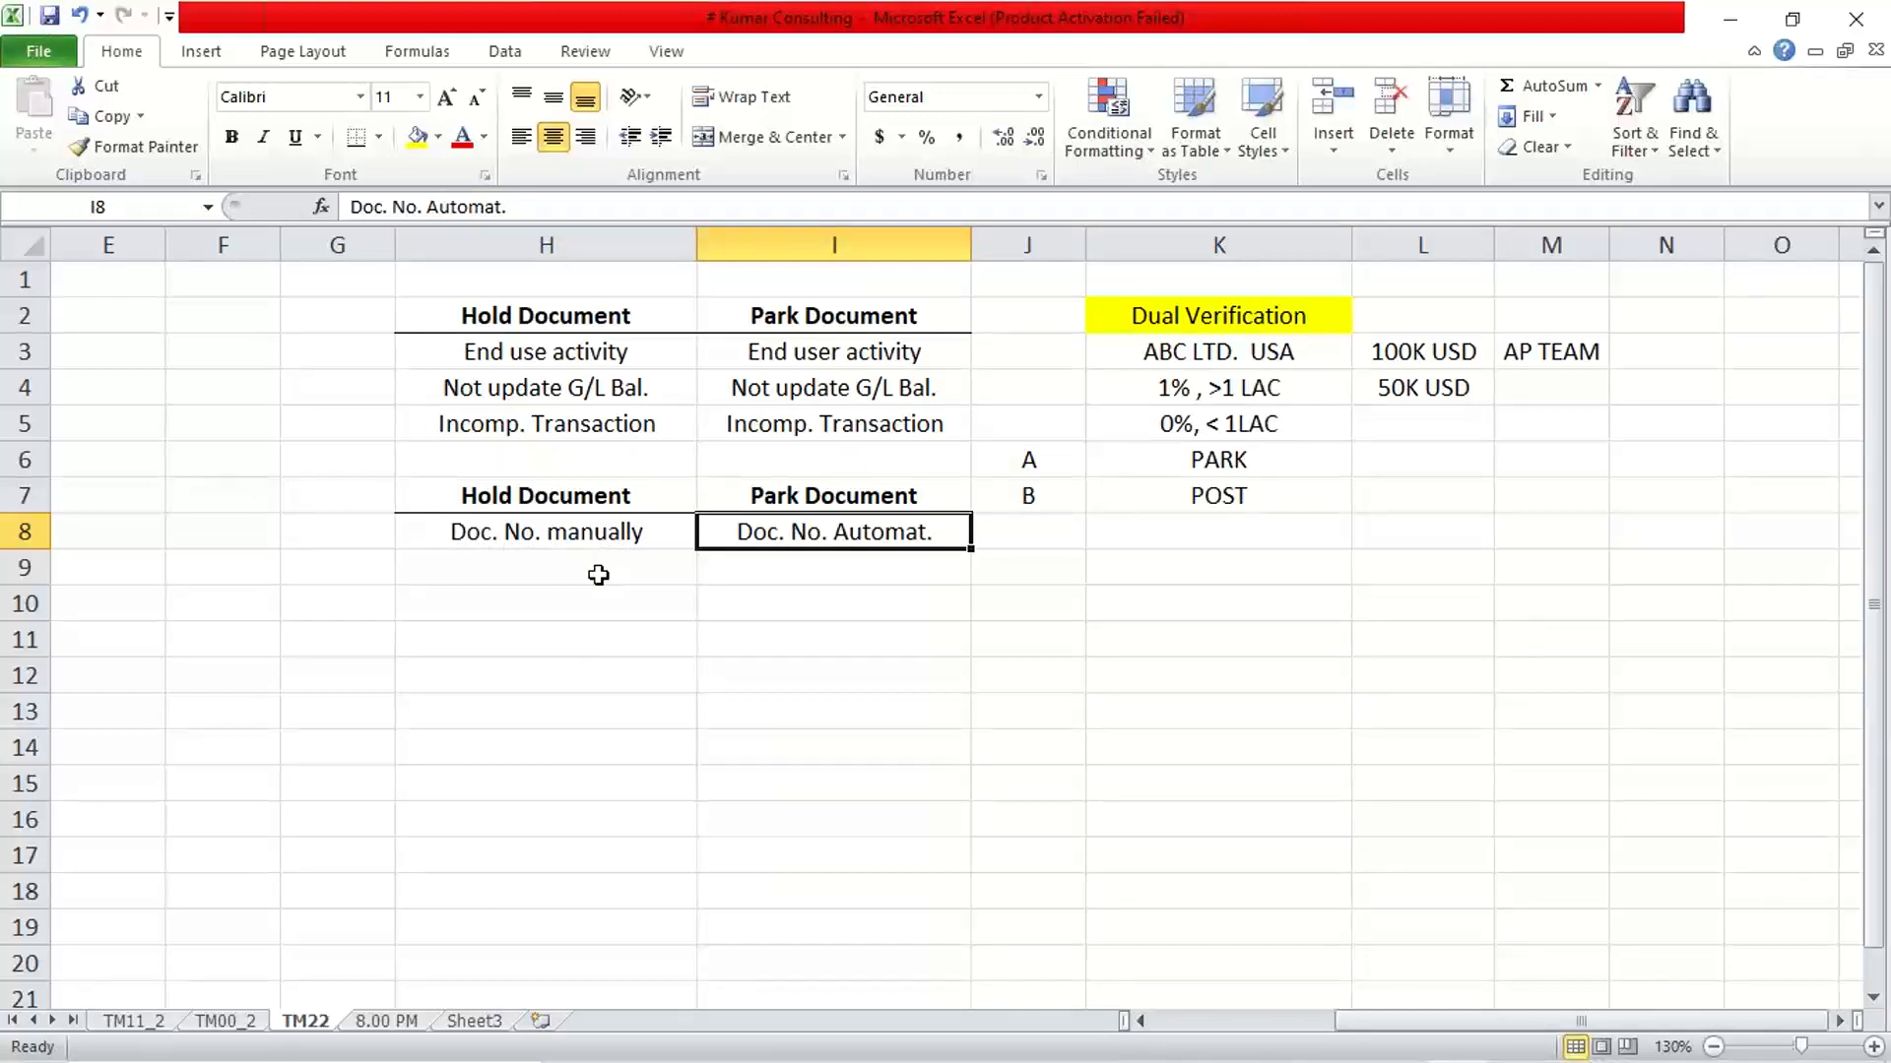
# Enter "Any doc. No can be enterd" in H9 as the second Hold Document note
pyautogui.click(539, 558)
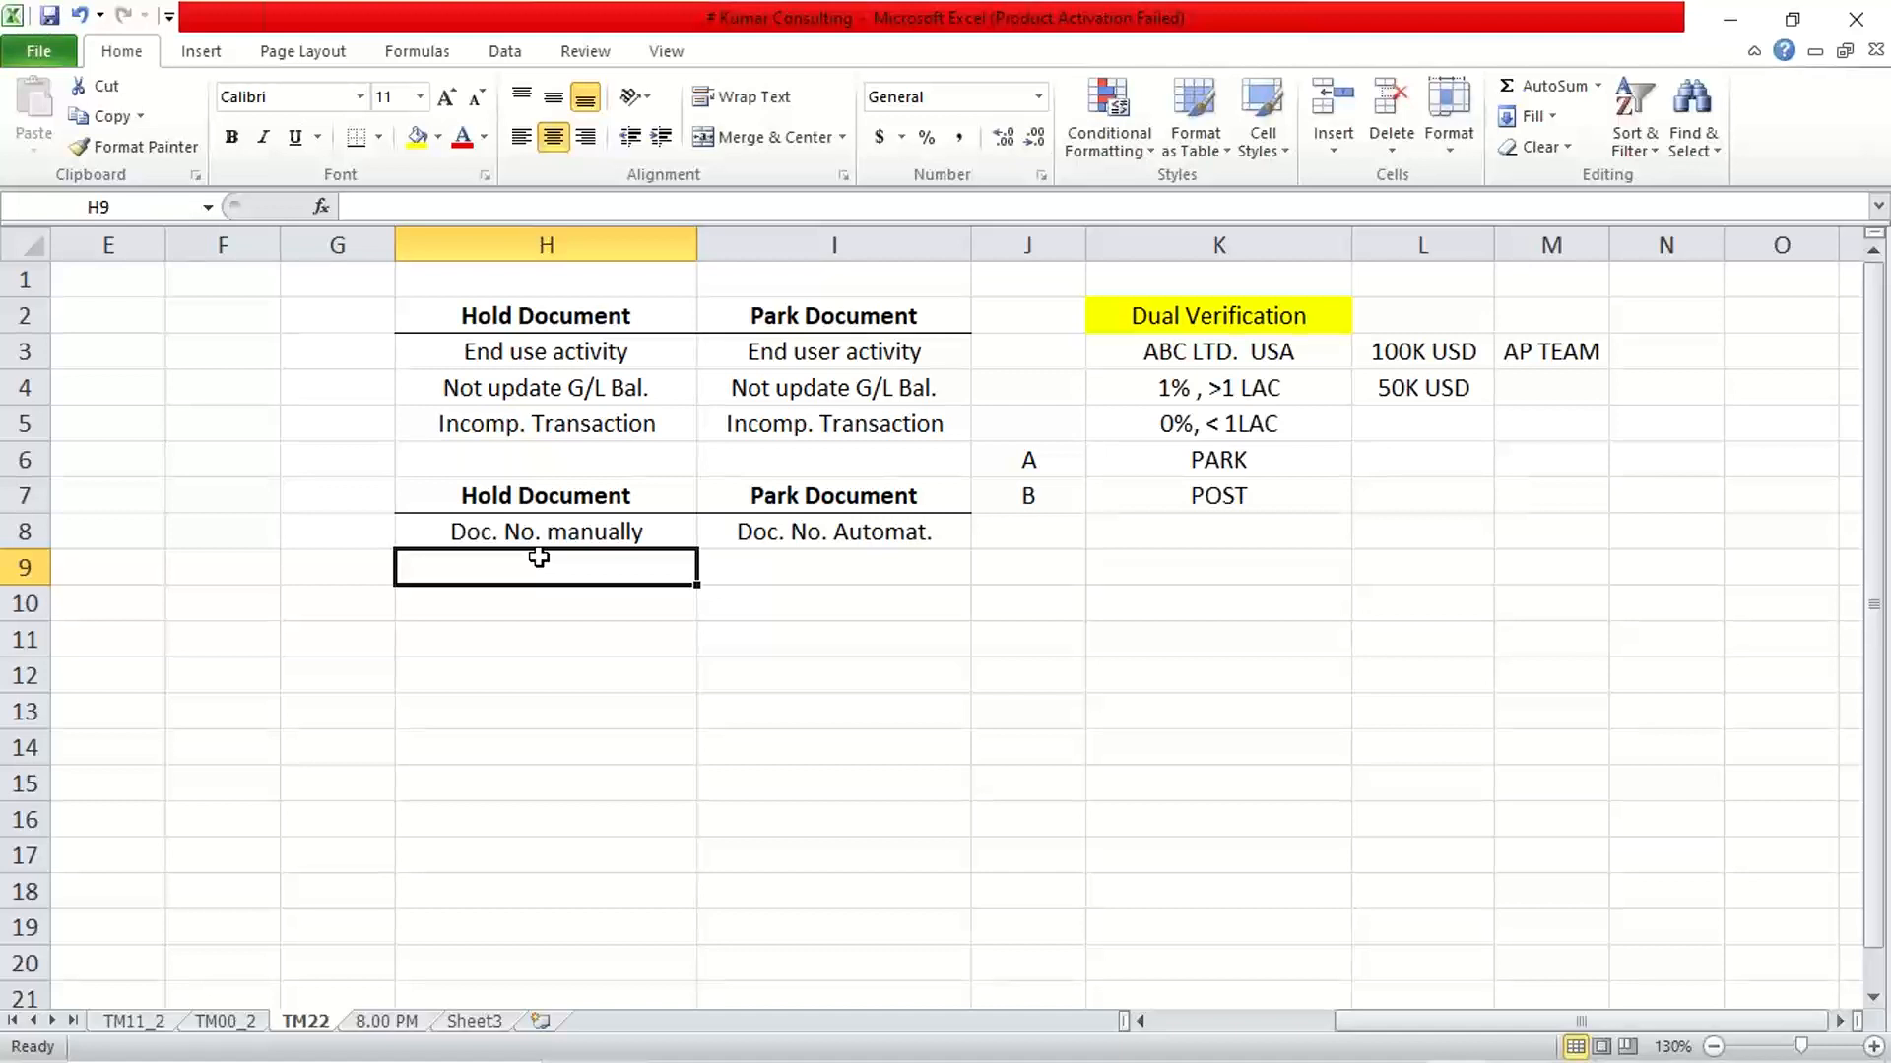
pyautogui.write('Any doc. No can be enter')
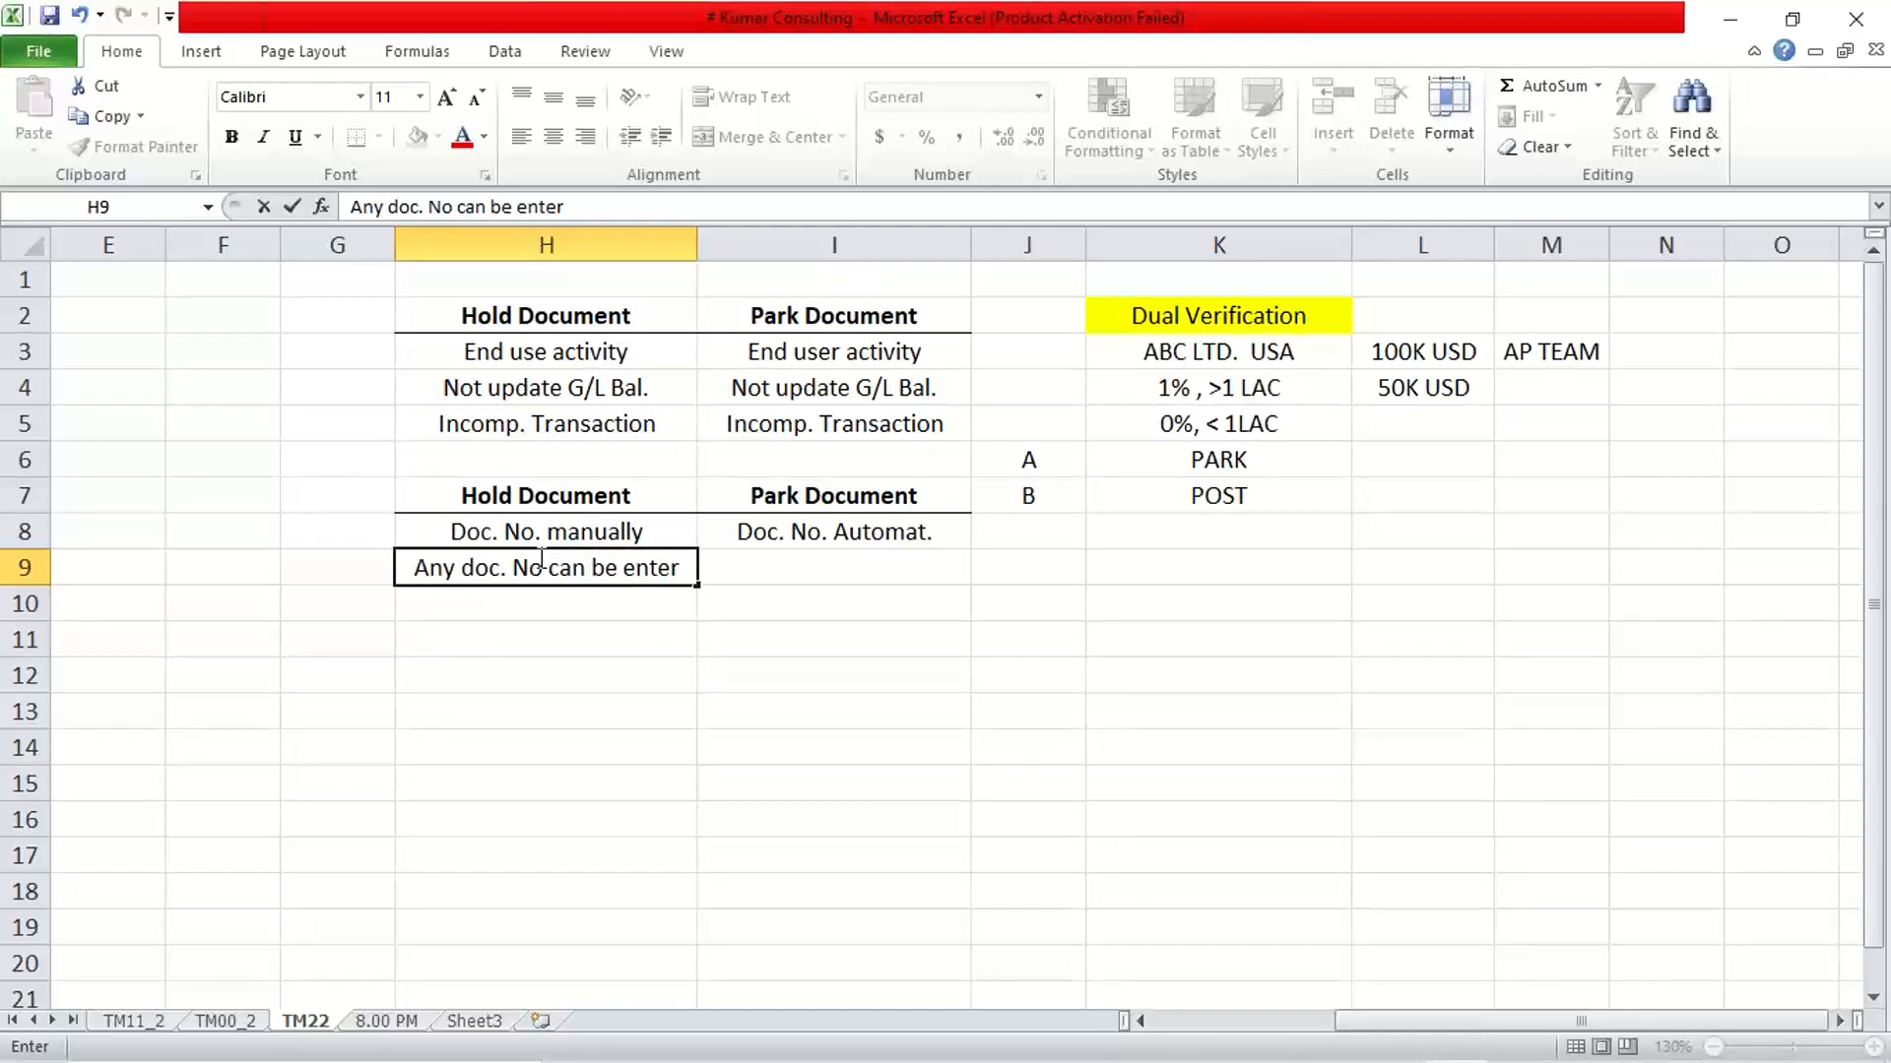
pyautogui.write('d')
pyautogui.press('Tab')
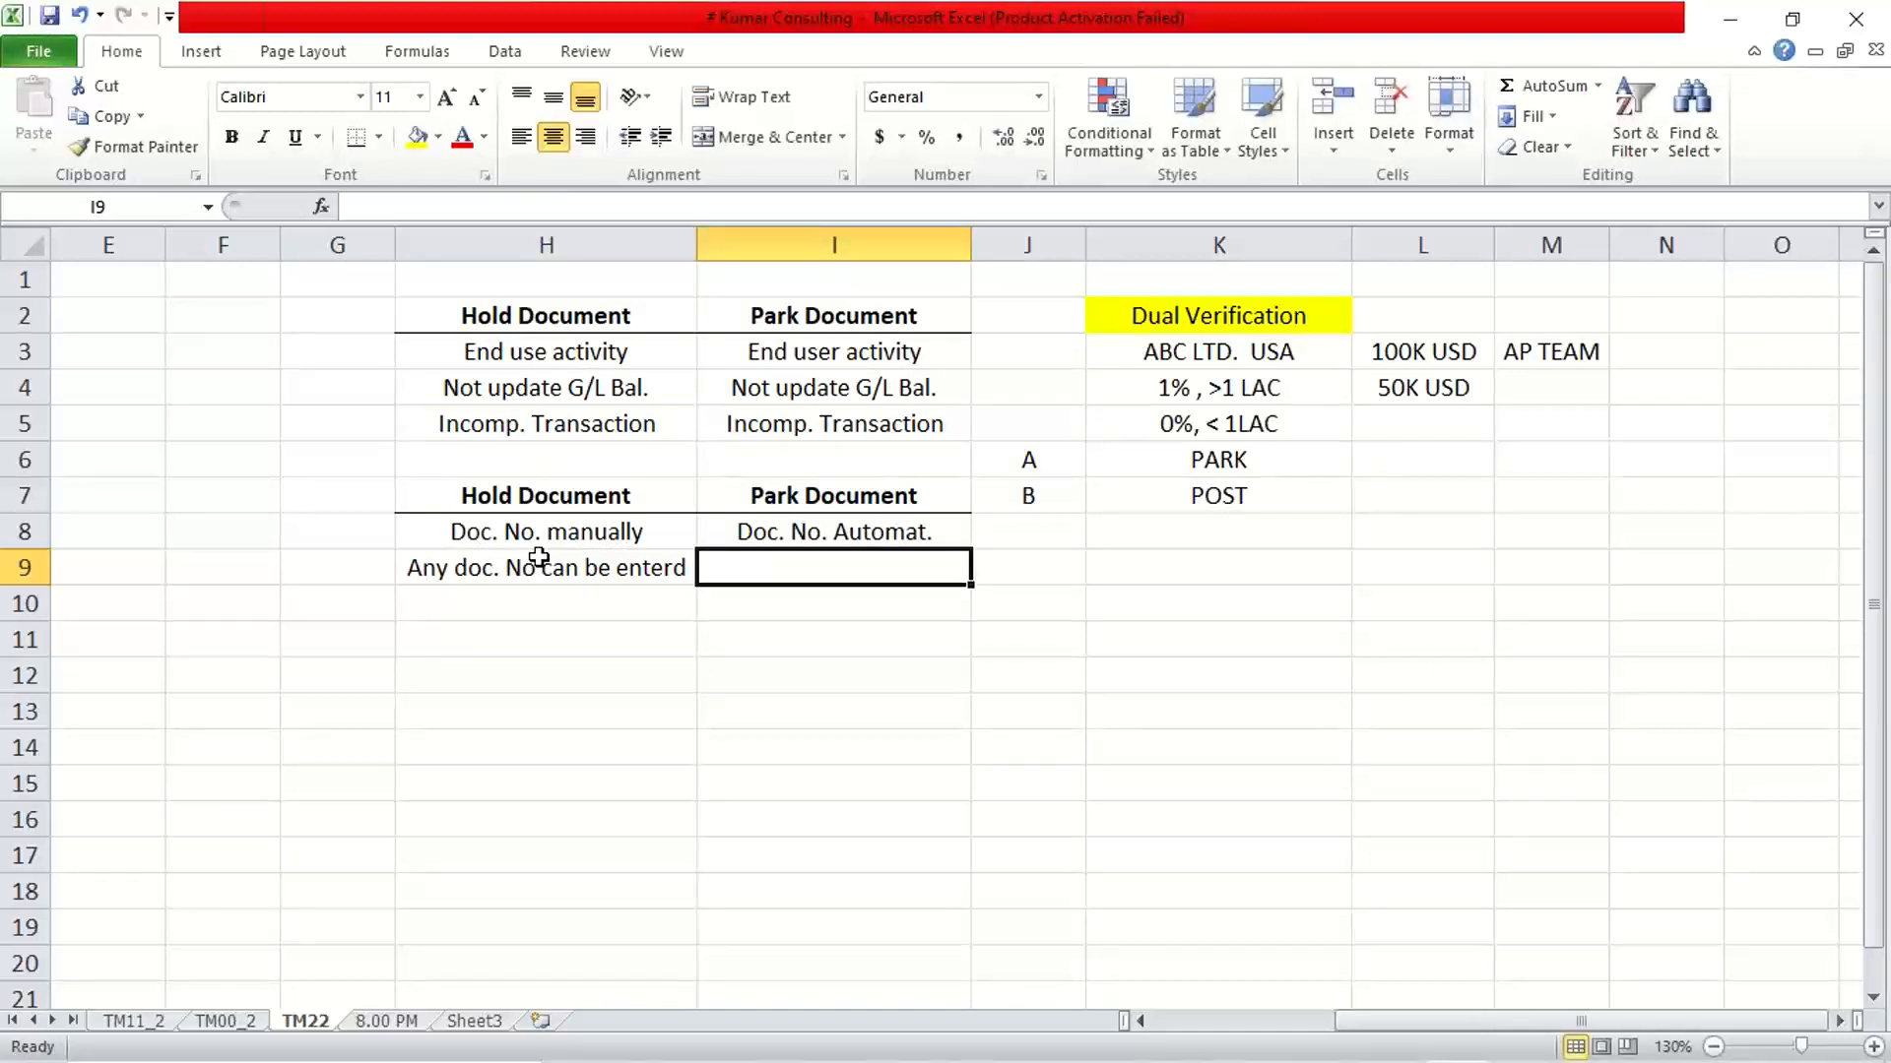
# Enter "syst wl gen. from no" in I9 as the second Park Document note
pyautogui.write('sys')
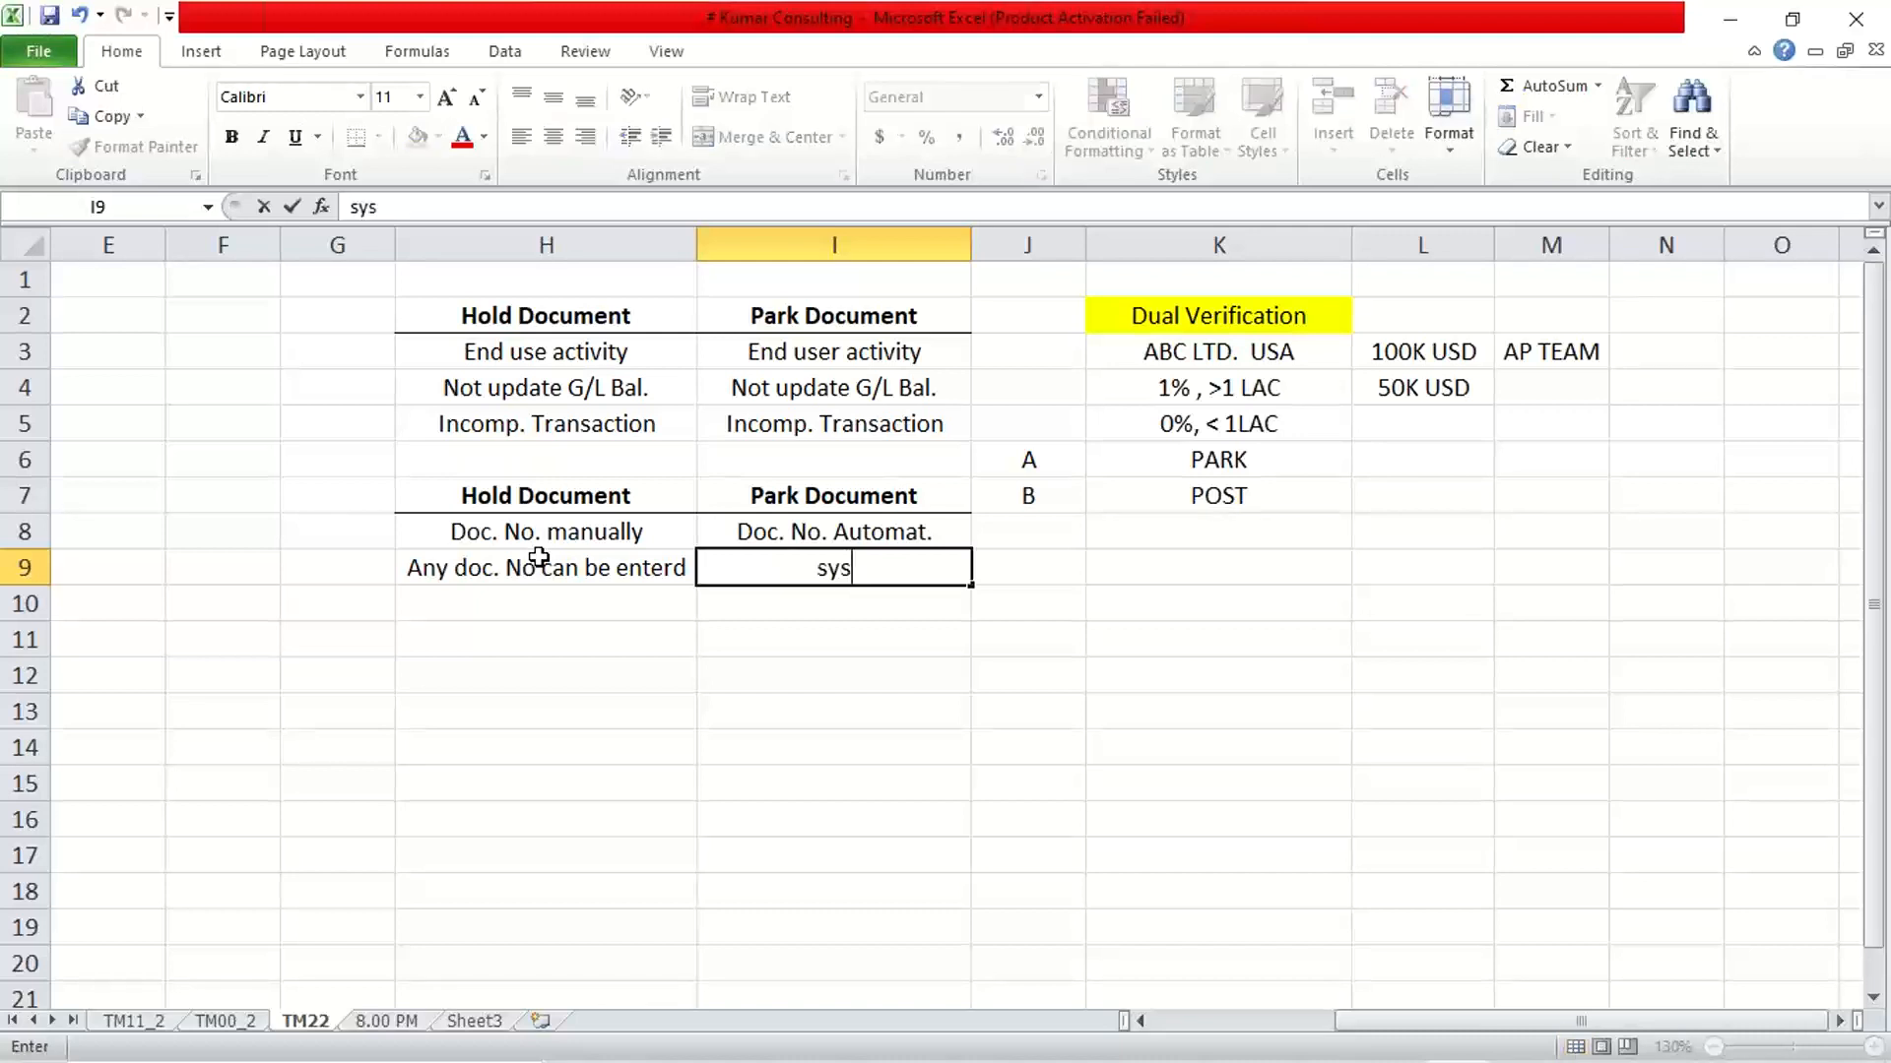
pyautogui.write('t. Wl')
pyautogui.press('BackSpace')
pyautogui.press('BackSpace')
pyautogui.write('Wl')
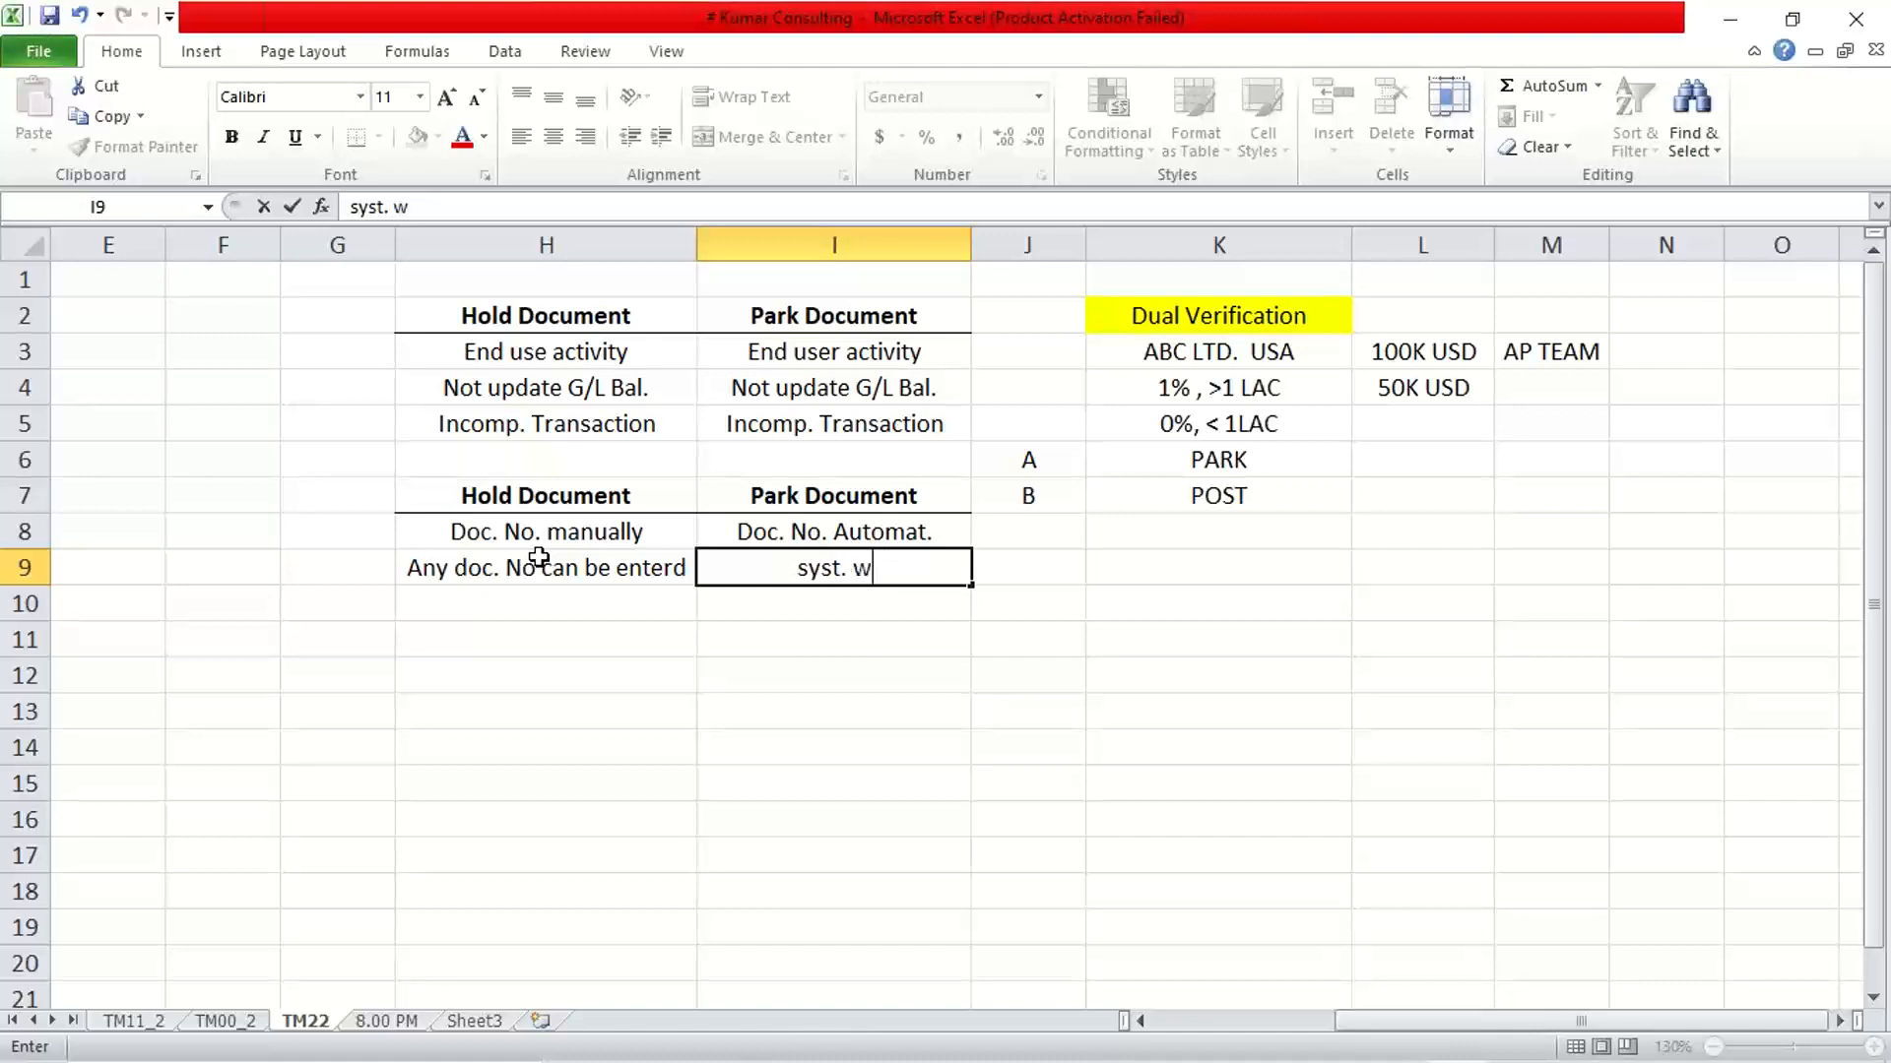
pyautogui.press('BackSpace')
pyautogui.press('BackSpace')
pyautogui.write('wl.')
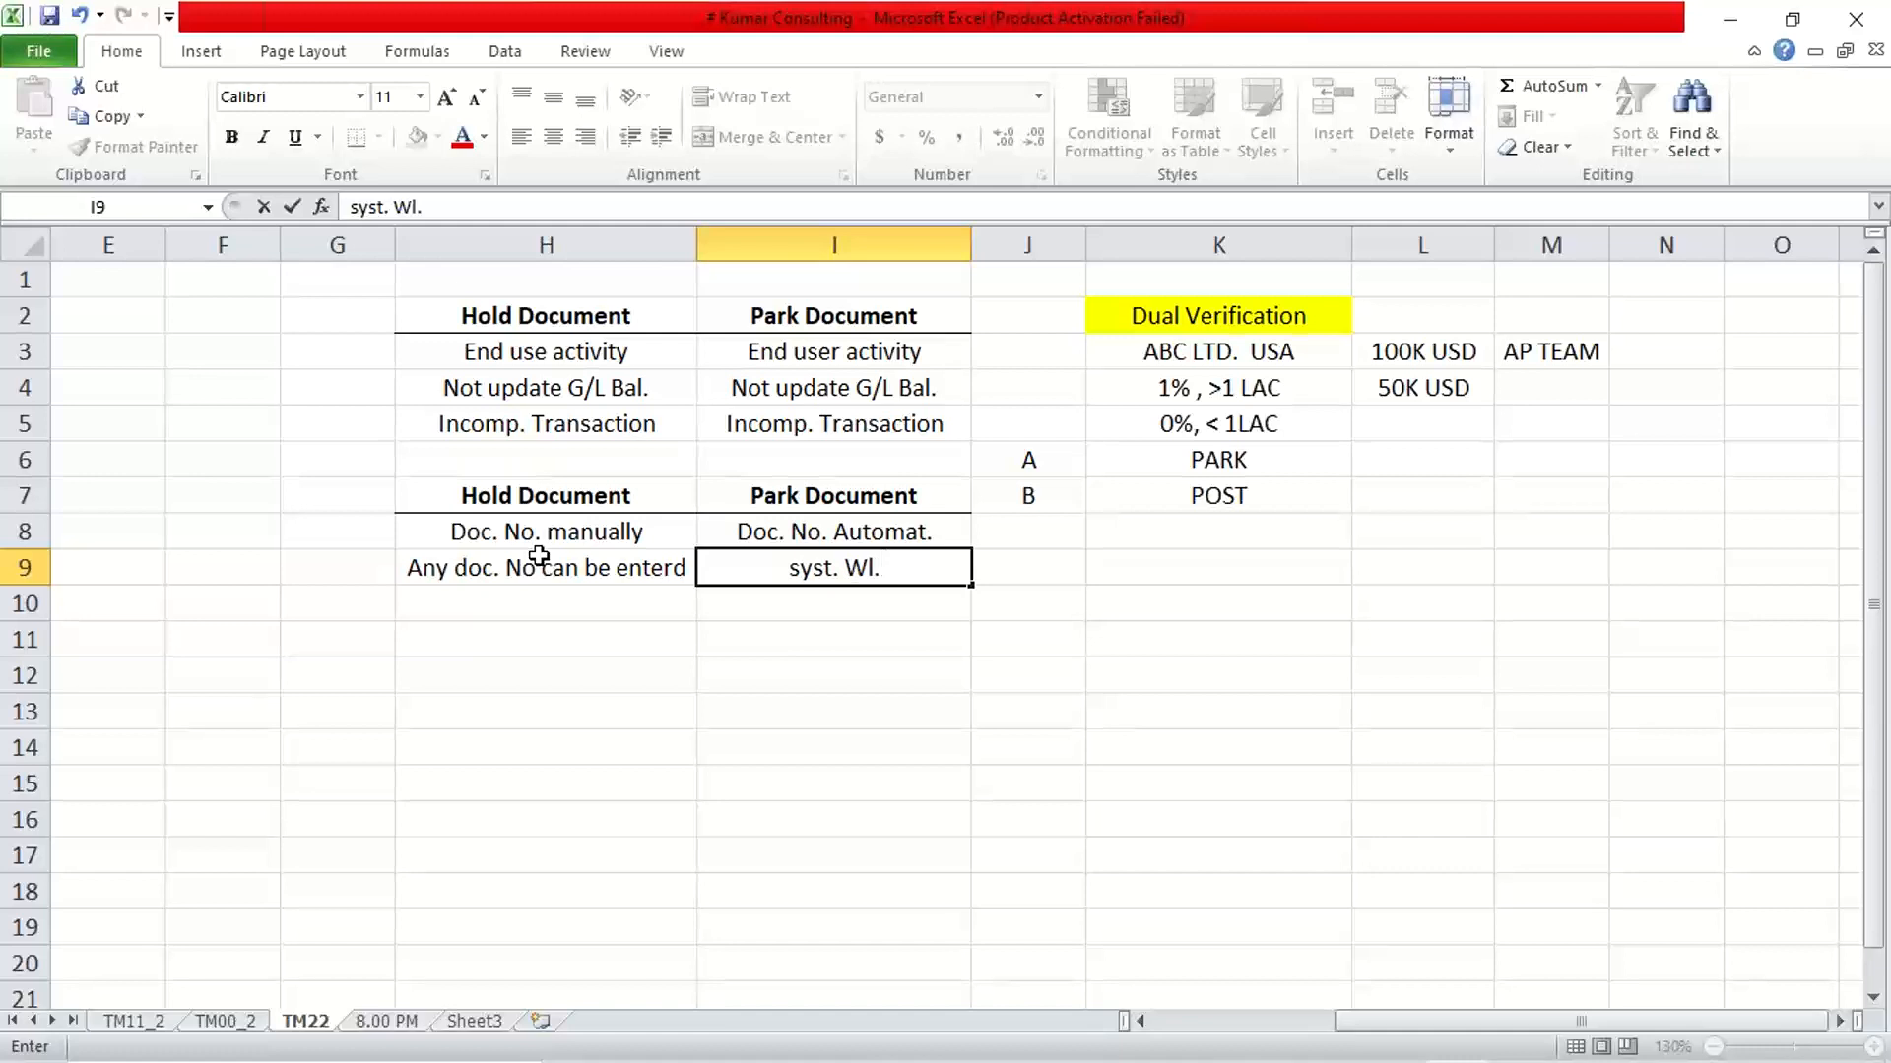
pyautogui.press('BackSpace')
pyautogui.press('BackSpace')
pyautogui.press('BackSpace')
pyautogui.press('BackSpace')
pyautogui.press('BackSpace')
pyautogui.press('BackSpace')
pyautogui.write('wl gen.')
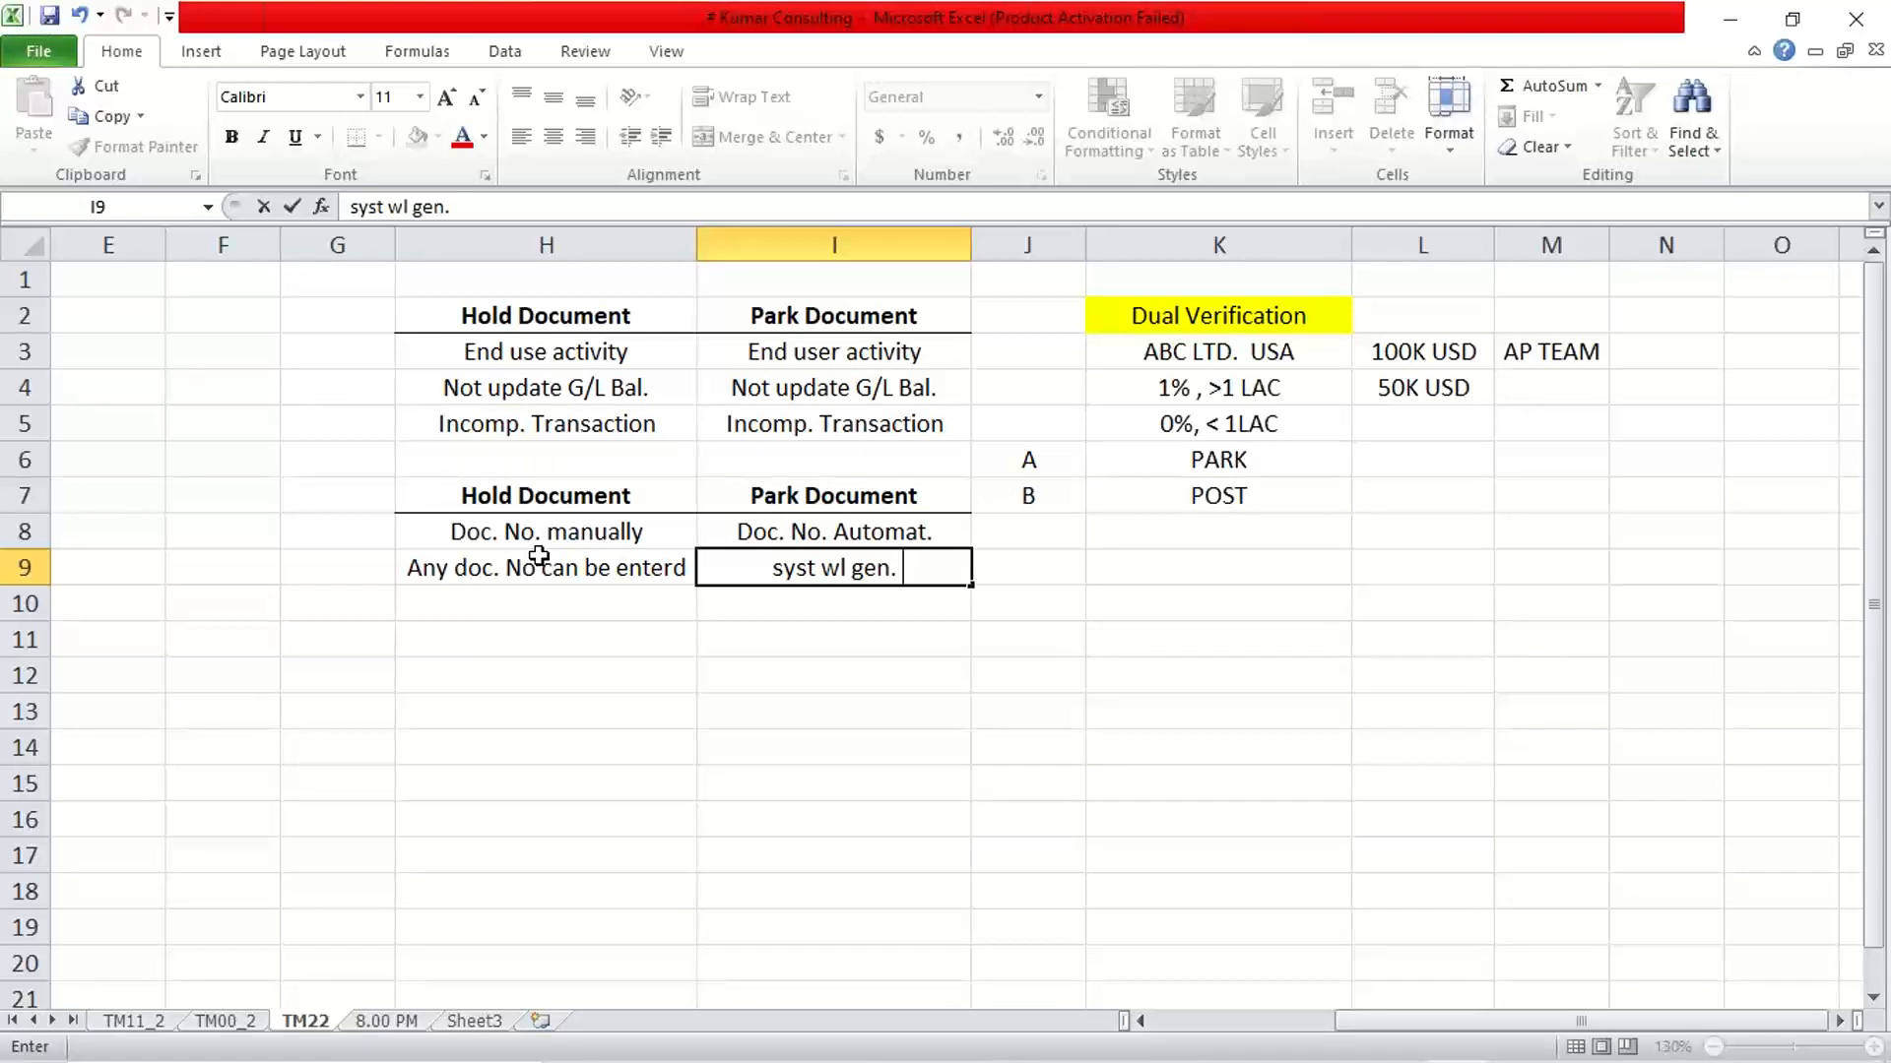
pyautogui.write('fr')
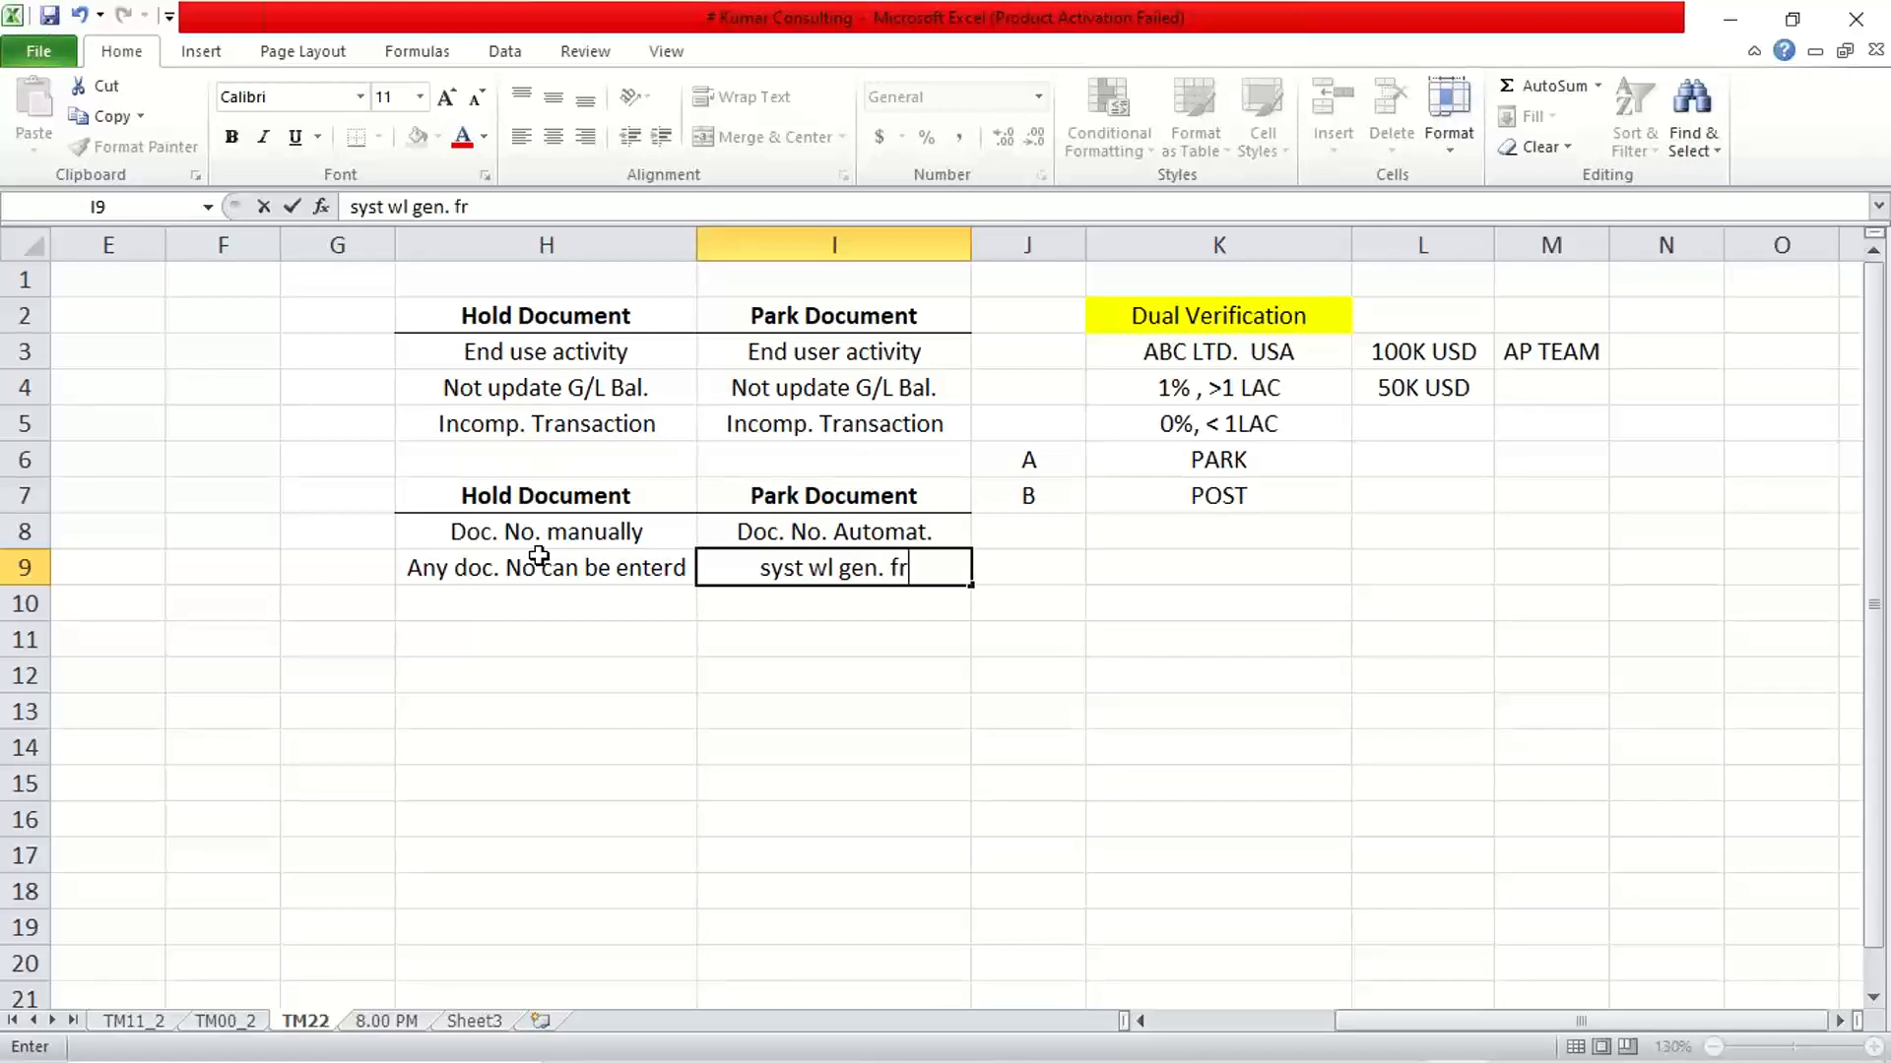
pyautogui.write('om no')
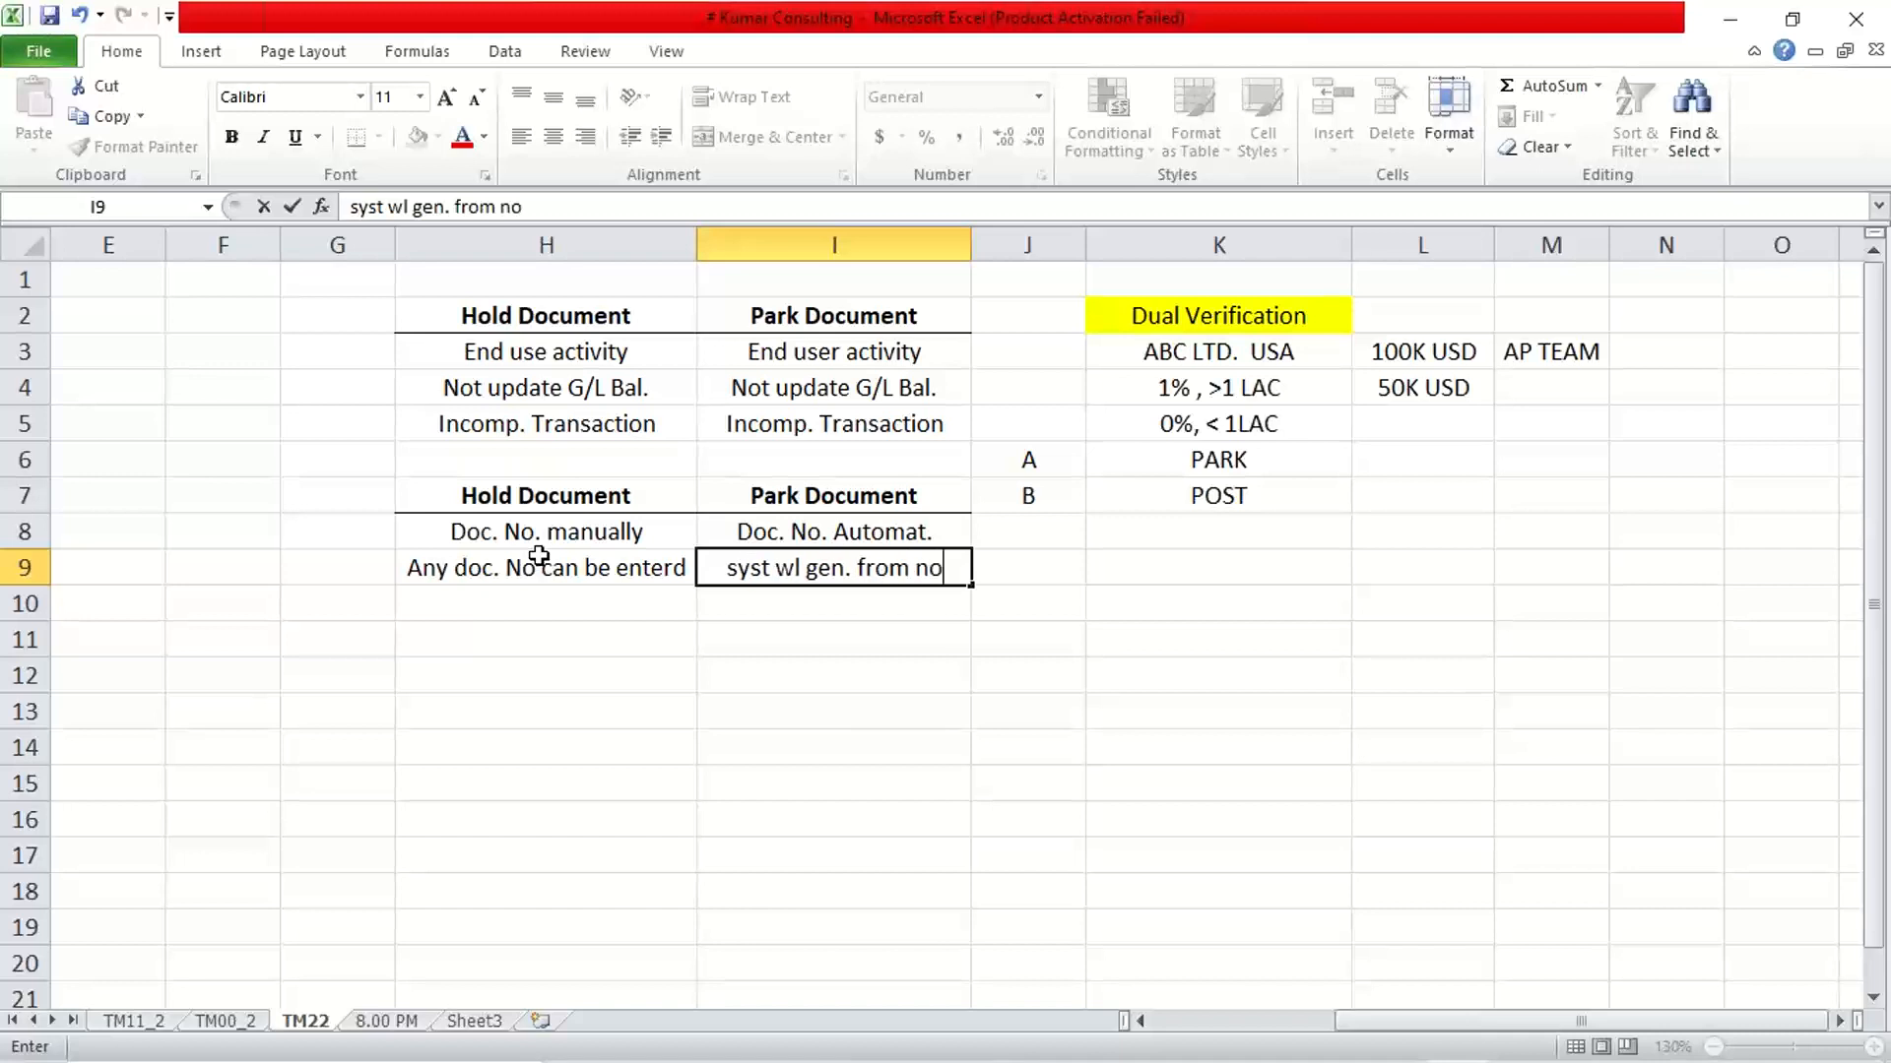
pyautogui.press('Return')
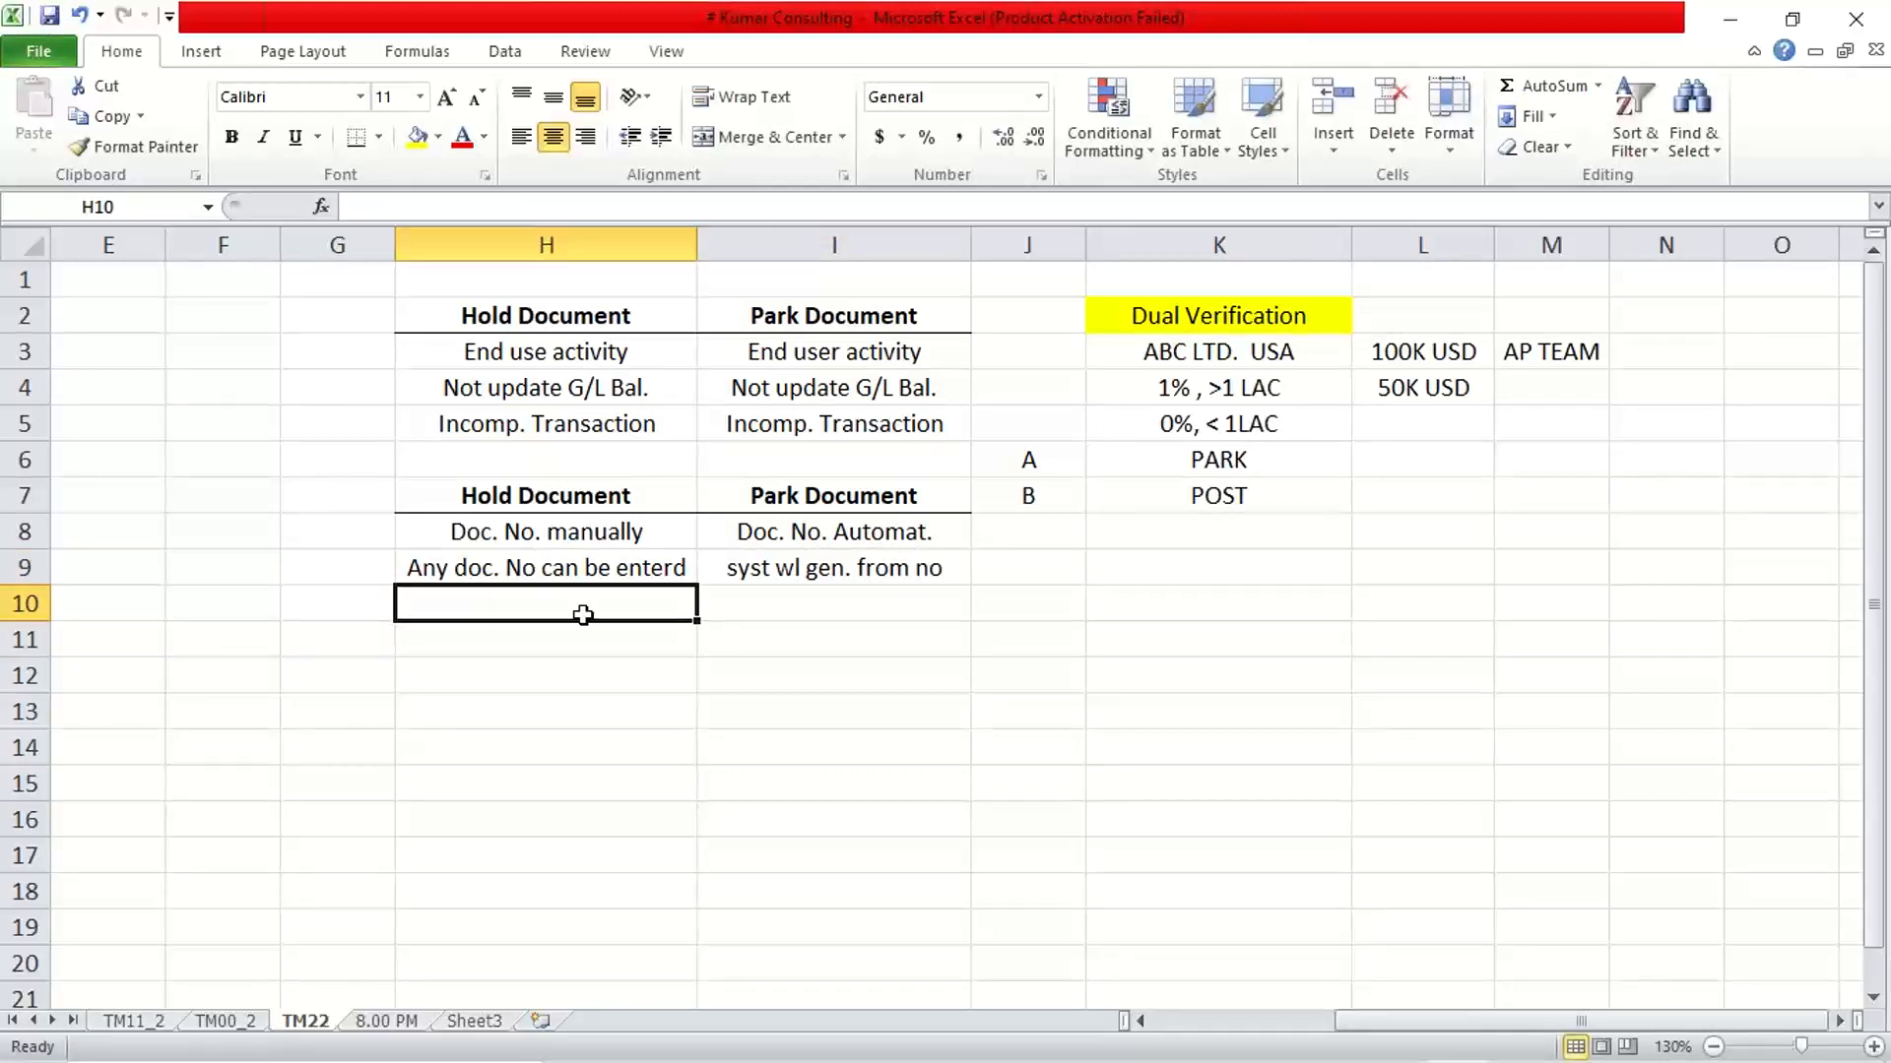
# Extend the note in I9 to read "syst wl gen. from no. rng." and widen column I slightly to fit it
pyautogui.doubleClick(936, 567)
pyautogui.write('. ')
pyautogui.write('r')
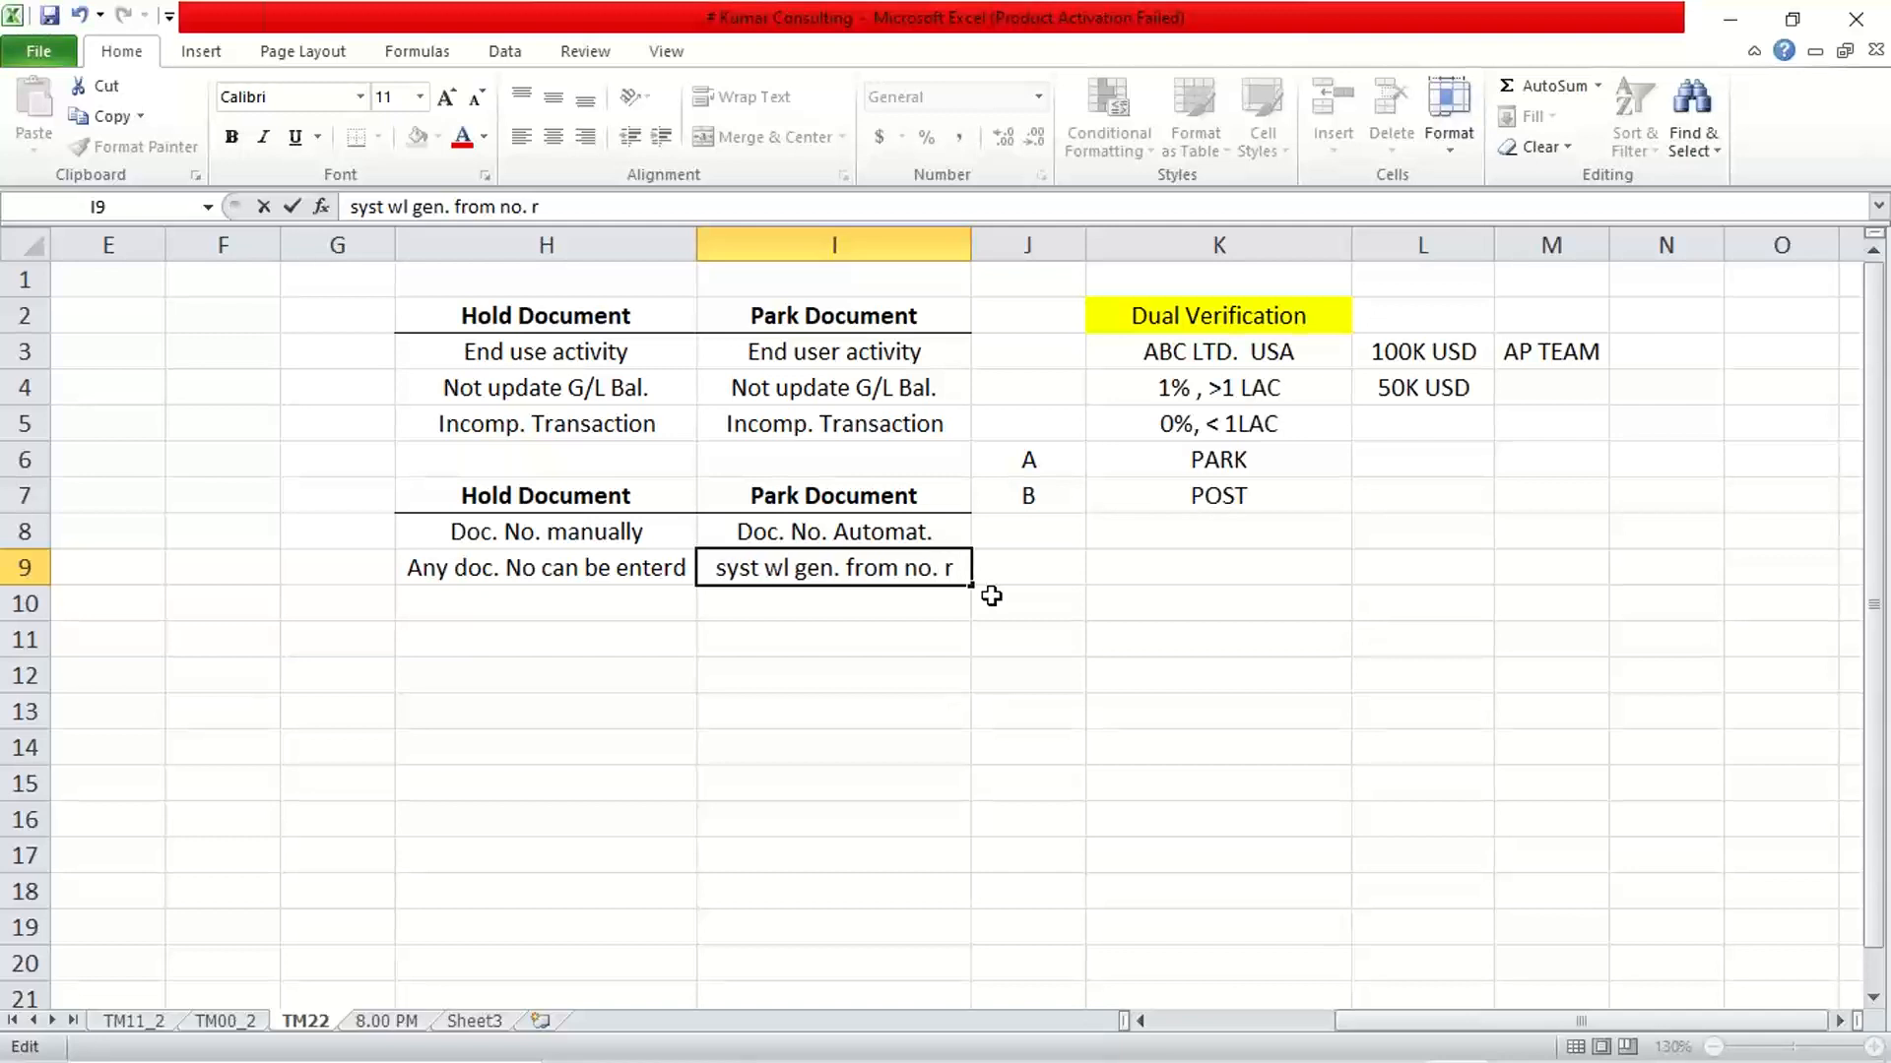
pyautogui.write('ng.')
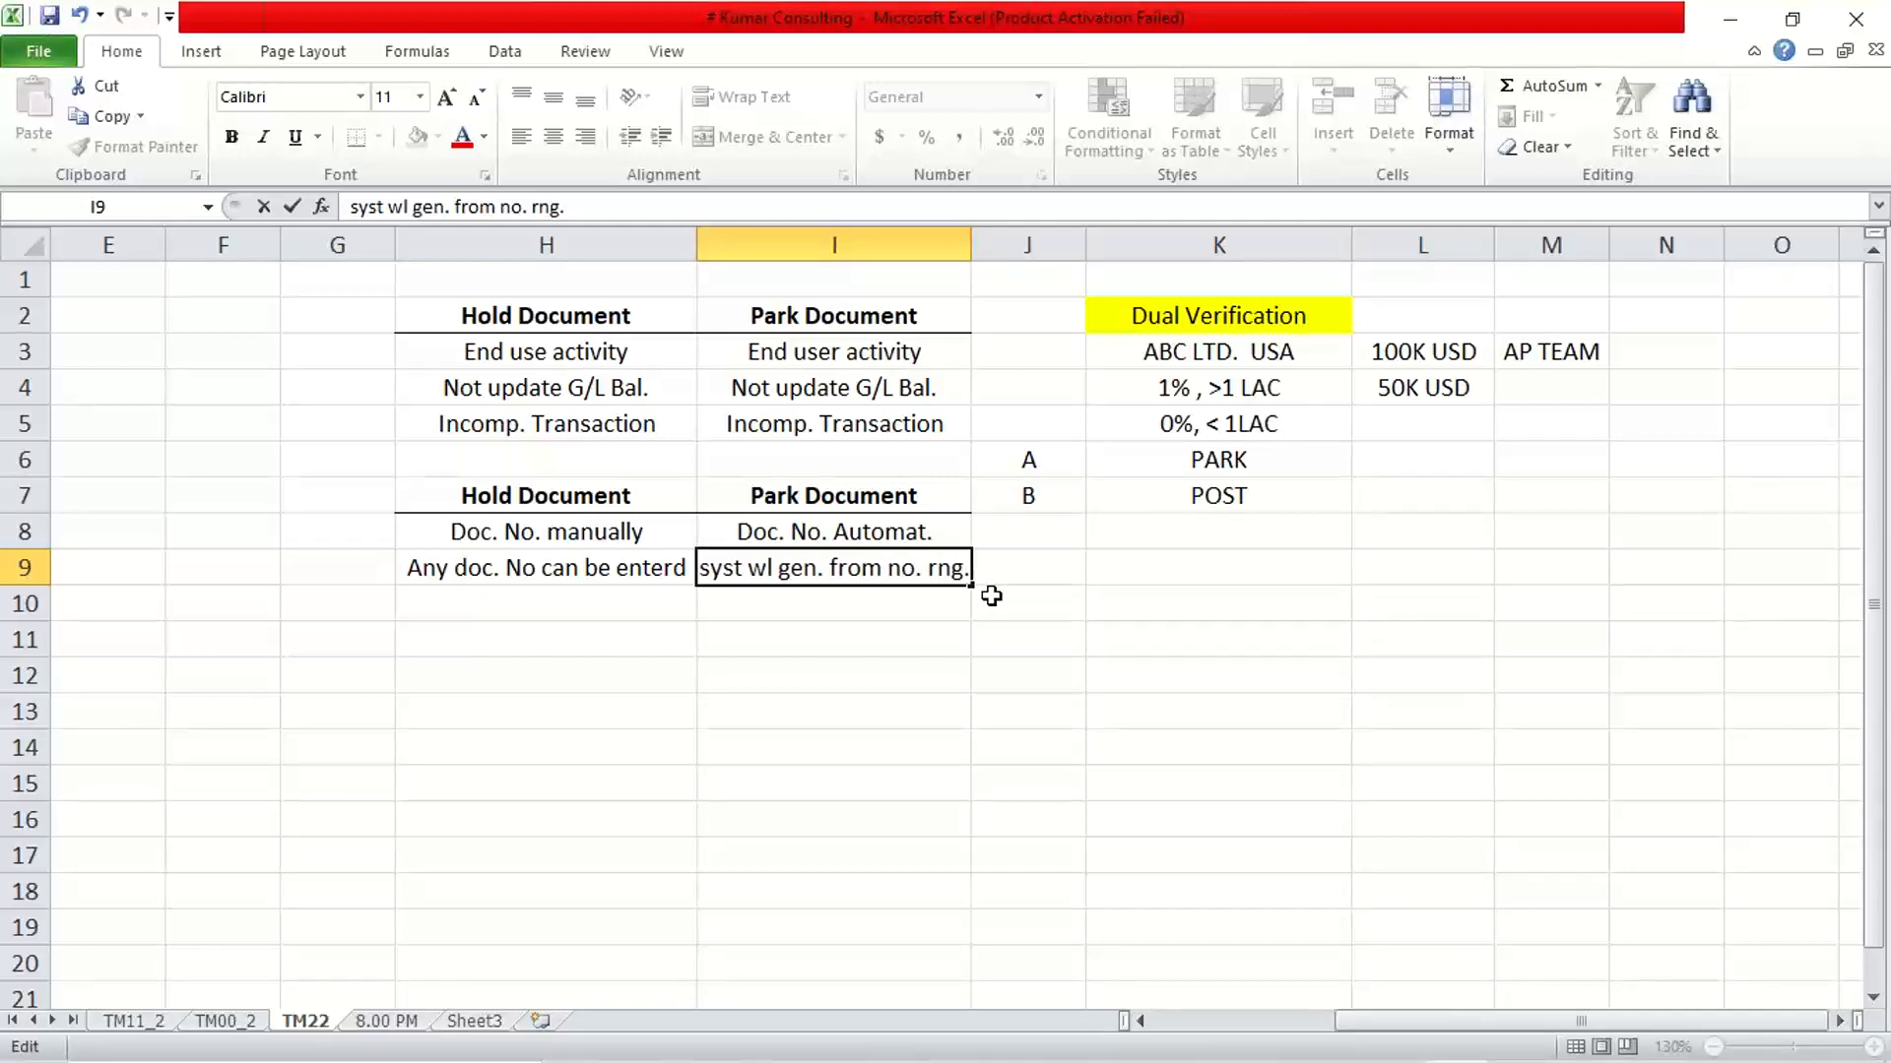
pyautogui.press('Return')
pyautogui.moveTo(971, 242); pyautogui.dragTo(1003, 242)
# Review the Hold and Park Document numbering notes in rows 8 and 9
pyautogui.click(443, 571)
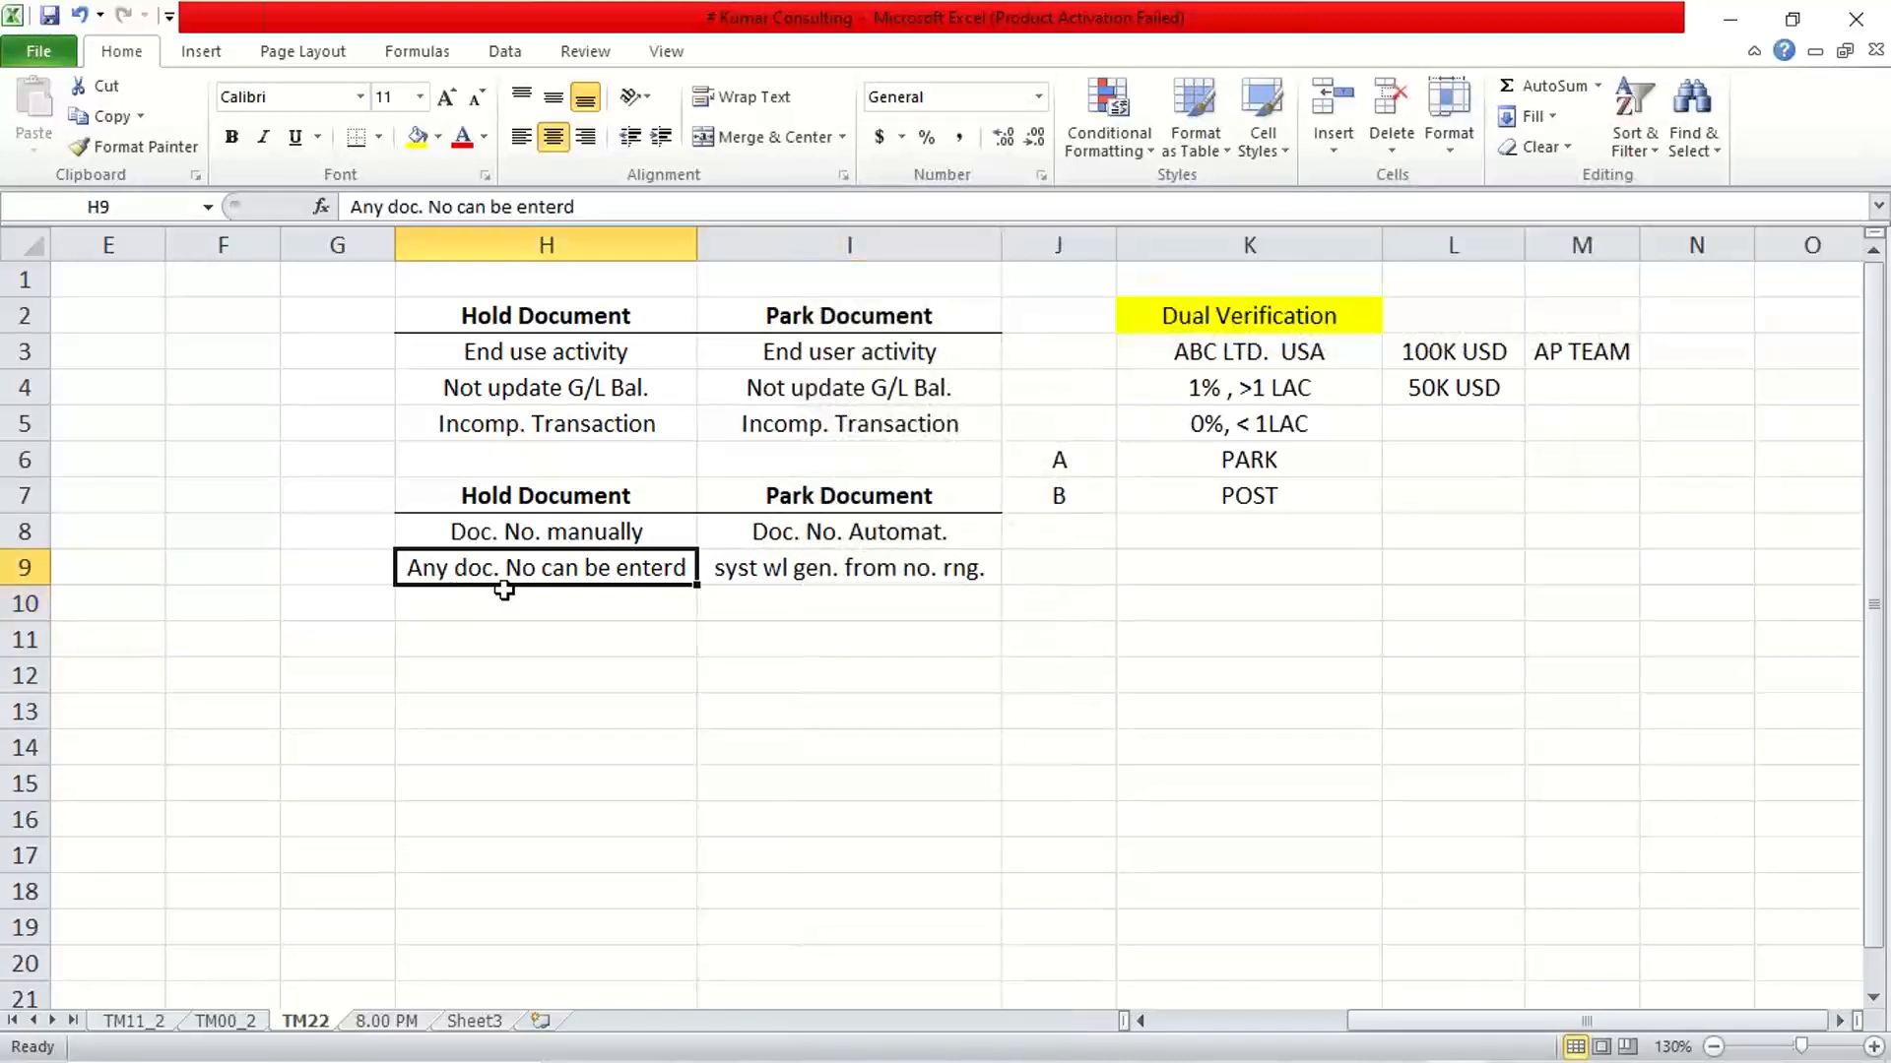
pyautogui.click(520, 533)
pyautogui.click(508, 569)
pyautogui.click(793, 579)
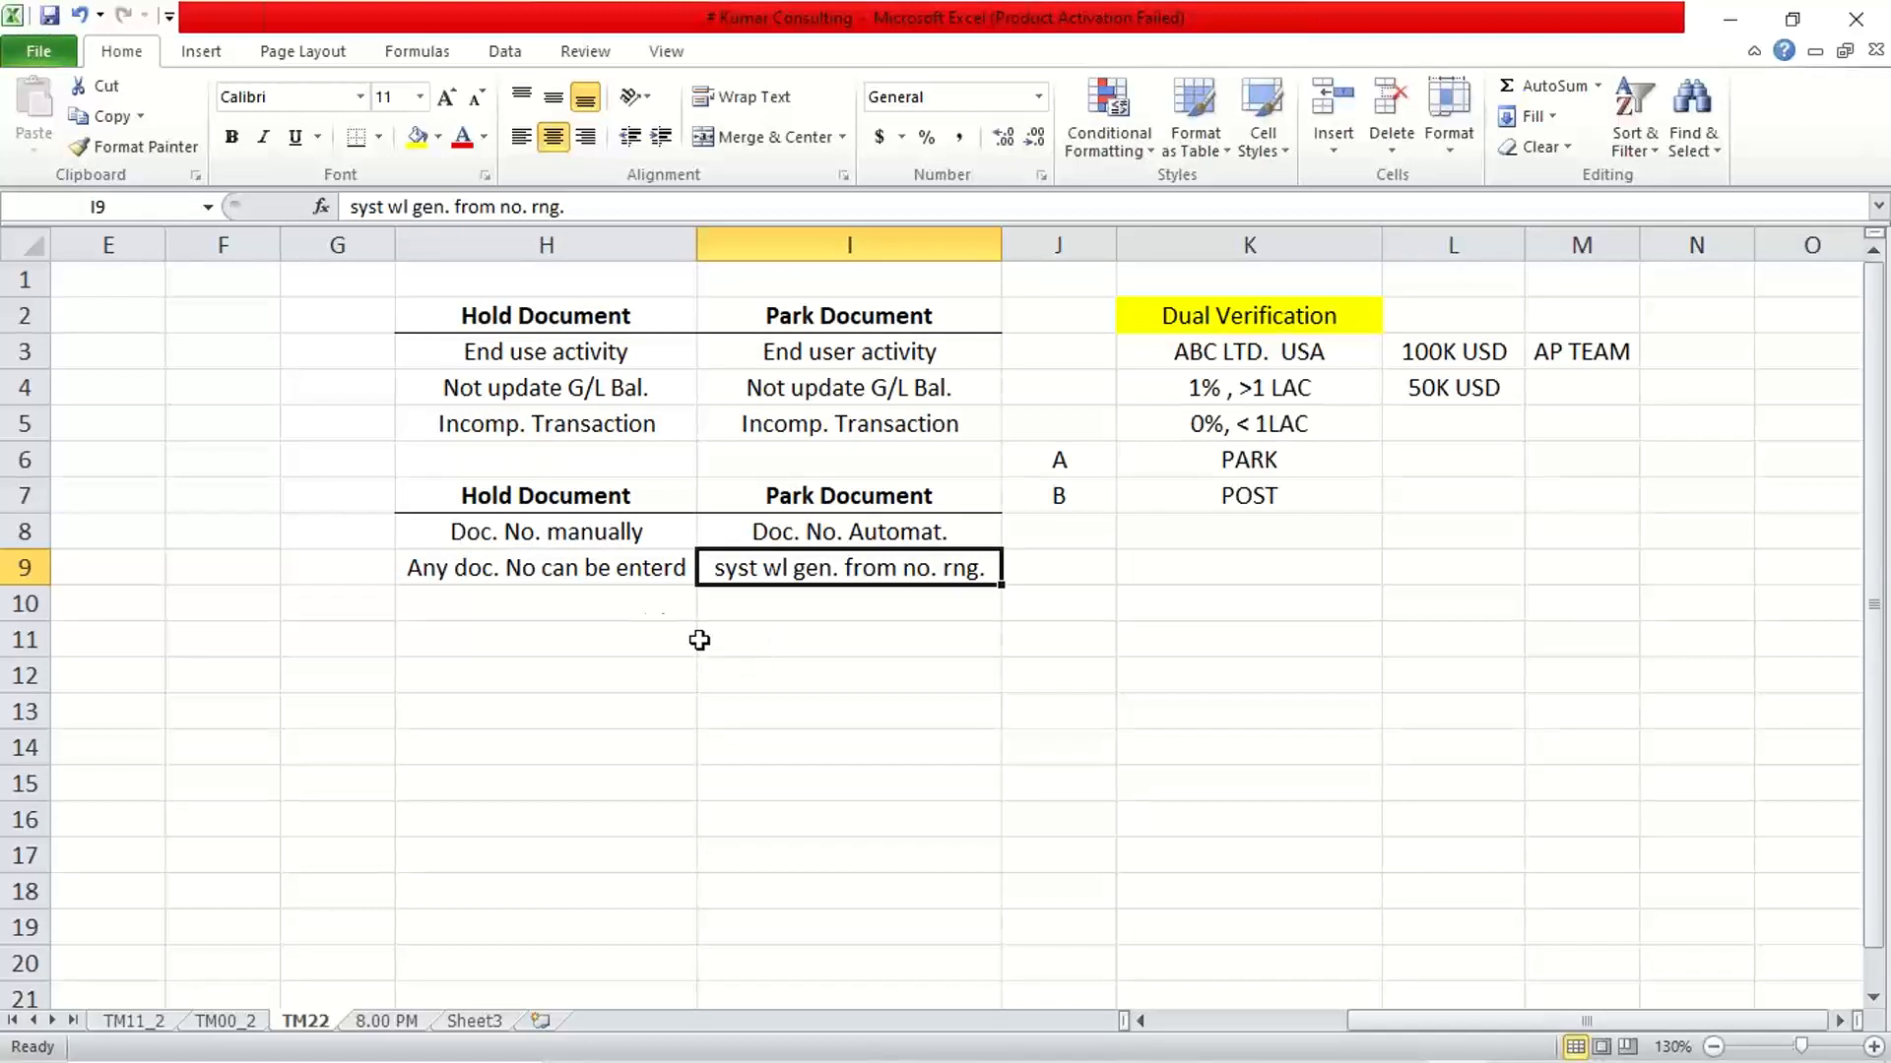
pyautogui.click(617, 600)
pyautogui.click(865, 574)
# Enter "Posted by same user" in H10 under Hold Document
pyautogui.click(450, 606)
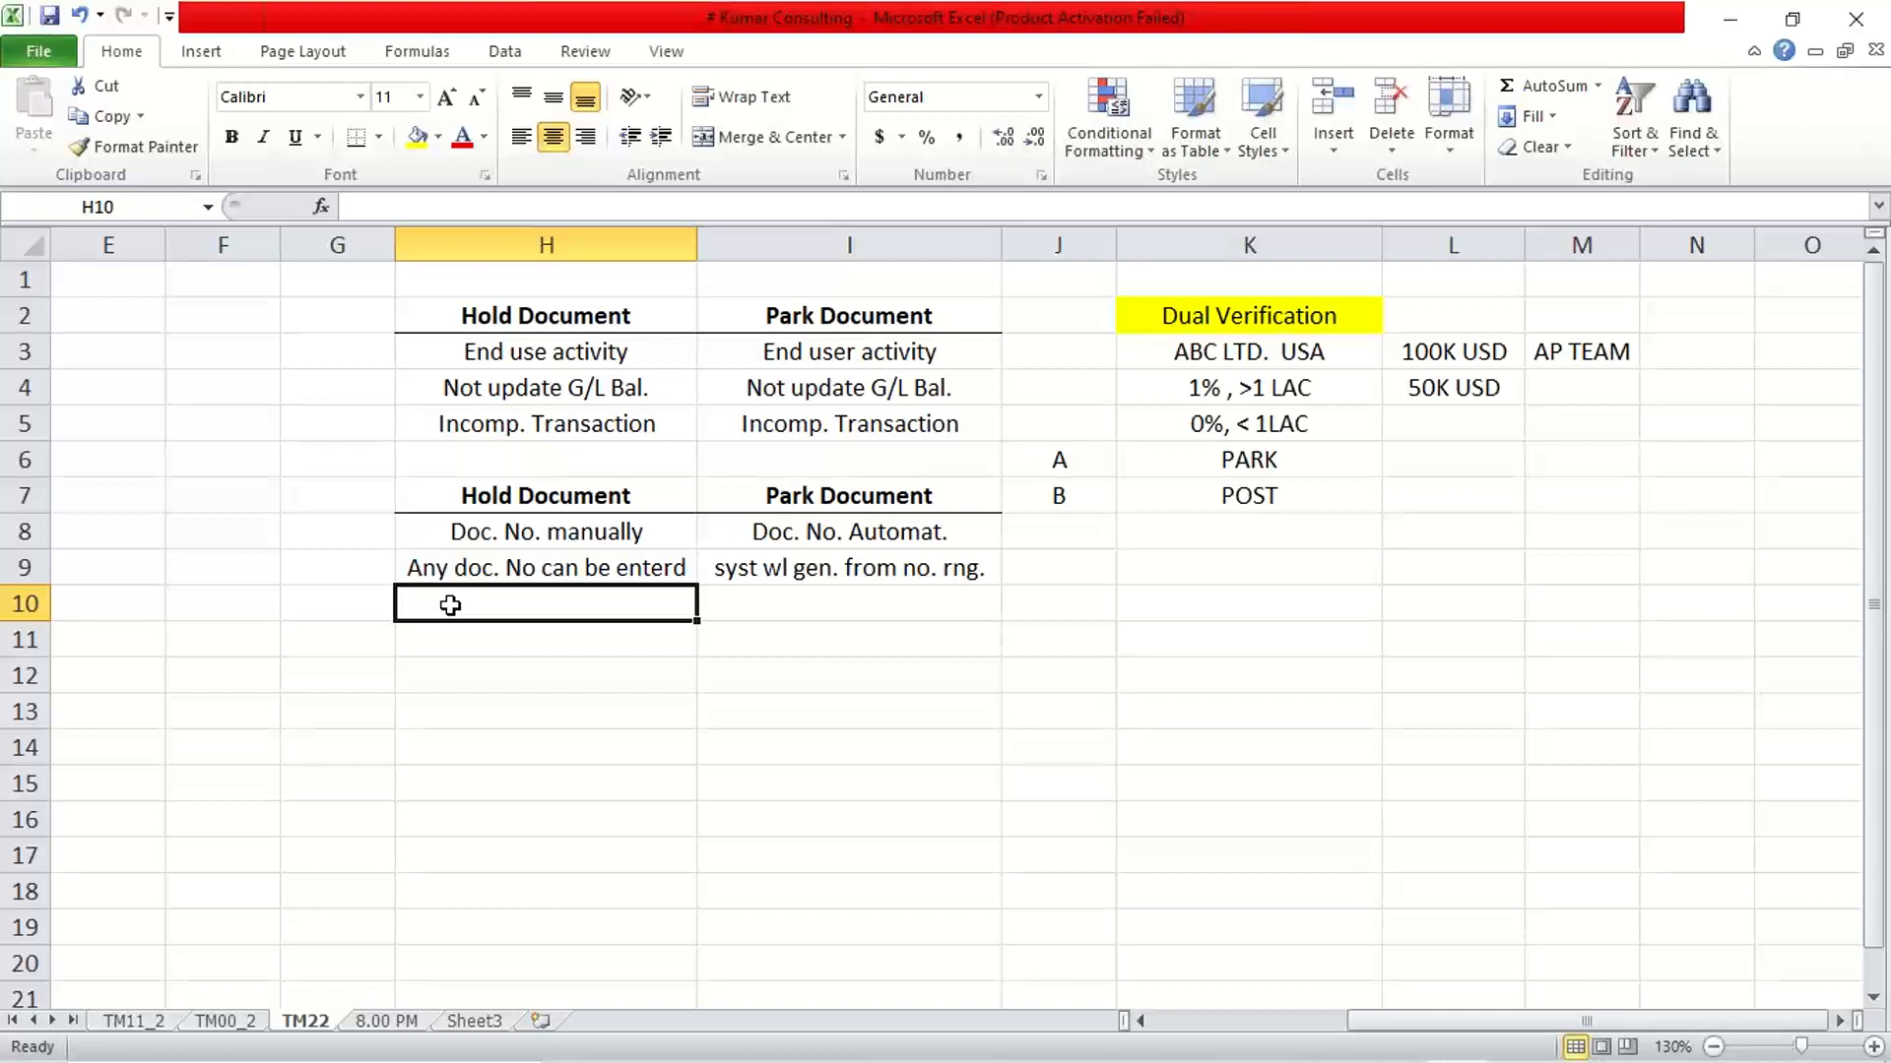
pyautogui.write('Posted ')
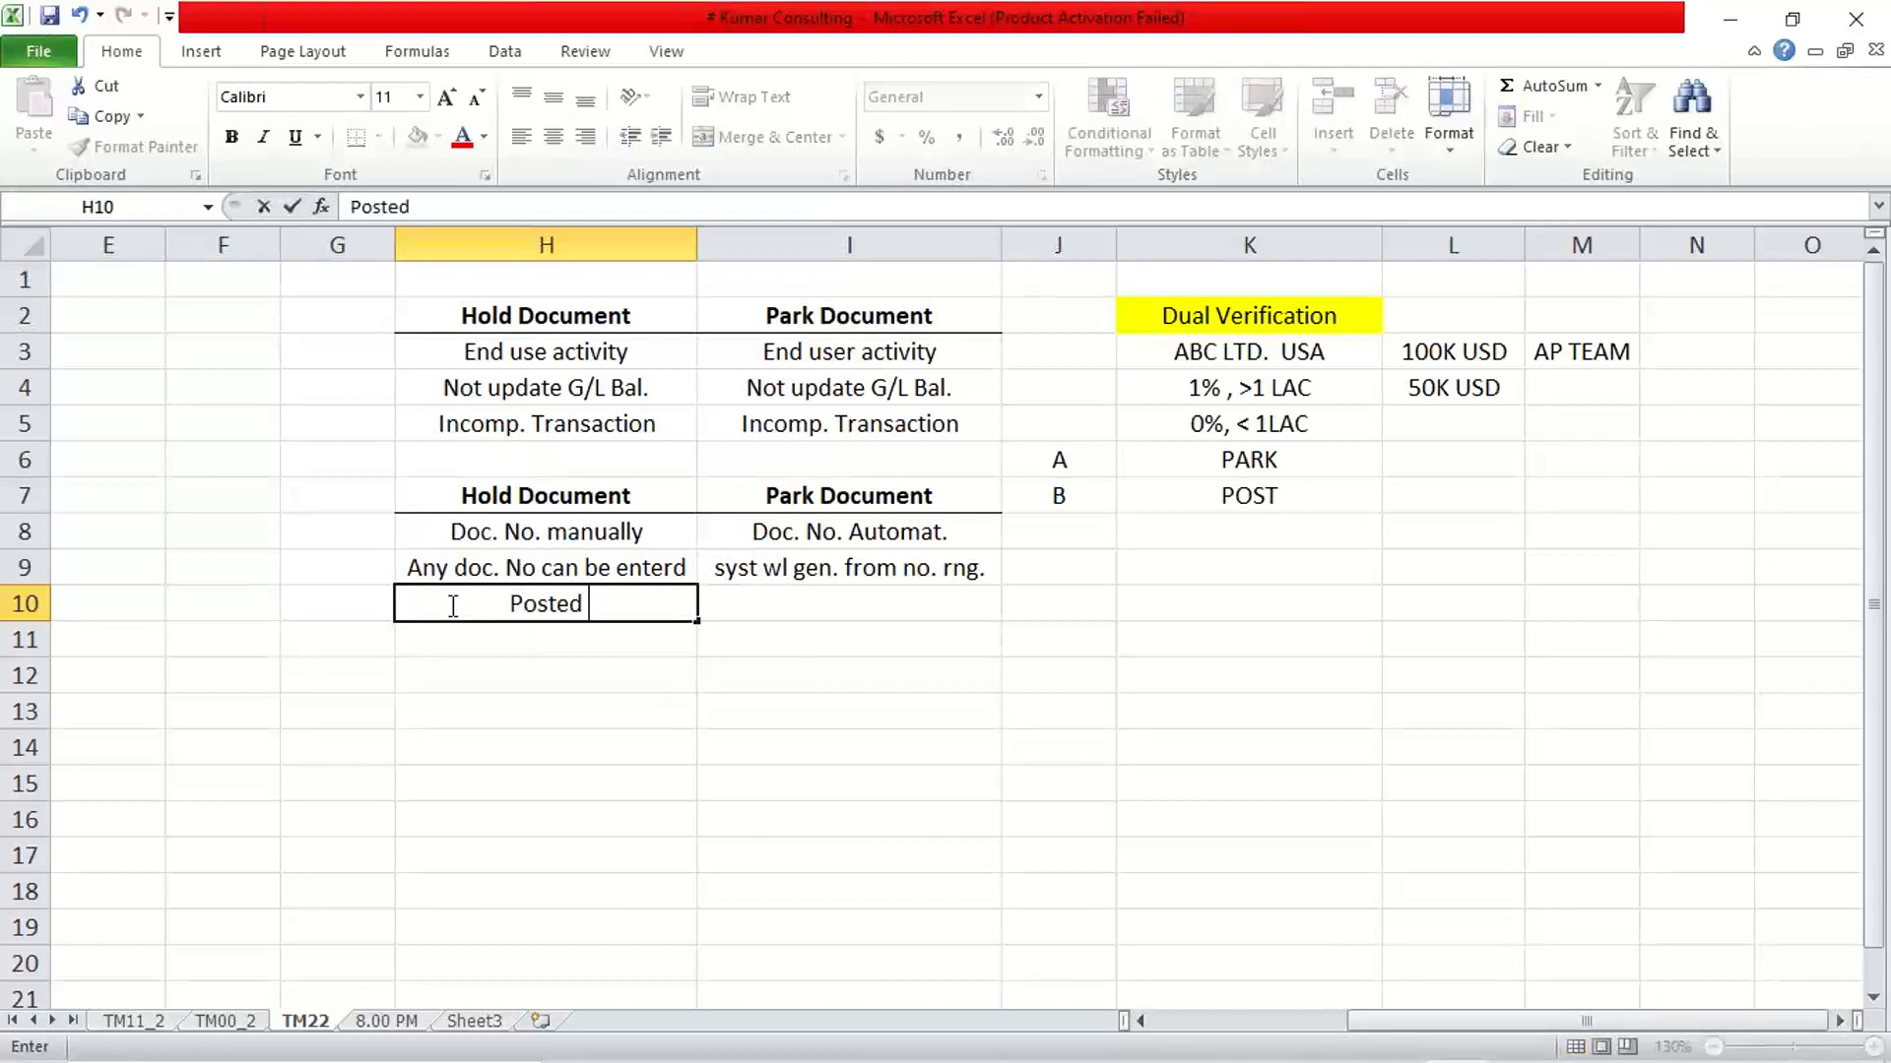
pyautogui.write('by same u')
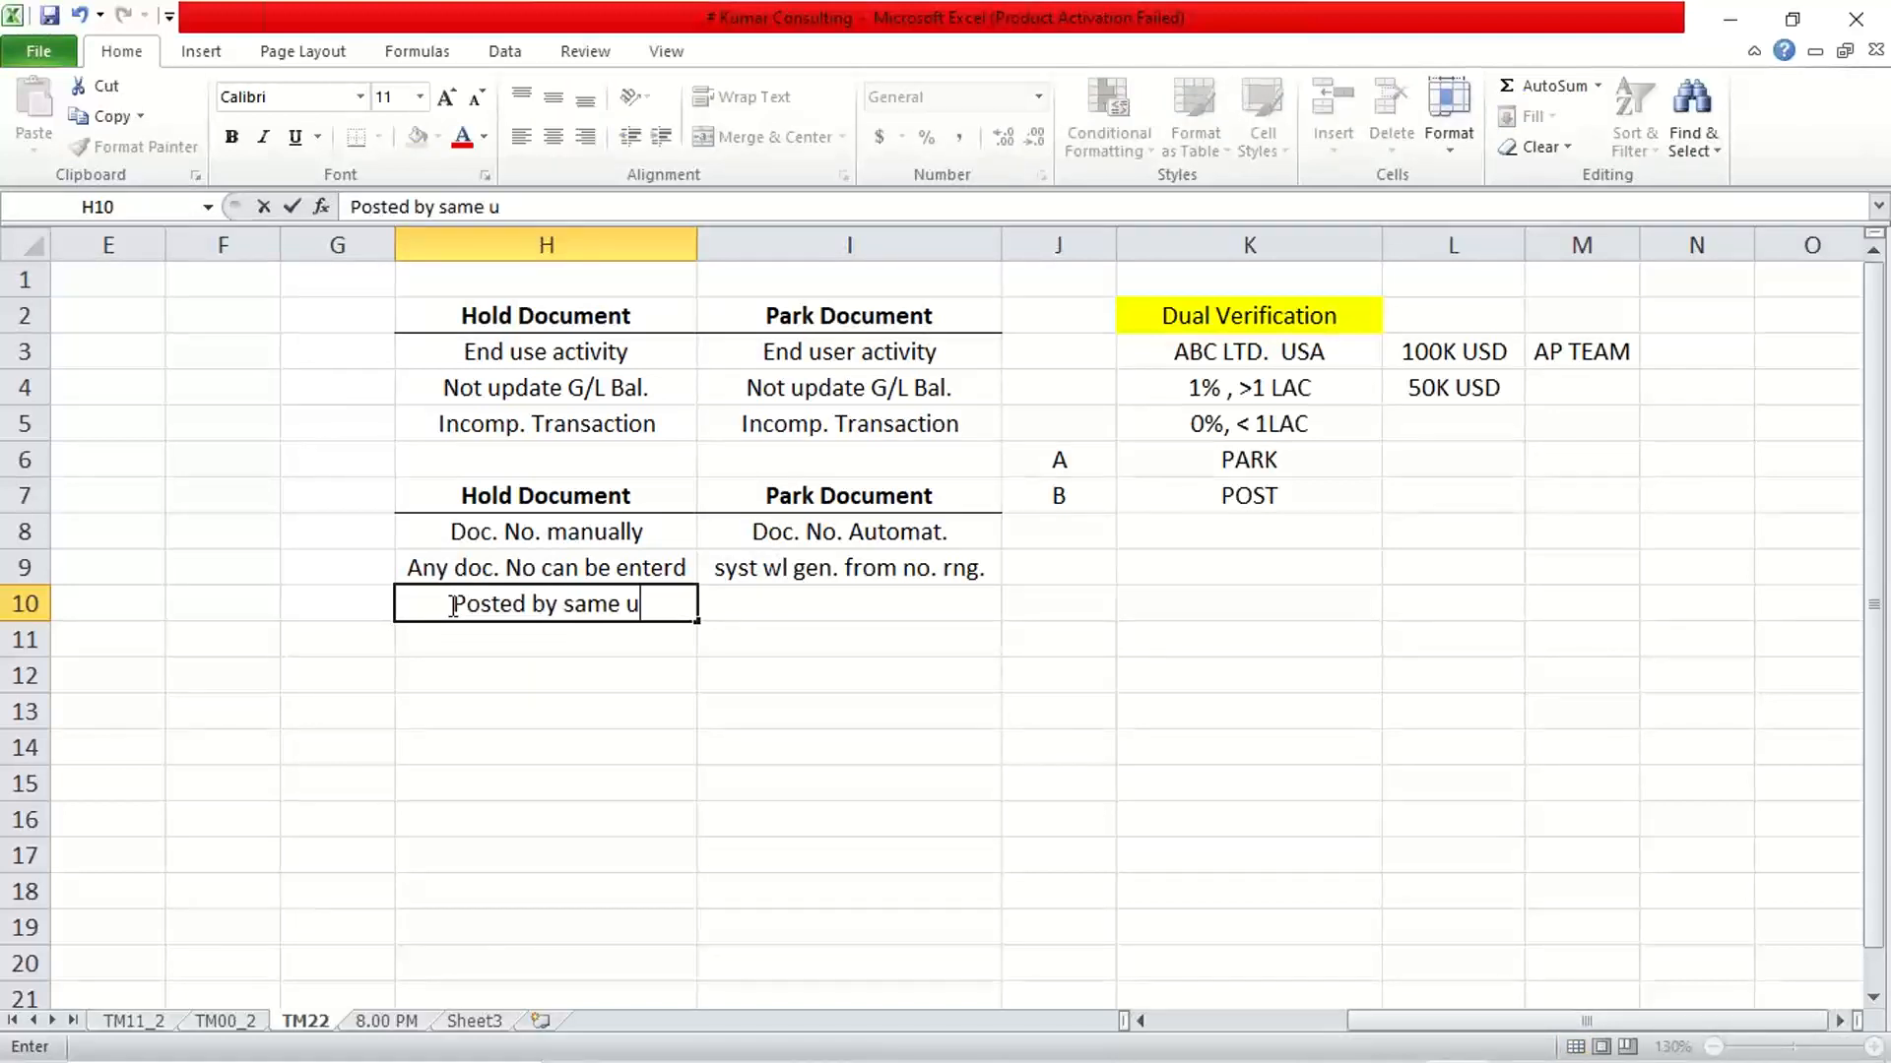
pyautogui.write('ser')
pyautogui.press('Tab')
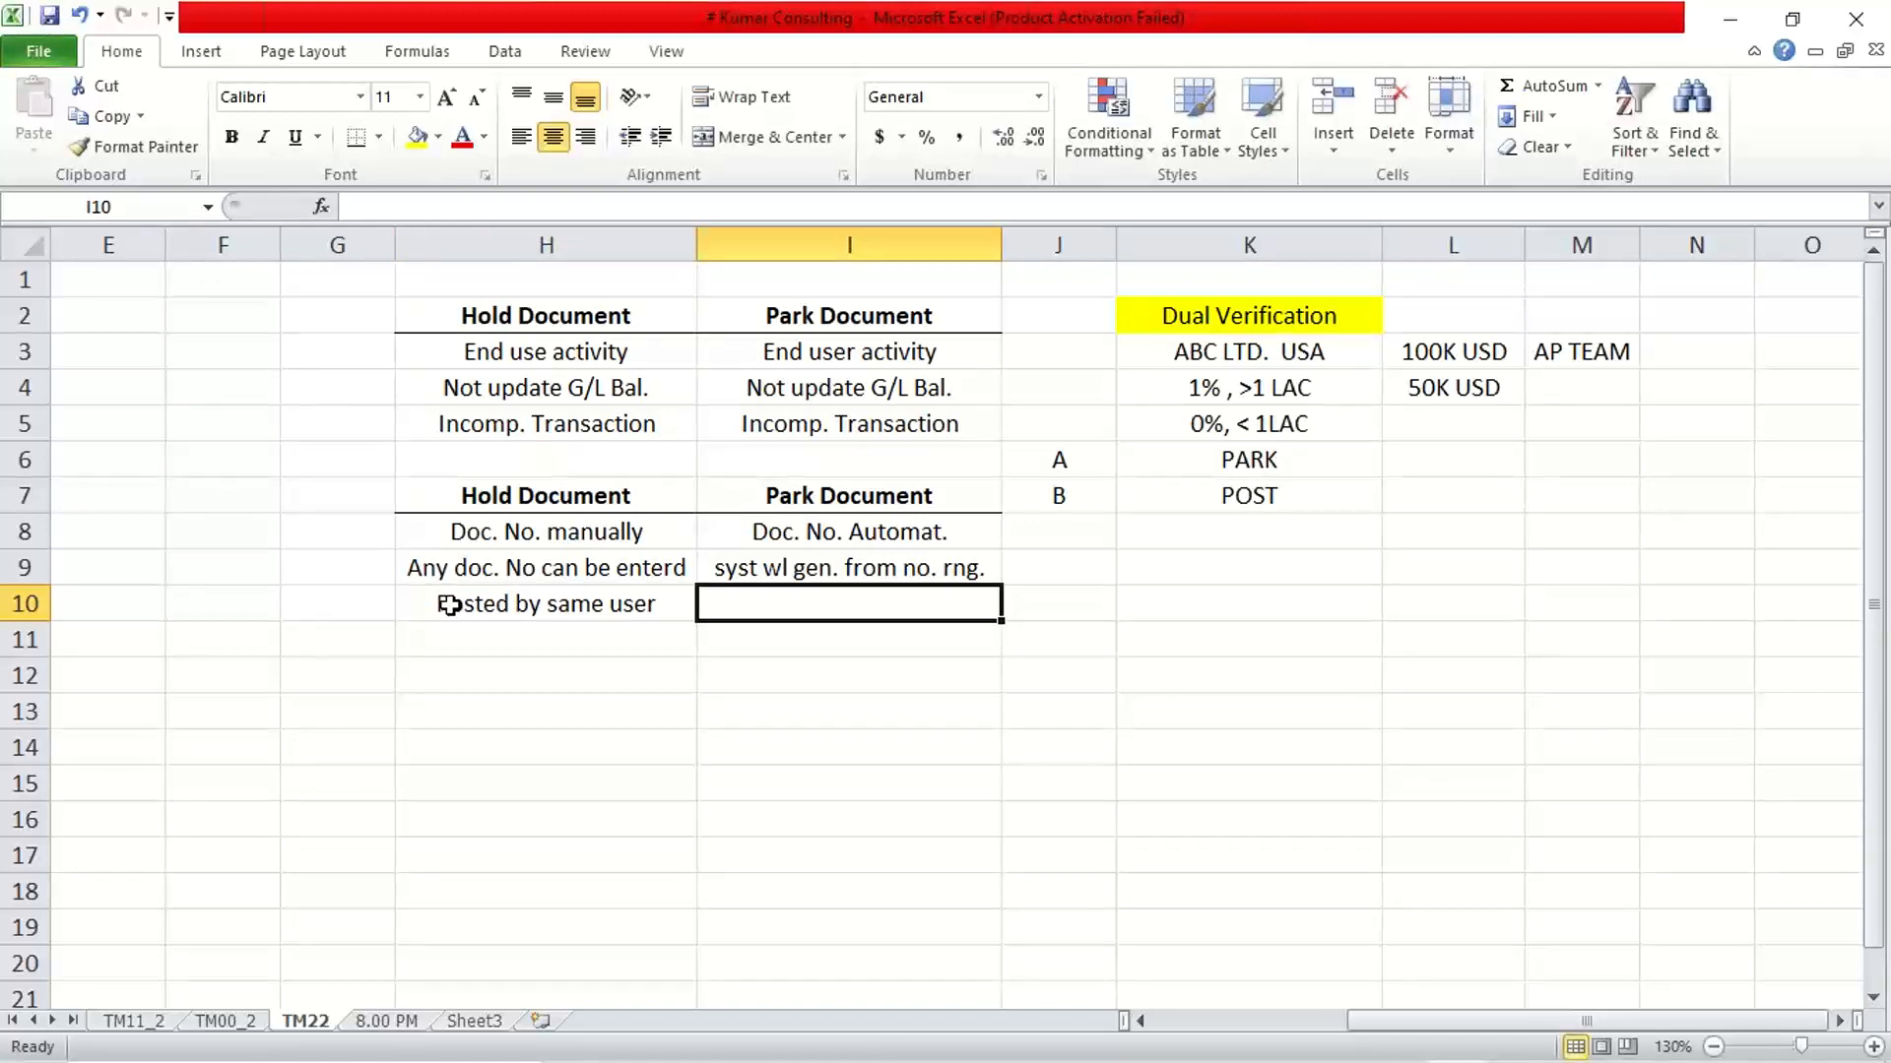
# Enter "Different user" in I10 under Park Document
pyautogui.write('Differe')
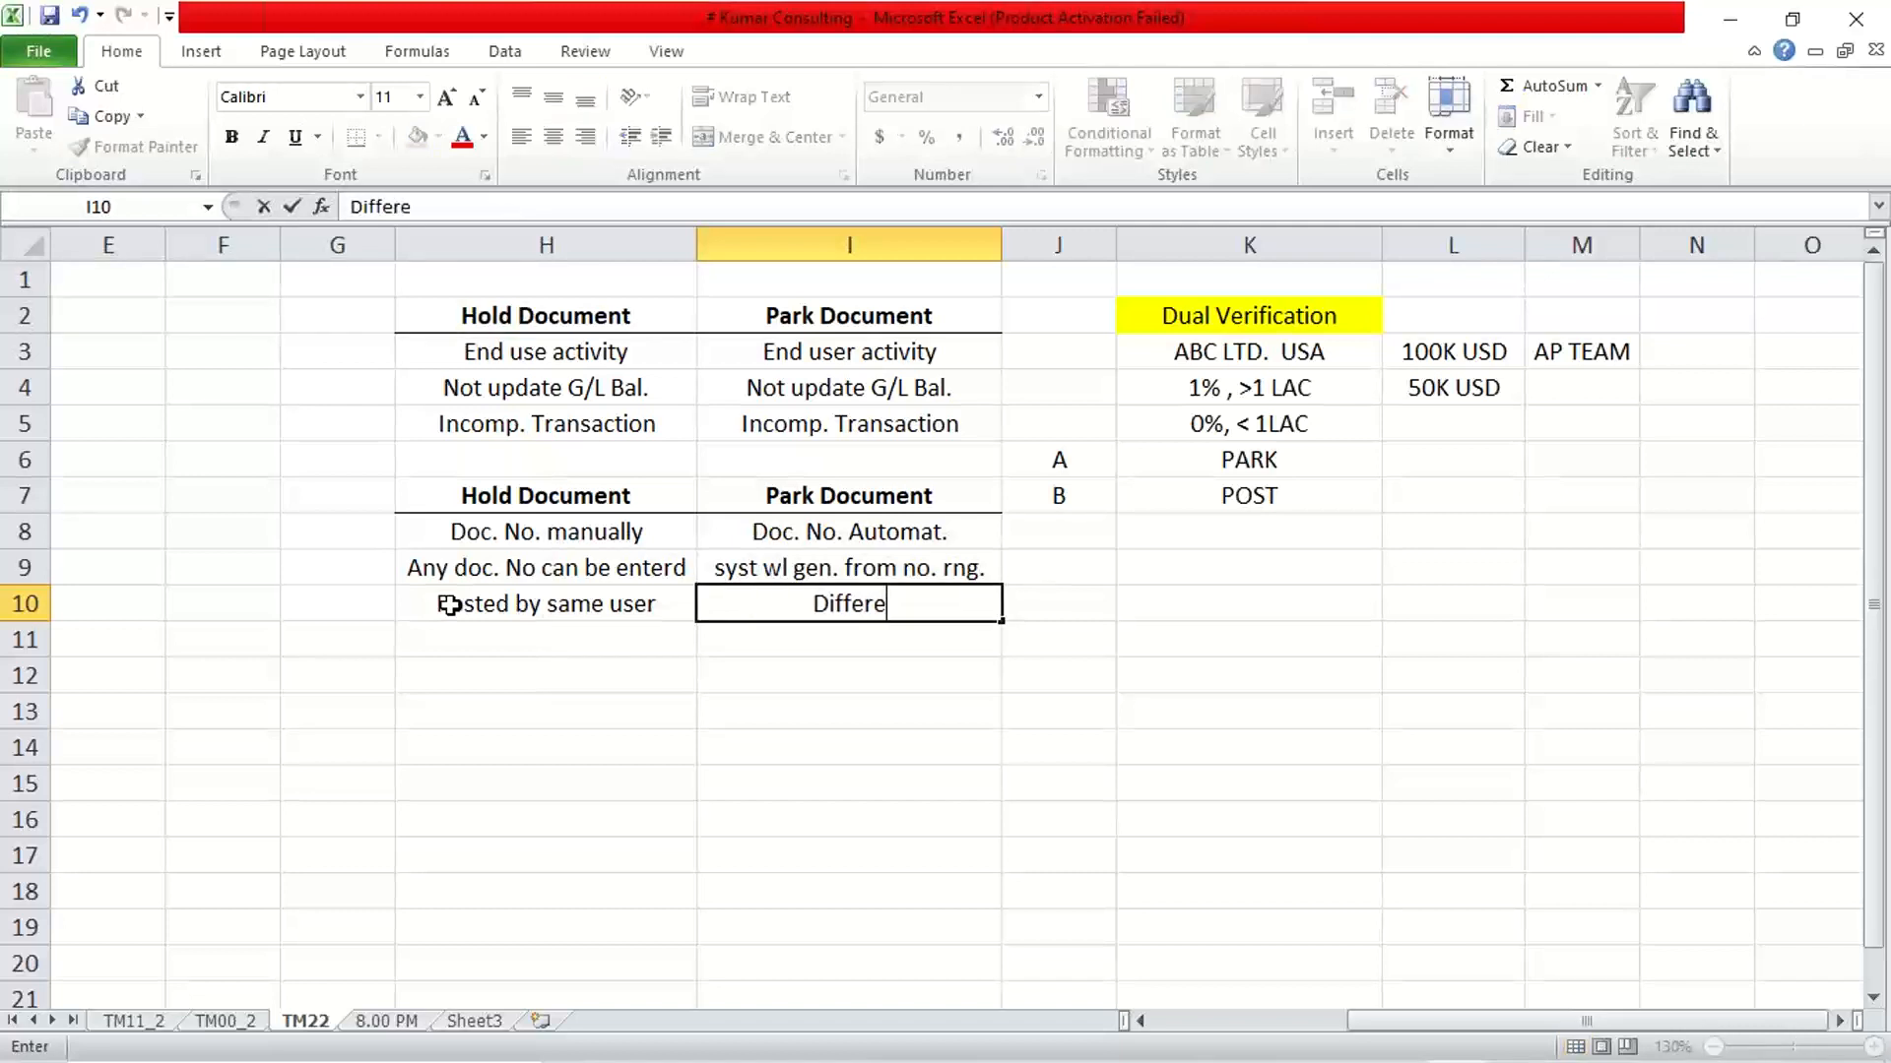
pyautogui.write('n')
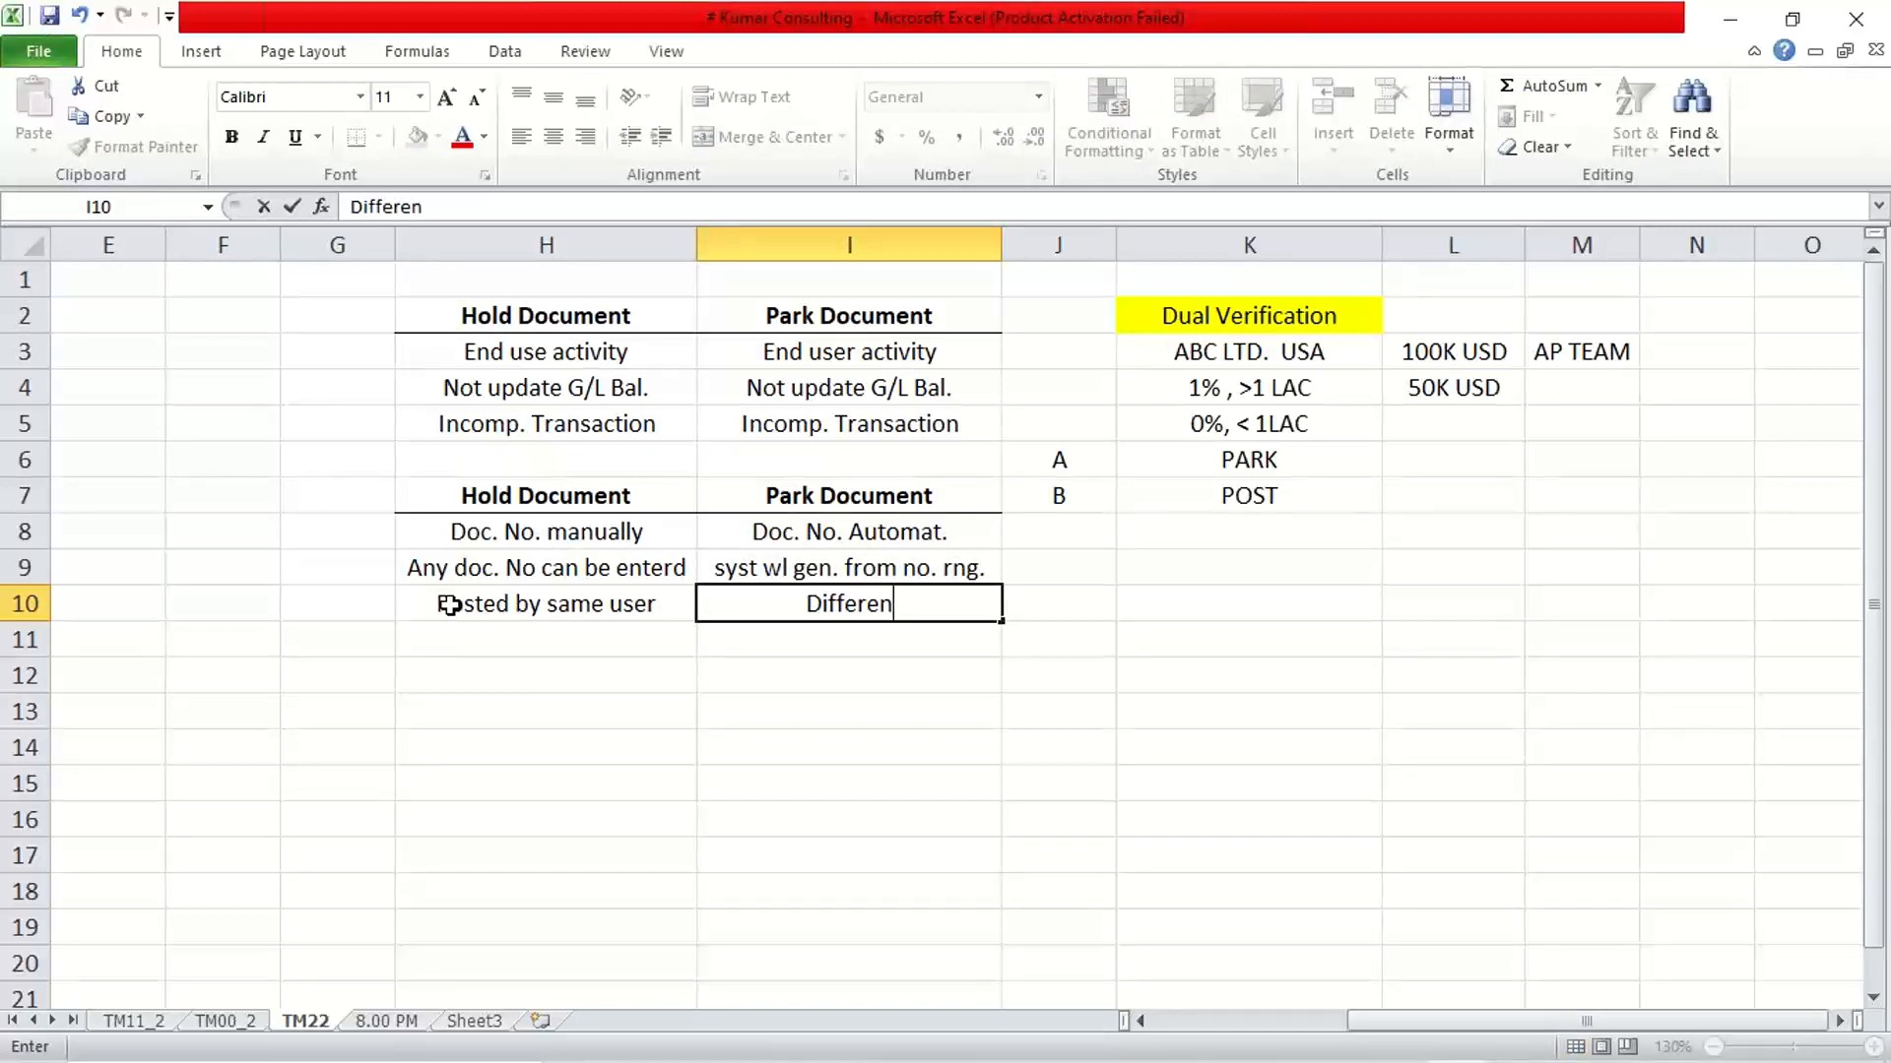
pyautogui.write('t user')
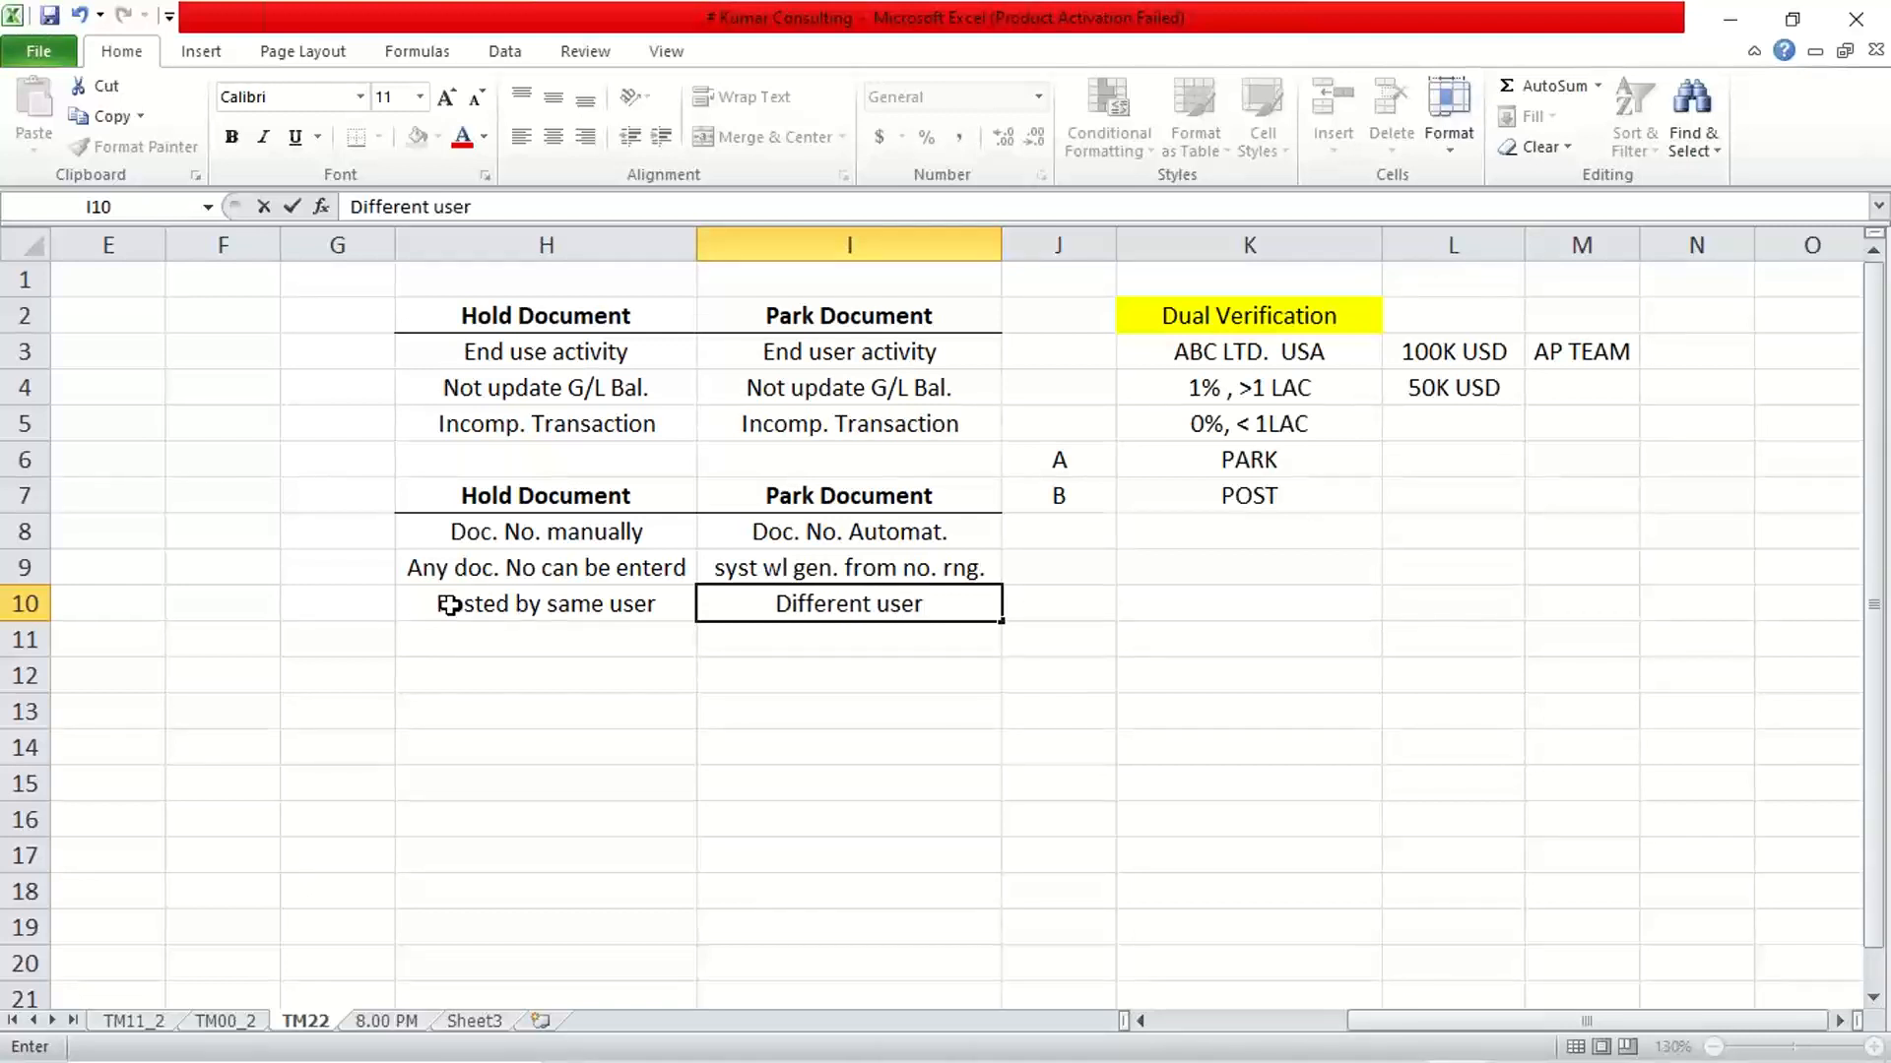
pyautogui.press('Return')
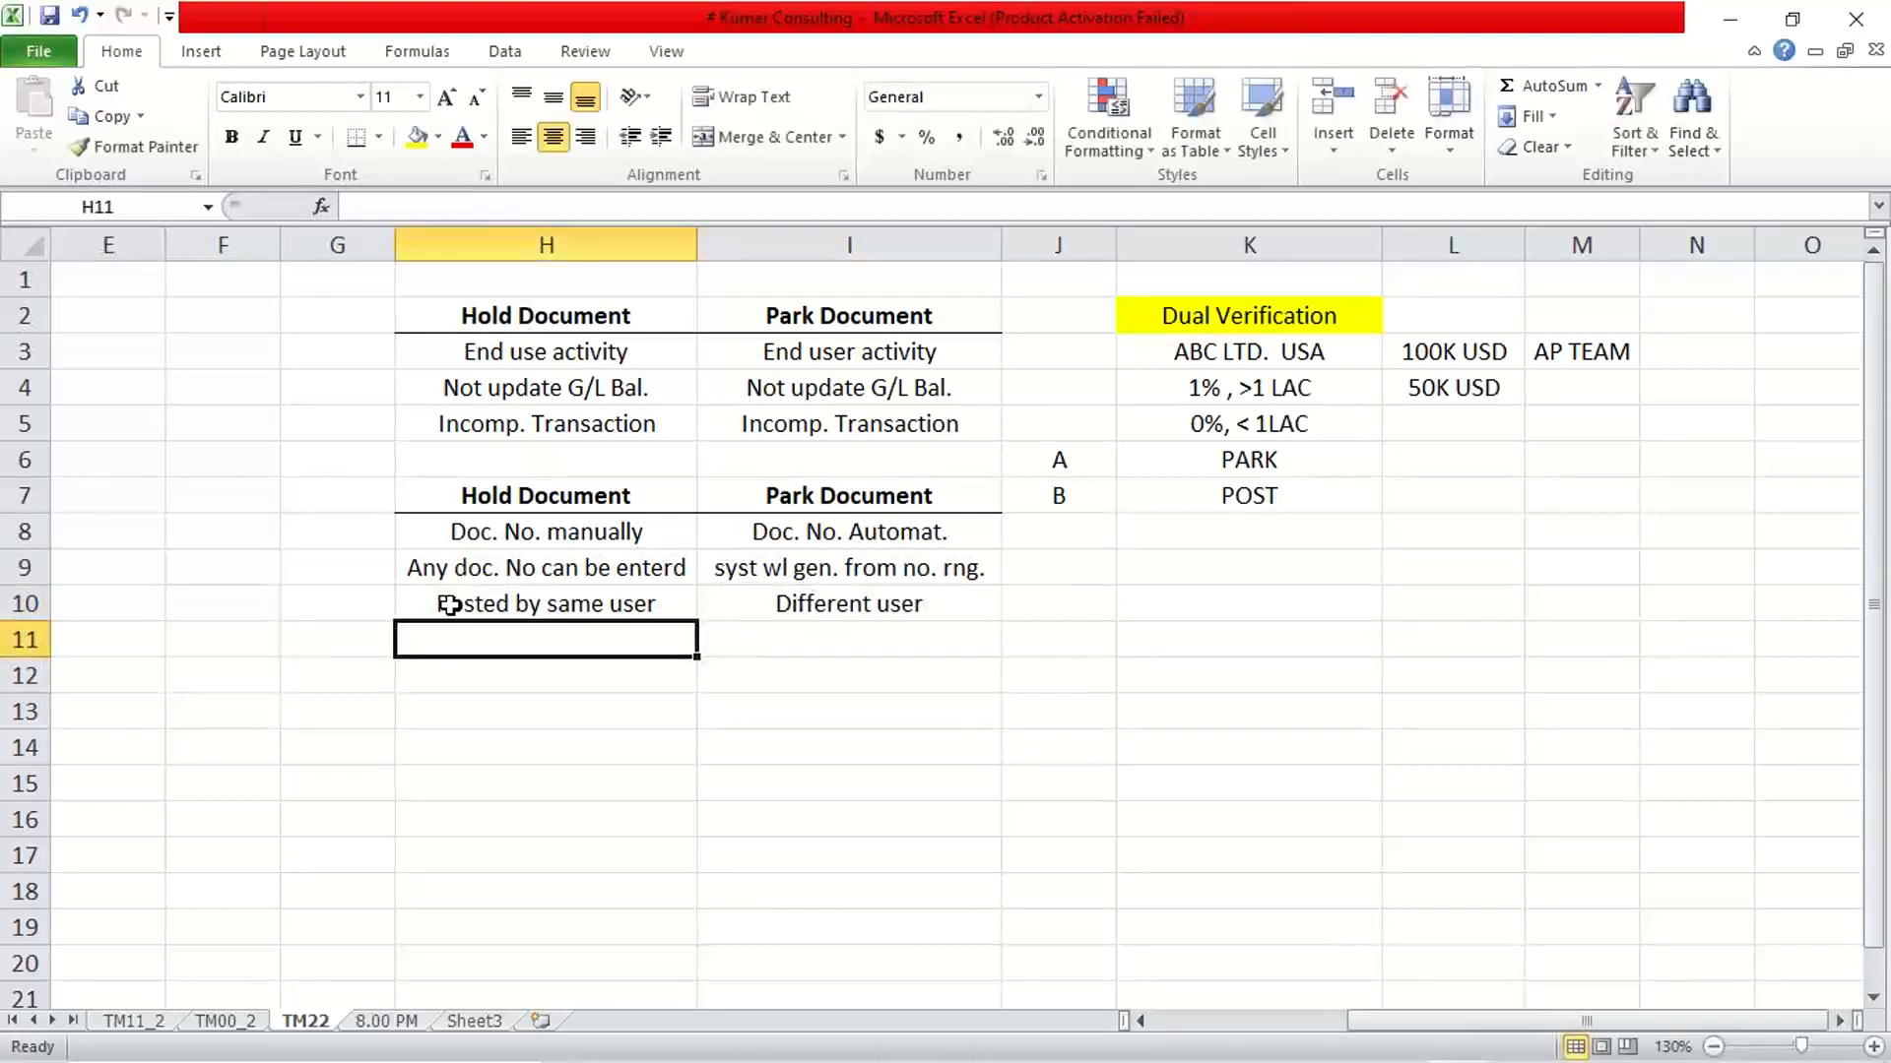
# Review the A and B Park and Post example beside the Park Document notes
pyautogui.click(1048, 458)
pyautogui.click(1039, 501)
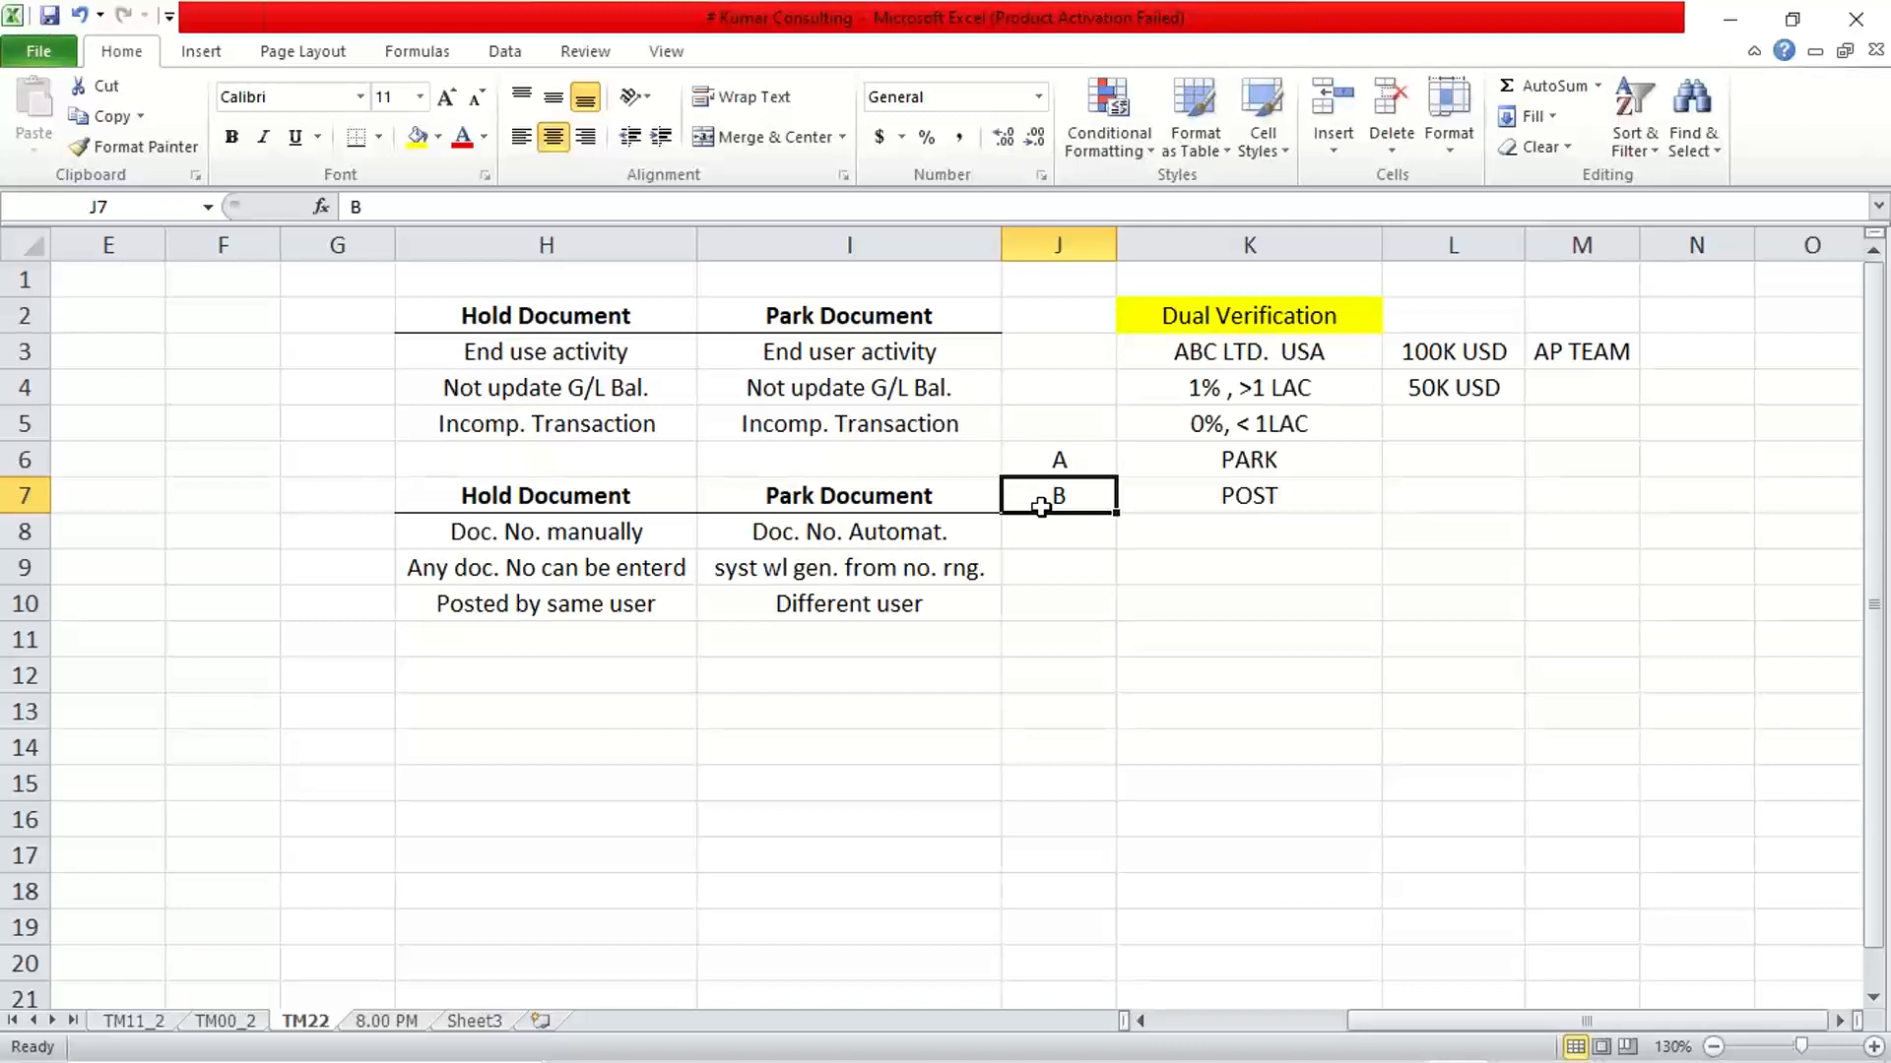
pyautogui.click(845, 630)
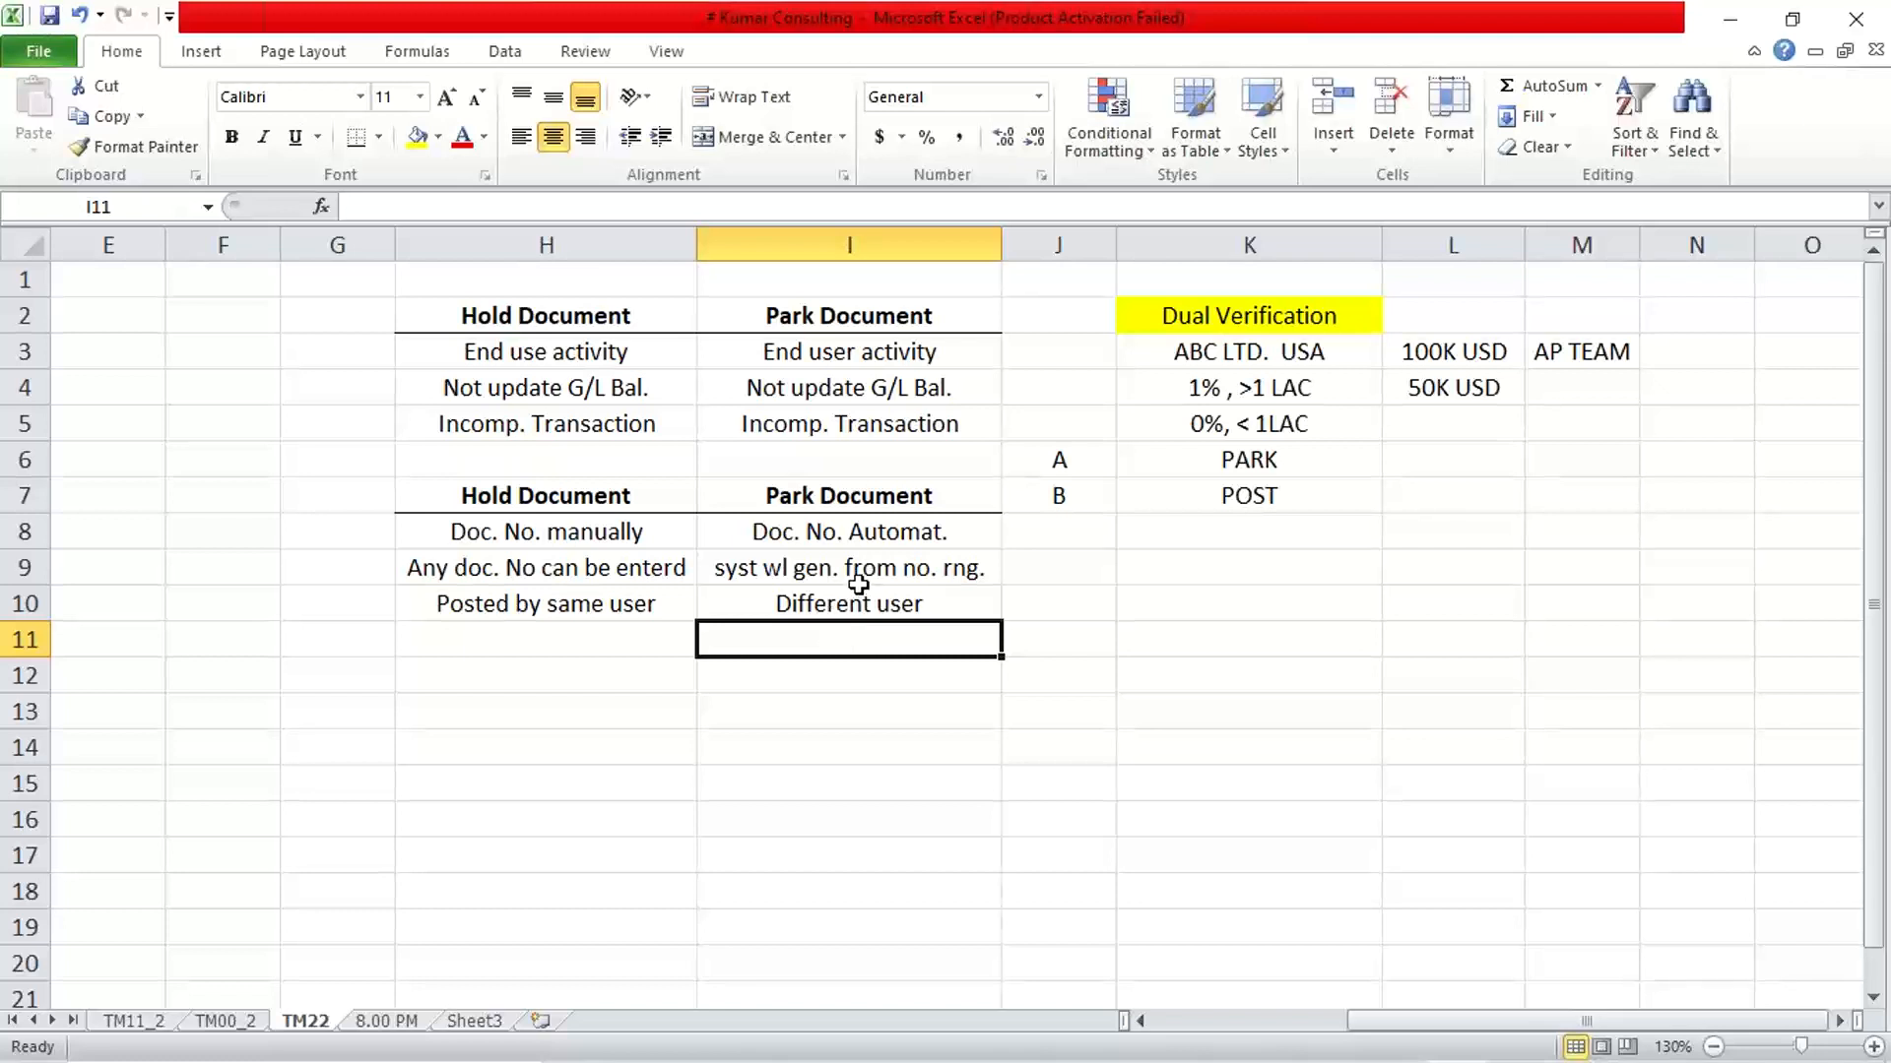
pyautogui.click(859, 577)
pyautogui.click(1182, 476)
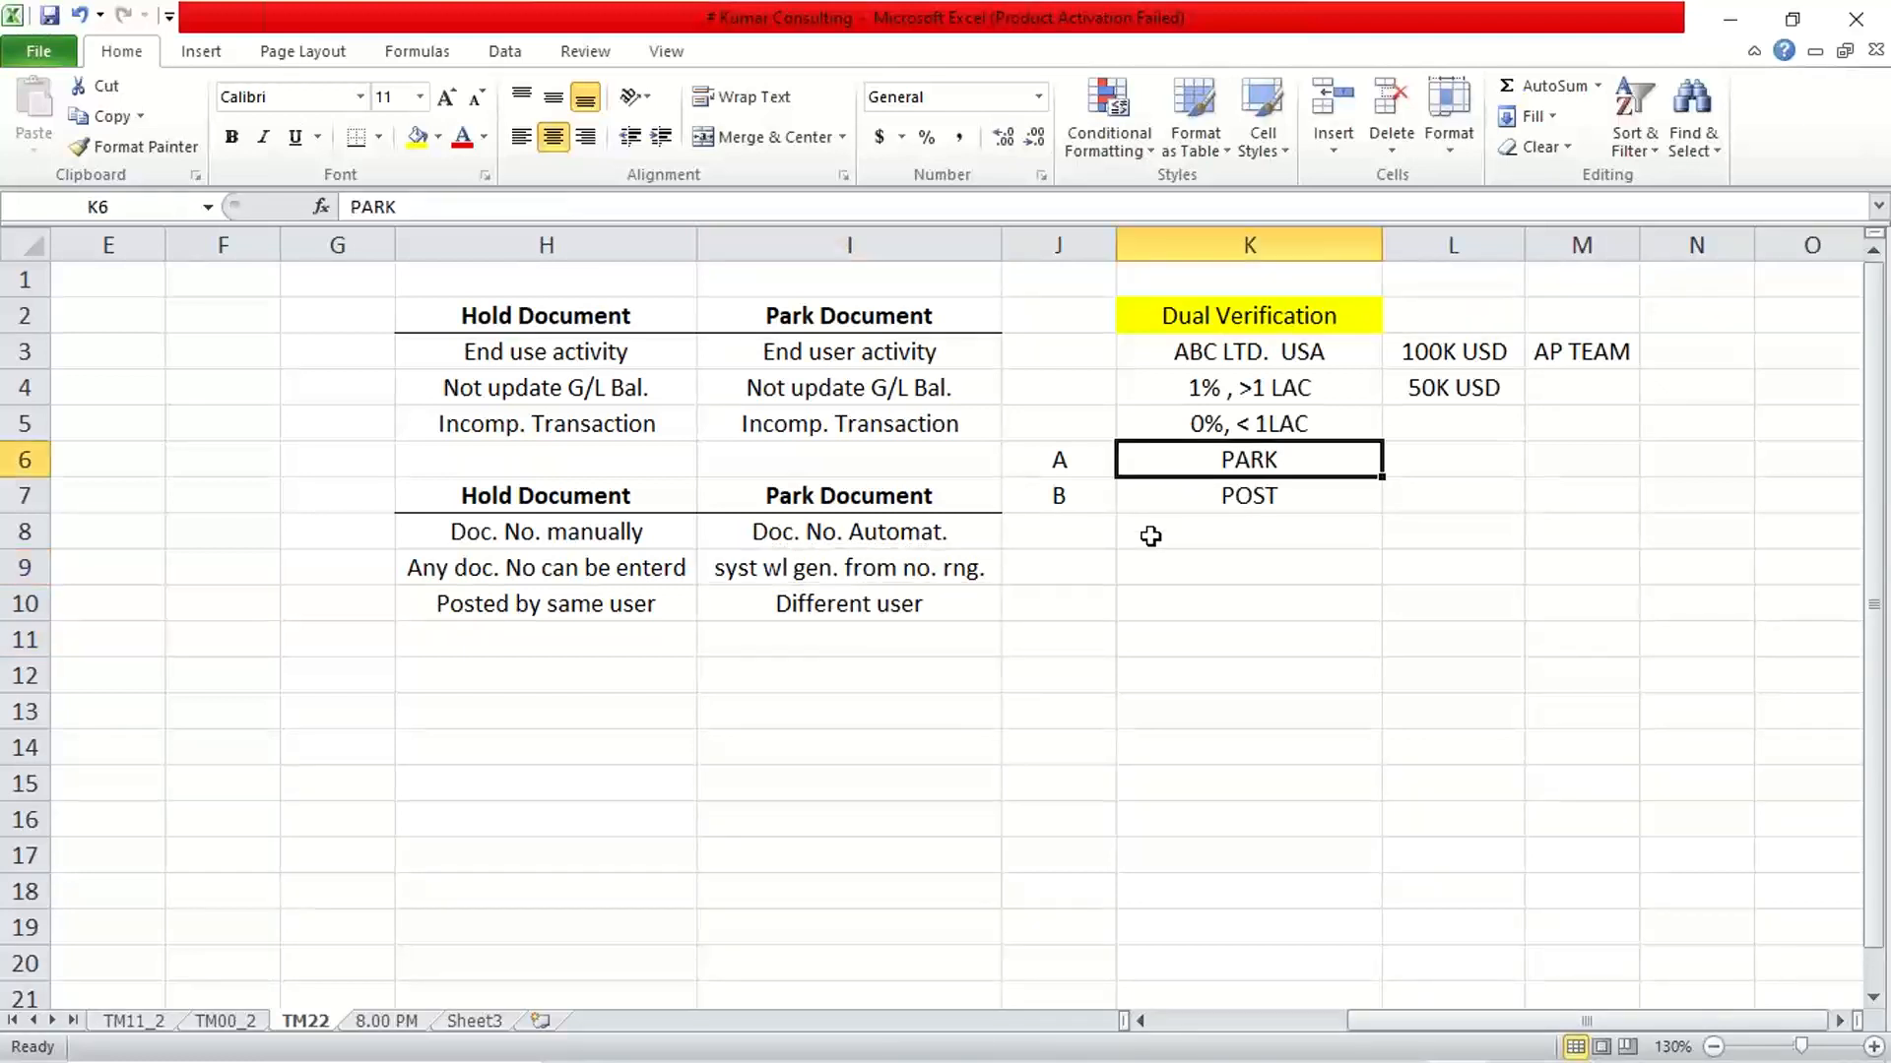
pyautogui.click(1176, 503)
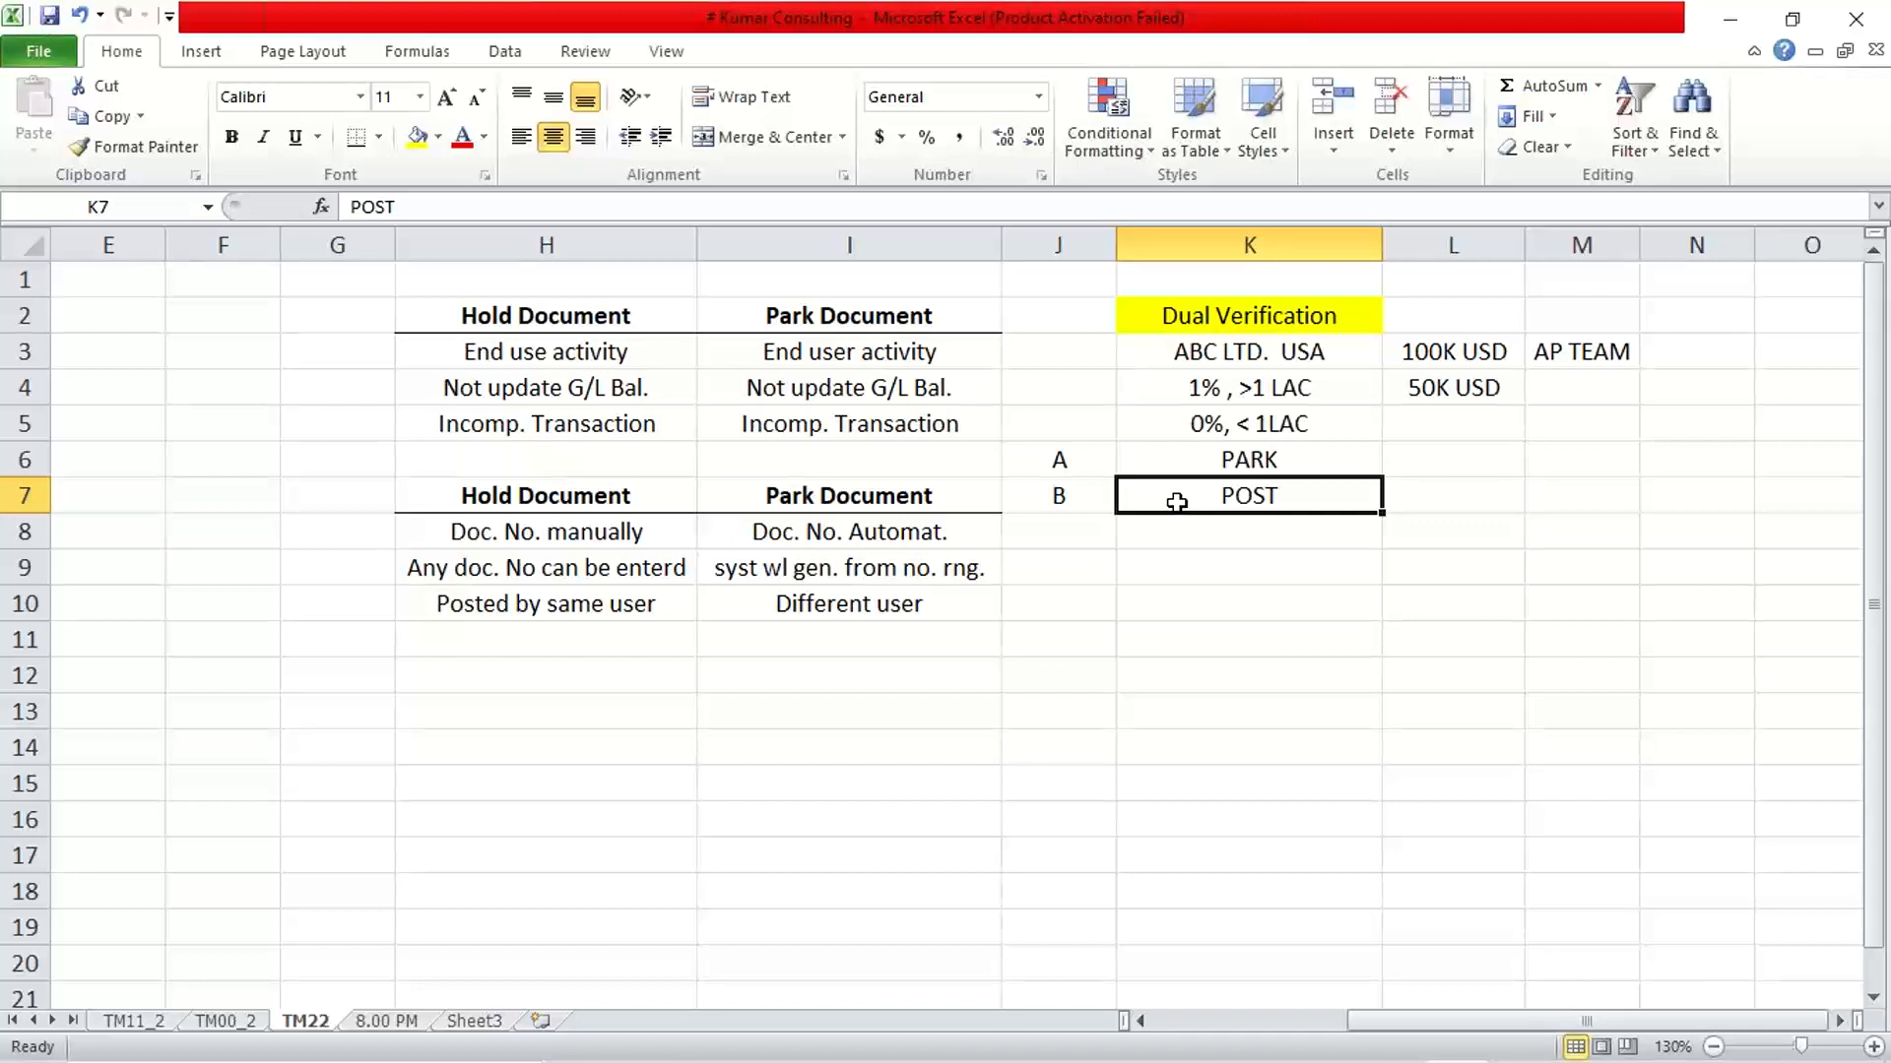
pyautogui.press('Down')
pyautogui.press('Down')
pyautogui.press('Down')
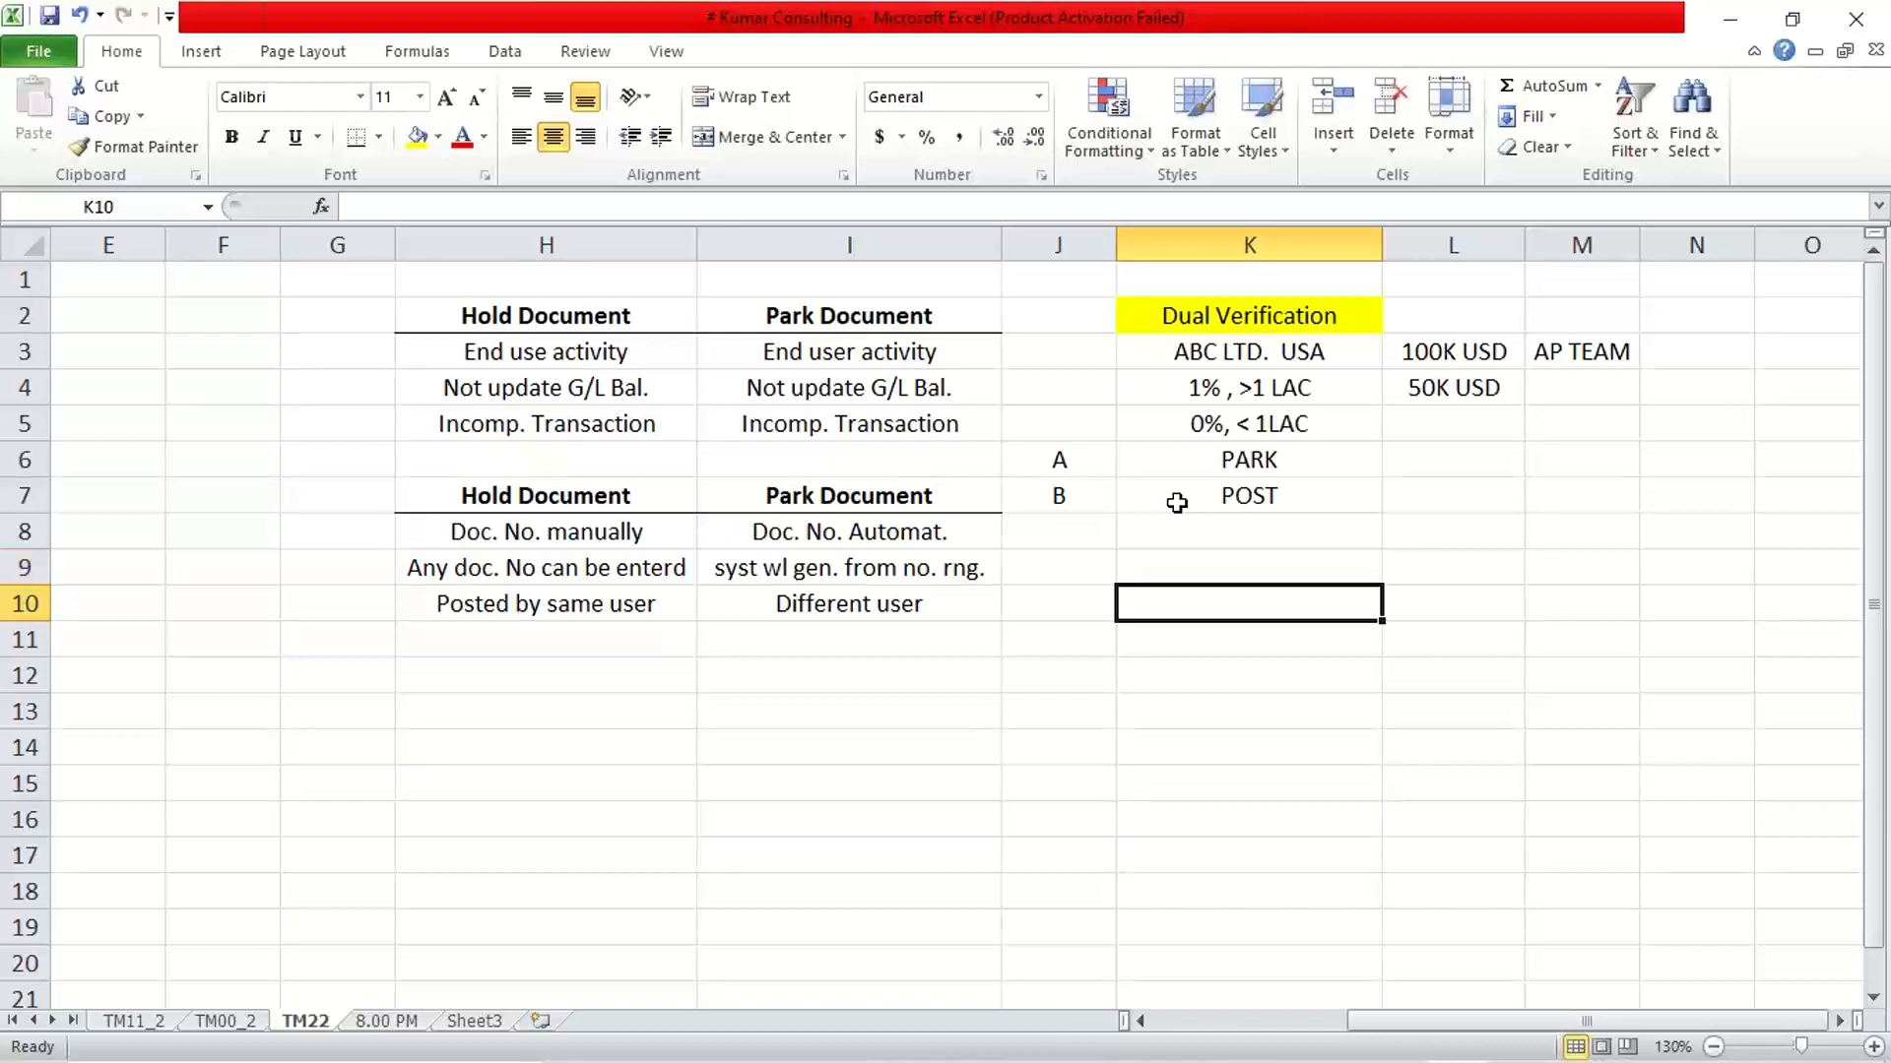
# Compare the Hold Document and Park Document notes on numbering and posting user in rows 8 to 10
pyautogui.press('Left')
pyautogui.press('Left')
pyautogui.press('Left')
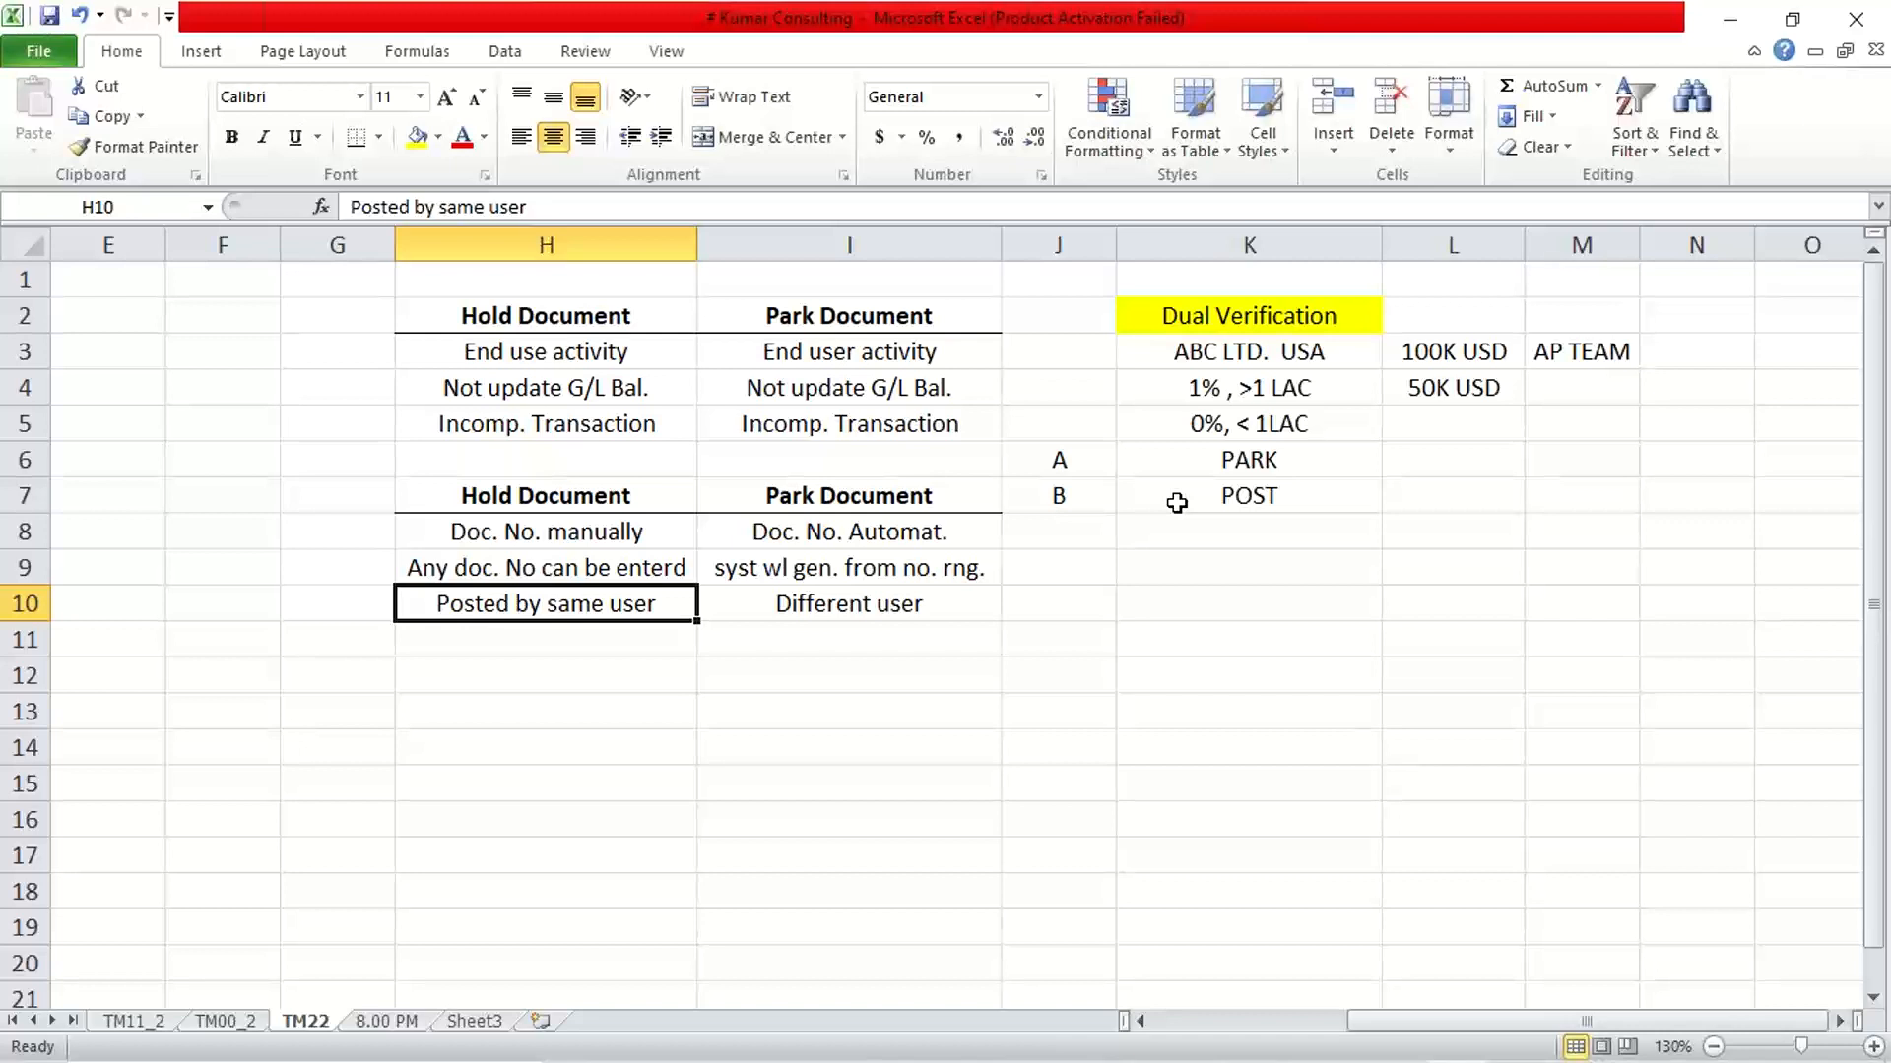
pyautogui.press('Right')
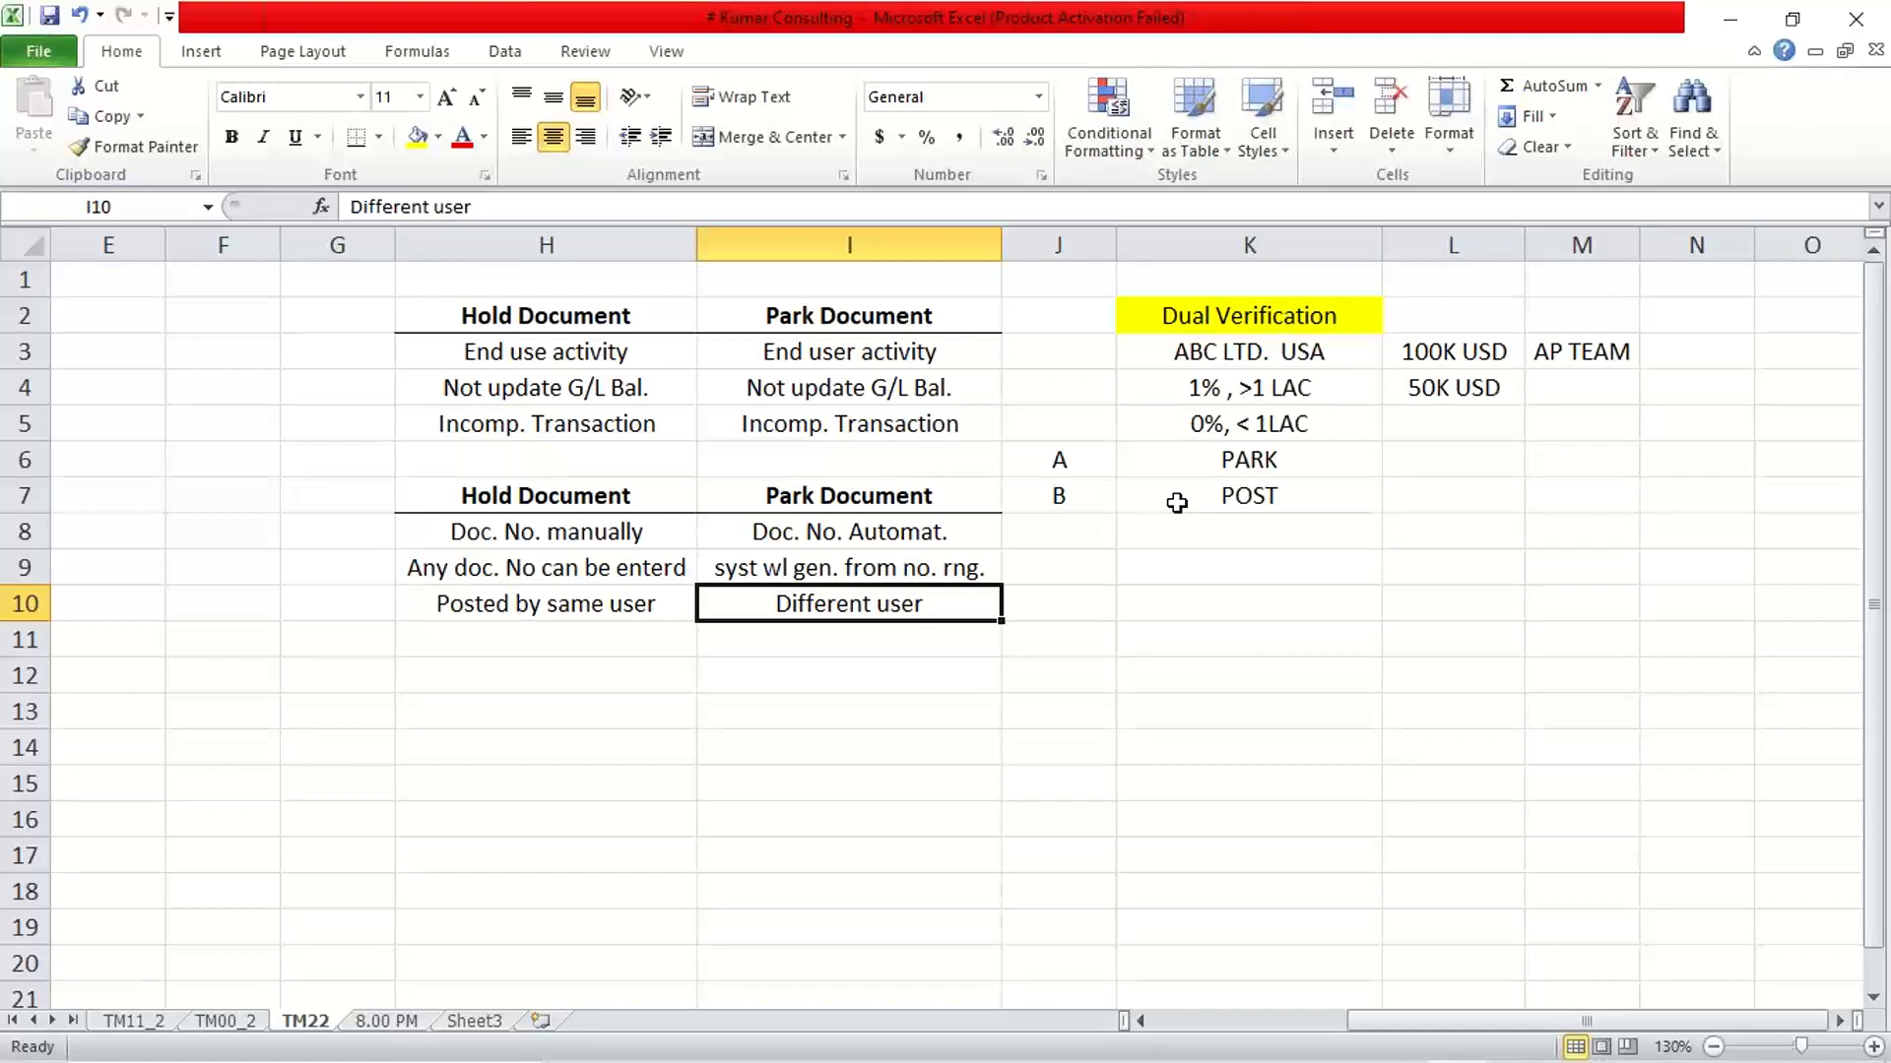
pyautogui.click(553, 546)
pyautogui.click(599, 607)
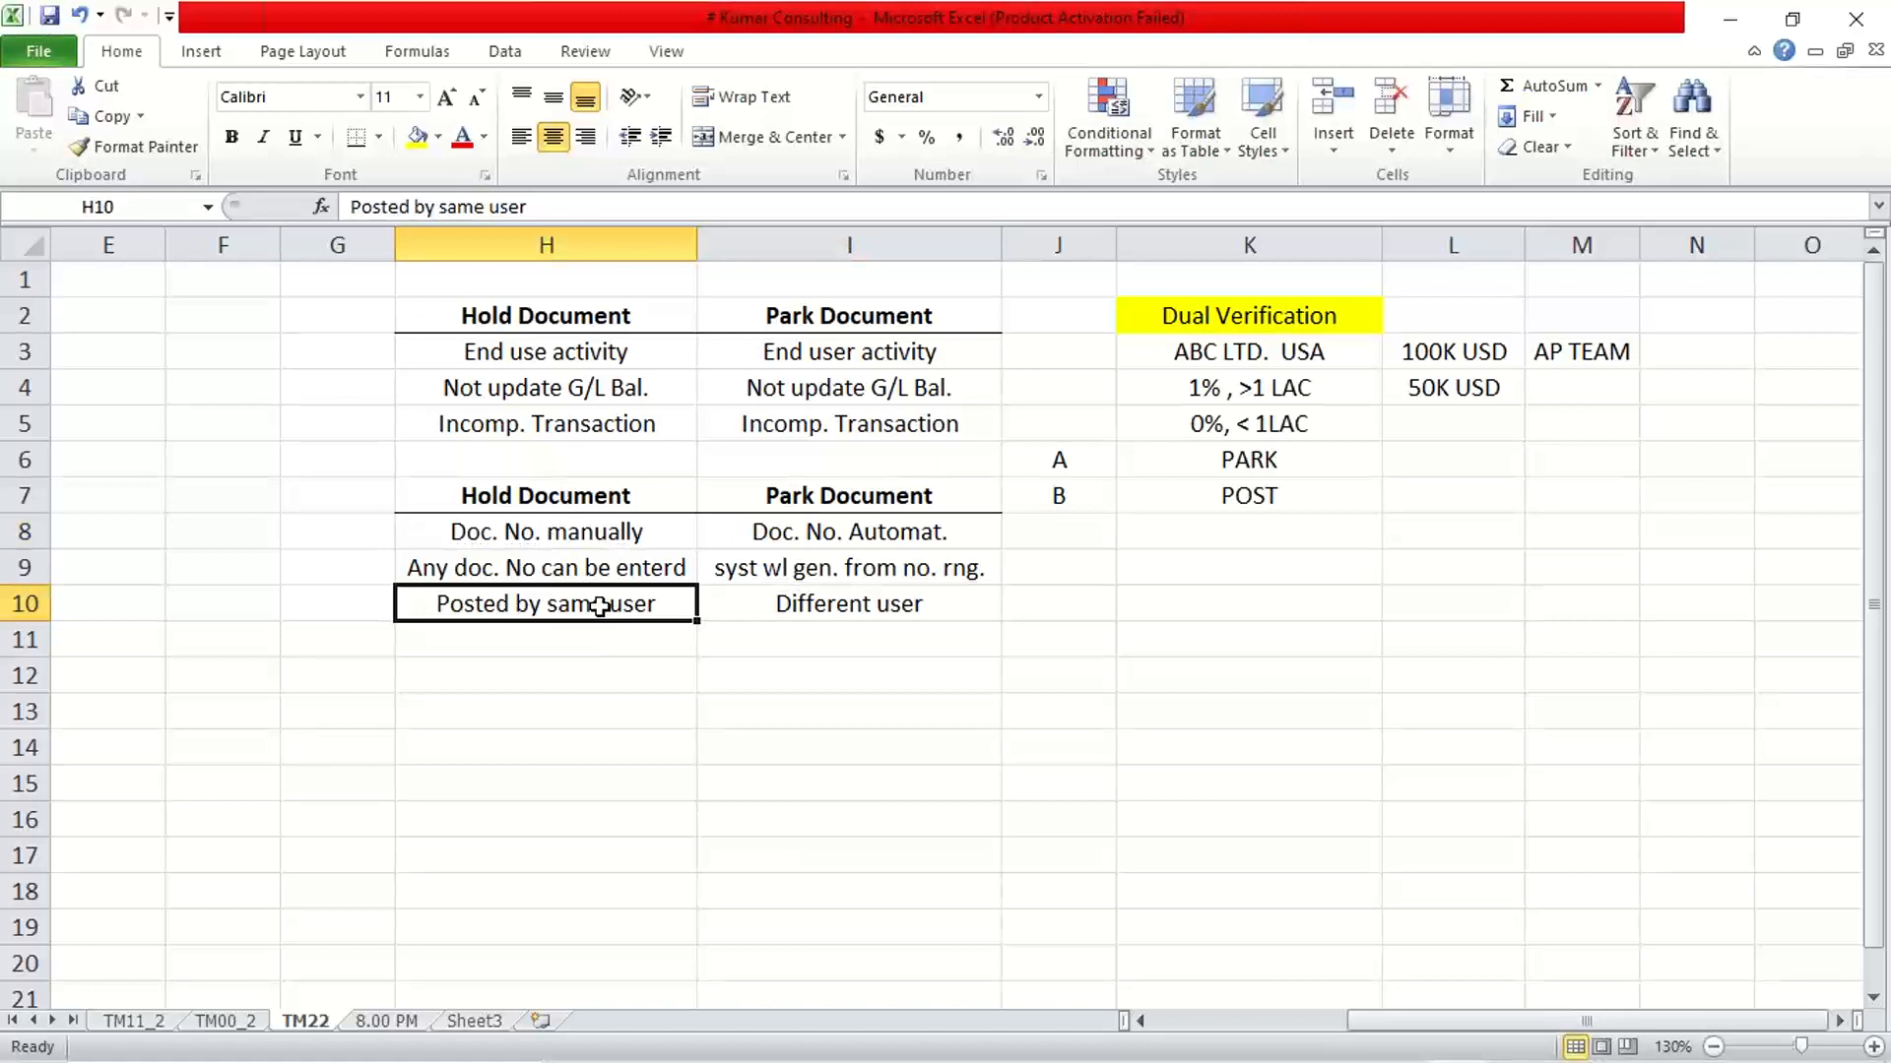
pyautogui.moveTo(576, 579); pyautogui.dragTo(934, 577)
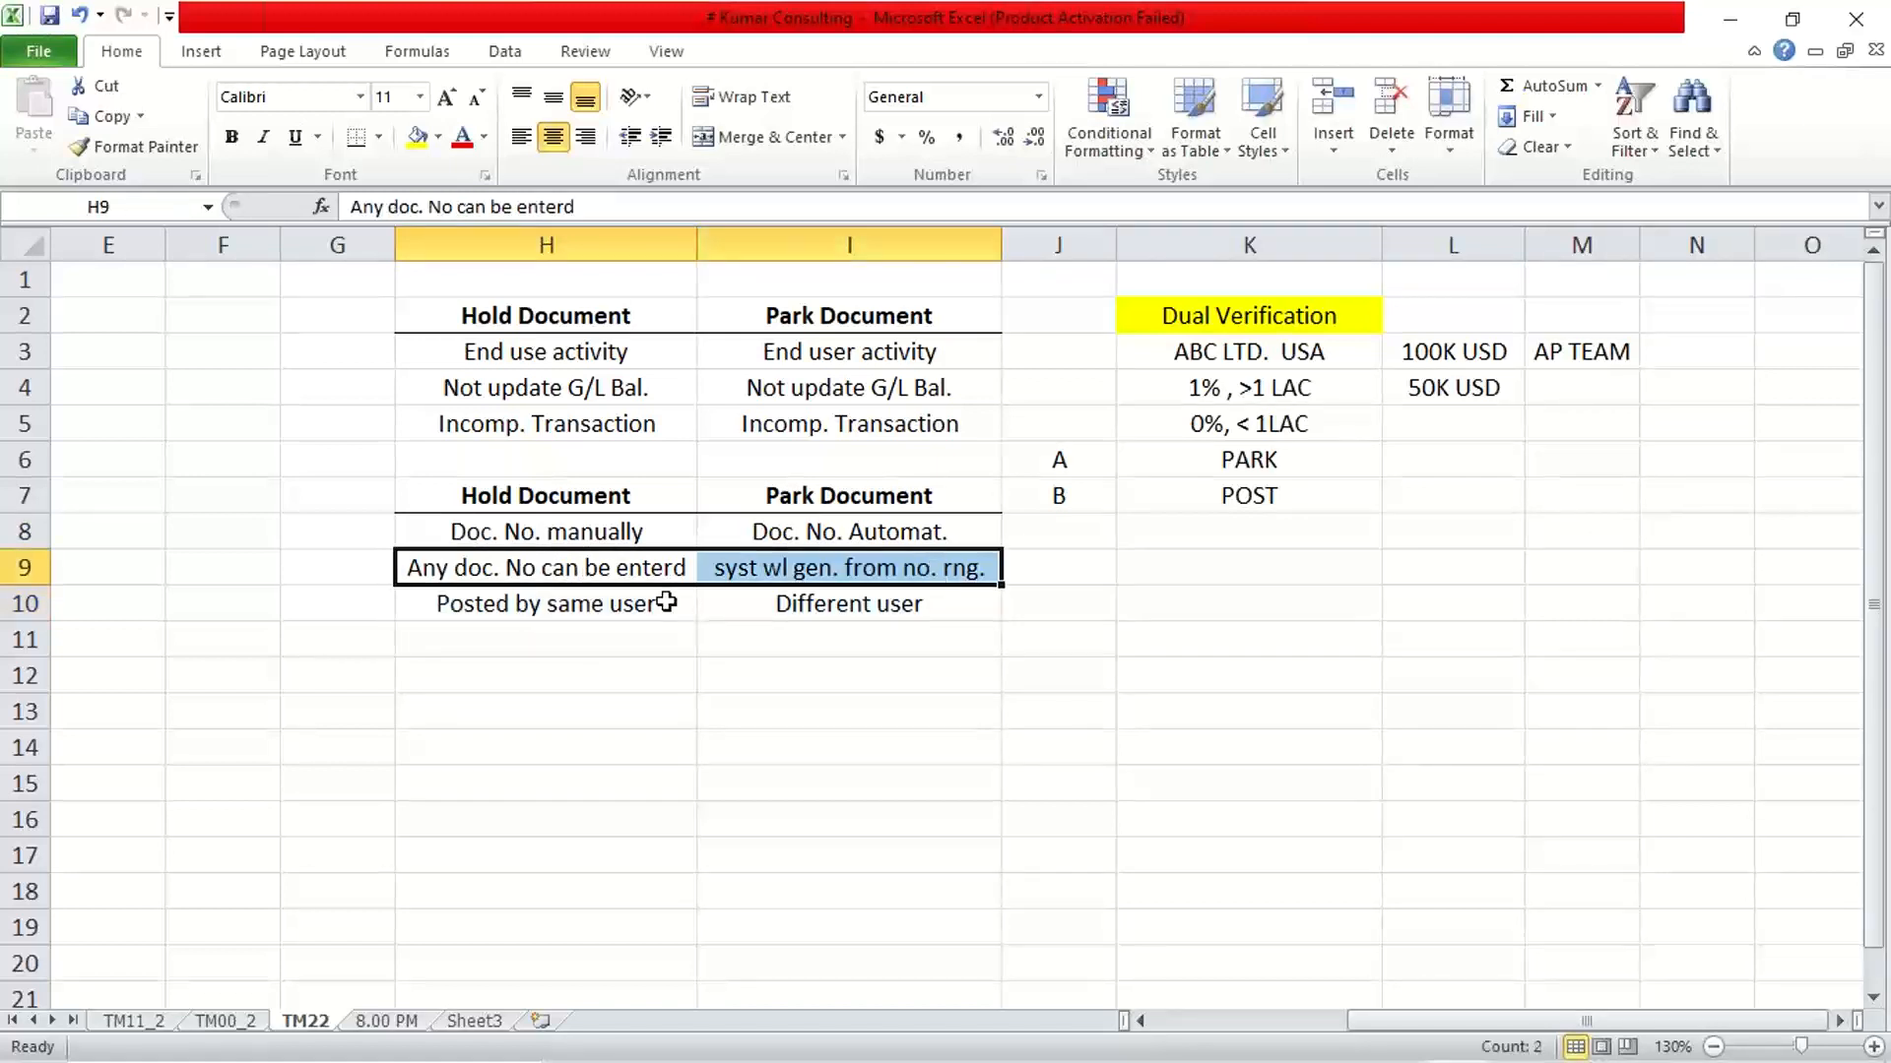
pyautogui.click(549, 567)
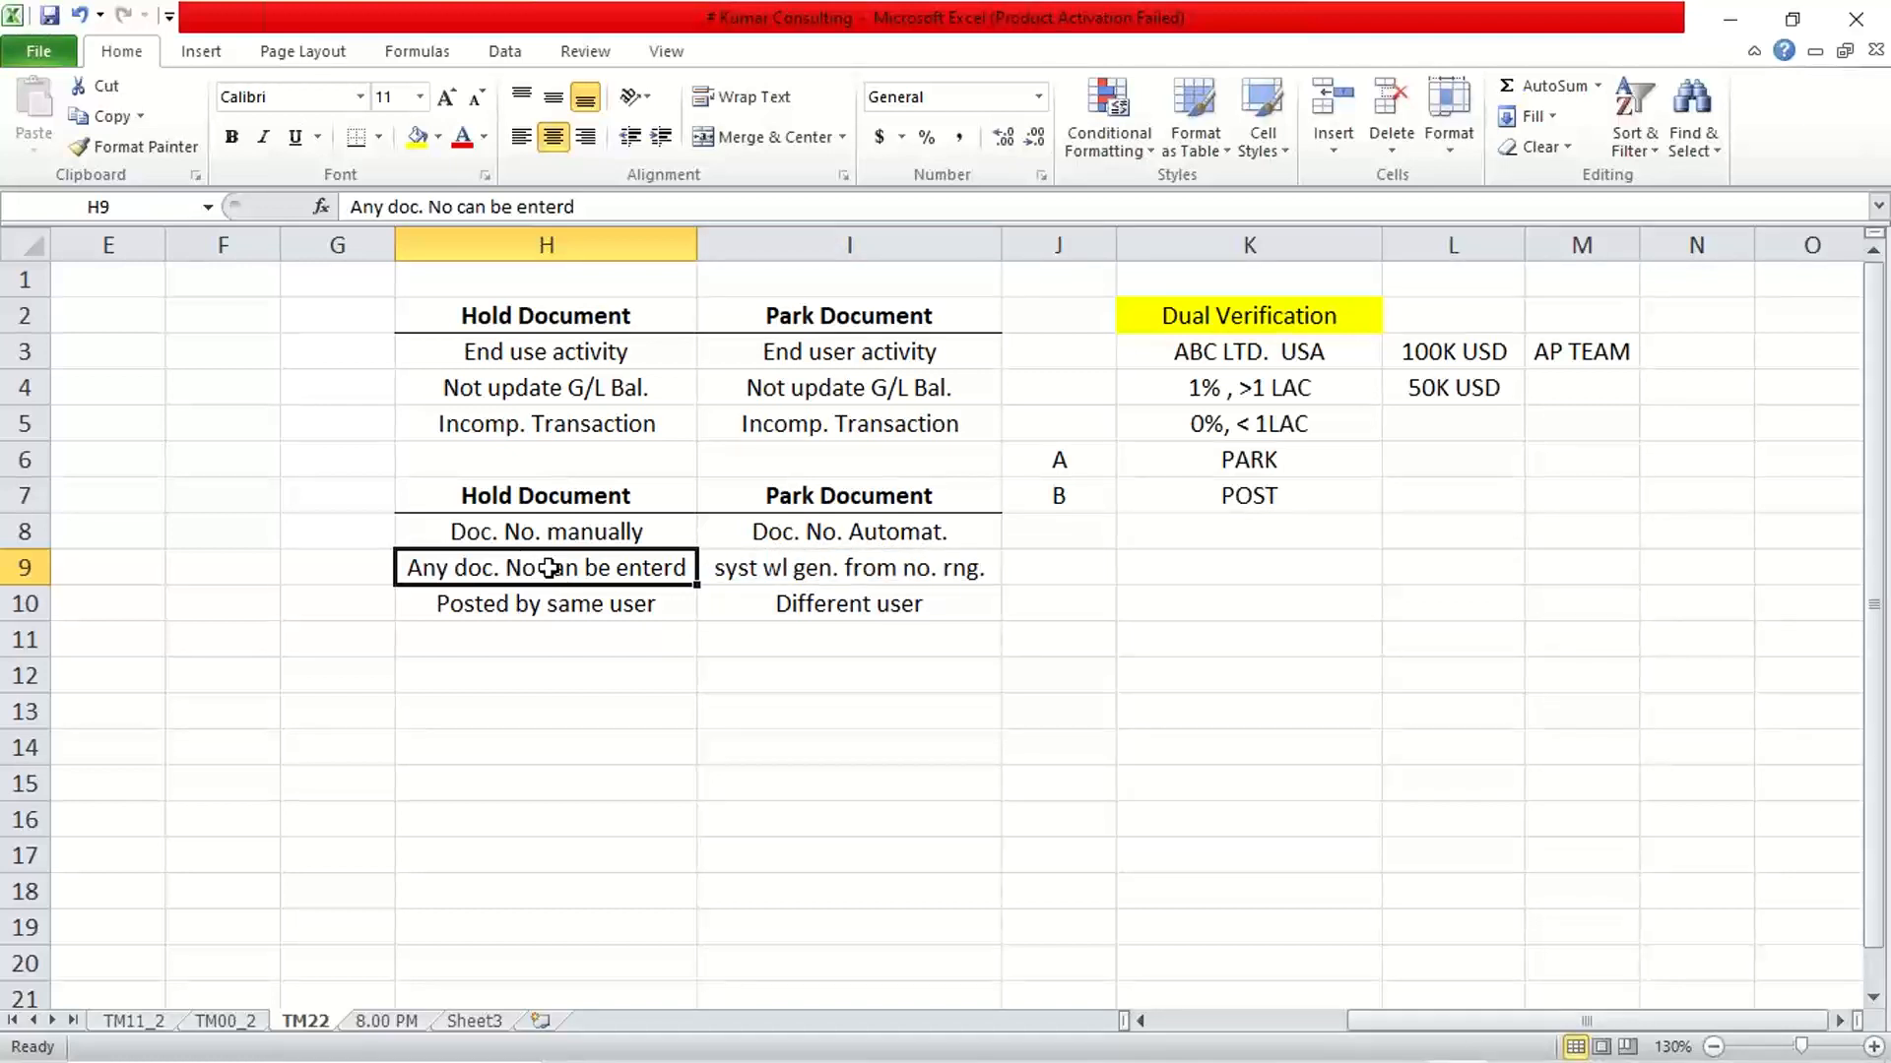
pyautogui.press('Right')
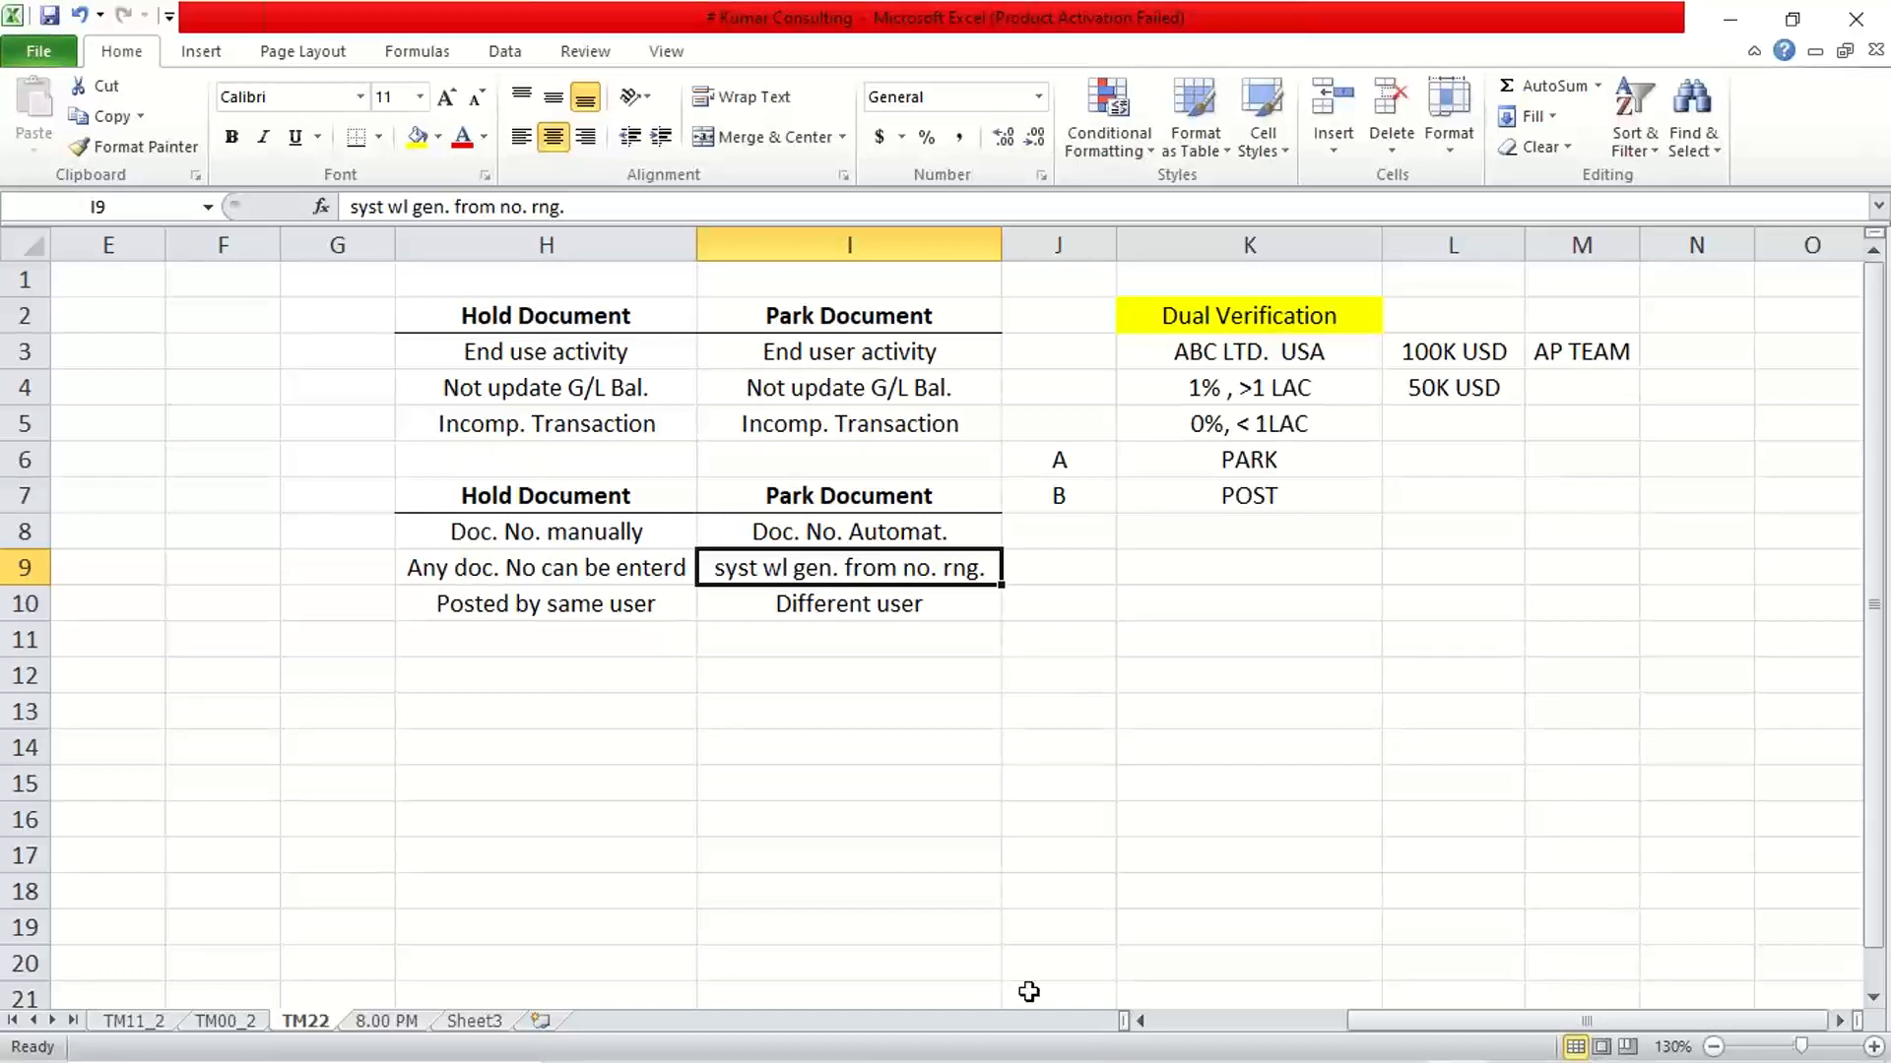
# Switch to the SAP G/L document entry session and open transaction FBV0 for posting parked documents
pyautogui.moveTo(1247, 959)
pyautogui.moveTo(1103, 1052)
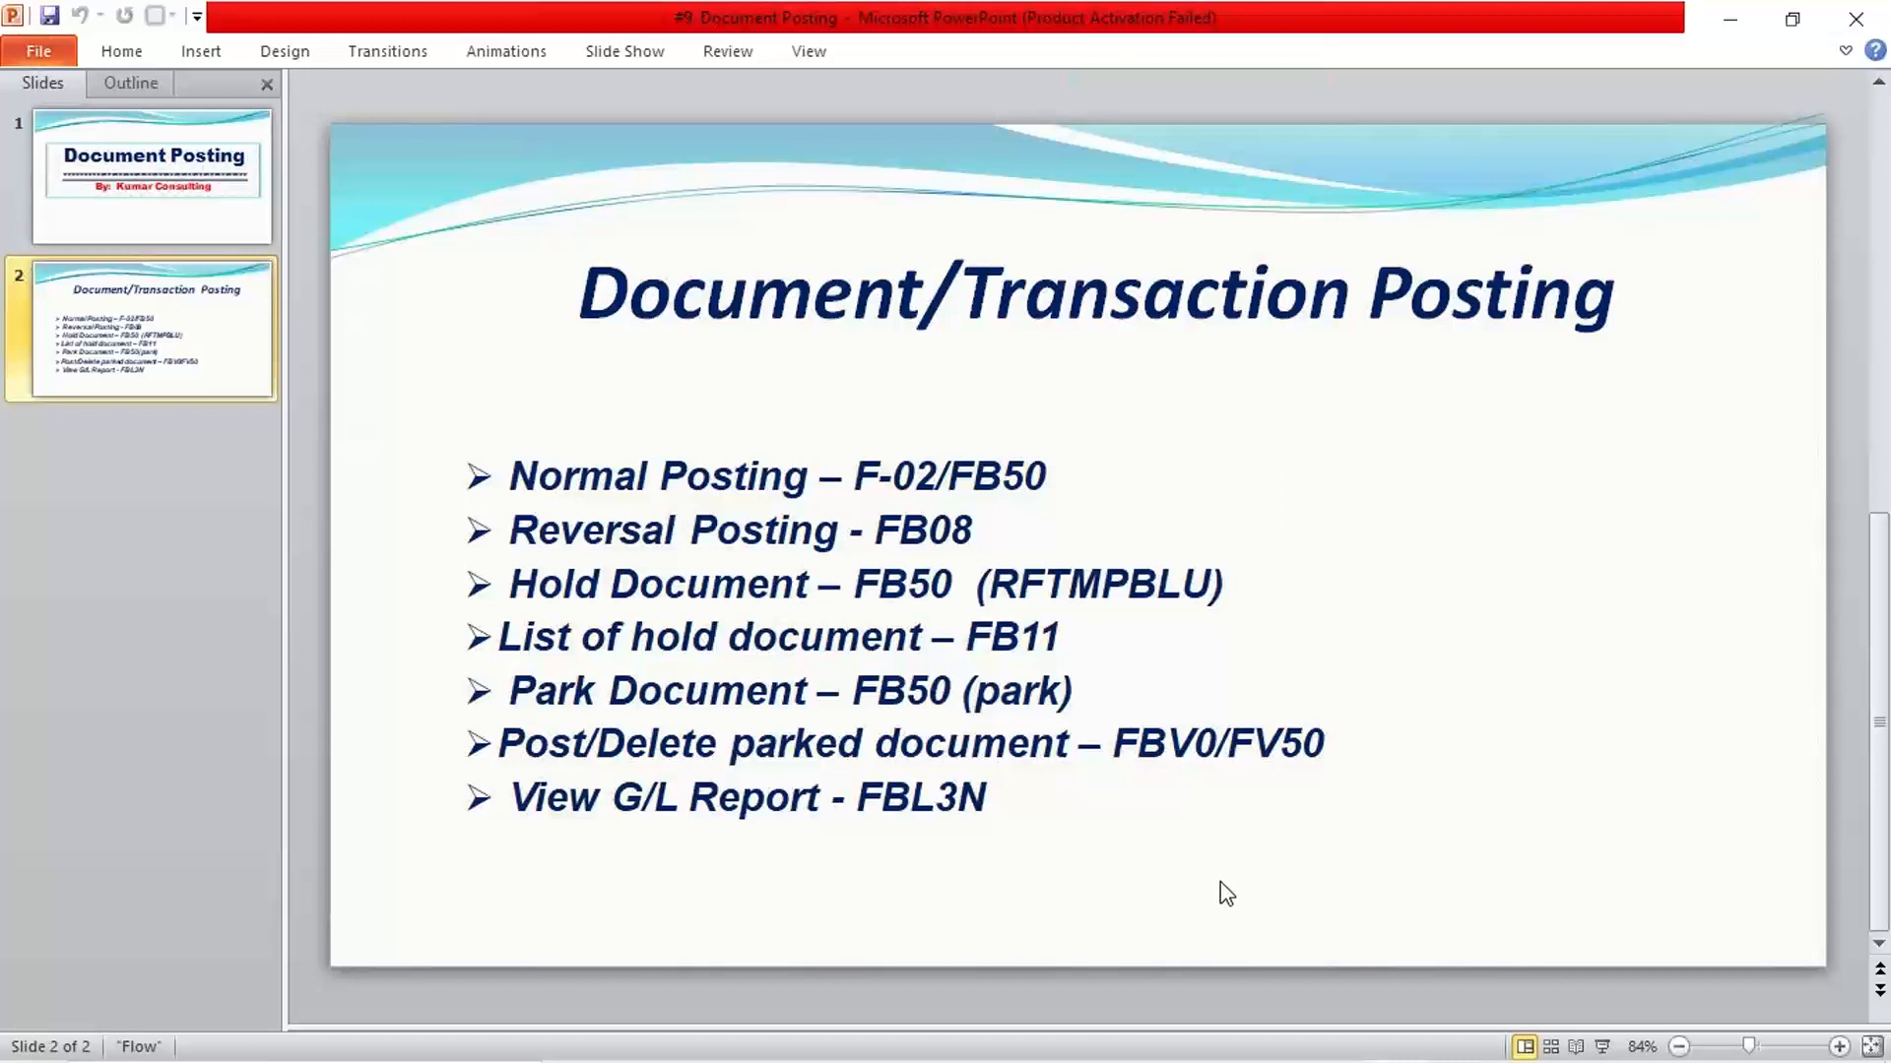
pyautogui.moveTo(1160, 1059)
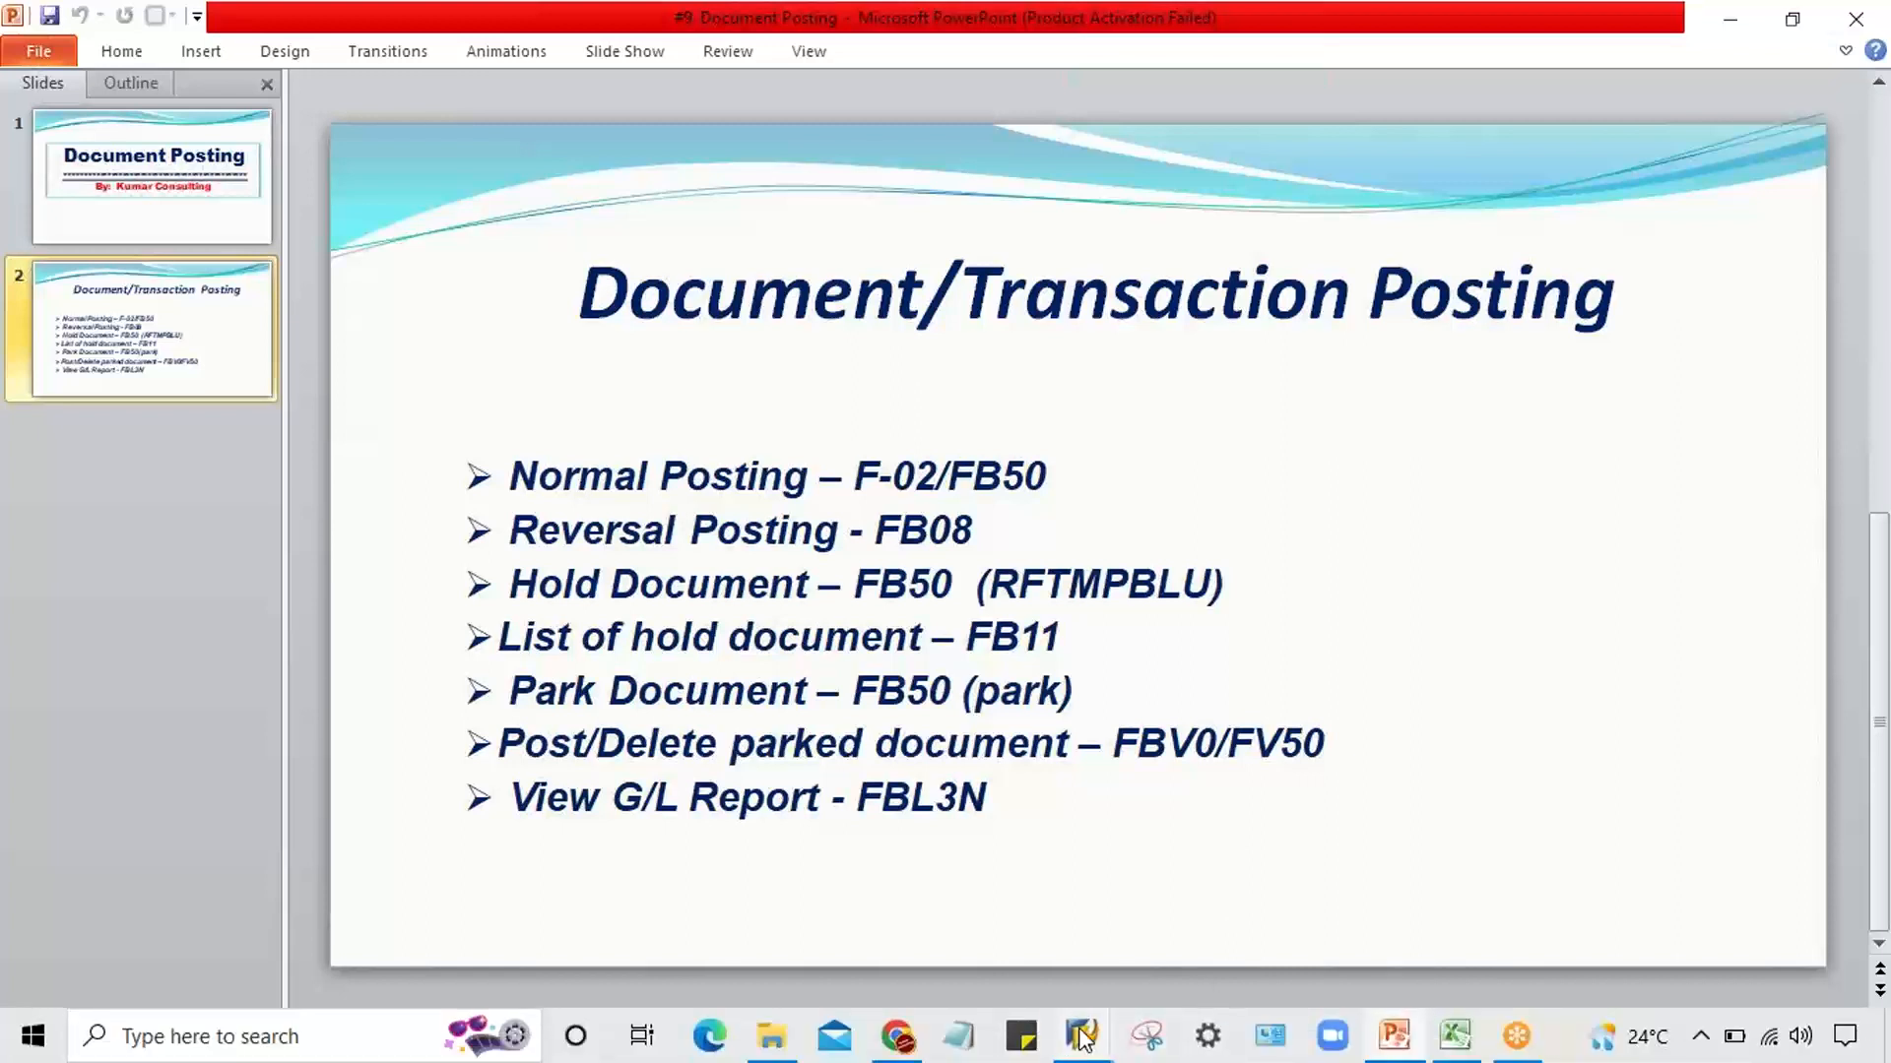
pyautogui.click(876, 915)
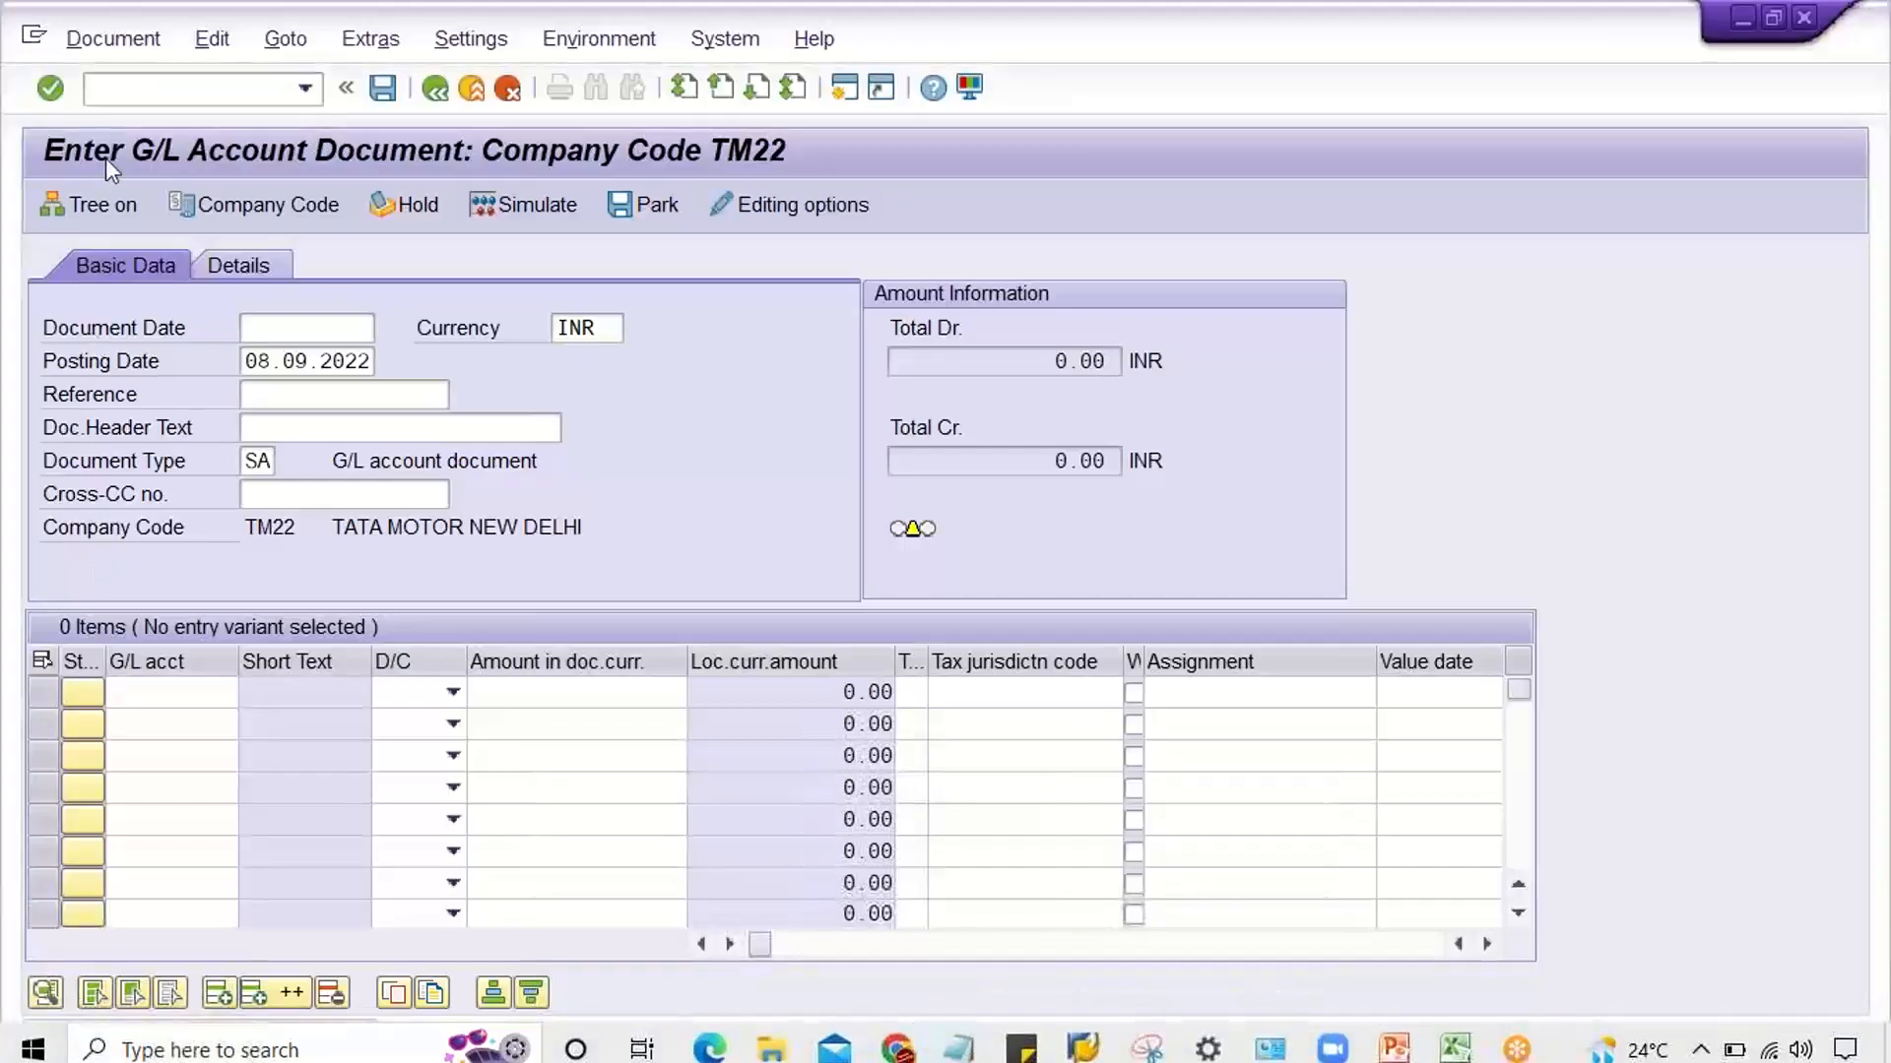
pyautogui.click(100, 93)
pyautogui.write('/nfbv0')
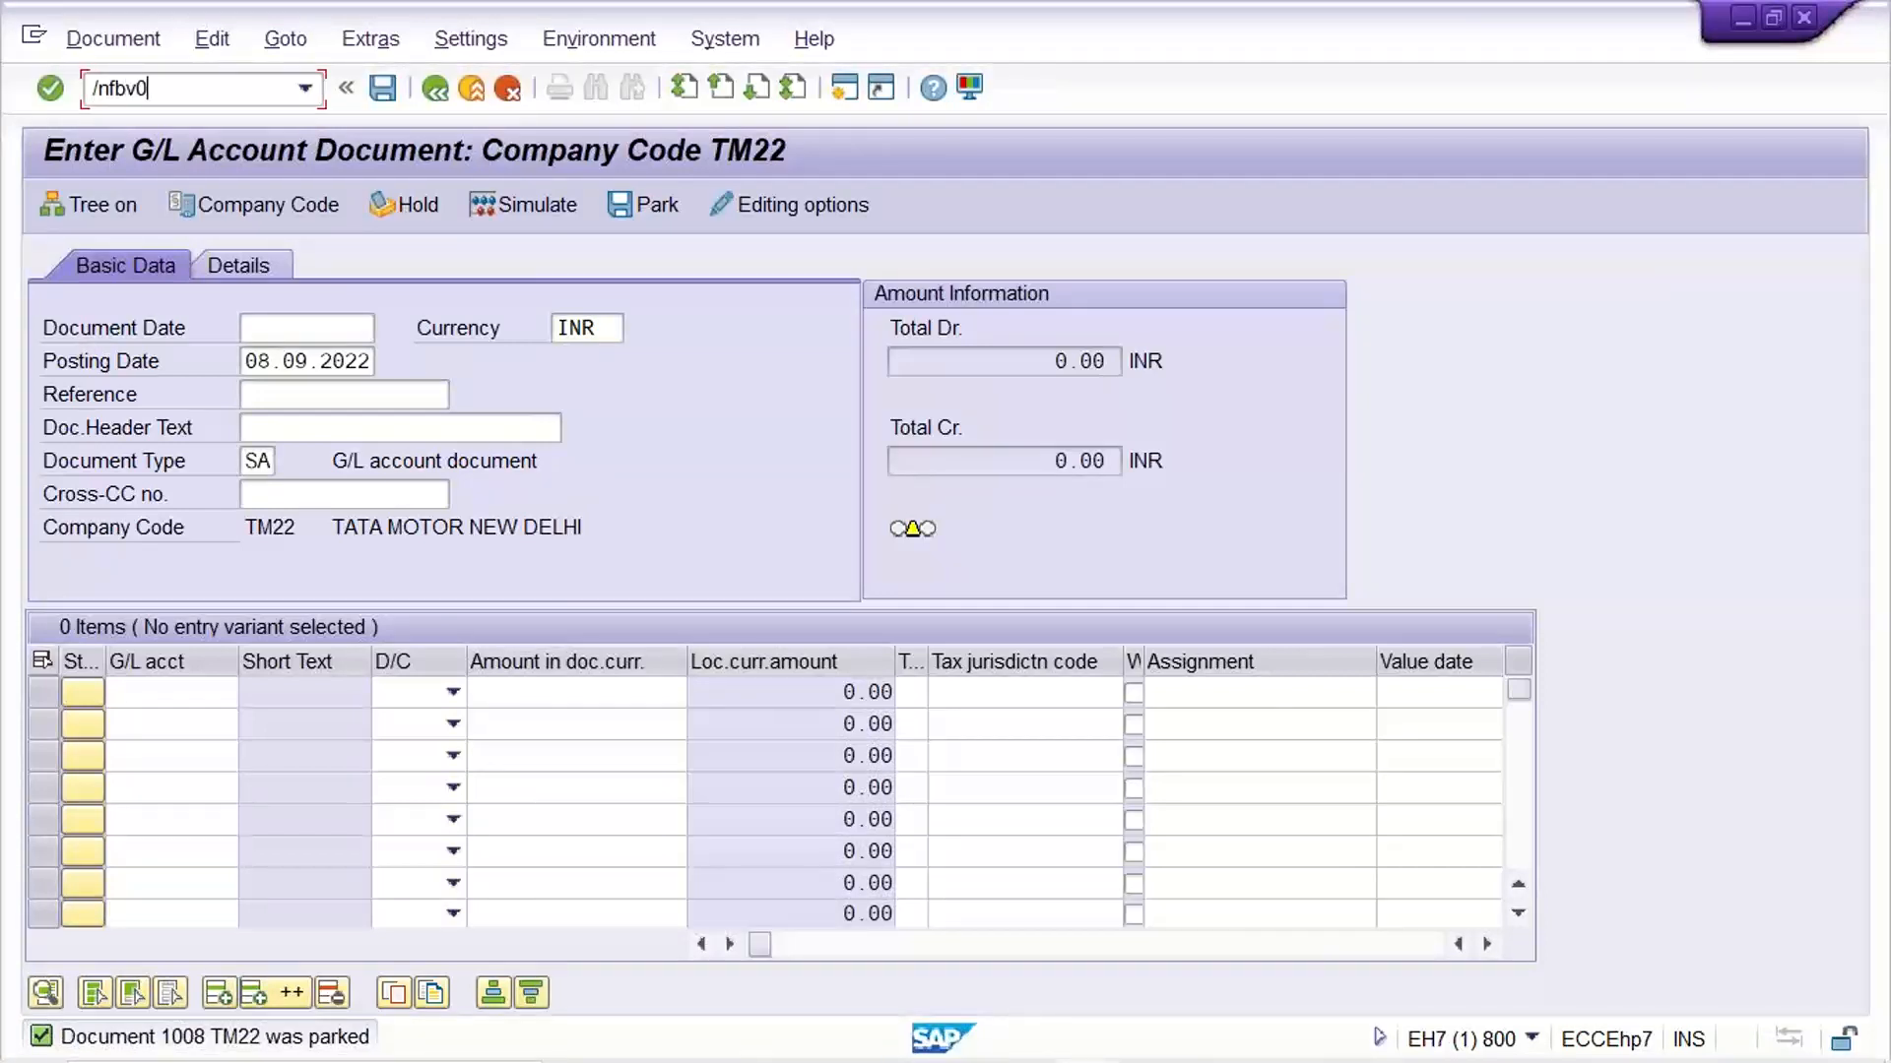
pyautogui.press('Return')
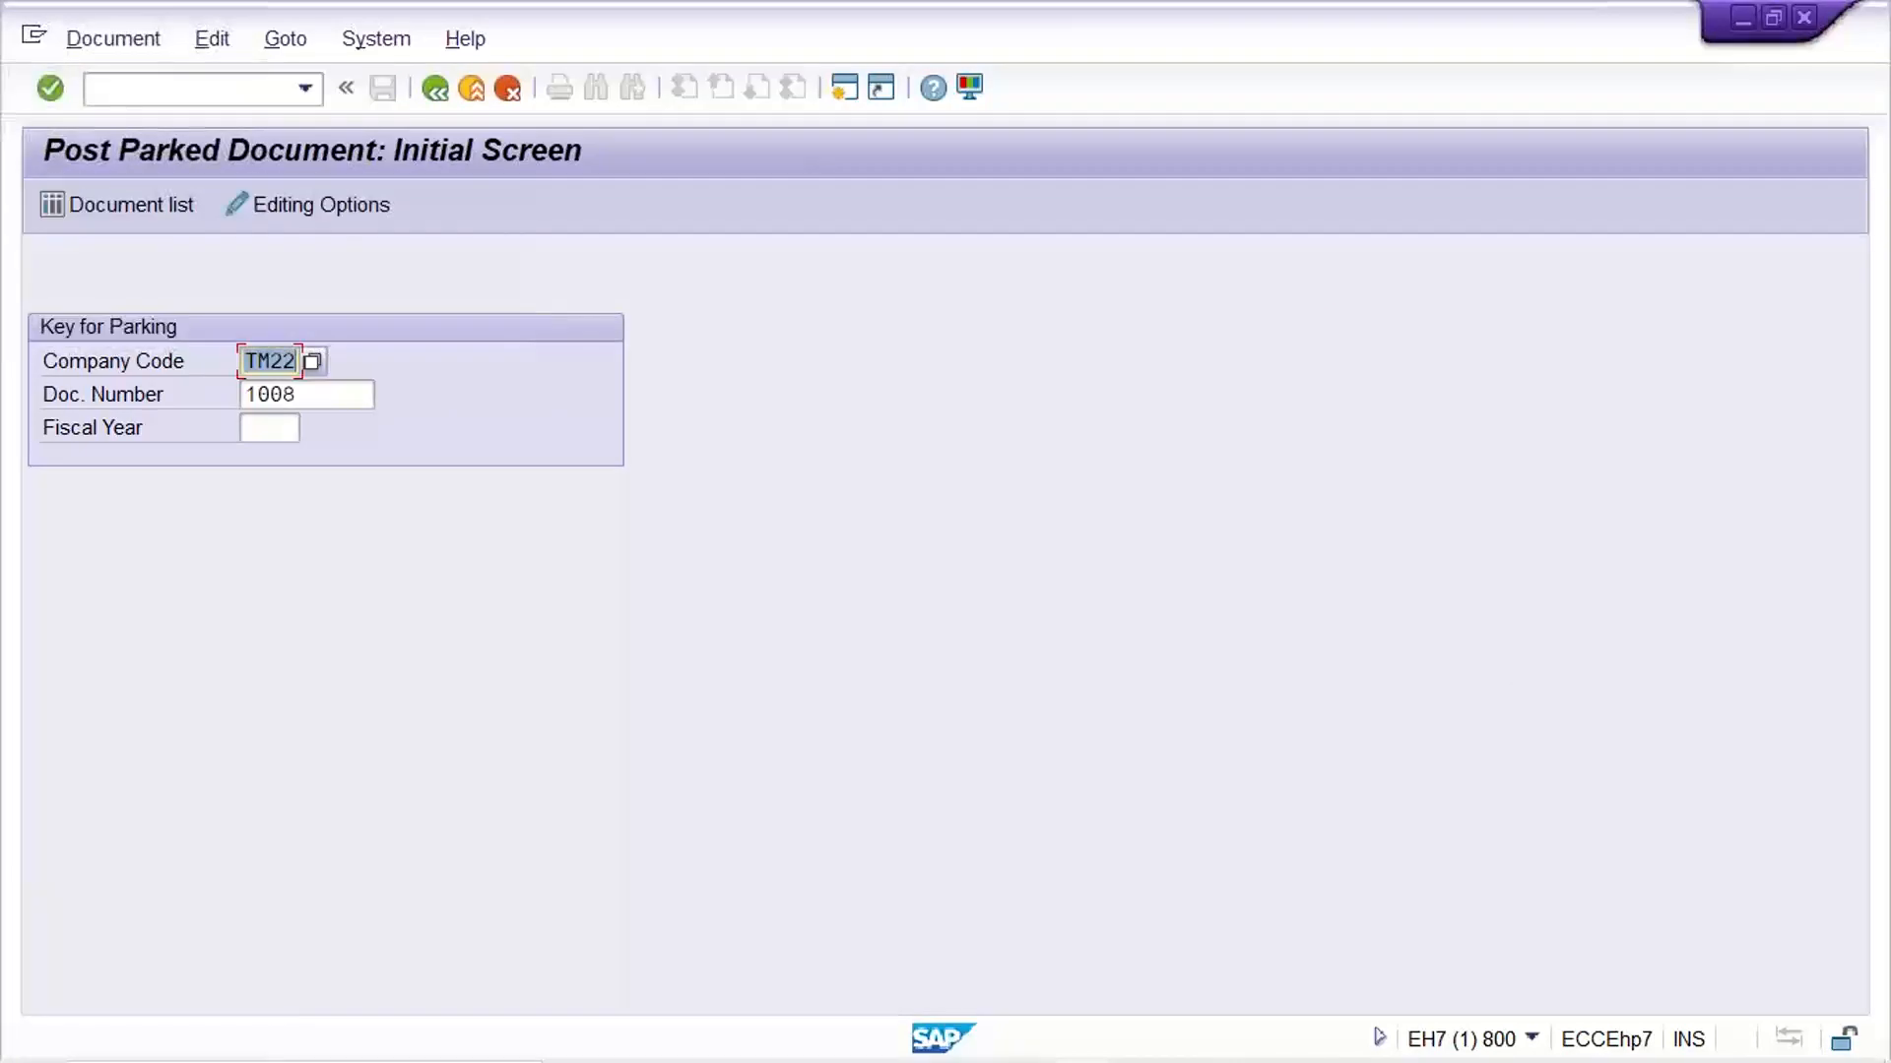
# Set the fiscal year to 2022 and list the parked documents for company code TM22
pyautogui.click(325, 394)
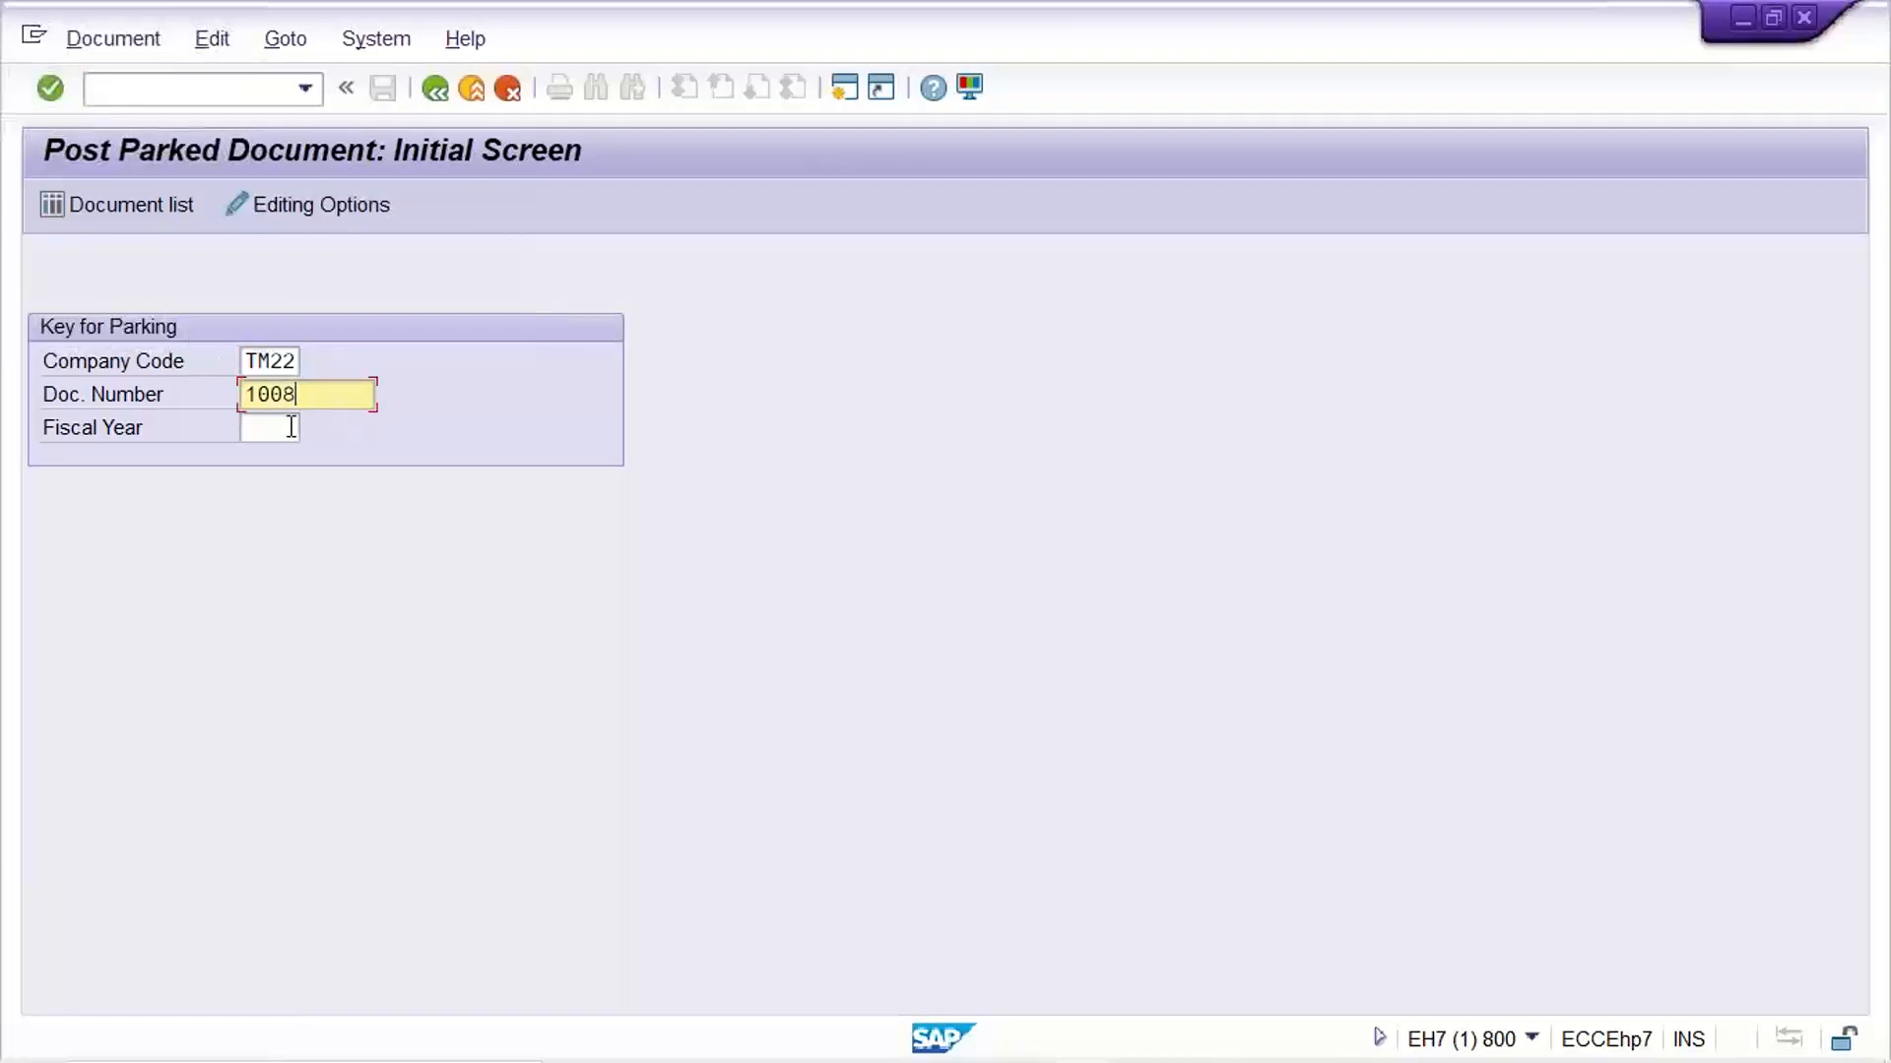
pyautogui.click(292, 427)
pyautogui.write('2022')
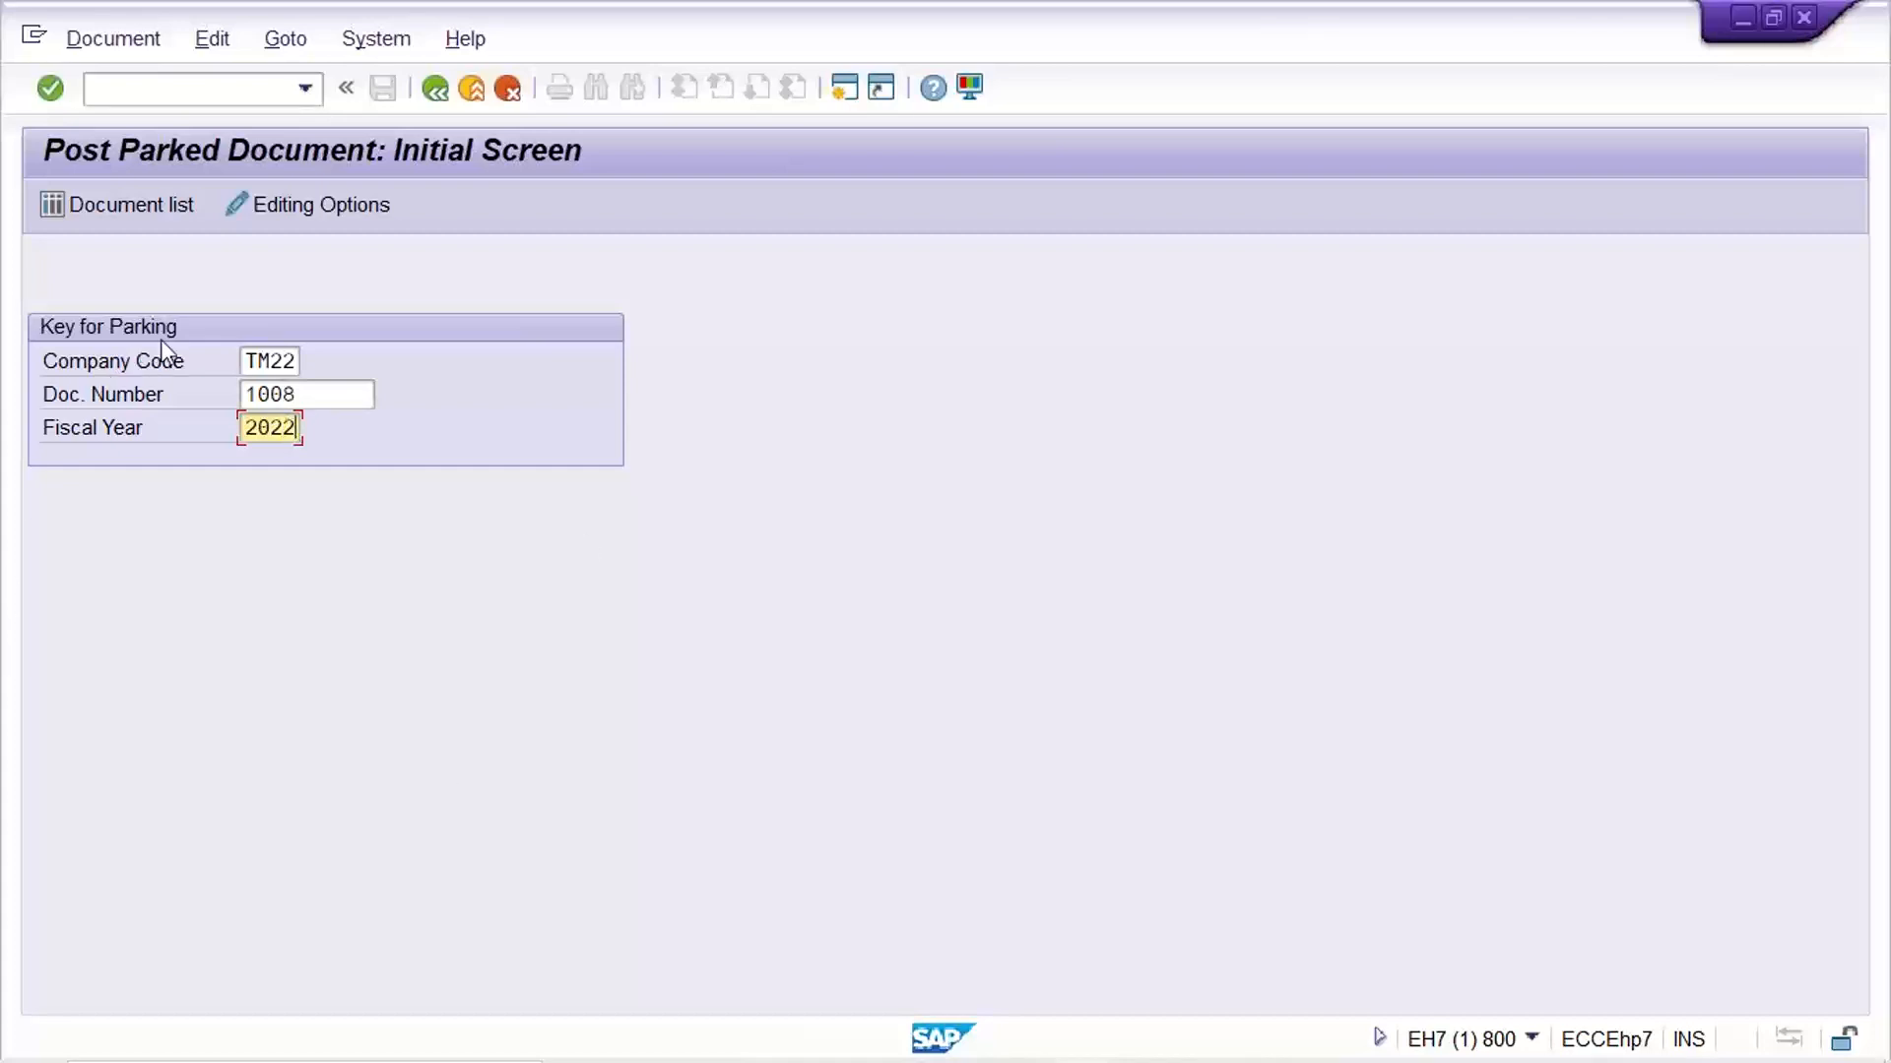
pyautogui.click(148, 204)
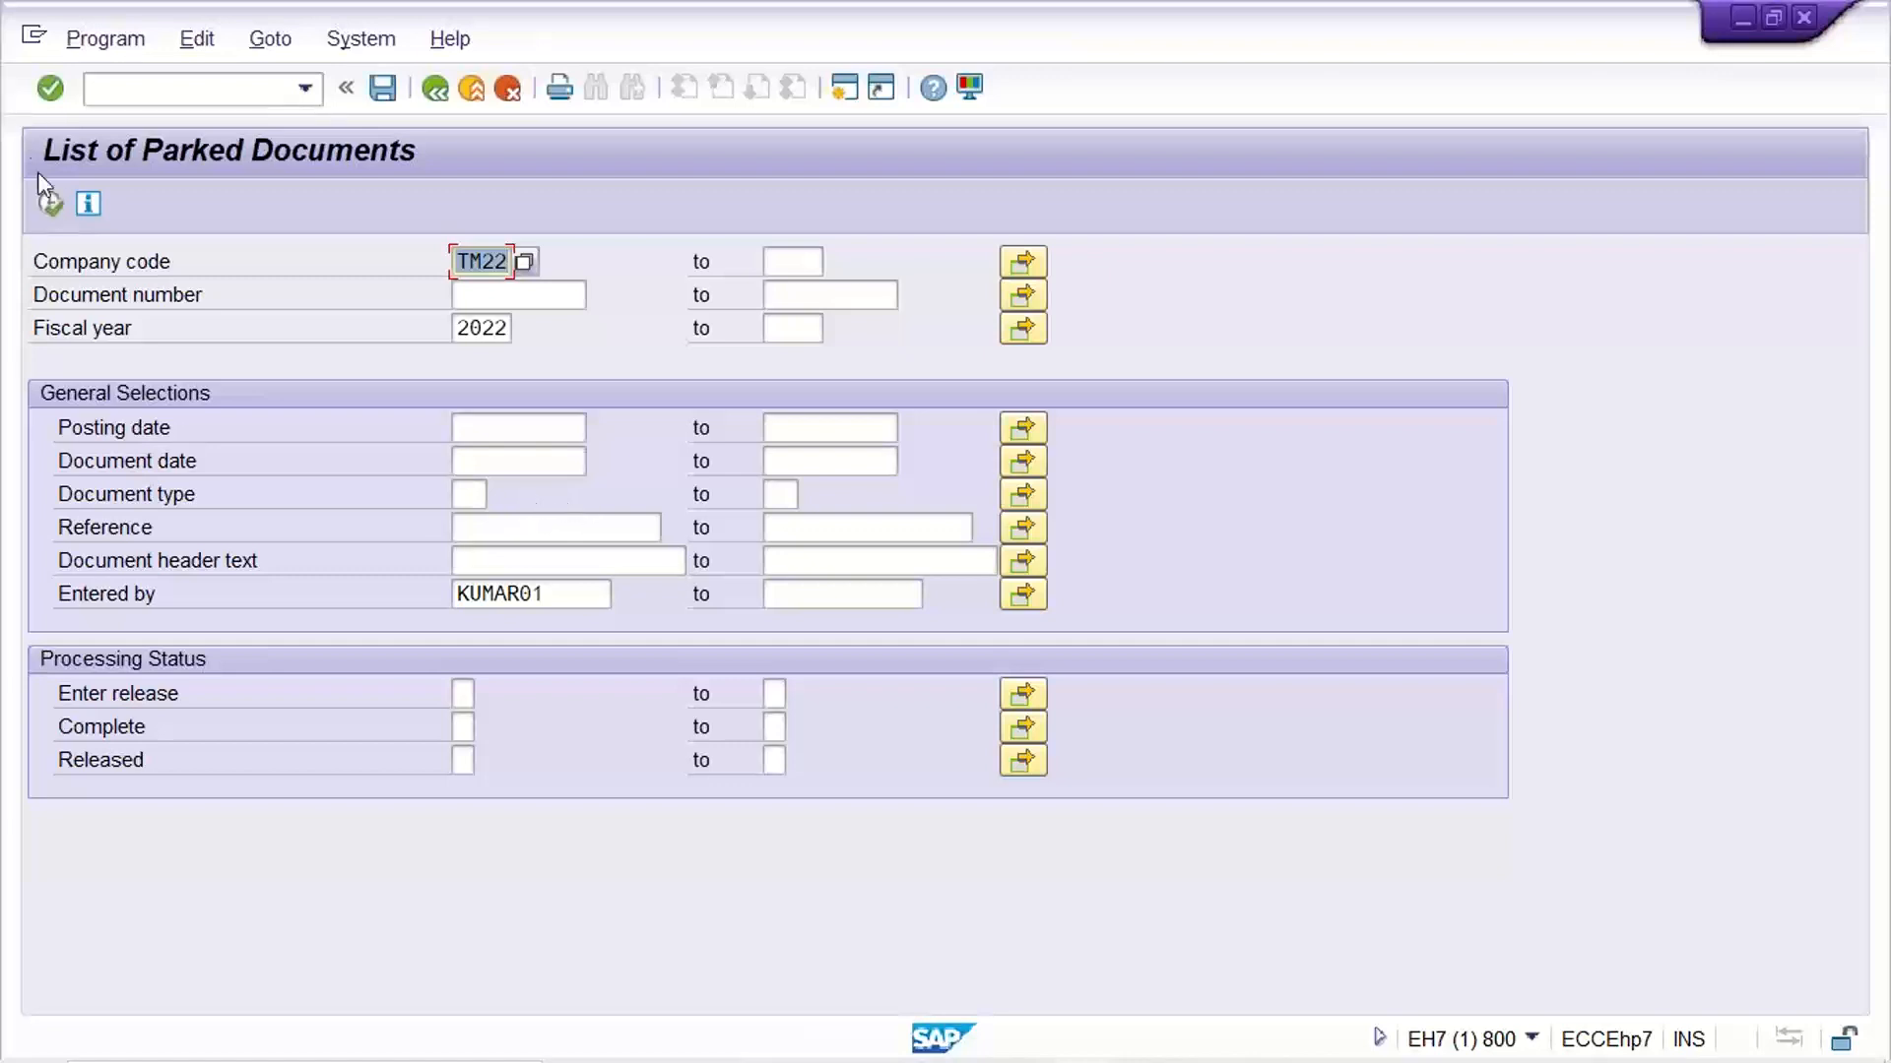
pyautogui.click(51, 205)
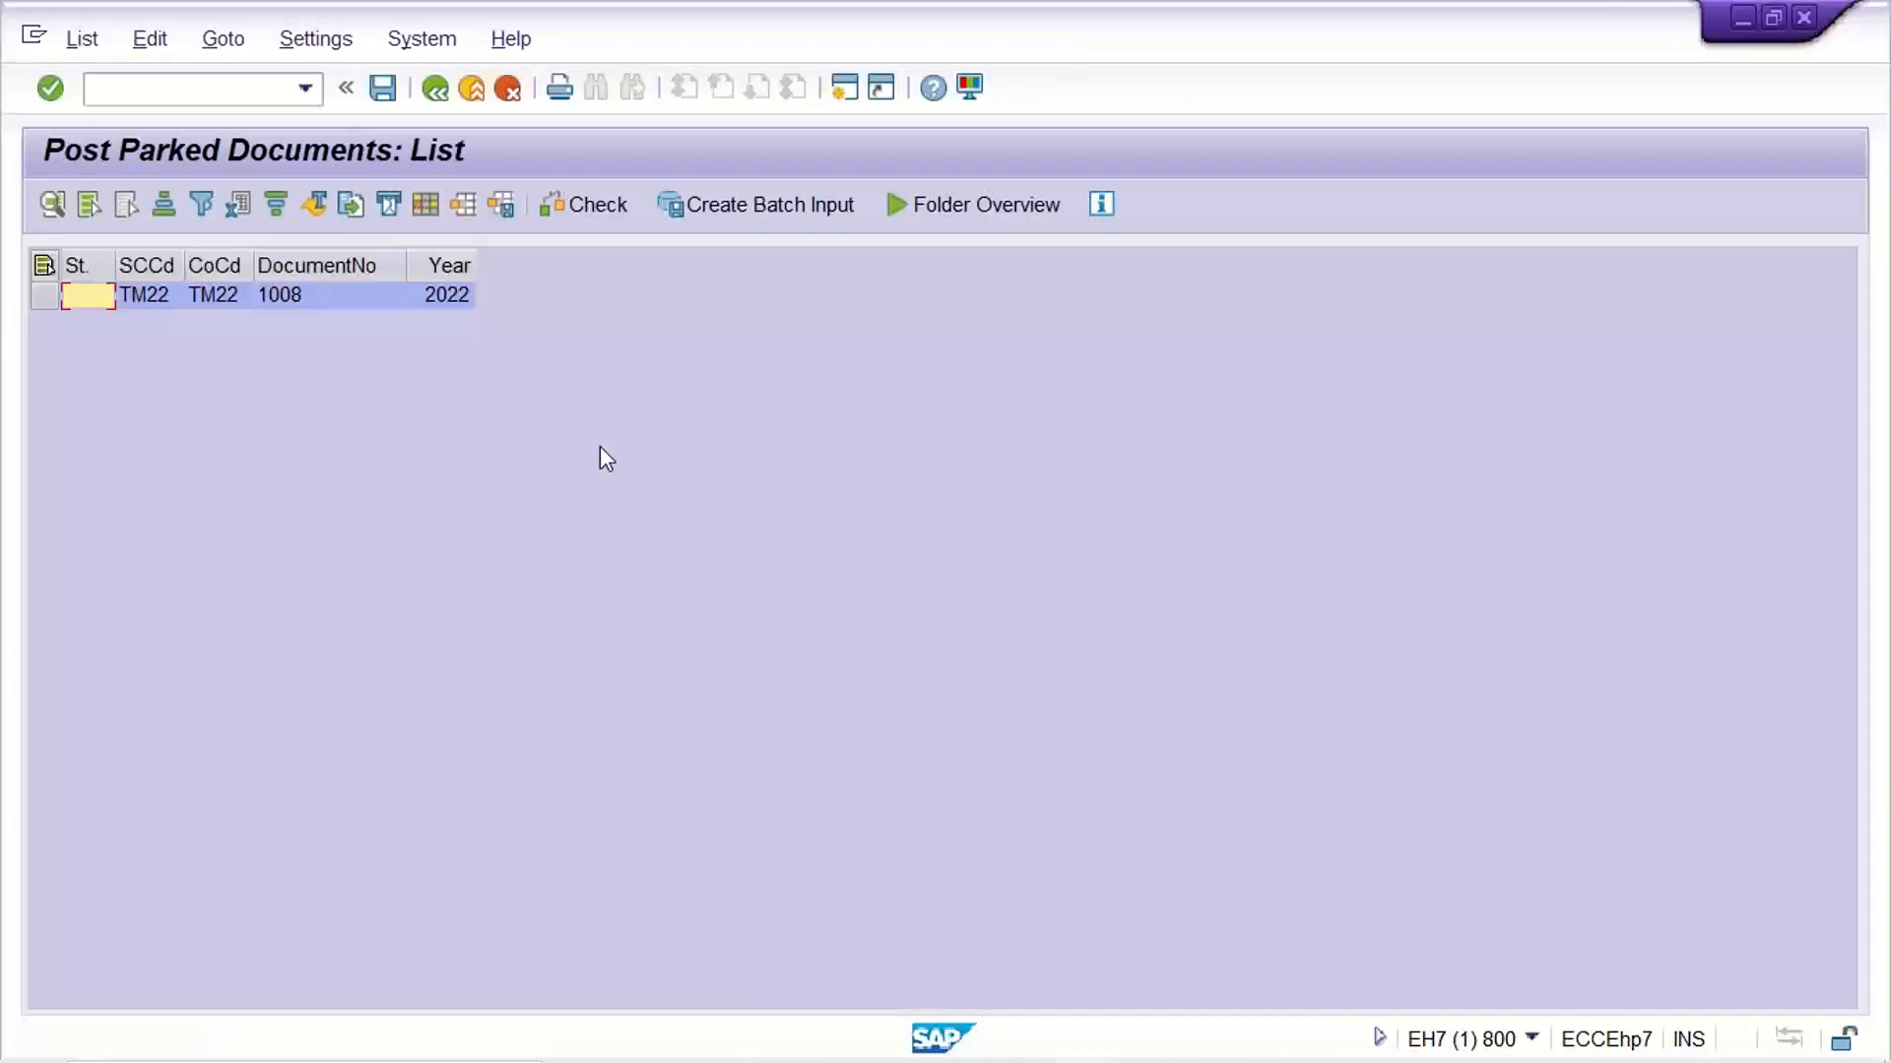
# Open parked document 1008 from the list for editing and examine its rent line item
pyautogui.click(353, 302)
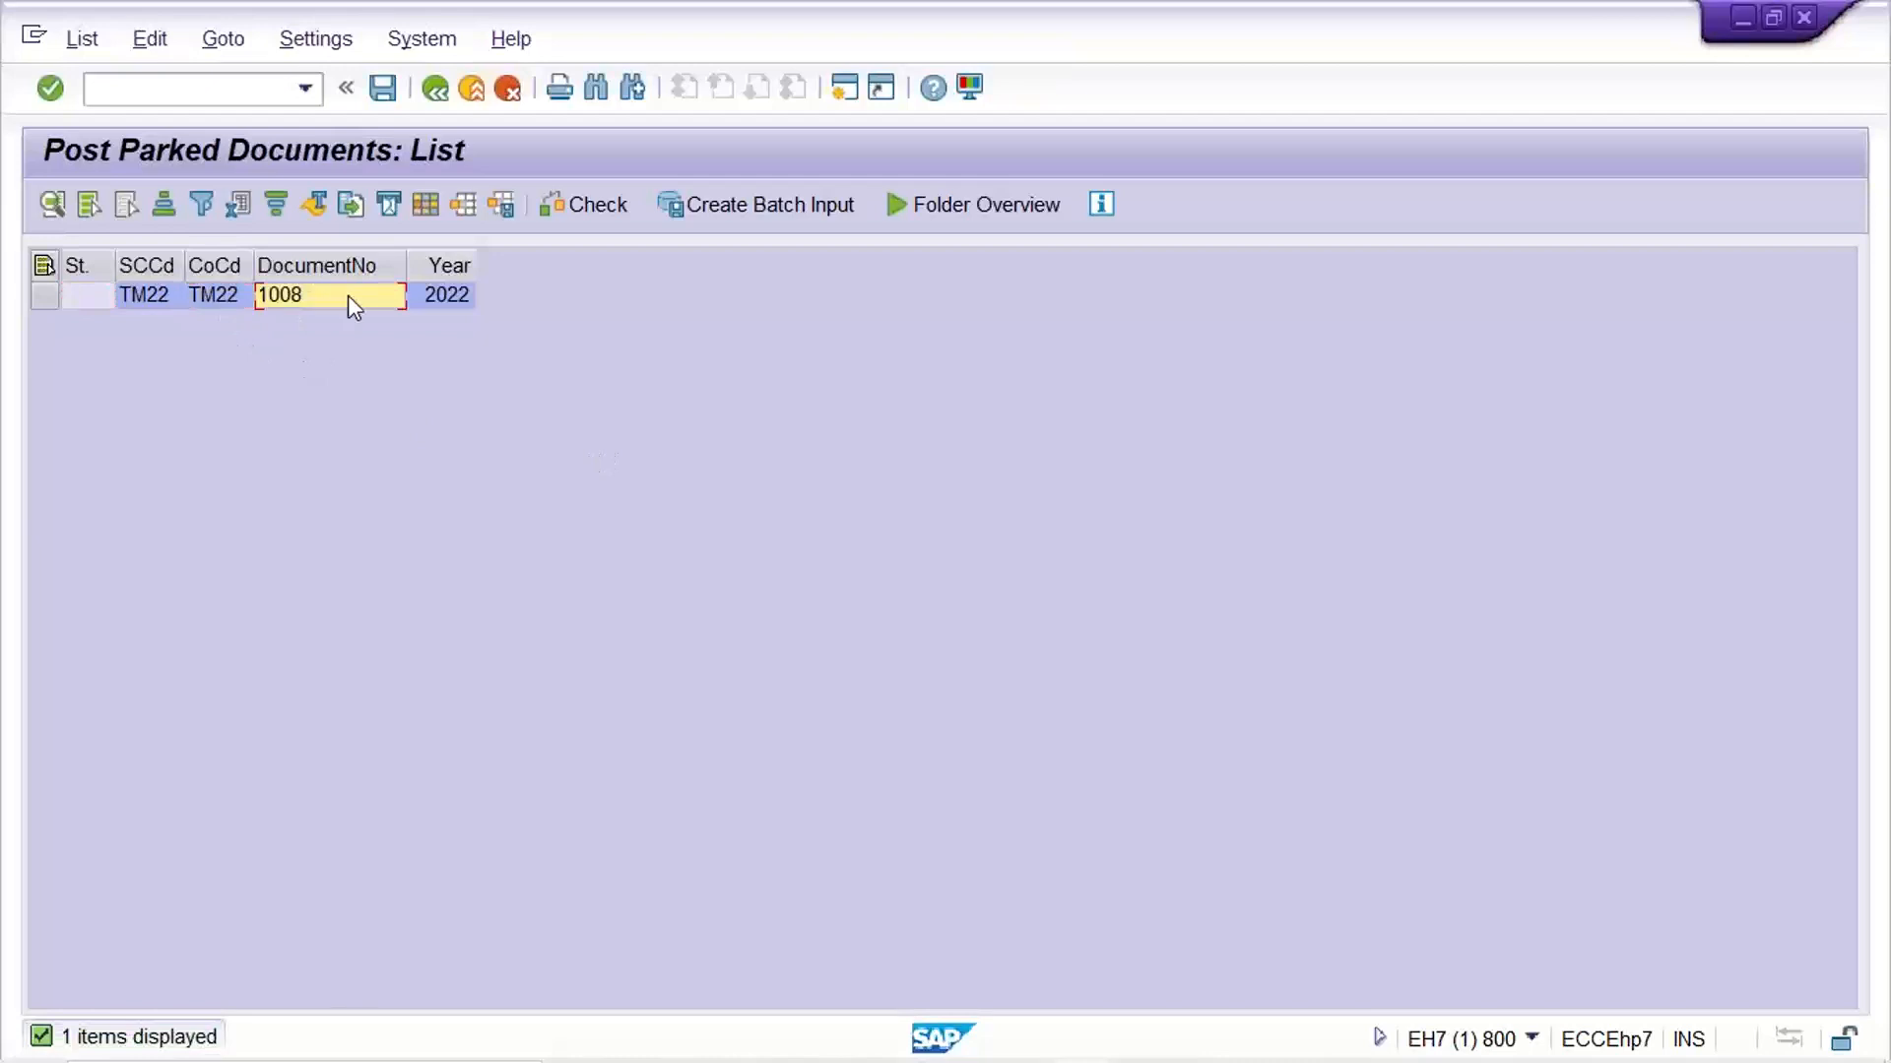
pyautogui.click(468, 299)
pyautogui.click(305, 299)
pyautogui.doubleClick(307, 296)
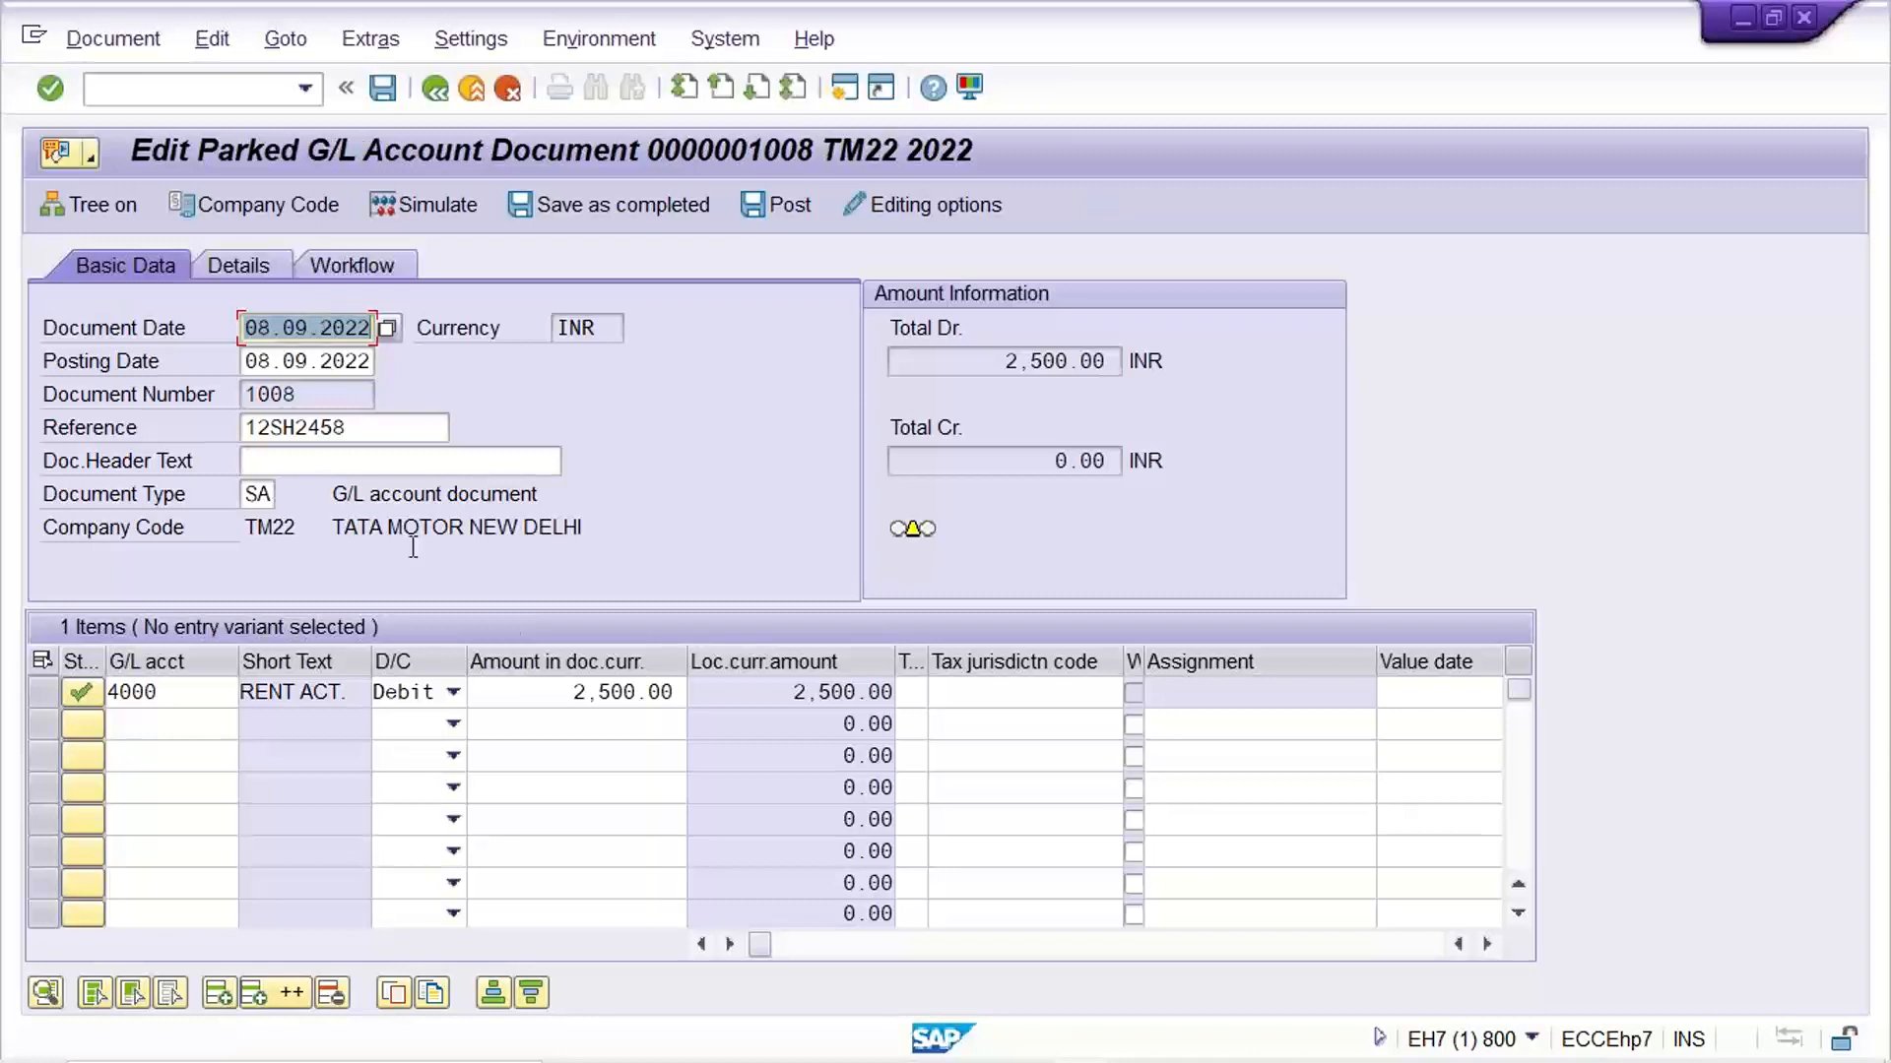
pyautogui.click(543, 690)
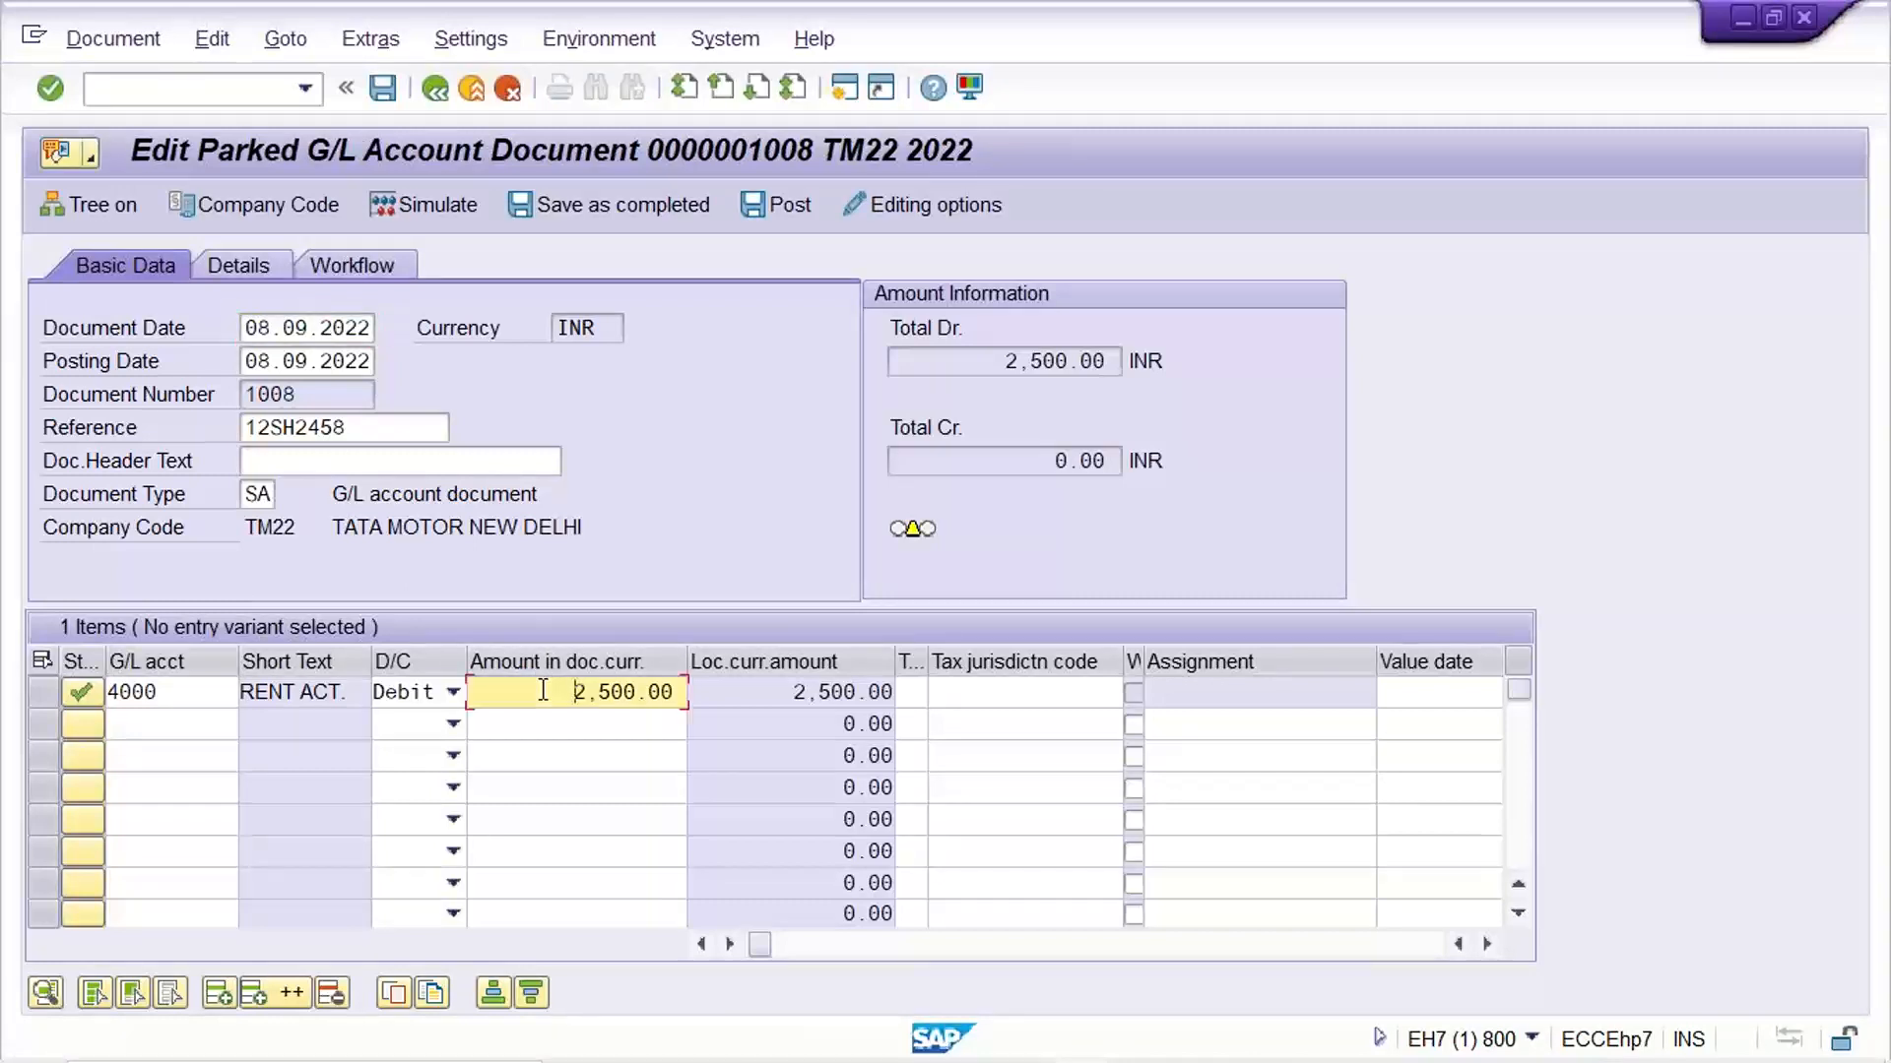
# Delete parked document 1008 and return to the parked documents selection screen
pyautogui.click(126, 46)
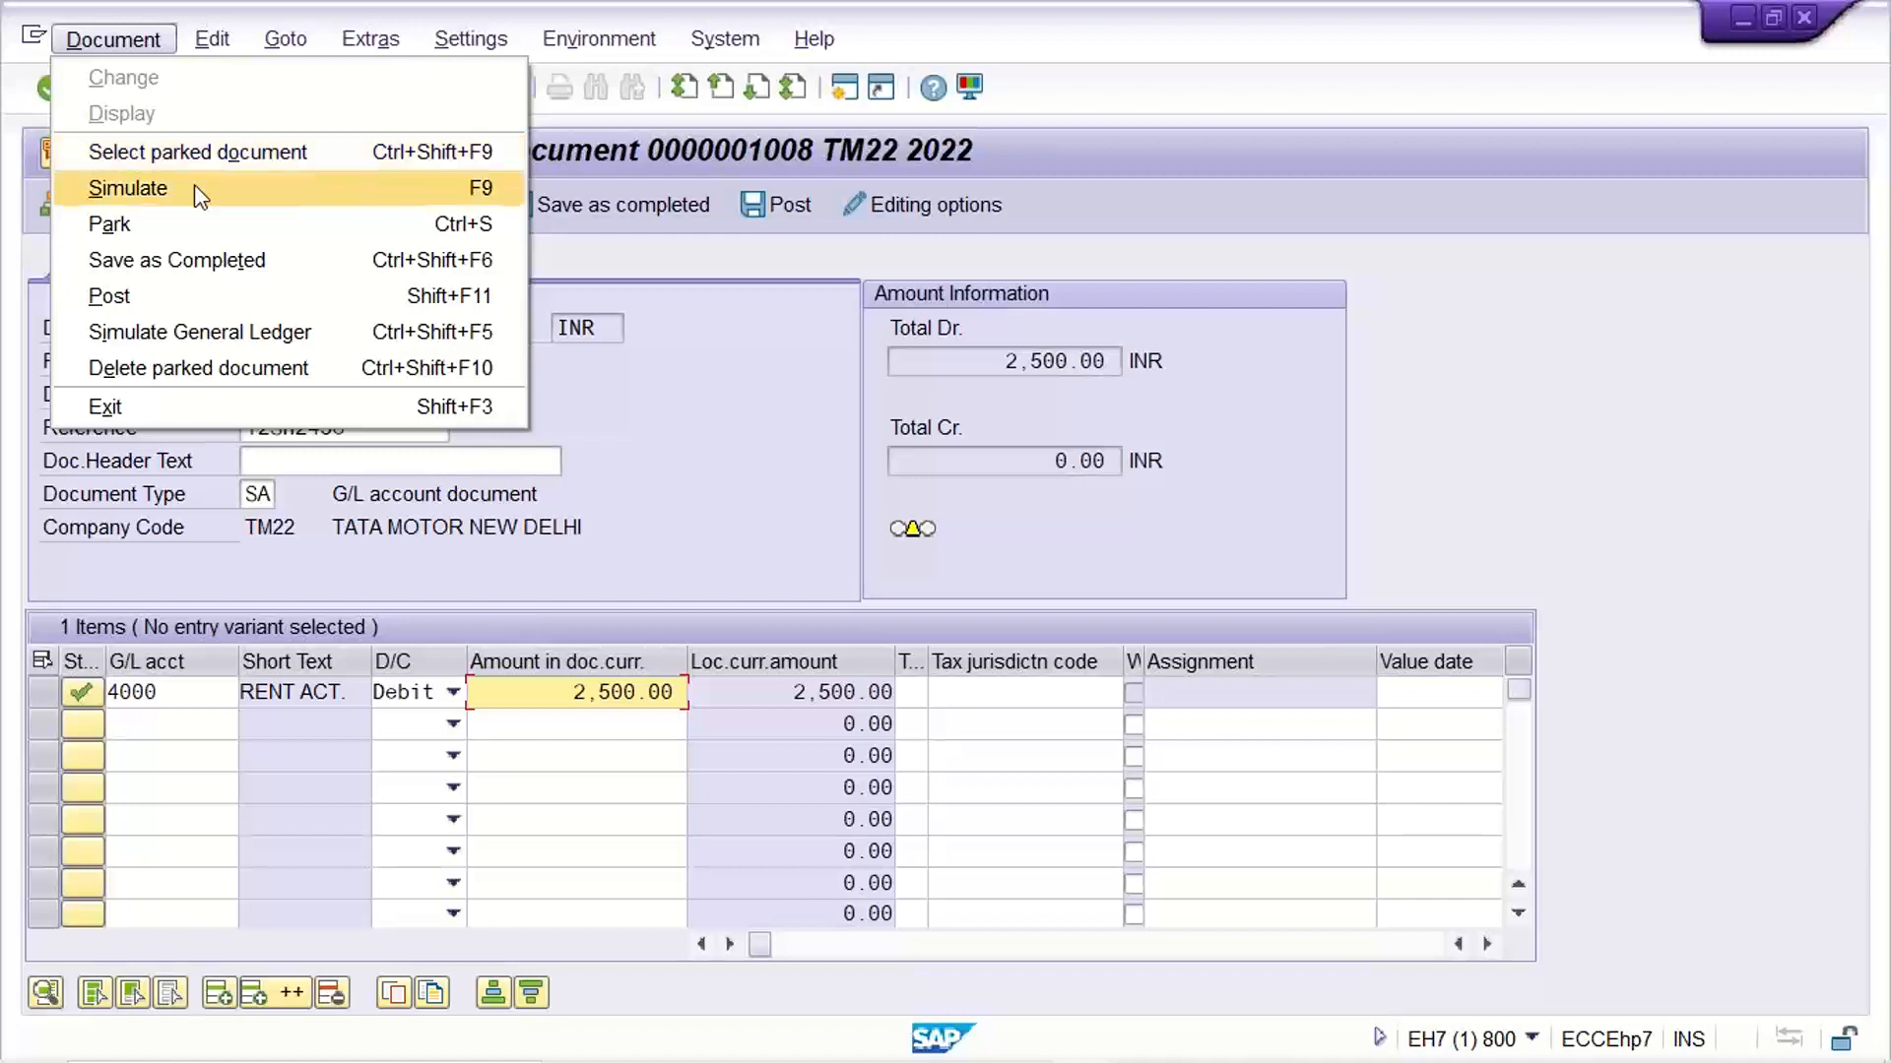
pyautogui.click(185, 370)
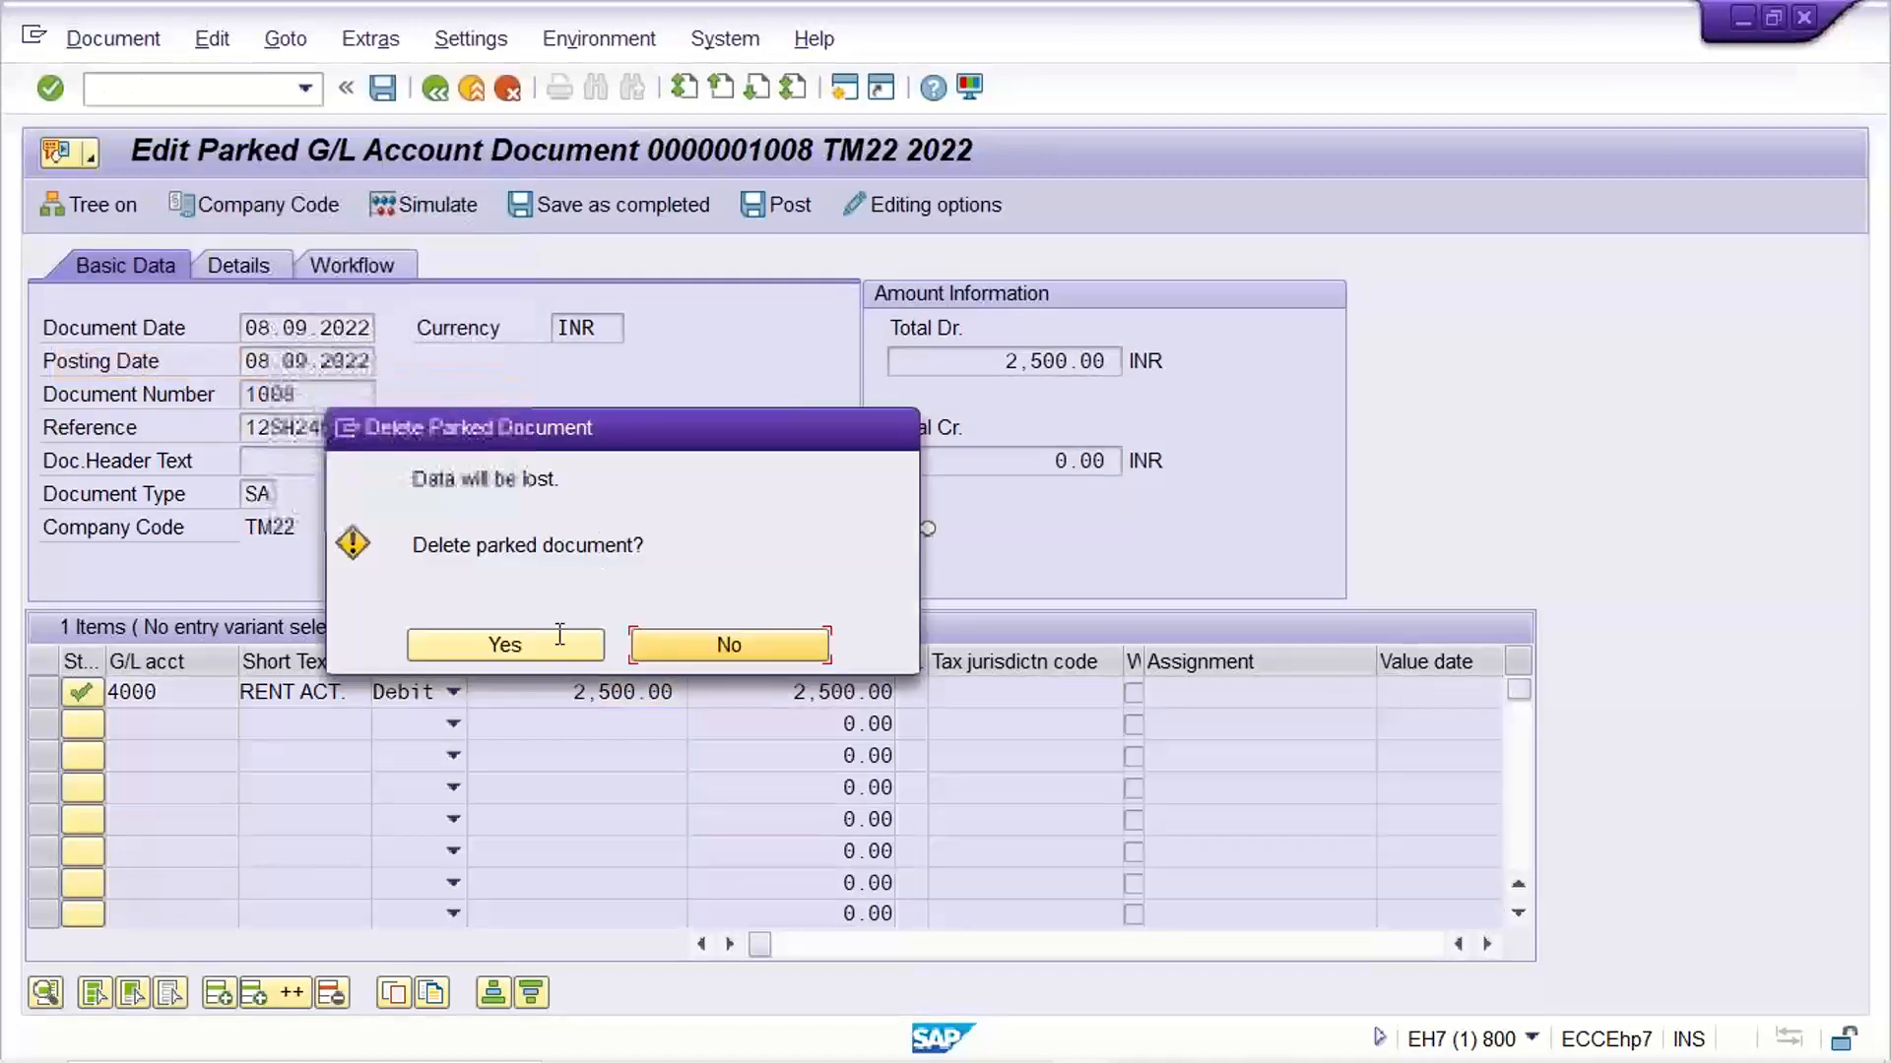
pyautogui.click(512, 647)
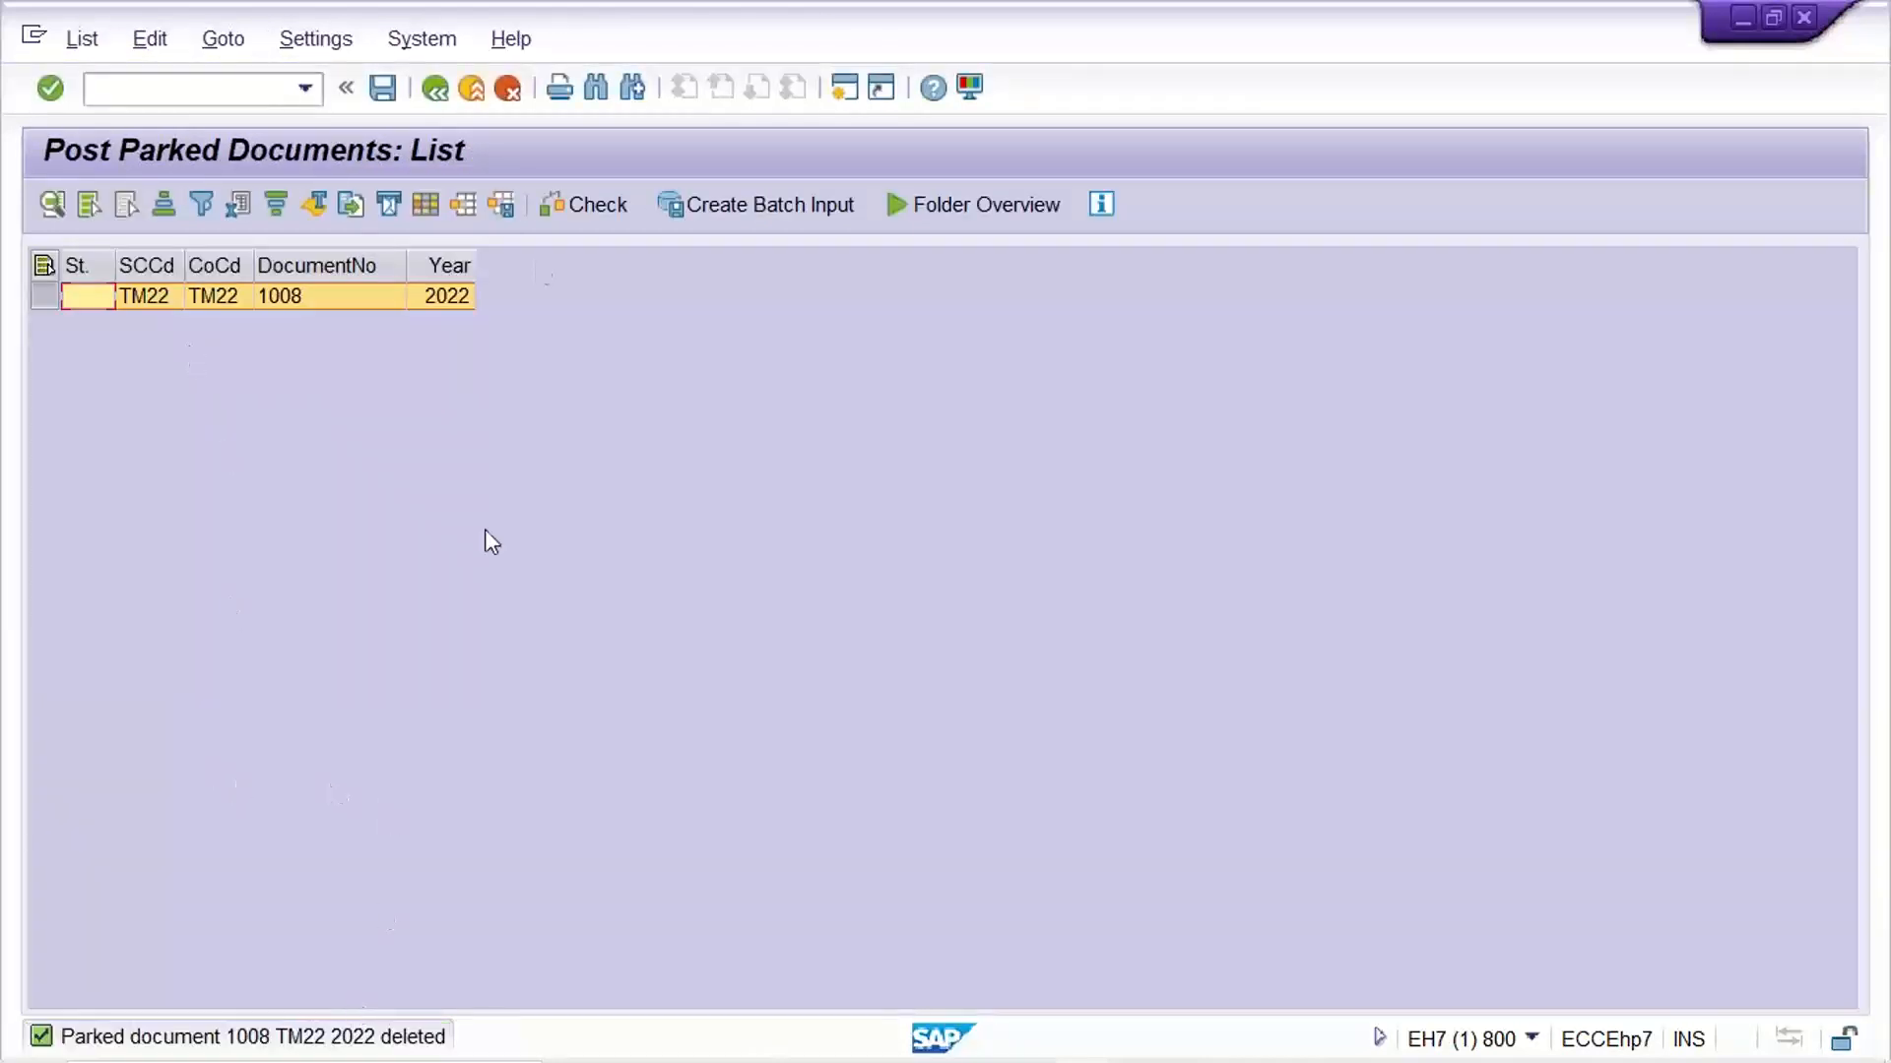
pyautogui.click(435, 90)
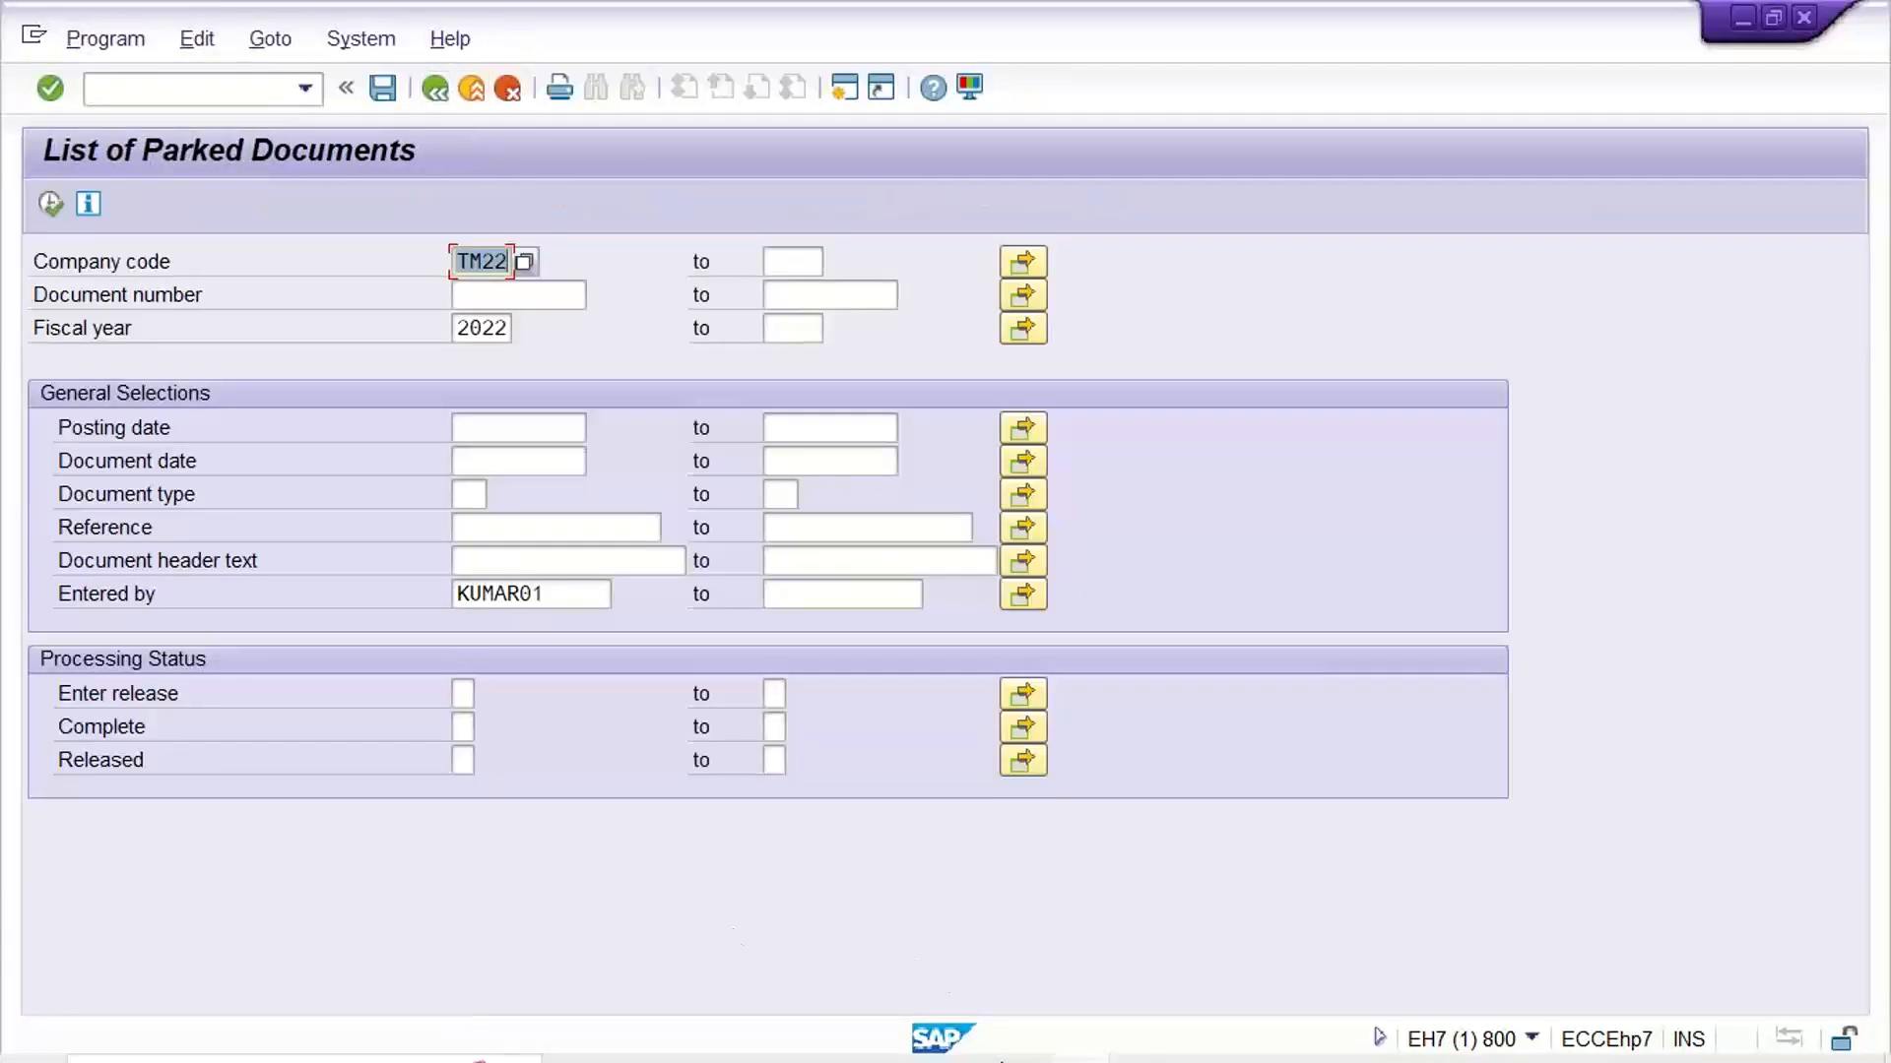
# Switch to the G/L Account Line Item Display session and refresh the rent account's line items
pyautogui.moveTo(1108, 1044)
pyautogui.click(1447, 906)
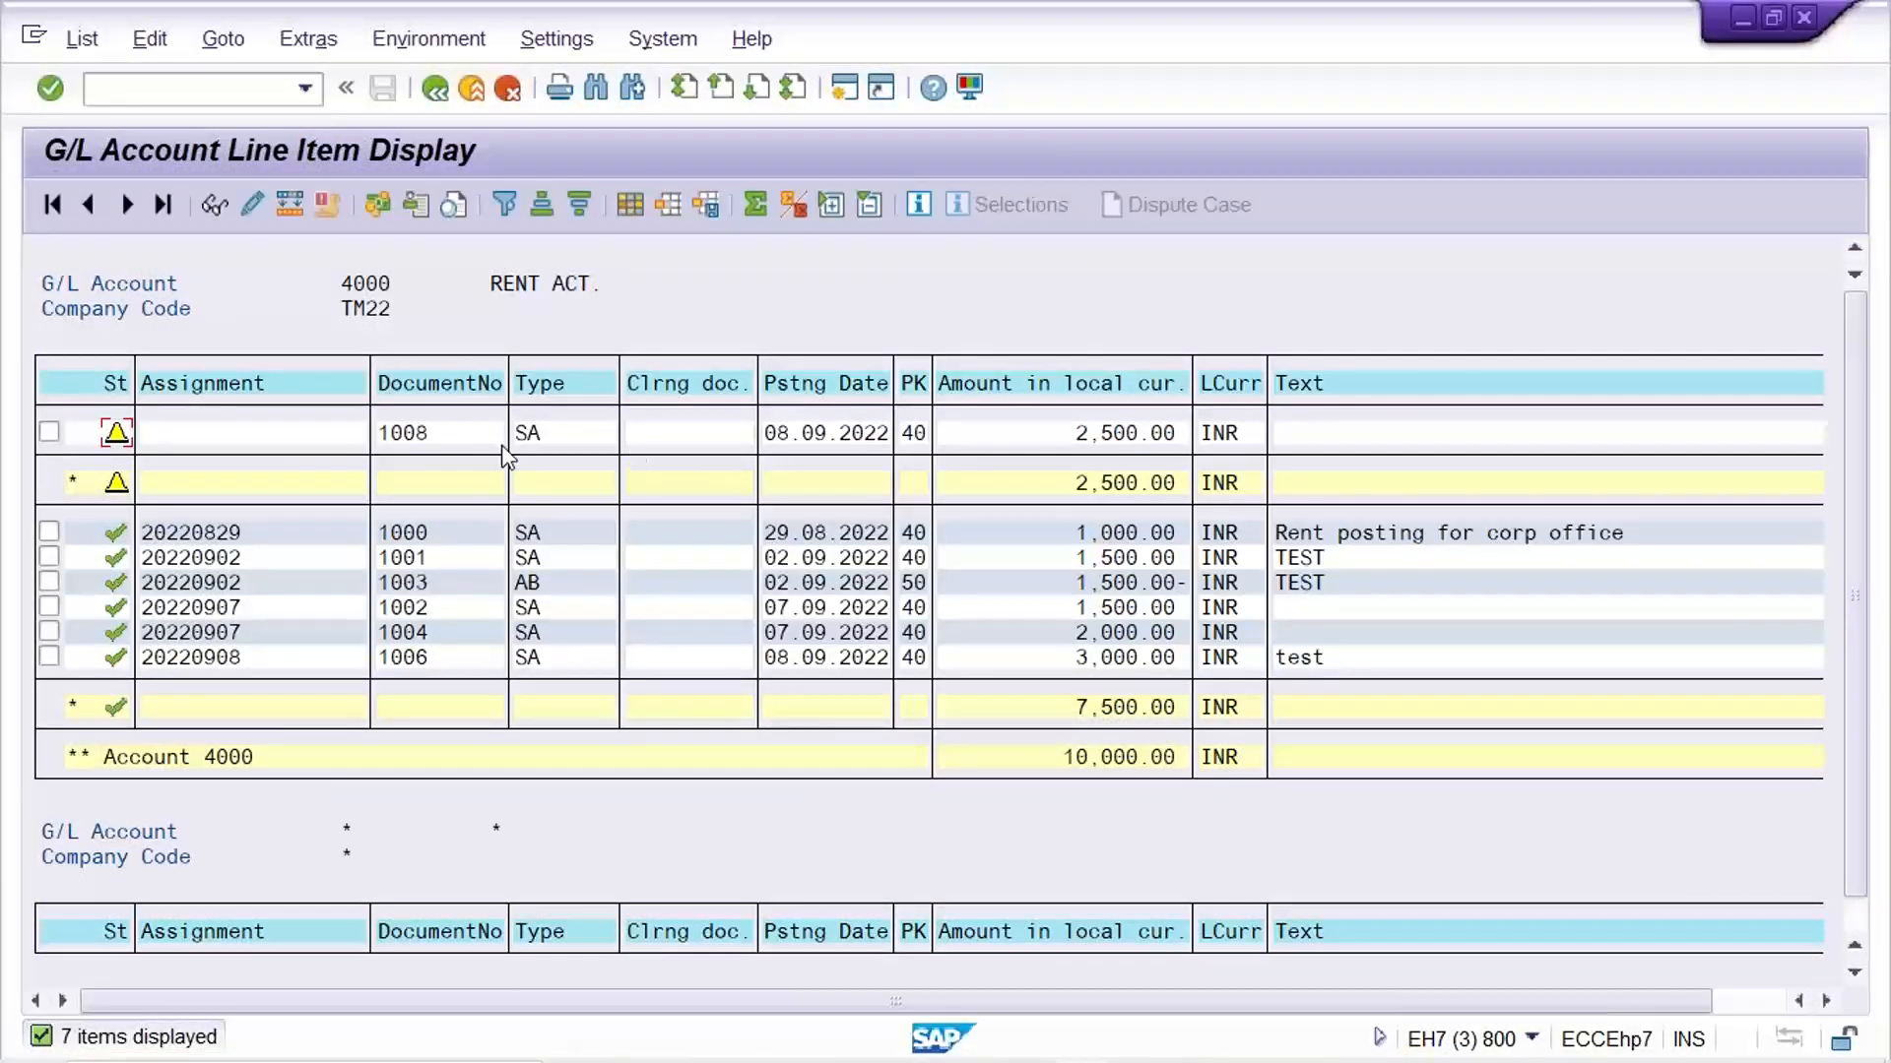
pyautogui.click(458, 433)
pyautogui.click(81, 38)
pyautogui.click(108, 112)
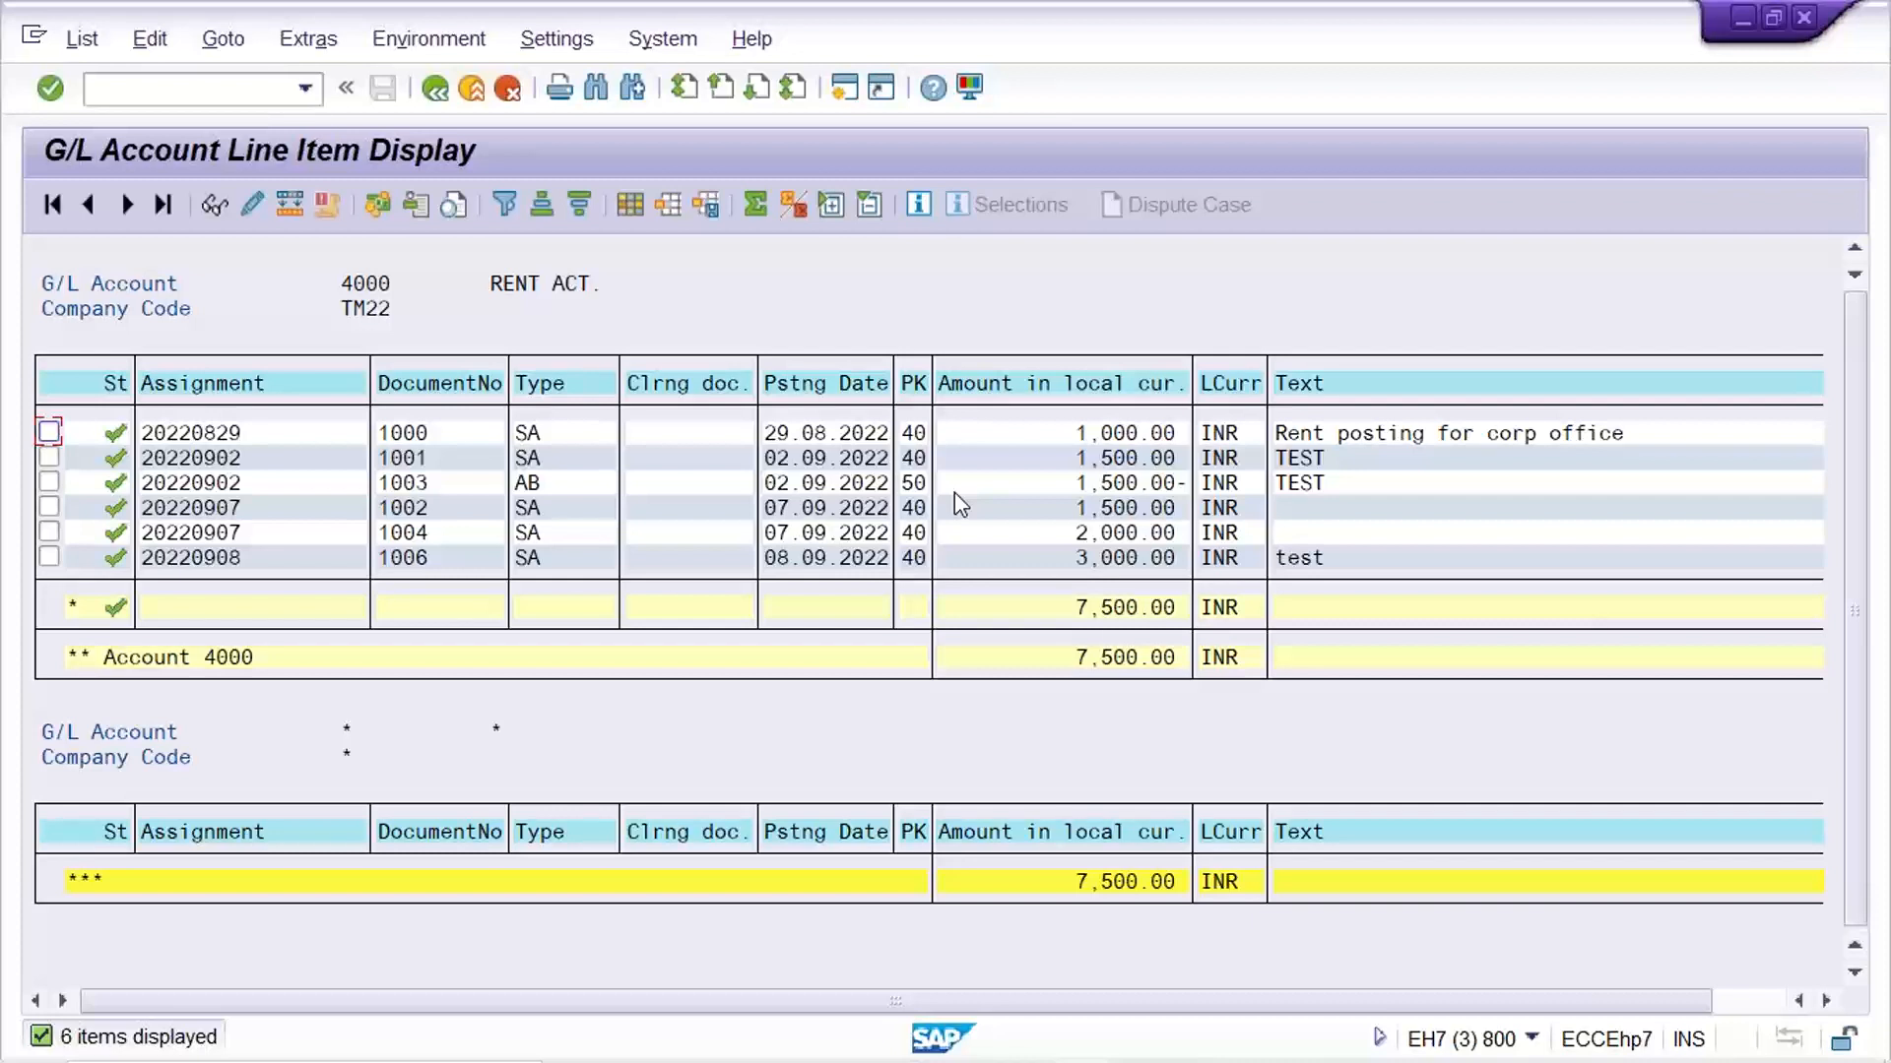
# Switch to the List of Parked Documents session and open G/L document entry with transaction /nfb50
pyautogui.click(262, 88)
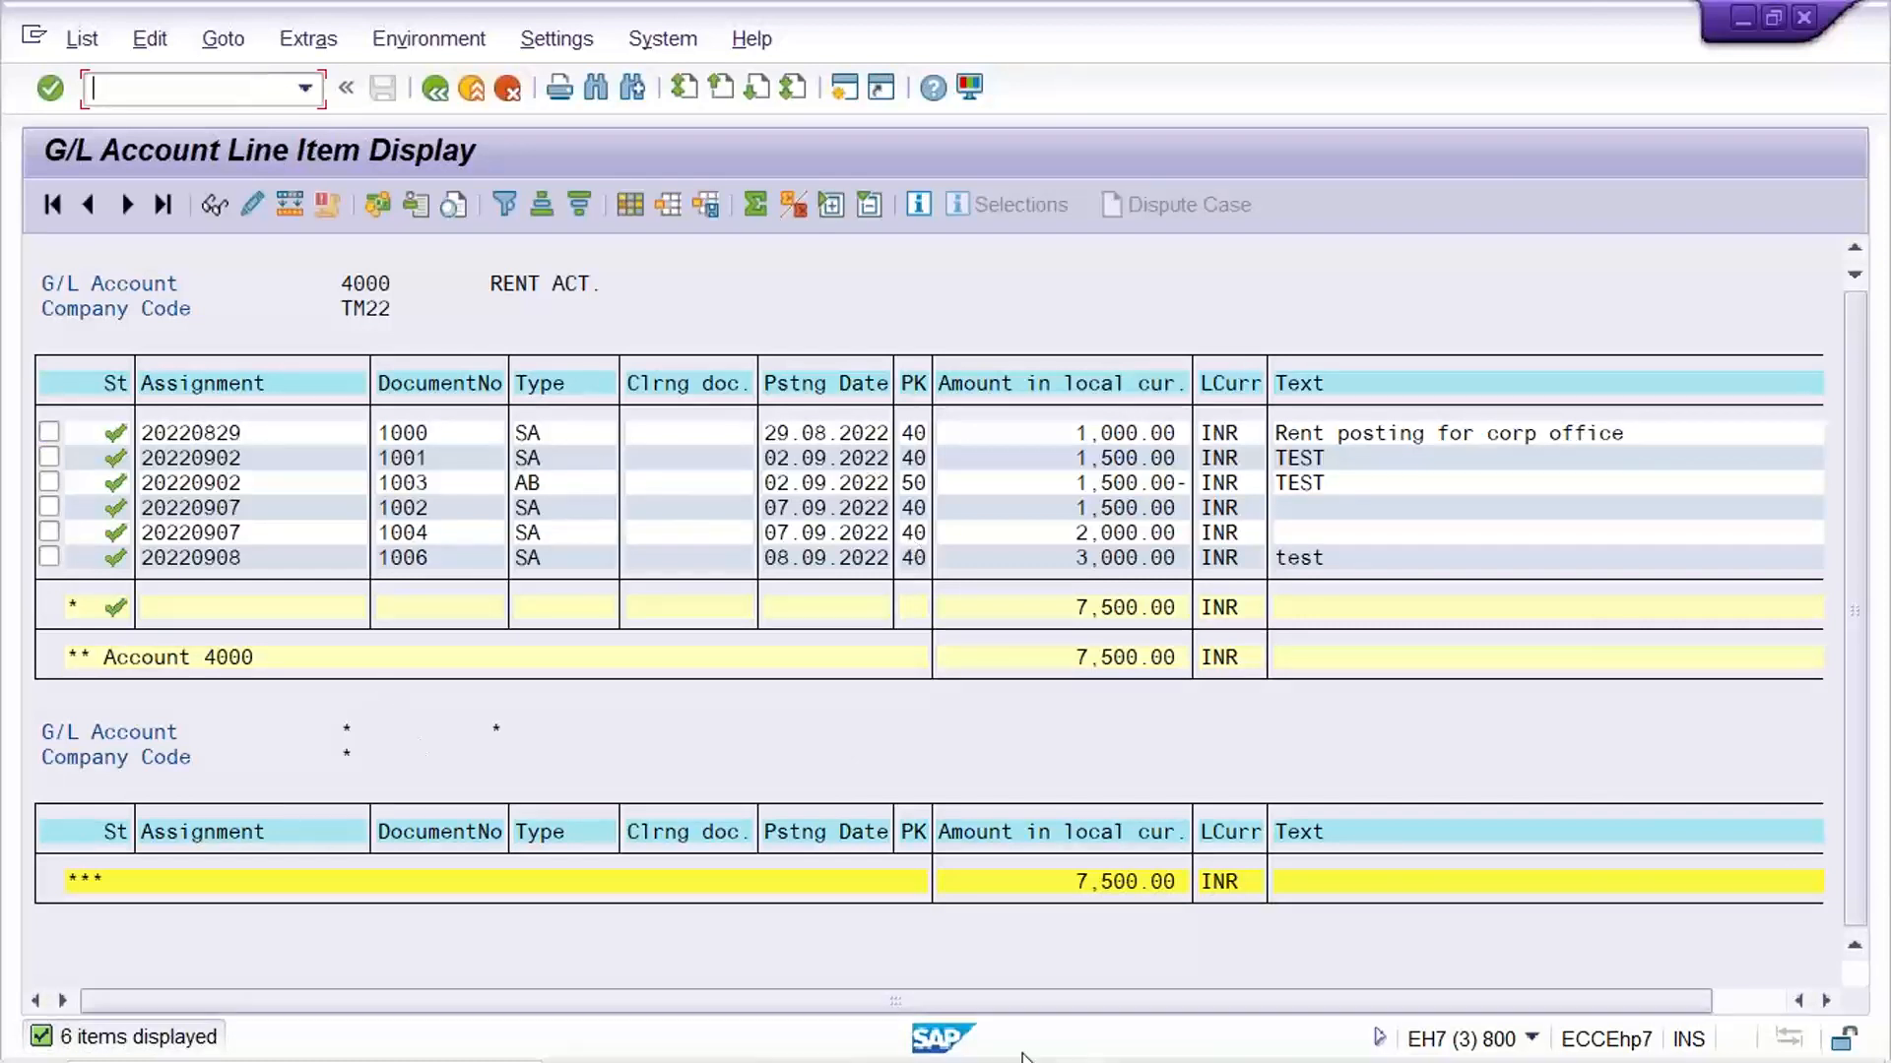
pyautogui.moveTo(1026, 1060)
pyautogui.click(1085, 1044)
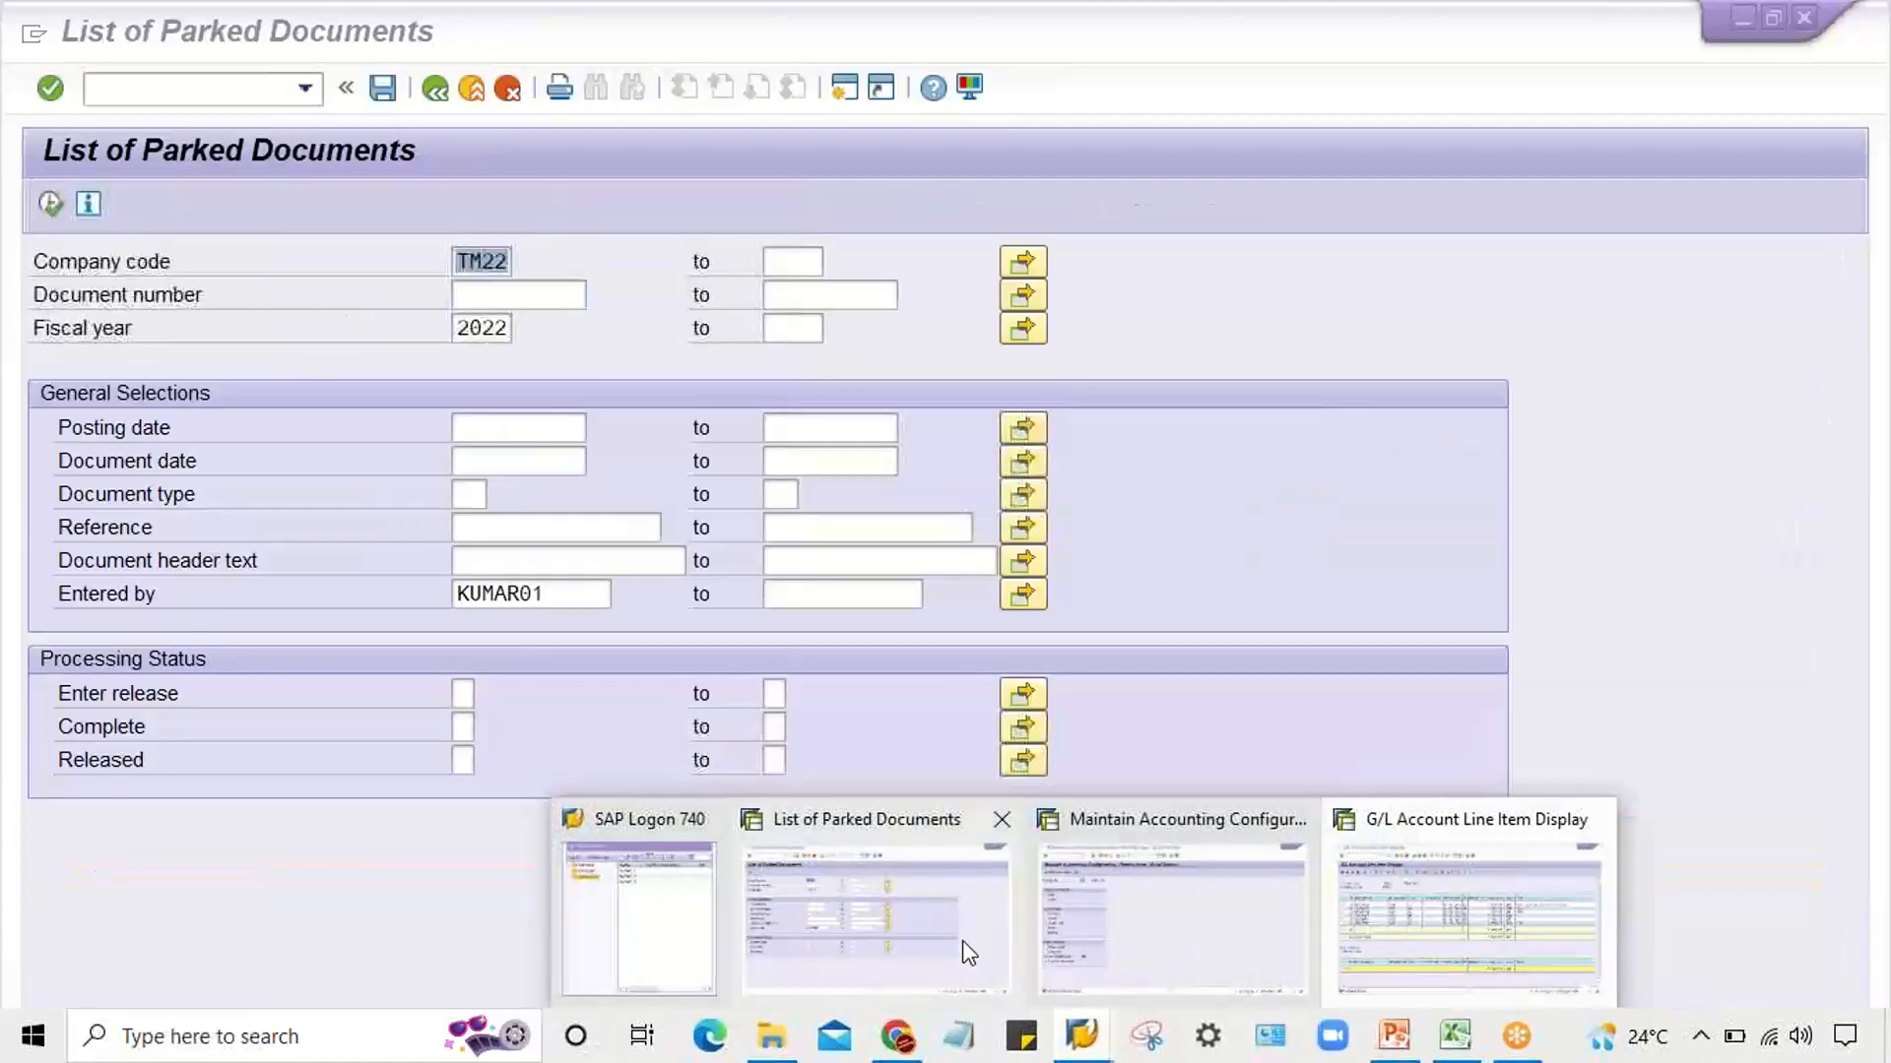
pyautogui.click(961, 941)
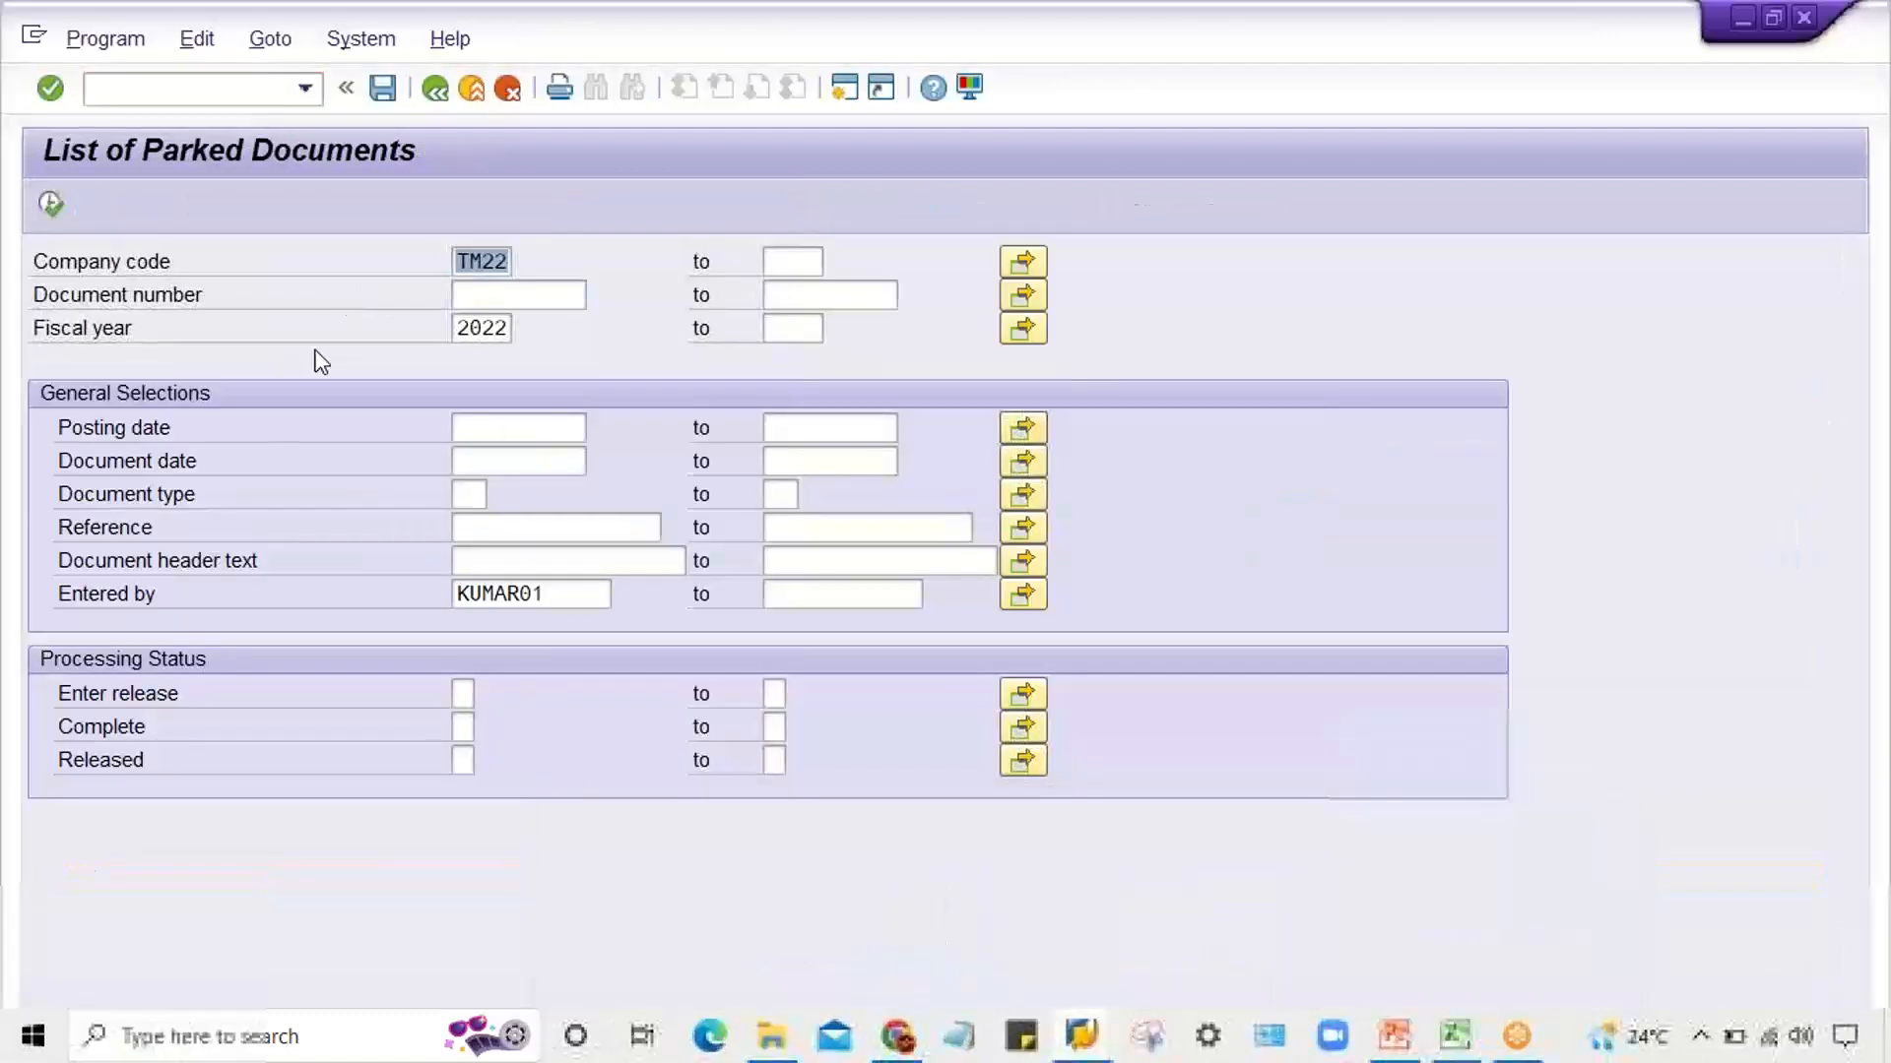
pyautogui.click(194, 94)
pyautogui.write('/nf')
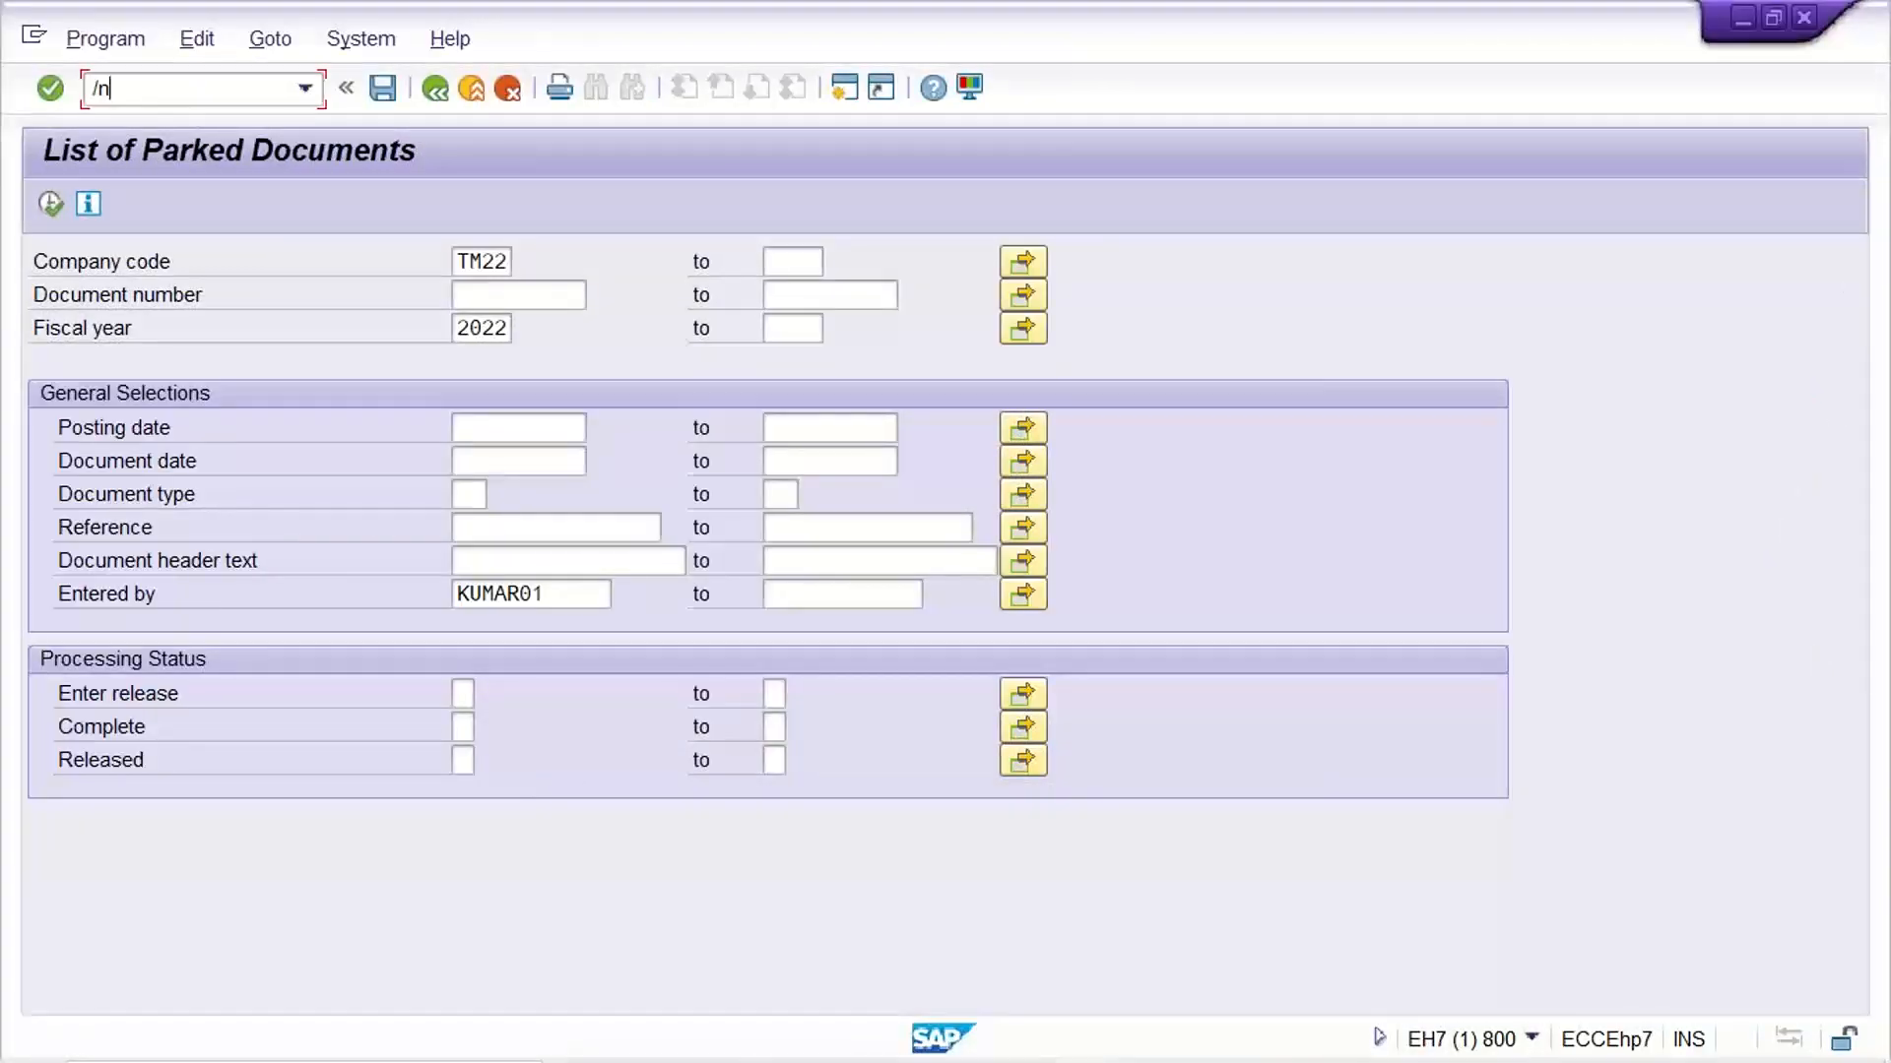
pyautogui.write('b50')
pyautogui.press('Return')
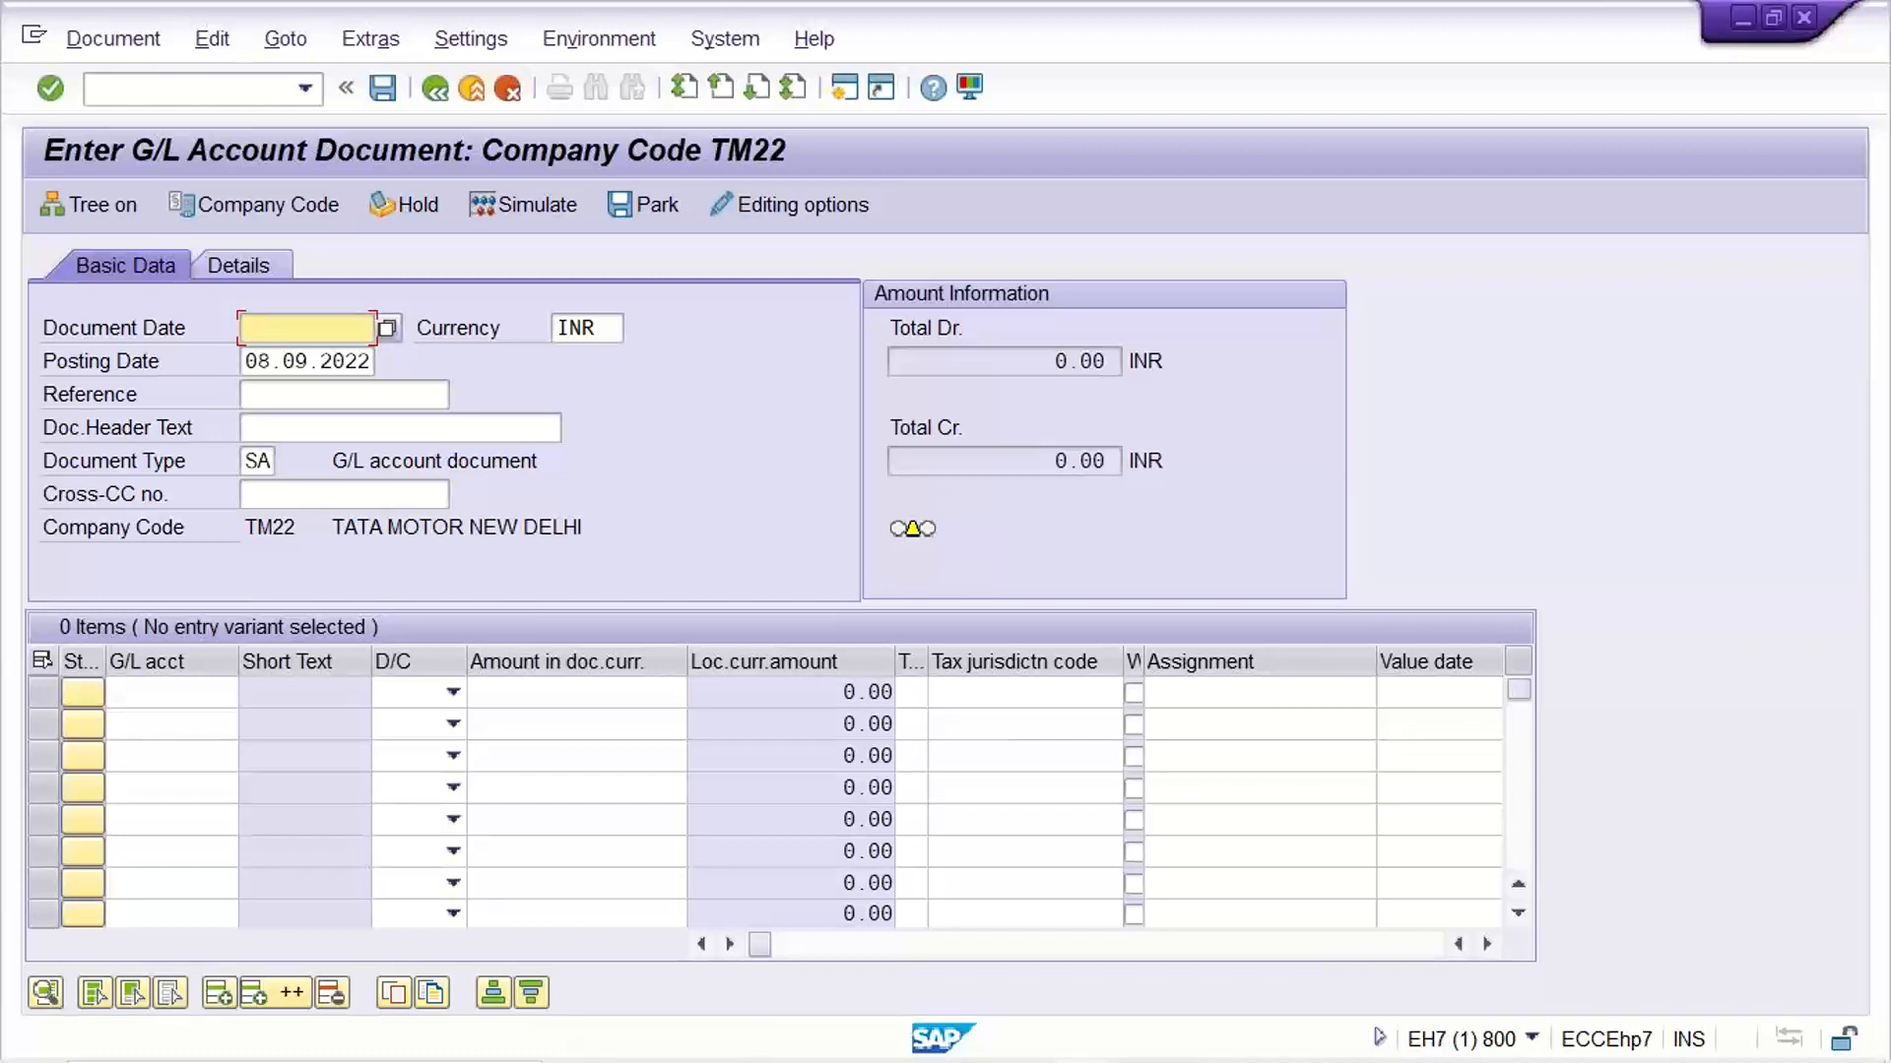
# Open accounting document number range maintenance with /nFBN1 and display company code TM22's intervals, examining the number status of range 01
pyautogui.click(177, 89)
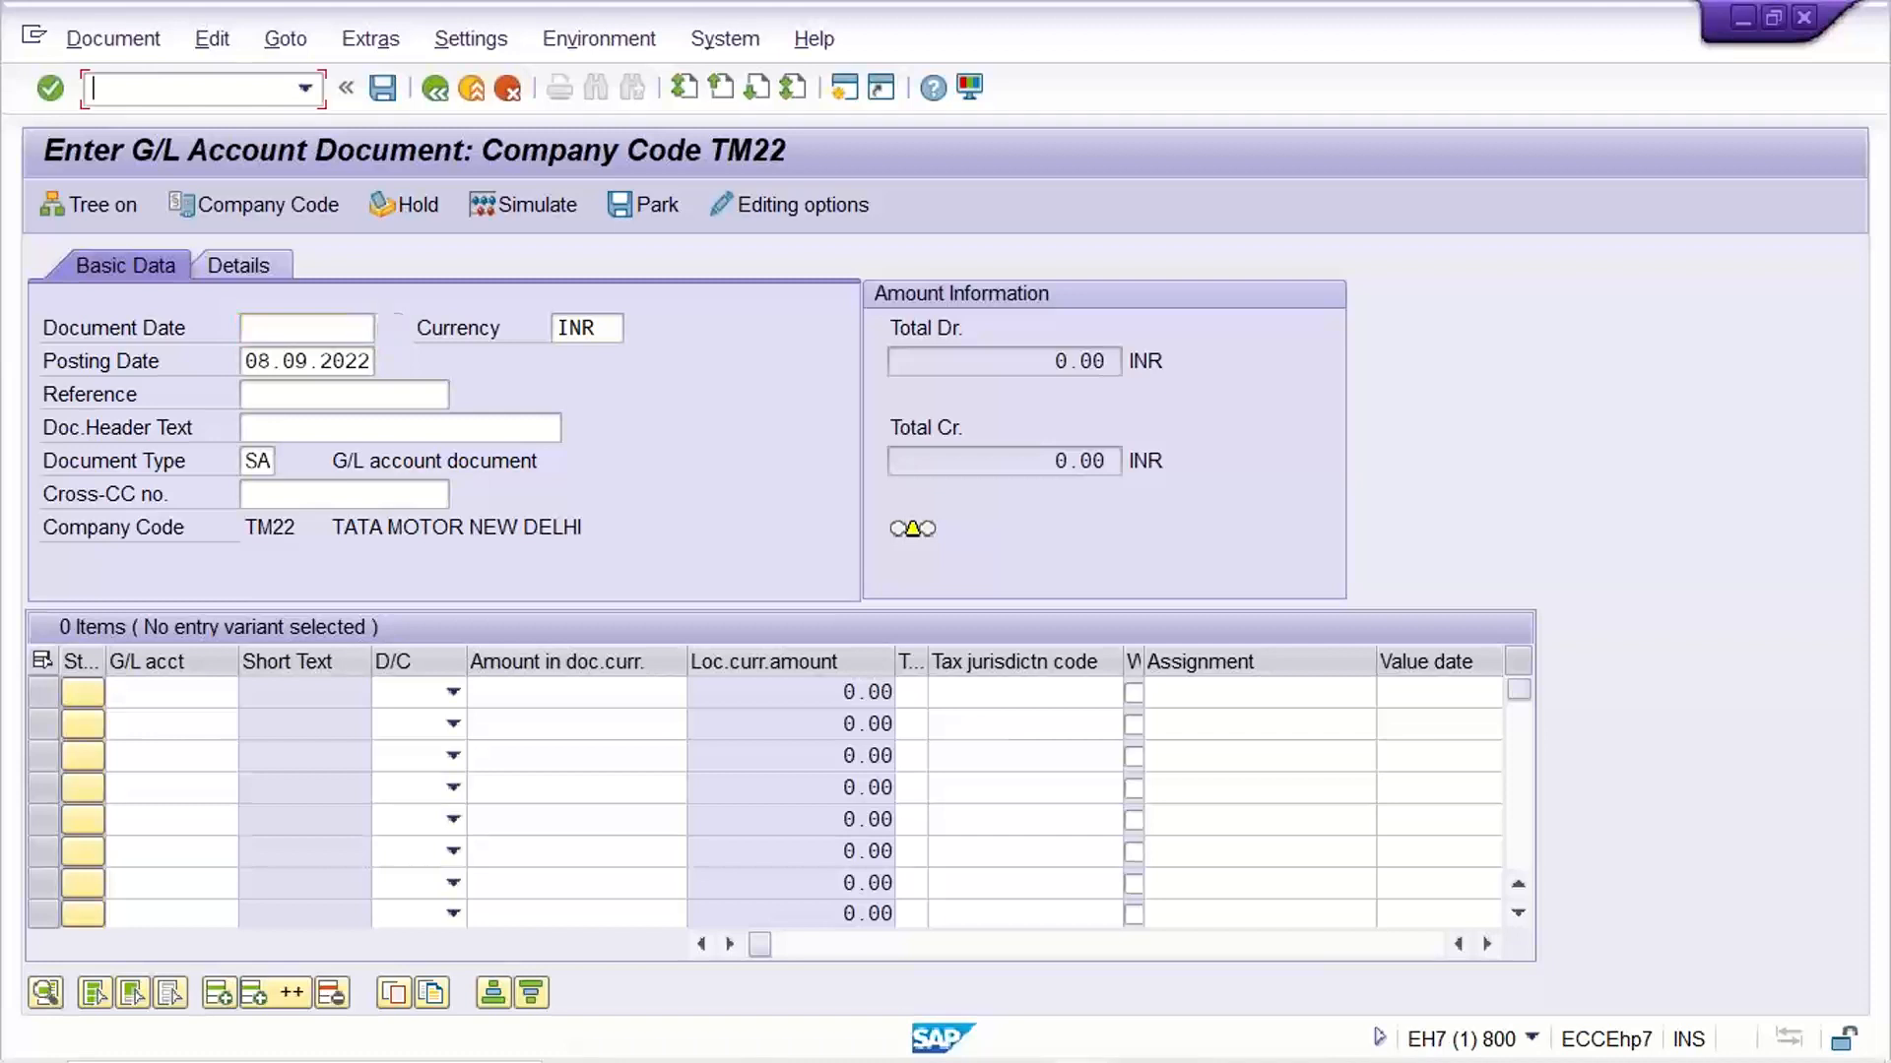
pyautogui.write('/nfbl')
pyautogui.press('BackSpace')
pyautogui.press('BackSpace')
pyautogui.press('BackSpace')
pyautogui.write('FBN1')
pyautogui.press('Return')
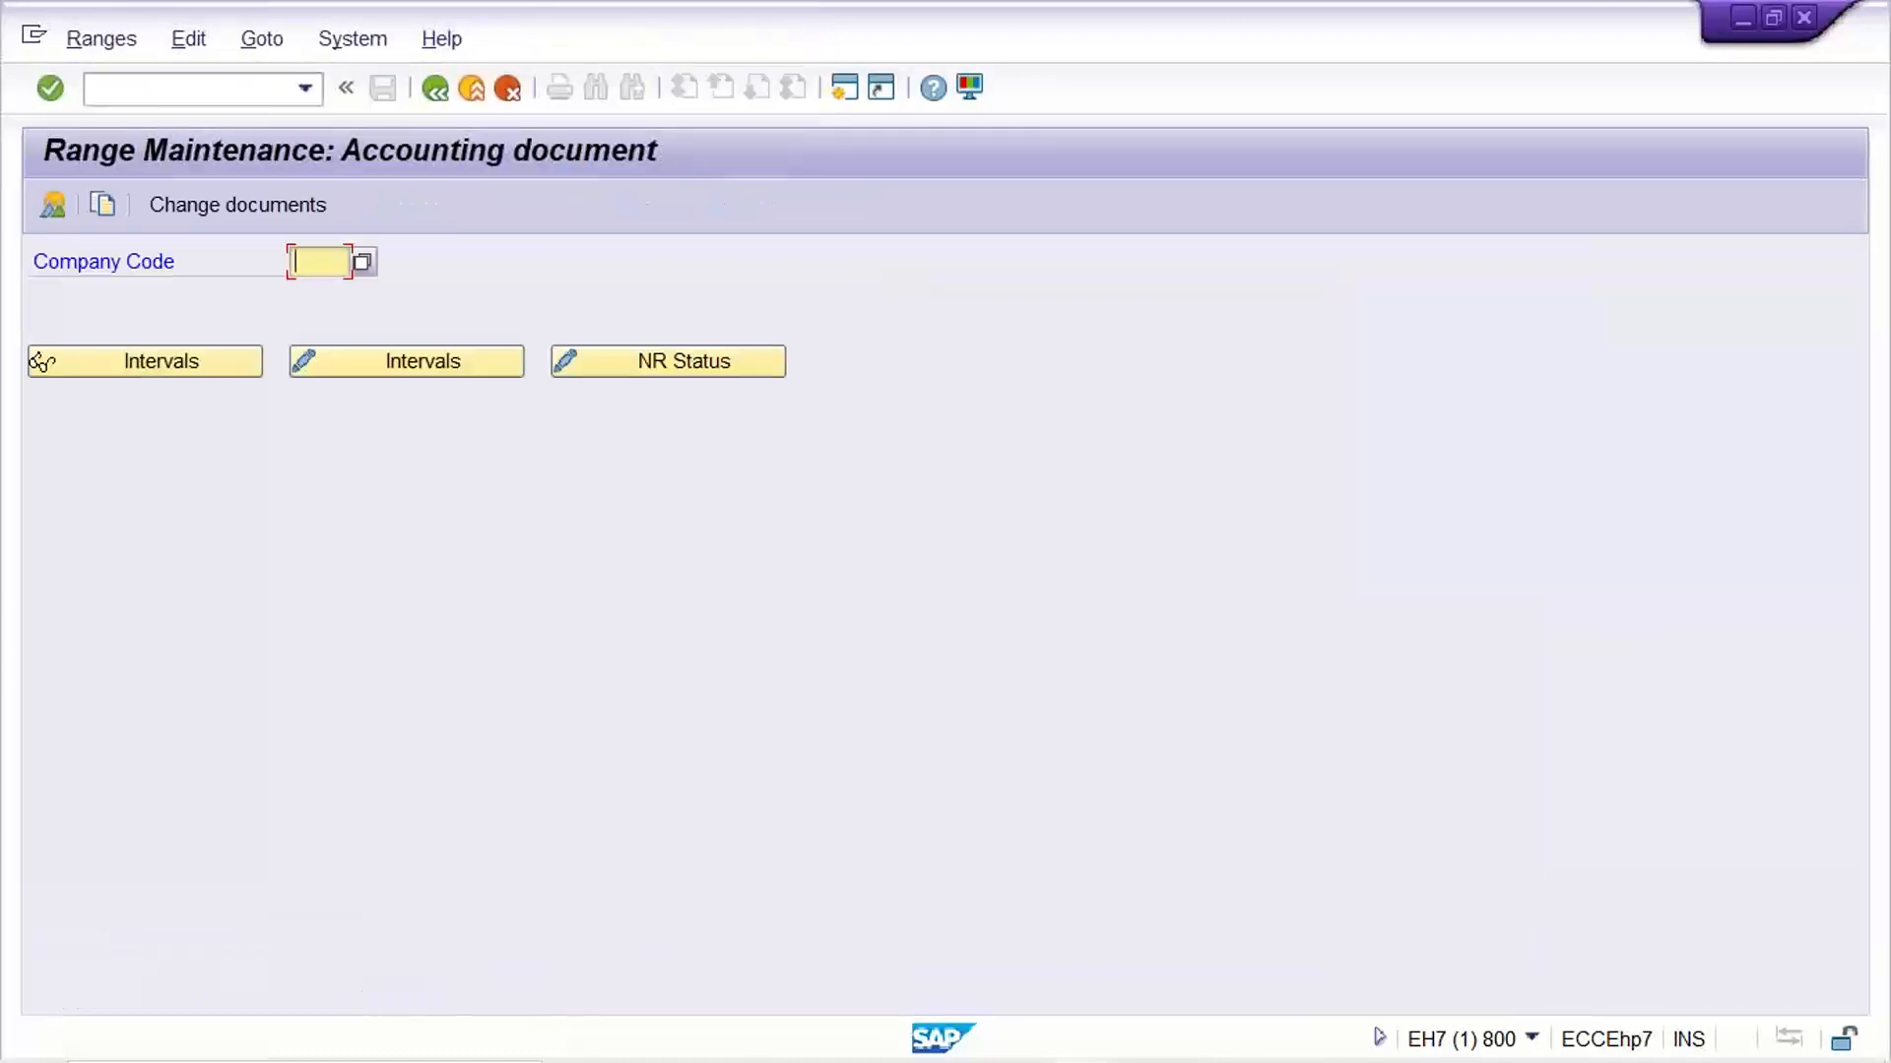
pyautogui.write('TM22')
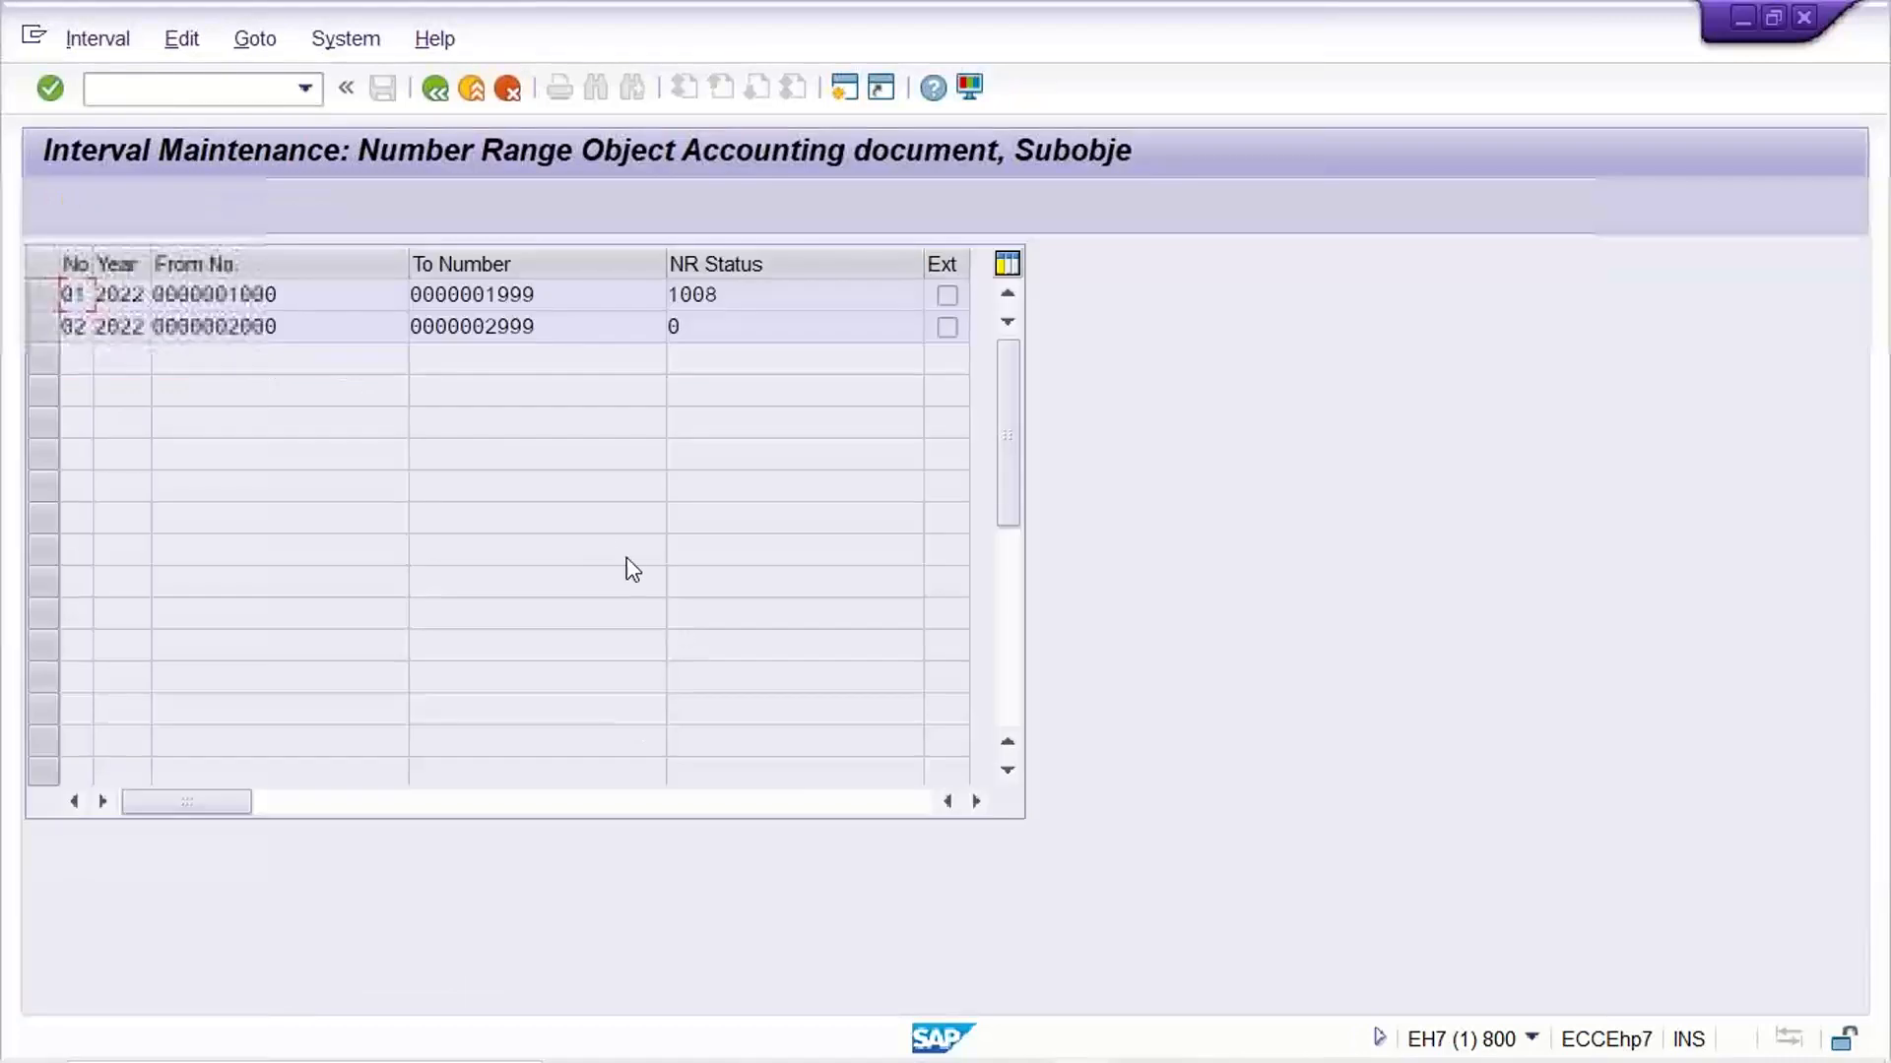
pyautogui.click(739, 296)
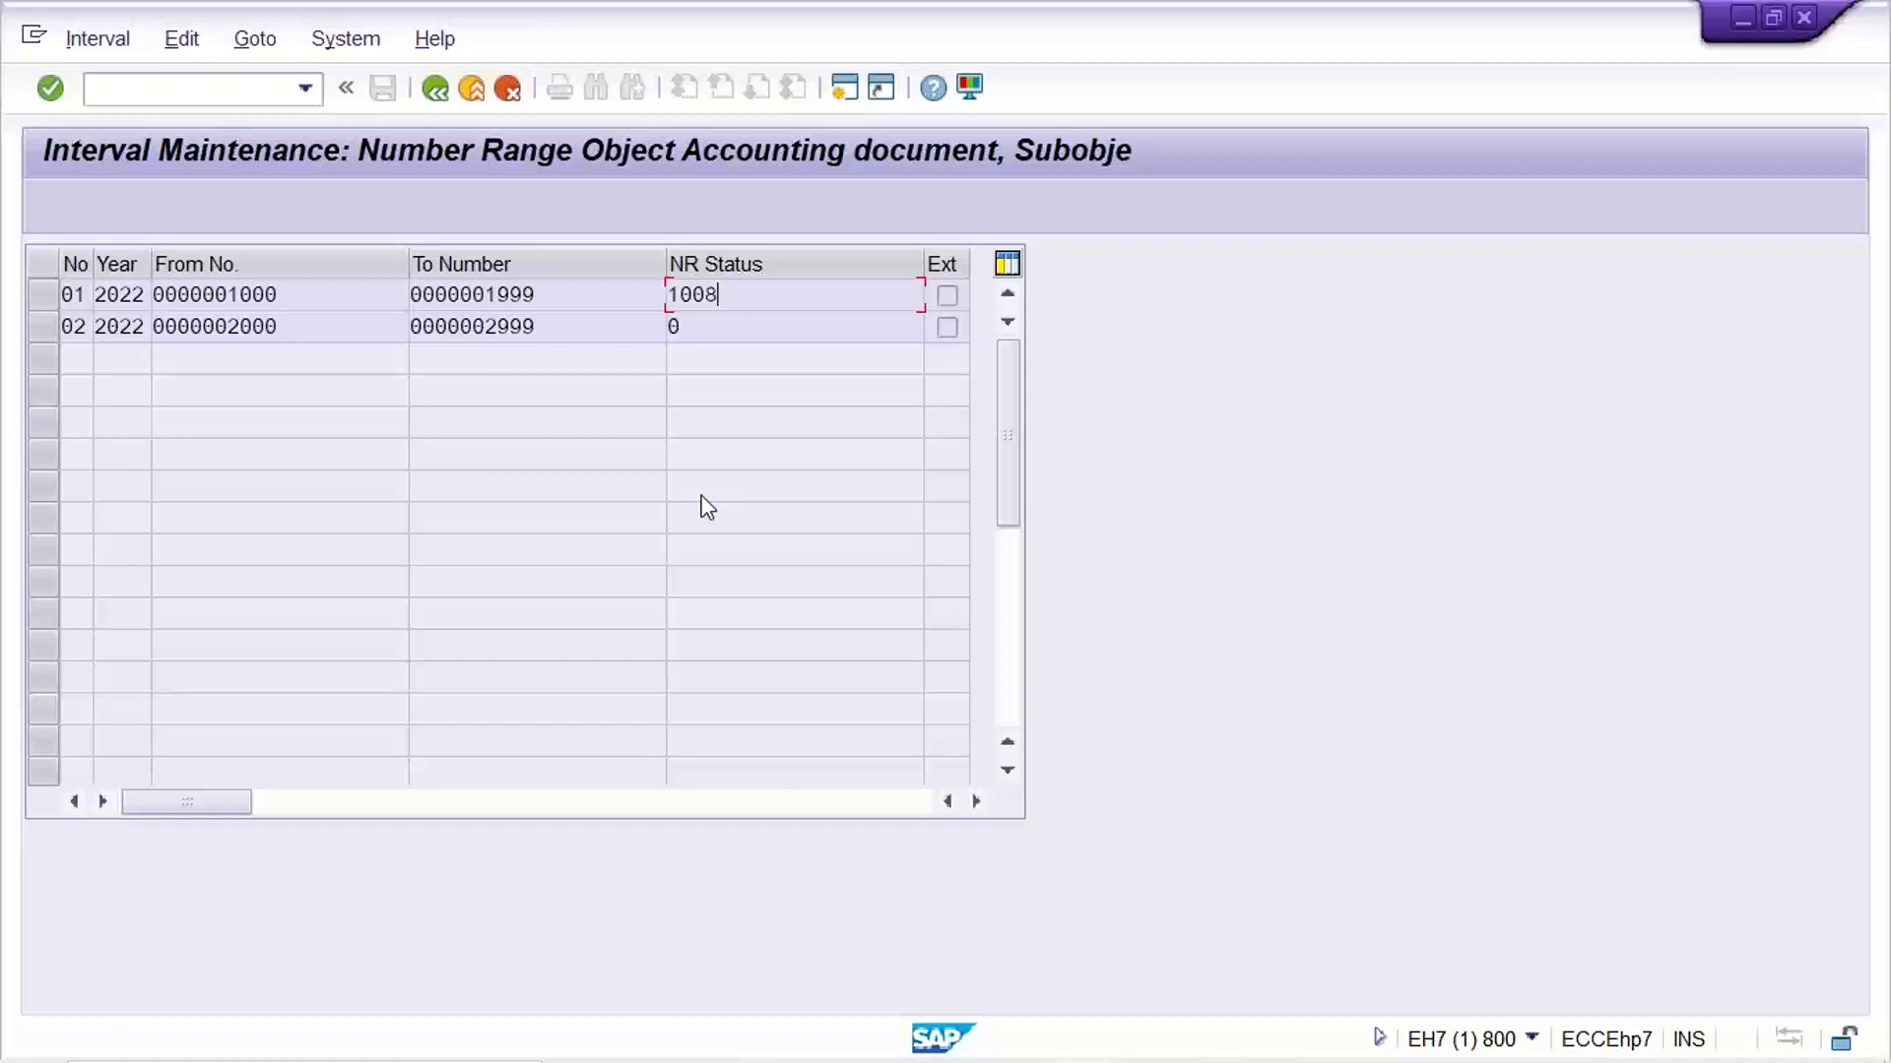
# Set the number status of TM22's range 01 for 2022 to 1007 and save the change despite the warning
pyautogui.click(433, 93)
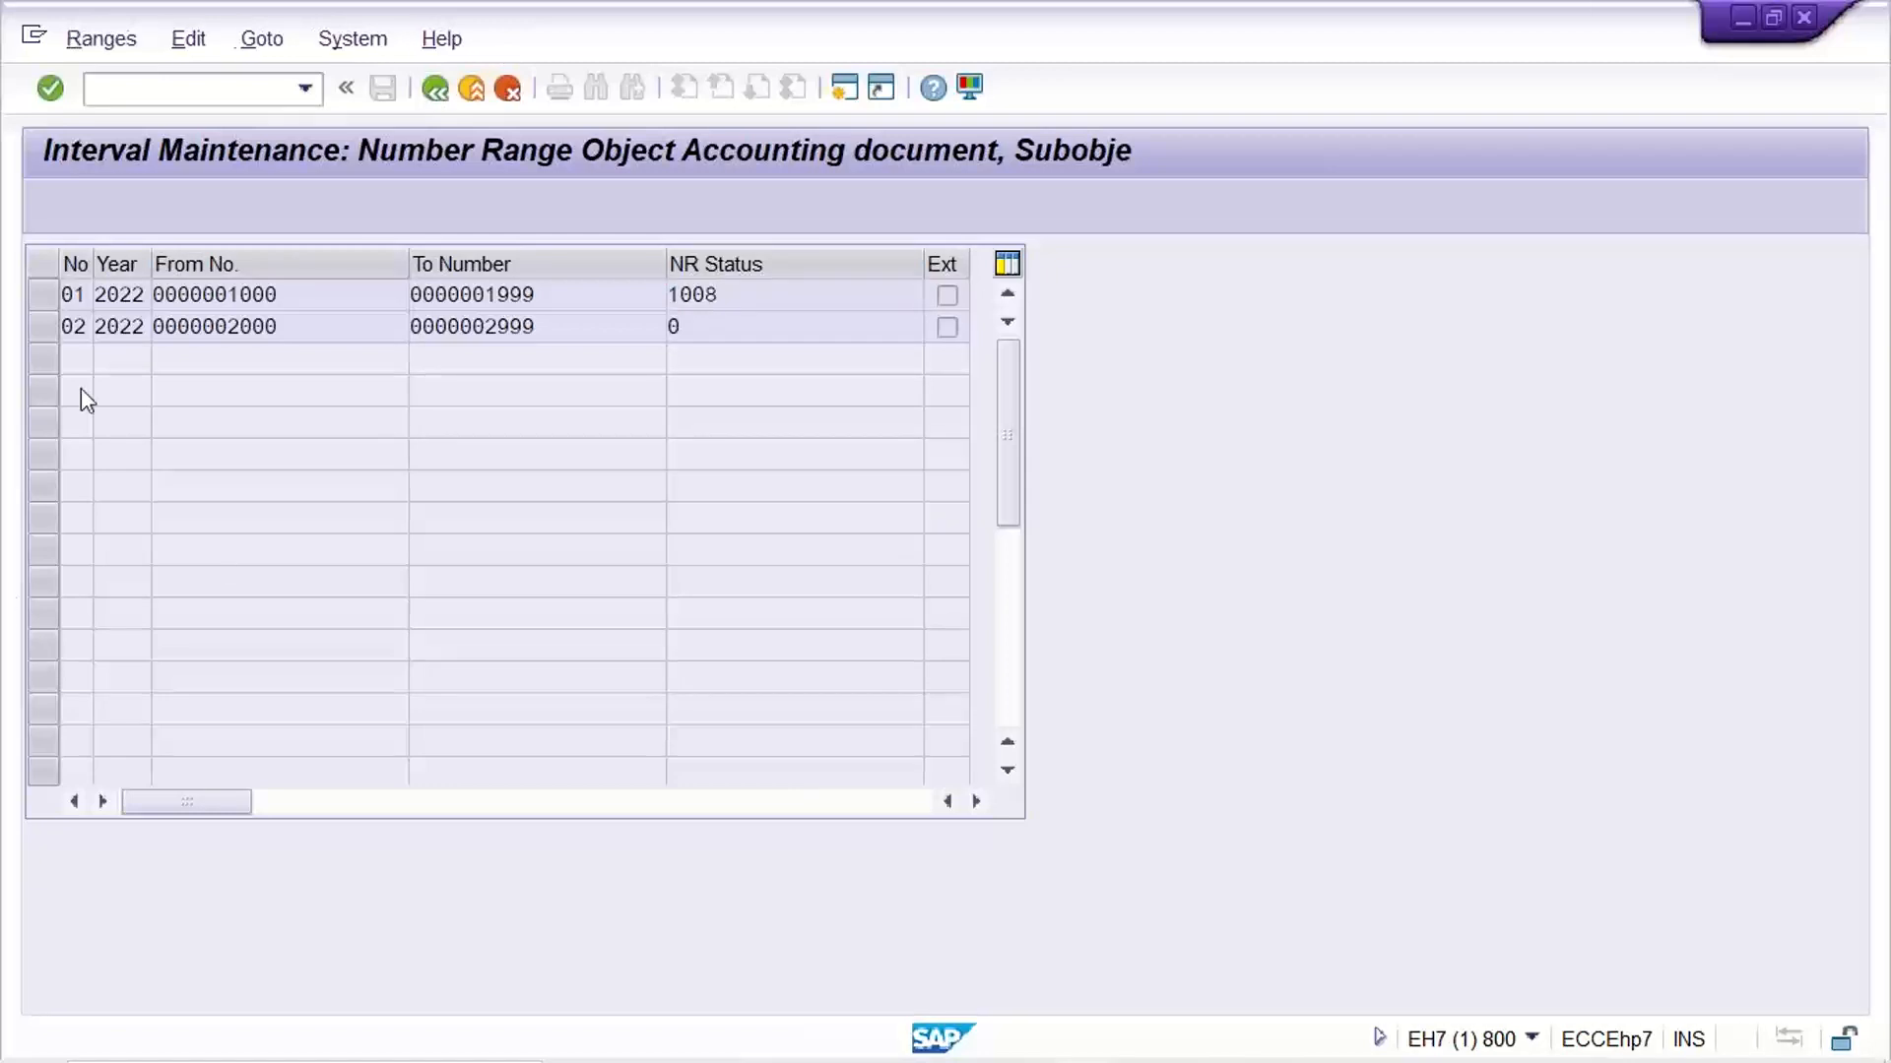
pyautogui.click(717, 362)
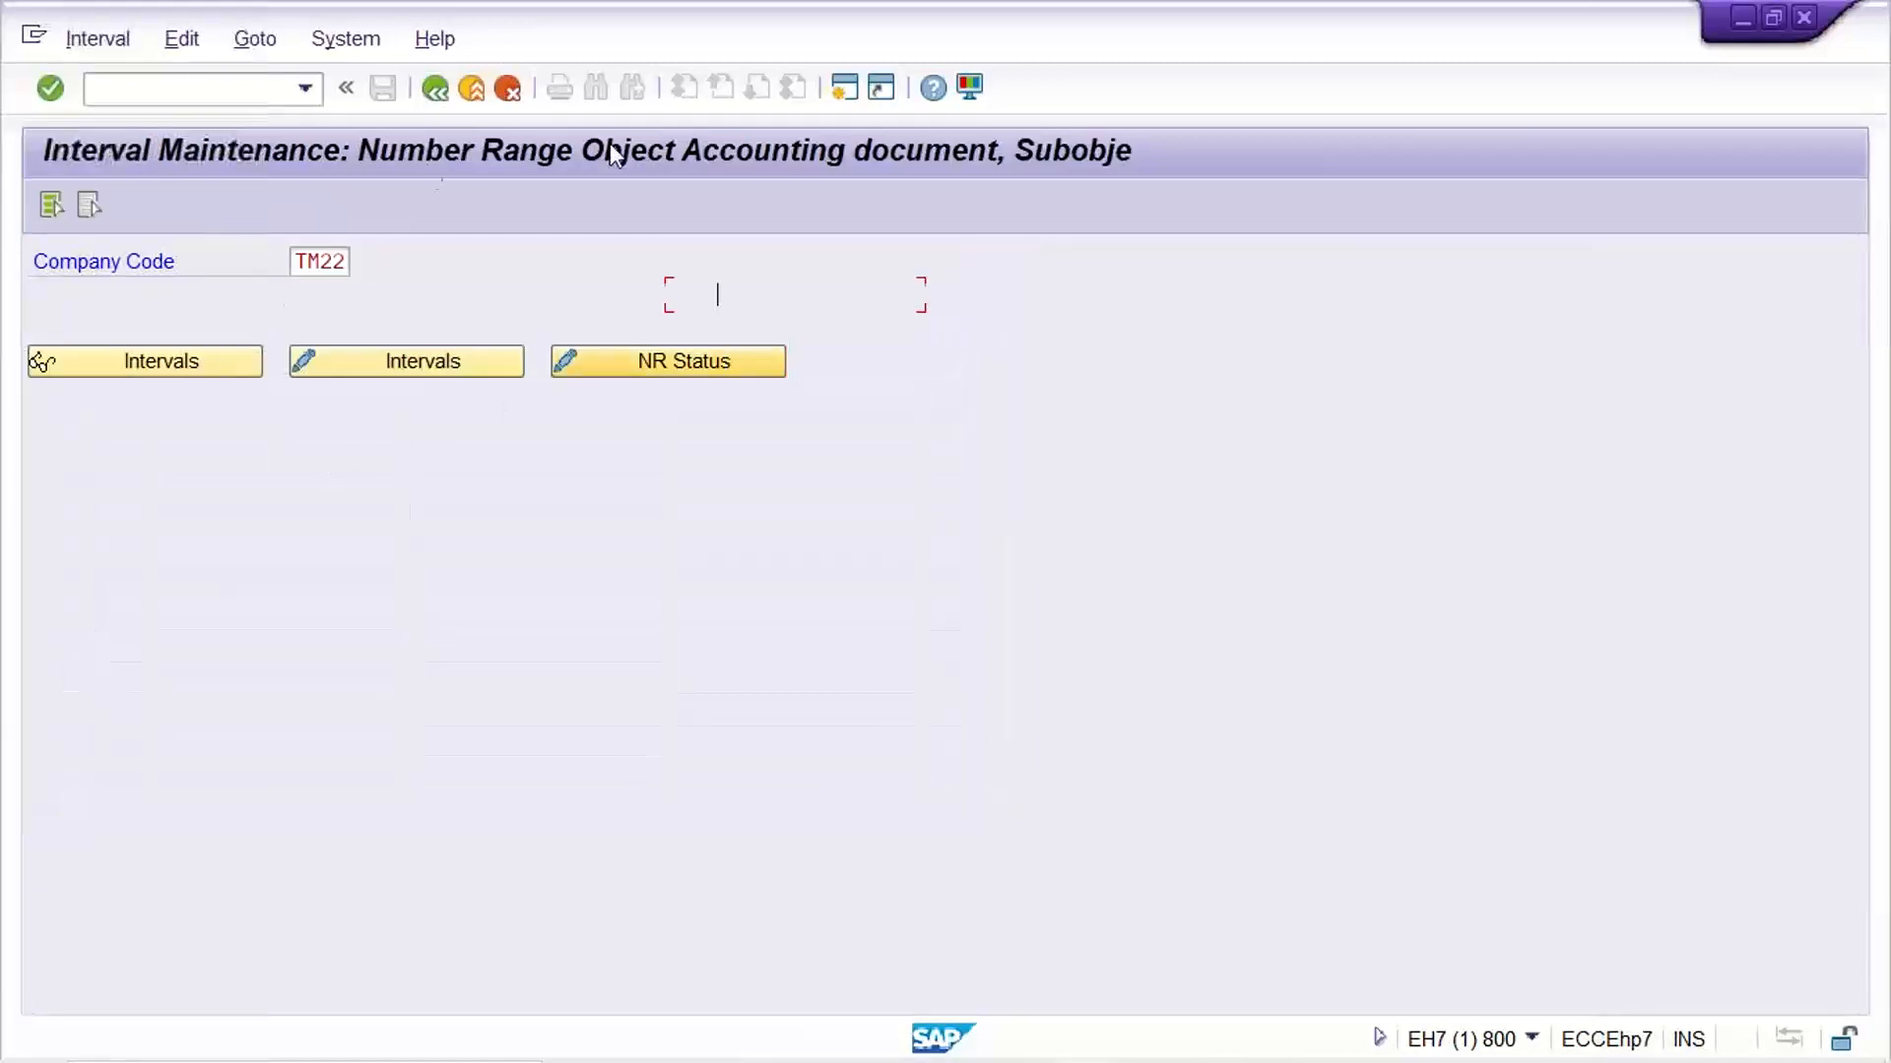
pyautogui.click(435, 91)
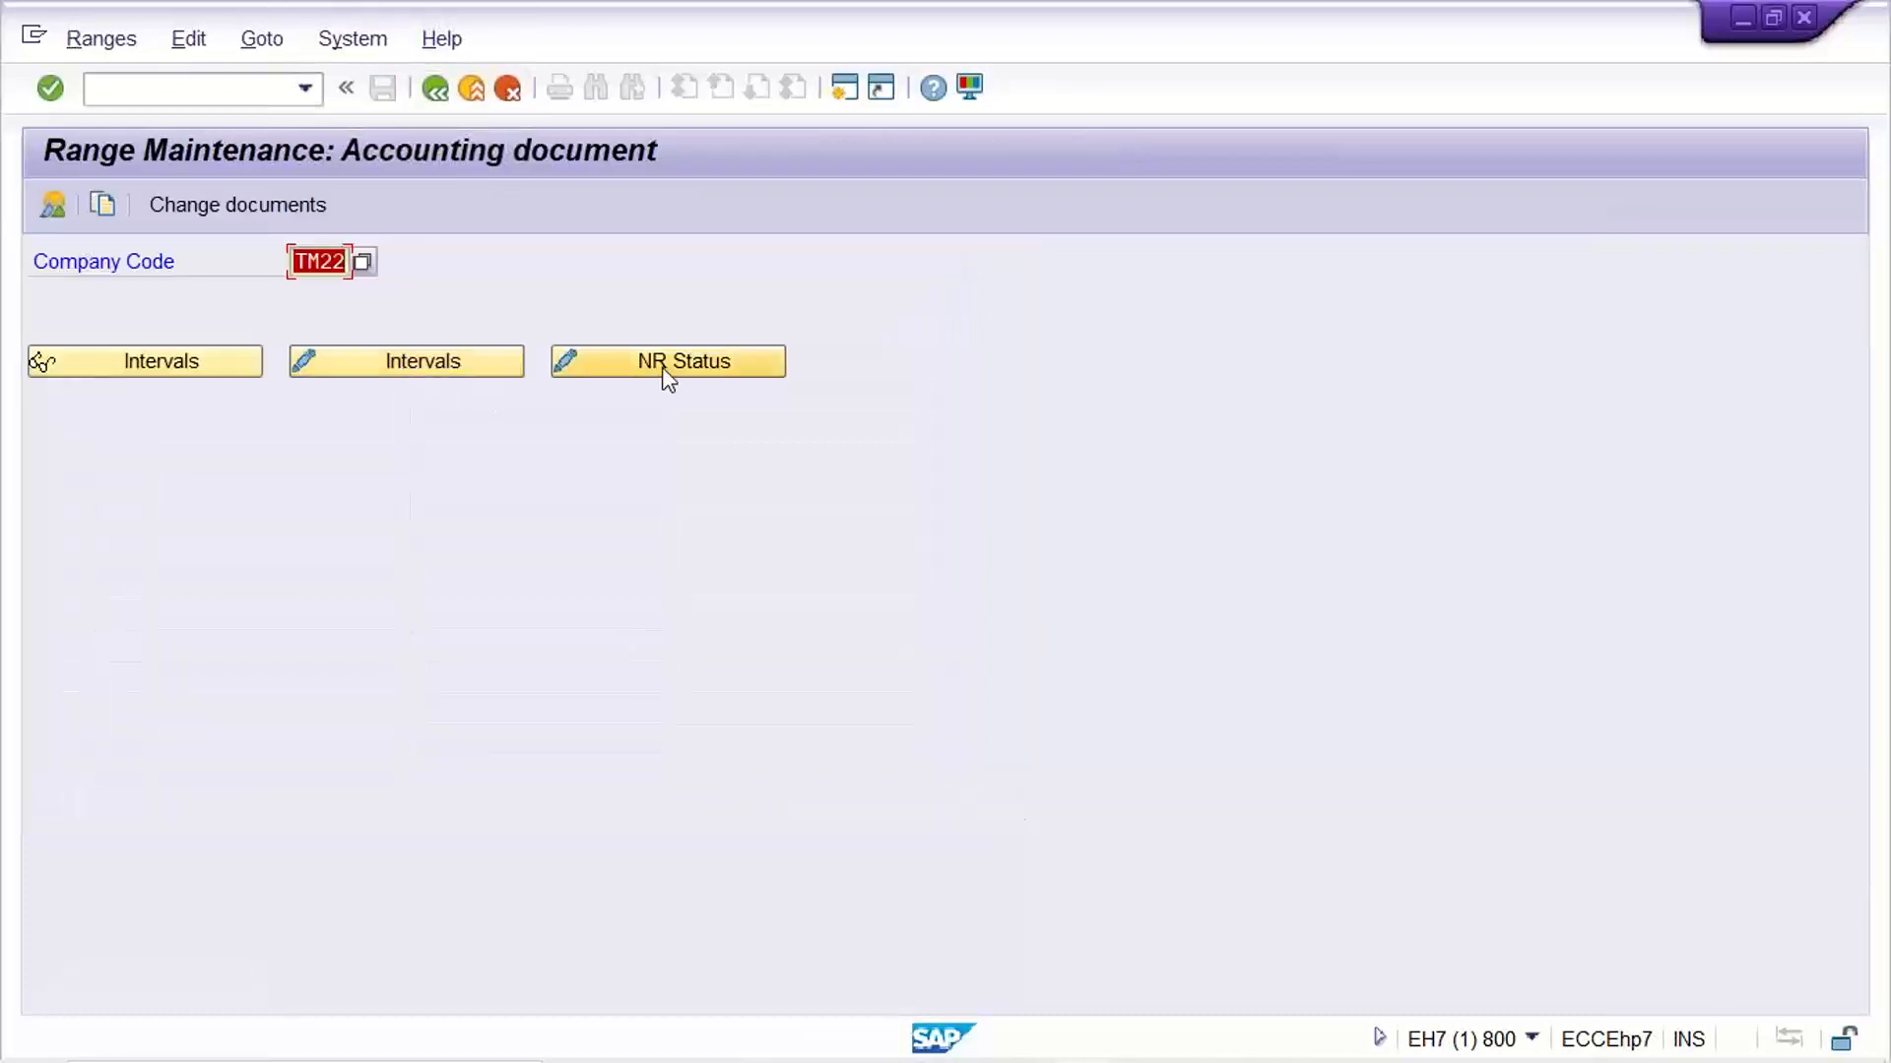
pyautogui.click(673, 372)
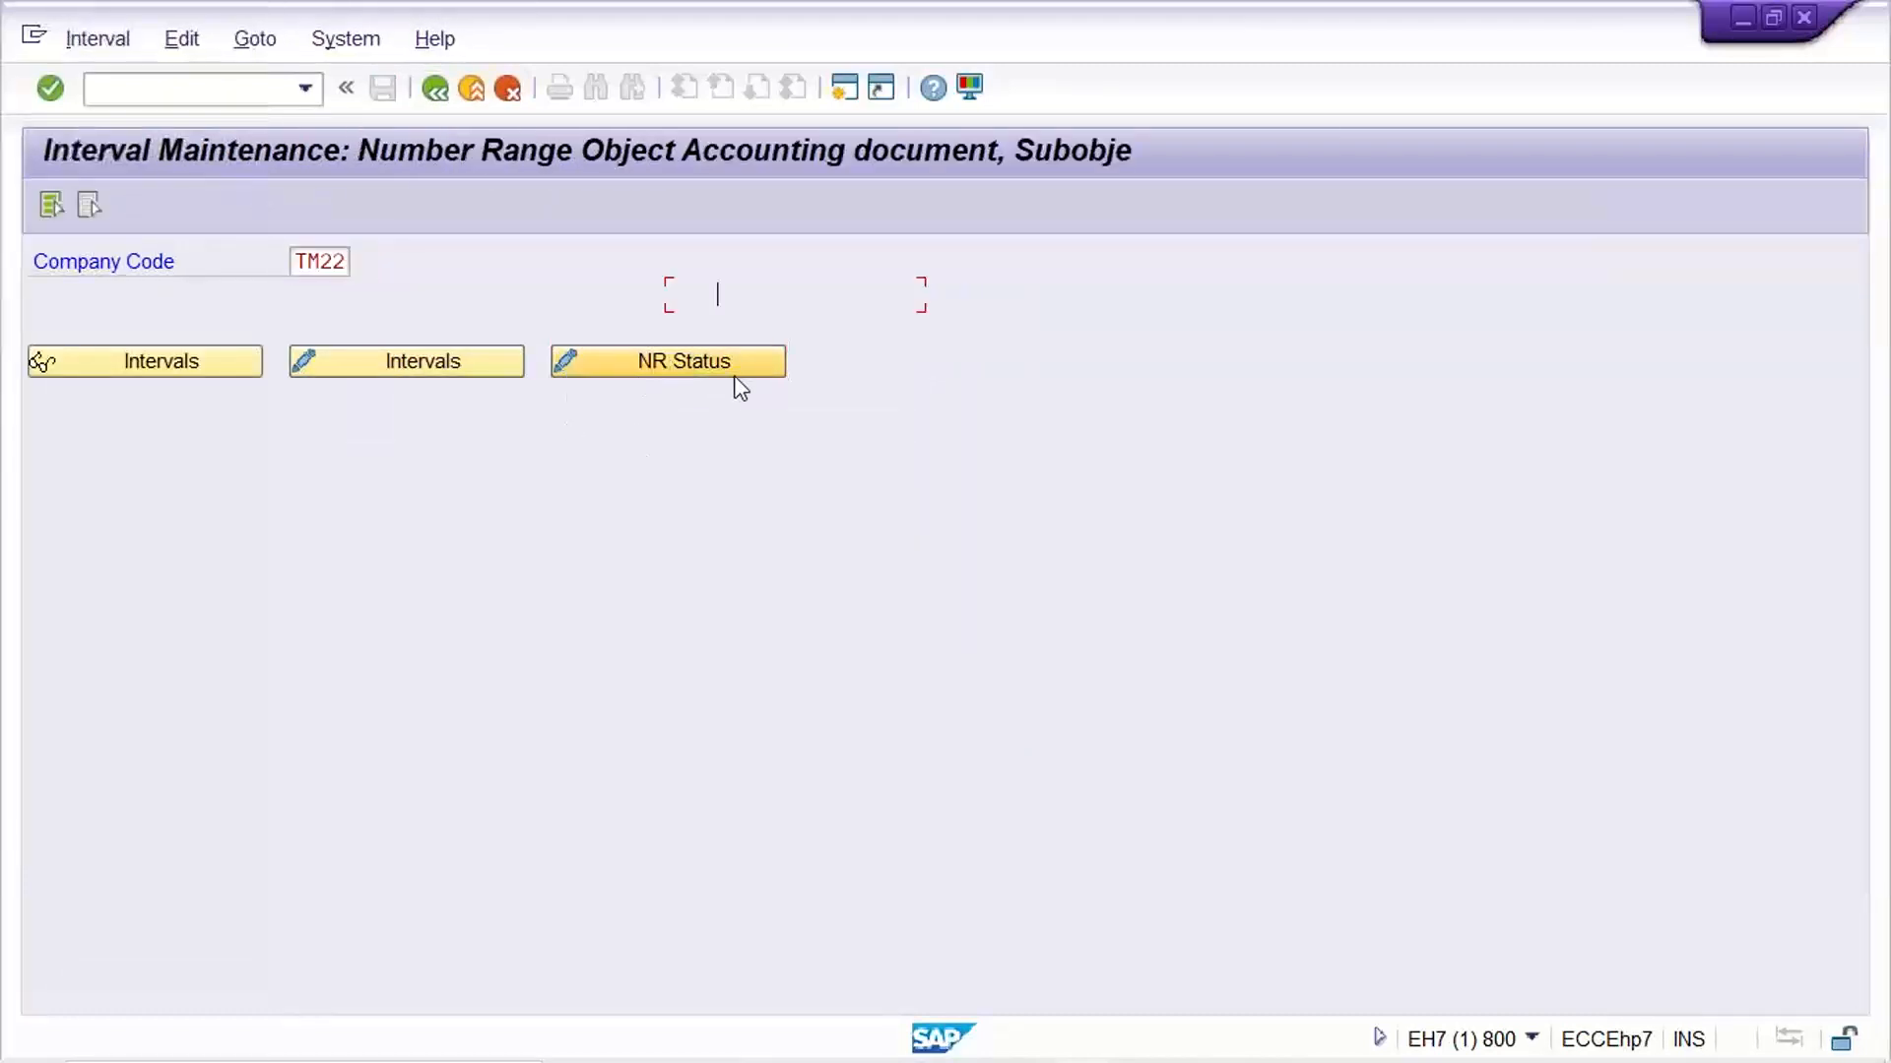
pyautogui.click(780, 300)
pyautogui.press('BackSpace')
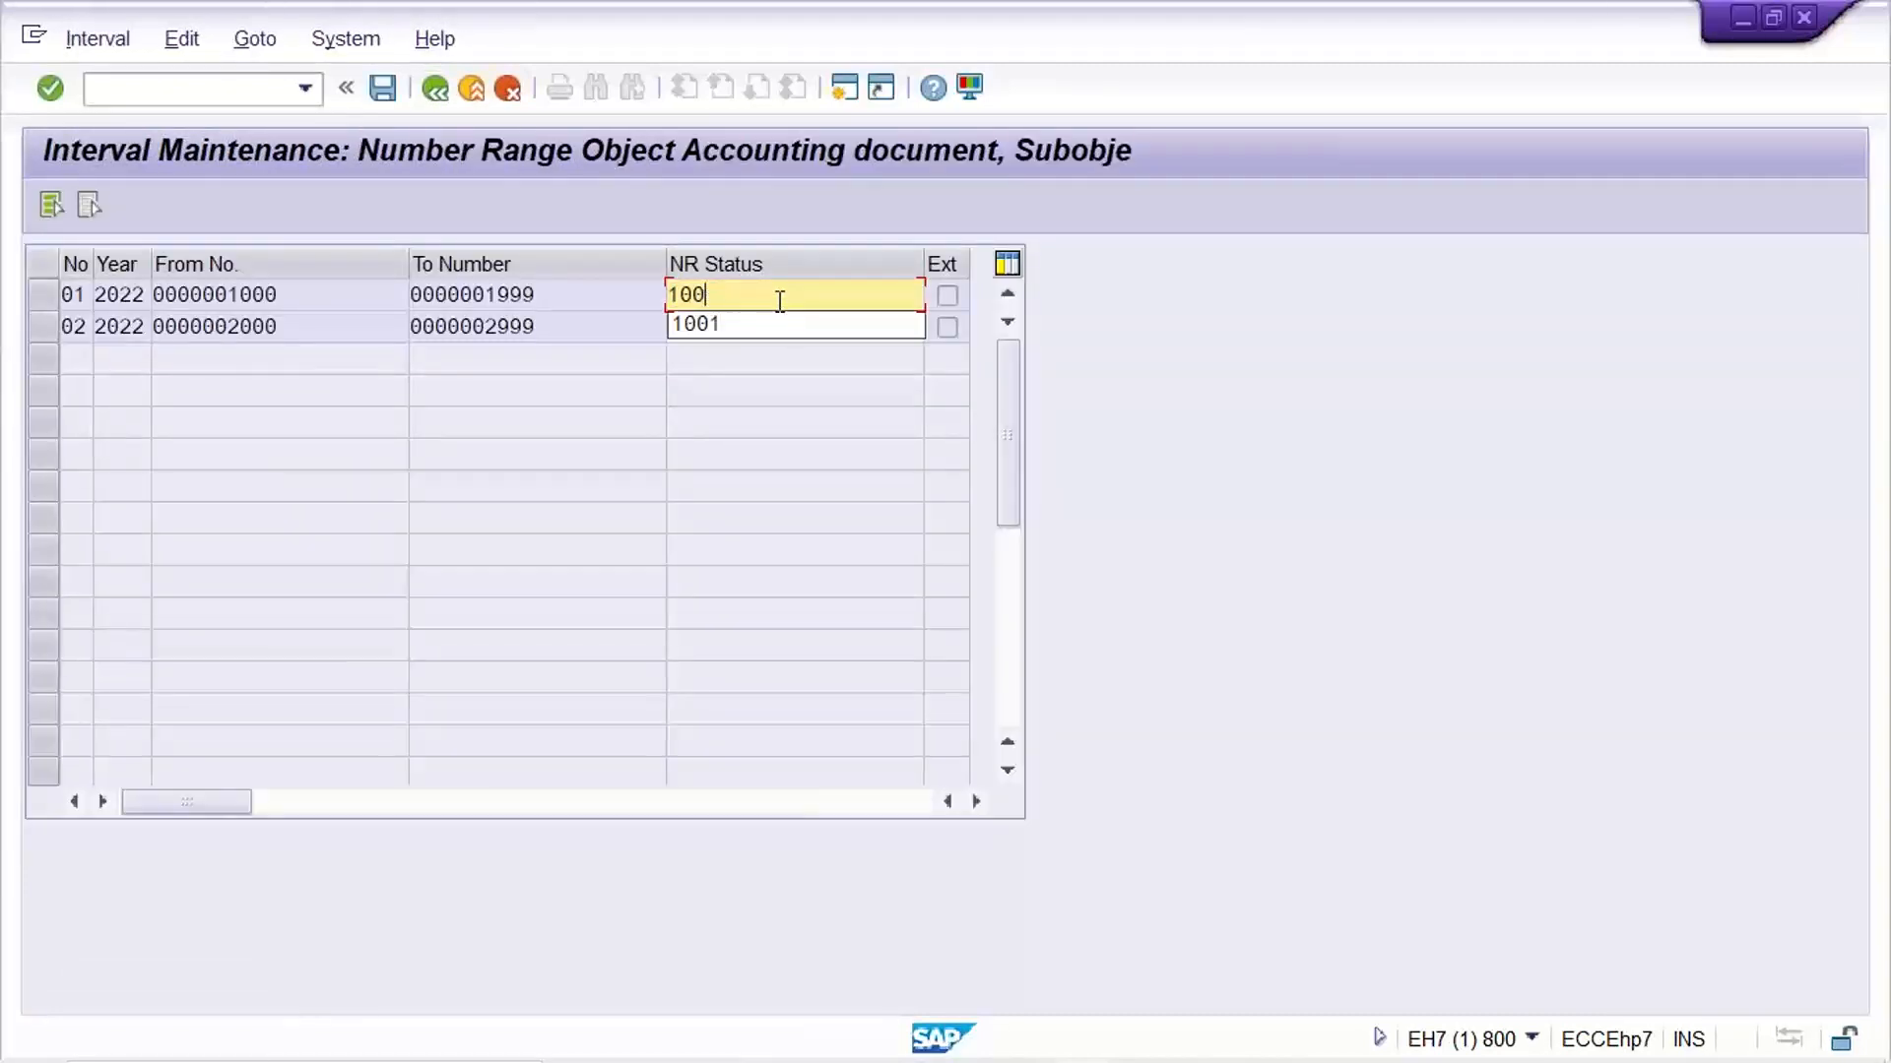
pyautogui.write('7')
pyautogui.hotkey('ctrl', 's')
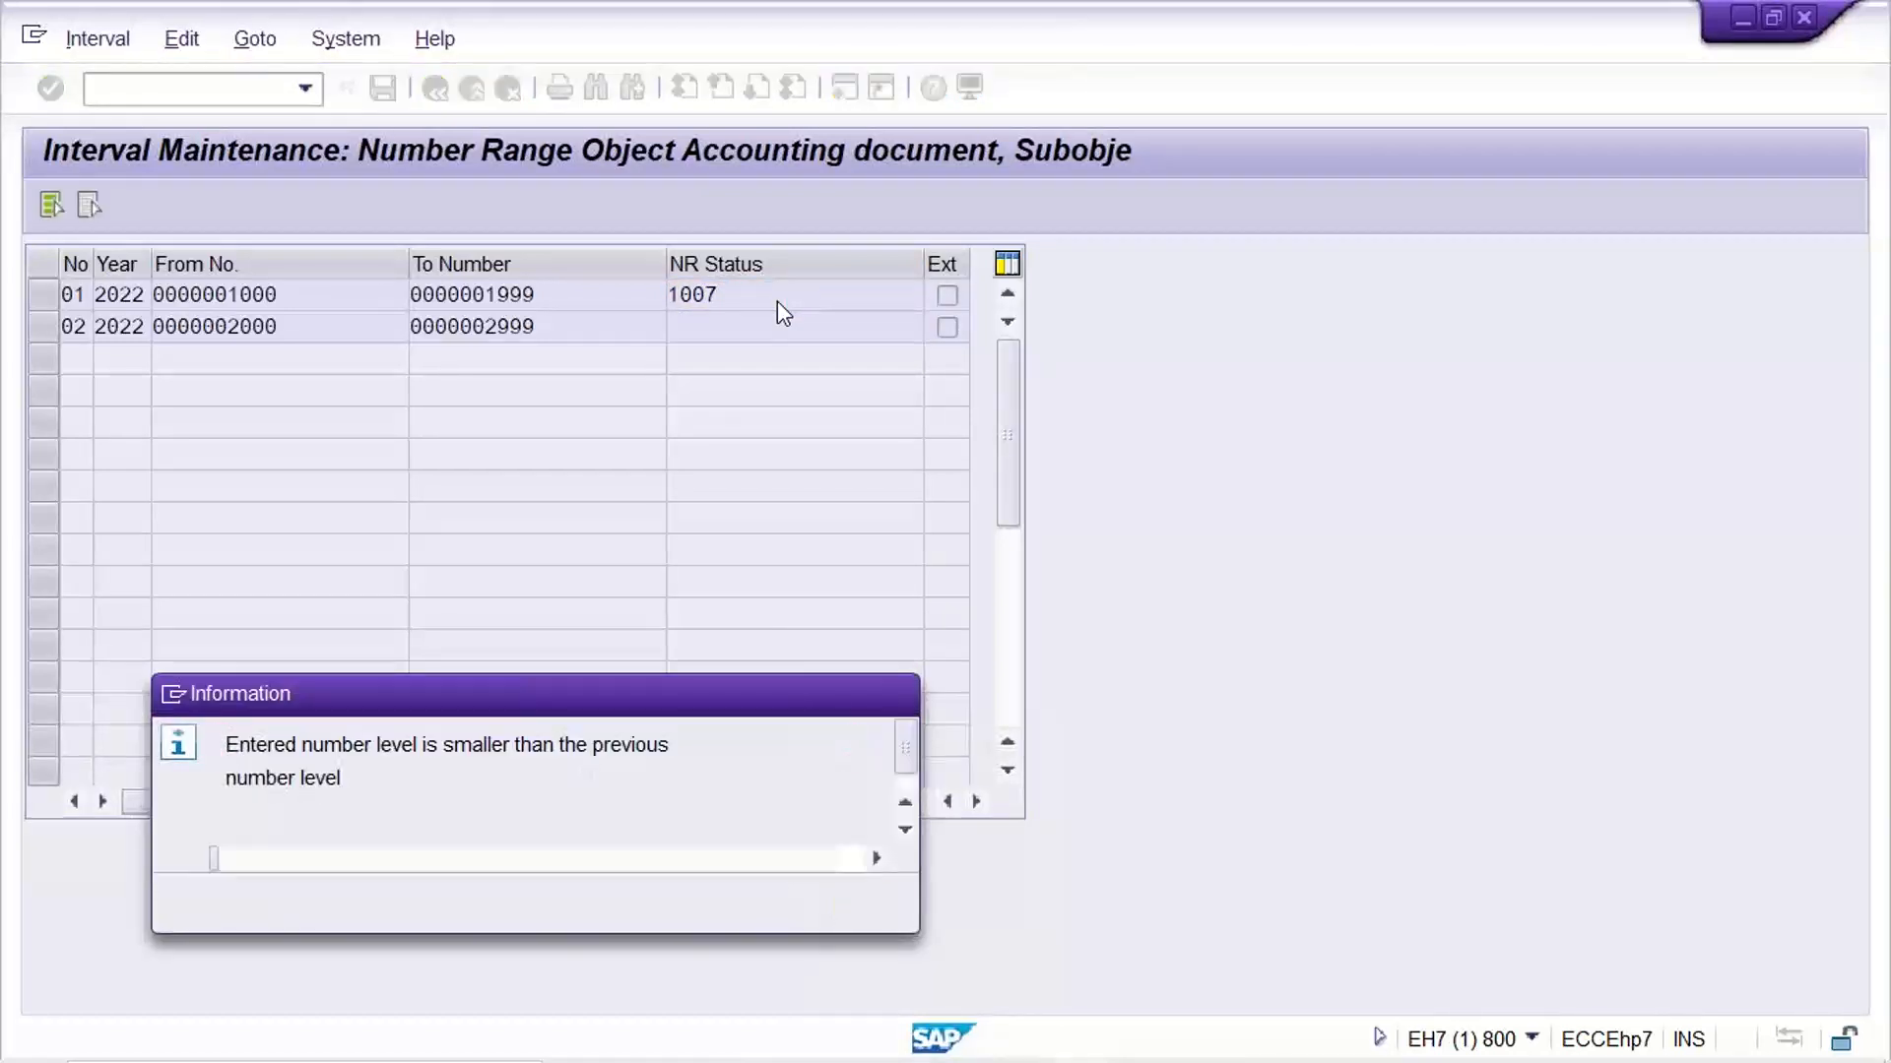
pyautogui.press('Return')
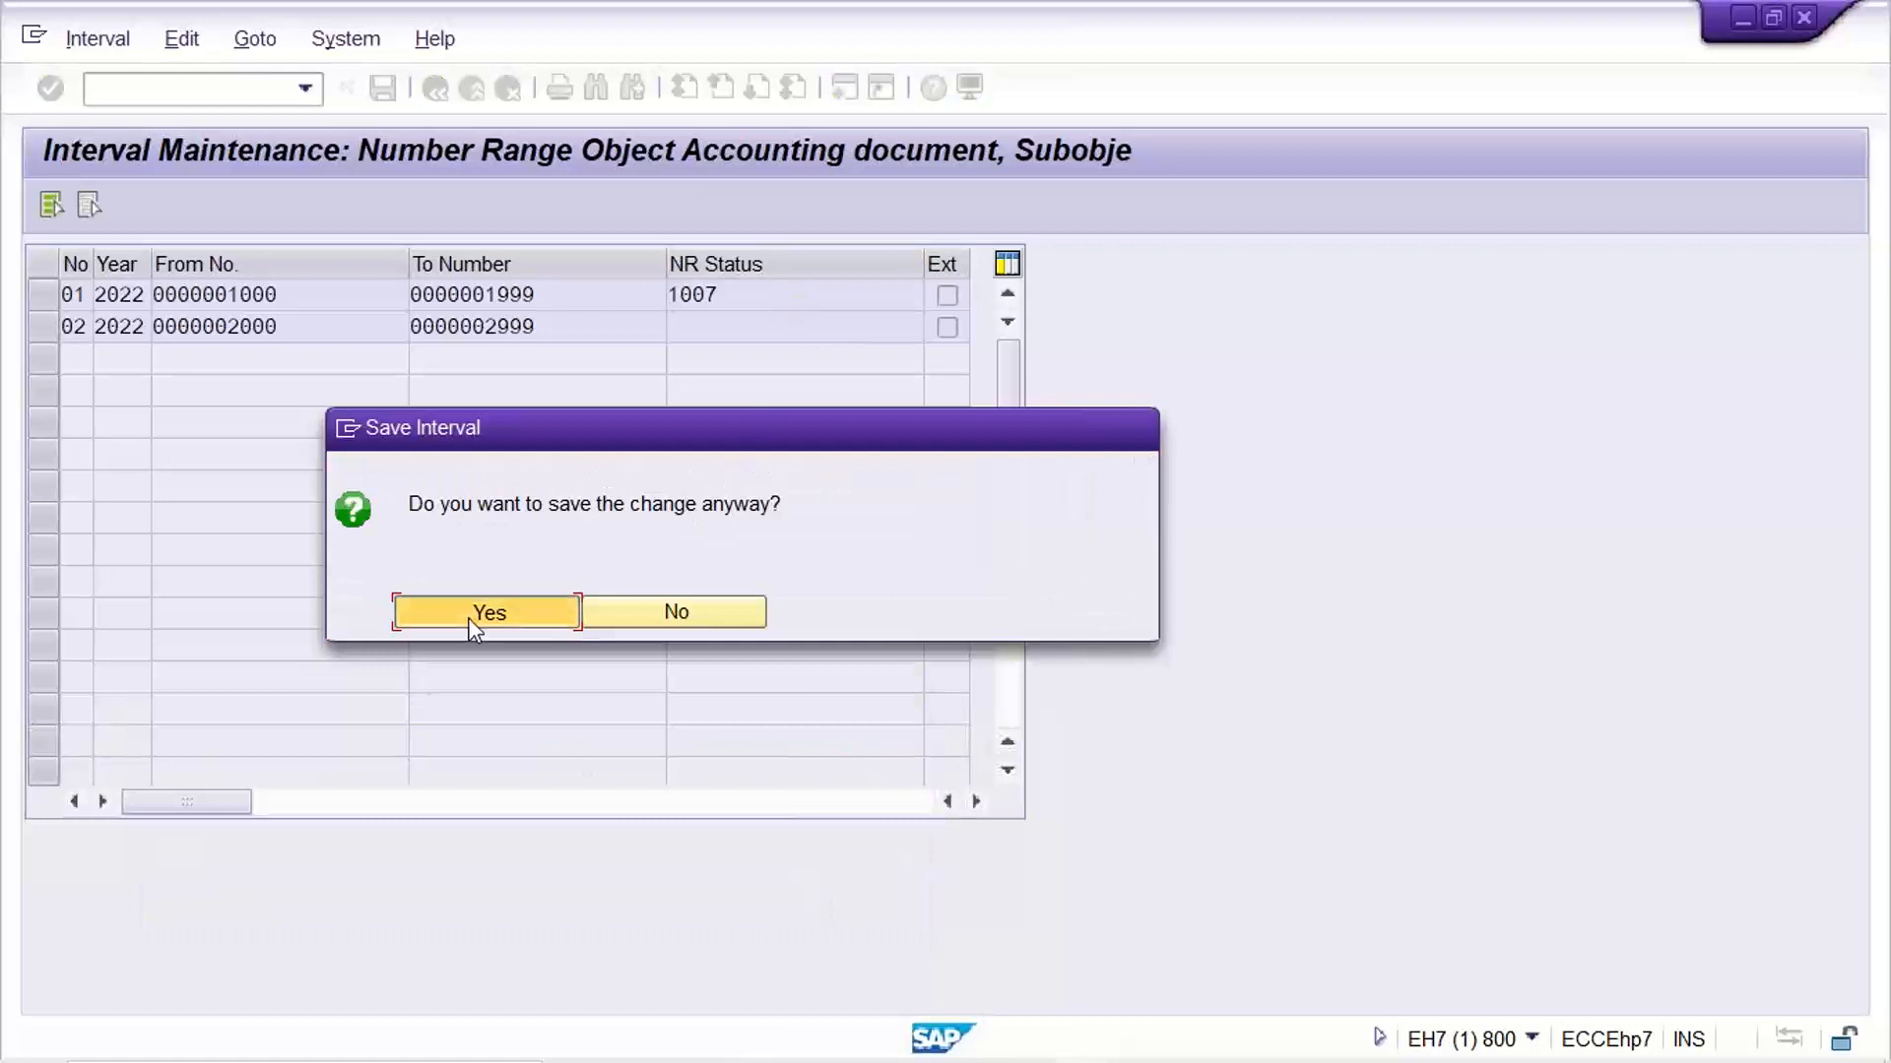
pyautogui.click(468, 615)
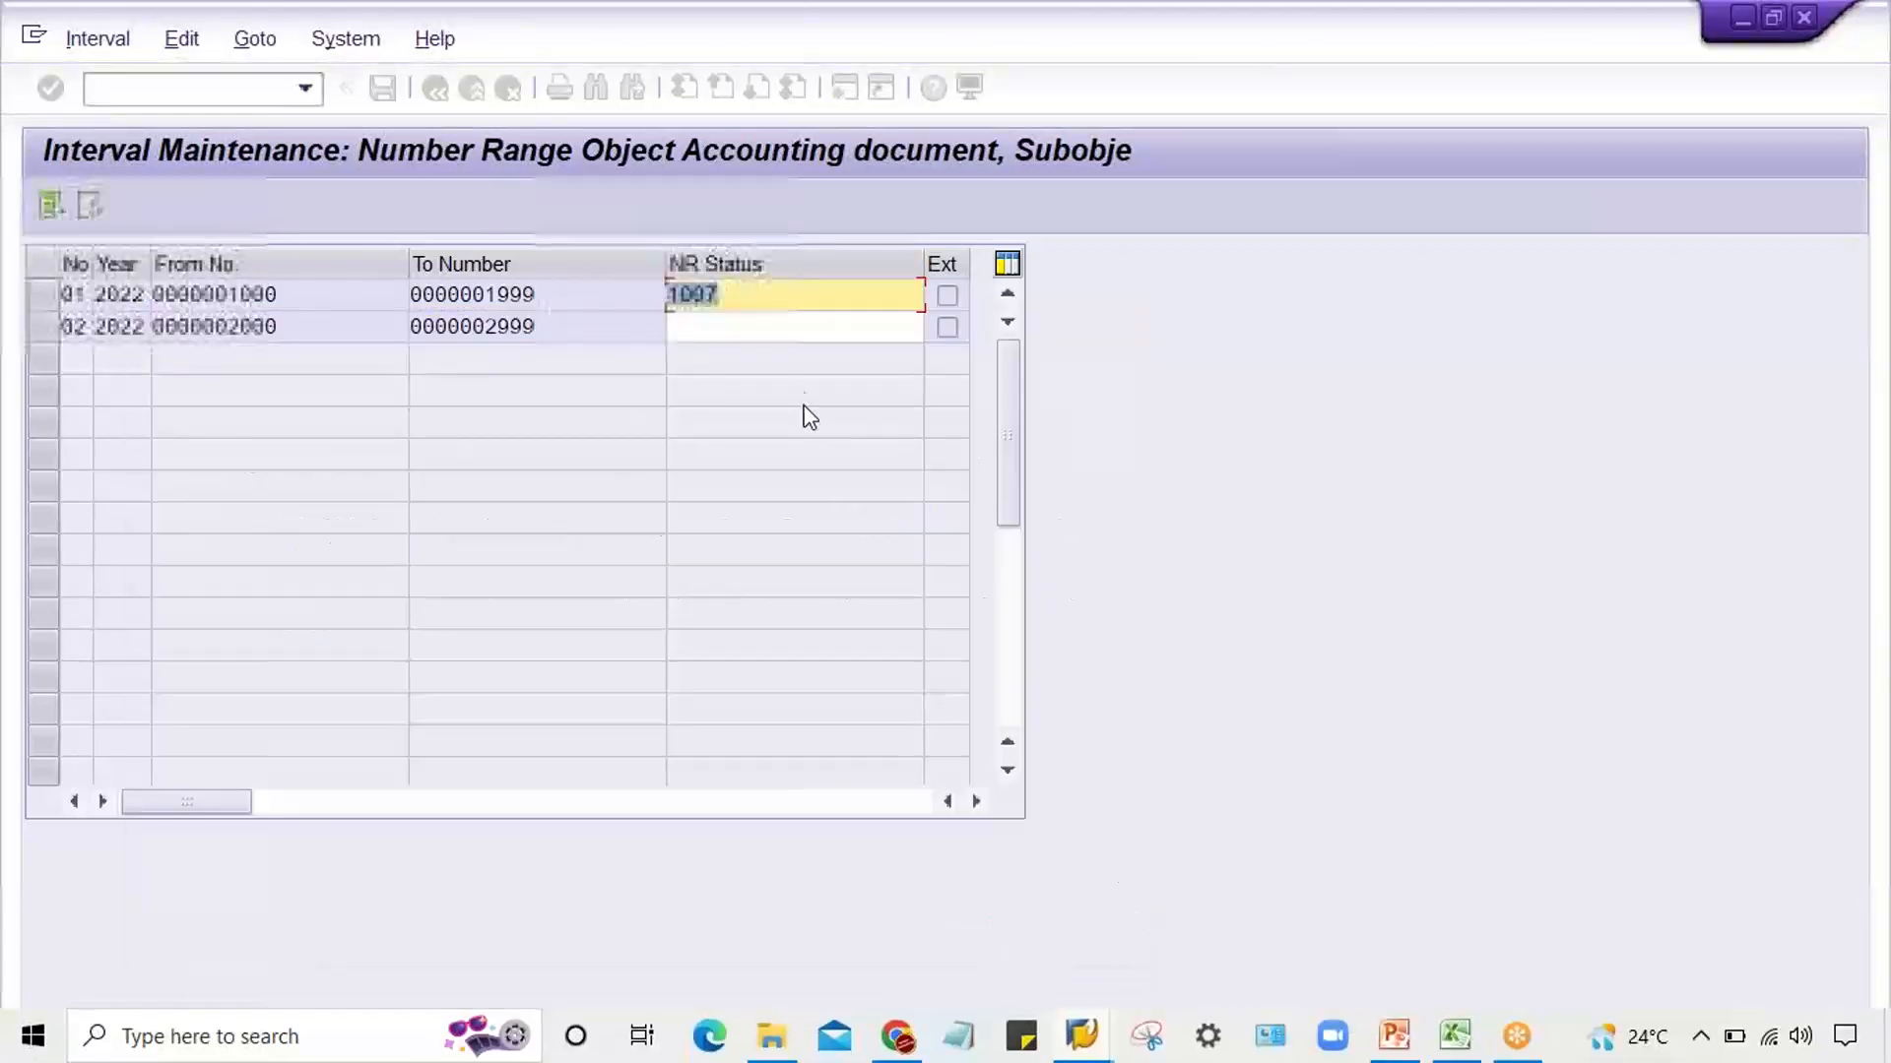
# Switch to the posting keys configuration session and open G/L document entry there with /NFB50
pyautogui.click(1087, 1049)
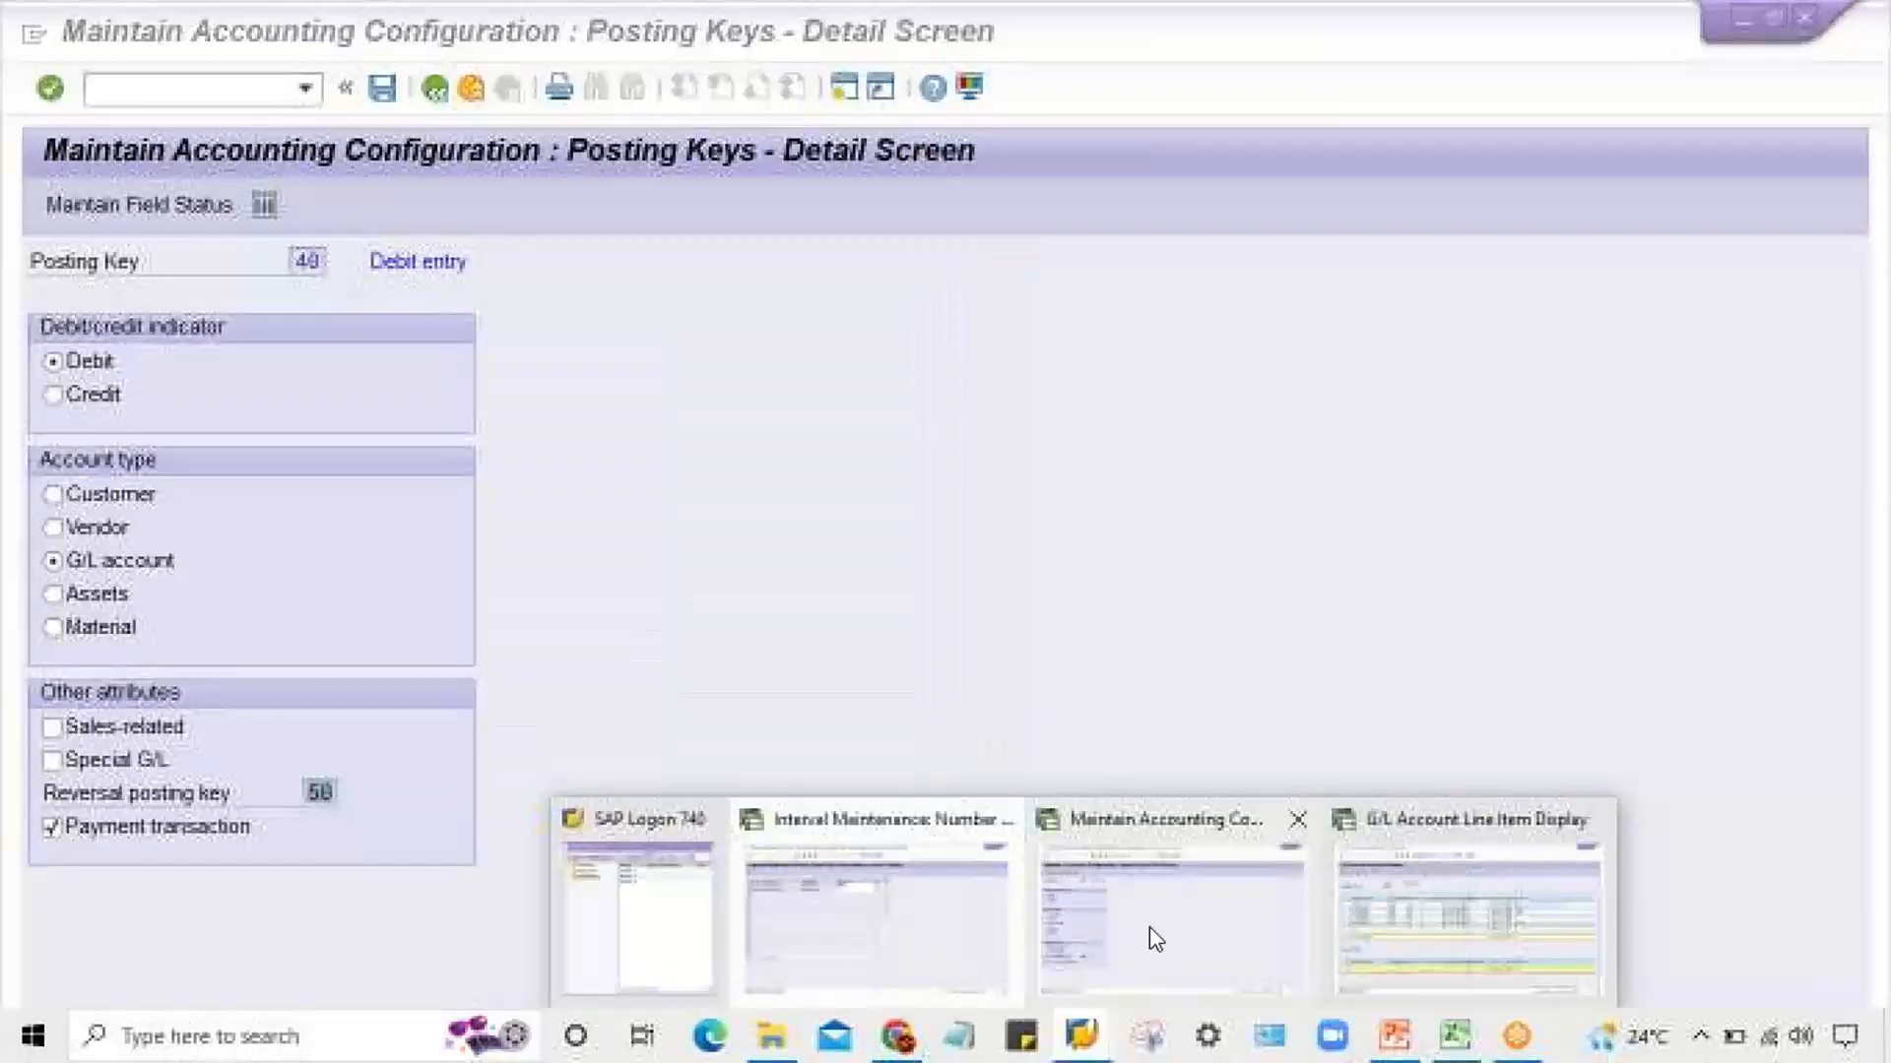
pyautogui.click(1149, 925)
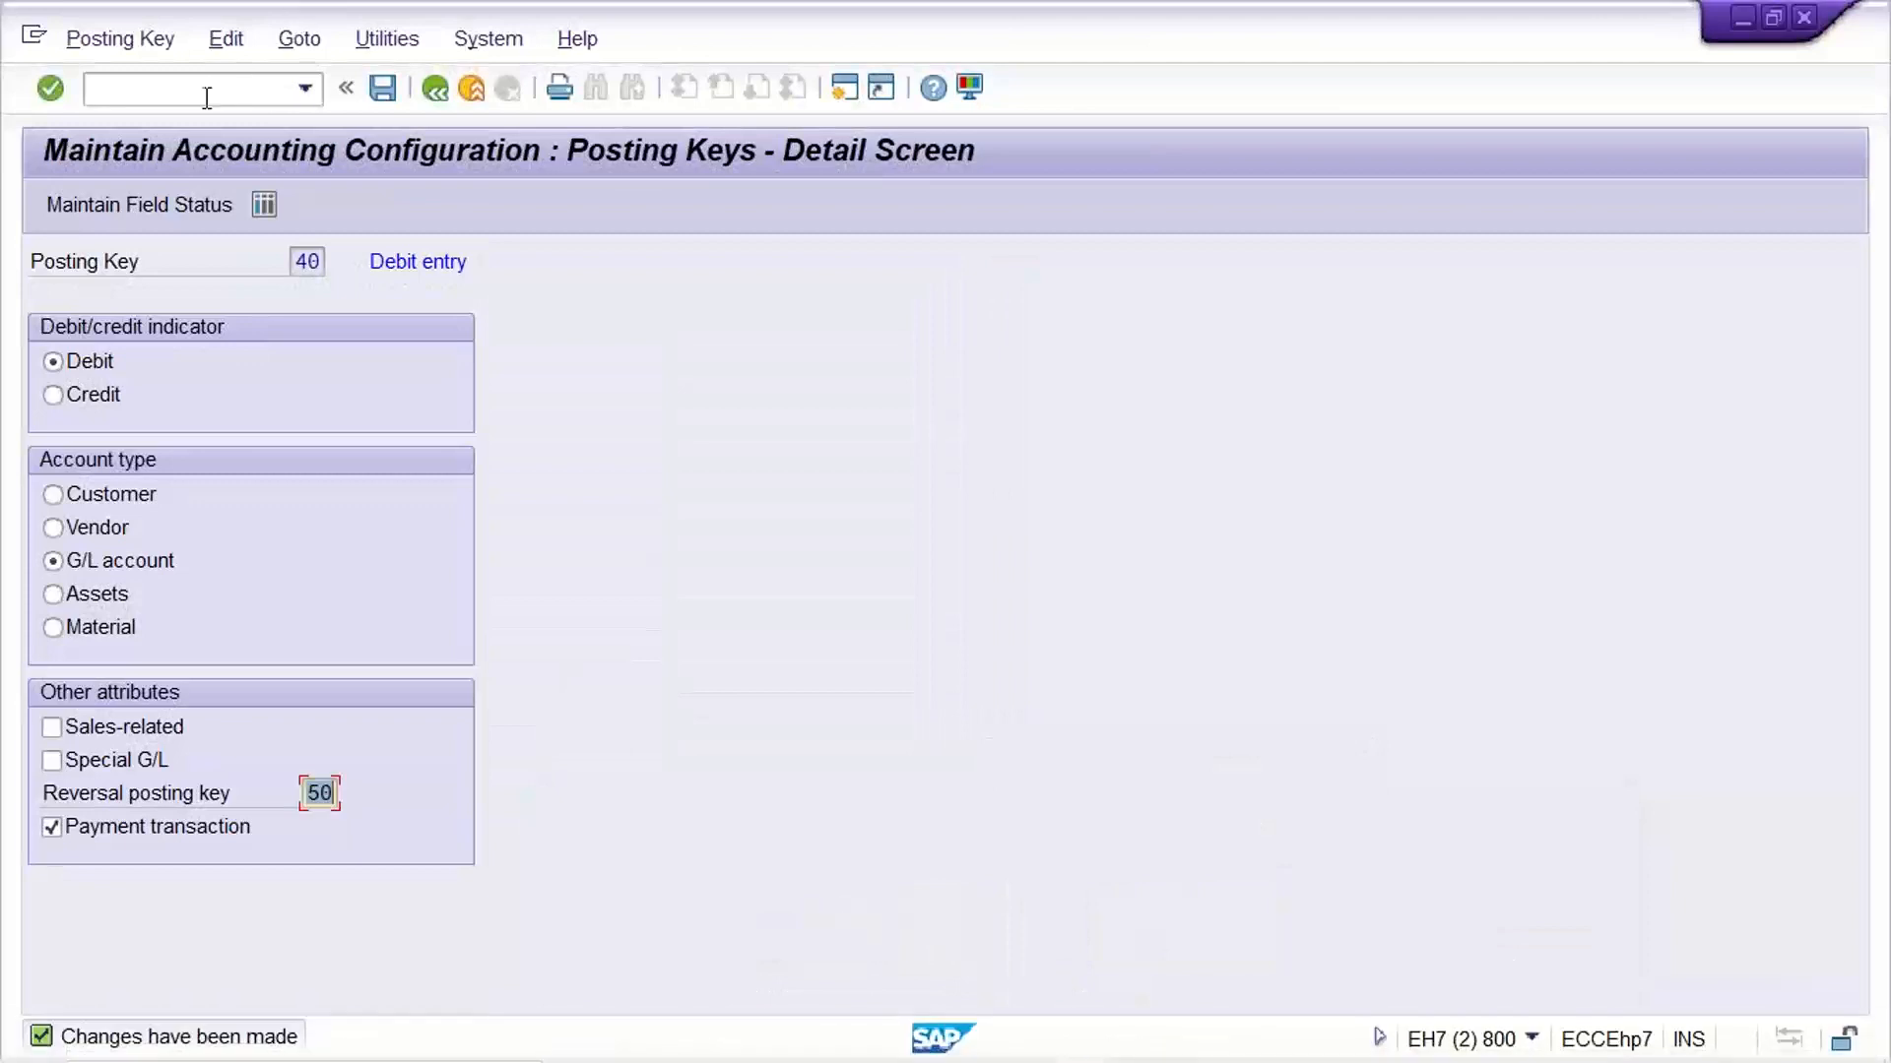
pyautogui.write('/NFB50')
pyautogui.press('Return')
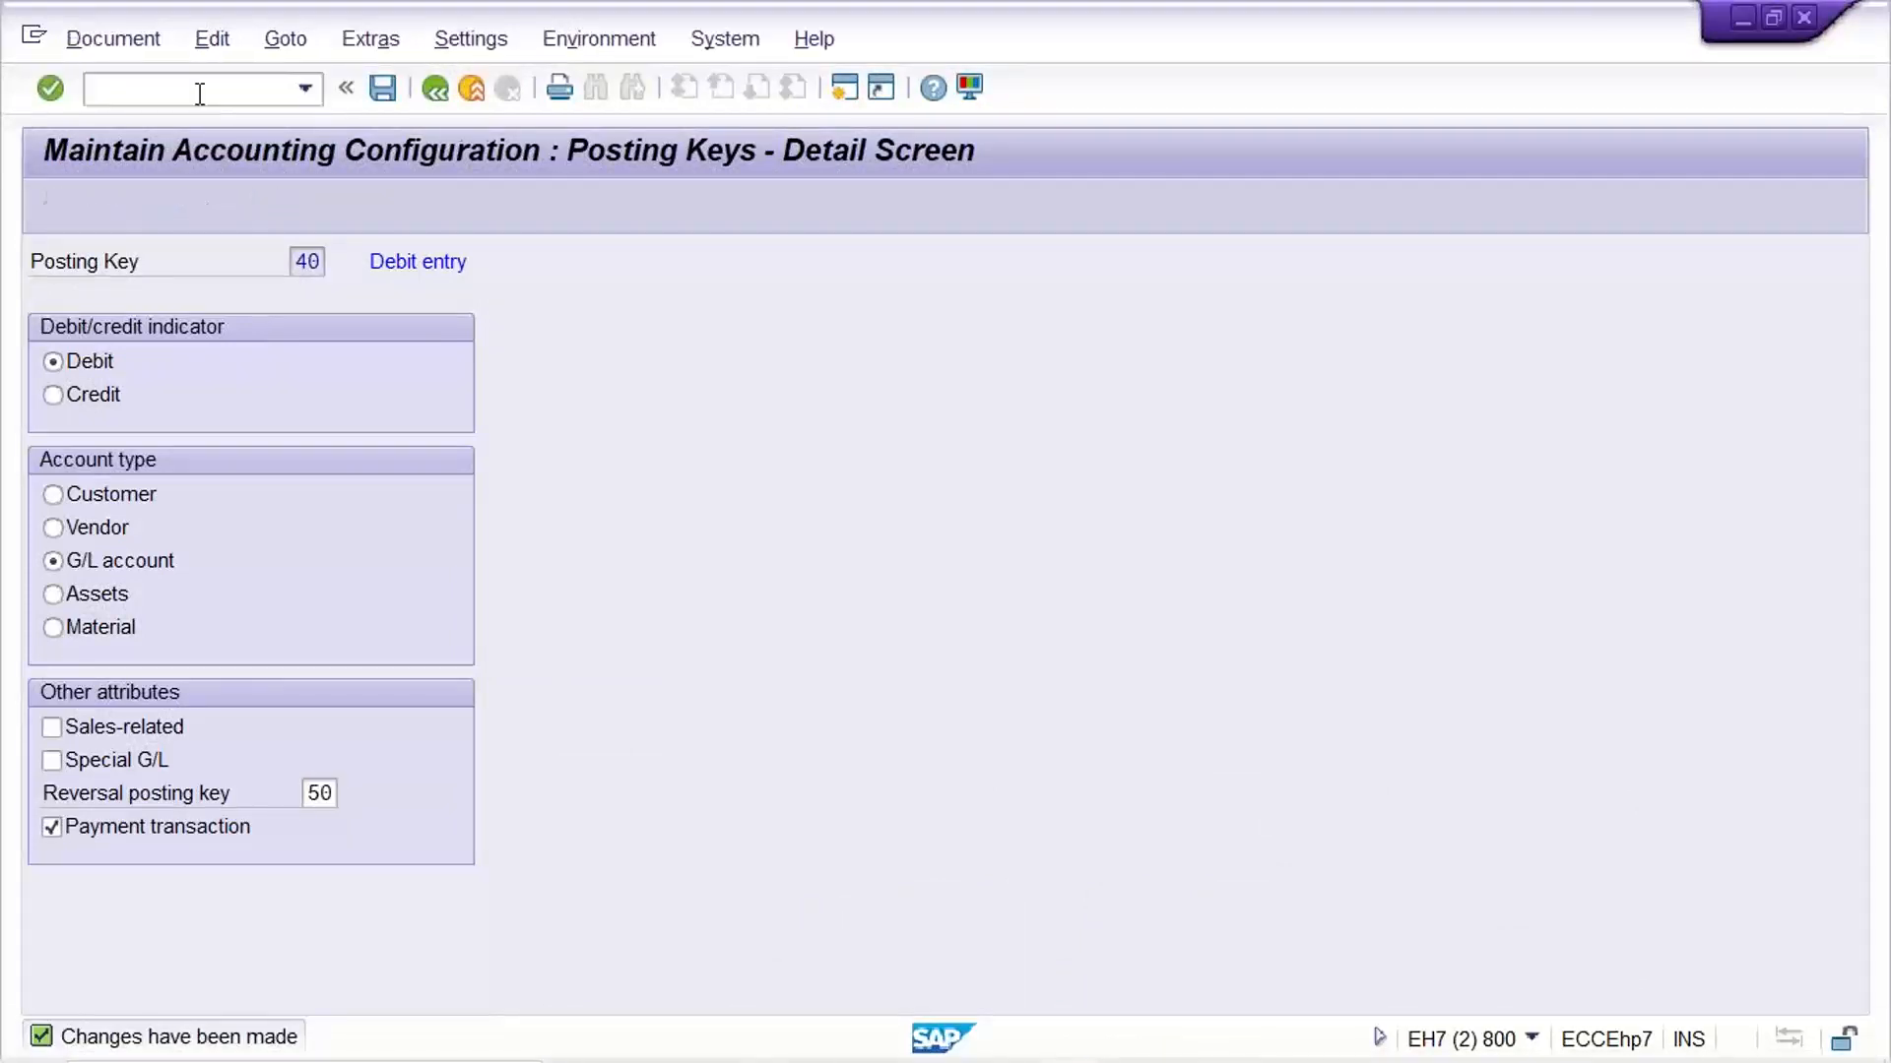
# Enter document date 08.09.2022 and a debit line of 5000 on G/L account 4000
pyautogui.press('Down')
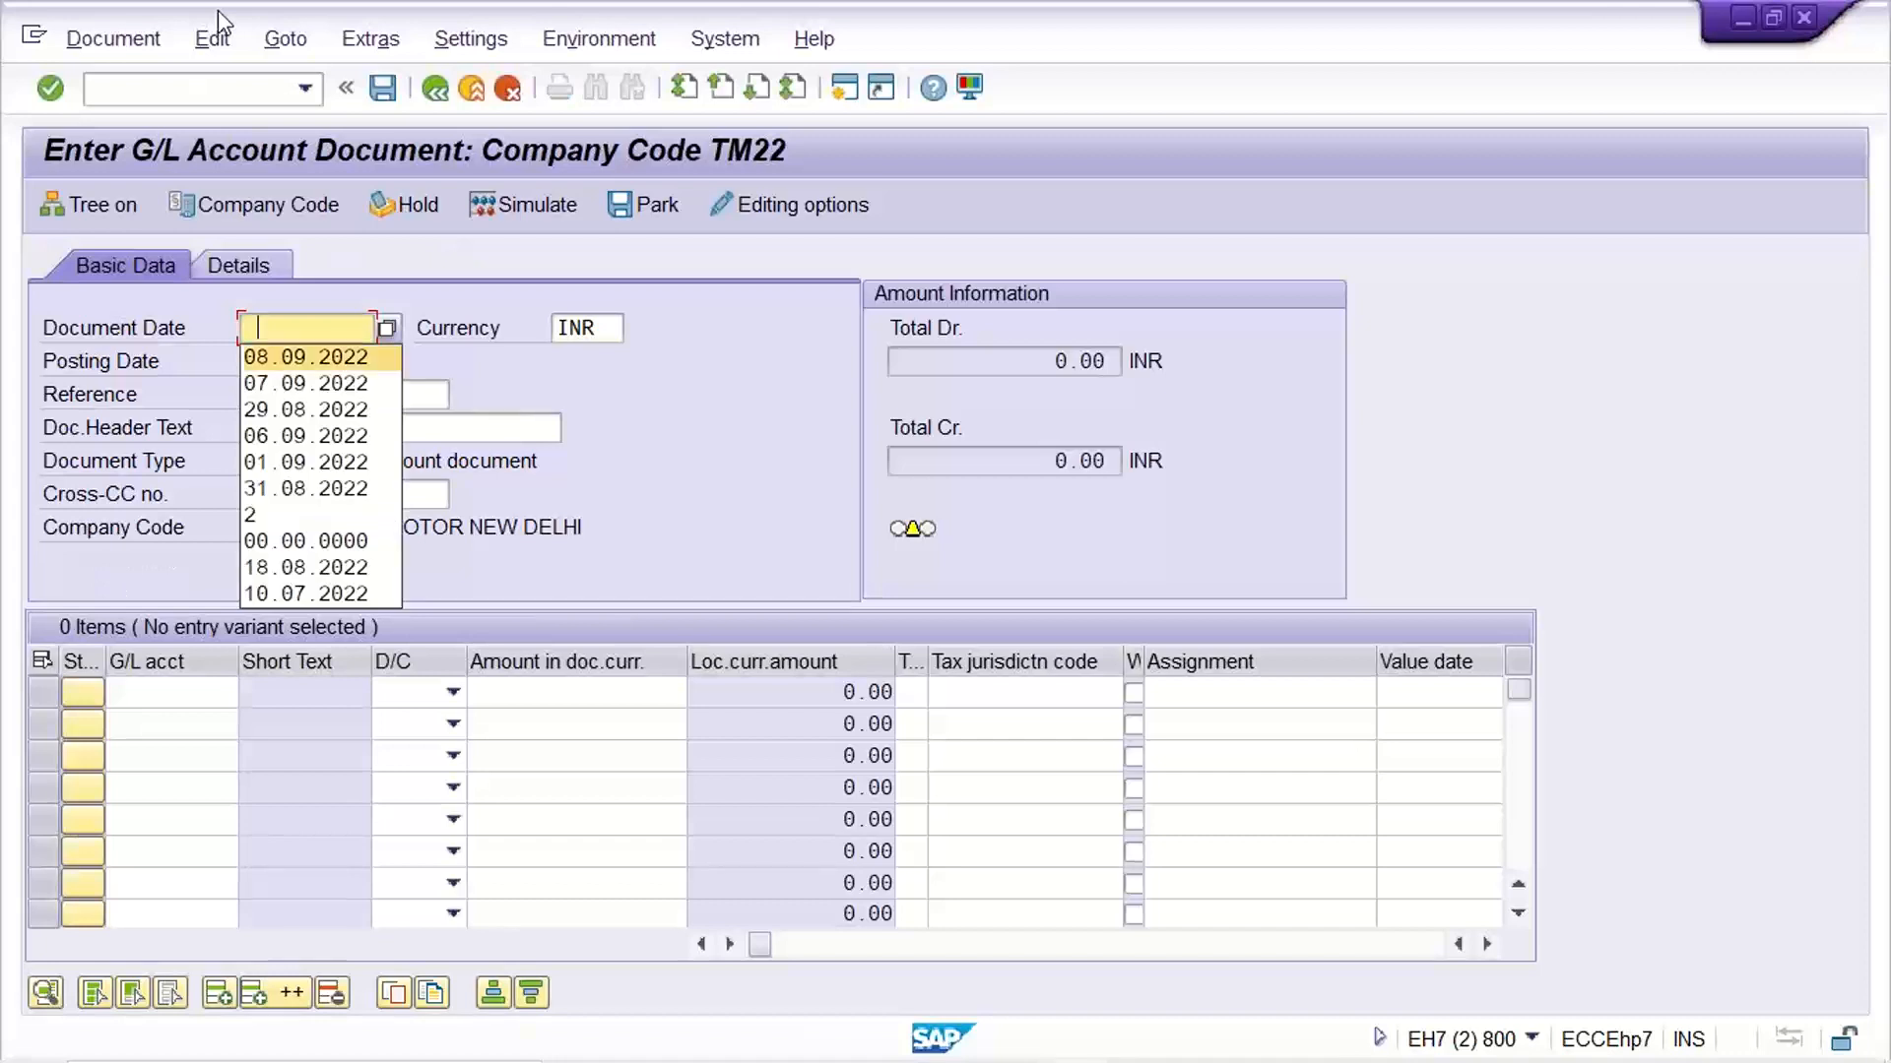
pyautogui.press('Return')
pyautogui.press('Return')
pyautogui.write('4000')
pyautogui.press('Tab')
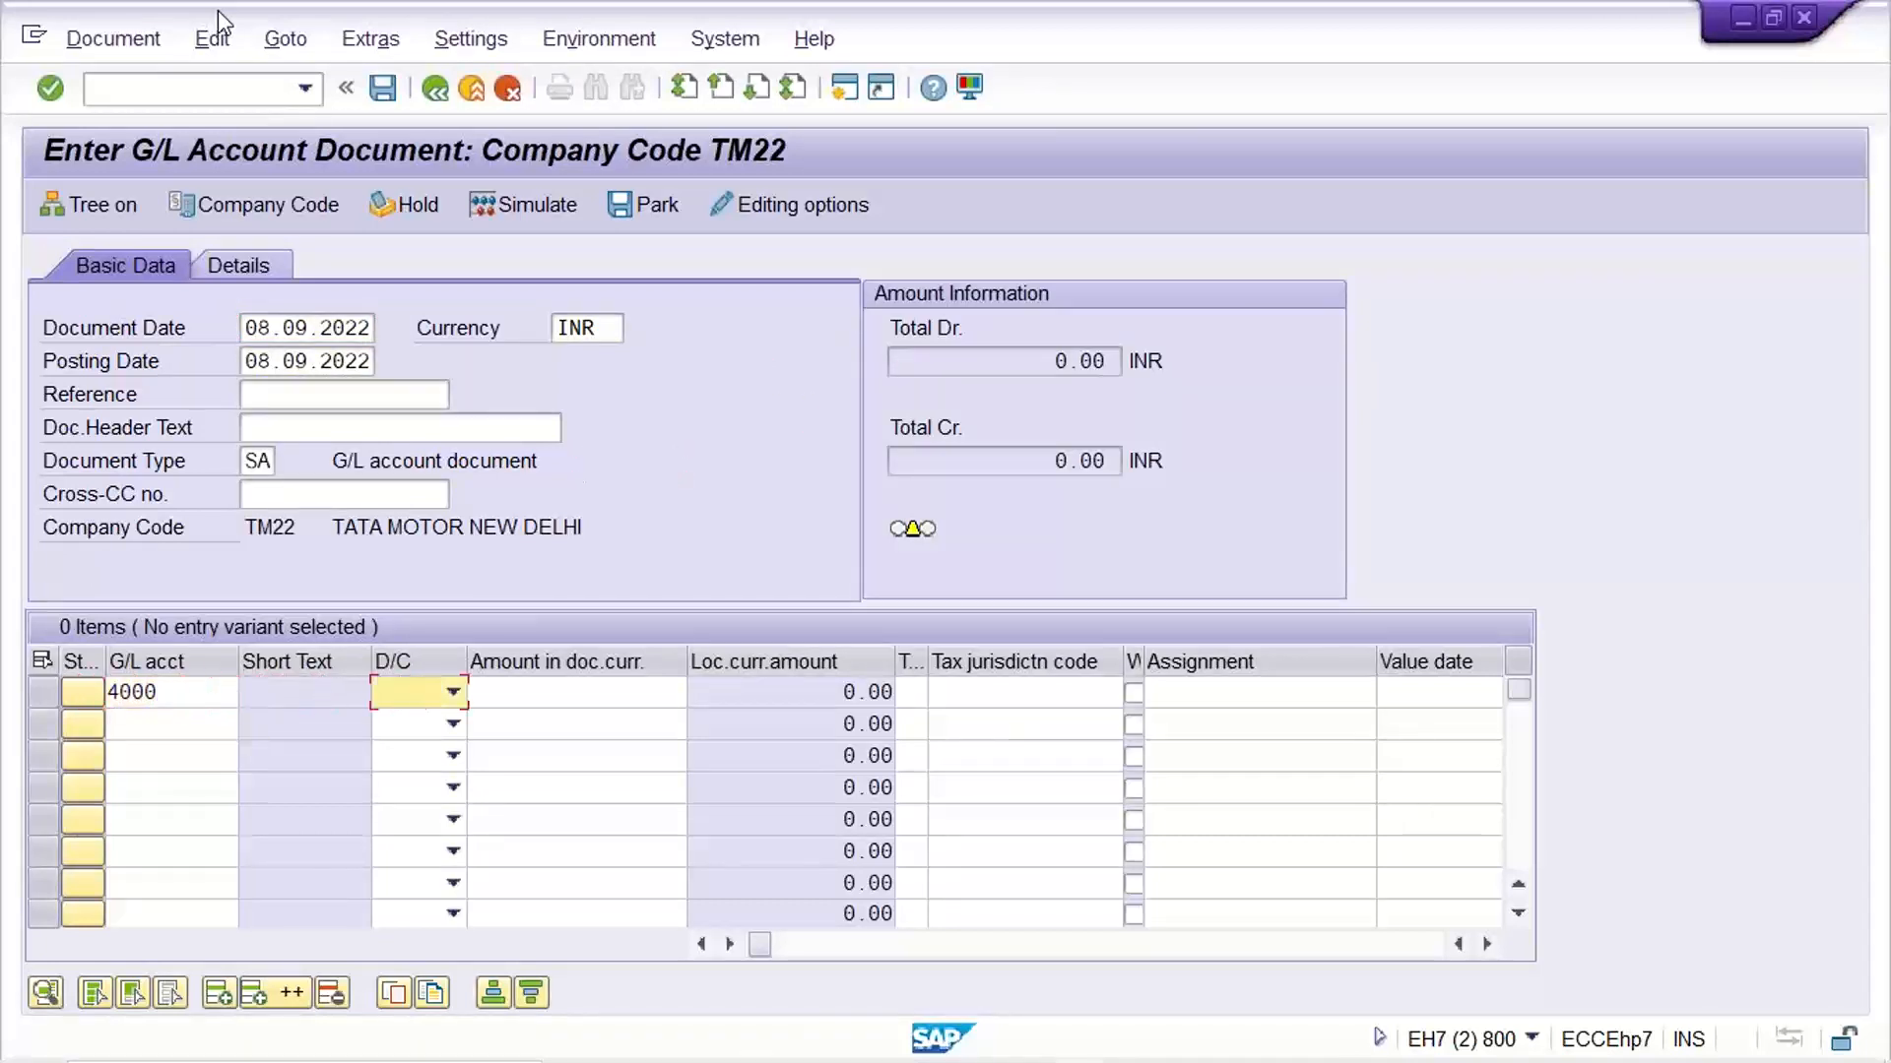
pyautogui.press('Down')
pyautogui.press('Tab')
pyautogui.write('5000')
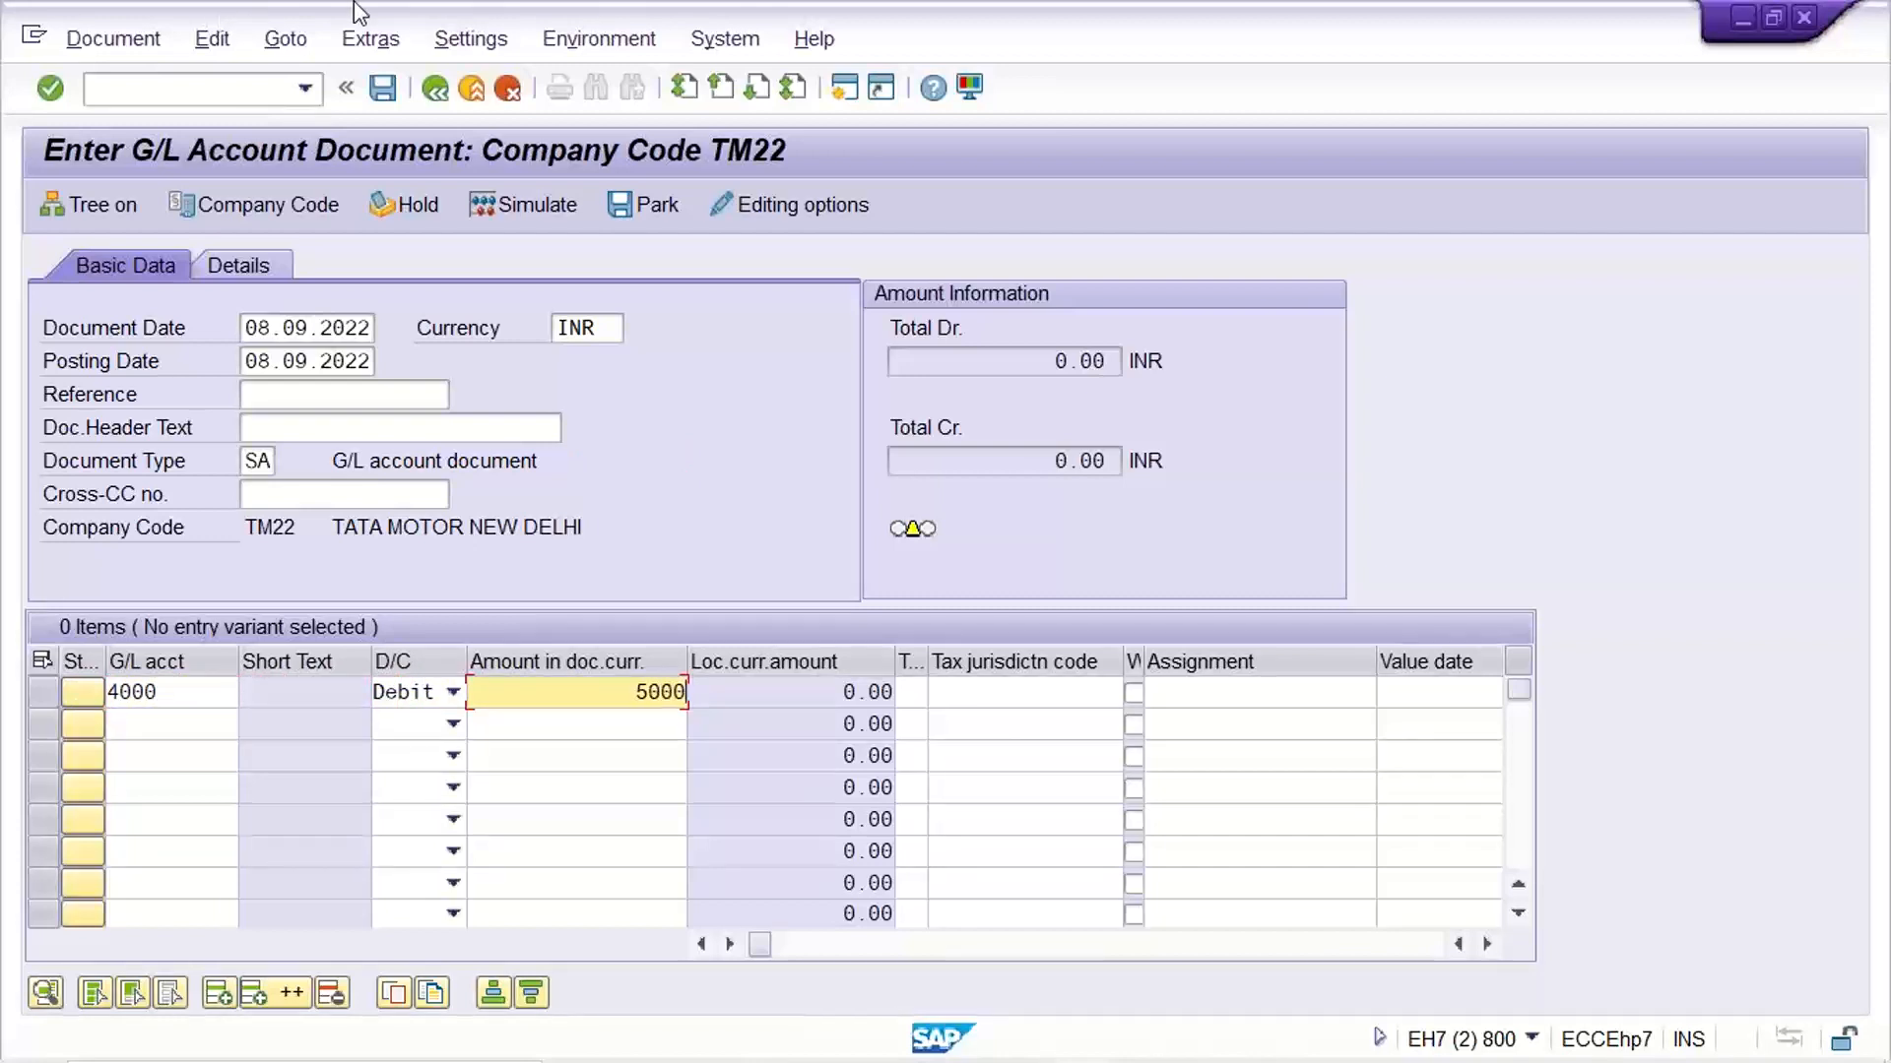
# Try to save the G/L document, examine the document number in the resulting dialog, and exit to the main menu
pyautogui.click(472, 89)
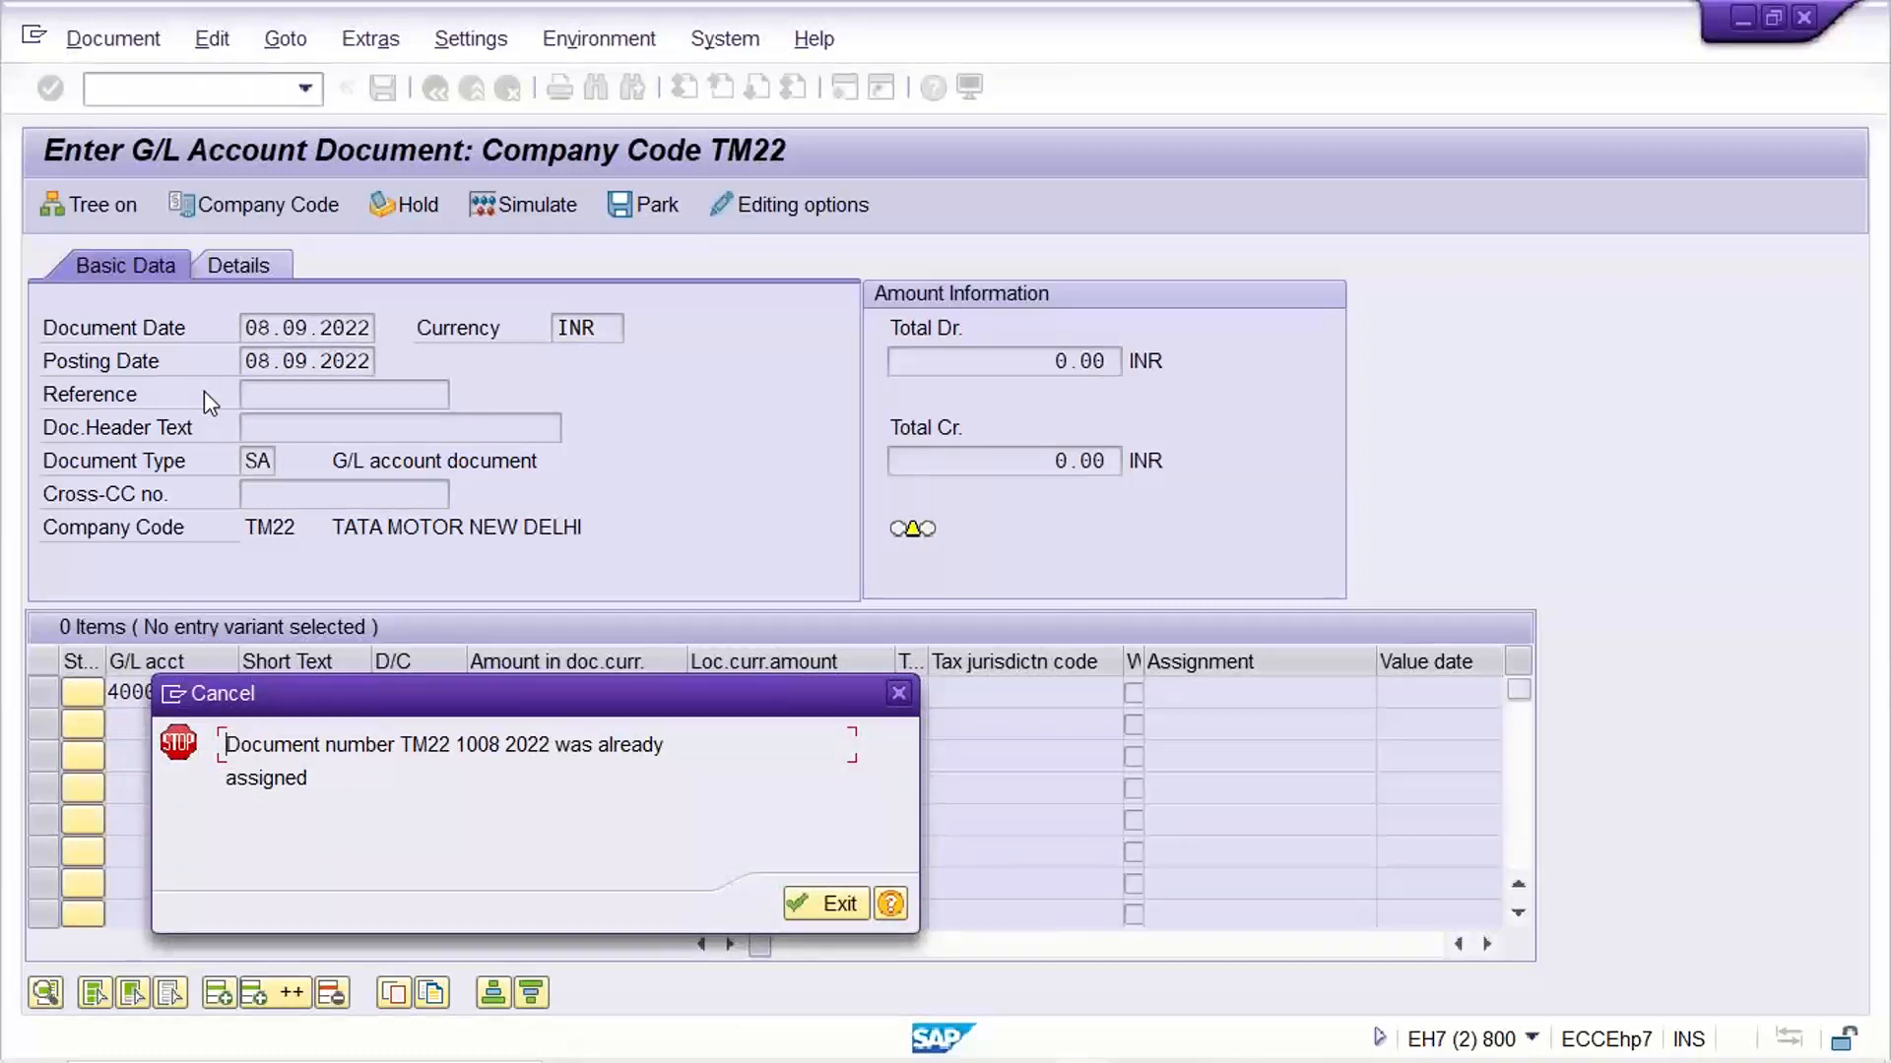
pyautogui.moveTo(506, 745); pyautogui.dragTo(361, 748)
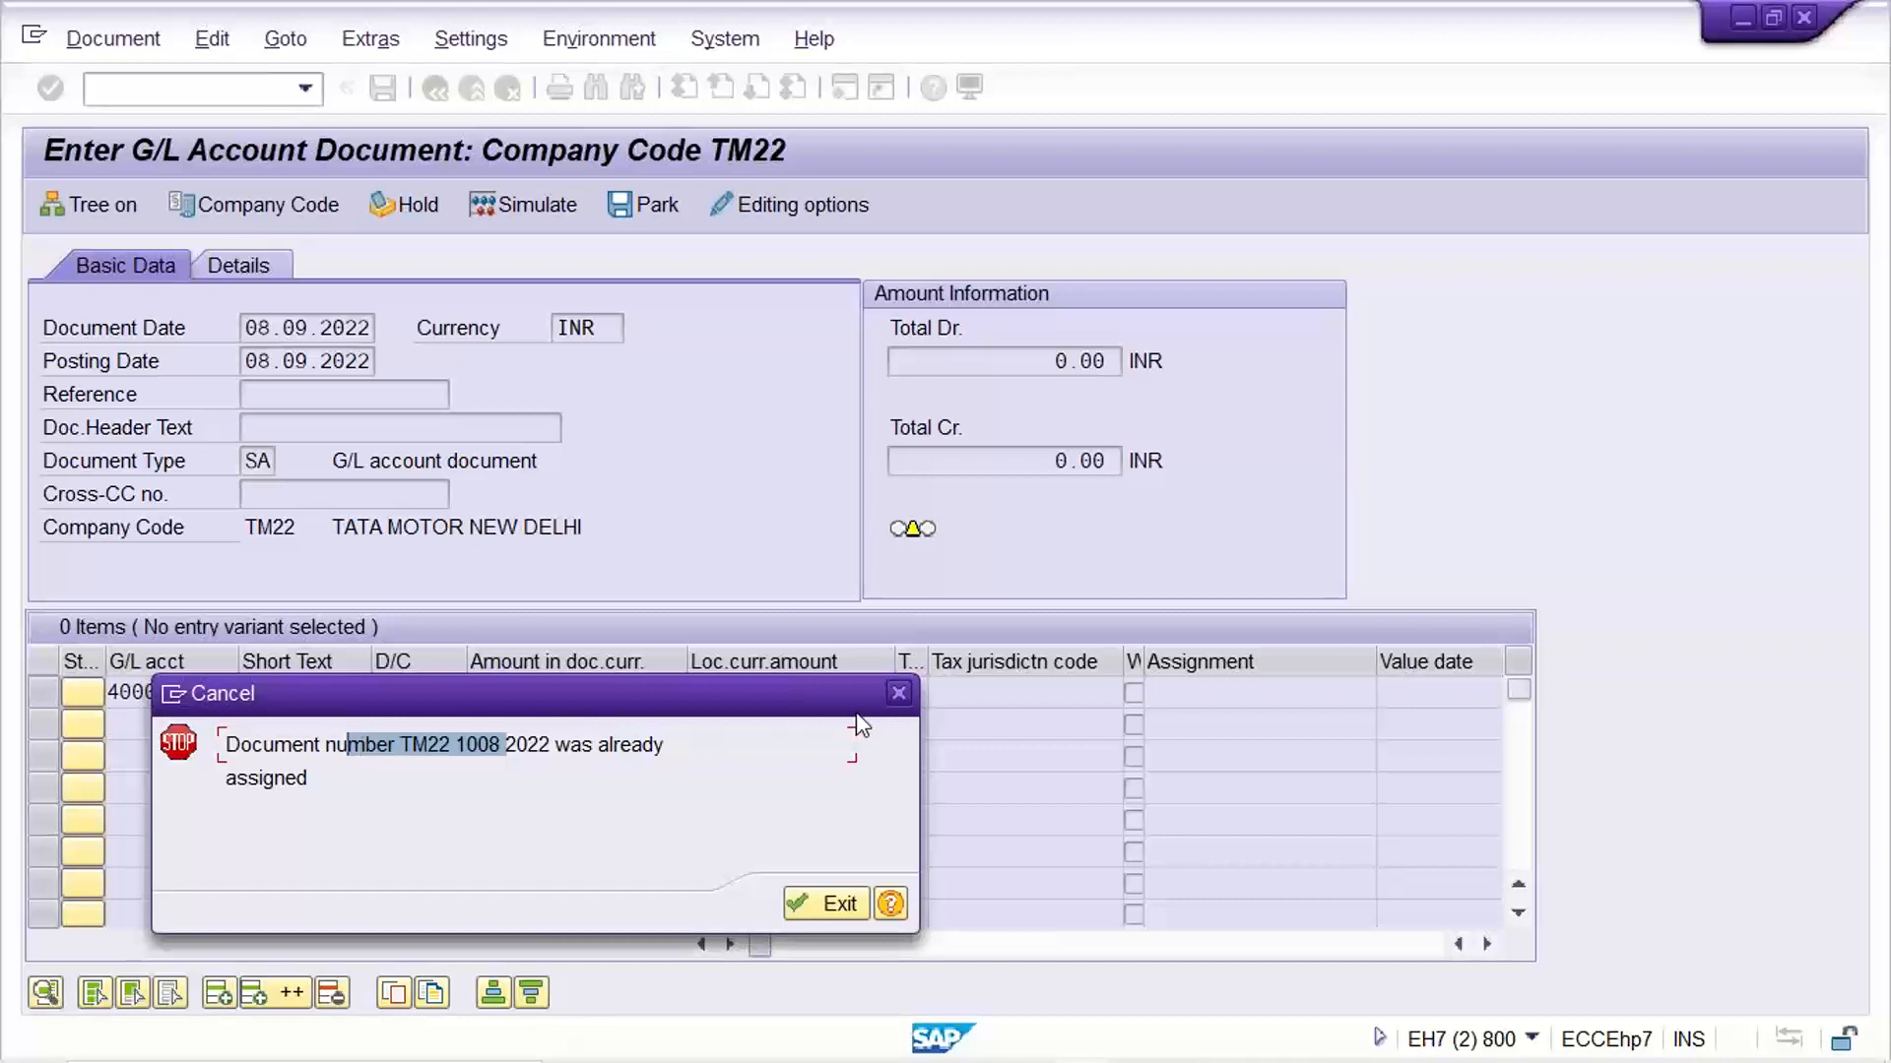
pyautogui.click(829, 904)
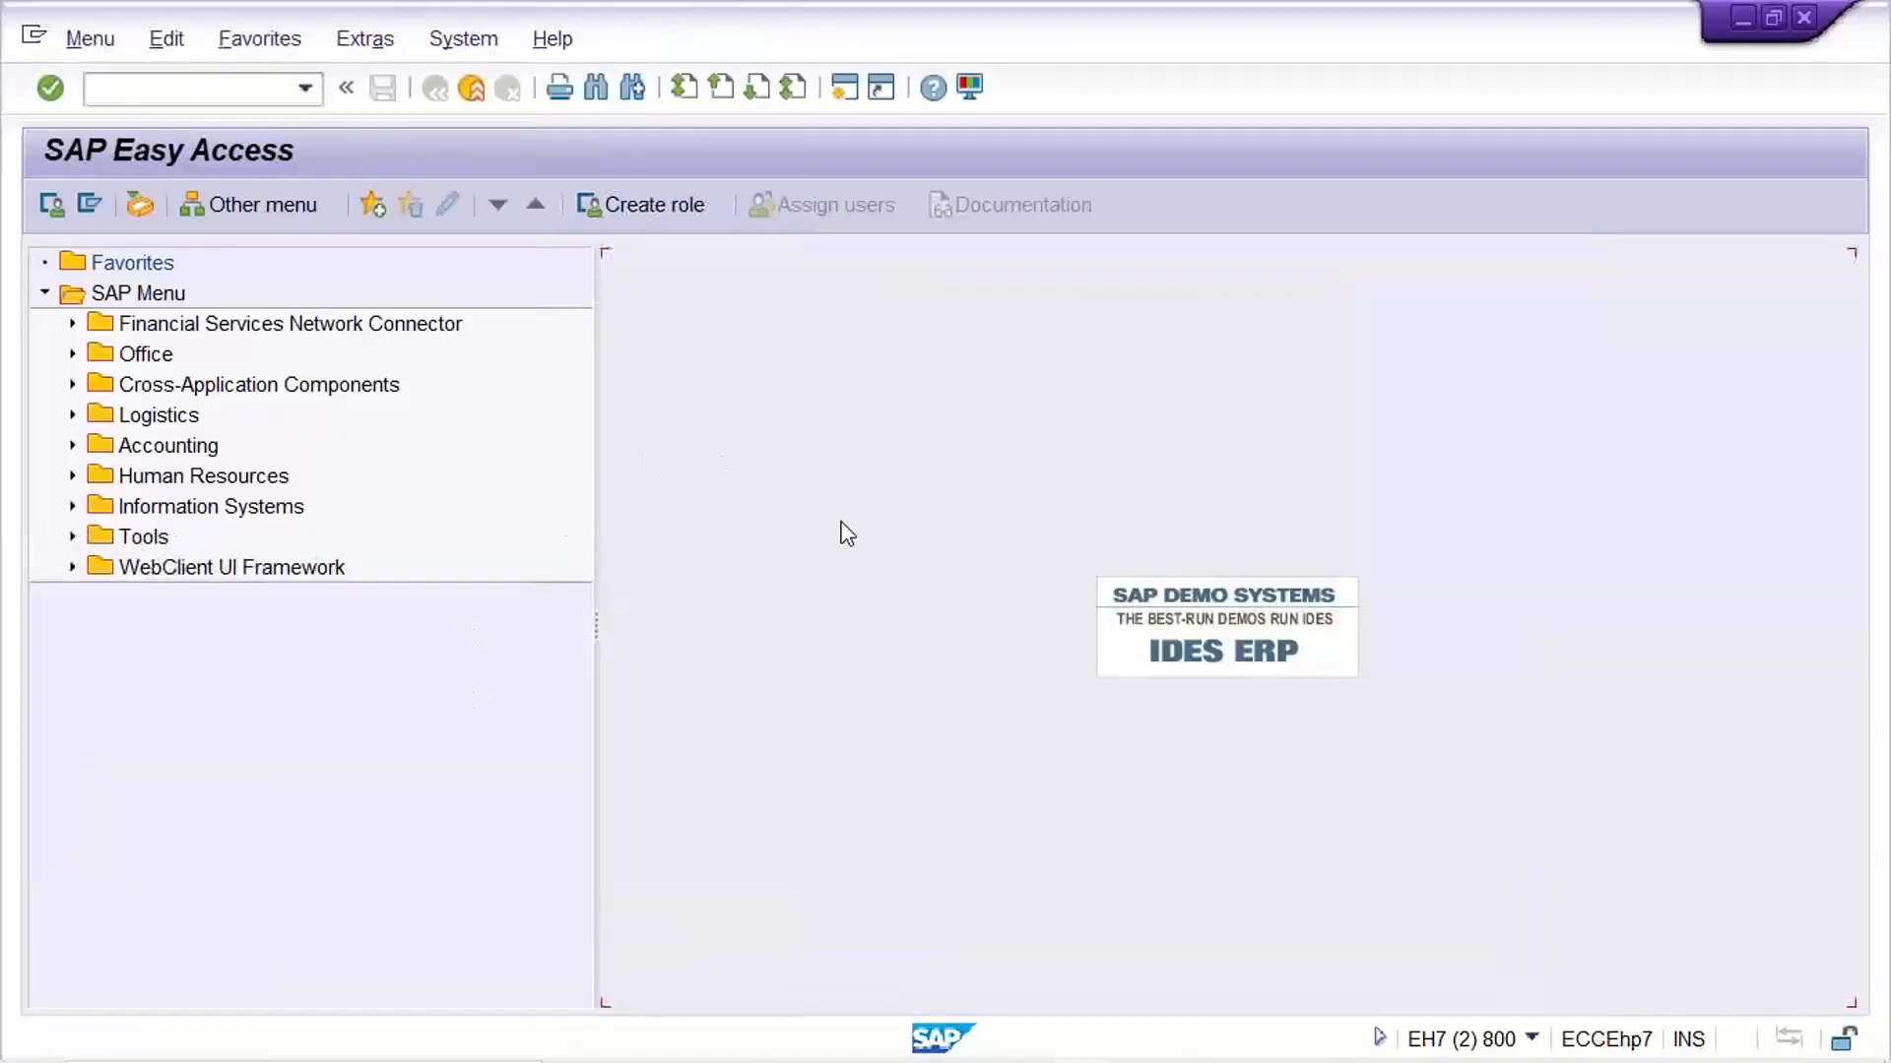
# Return to the number range session, restart /nFBN1 and display the document number intervals for company code TM22
pyautogui.moveTo(1083, 1043)
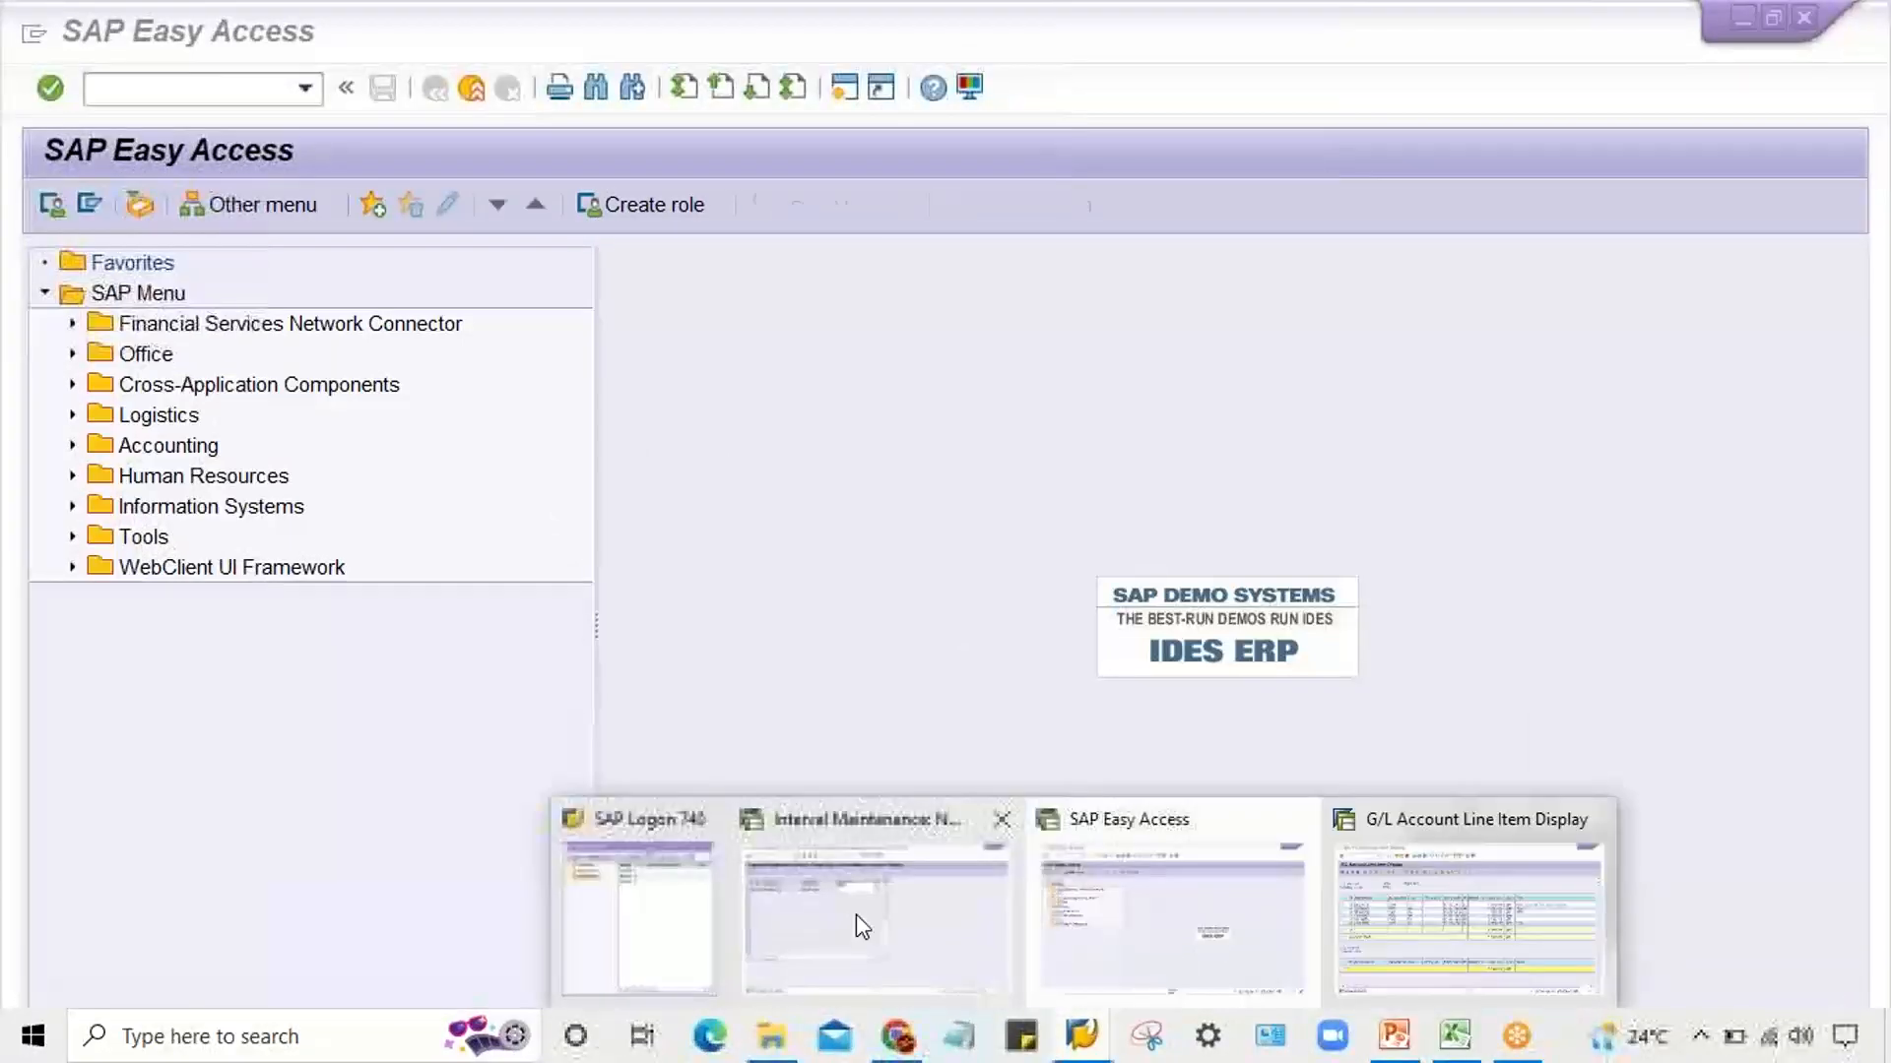
pyautogui.click(857, 919)
pyautogui.click(435, 89)
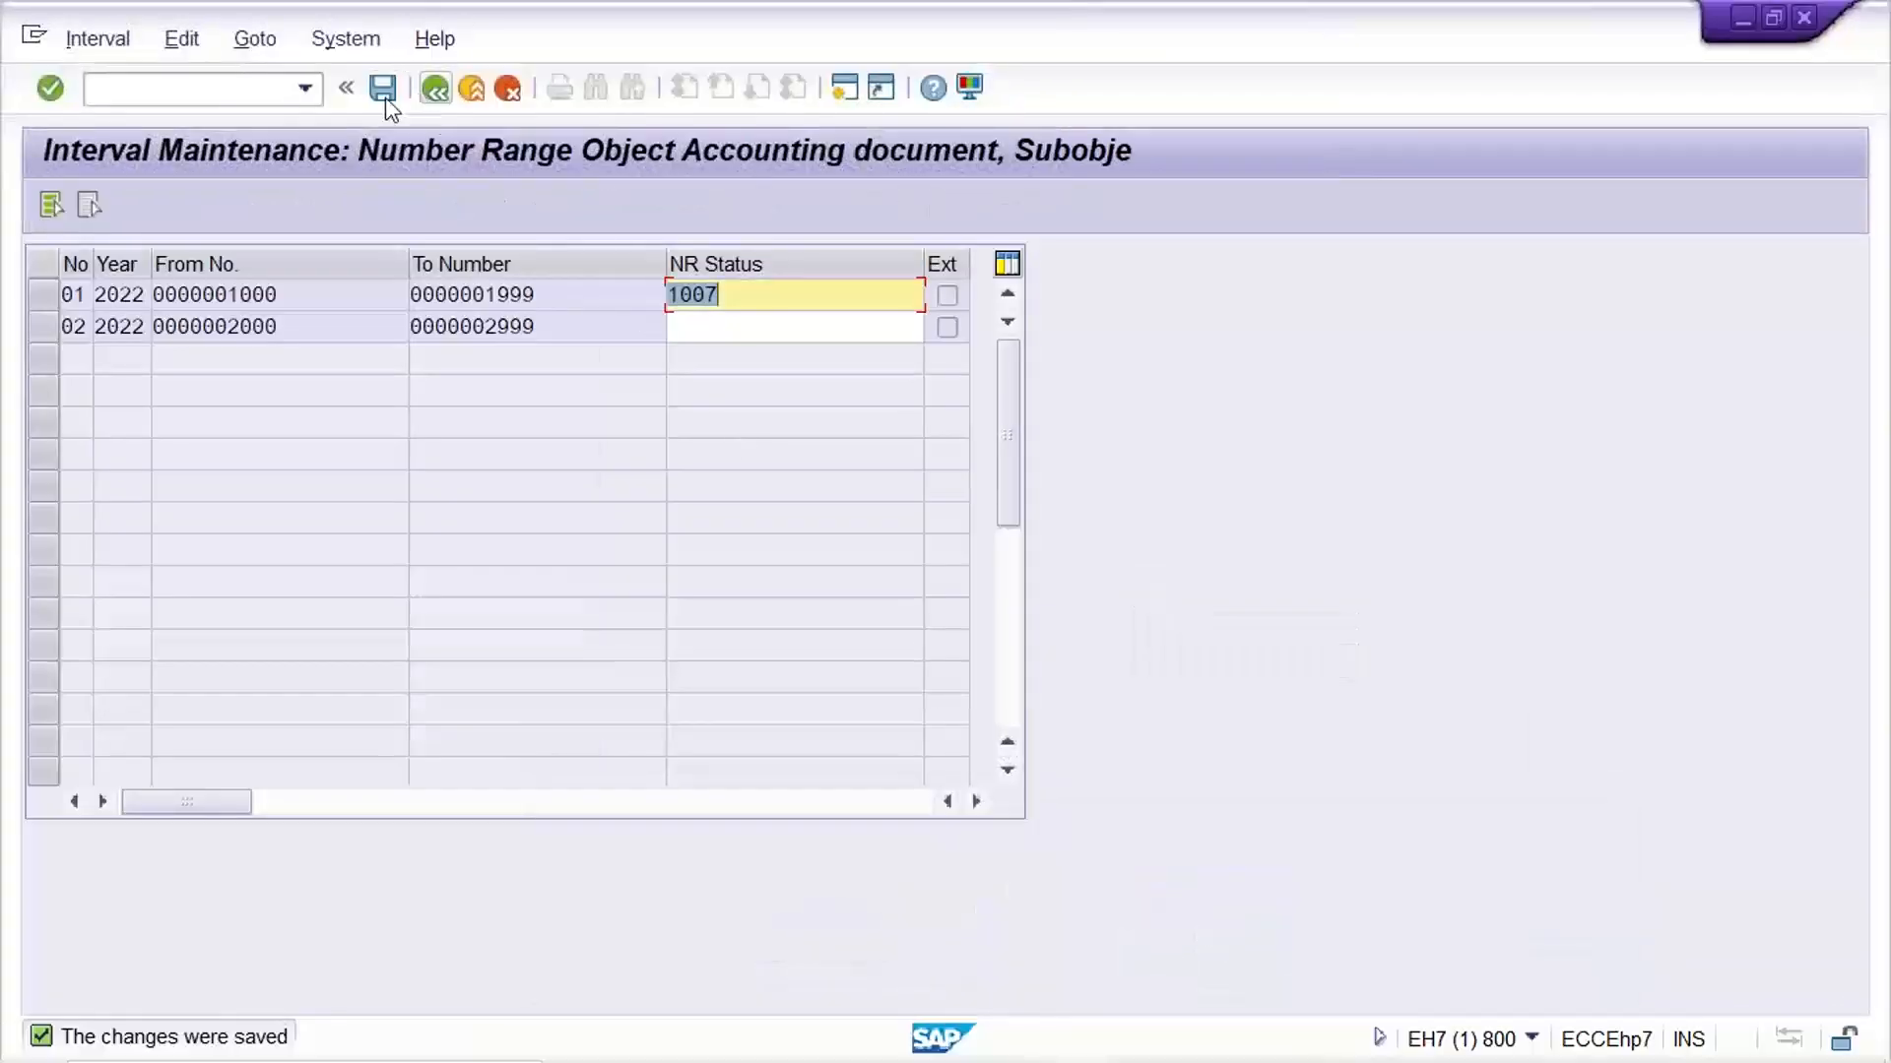
pyautogui.click(305, 85)
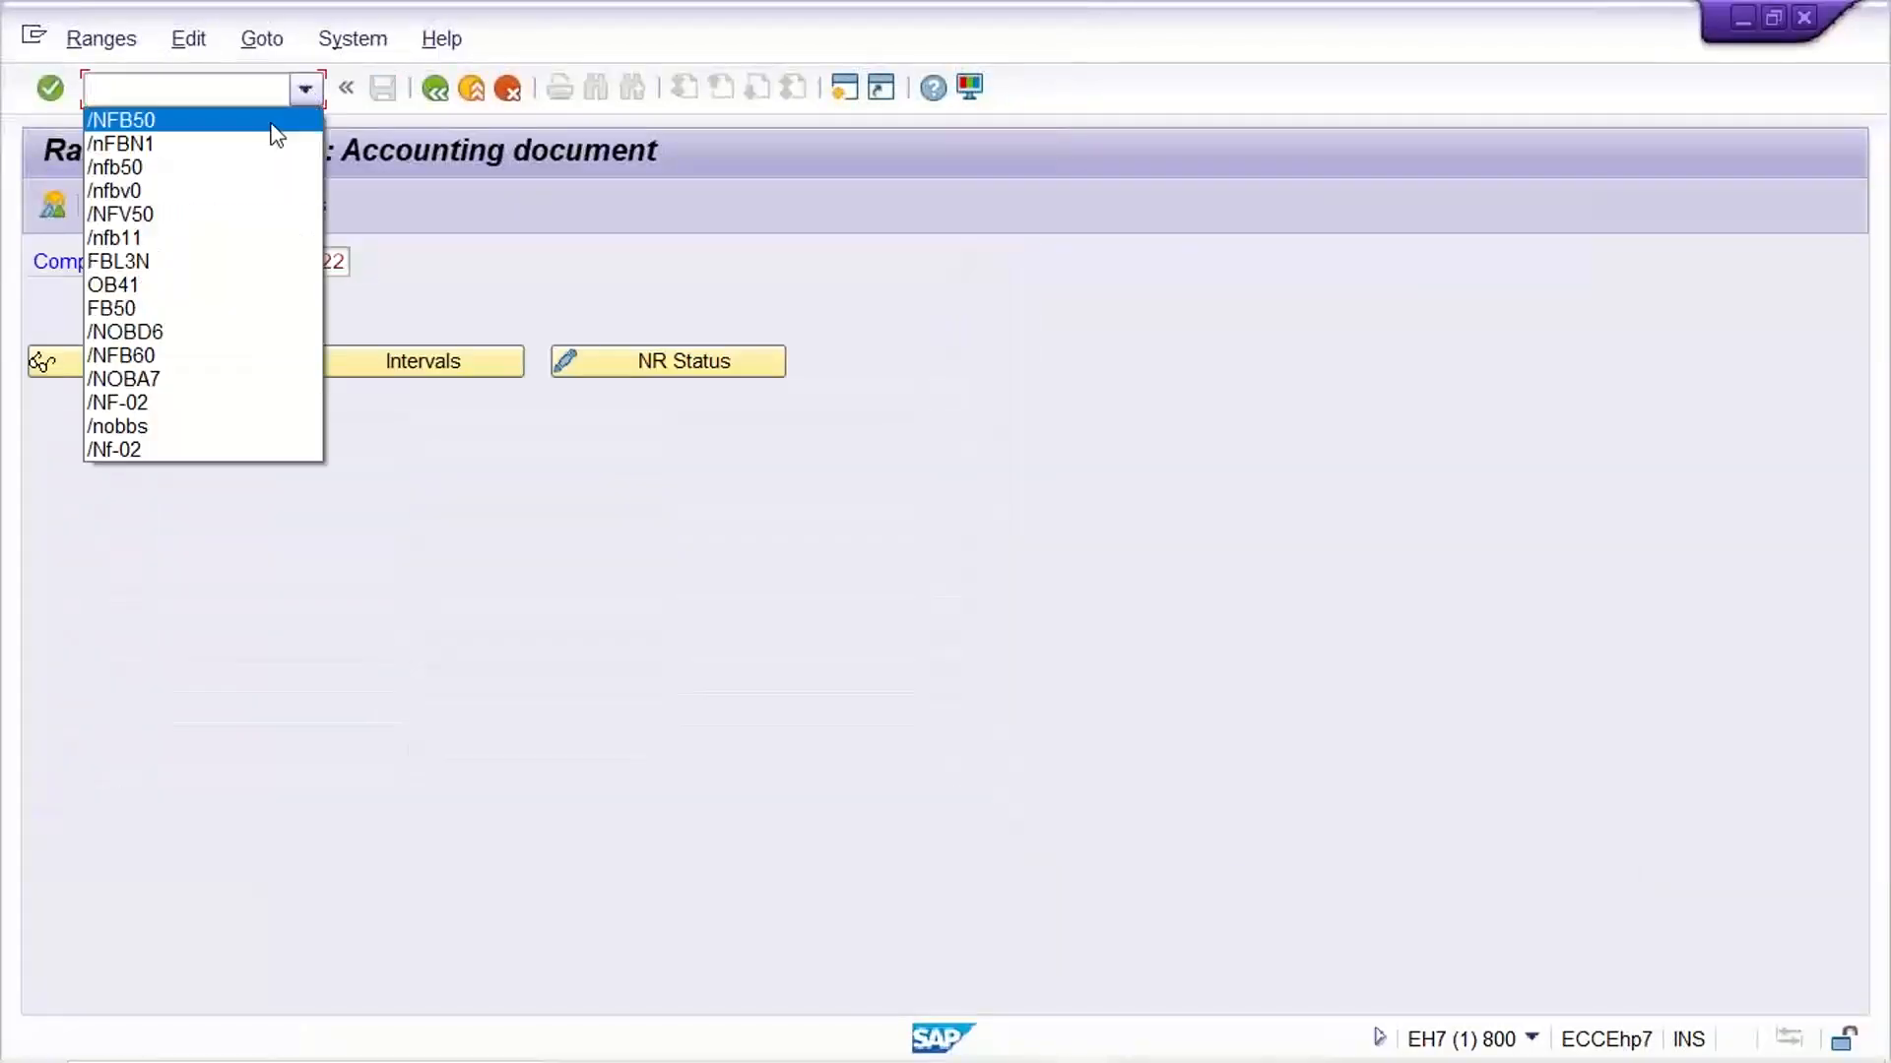
pyautogui.click(260, 143)
pyautogui.press('Return')
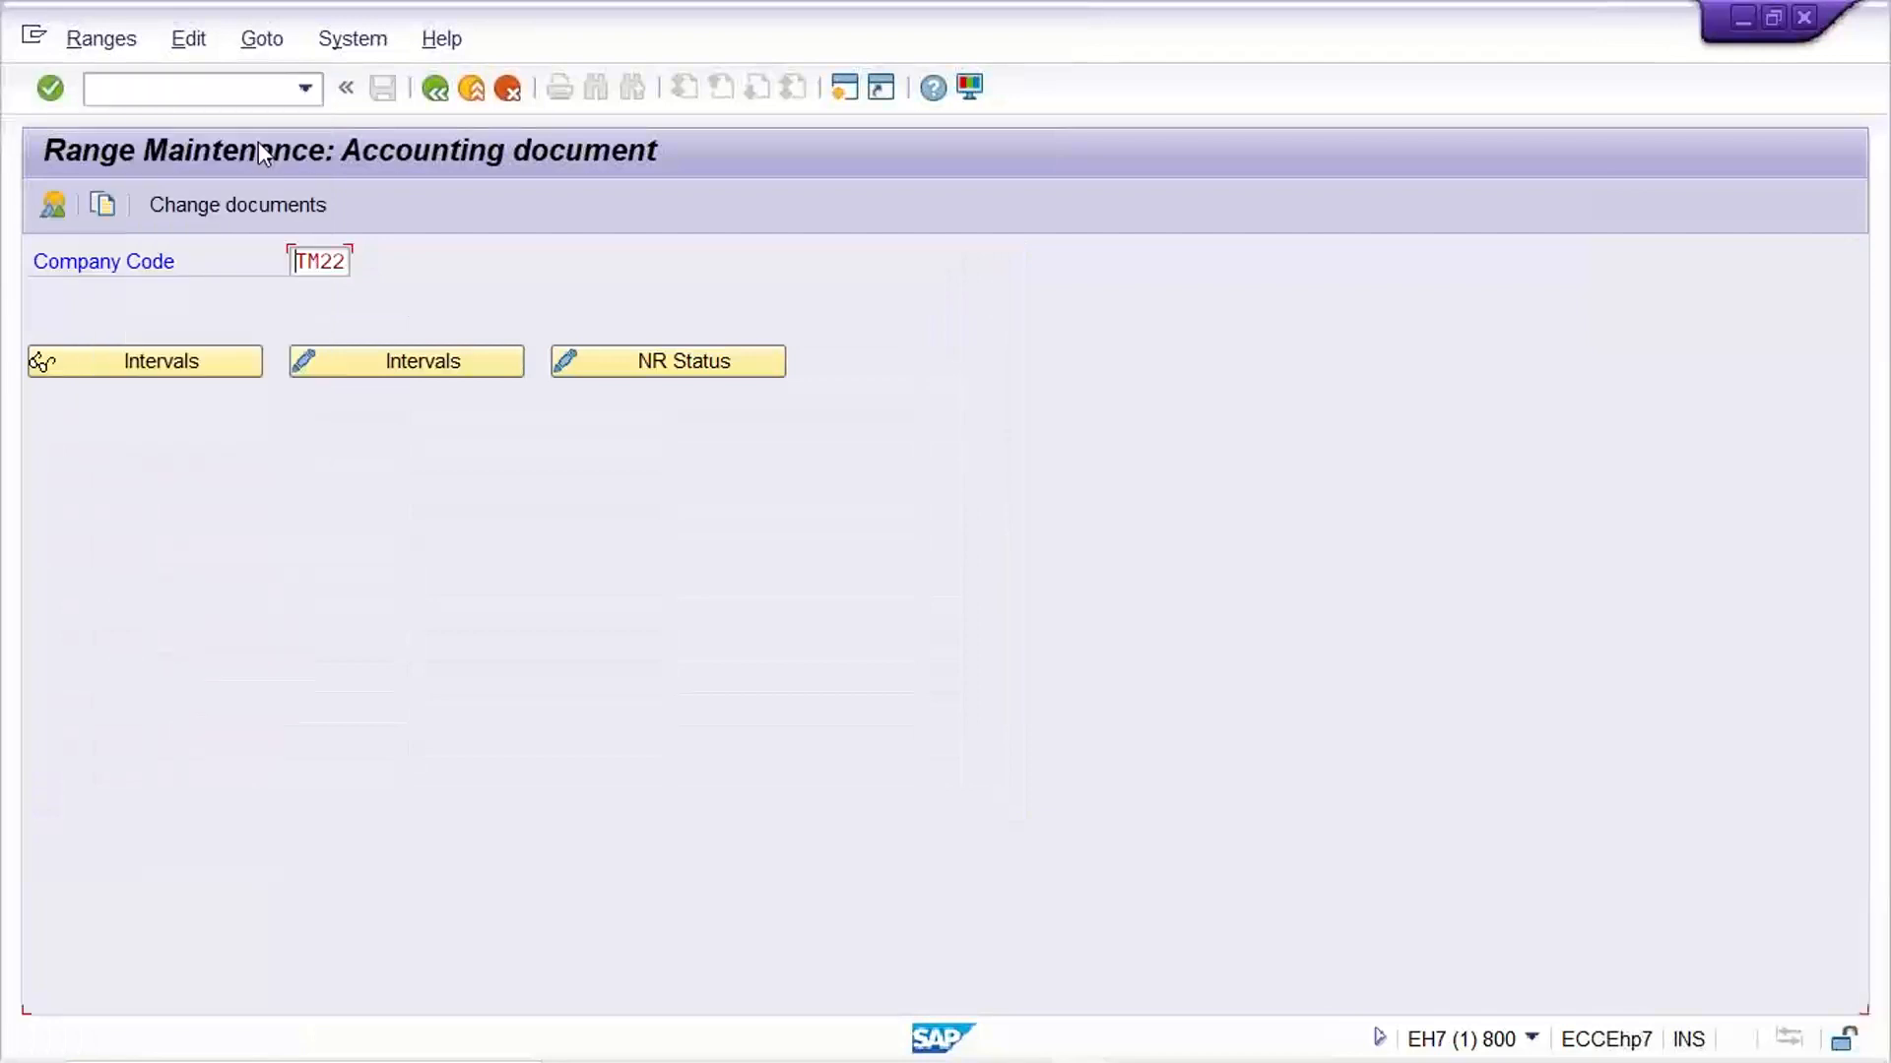
pyautogui.click(337, 264)
pyautogui.click(321, 294)
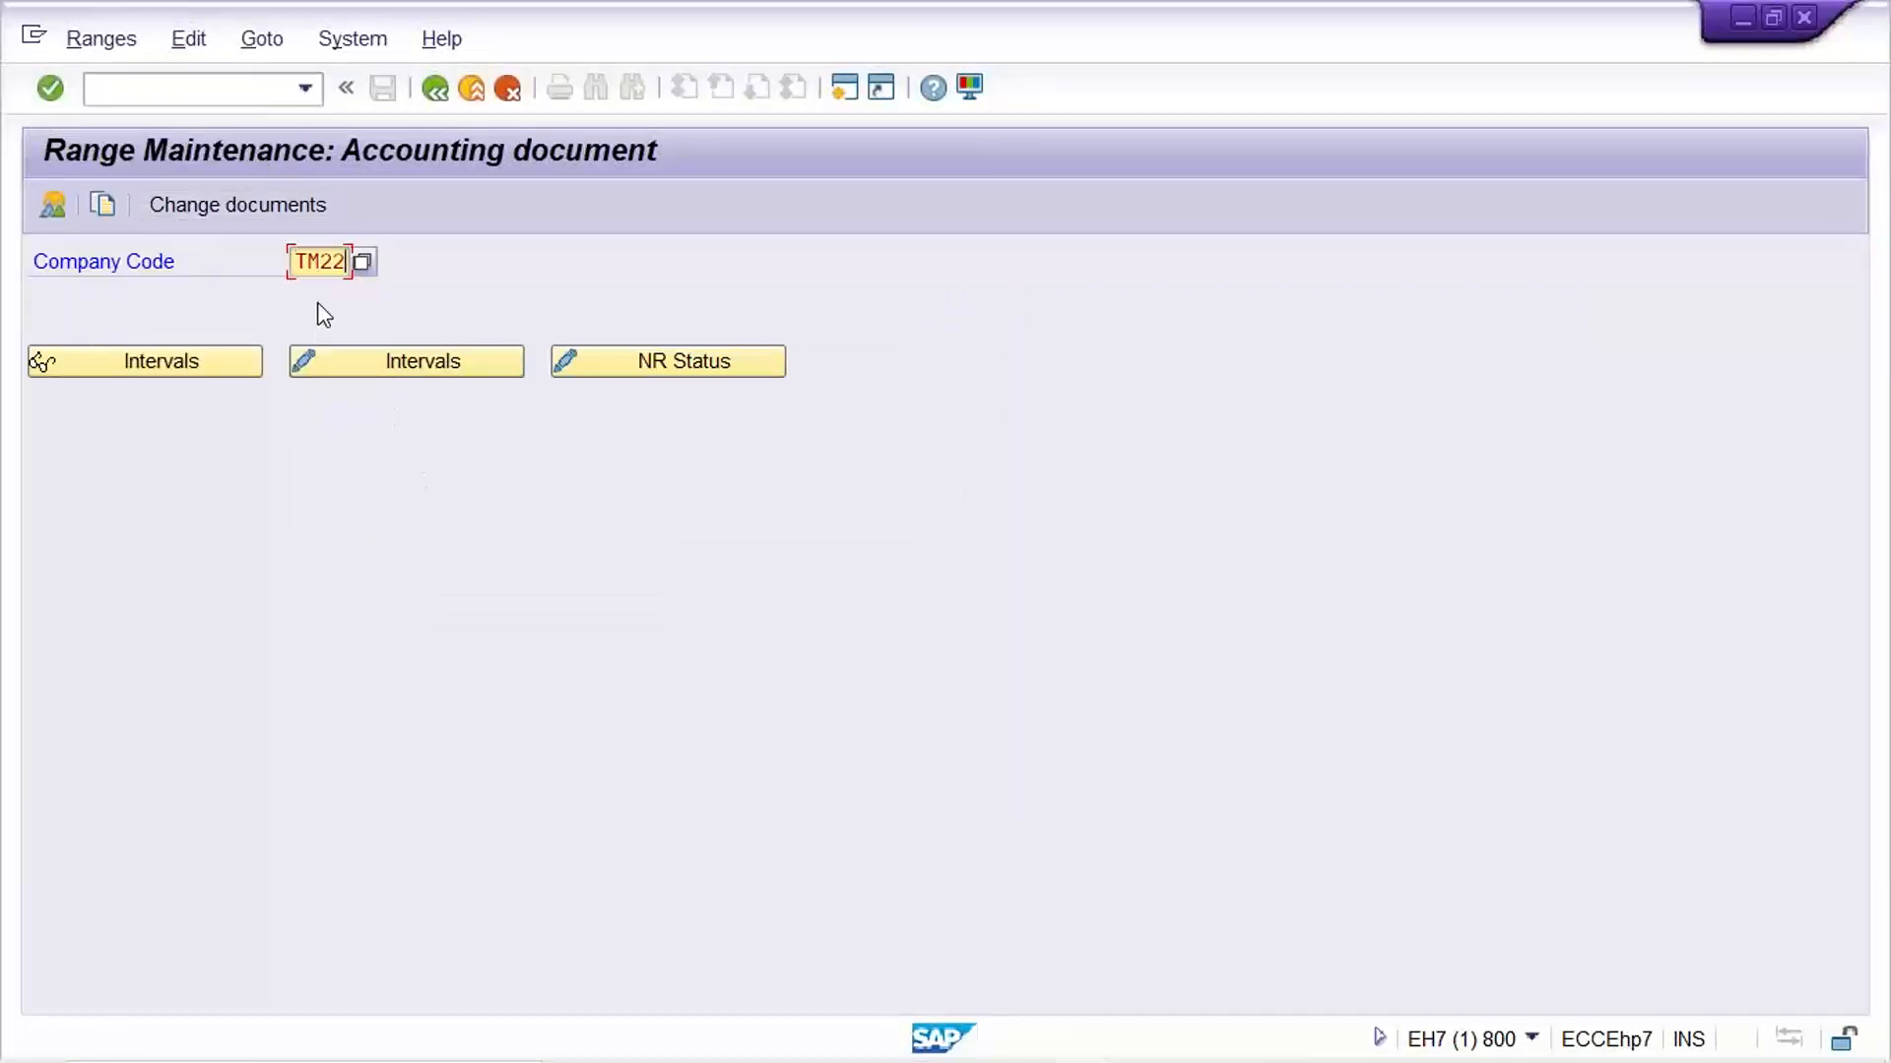
pyautogui.click(115, 371)
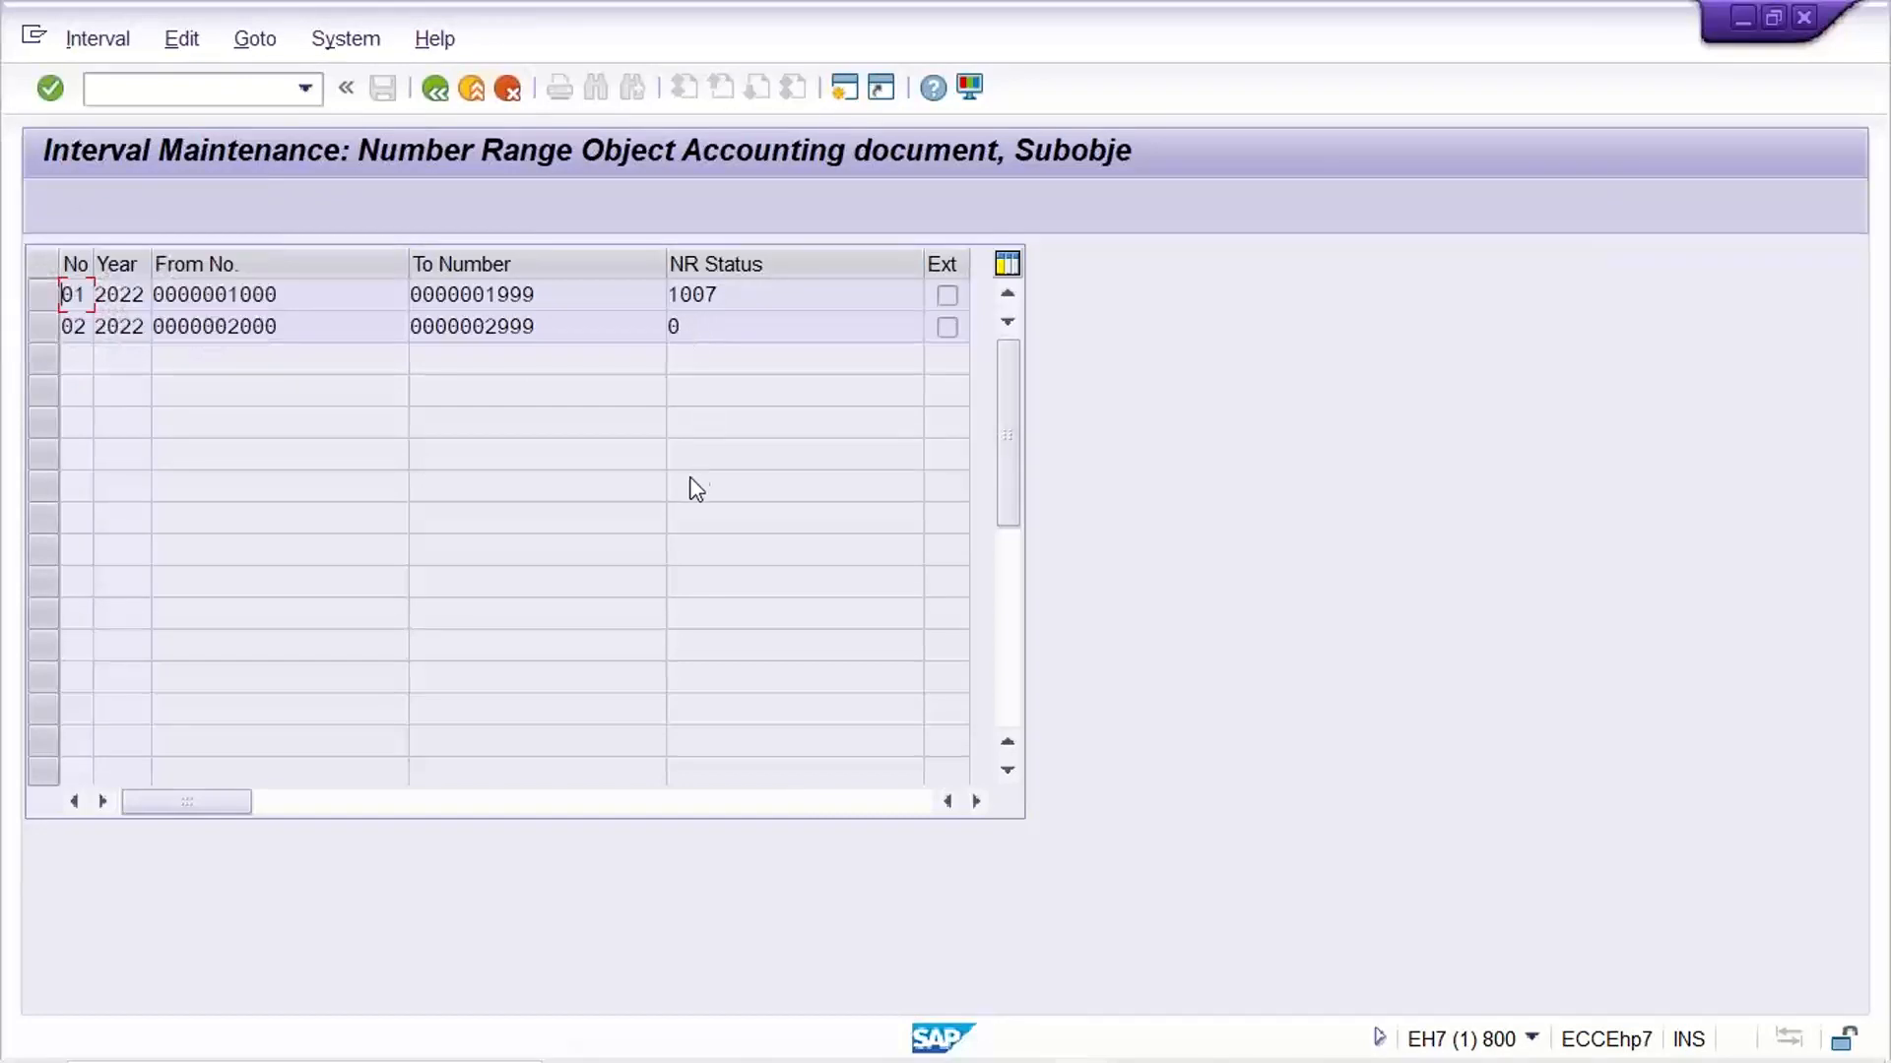
# Leave the display view, open the current number status of TM22 for change, and set interval 01's NR Status to 1008 and save
pyautogui.click(434, 88)
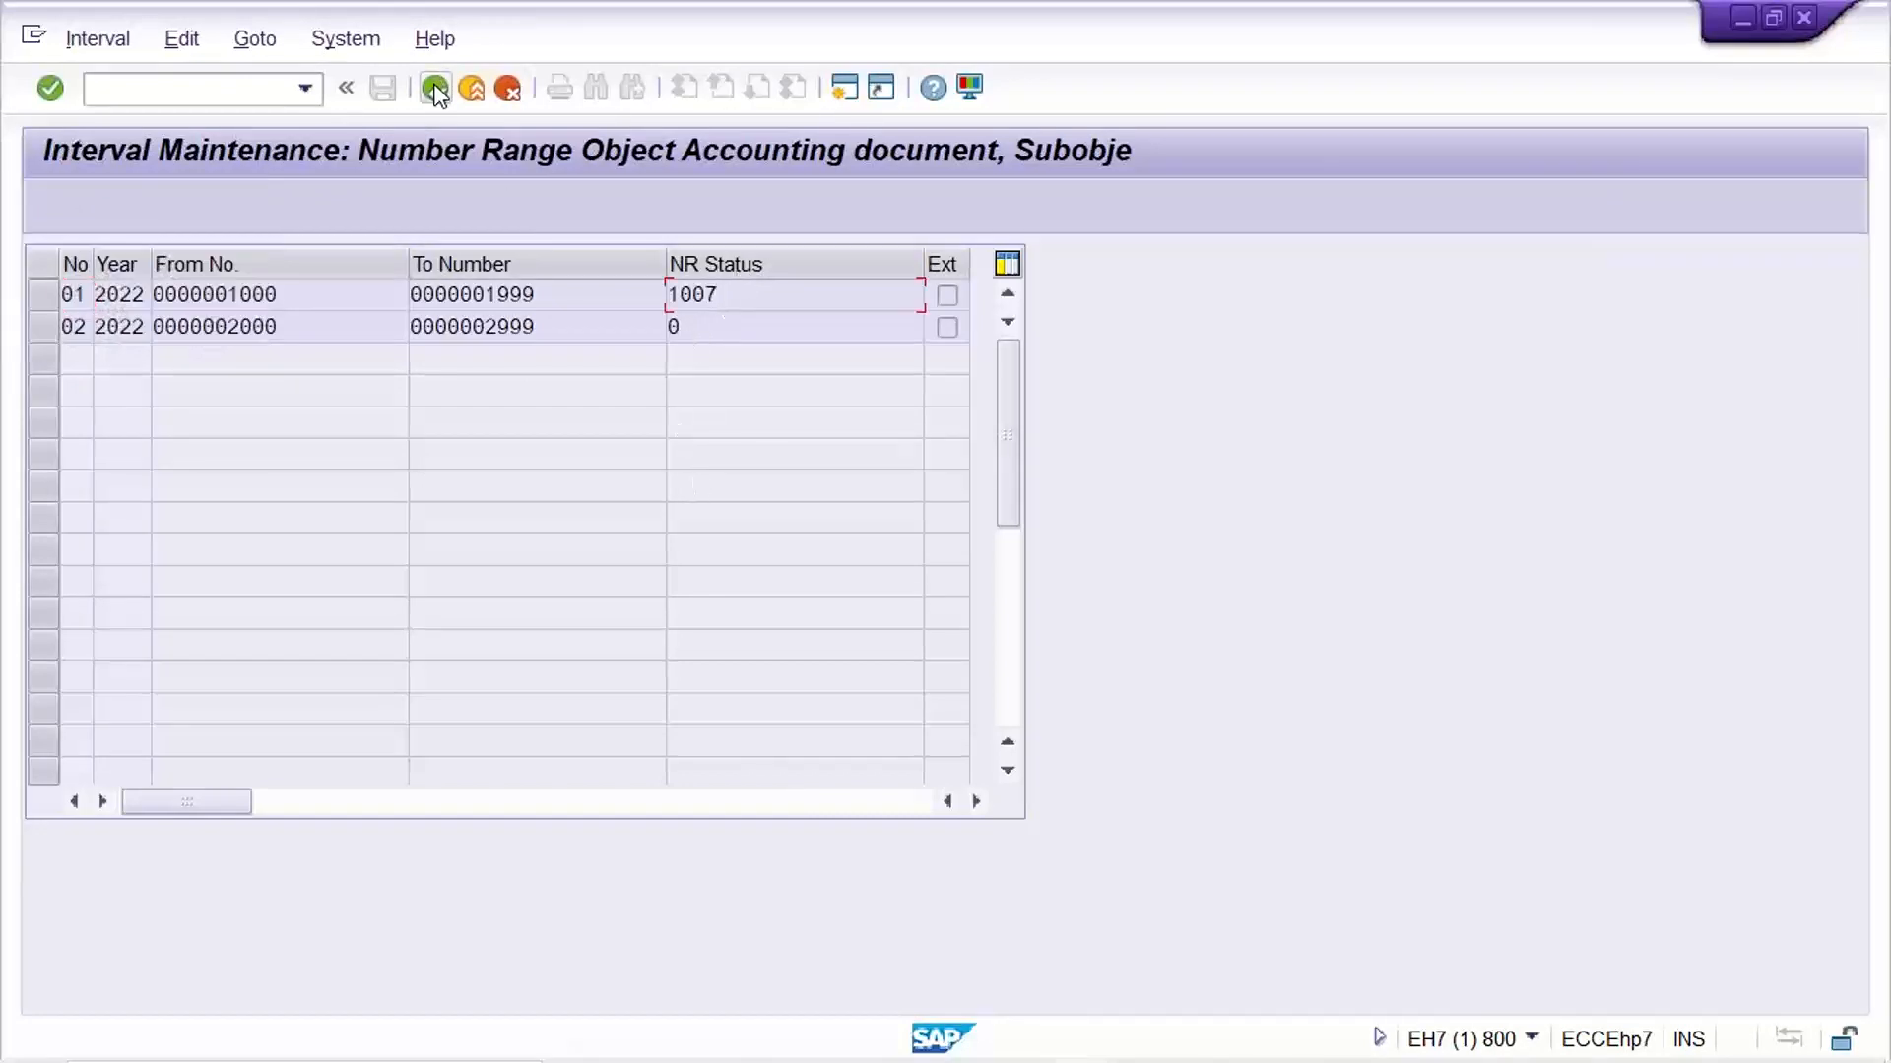
pyautogui.click(702, 366)
pyautogui.click(754, 305)
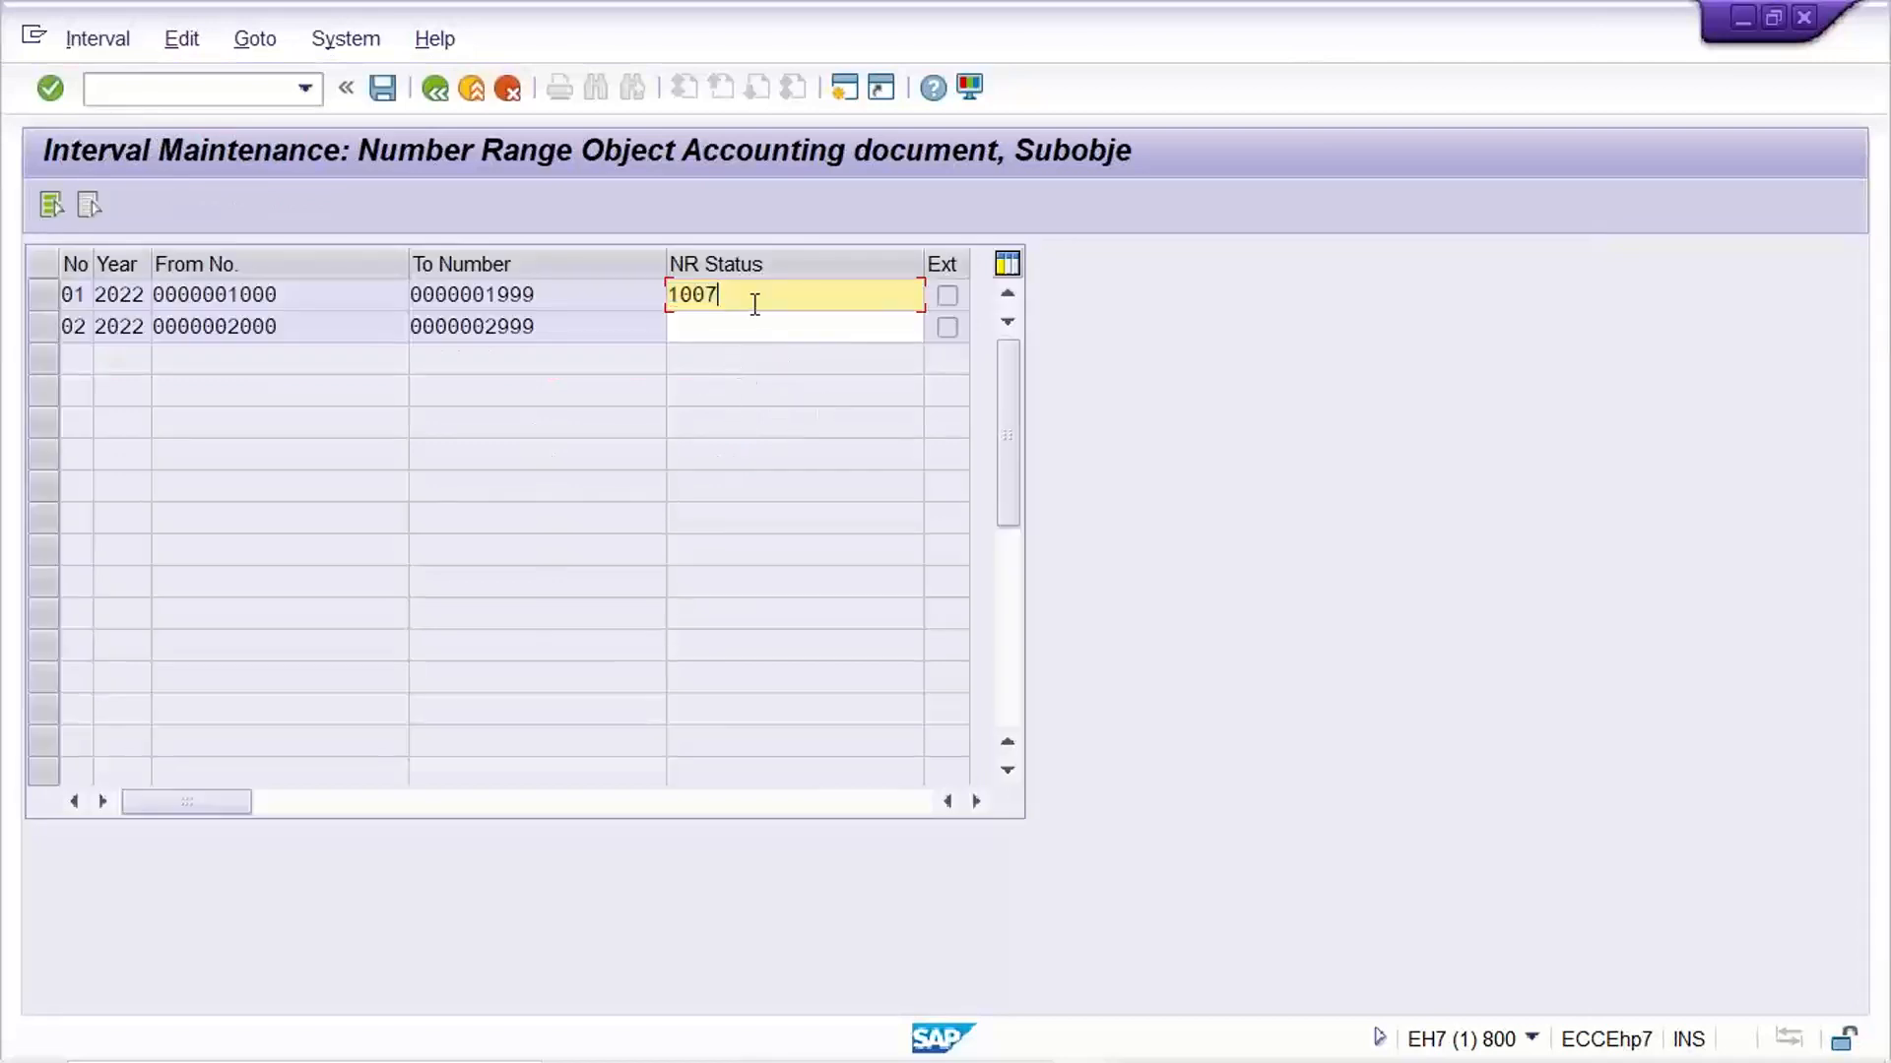
pyautogui.press('BackSpace')
pyautogui.write('8')
pyautogui.press('Return')
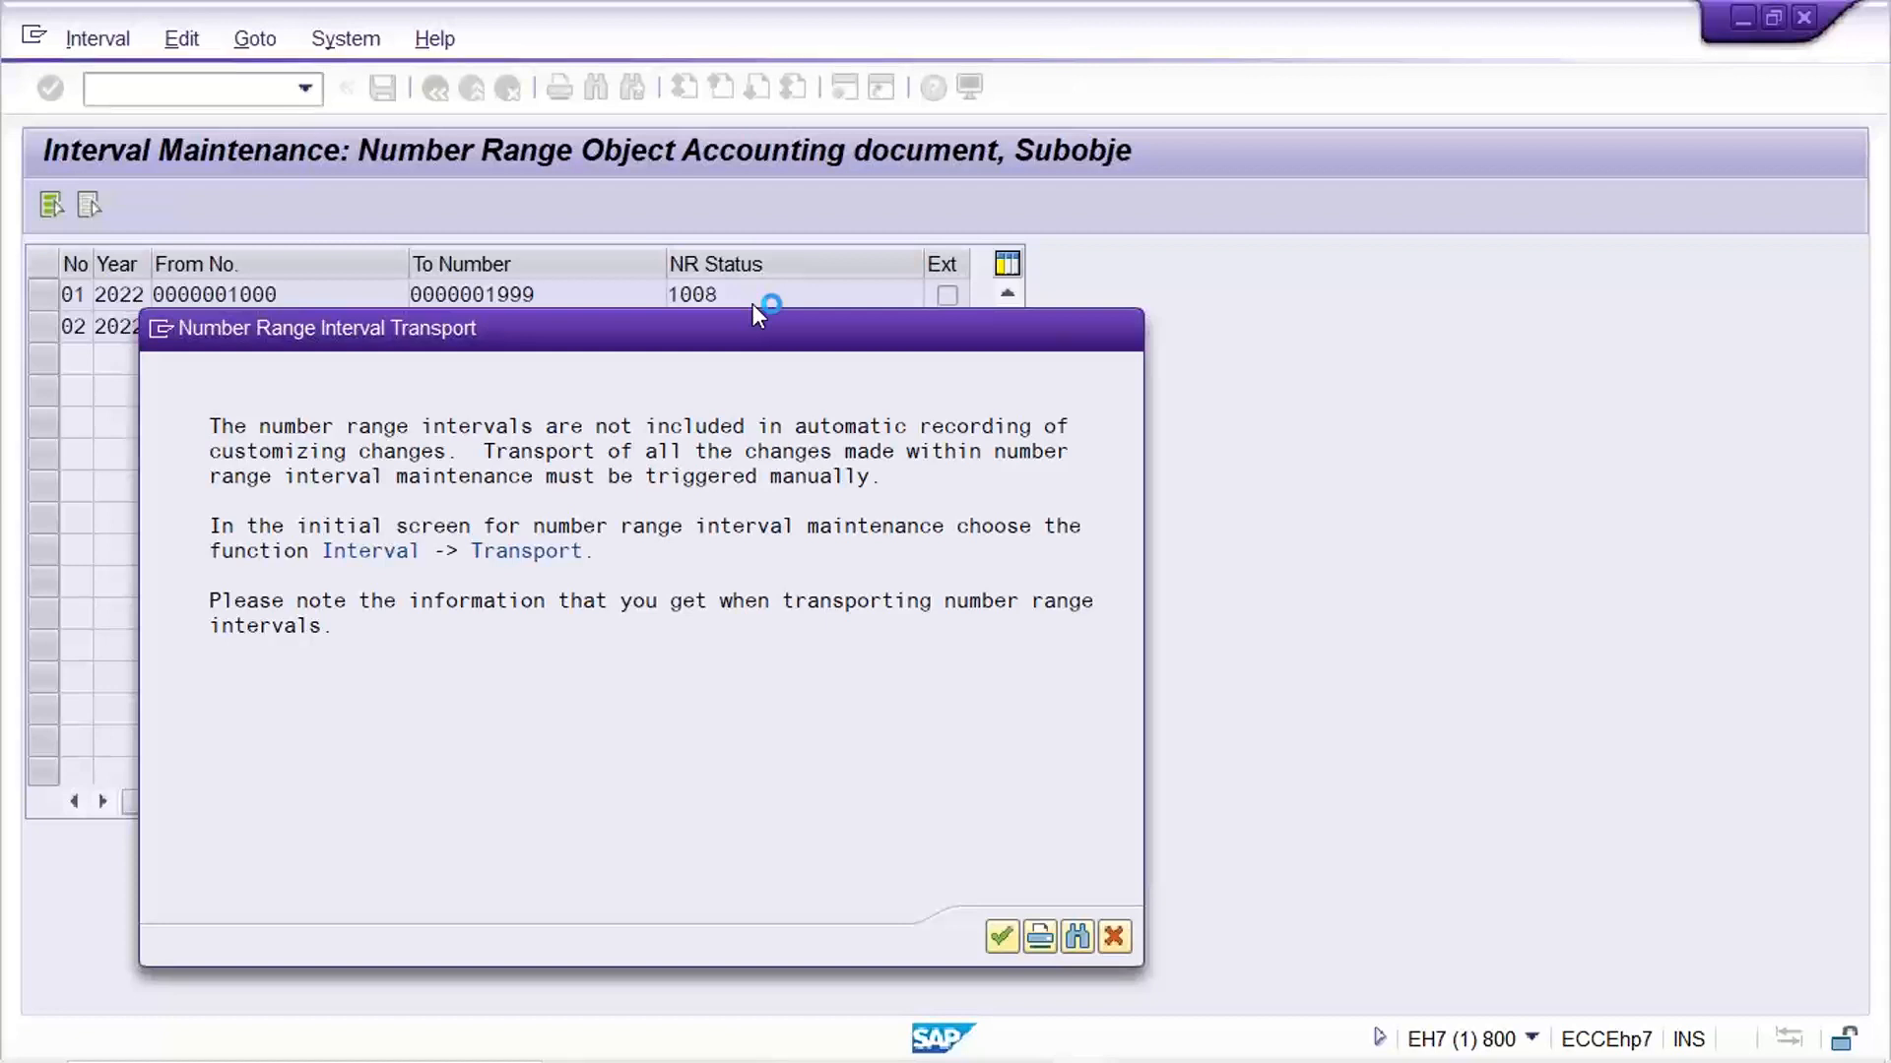
pyautogui.press('Return')
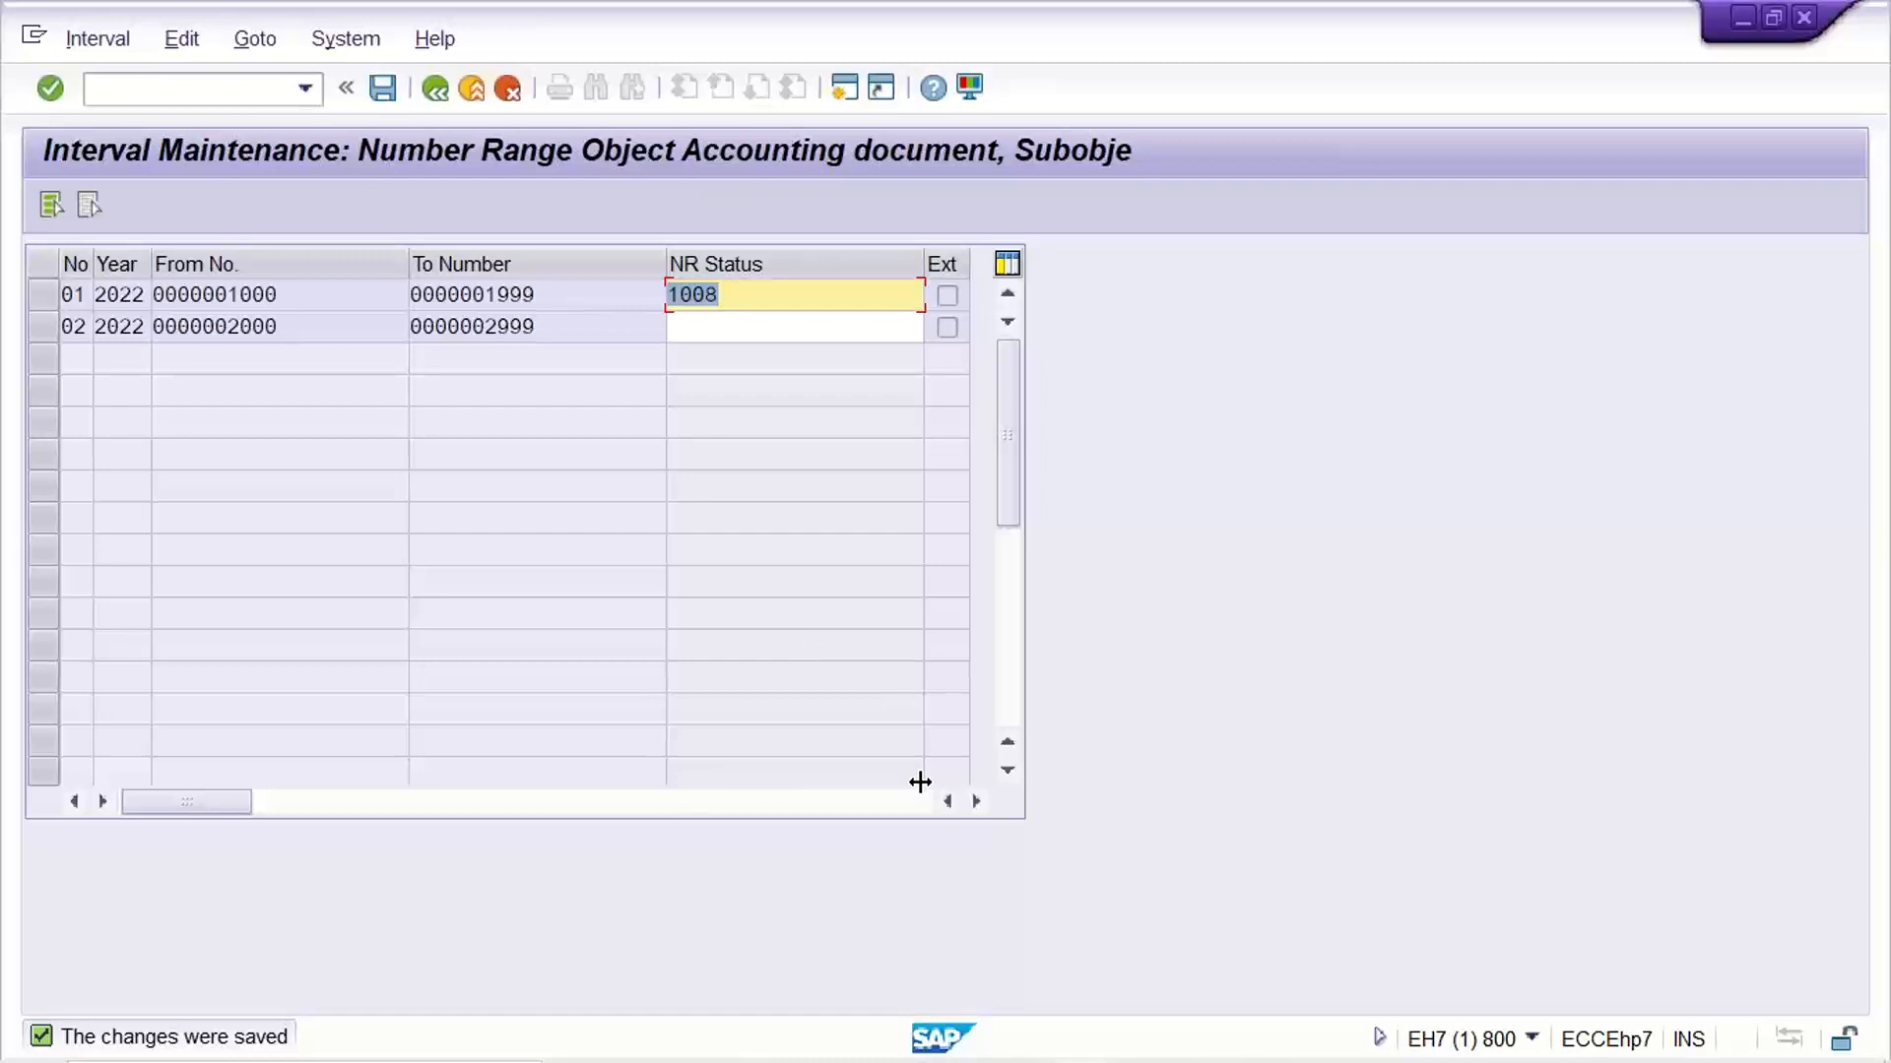
# Set interval 01's NR Status to 1010 and check it against the interval's From and To numbers
pyautogui.click(761, 306)
pyautogui.press('BackSpace')
pyautogui.press('BackSpace')
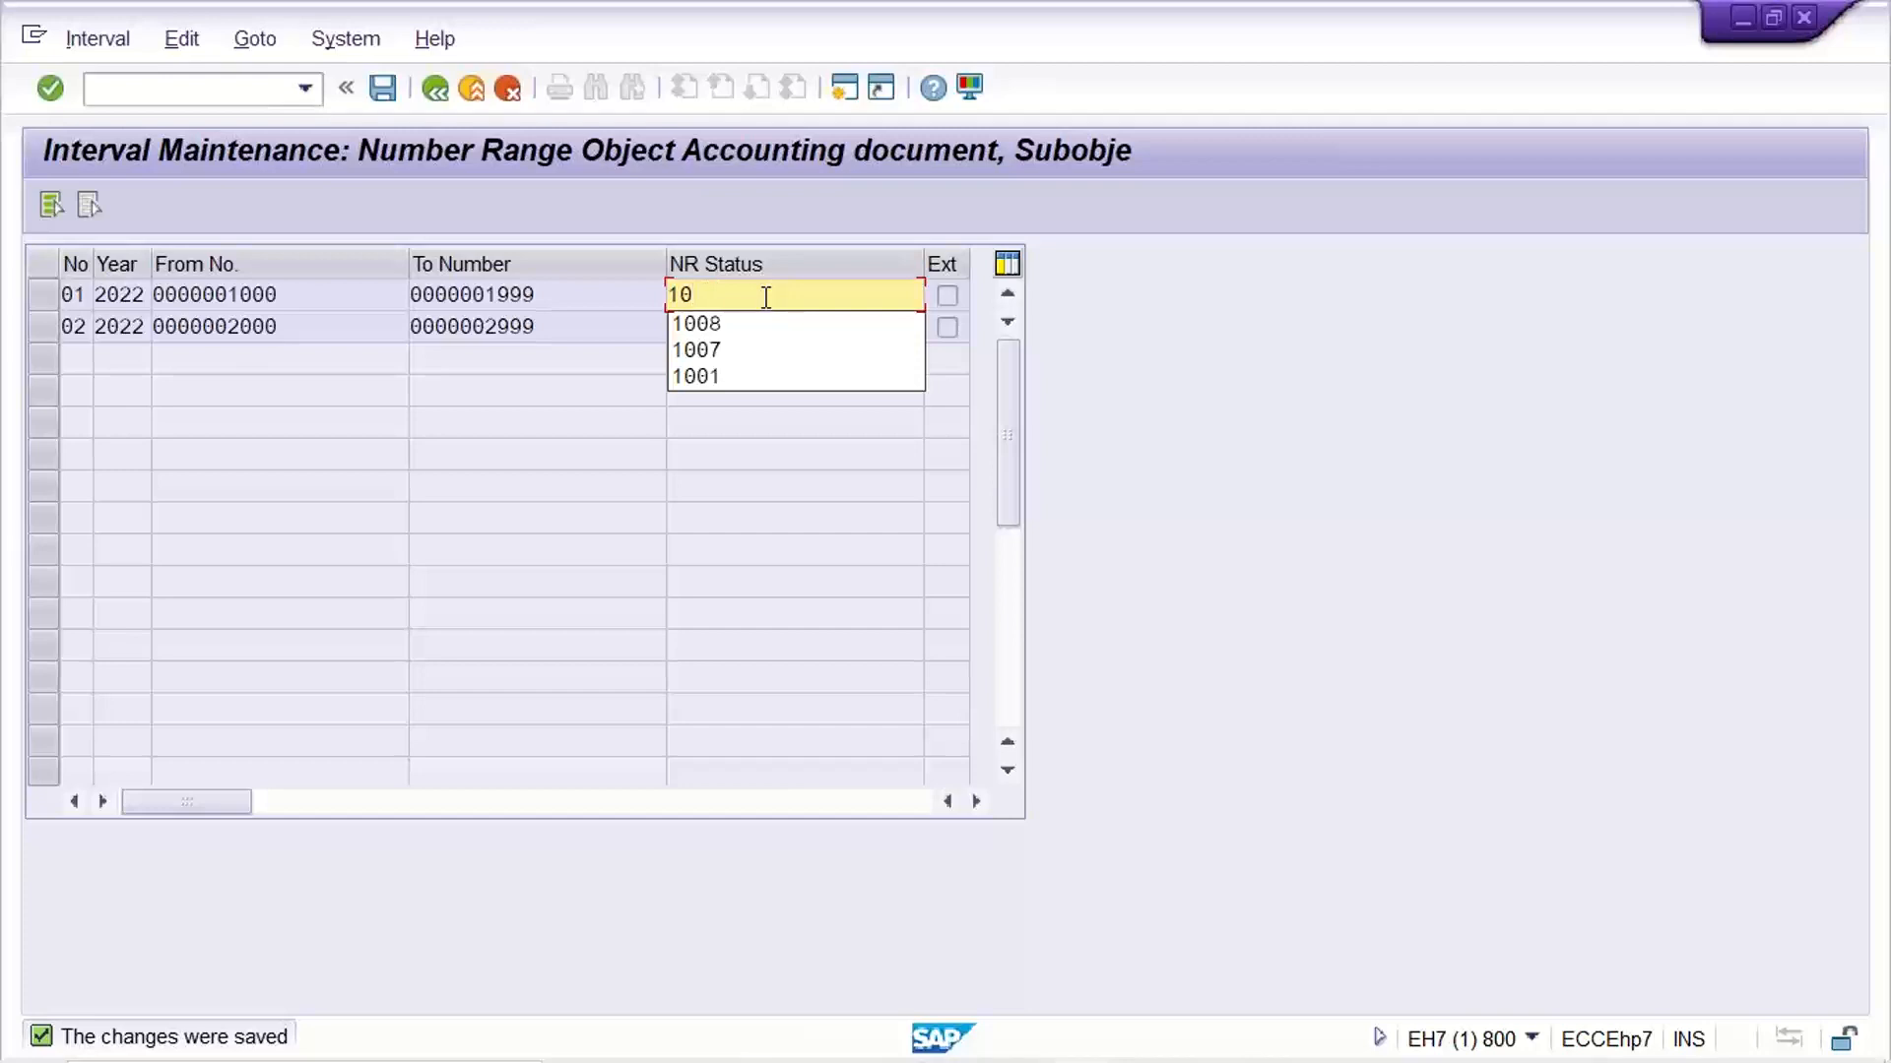
pyautogui.write('10')
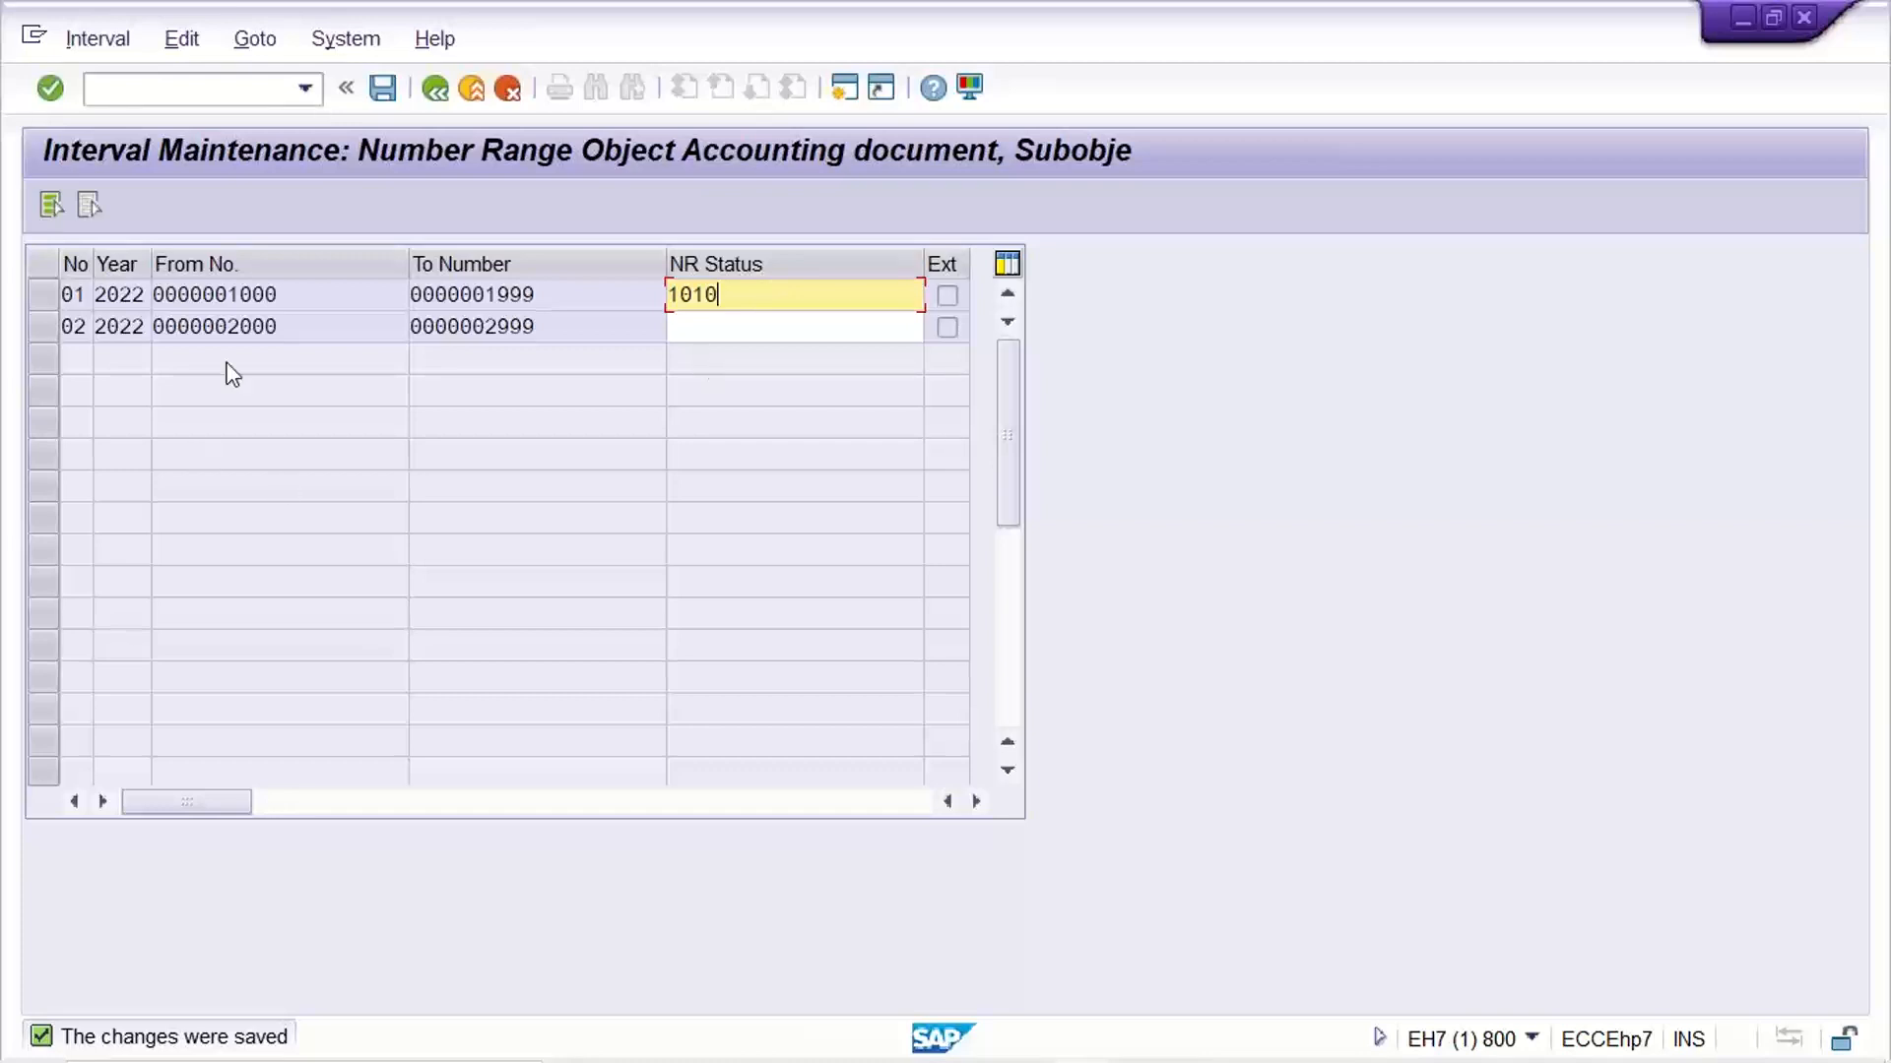
pyautogui.click(527, 295)
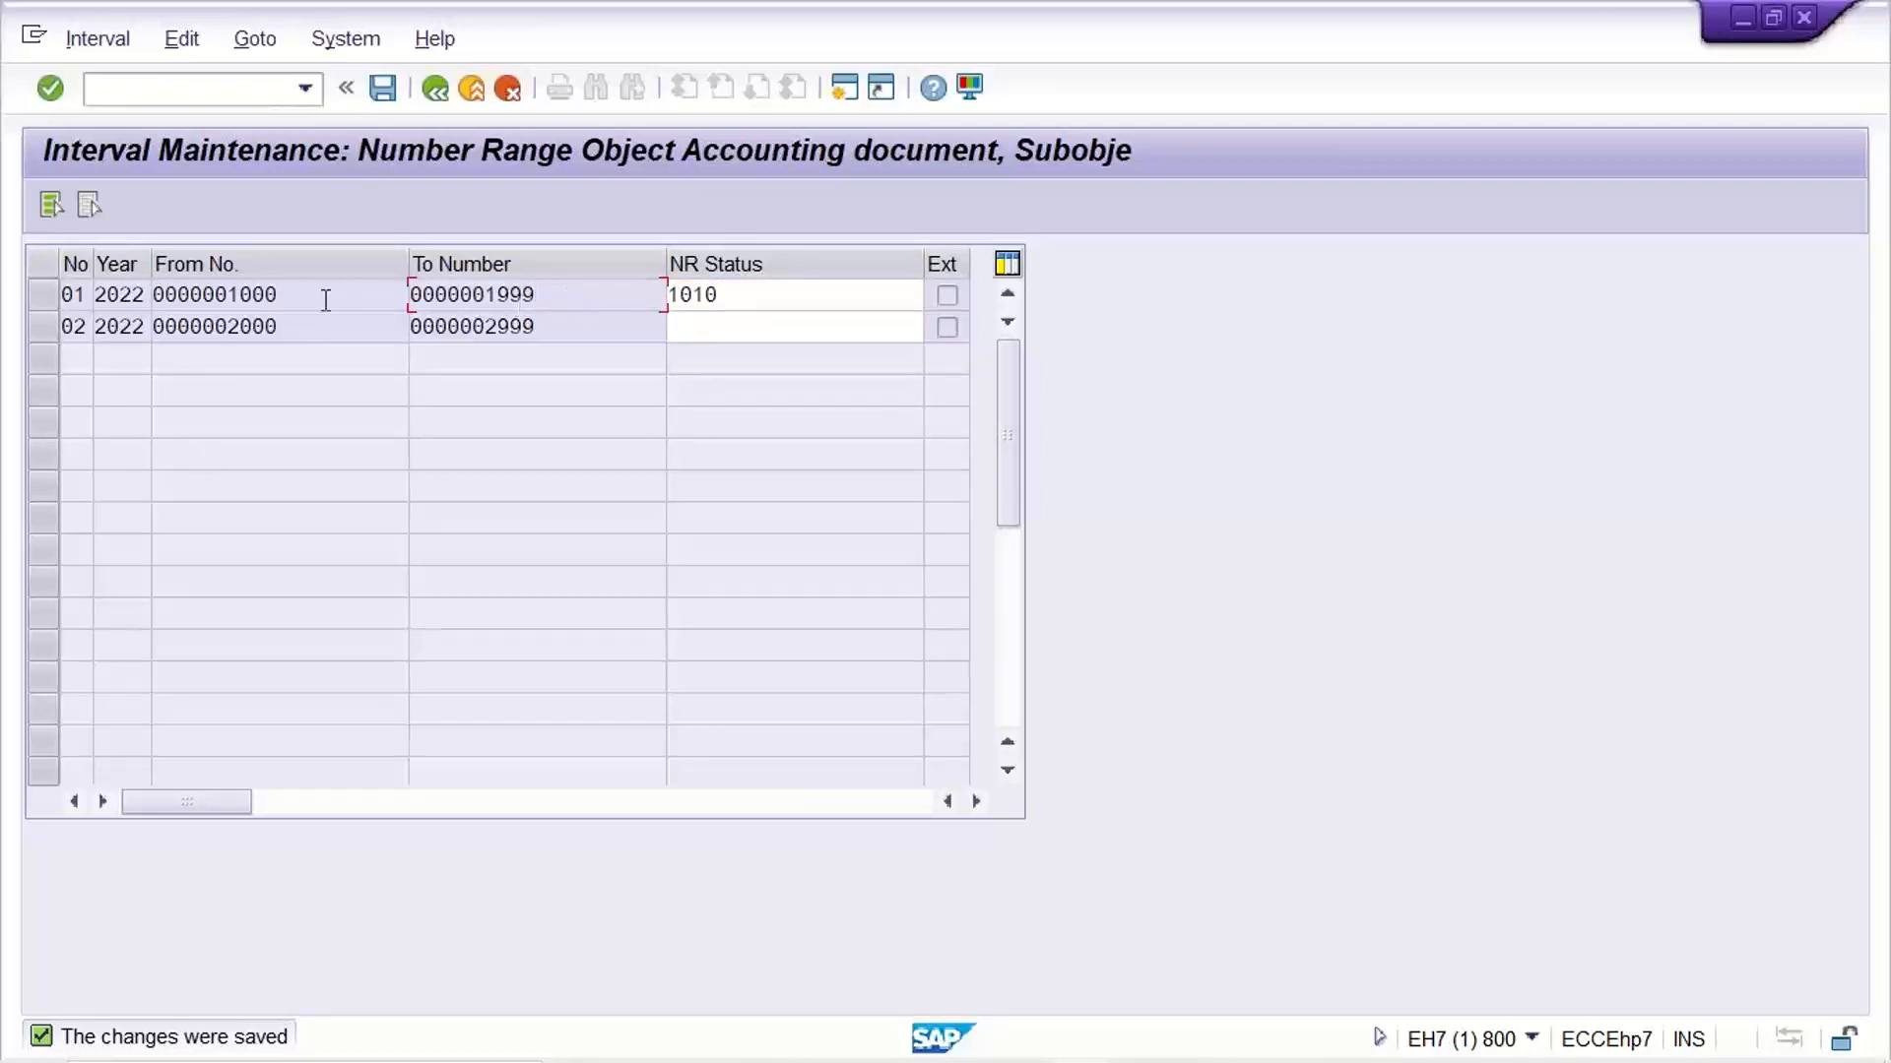
pyautogui.moveTo(274, 296); pyautogui.dragTo(108, 307)
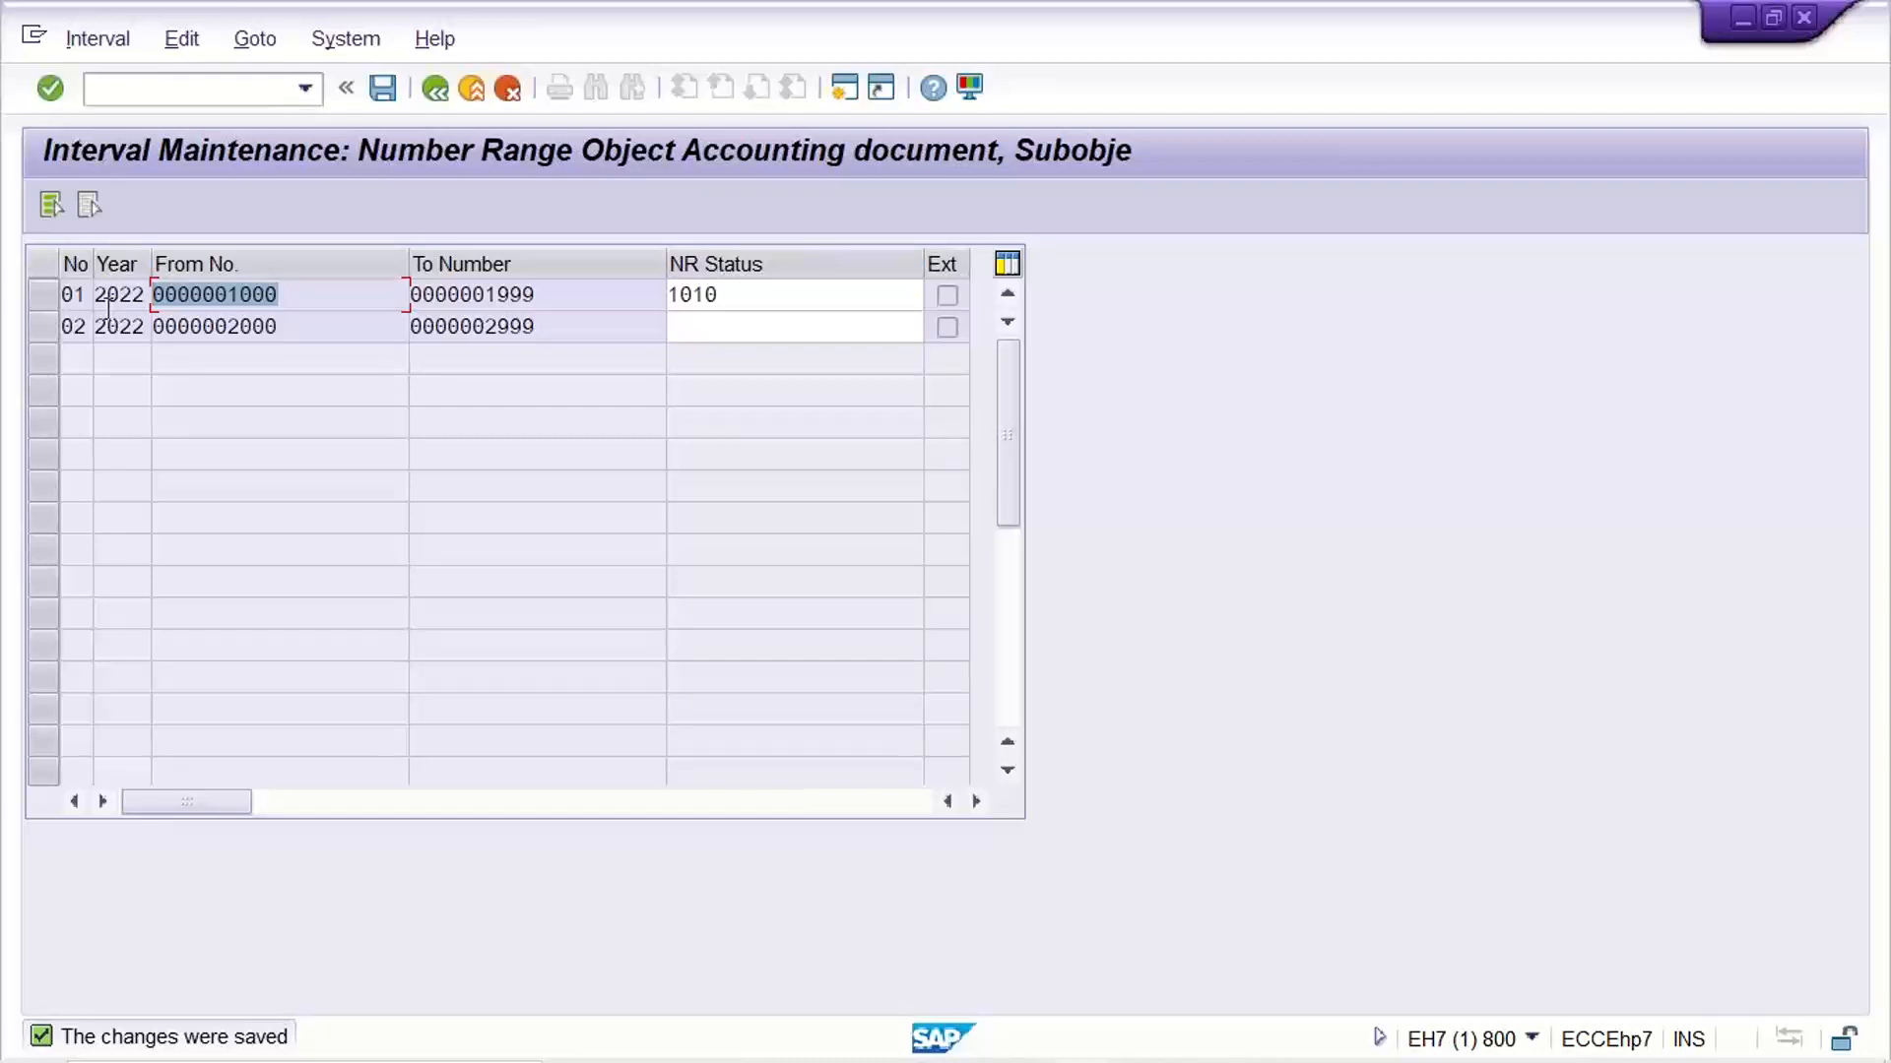
pyautogui.click(296, 295)
pyautogui.click(547, 293)
pyautogui.press('Return')
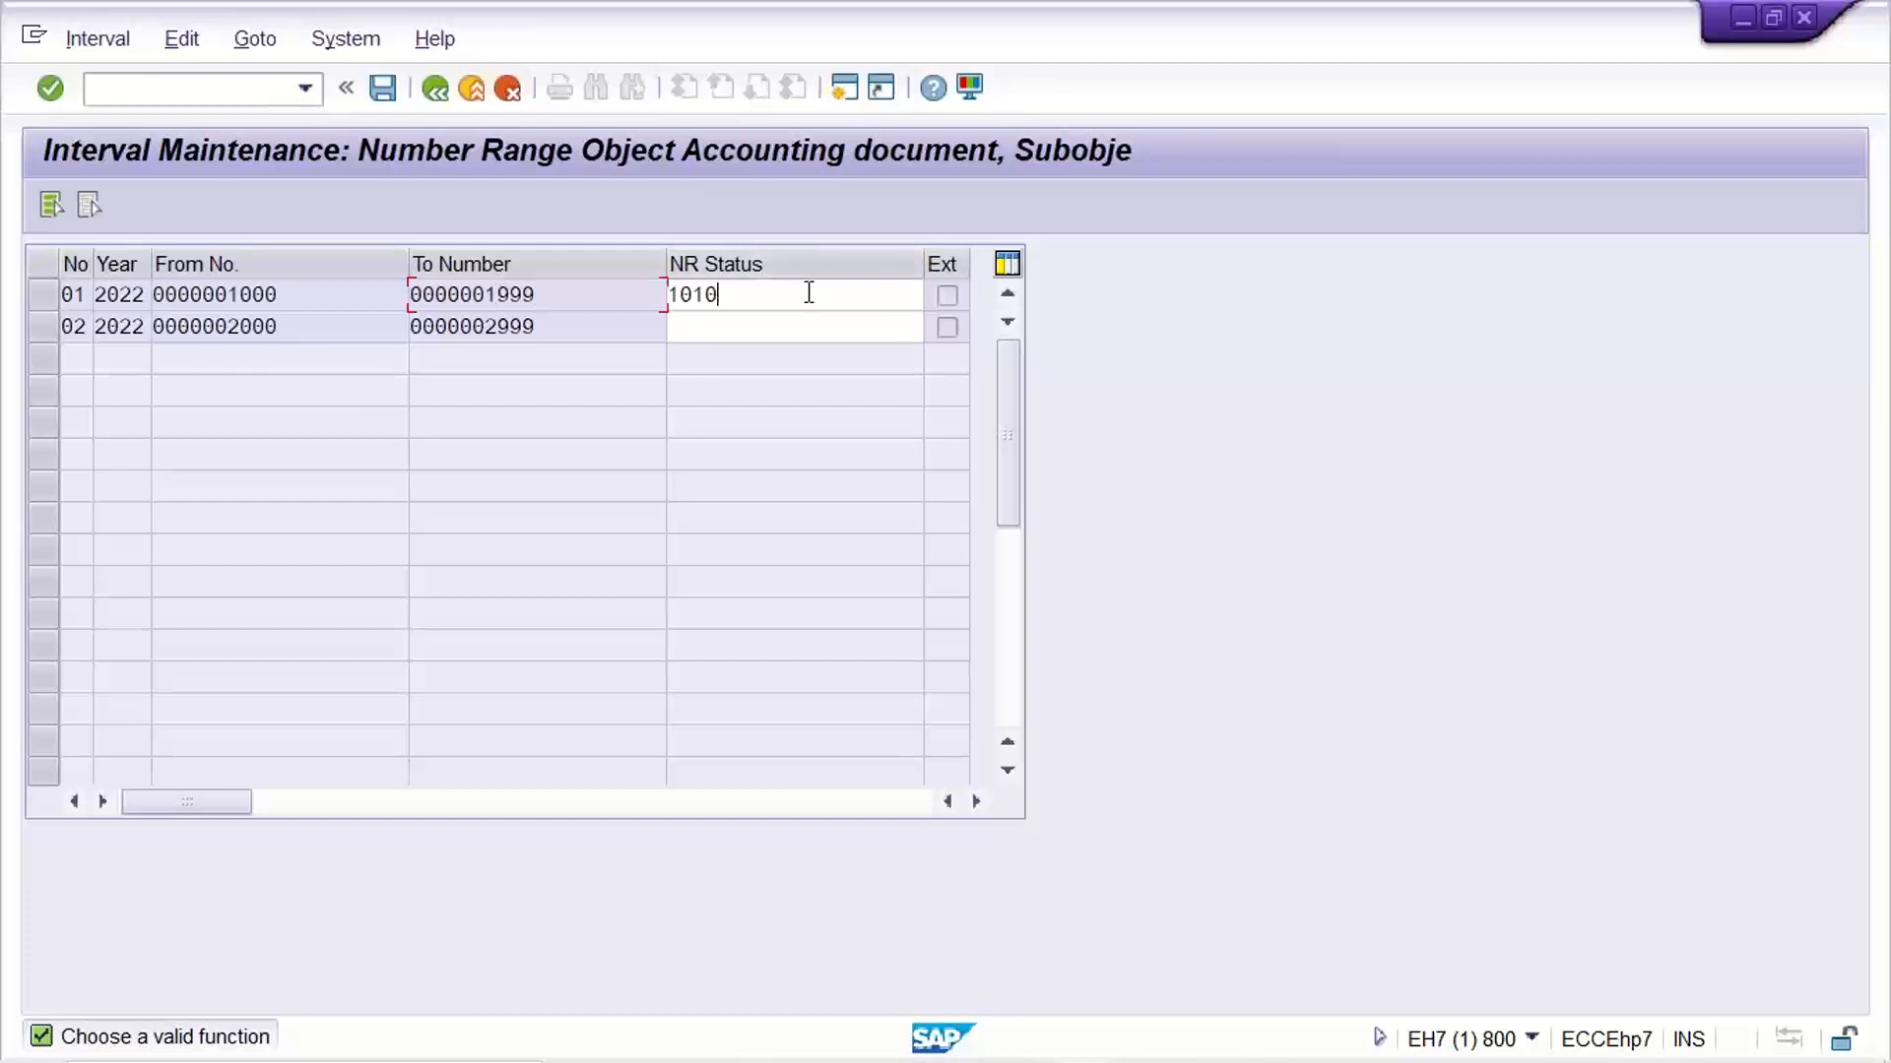
# Try NR Status values 1000 and 1008 for interval 01 and restore 1010
pyautogui.click(805, 292)
pyautogui.moveTo(771, 297); pyautogui.dragTo(670, 306)
pyautogui.click(740, 294)
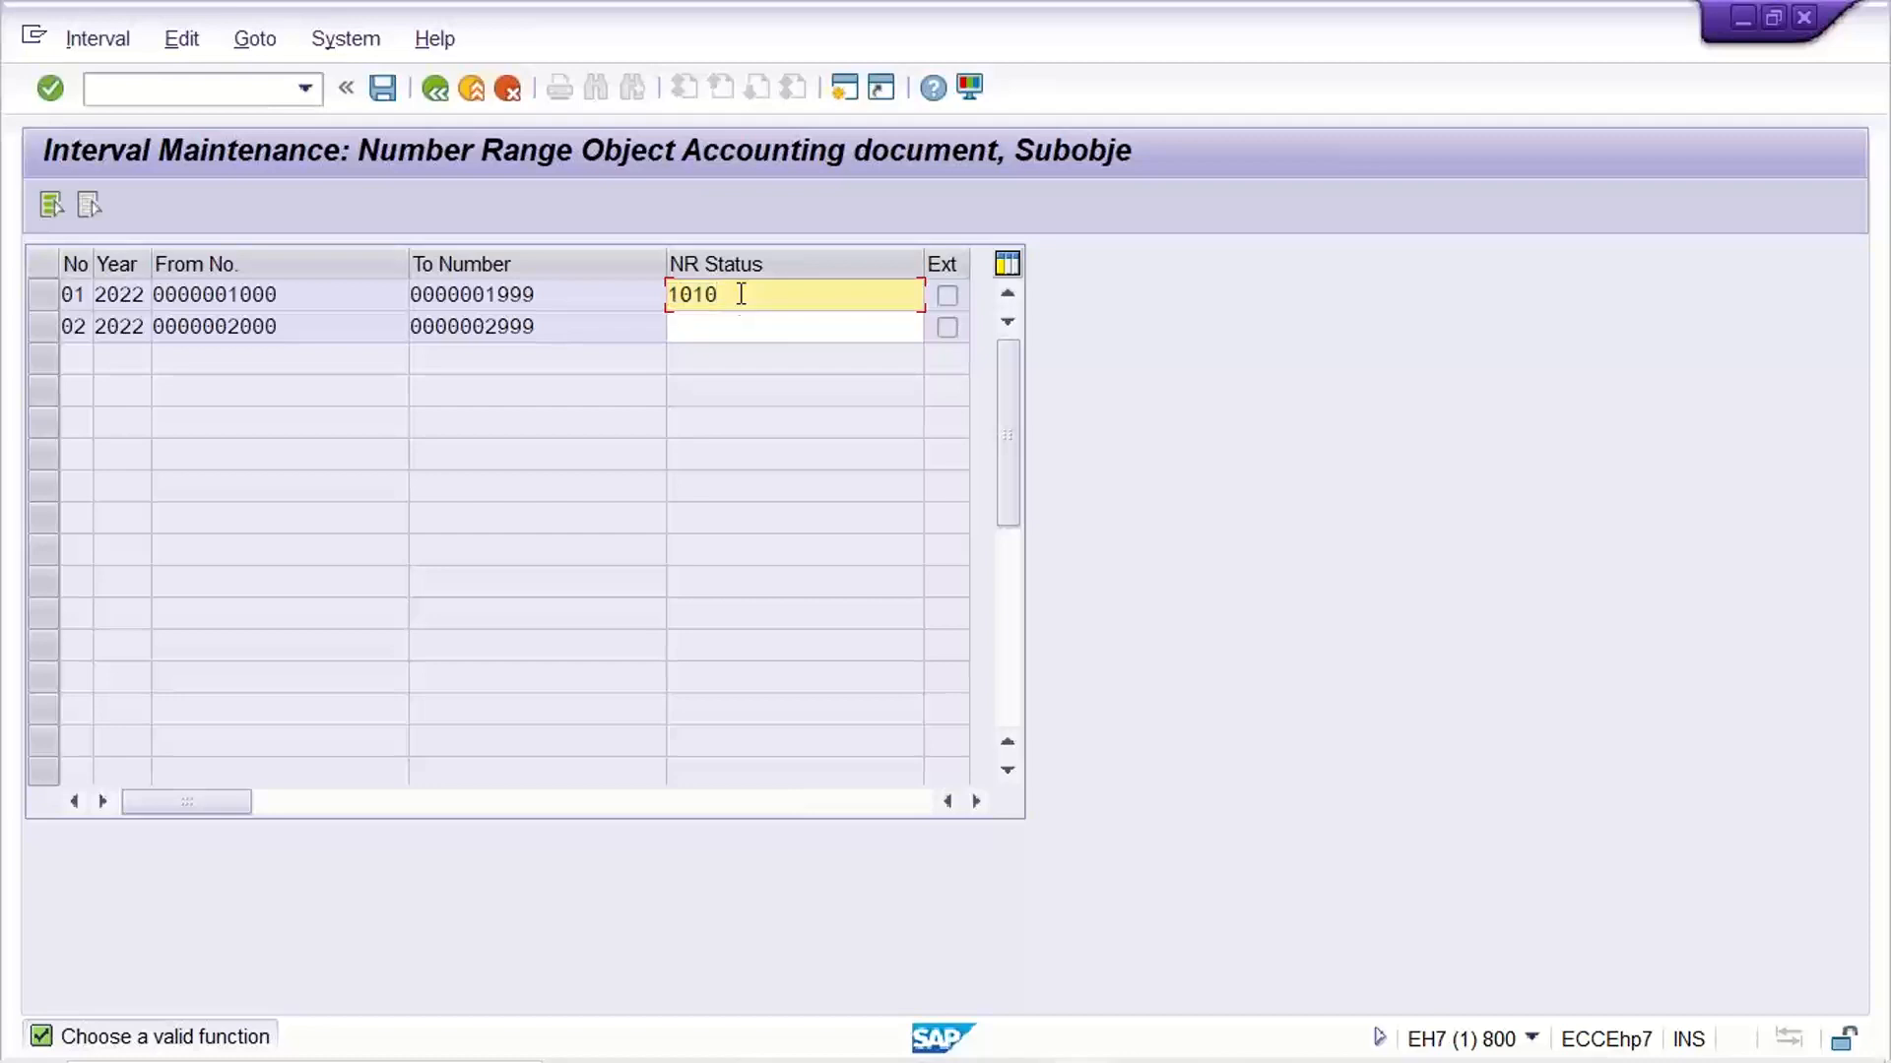
pyautogui.press('BackSpace')
pyautogui.press('BackSpace')
pyautogui.write('00')
pyautogui.press('BackSpace')
pyautogui.write('8')
pyautogui.press('BackSpace')
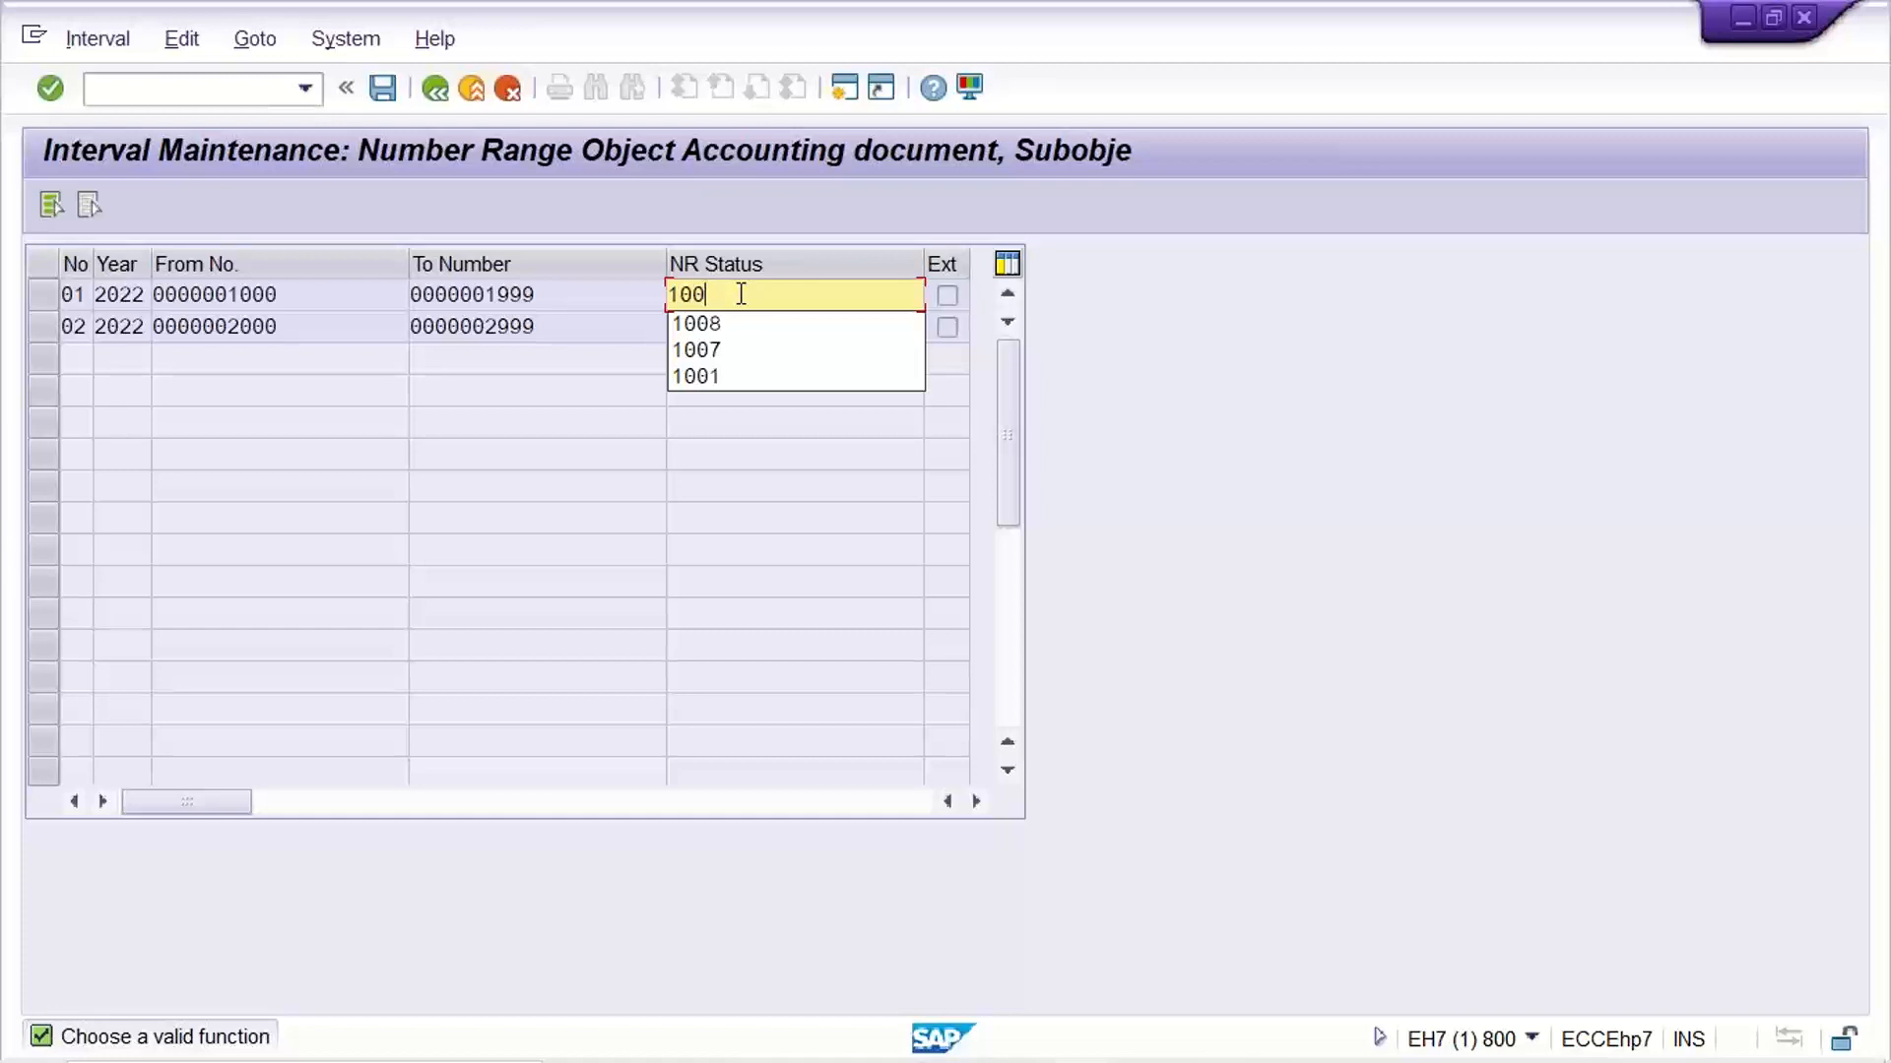
pyautogui.press('BackSpace')
pyautogui.write('10')
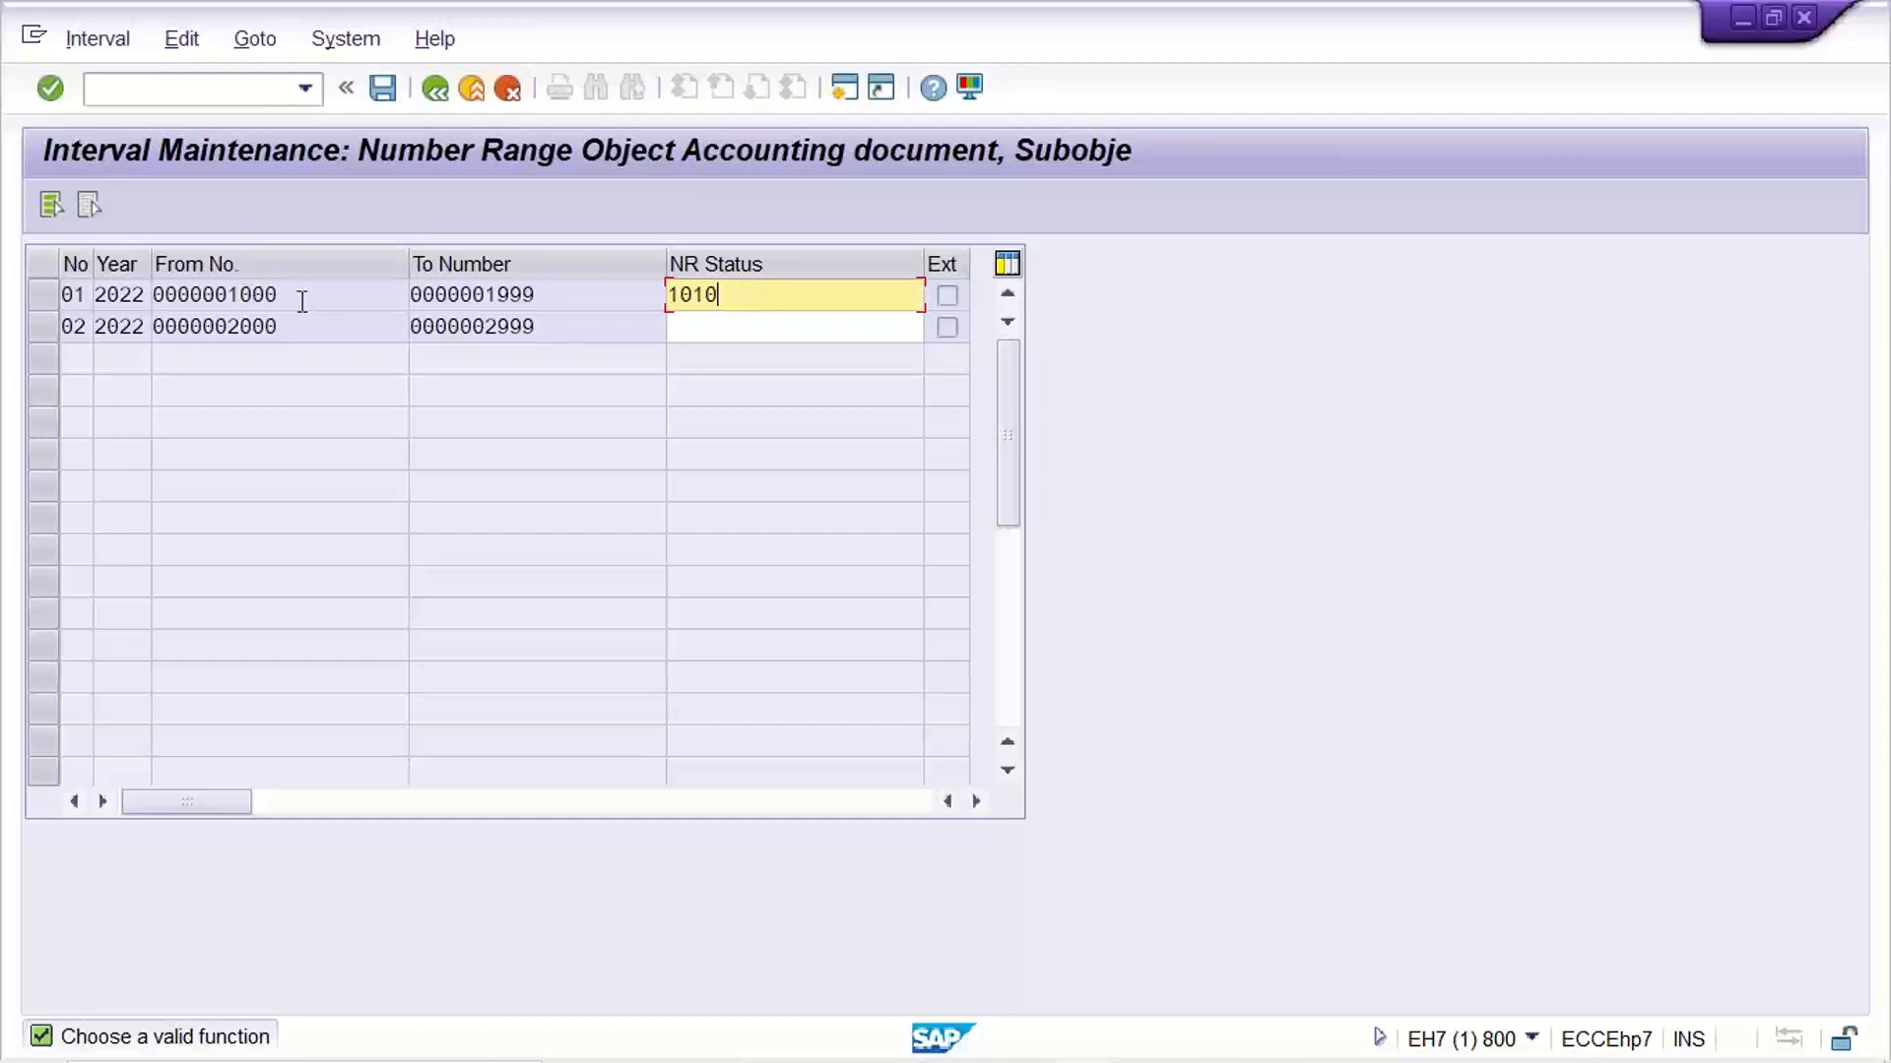
# Examine the year, From number and To number of interval 01
pyautogui.click(302, 297)
pyautogui.click(554, 295)
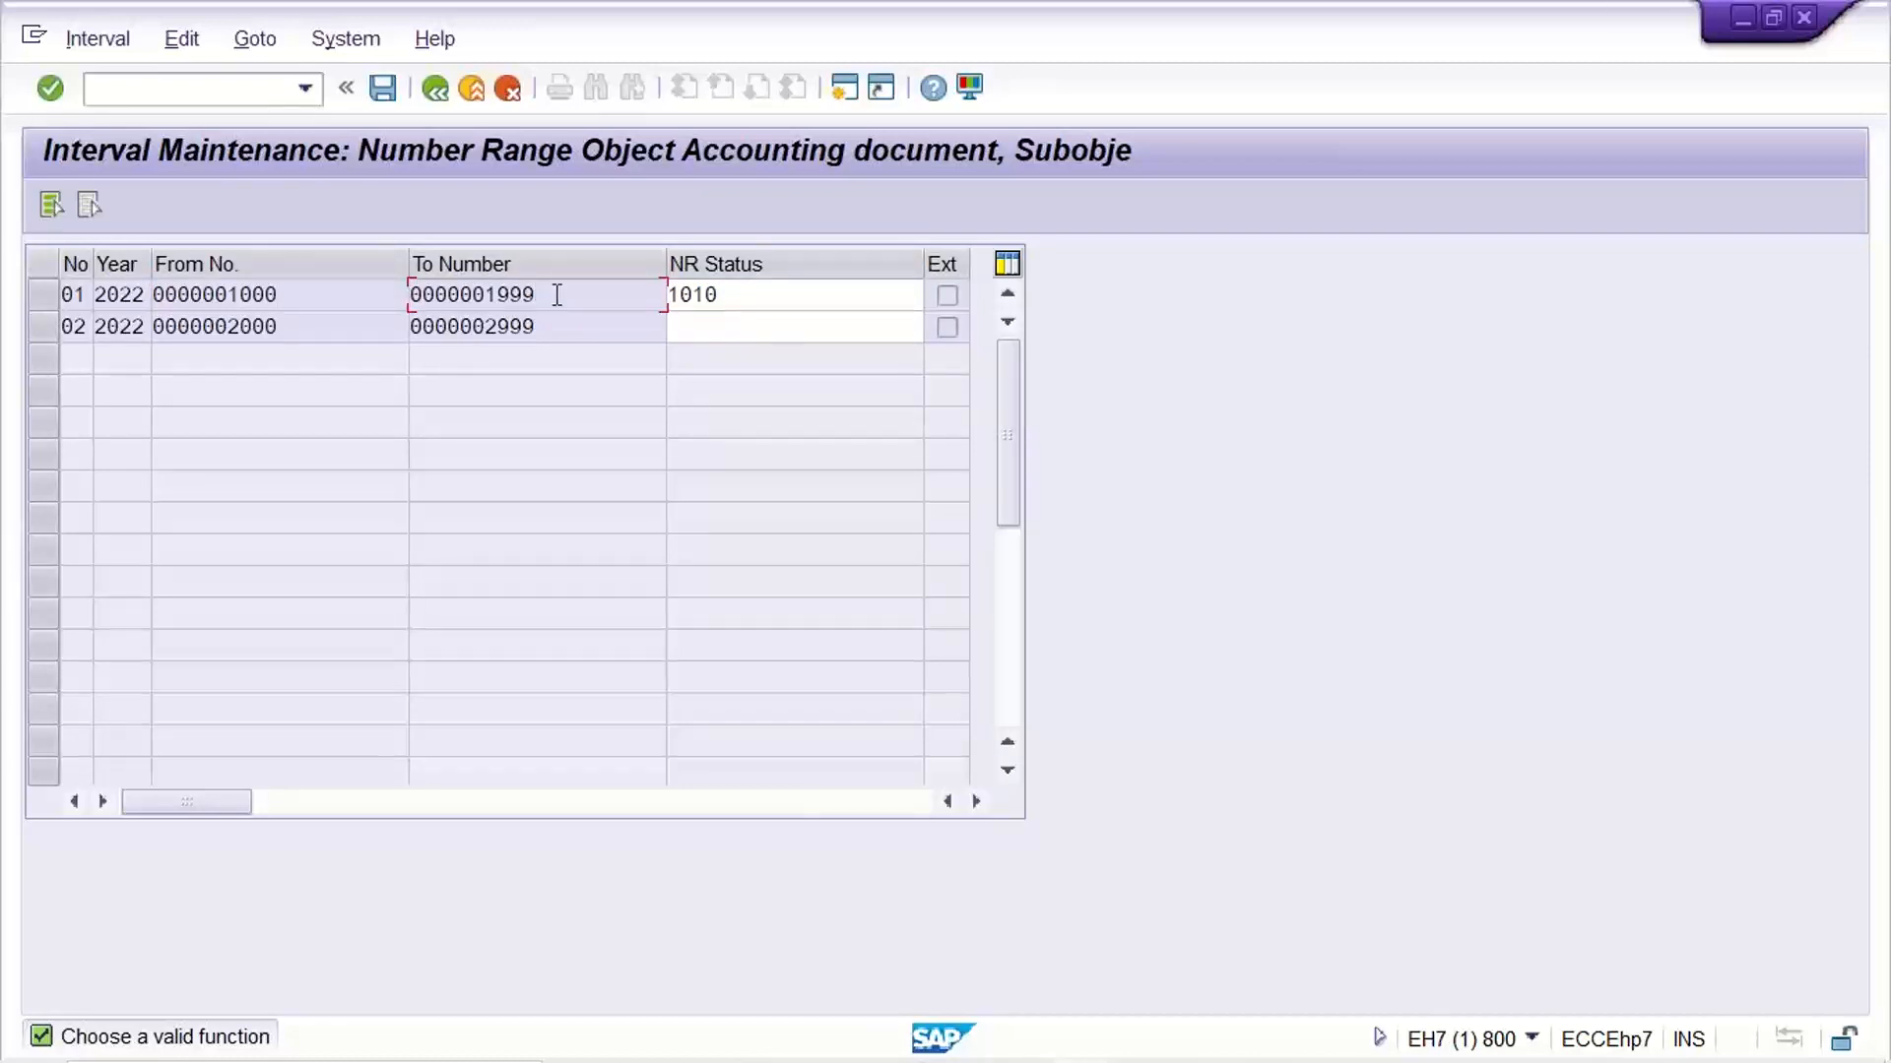
pyautogui.click(100, 299)
pyautogui.moveTo(295, 294); pyautogui.dragTo(107, 295)
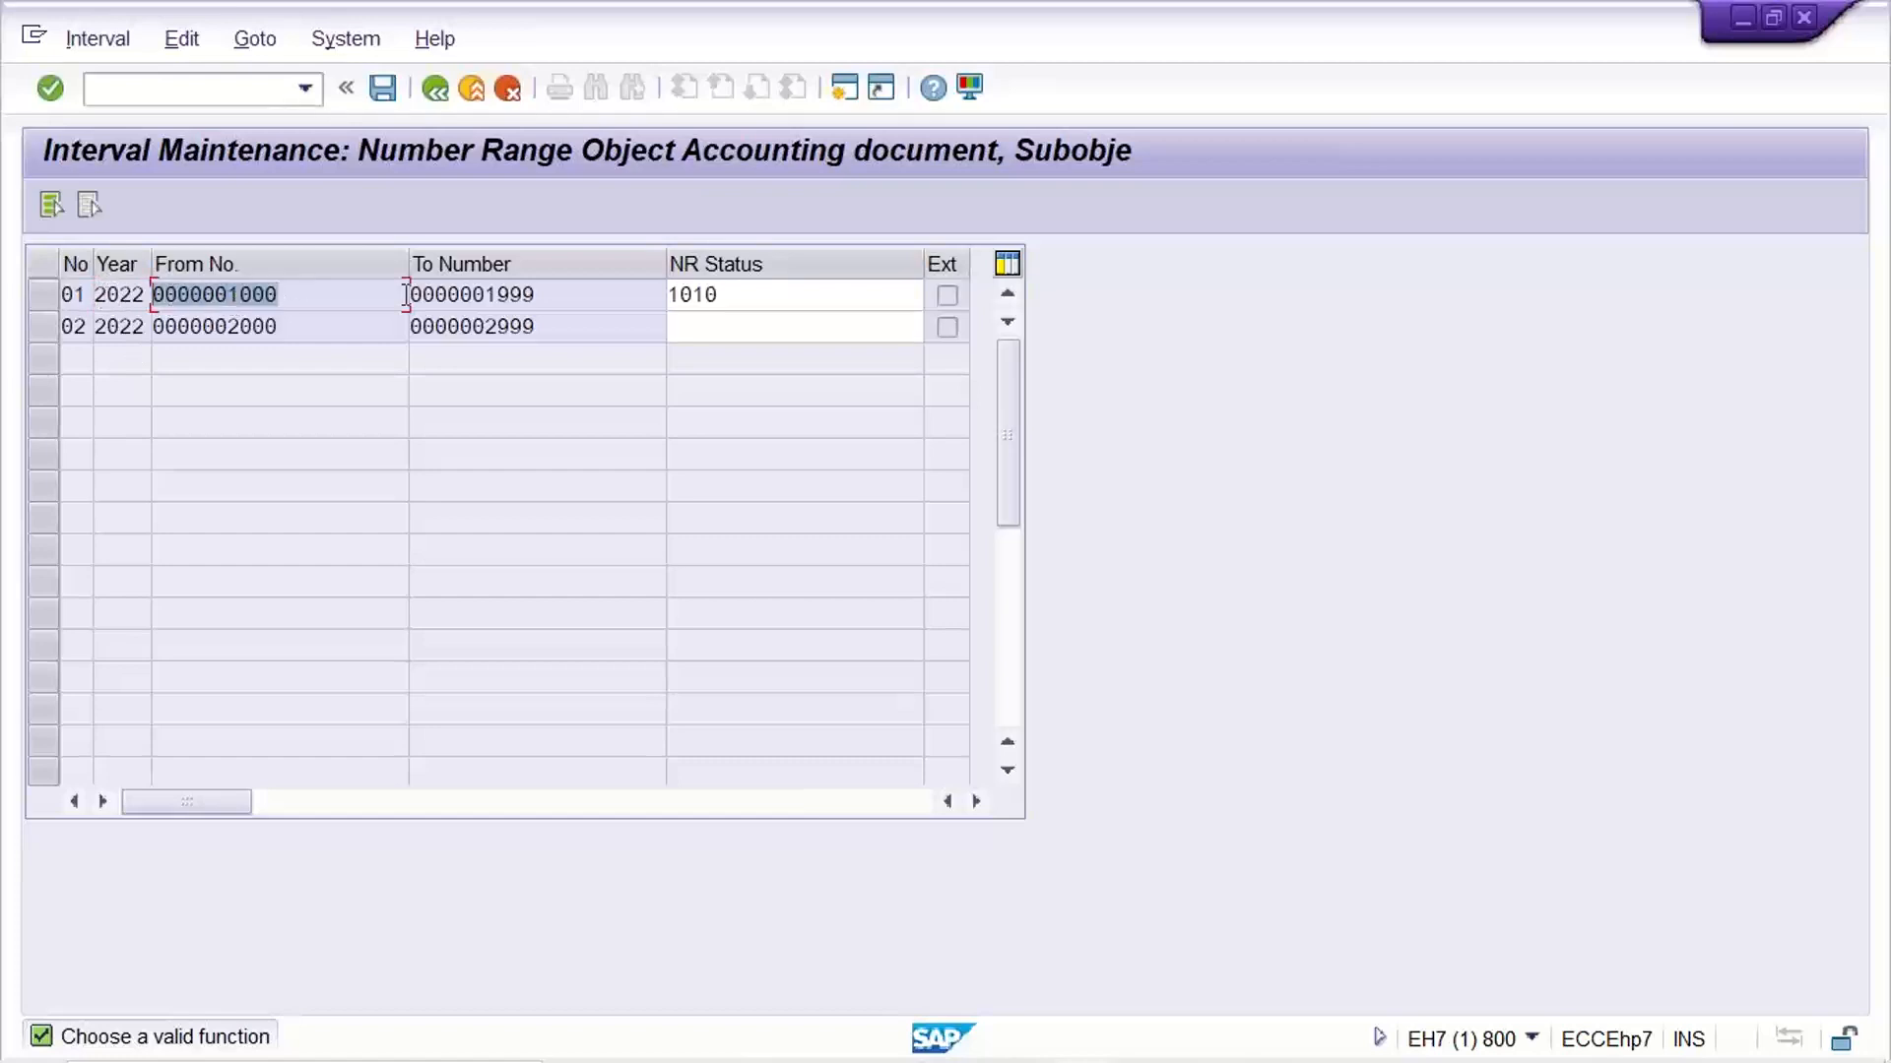
pyautogui.moveTo(553, 298); pyautogui.dragTo(346, 292)
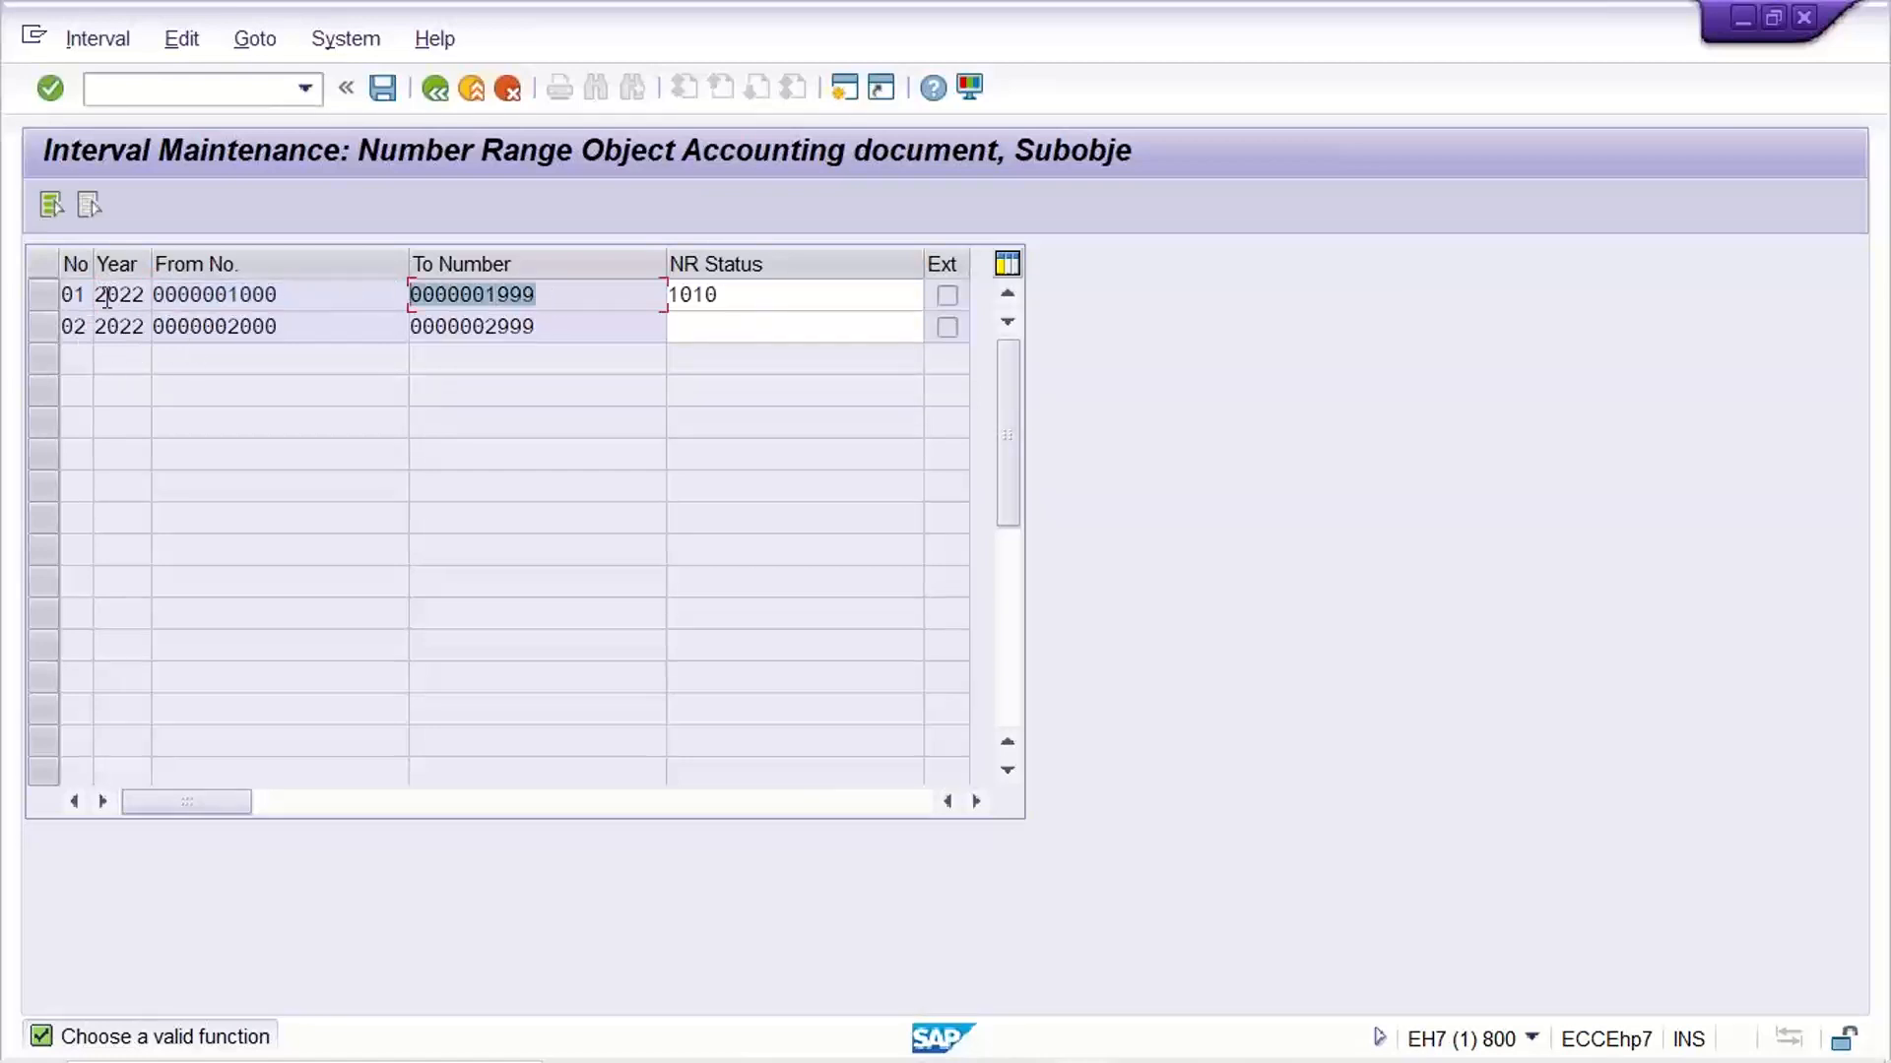
pyautogui.click(106, 296)
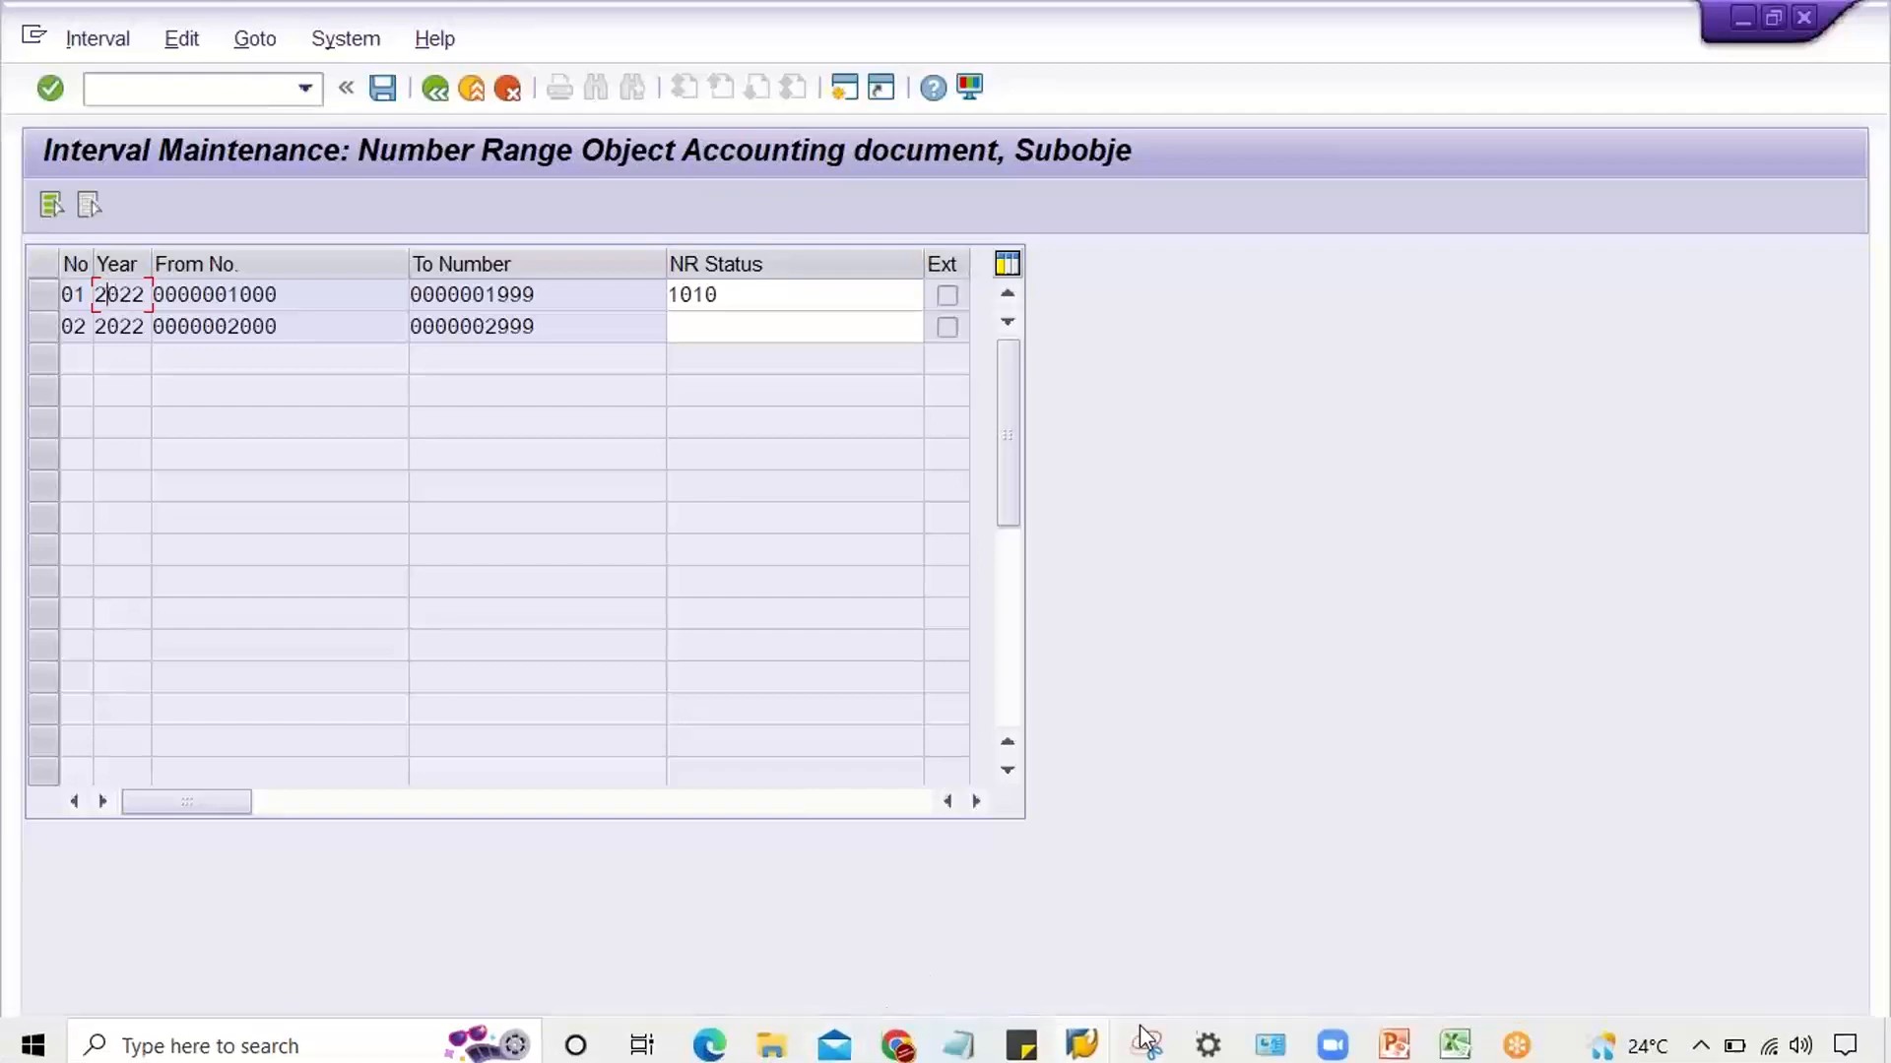
# Switch to the TM22 sheet in Excel and enter 2022, 1000 and 1999 in cells G12 to I12
pyautogui.click(1467, 1046)
pyautogui.click(446, 674)
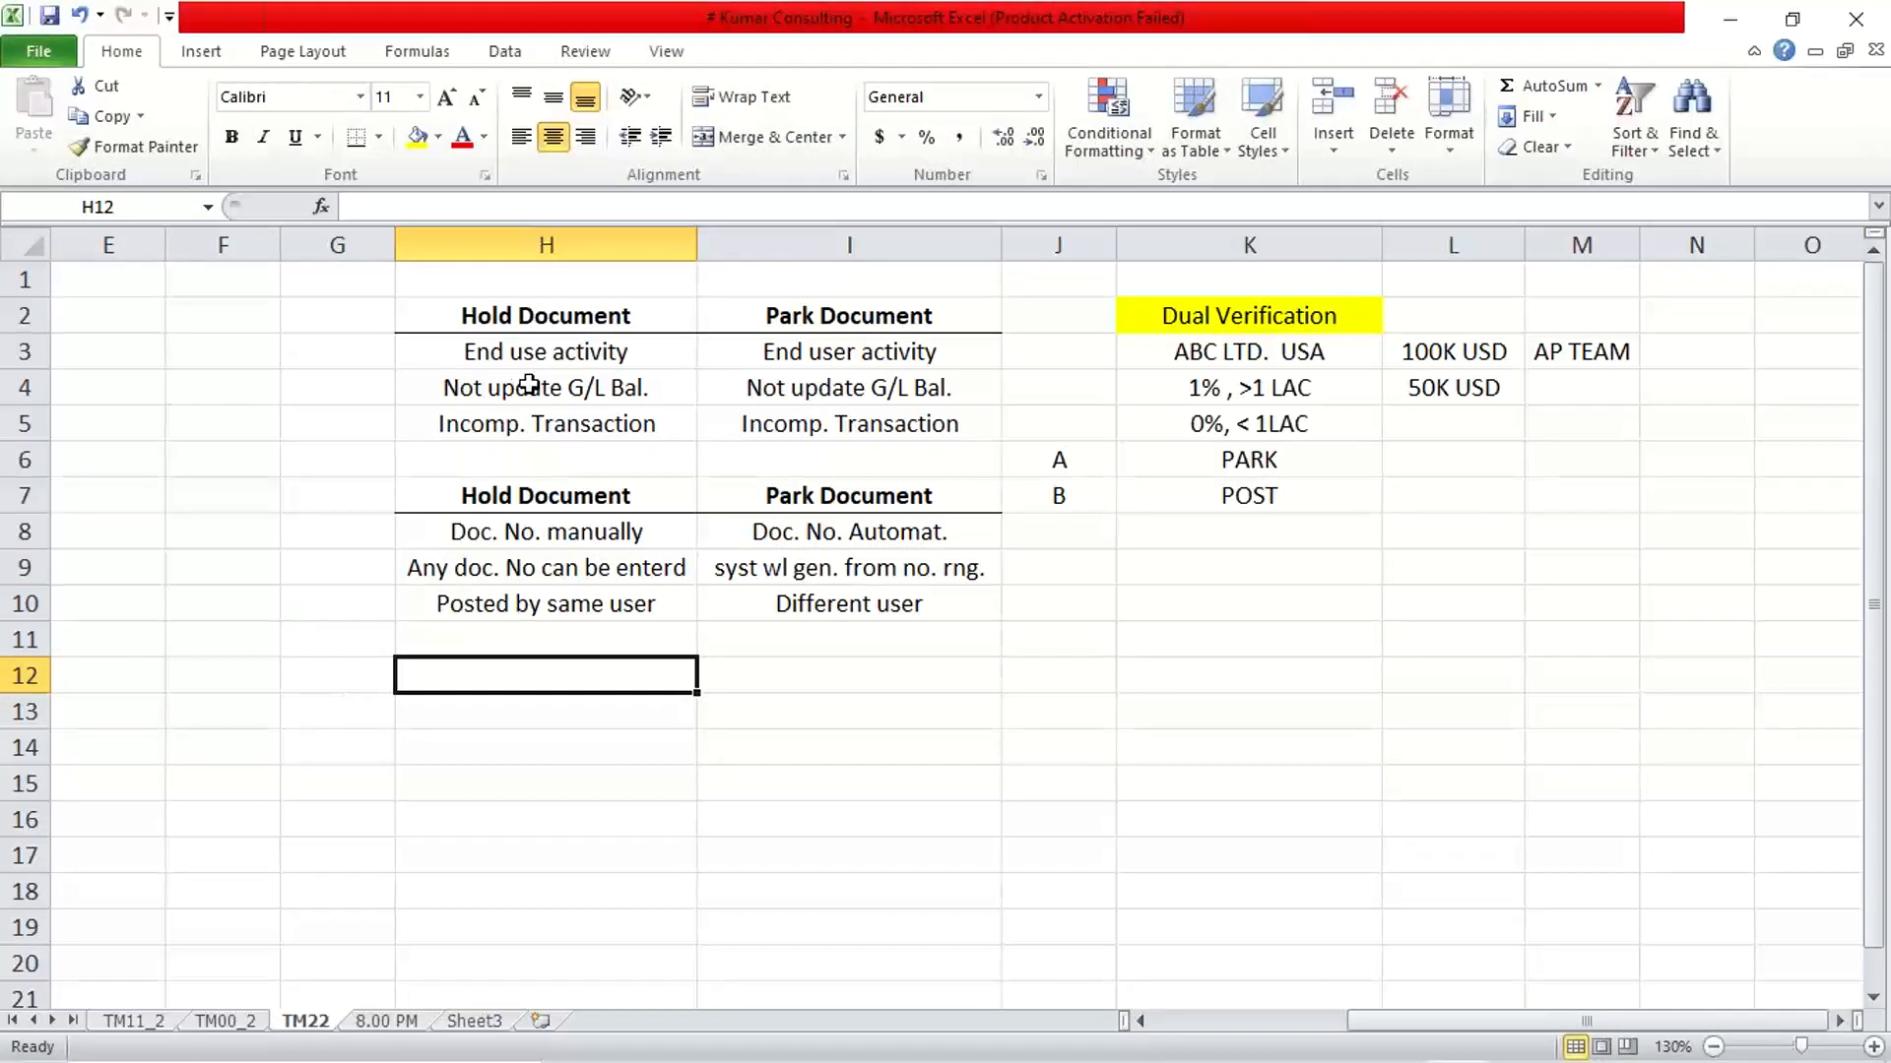
pyautogui.click(1743, 143)
pyautogui.click(1248, 690)
pyautogui.click(329, 662)
pyautogui.write('2022')
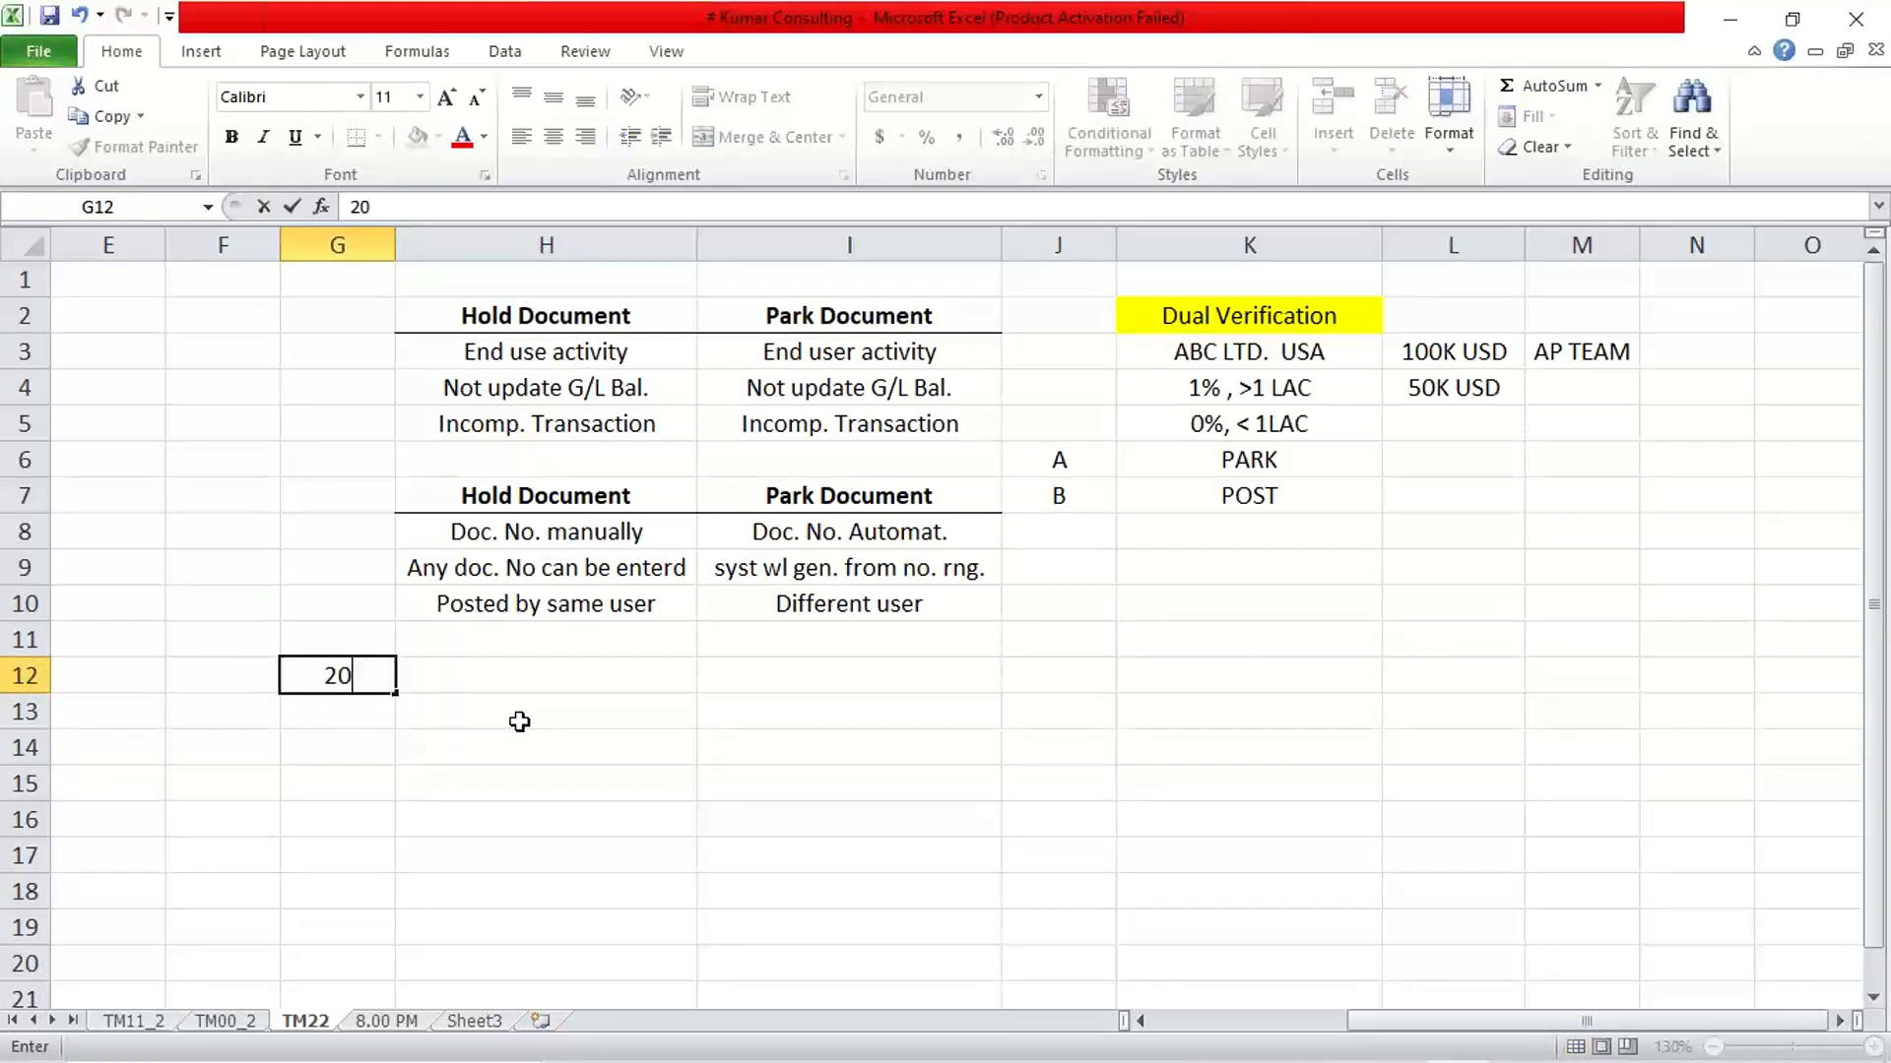
pyautogui.press('Tab')
pyautogui.write('1000')
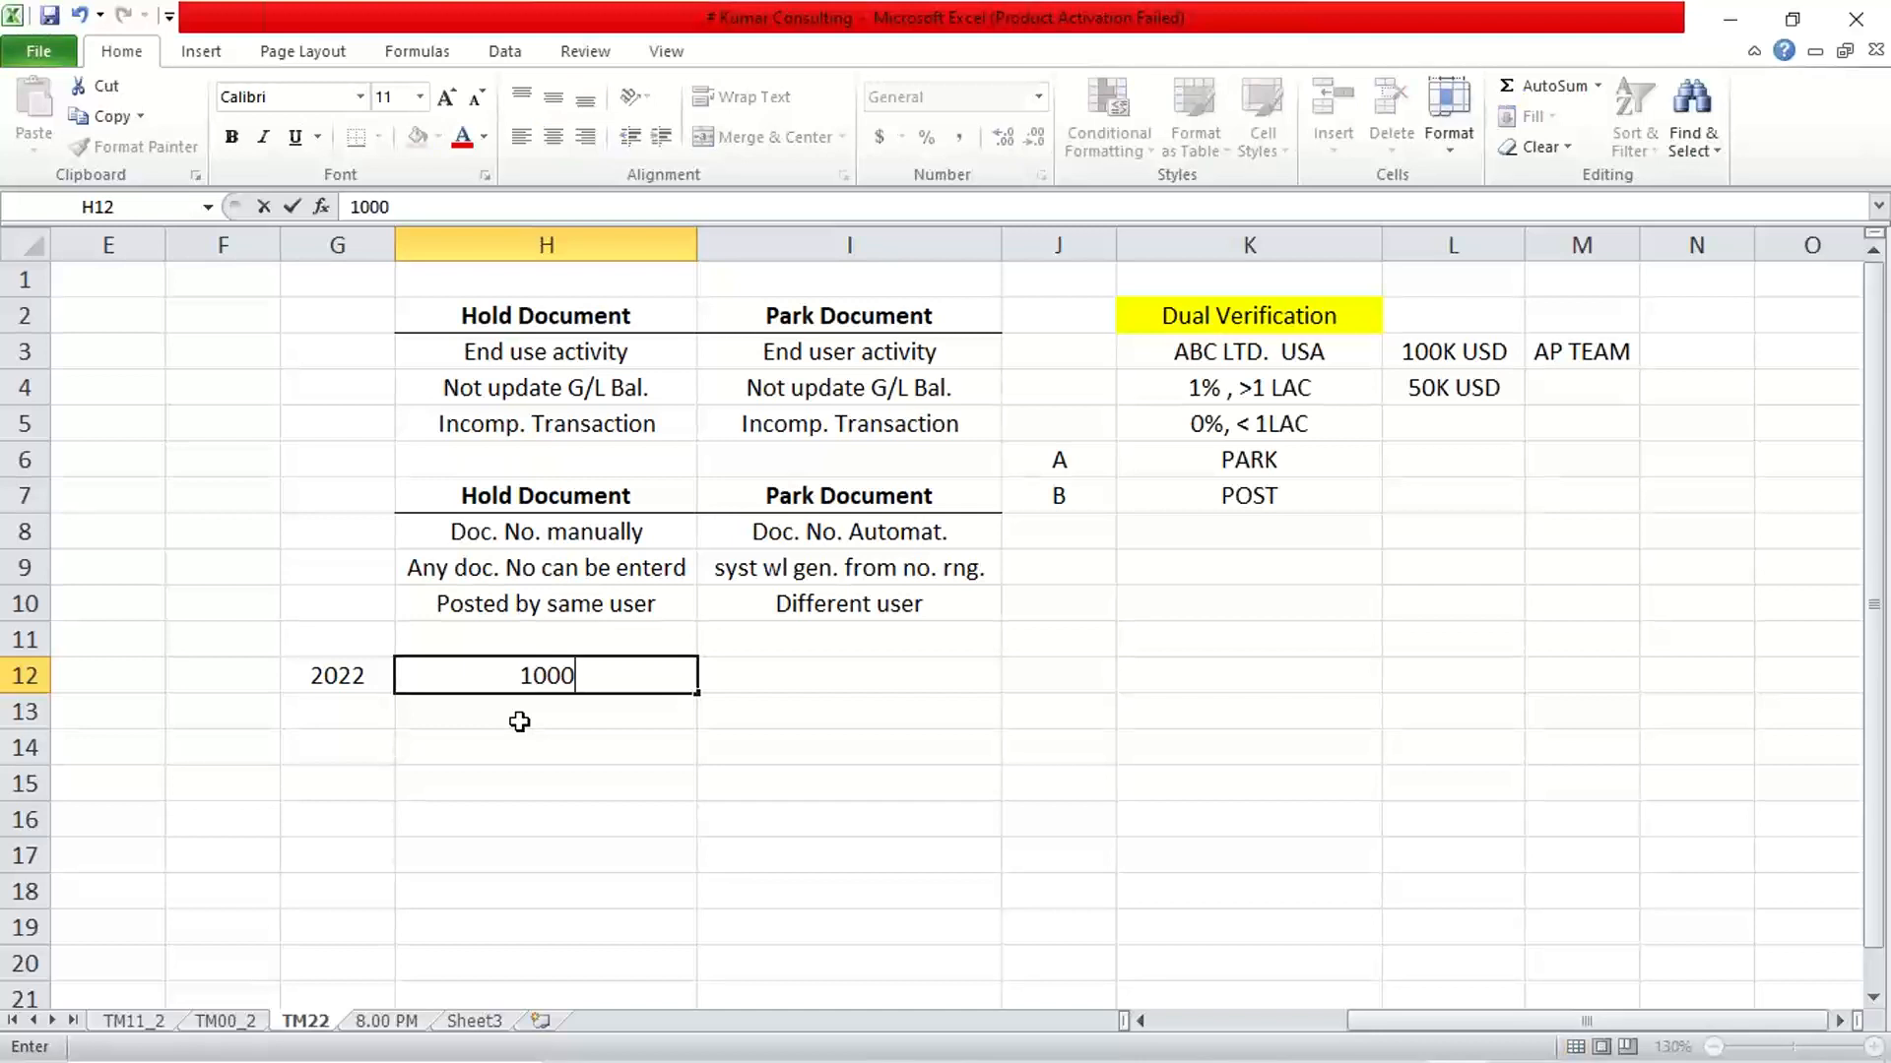
pyautogui.press('Tab')
pyautogui.write('1999')
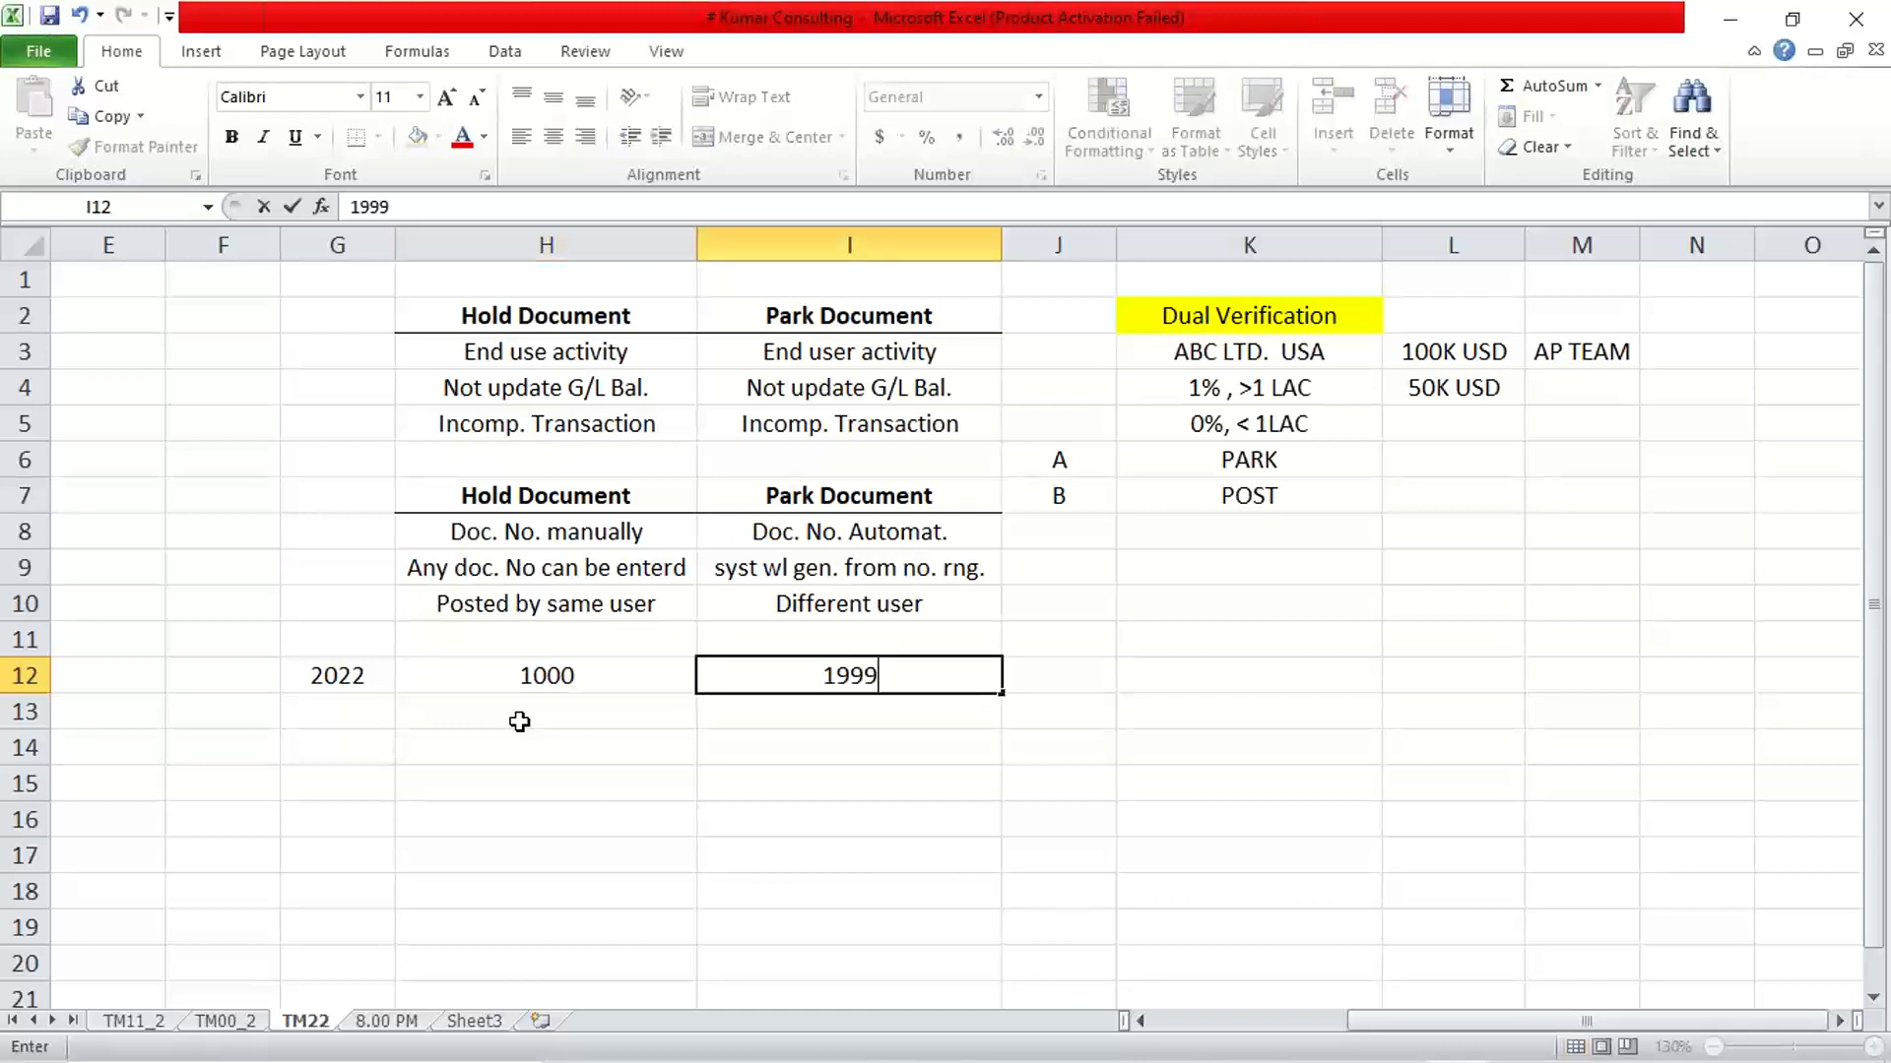
pyautogui.press('Return')
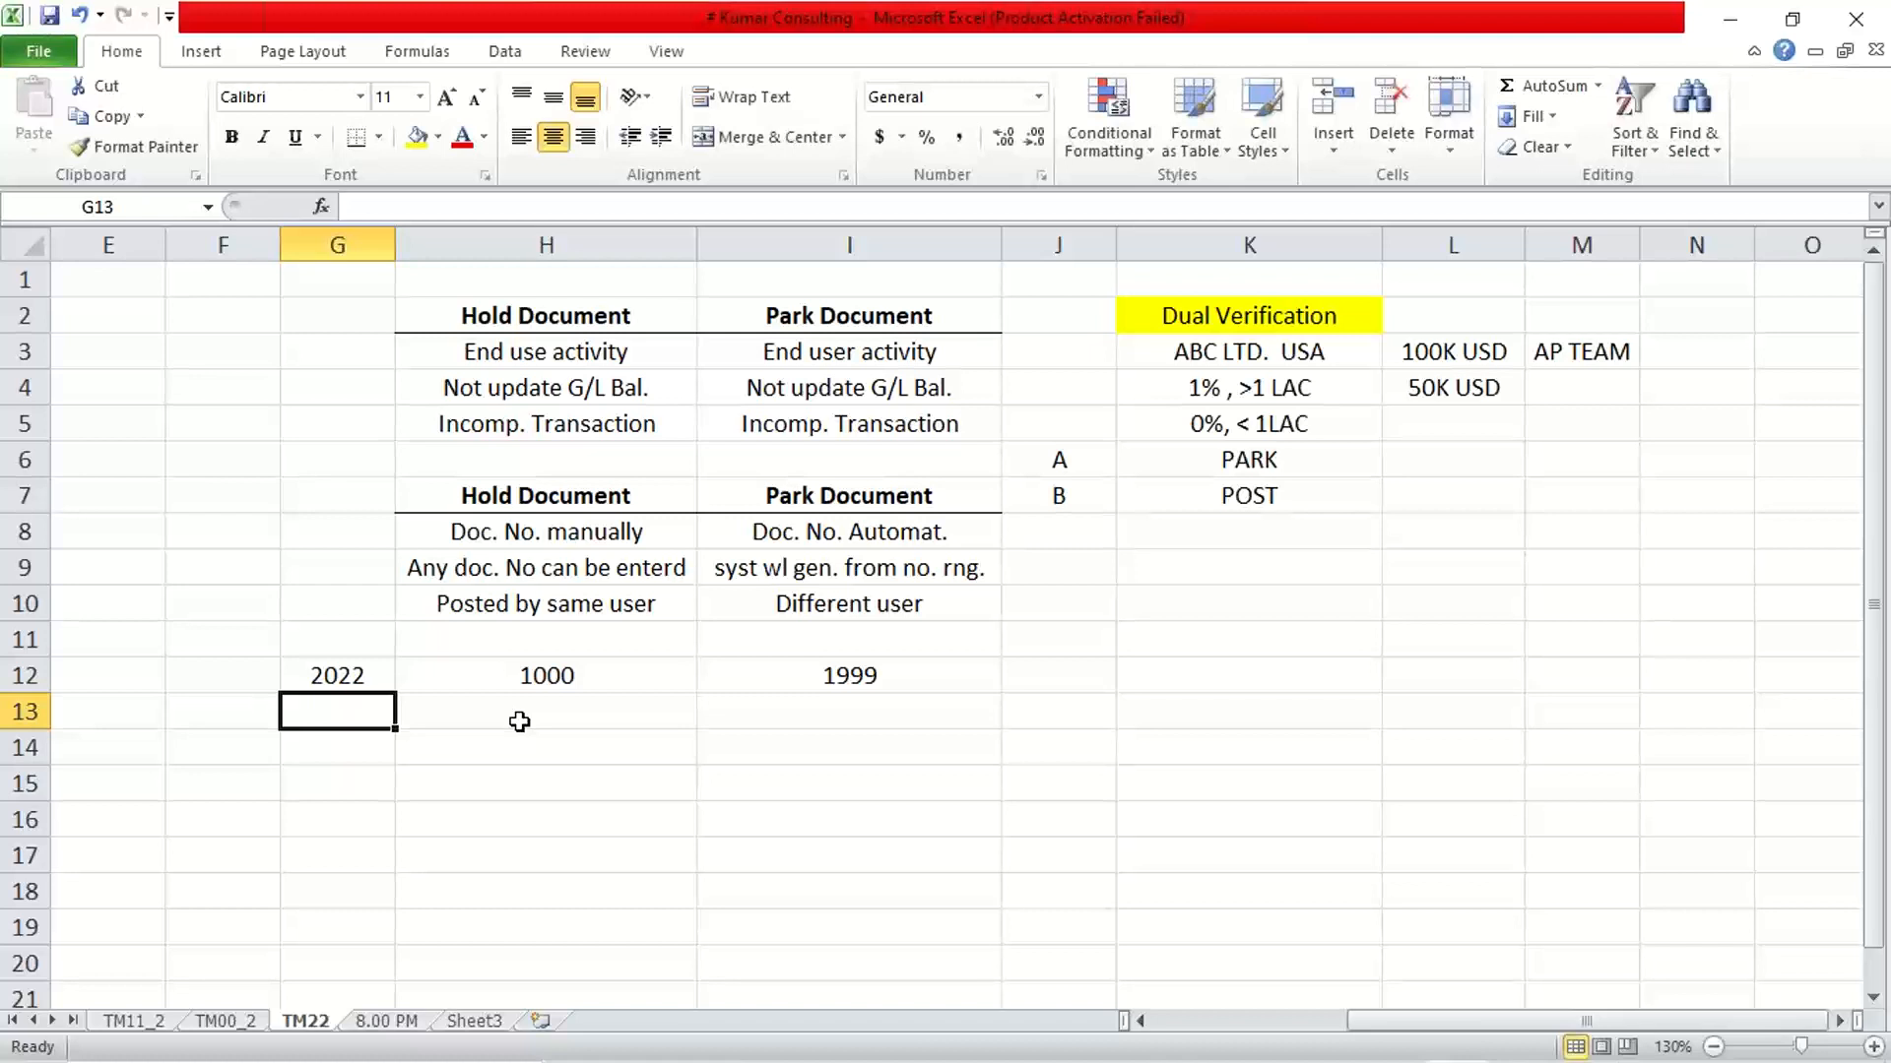
# Enter 2023, 1000 and 1999 in cells G13 to I13
pyautogui.write('2033')
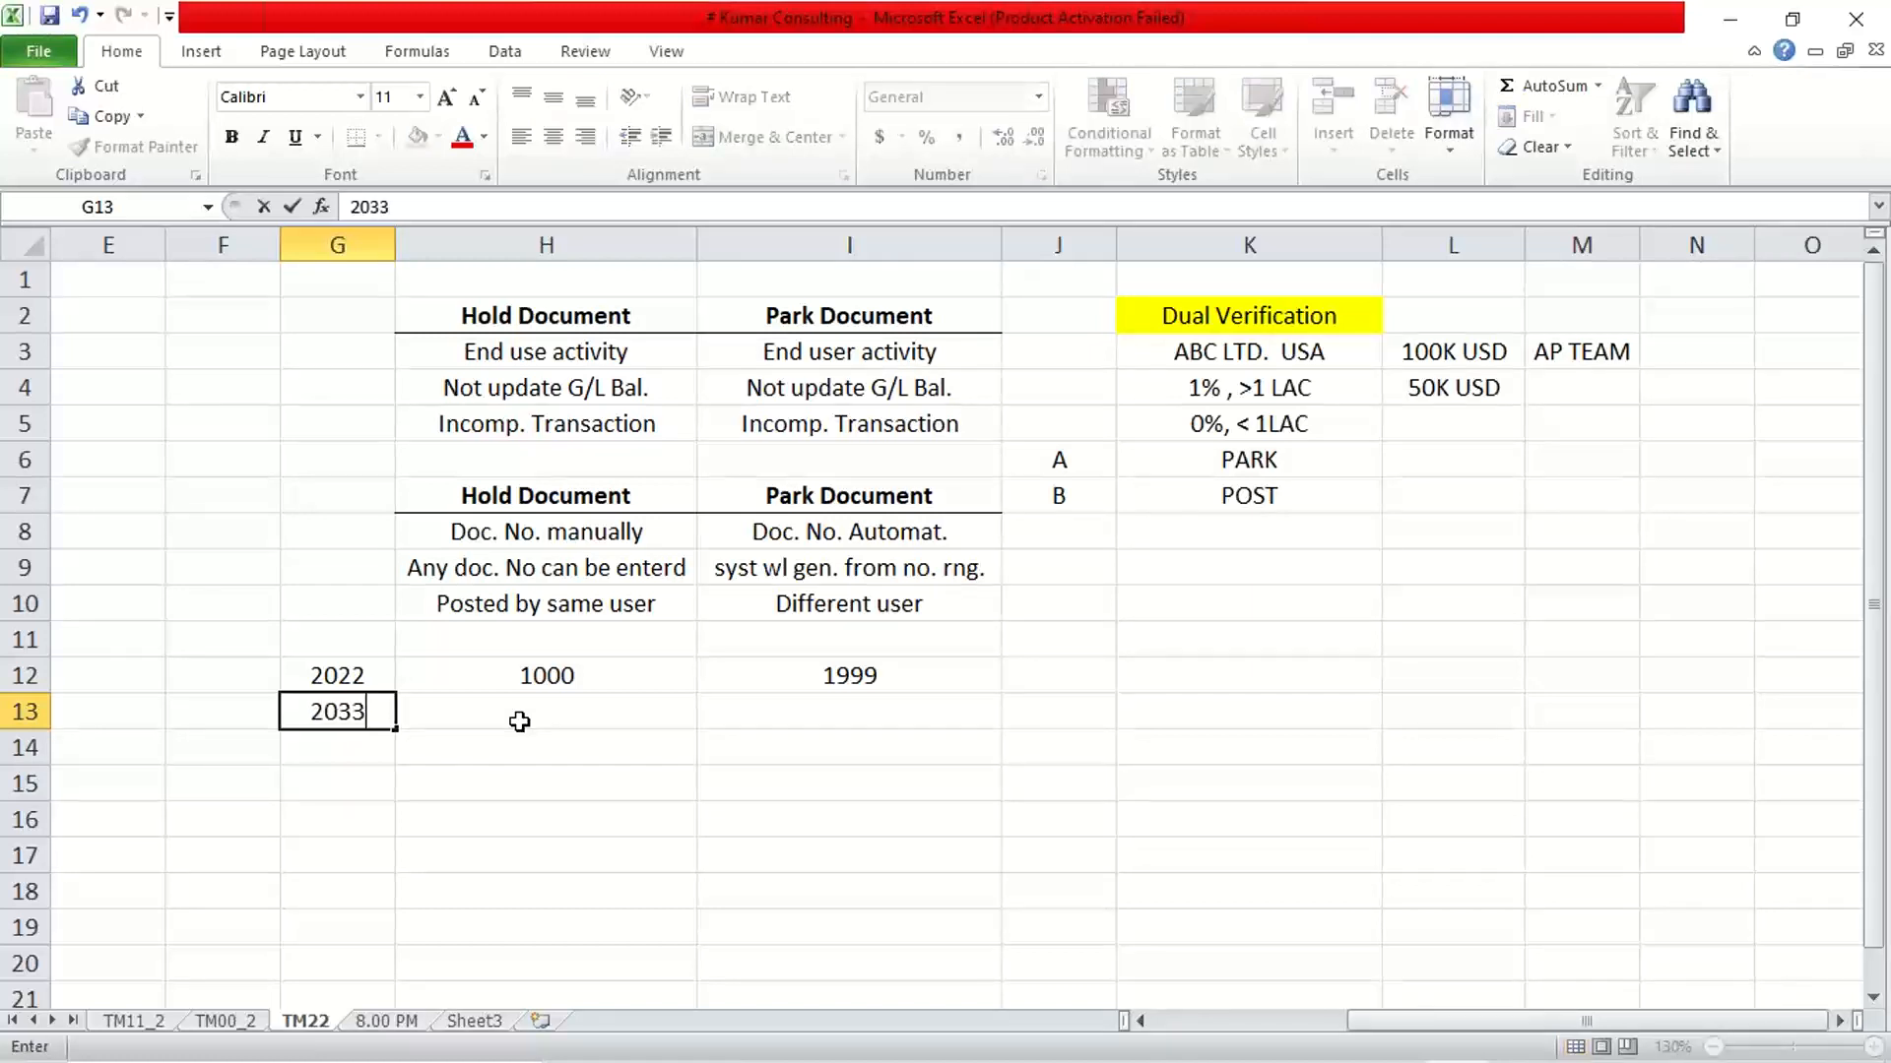
pyautogui.press('BackSpace')
pyautogui.press('BackSpace')
pyautogui.write('23')
pyautogui.press('Tab')
pyautogui.write('1000')
pyautogui.press('Tab')
pyautogui.write('1999')
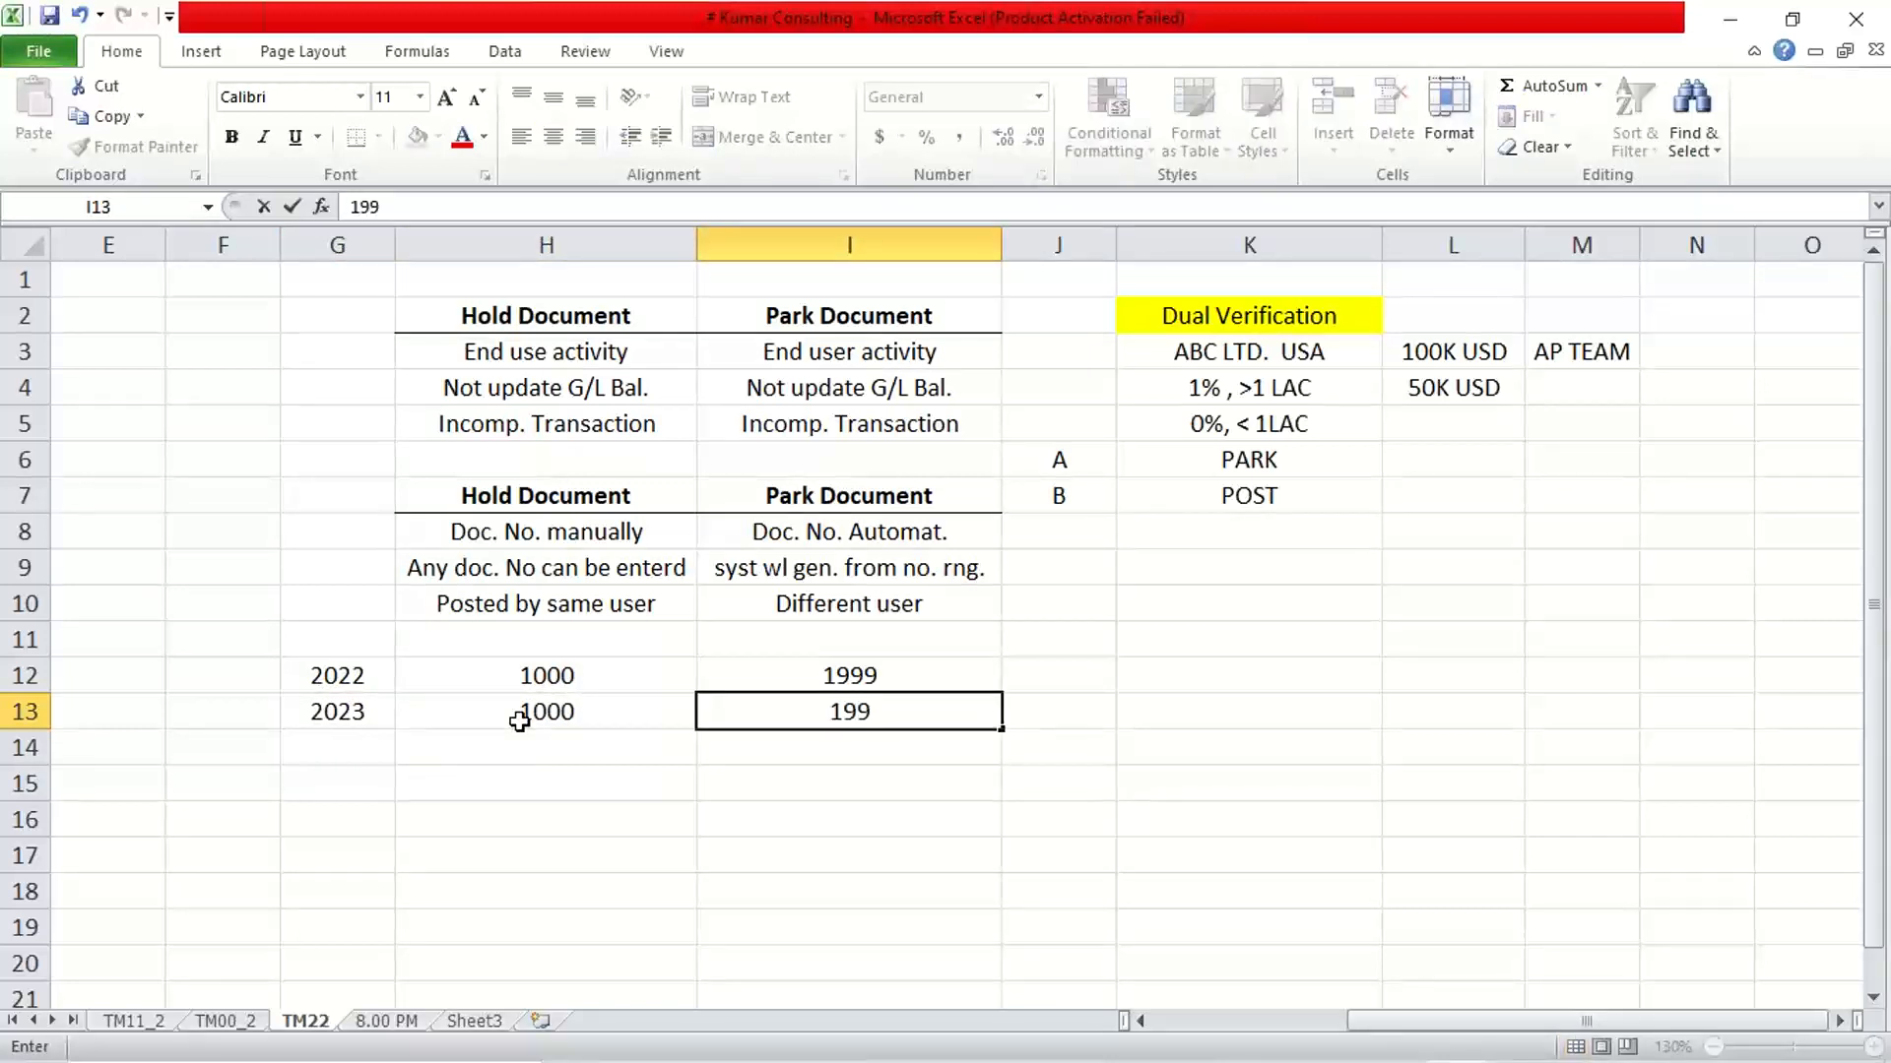
pyautogui.press('Return')
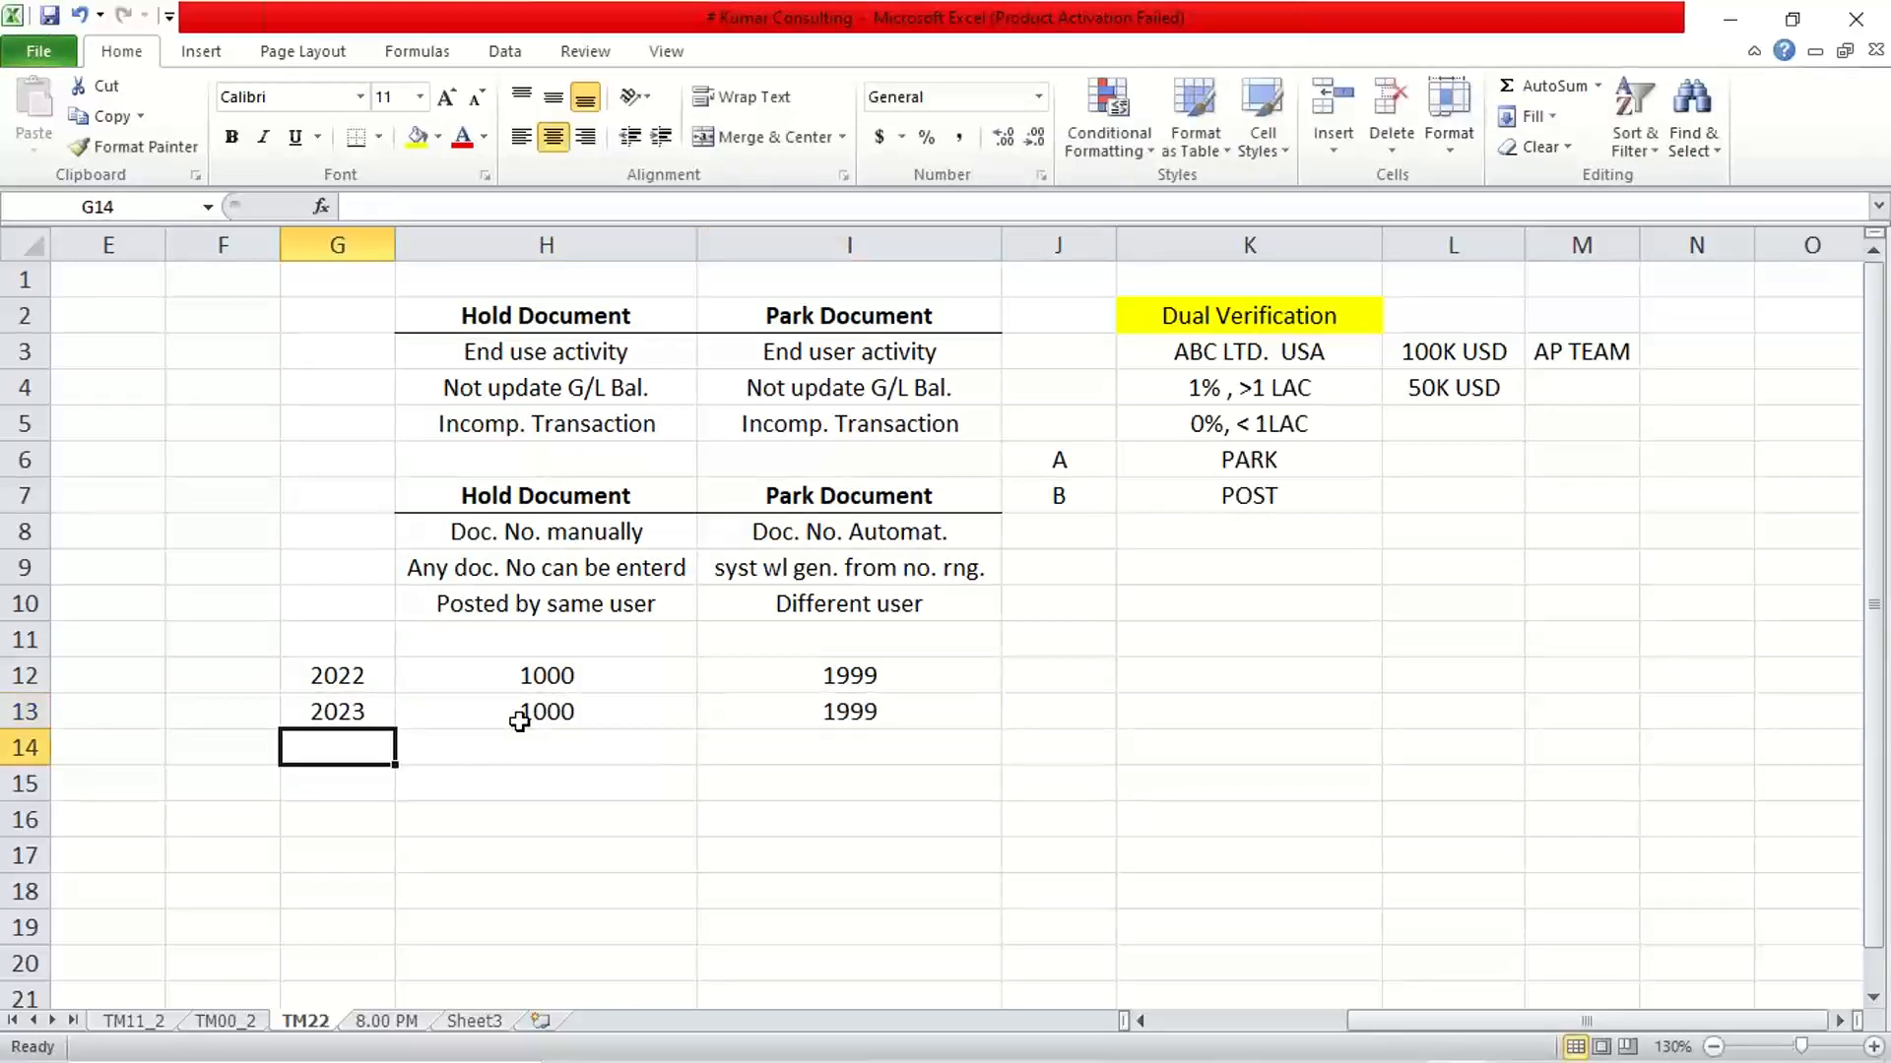
# Enter document number 1005 beside both year rows, in cells J12 and J13
pyautogui.click(847, 701)
pyautogui.click(331, 673)
pyautogui.click(586, 681)
pyautogui.click(844, 675)
pyautogui.click(1090, 676)
pyautogui.write('1005')
pyautogui.press('Return')
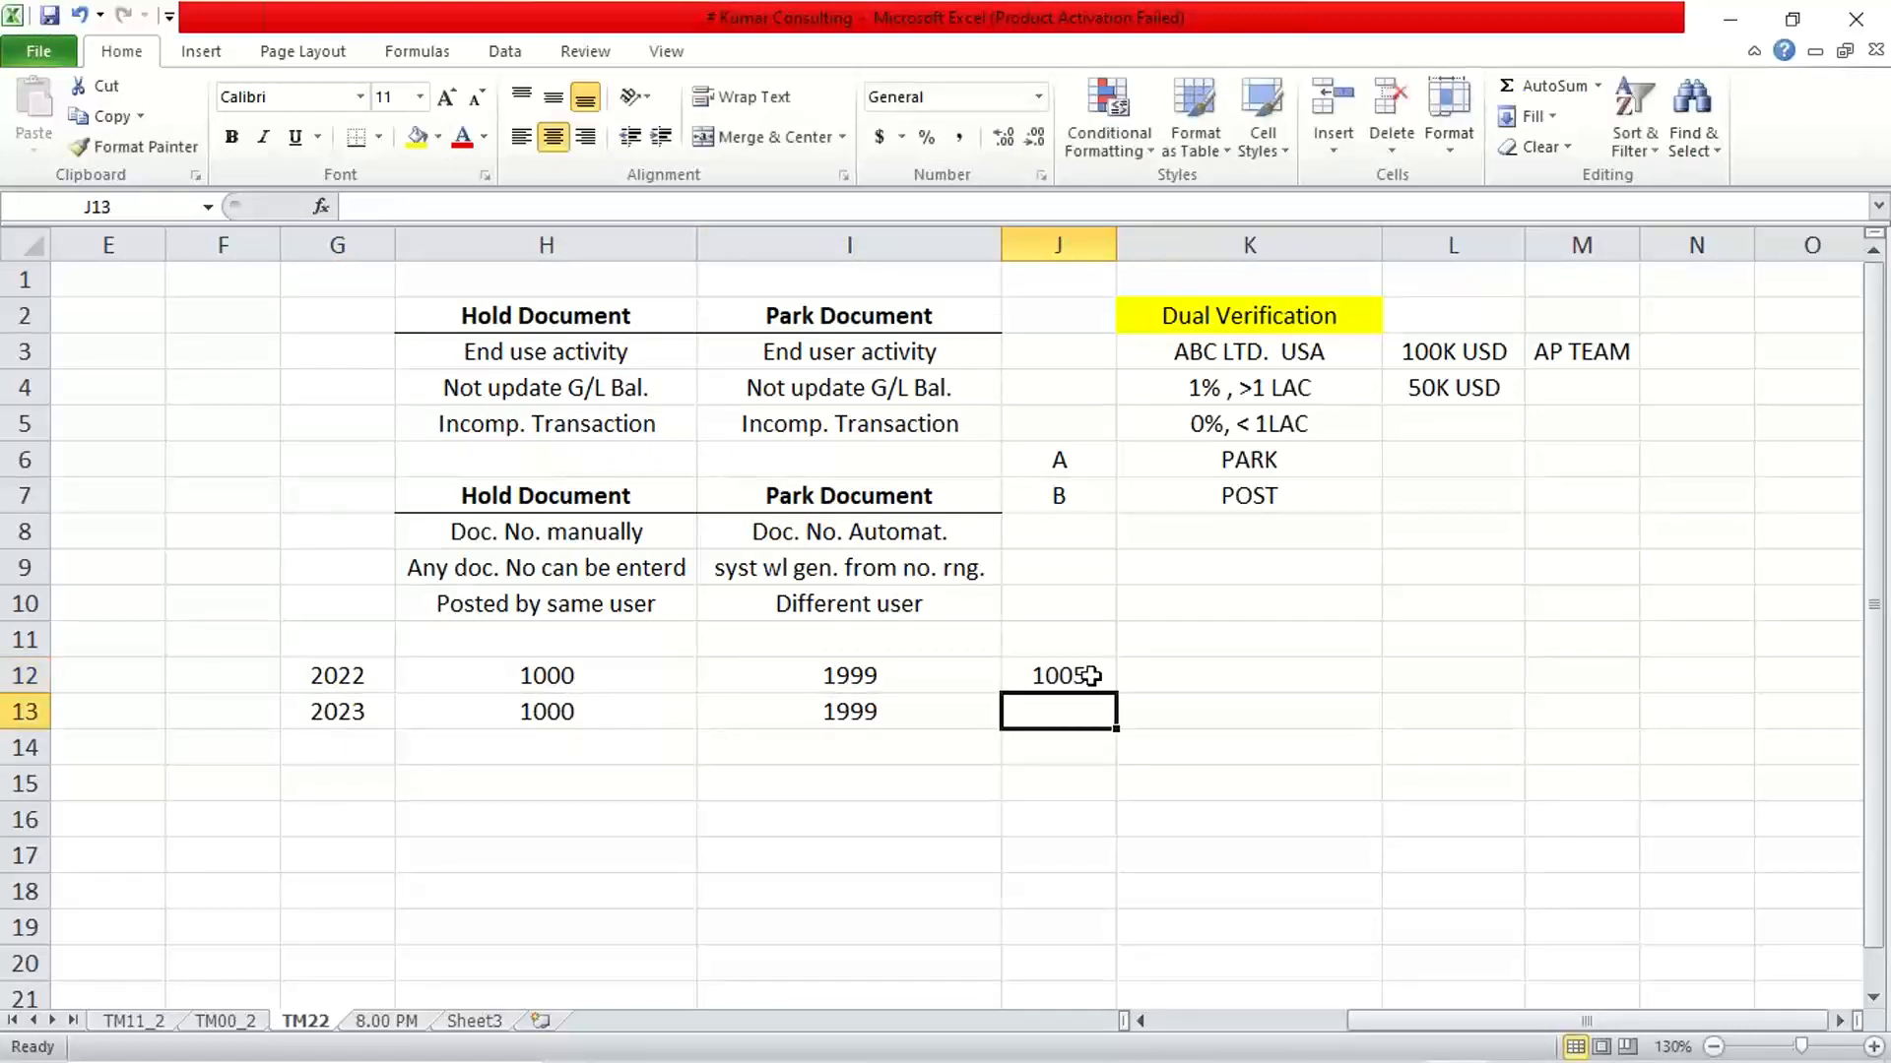
pyautogui.write('1005')
pyautogui.press('Return')
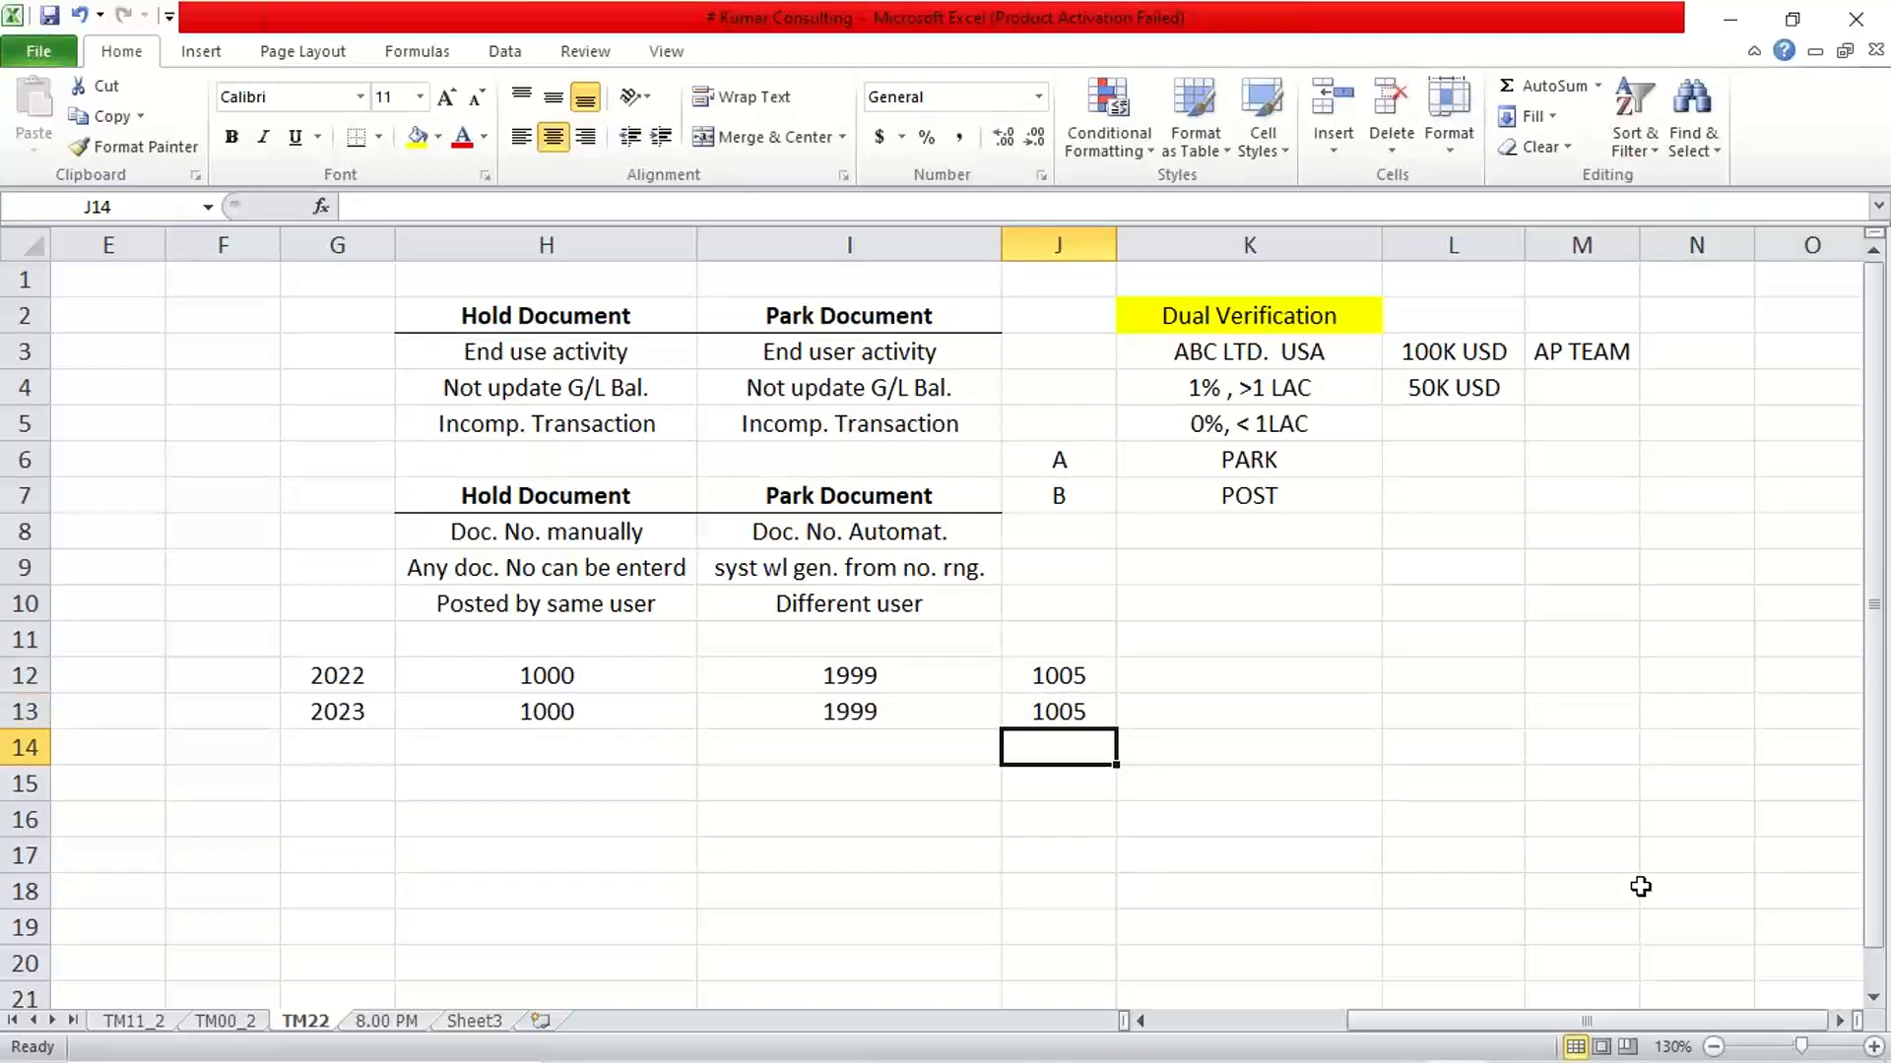
pyautogui.press('Up')
pyautogui.press('Up')
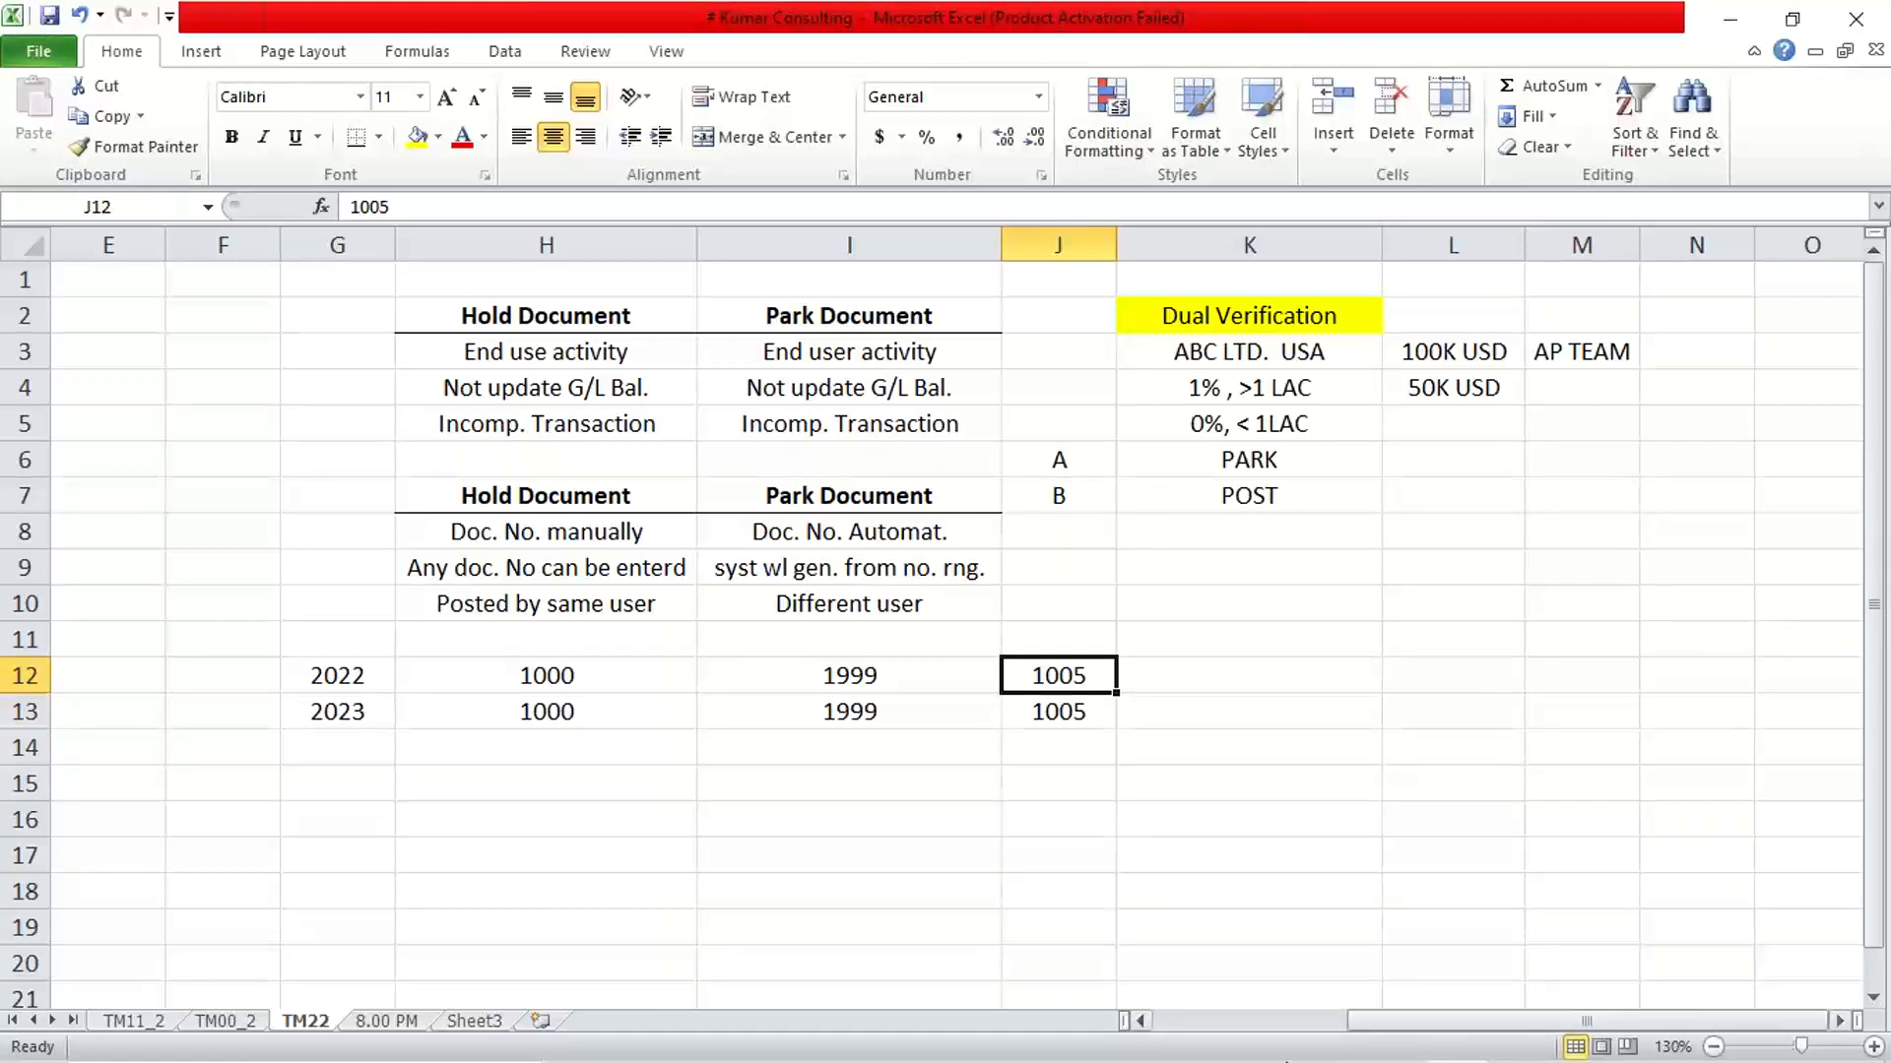
# Switch to the SAP Easy Access session and open document display with FB03
pyautogui.moveTo(1285, 1062)
pyautogui.click(1083, 1034)
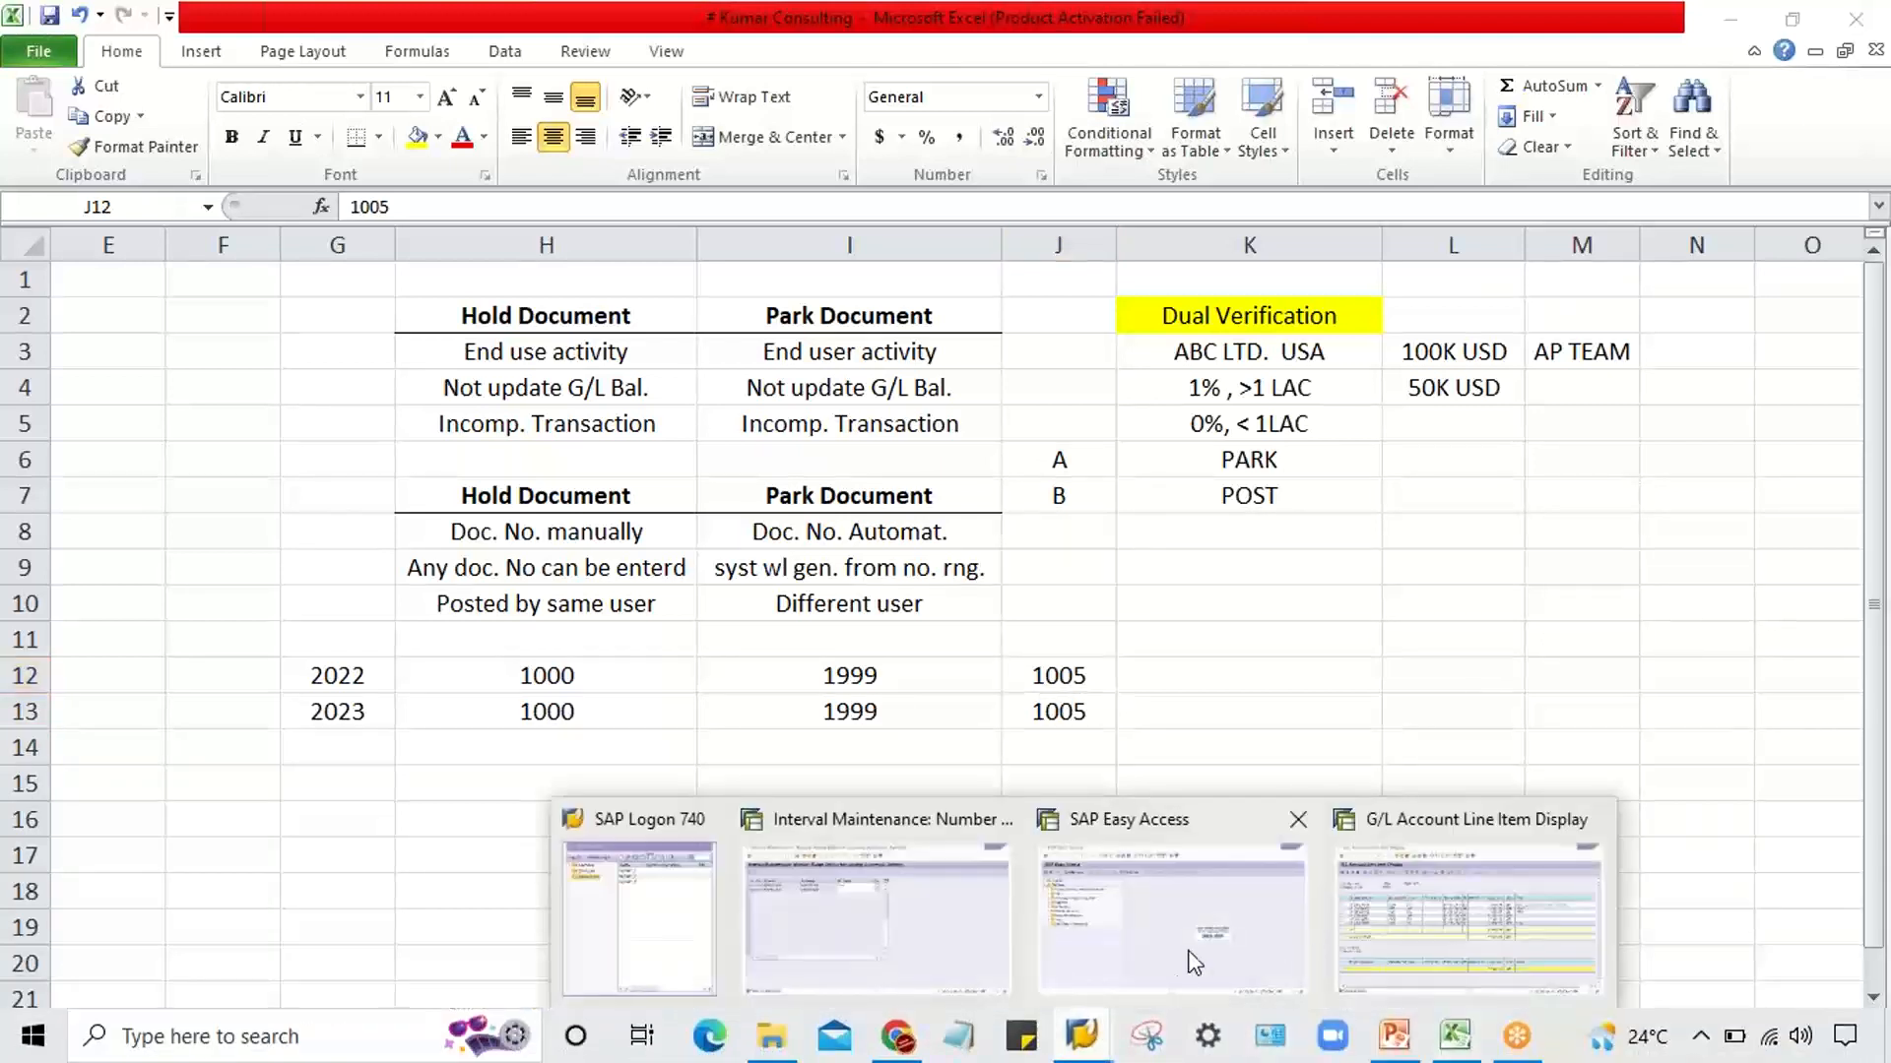
pyautogui.click(1162, 937)
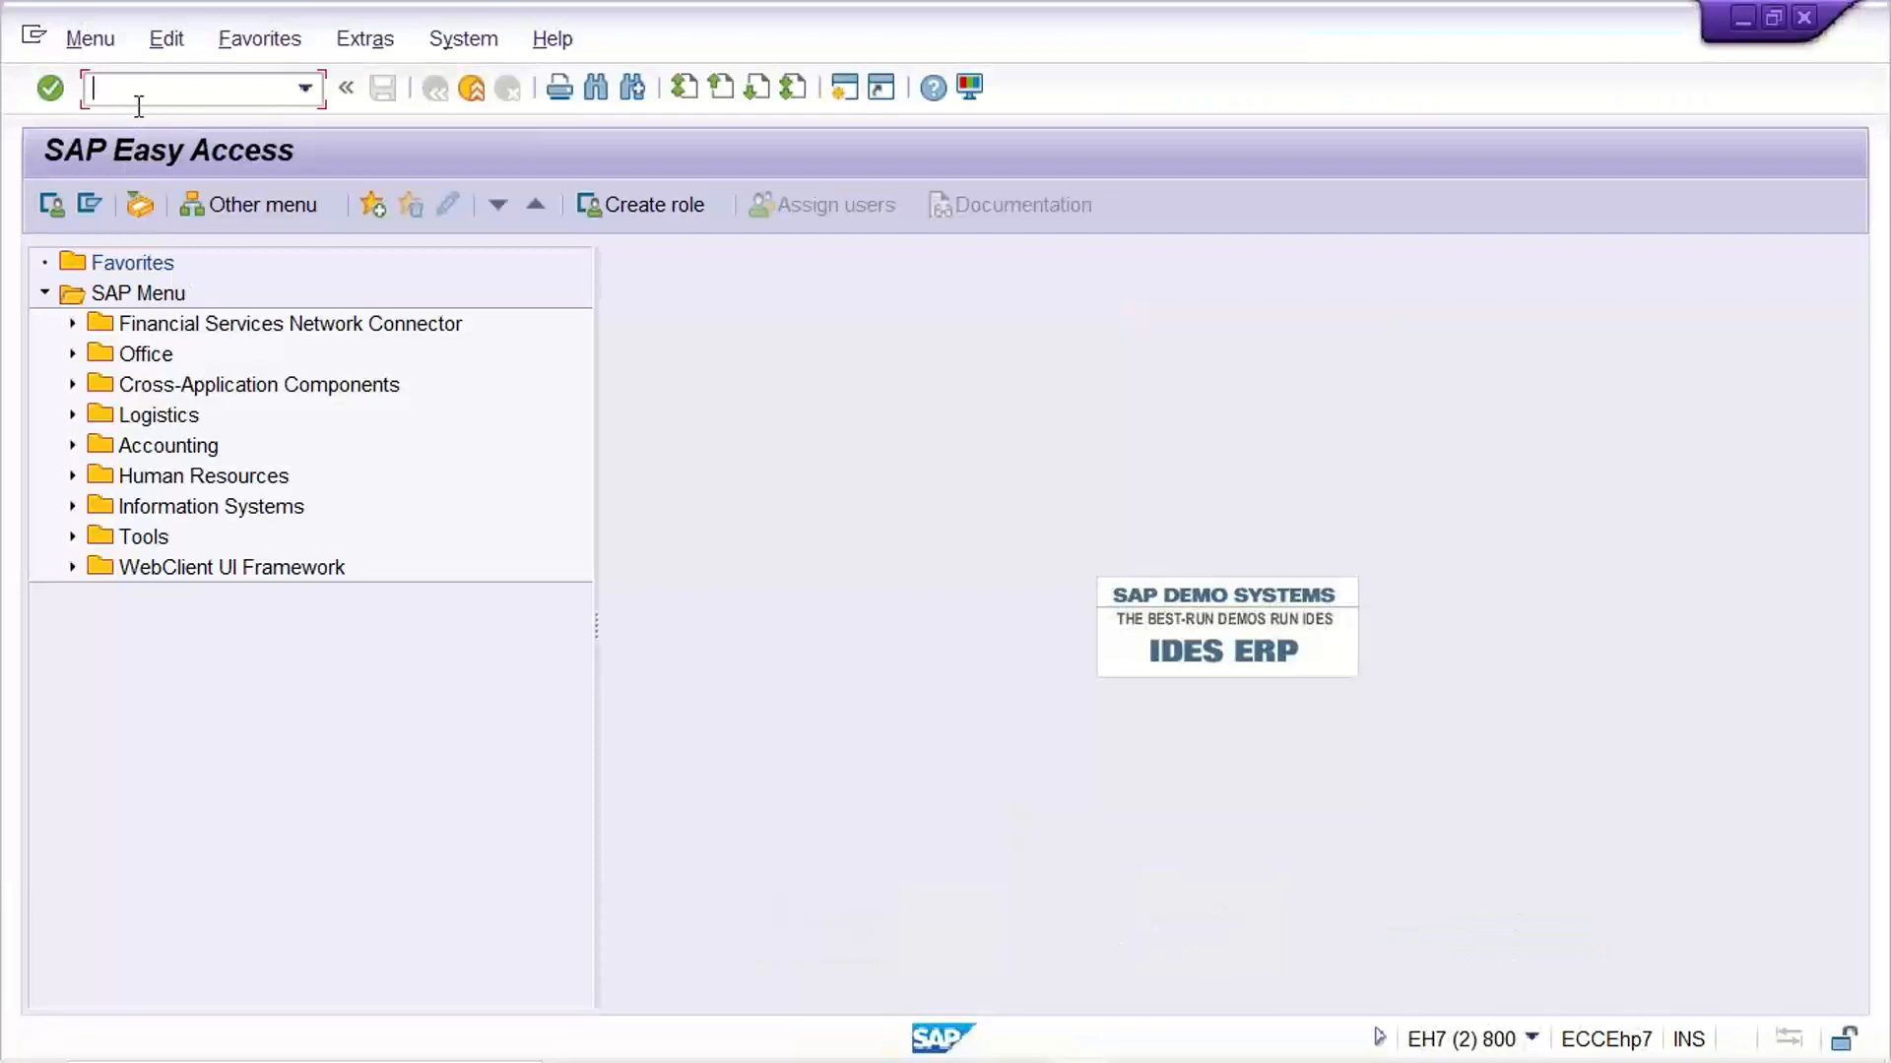
pyautogui.write('FB03')
pyautogui.press('Return')
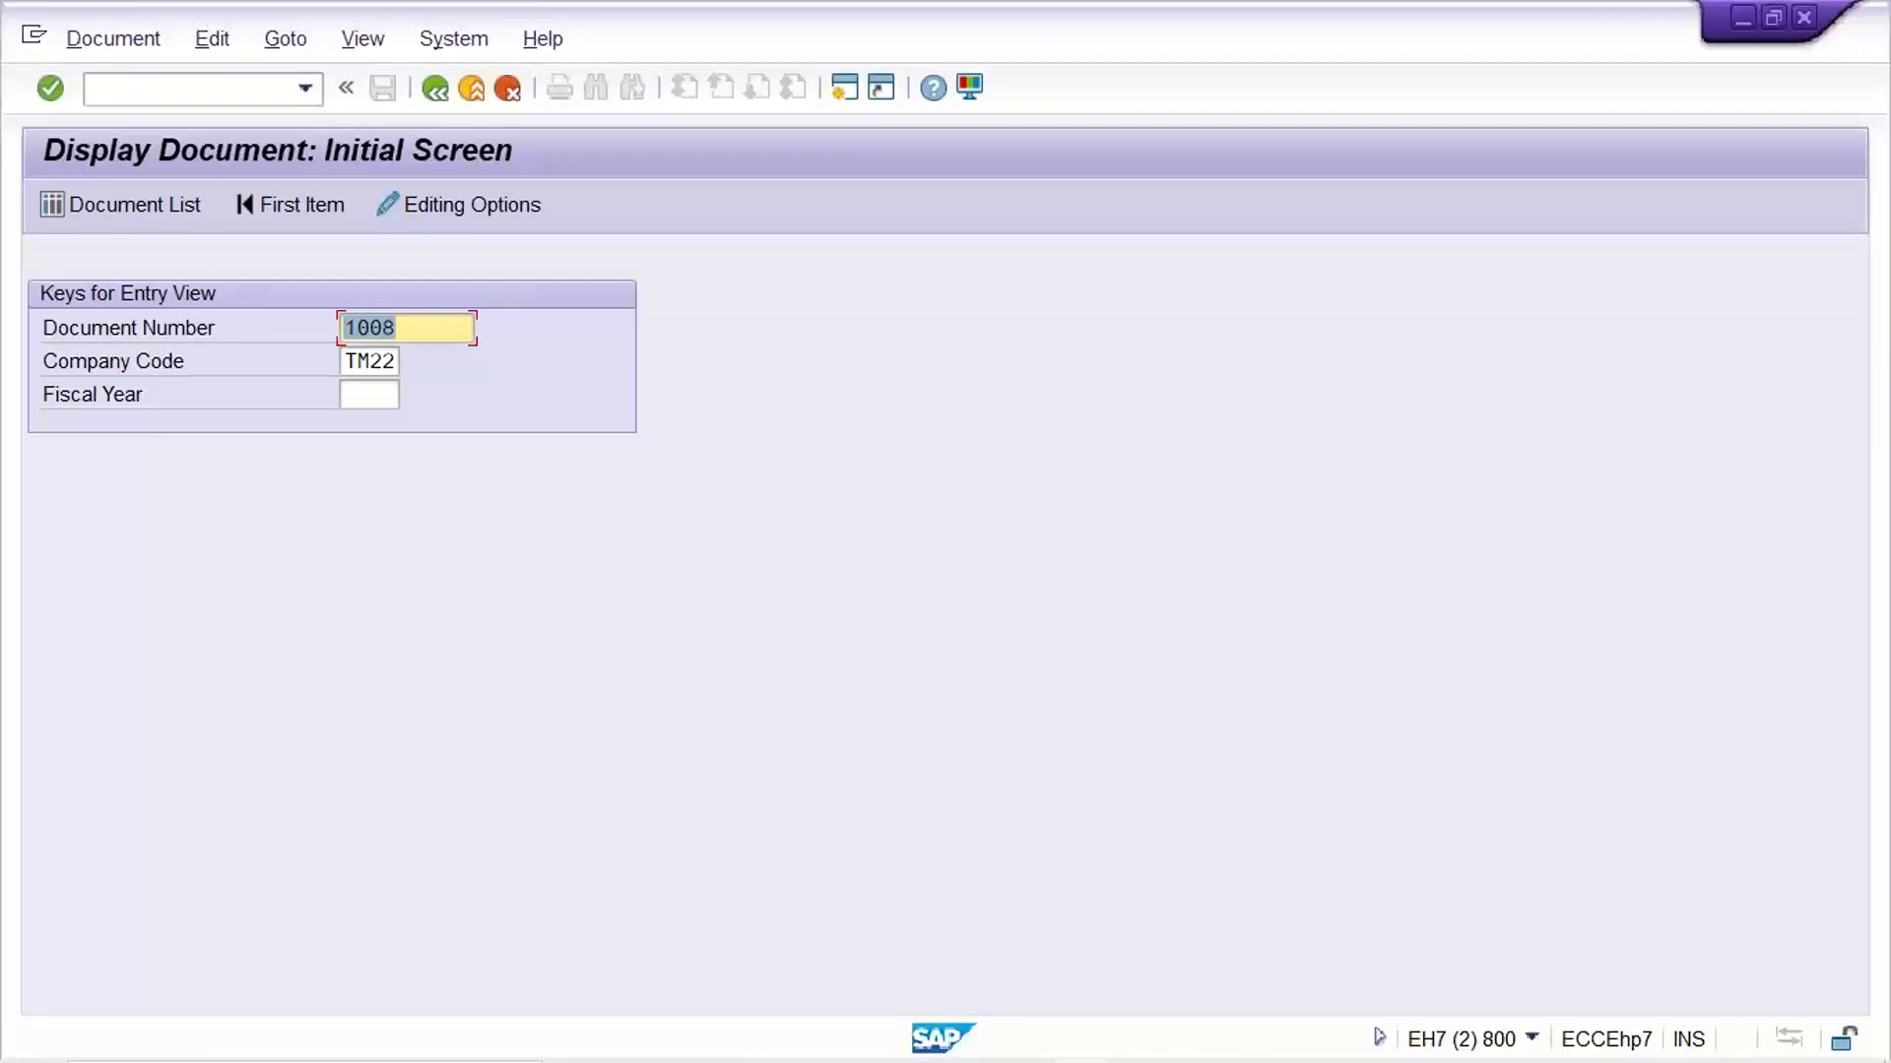
# Display parked document 1007 of company code TM22 for fiscal year 2022 and return to the initial screen
pyautogui.write('1007')
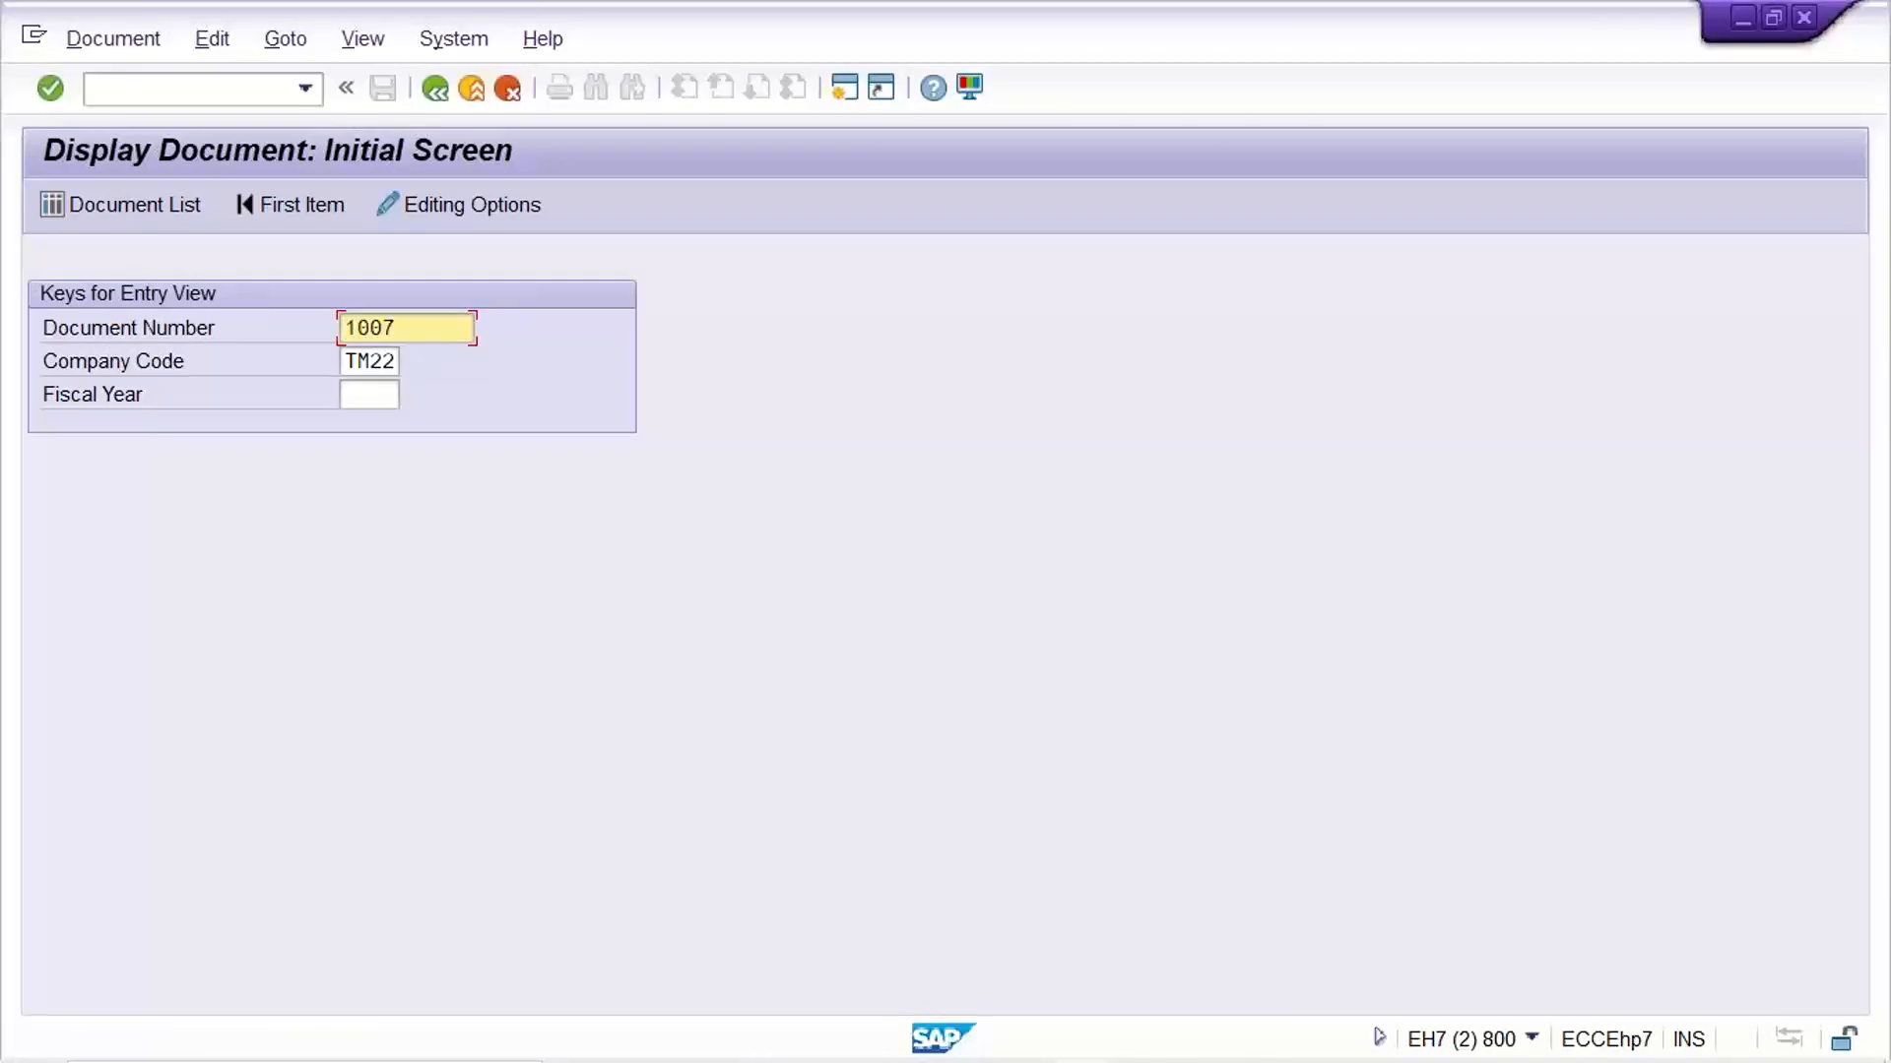
pyautogui.press('Tab')
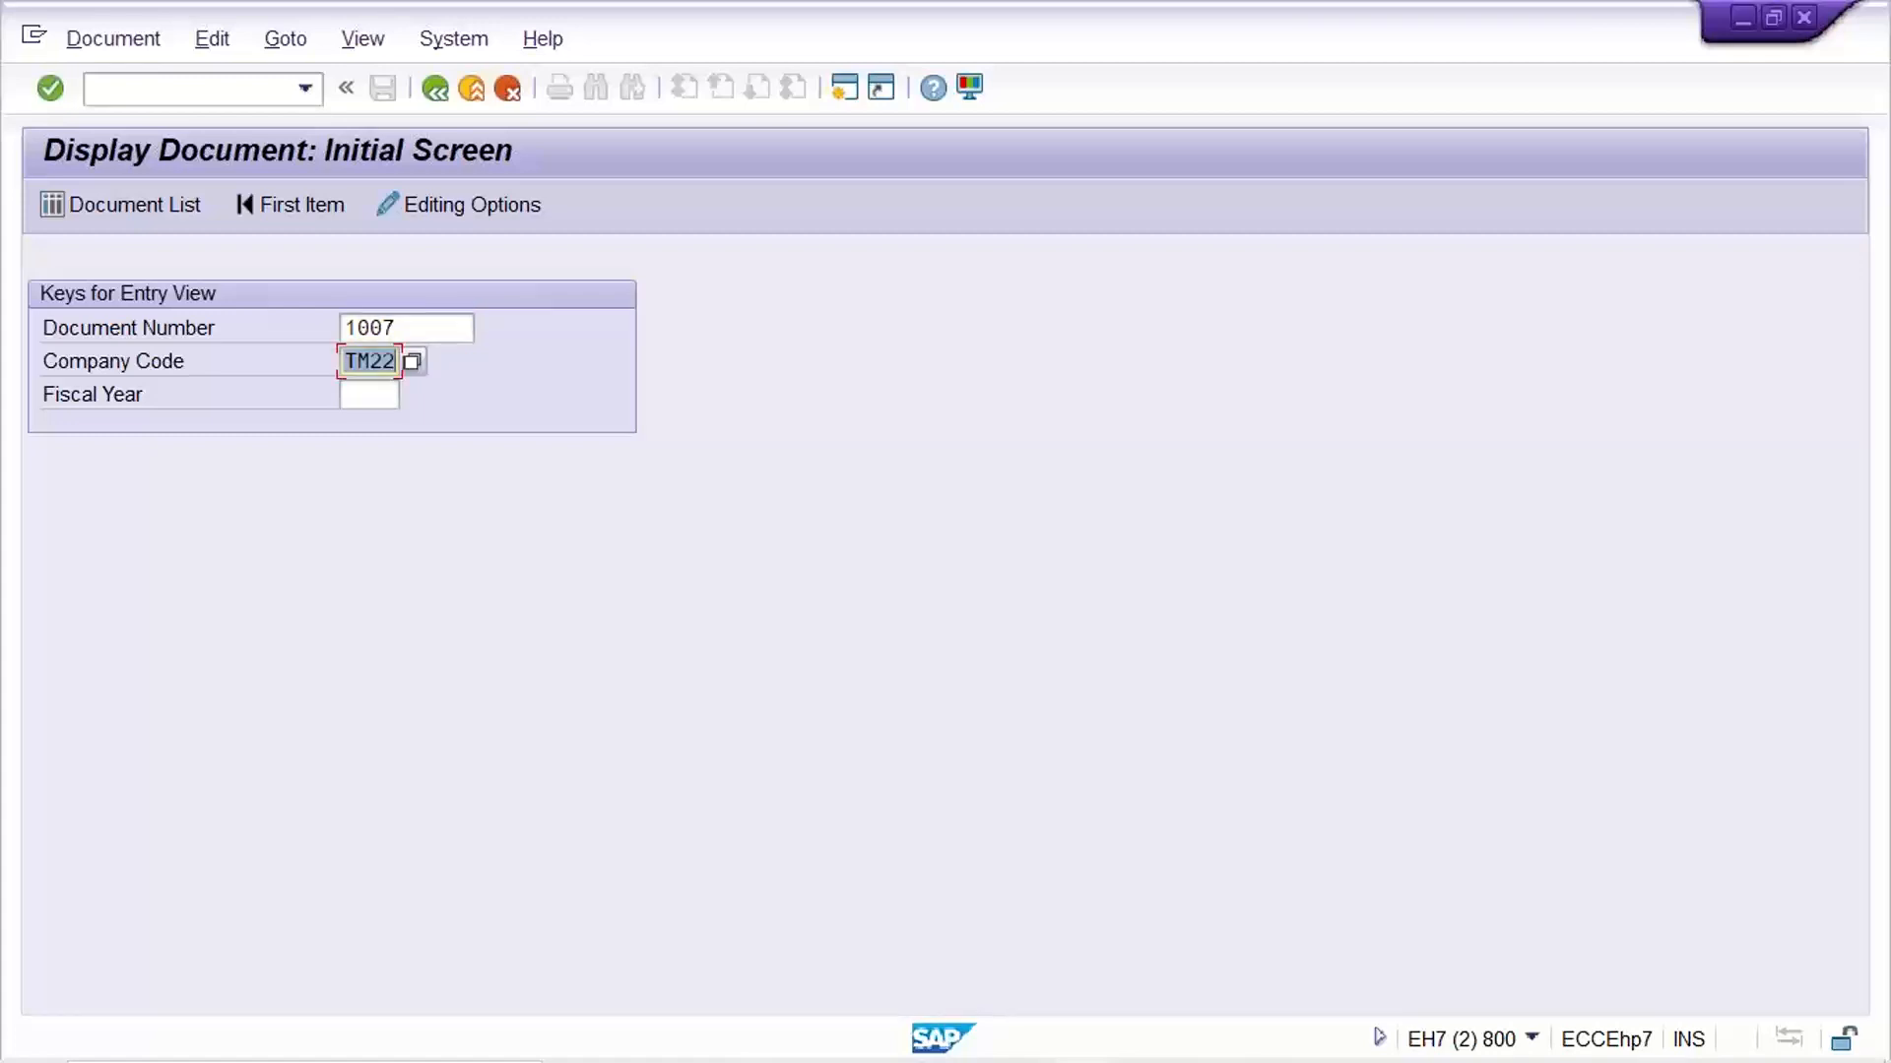
pyautogui.press('Tab')
pyautogui.write('2022')
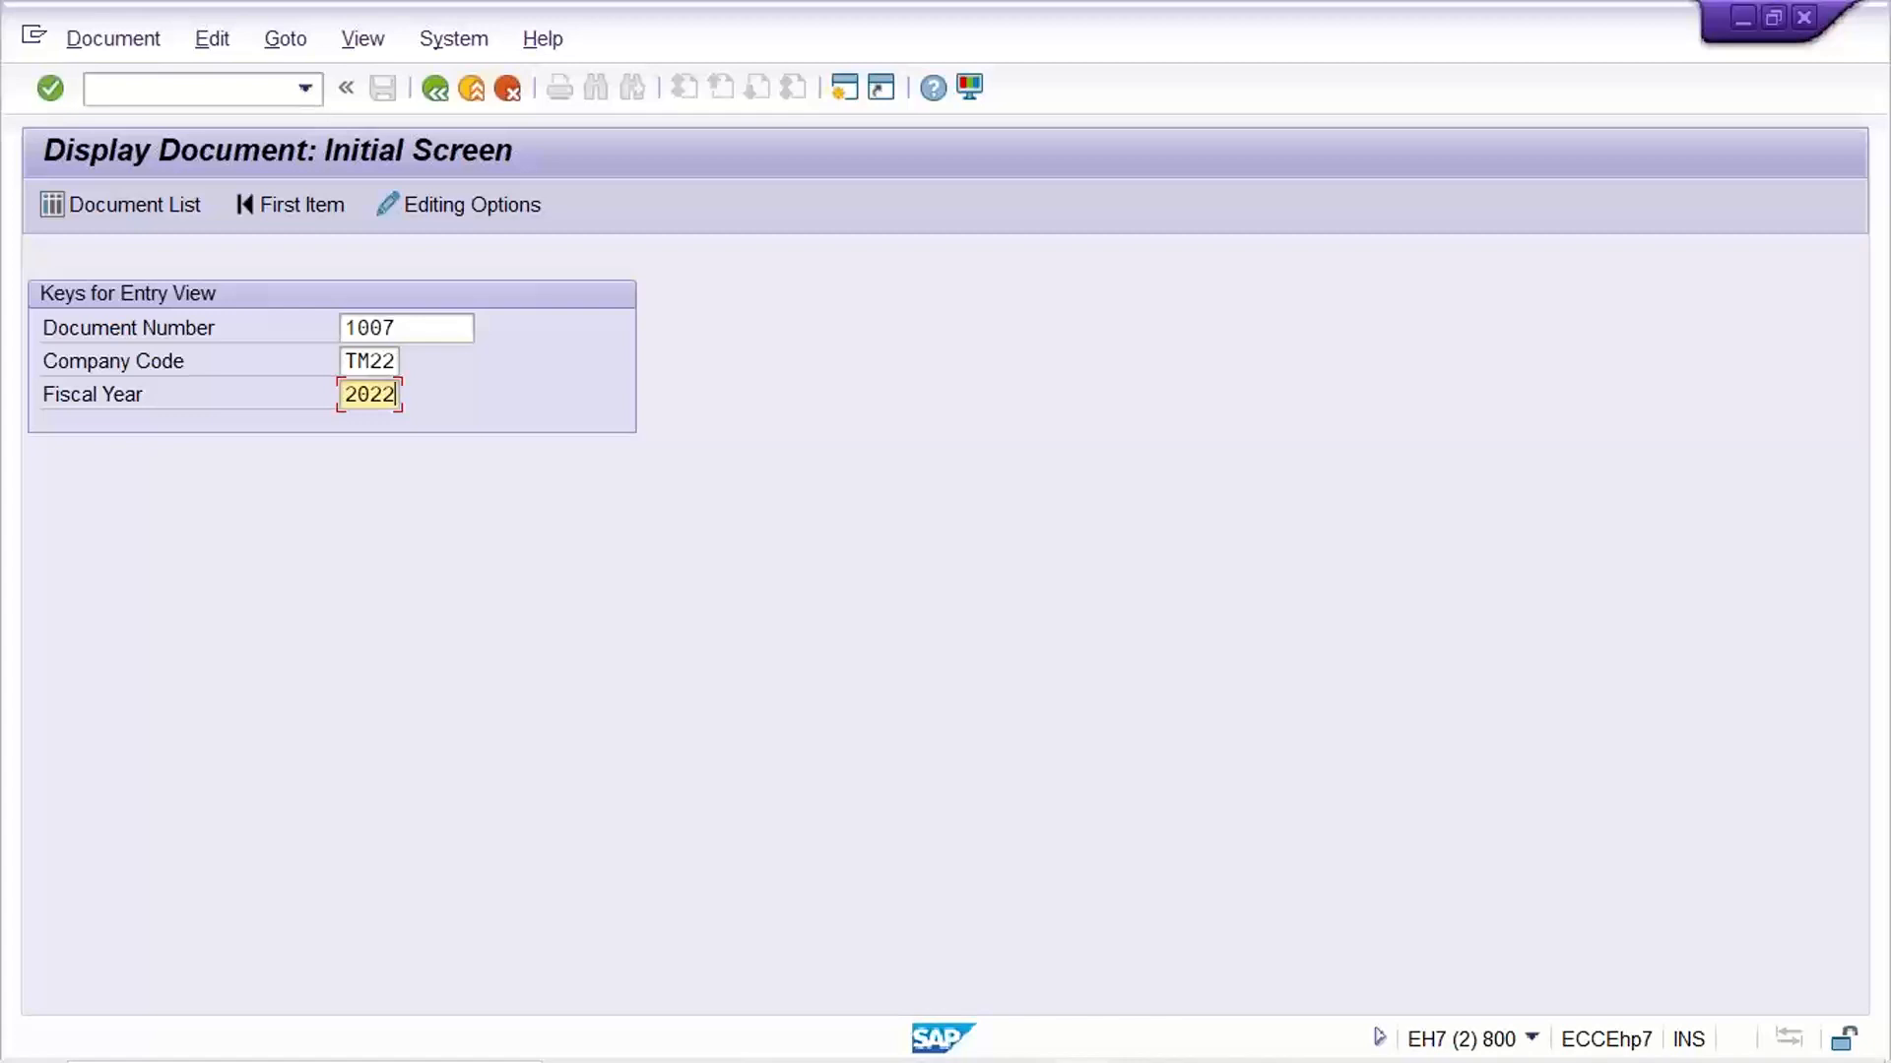
pyautogui.press('Return')
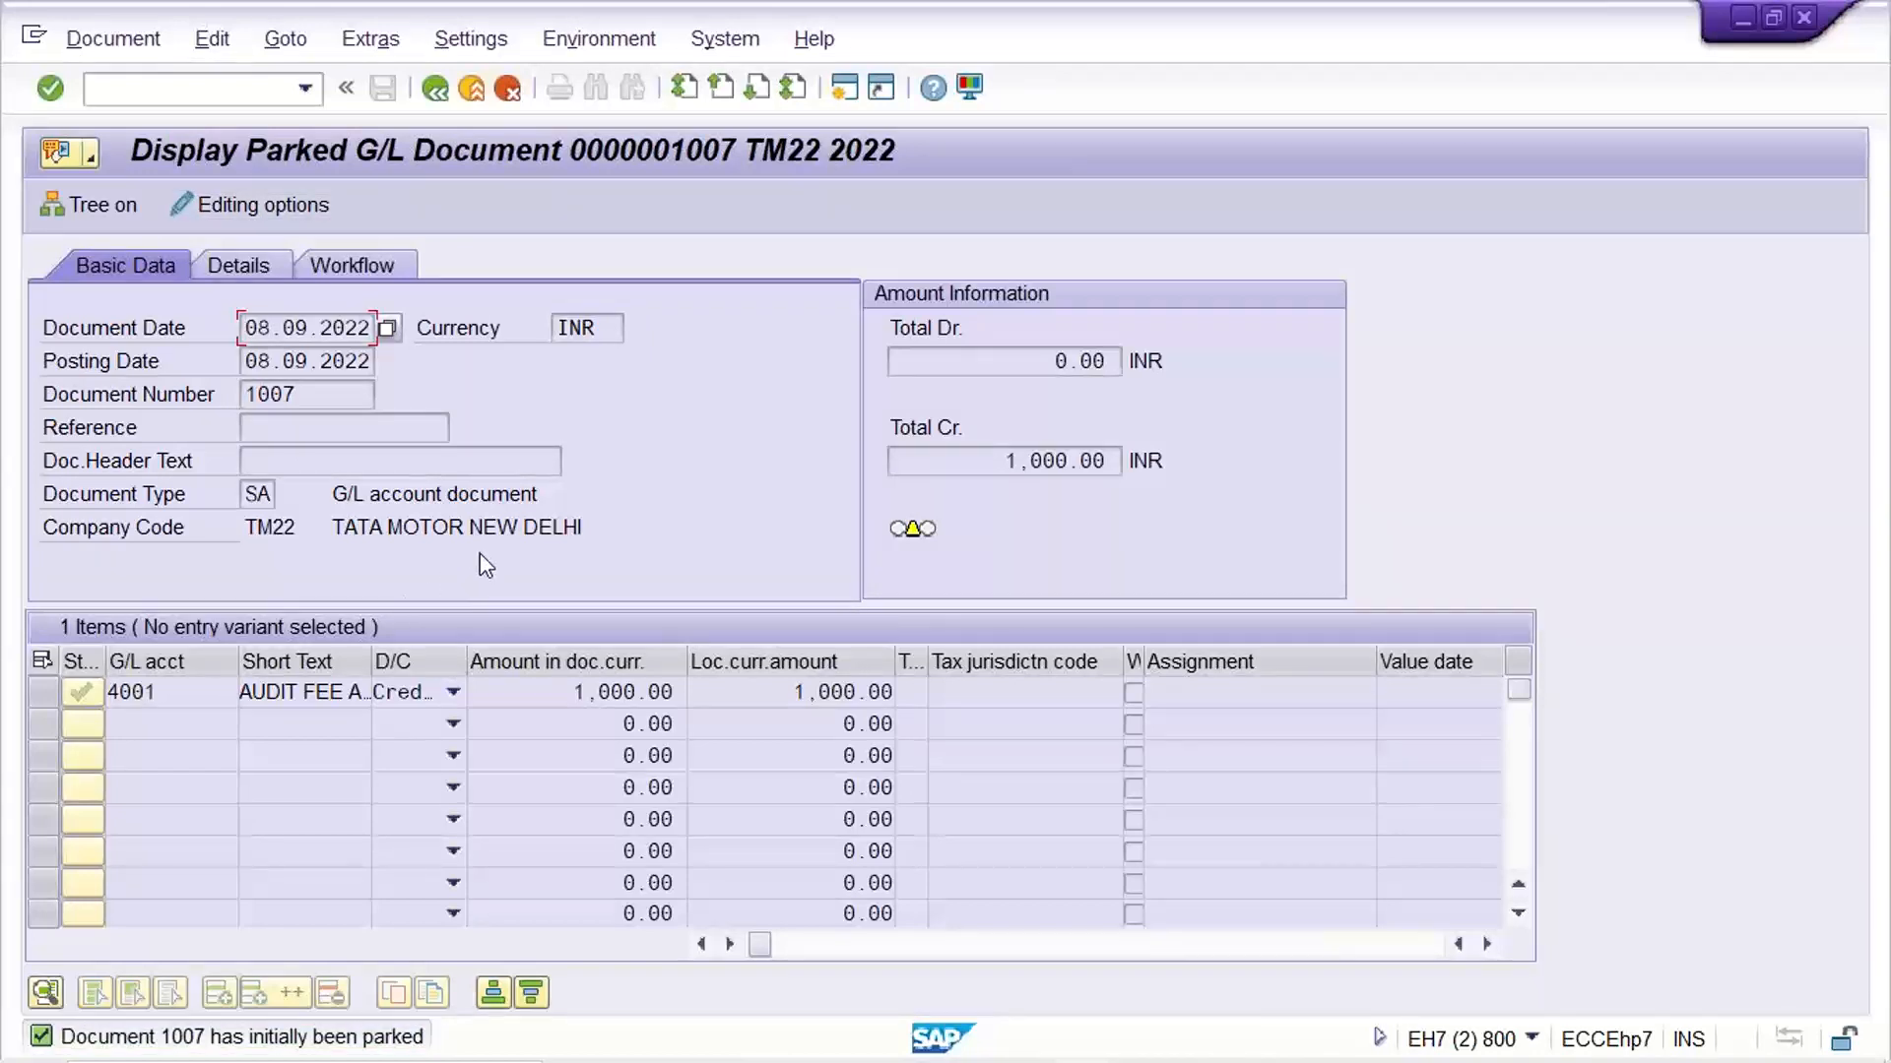
pyautogui.click(344, 429)
pyautogui.click(434, 89)
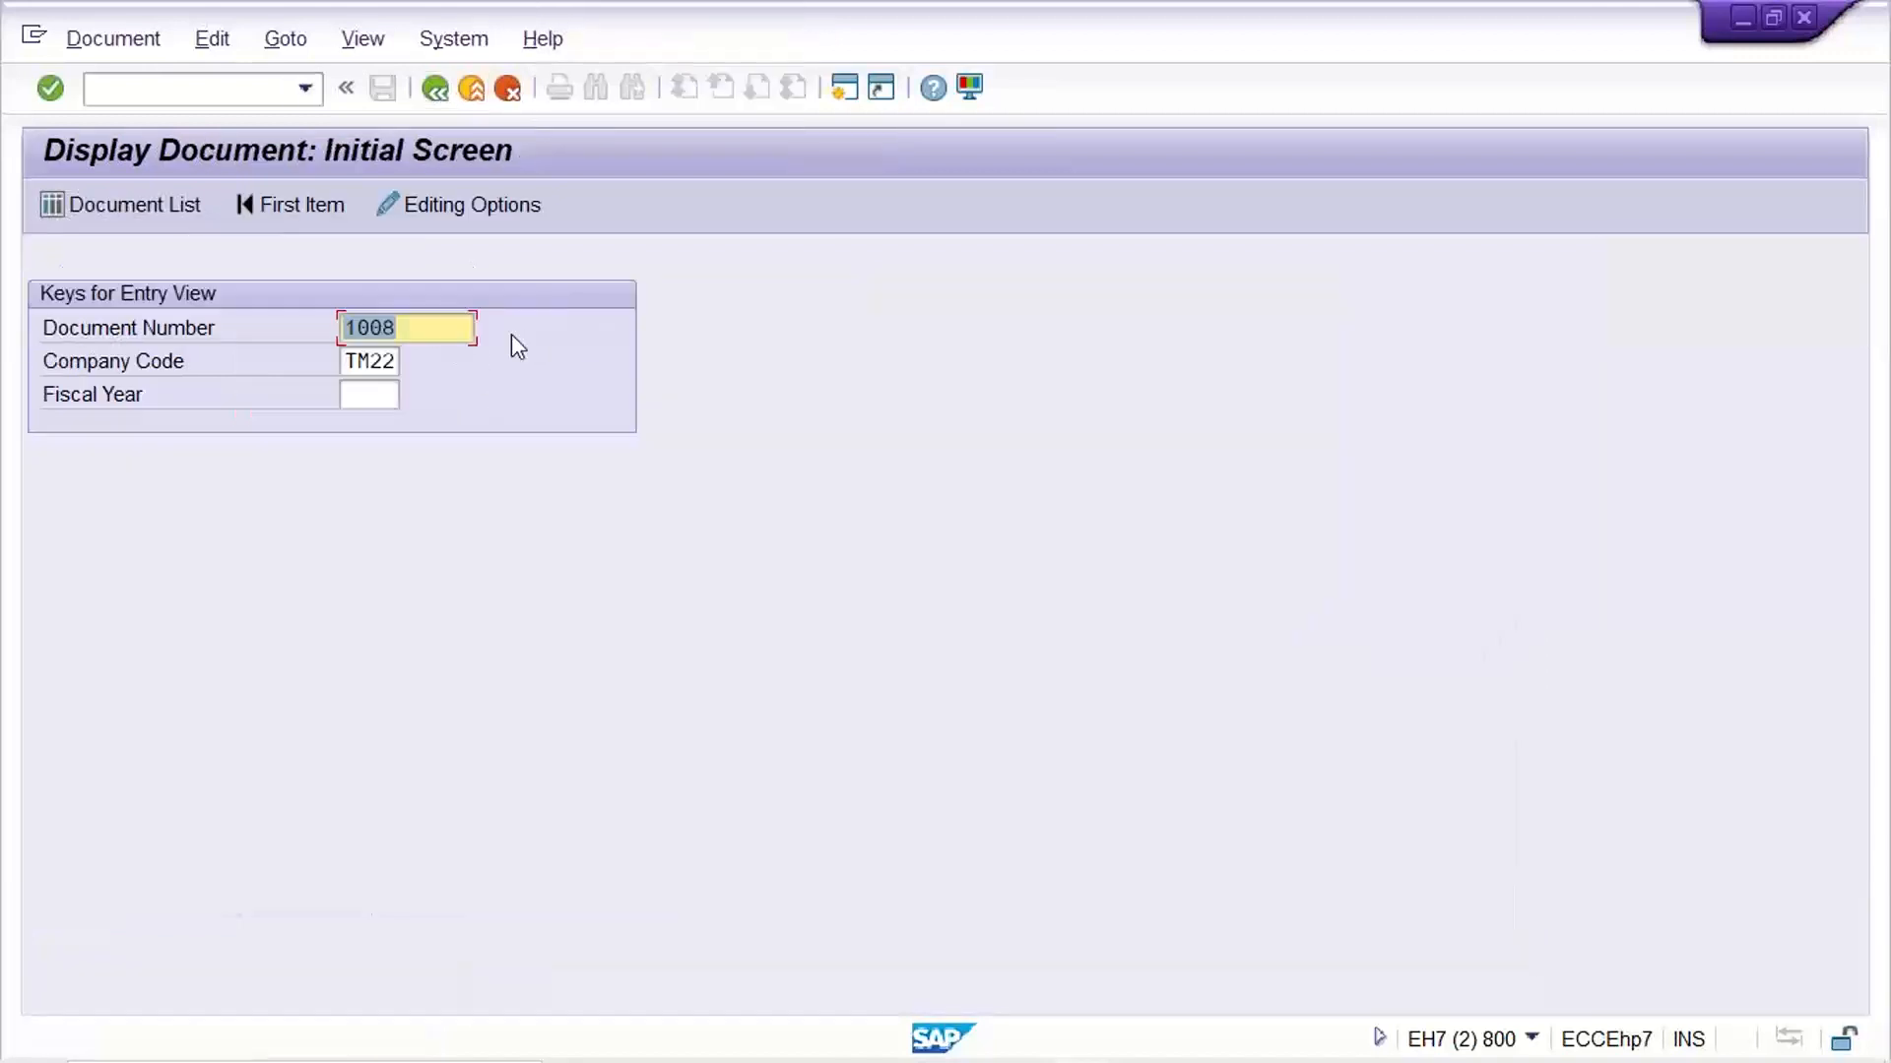
pyautogui.click(445, 320)
# Display parked document 1007 of company code TM22 again and return to the initial screen
pyautogui.press('BackSpace')
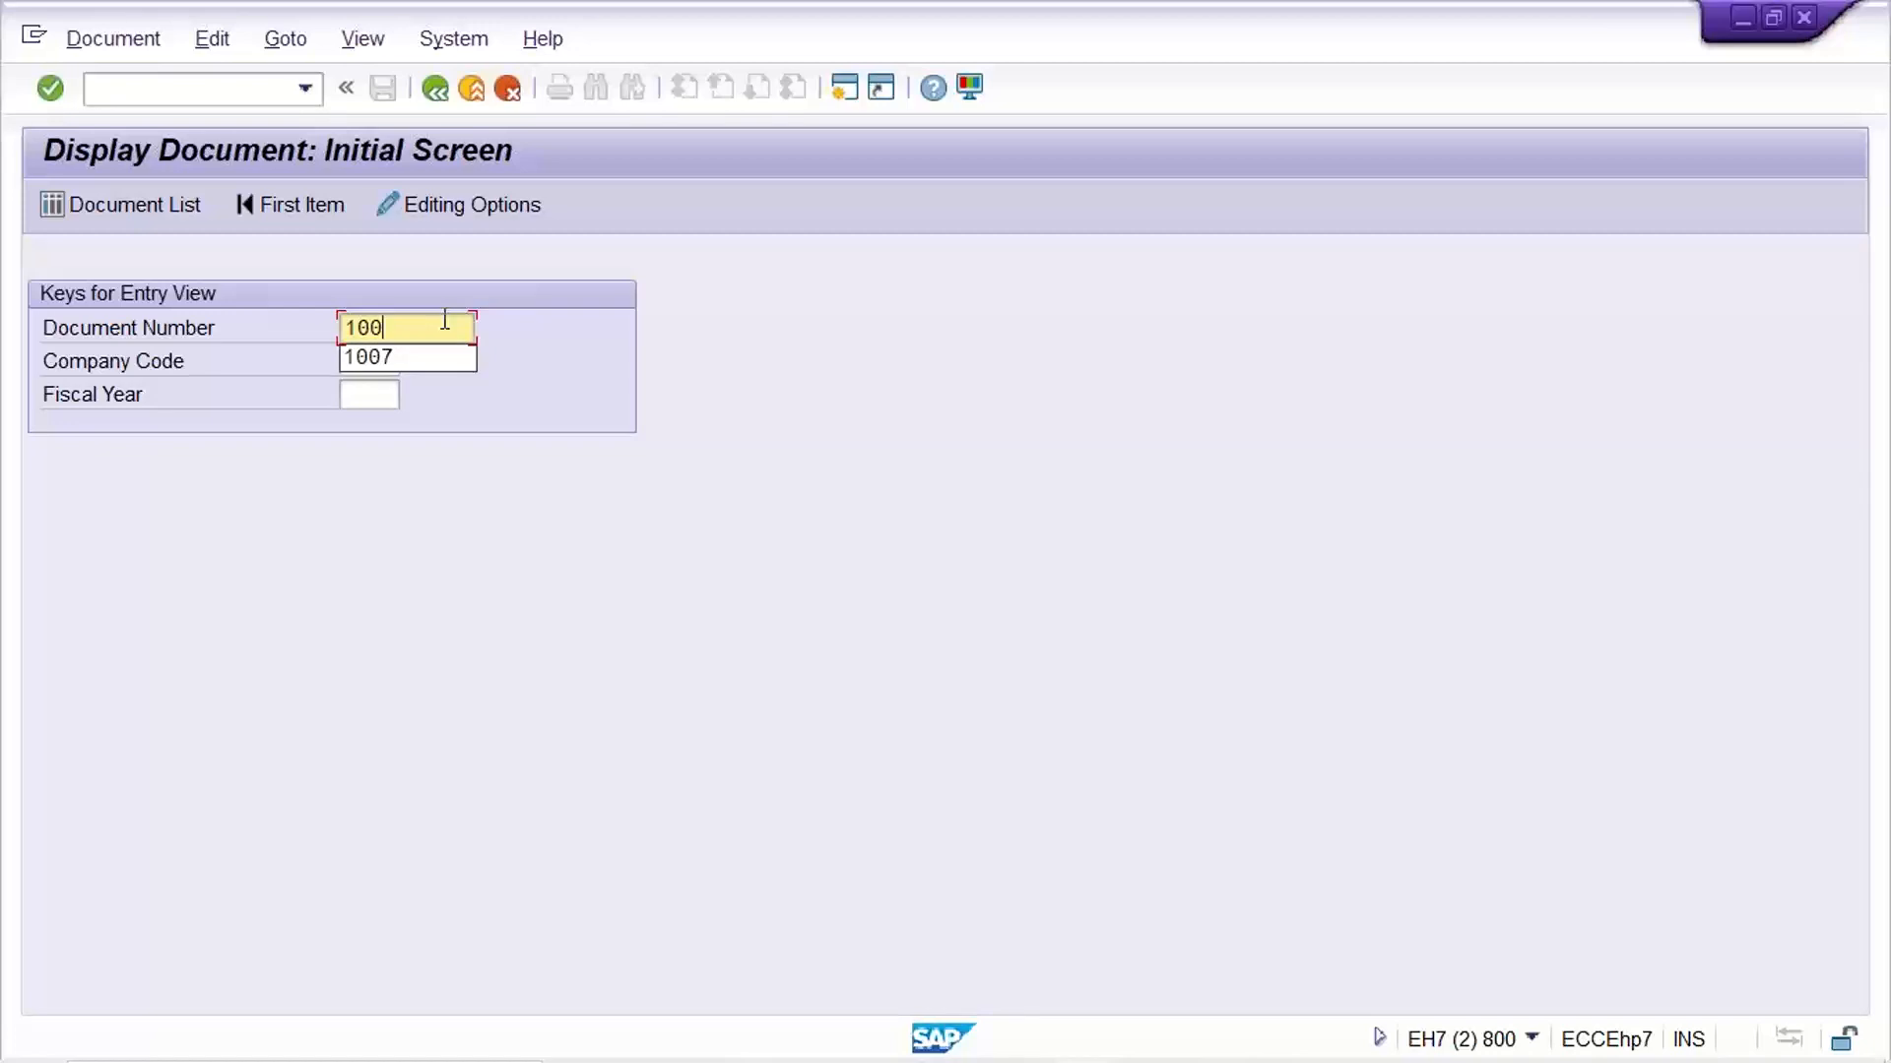
pyautogui.write('7')
pyautogui.press('Return')
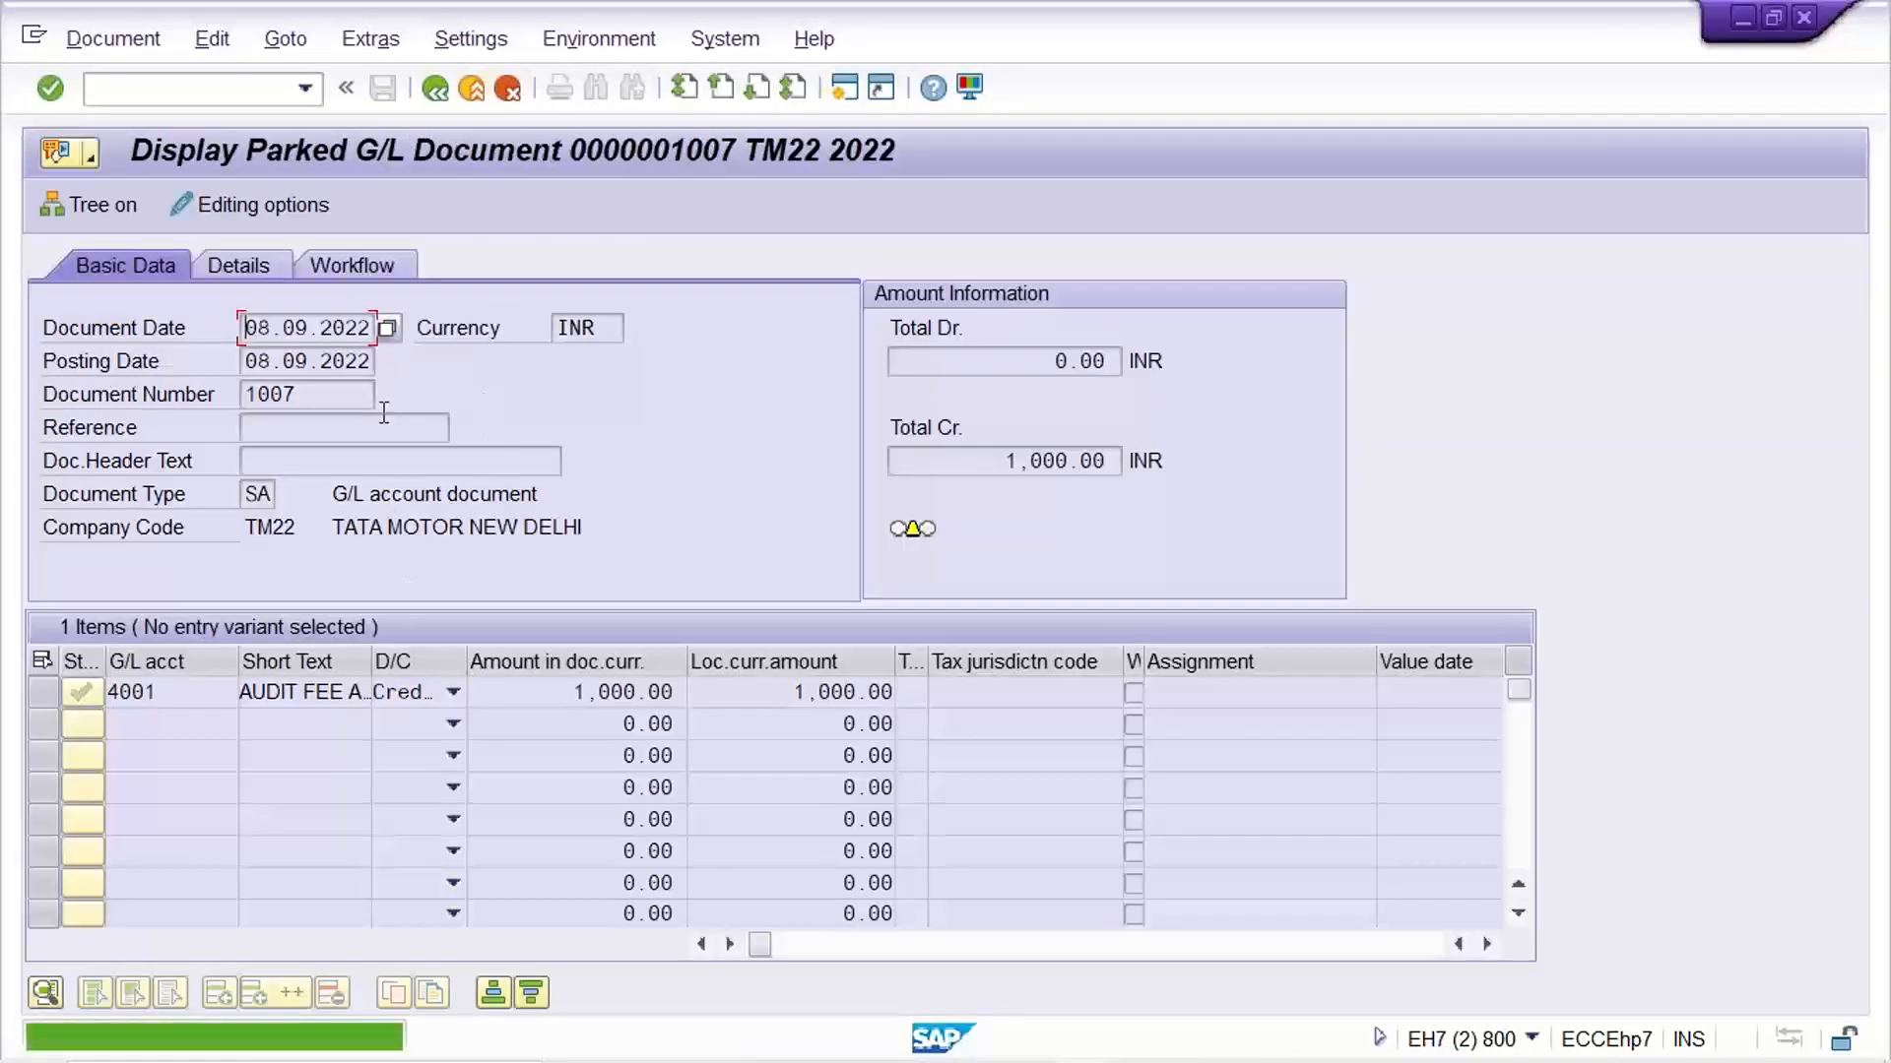
pyautogui.click(435, 89)
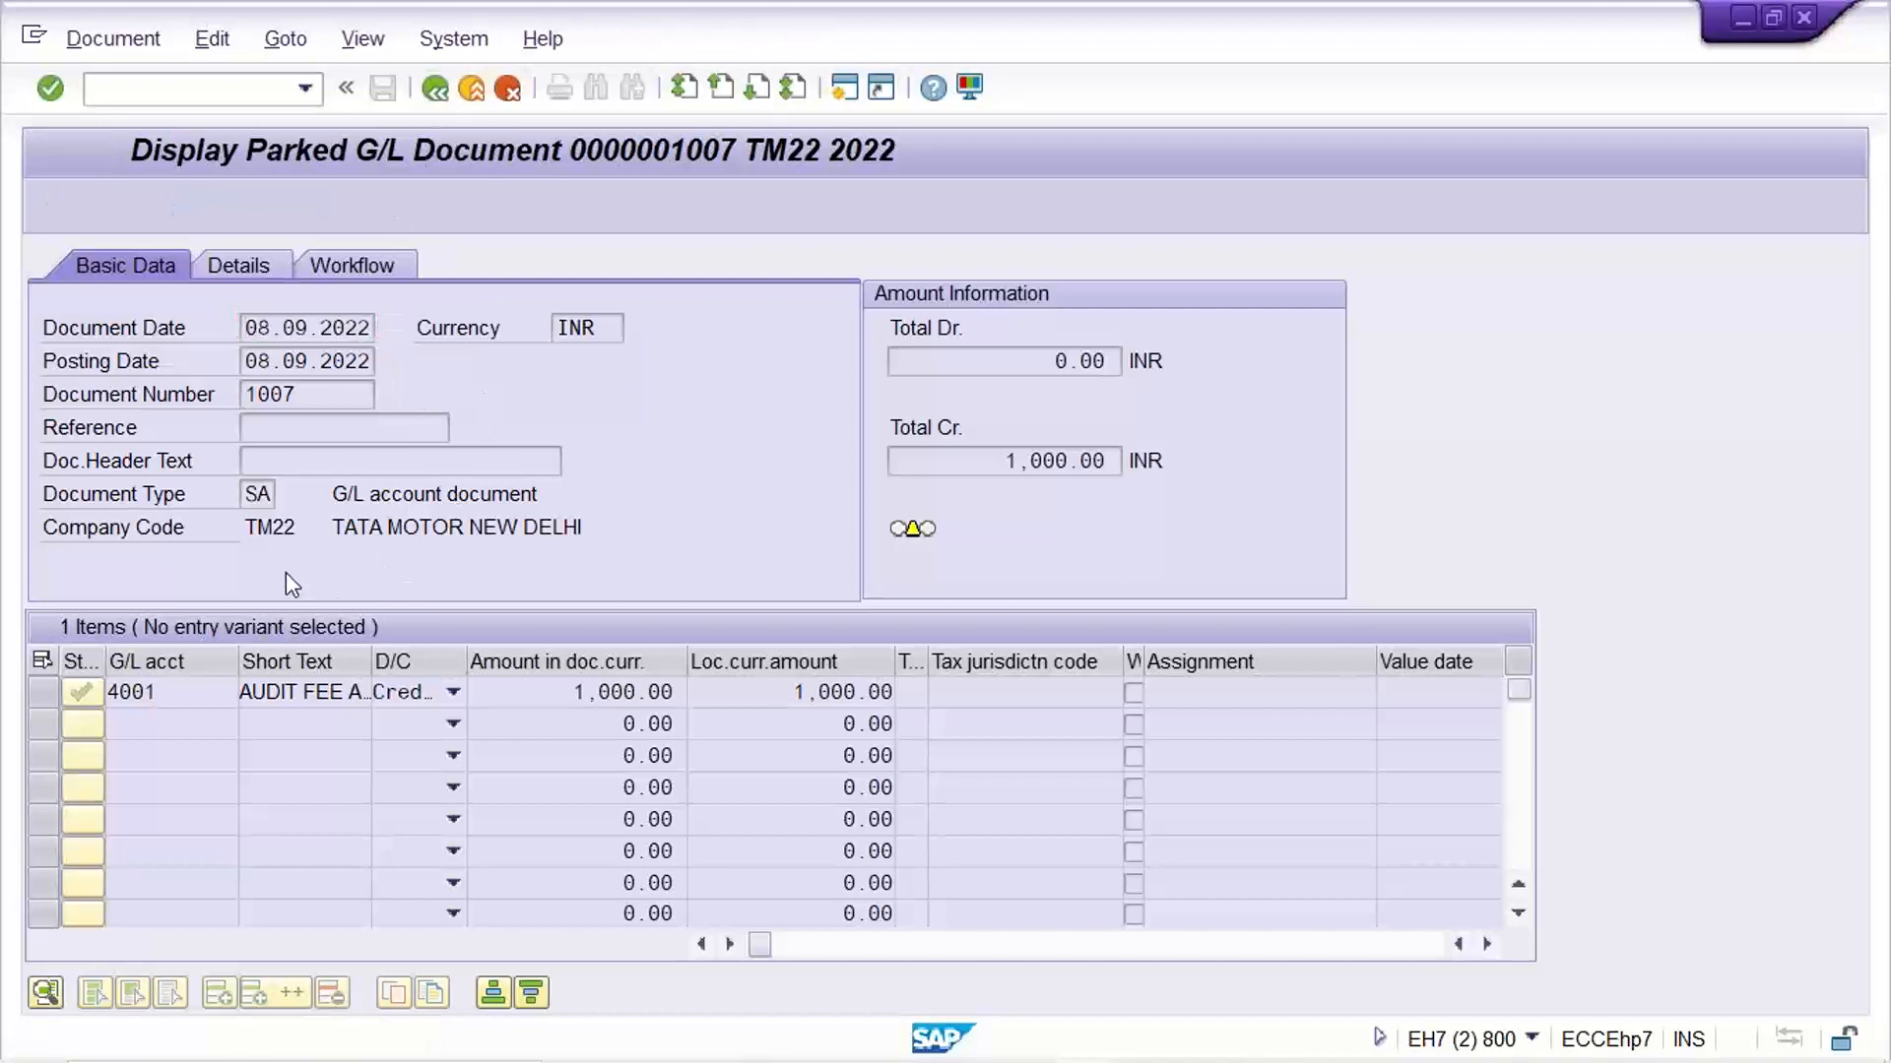
# Display document 1006 of company code TM22, examine its two line items and return to the initial screen
pyautogui.press('End')
pyautogui.press('BackSpace')
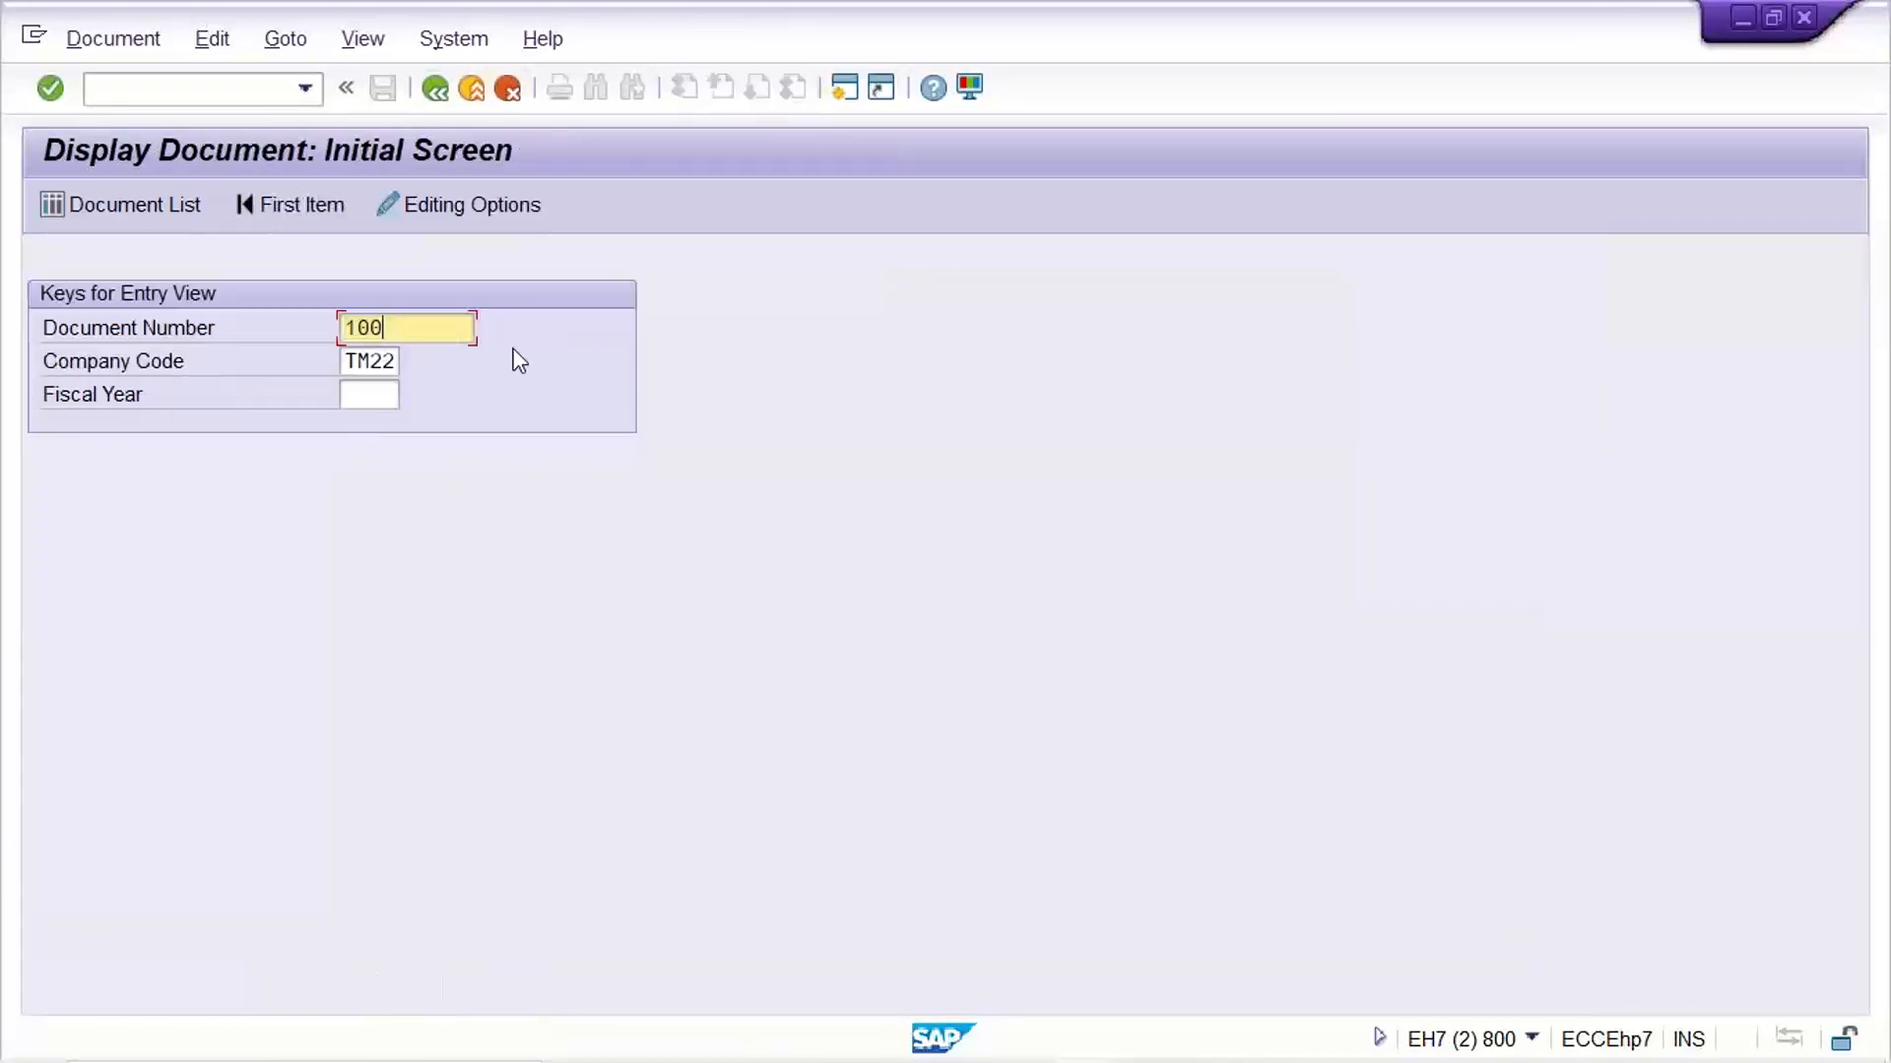
pyautogui.press('BackSpace')
pyautogui.write('06')
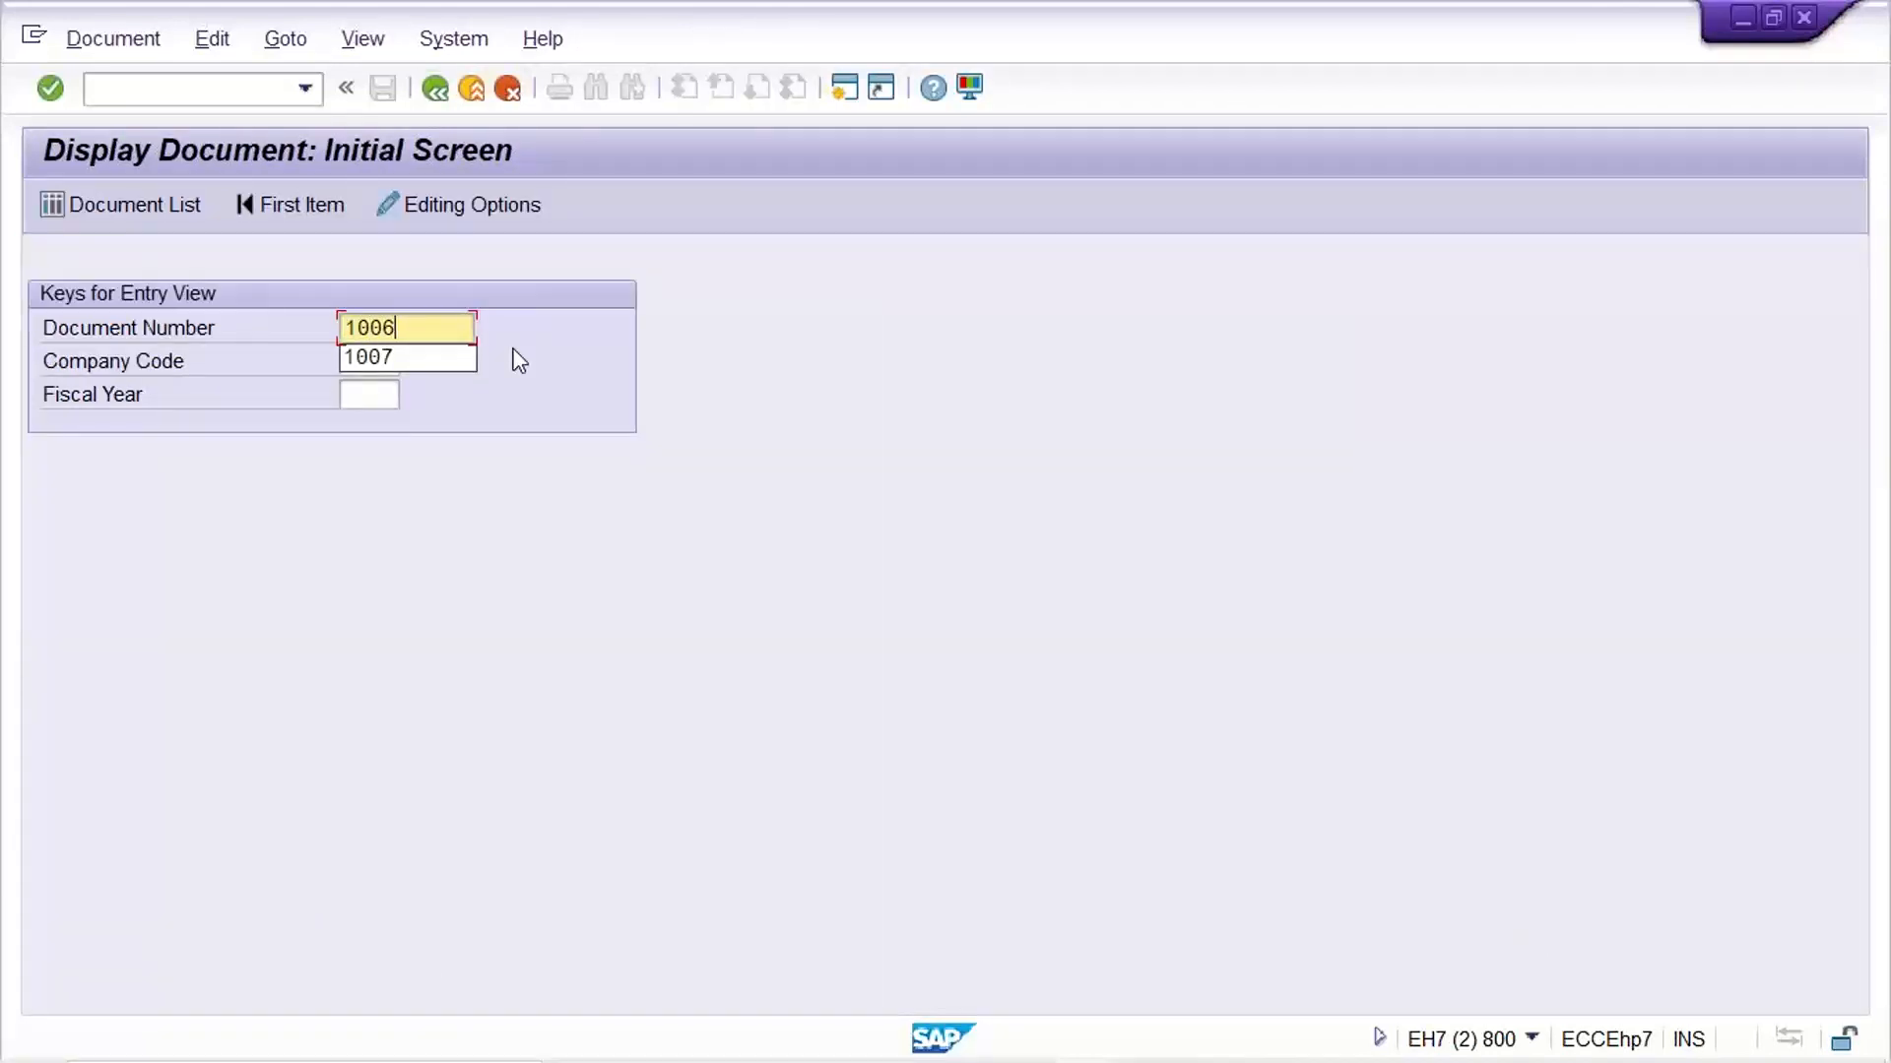
pyautogui.press('Return')
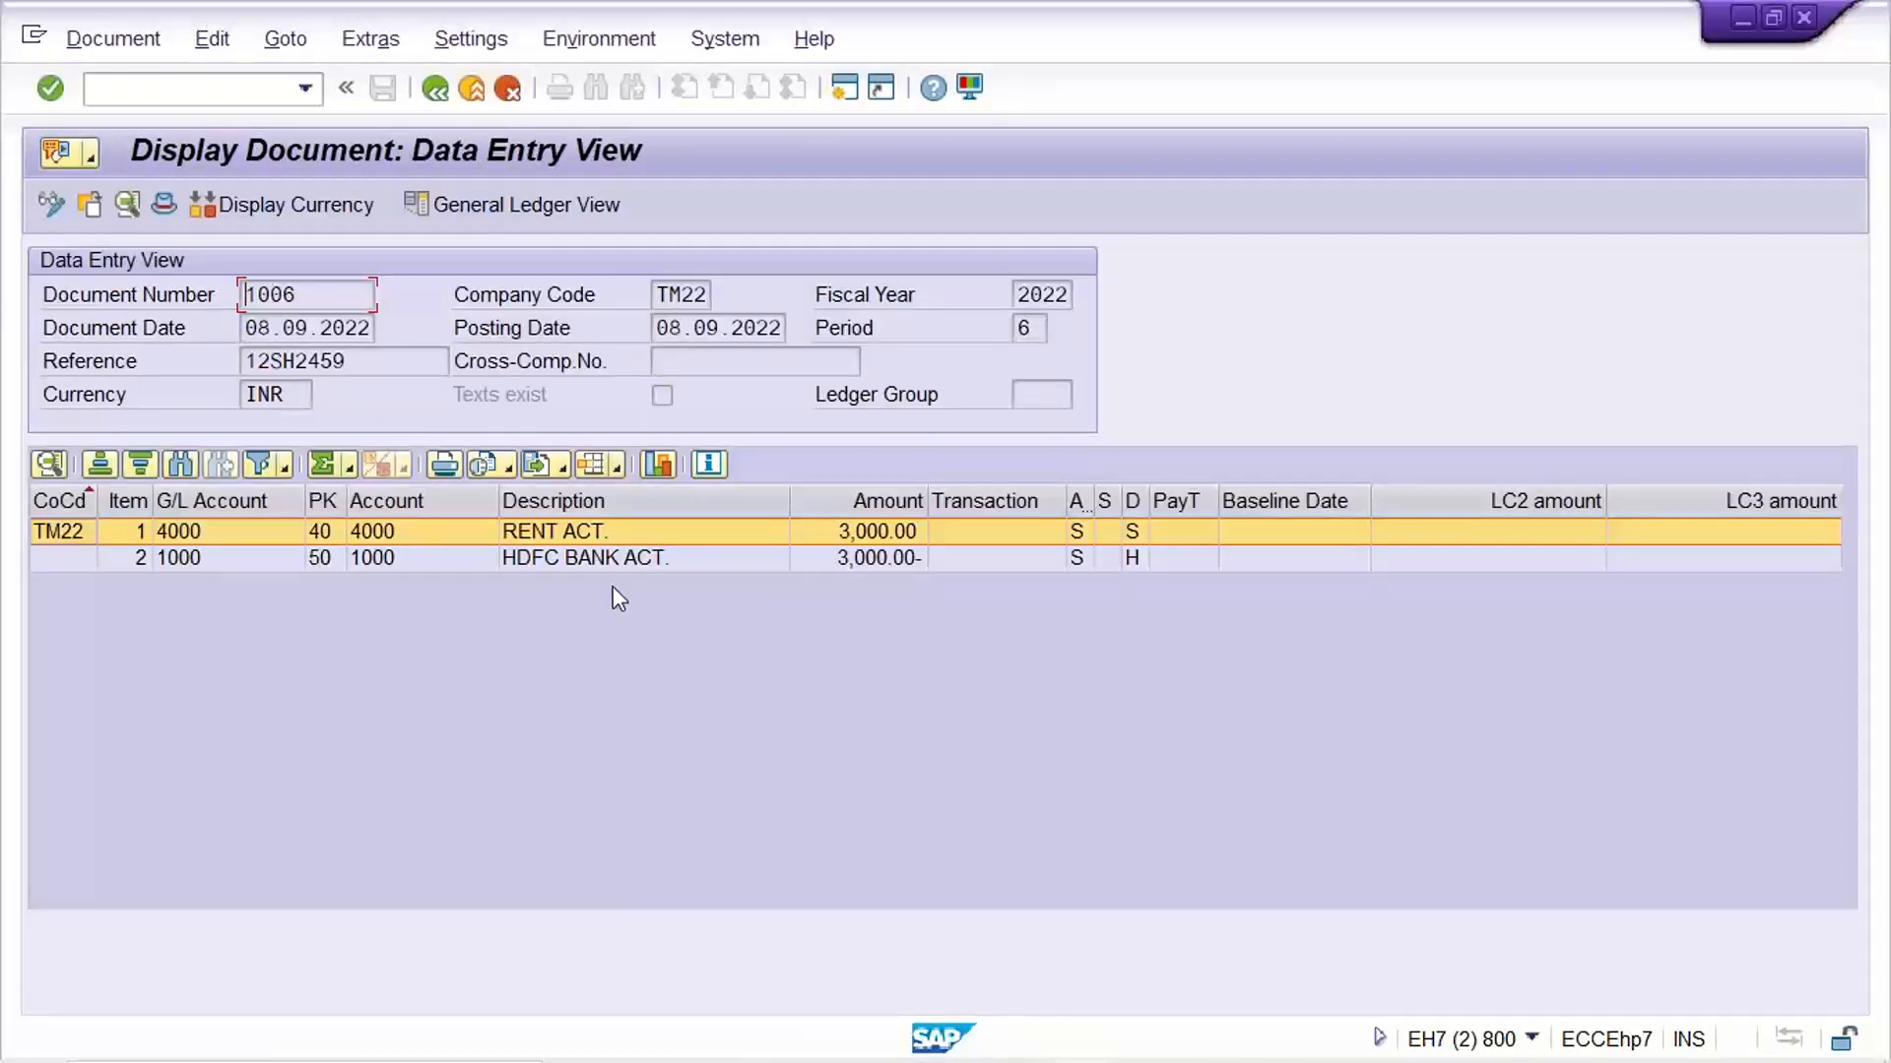
pyautogui.click(603, 563)
pyautogui.click(603, 564)
pyautogui.click(597, 535)
pyautogui.click(596, 559)
pyautogui.click(593, 532)
pyautogui.click(592, 563)
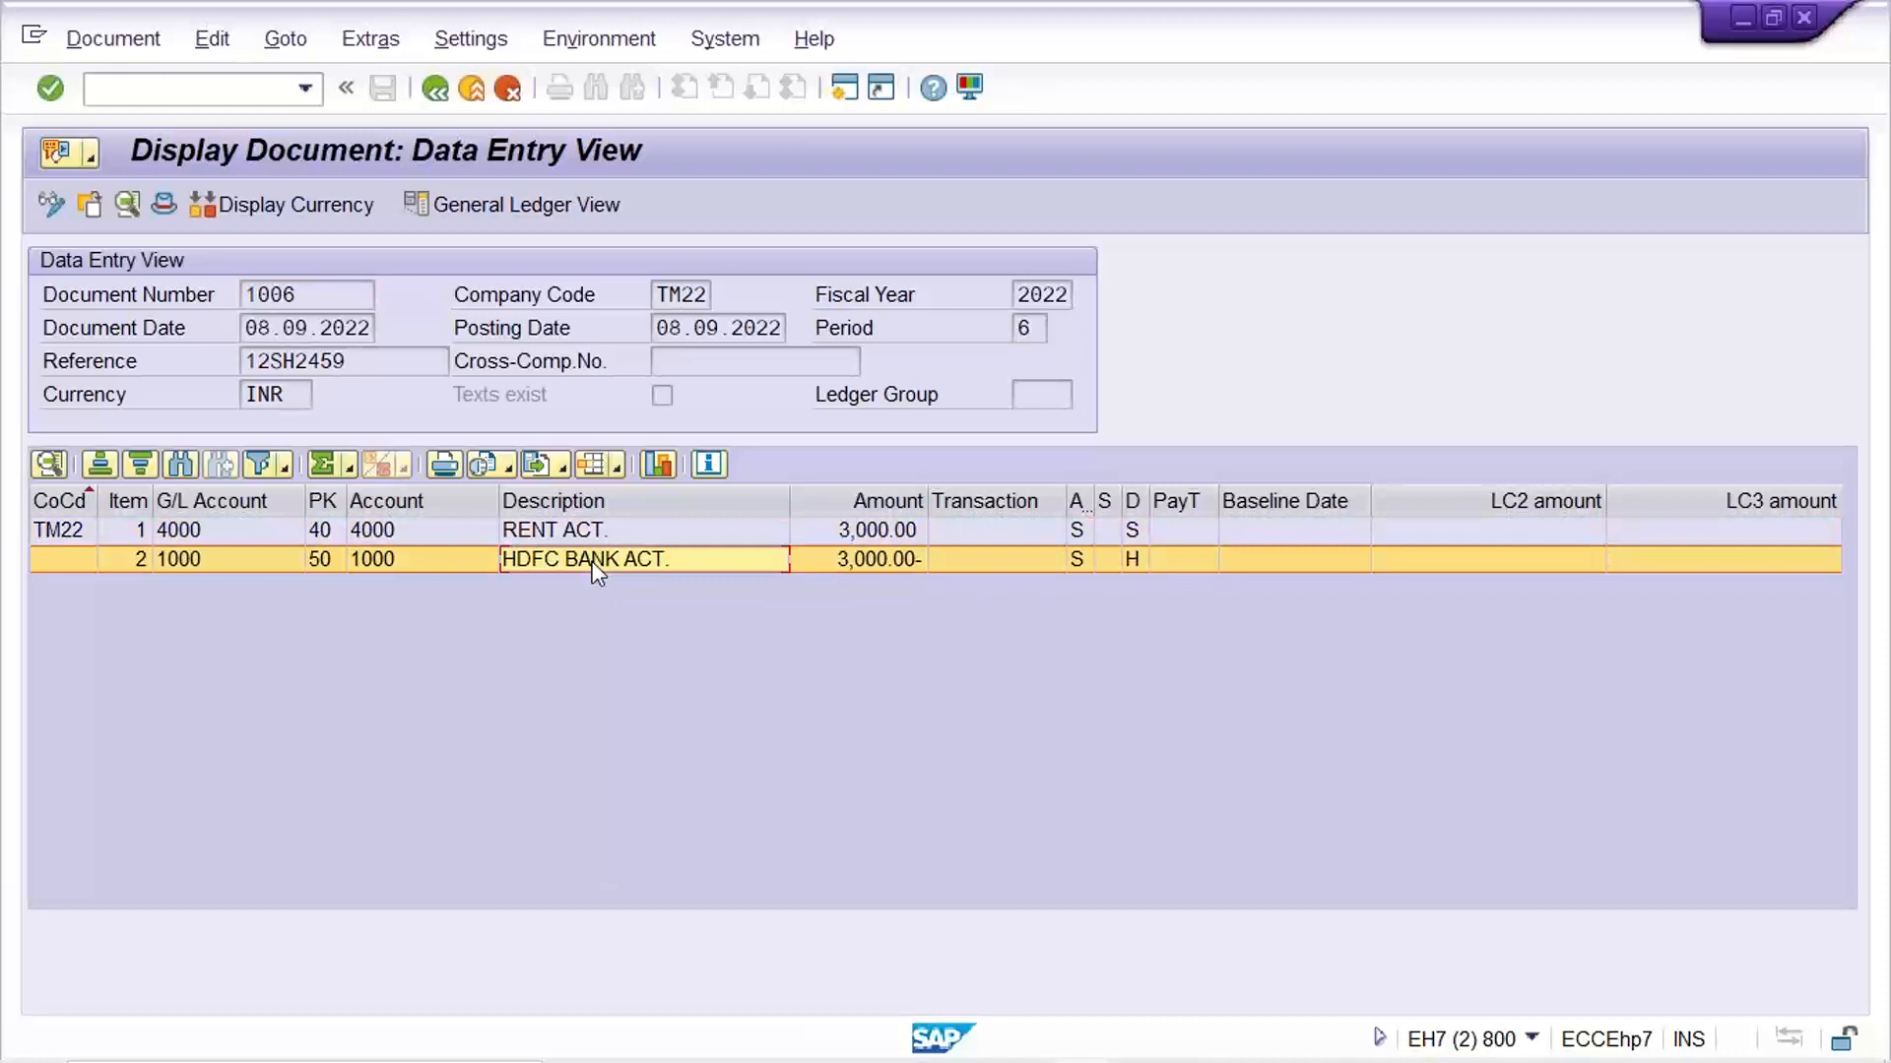
pyautogui.click(434, 88)
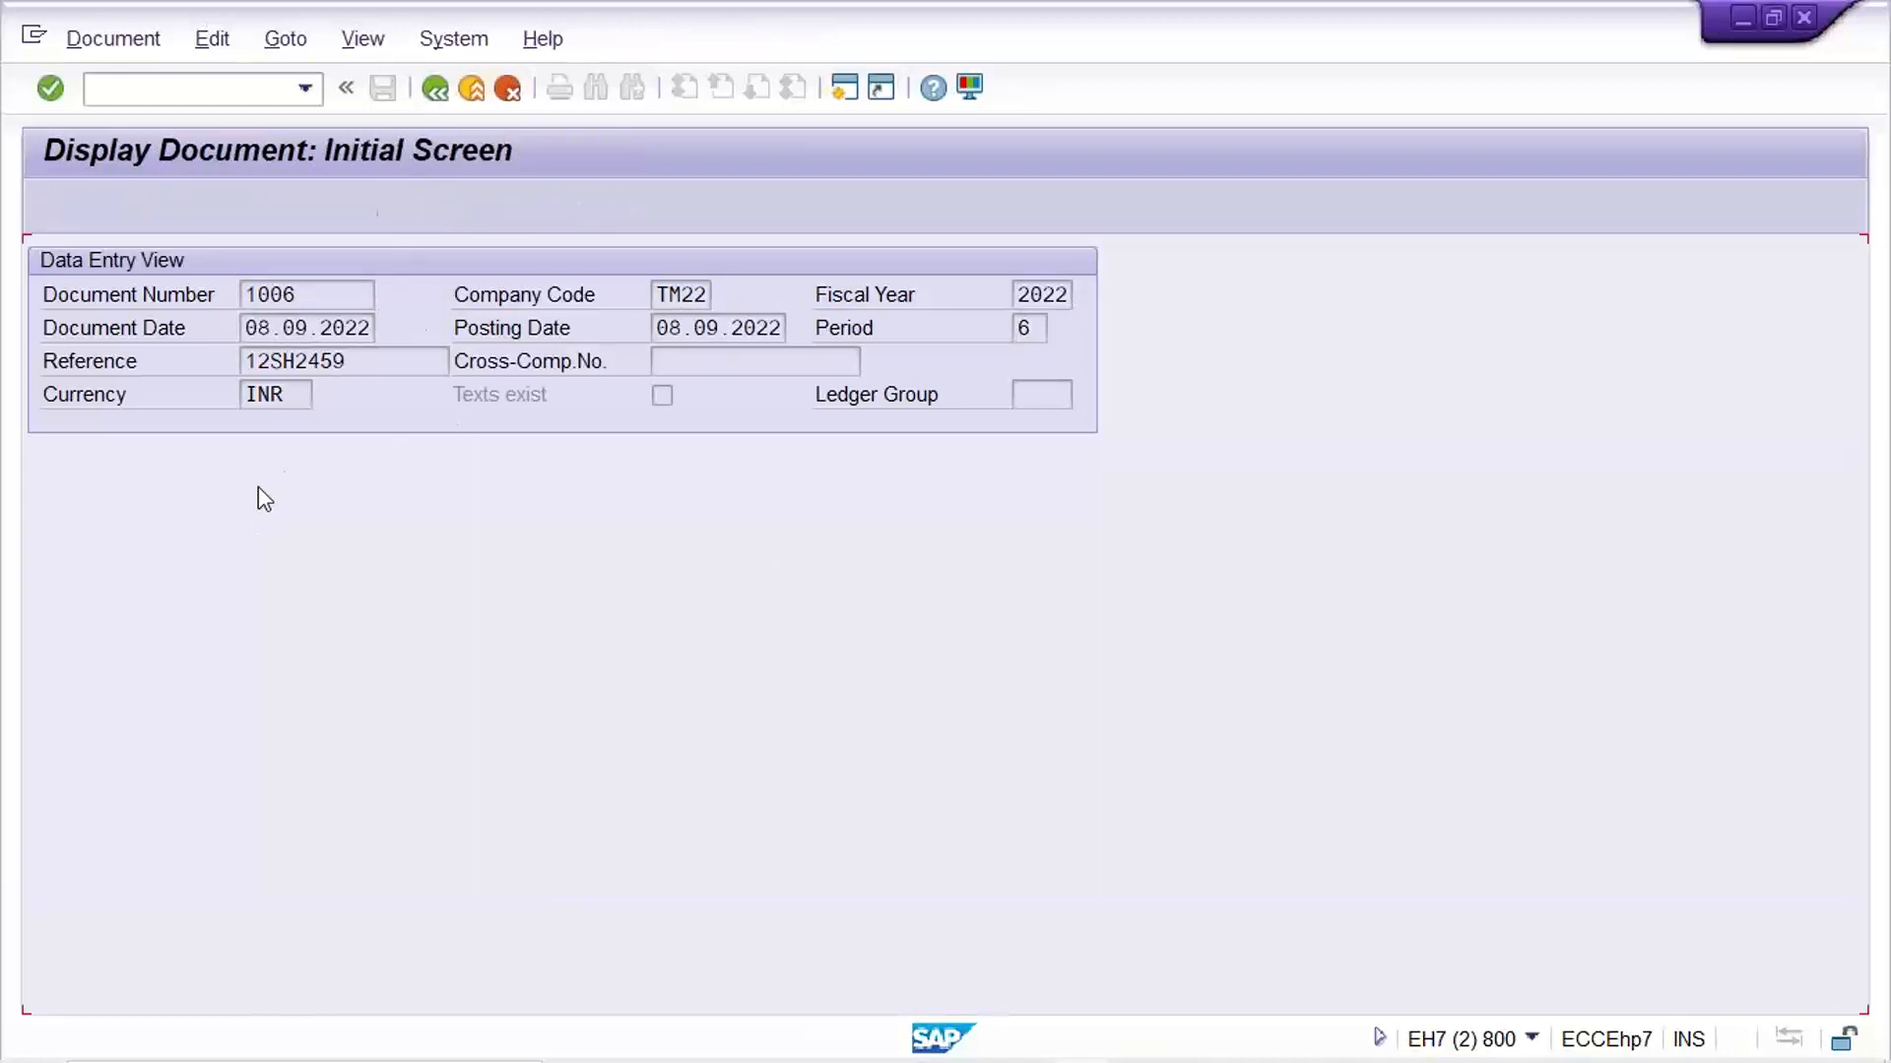
# Enter fiscal year 2023 for document 1006 and go over the document number, company code and year keys
pyautogui.click(344, 394)
pyautogui.write('2023')
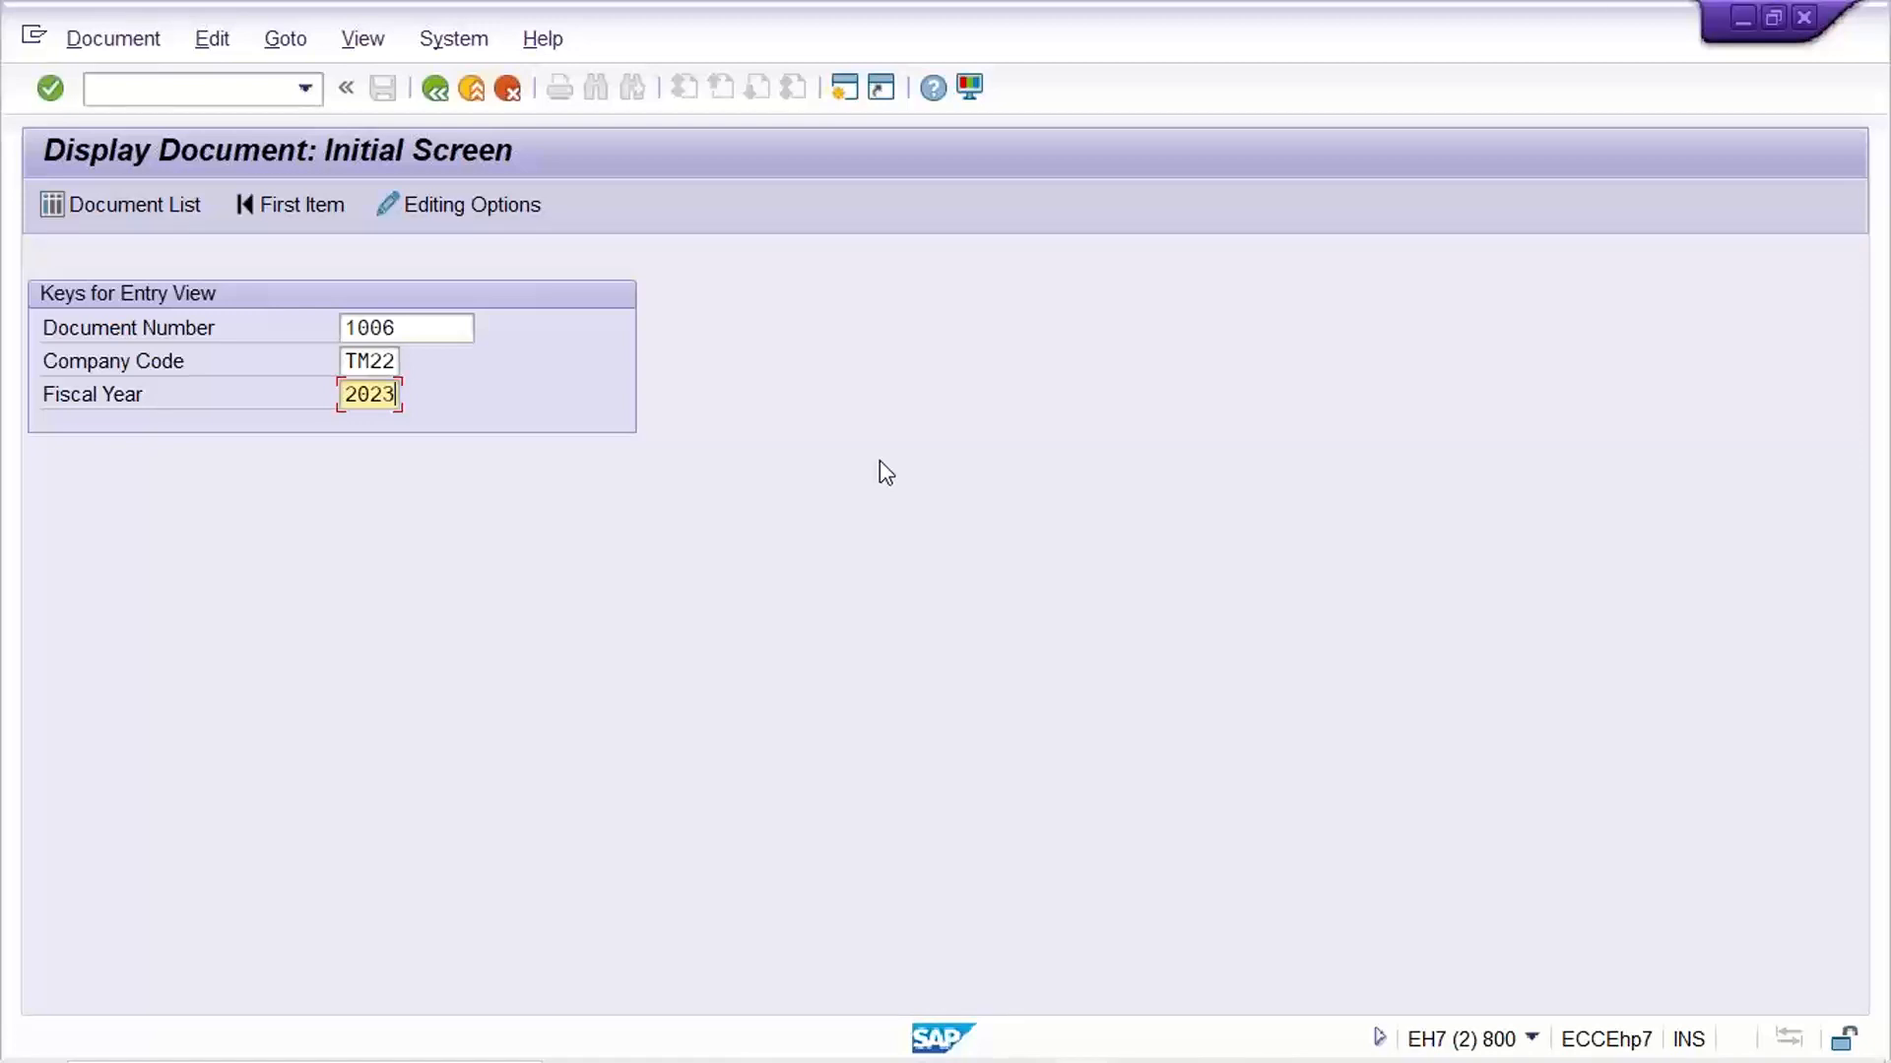
pyautogui.click(439, 328)
pyautogui.click(372, 361)
pyautogui.click(362, 399)
pyautogui.click(466, 328)
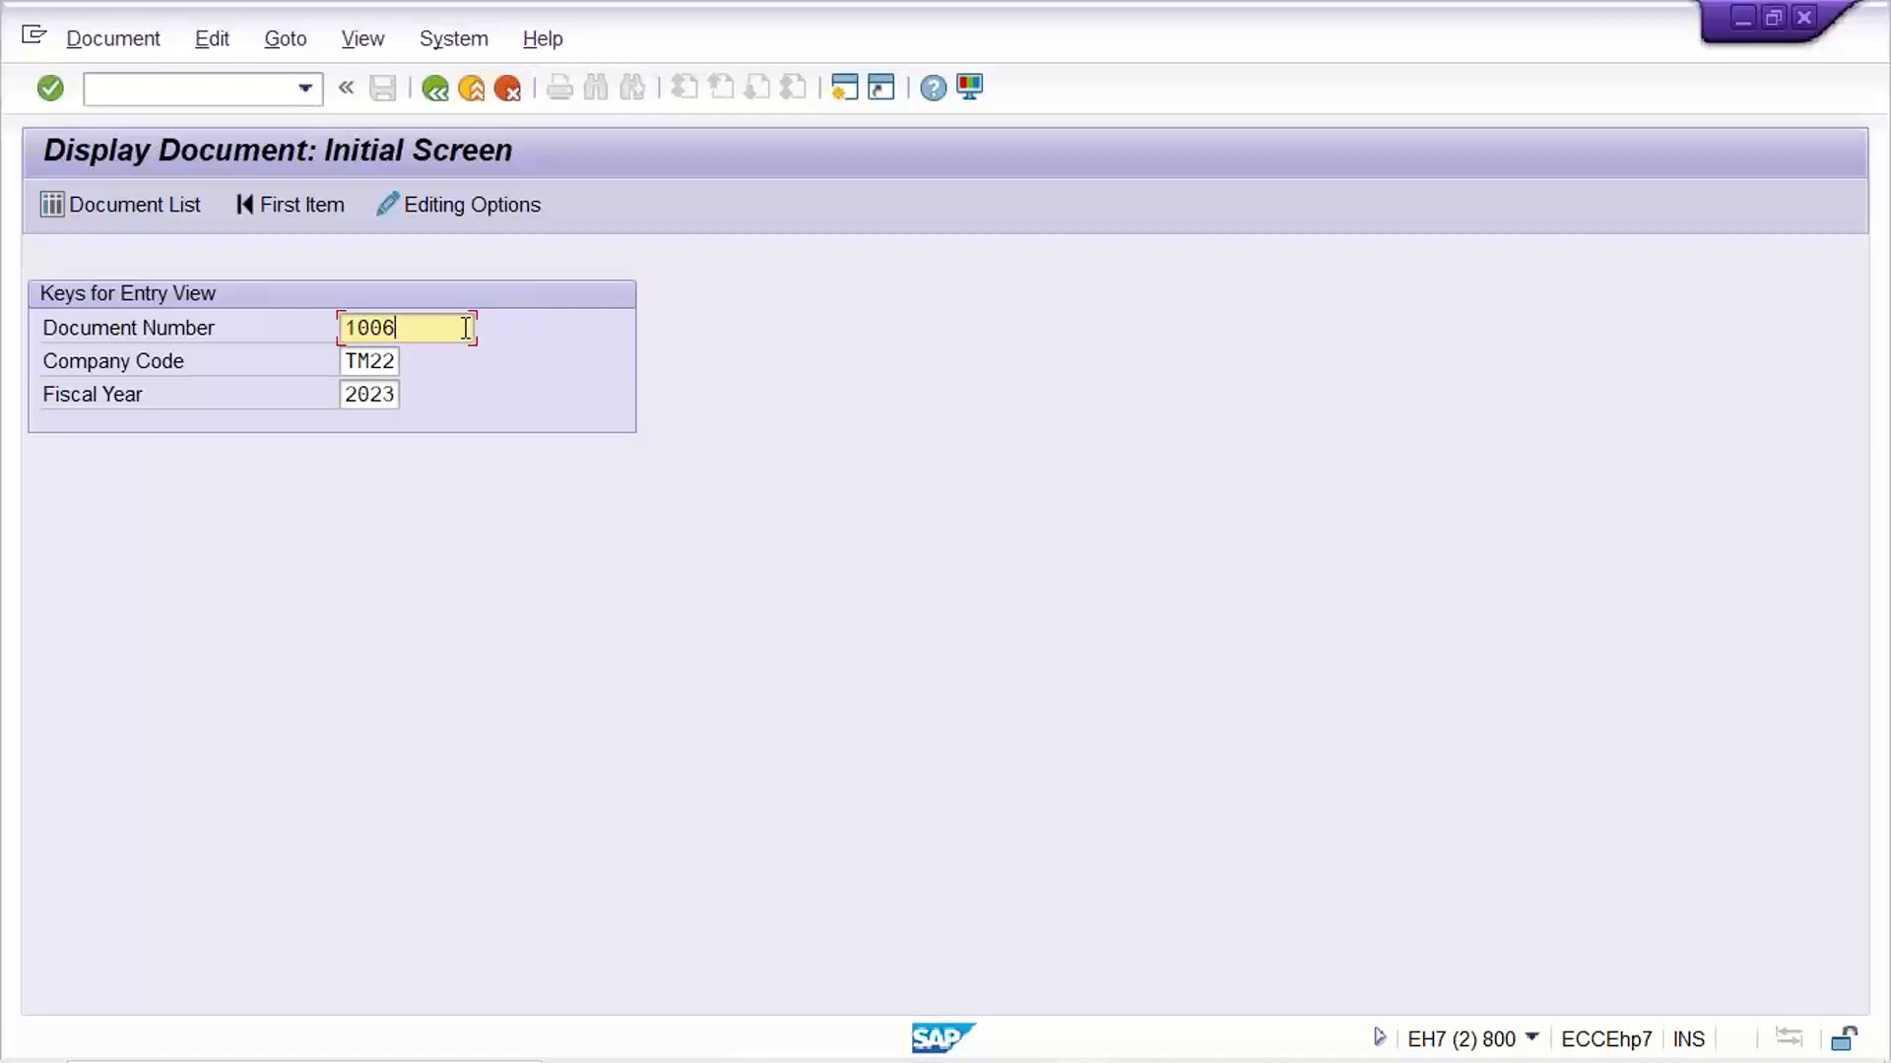
# Change the fiscal year for document 1006 to 2022 and compare it with the document number
pyautogui.press('Tab')
pyautogui.press('Tab')
pyautogui.write('2022')
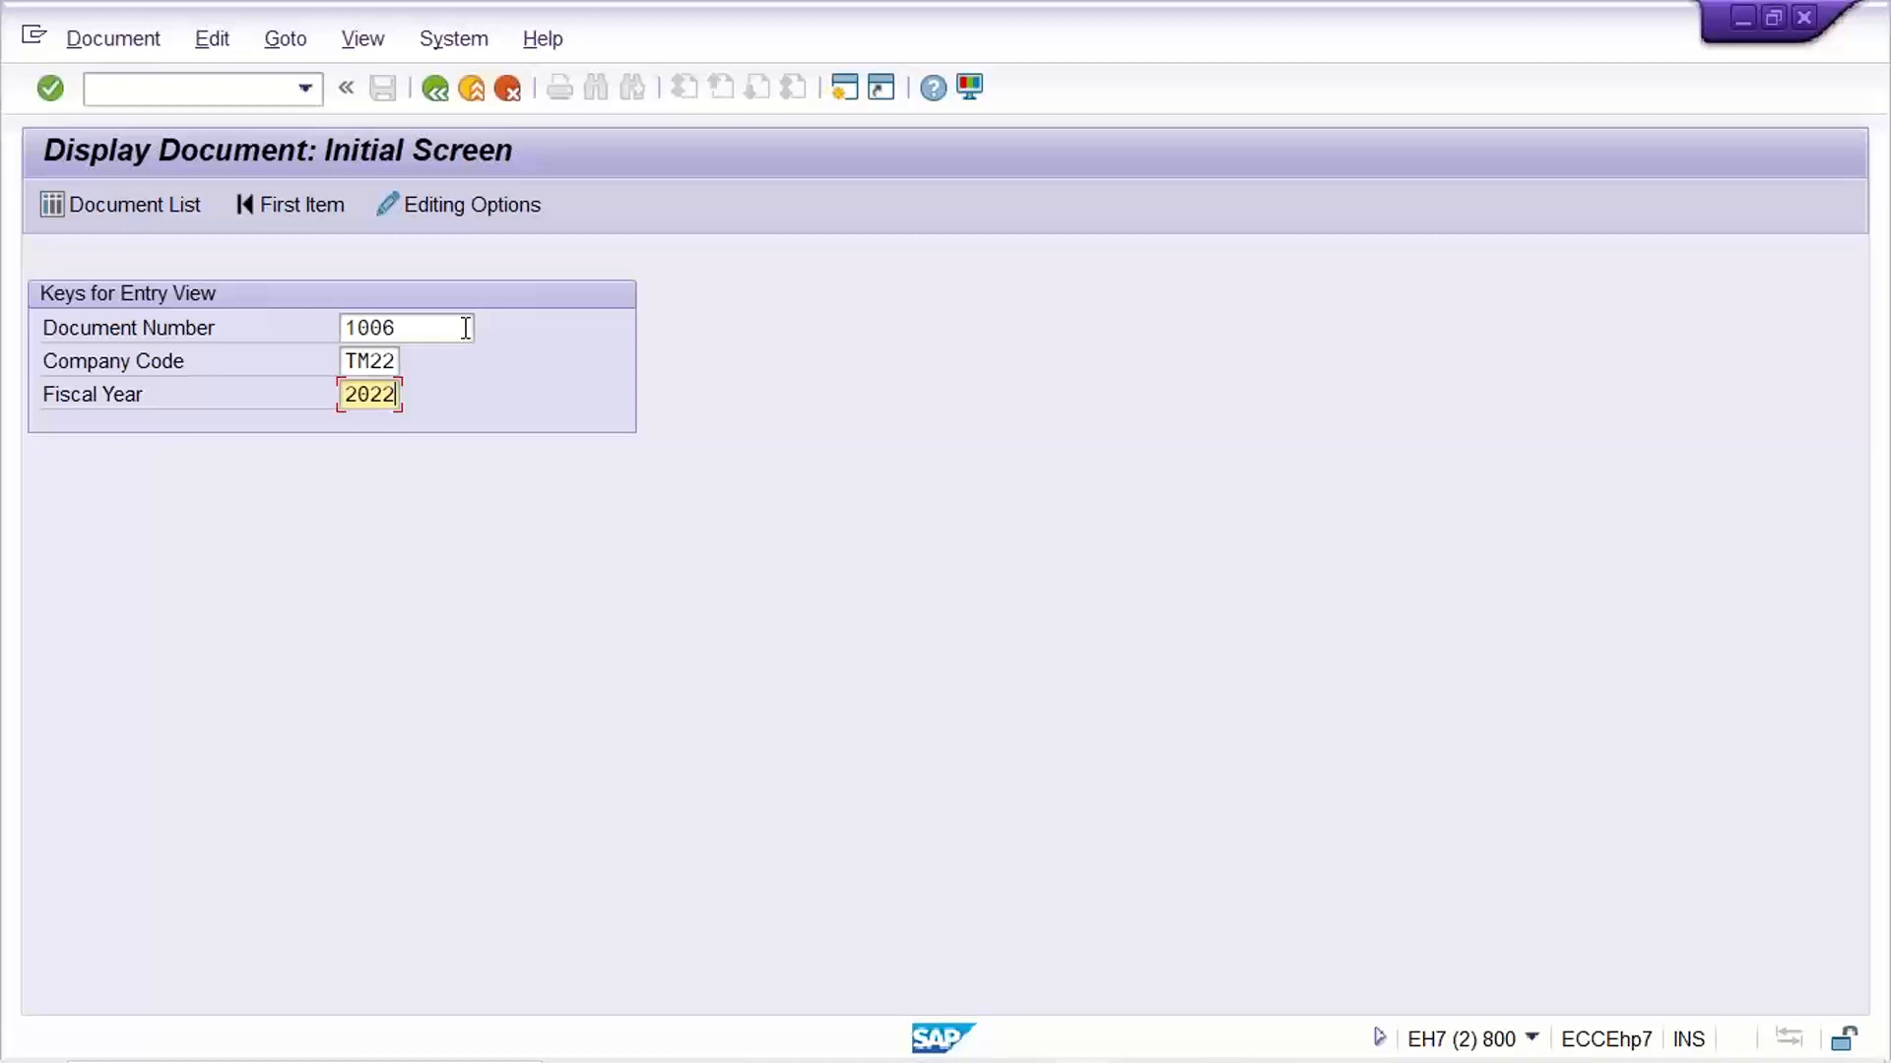
pyautogui.click(409, 327)
pyautogui.click(371, 404)
pyautogui.click(408, 330)
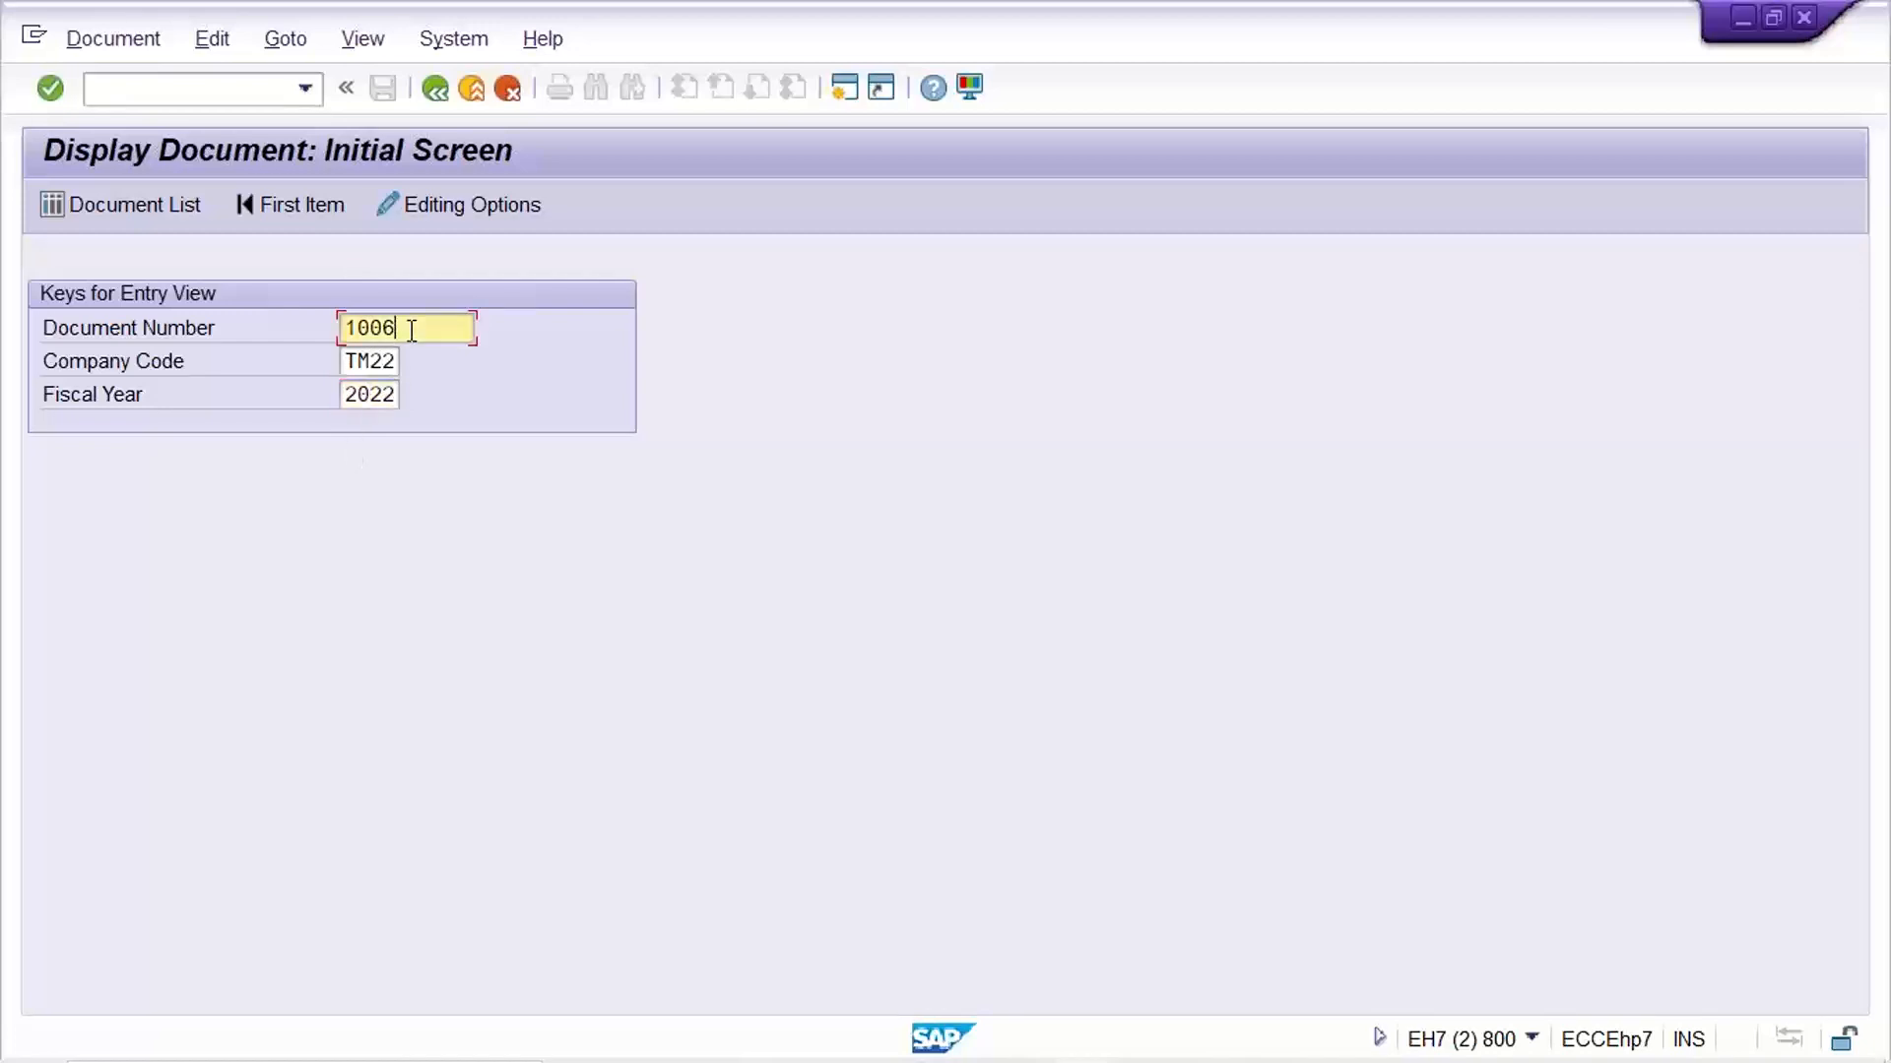
pyautogui.click(386, 397)
pyautogui.click(403, 331)
# Set the fiscal year back to 2023 for document 1006
pyautogui.click(398, 403)
pyautogui.write('203')
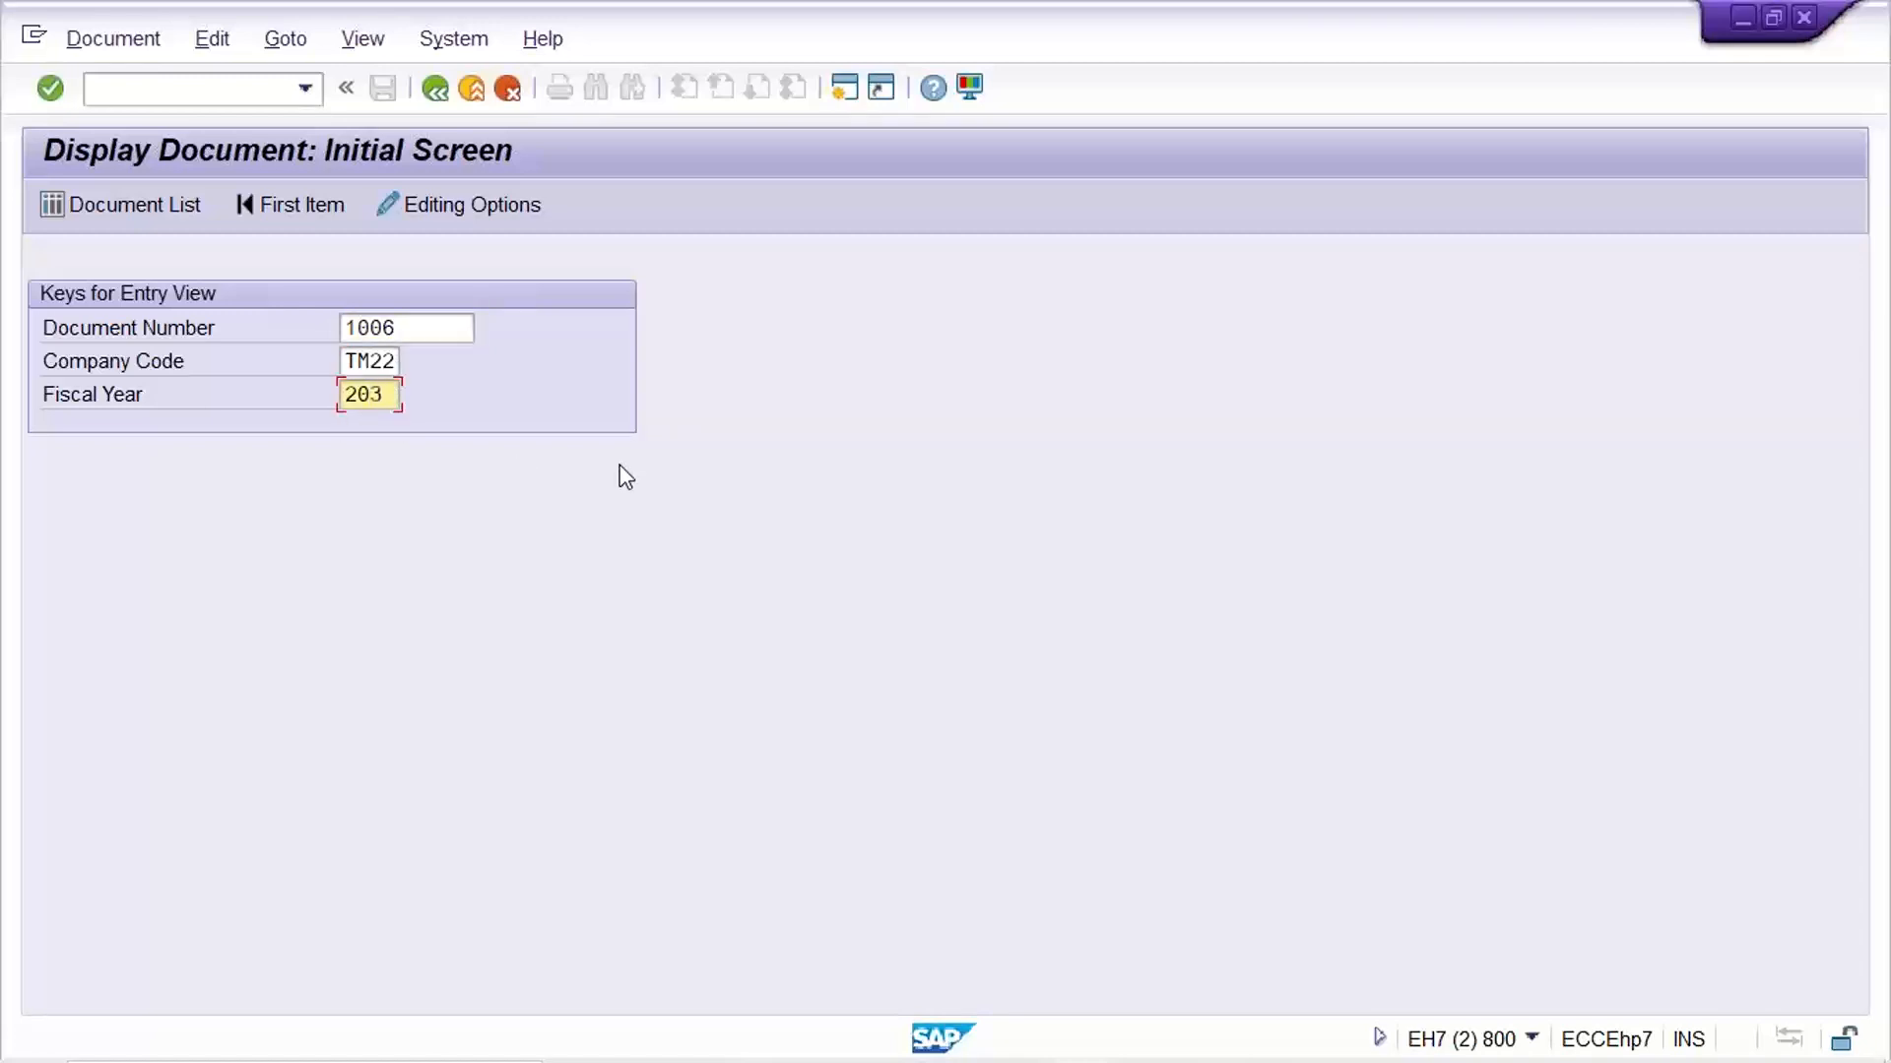
pyautogui.press('BackSpace')
pyautogui.write('23')
# Switch to the Interval Maintenance session and examine the year, from number and to number of interval 01
pyautogui.moveTo(1188, 1057)
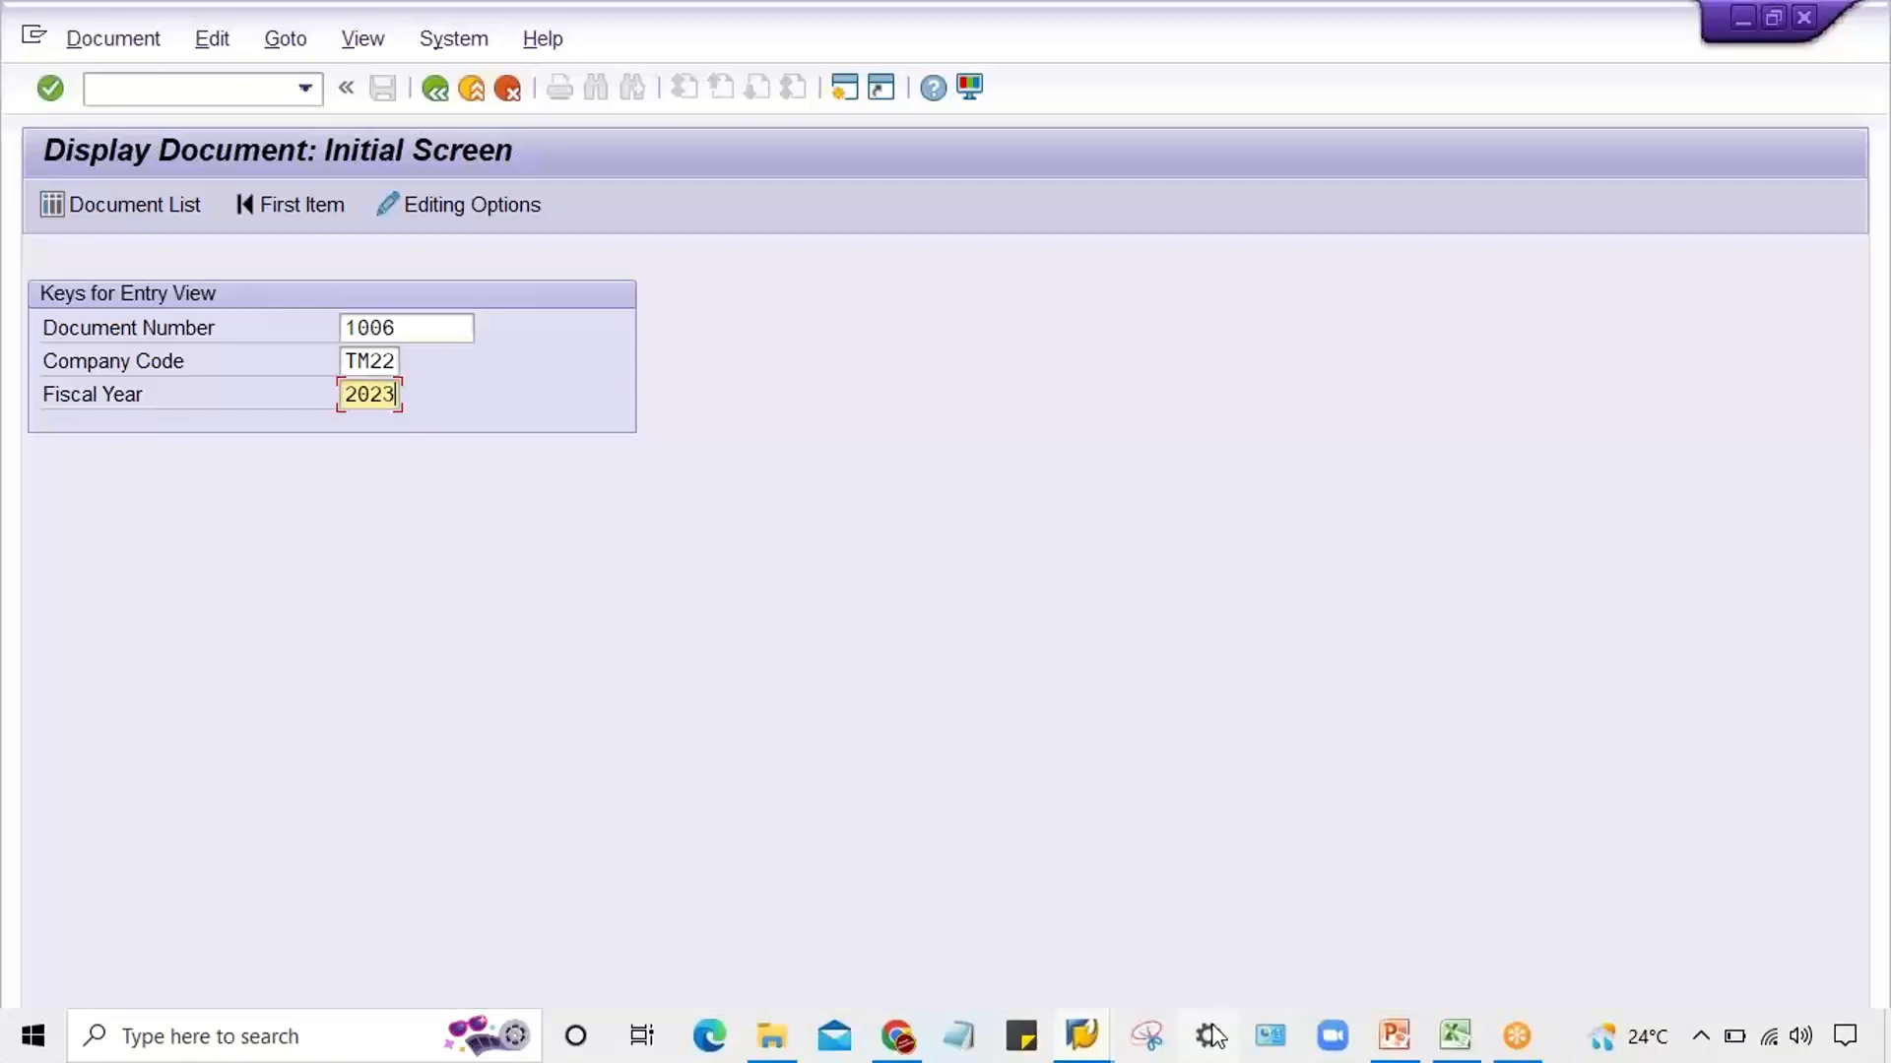
pyautogui.moveTo(1081, 1036)
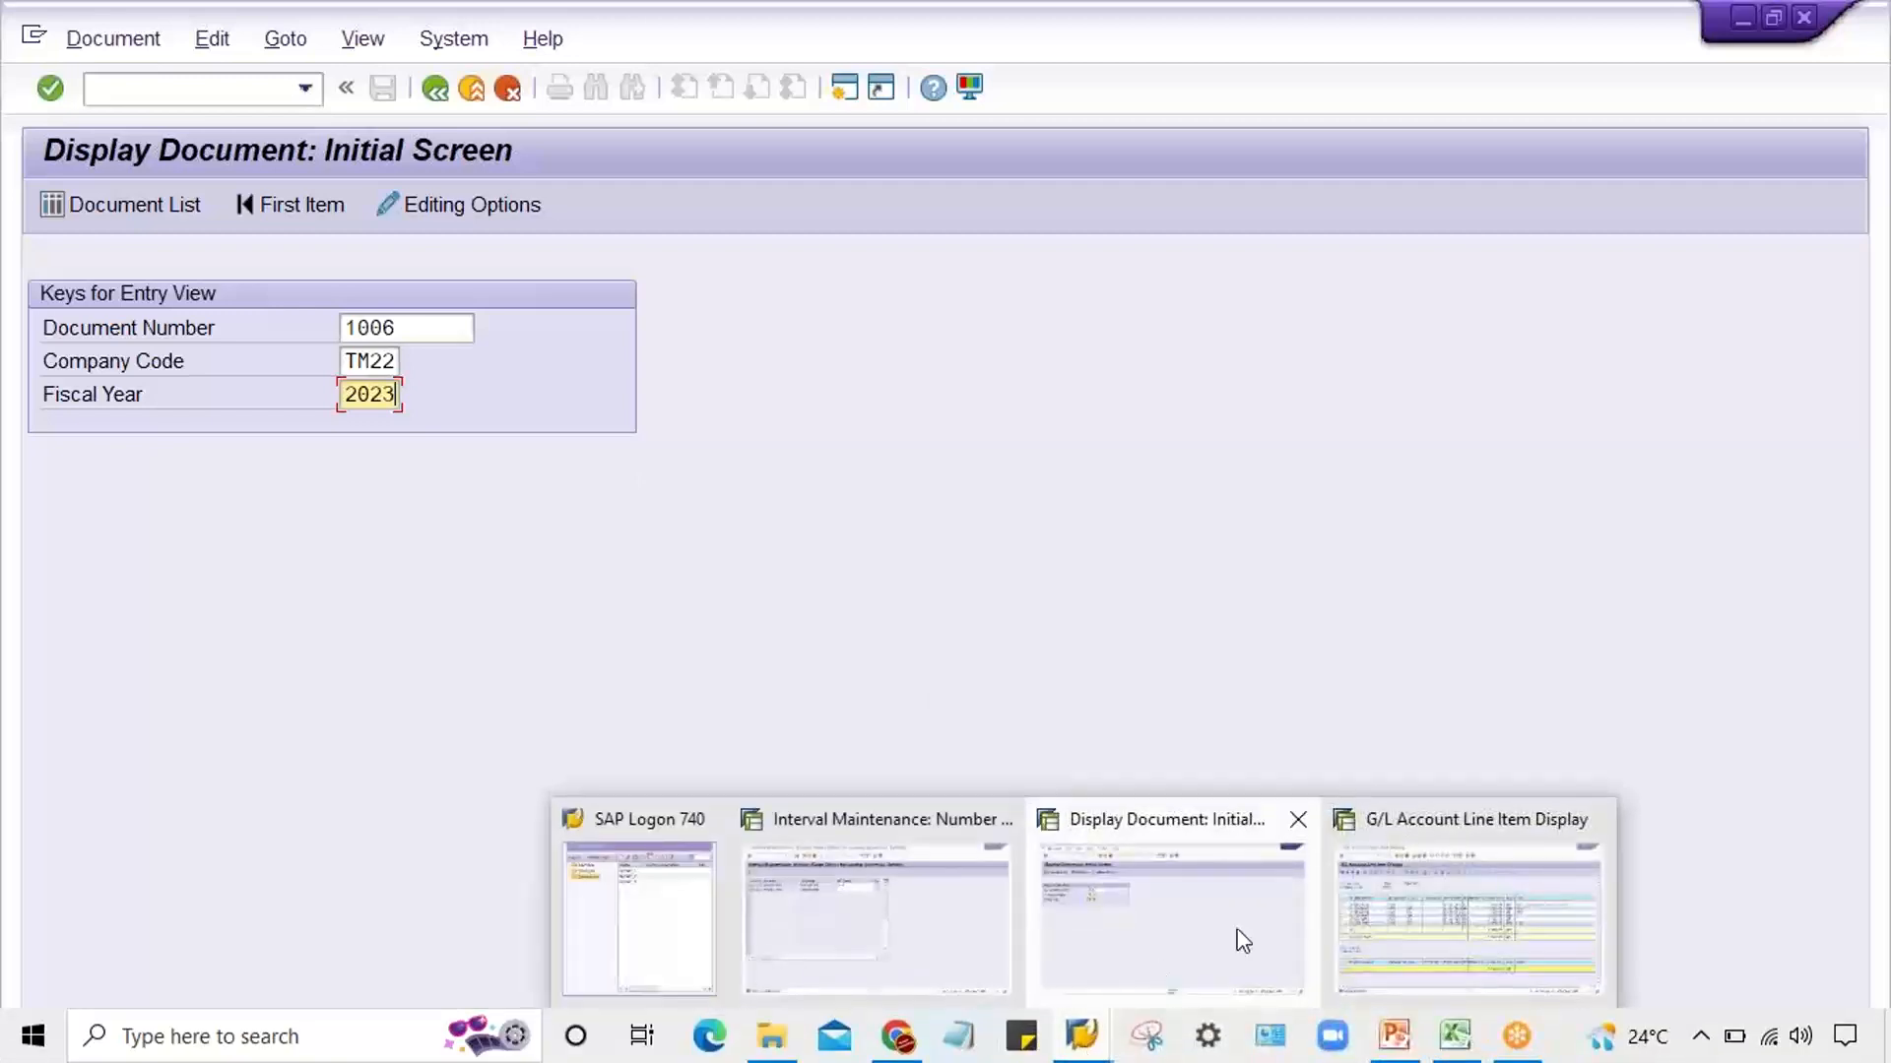
pyautogui.click(864, 945)
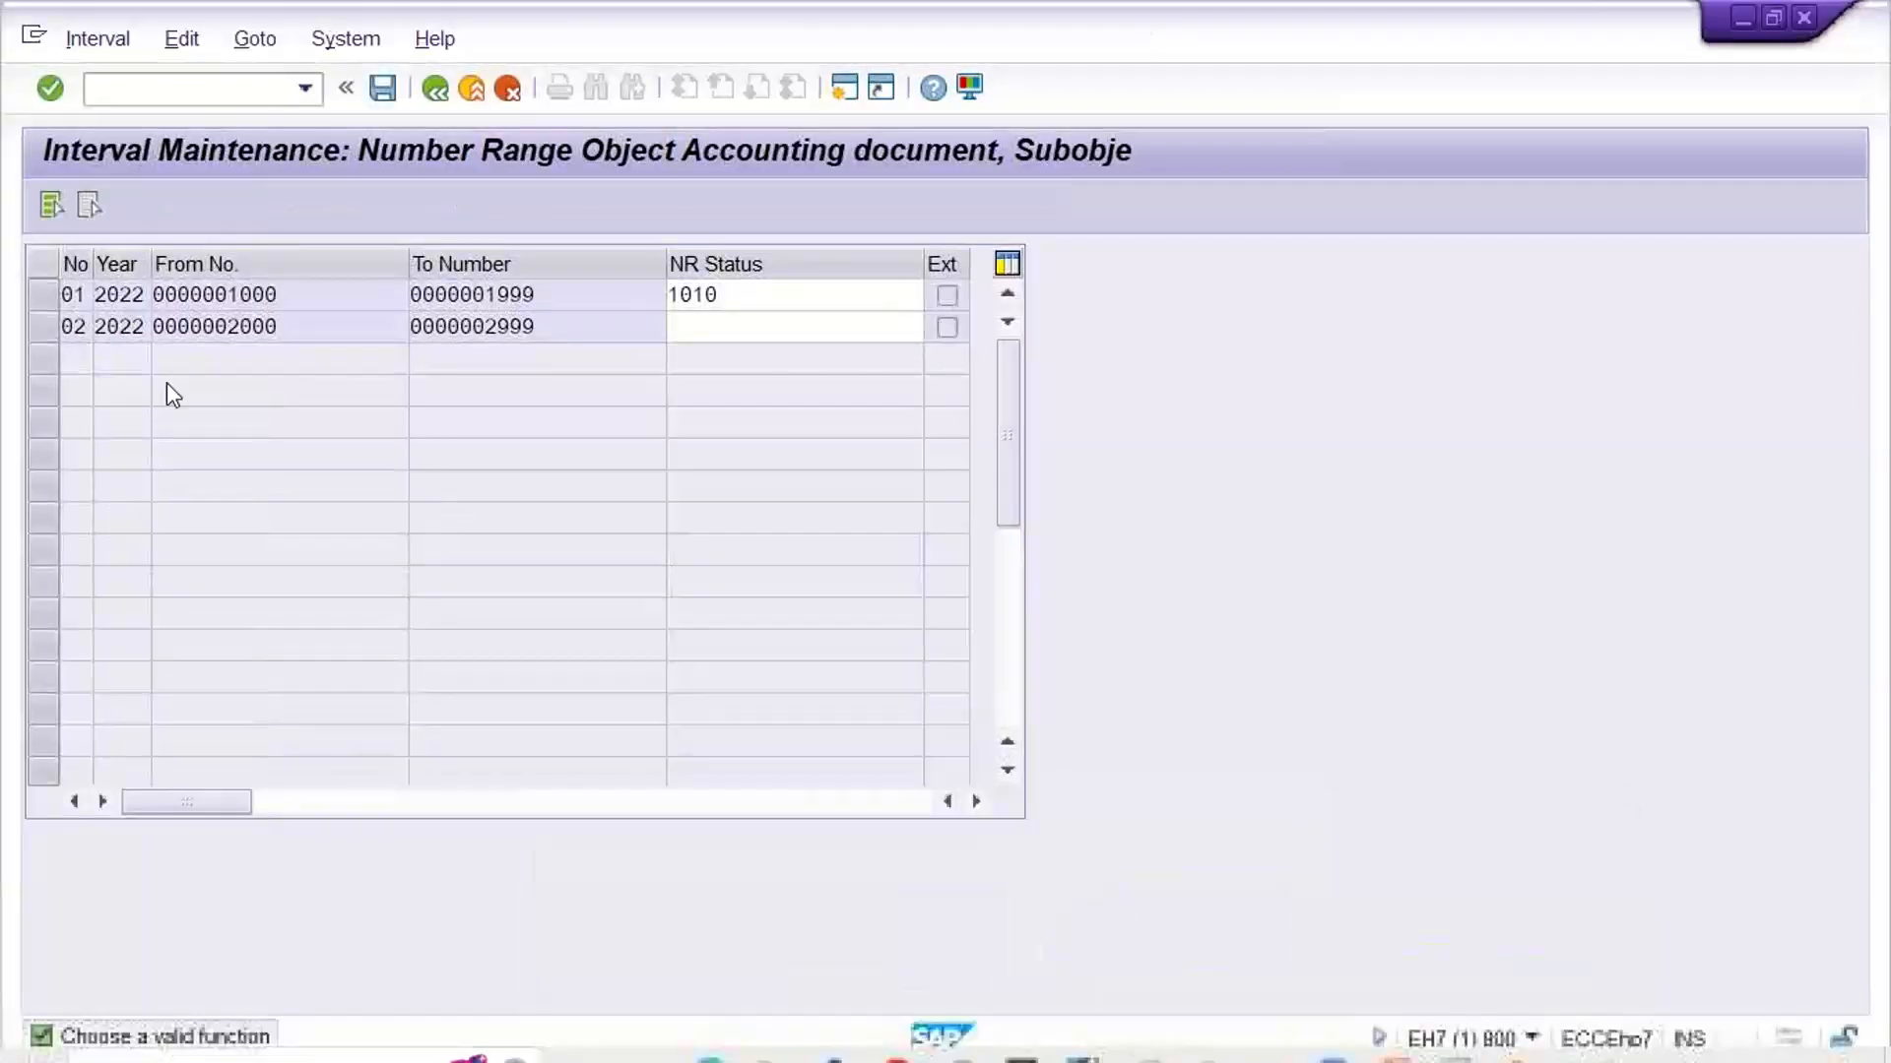
pyautogui.moveTo(321, 295); pyautogui.dragTo(227, 294)
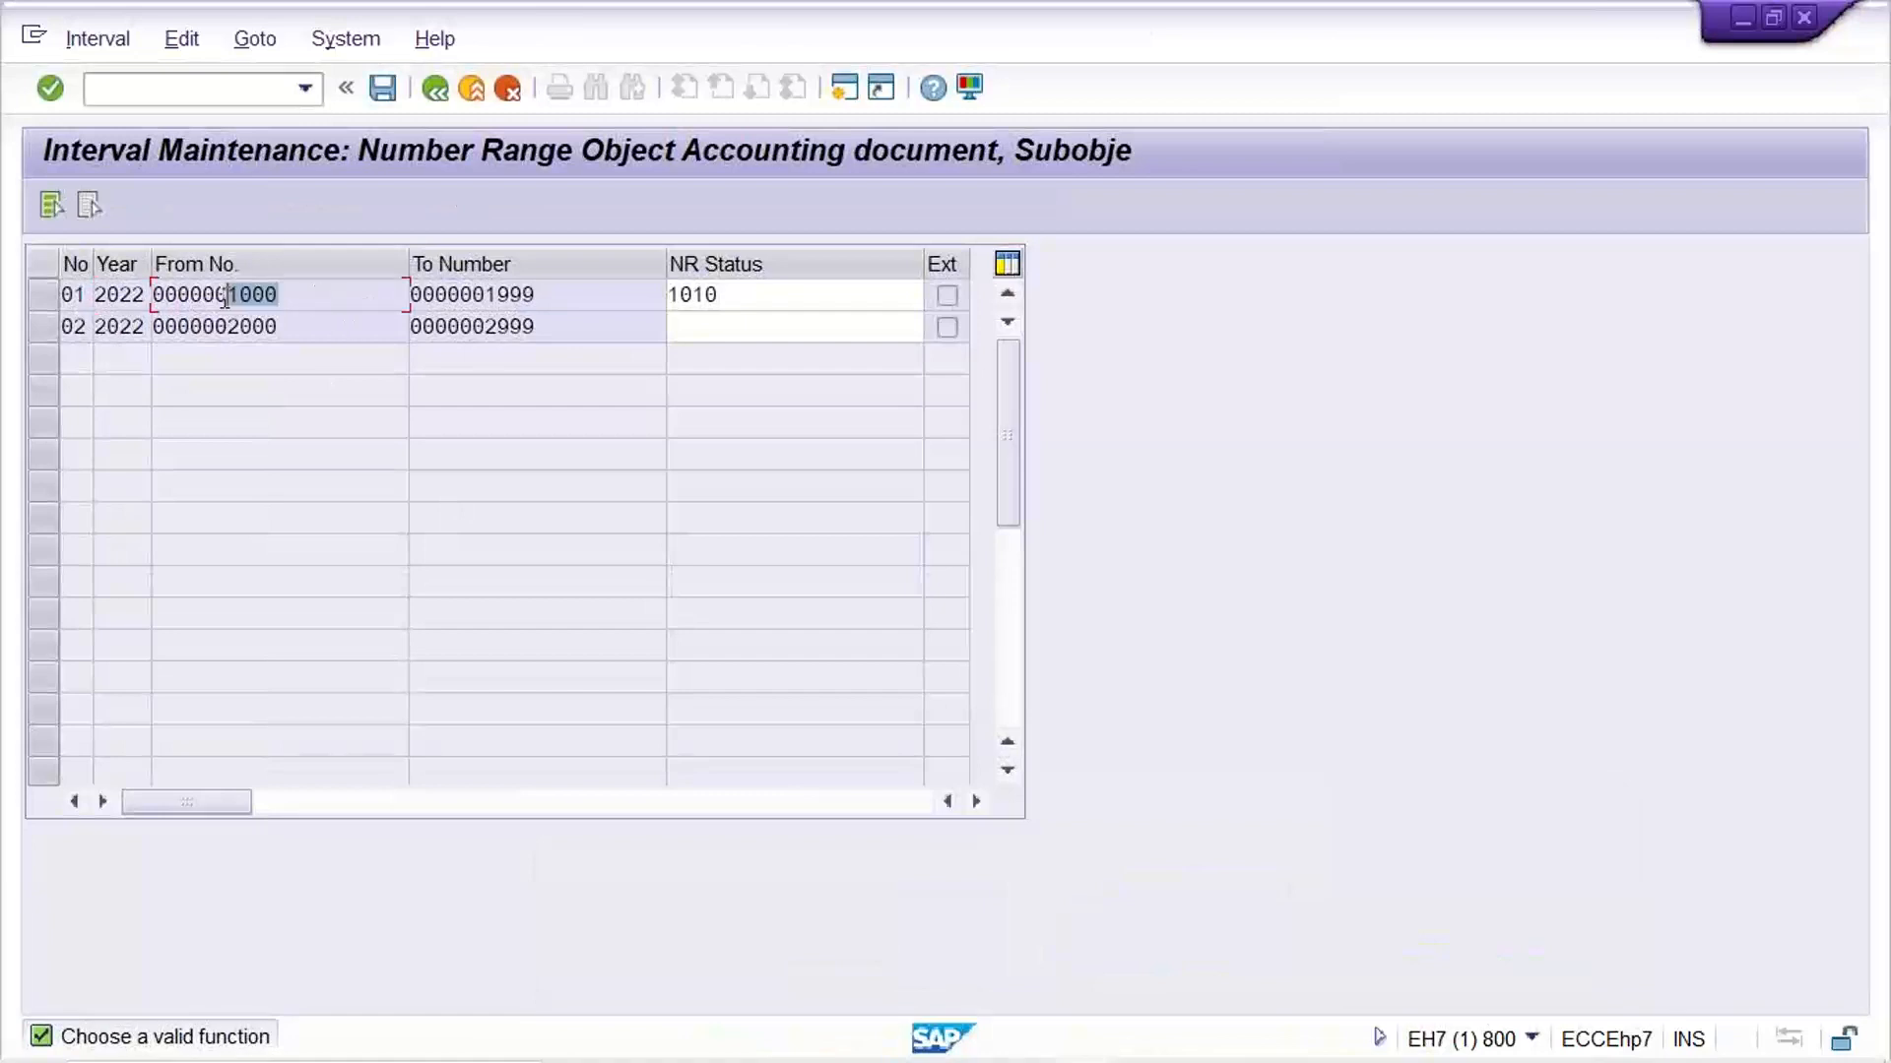
pyautogui.moveTo(557, 294); pyautogui.dragTo(431, 298)
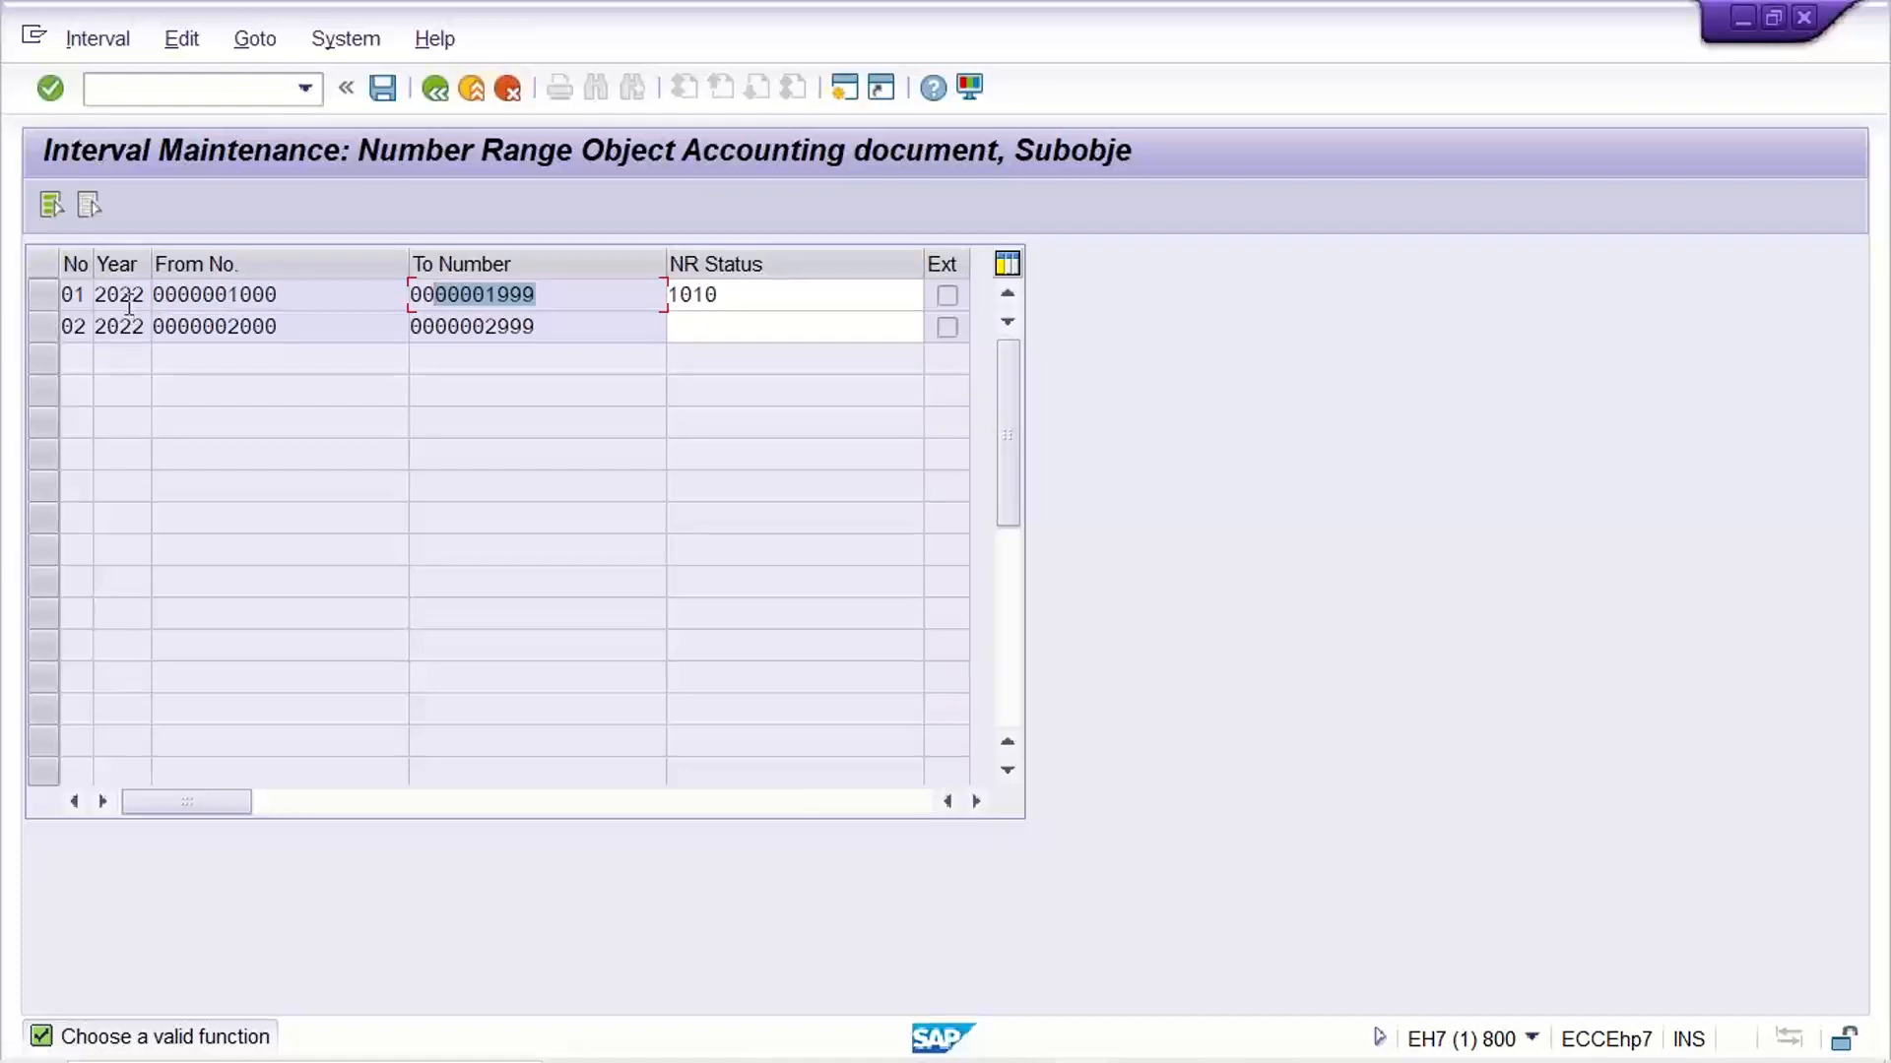
pyautogui.click(130, 300)
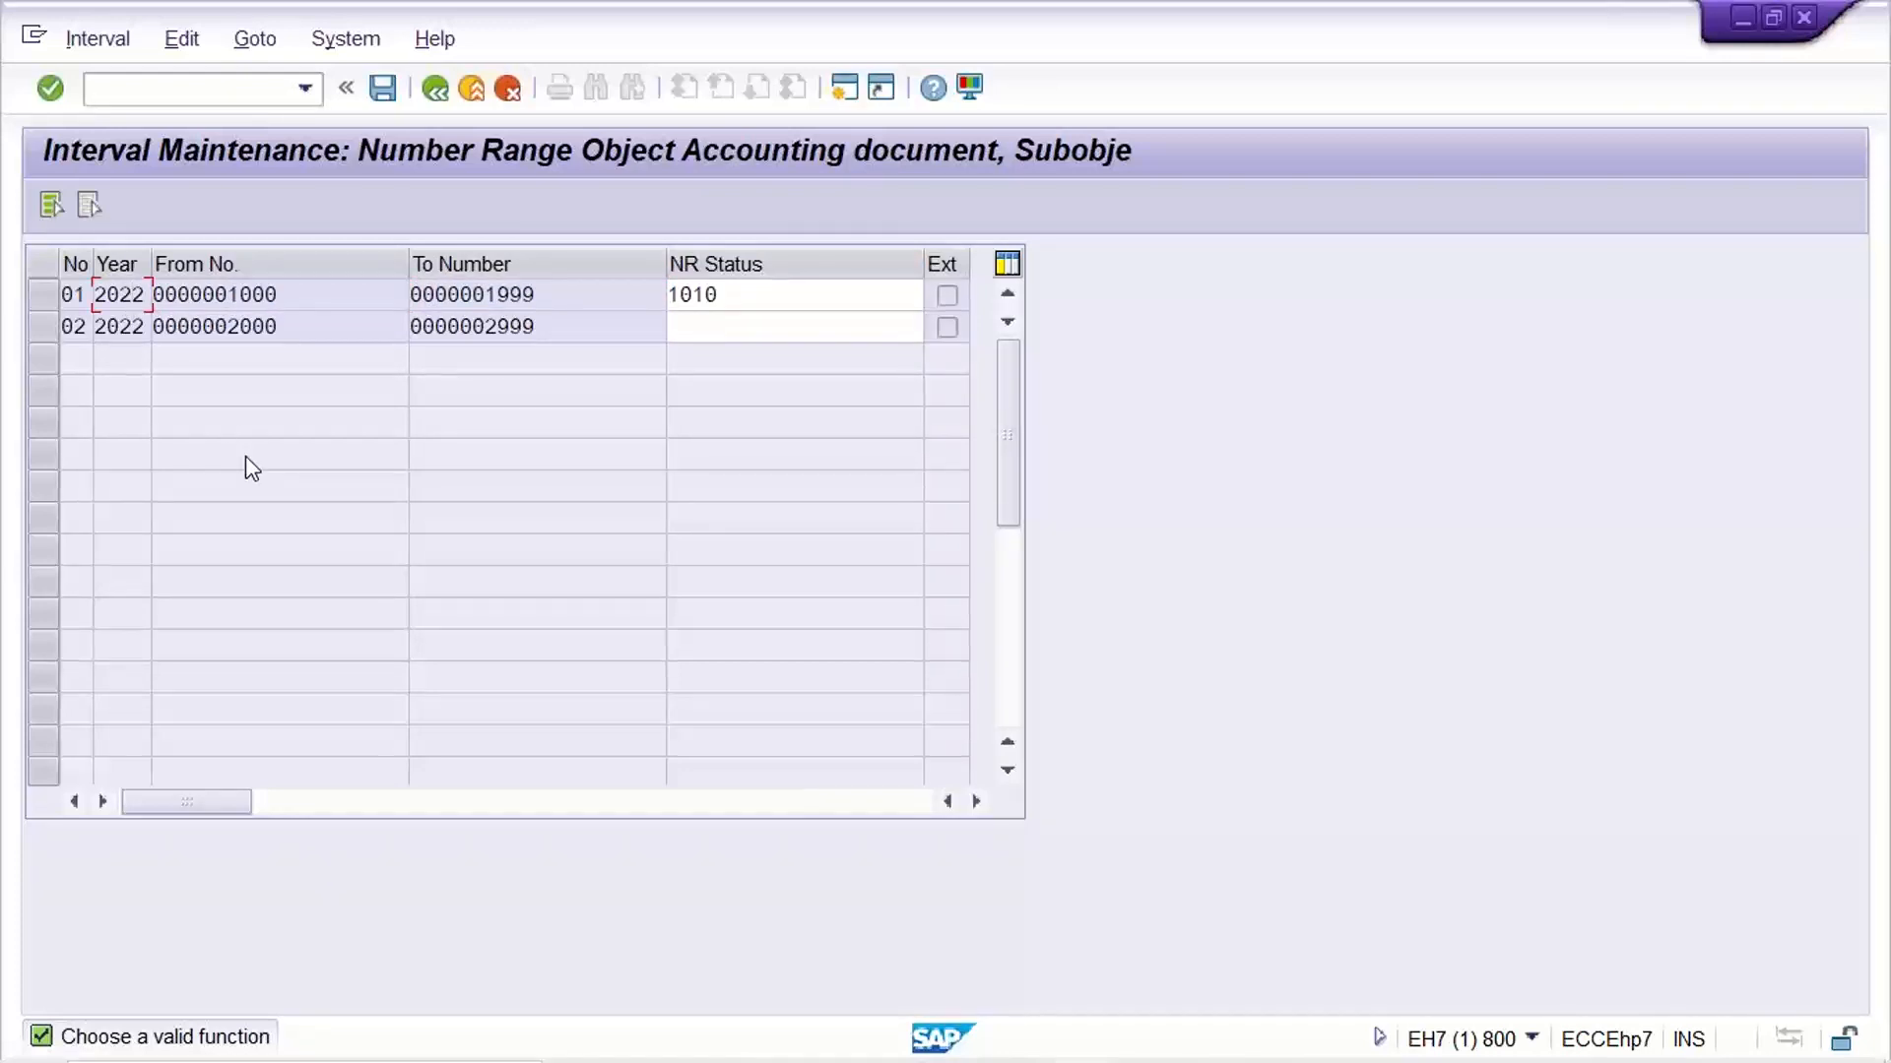
pyautogui.moveTo(300, 296); pyautogui.dragTo(194, 298)
pyautogui.moveTo(549, 295); pyautogui.dragTo(455, 298)
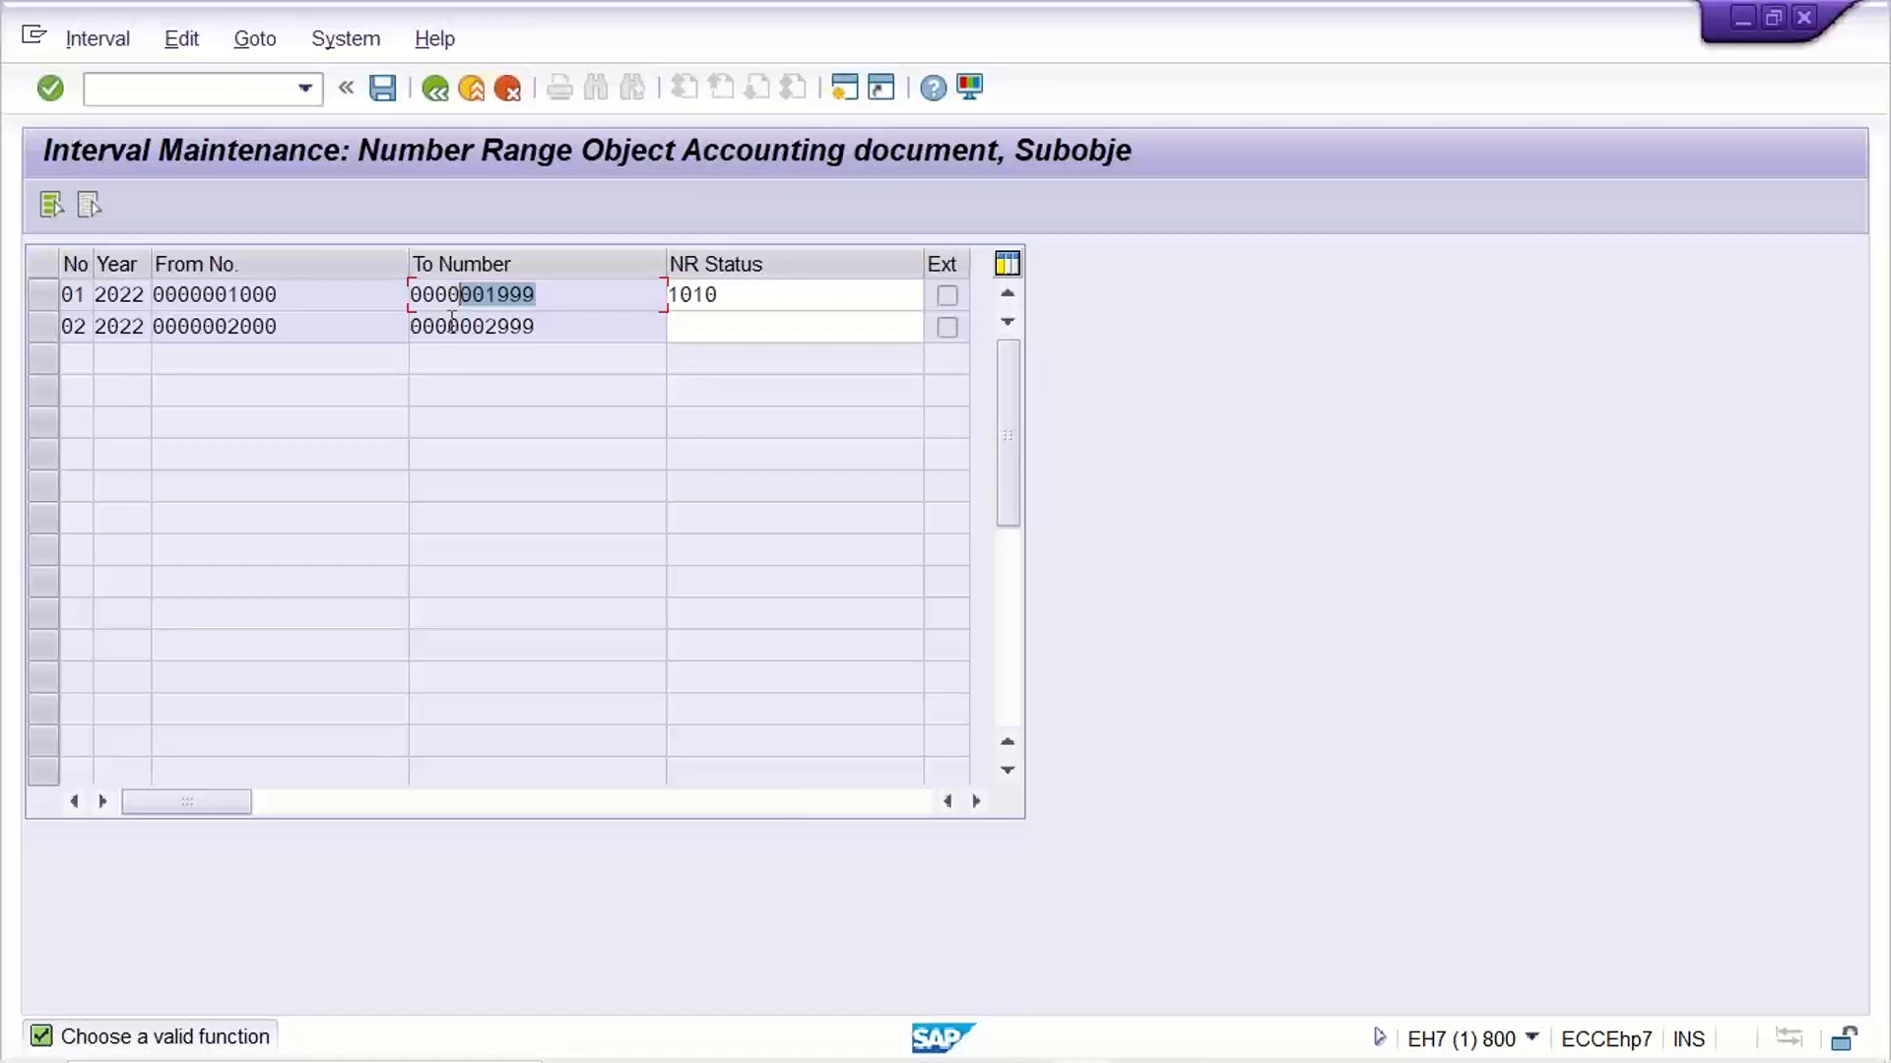
# Set the NR status of interval 01 for 2022 to 1008, save it and return to the range maintenance screen
pyautogui.press('Tab')
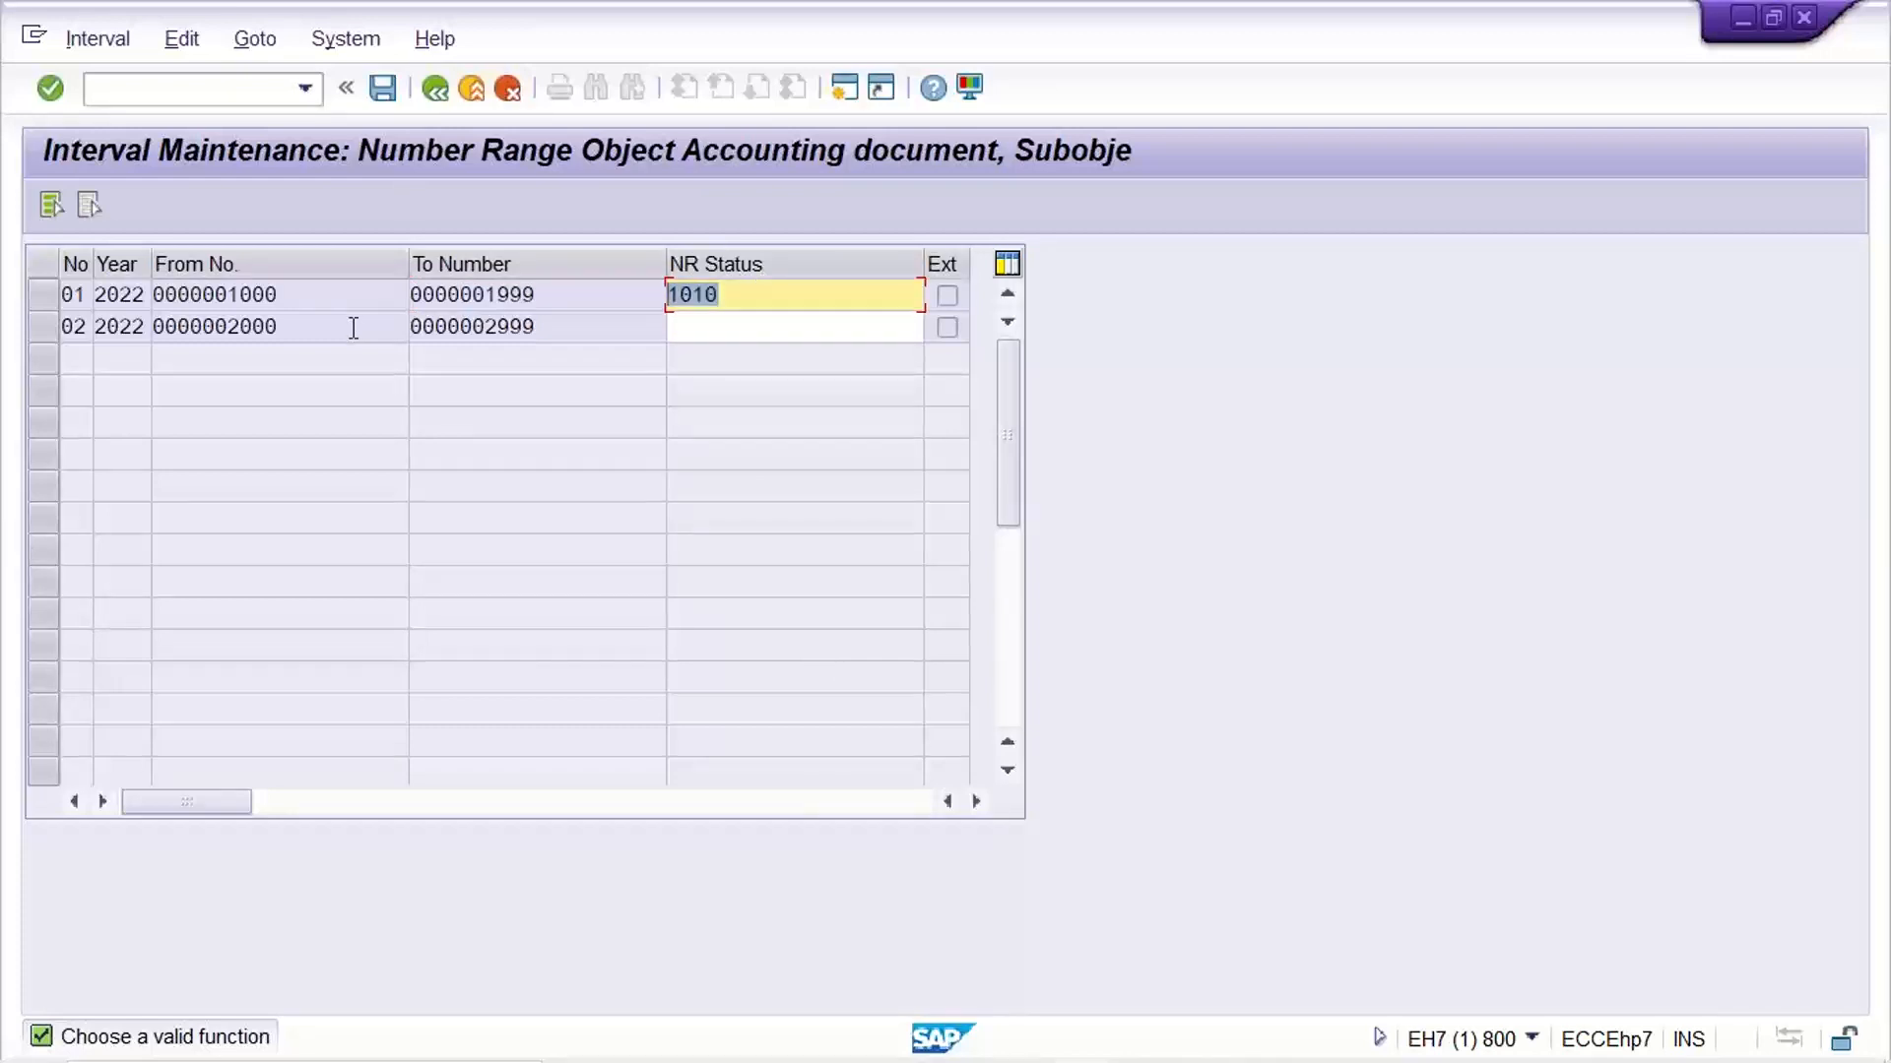
pyautogui.write('1008')
pyautogui.press('Return')
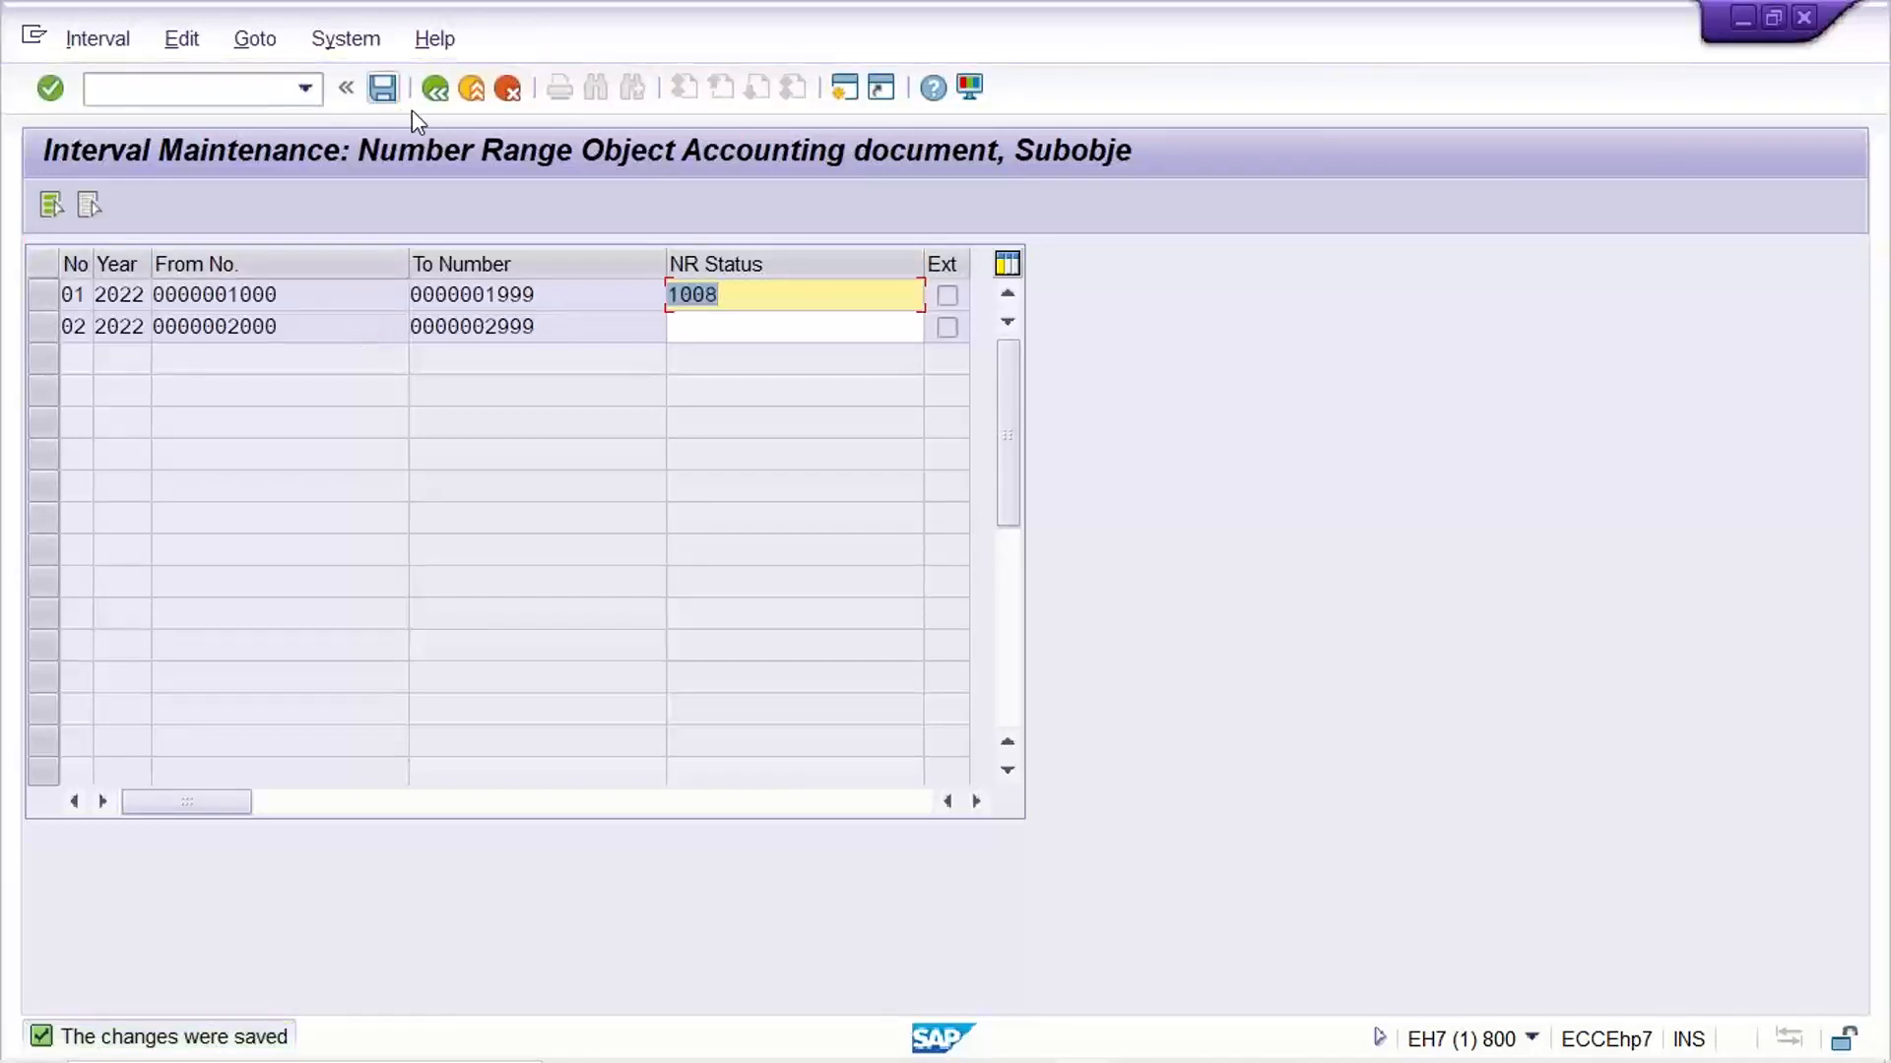
pyautogui.click(434, 87)
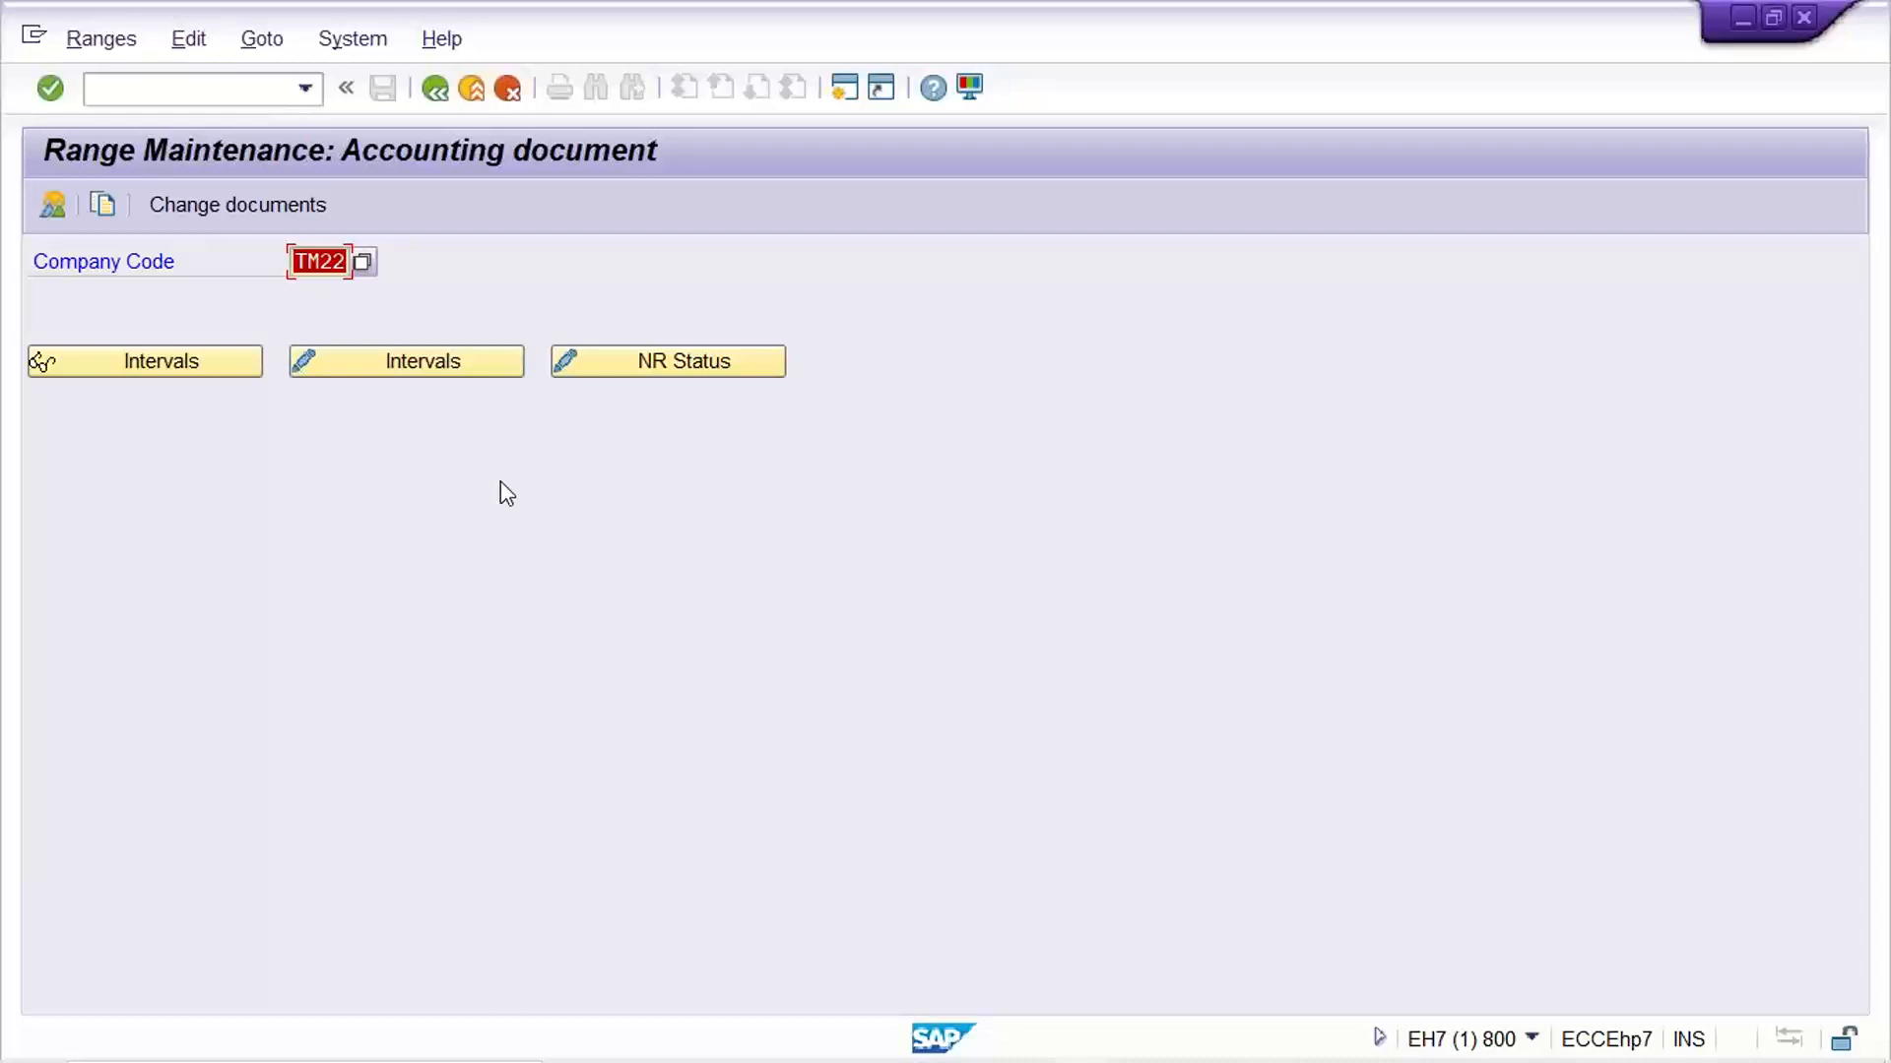
# Switch to the Excel workbook and review how Hold Document and Park Document differ in document numbering and posting user
pyautogui.click(1456, 1034)
pyautogui.click(718, 842)
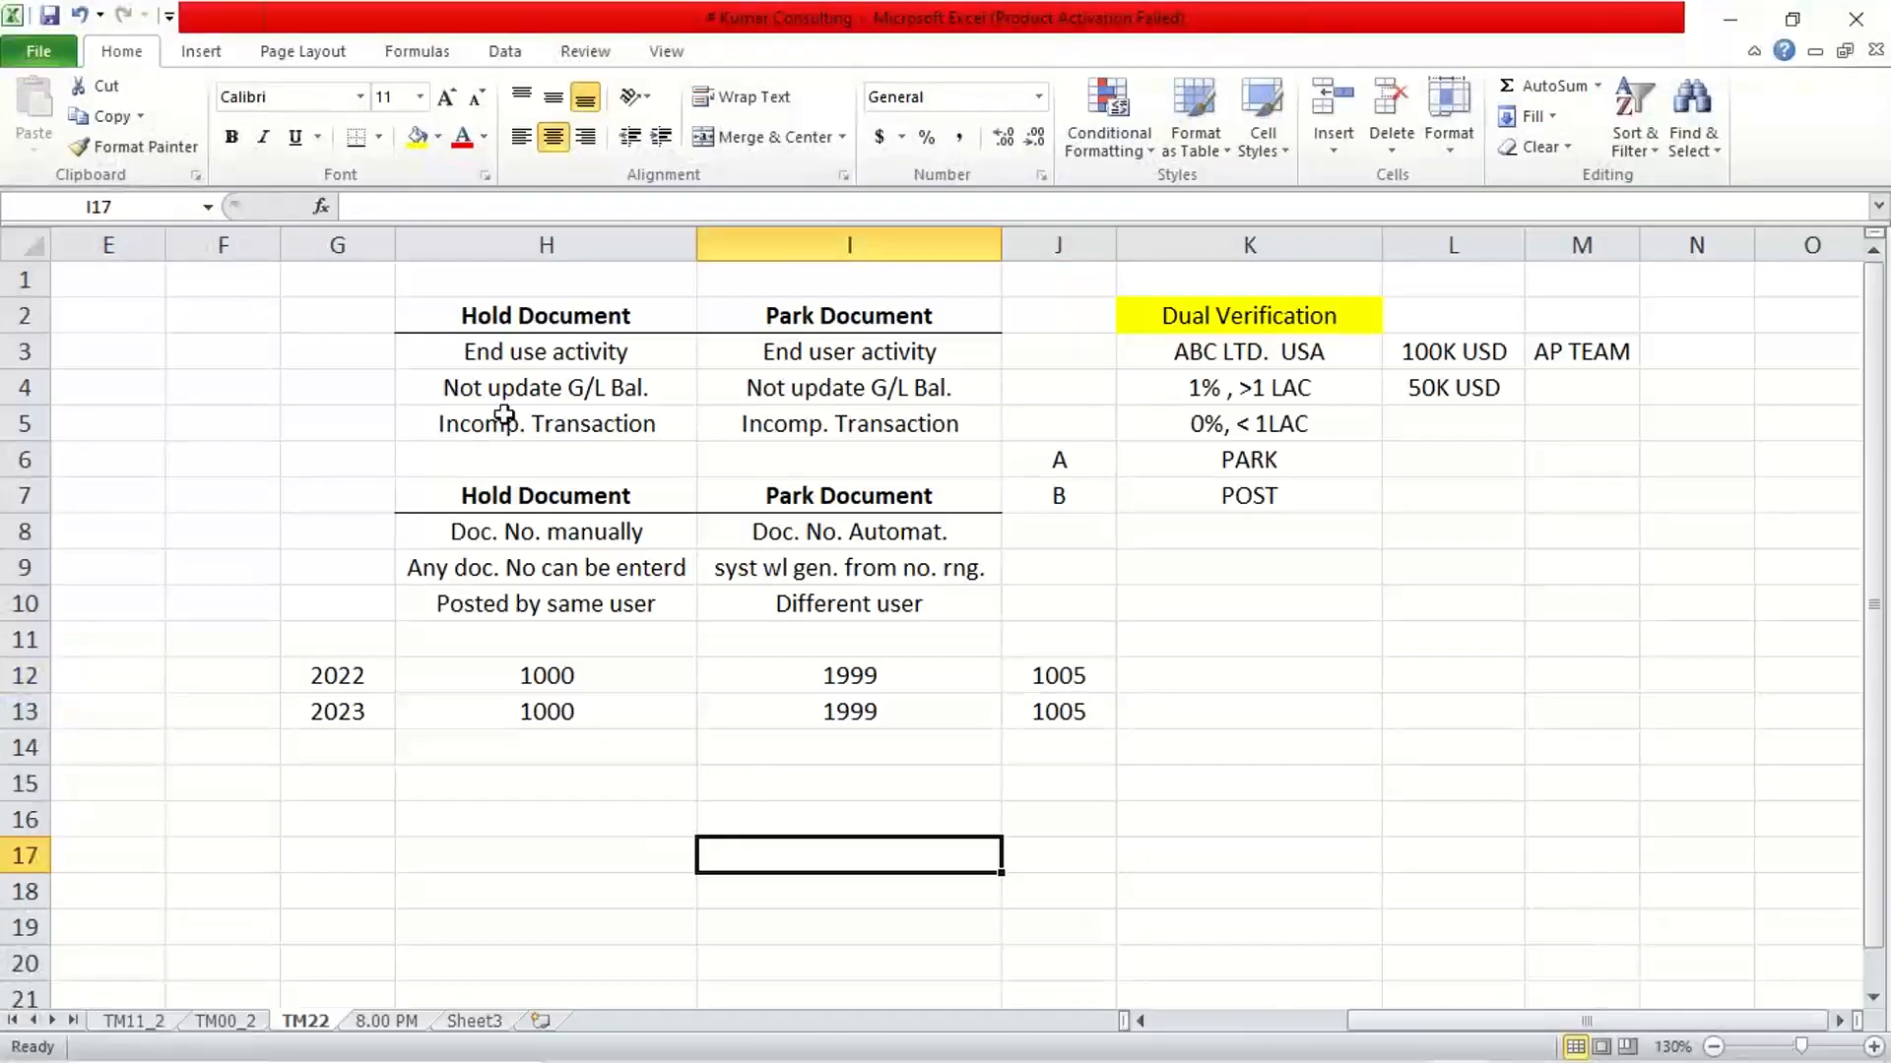
pyautogui.click(603, 316)
pyautogui.click(525, 524)
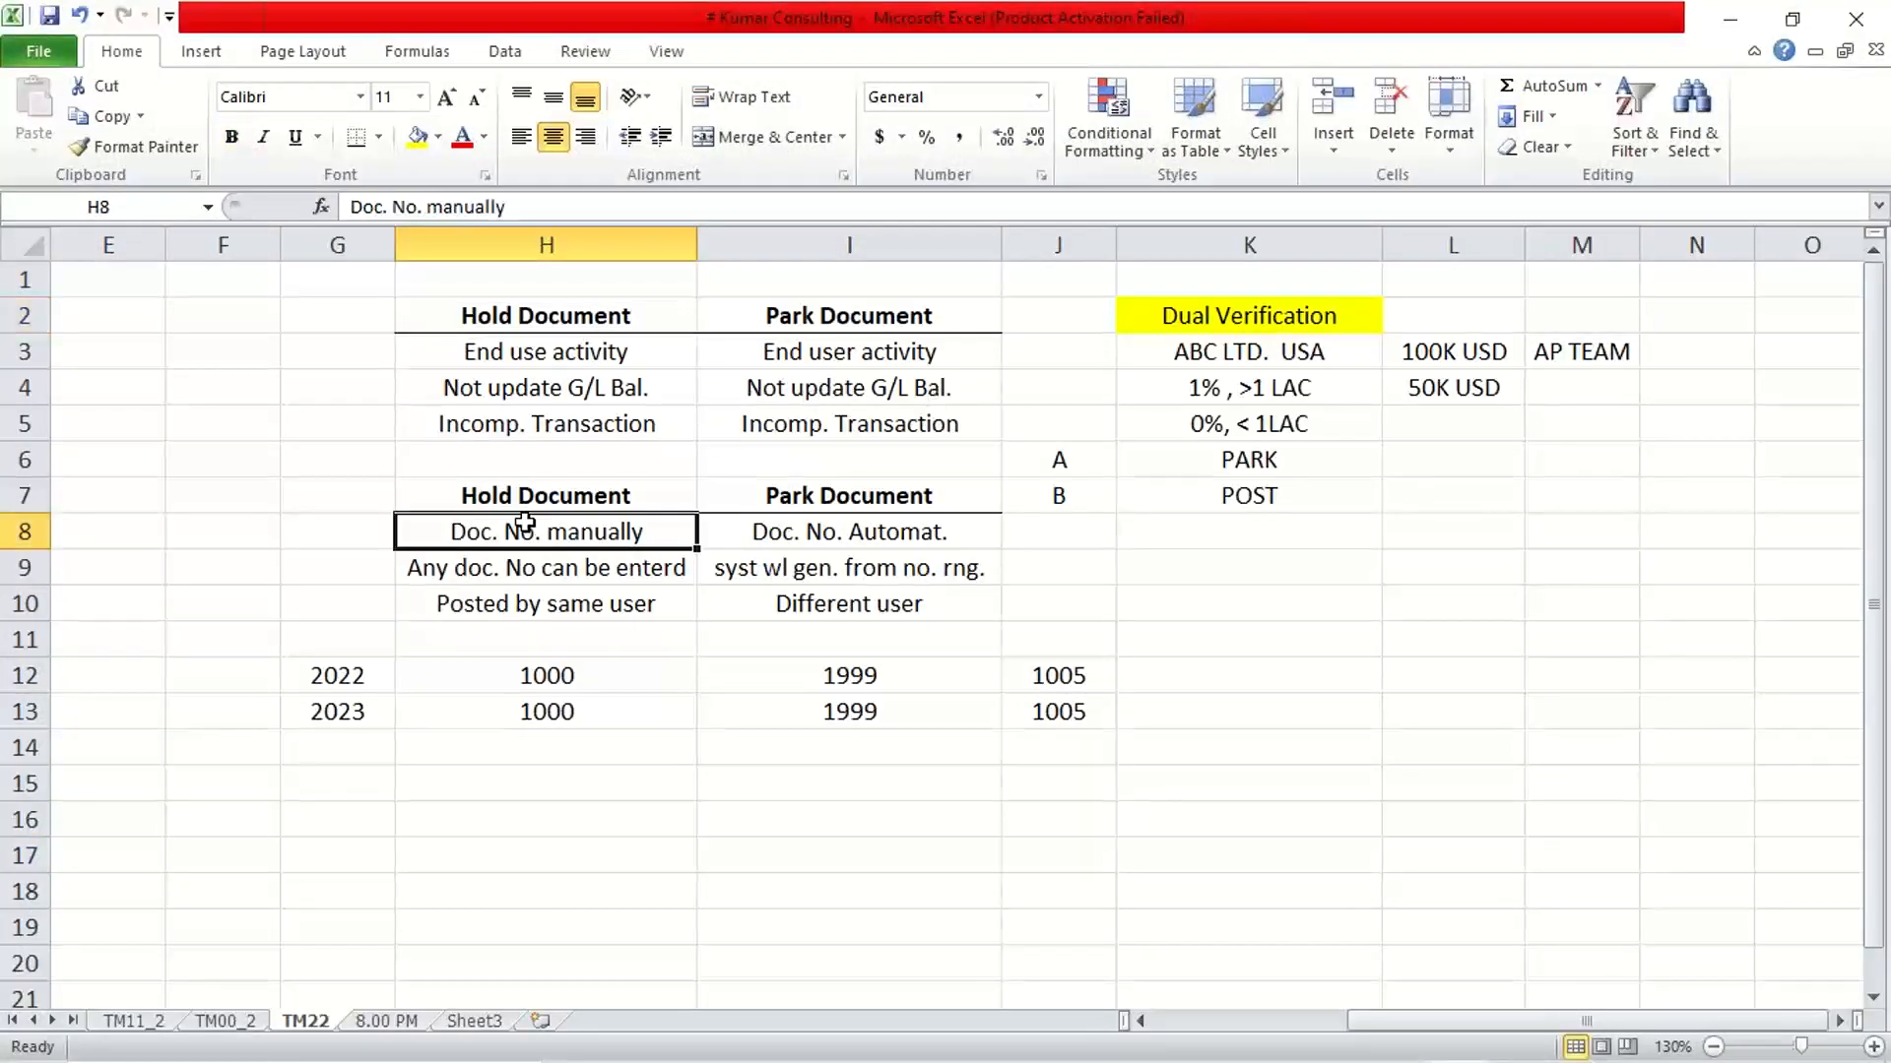
pyautogui.click(784, 518)
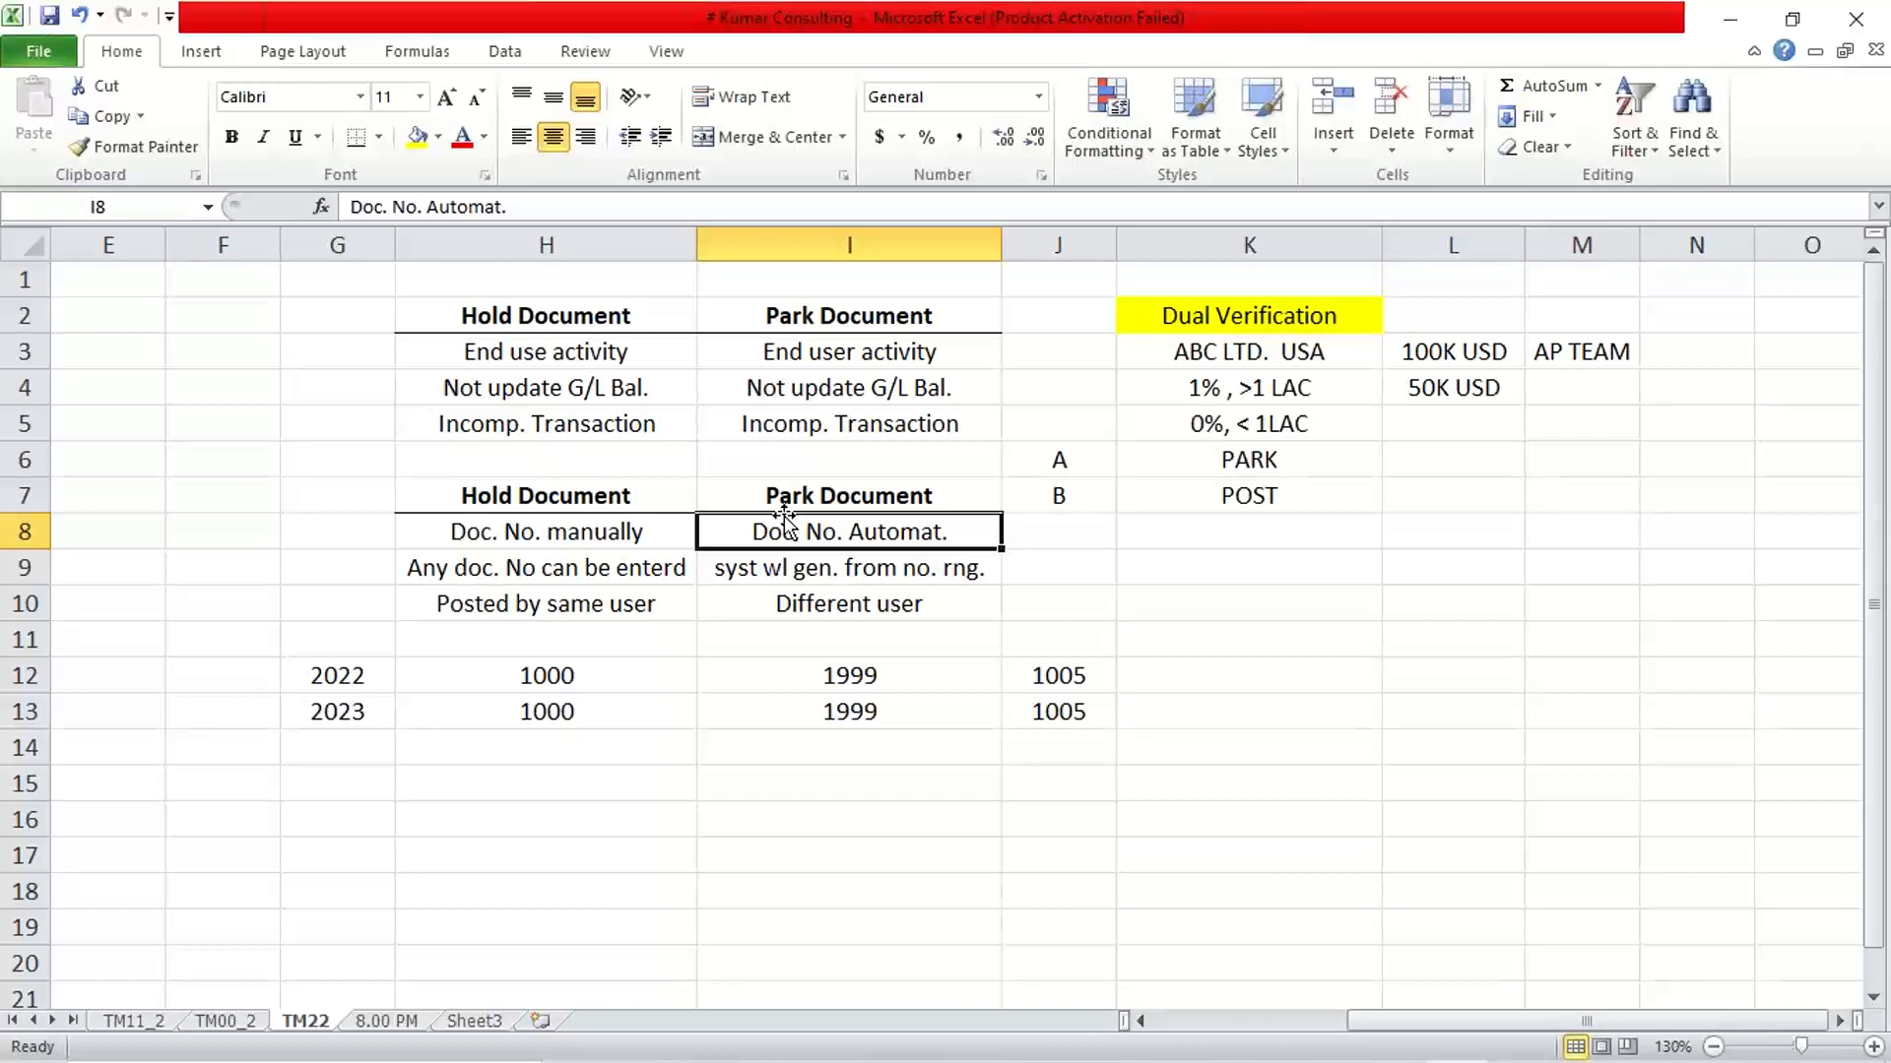
pyautogui.press('Down')
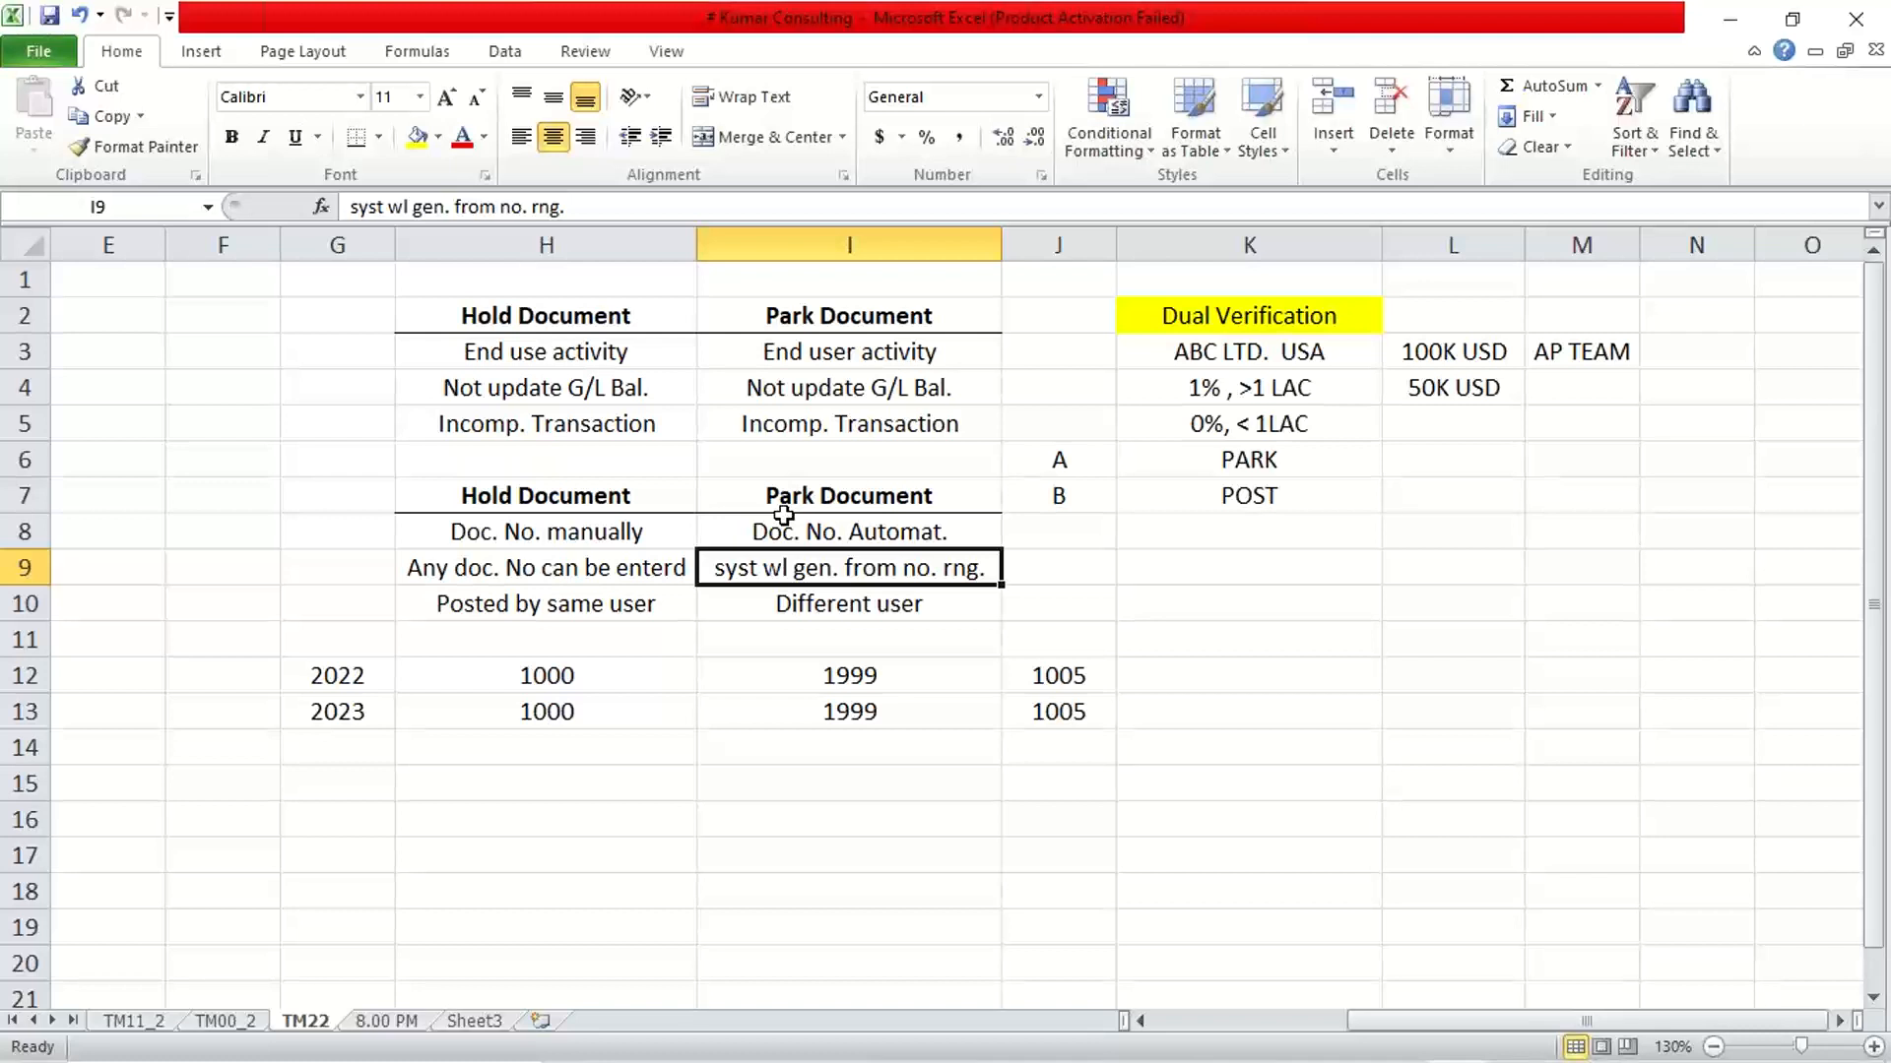
pyautogui.press('Left')
pyautogui.press('Left')
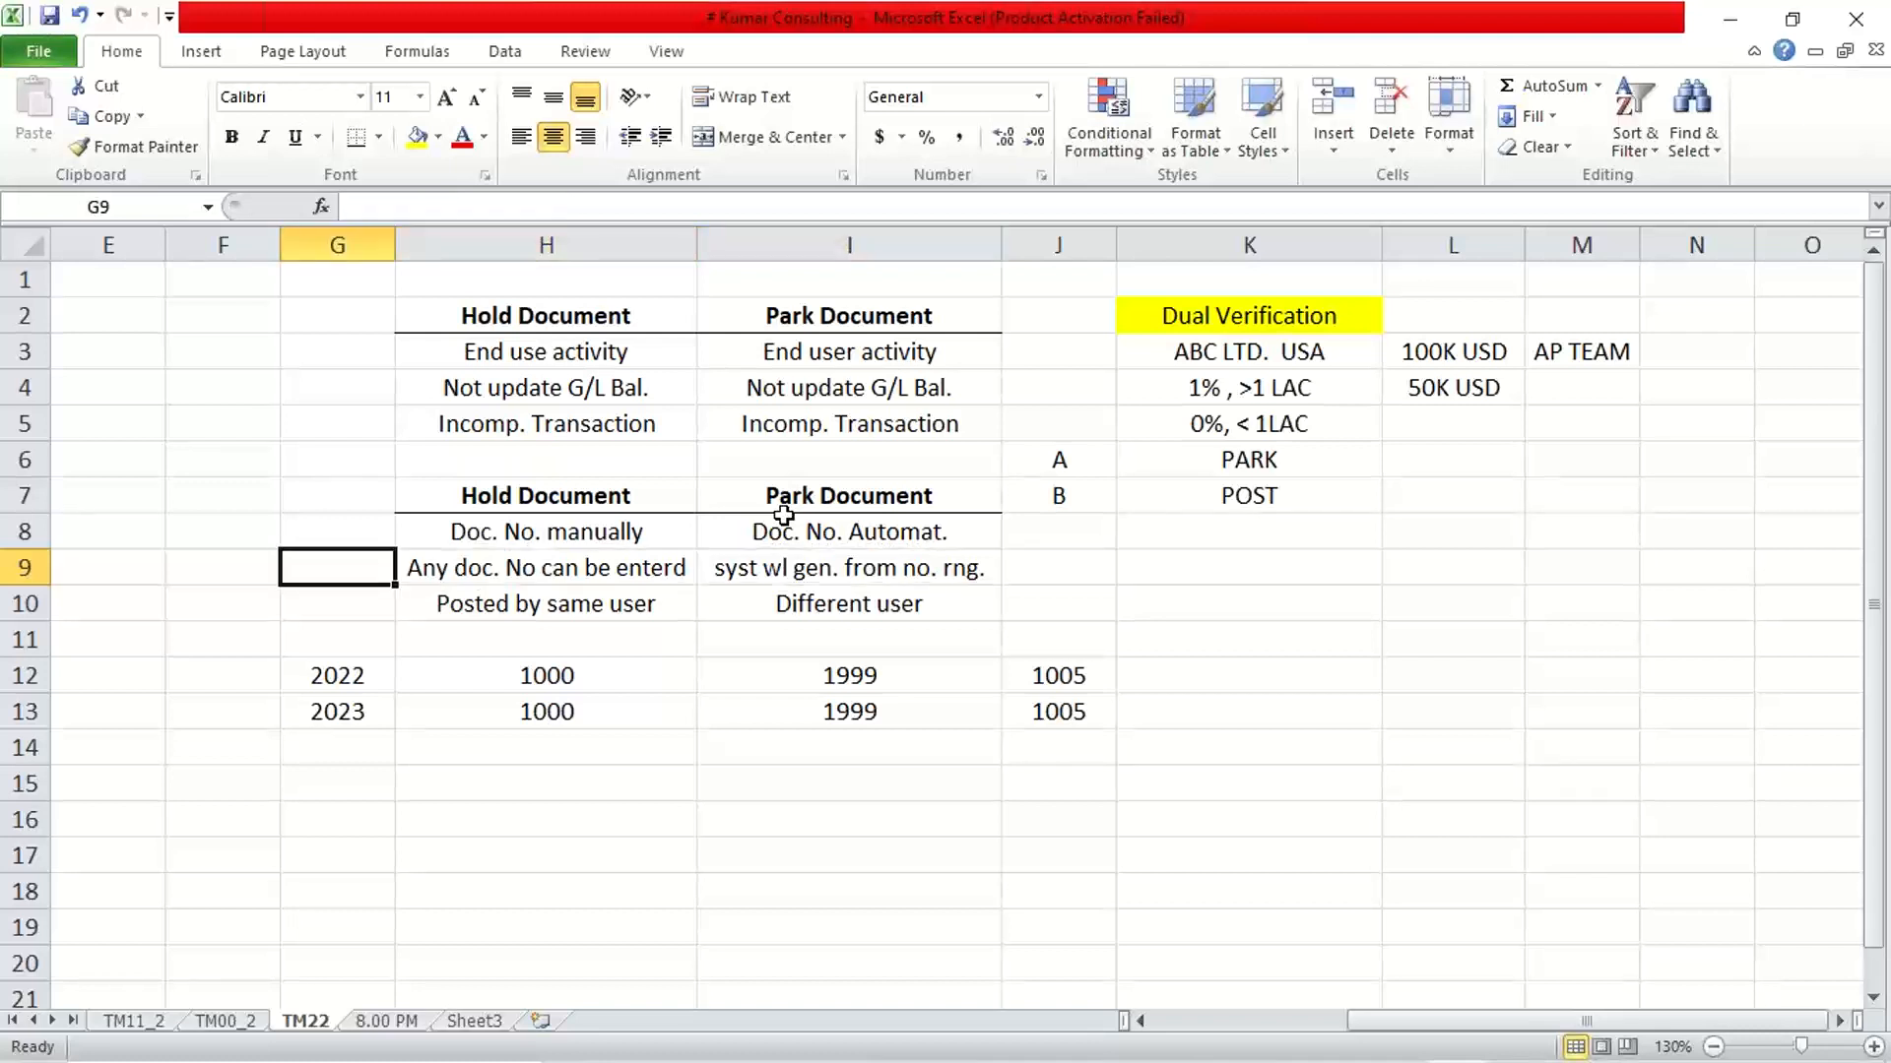
pyautogui.press('Down')
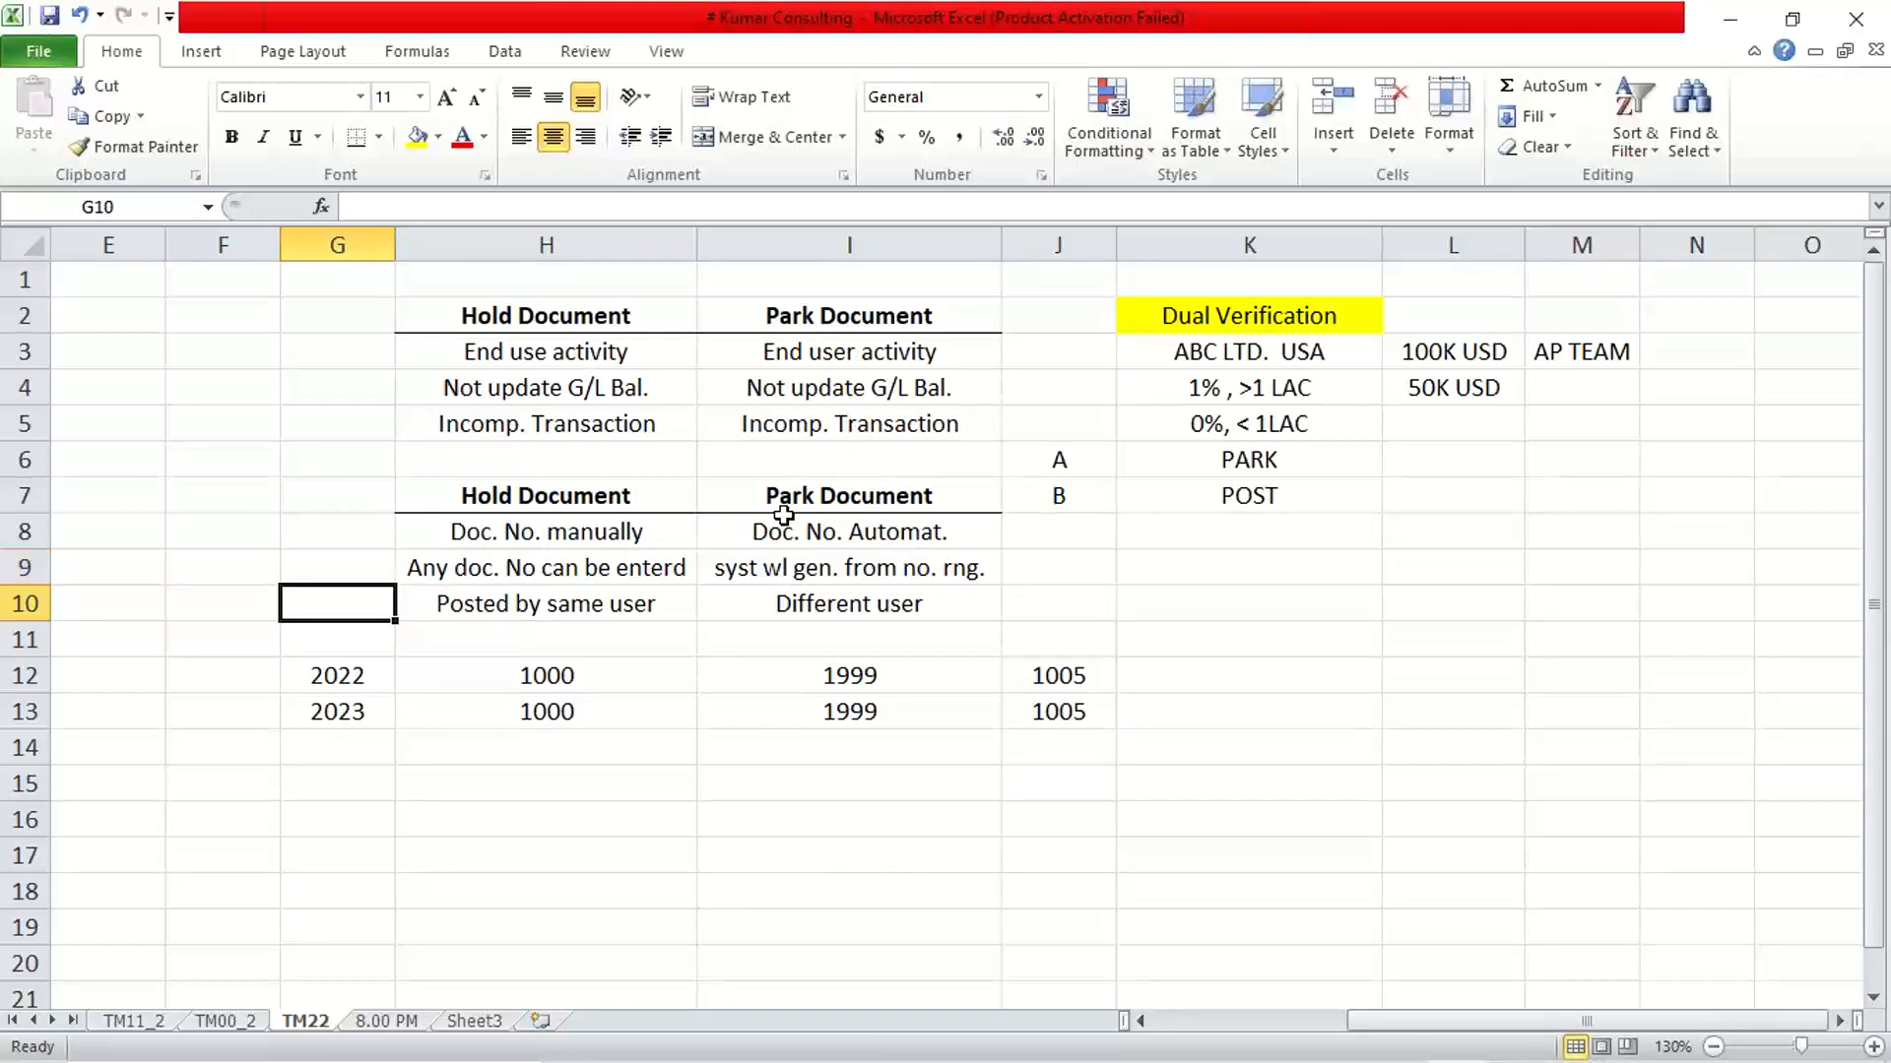
pyautogui.moveTo(609, 605); pyautogui.dragTo(866, 604)
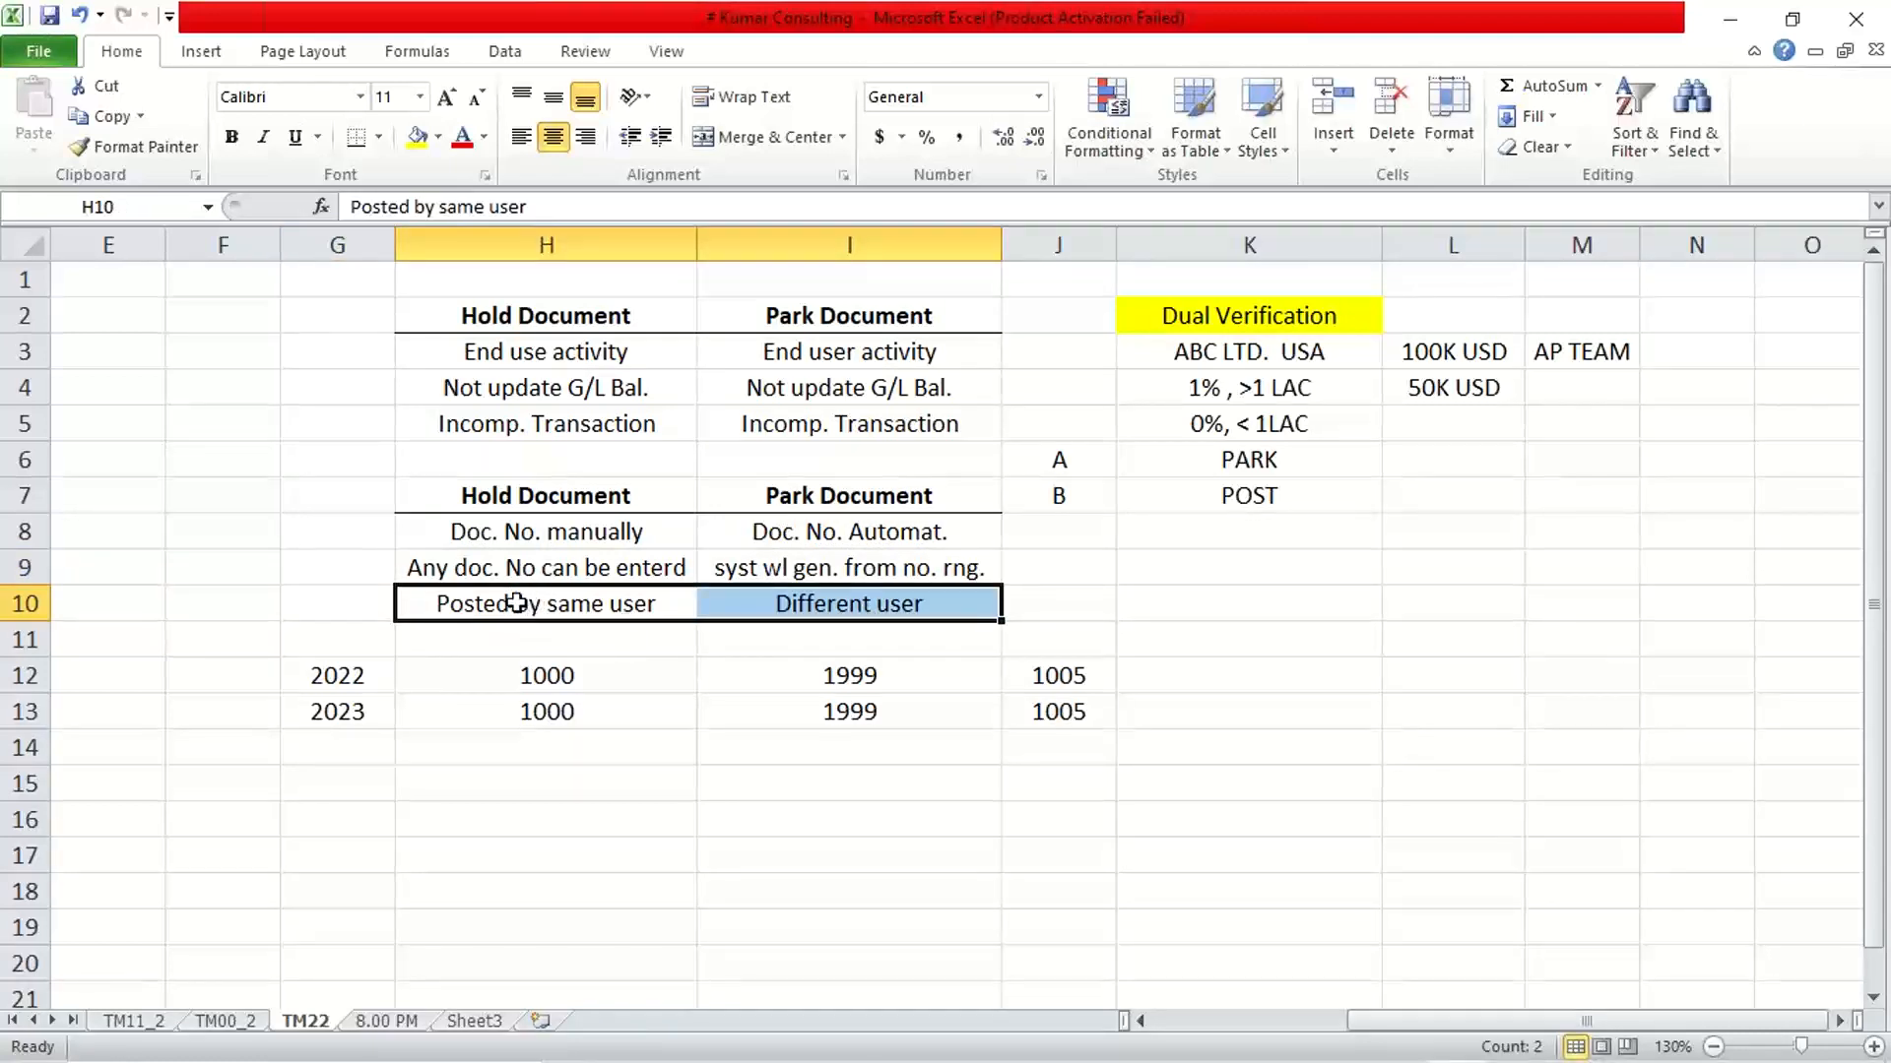
pyautogui.click(516, 603)
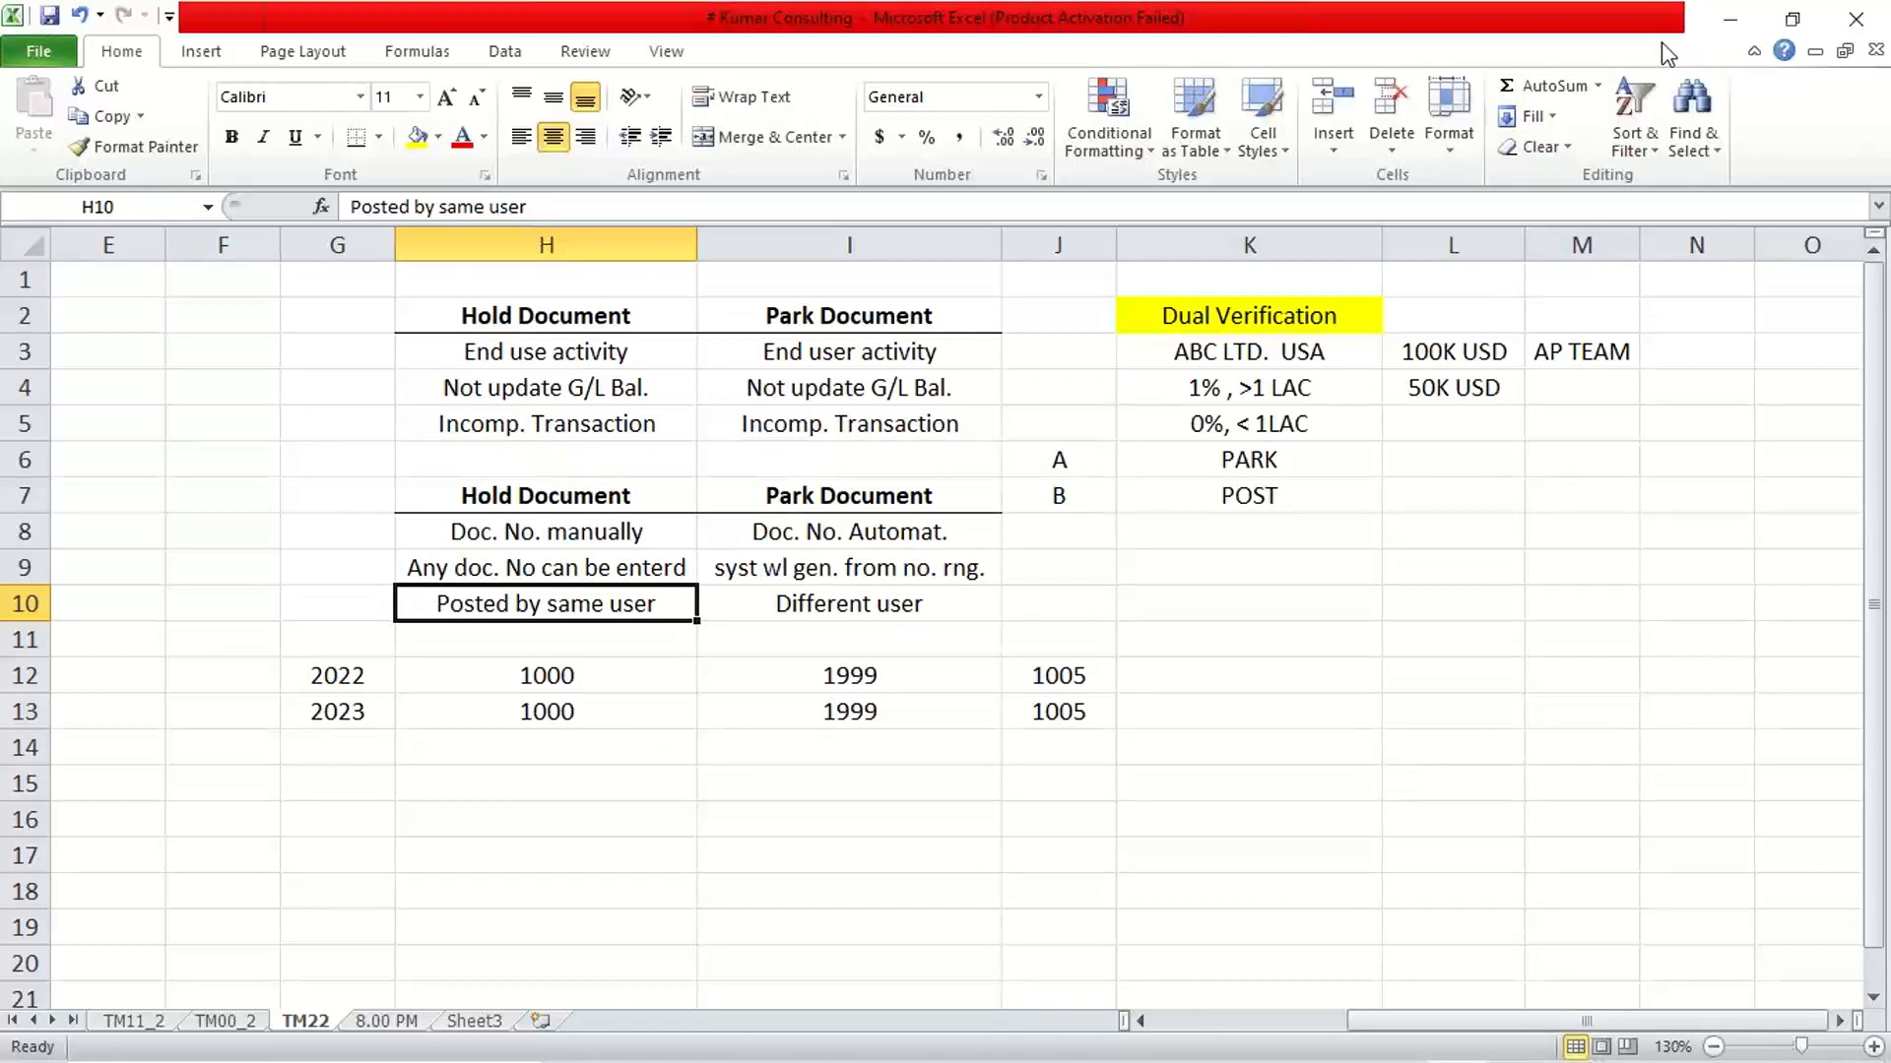
pyautogui.press('Return')
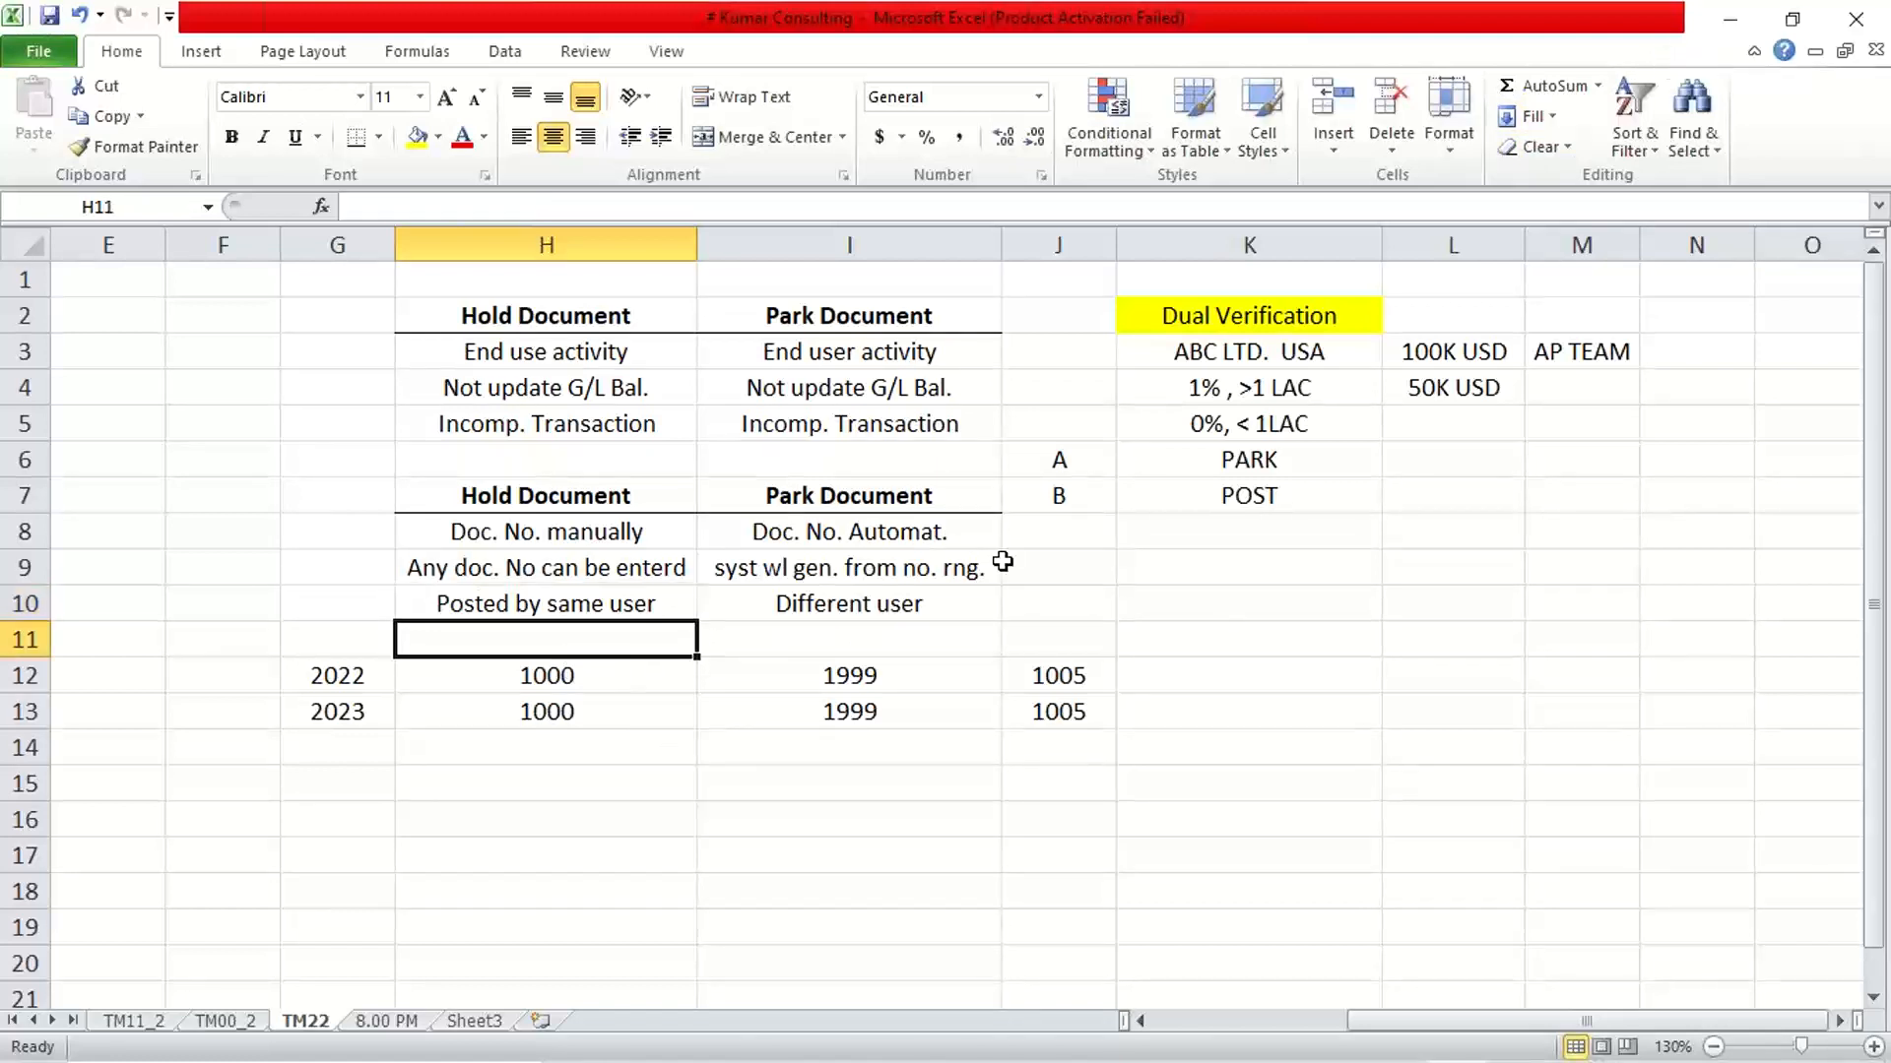
pyautogui.click(1663, 42)
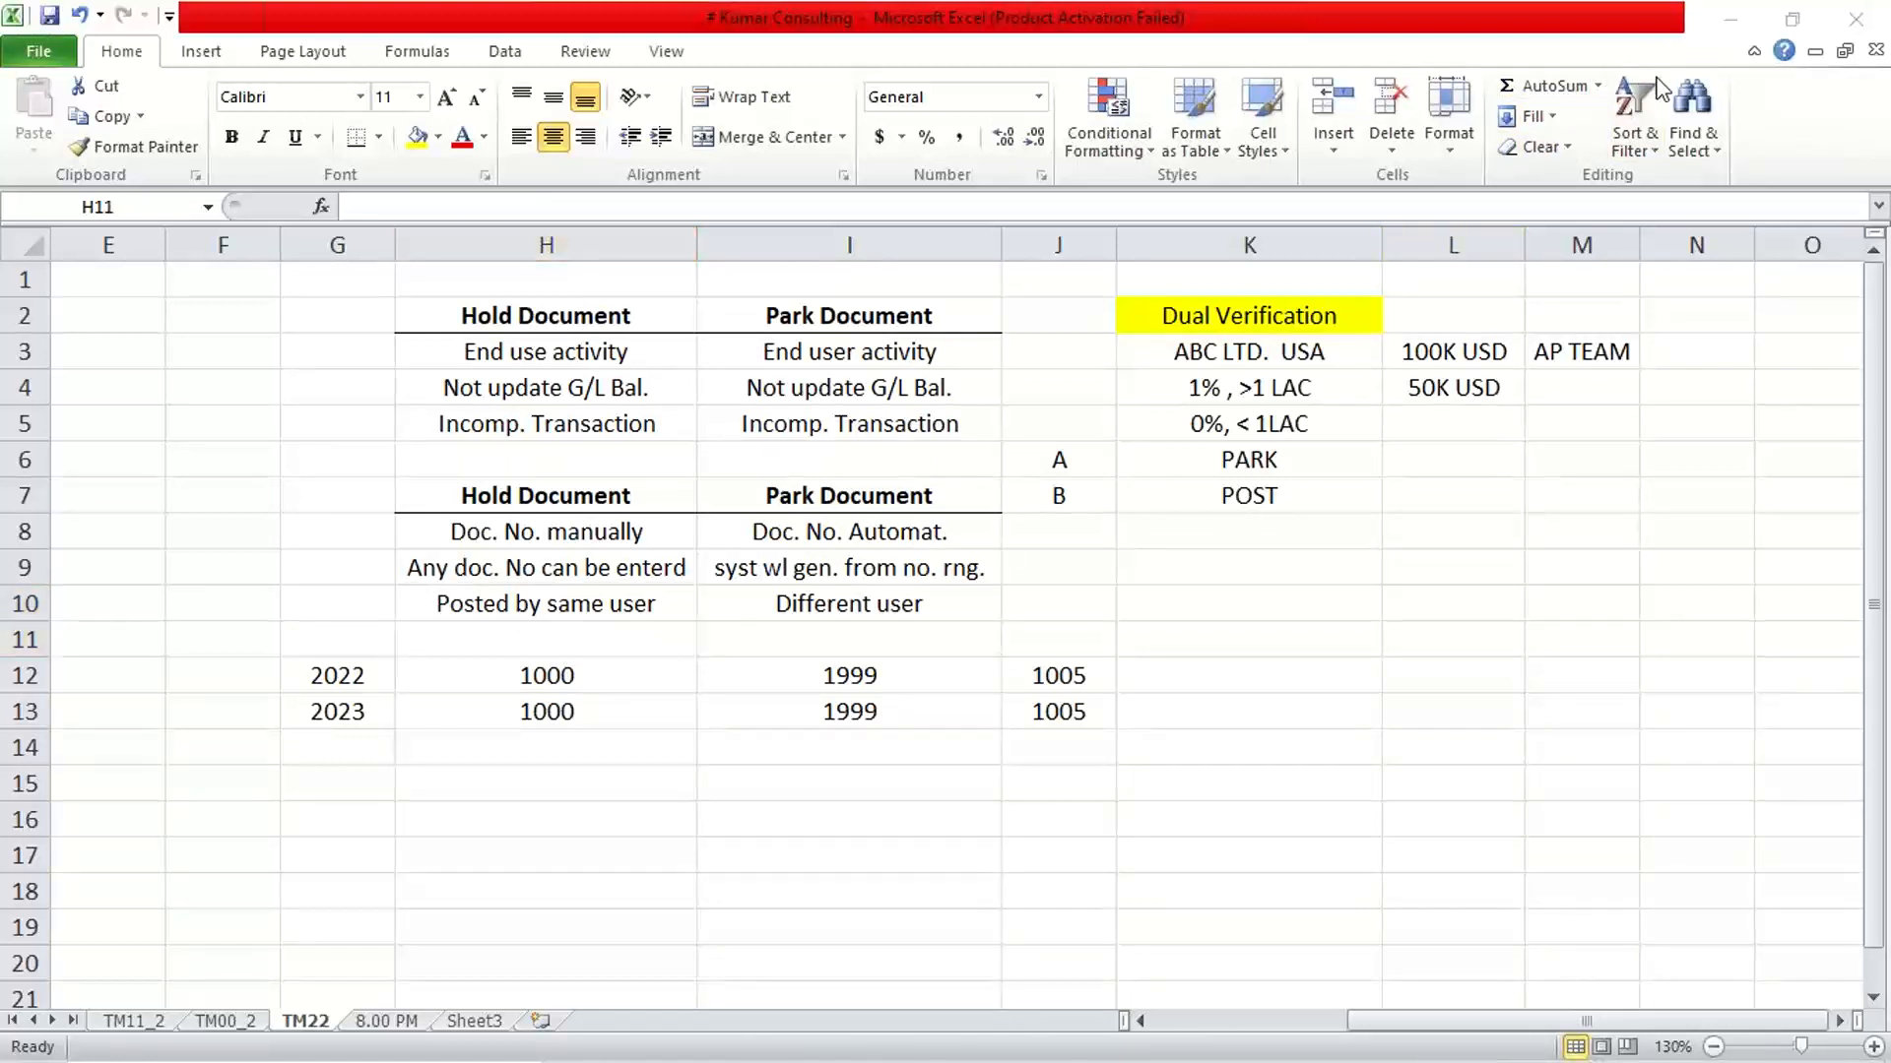